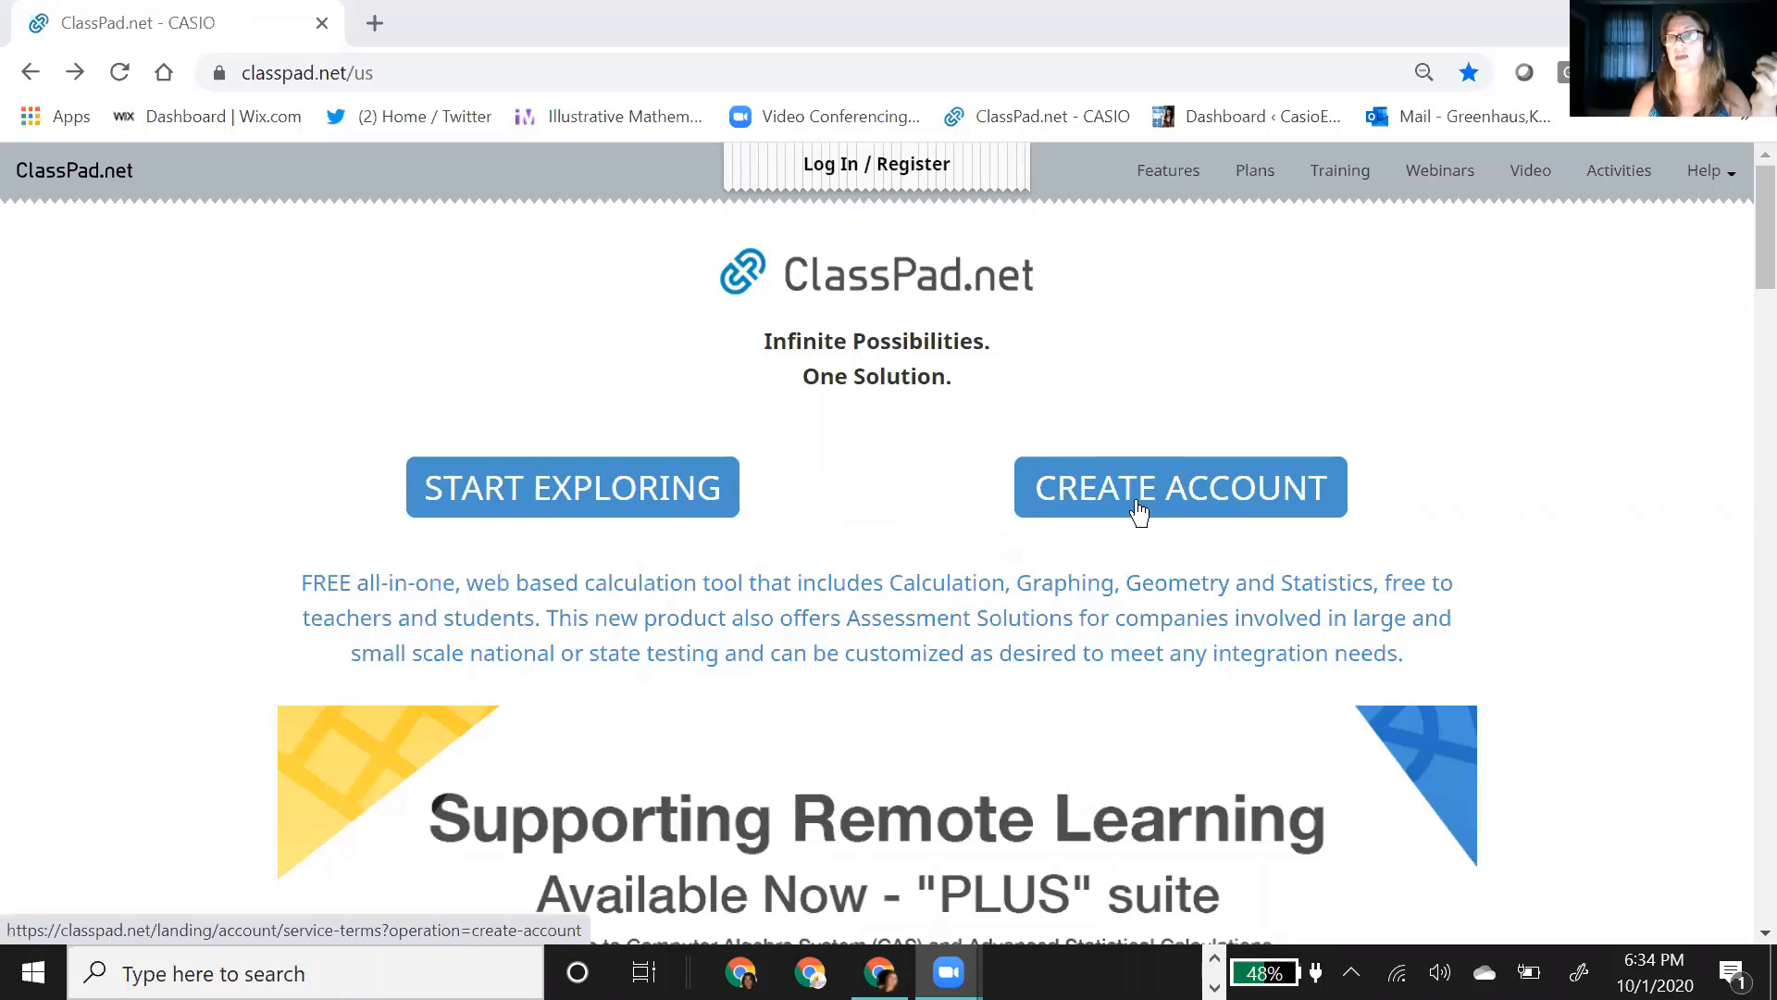
pyautogui.scroll(-5, 932, 513)
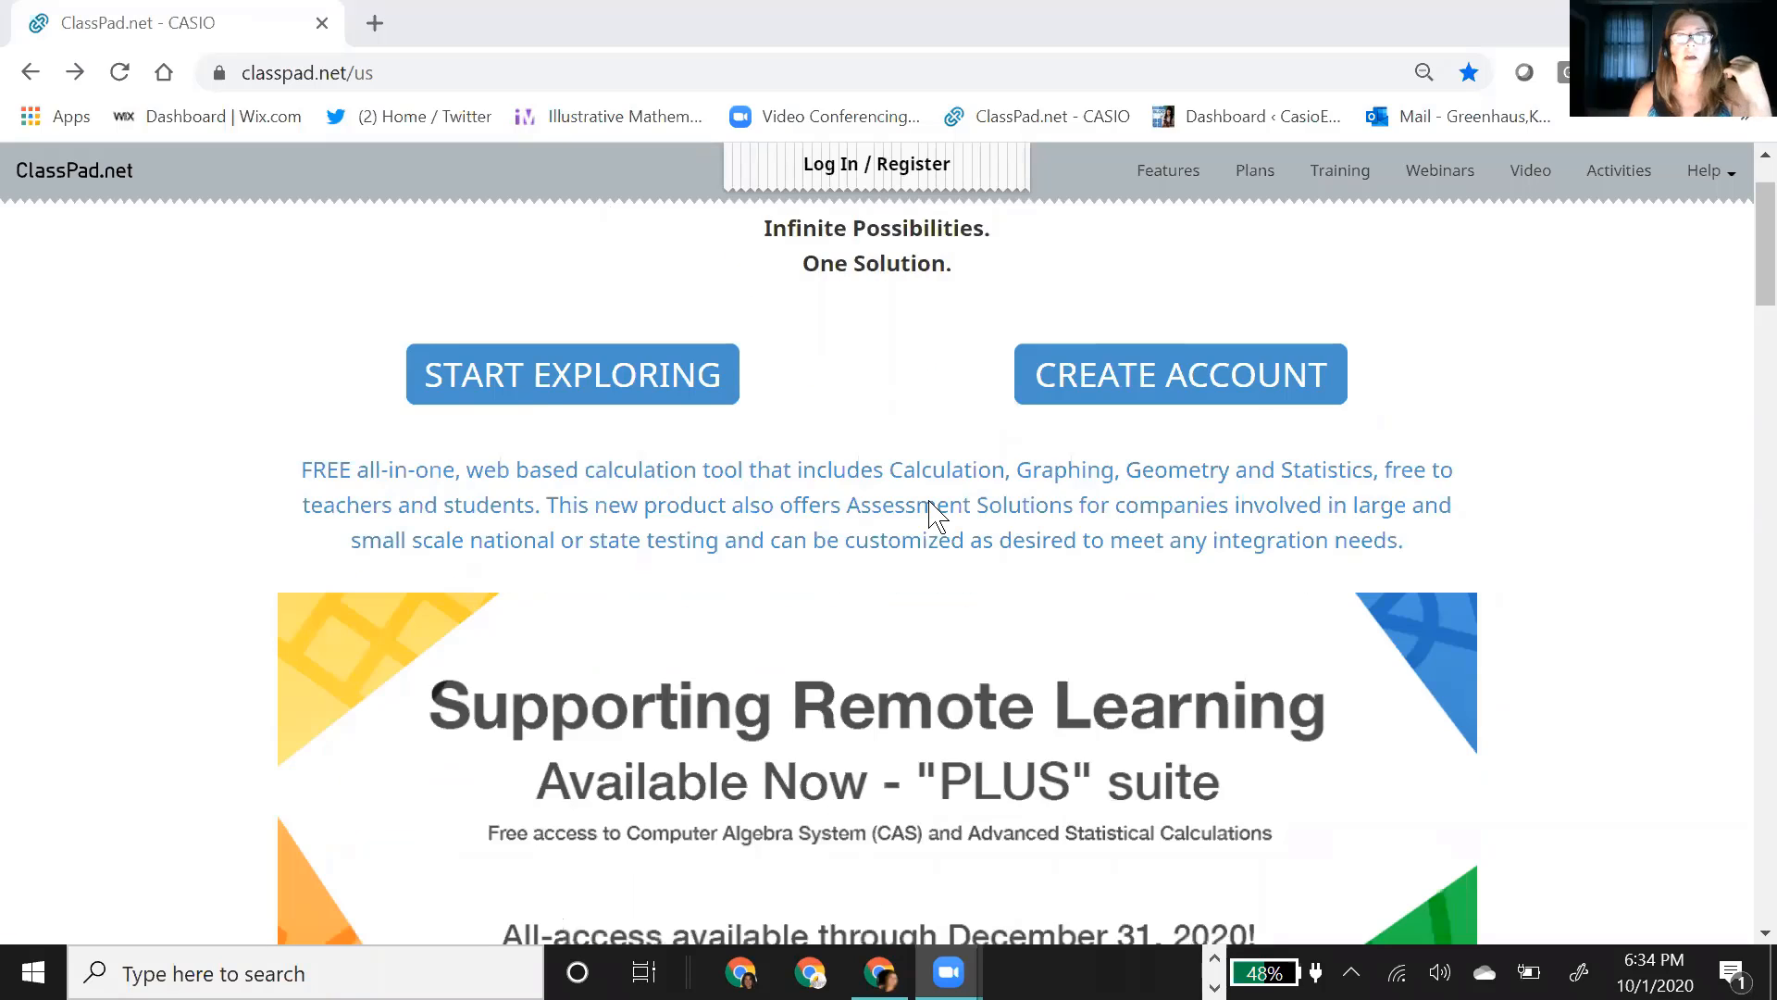
pyautogui.scroll(-3, 1352, 508)
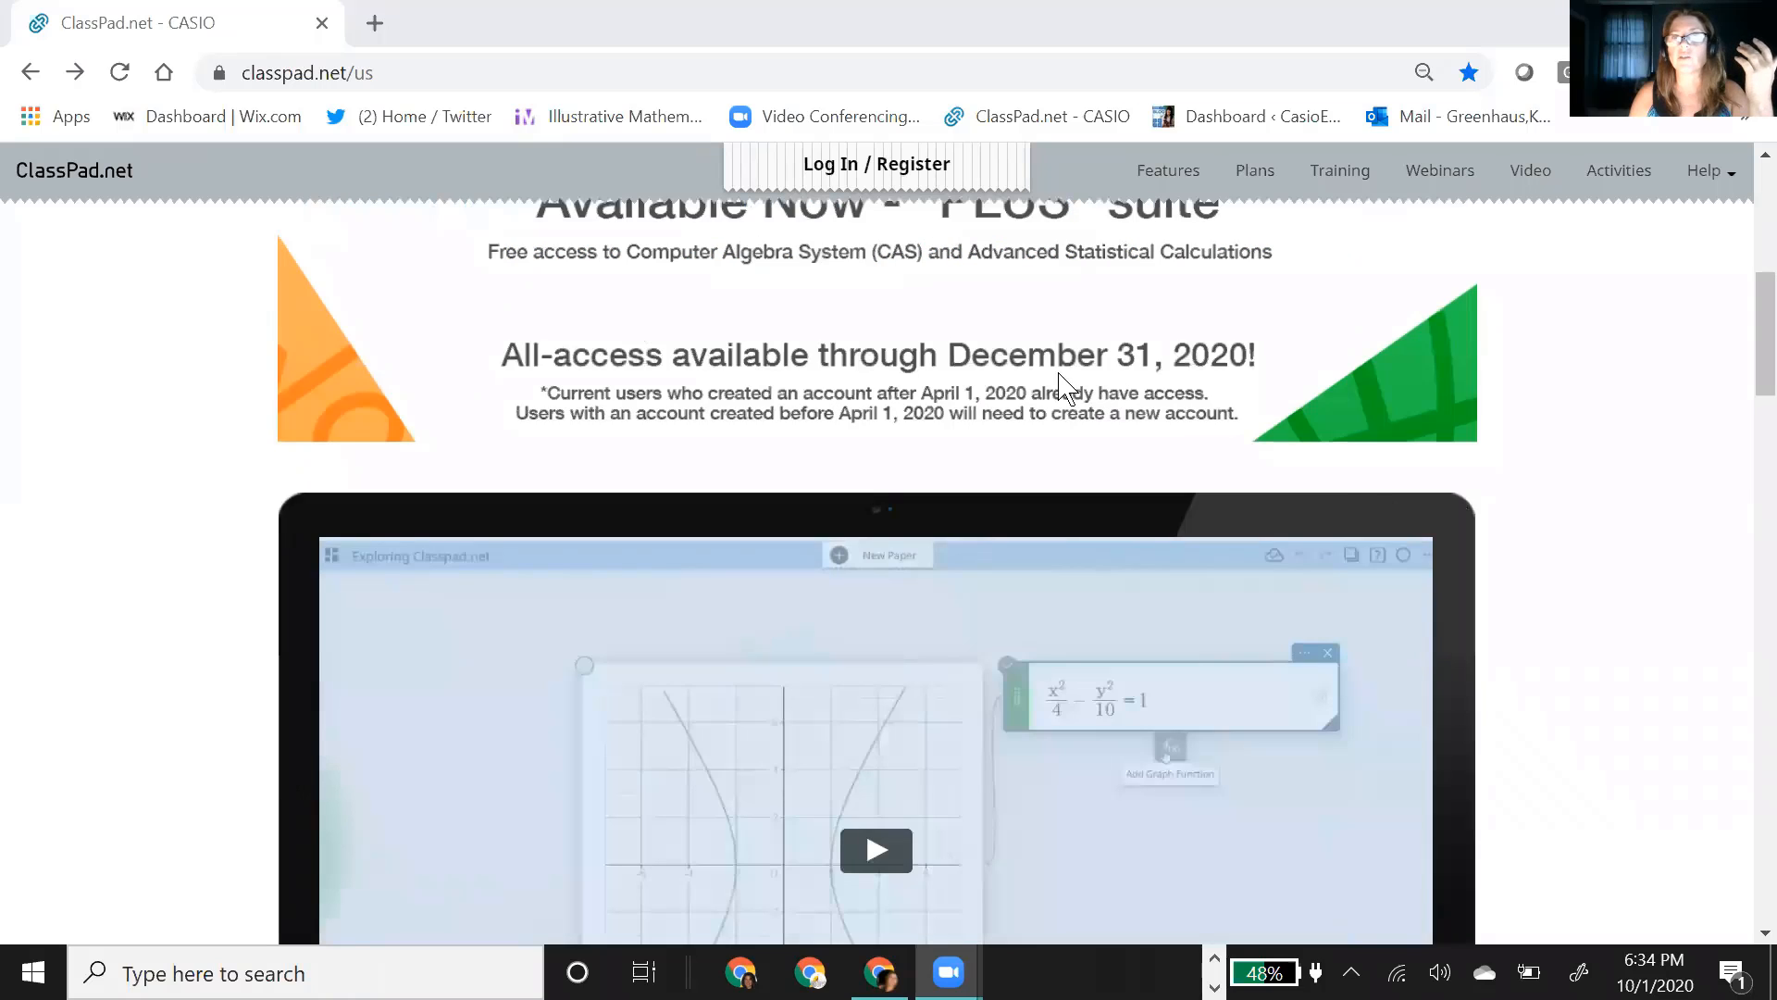
pyautogui.scroll(8, 1385, 479)
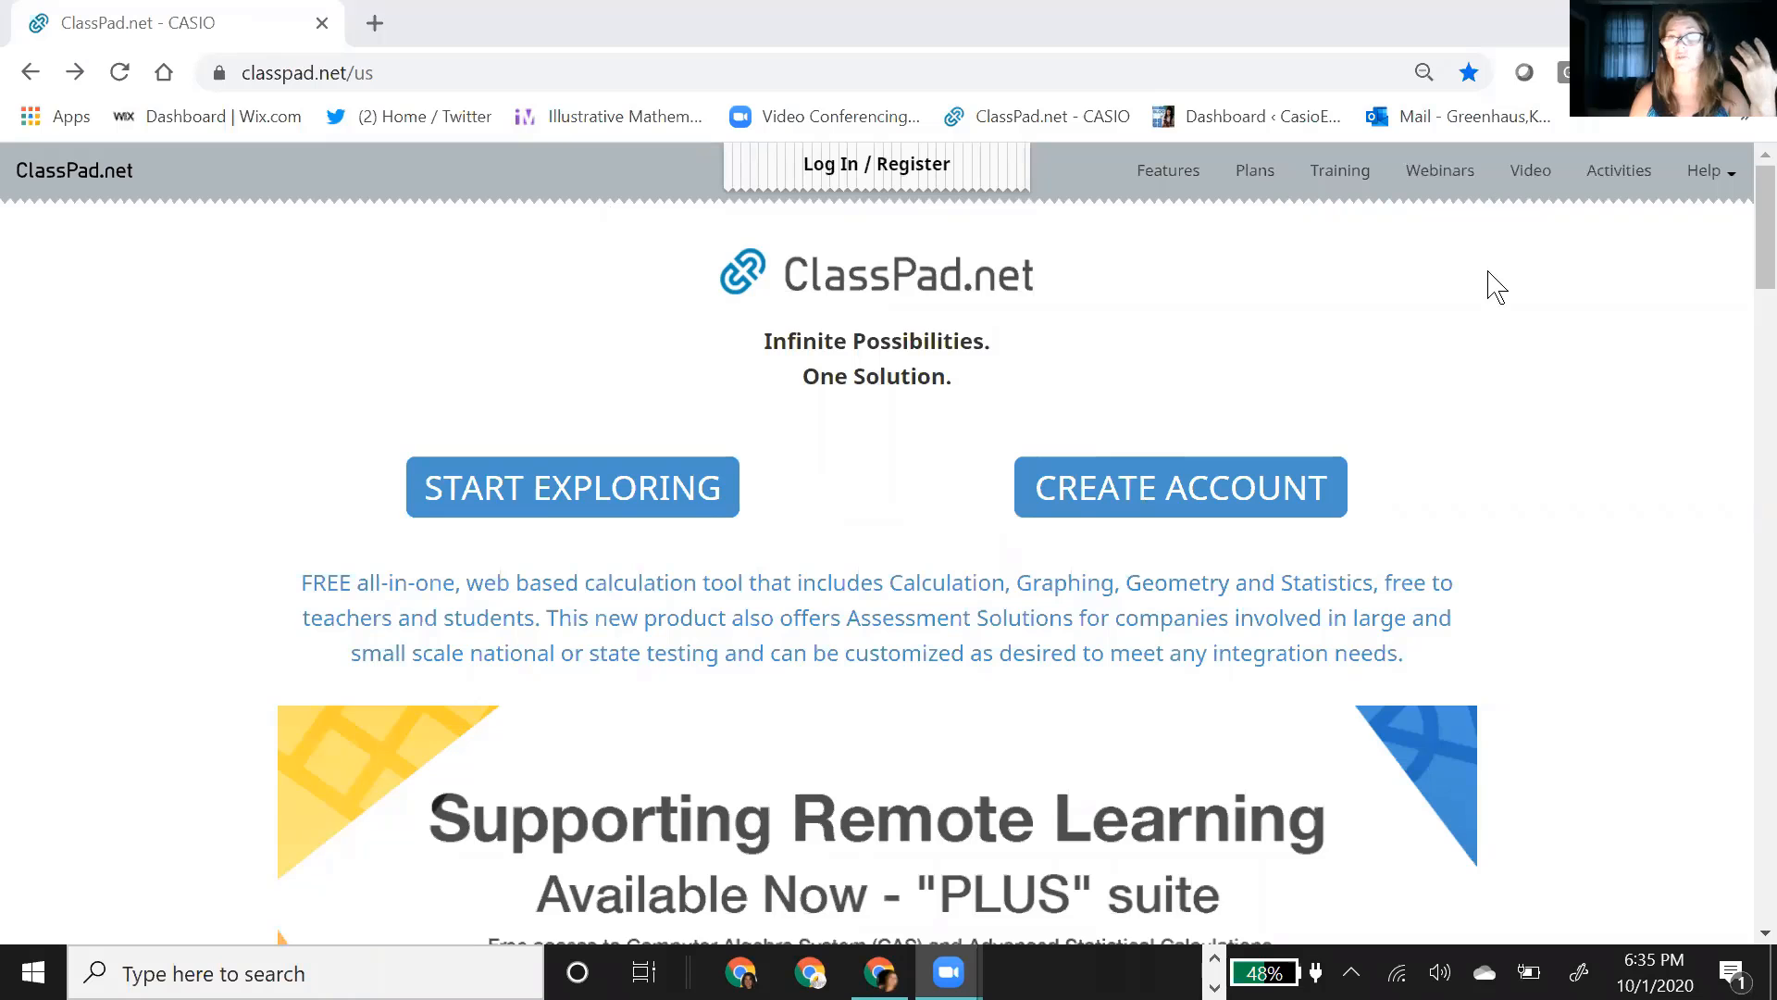
pyautogui.scroll(-15, 1380, 587)
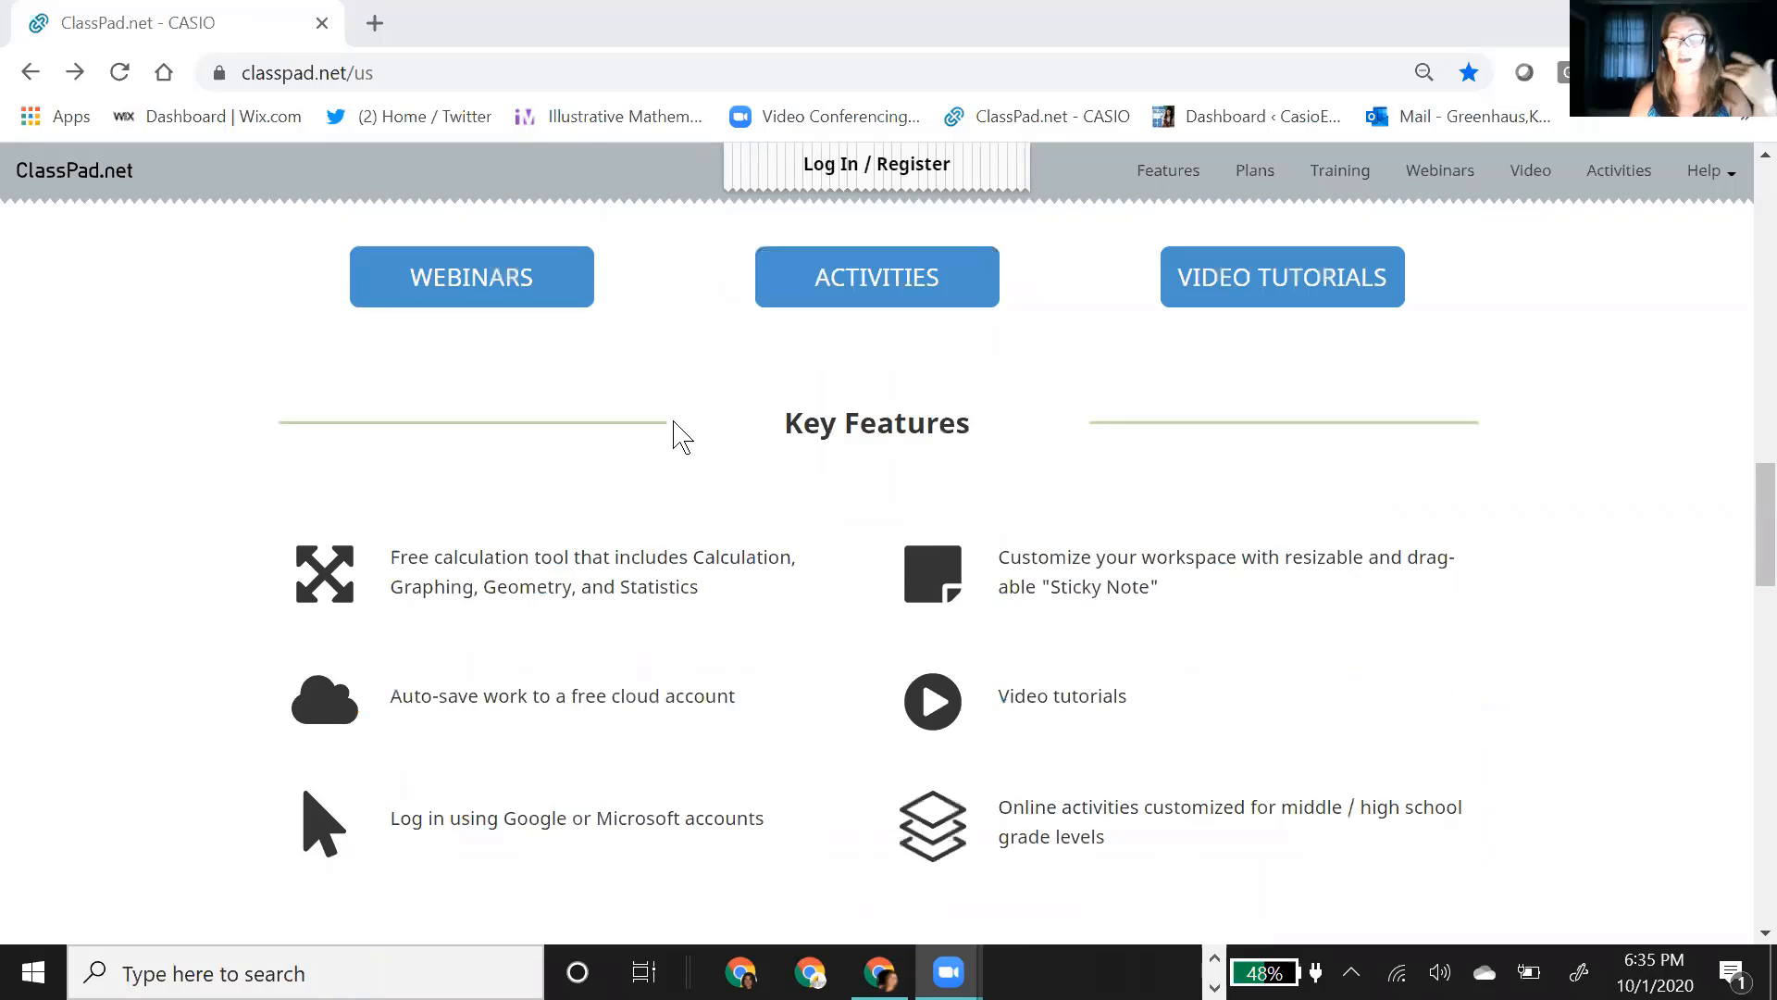
pyautogui.scroll(10, 1611, 354)
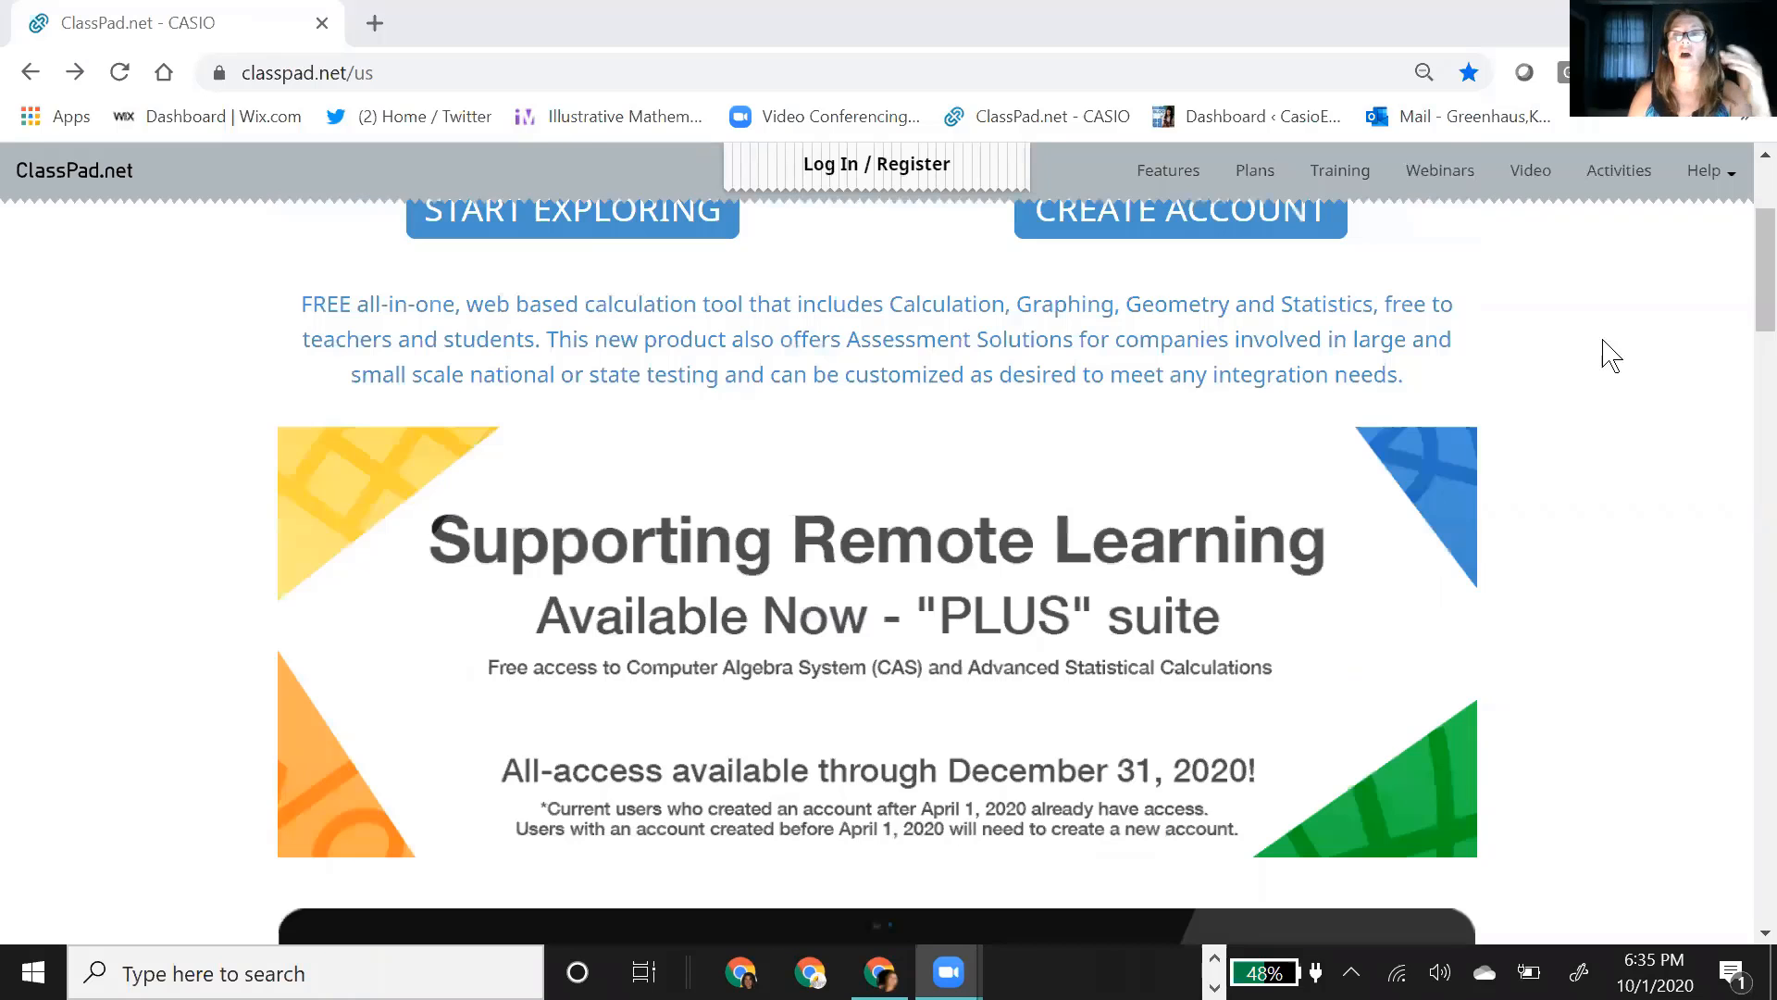
pyautogui.scroll(3, 1615, 355)
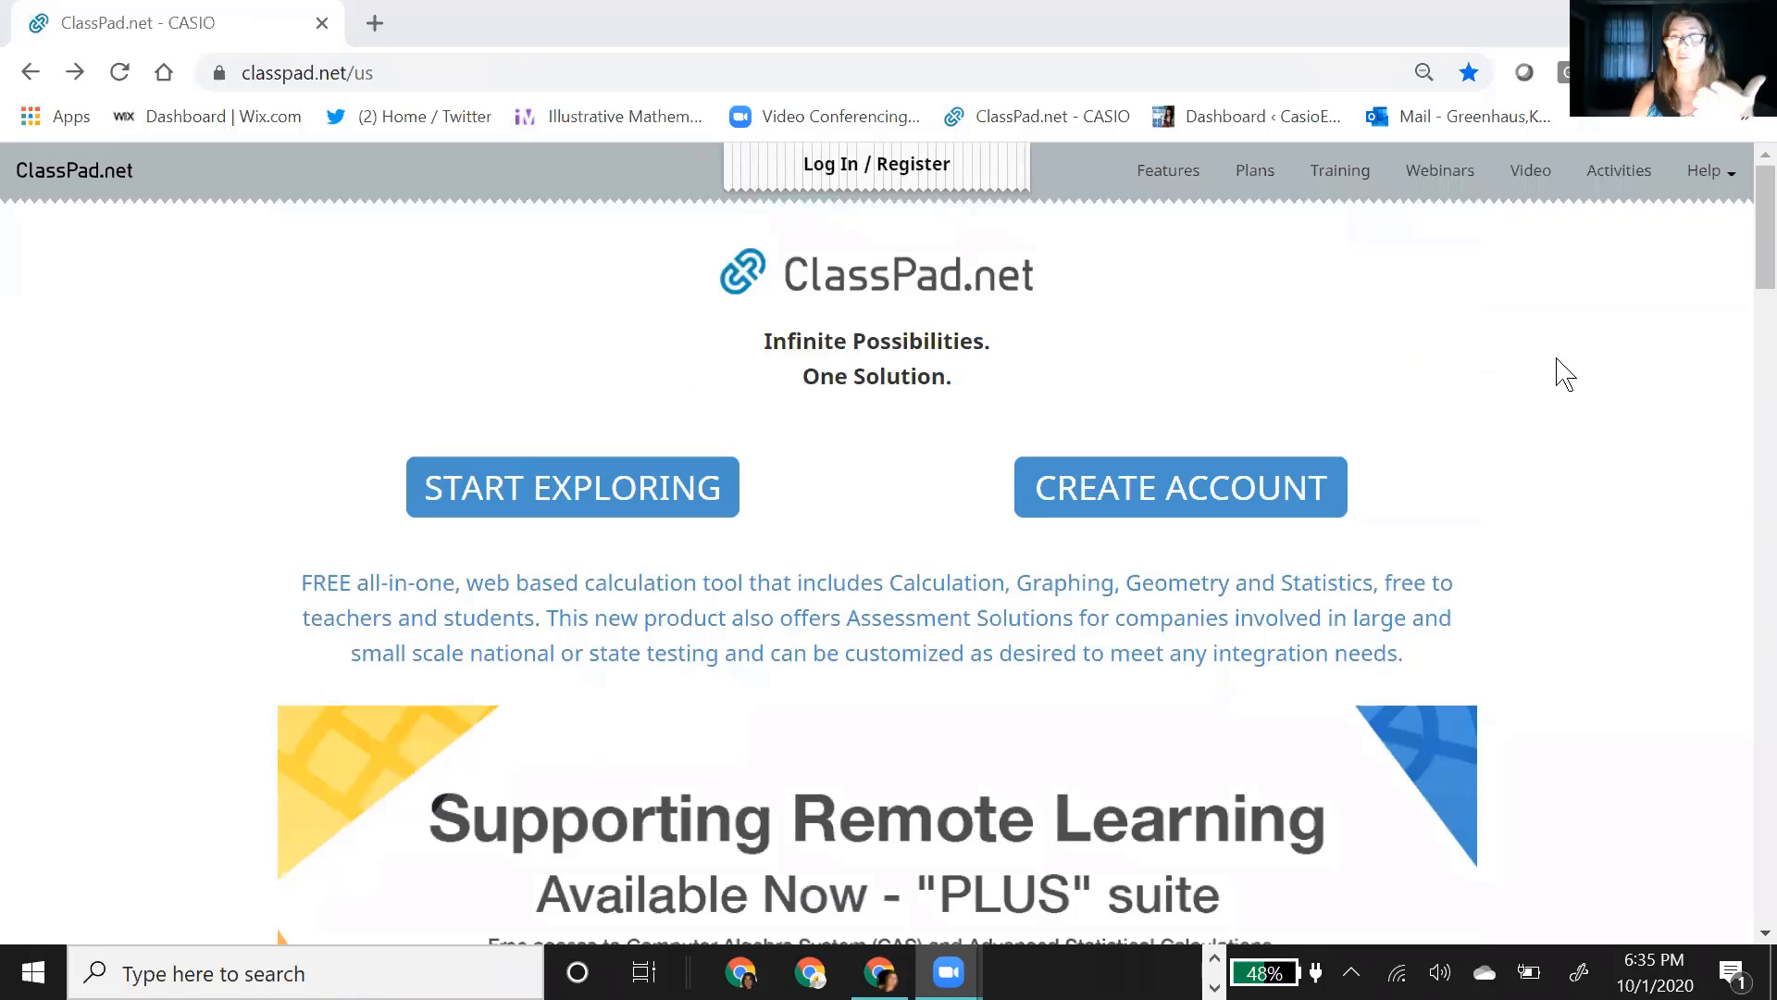
# Step: Start exploring without an account and place a graph sticky note on the left side of the blank paper
pyautogui.click(619, 512)
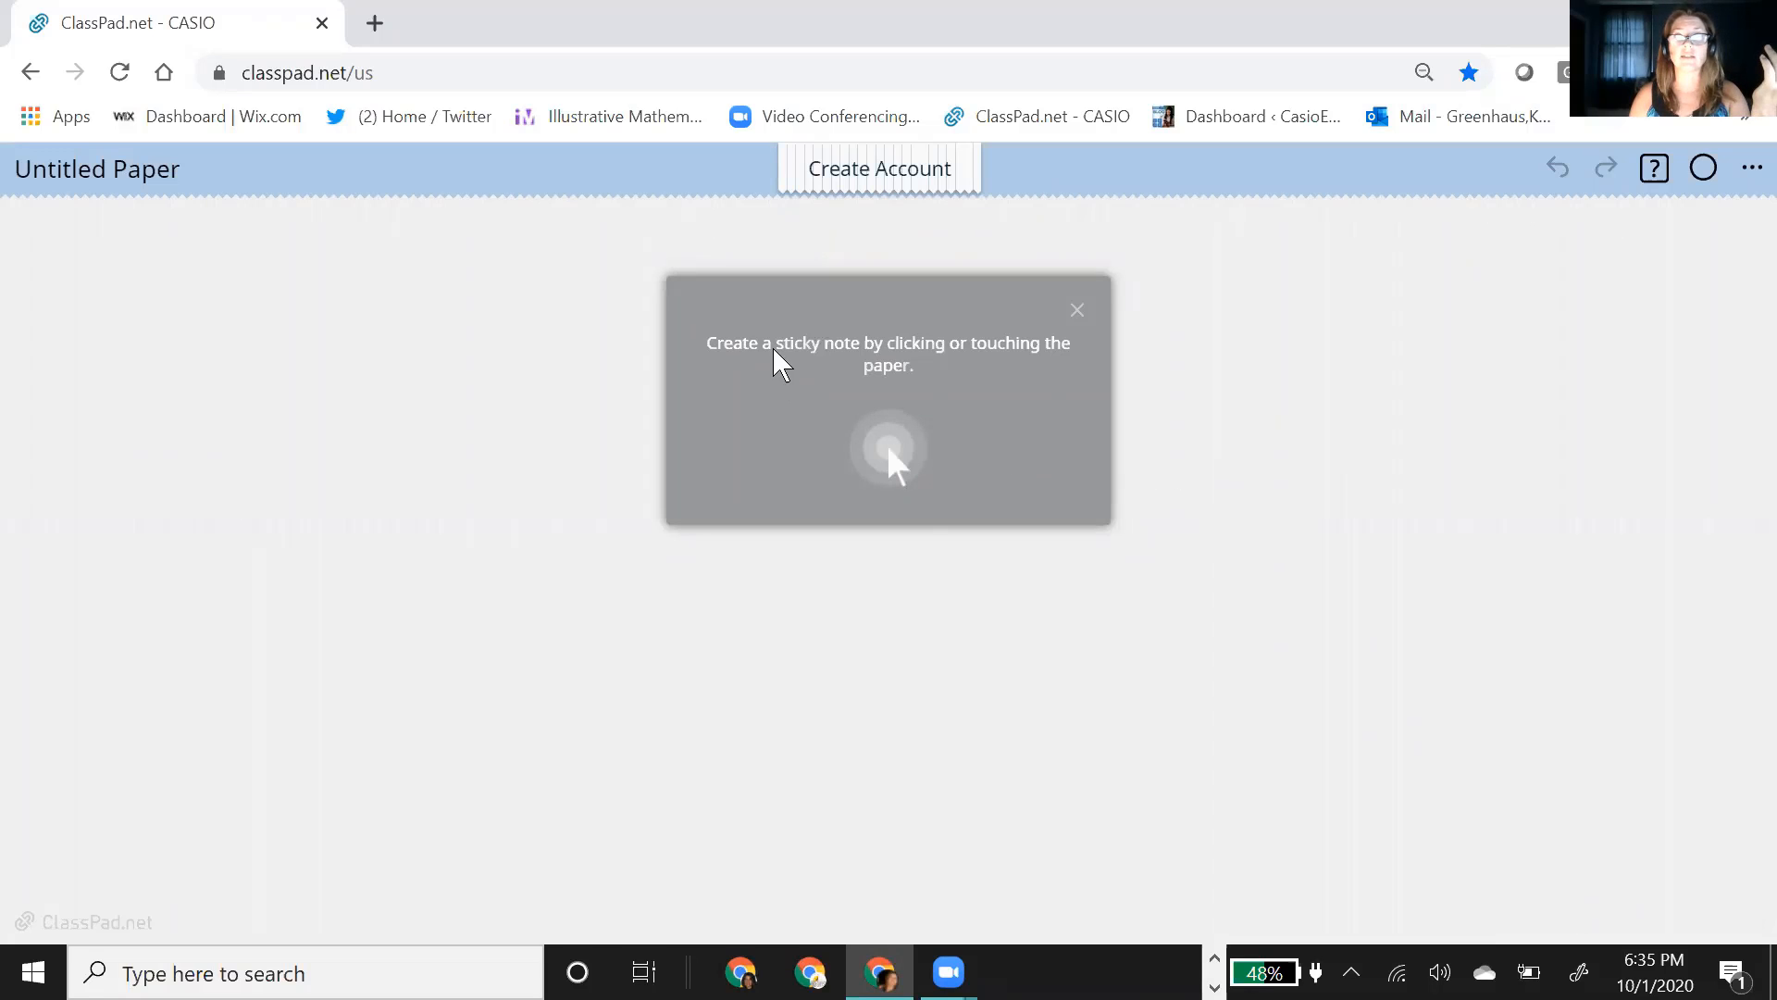
pyautogui.click(1242, 344)
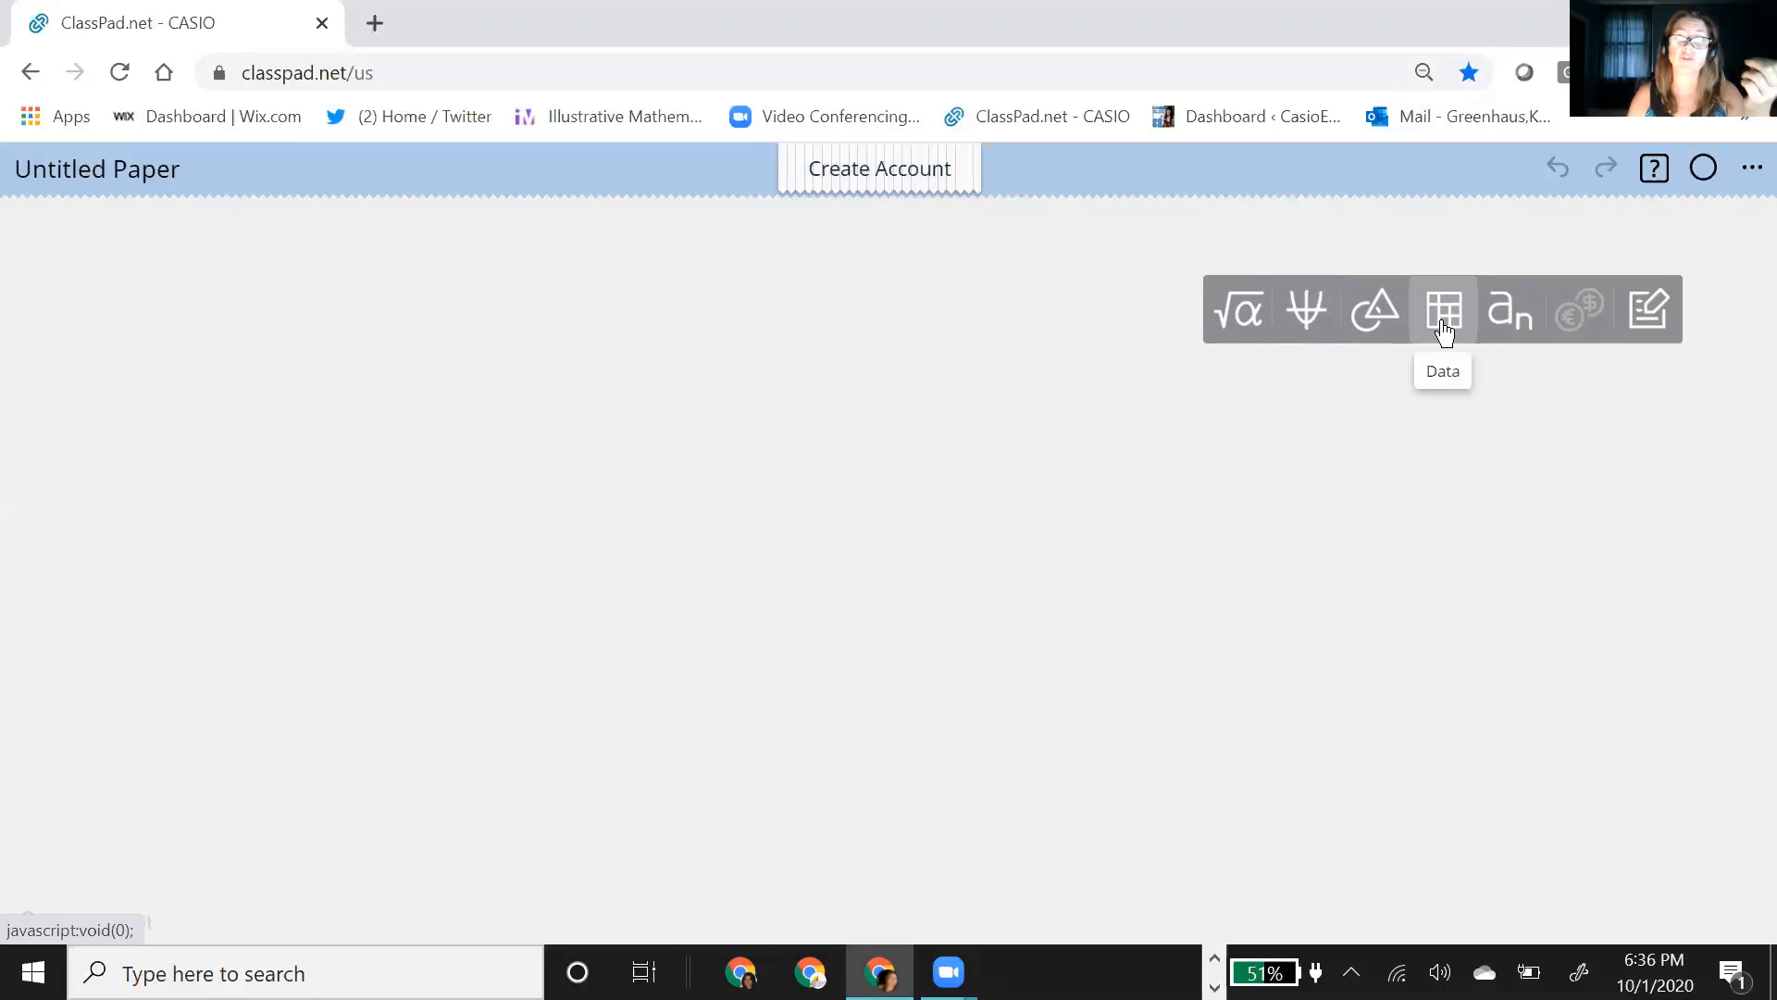
pyautogui.click(1305, 334)
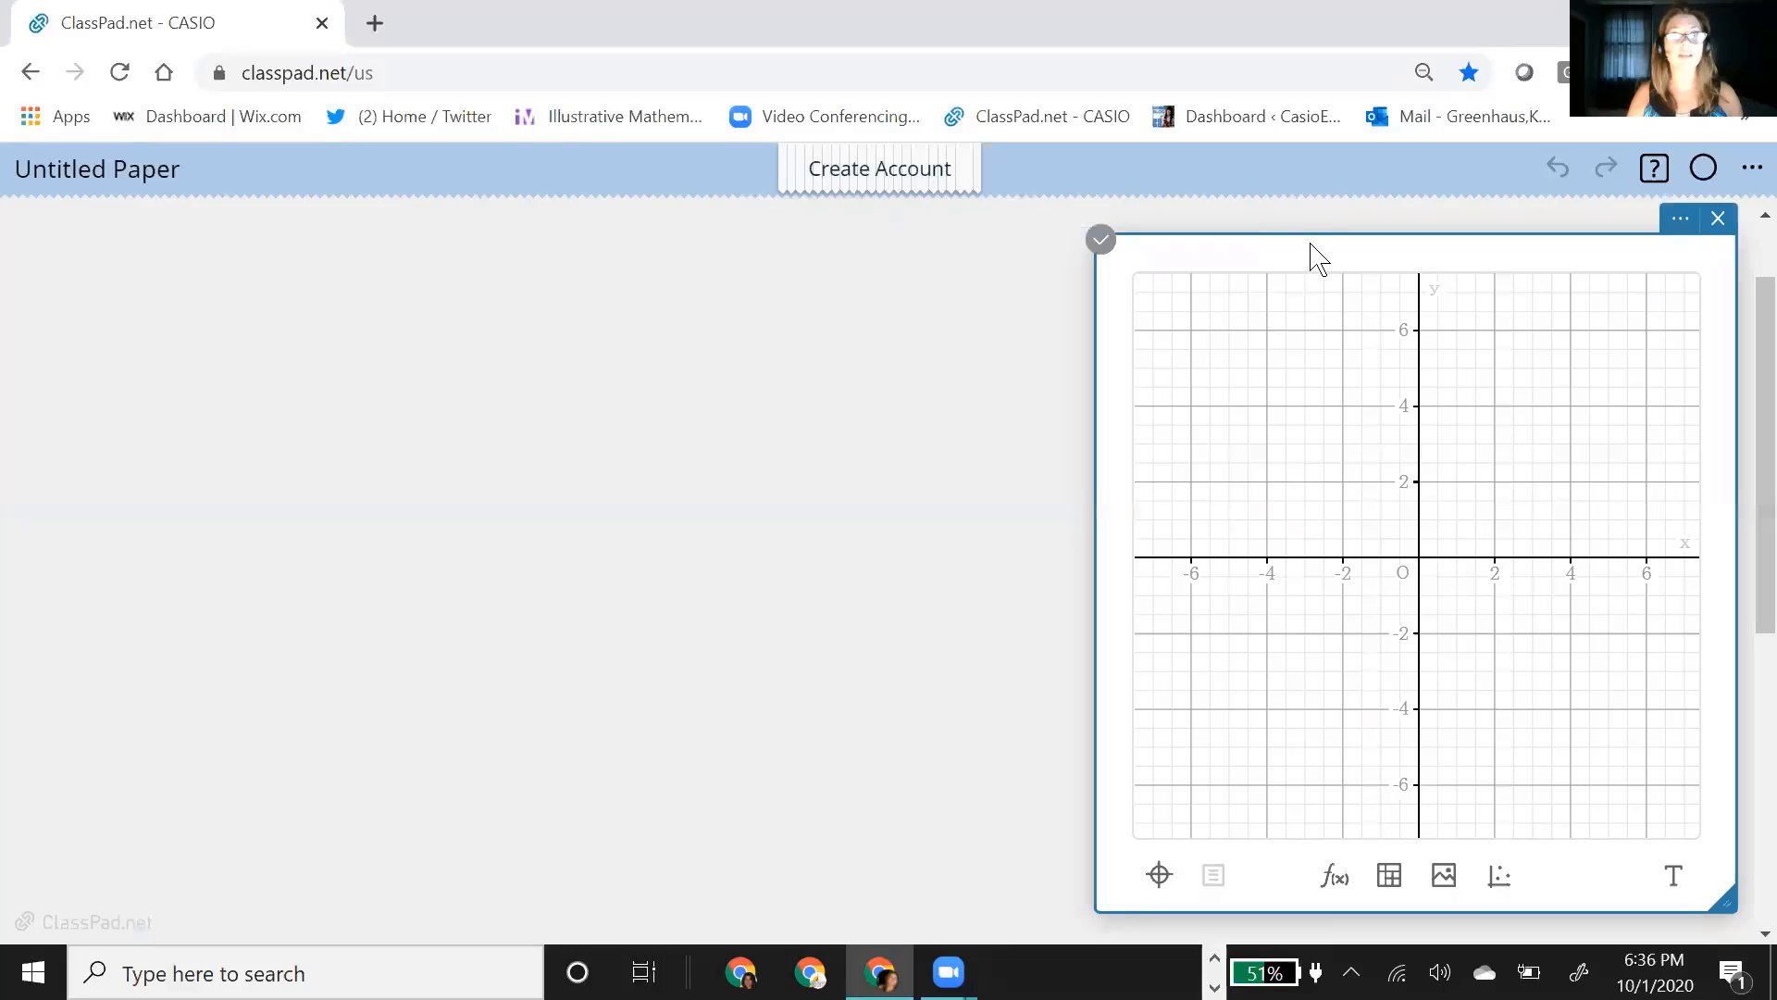
pyautogui.moveTo(1311, 246); pyautogui.dragTo(385, 246)
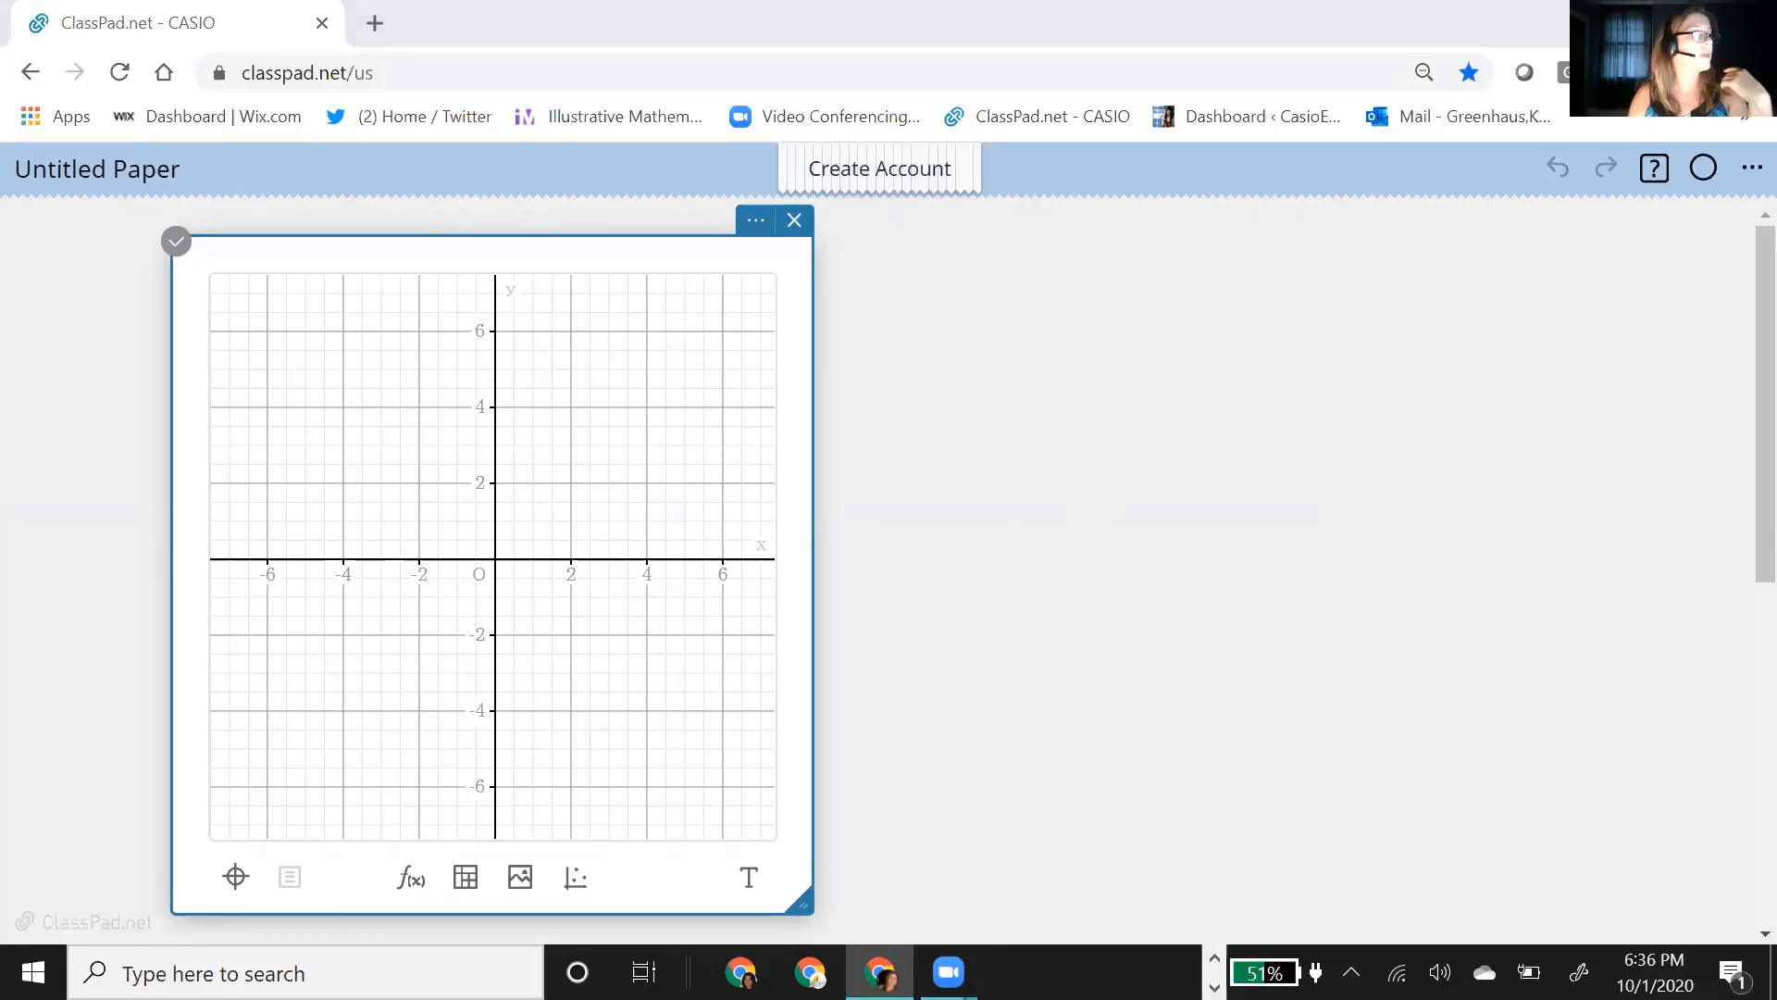
# Step: Add a graph function linked to the graph note and plot y = -3x + 2
pyautogui.click(411, 879)
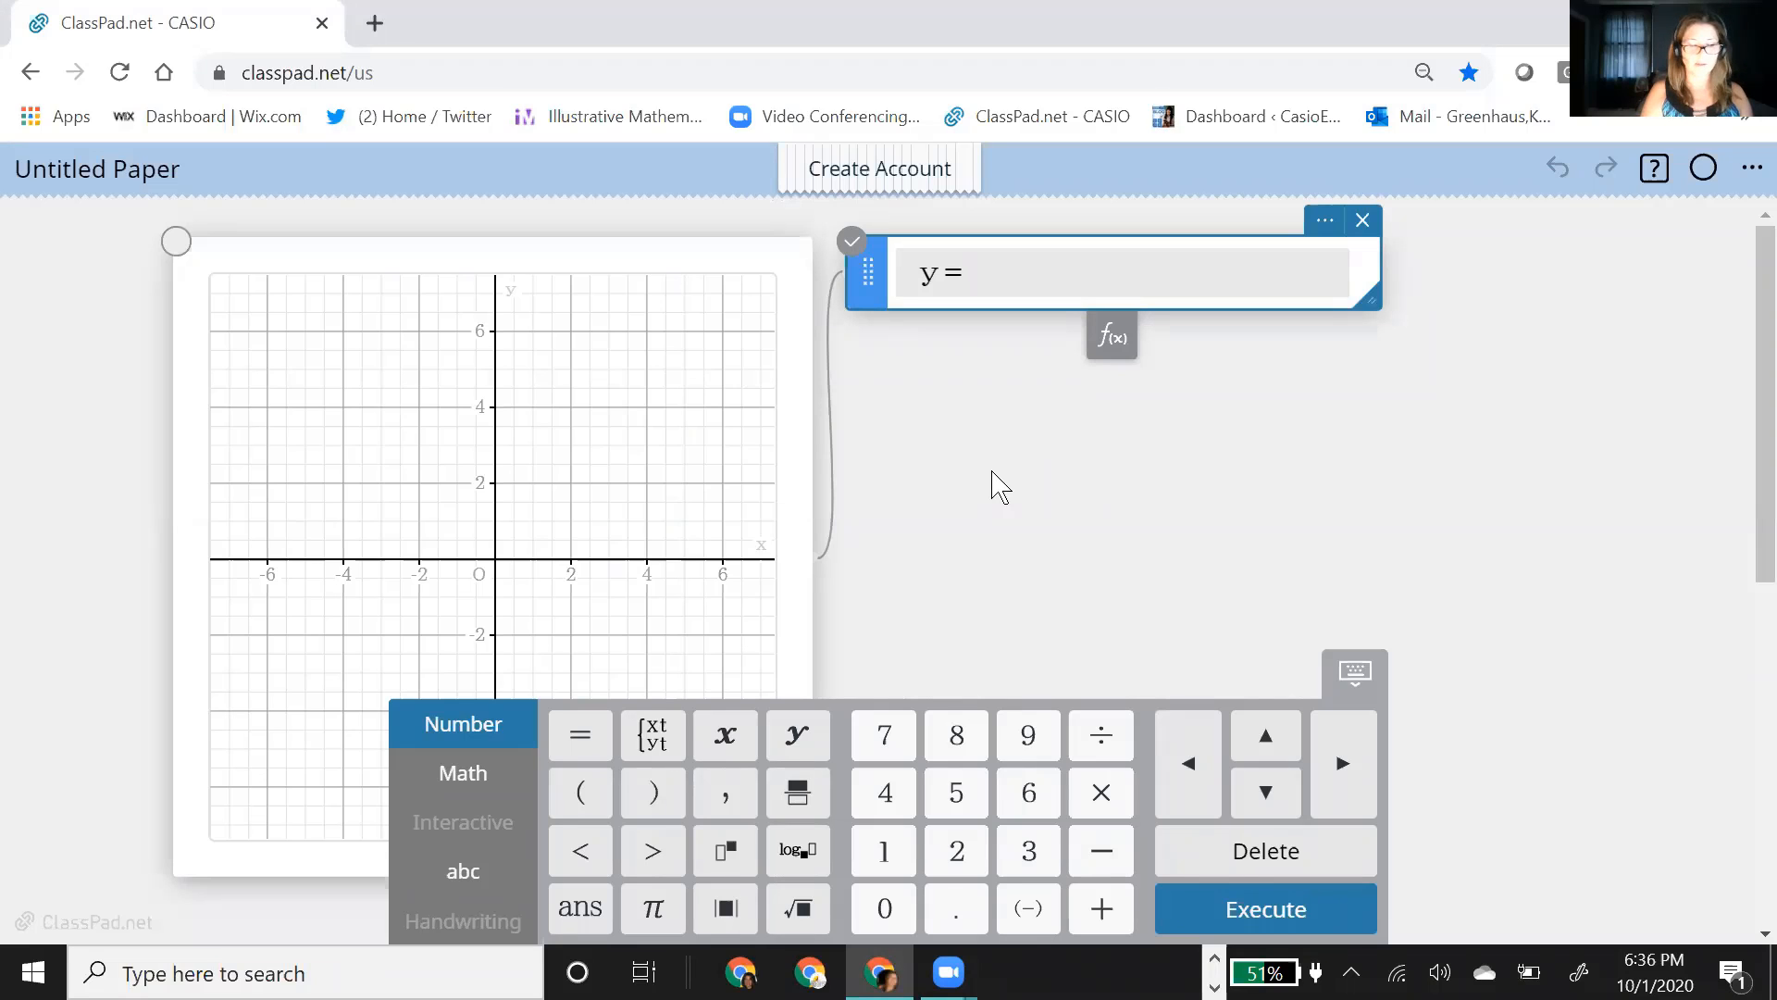
pyautogui.write('-3x+')
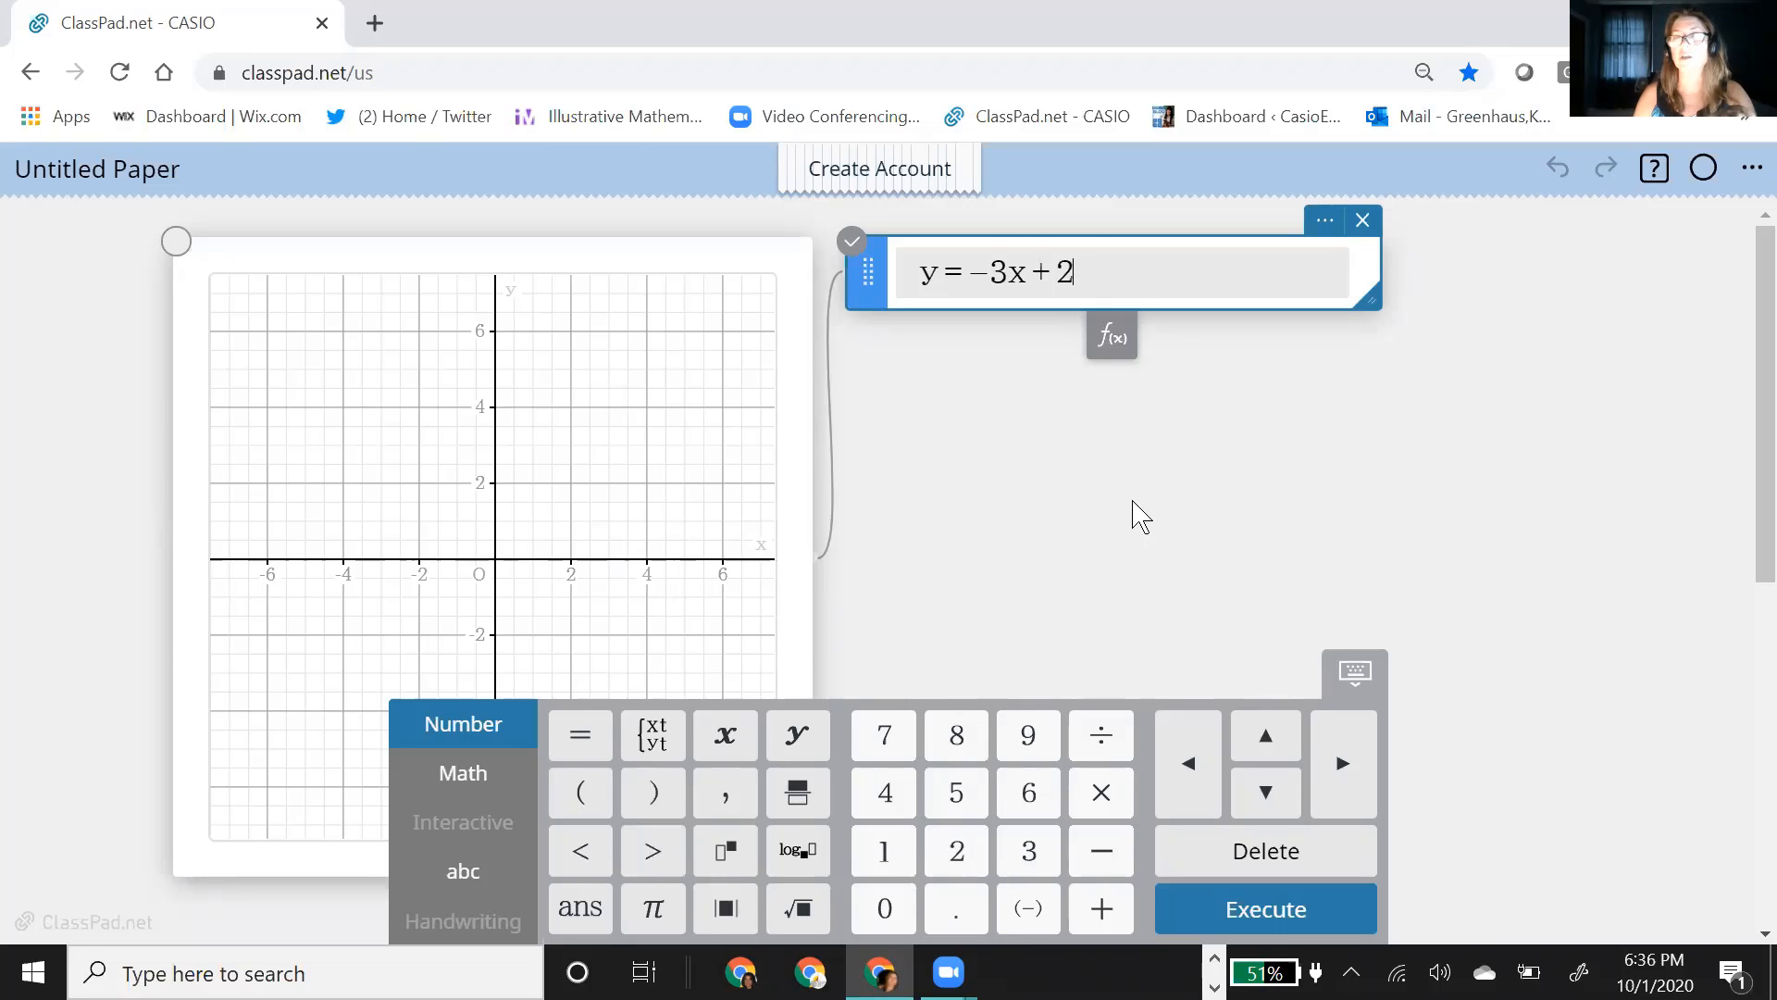
pyautogui.click(1090, 323)
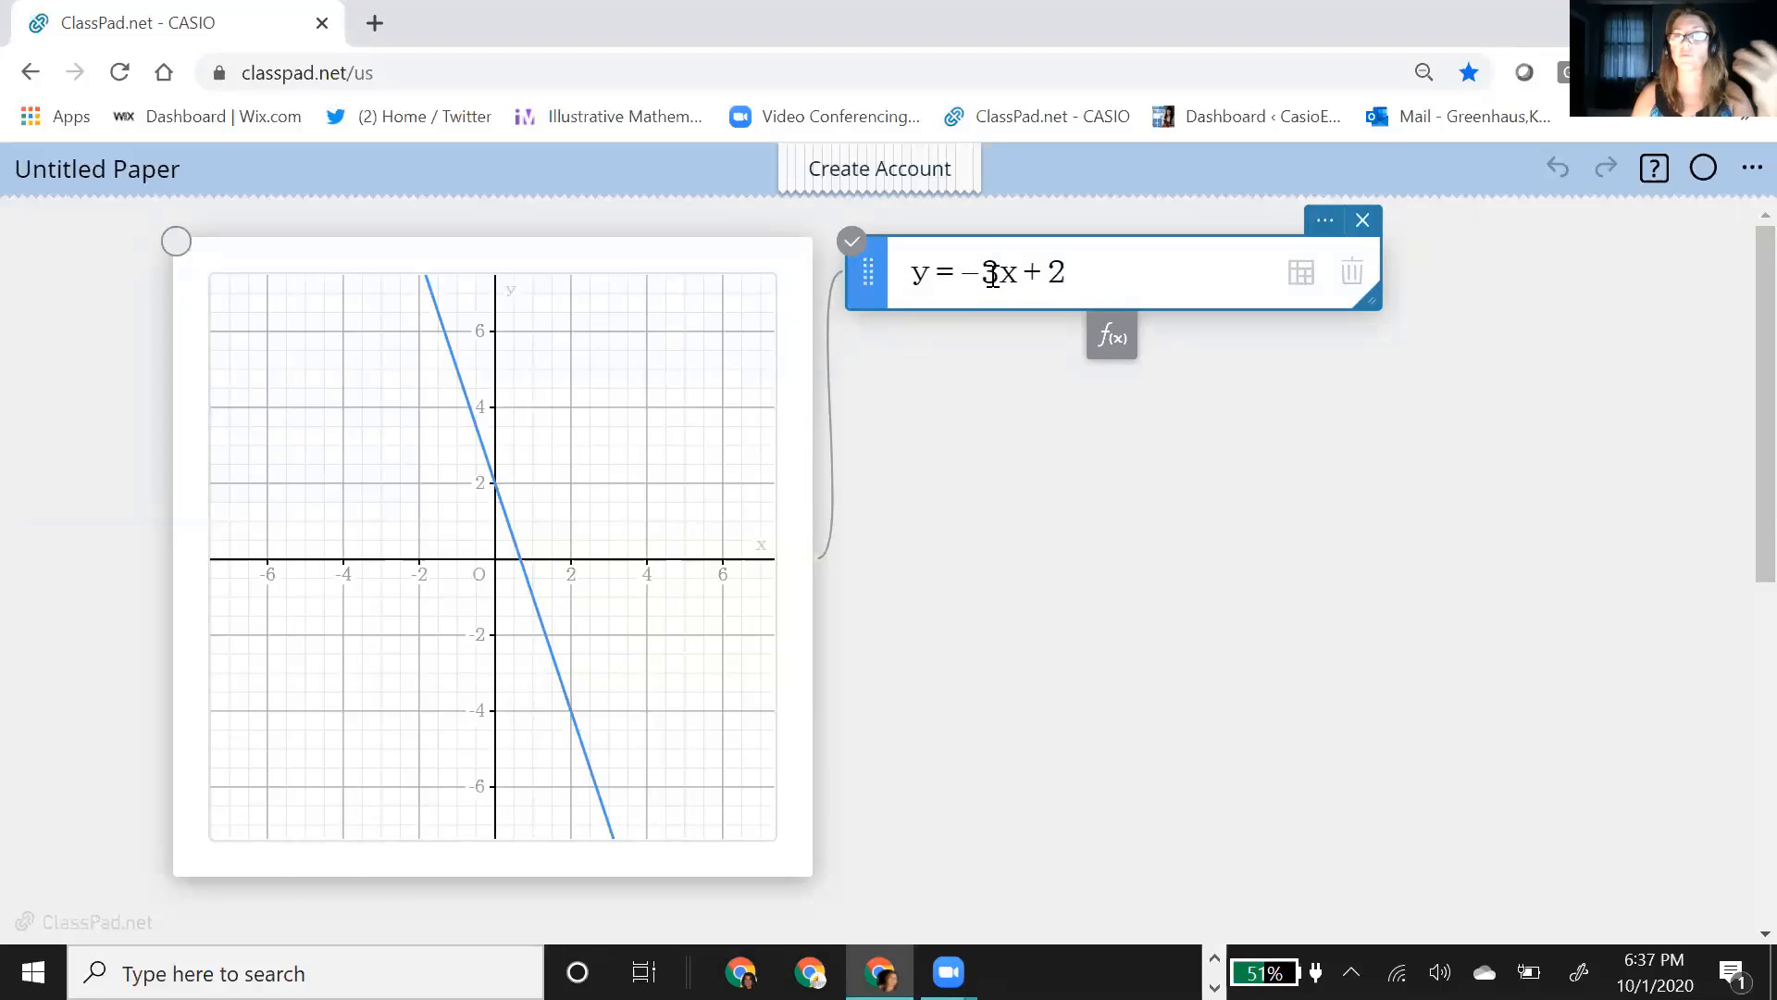
# Step: Label the plotted line's y-intercept and x-intercept with coordinates, moving the x-intercept label to the right, clear of the line
pyautogui.click(519, 552)
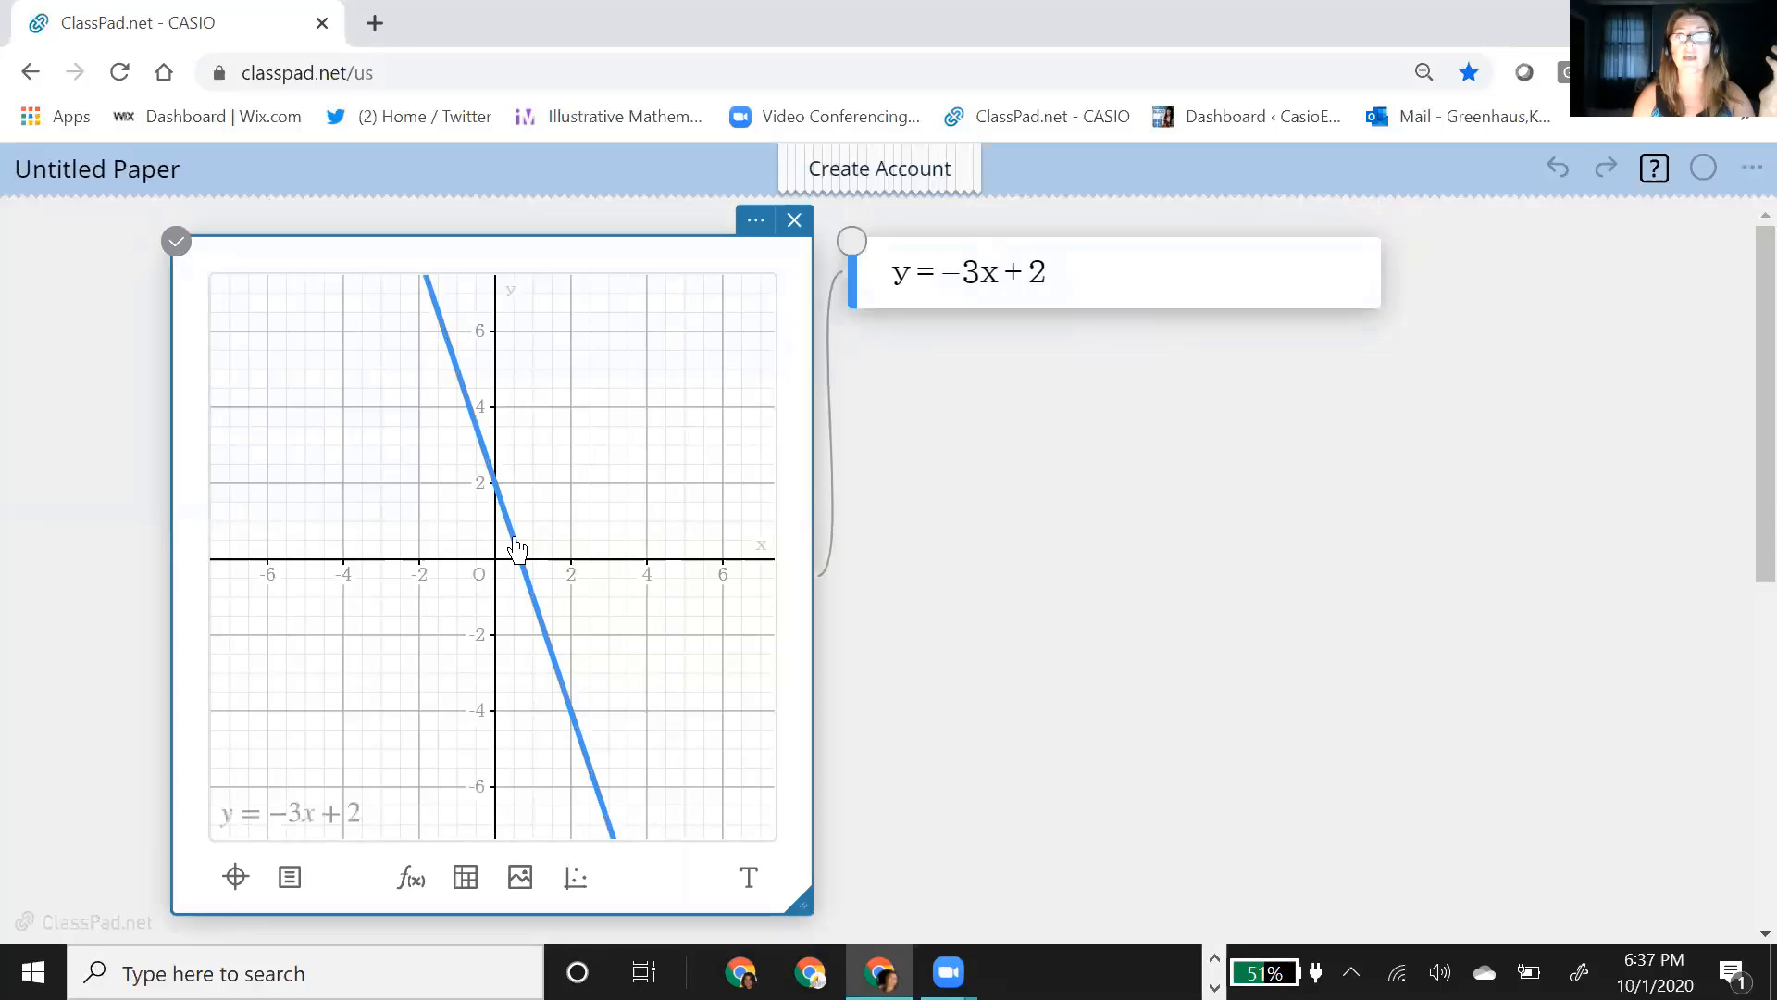
pyautogui.click(494, 482)
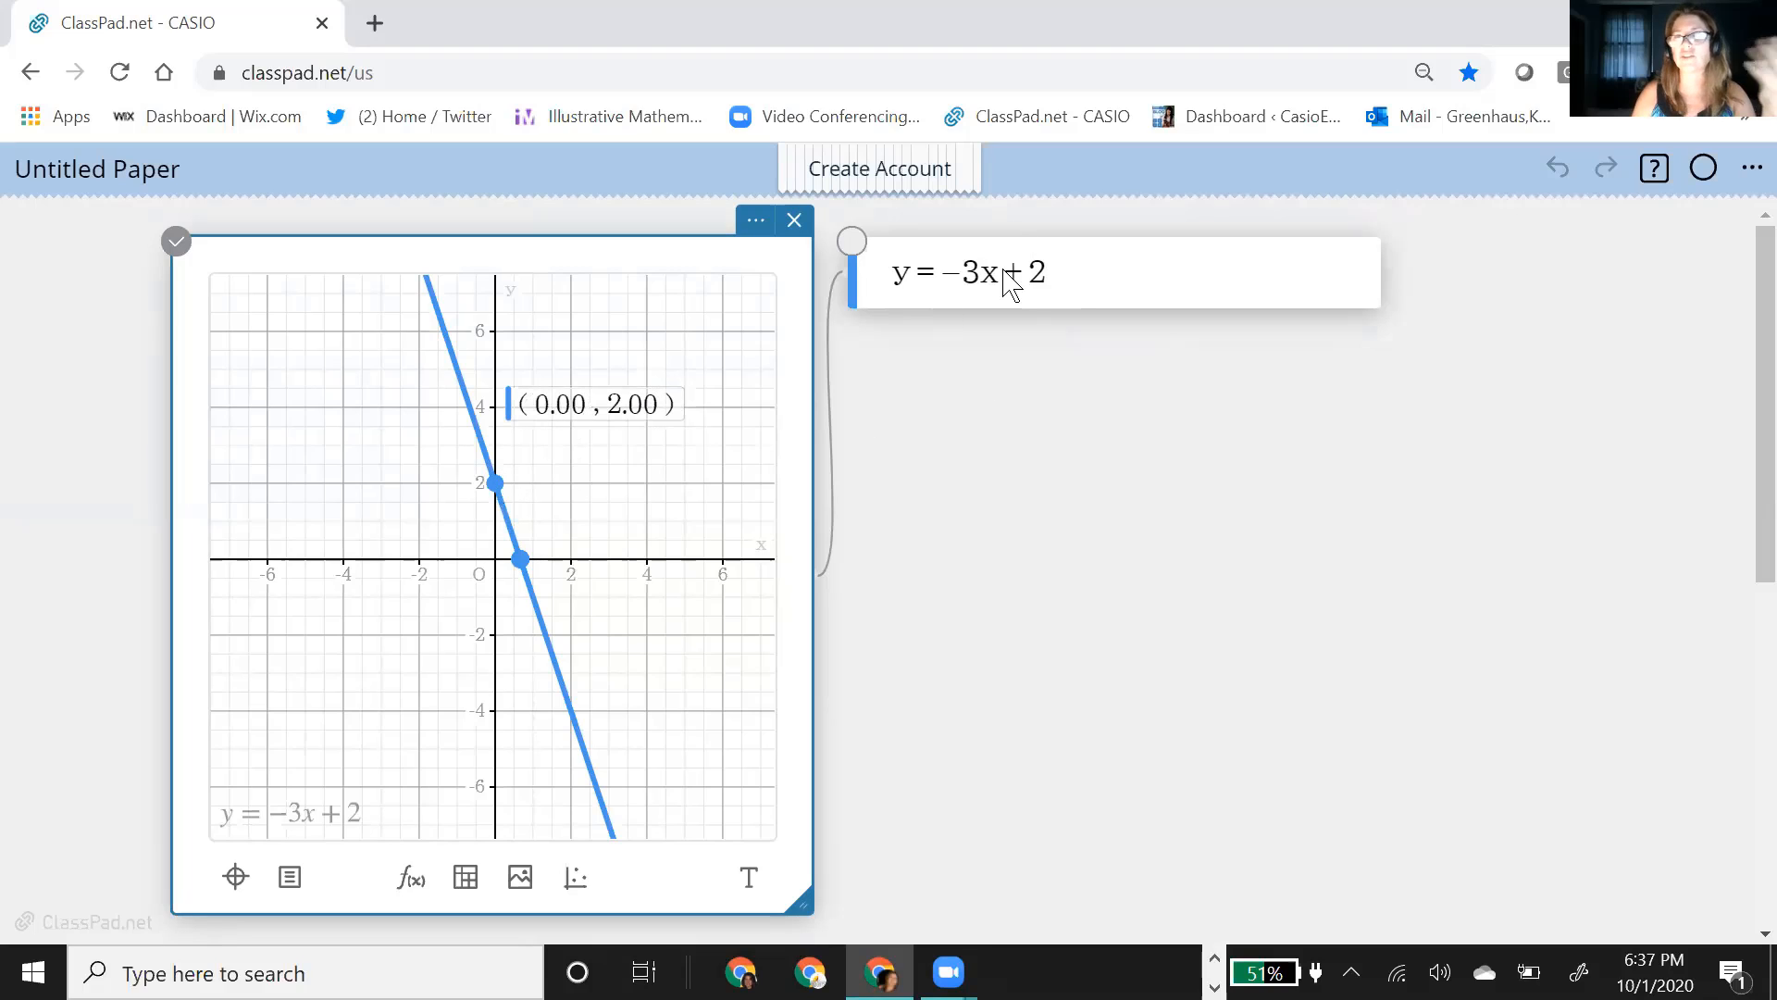
pyautogui.click(521, 559)
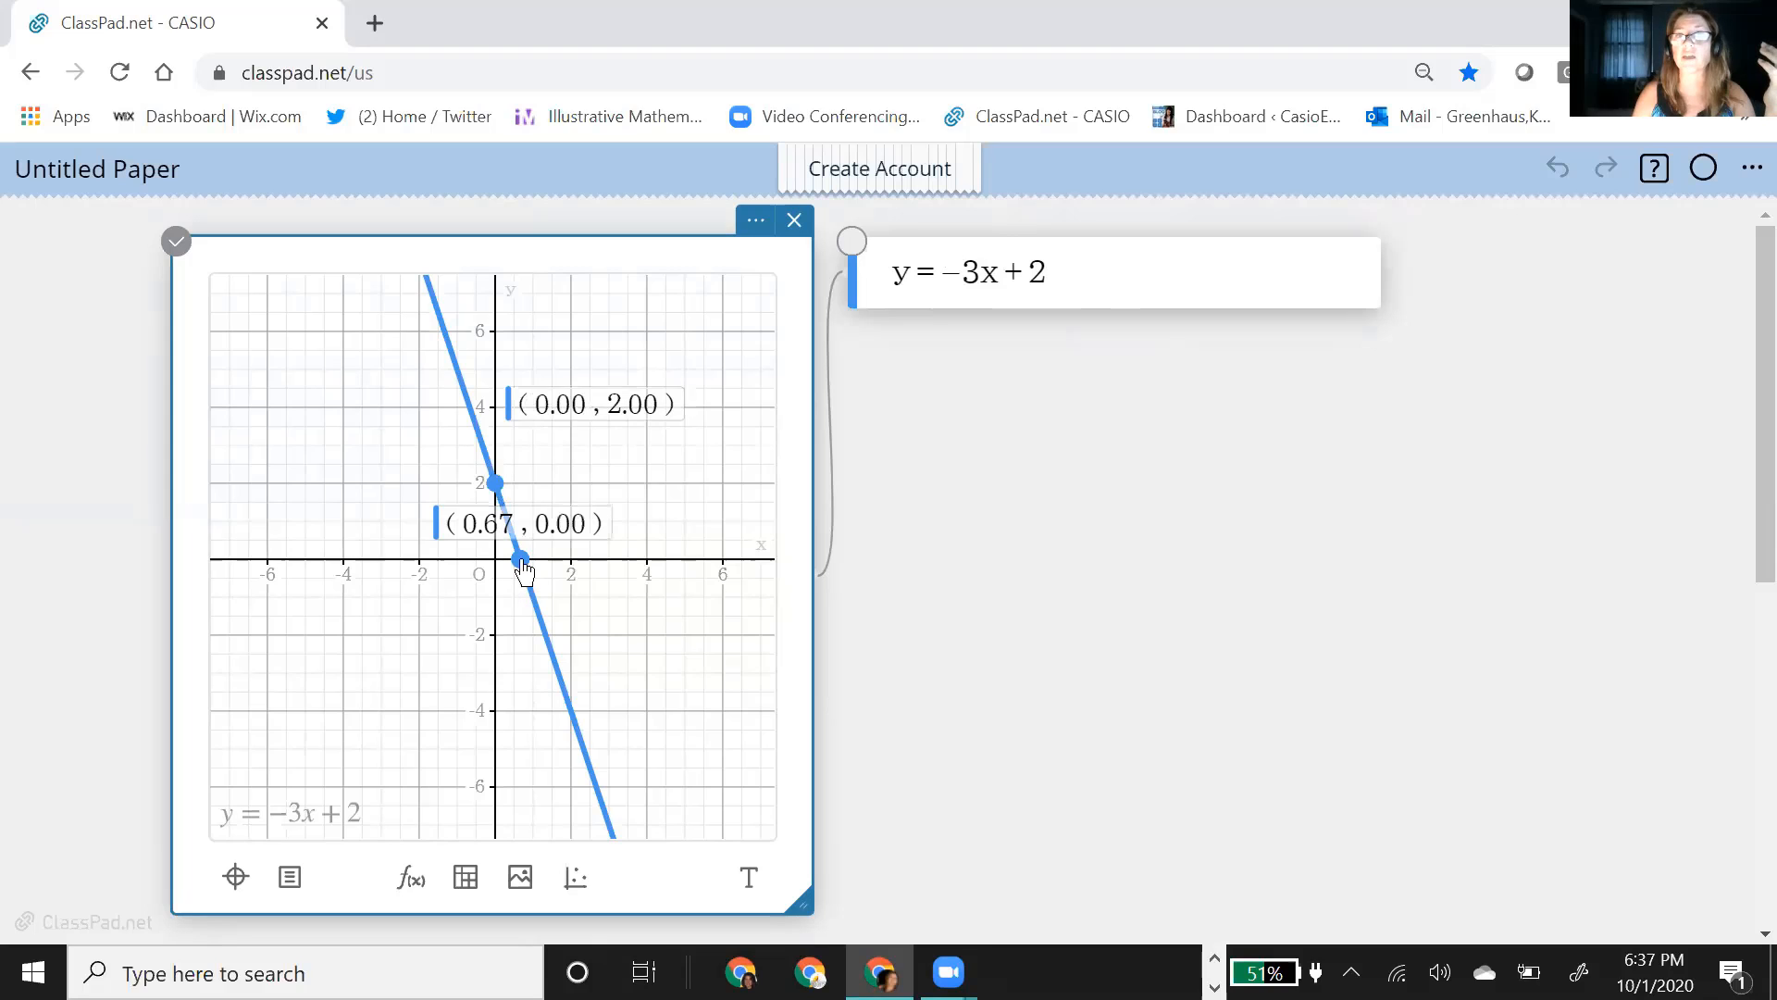
pyautogui.moveTo(548, 519); pyautogui.dragTo(750, 541)
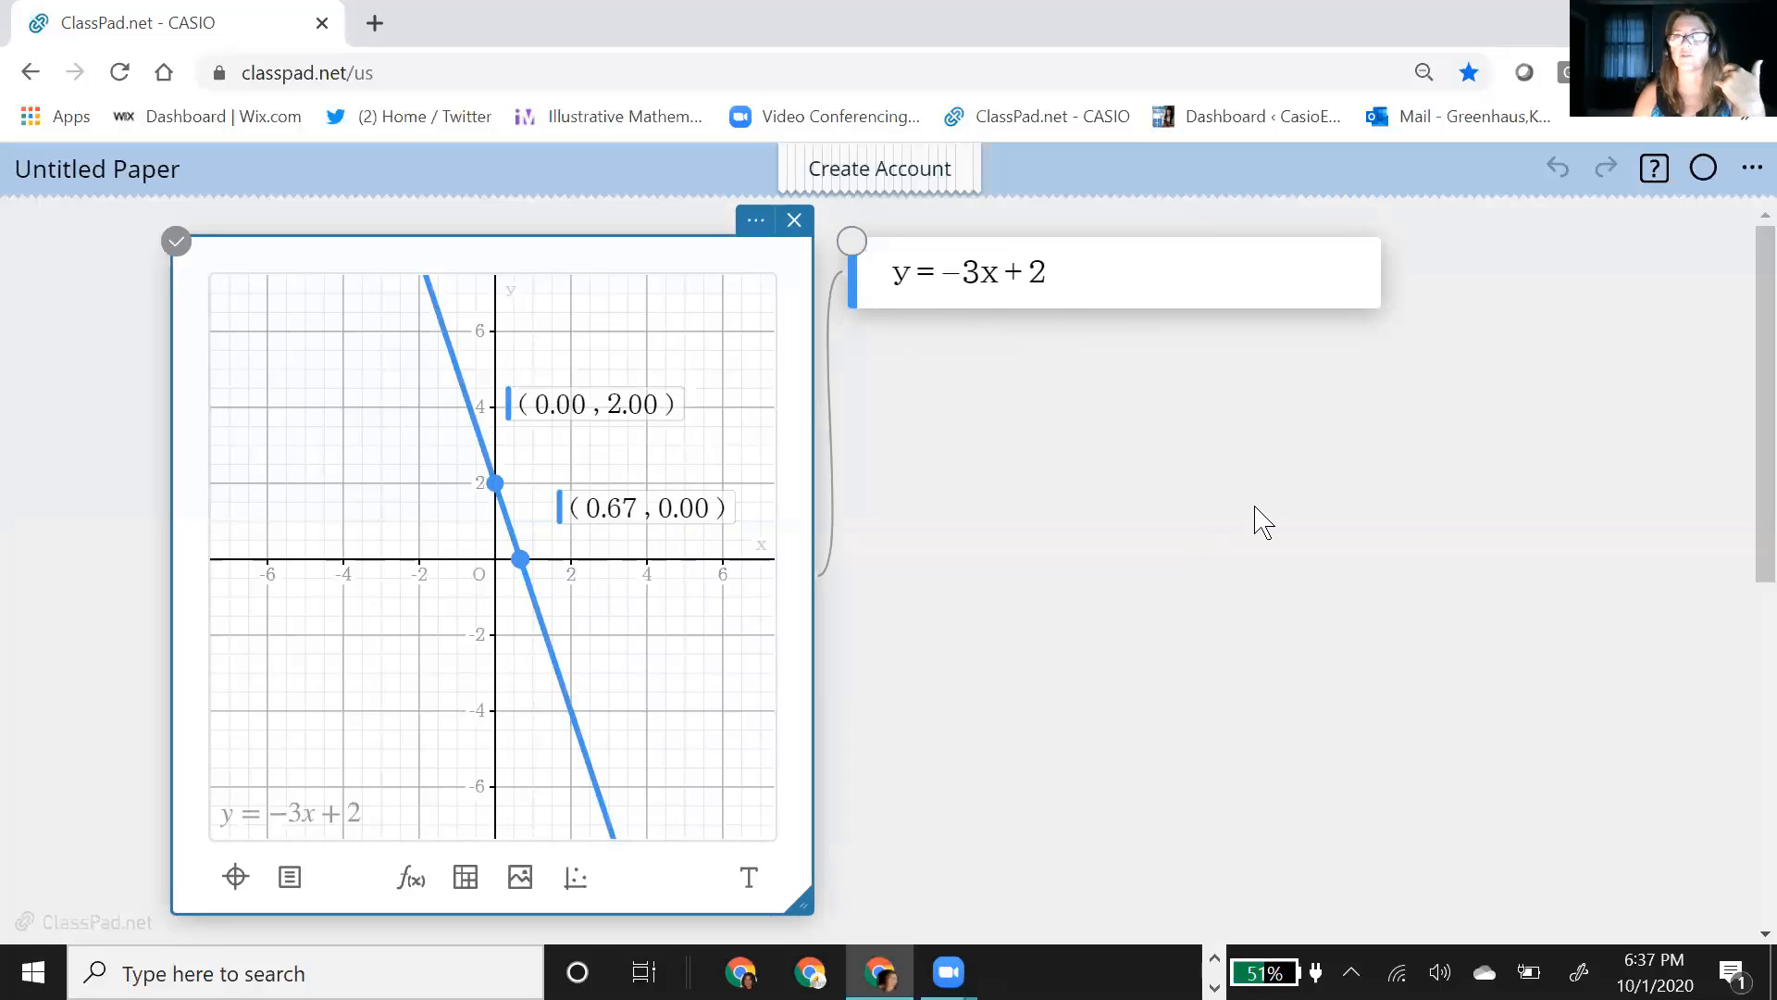
# Step: View the account log-in options and close the log-in form without signing in
pyautogui.click(1752, 171)
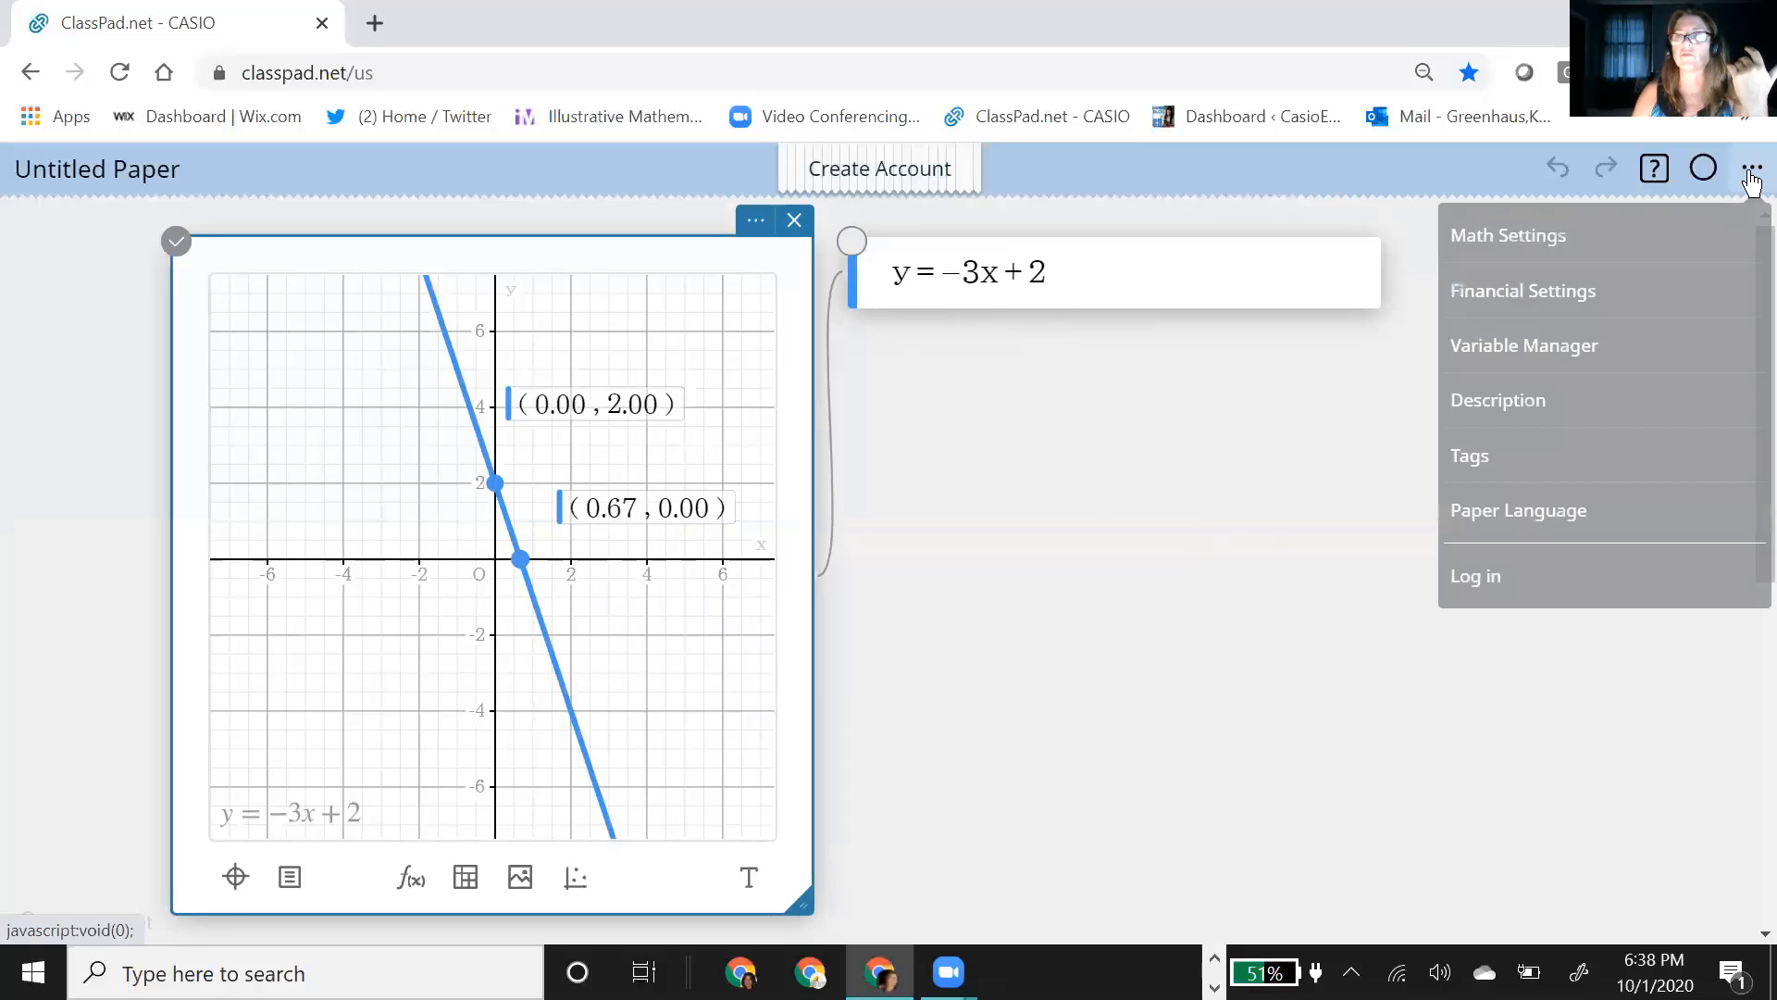
pyautogui.click(1494, 582)
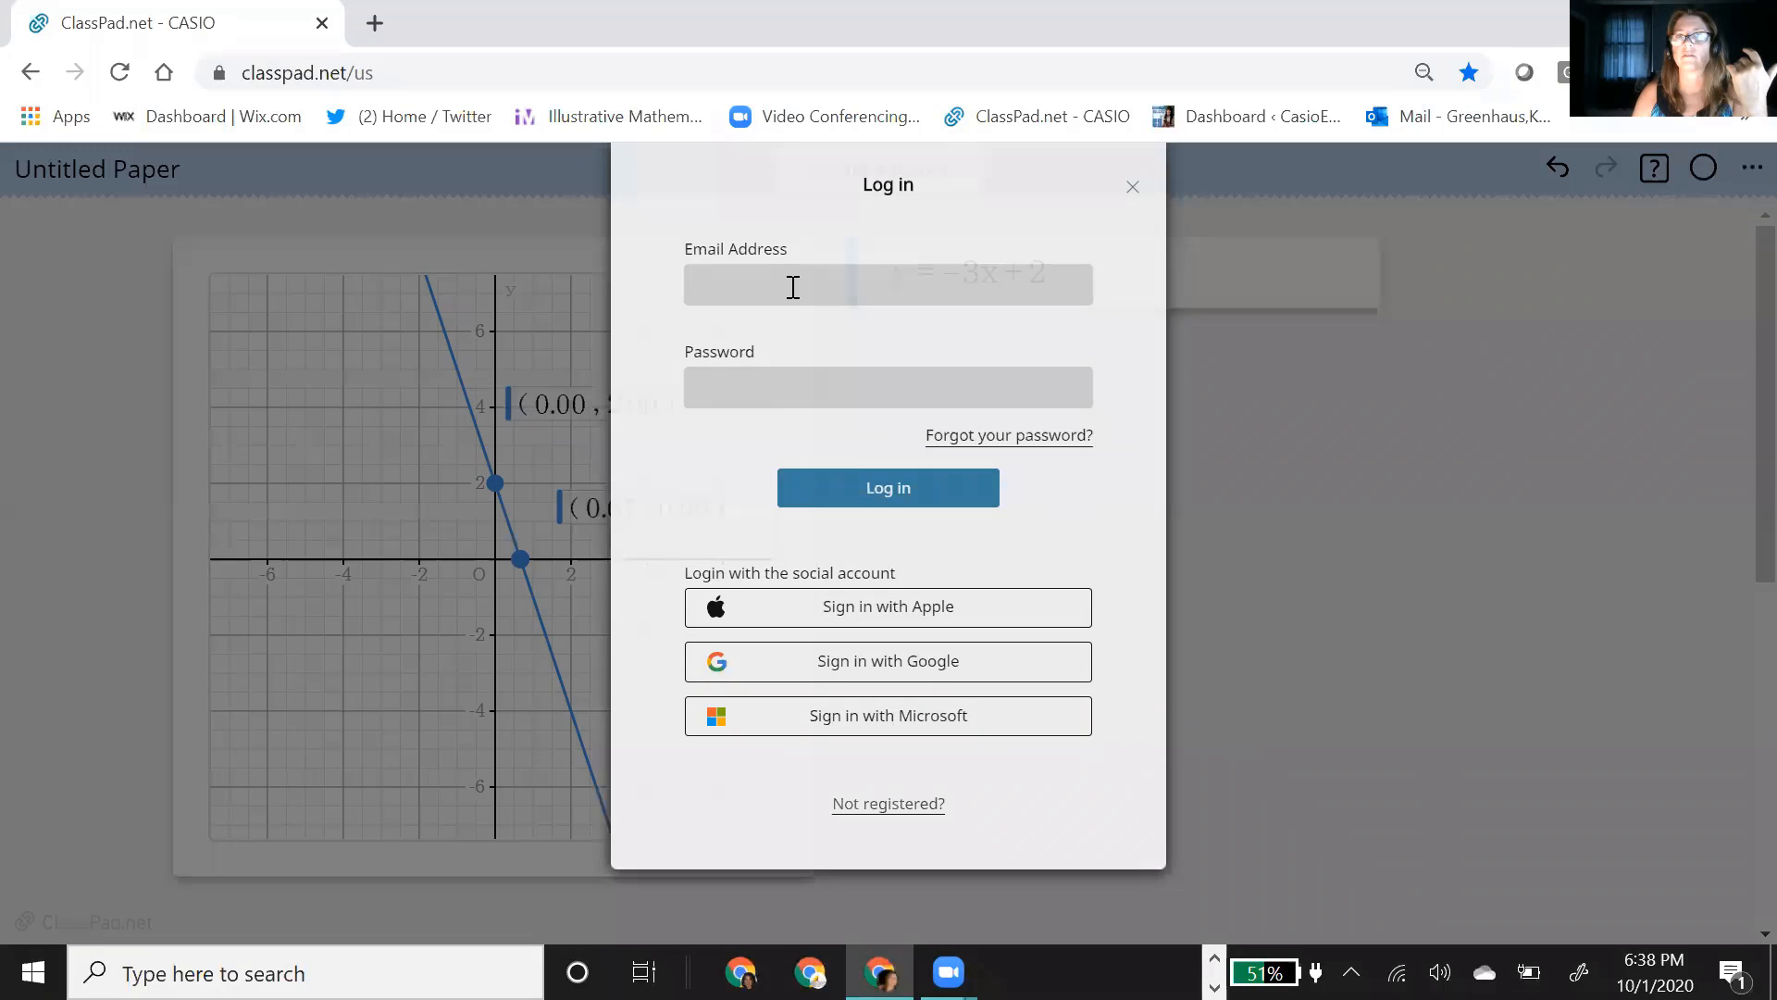
pyautogui.click(1132, 188)
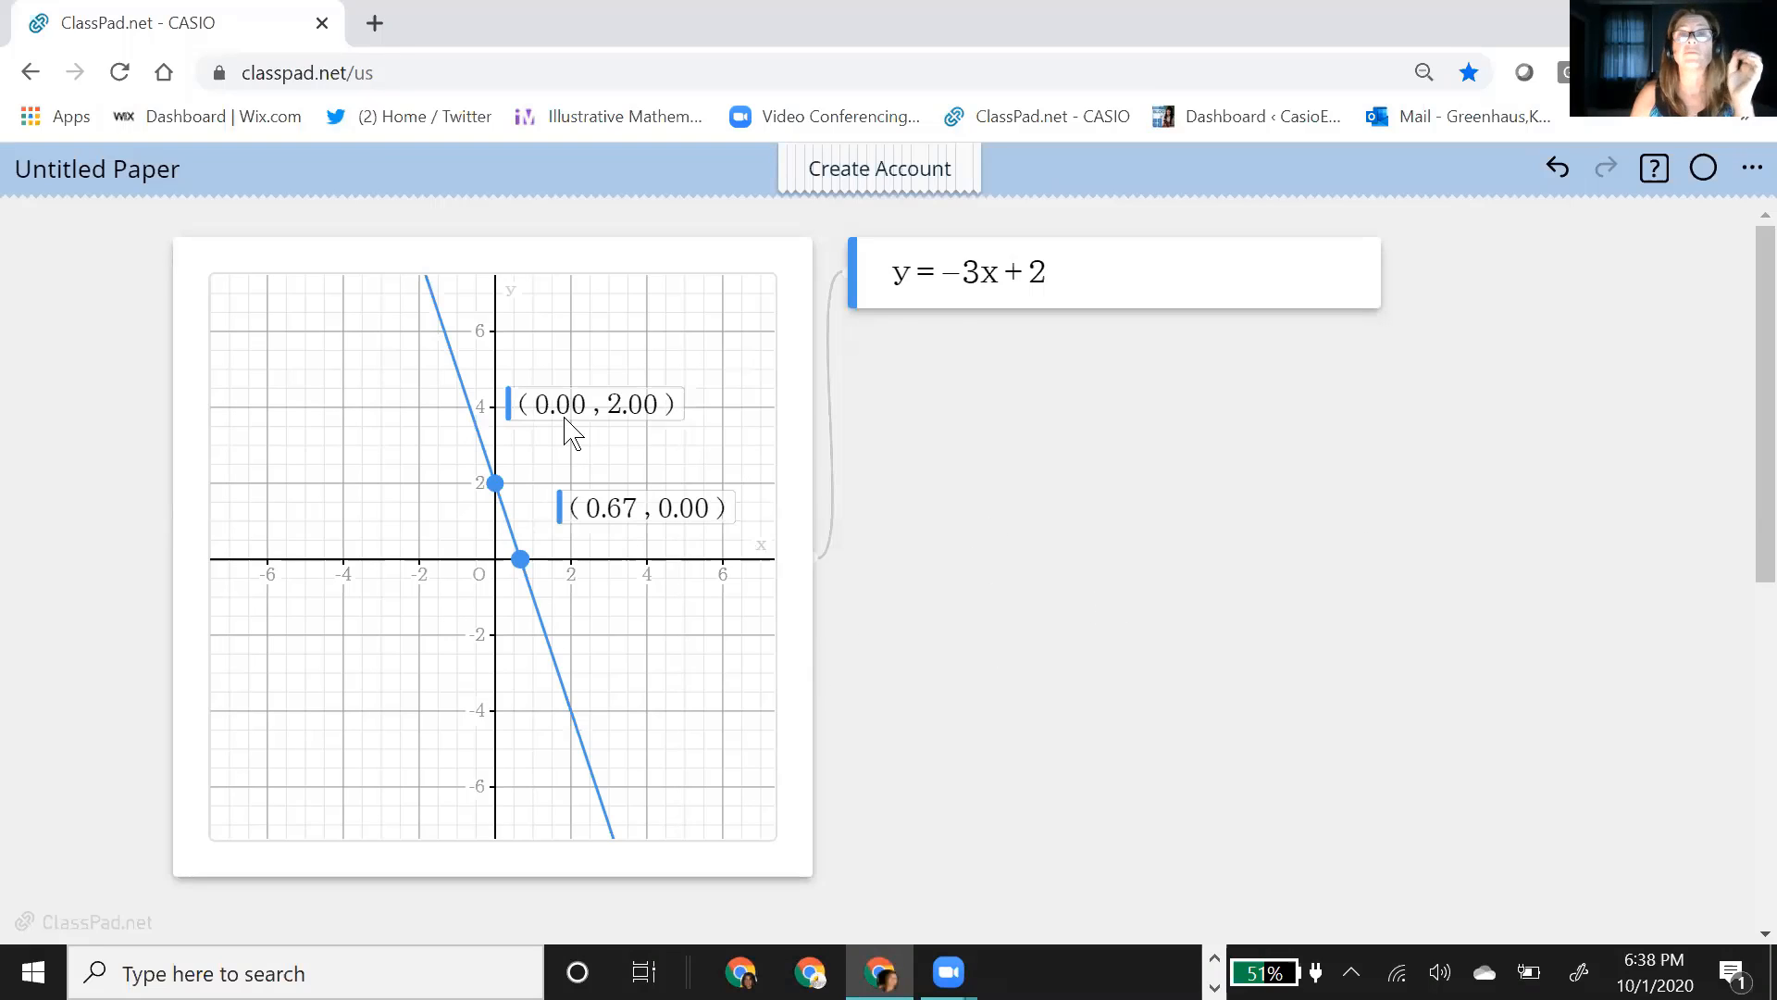
# Step: Add a second function, y = mx + b, below the first equation and plot it with sliders
pyautogui.click(1107, 281)
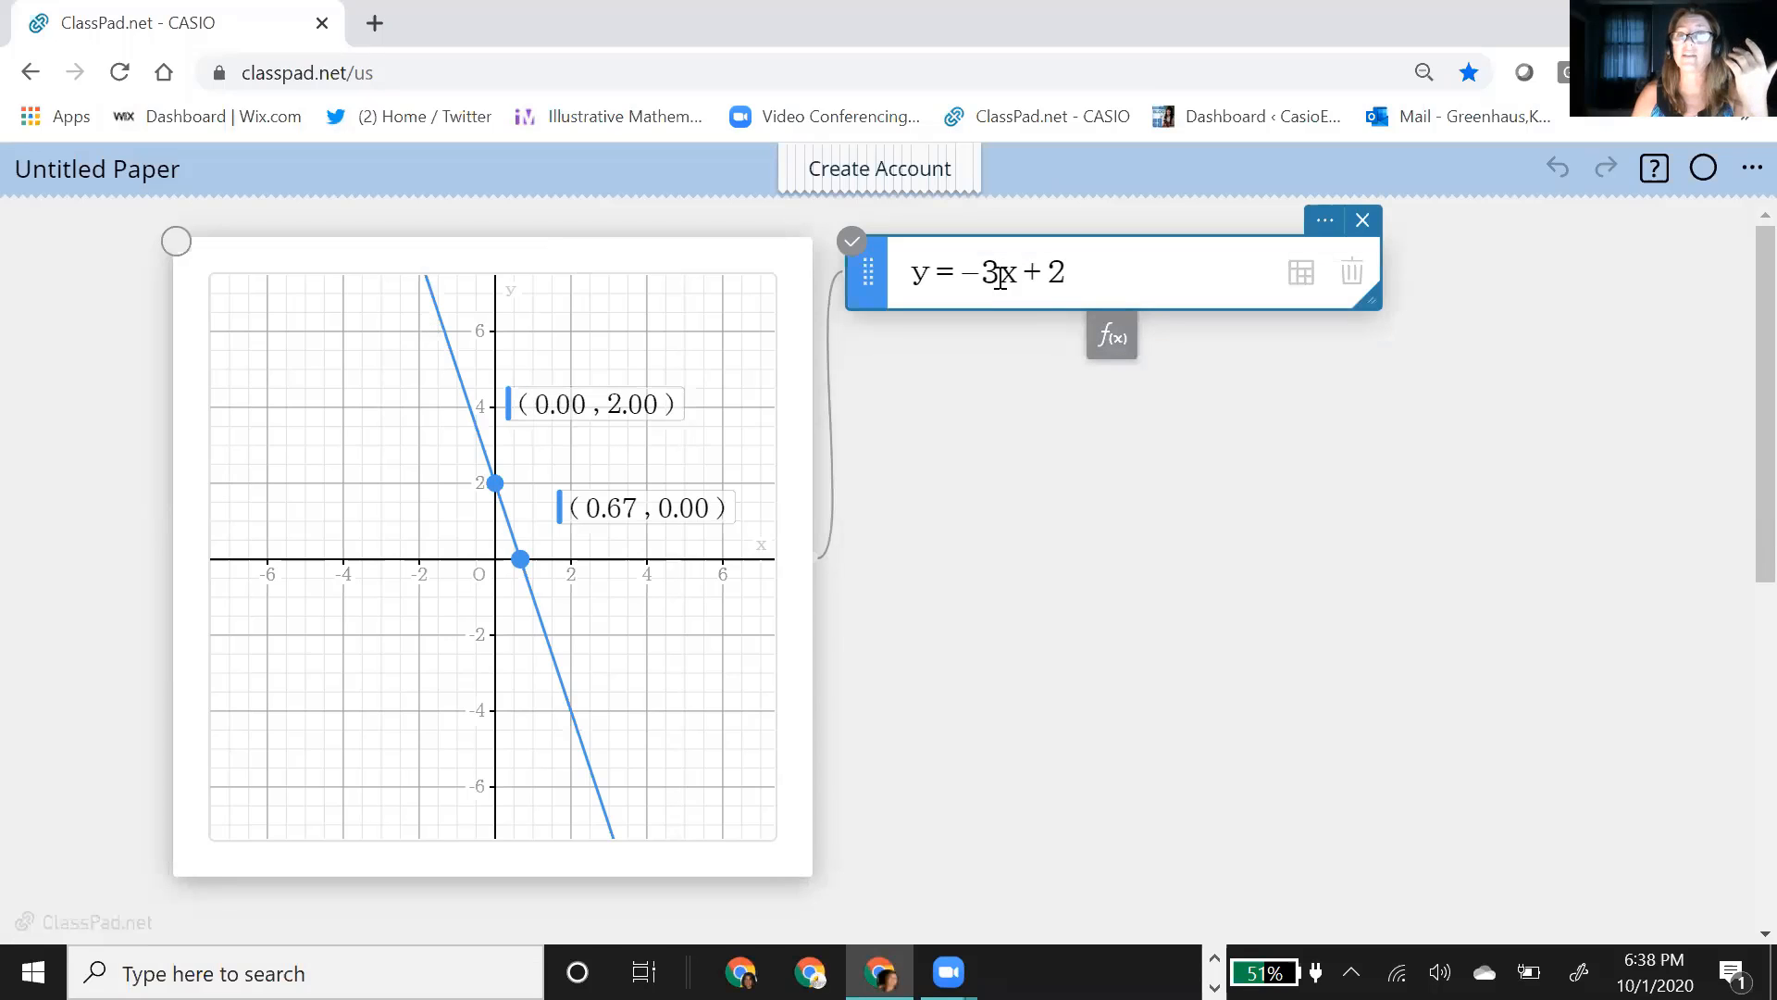
pyautogui.click(1110, 337)
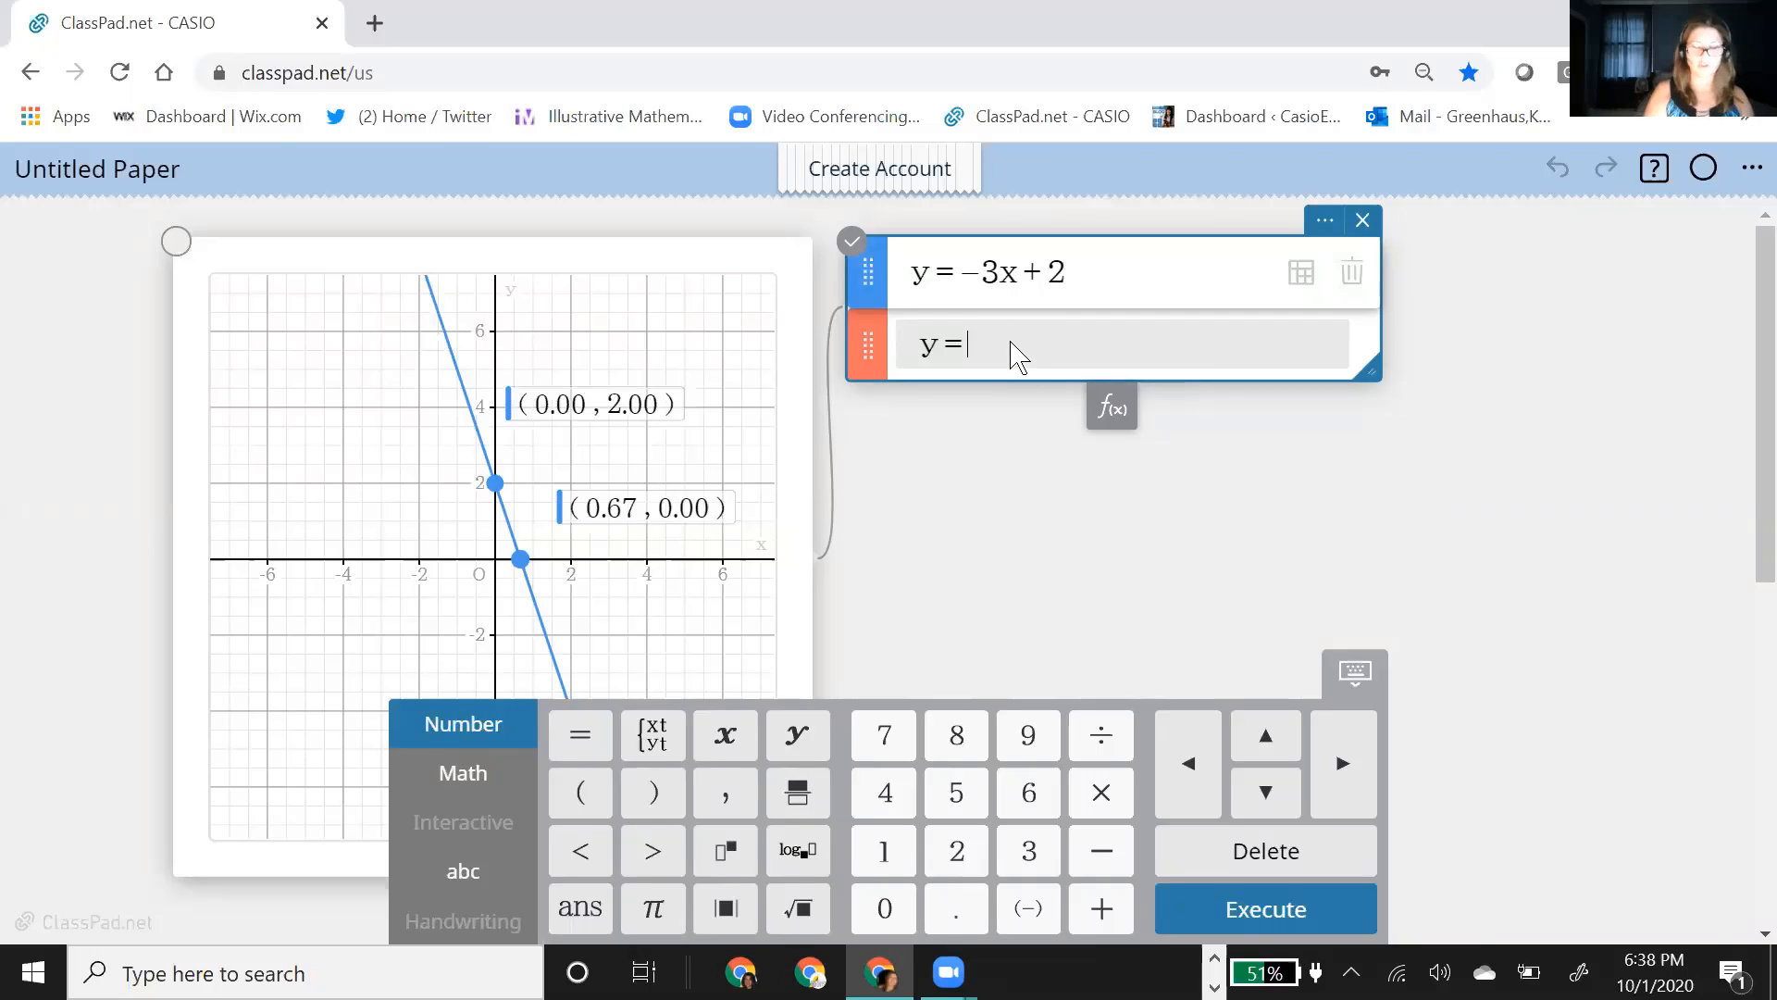
pyautogui.write('m')
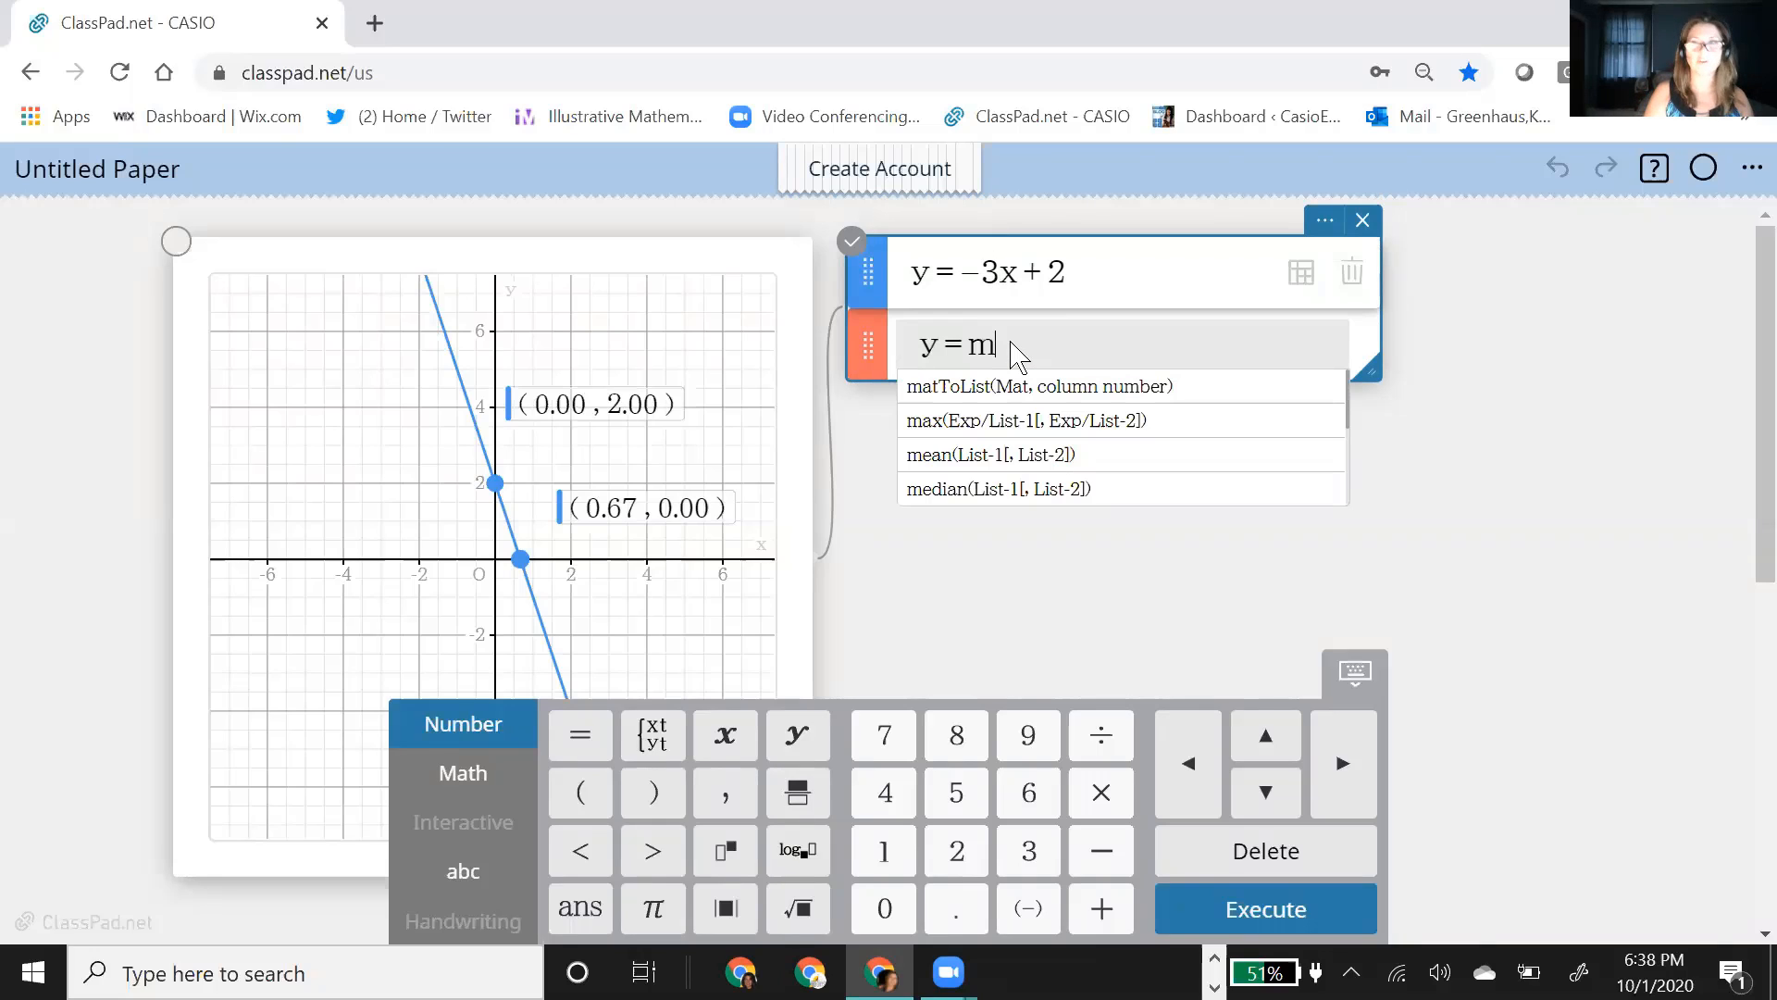
pyautogui.write('x')
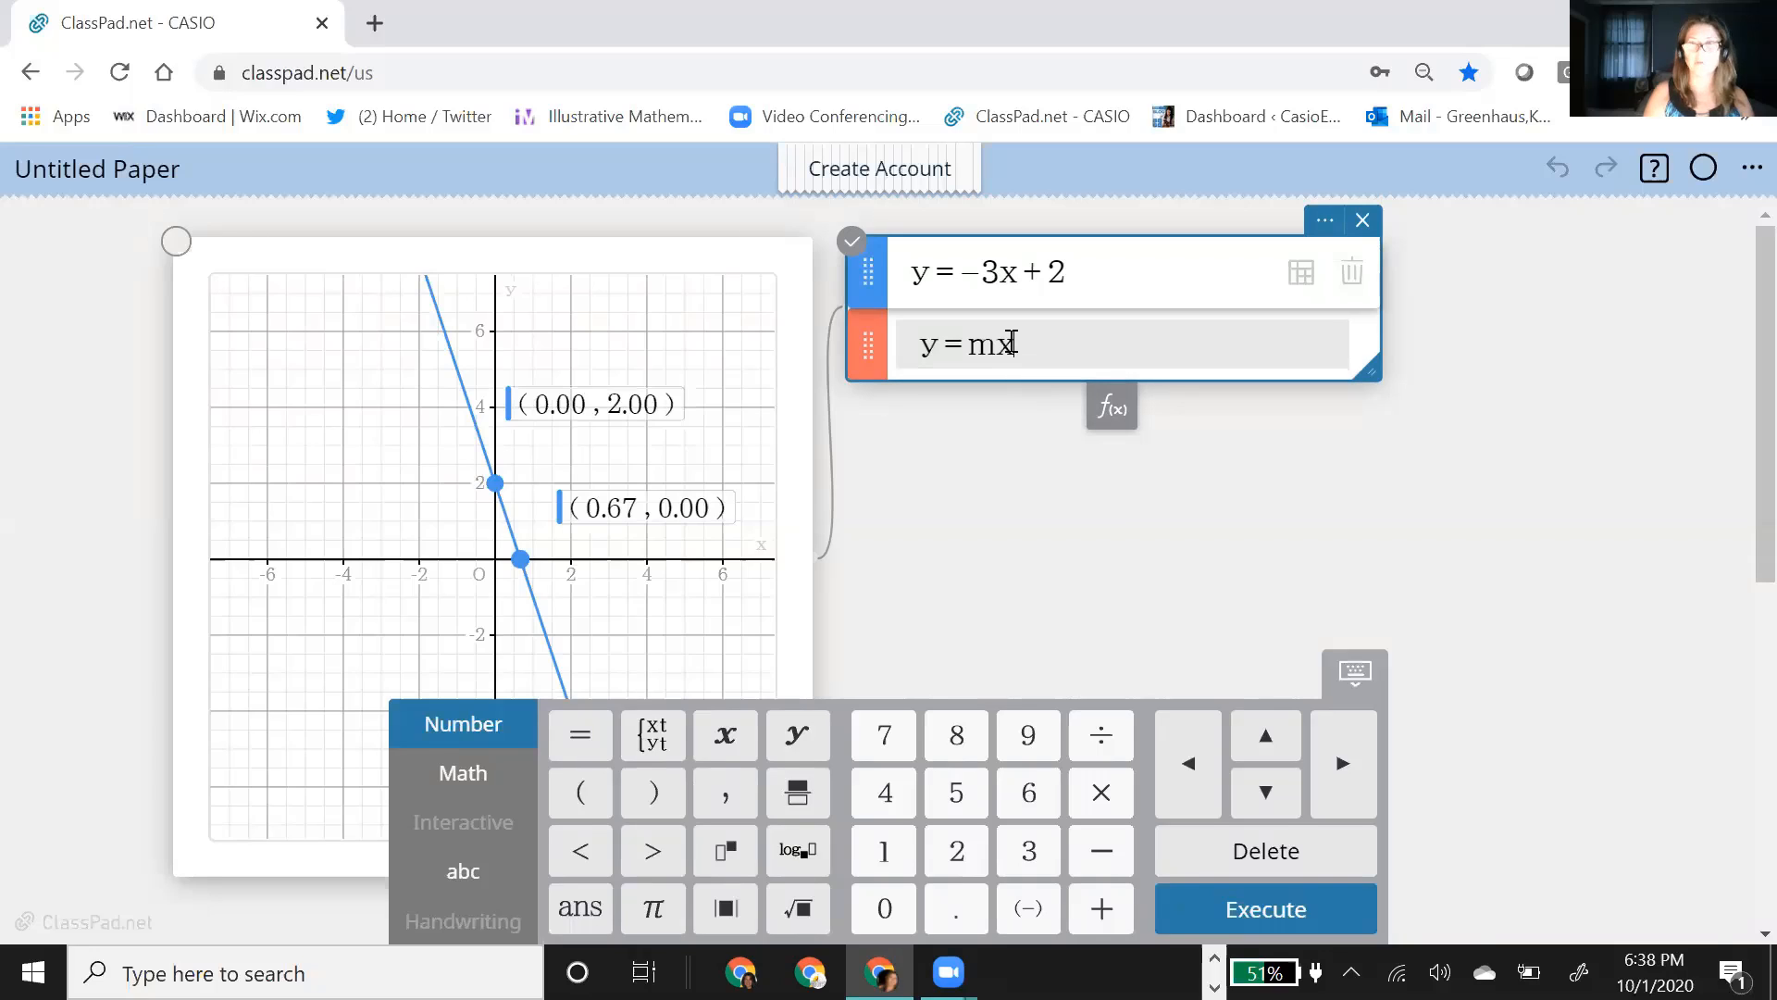
pyautogui.write('+b')
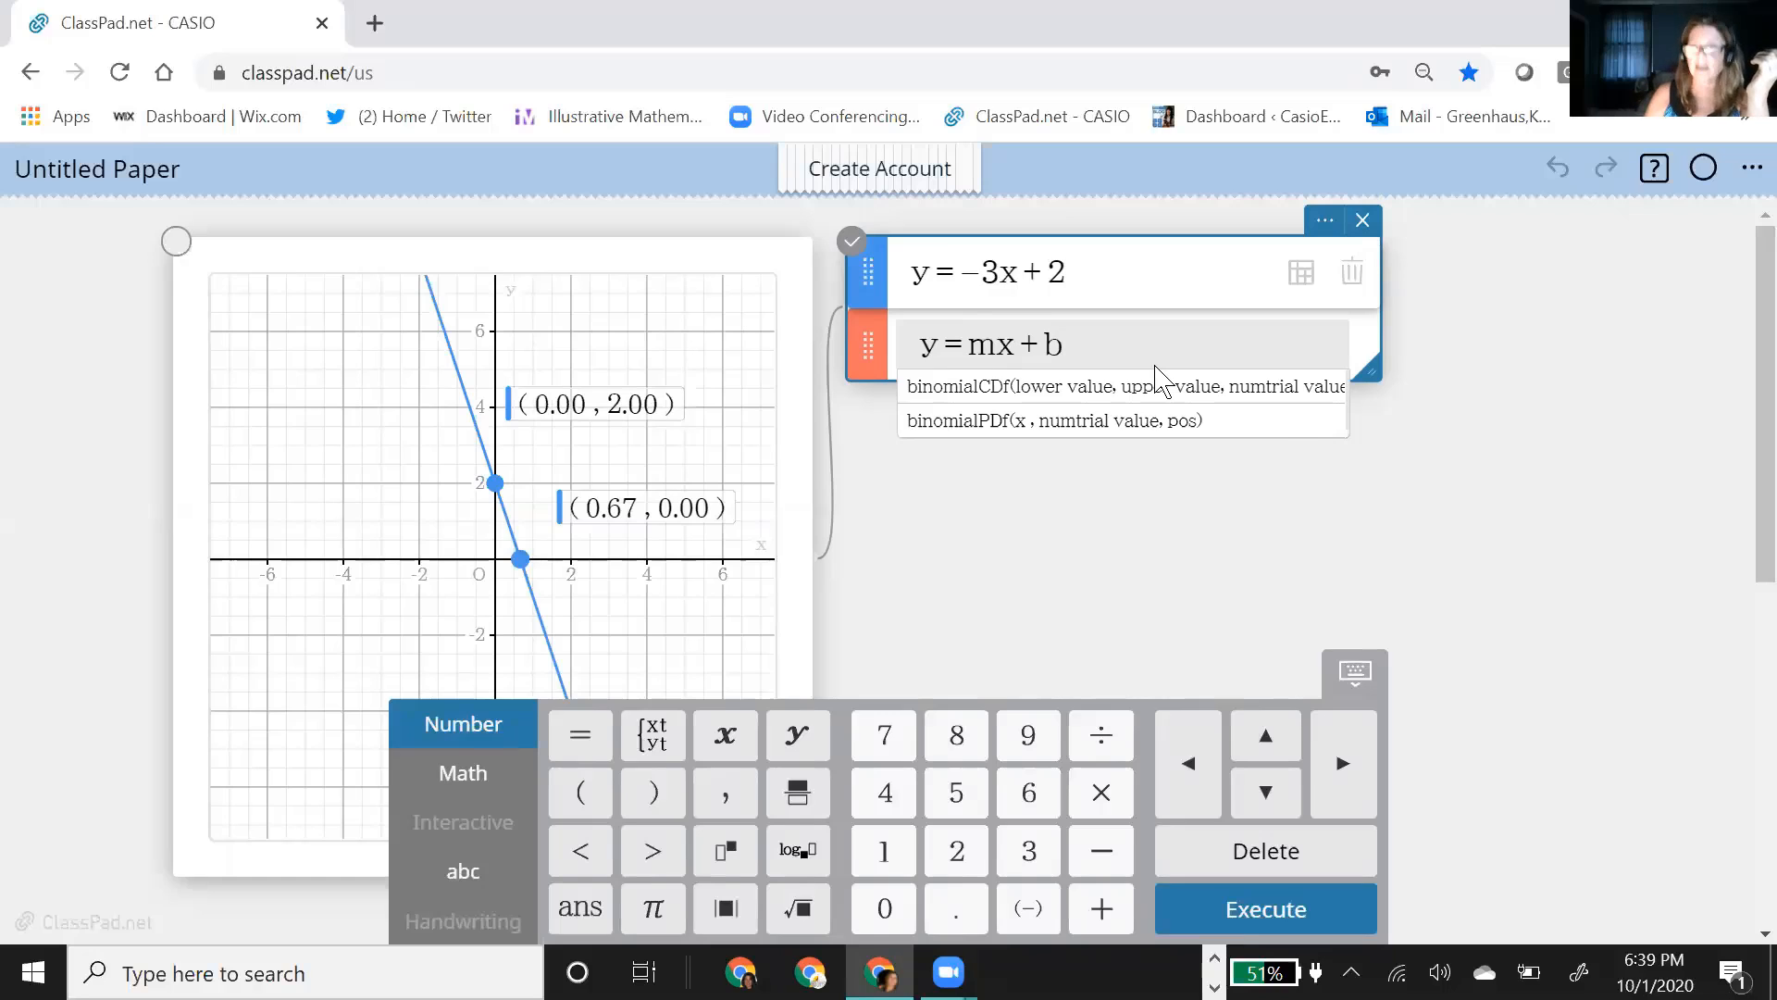
pyautogui.press('Return')
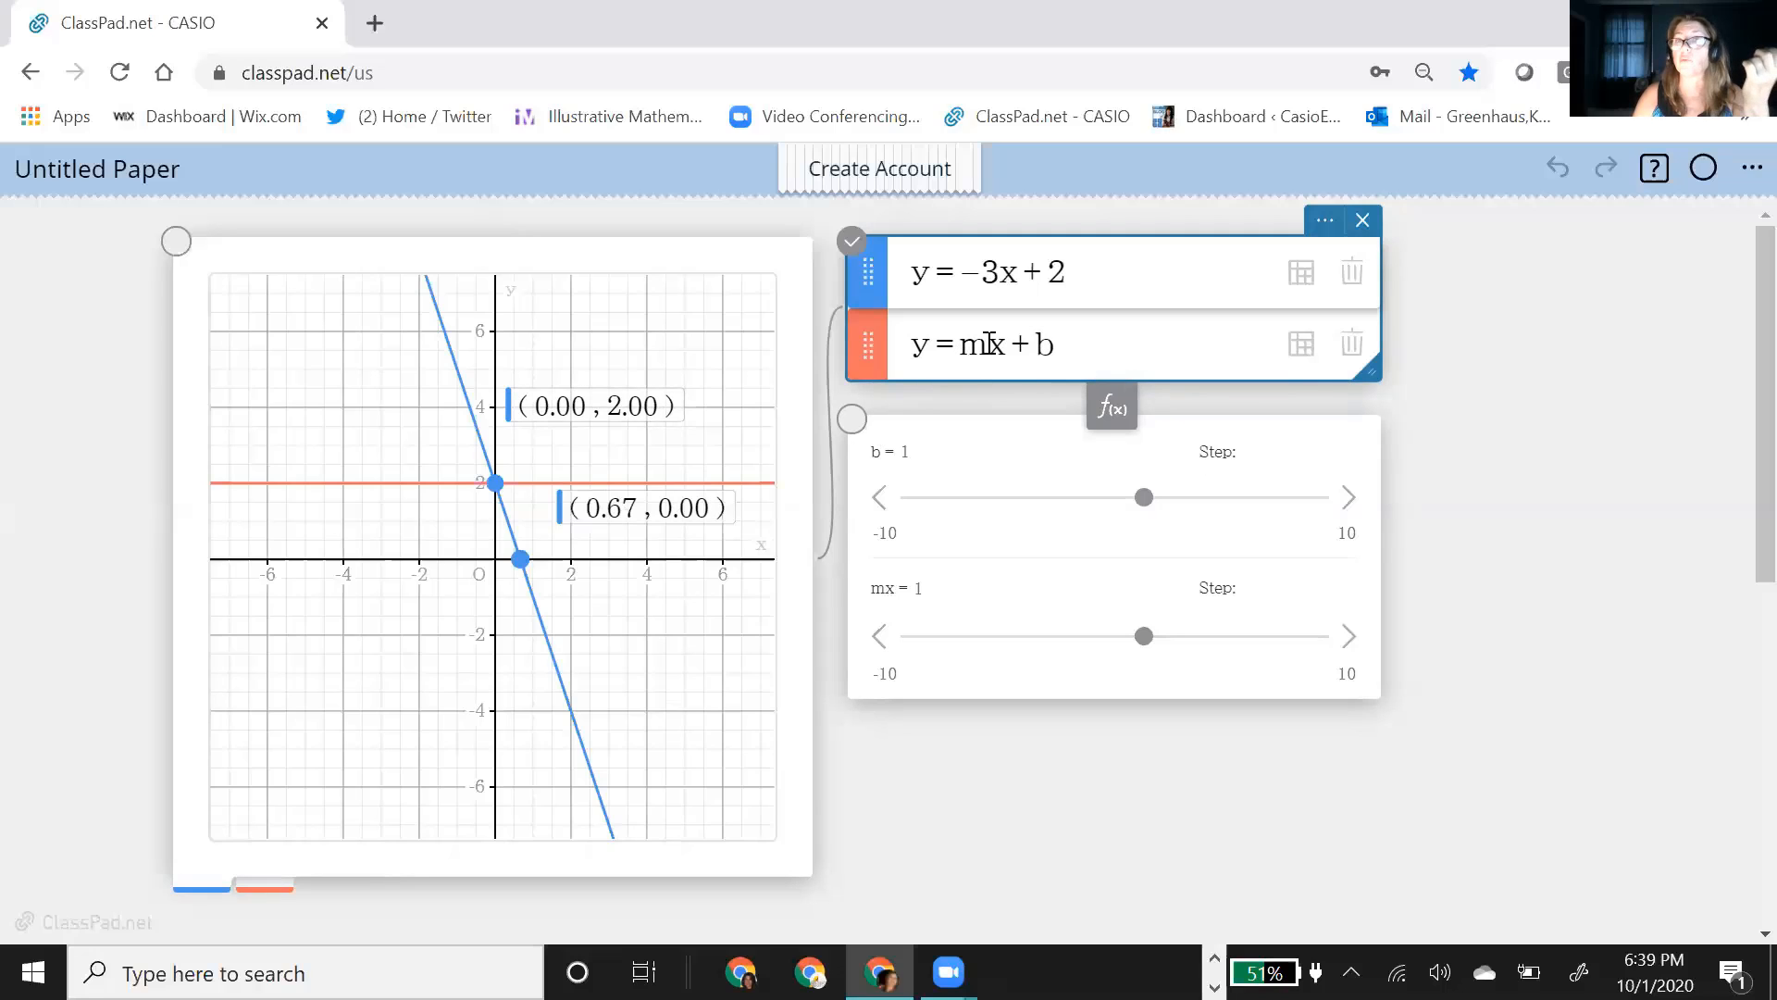
# Step: Insert a multiplication sign between m and x in the second function and replot it as y = m·x + b
pyautogui.click(991, 343)
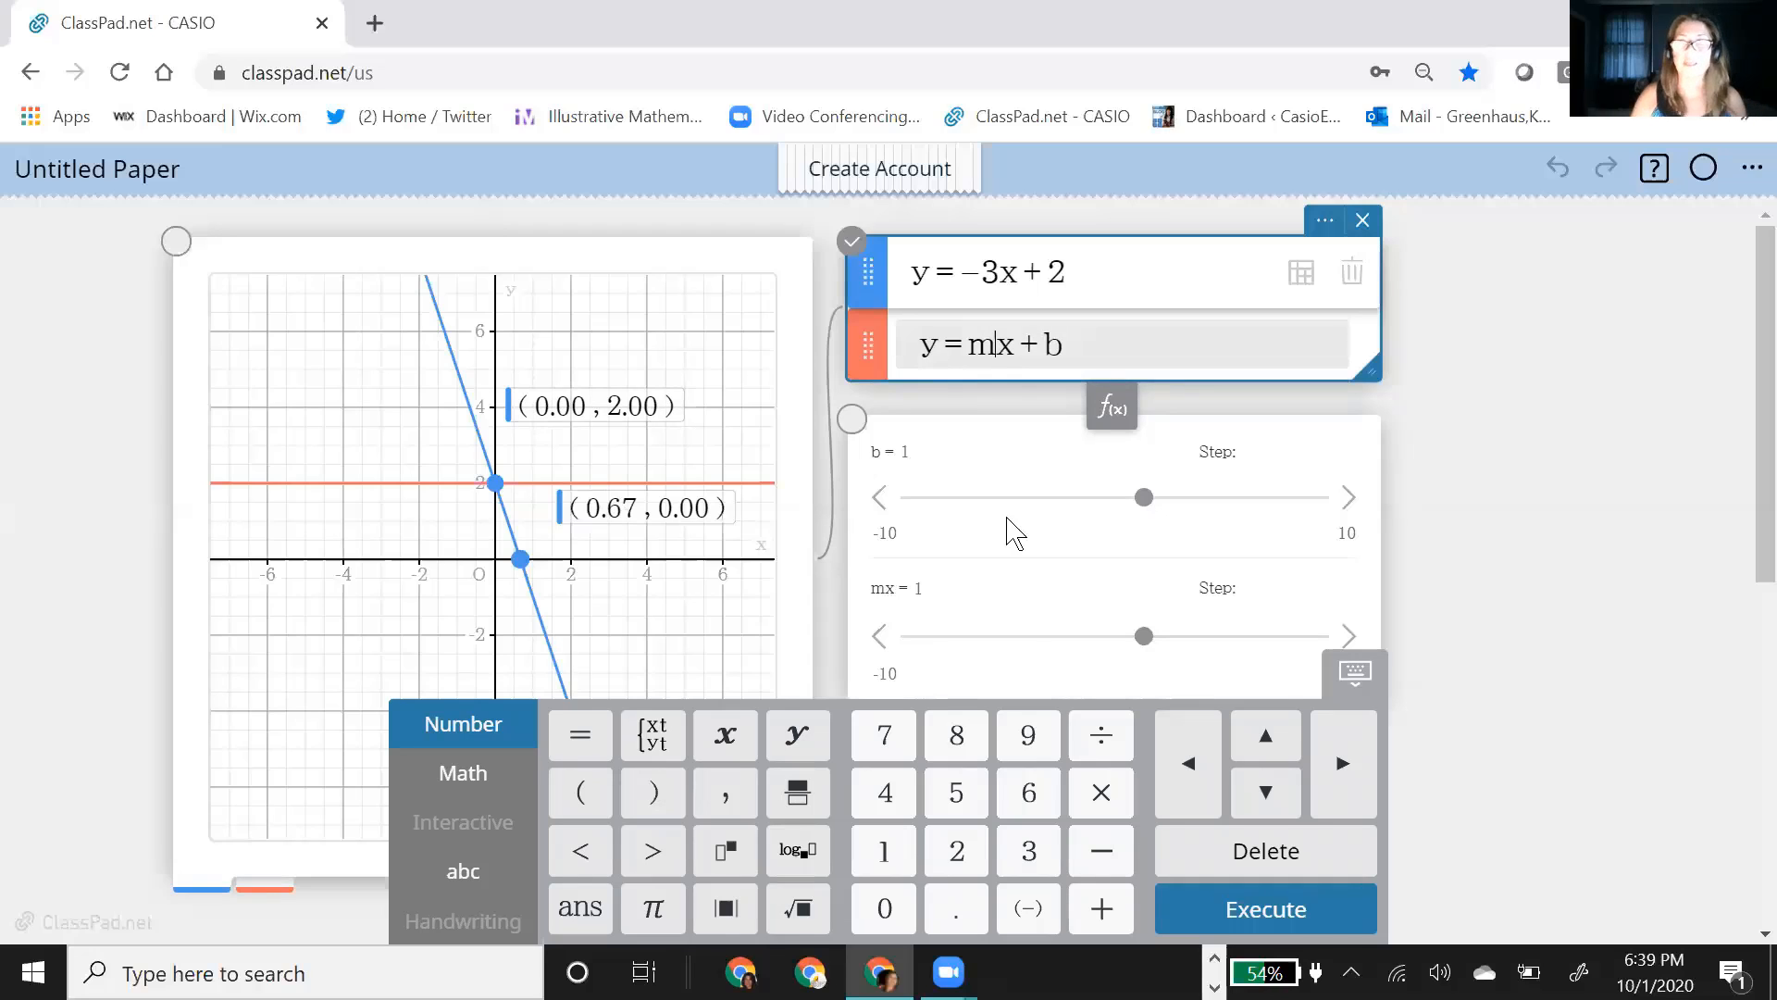
pyautogui.click(1099, 792)
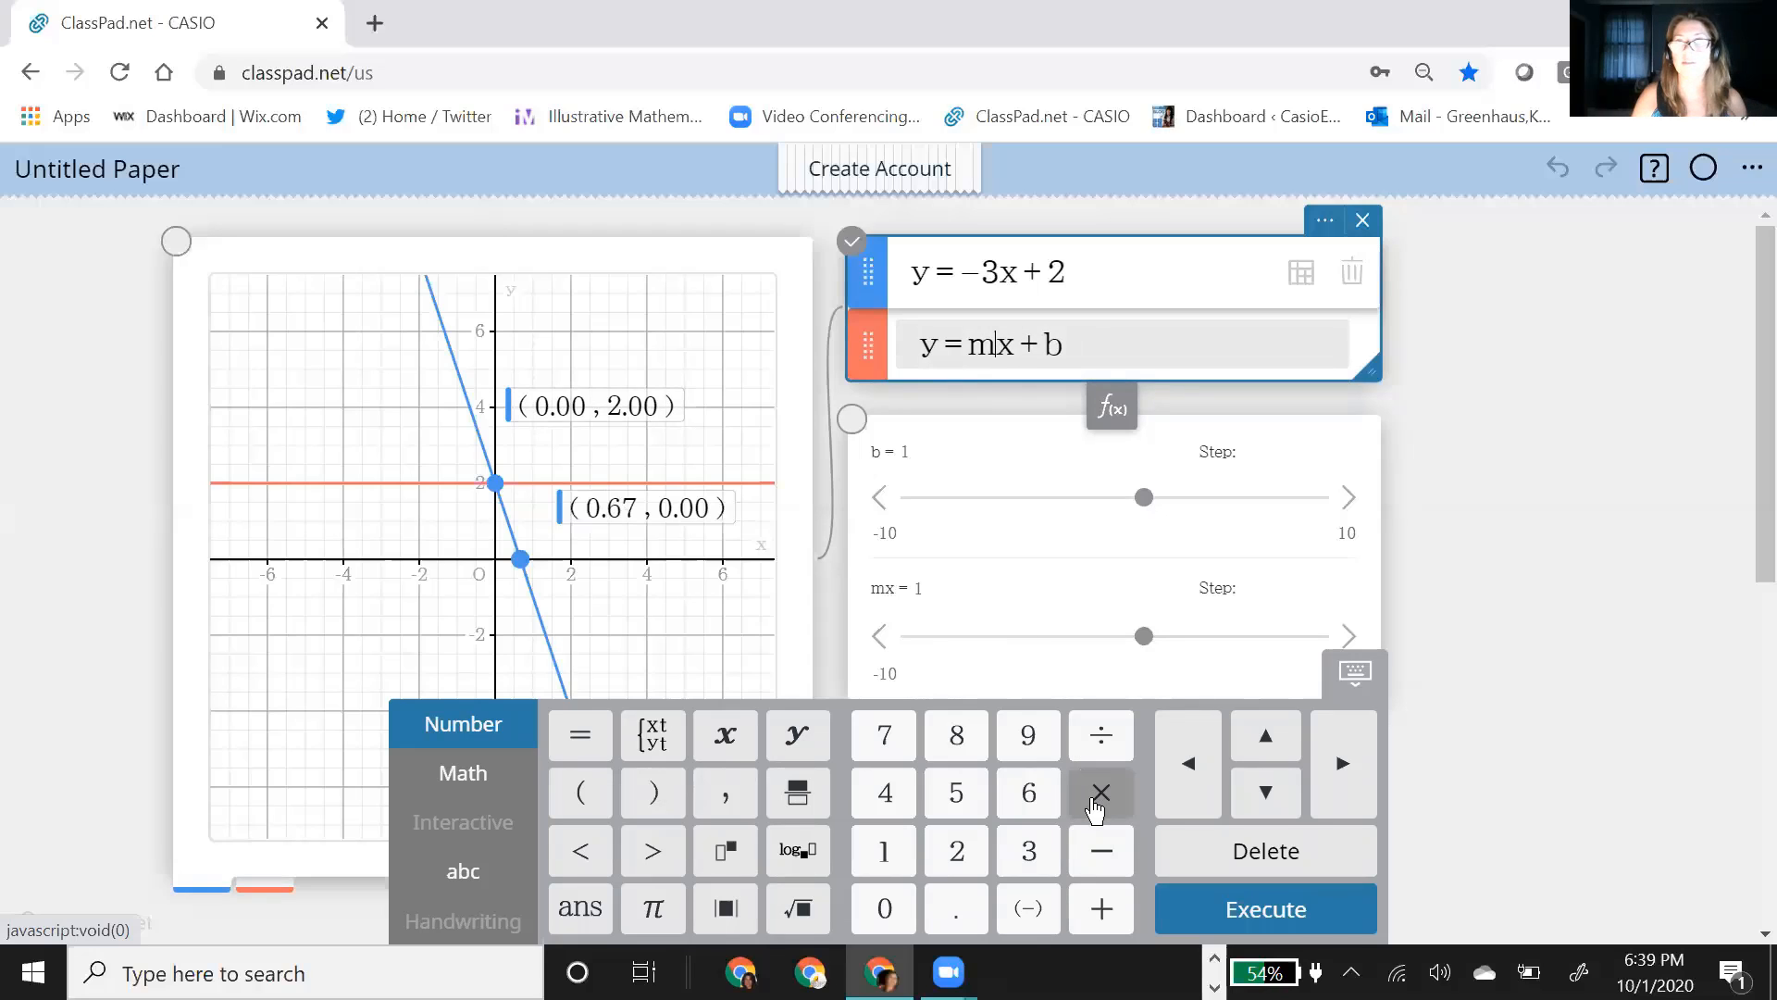
pyautogui.click(1266, 905)
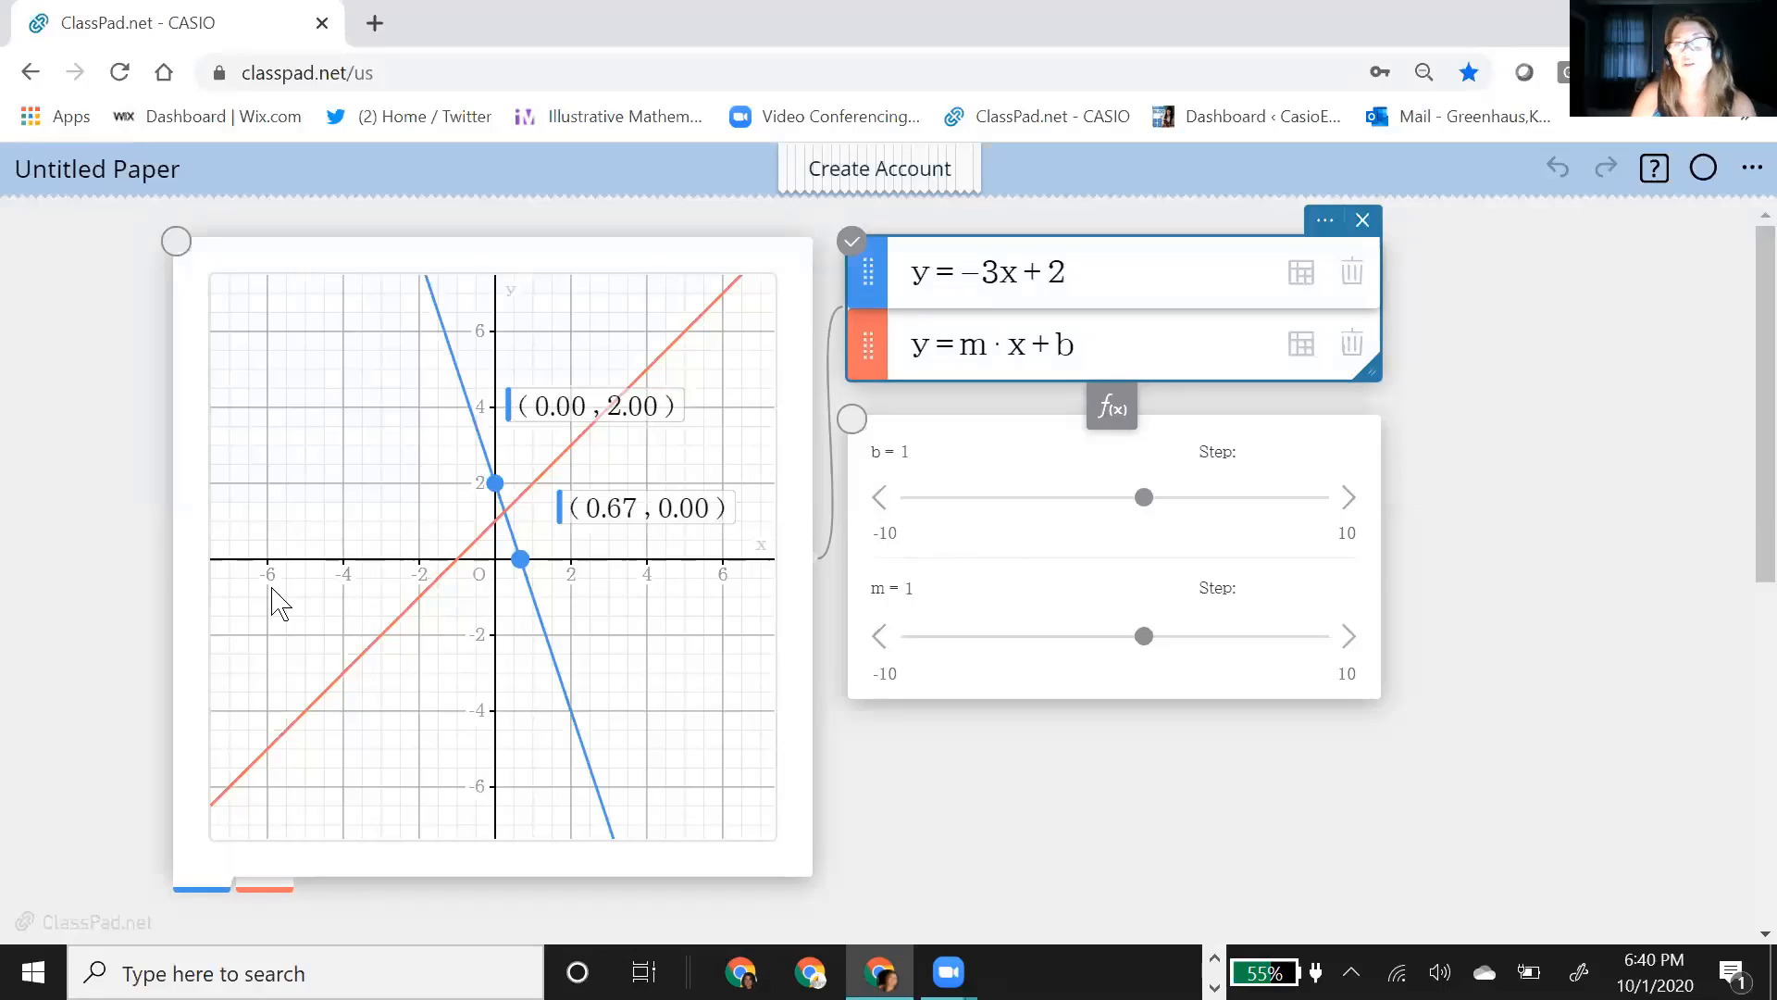
# Step: Set the range of the b slider to a minimum of -7 and a maximum of 7
pyautogui.click(906, 537)
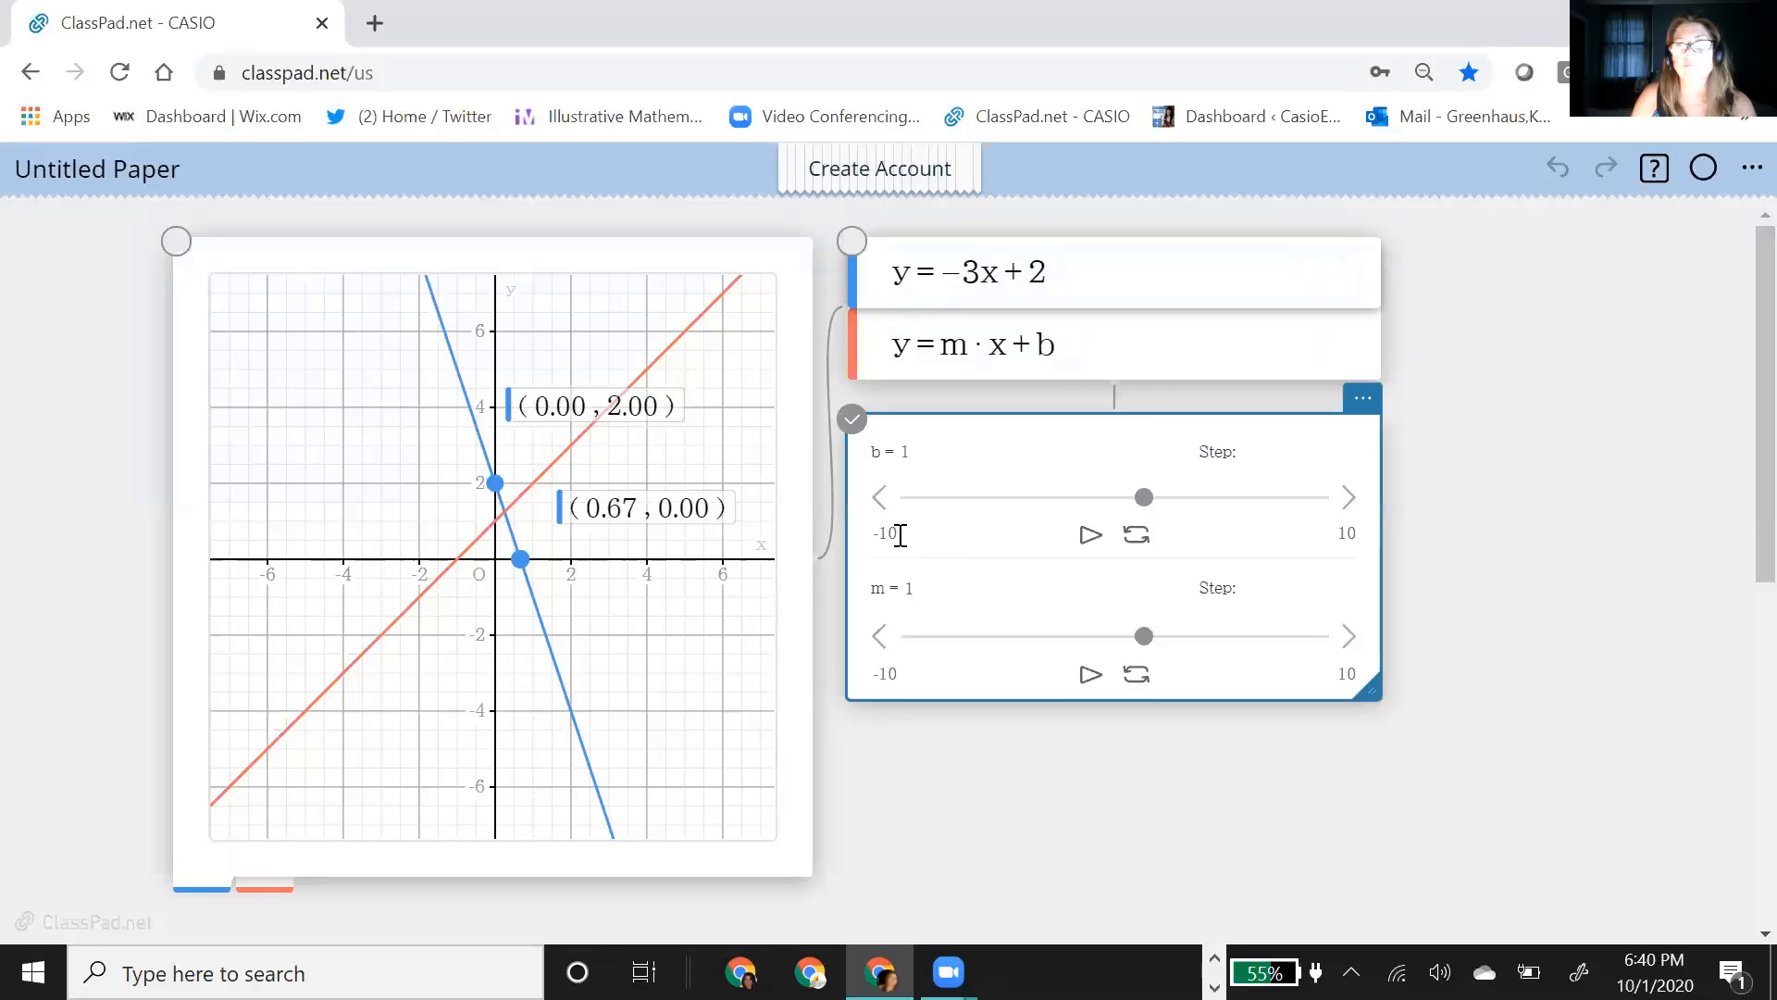
pyautogui.click(899, 535)
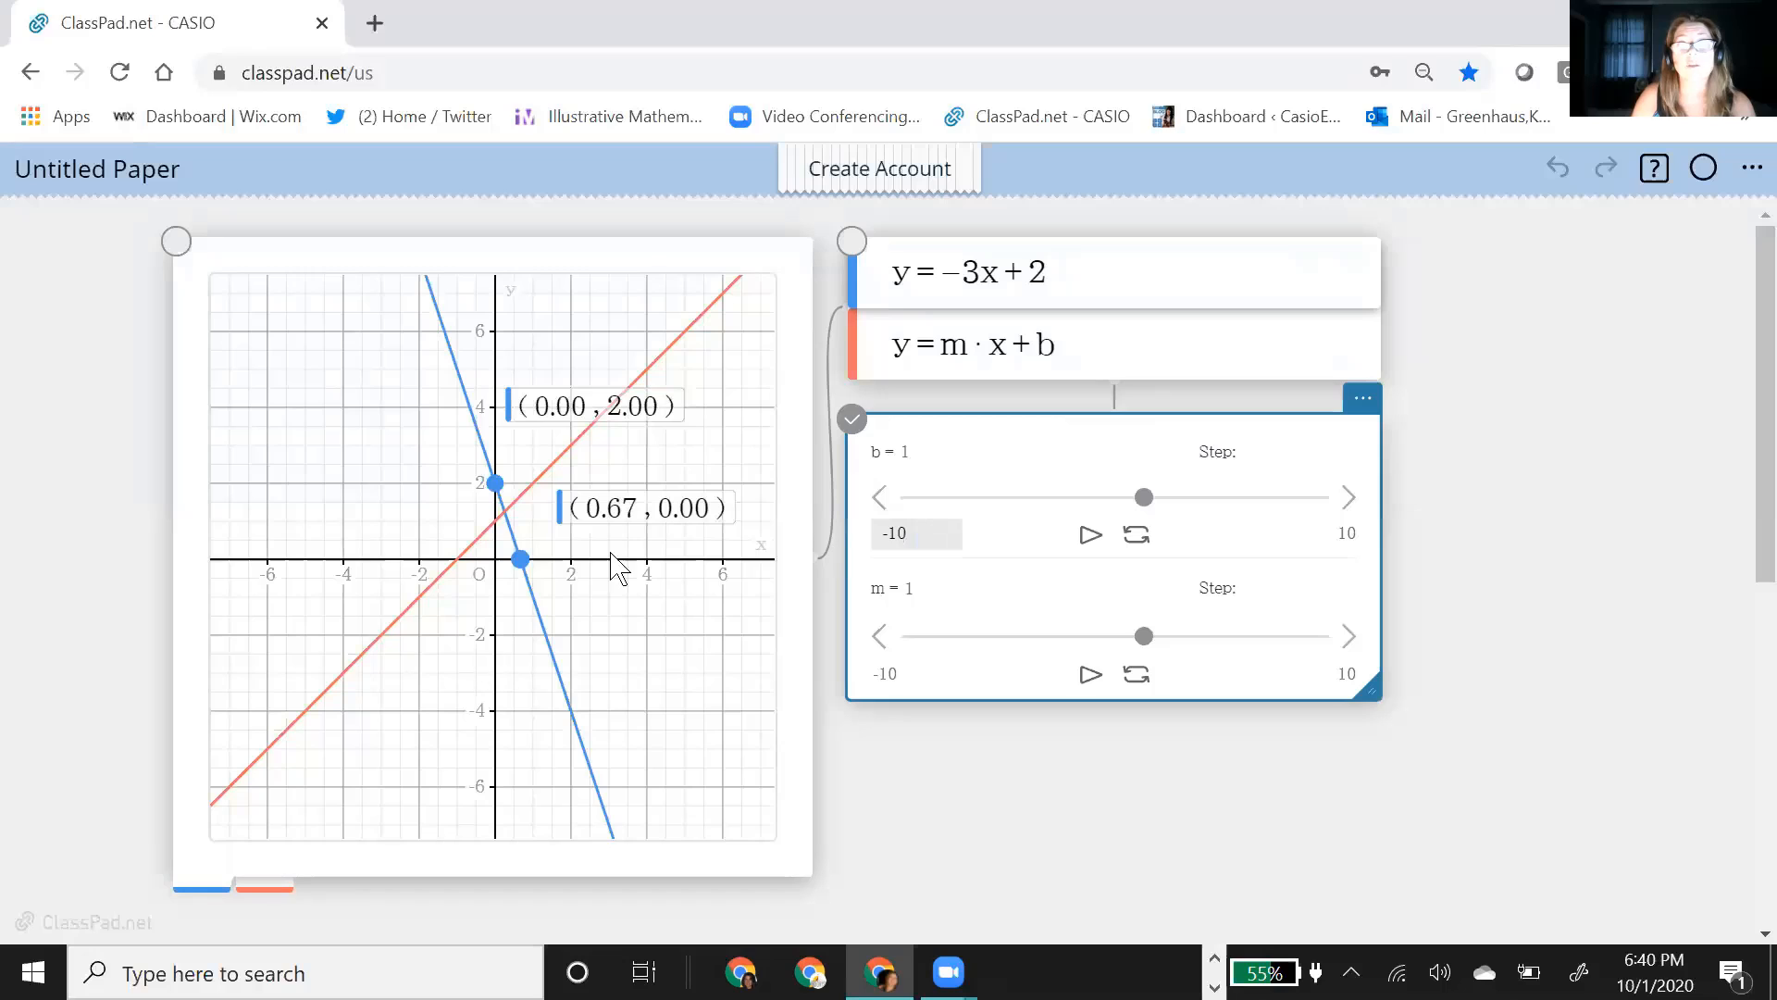
pyautogui.doubleClick(895, 536)
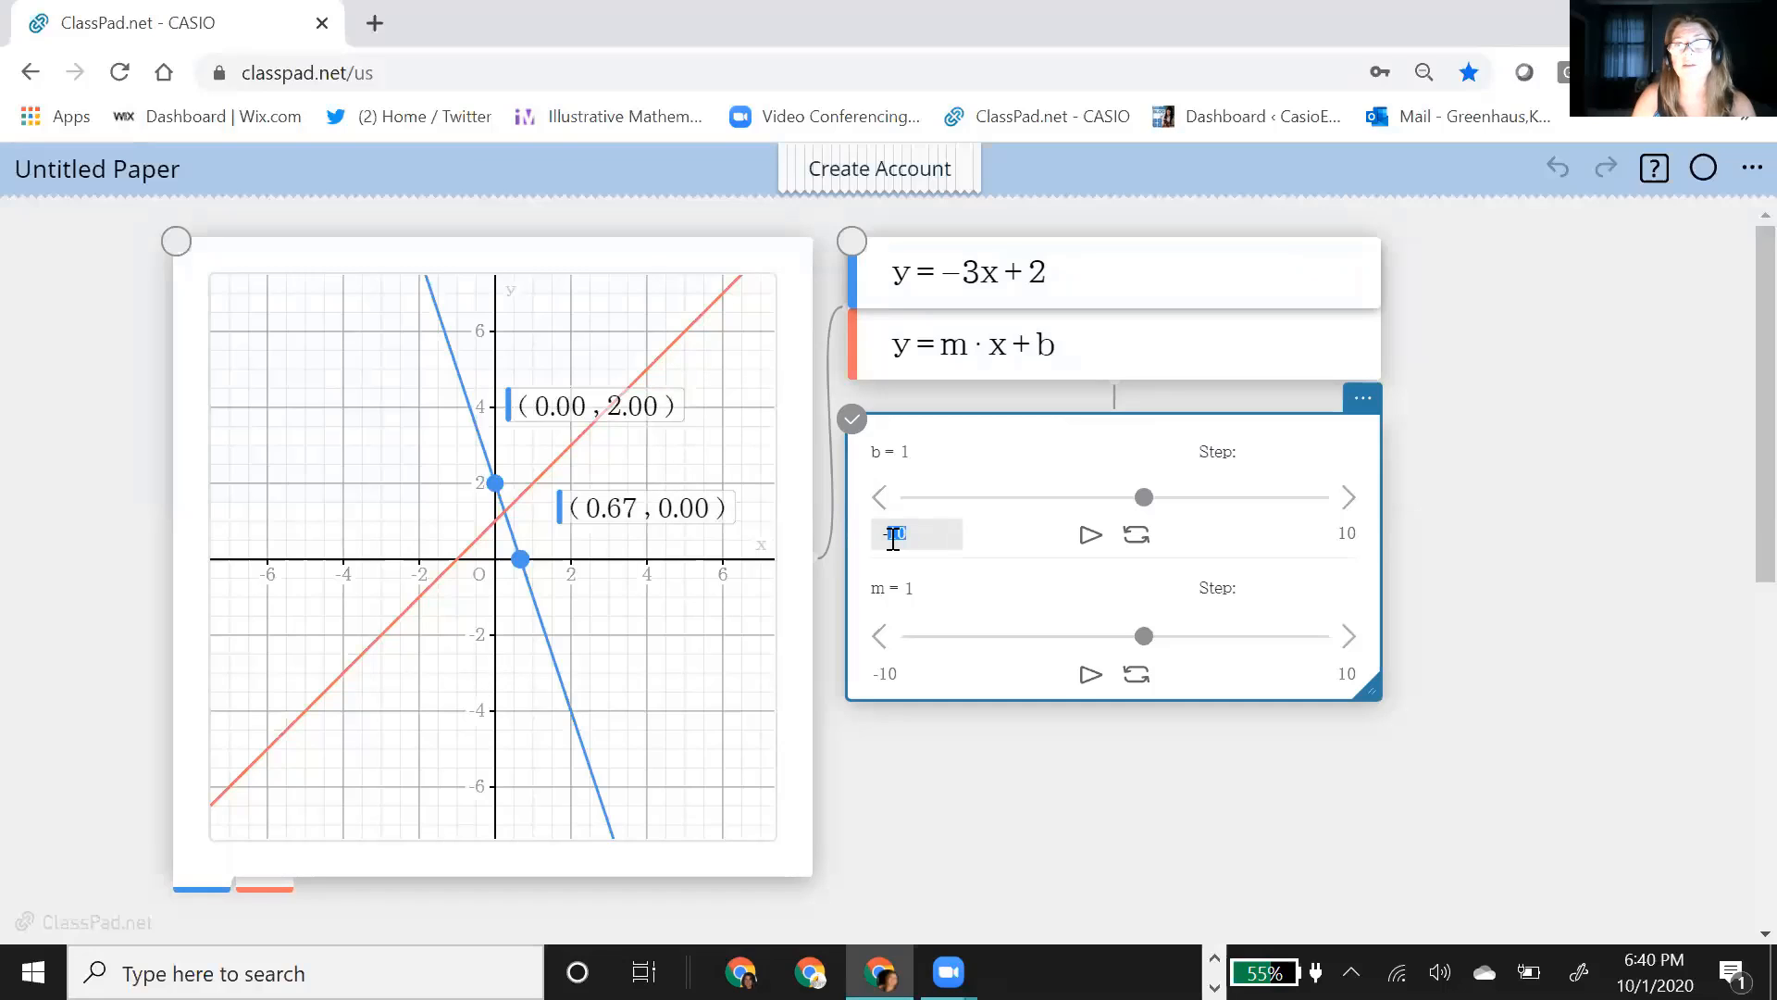
pyautogui.write('7')
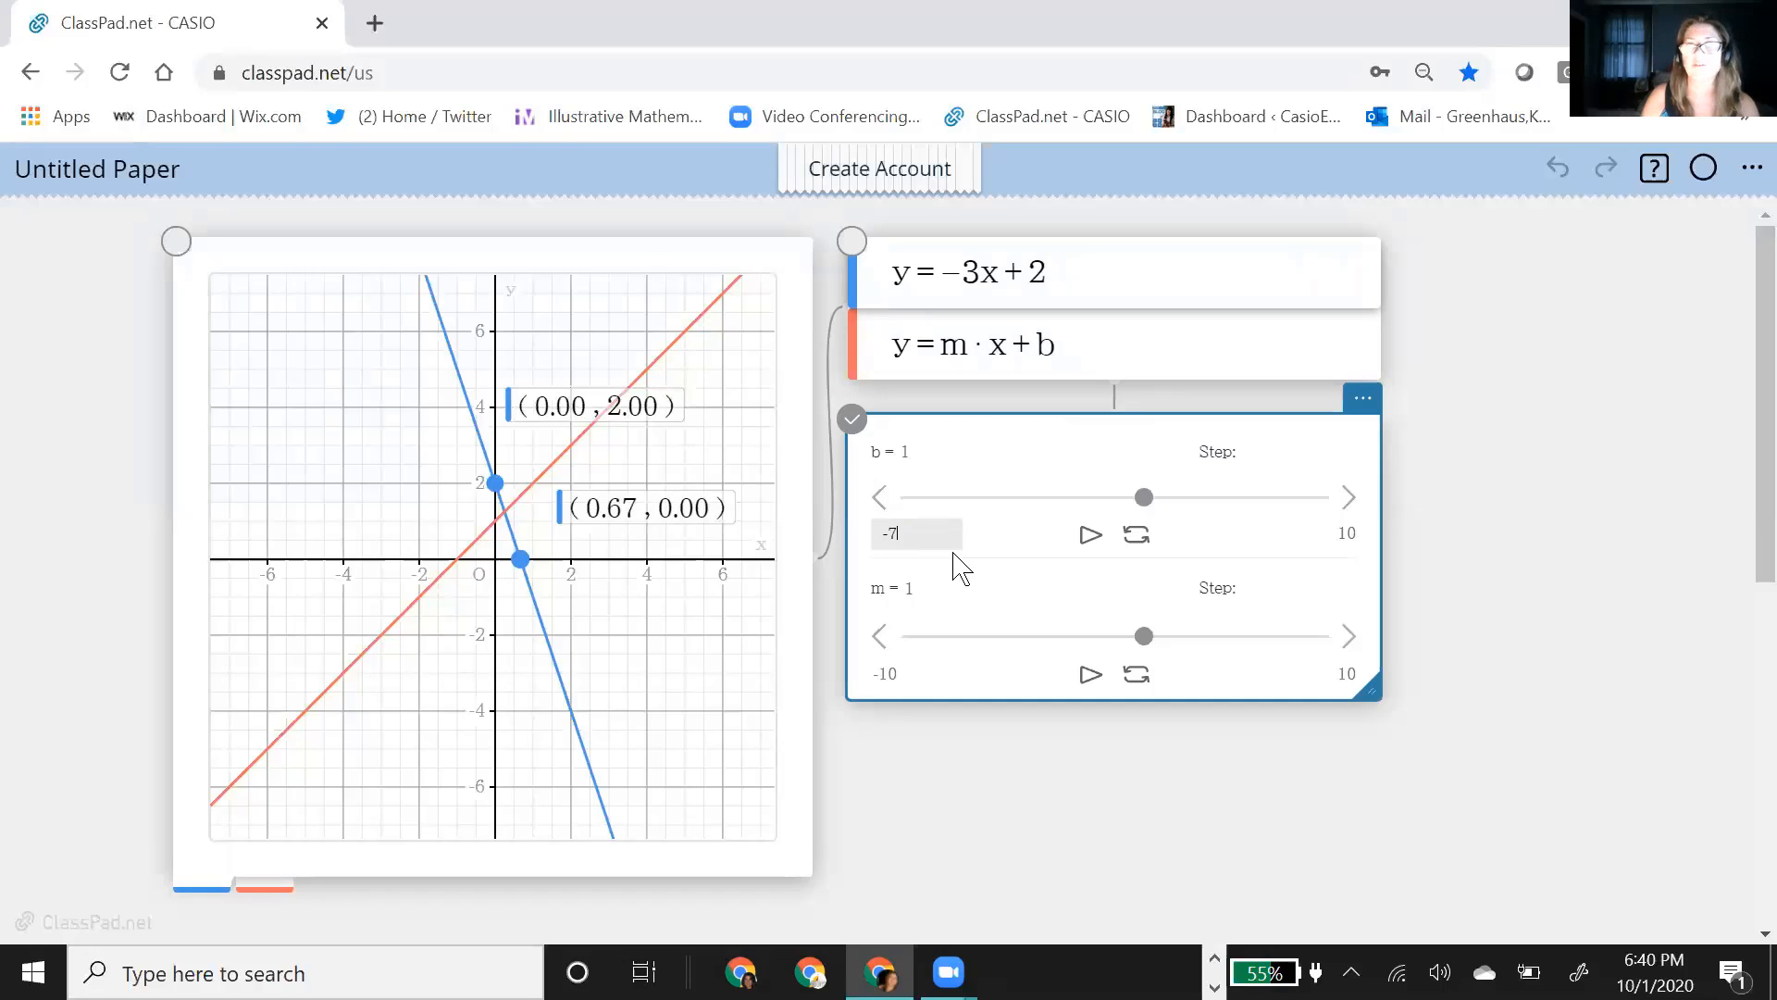
pyautogui.click(1349, 532)
pyautogui.click(1349, 532)
pyautogui.moveTo(1348, 532); pyautogui.dragTo(1332, 534)
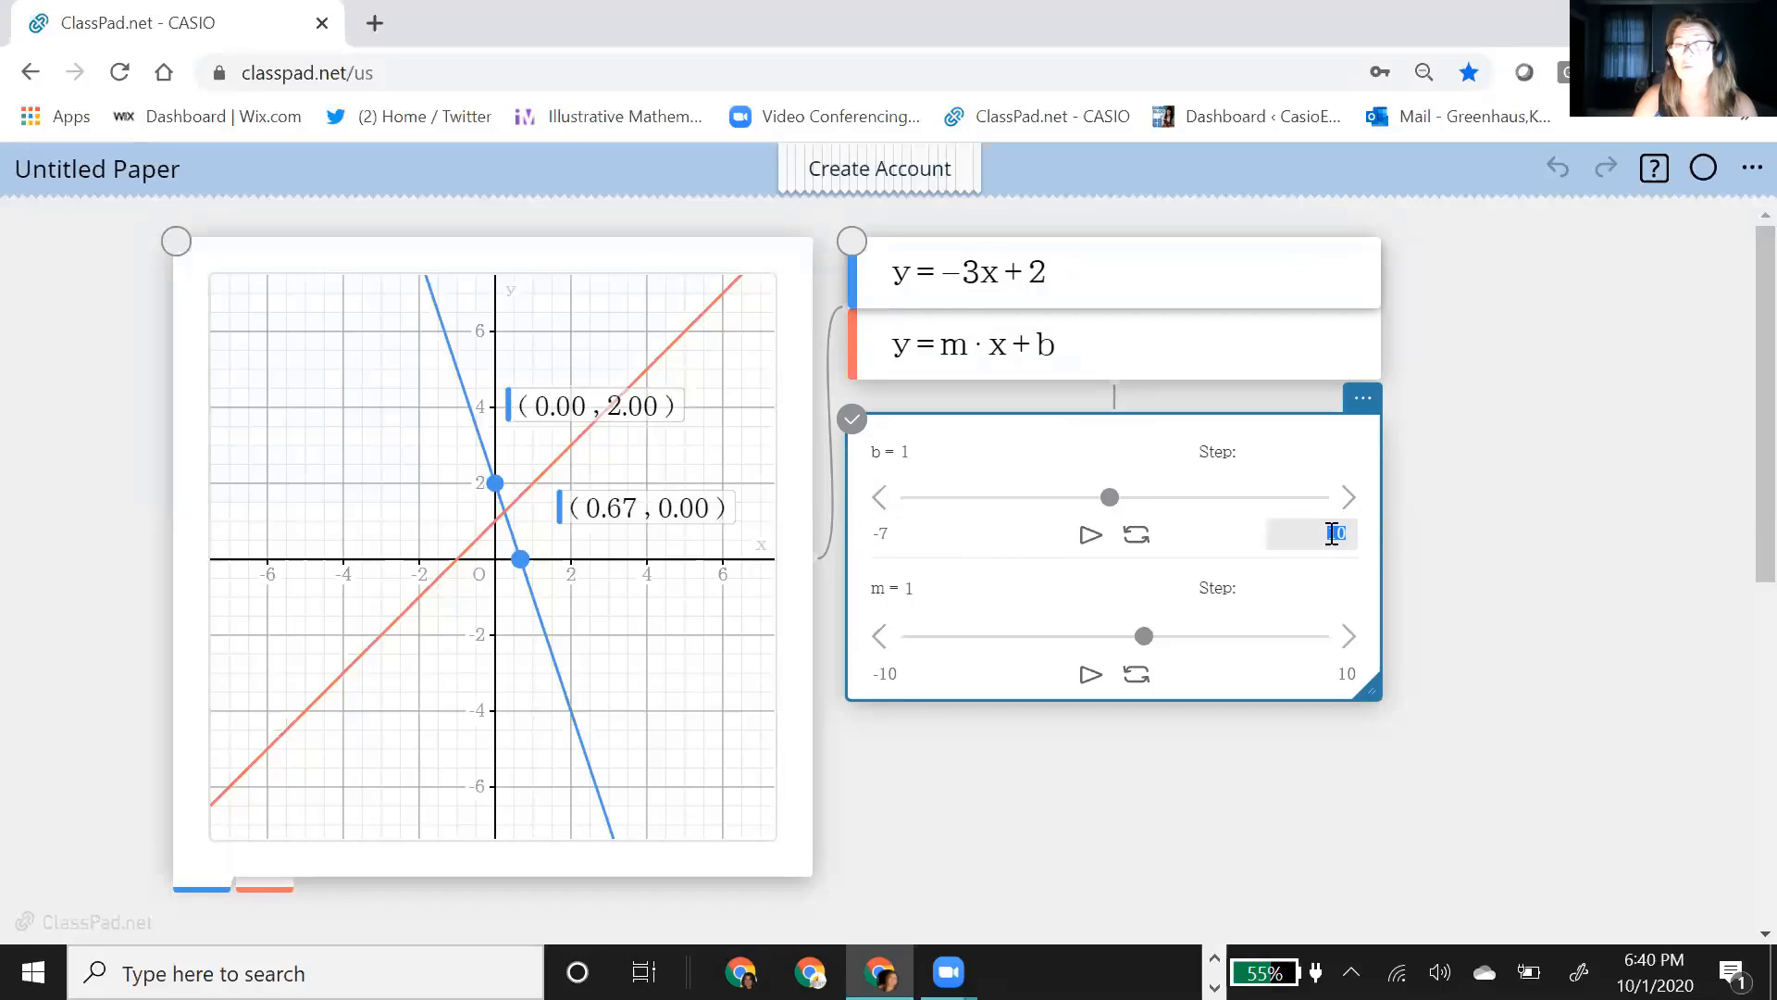
pyautogui.write('7')
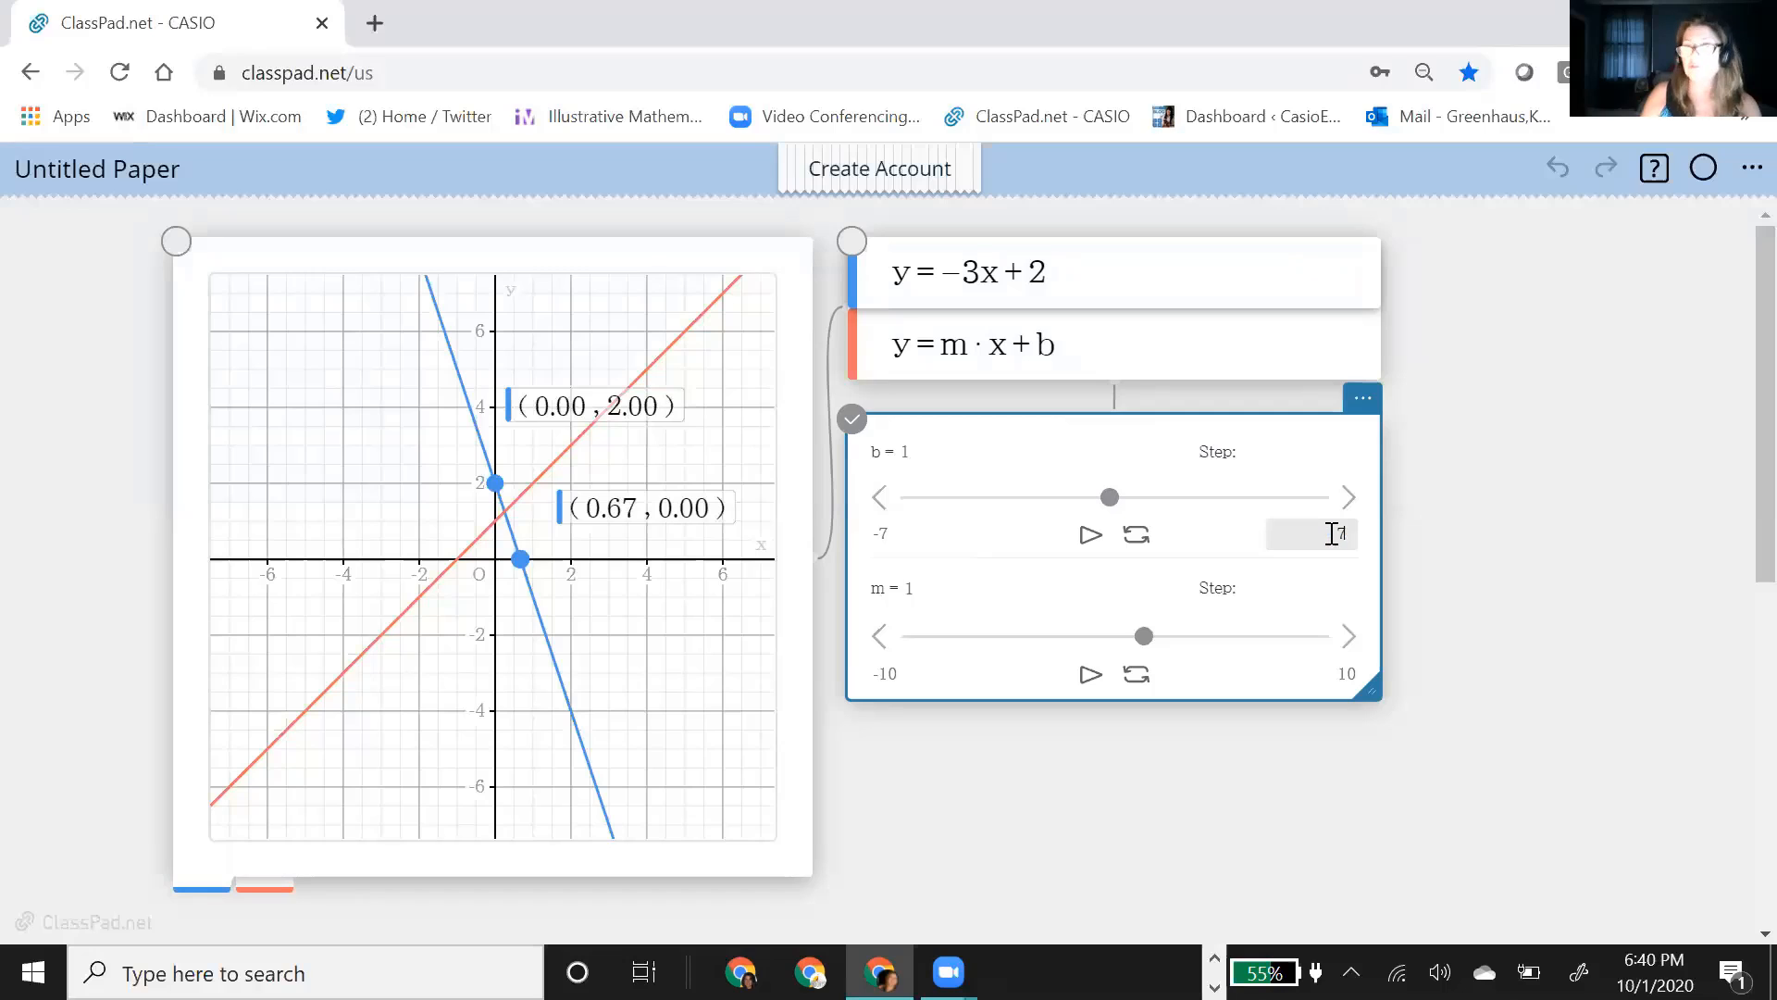
# Step: Set the step size of both the b and m sliders to 1
pyautogui.click(889, 669)
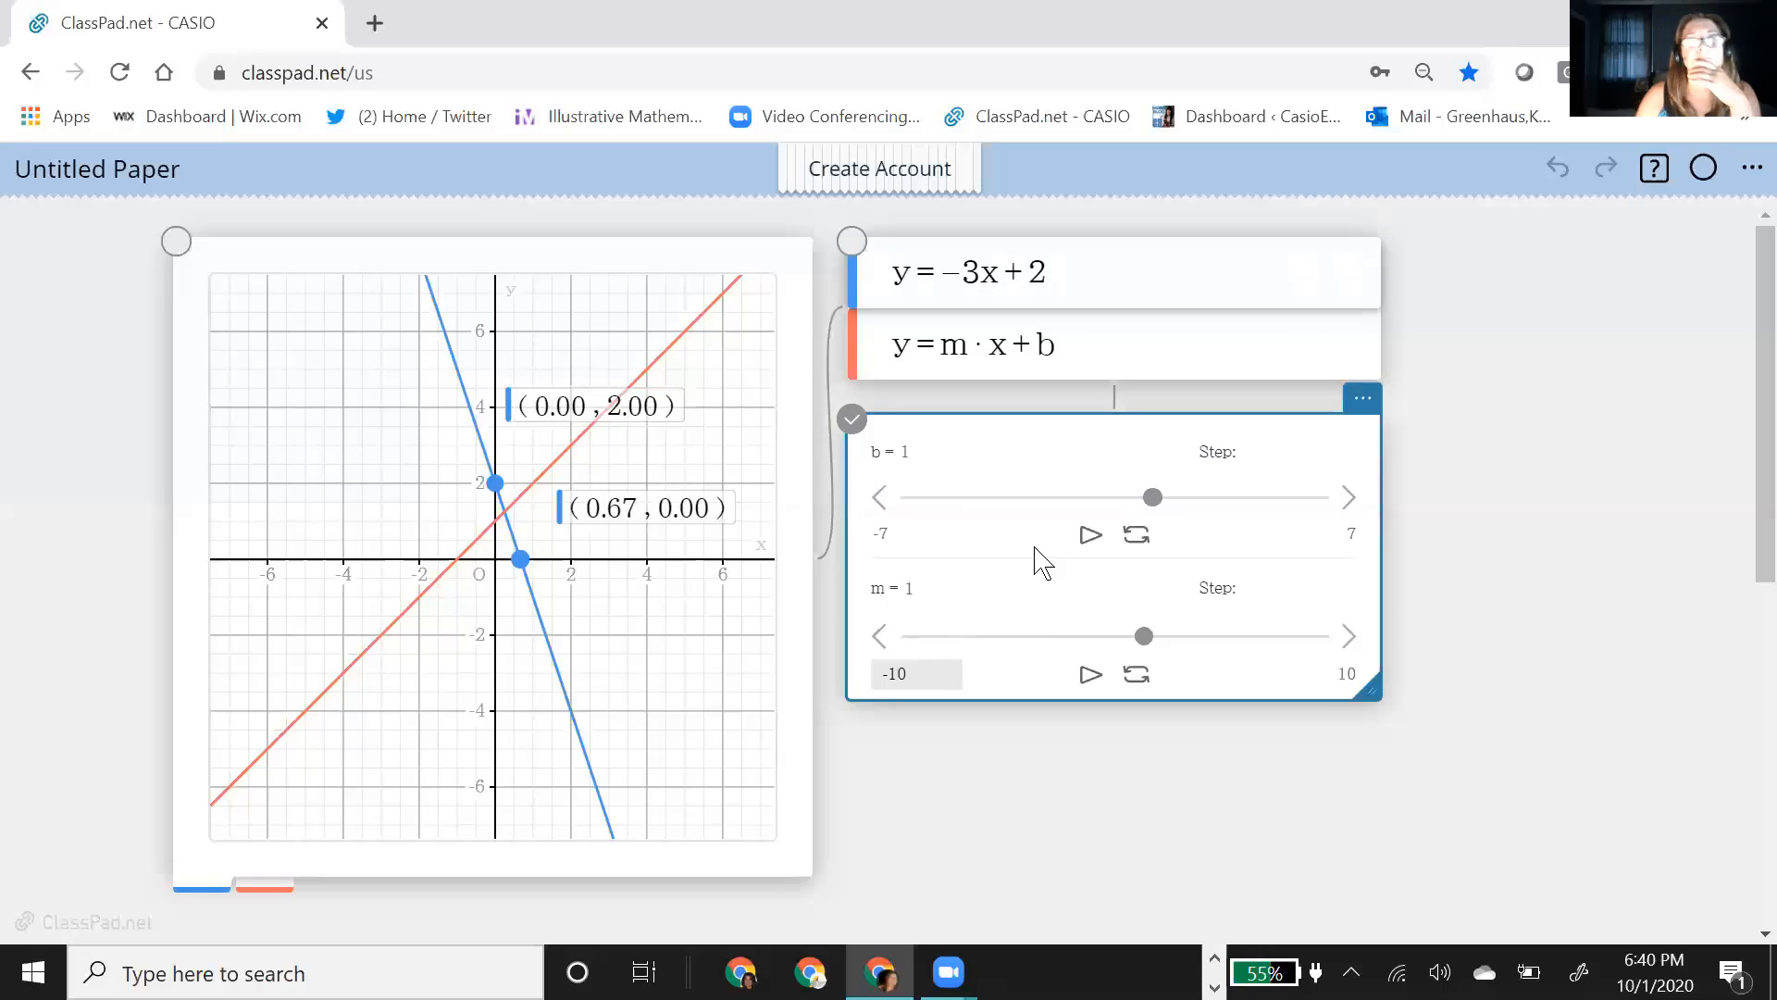
pyautogui.click(1063, 511)
pyautogui.click(1254, 450)
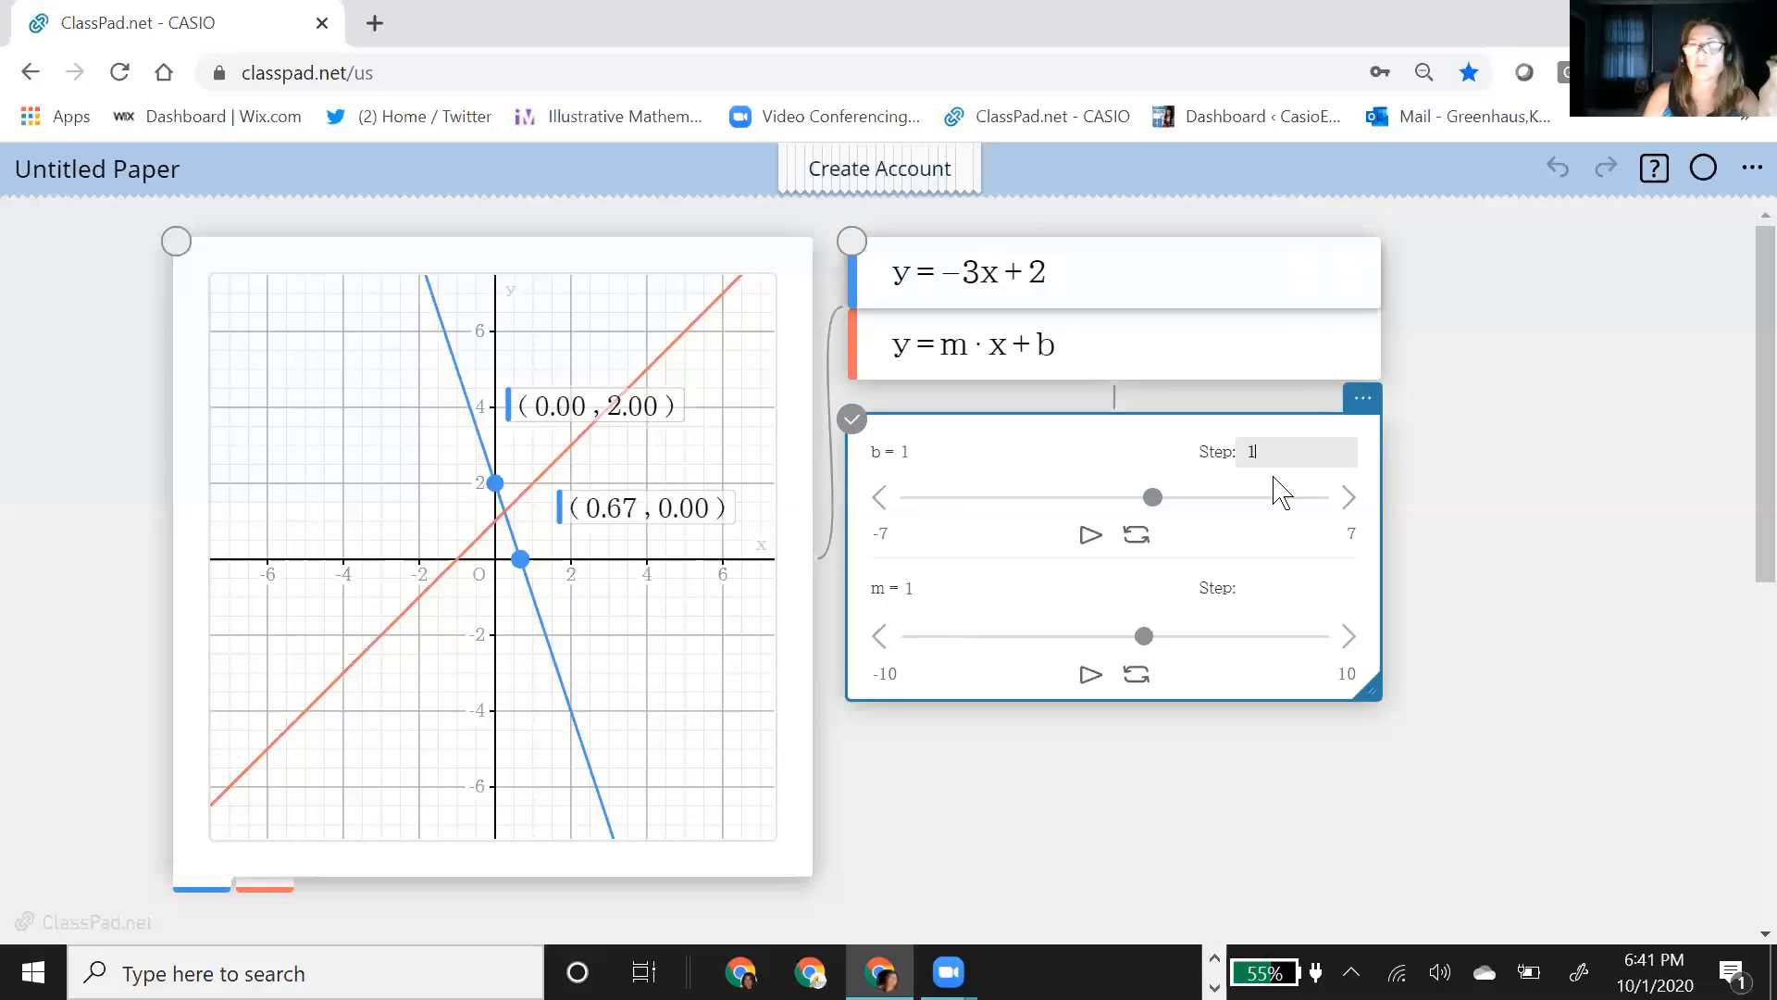
pyautogui.click(1254, 588)
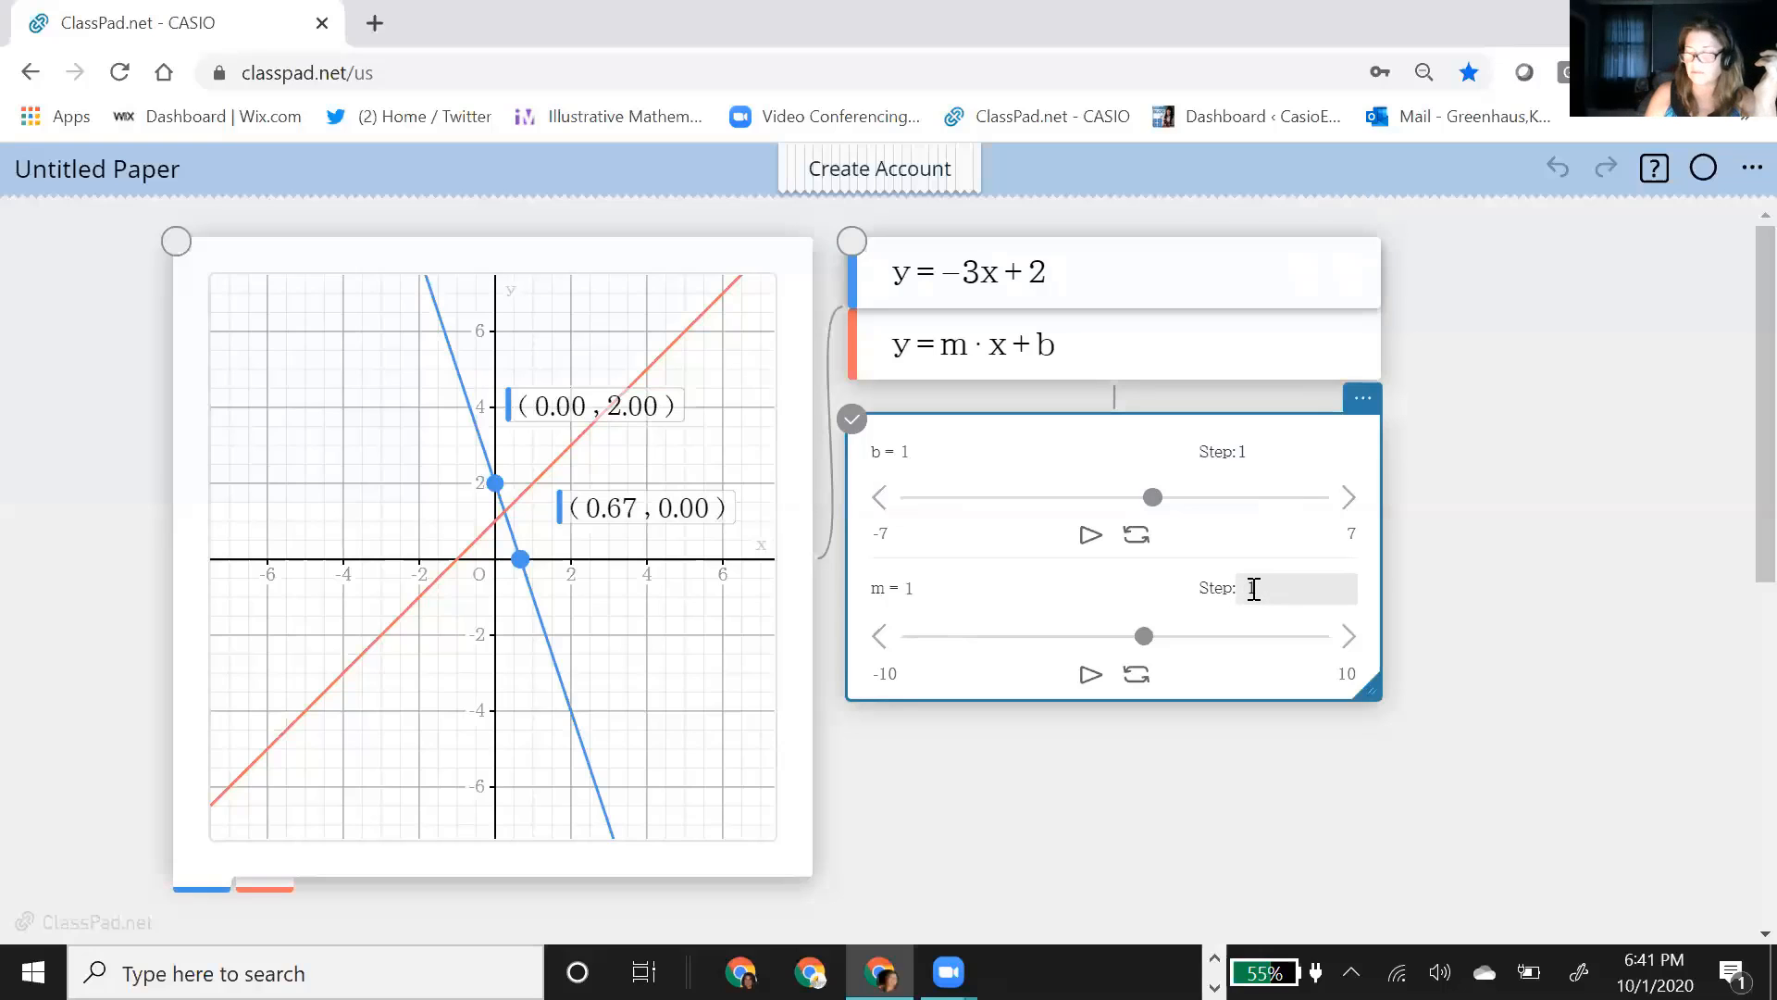
pyautogui.press('Return')
pyautogui.click(1550, 606)
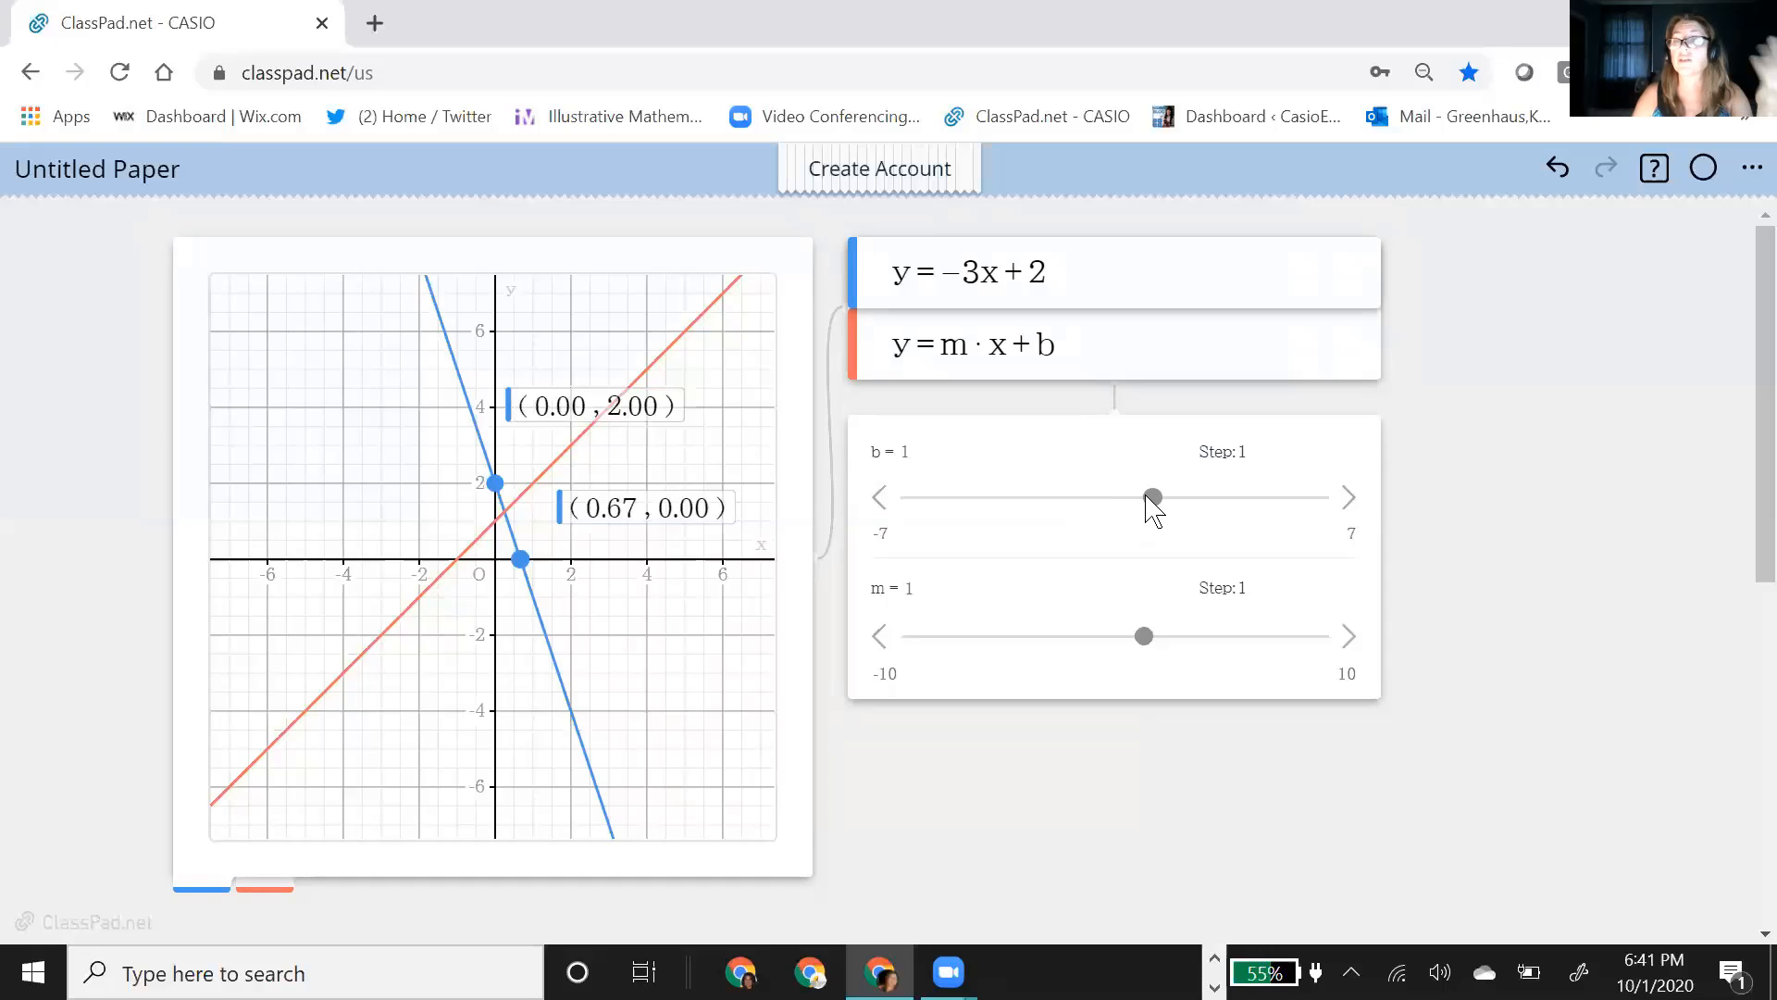
# Step: Move the b slider to -3 and label the y-intercept and x-intercept of the y = m·x + b line on the graph
pyautogui.click(1158, 499)
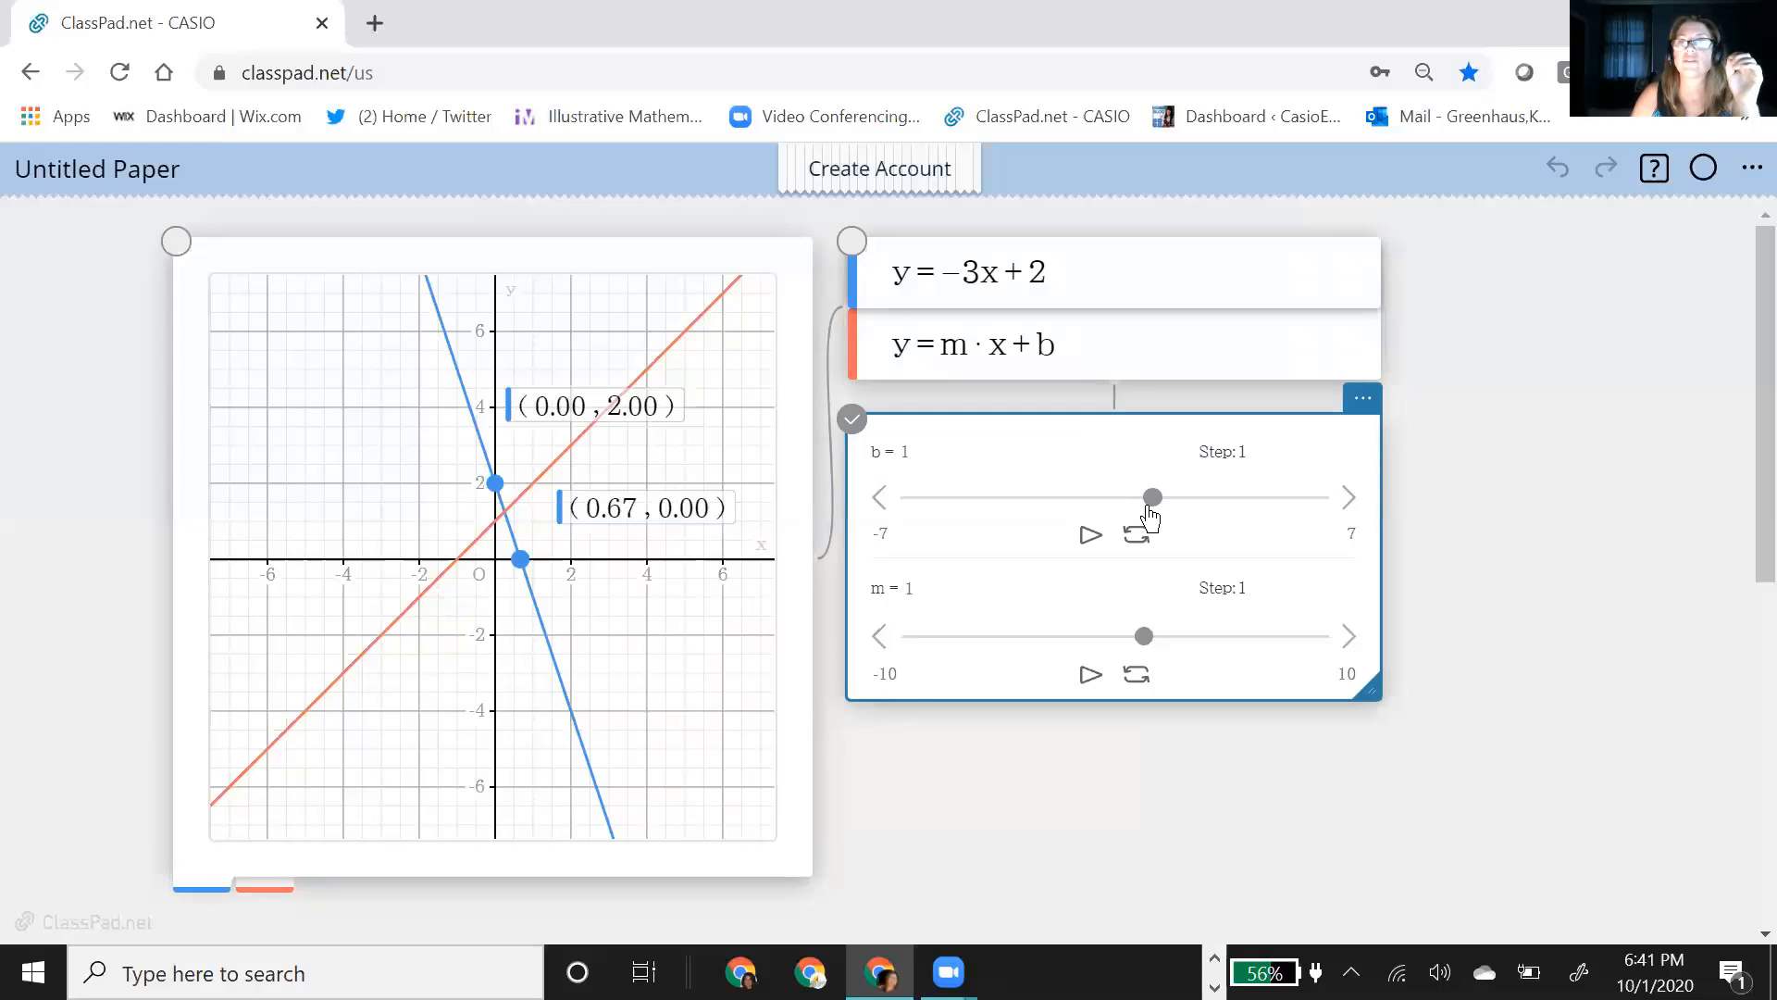
pyautogui.moveTo(1147, 507); pyautogui.dragTo(1044, 515)
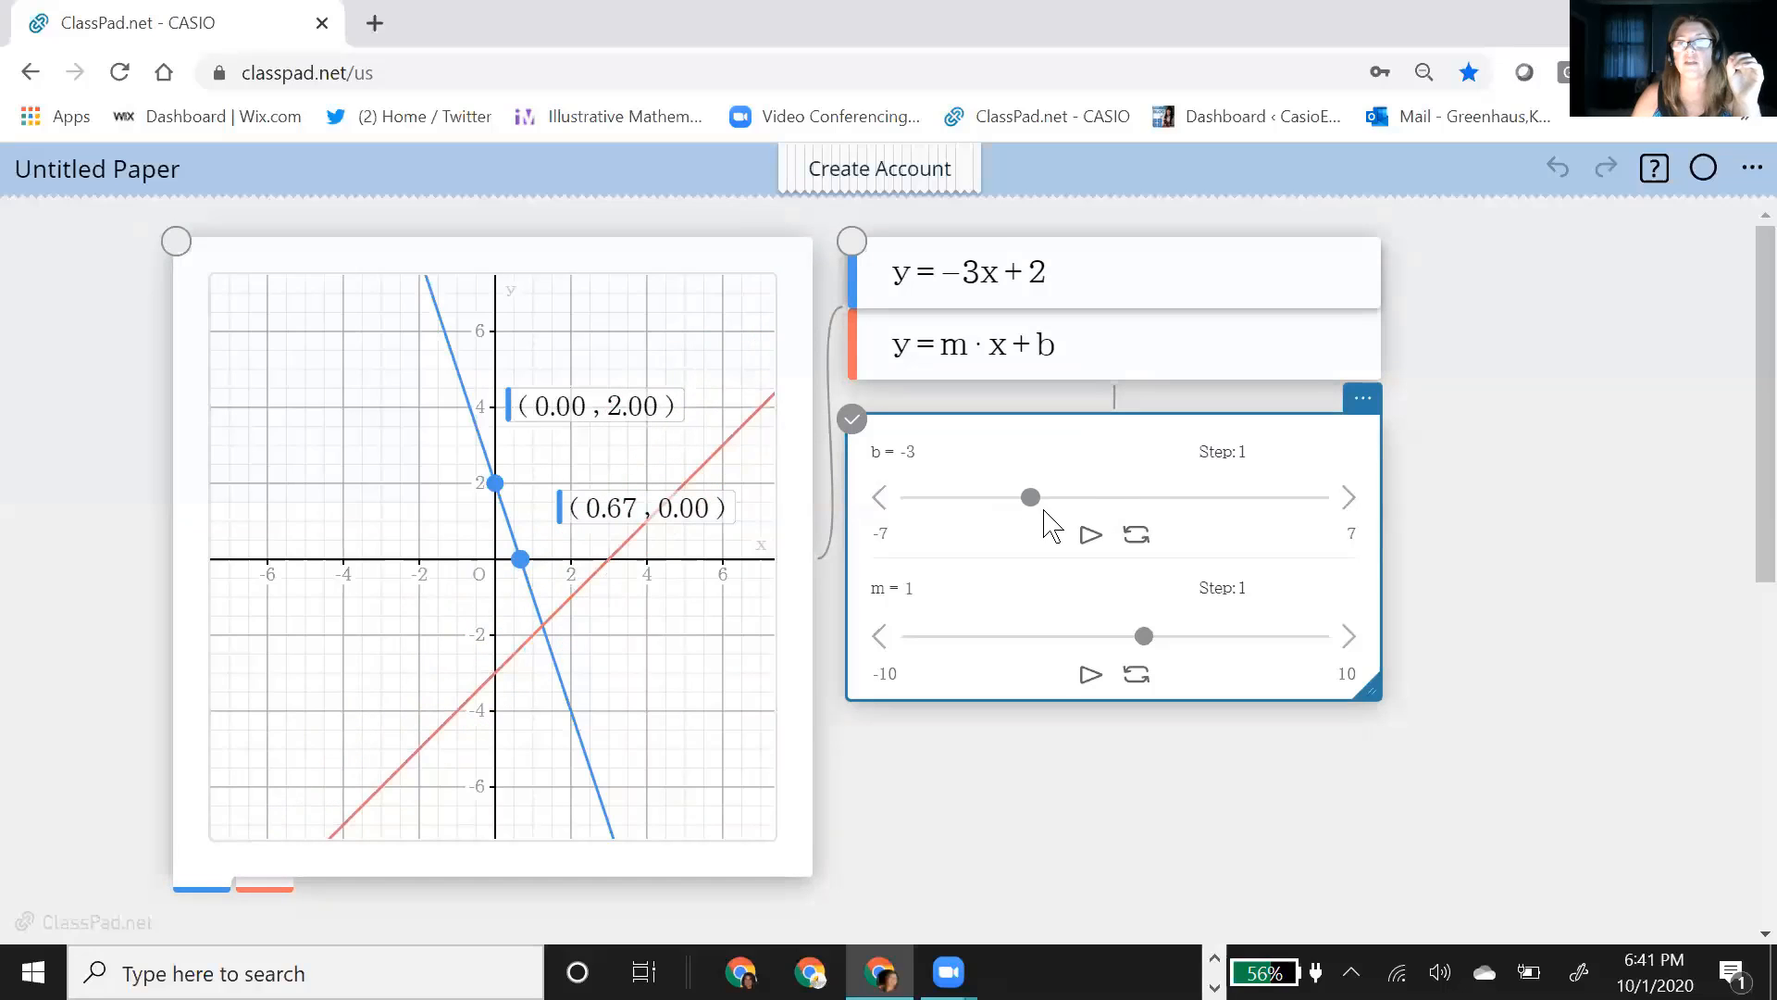
pyautogui.click(512, 675)
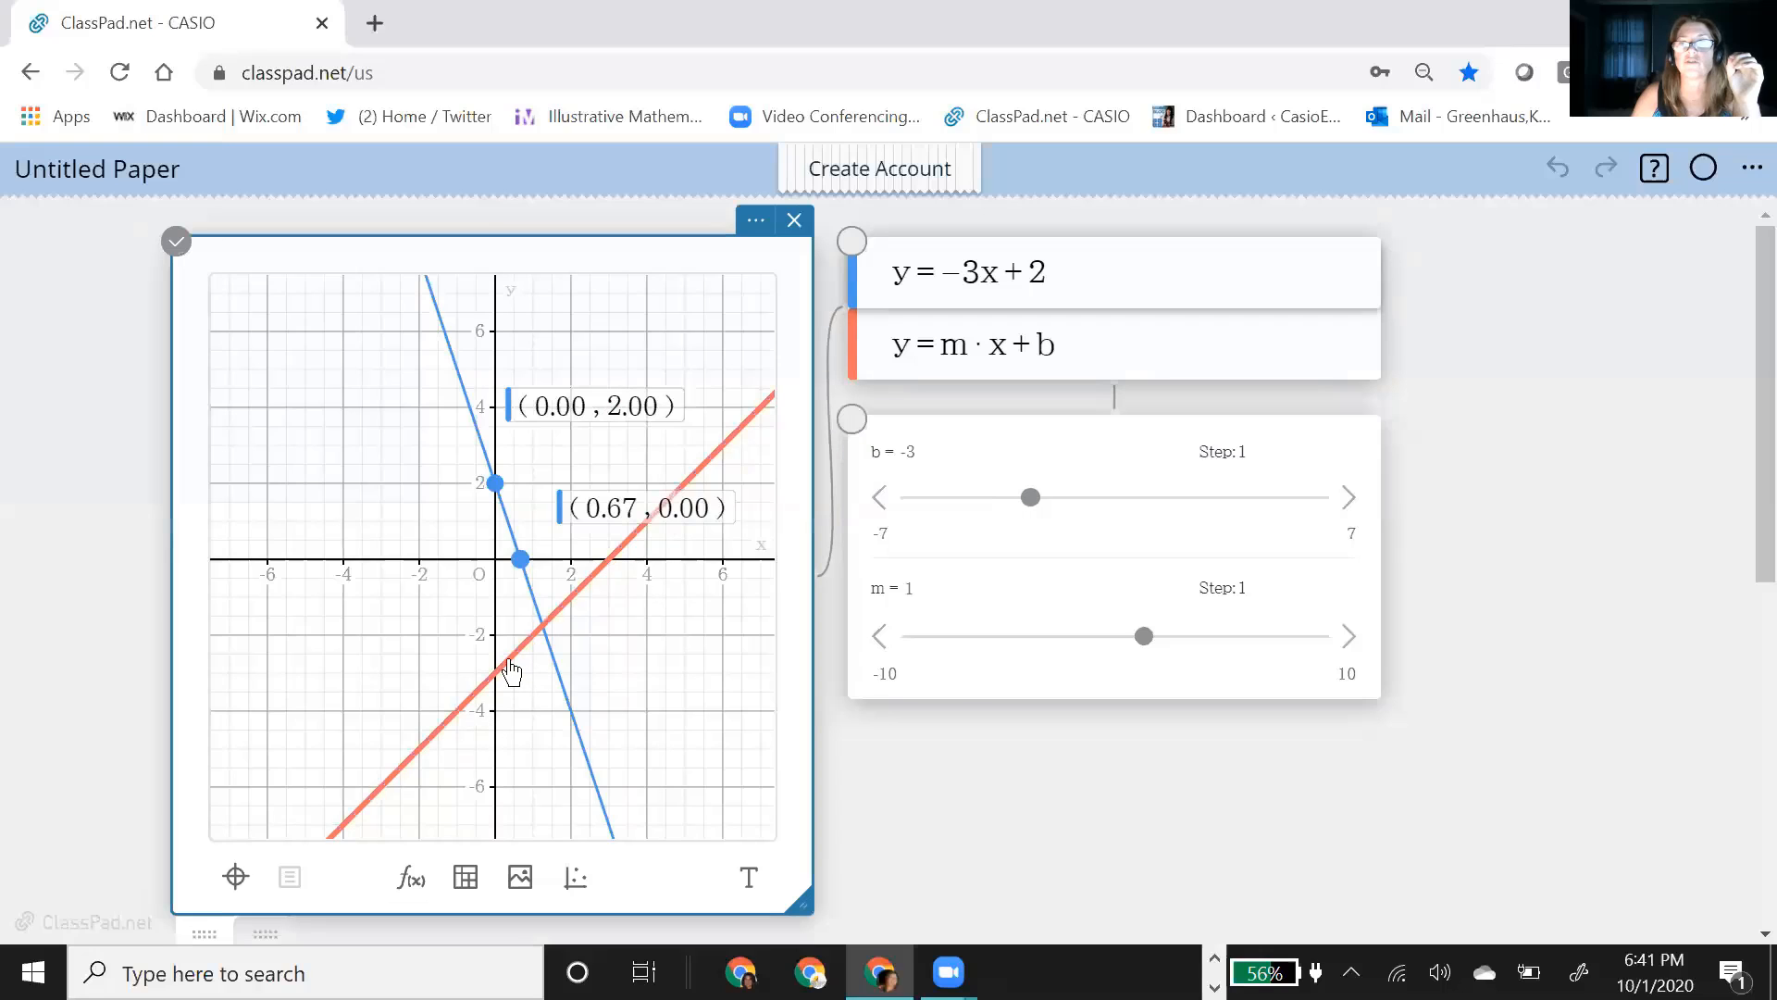
pyautogui.click(493, 678)
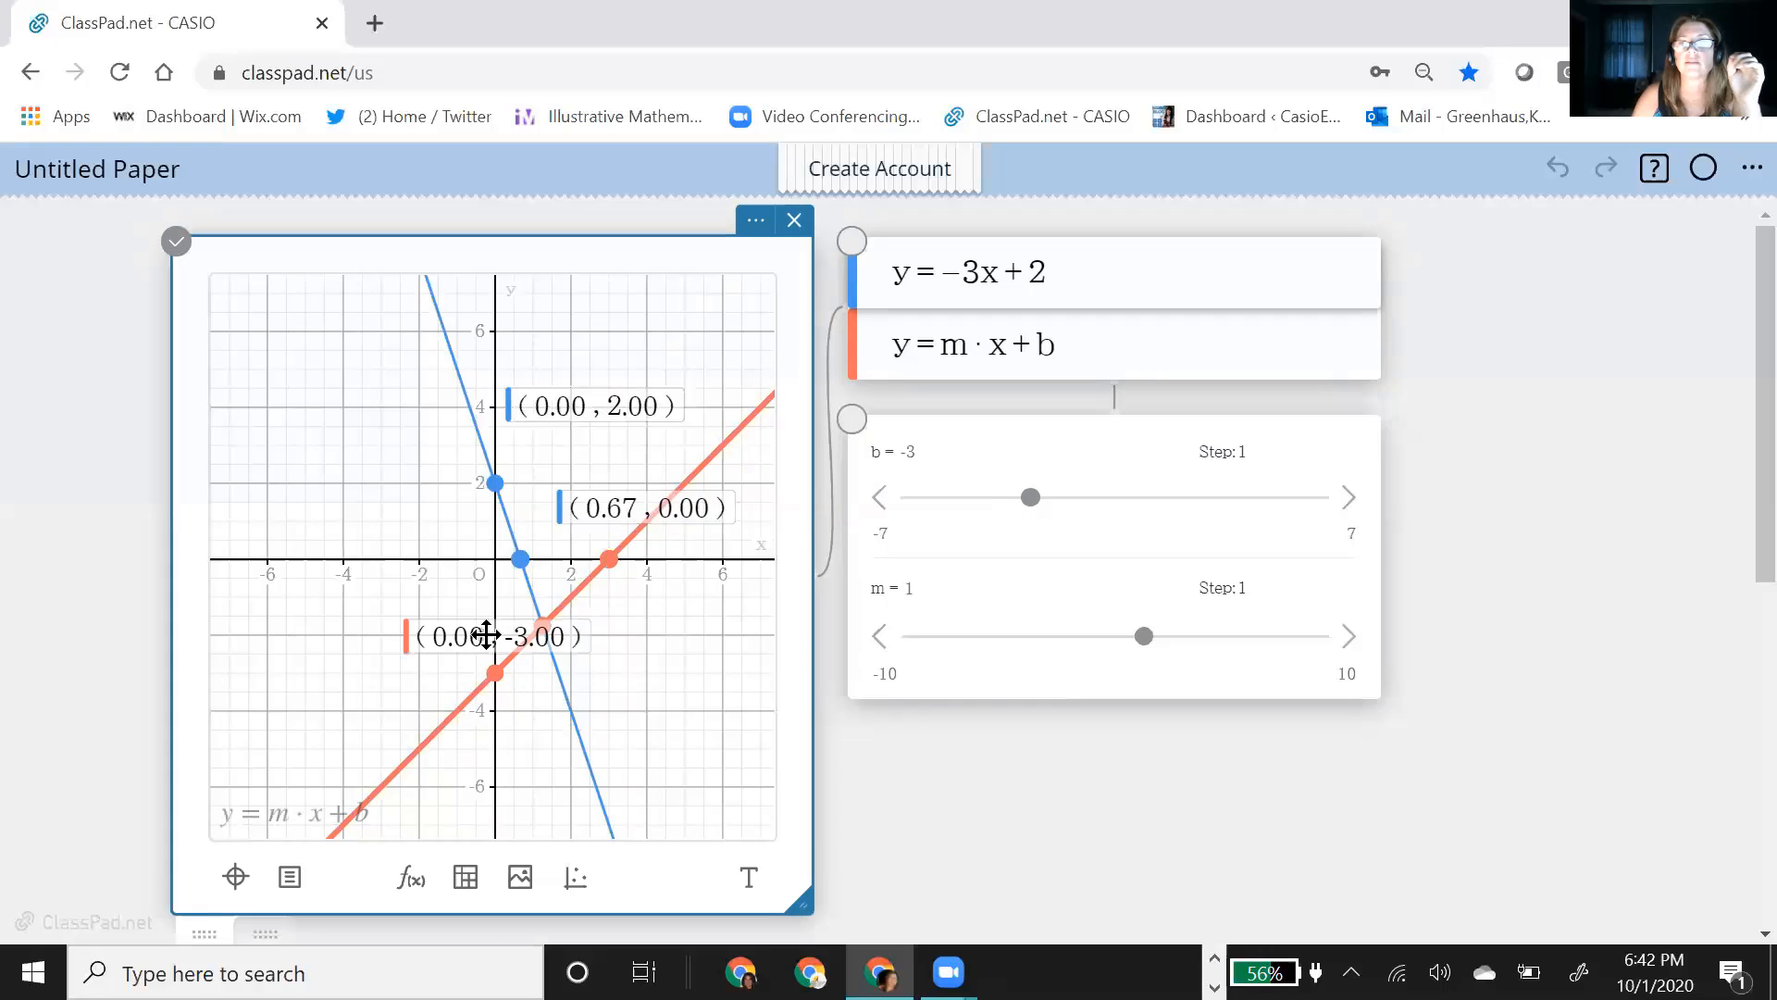
pyautogui.moveTo(484, 635); pyautogui.dragTo(292, 634)
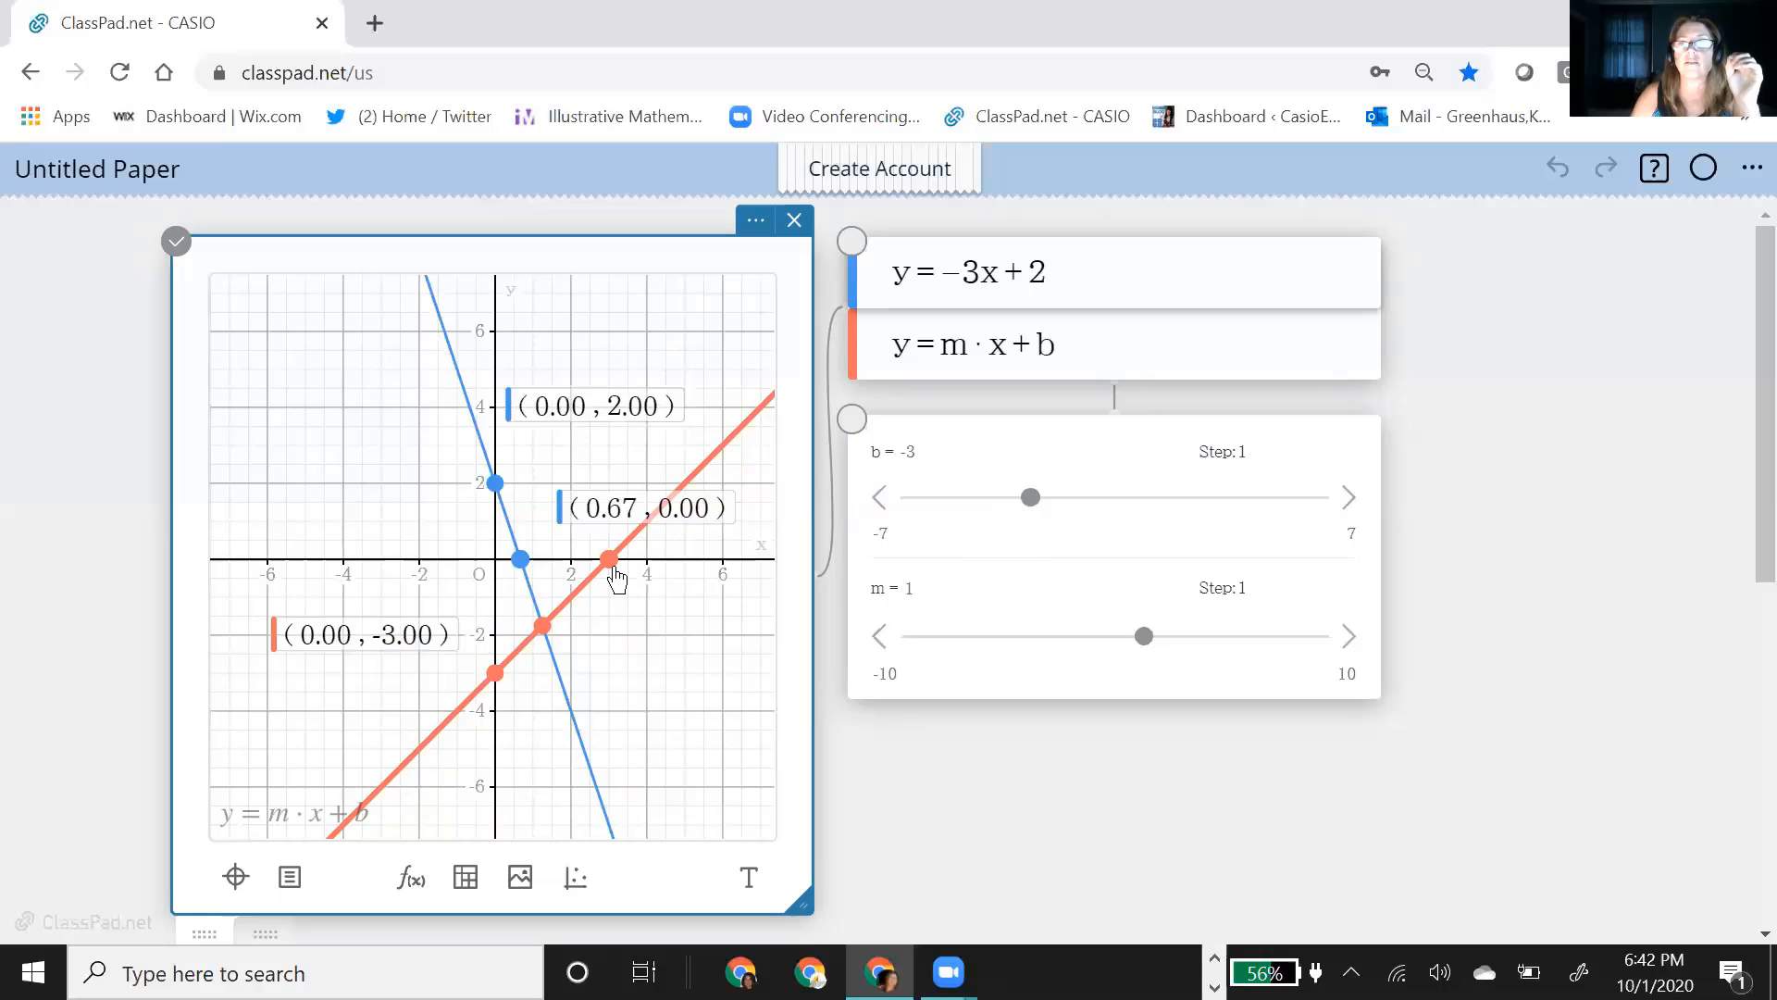
pyautogui.click(609, 560)
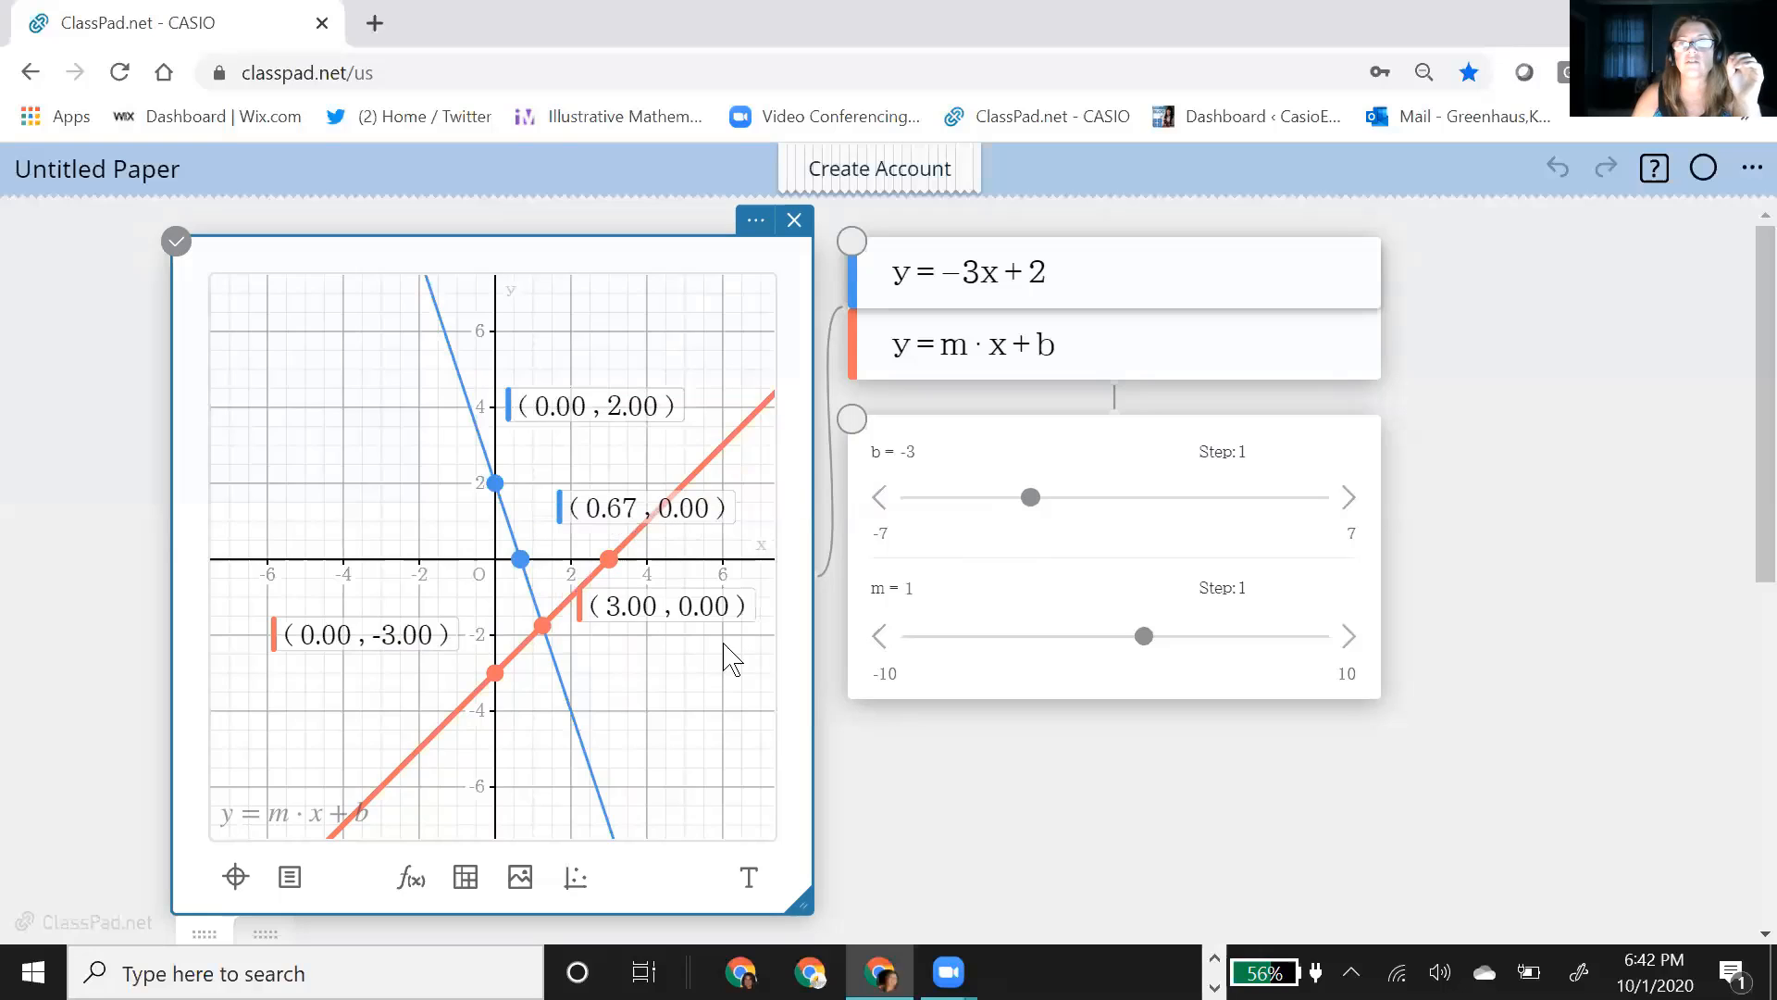
# Step: Move the b slider to -2 and label the y-intercept of the y = m·x + b line
pyautogui.click(1029, 501)
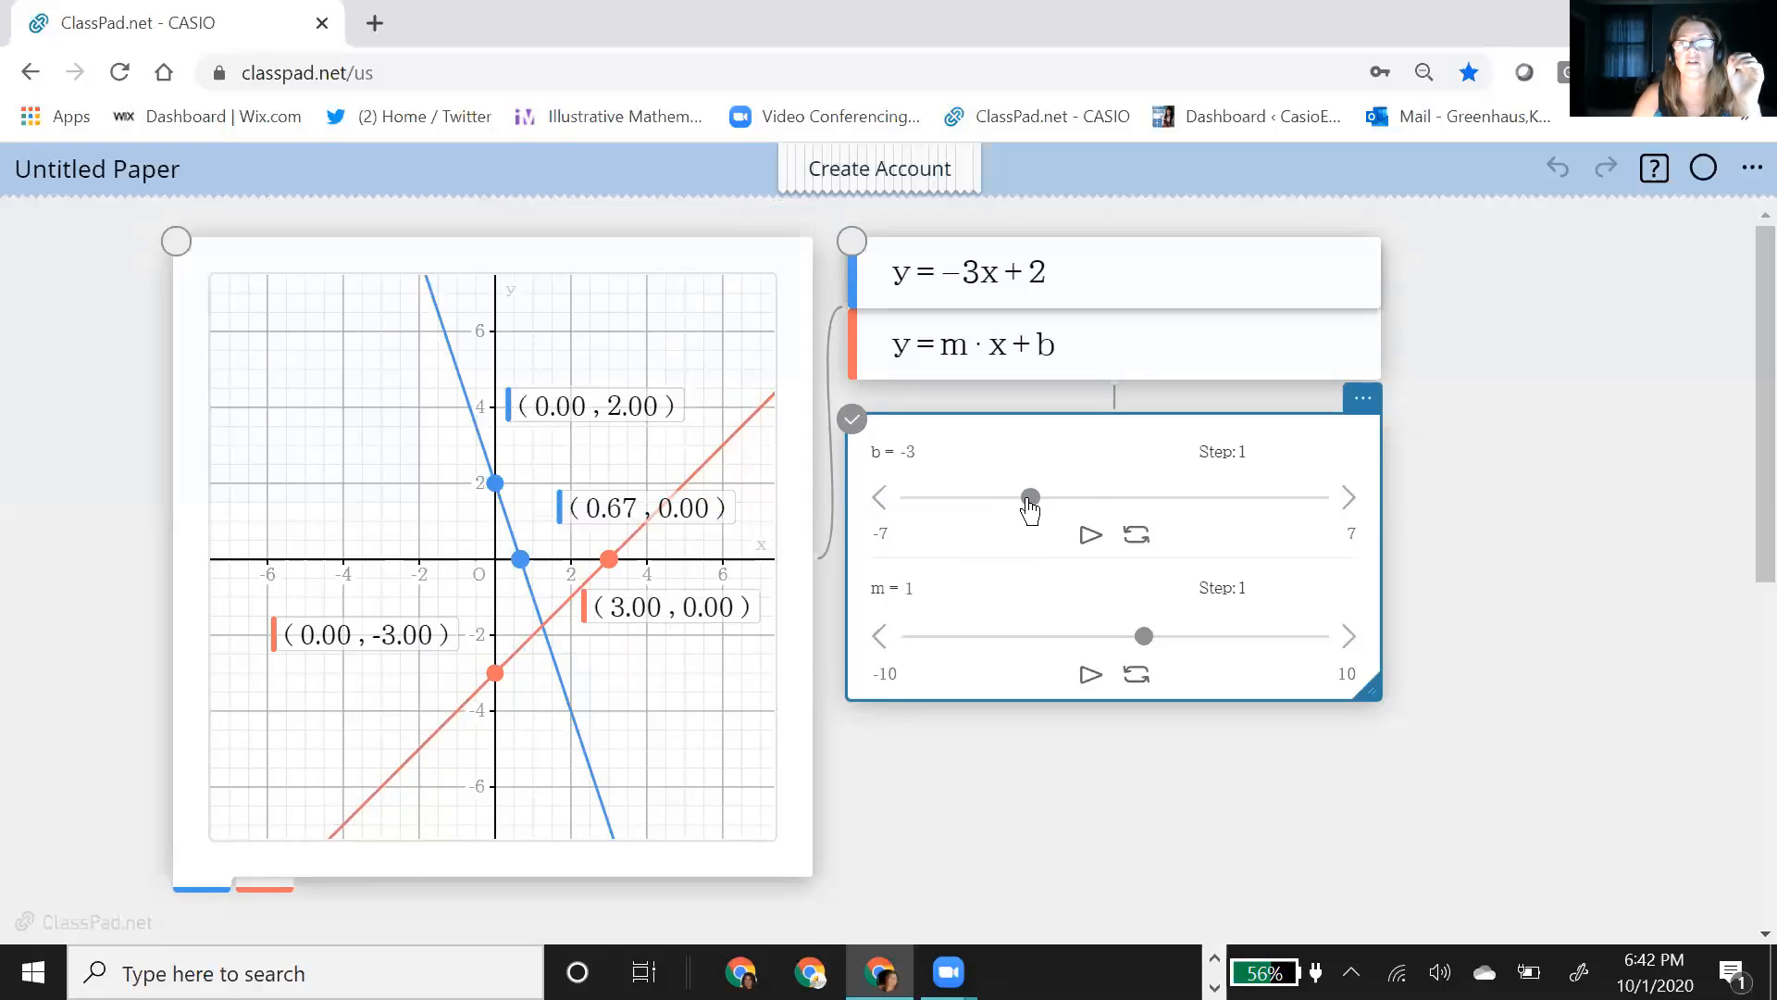
pyautogui.moveTo(1031, 501); pyautogui.dragTo(1055, 501)
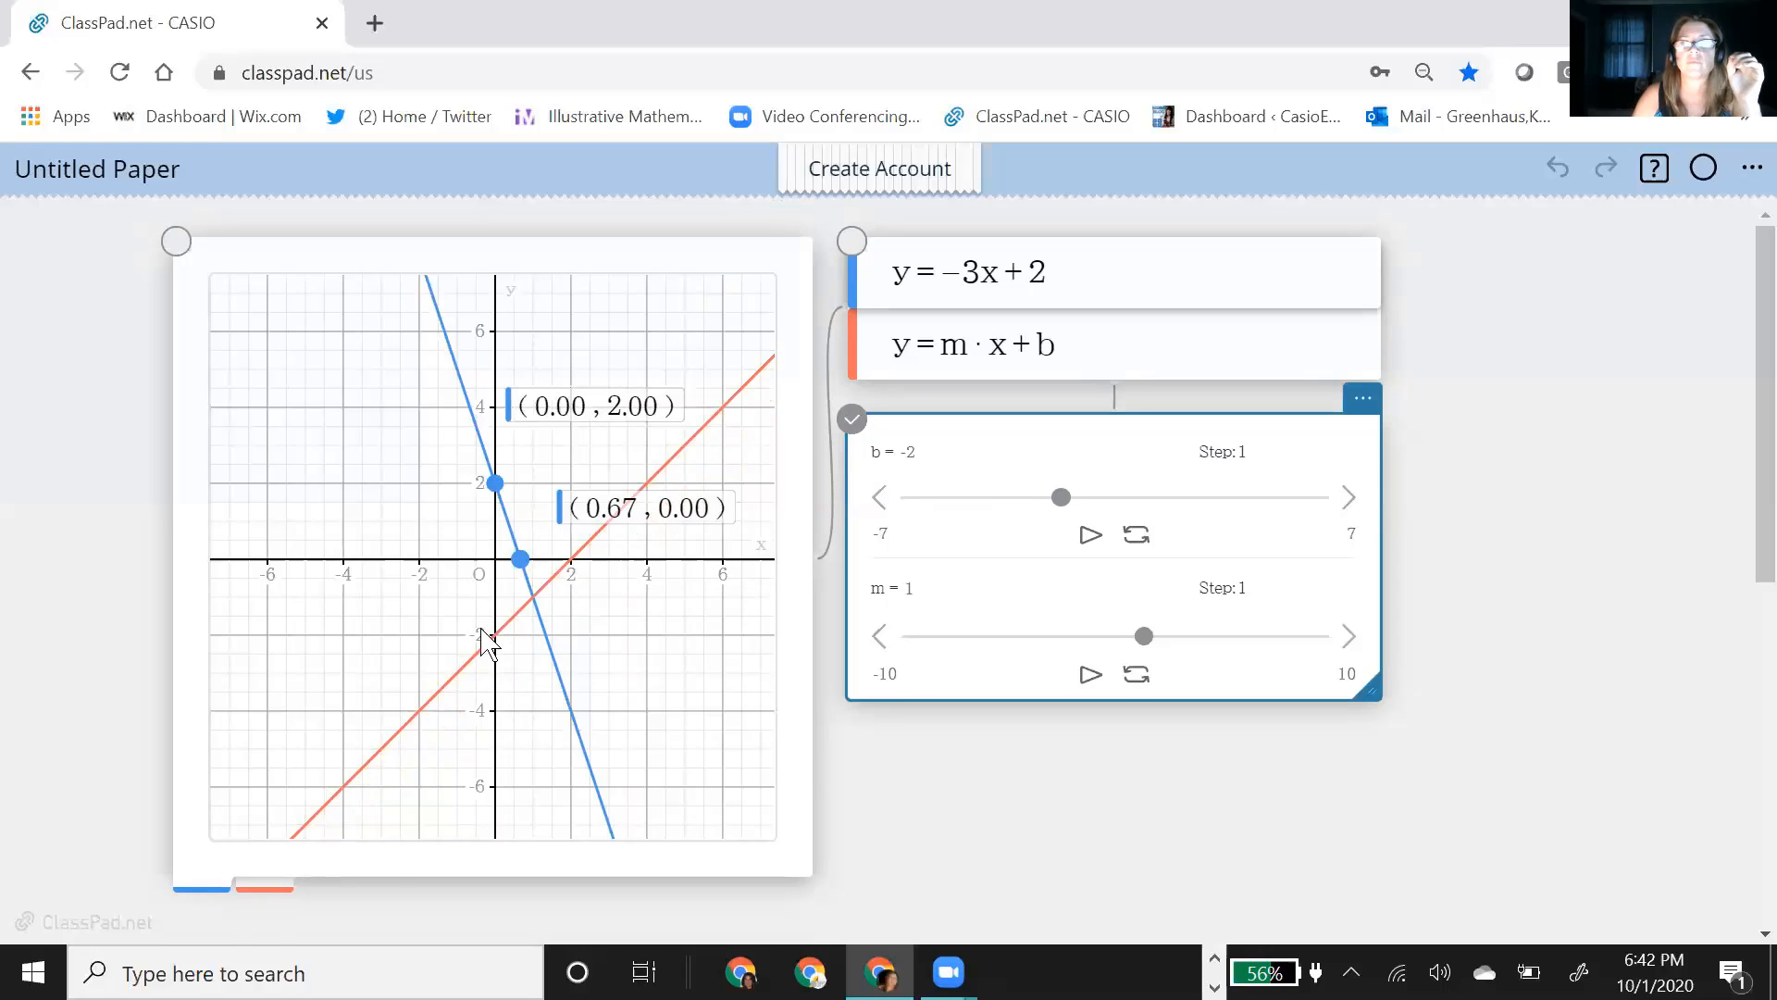
pyautogui.click(485, 638)
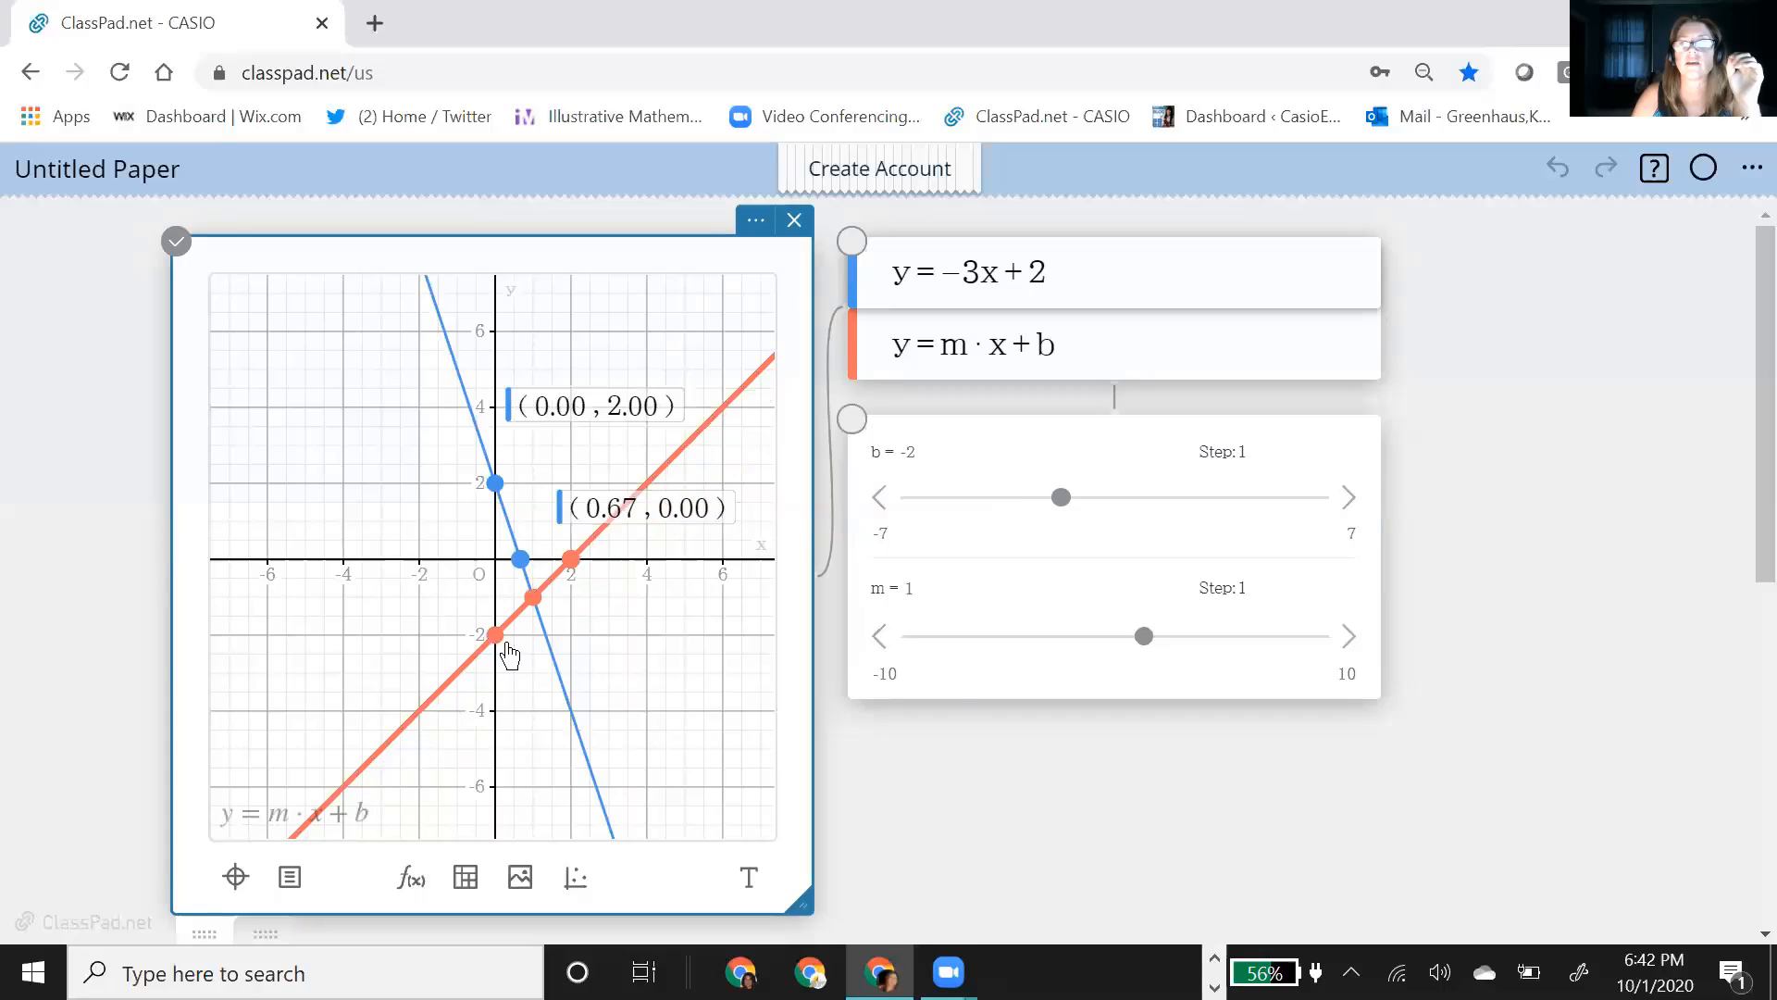
pyautogui.click(506, 645)
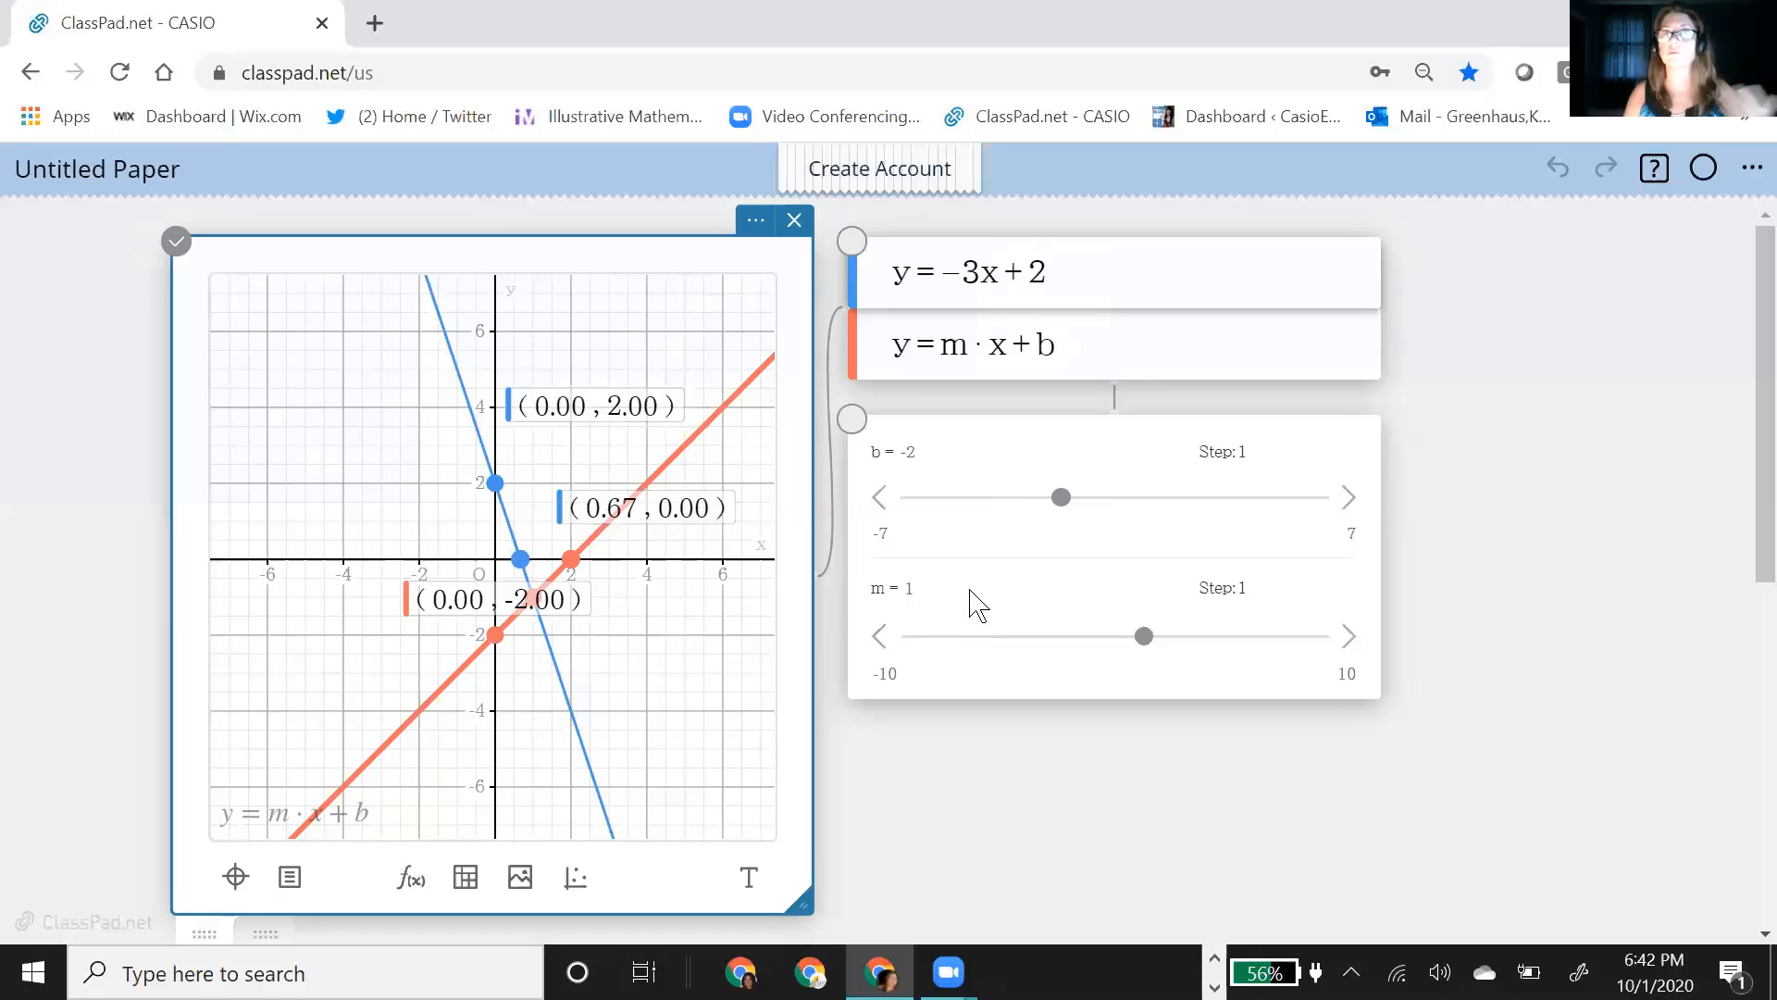
# Step: Move the m slider to -1, -2 and 3, and animate the b slider, stopping it at -6
pyautogui.click(1145, 645)
pyautogui.moveTo(1143, 646); pyautogui.dragTo(1101, 647)
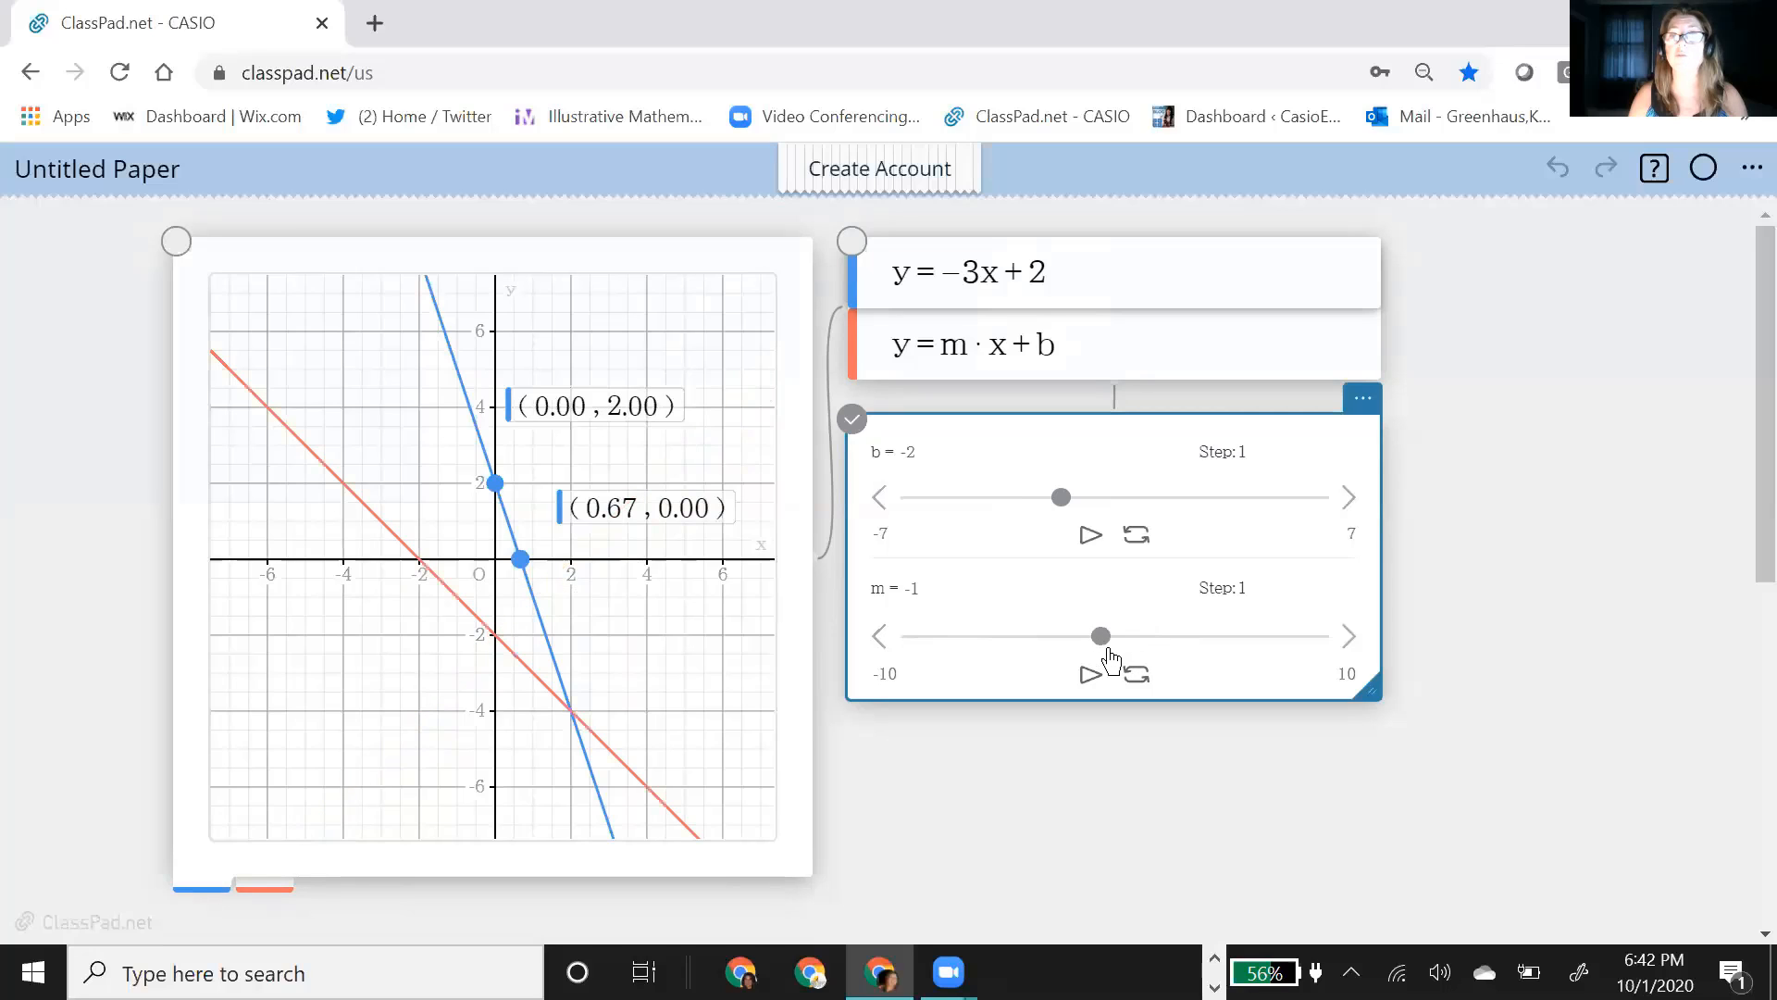
pyautogui.click(1079, 647)
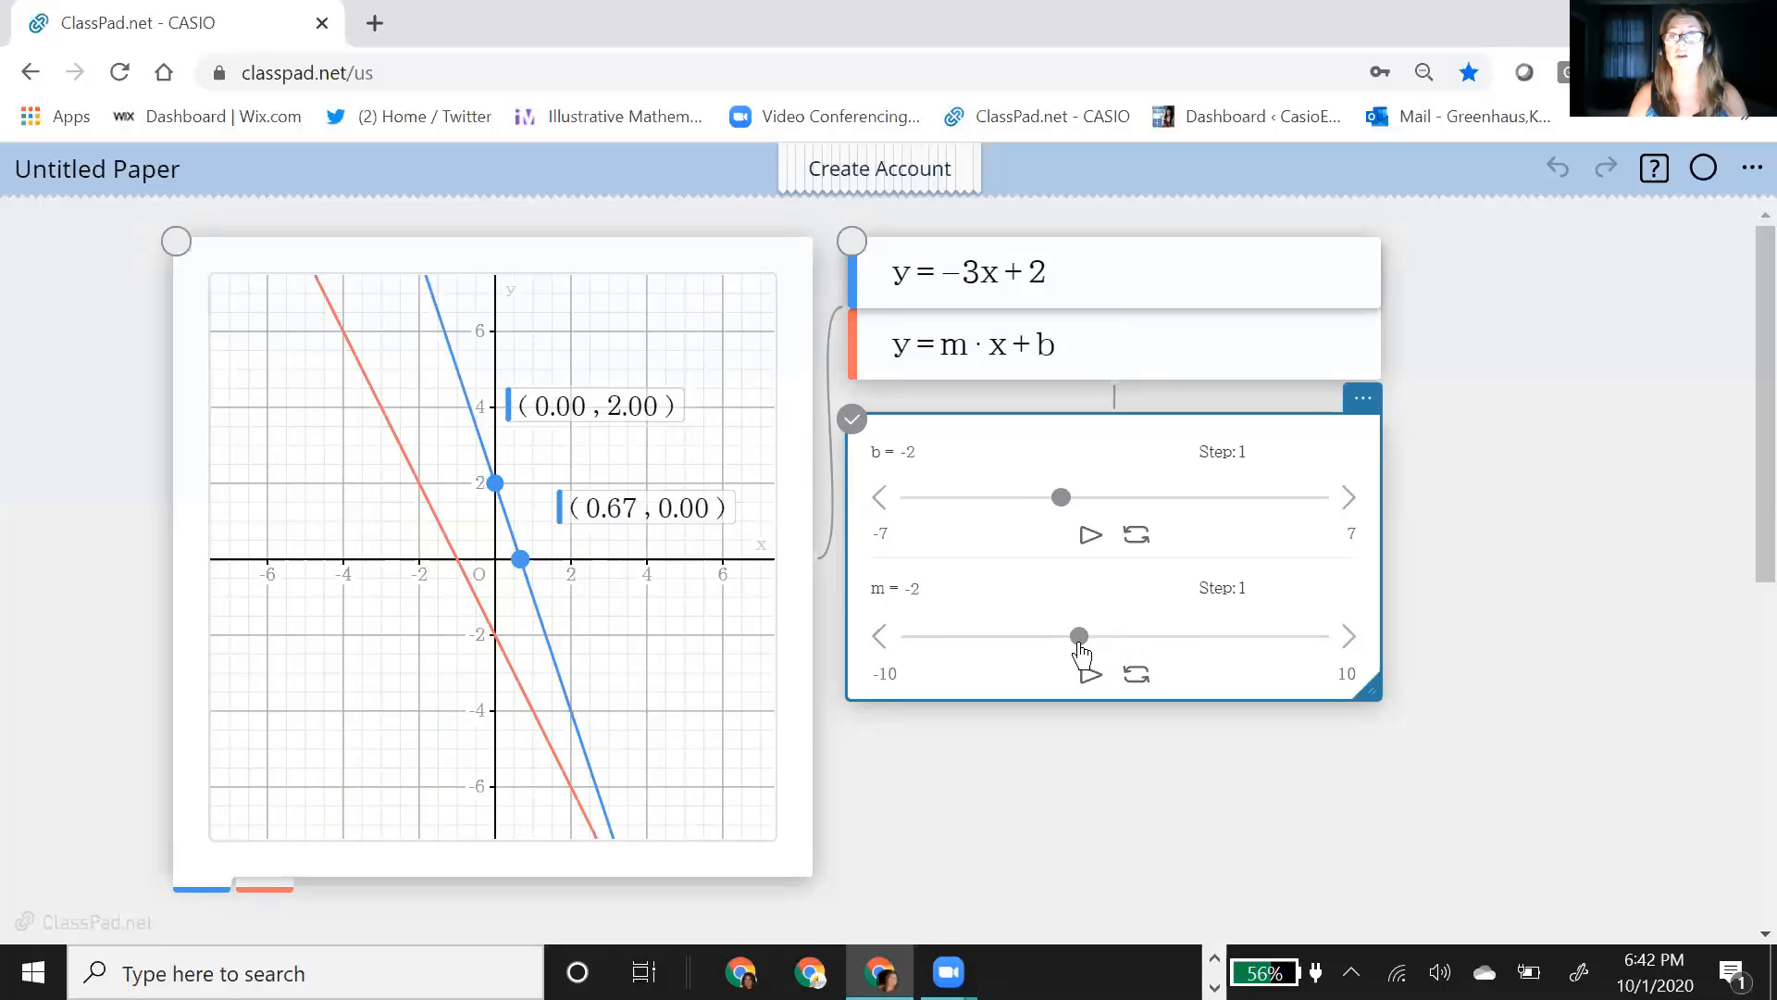
pyautogui.moveTo(1079, 645); pyautogui.dragTo(1191, 660)
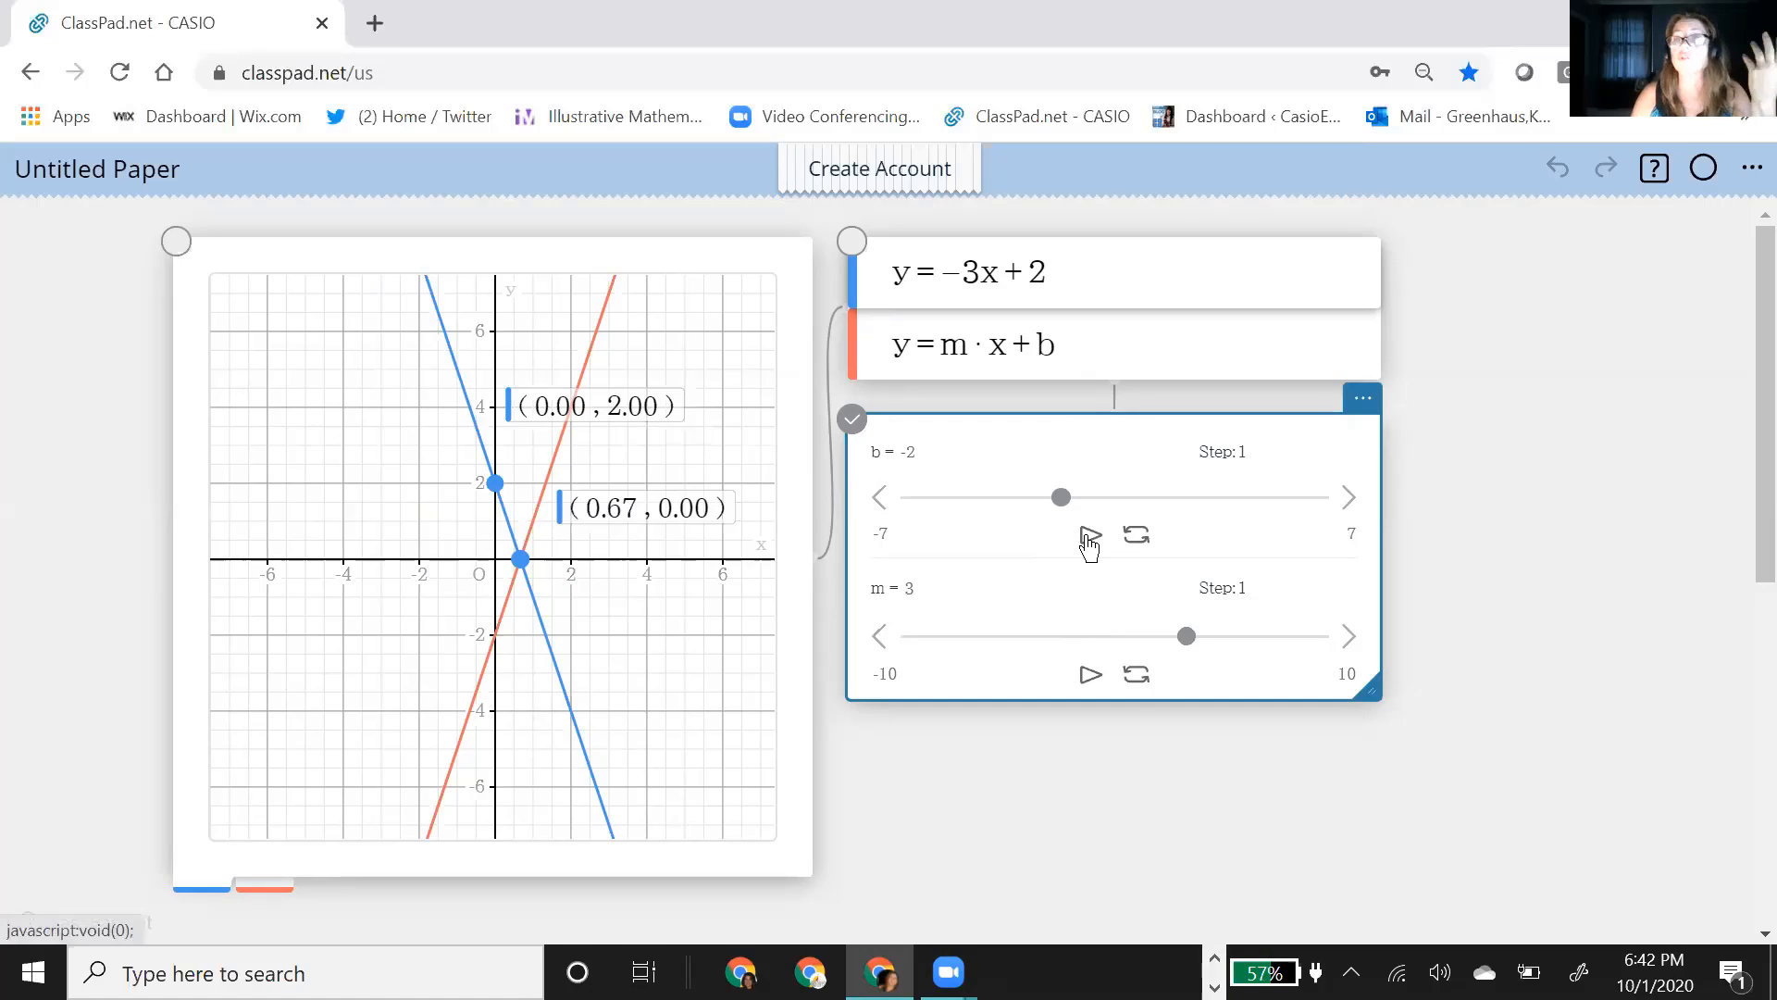
pyautogui.click(1088, 539)
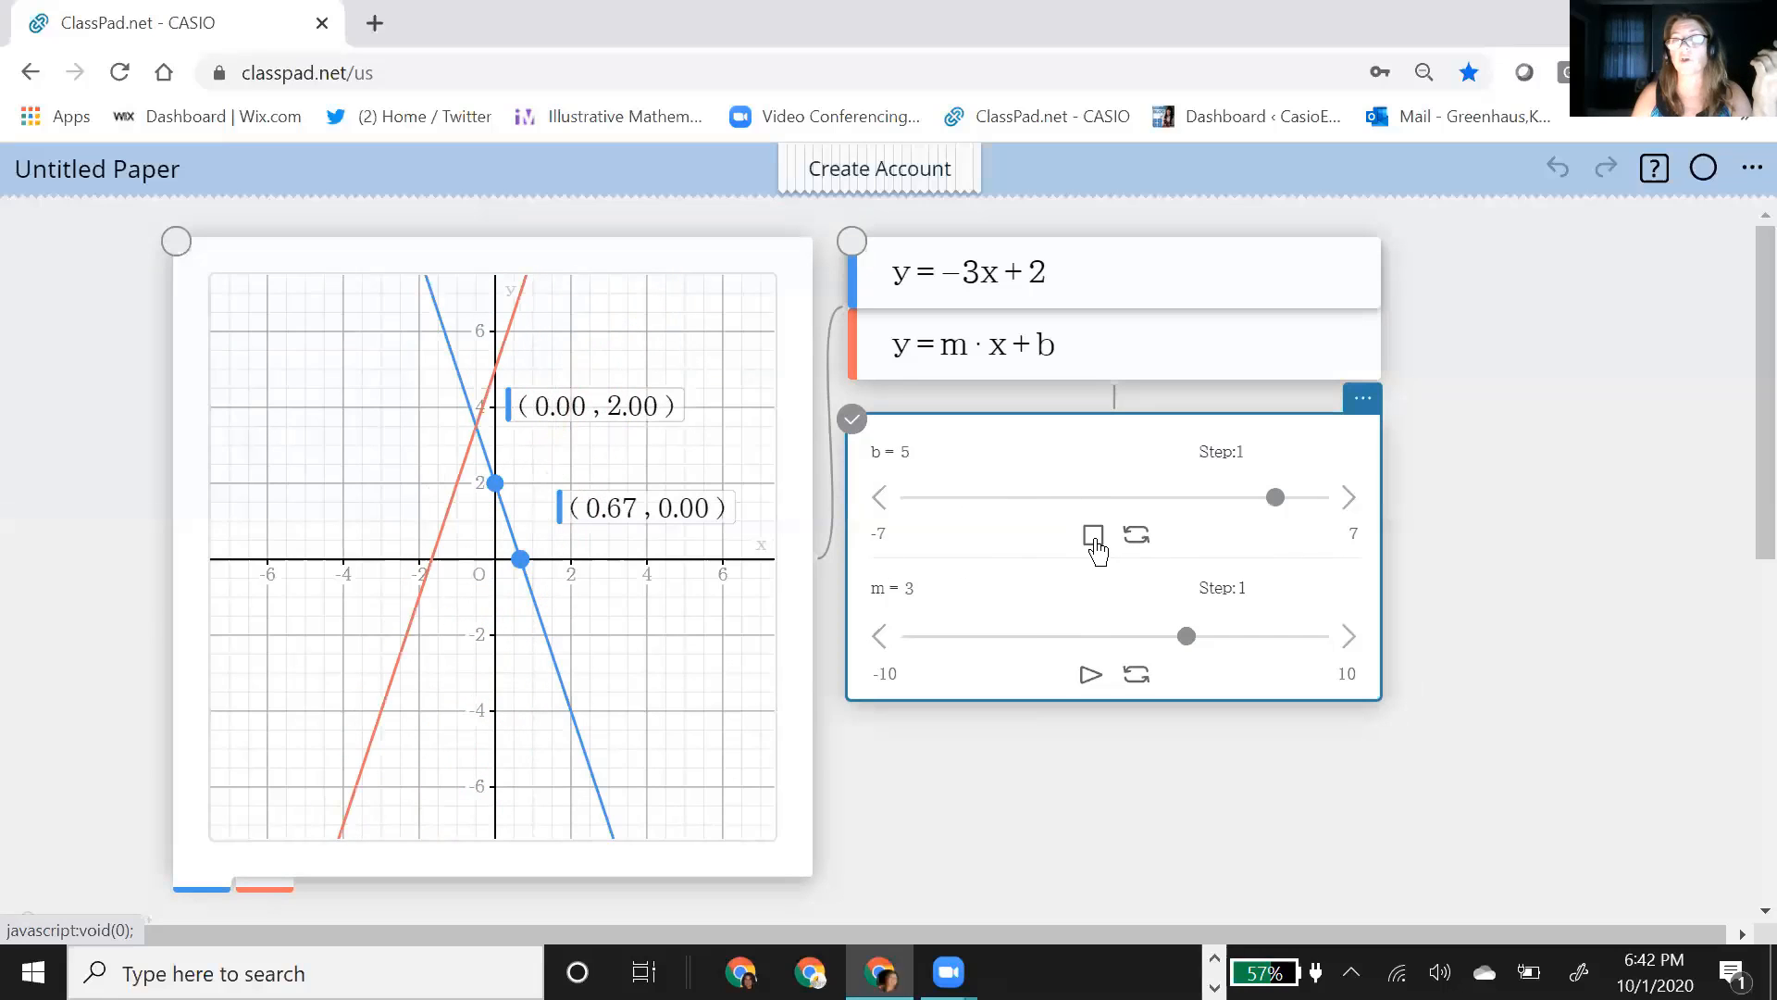
pyautogui.click(1094, 537)
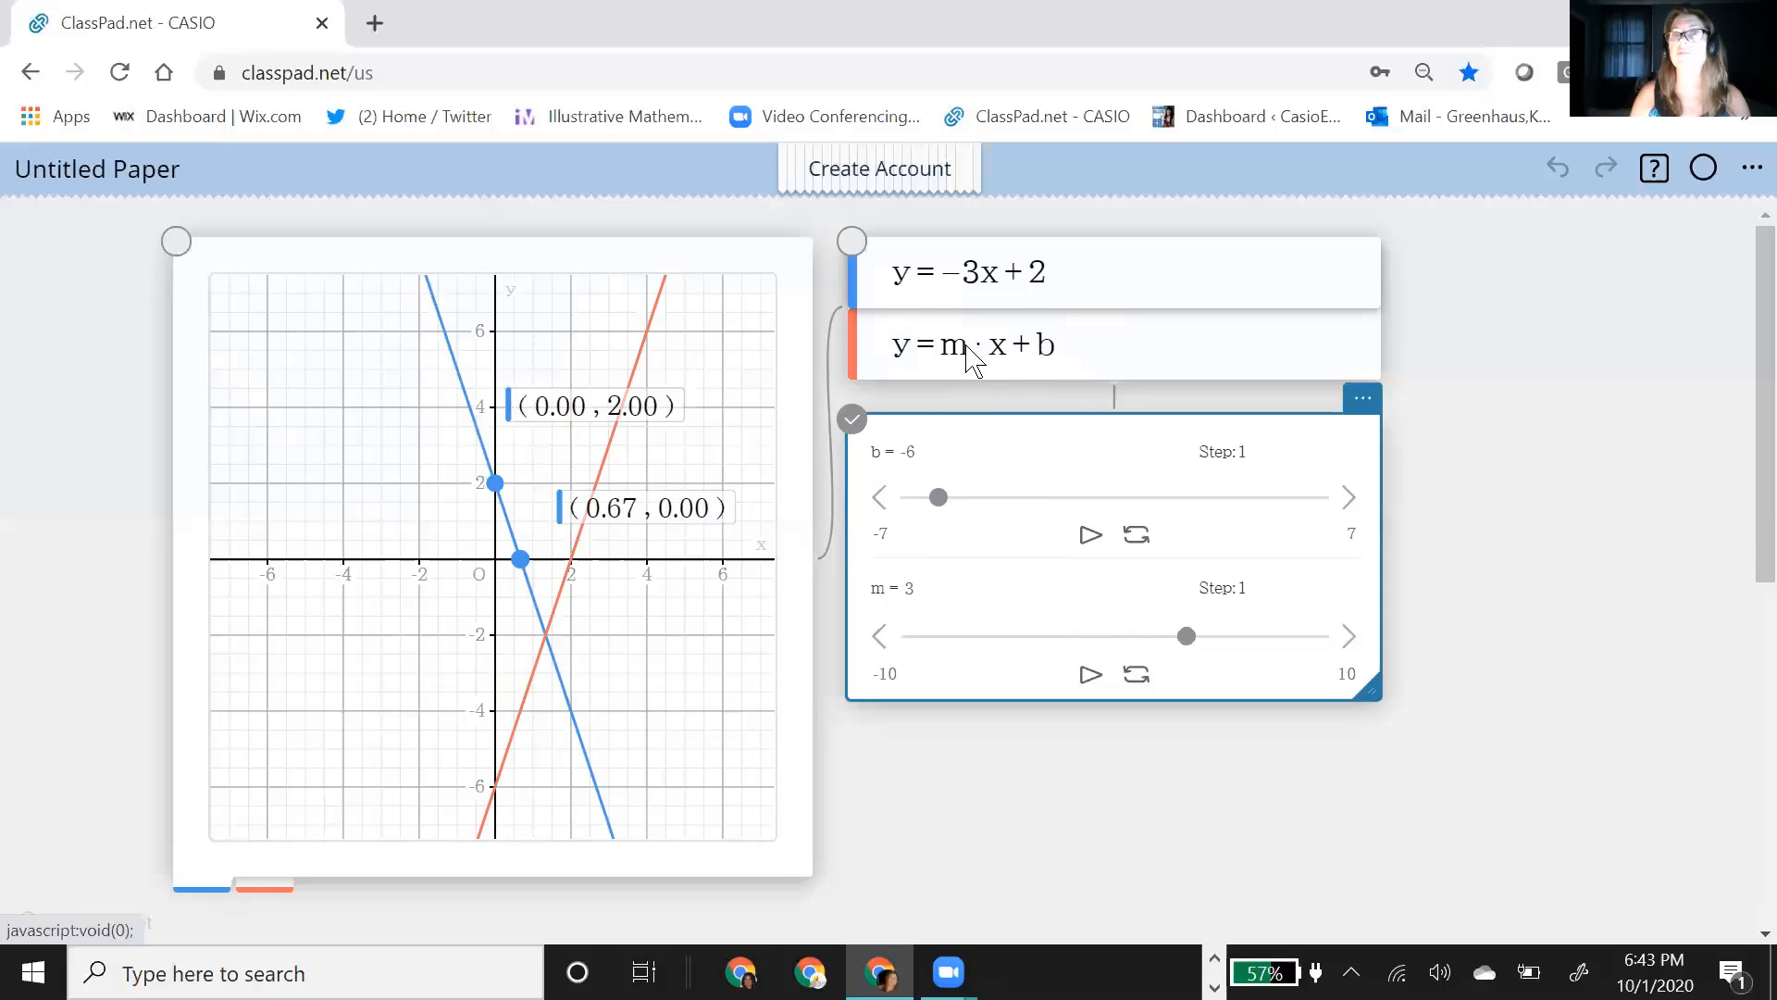
# Step: Replace m with slope in the second function, replot it and move the slope slider to 1.5
pyautogui.click(962, 347)
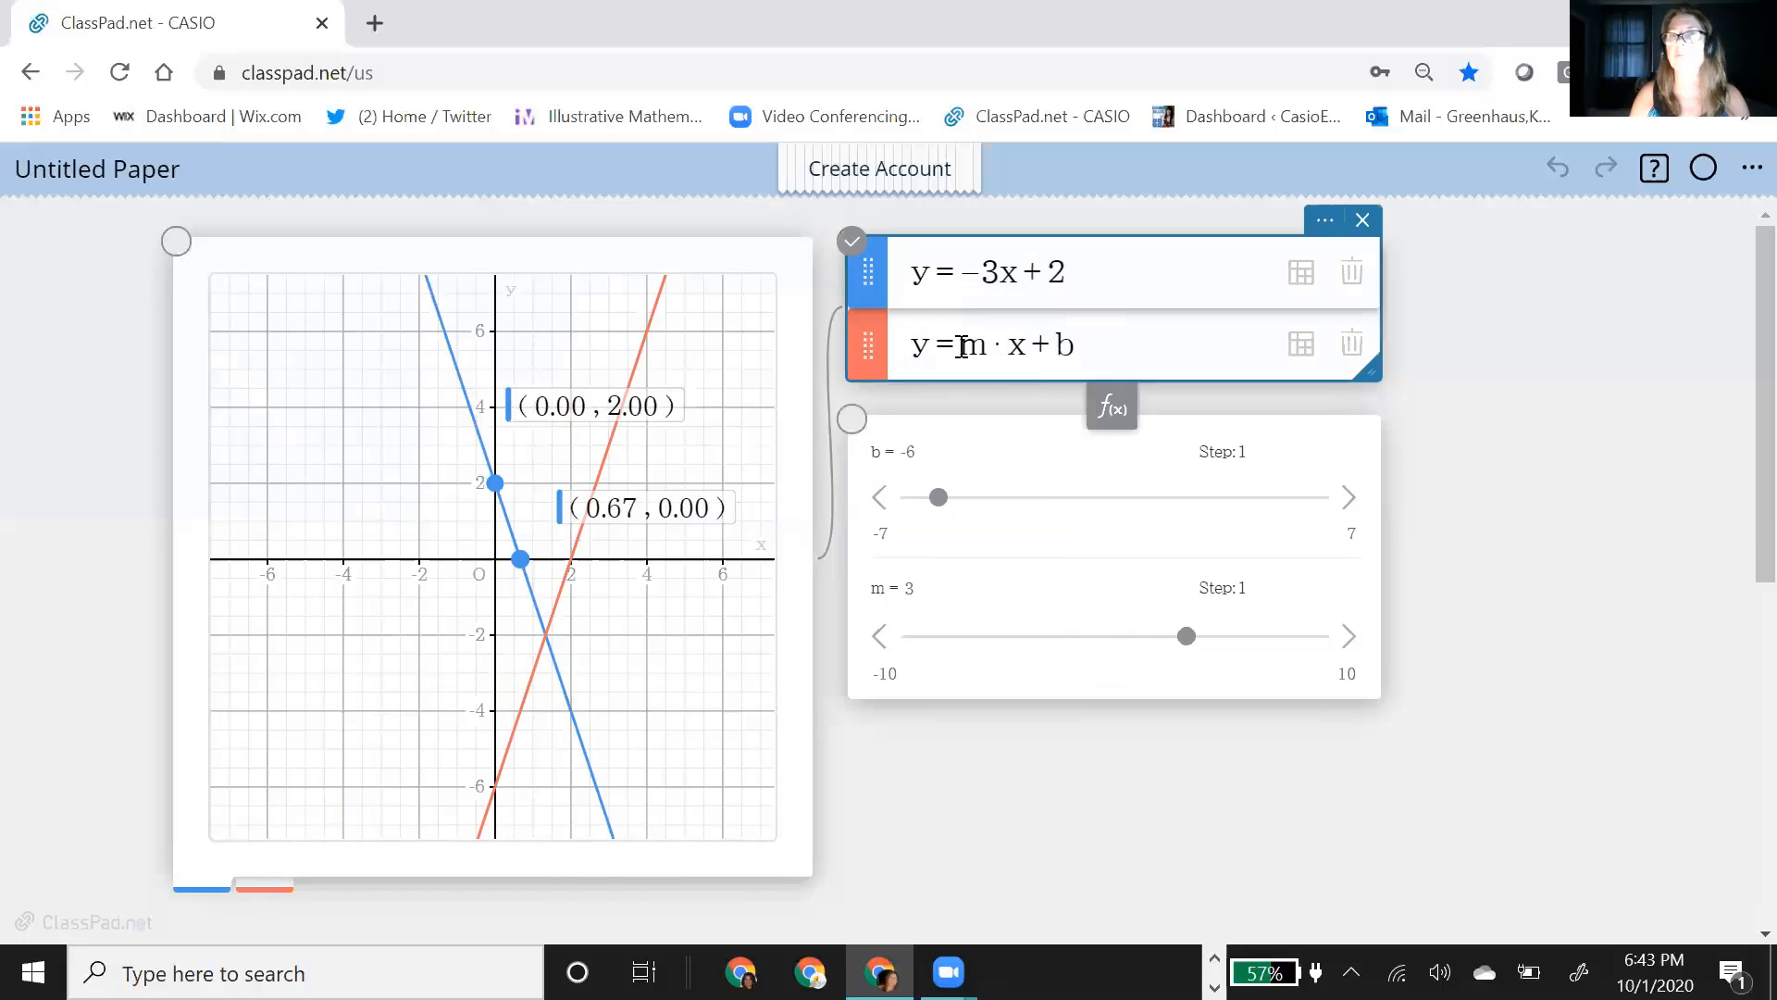
pyautogui.click(1006, 352)
pyautogui.doubleClick(984, 357)
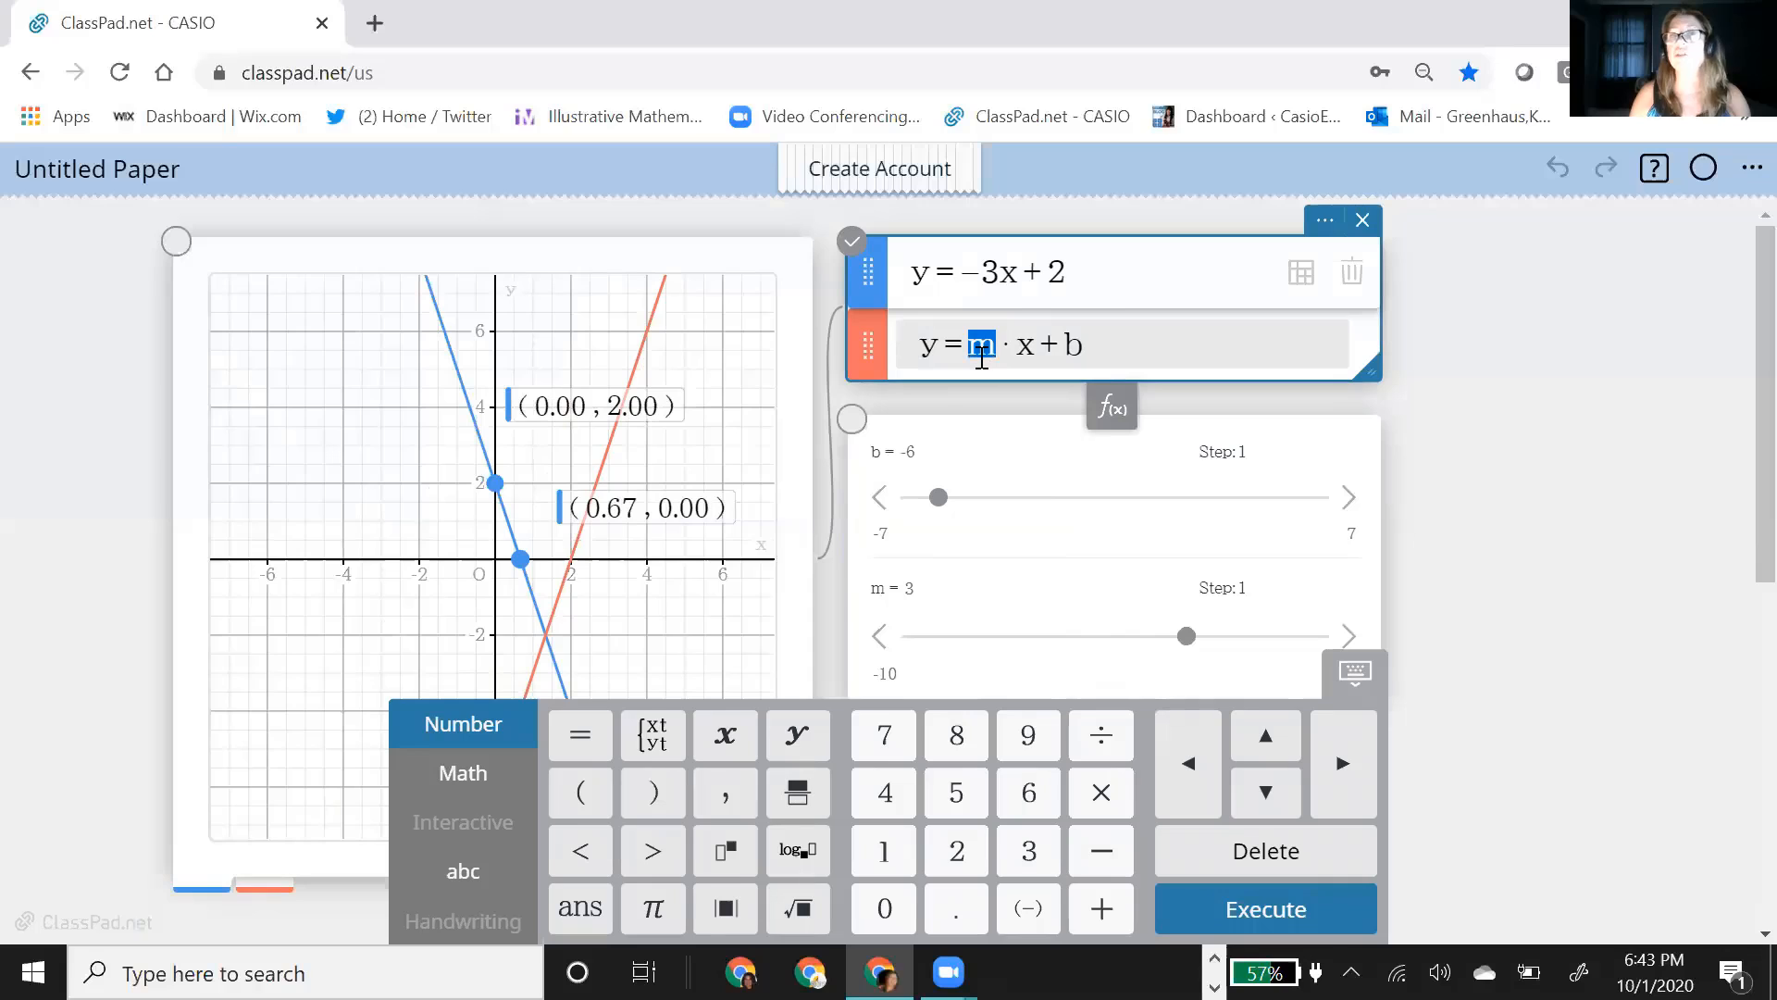
pyautogui.write('slope')
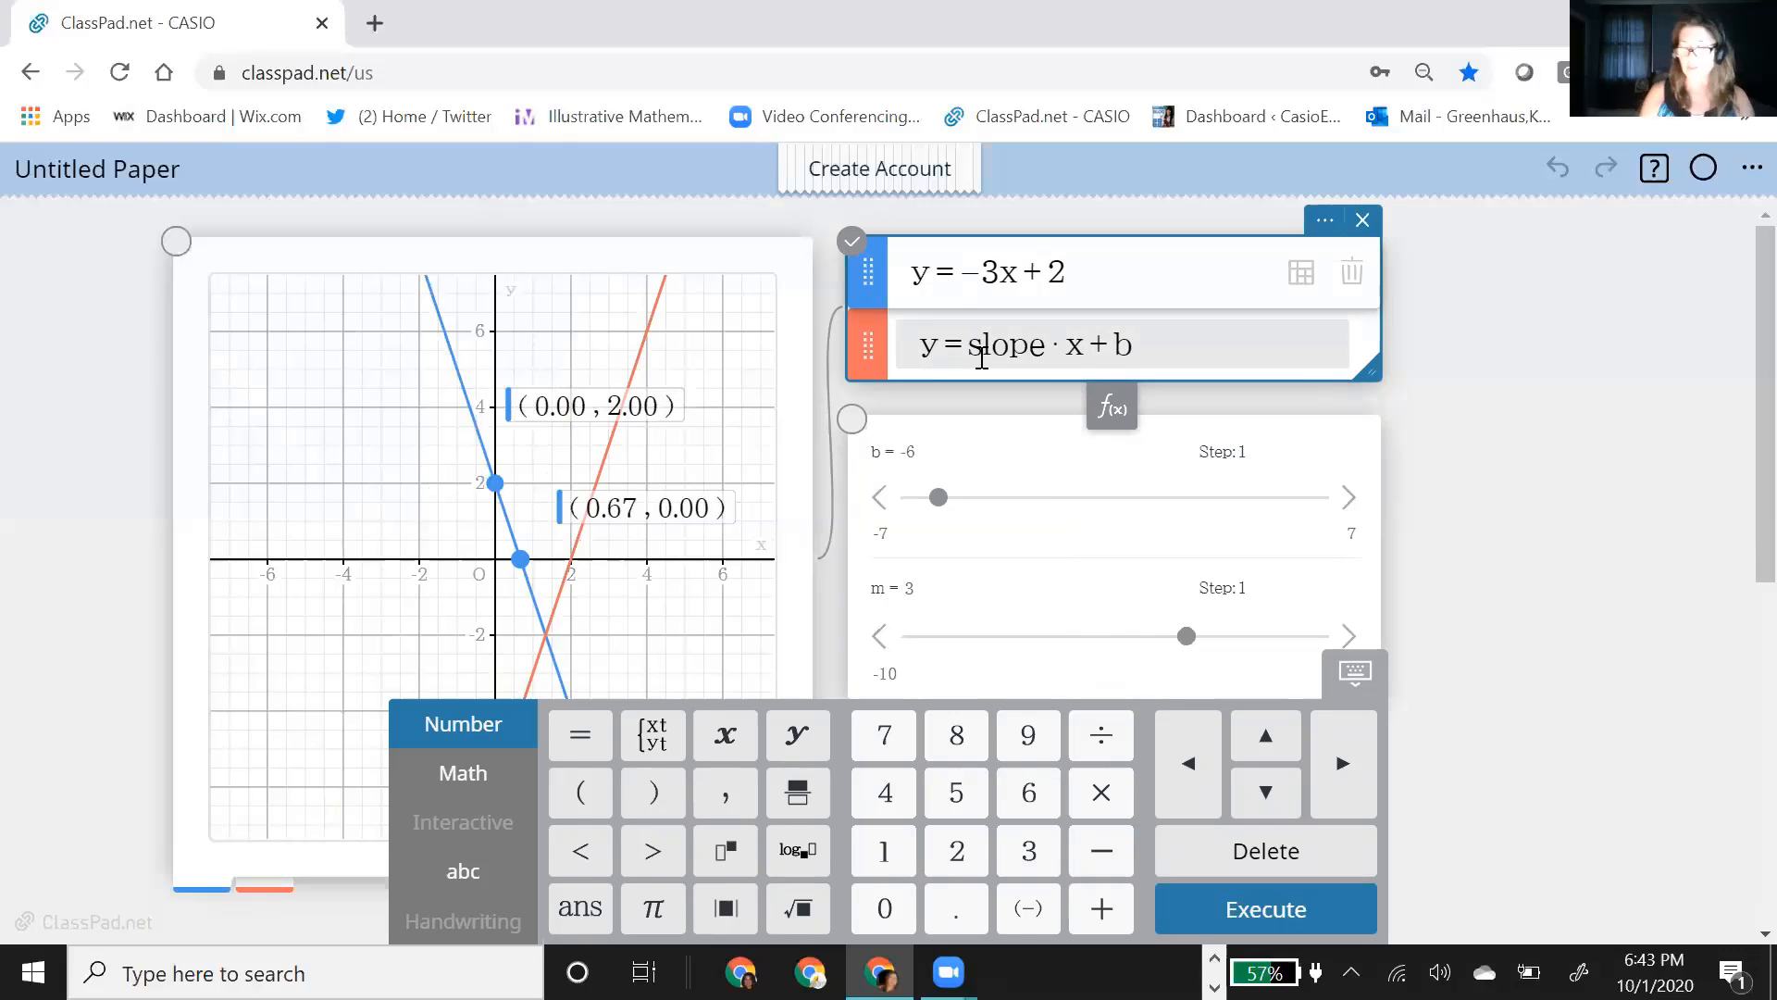
pyautogui.press('Return')
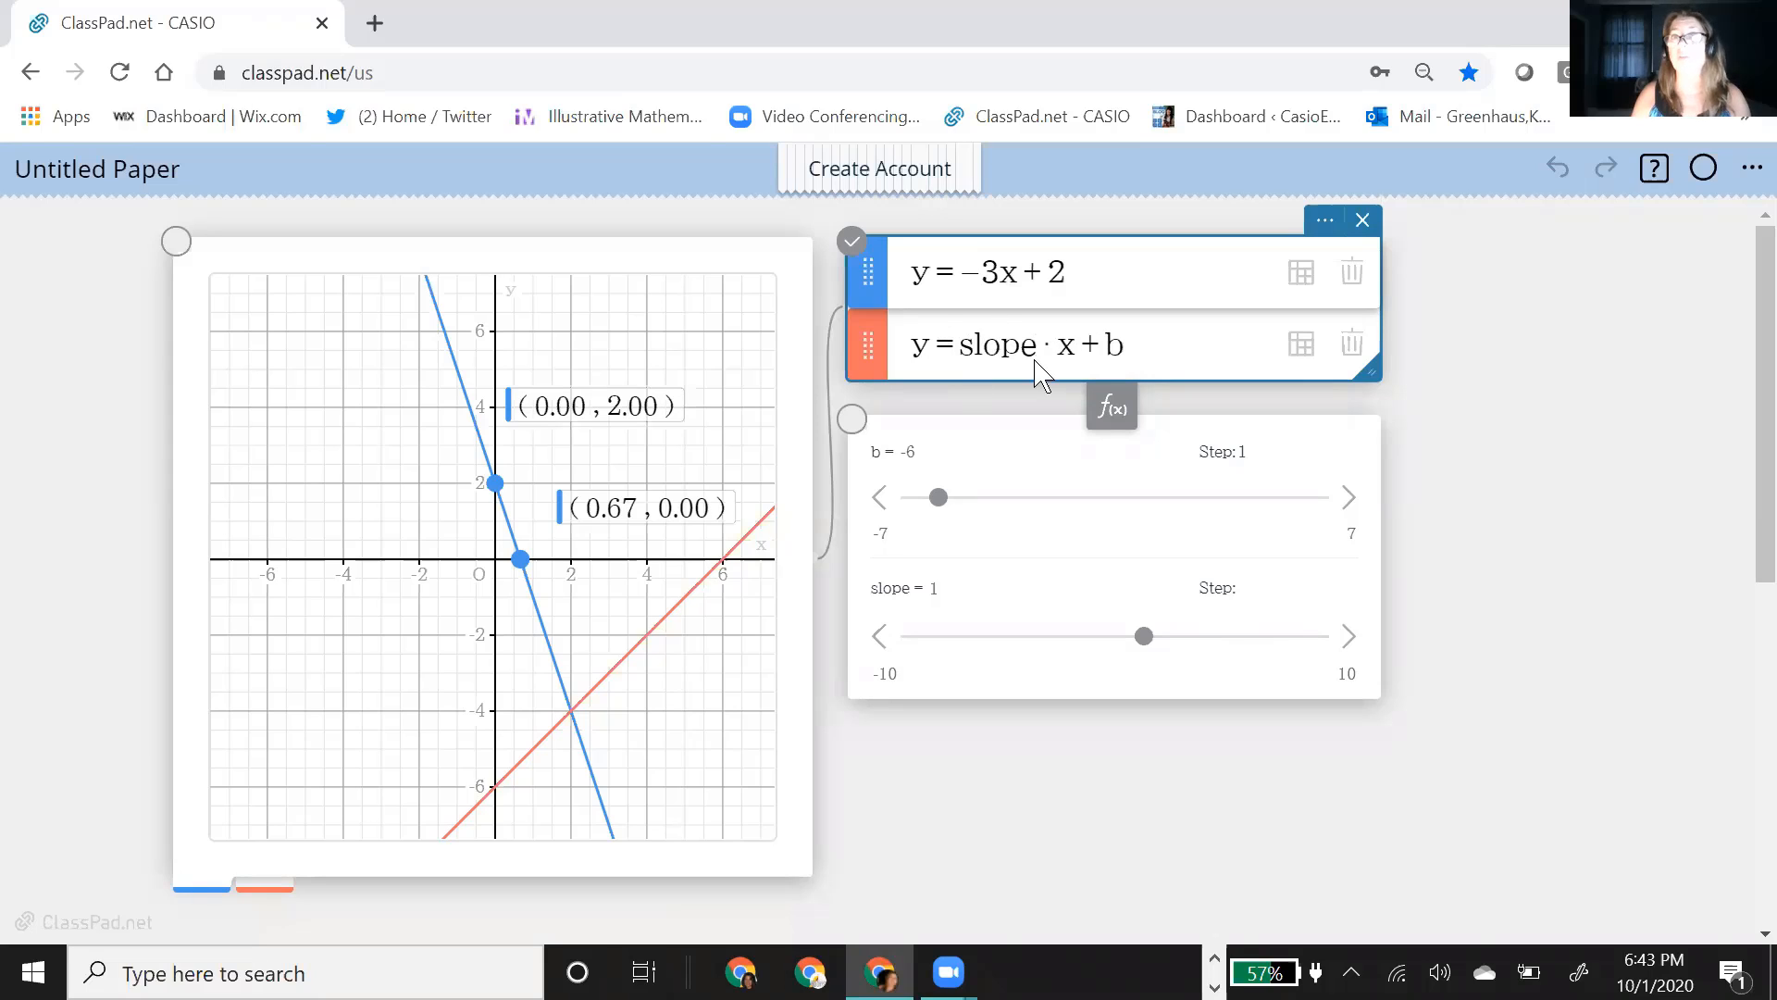
pyautogui.click(1144, 638)
pyautogui.moveTo(1143, 637)
pyautogui.mouseDown()
pyautogui.moveTo(1078, 638)
pyautogui.moveTo(1155, 639)
pyautogui.mouseUp()
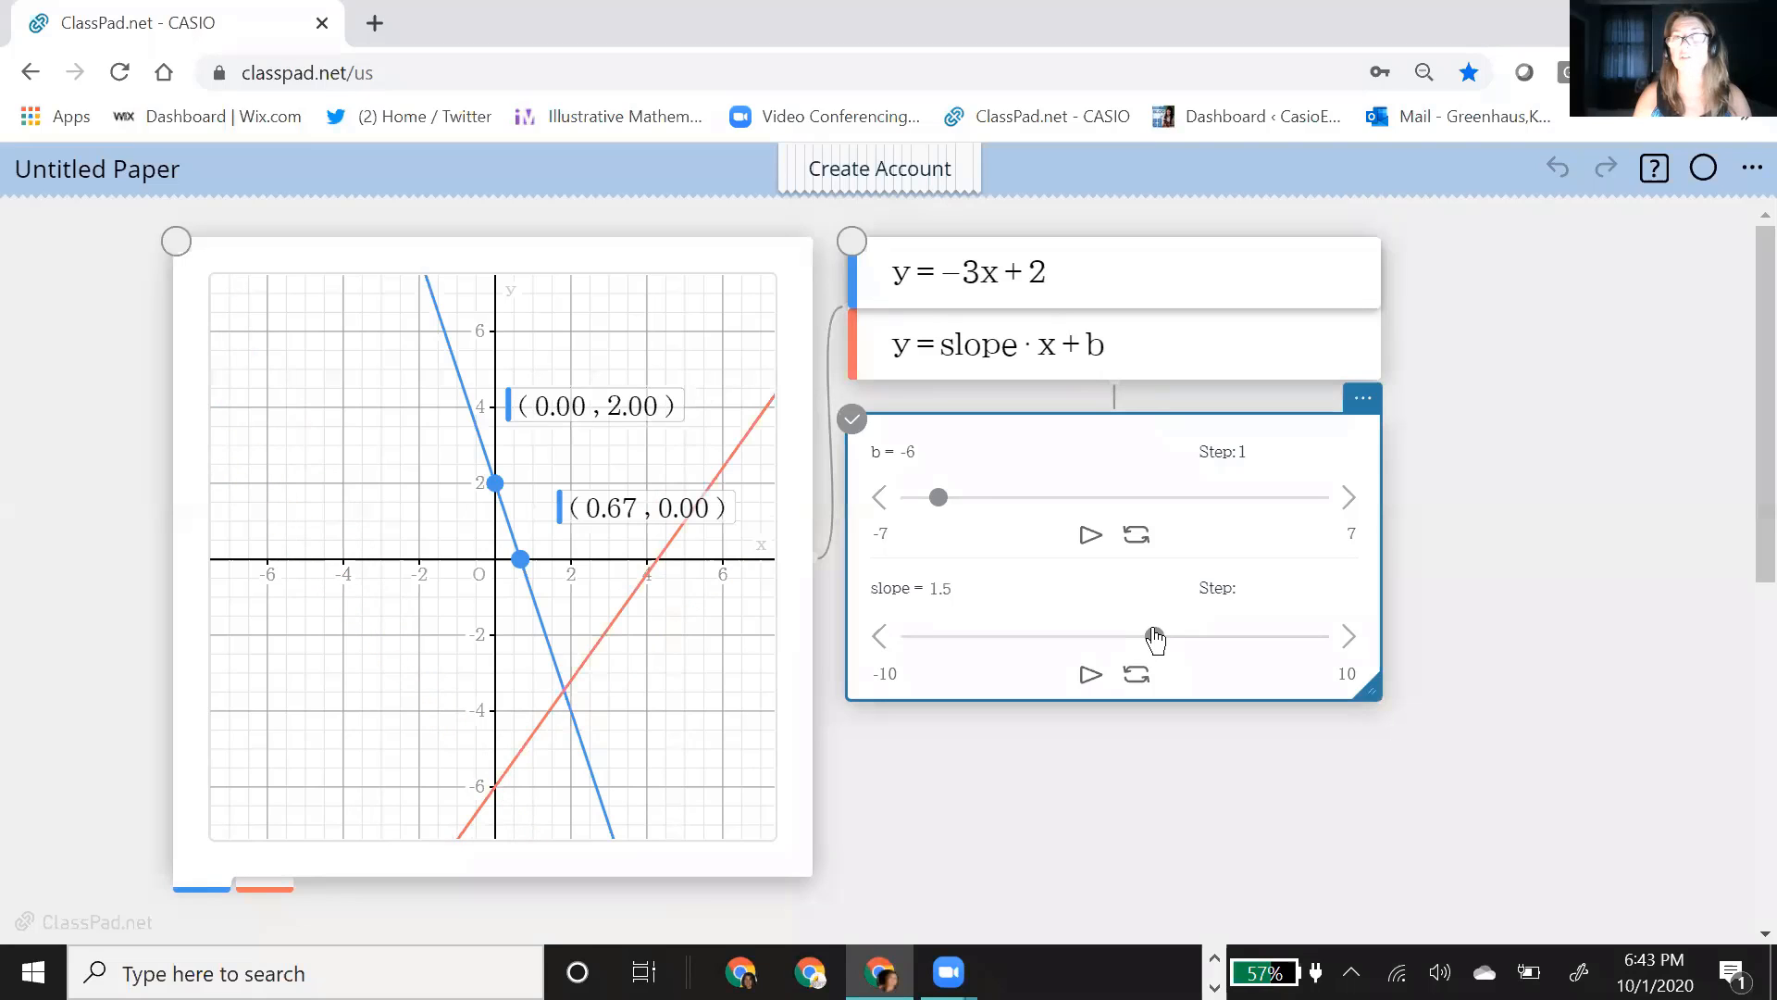
# Step: Try to replace b with intercept in the second function and replot it
pyautogui.click(1114, 344)
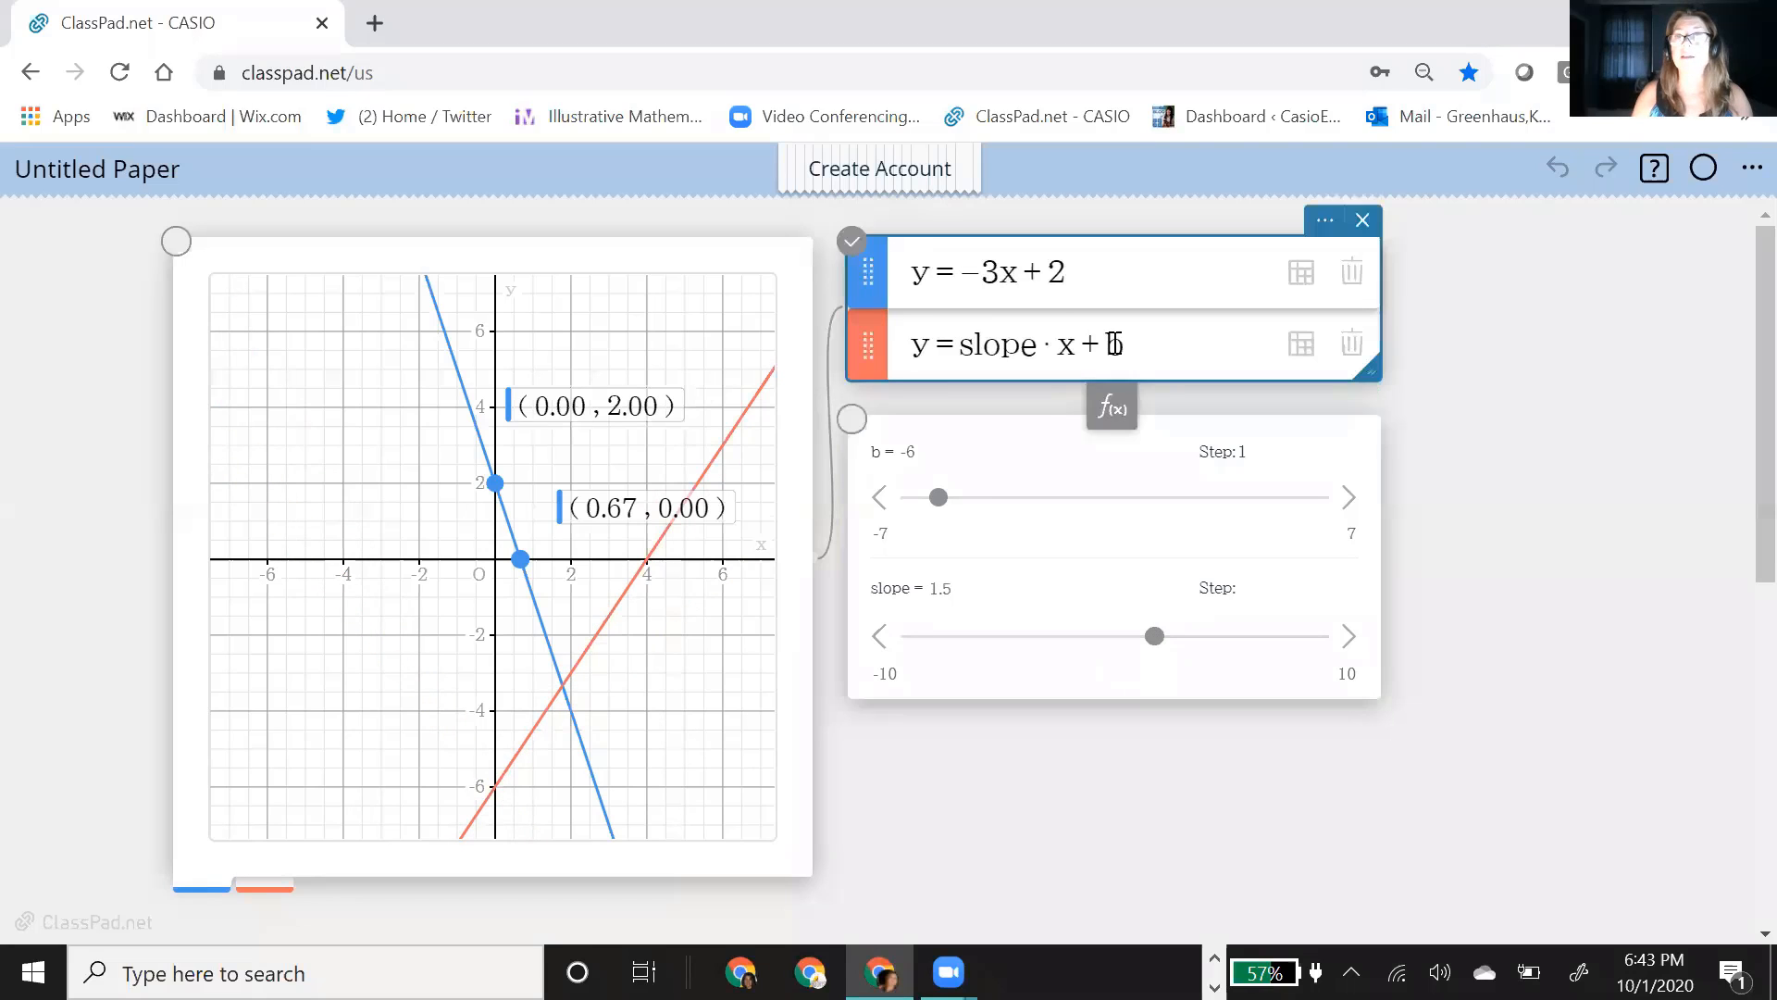
pyautogui.doubleClick(1119, 343)
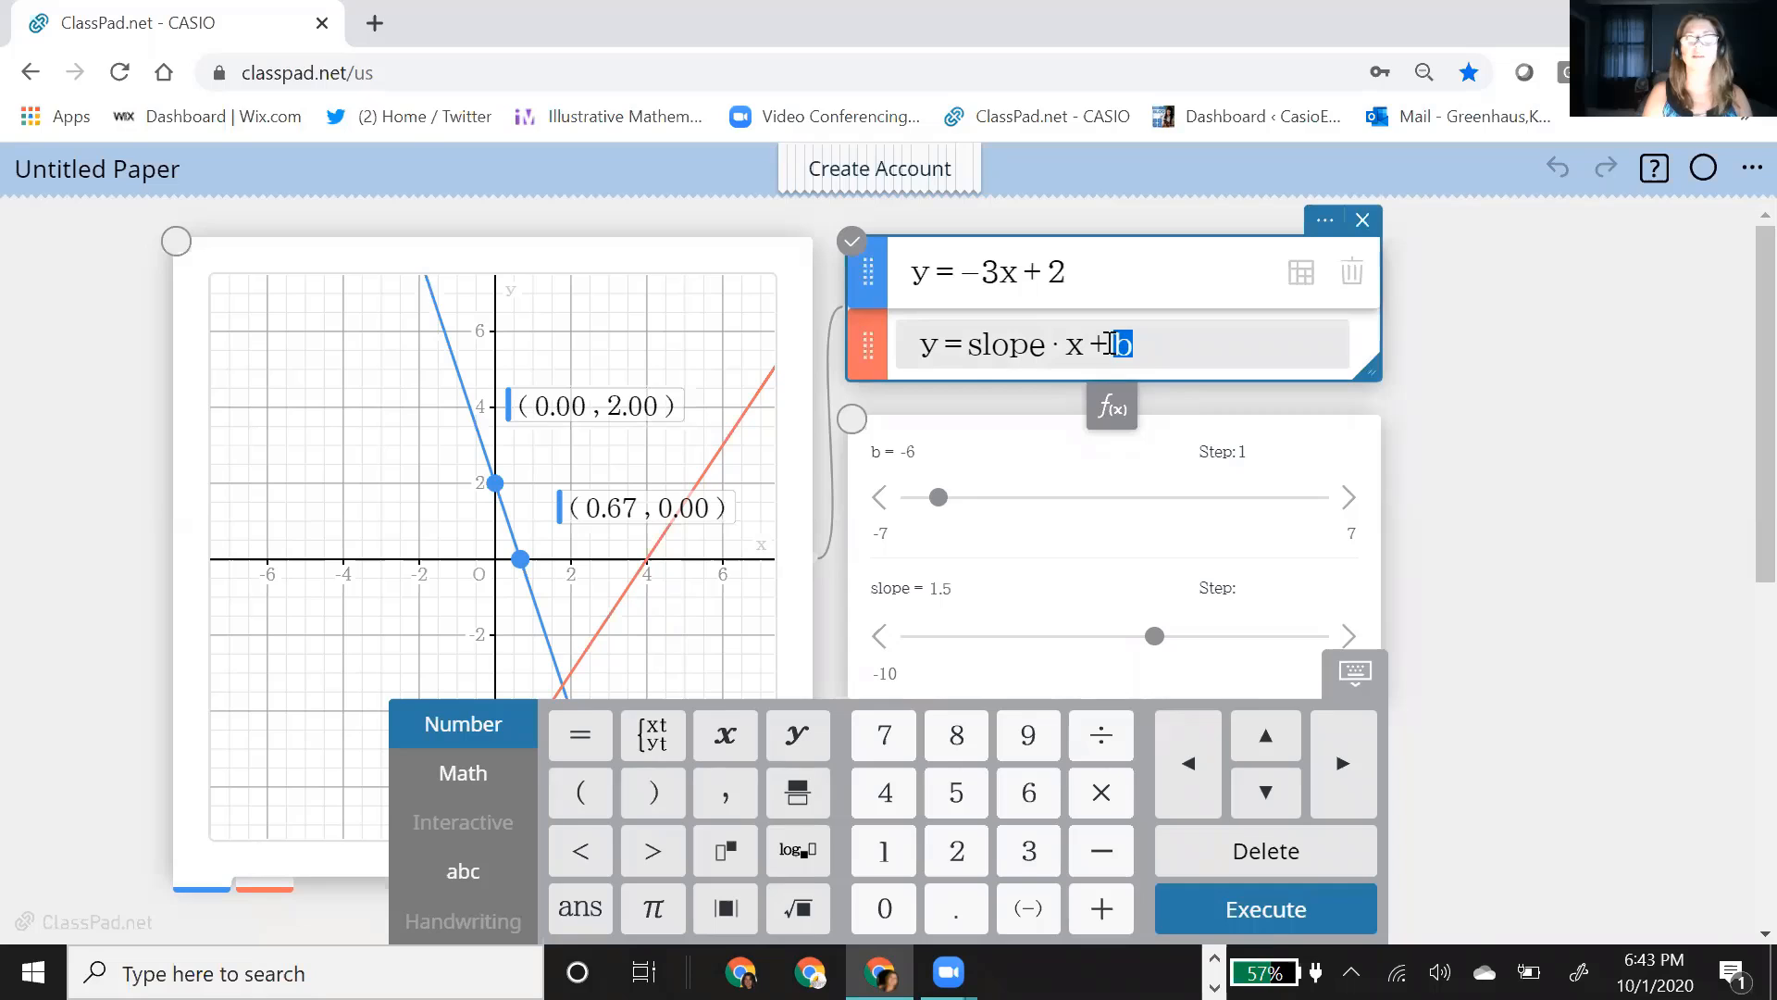
pyautogui.write('interc')
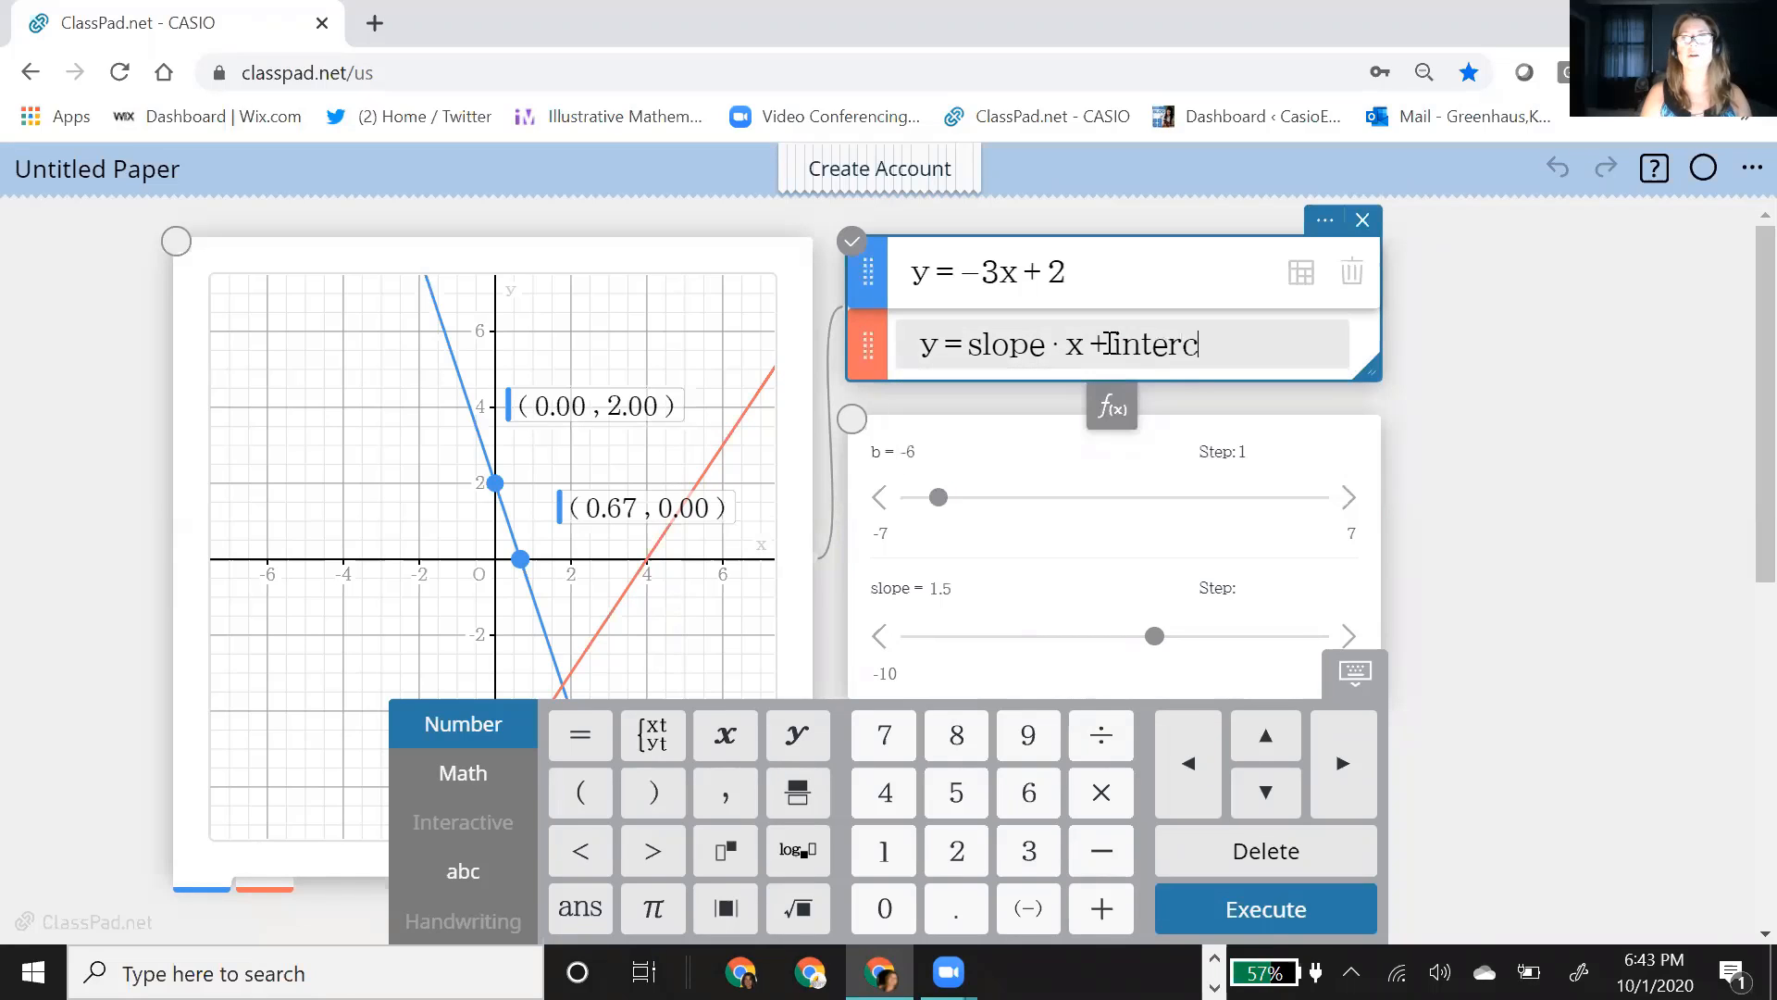
pyautogui.write('ept')
pyautogui.press('Return')
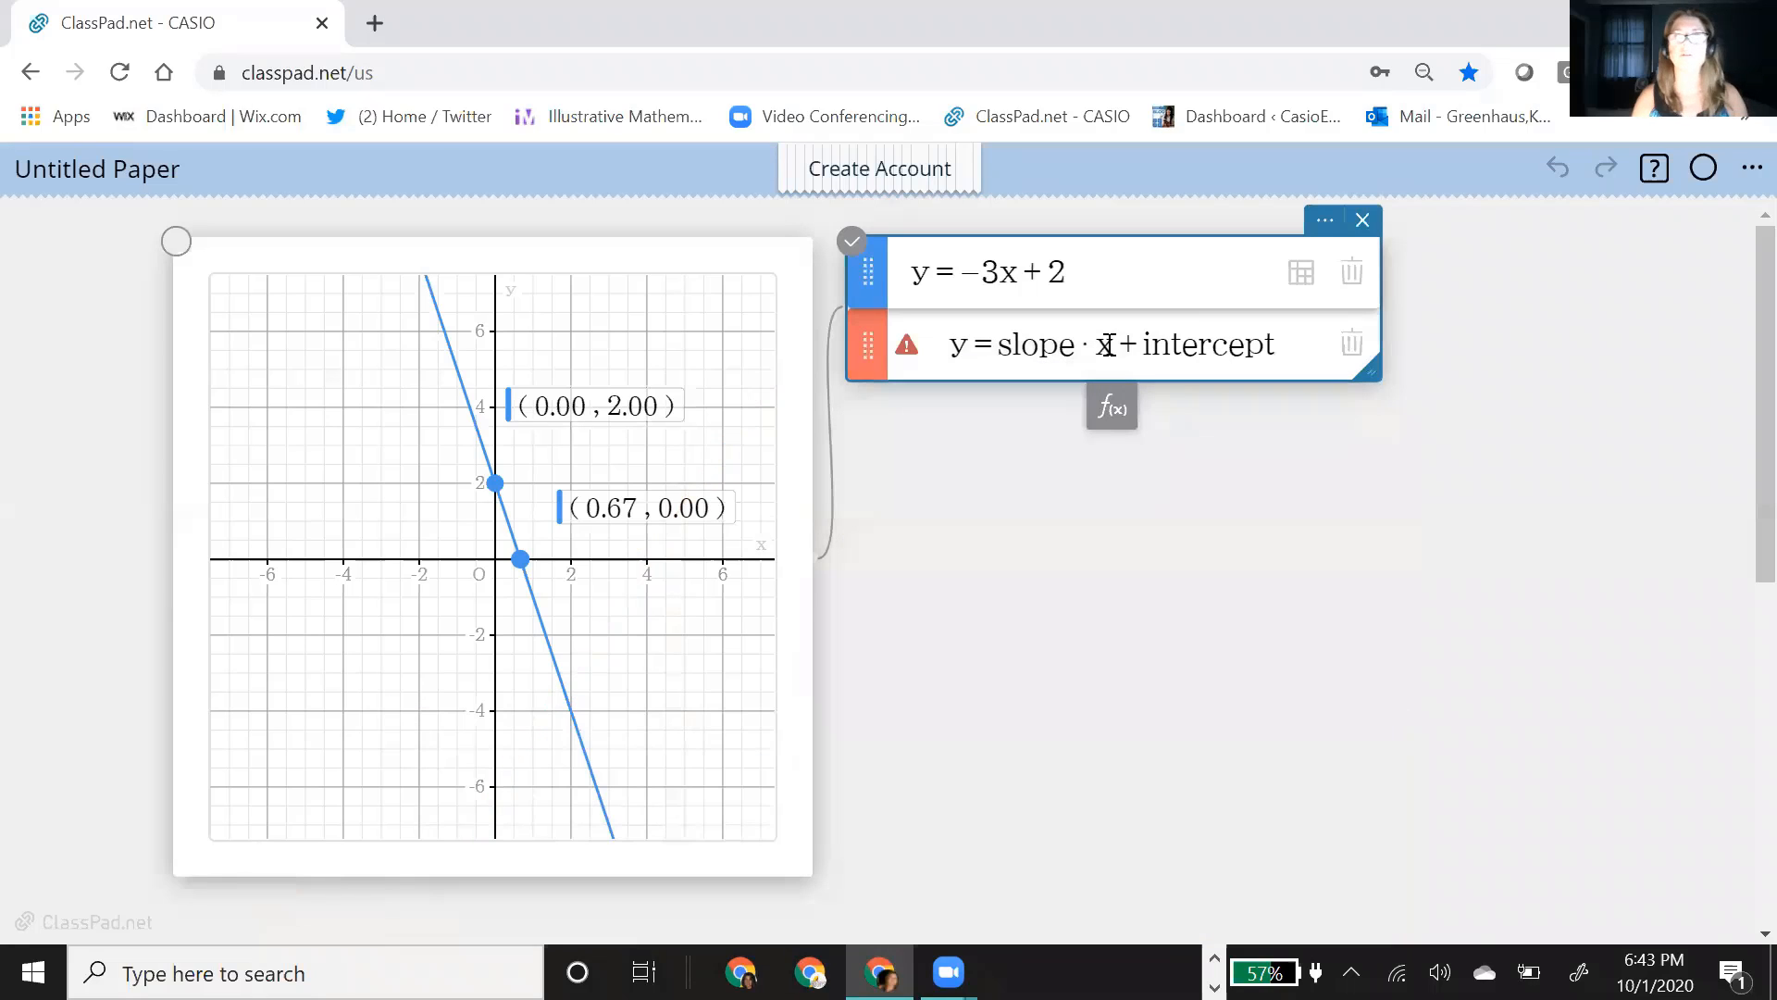
# Step: Check the error on the second function, shorten its parameter name to intercpt and replot y = slope·x + intercpt
pyautogui.moveTo(917, 368)
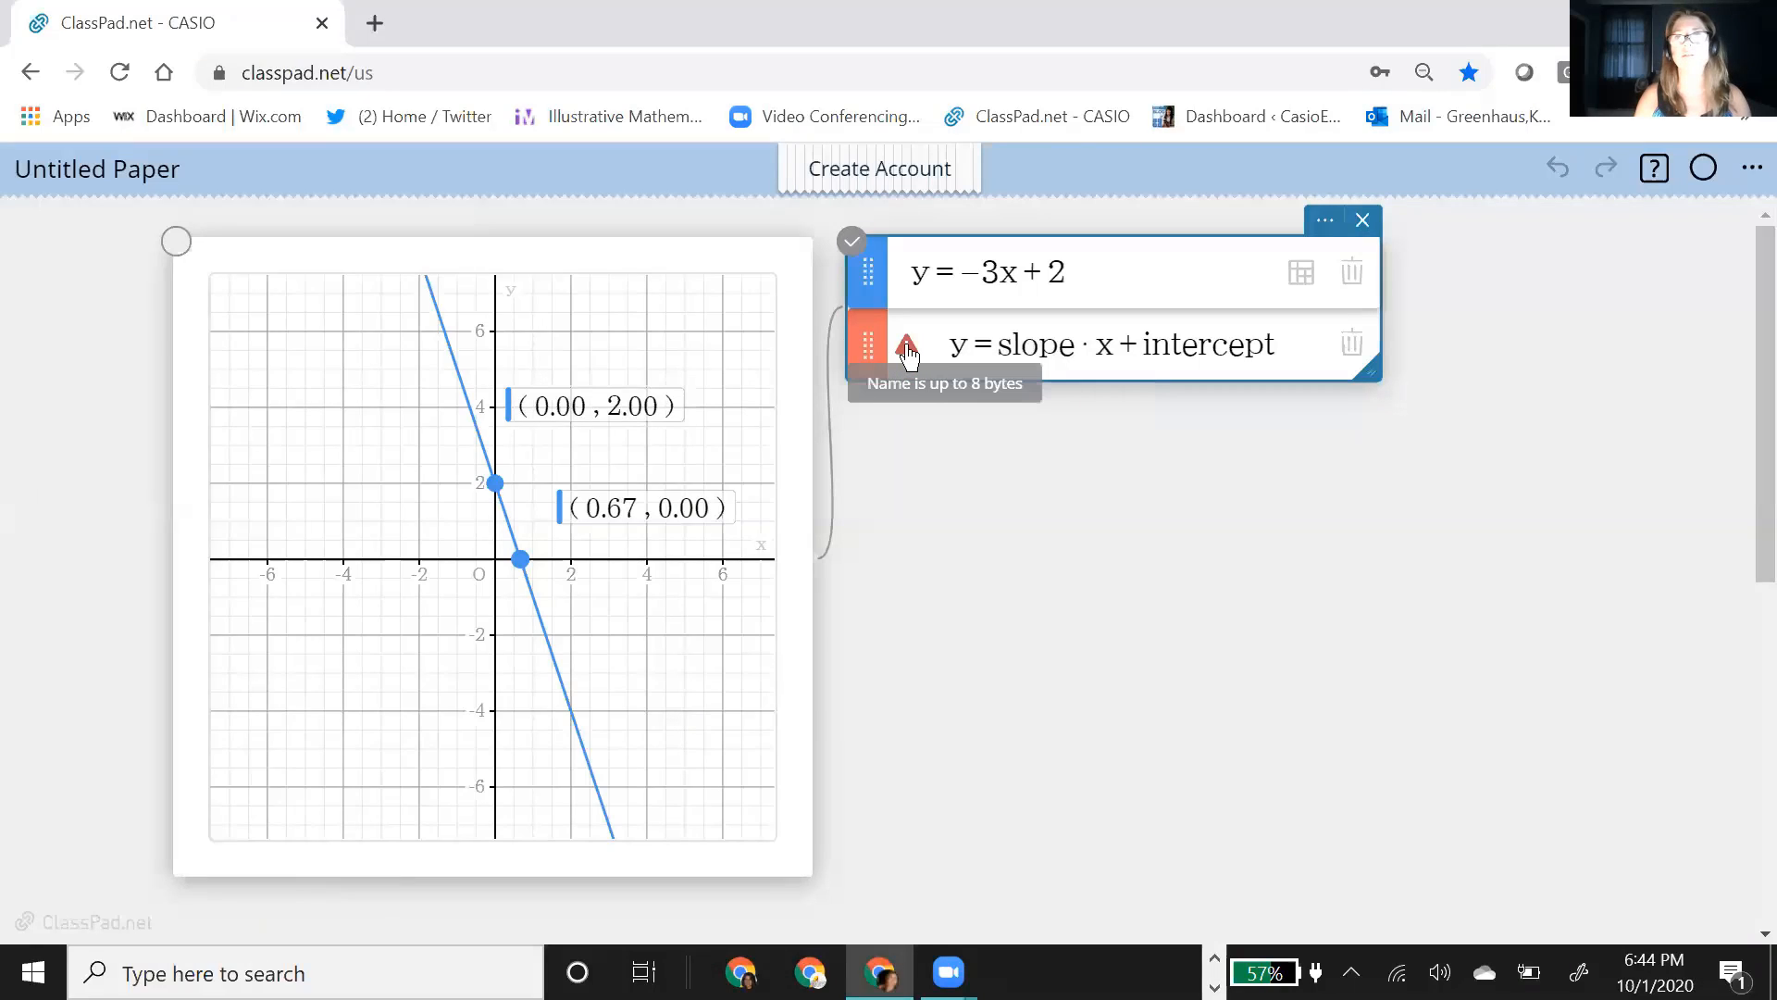
pyautogui.click(1247, 352)
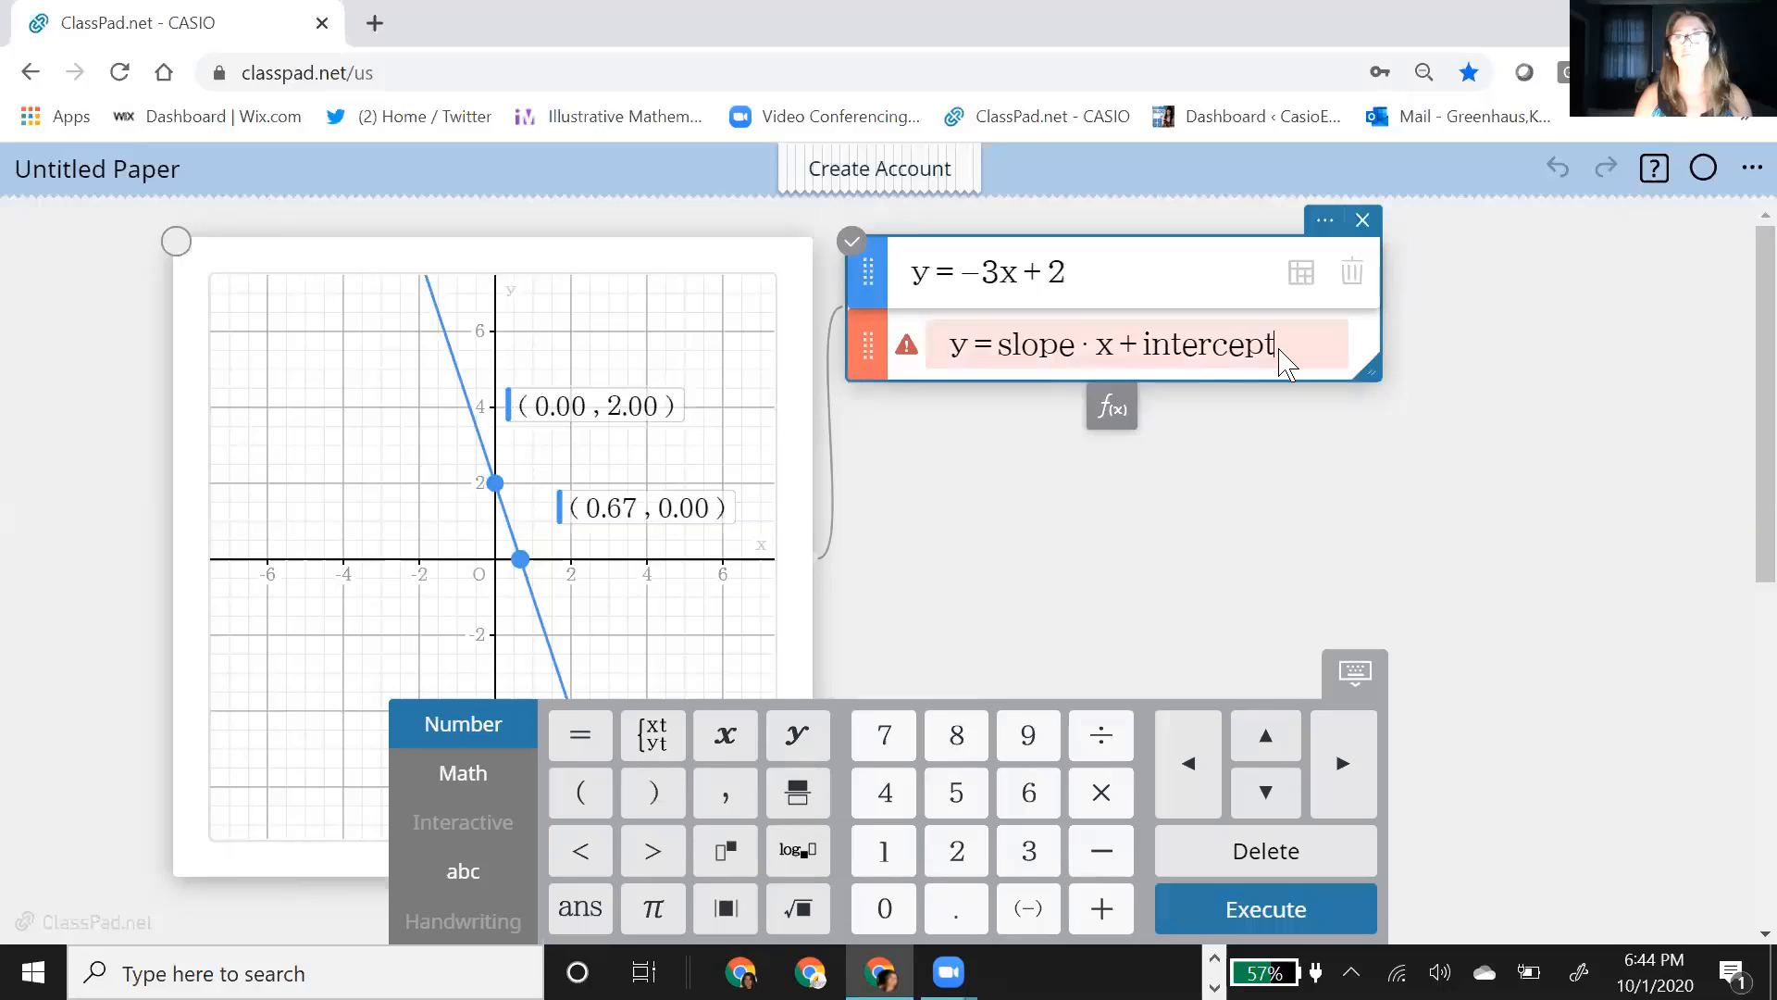
pyautogui.press('BackSpace')
pyautogui.press('BackSpace')
pyautogui.press('BackSpace')
pyautogui.press('BackSpace')
pyautogui.press('BackSpace')
pyautogui.press('BackSpace')
pyautogui.press('BackSpace')
pyautogui.press('BackSpace')
pyautogui.press('BackSpace')
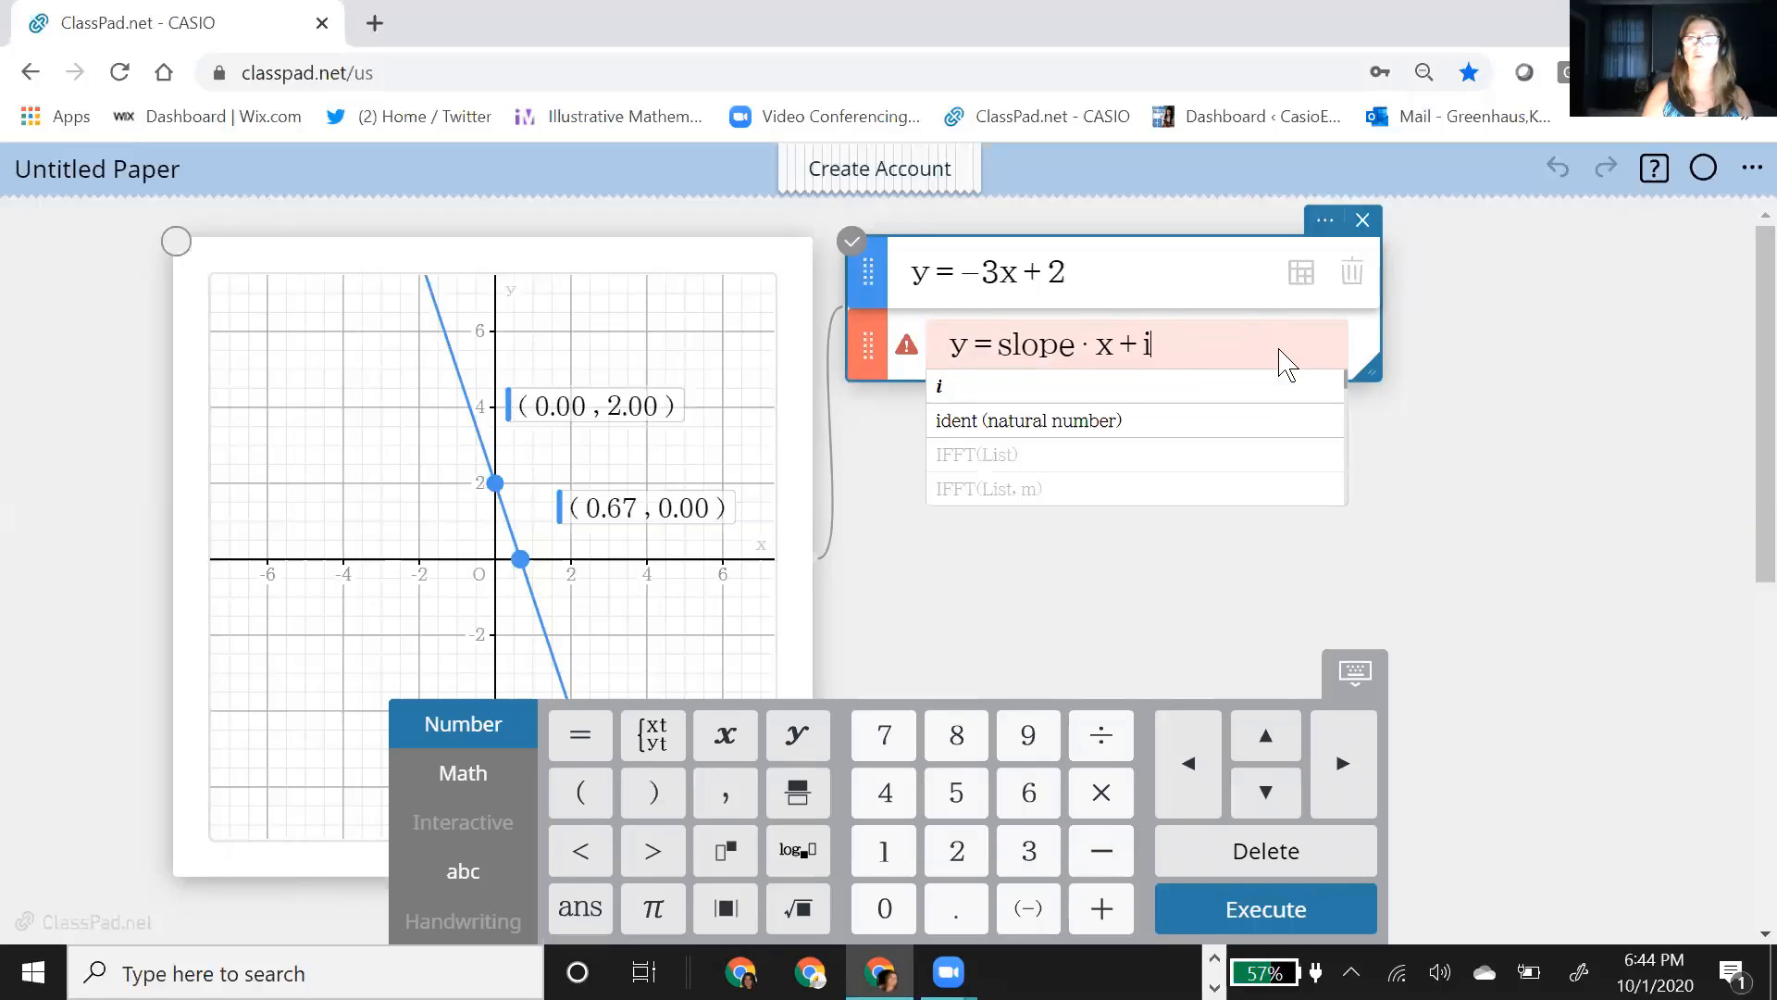
pyautogui.write('intercpt')
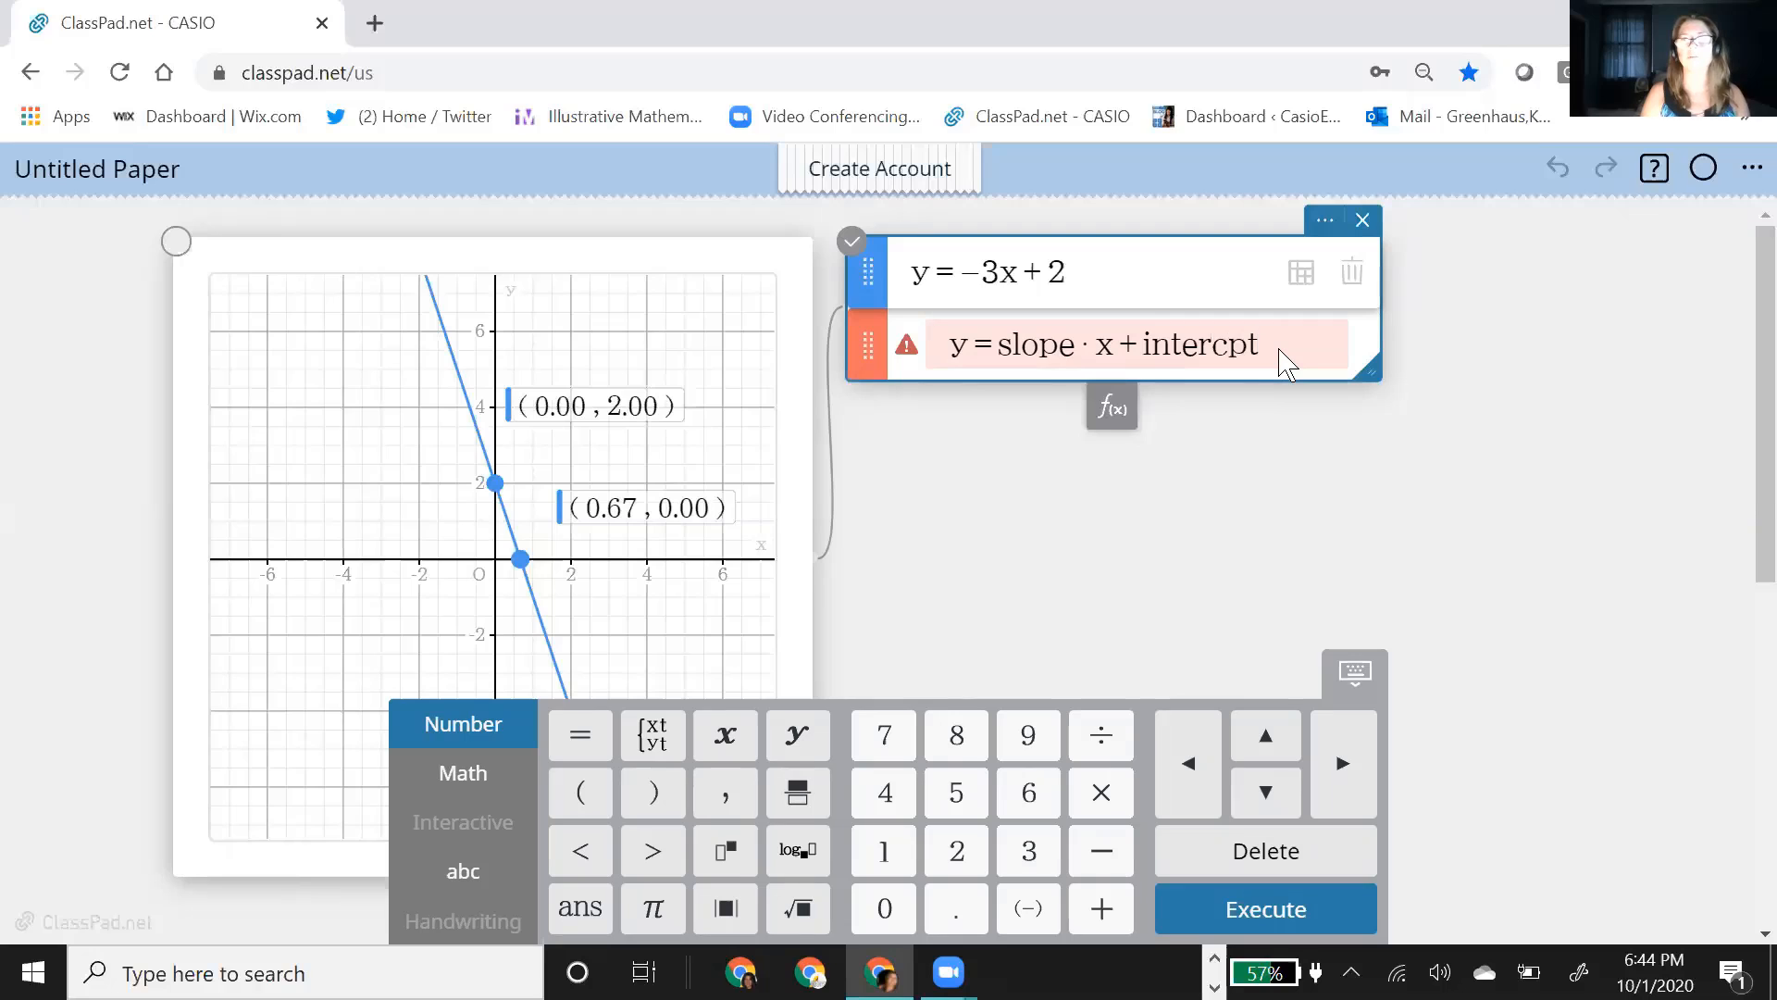
pyautogui.press('Return')
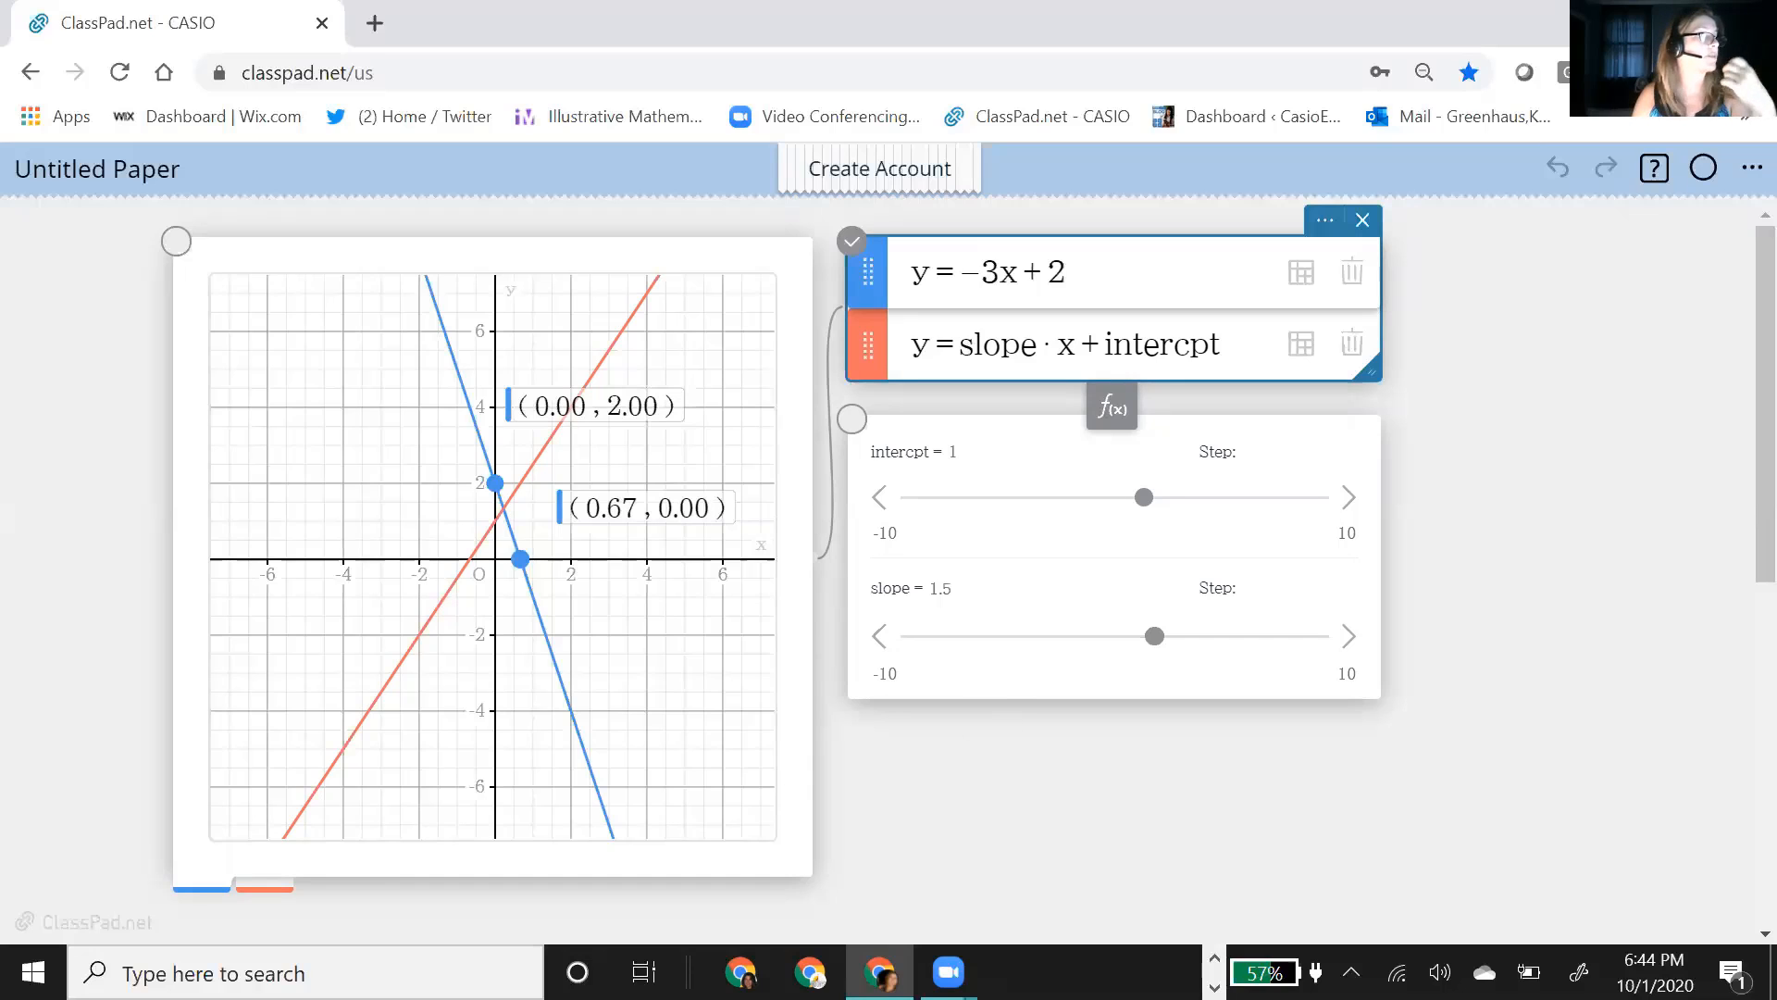
# Step: Add an empty third function line below y = slope·x + intercpt
pyautogui.click(1110, 424)
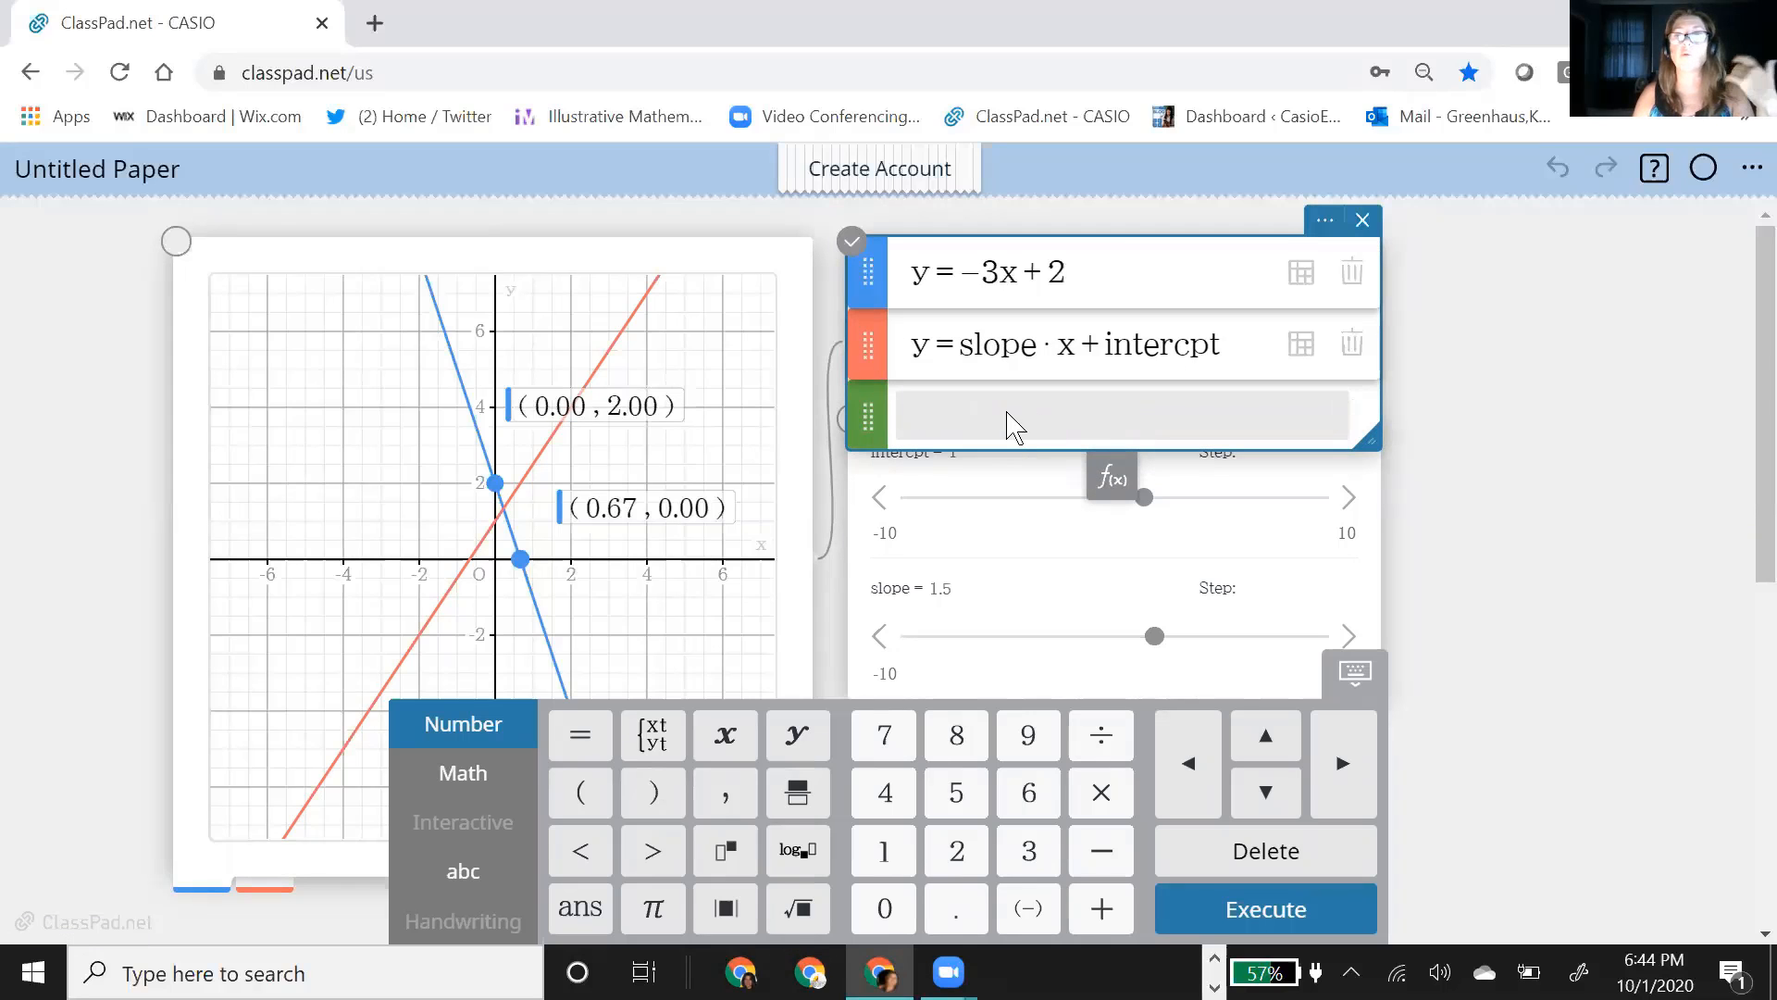
pyautogui.click(1336, 572)
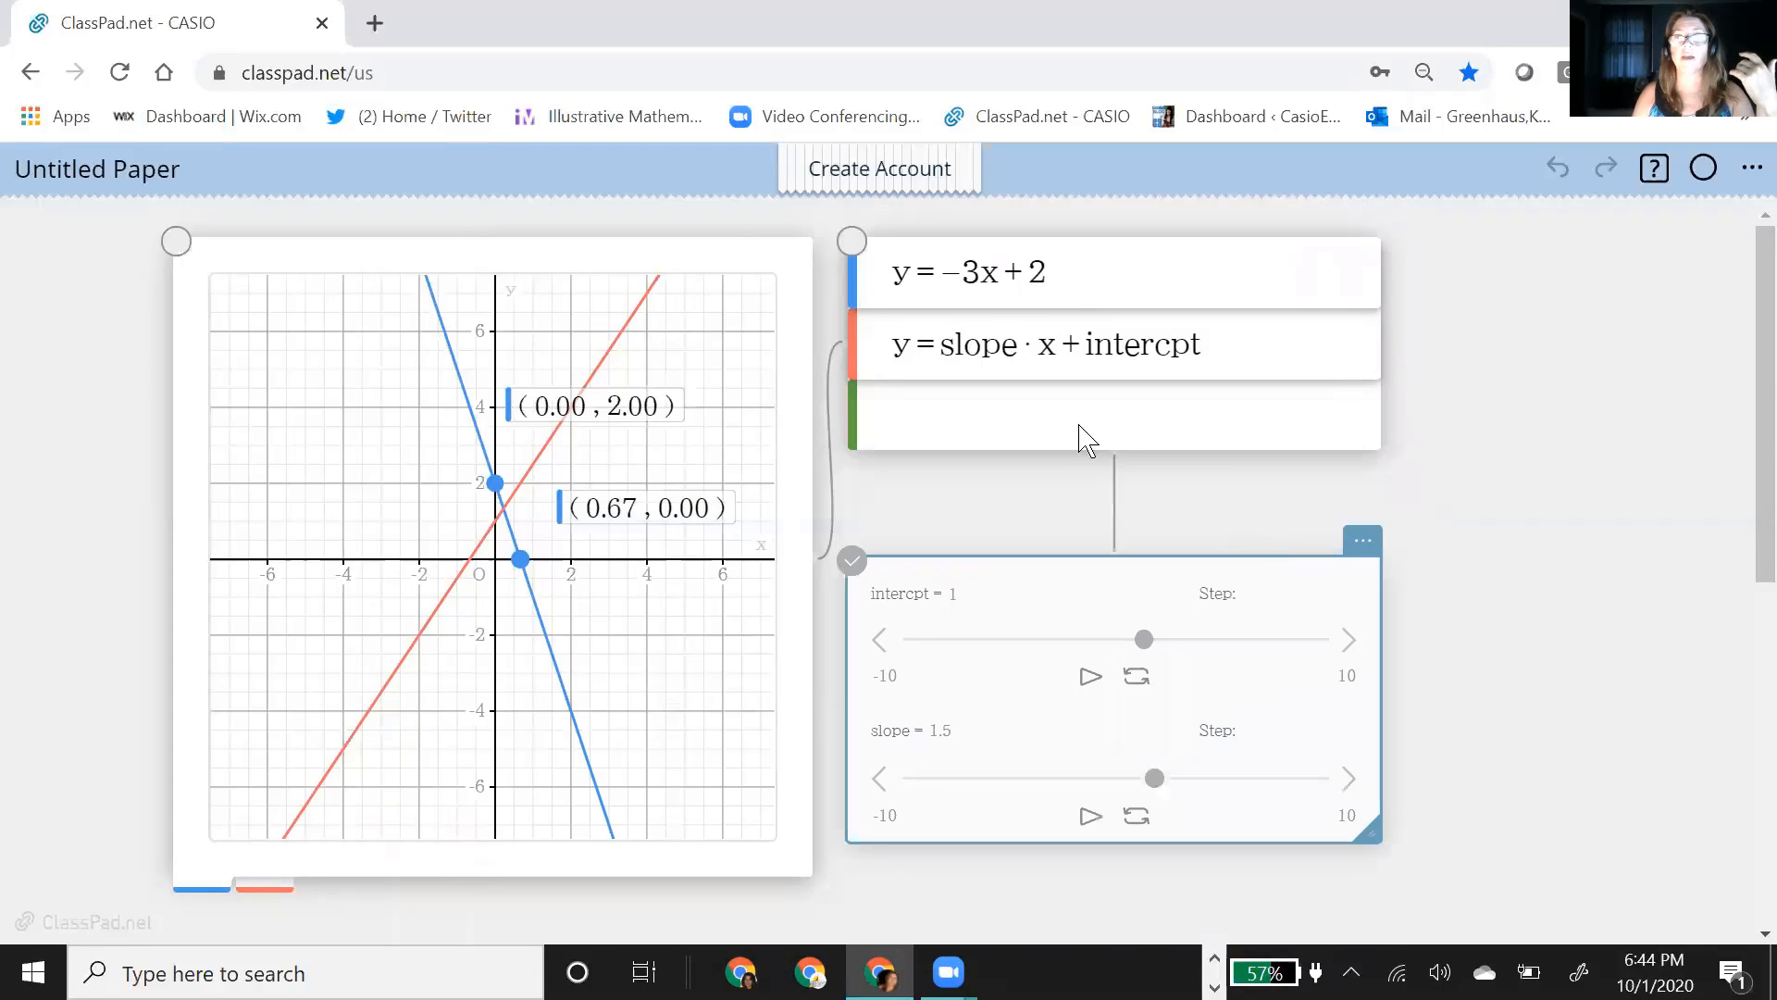
# Step: Enter y − y2 = slope(x − x2) in the empty third function line and plot it
pyautogui.click(949, 419)
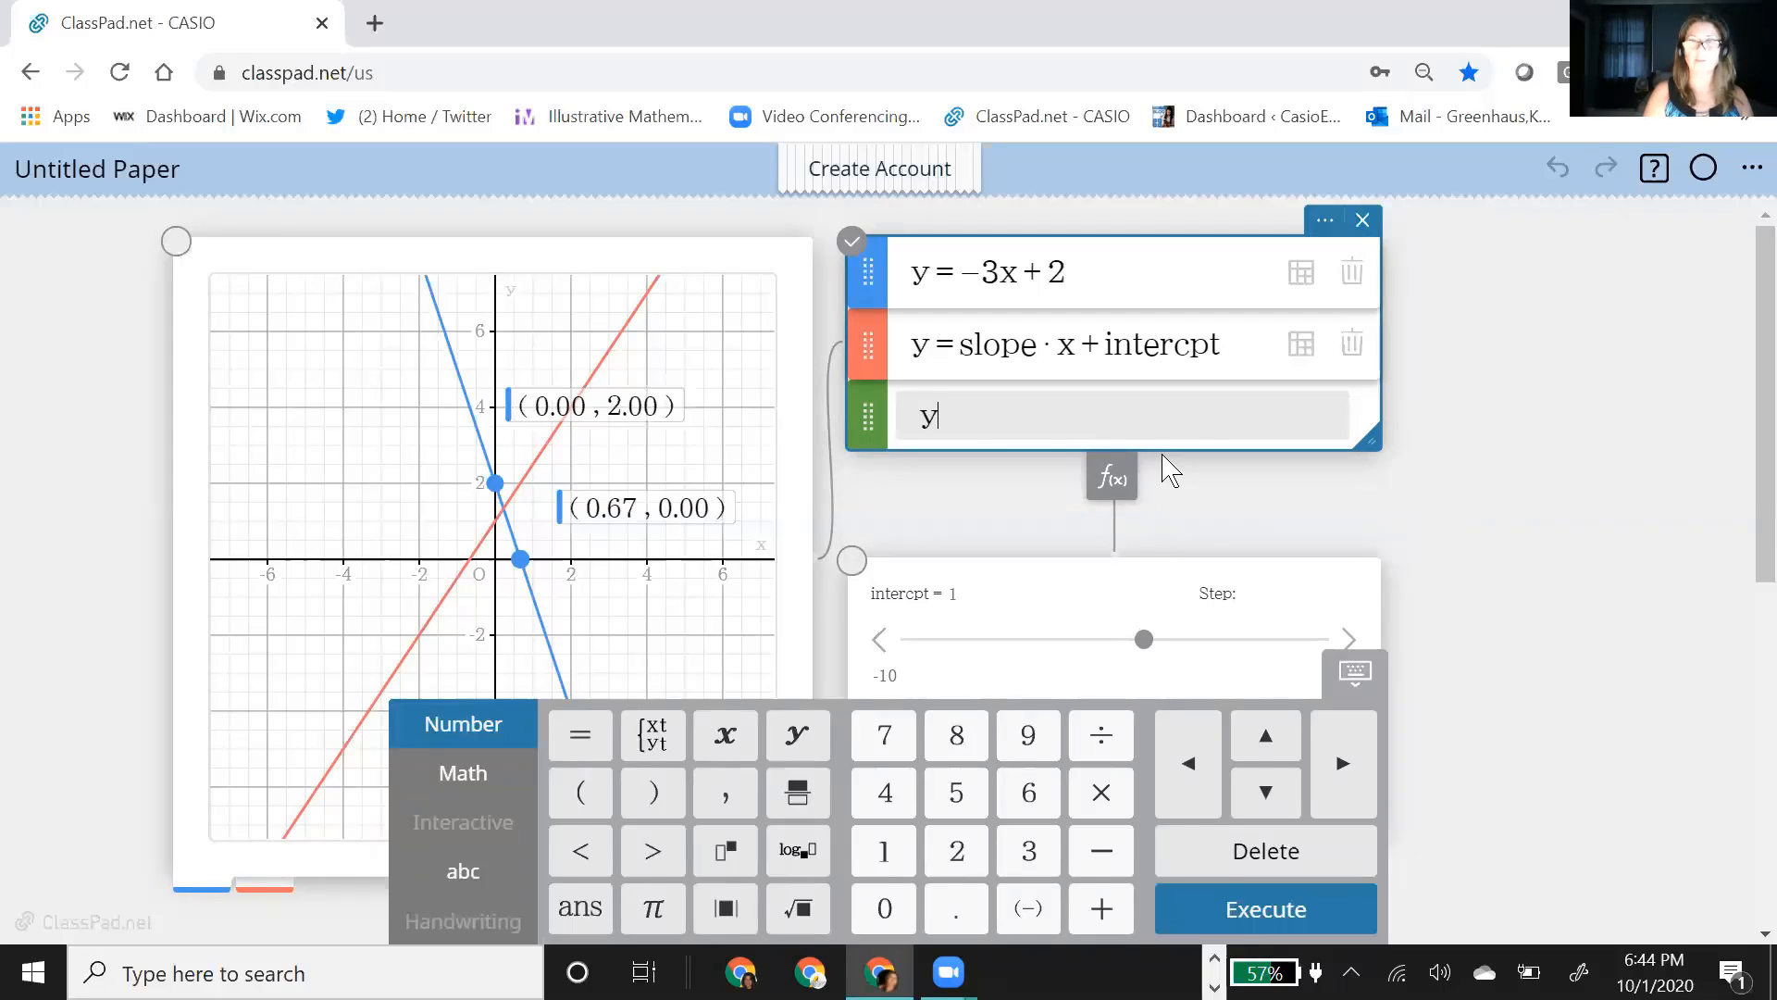
pyautogui.write('-')
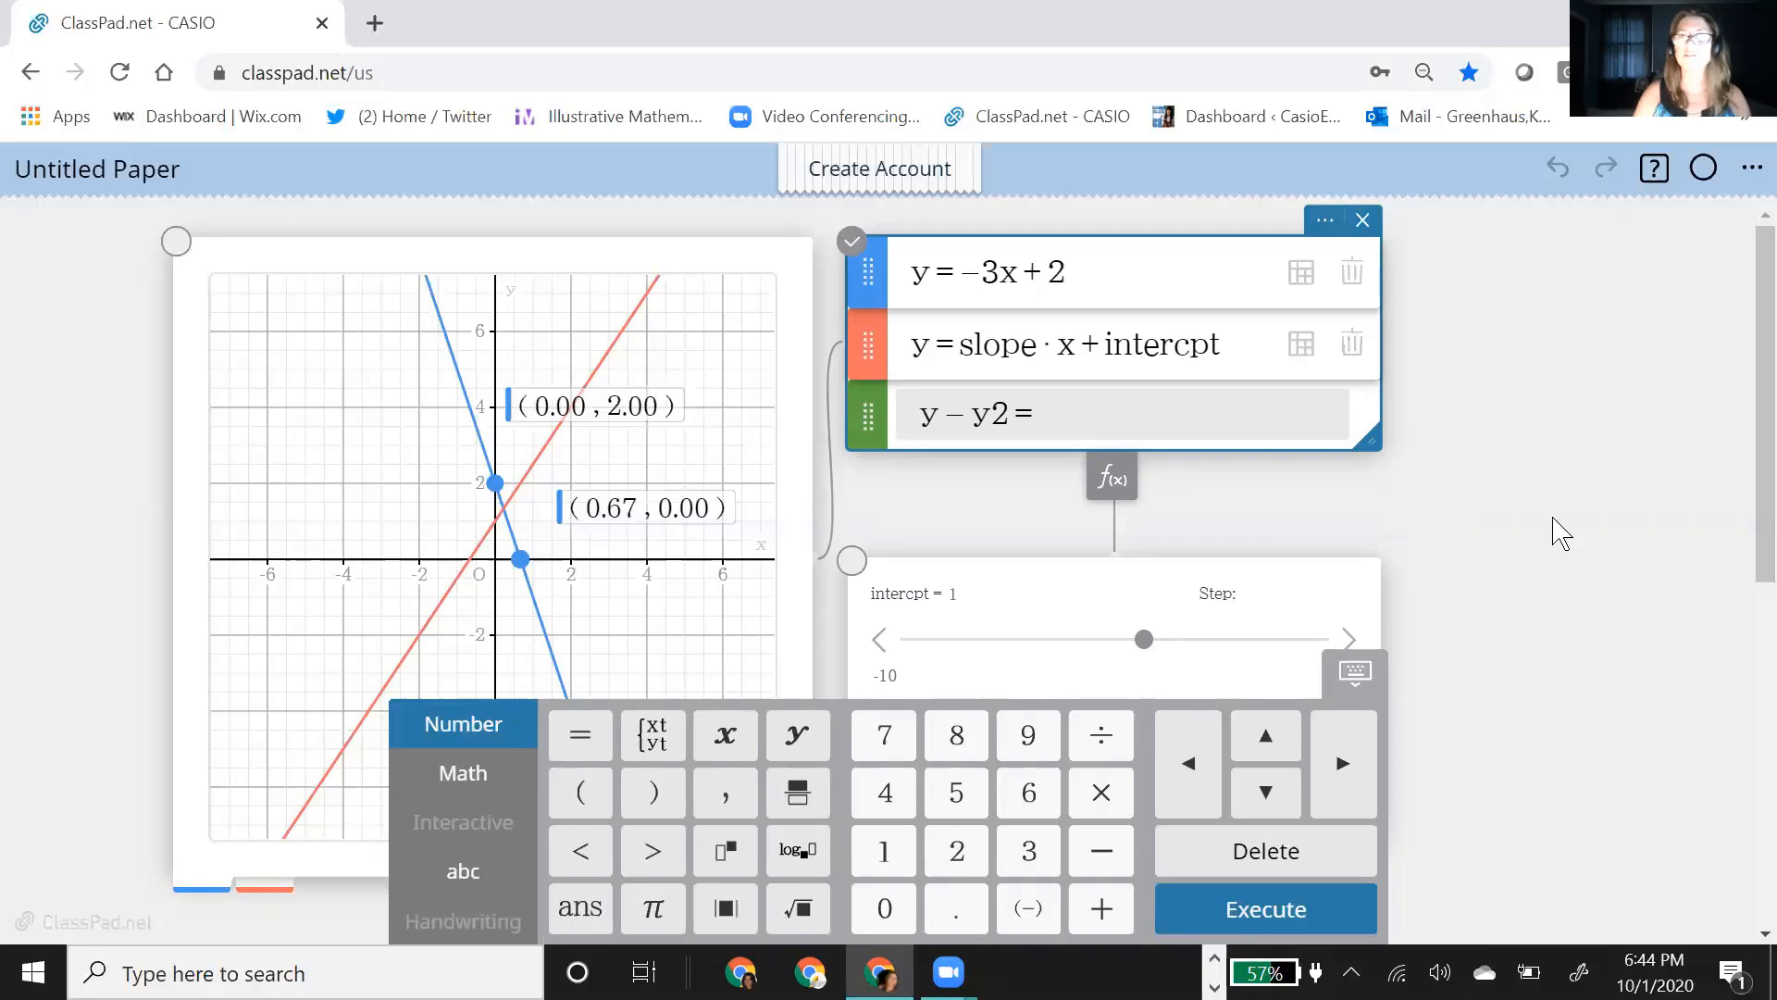
pyautogui.scroll(-6, 1264, 608)
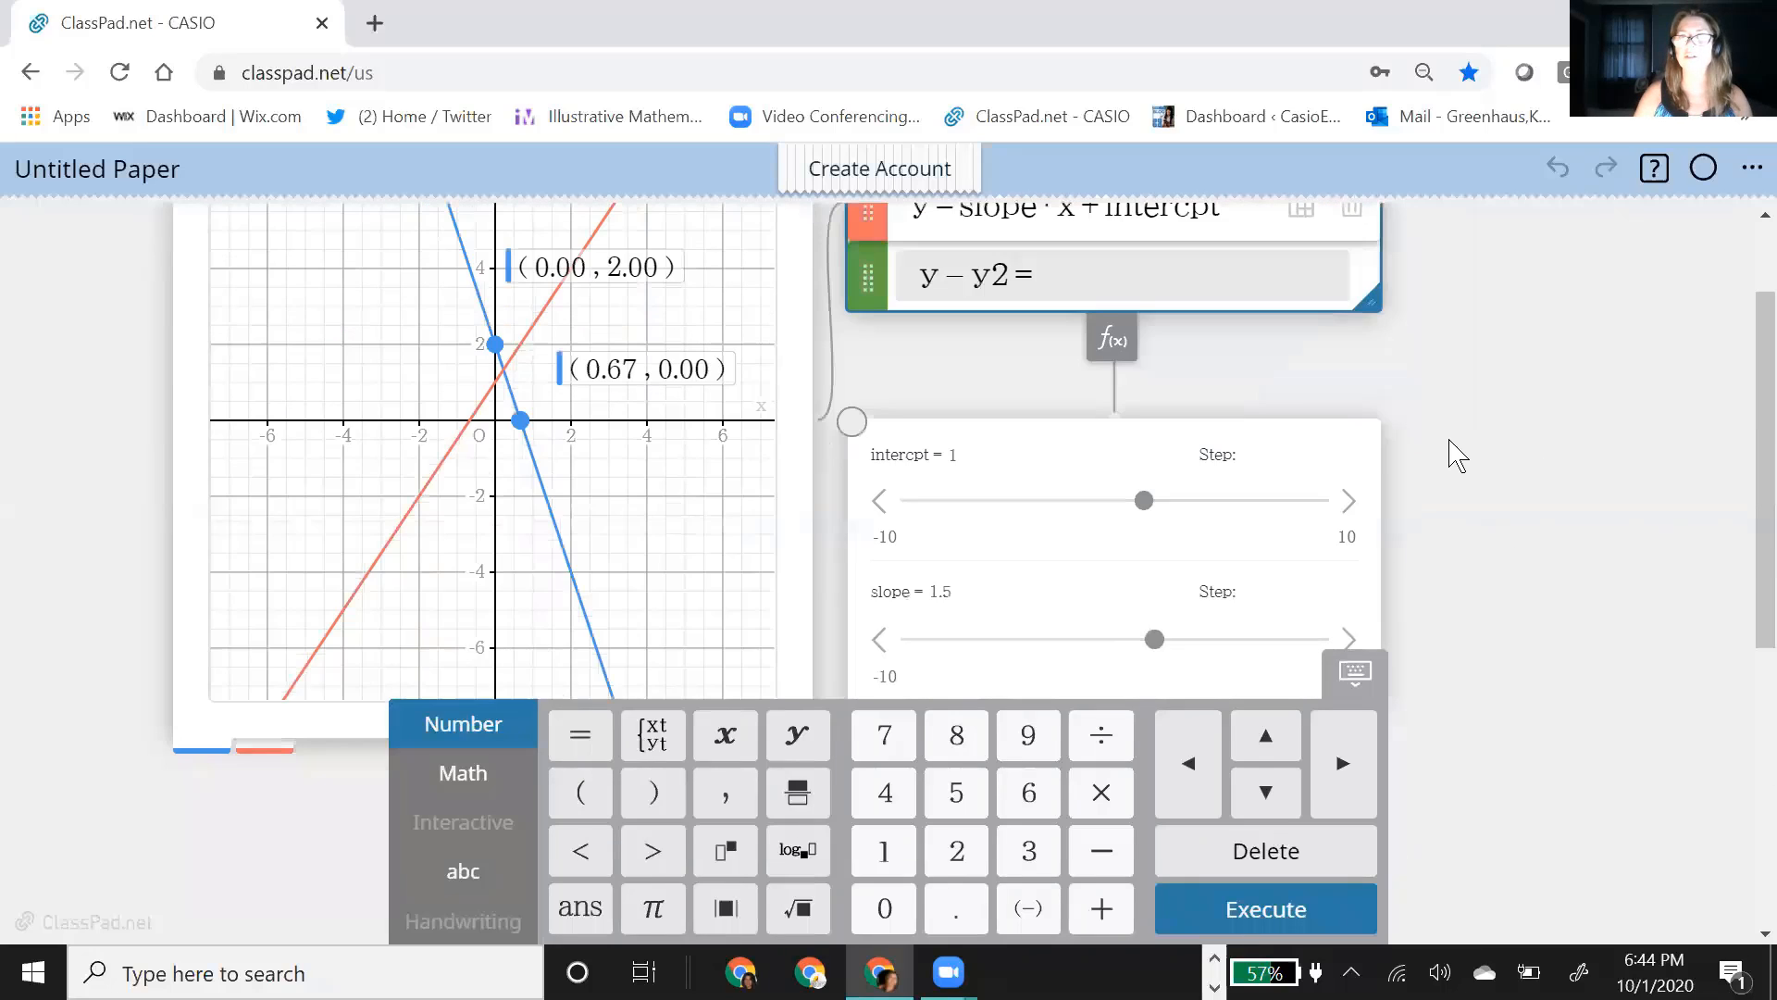
pyautogui.scroll(5, 1296, 426)
pyautogui.write('slope')
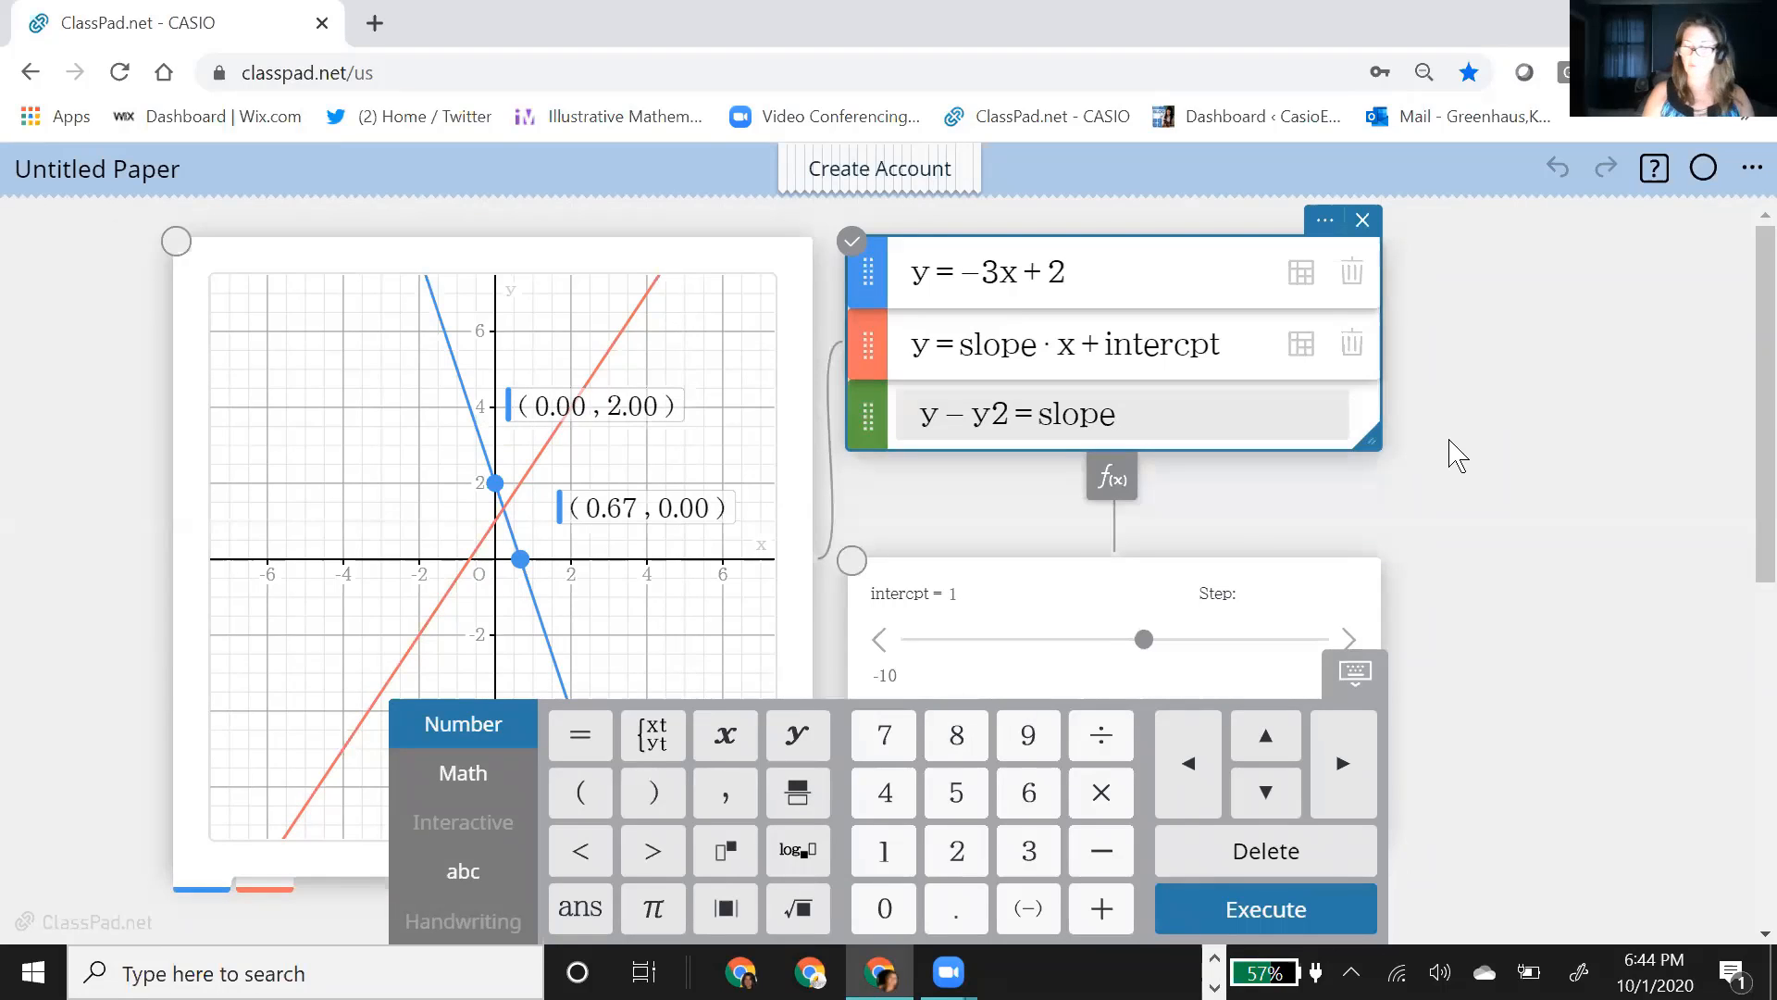
pyautogui.write('(')
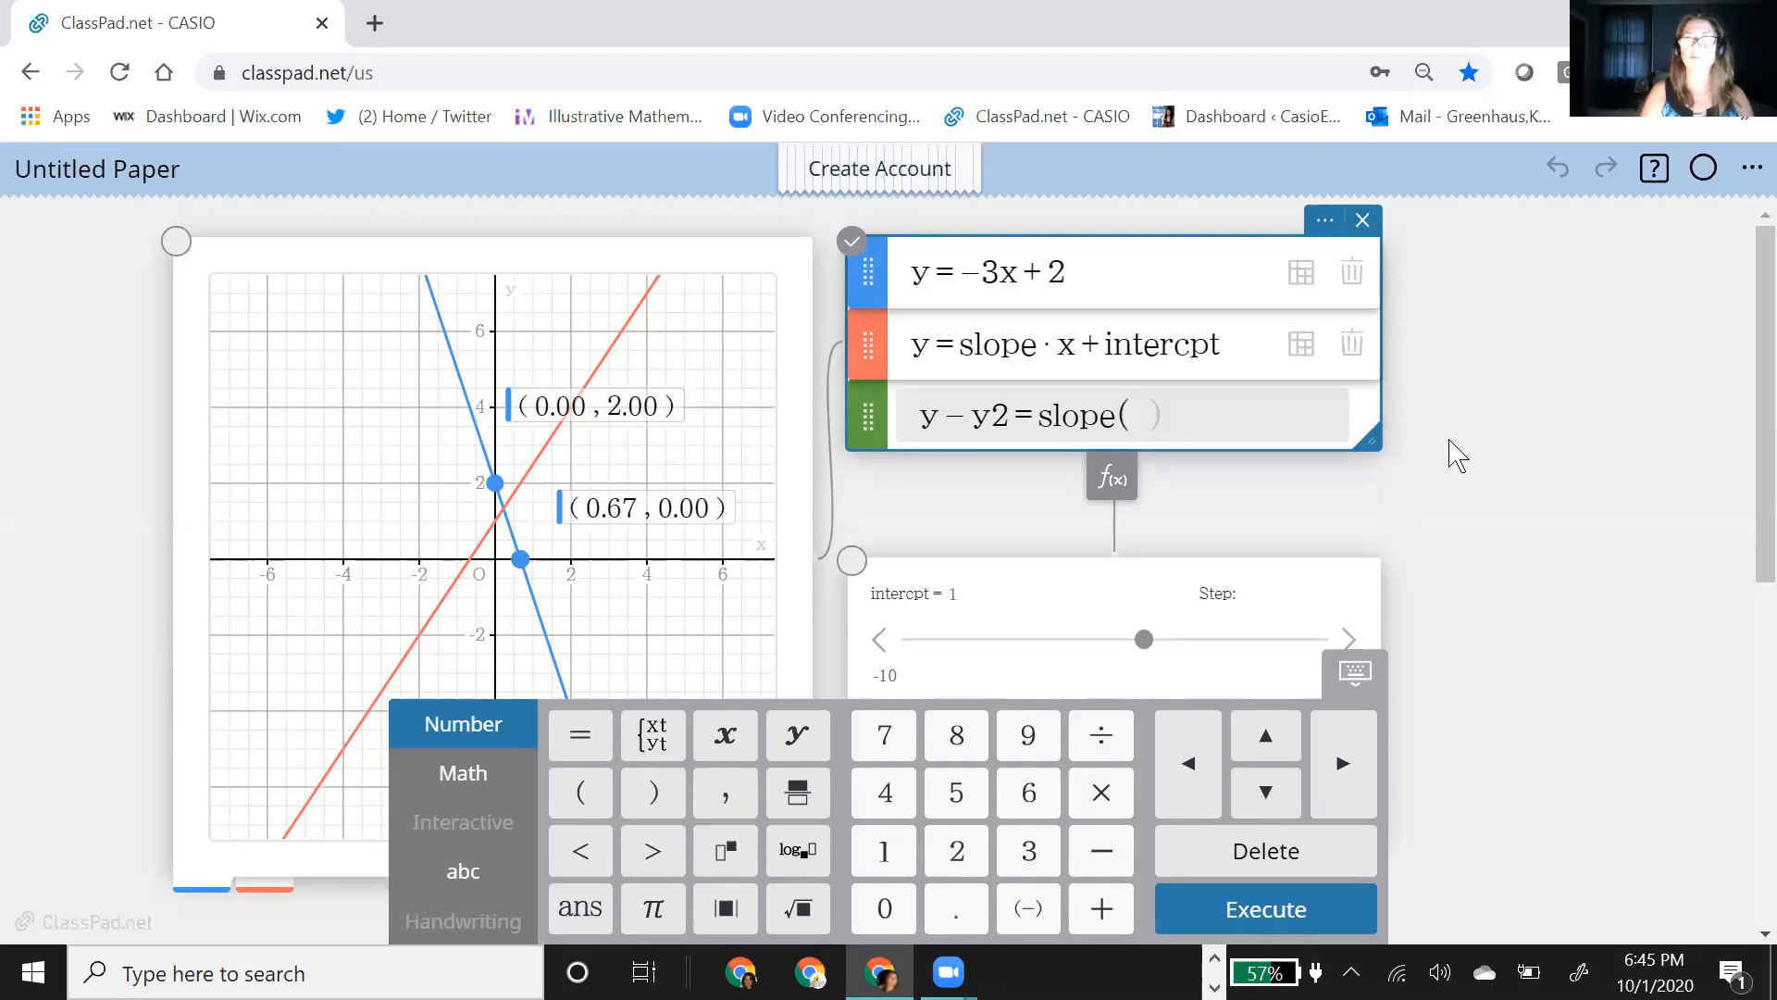
pyautogui.write('x')
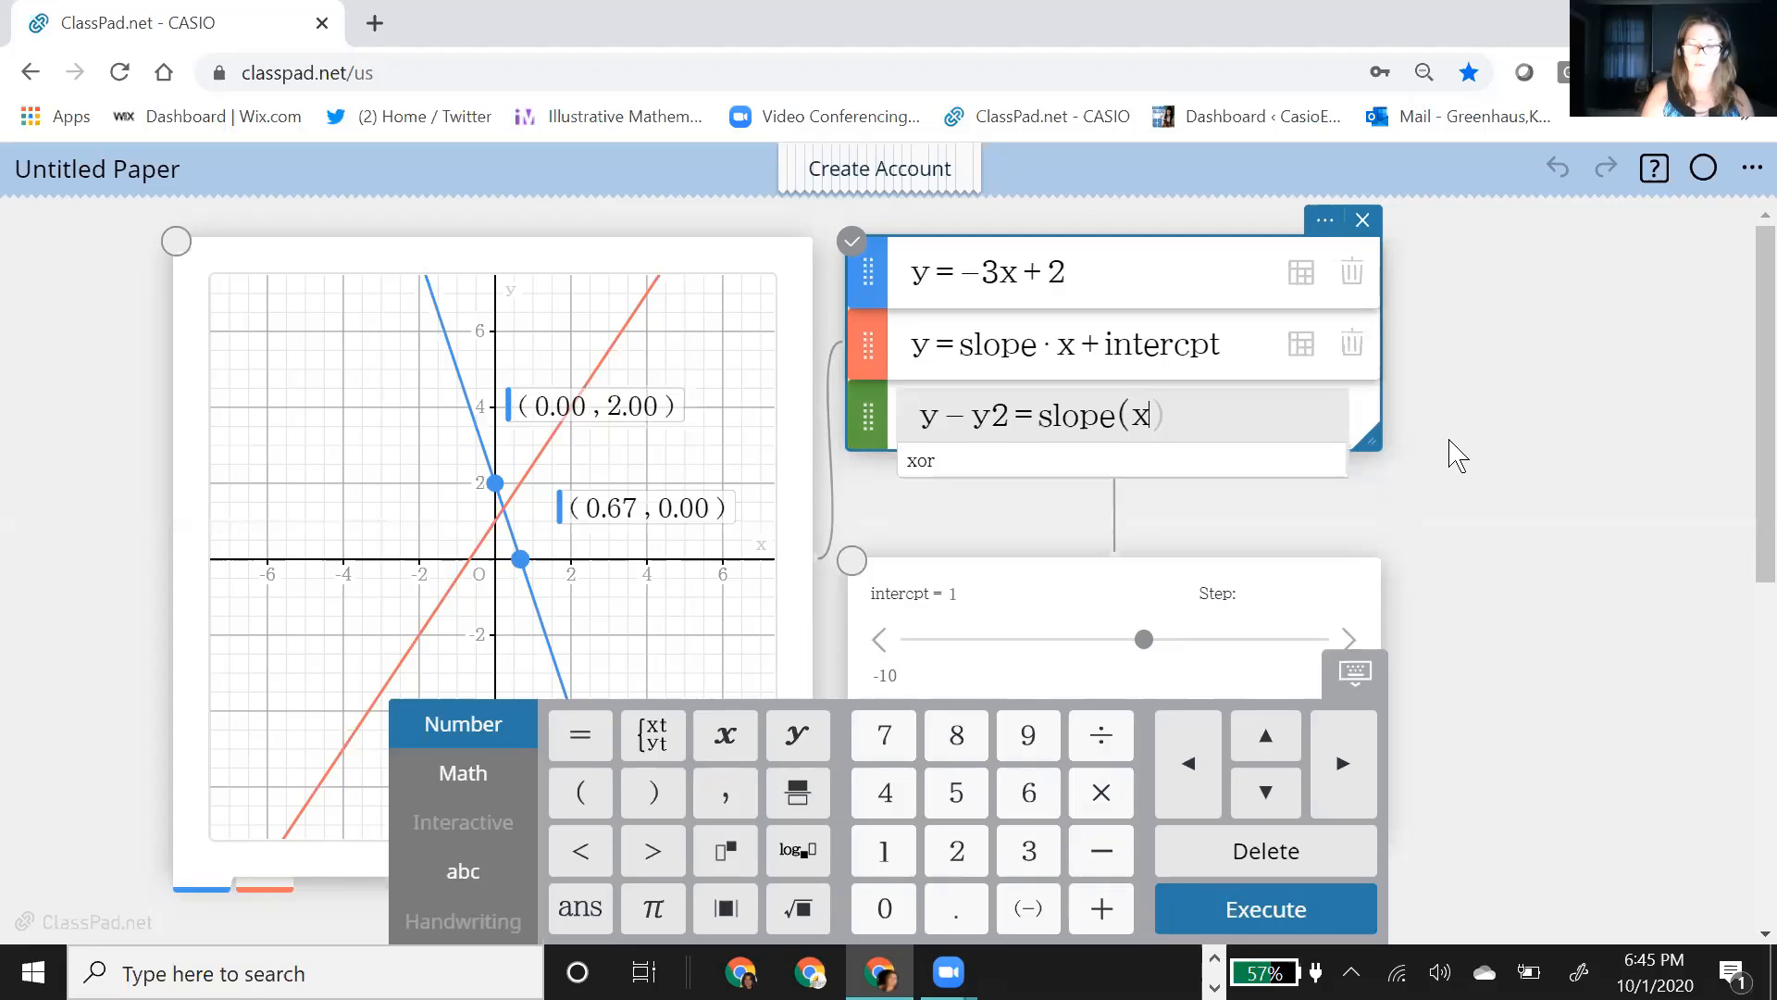
pyautogui.write('-x2')
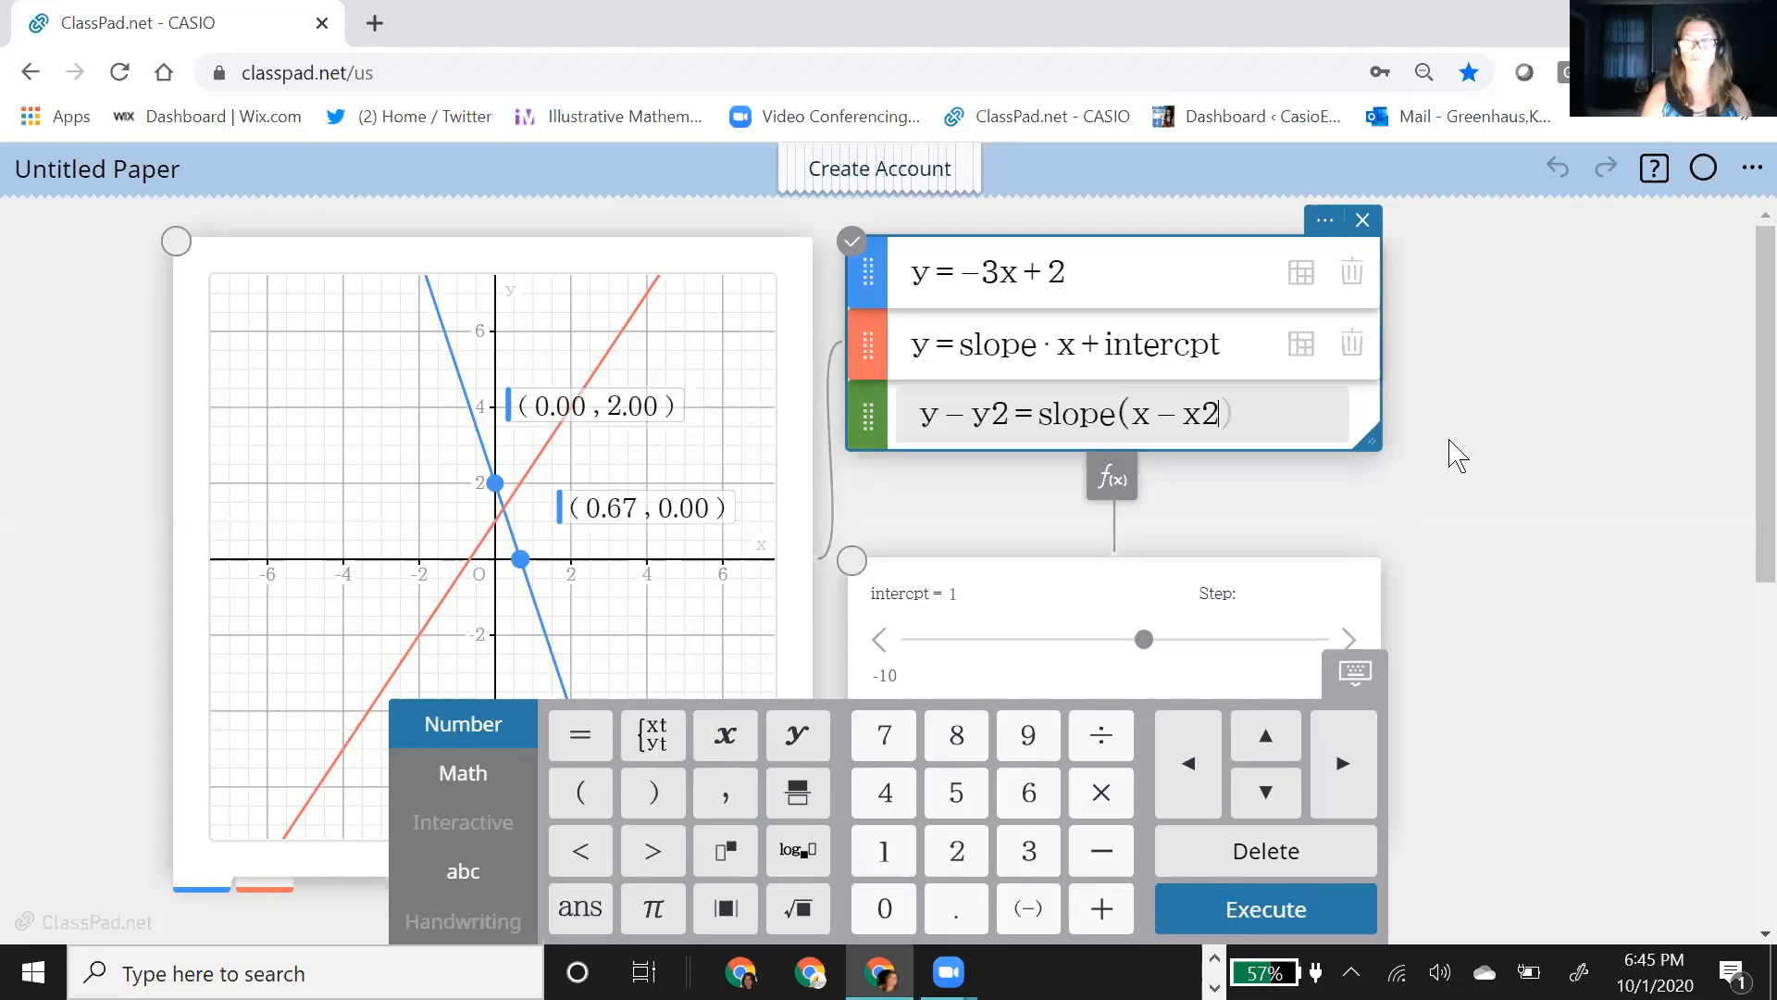
pyautogui.press('Return')
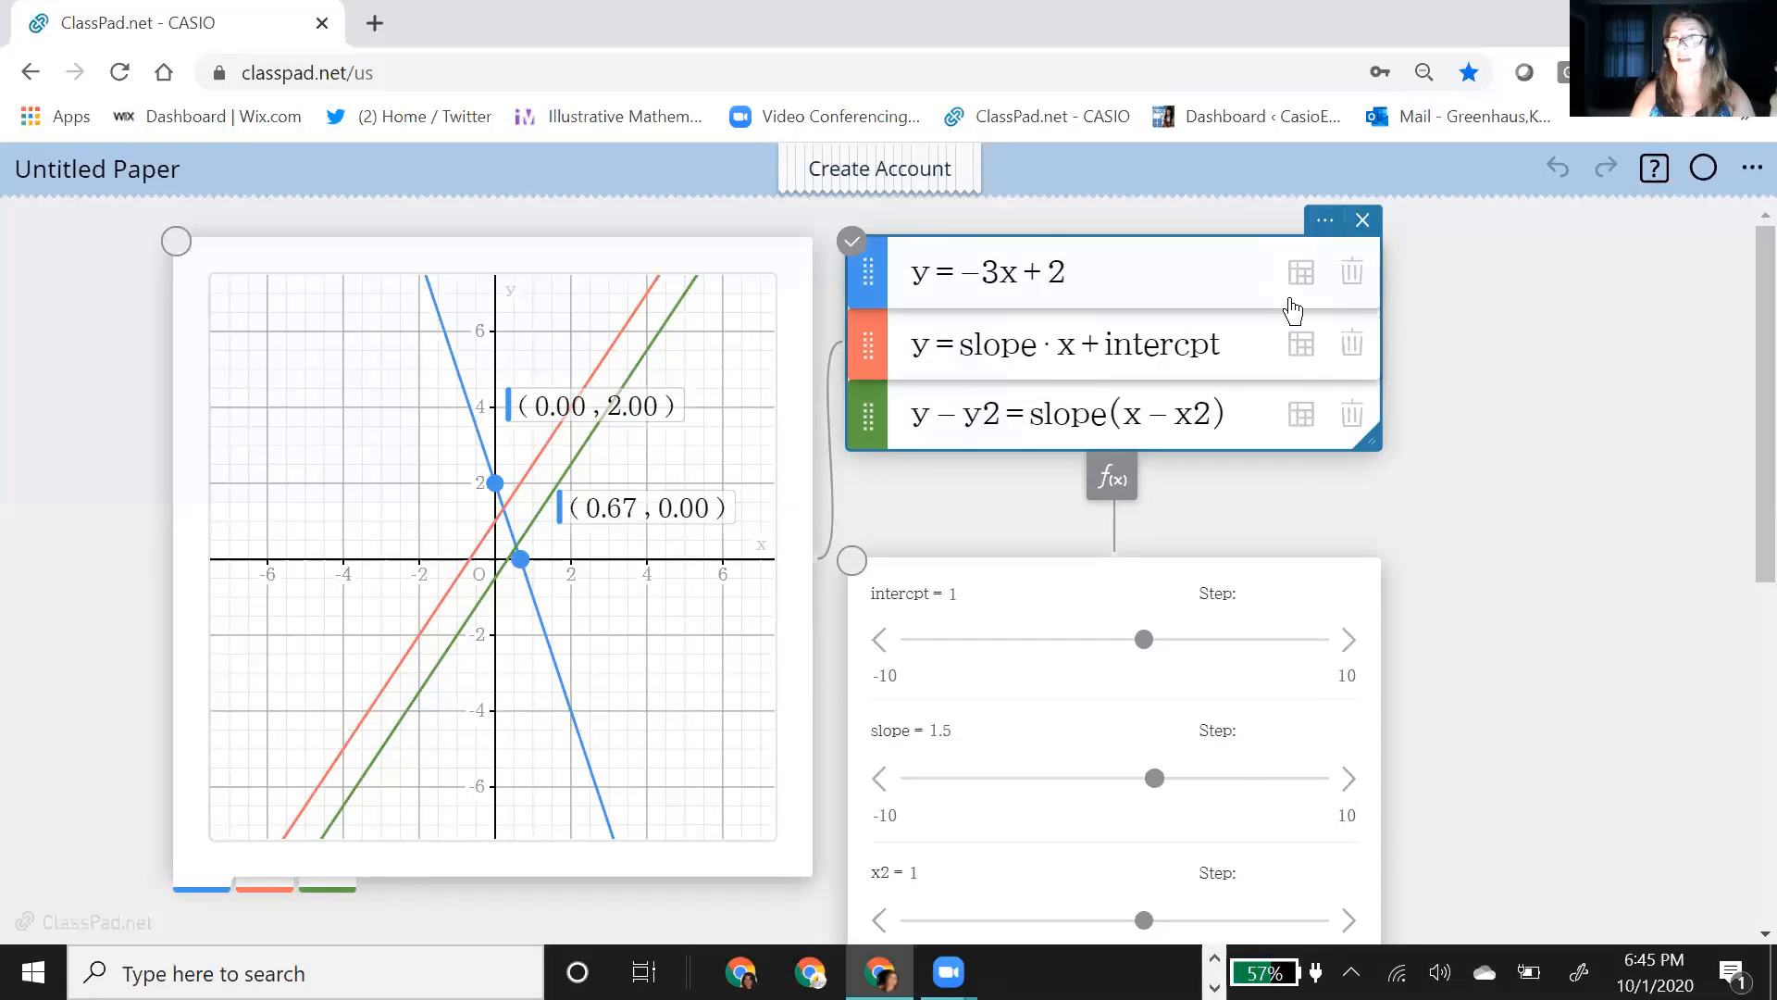
# Step: Create a value table for the point-slope function y − y2 = slope(x − x2) and move the y2 slider to 4
pyautogui.click(1302, 424)
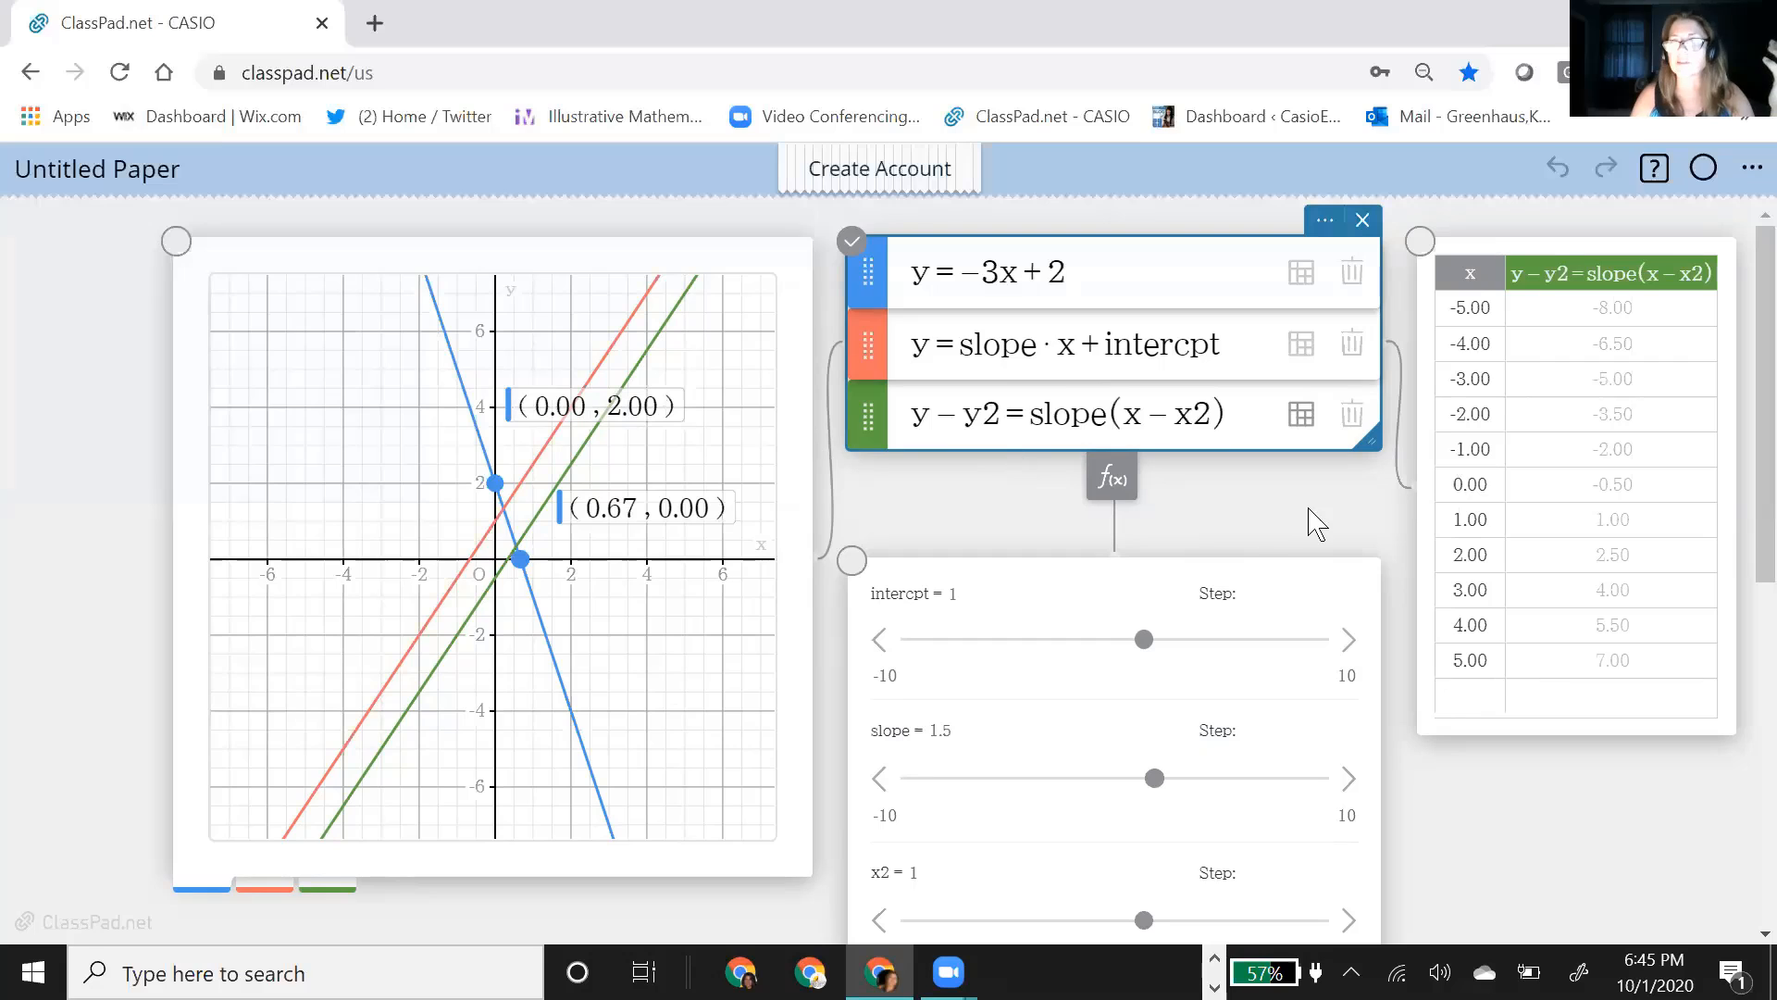
pyautogui.scroll(-5, 1406, 836)
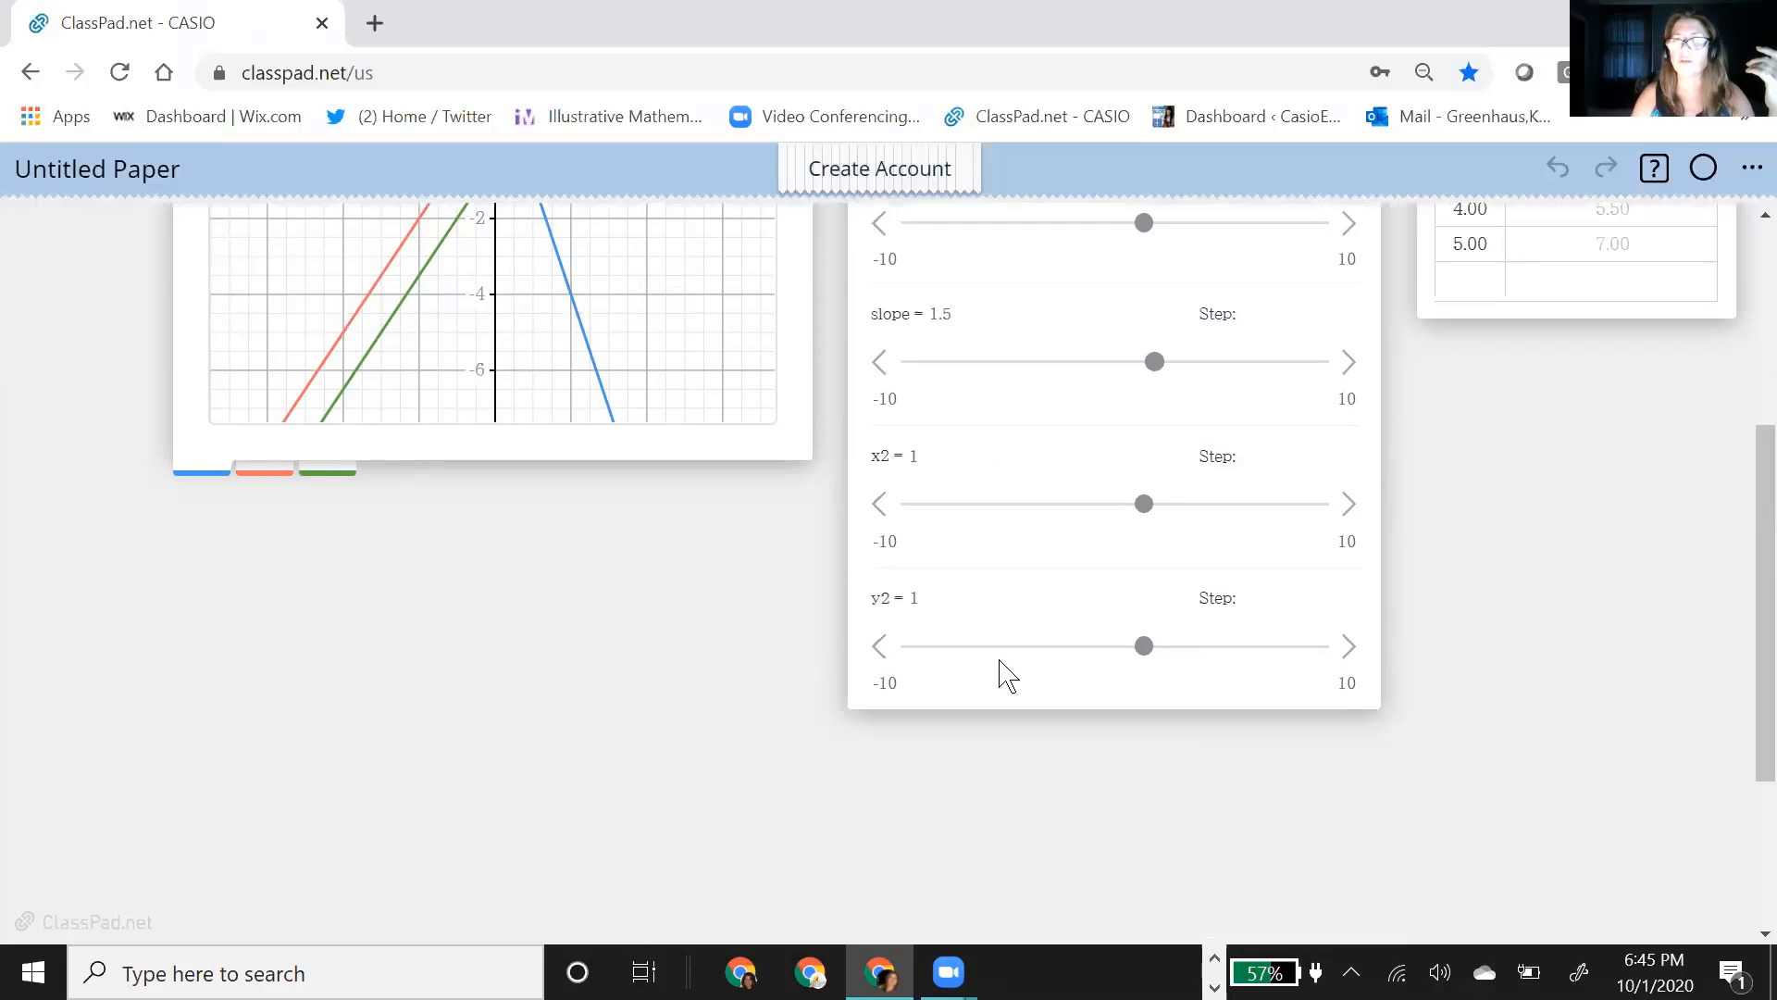
pyautogui.click(1144, 647)
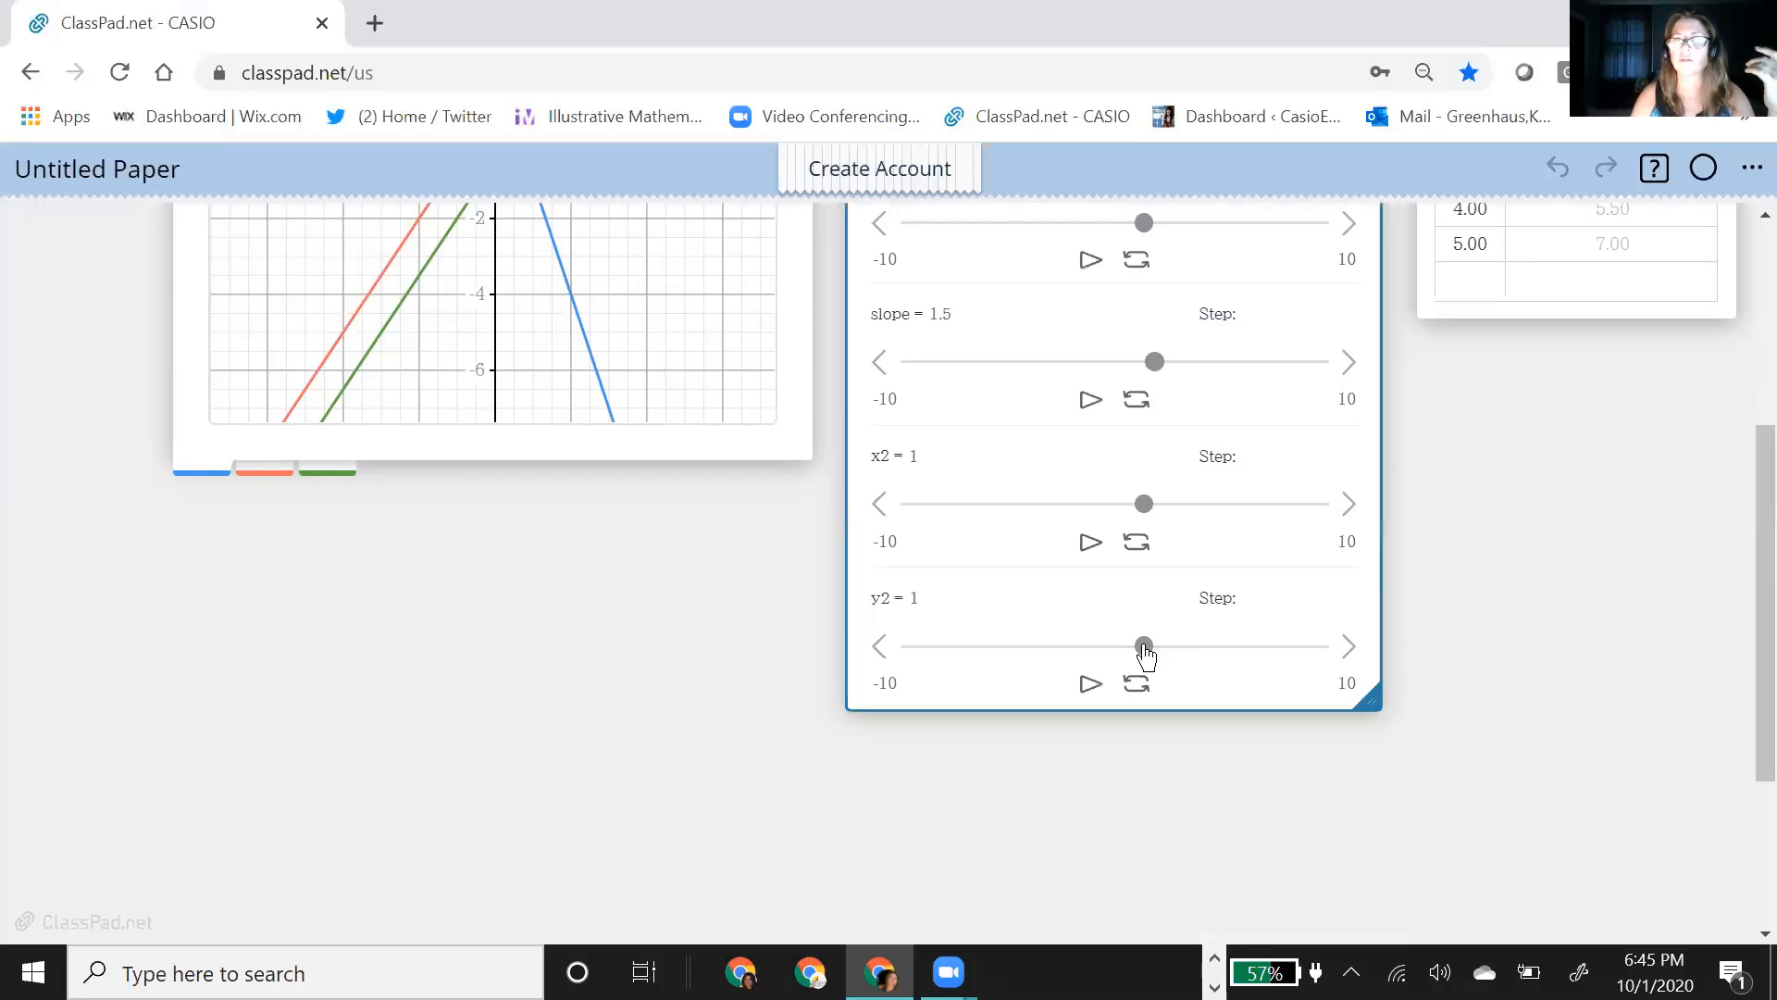
pyautogui.moveTo(1145, 655); pyautogui.dragTo(1208, 665)
# Step: Place a labelled point on the green point-slope line at about (-0.95, 1.07)
pyautogui.scroll(2, 1479, 737)
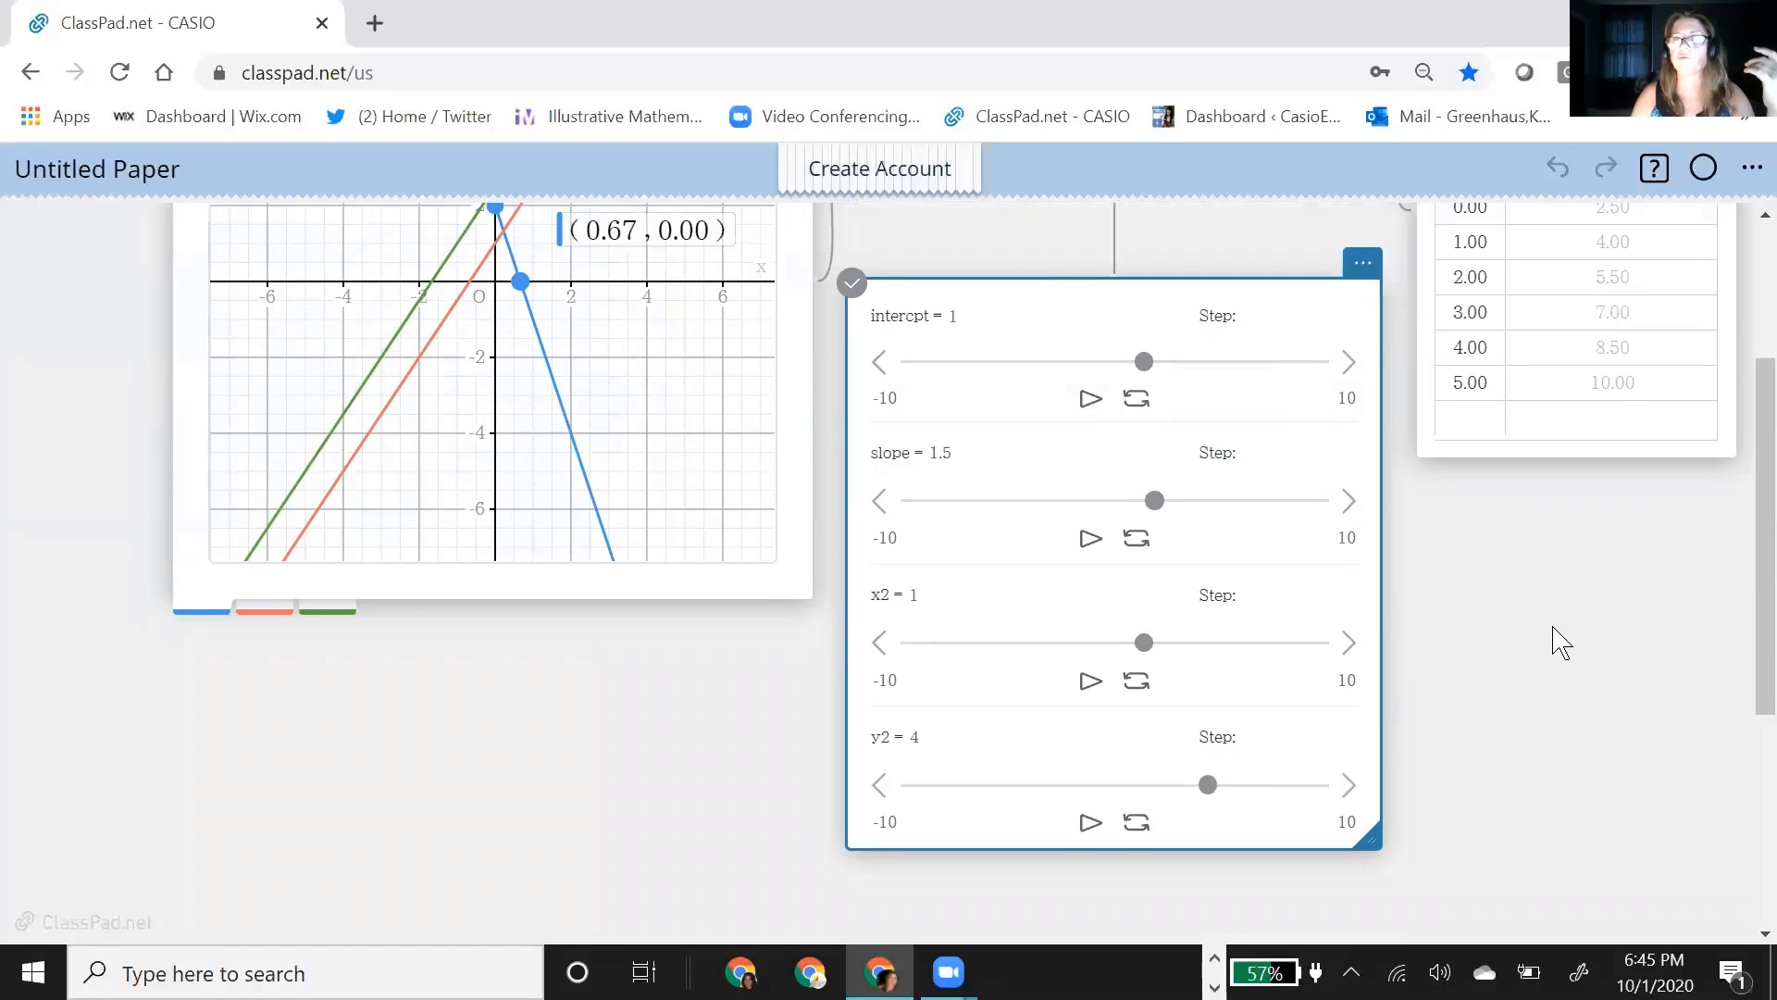
pyautogui.scroll(2, 1564, 643)
pyautogui.scroll(2, 1564, 643)
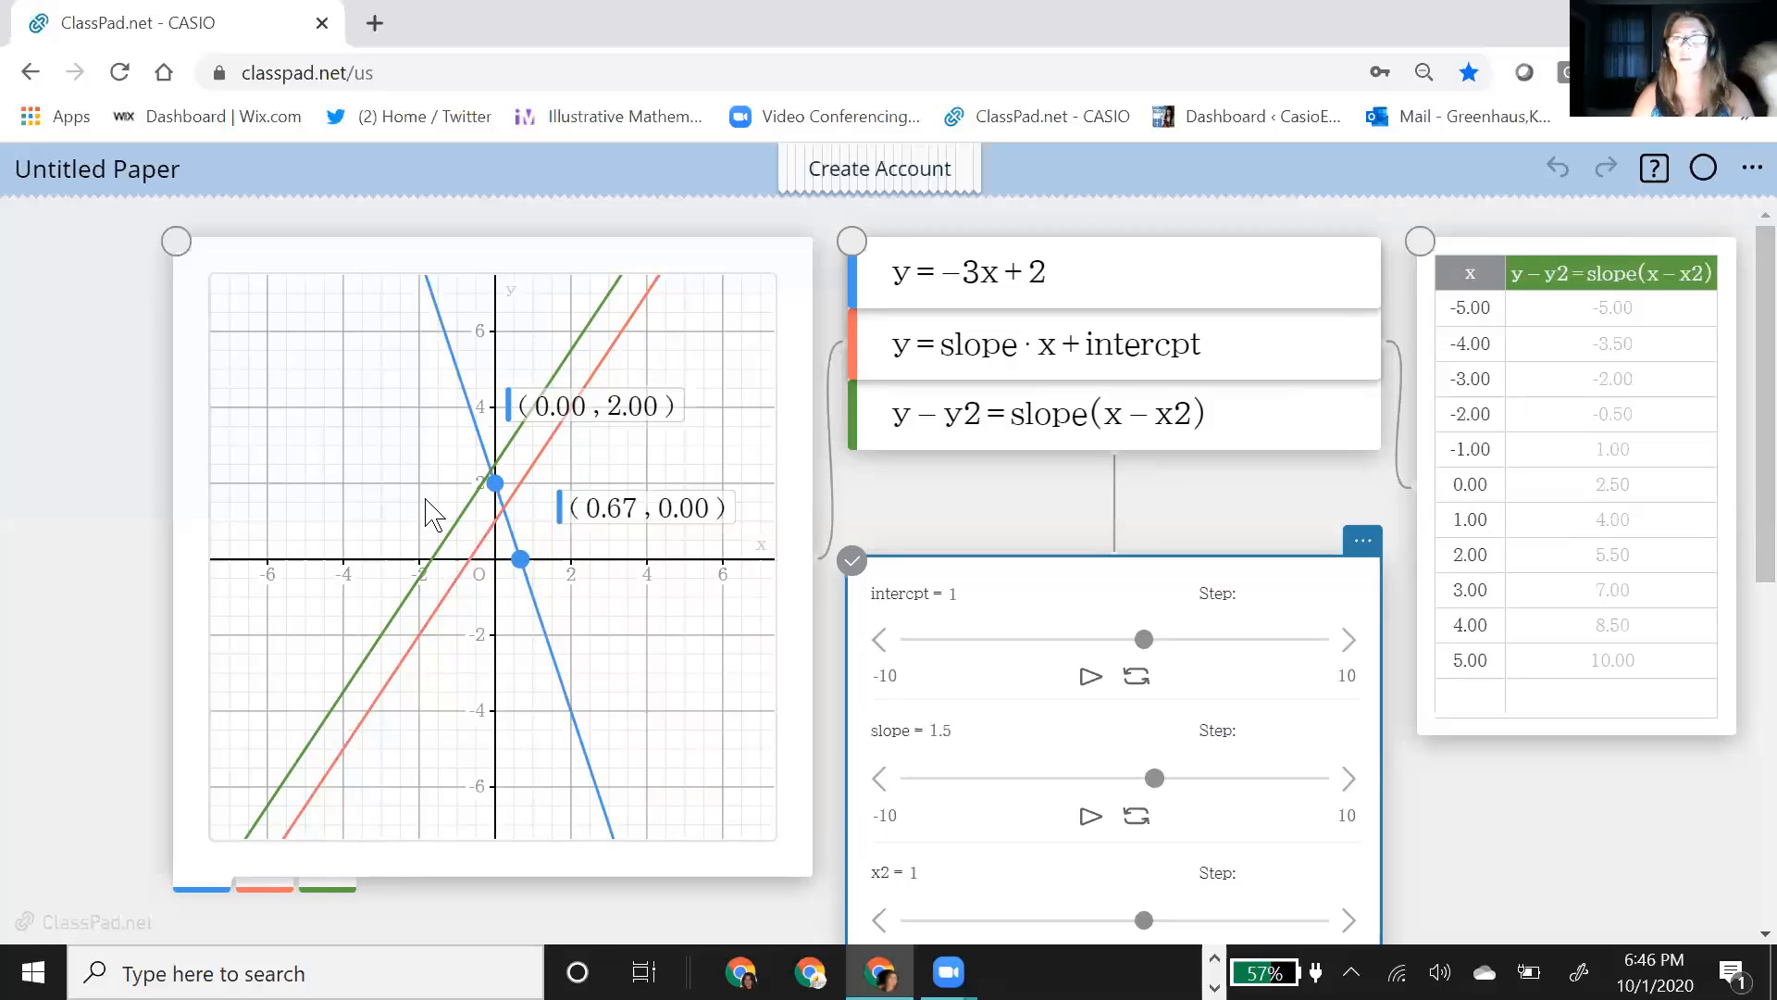
pyautogui.click(451, 540)
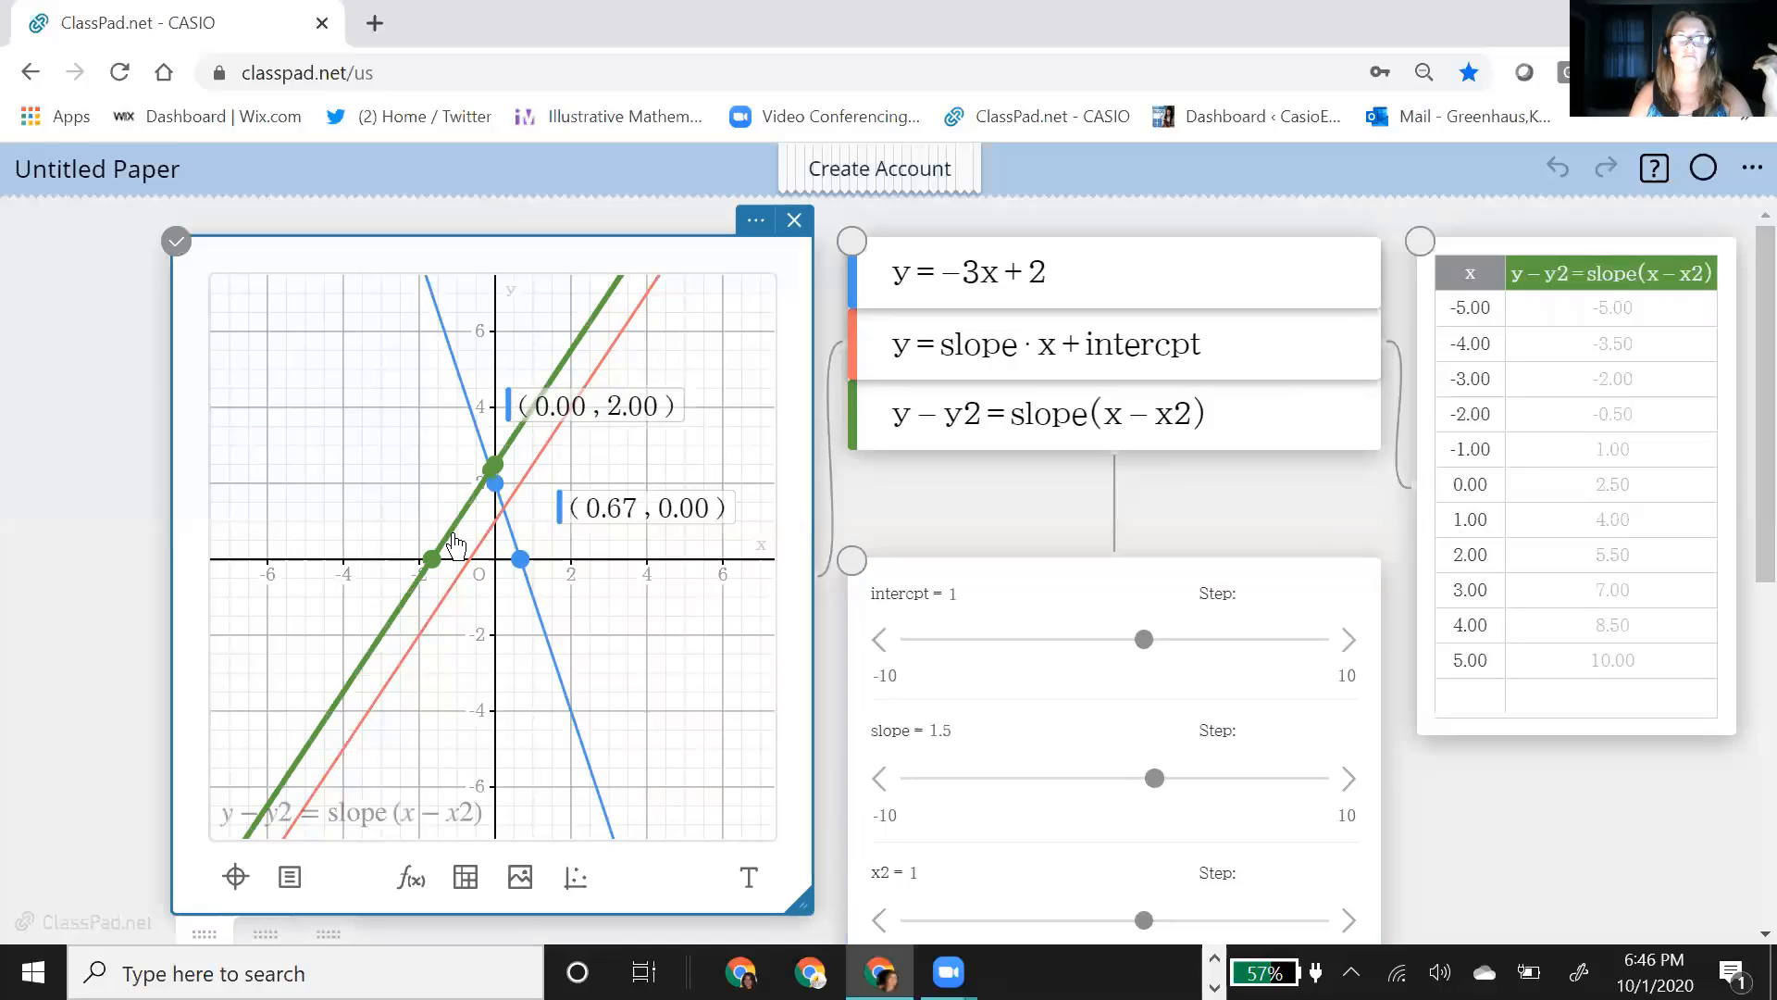
pyautogui.moveTo(453, 544)
pyautogui.mouseDown()
pyautogui.moveTo(546, 416)
pyautogui.moveTo(435, 593)
pyautogui.moveTo(486, 509)
pyautogui.moveTo(472, 523)
pyautogui.mouseUp()
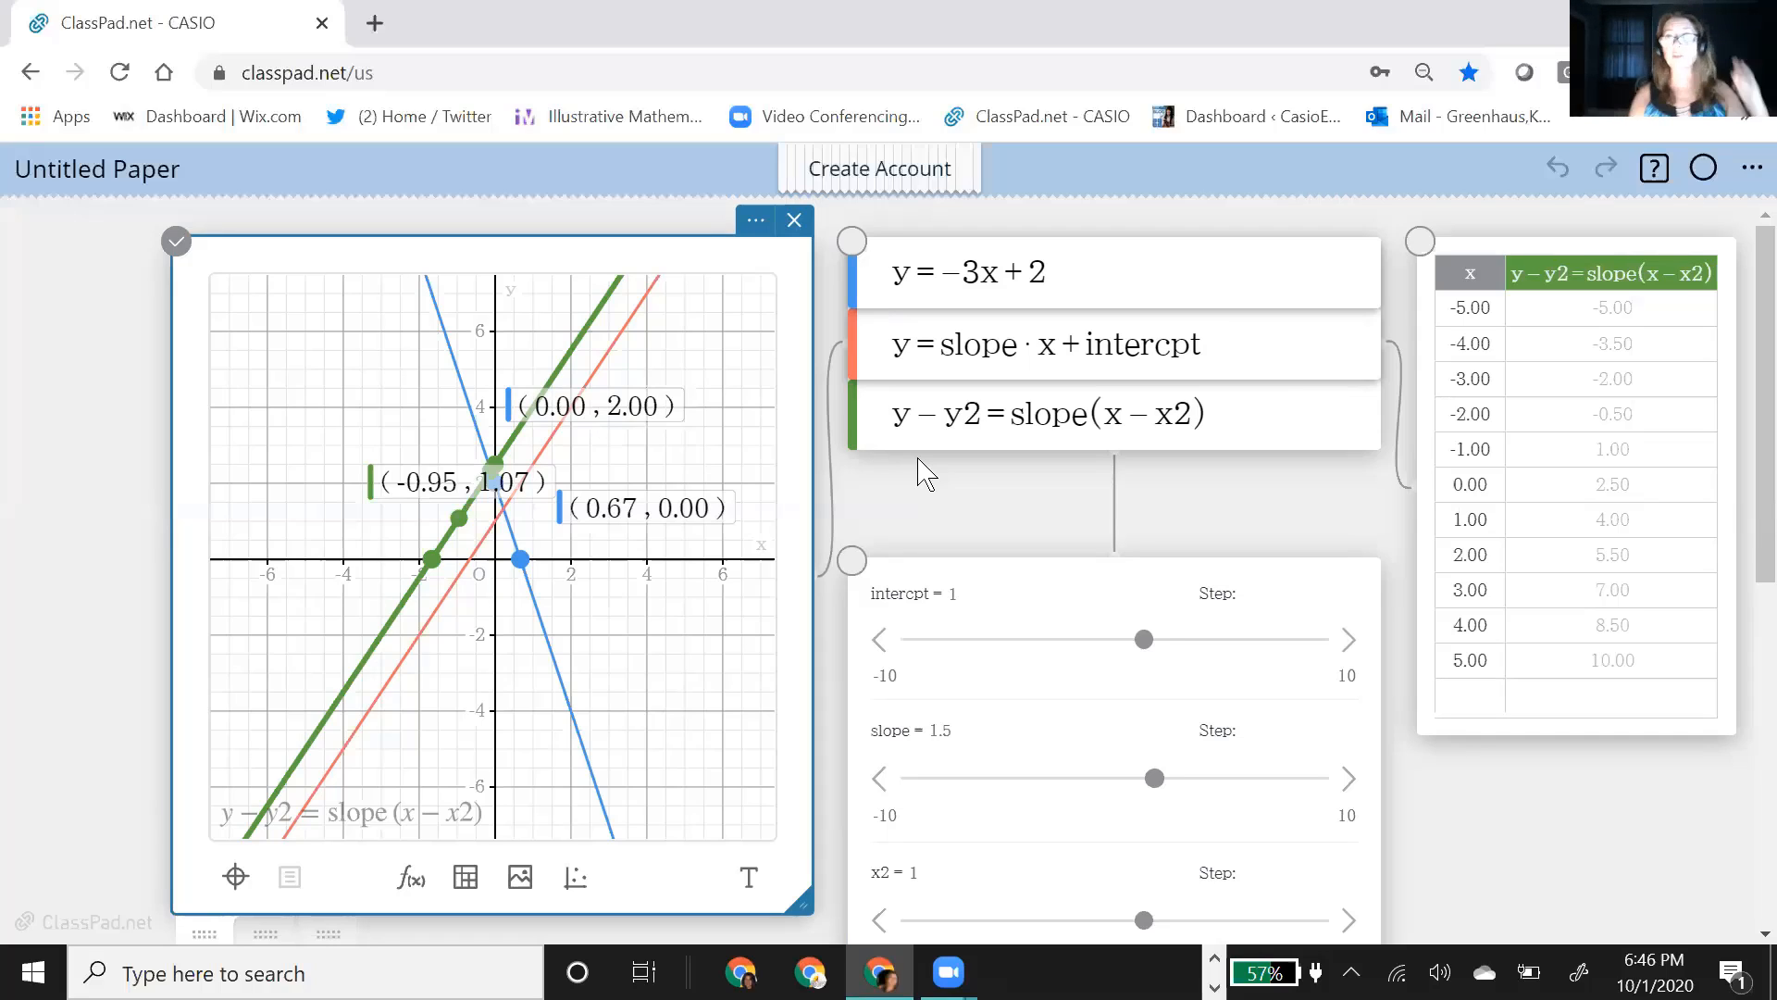
# Step: Hide the graph of y = −3x + 2 while keeping its equation in the function list
pyautogui.click(891, 348)
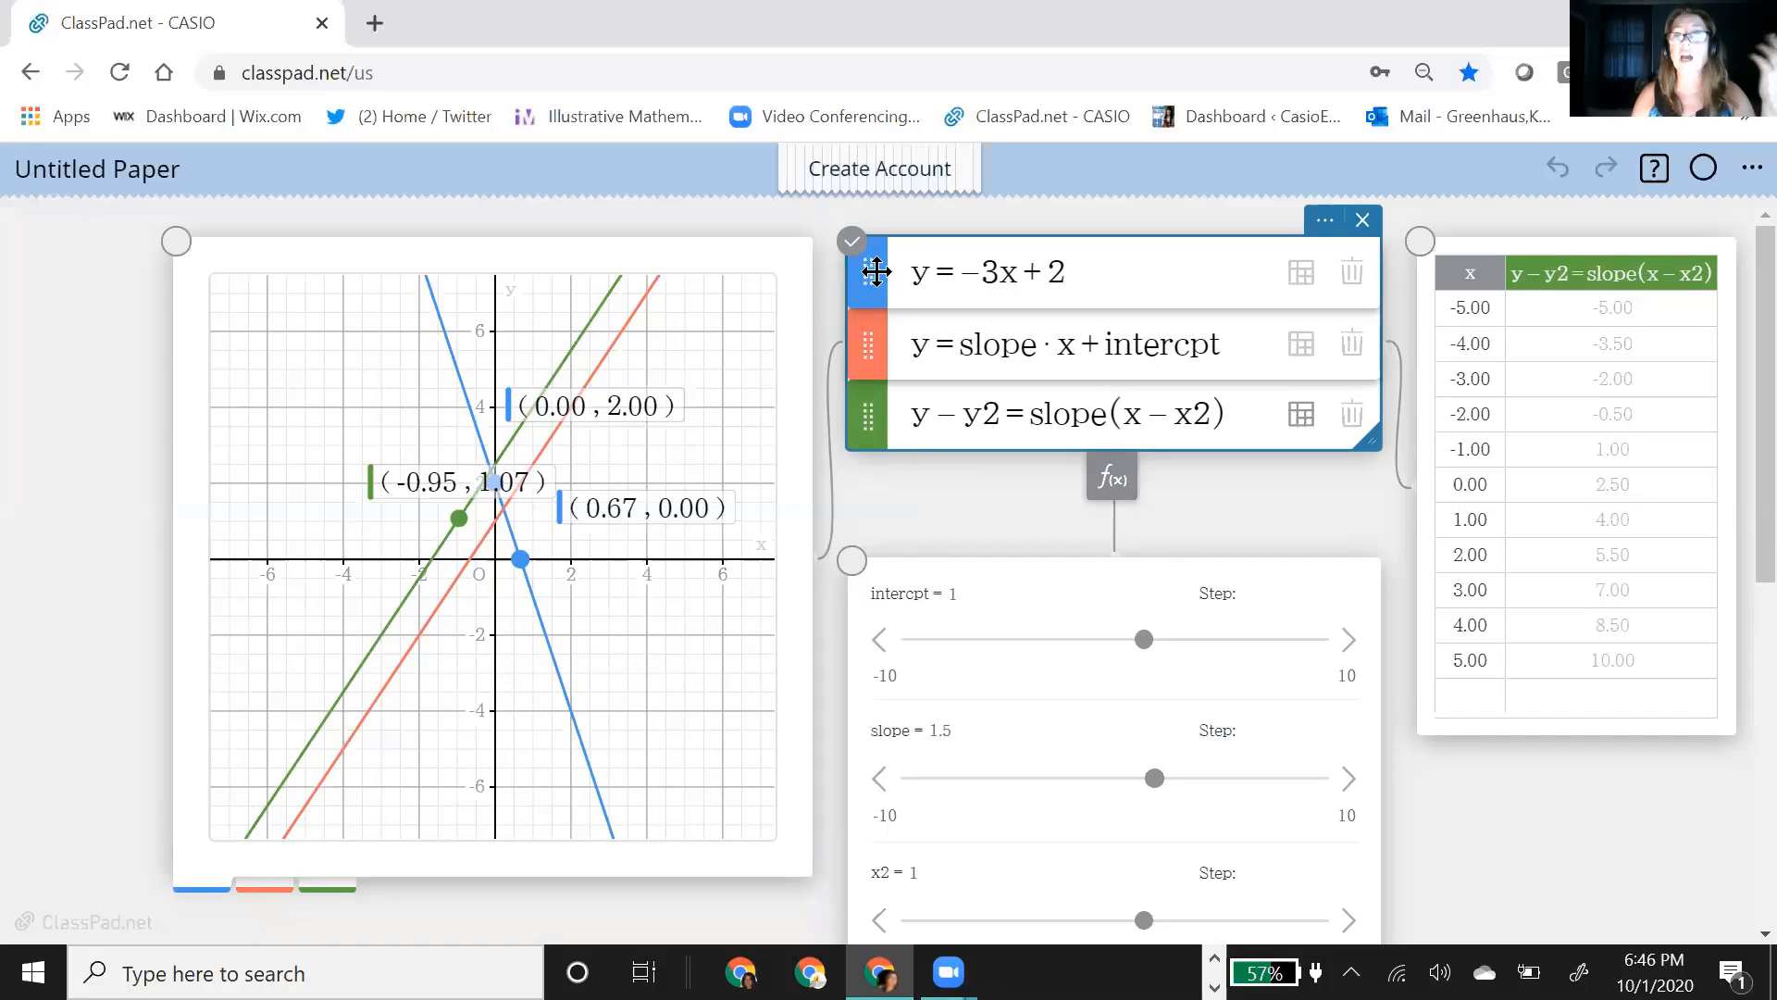
pyautogui.click(867, 276)
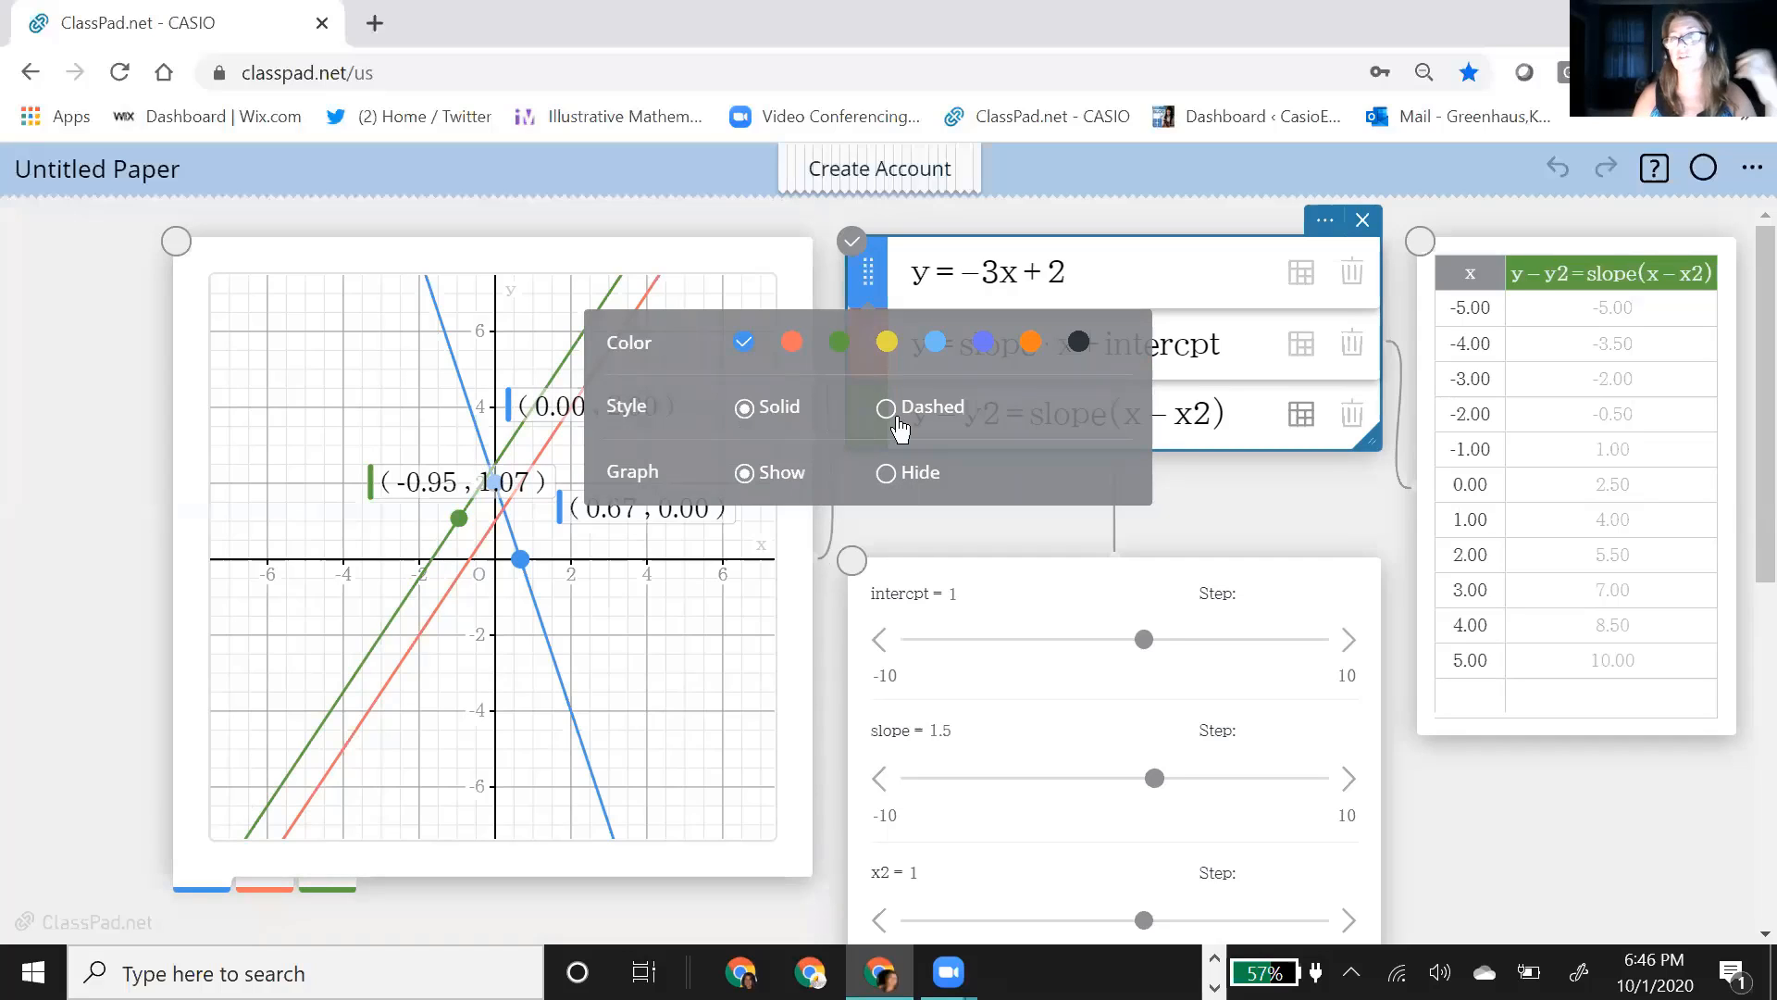
pyautogui.click(891, 474)
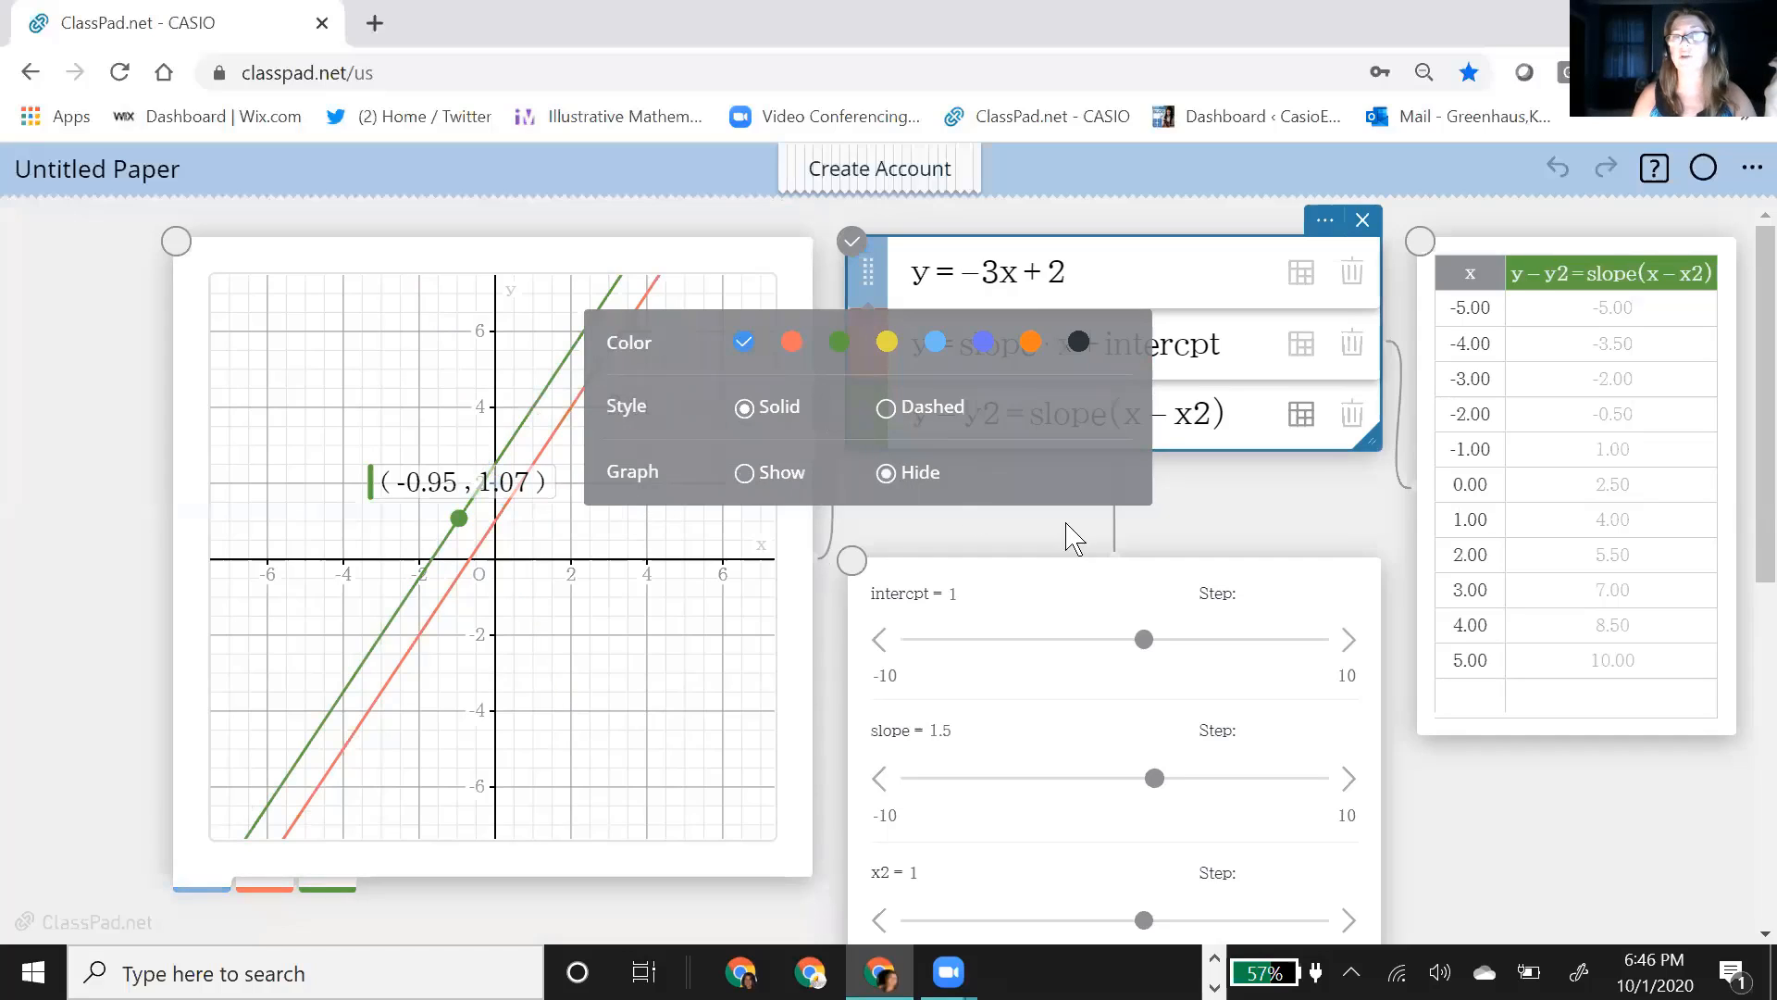
pyautogui.click(1297, 518)
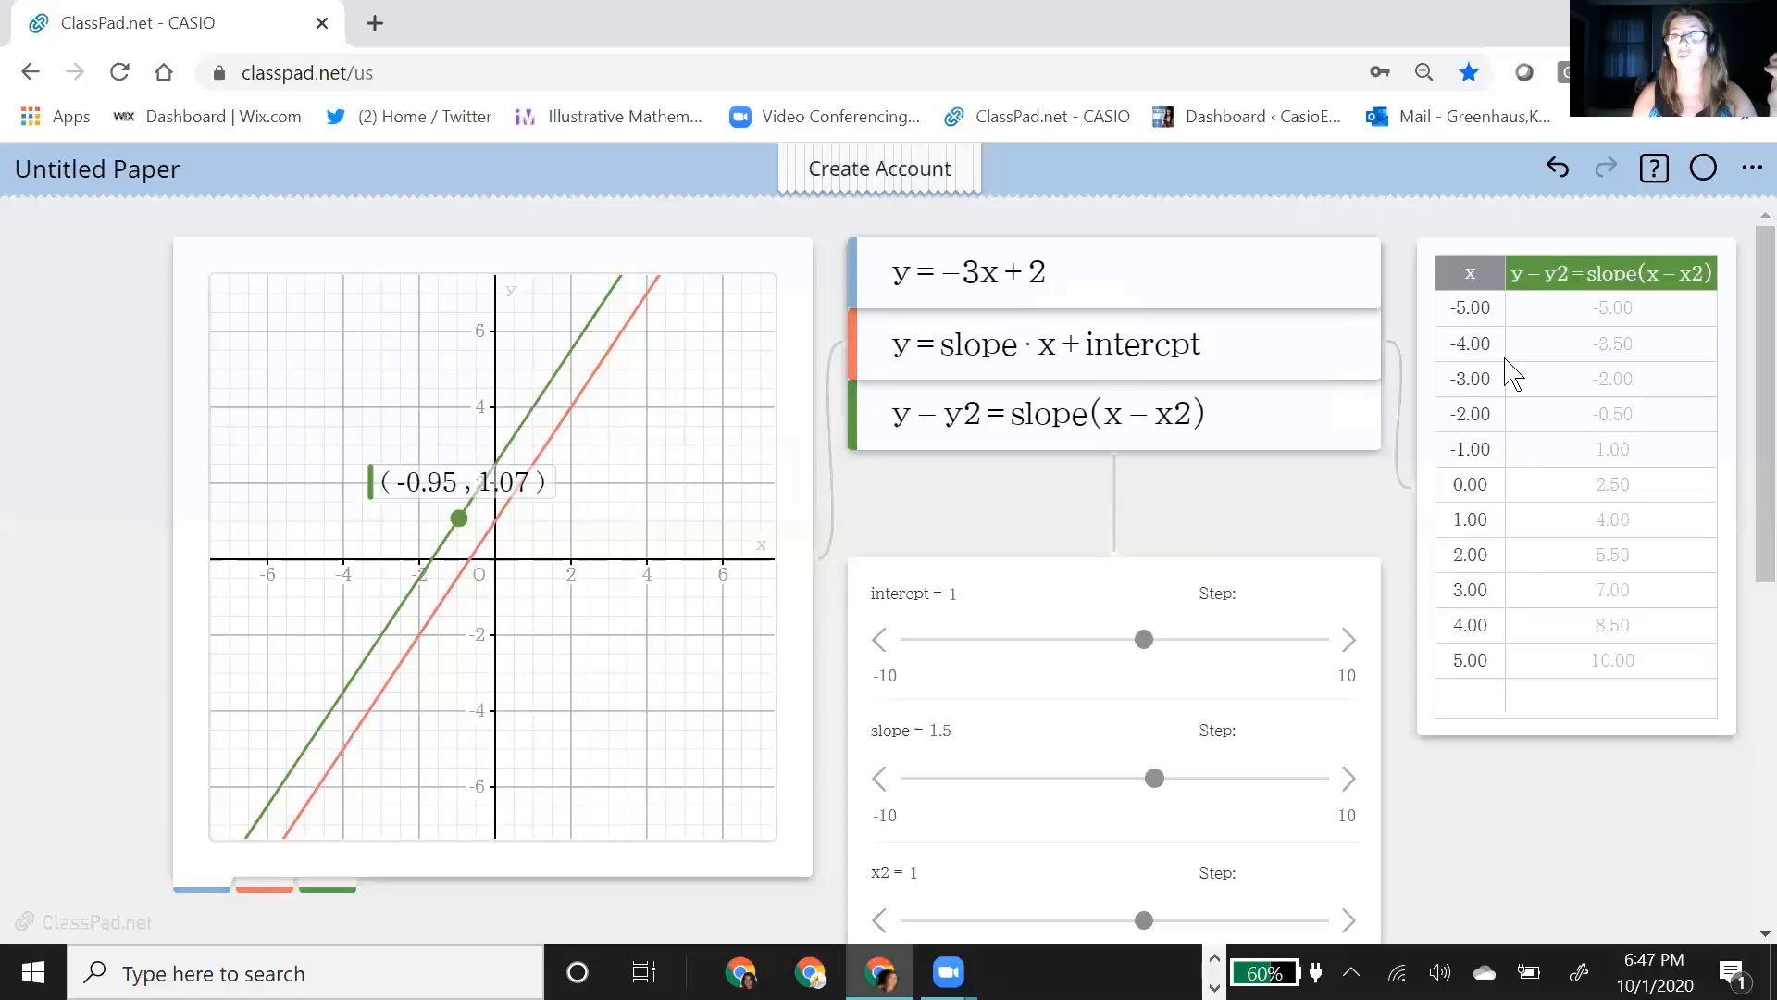
# Step: Examine the point-slope function's value table and the intercpt, slope, x2 and y2 sliders
pyautogui.click(1611, 278)
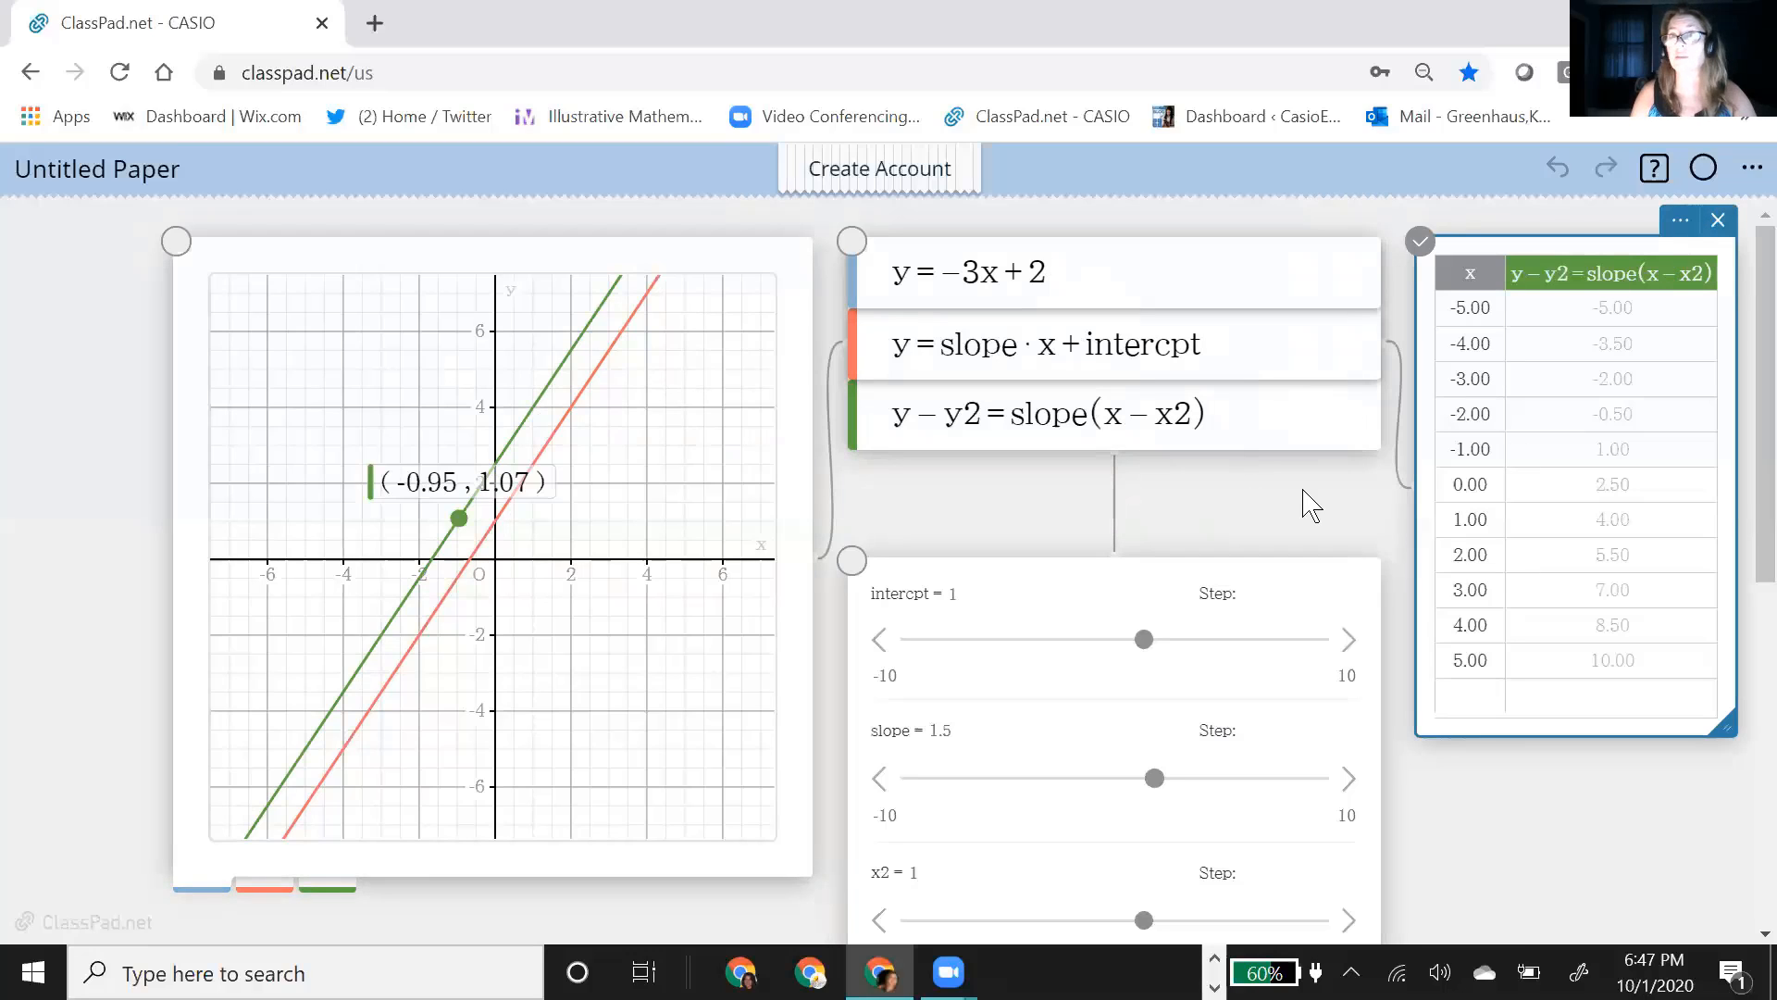
pyautogui.scroll(-2, 1300, 504)
pyautogui.scroll(-5, 1301, 505)
pyautogui.scroll(7, 1289, 496)
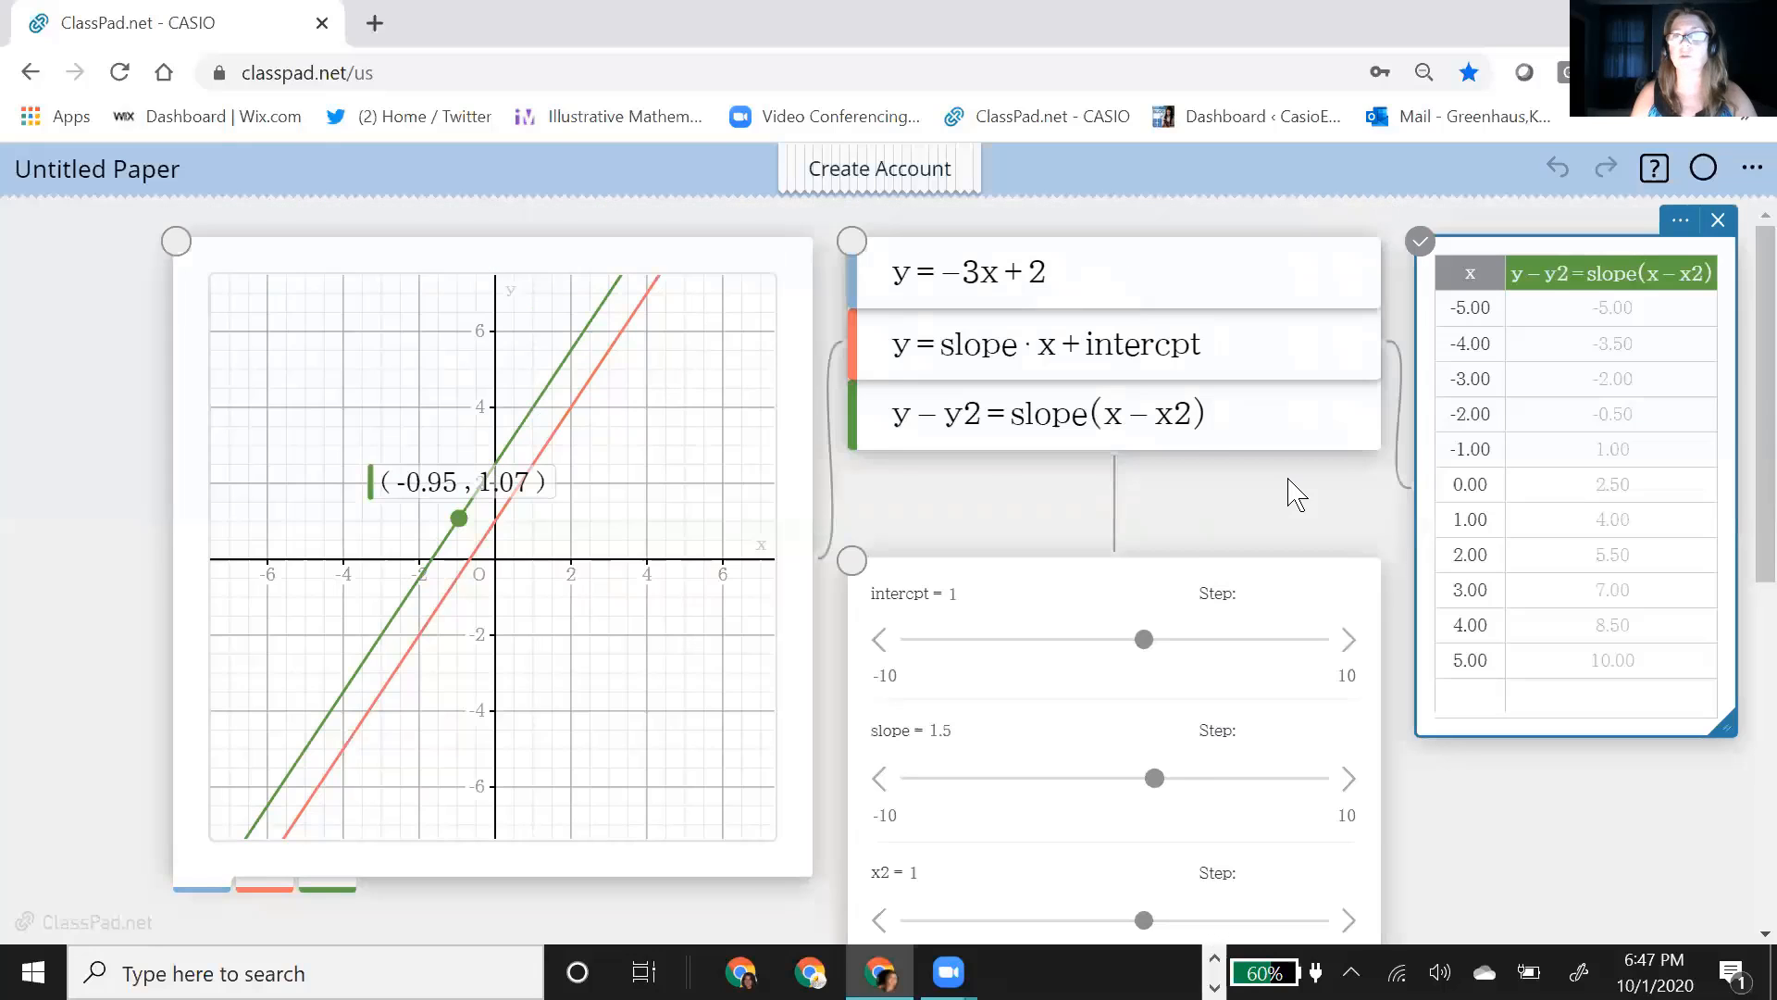
pyautogui.scroll(-4, 1290, 491)
pyautogui.scroll(4, 1253, 472)
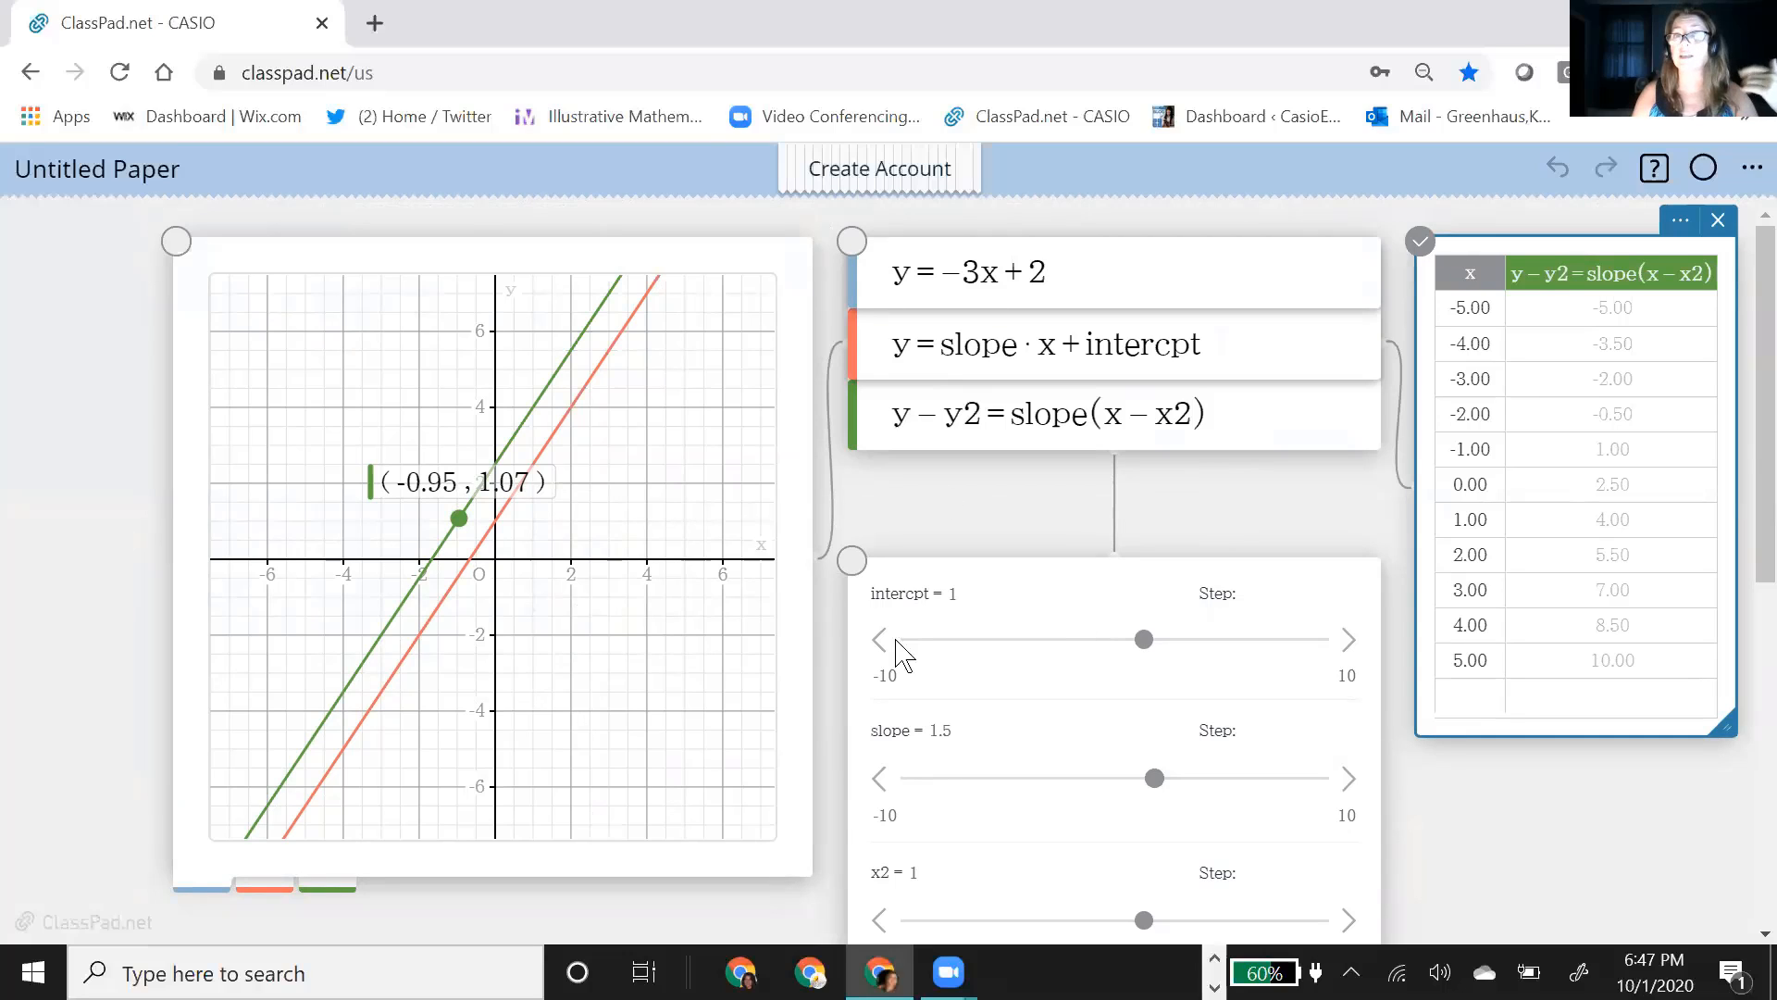
pyautogui.scroll(-1, 920, 607)
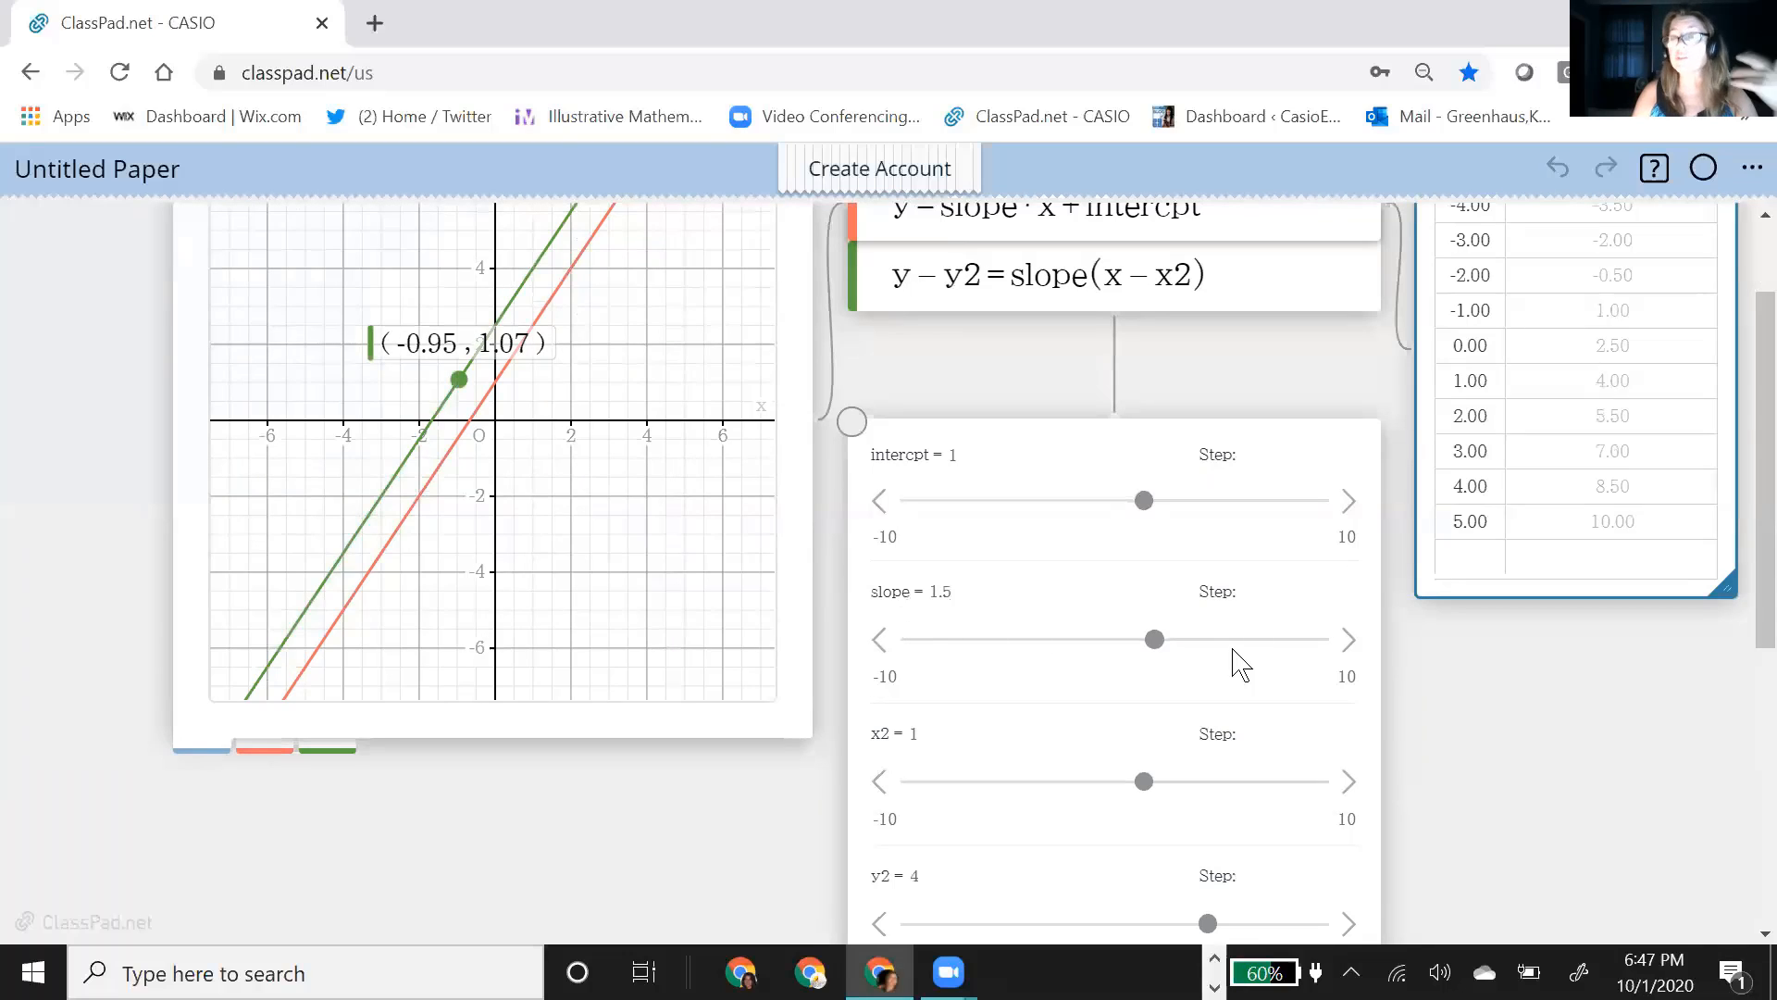
pyautogui.scroll(-1, 1463, 726)
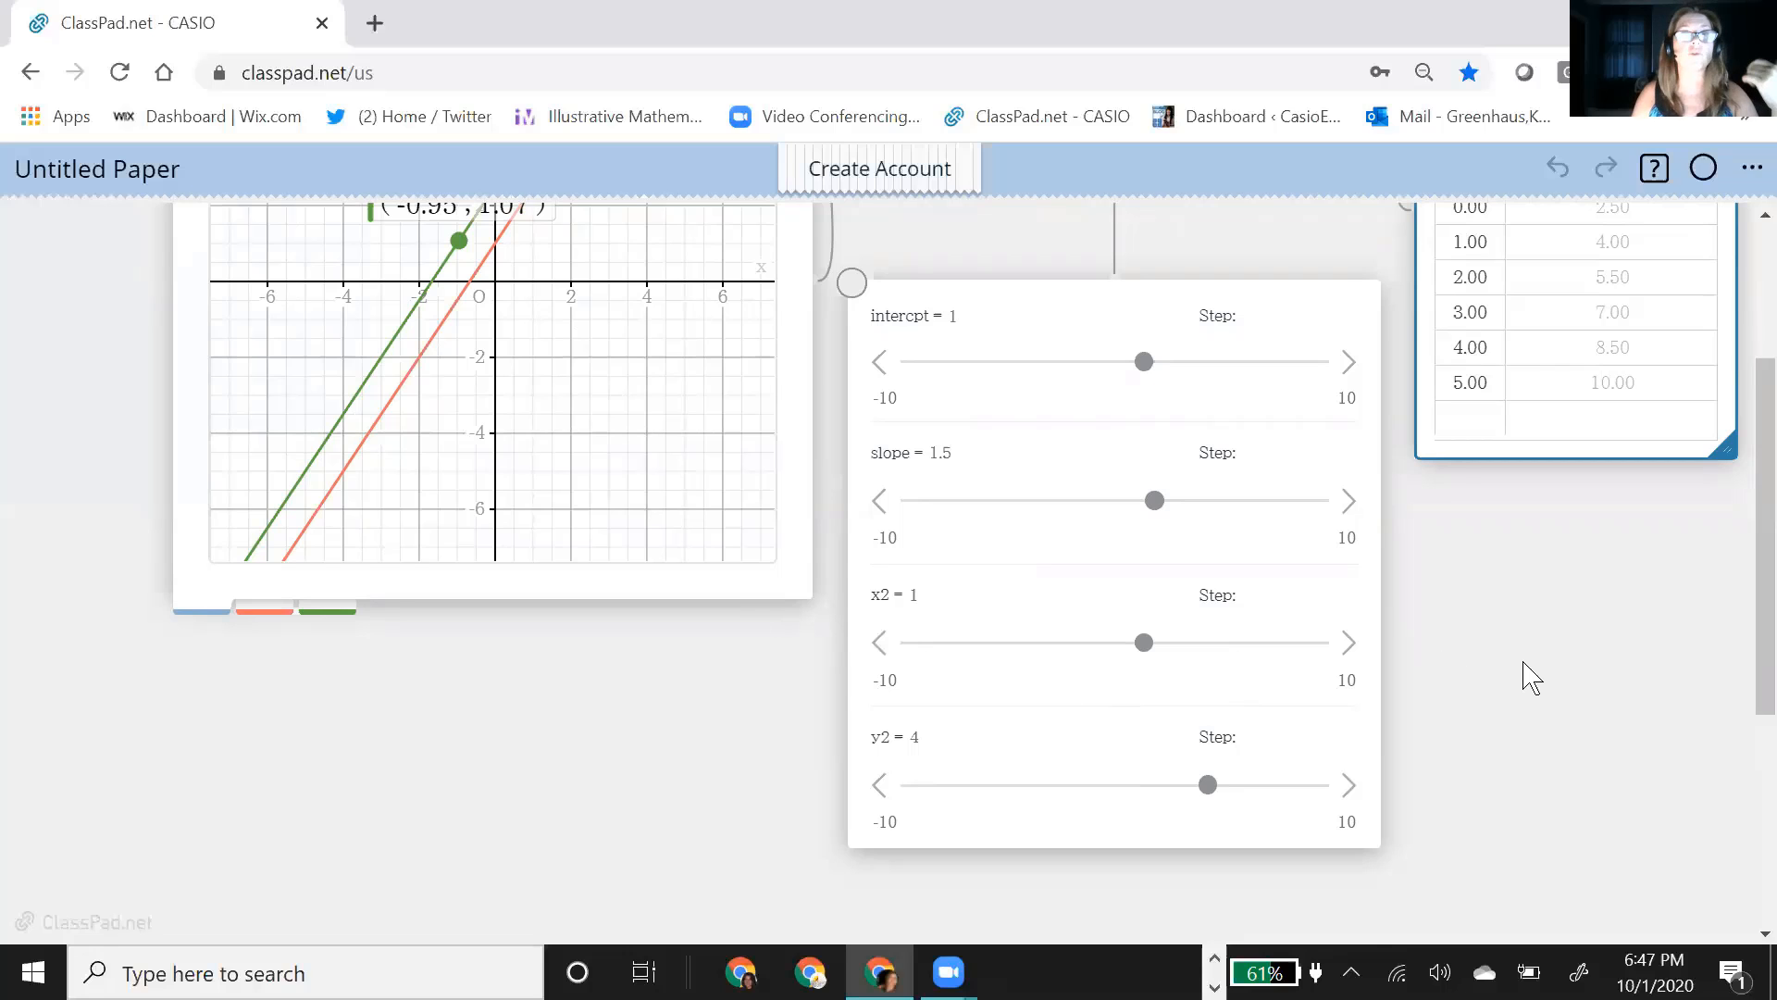
pyautogui.scroll(3, 1530, 676)
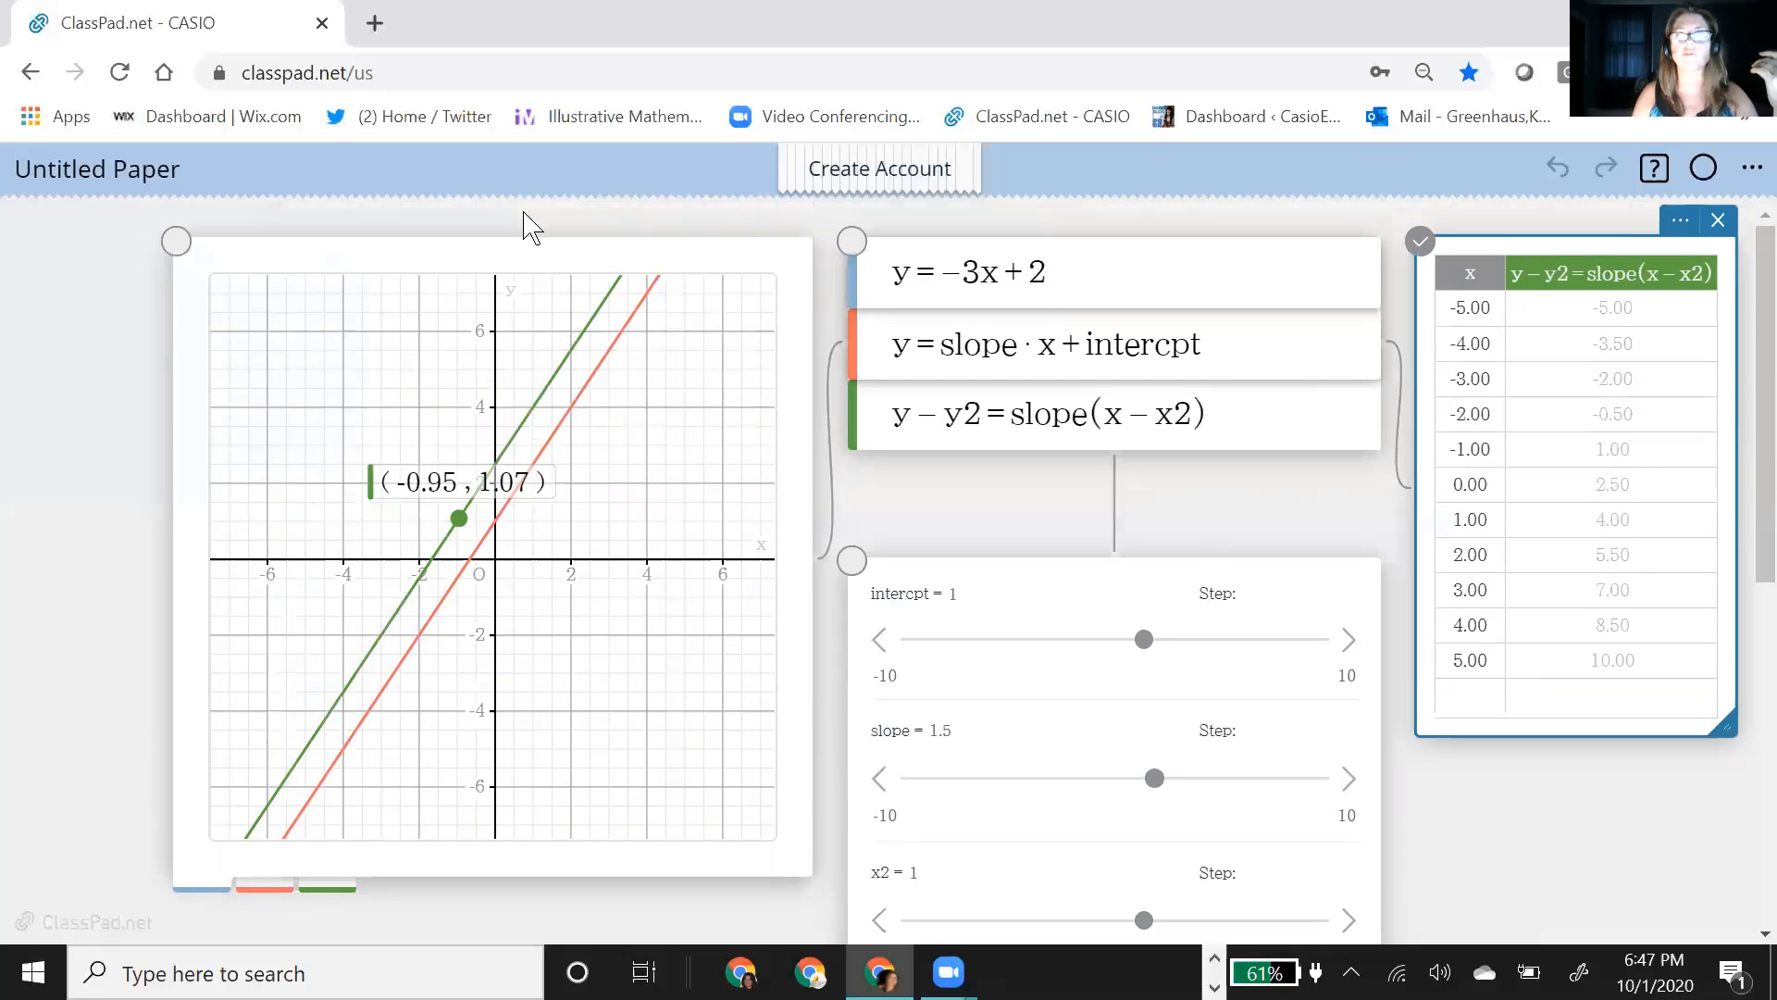
# Step: Clear the paper by removing the graph, the function list, the sliders and the value table
pyautogui.click(676, 319)
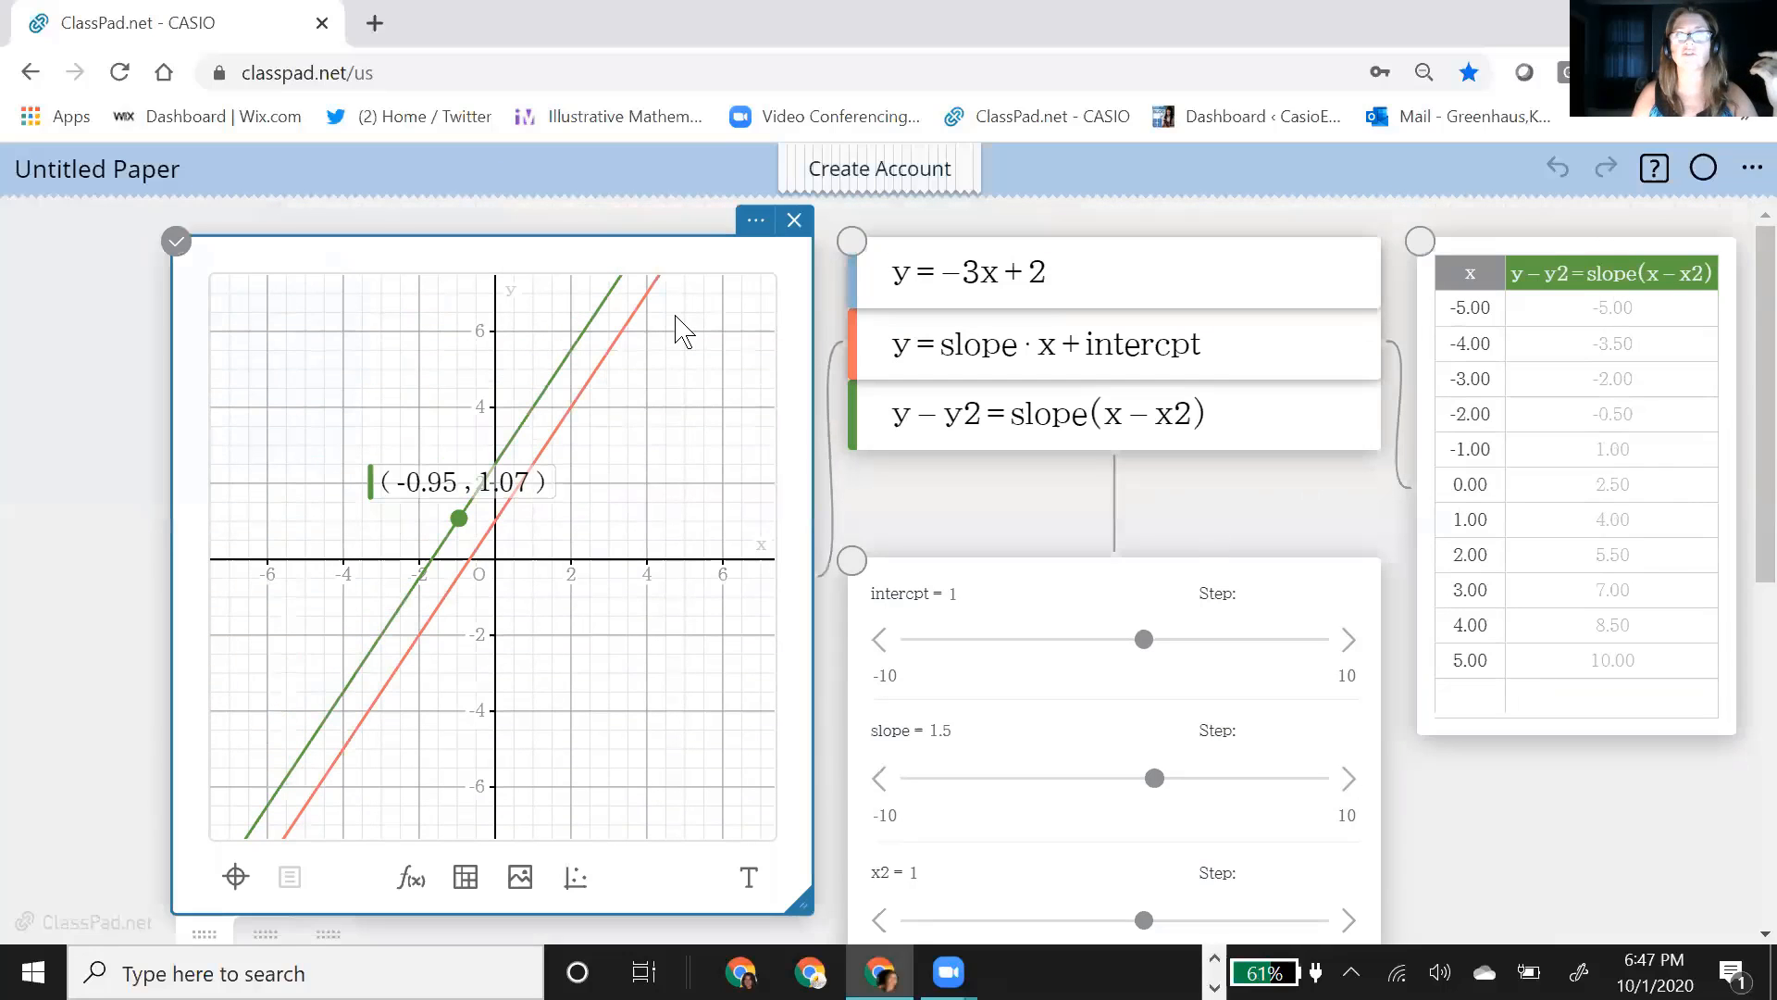
pyautogui.click(794, 220)
pyautogui.click(1183, 287)
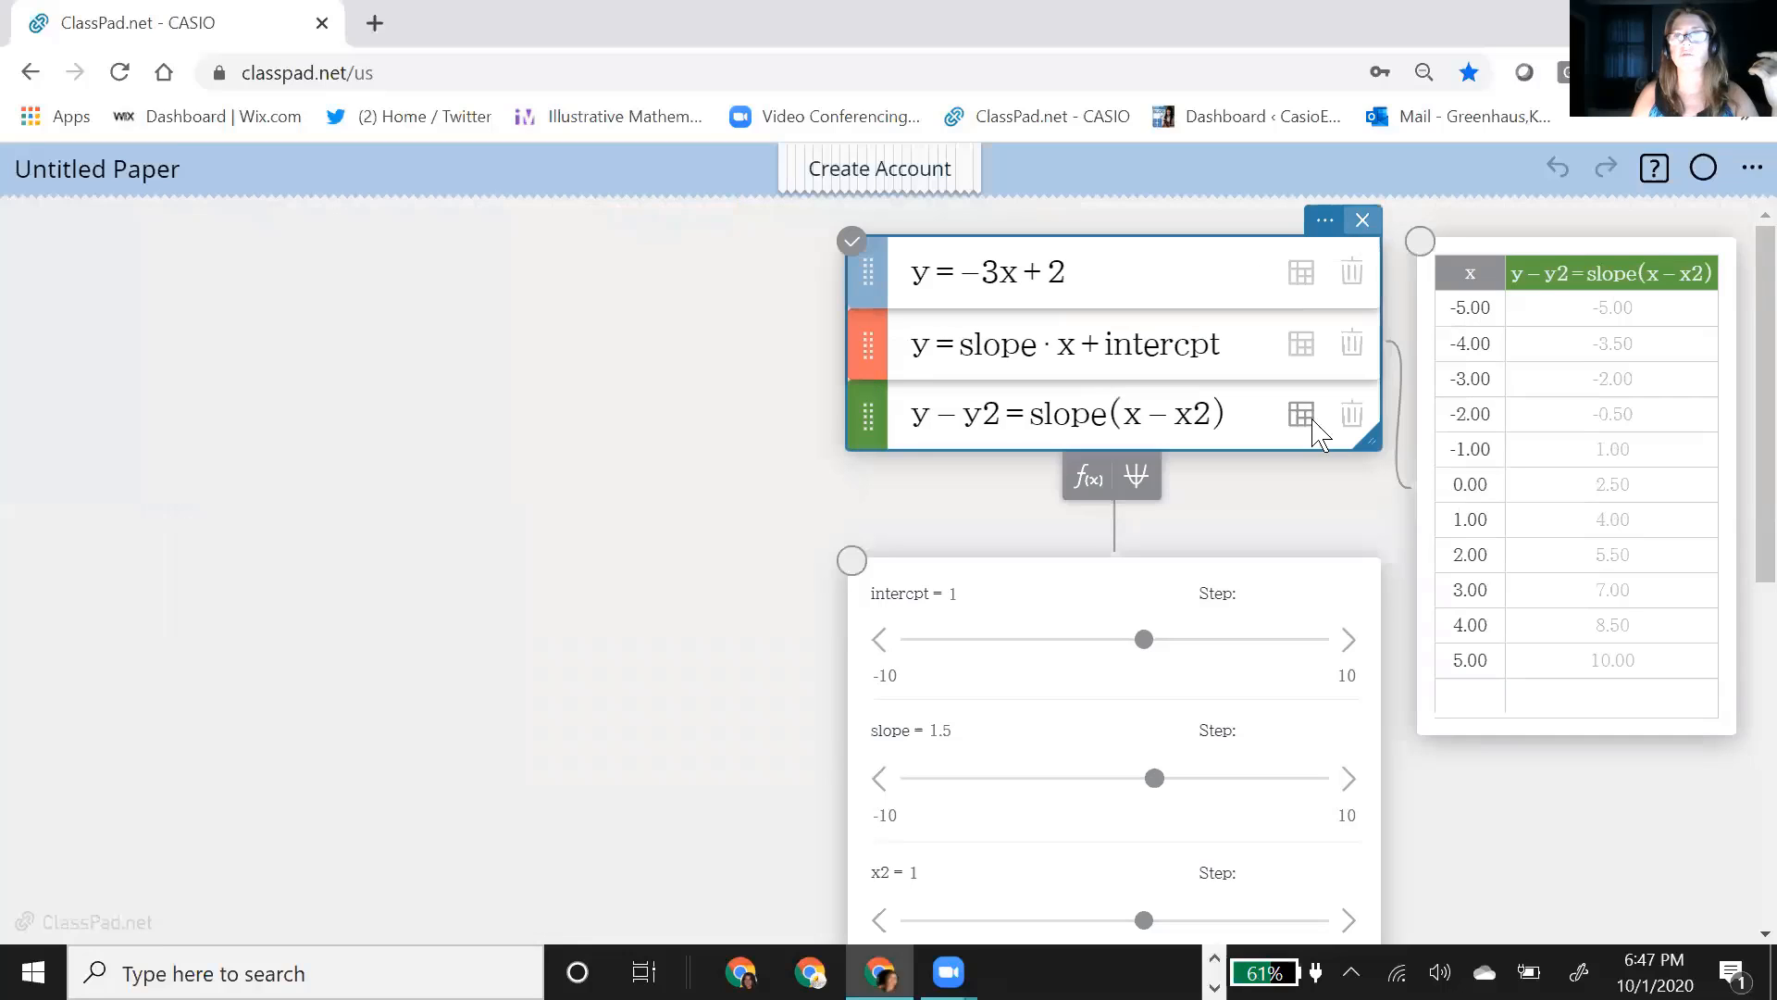
pyautogui.click(1362, 219)
pyautogui.click(935, 329)
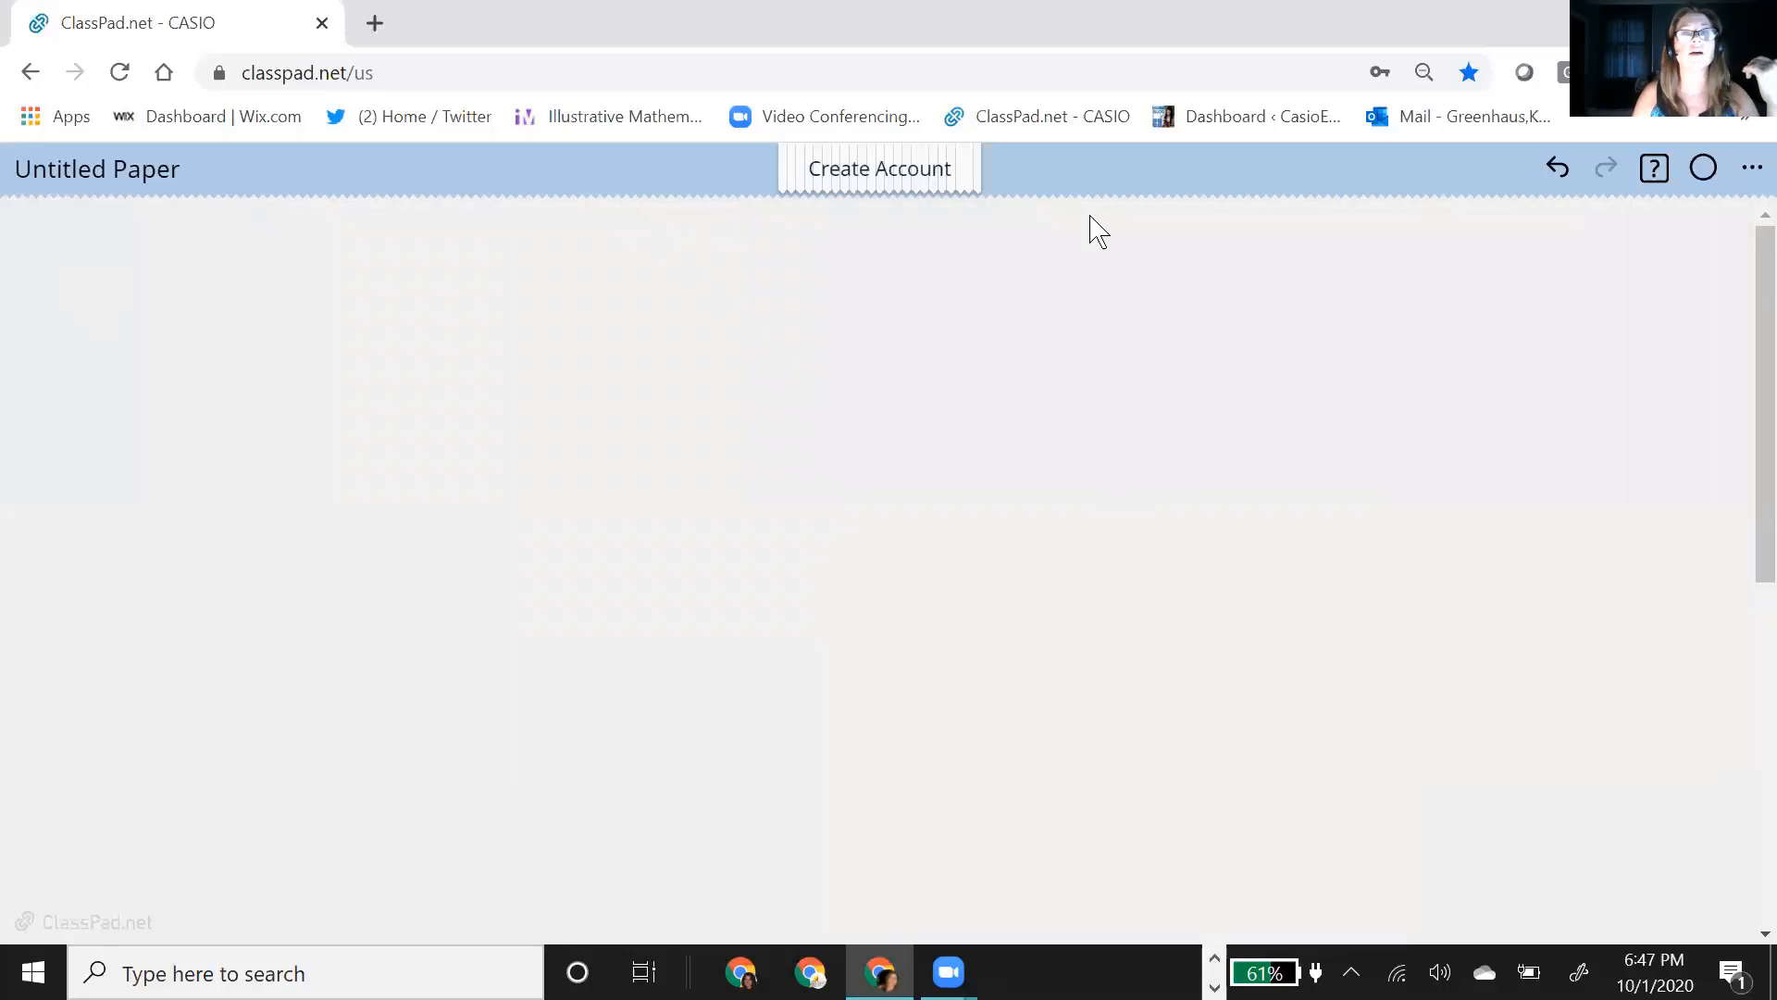
# Step: Check the Variable Manager for stored variables and close it
pyautogui.click(1751, 176)
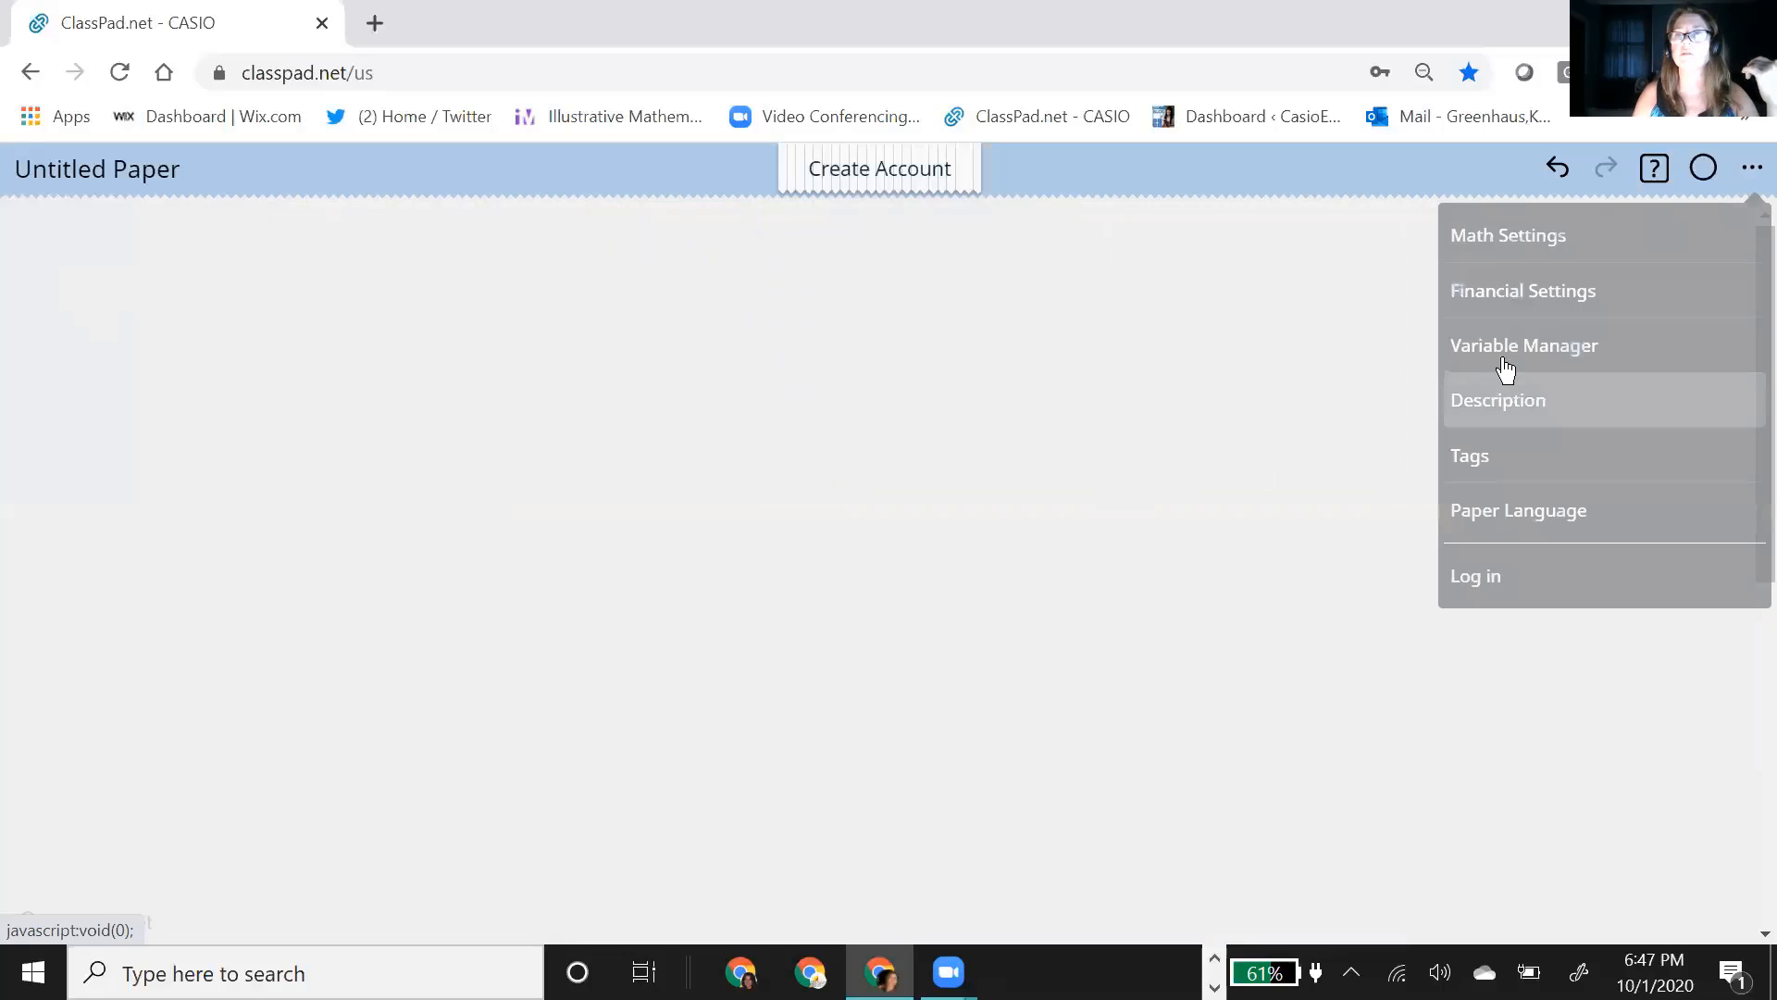
pyautogui.click(1509, 345)
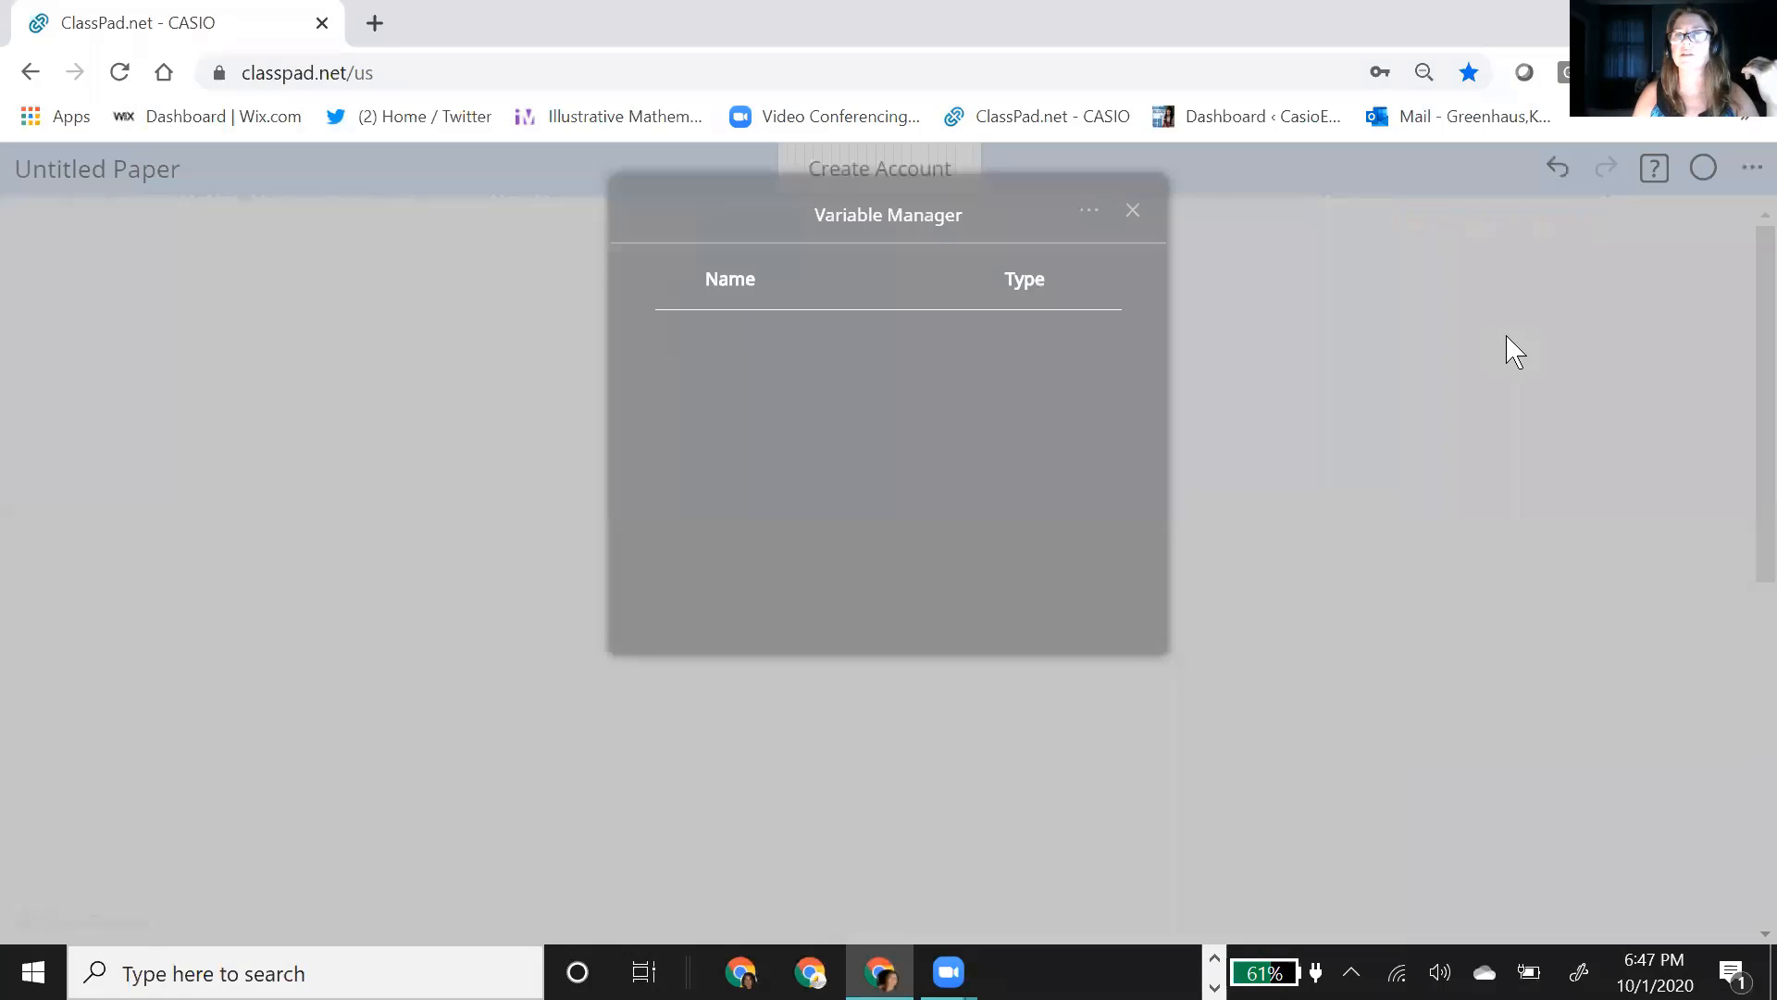
pyautogui.click(1135, 212)
# Step: Add a new empty graph to the paper and move it to the middle of the page
pyautogui.click(264, 324)
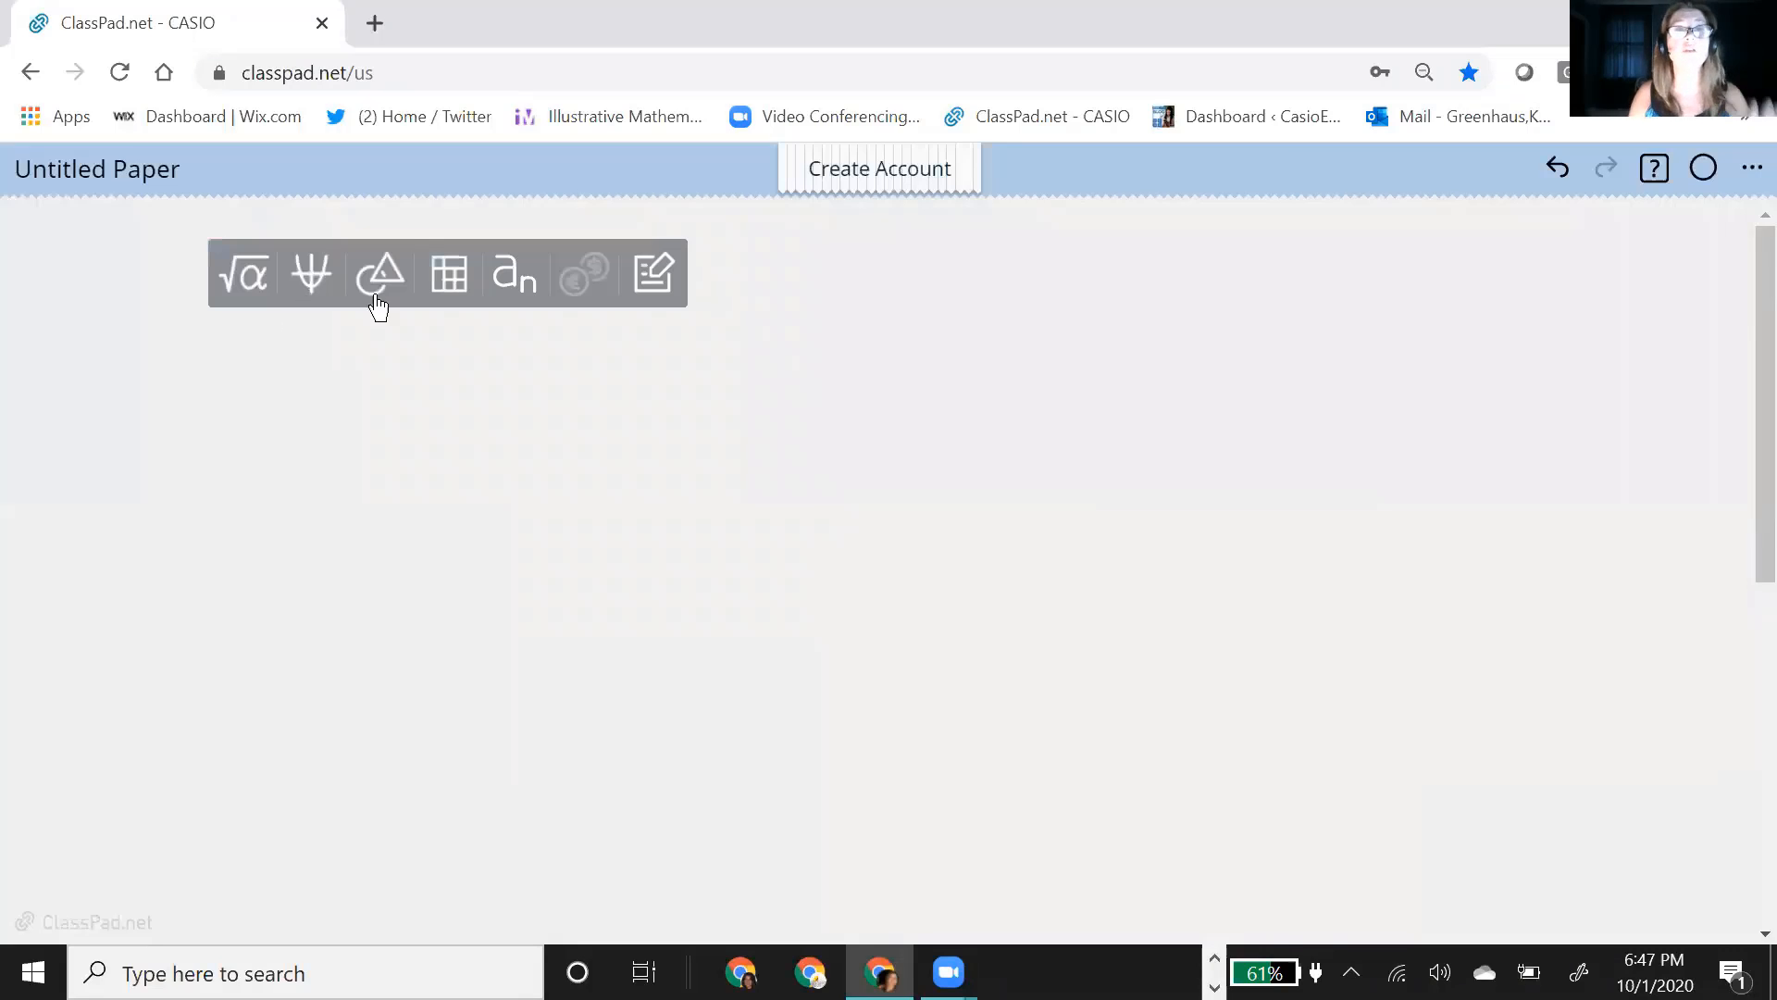
pyautogui.click(311, 295)
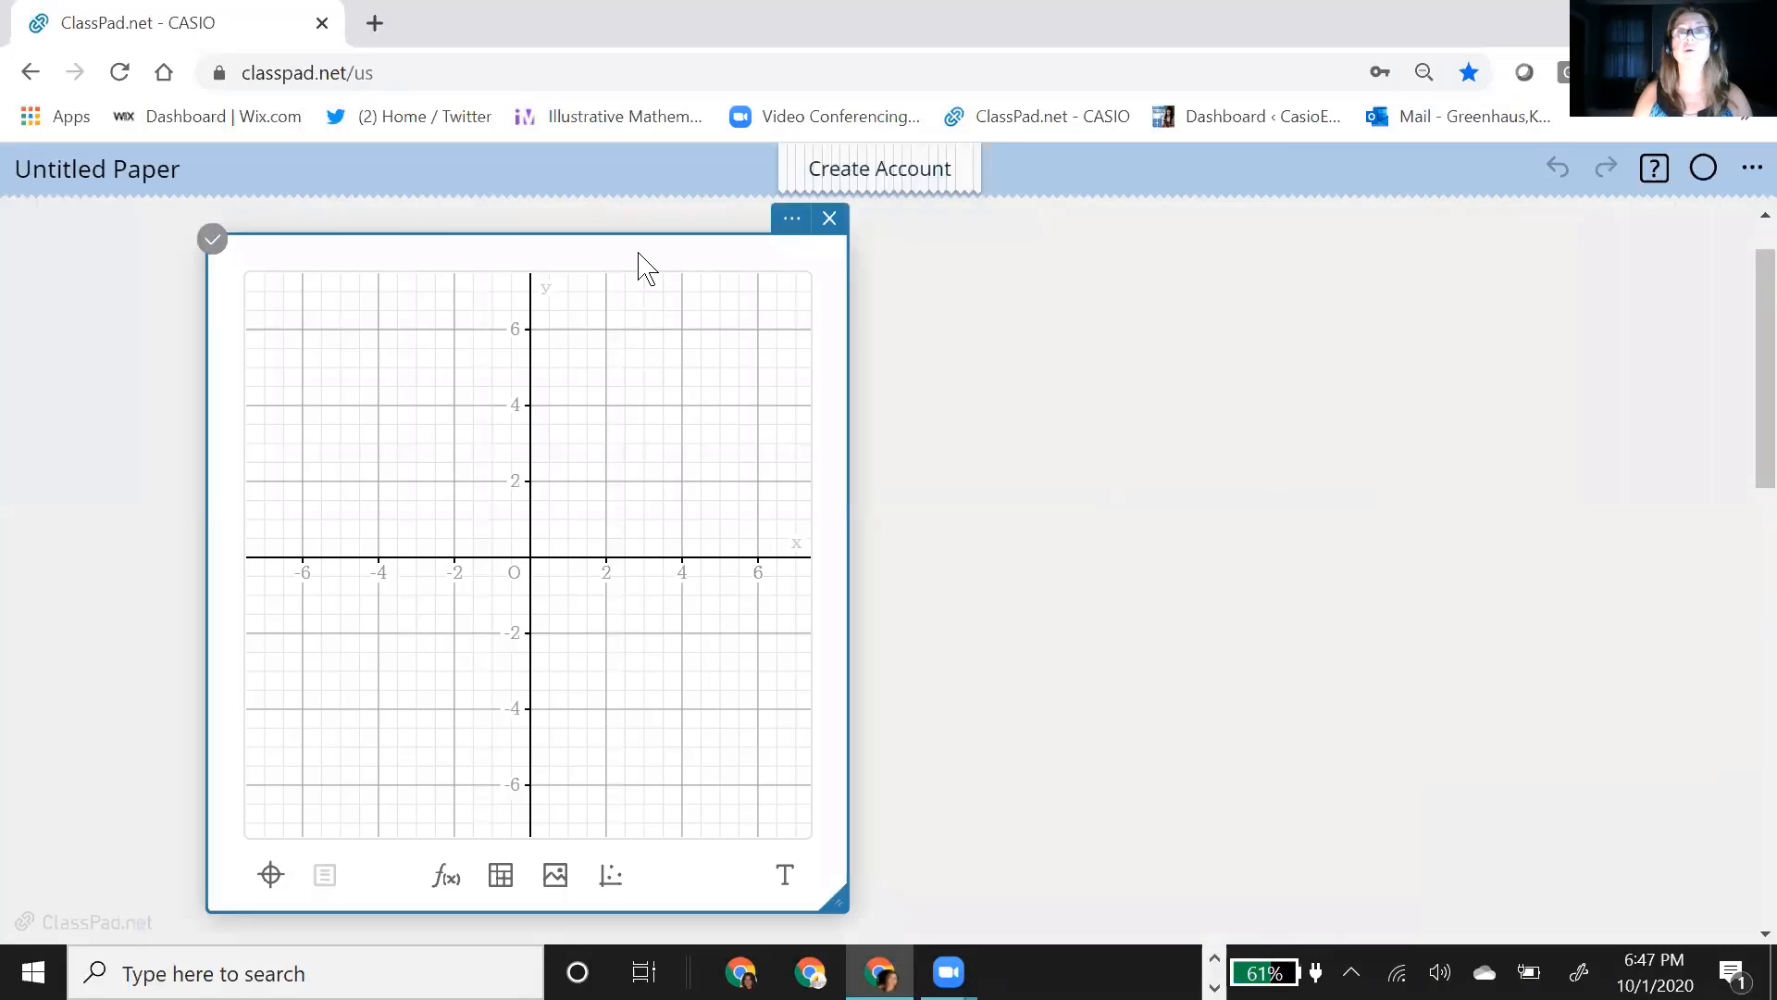
pyautogui.moveTo(639, 260); pyautogui.dragTo(1147, 242)
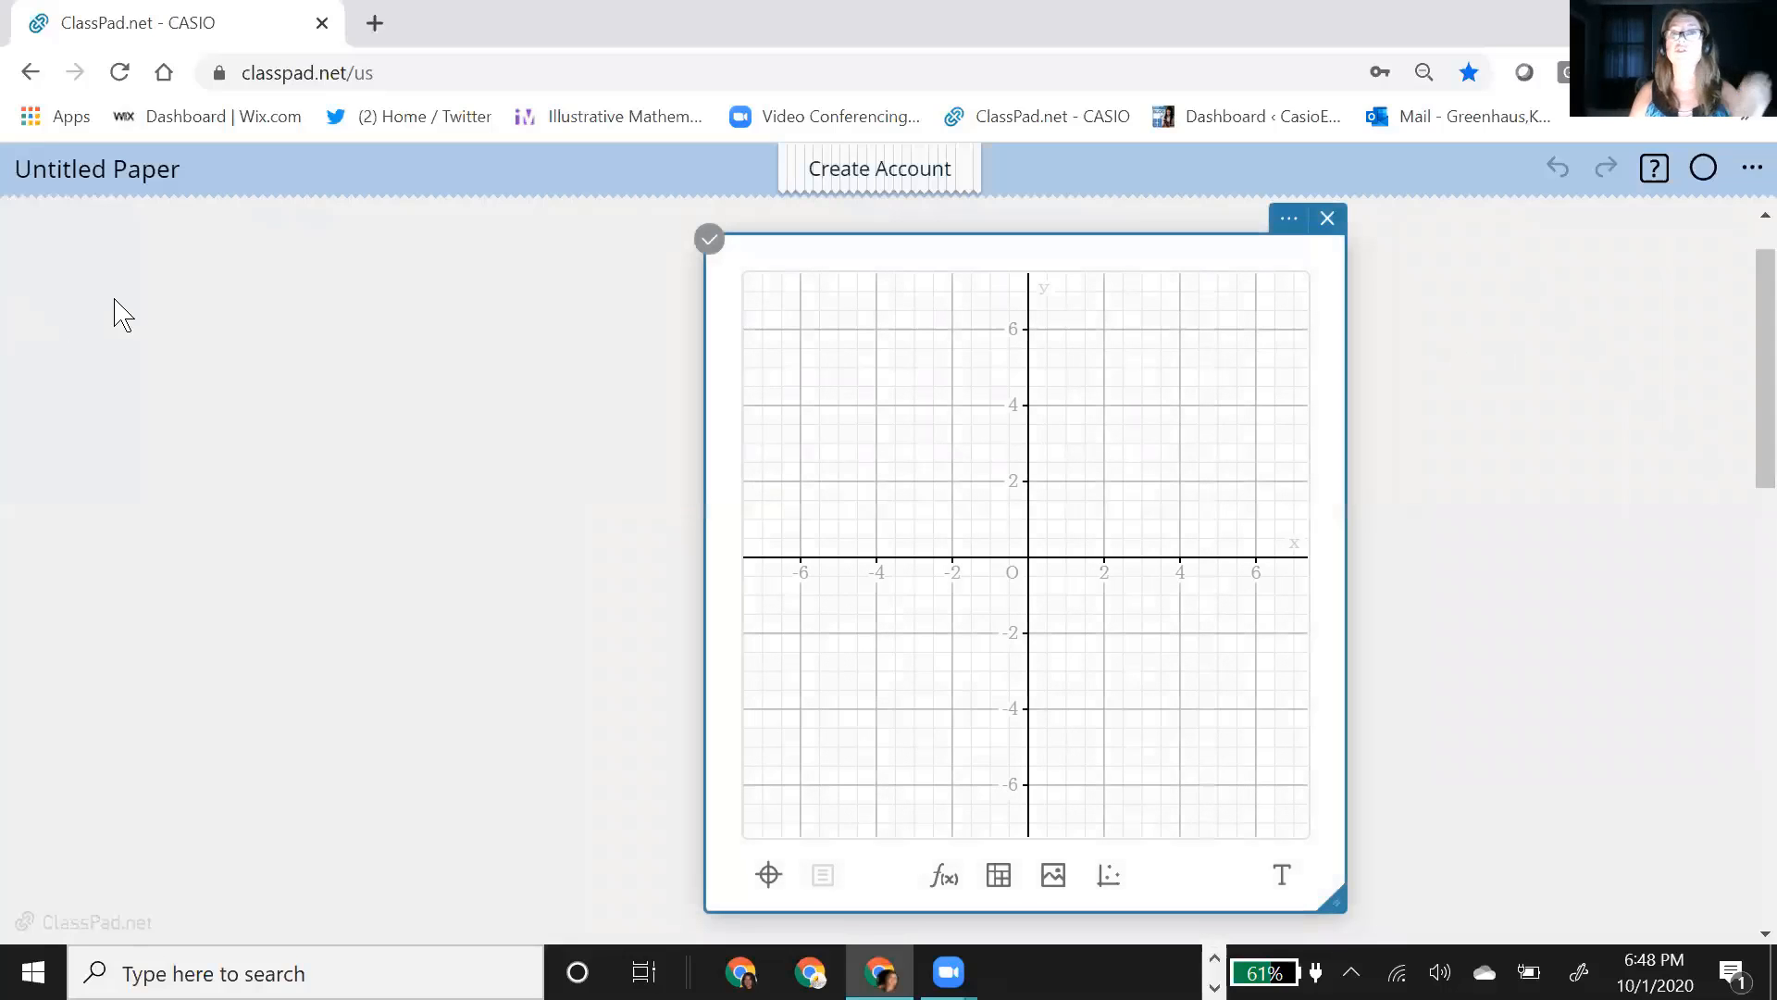
# Step: Add an empty calculation line on the blank paper area beside the new graph
pyautogui.click(74, 282)
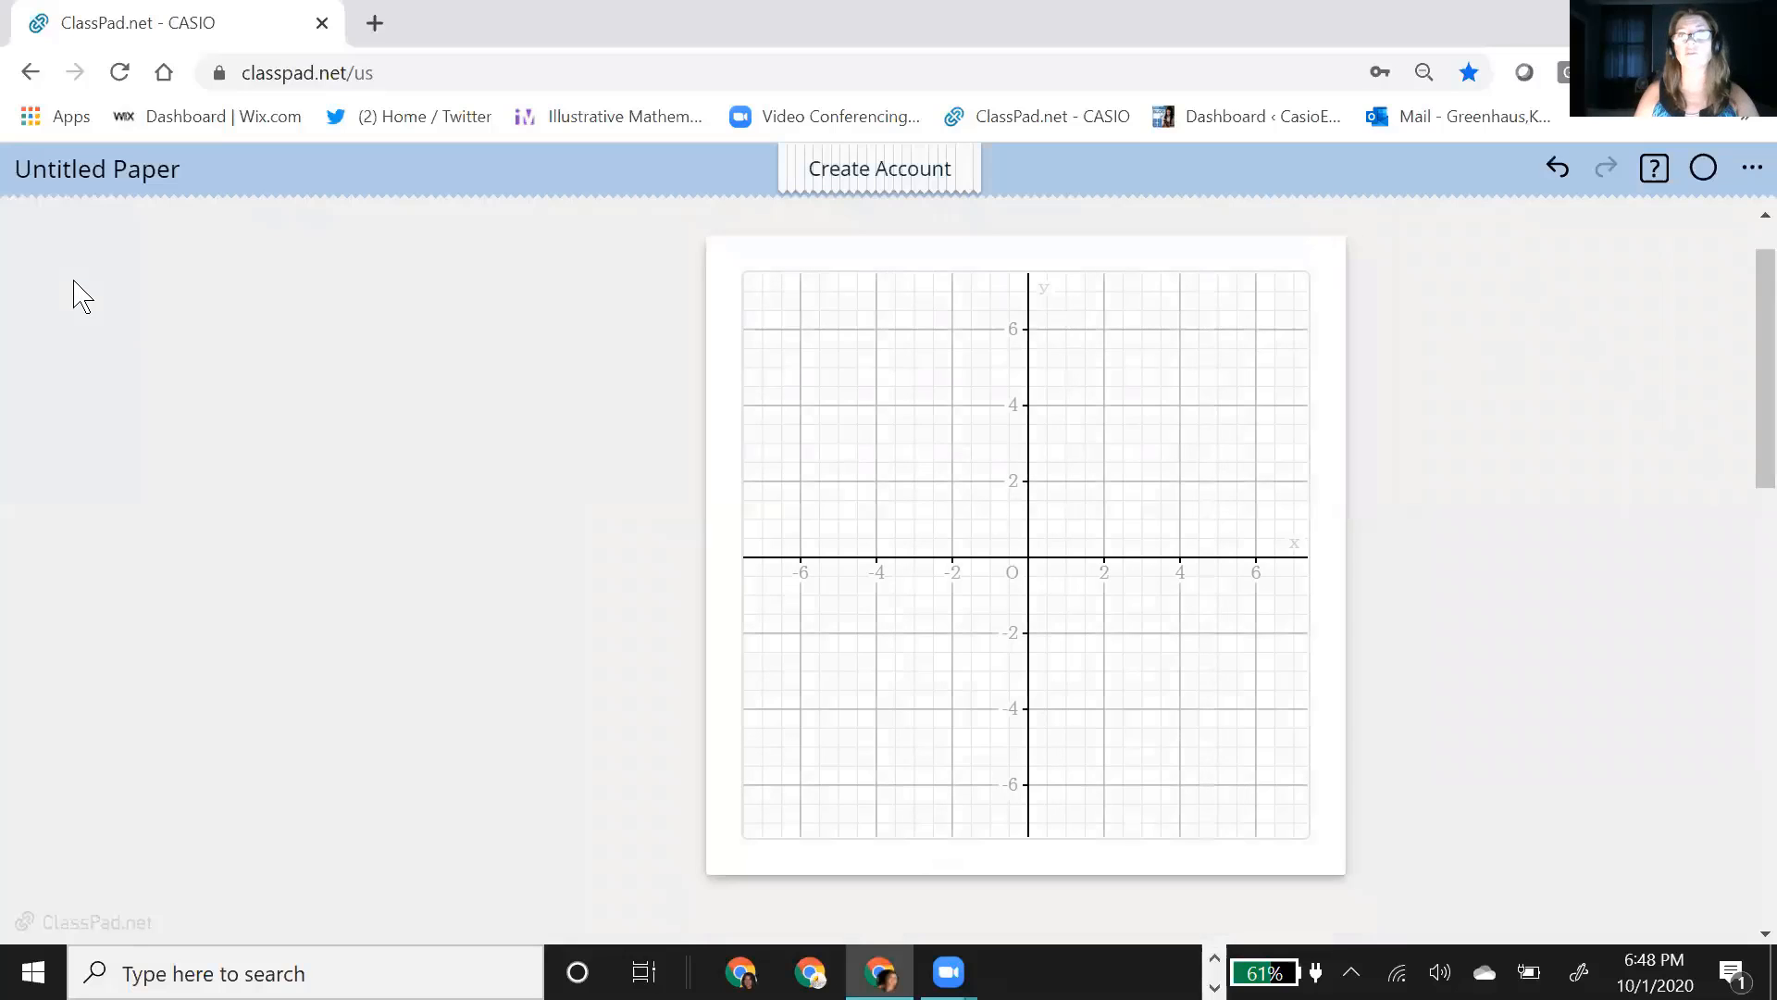
pyautogui.click(73, 294)
pyautogui.click(67, 246)
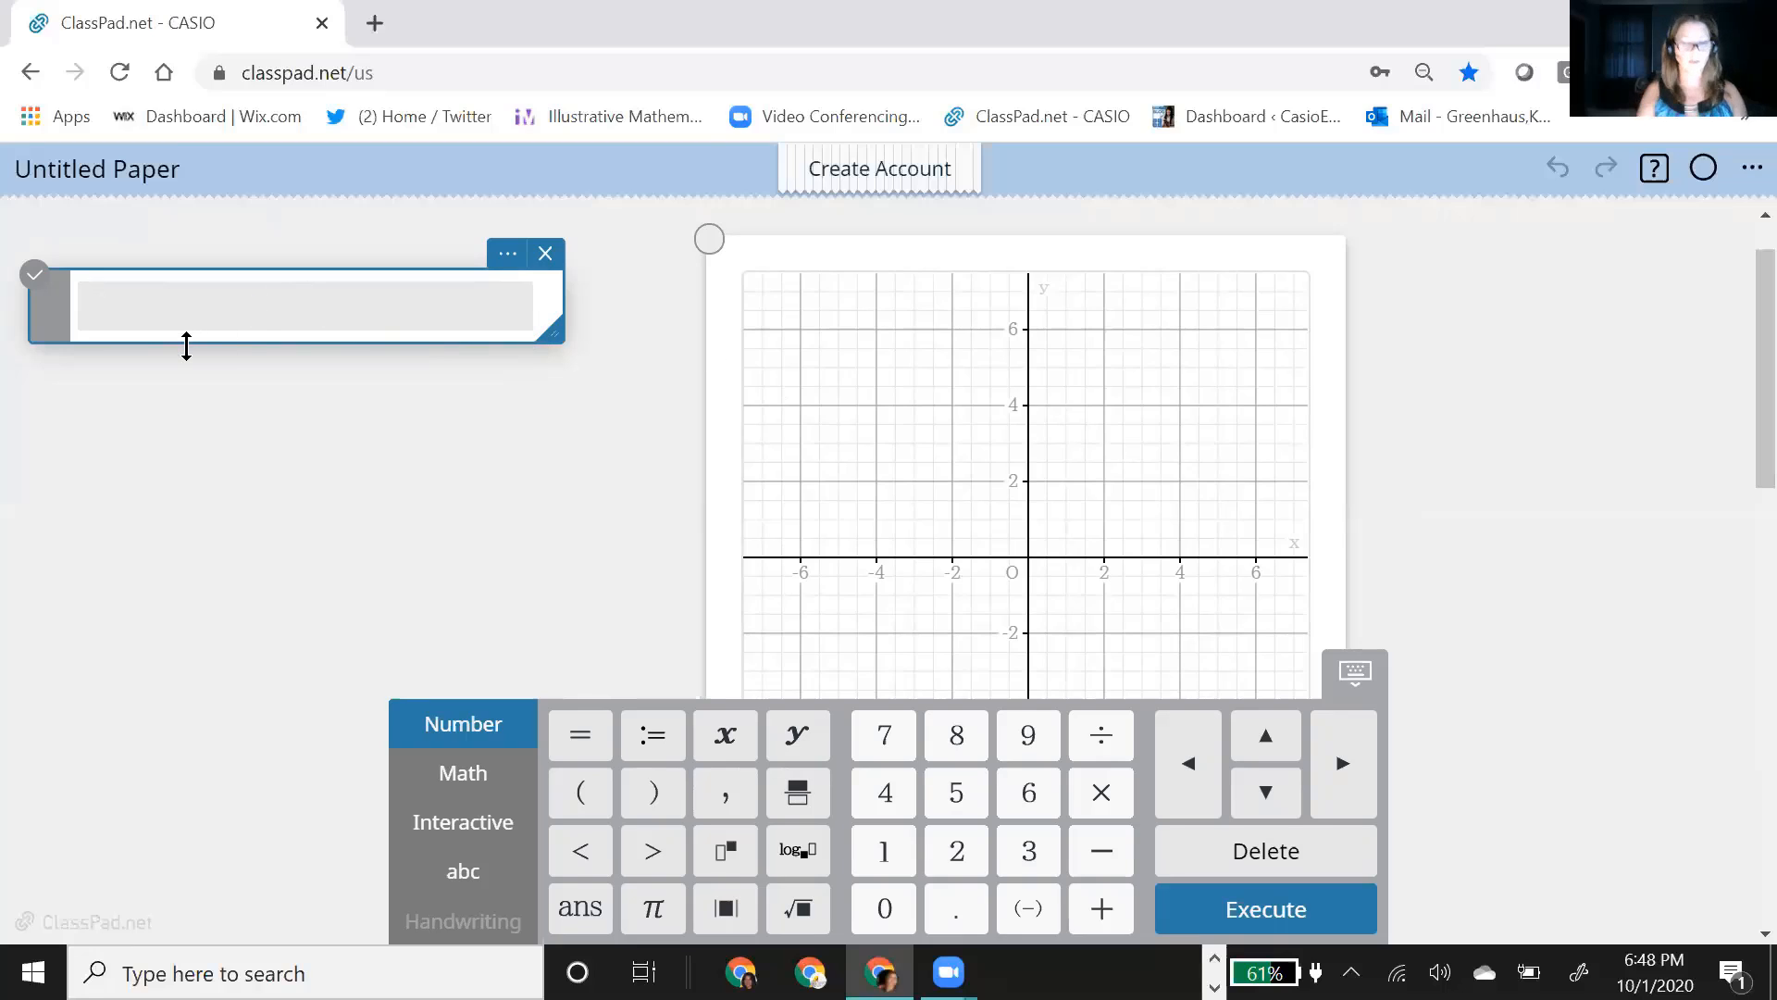
# Step: Define the function f(x):=2x²−x+3 in the empty calculation line and execute it
pyautogui.write('f')
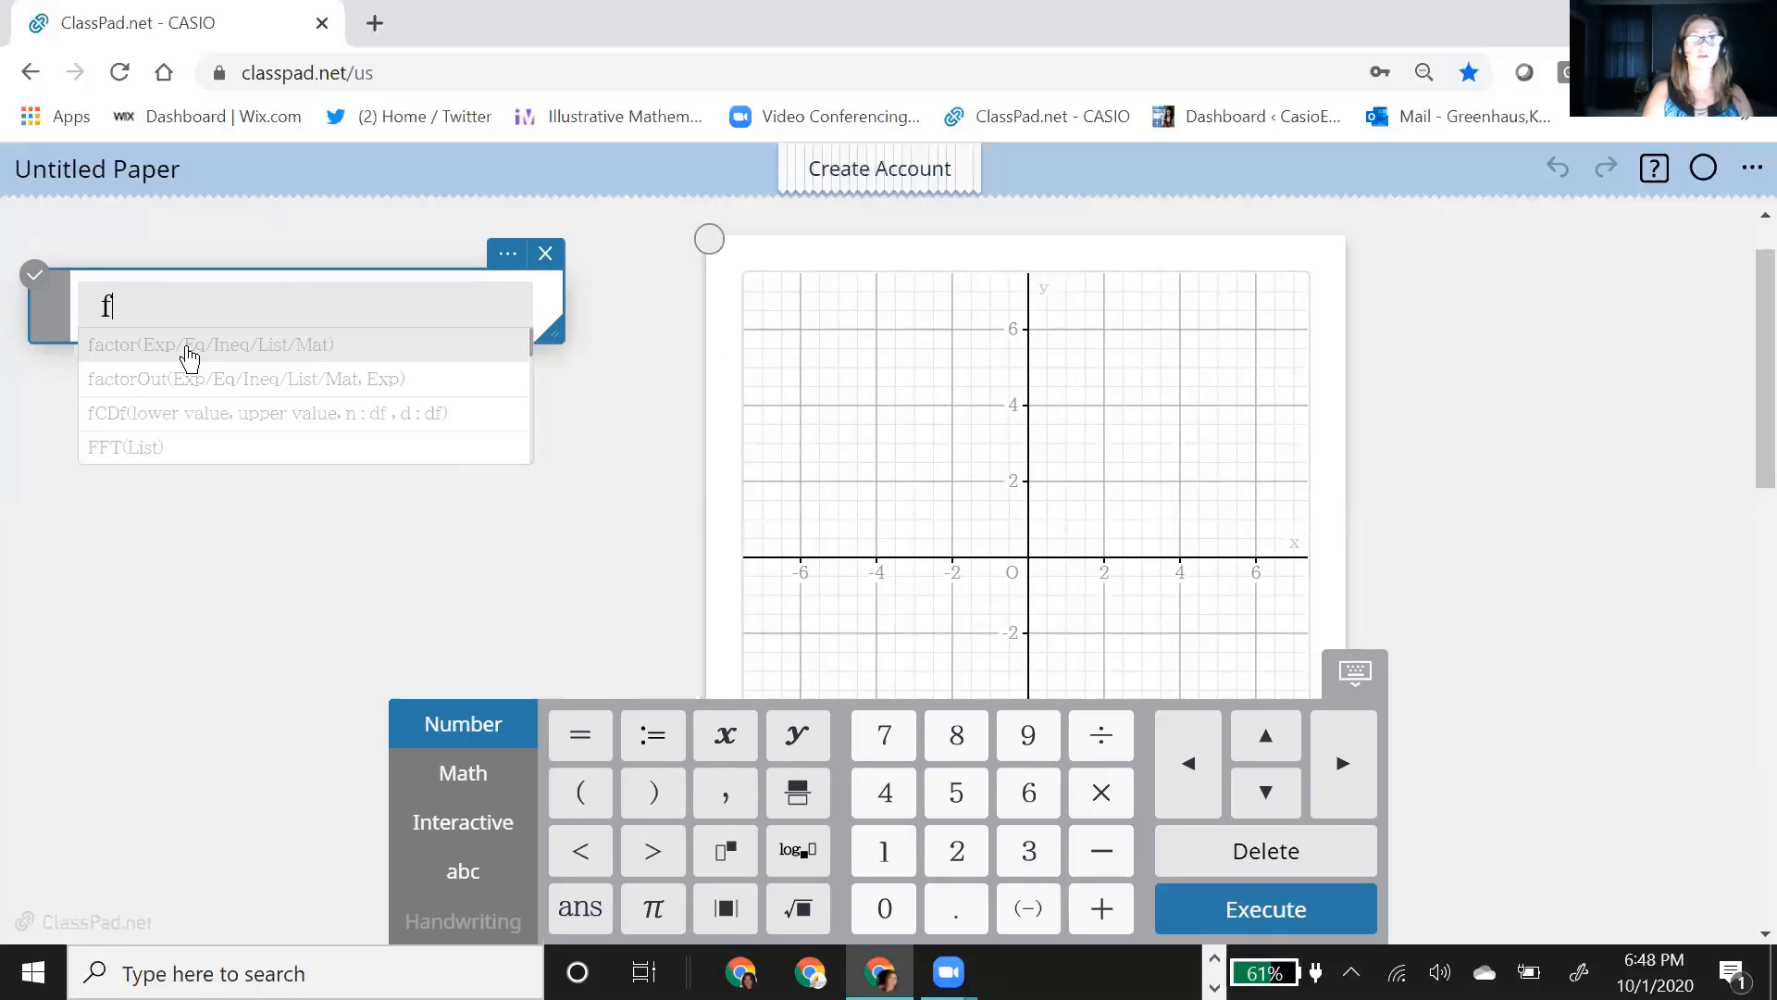
pyautogui.write('(x0')
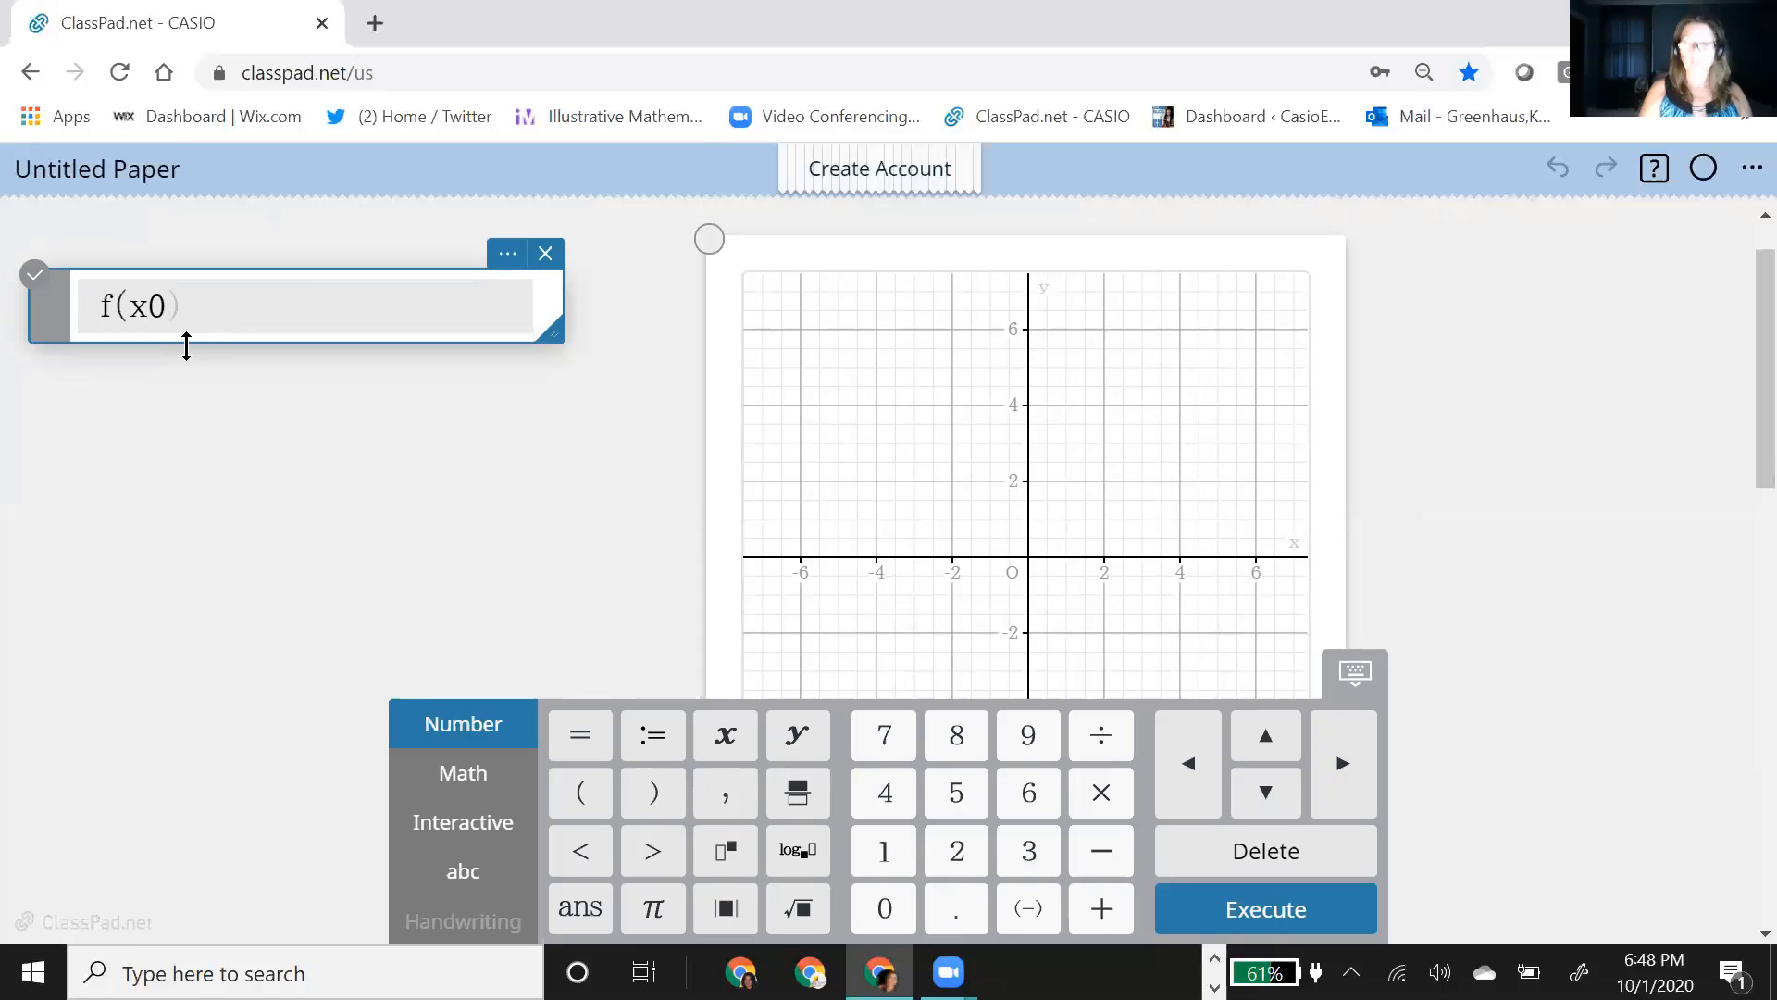
pyautogui.press('BackSpace')
pyautogui.press('Right')
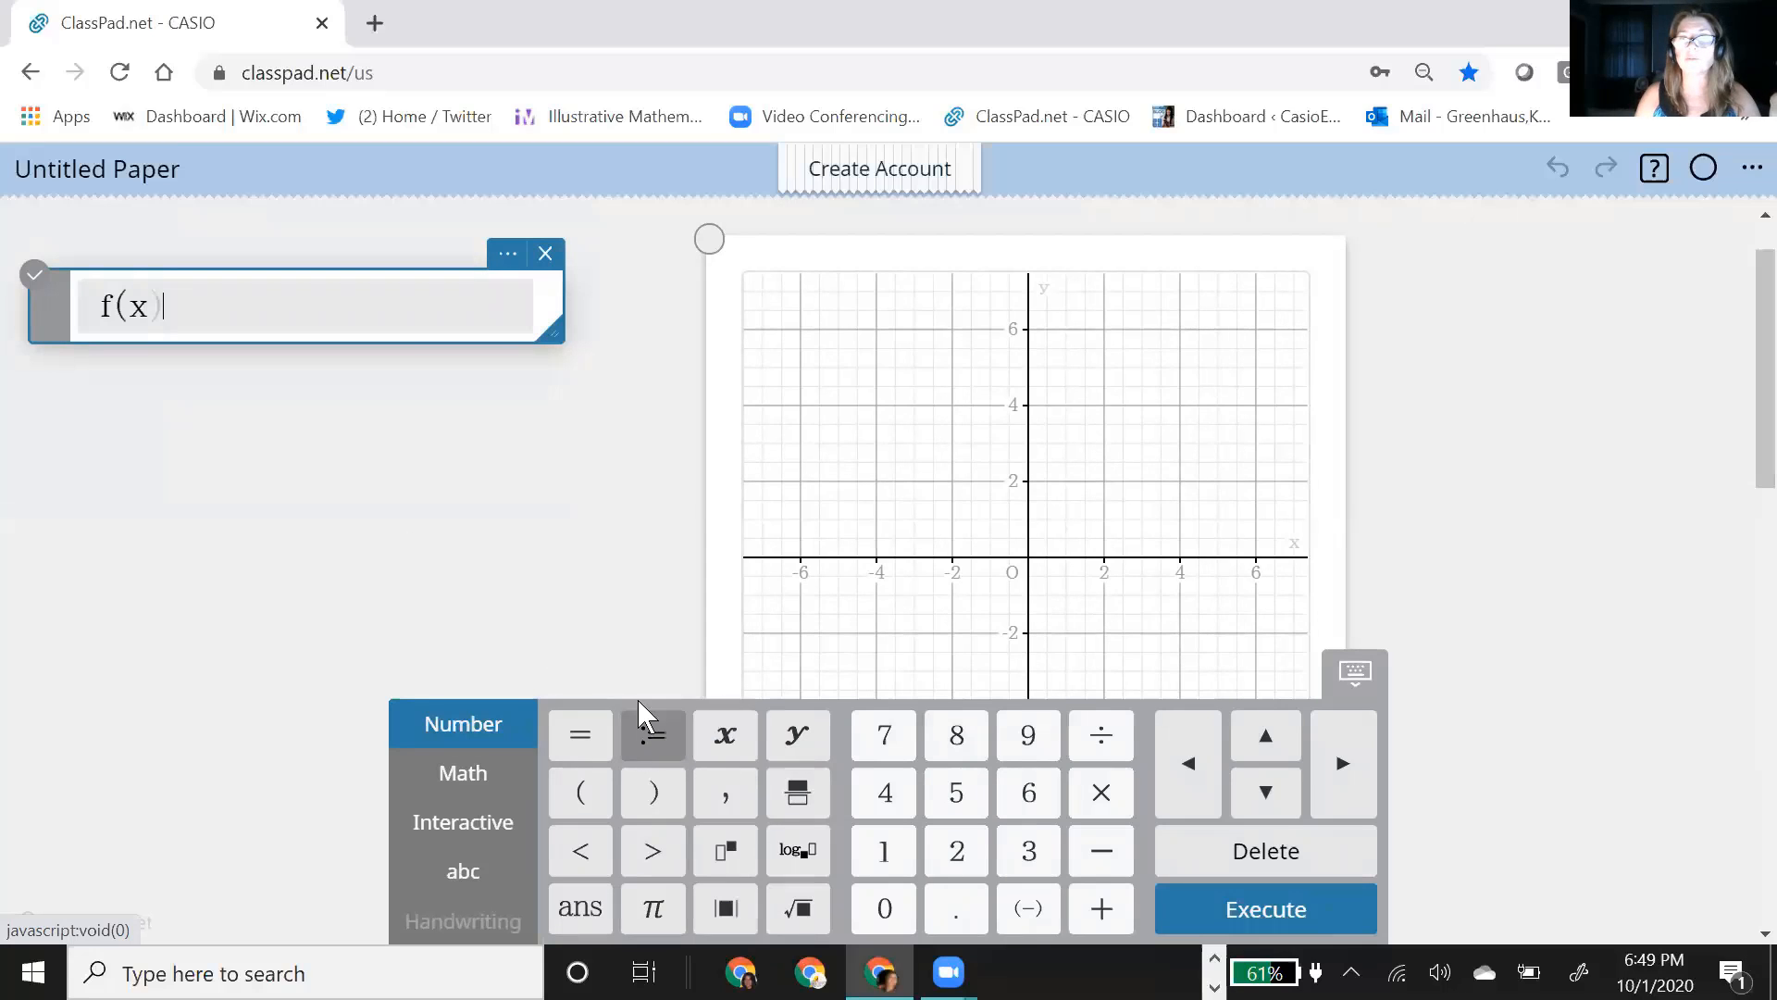
pyautogui.click(659, 753)
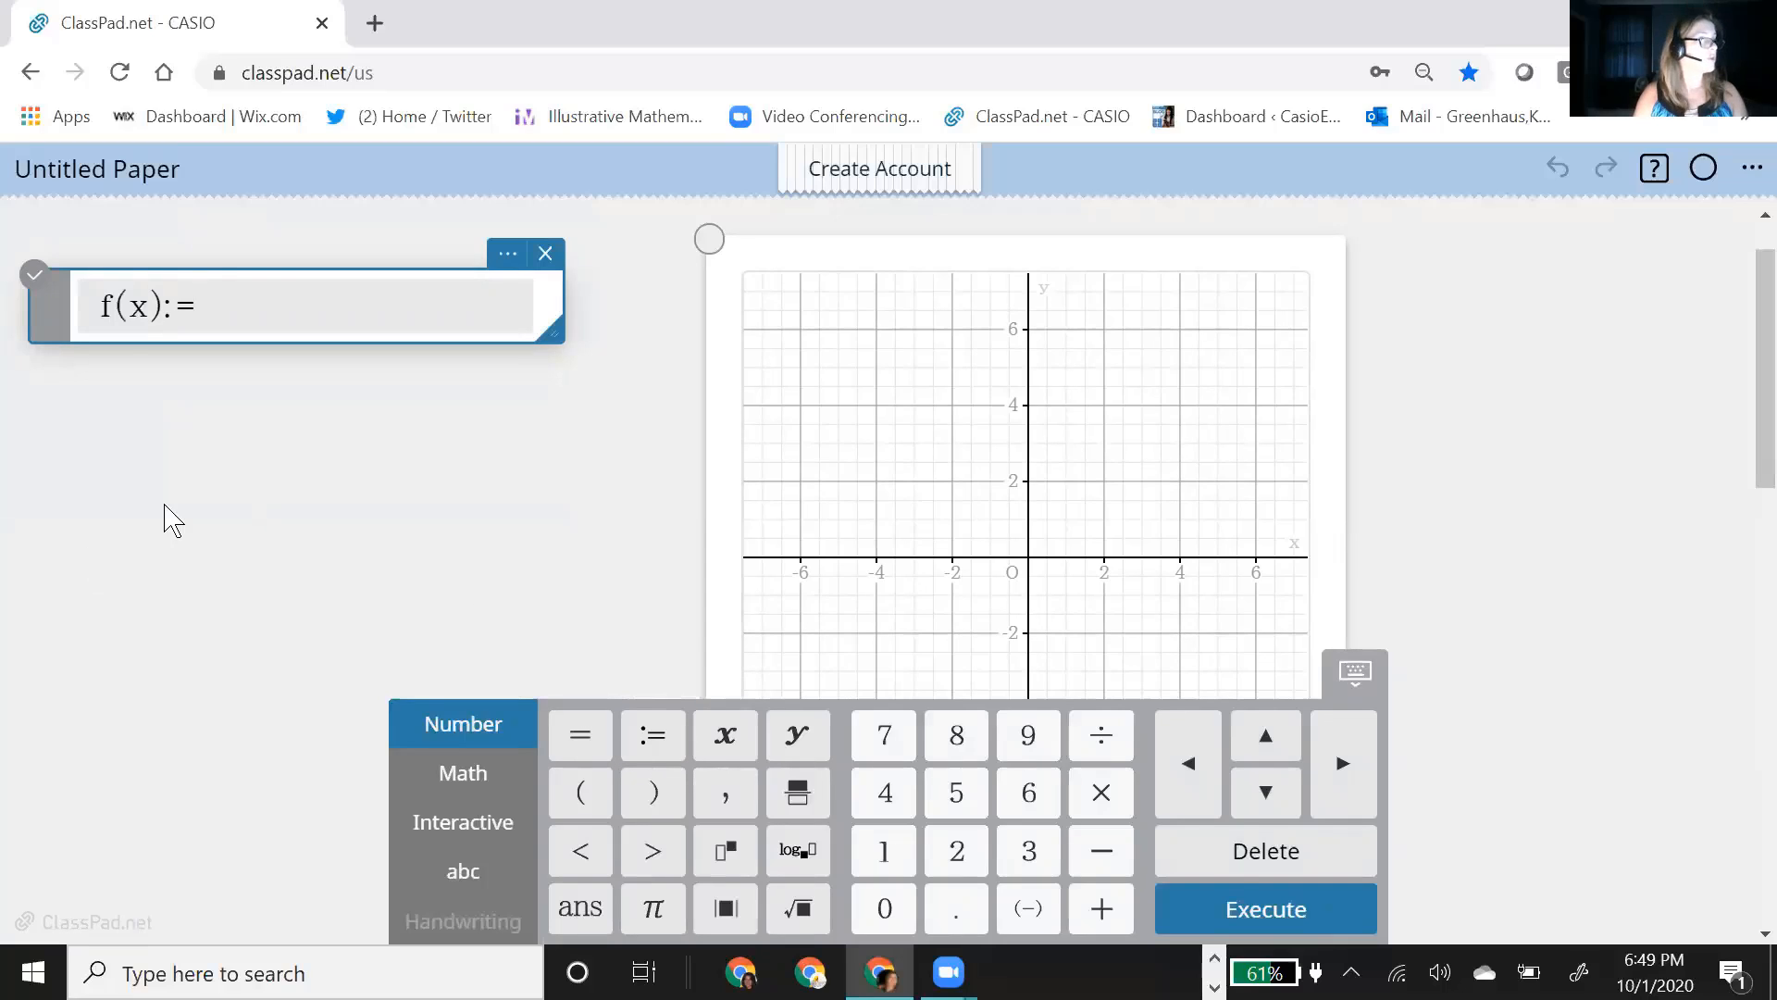
pyautogui.write('2x^2')
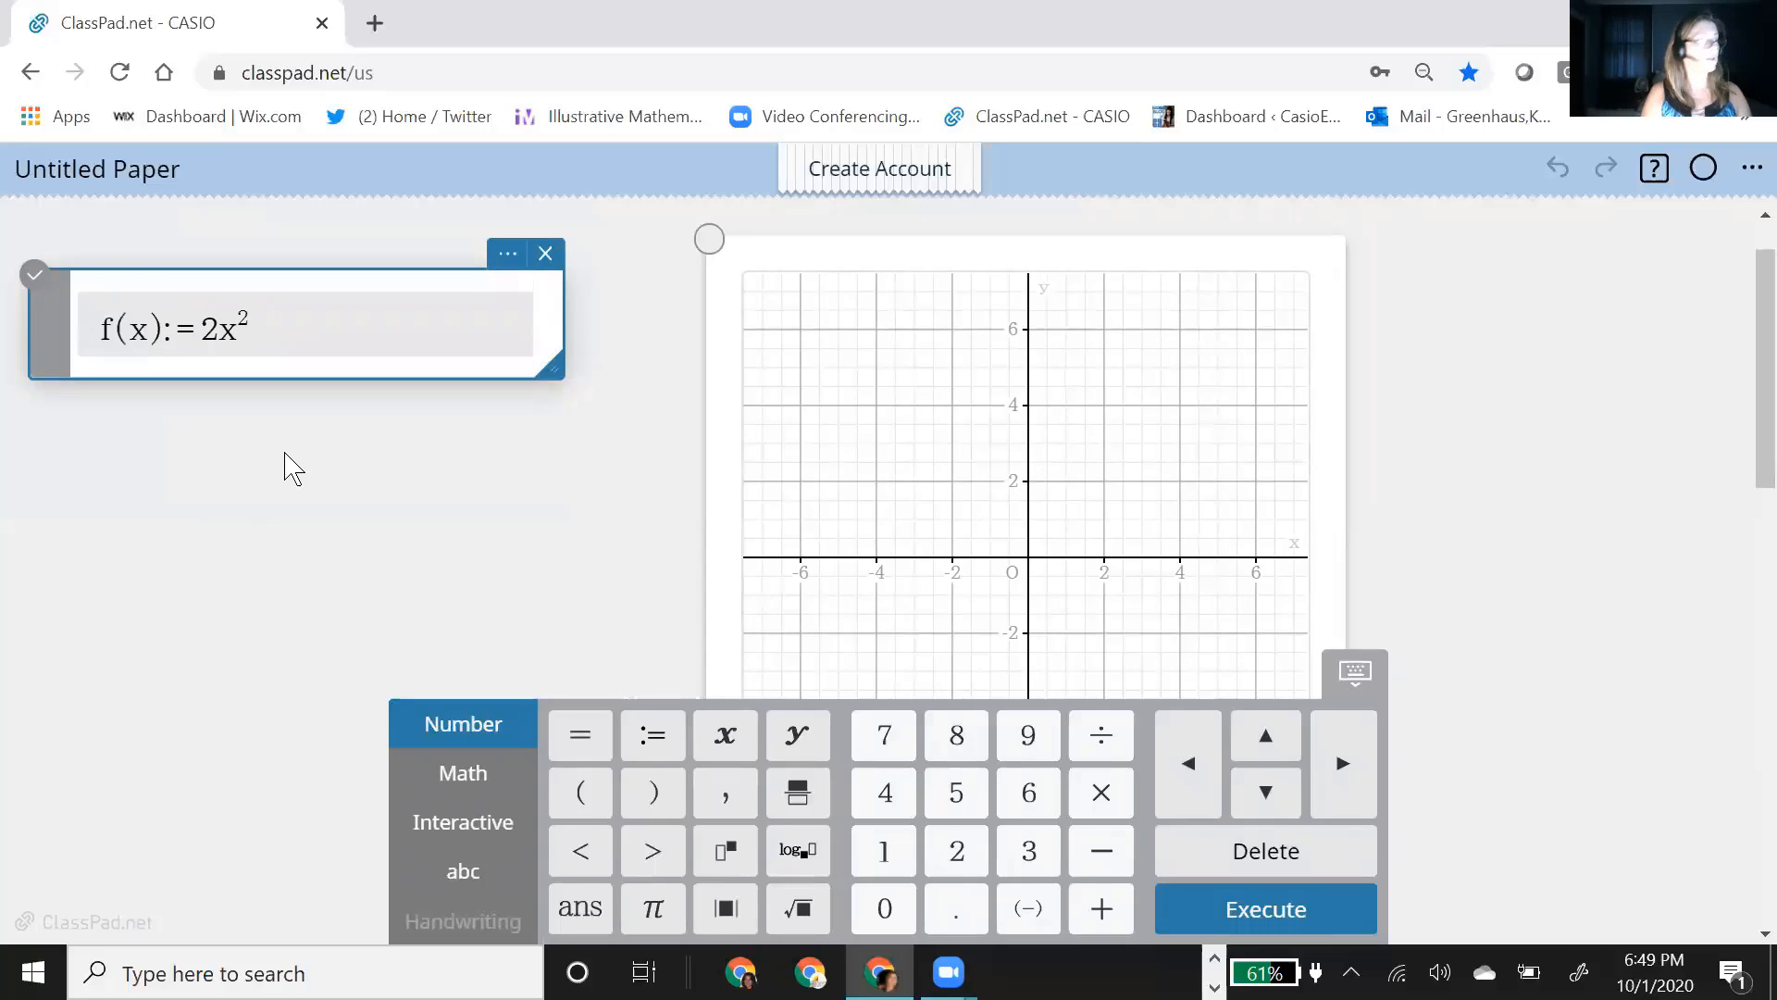
pyautogui.write('-x')
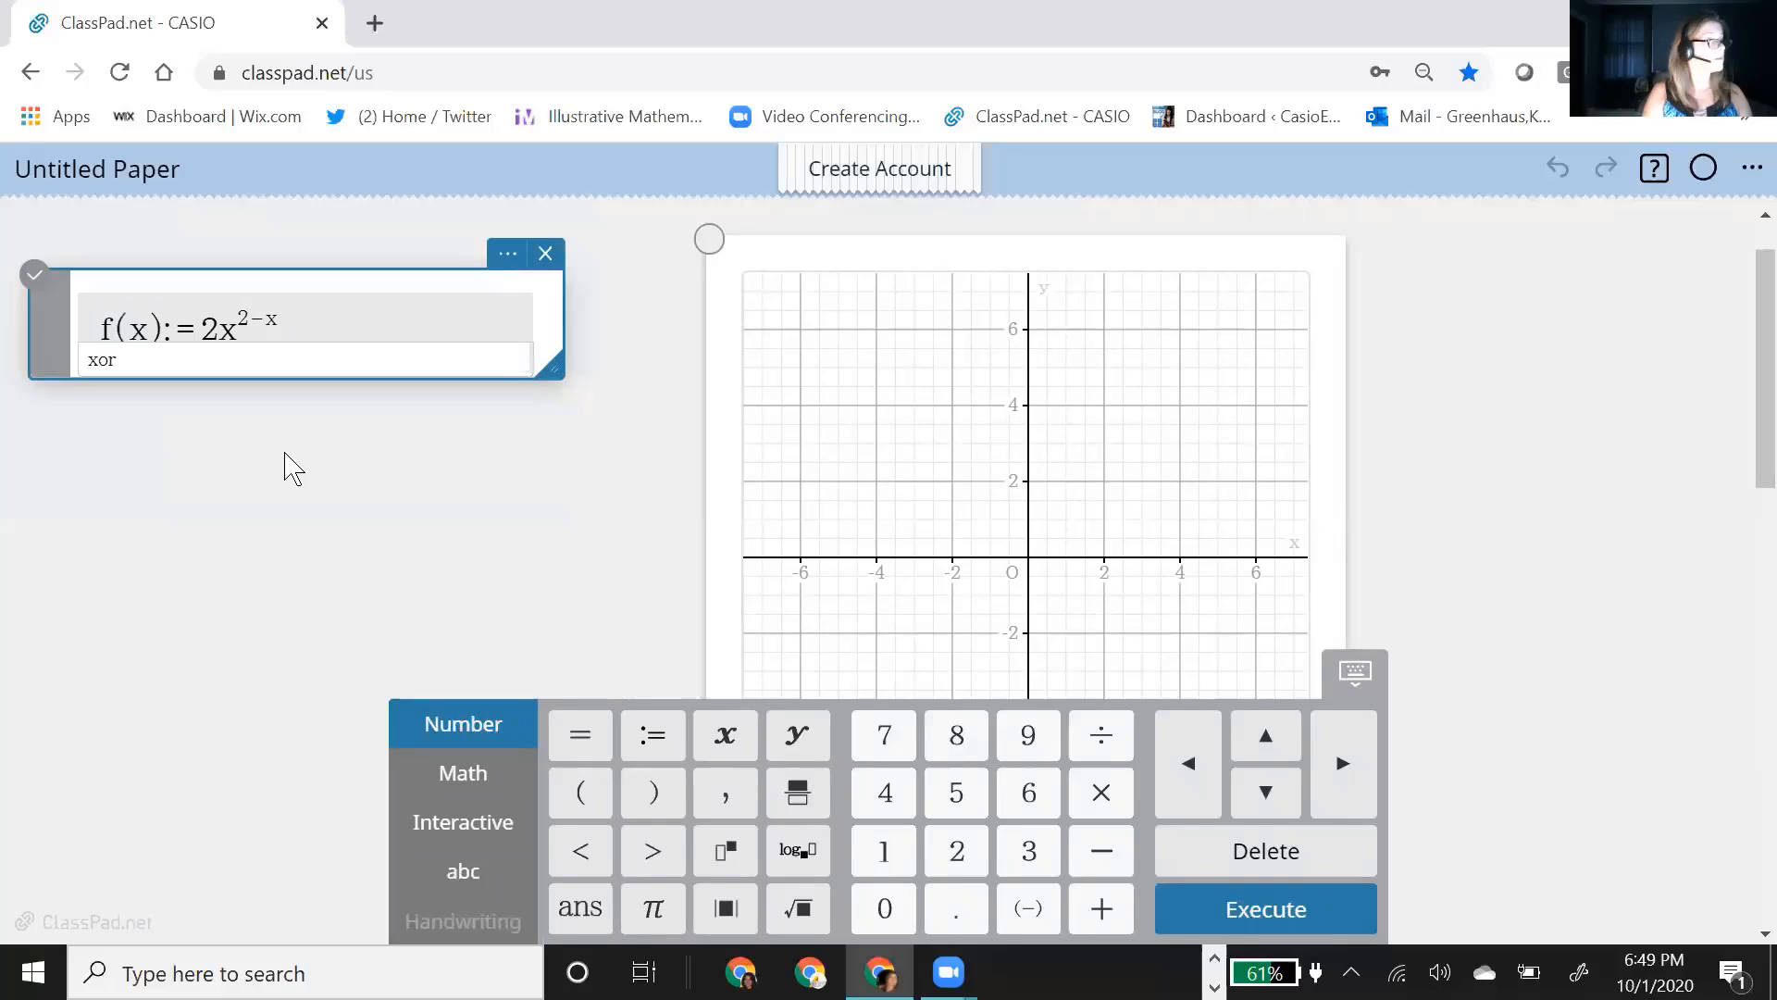
pyautogui.write('+')
pyautogui.press('BackSpace')
pyautogui.press('BackSpace')
pyautogui.press('BackSpace')
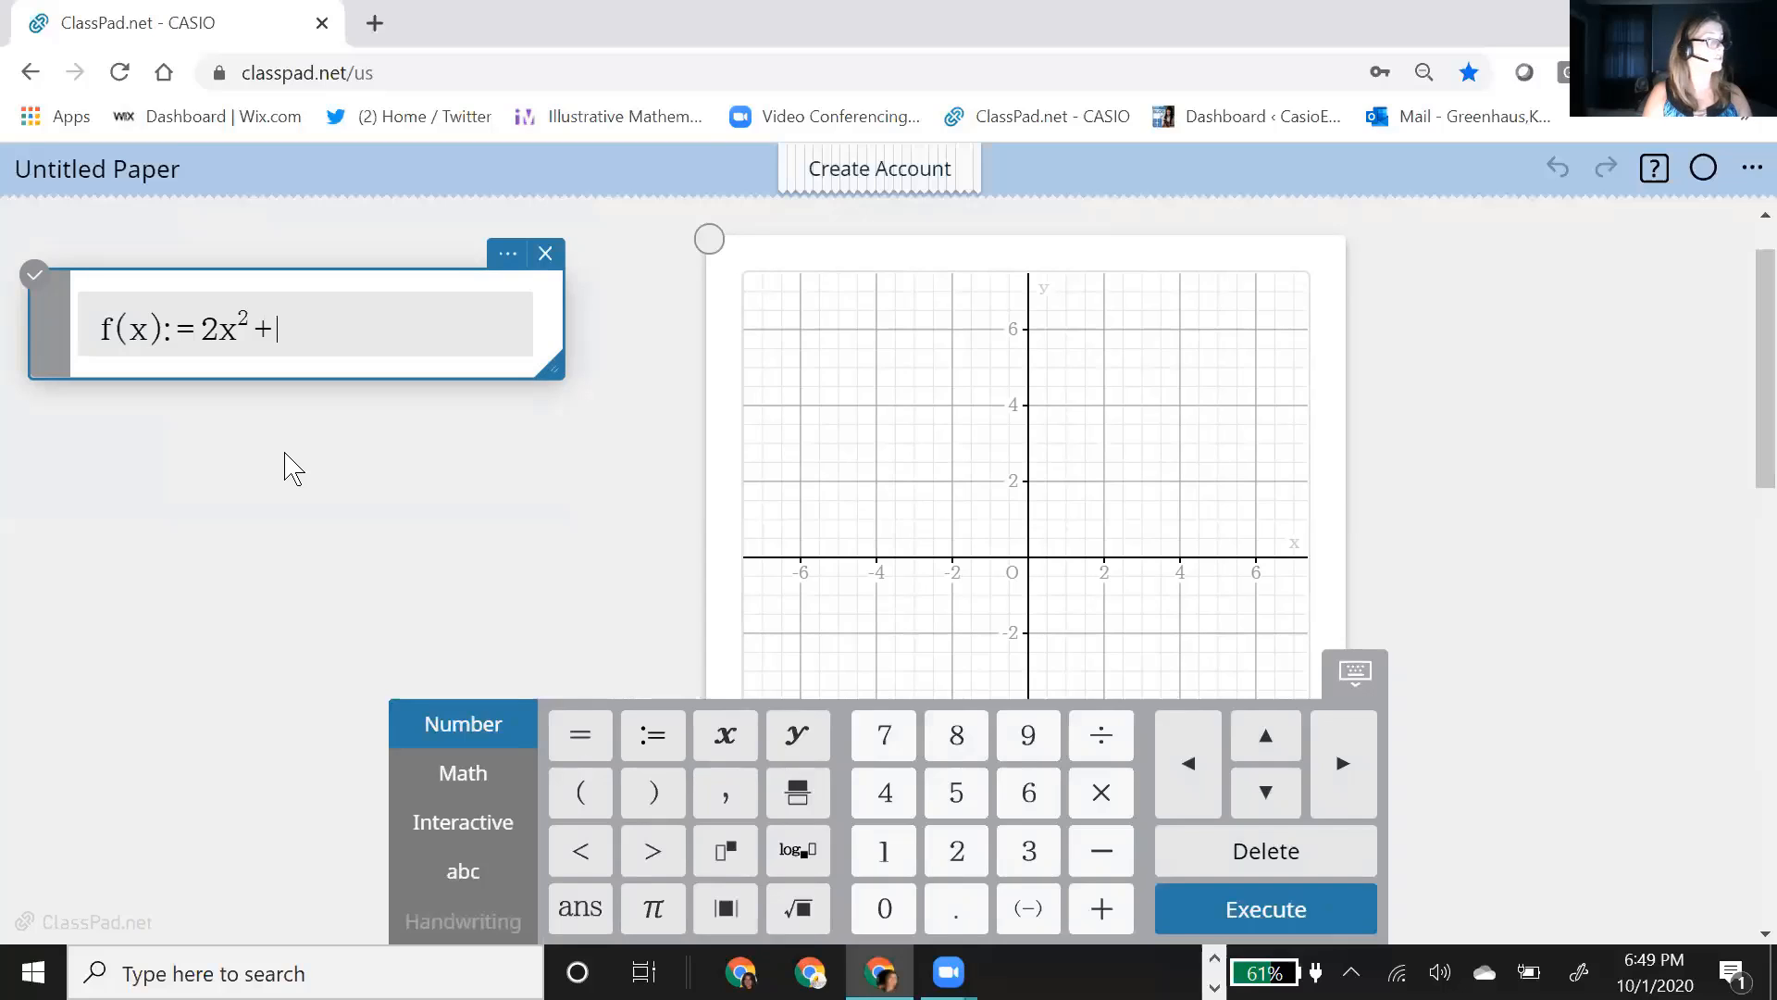
pyautogui.write('x')
pyautogui.press('BackSpace')
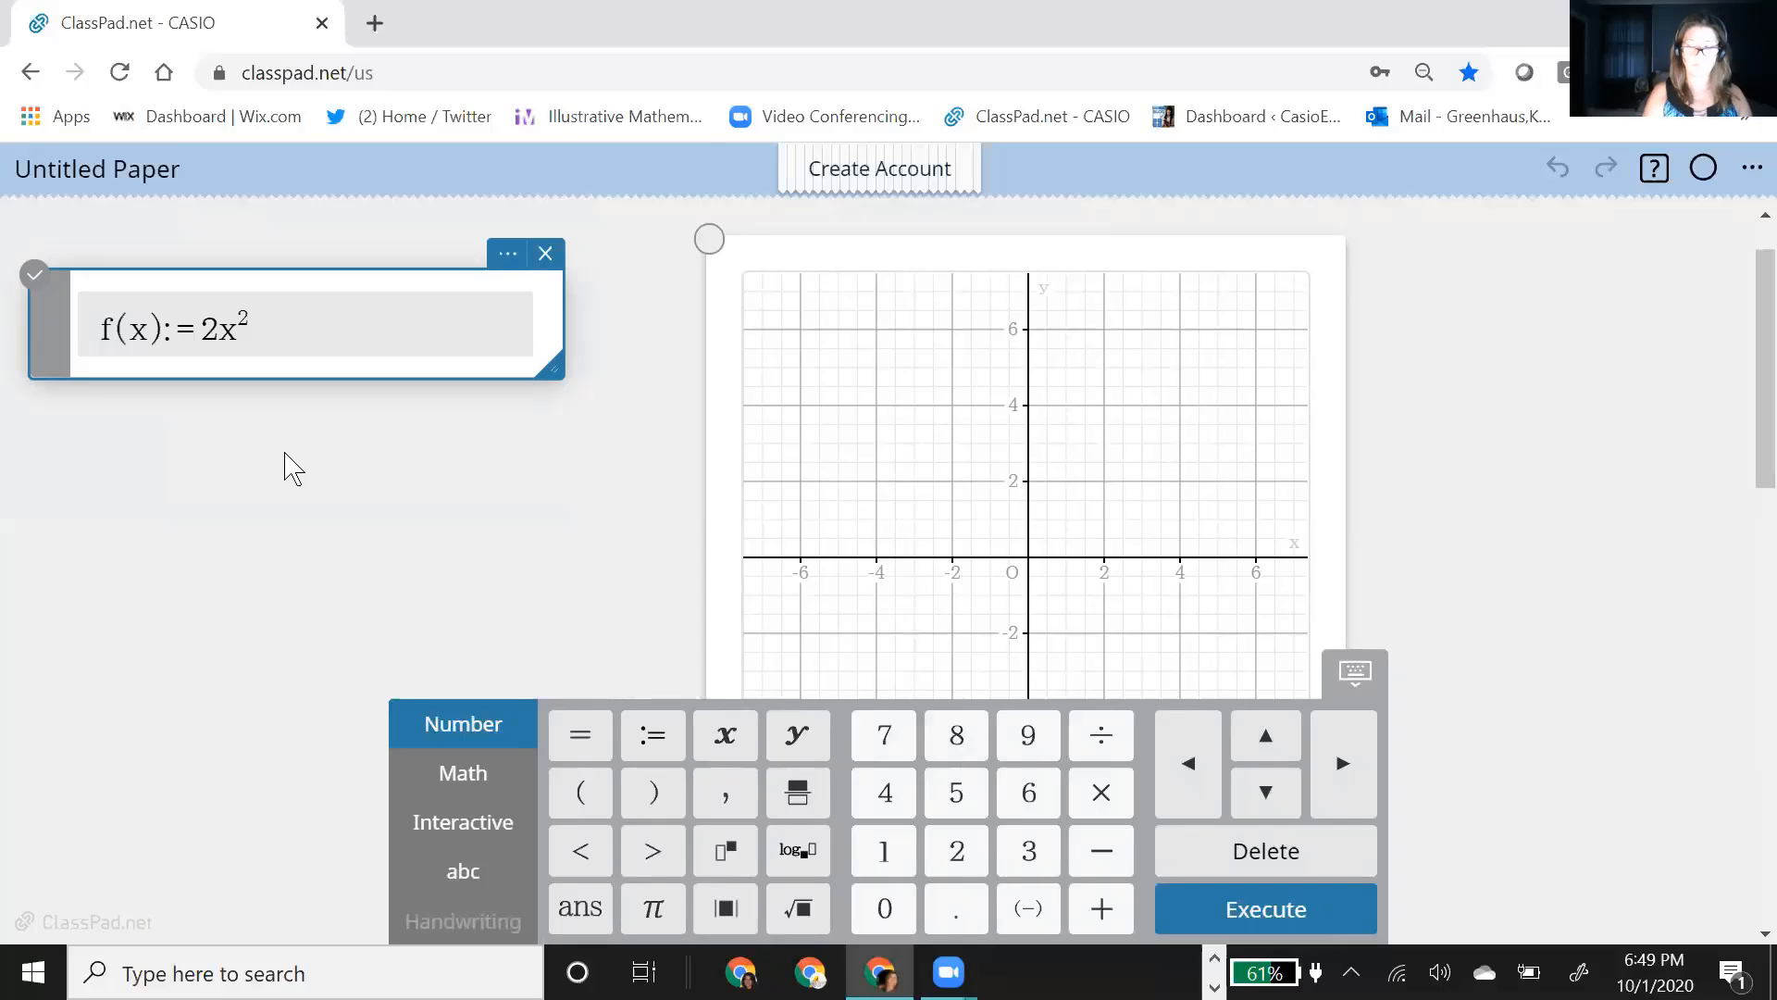
pyautogui.write('x')
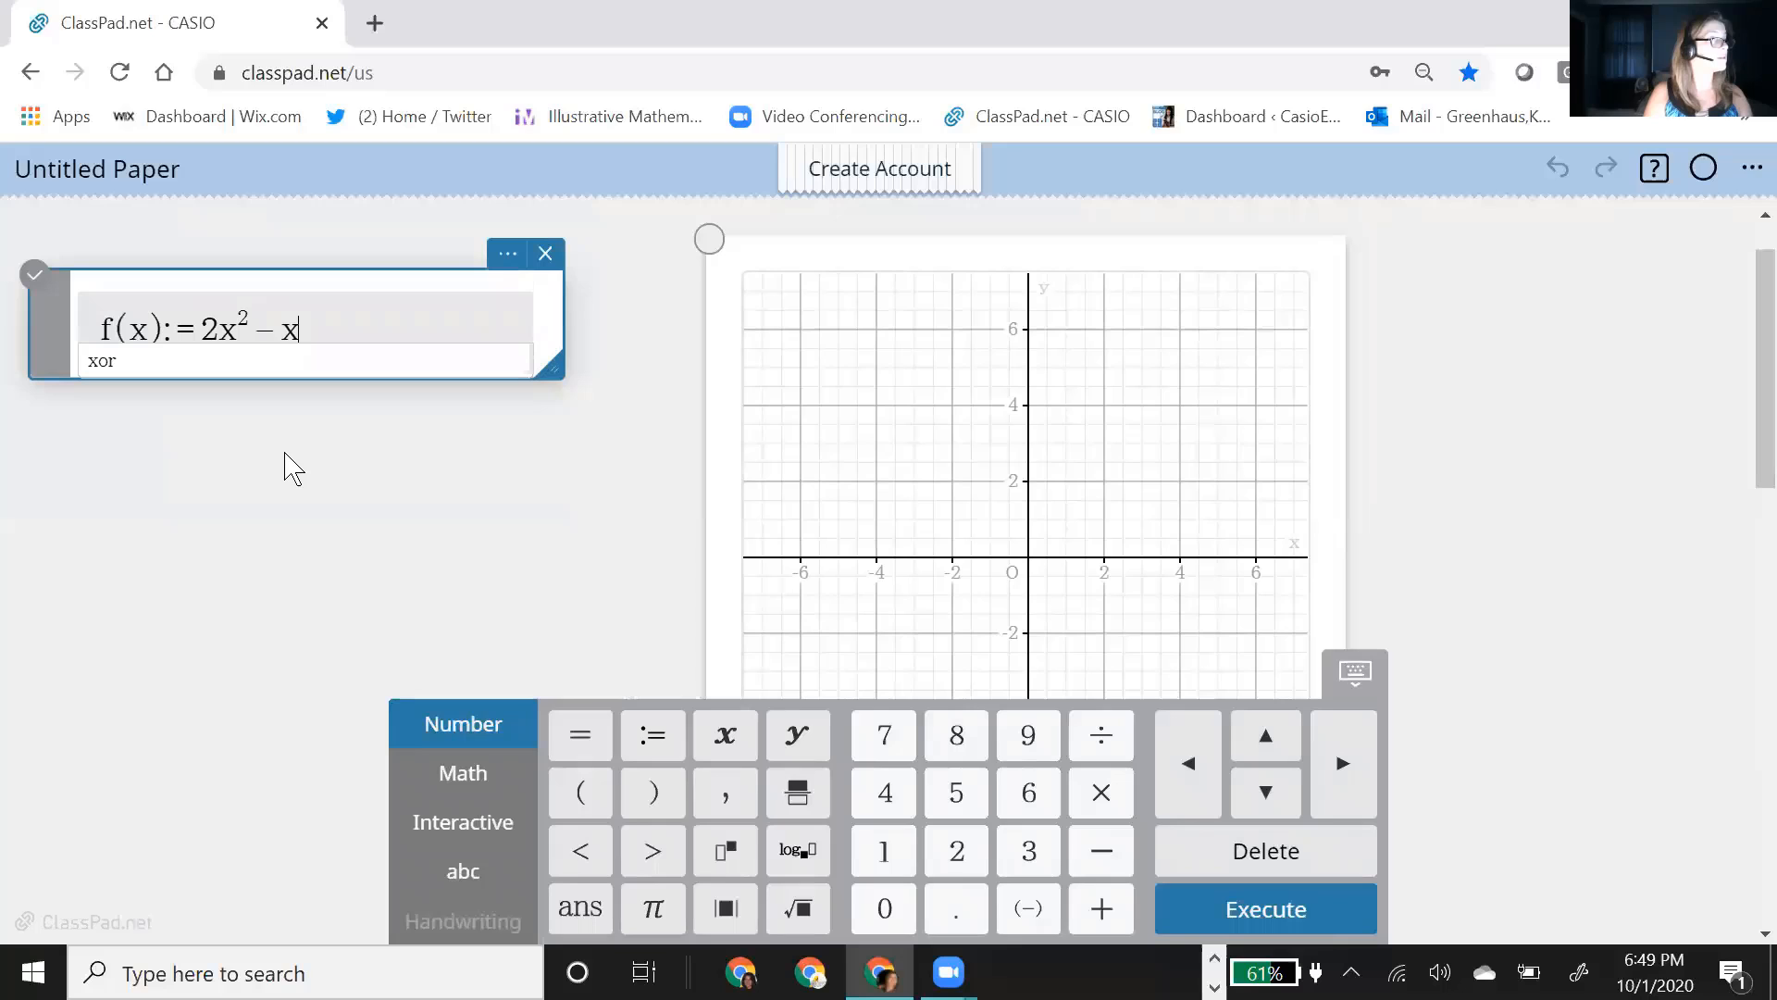
pyautogui.write('+3')
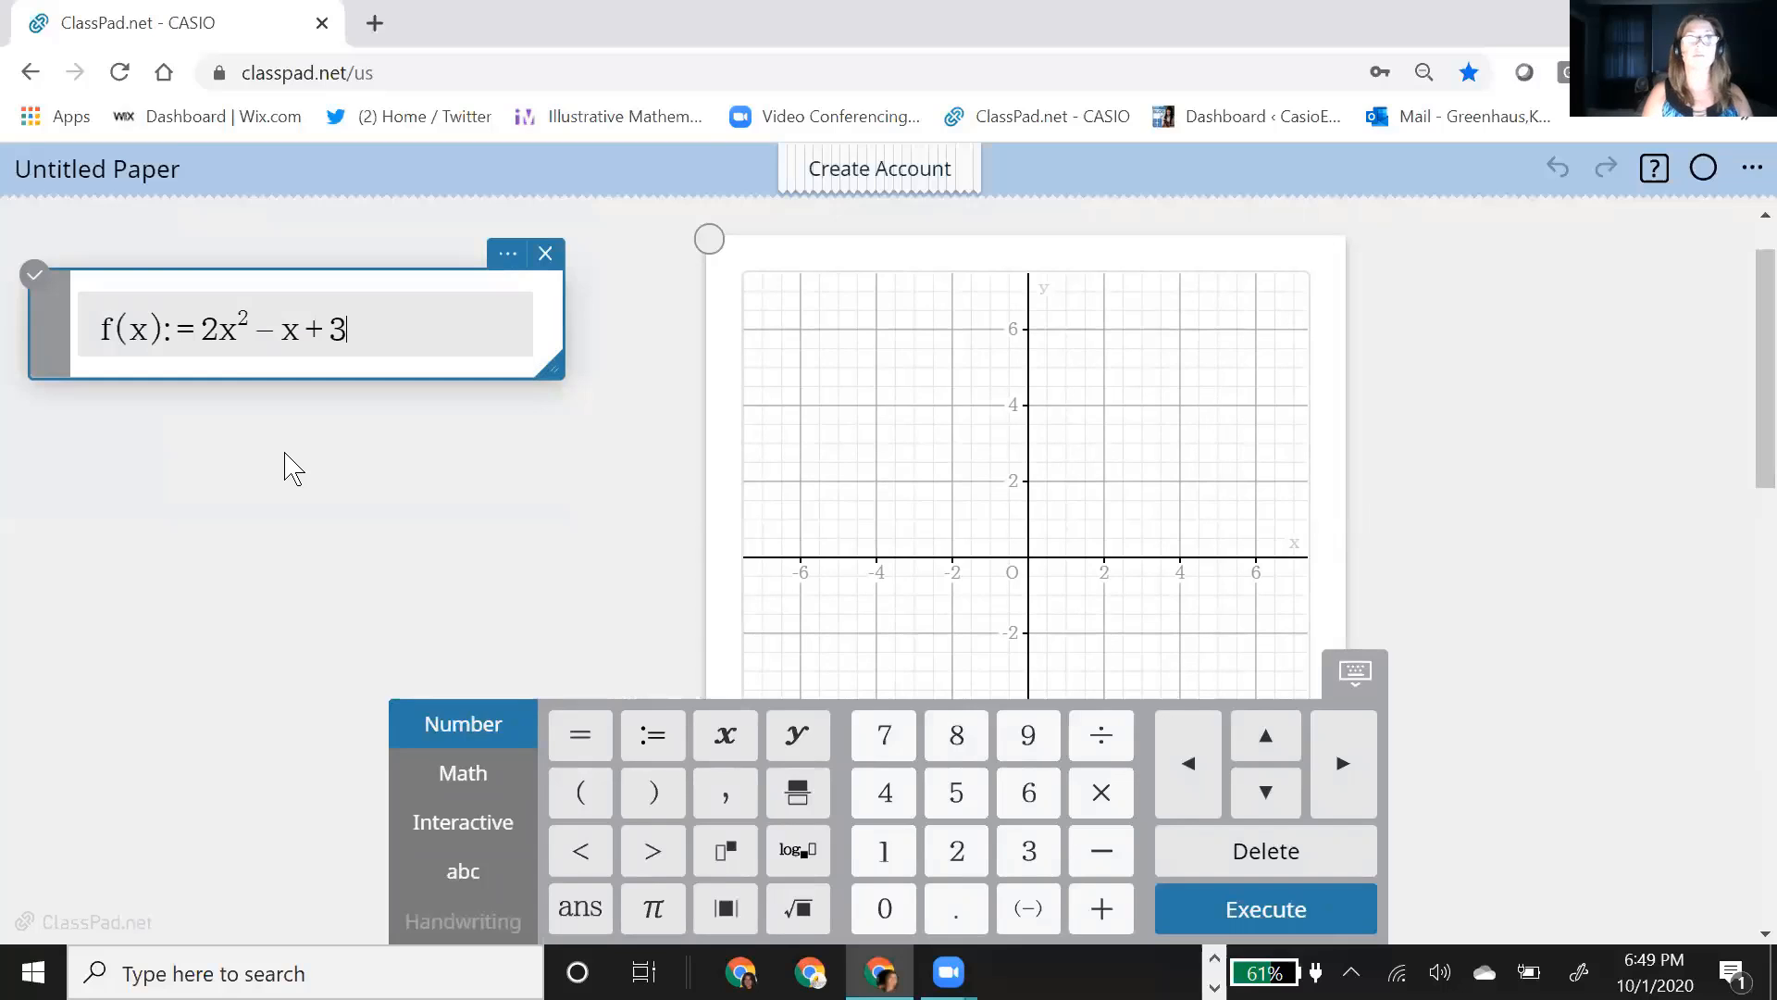
pyautogui.press('Return')
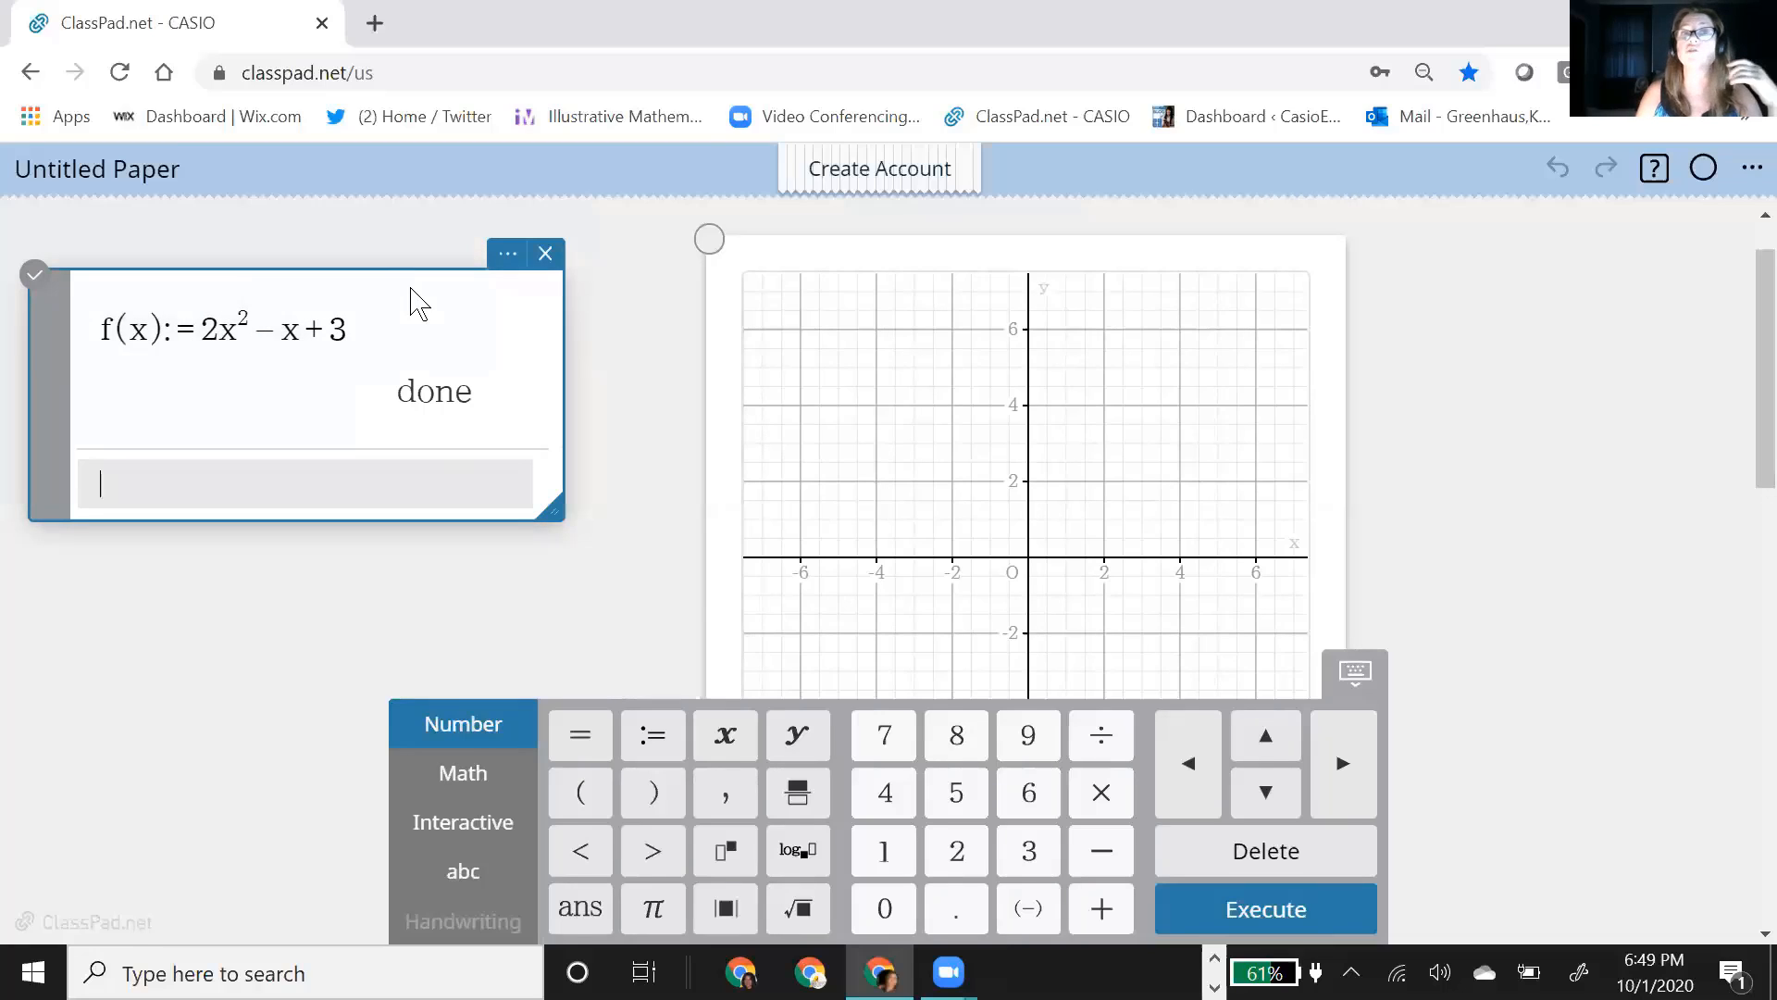
# Step: Tuck the function definition behind the graph, and plot y=f(x) on that graph
pyautogui.moveTo(411, 301); pyautogui.dragTo(1124, 370)
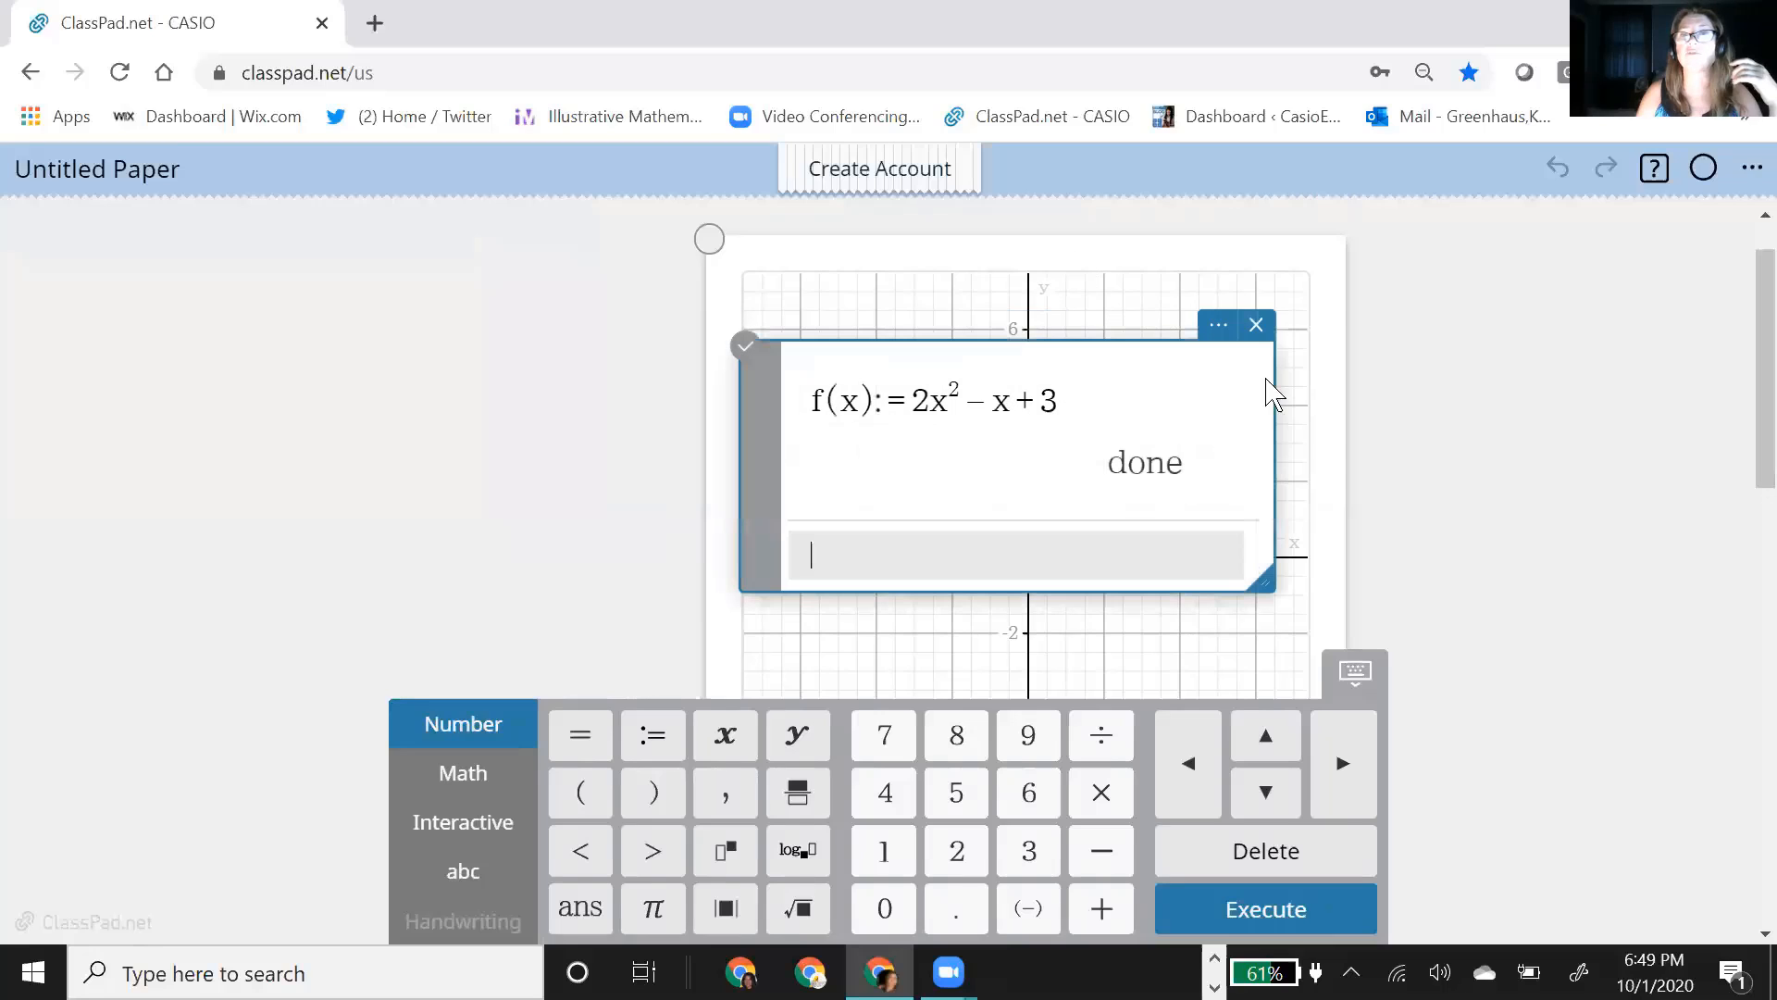
pyautogui.click(1330, 447)
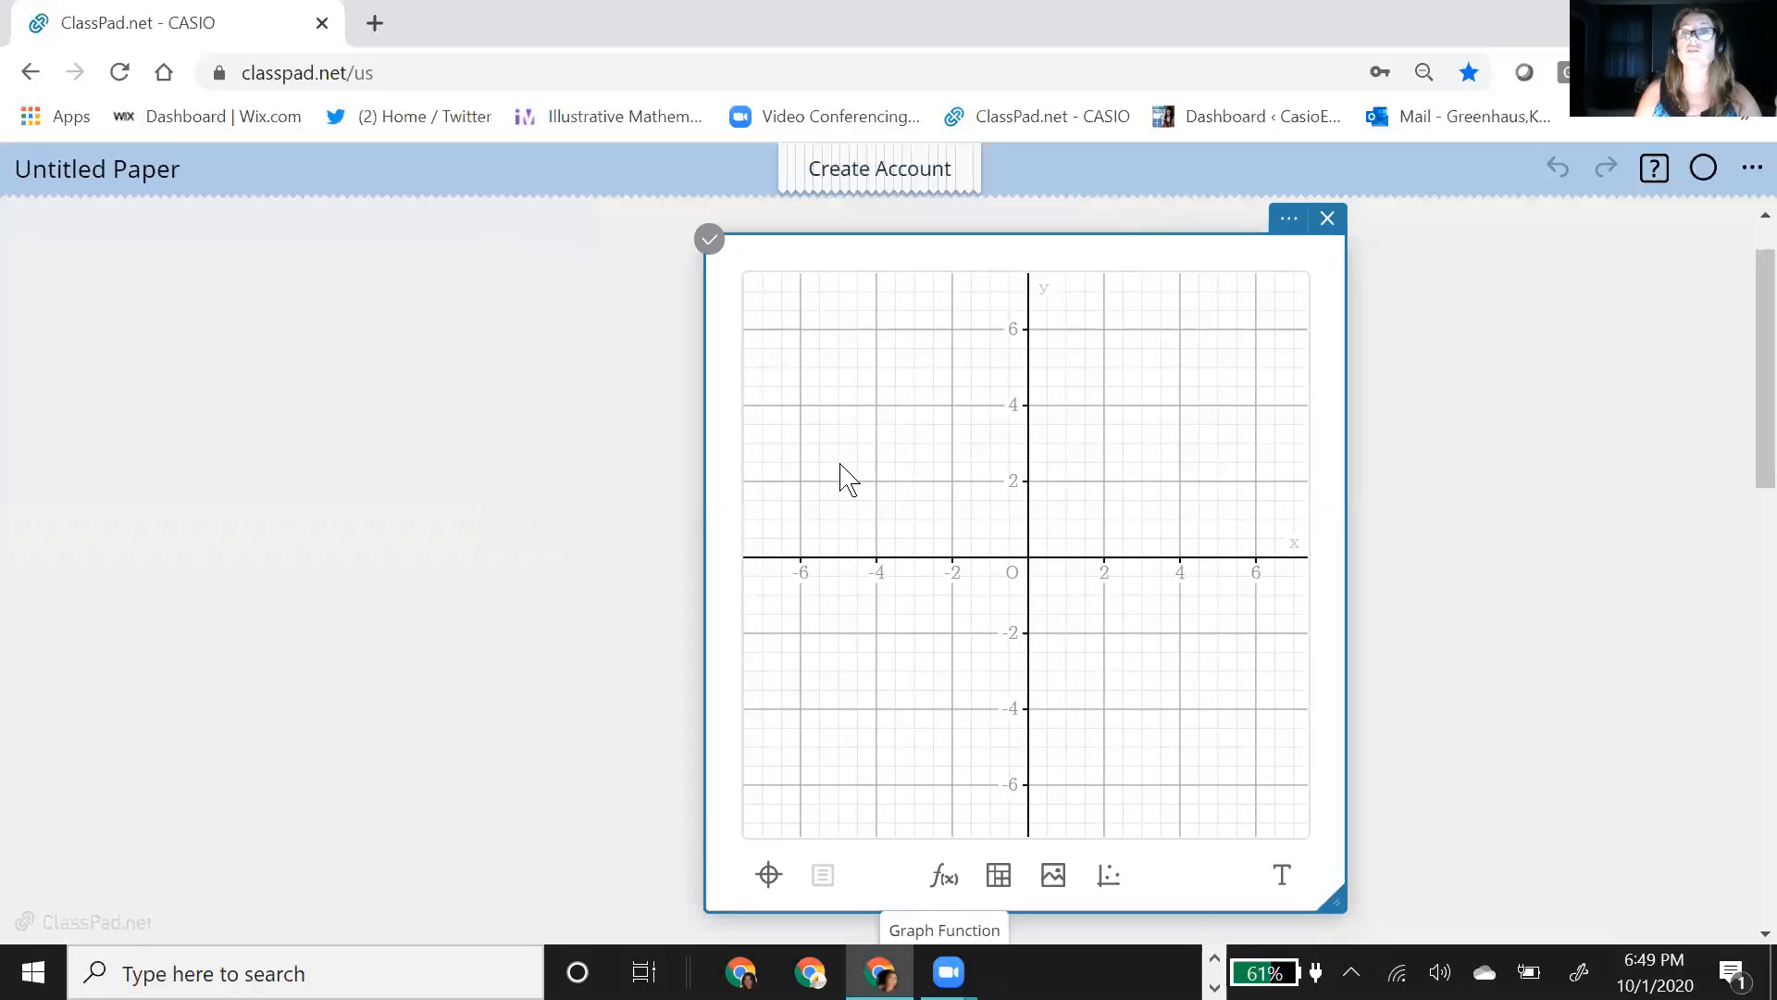
pyautogui.click(944, 884)
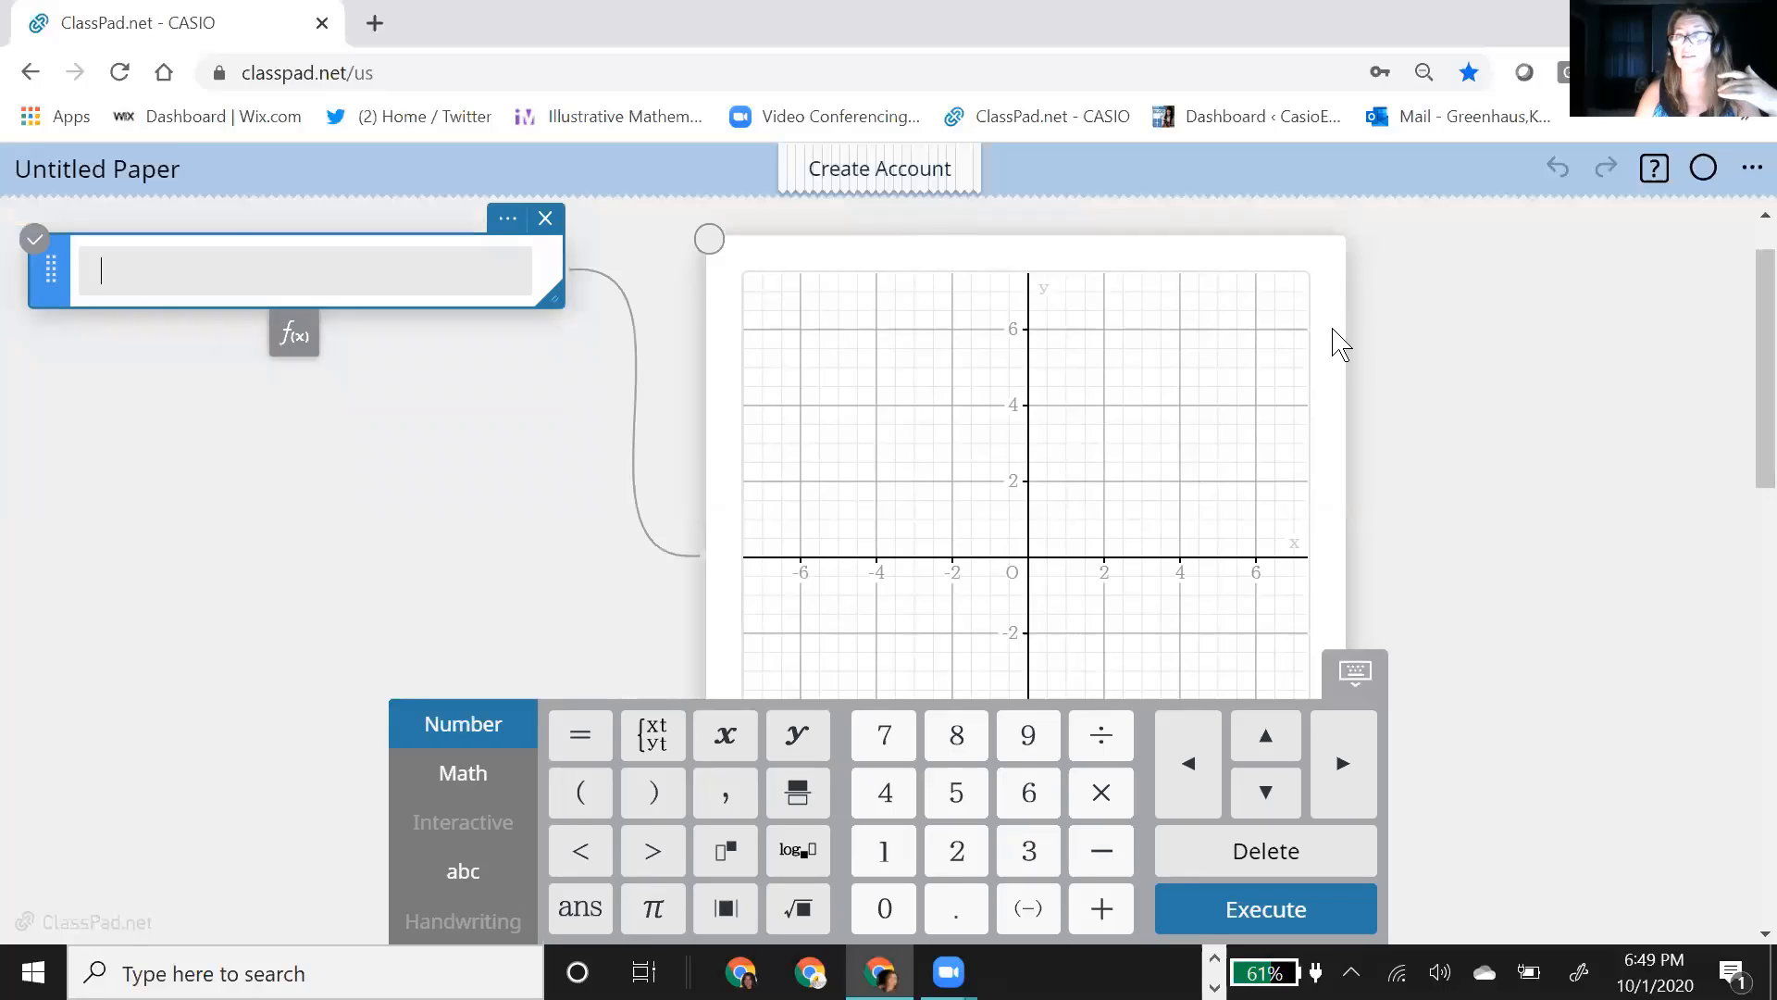
pyautogui.write('y')
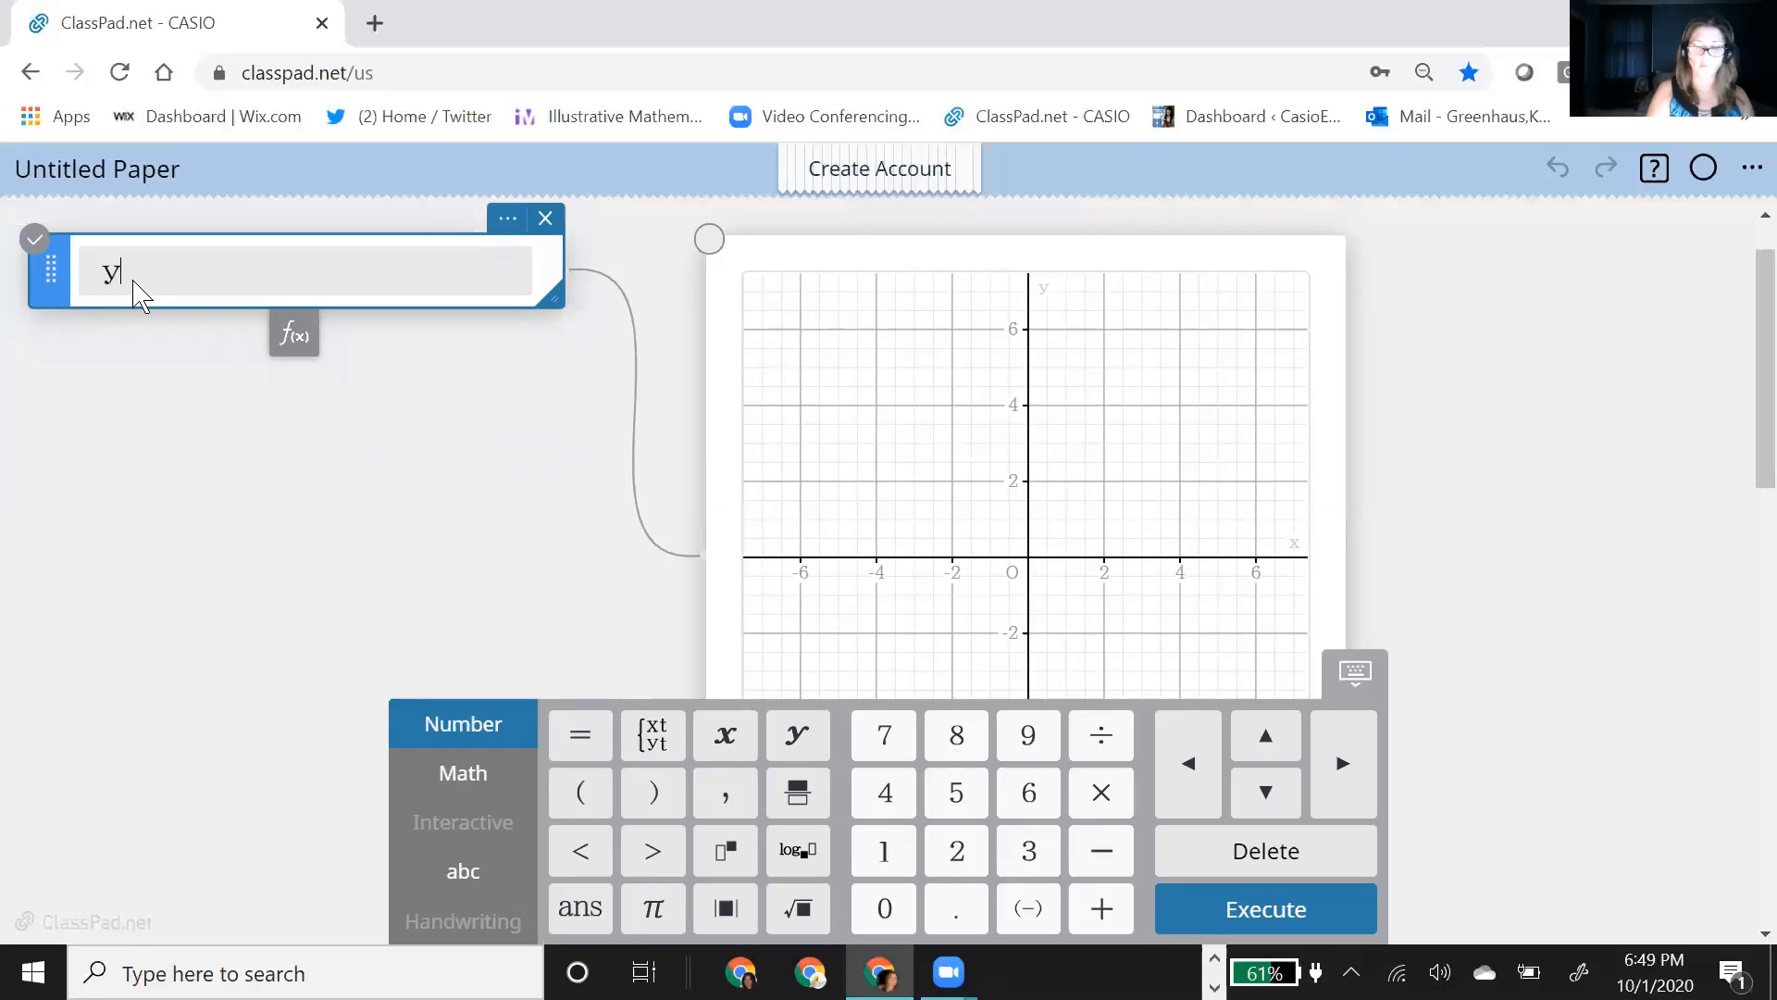
pyautogui.write('=f(x')
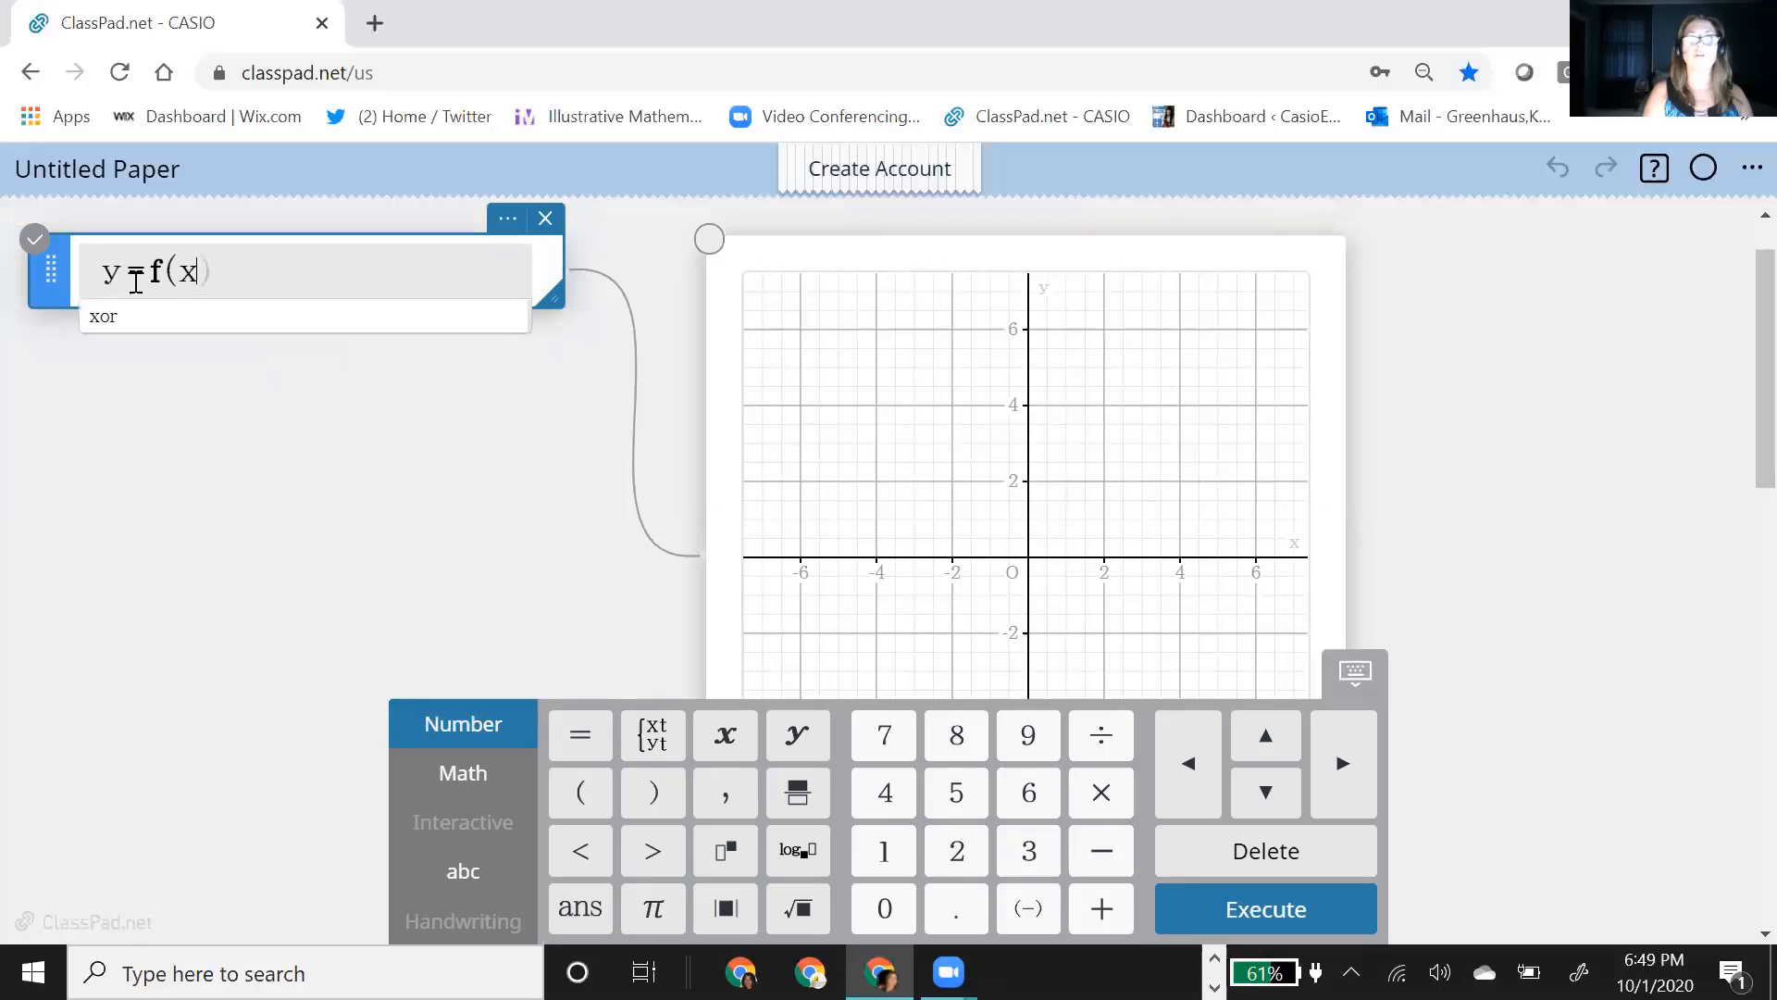
pyautogui.press('Return')
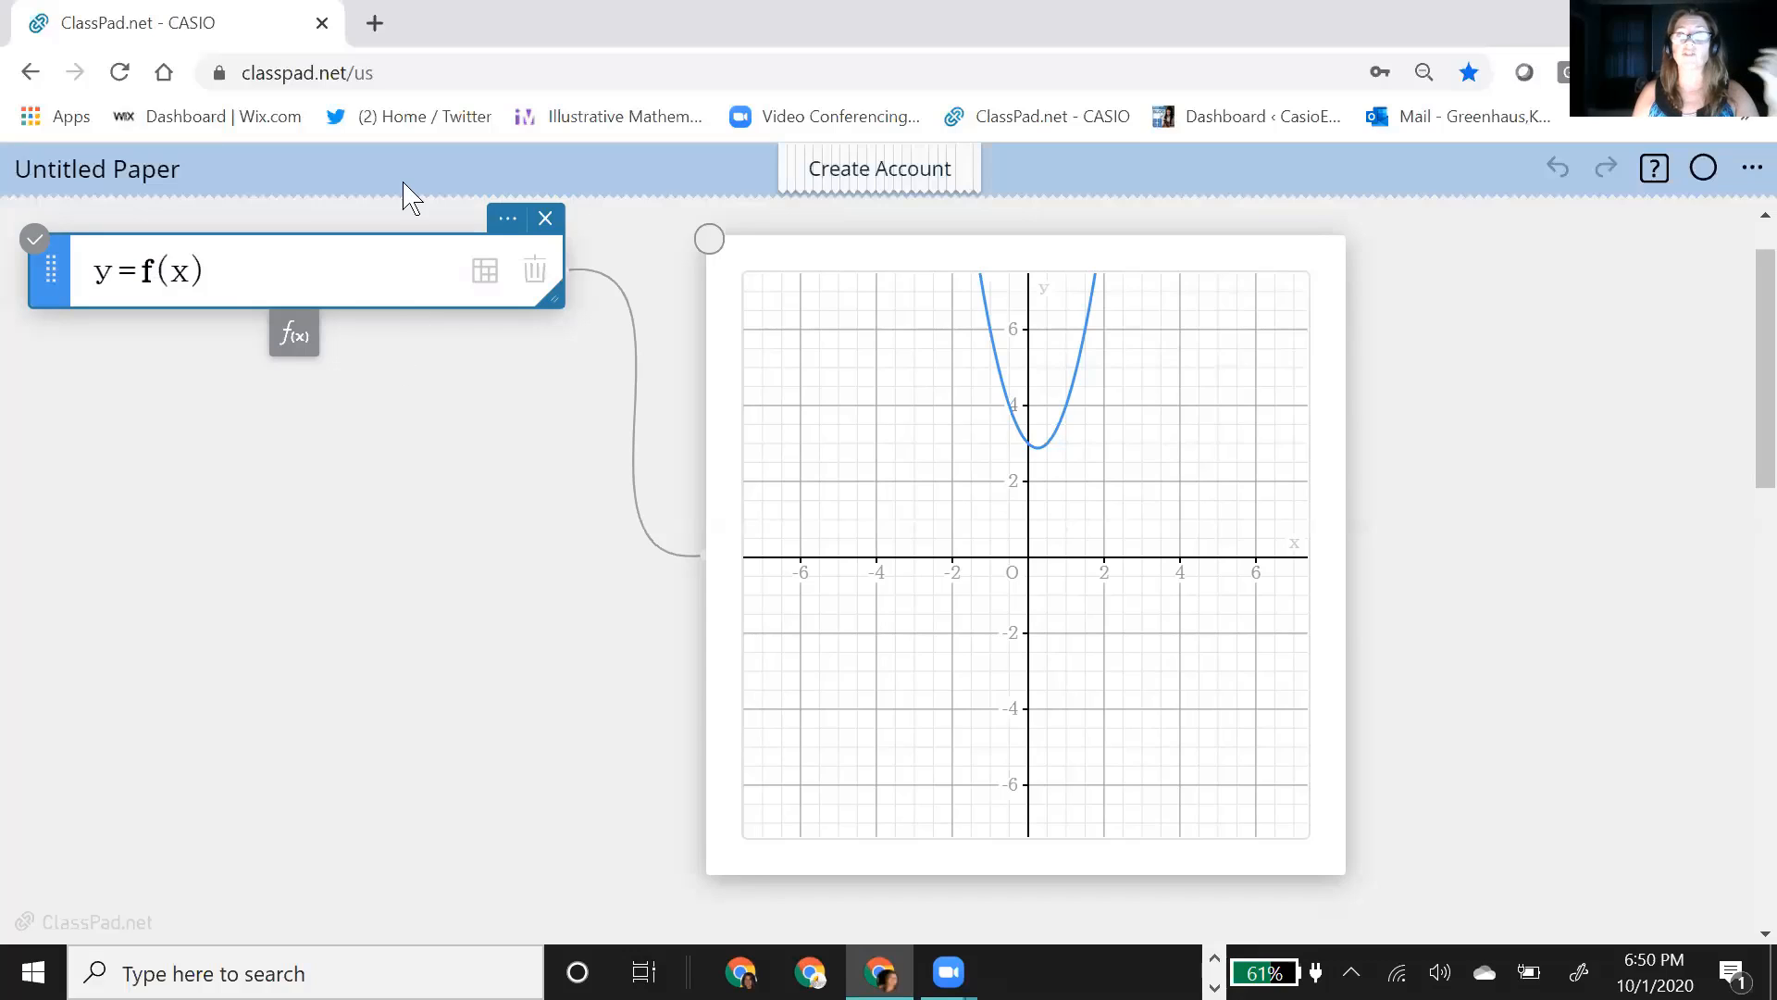
pyautogui.click(507, 219)
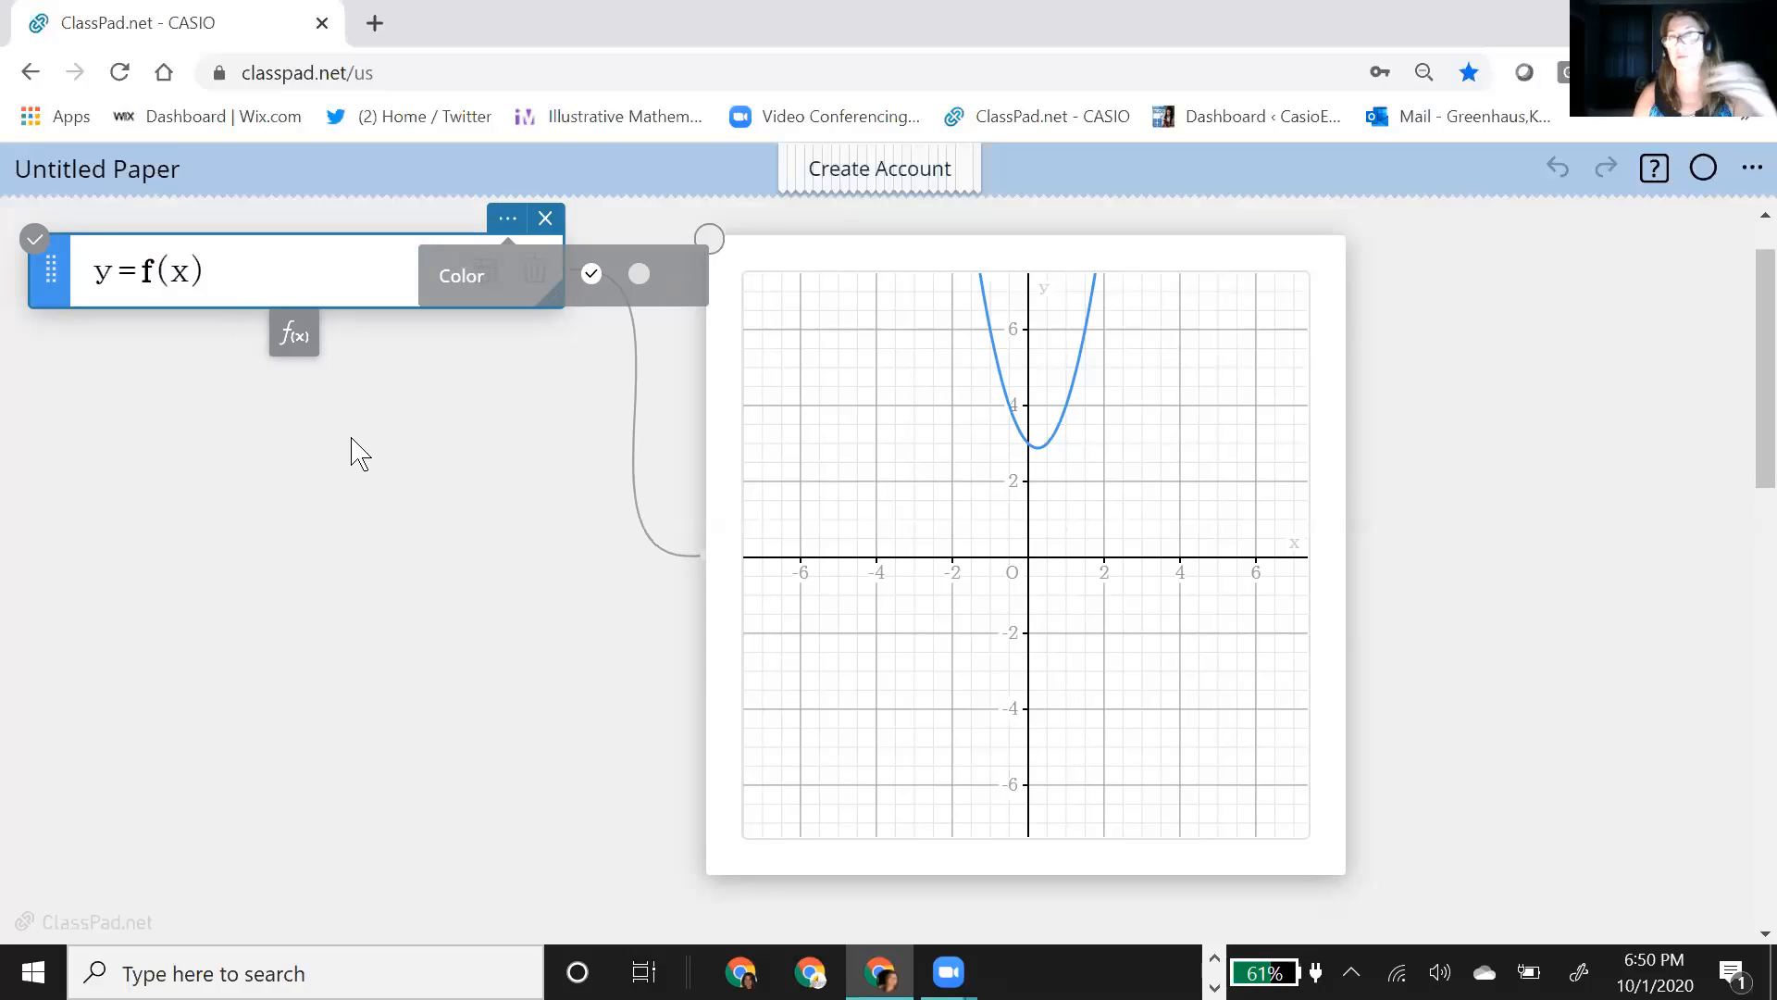
pyautogui.click(444, 455)
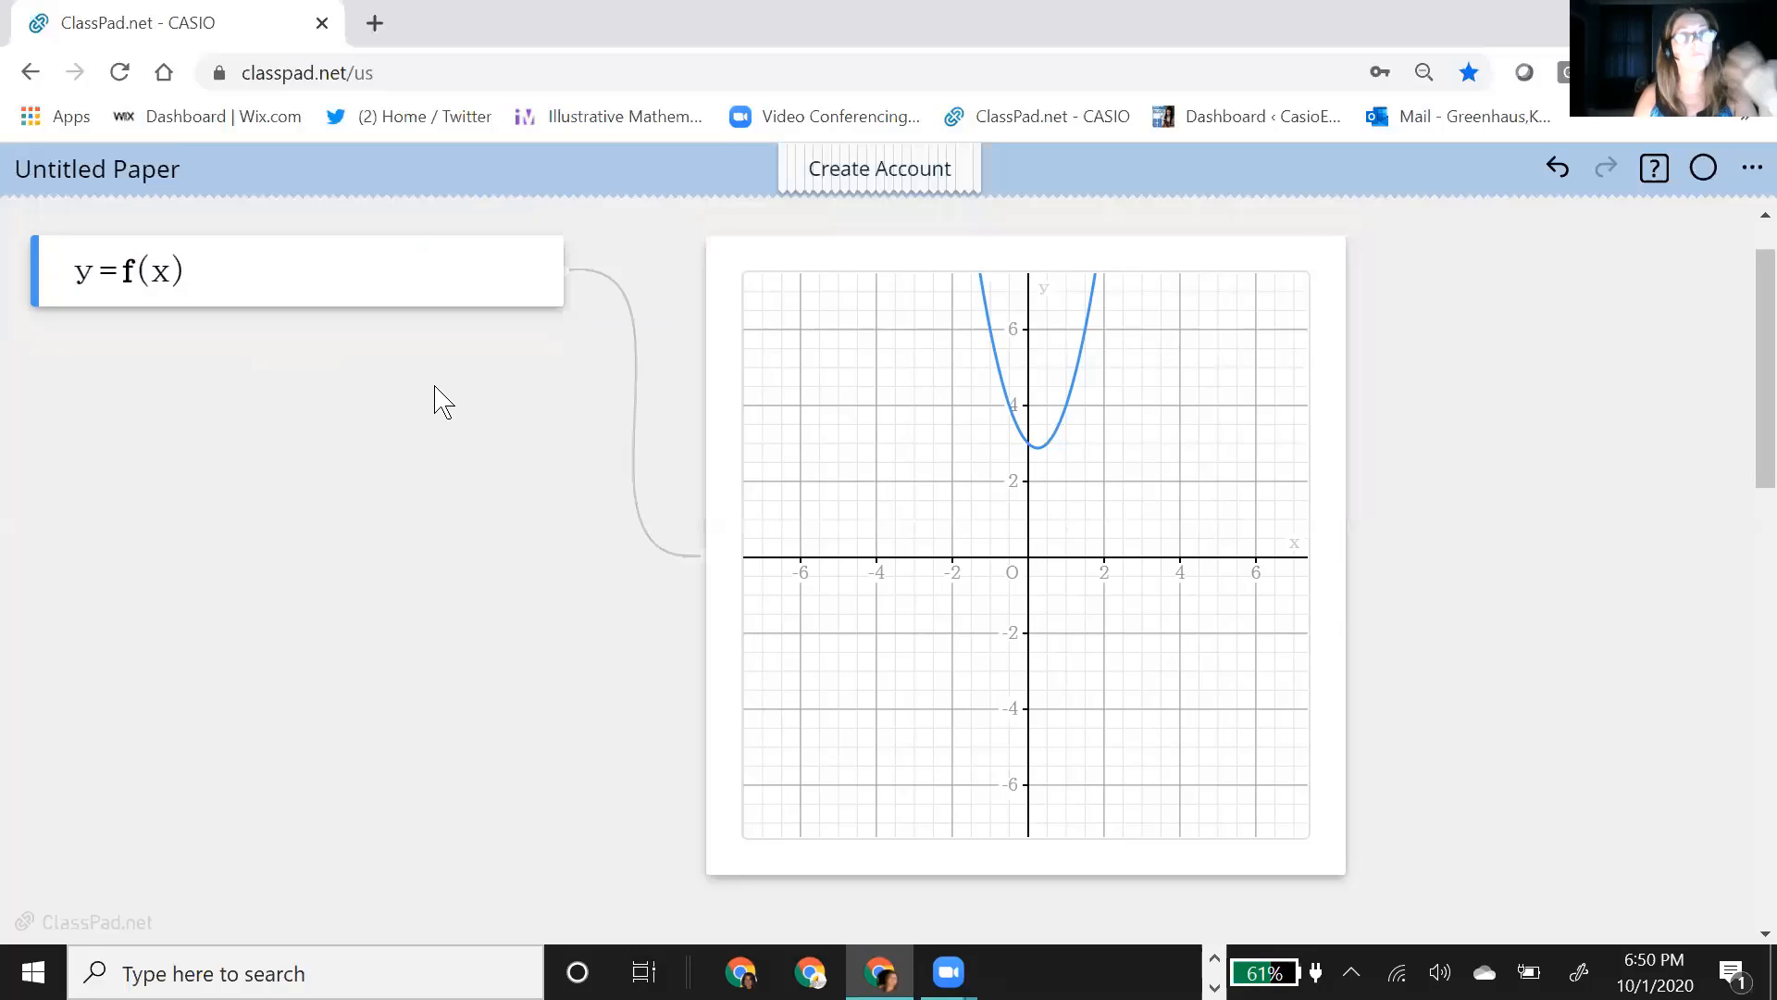
# Step: Add a second graph function y=A·x²+B·x+C below y=f(x) and plot it with sliders for its coefficients
pyautogui.click(291, 290)
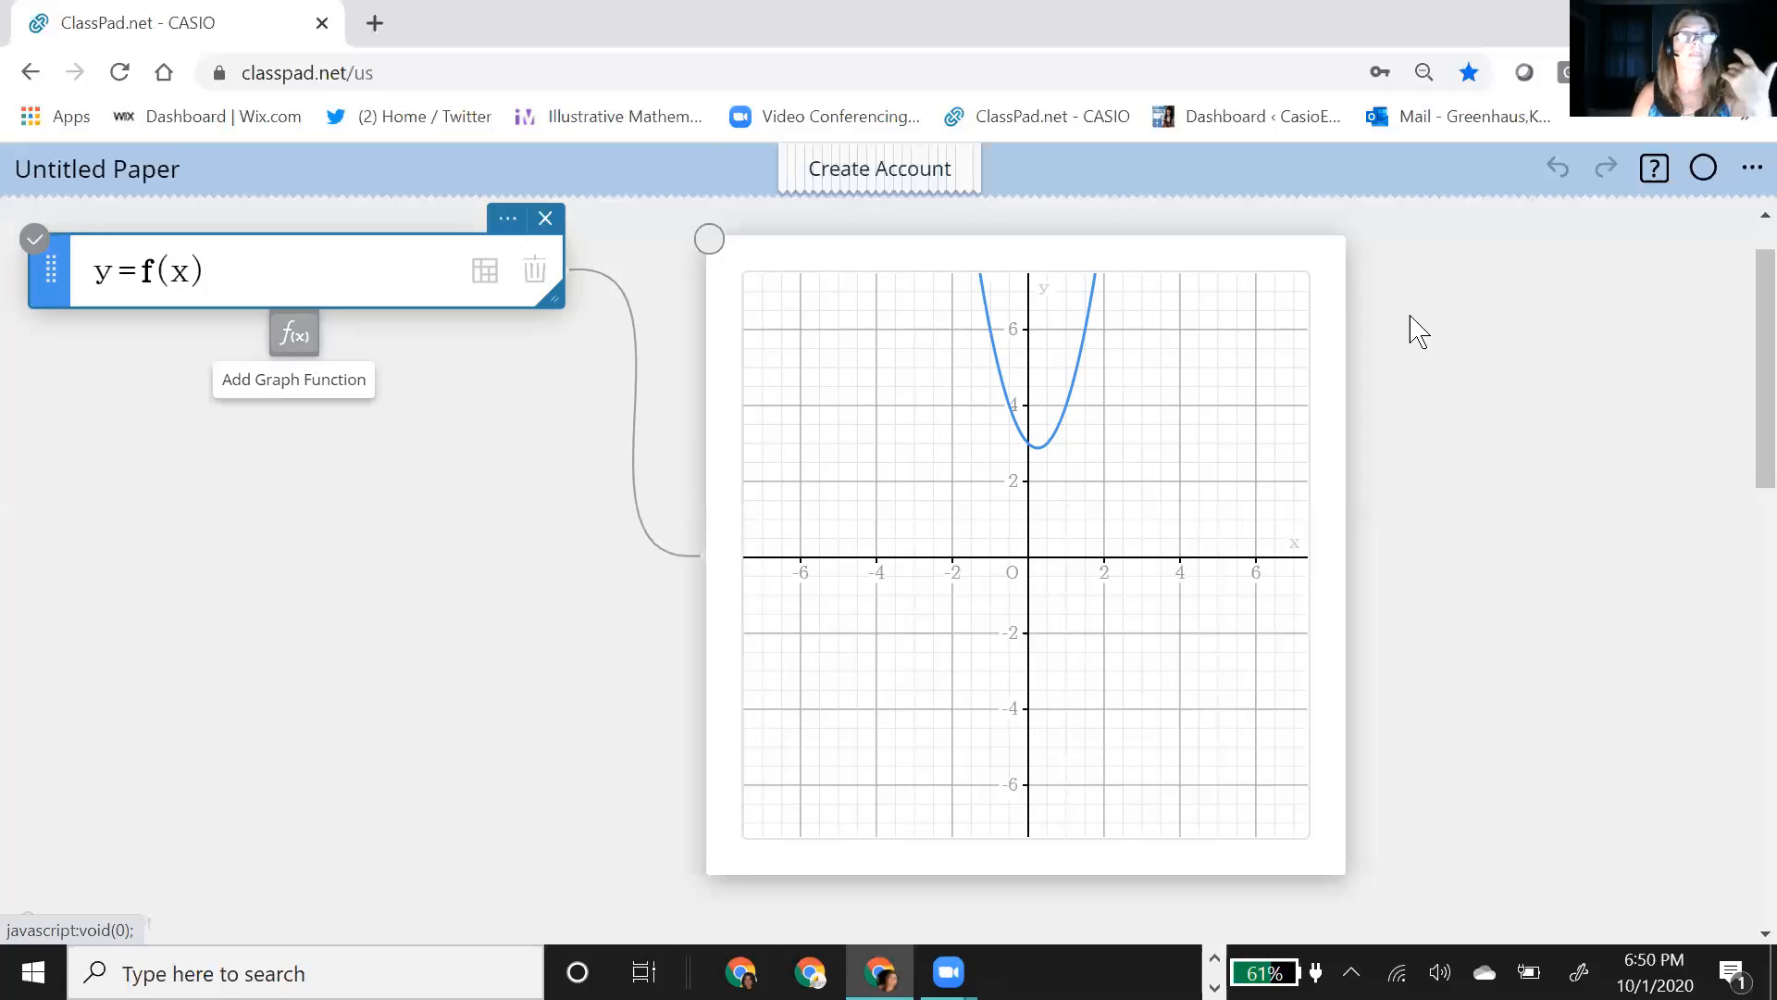
pyautogui.click(308, 352)
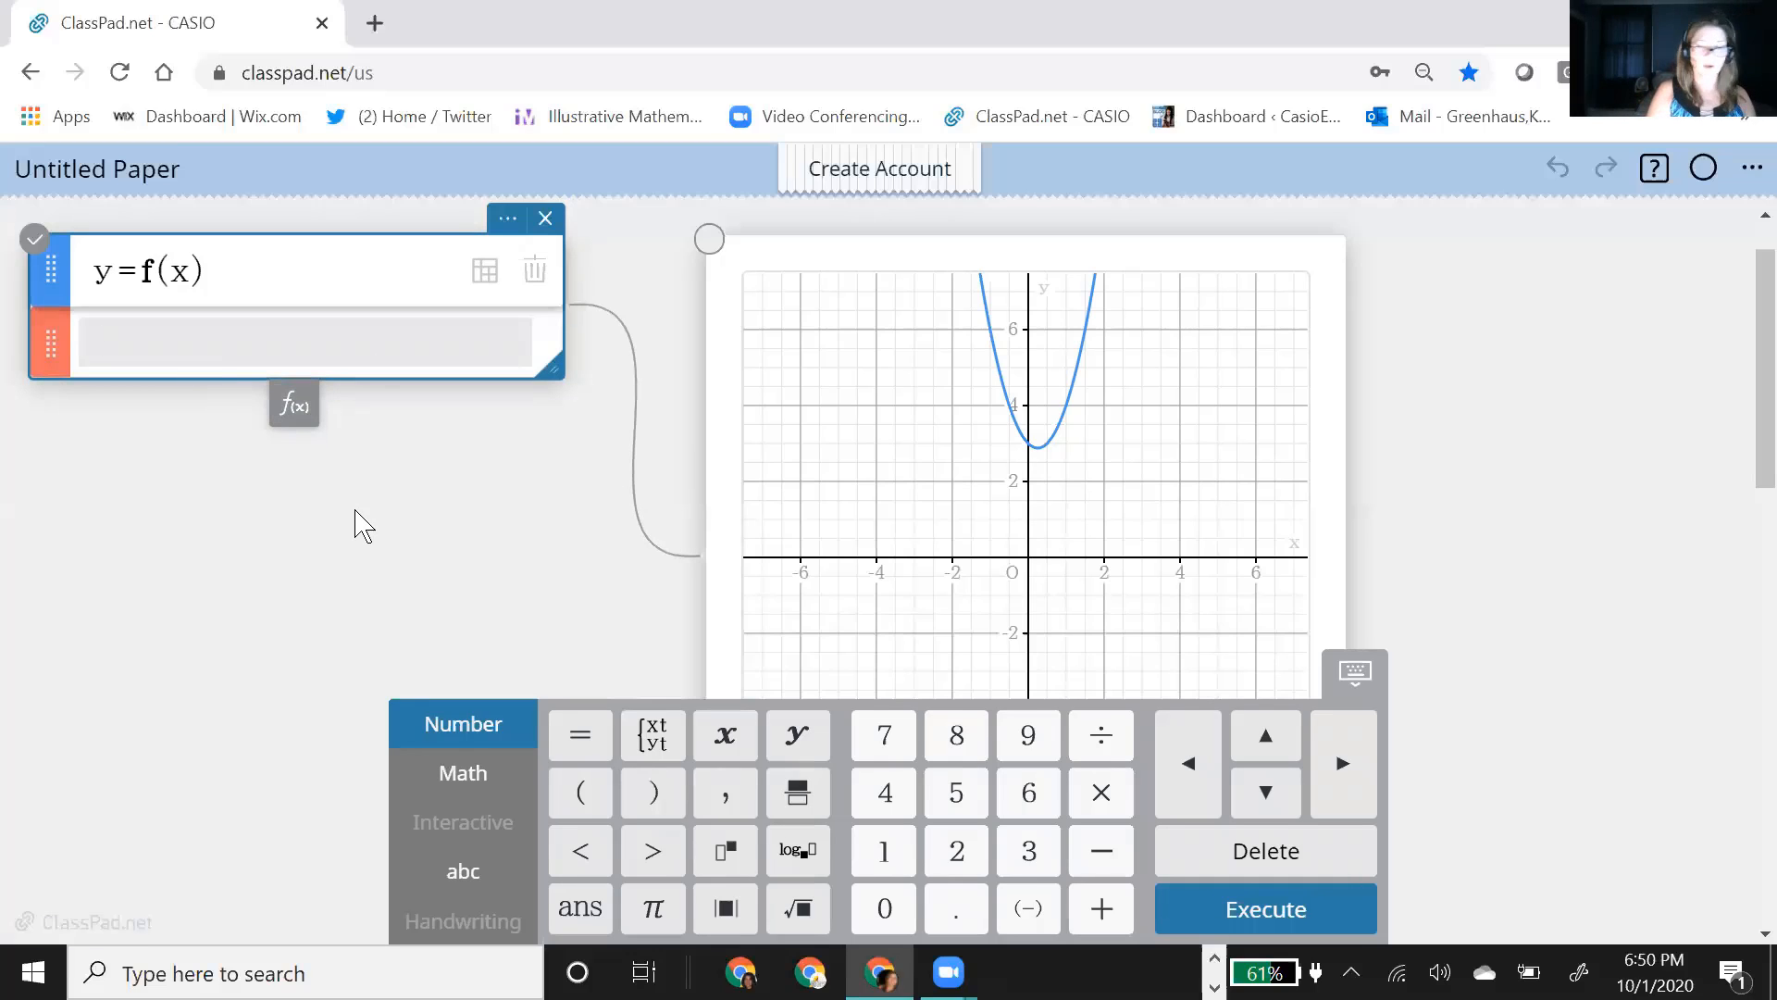
pyautogui.write('A')
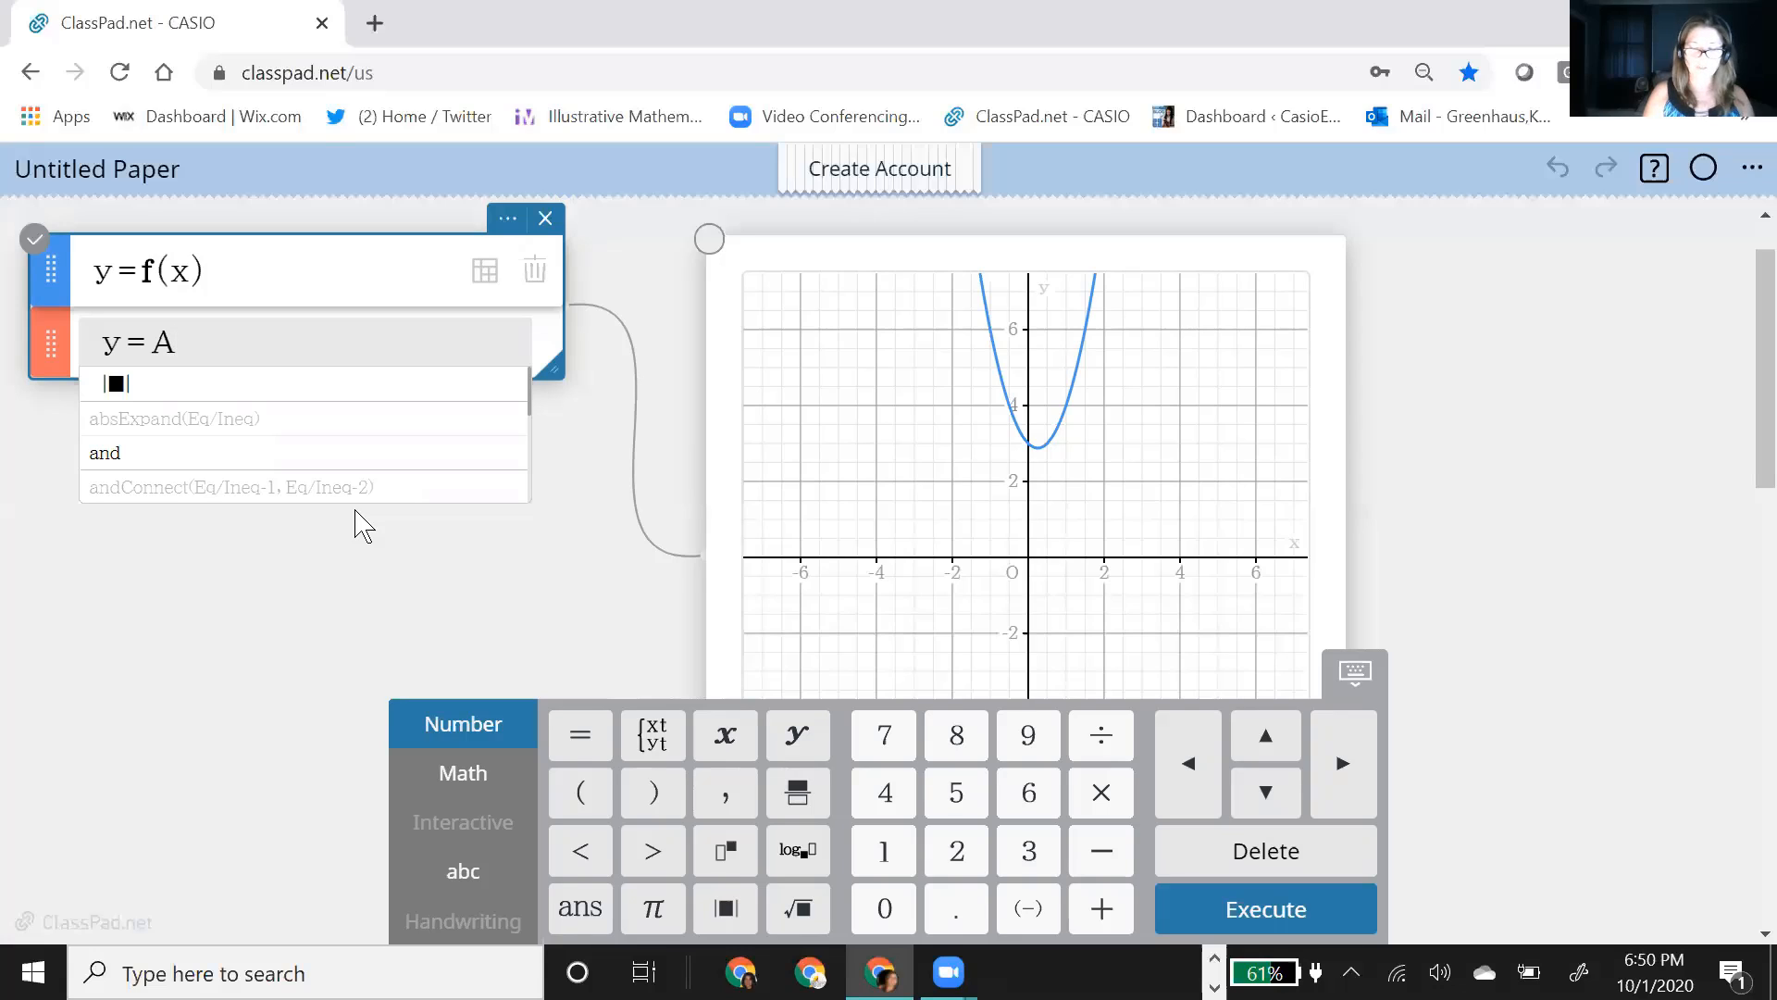
pyautogui.write('*')
pyautogui.write('x')
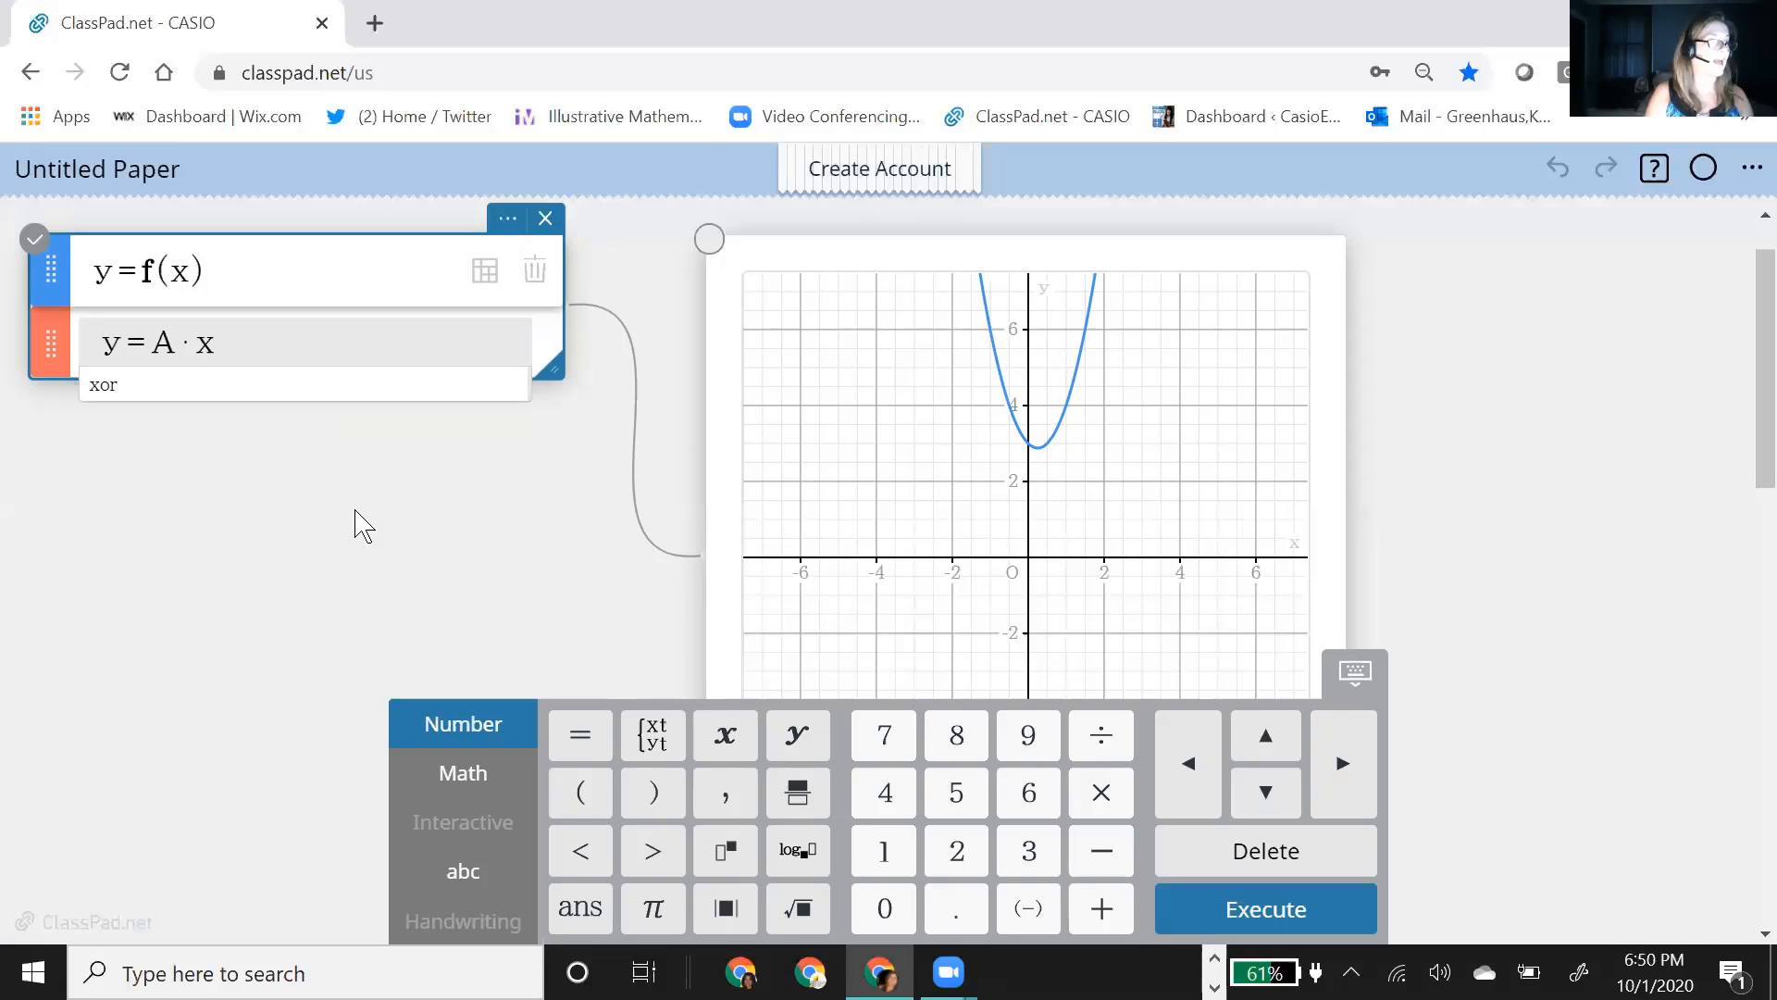
pyautogui.write('^2')
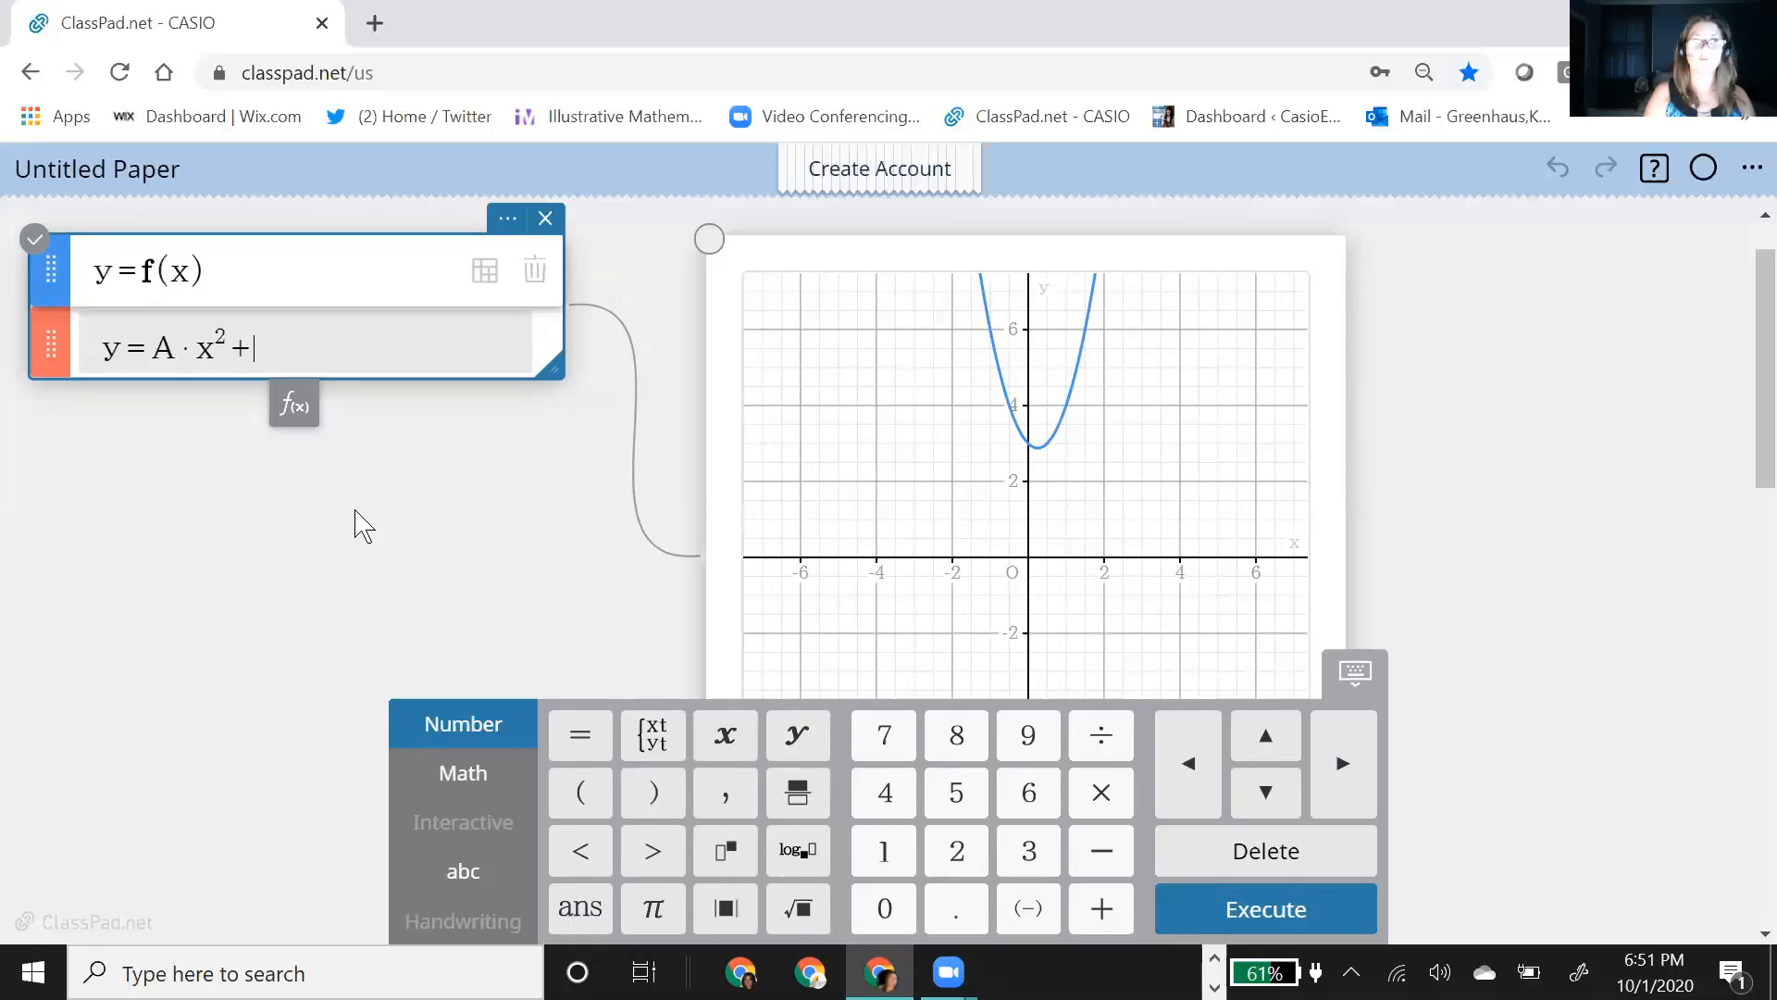
pyautogui.write('+B')
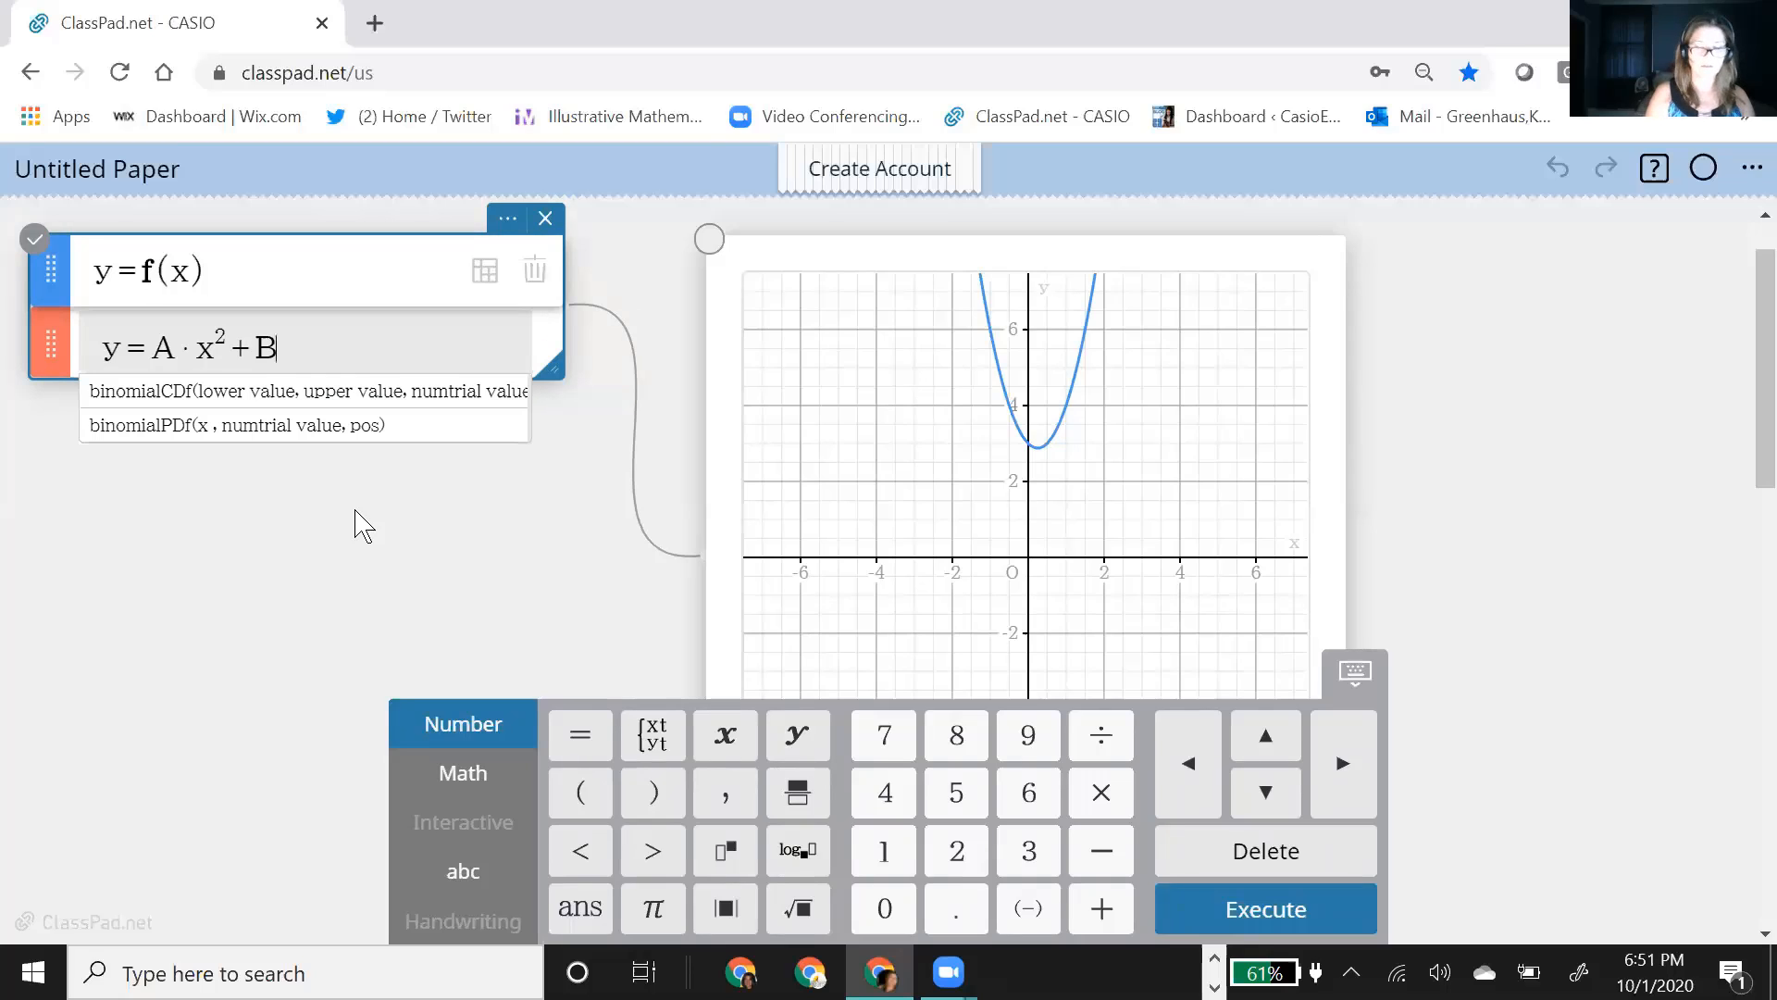
pyautogui.write('*x+C')
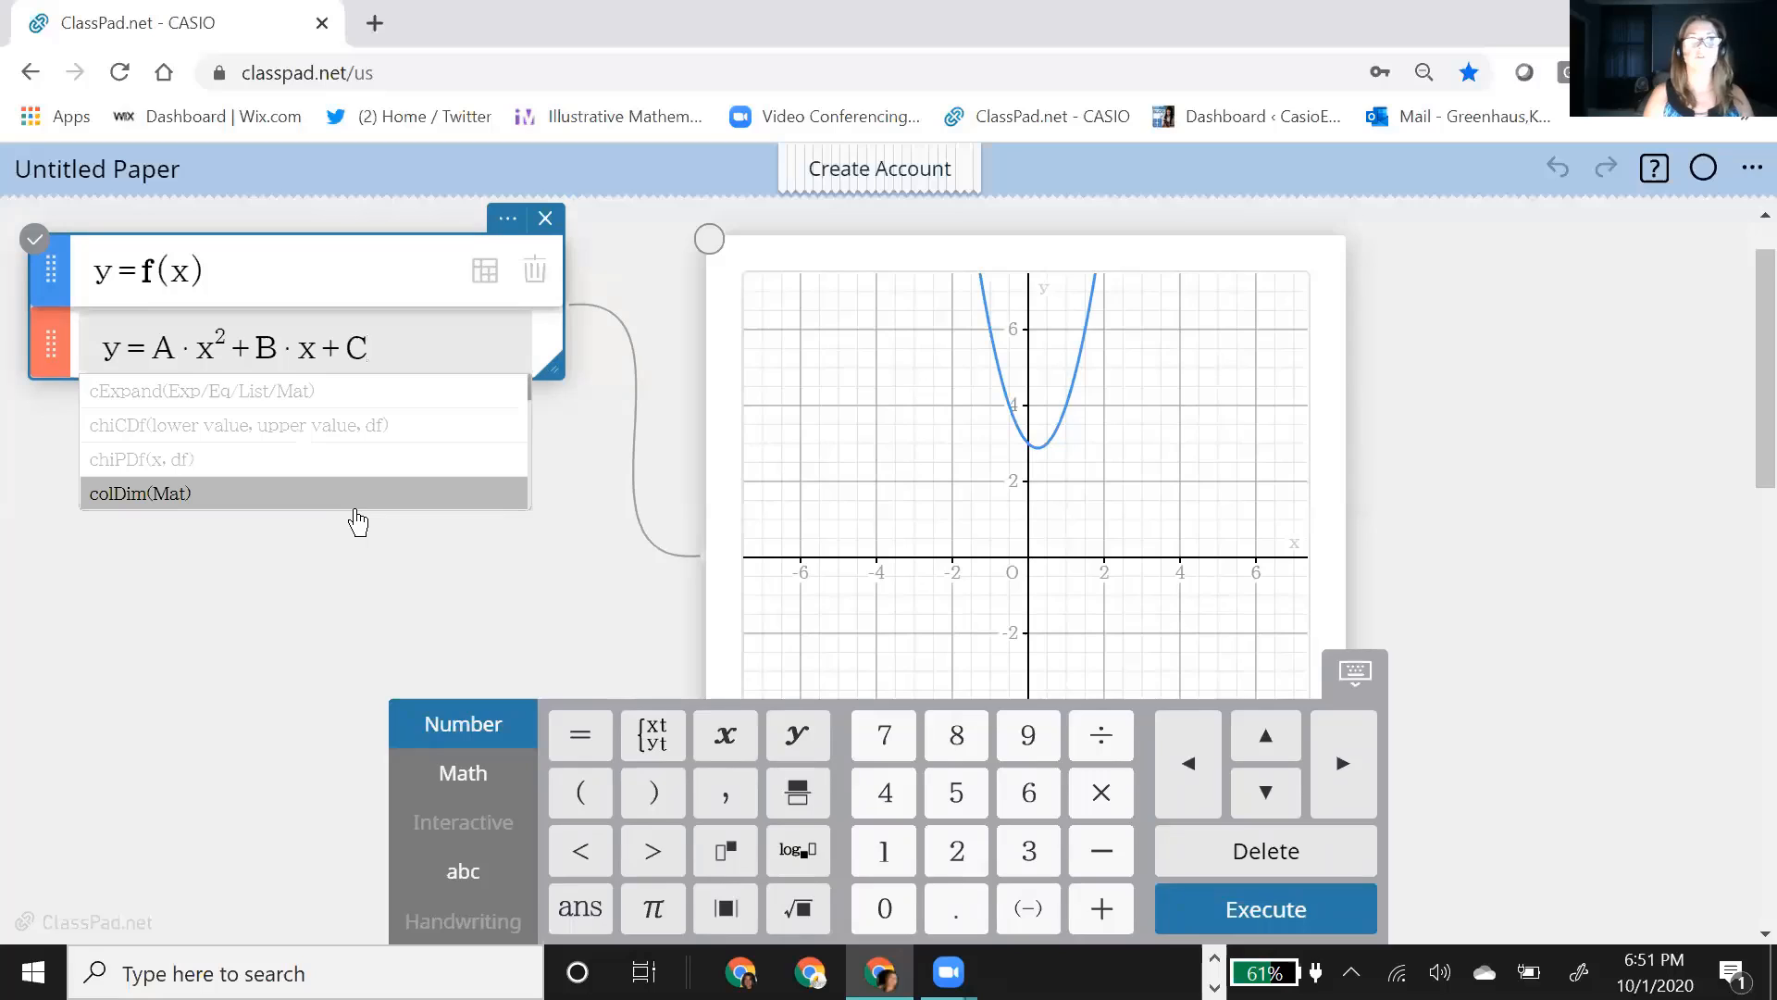
pyautogui.click(358, 523)
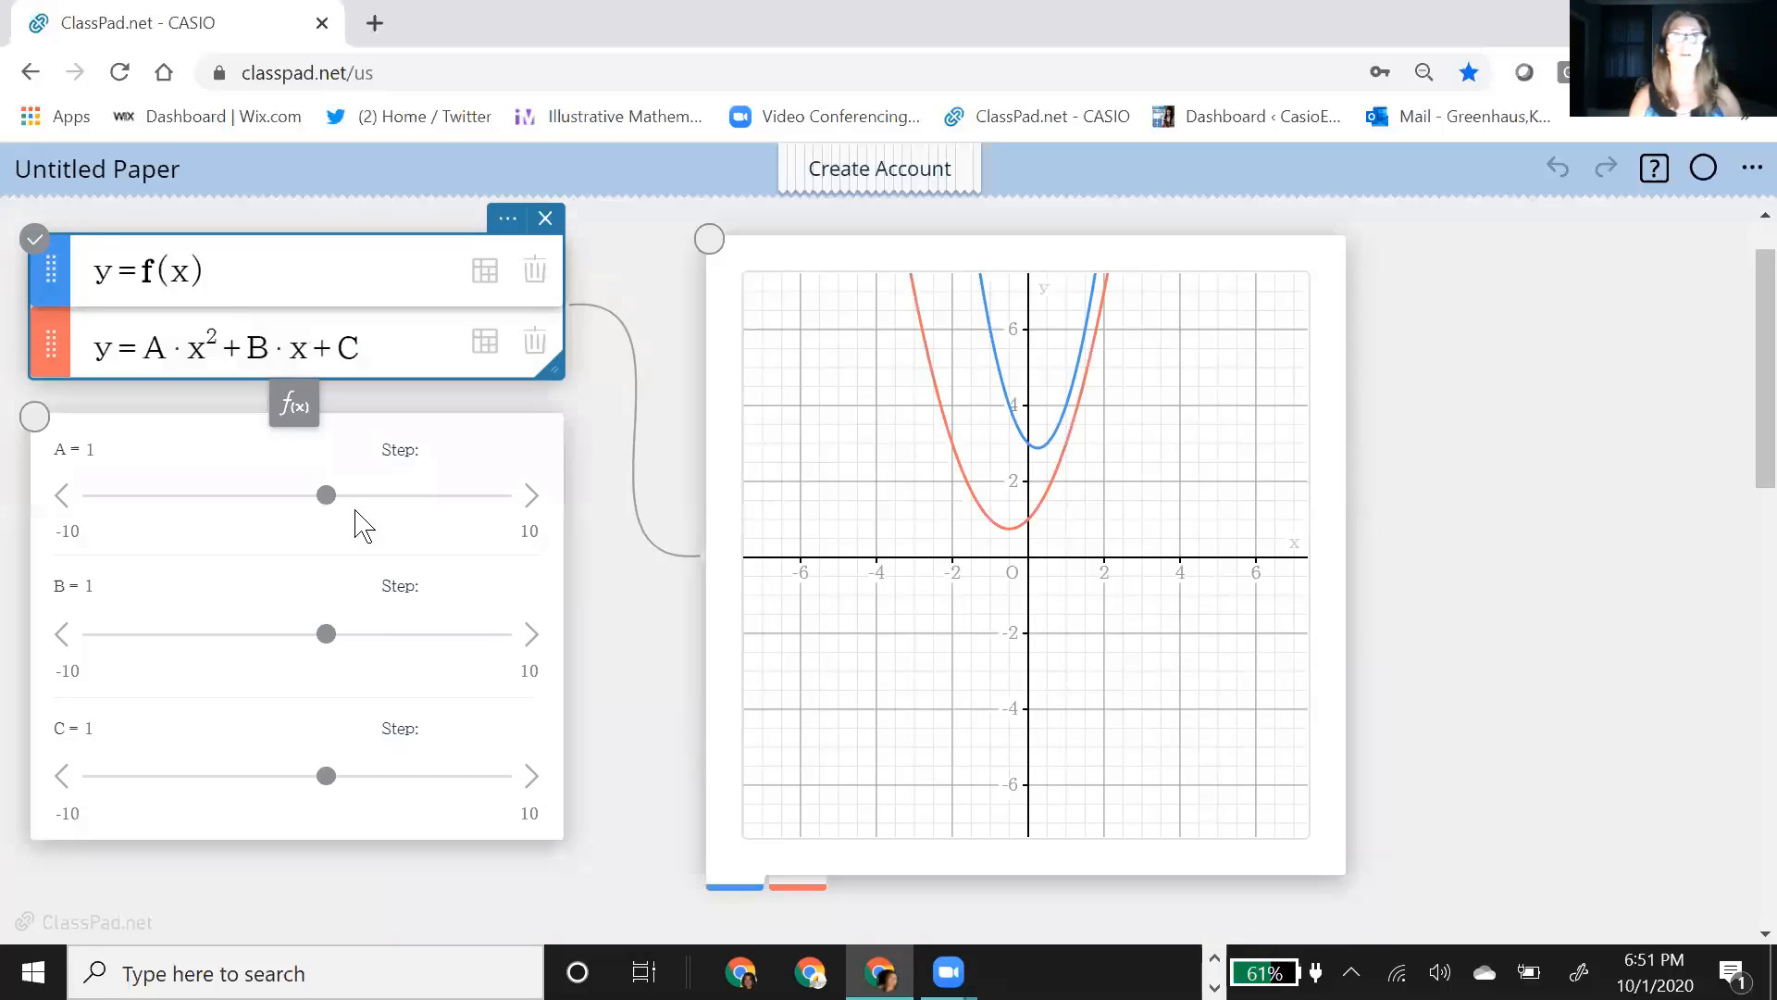
# Step: Set the step size of the A, B and C sliders to 0.5 each
pyautogui.click(488, 532)
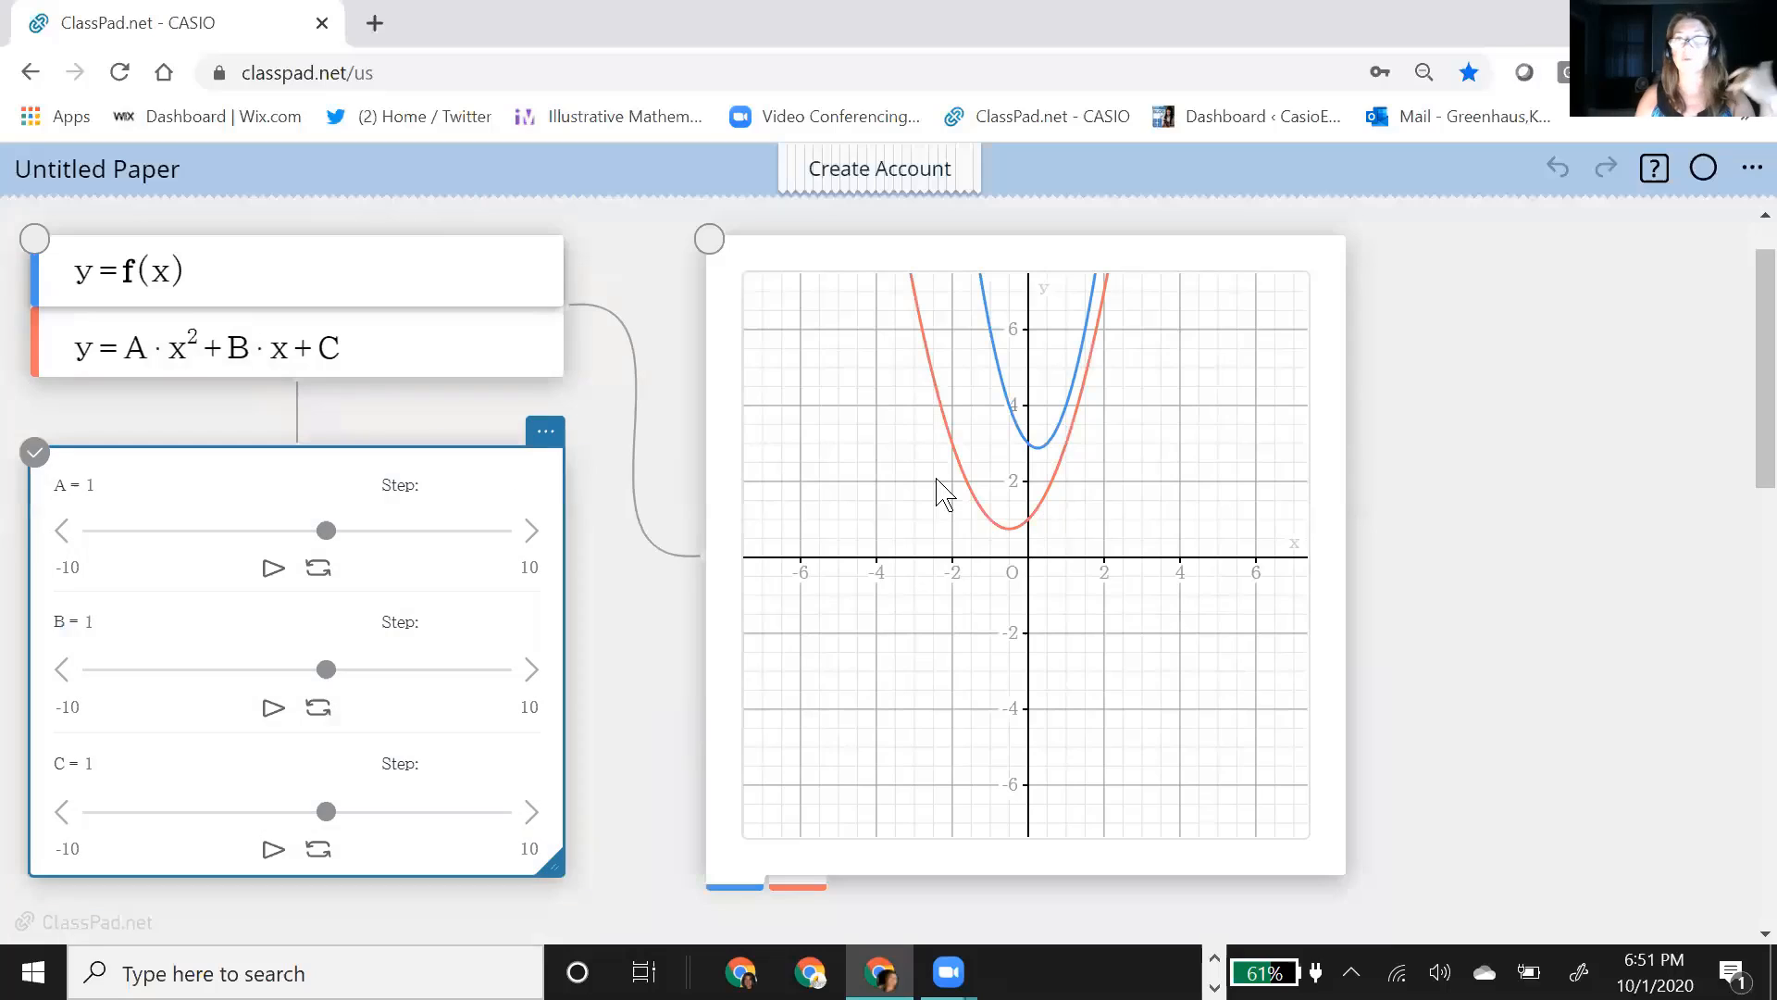
pyautogui.click(454, 491)
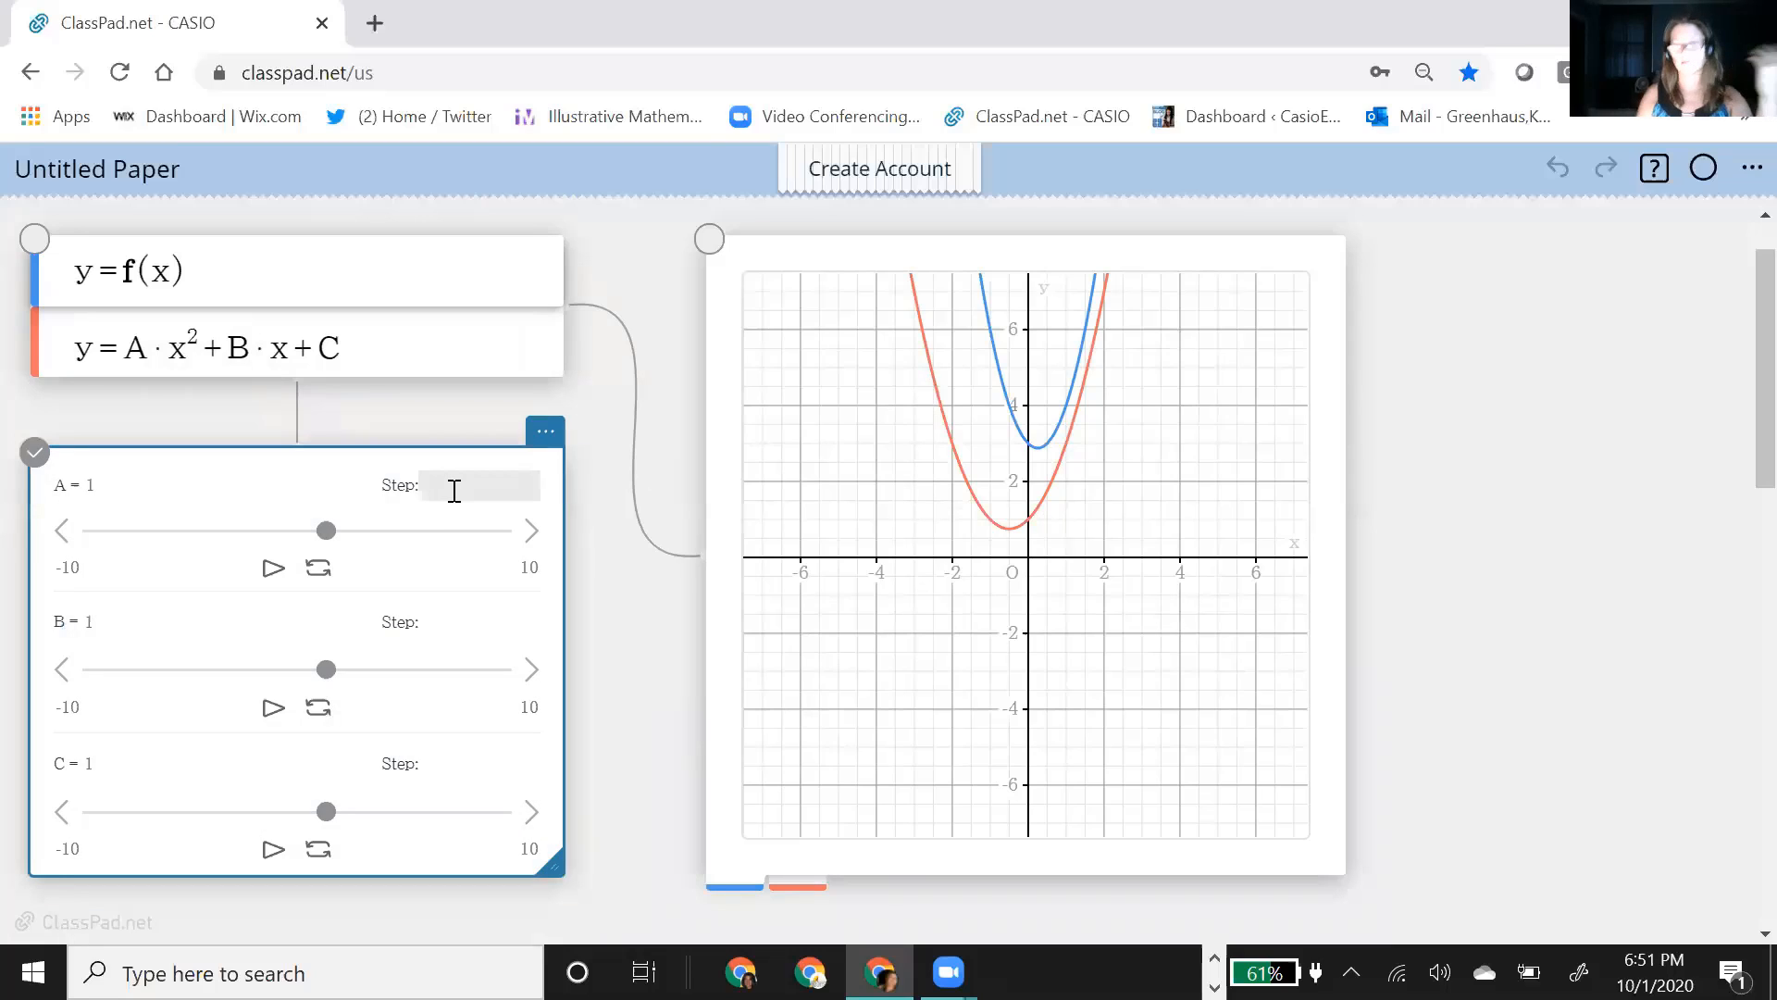
pyautogui.click(455, 627)
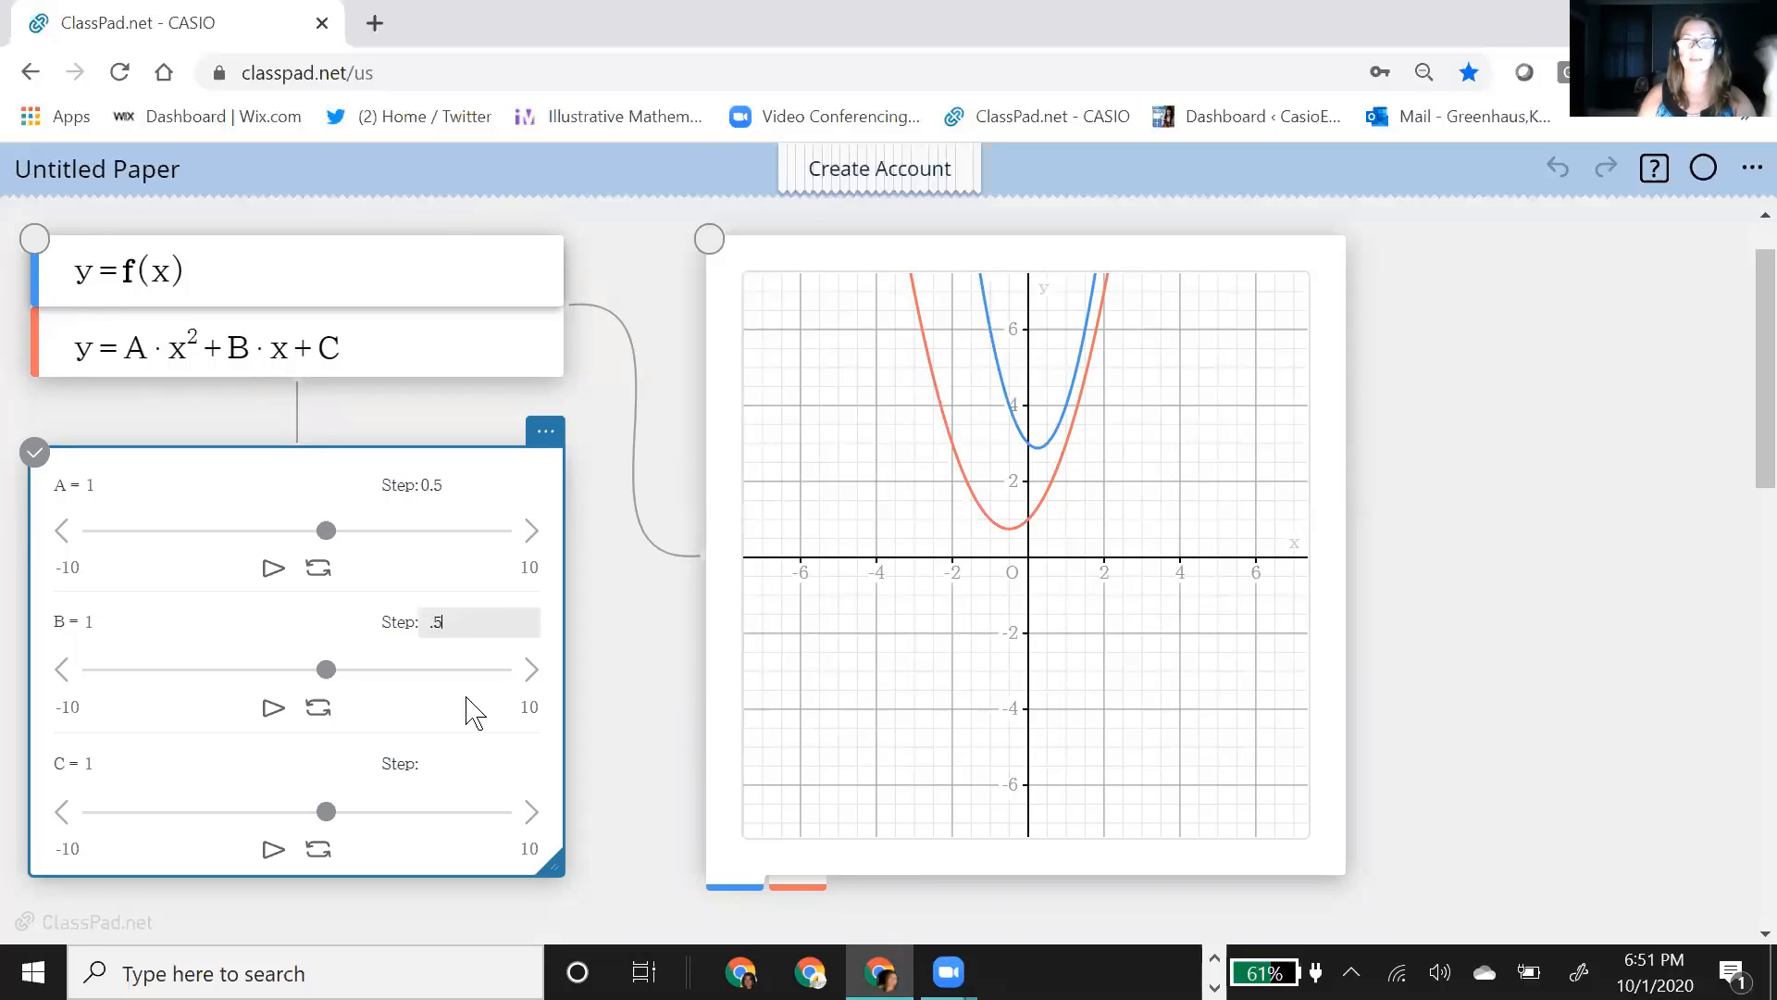
pyautogui.click(446, 762)
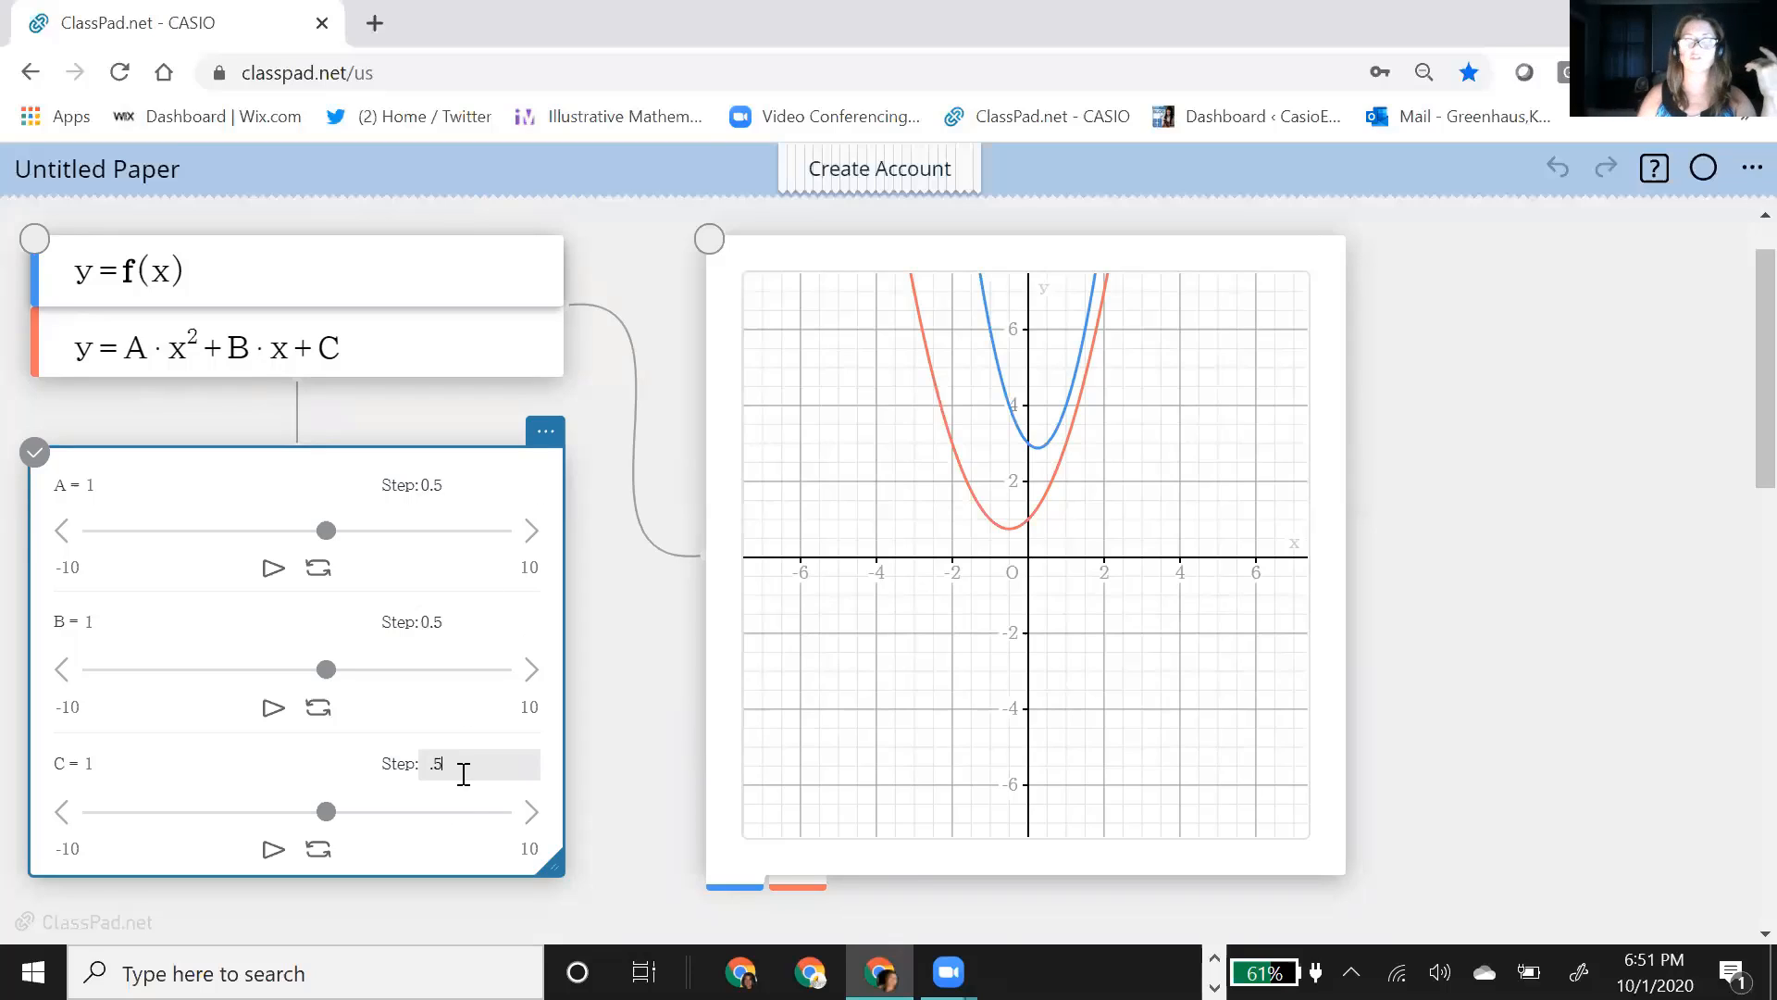
pyautogui.write('.5')
pyautogui.click(614, 659)
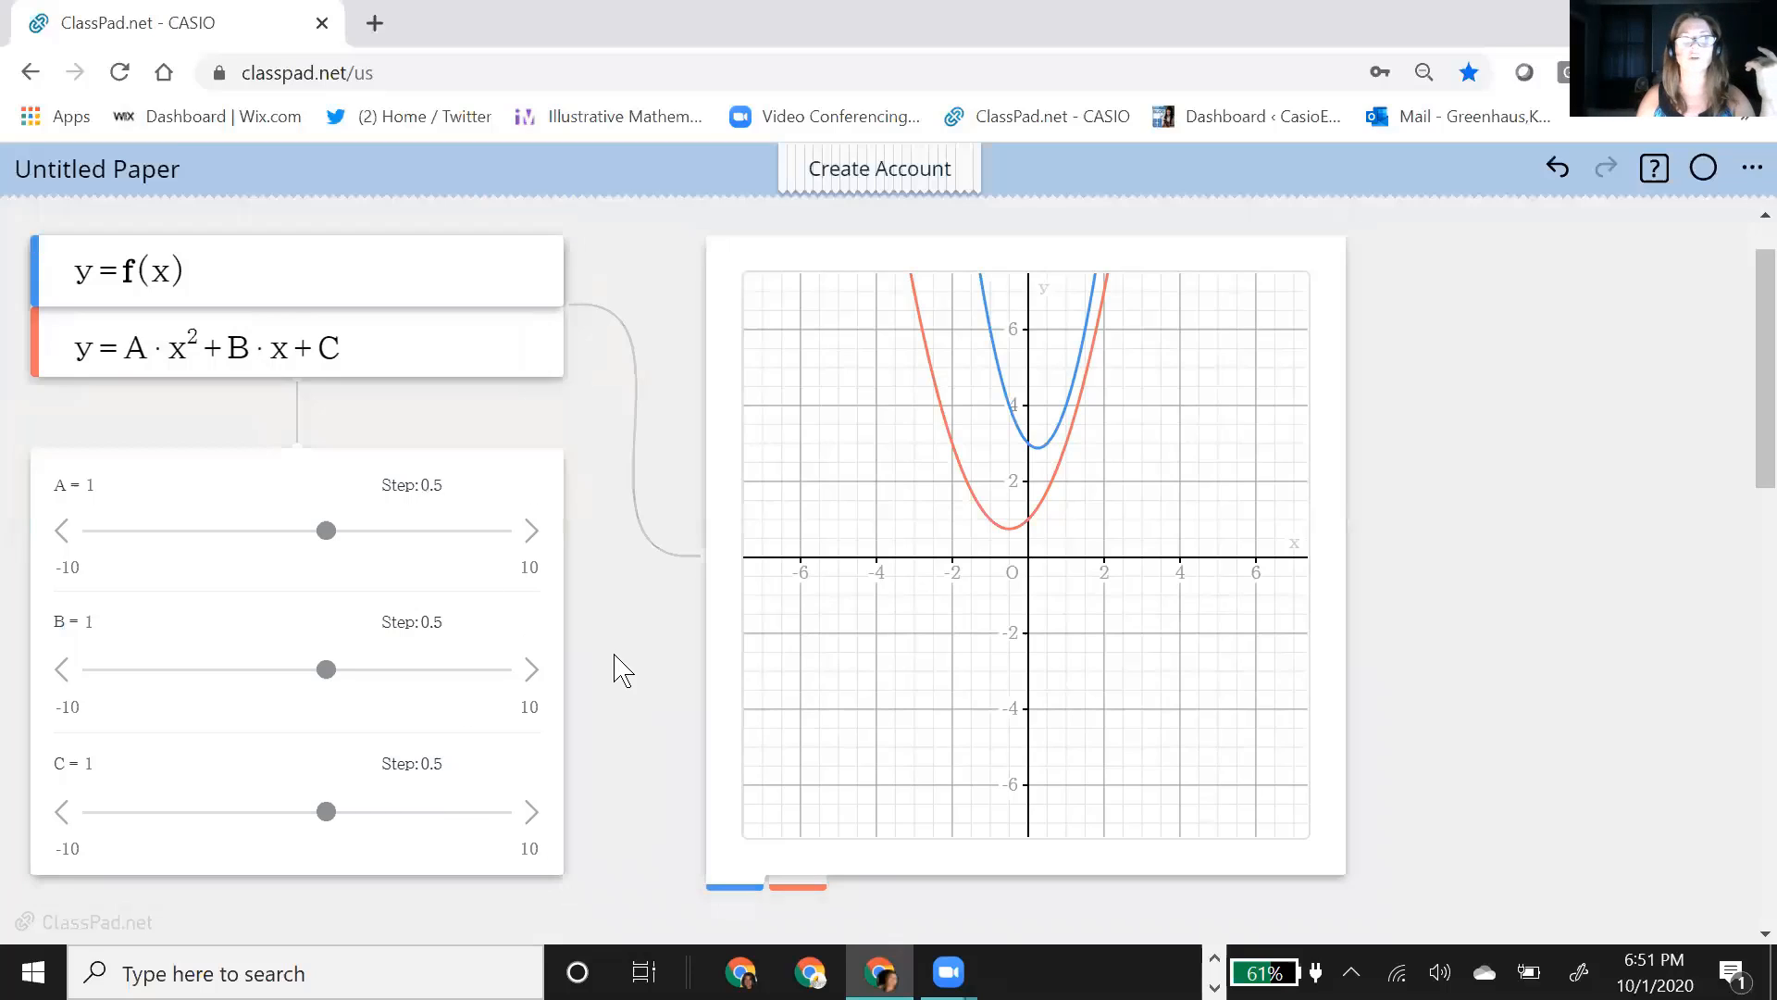
# Step: Adjust the second parabola with its sliders by setting A to 0.5 and B to -0.5
pyautogui.click(326, 537)
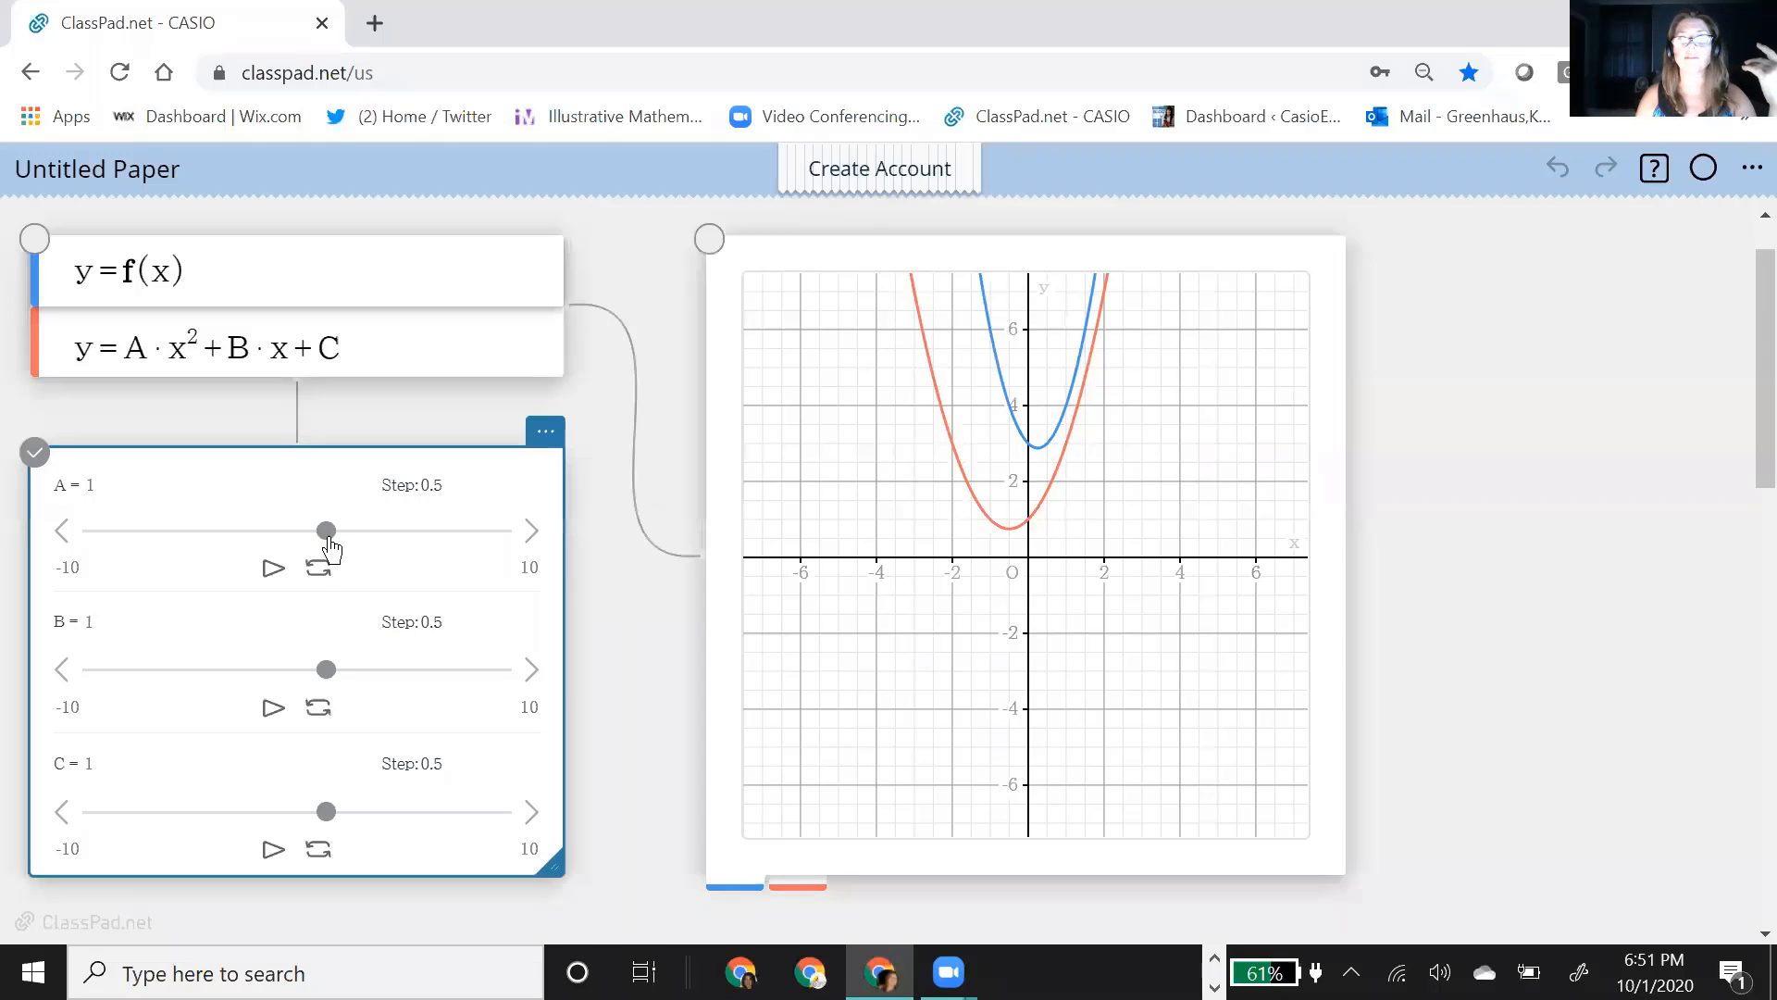
pyautogui.moveTo(329, 538)
pyautogui.mouseDown()
pyautogui.moveTo(278, 541)
pyautogui.moveTo(326, 552)
pyautogui.mouseUp()
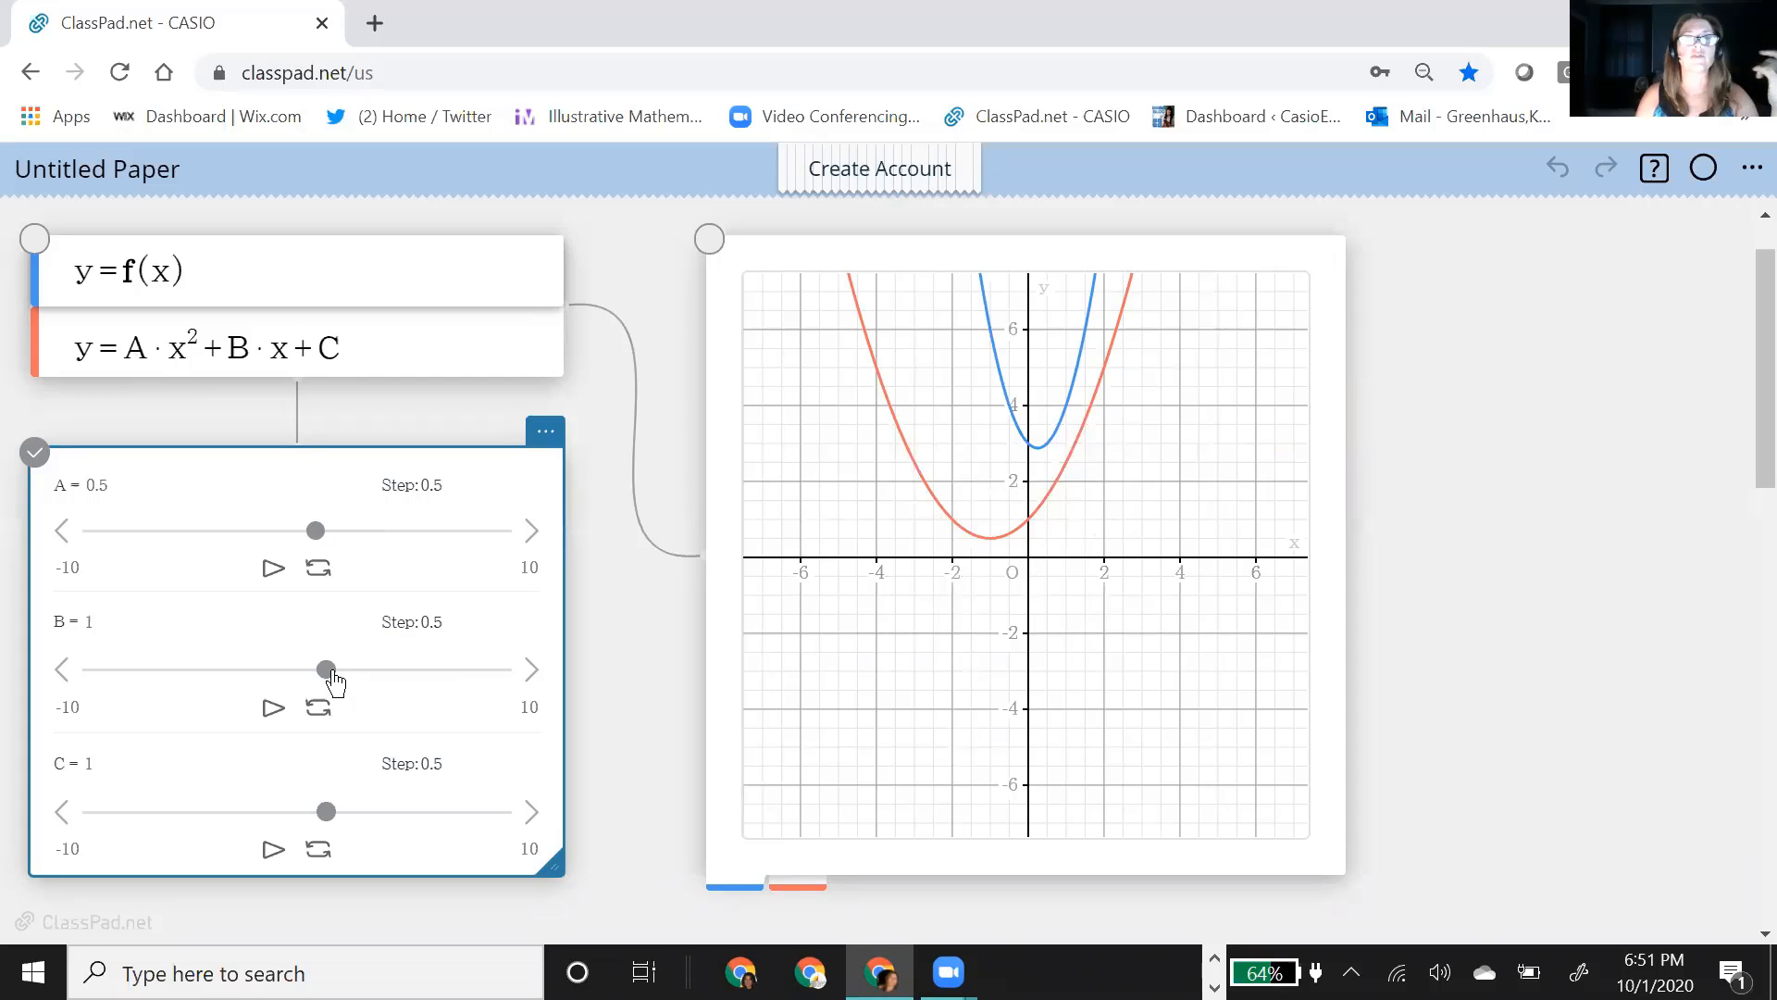
pyautogui.moveTo(334, 682); pyautogui.dragTo(297, 634)
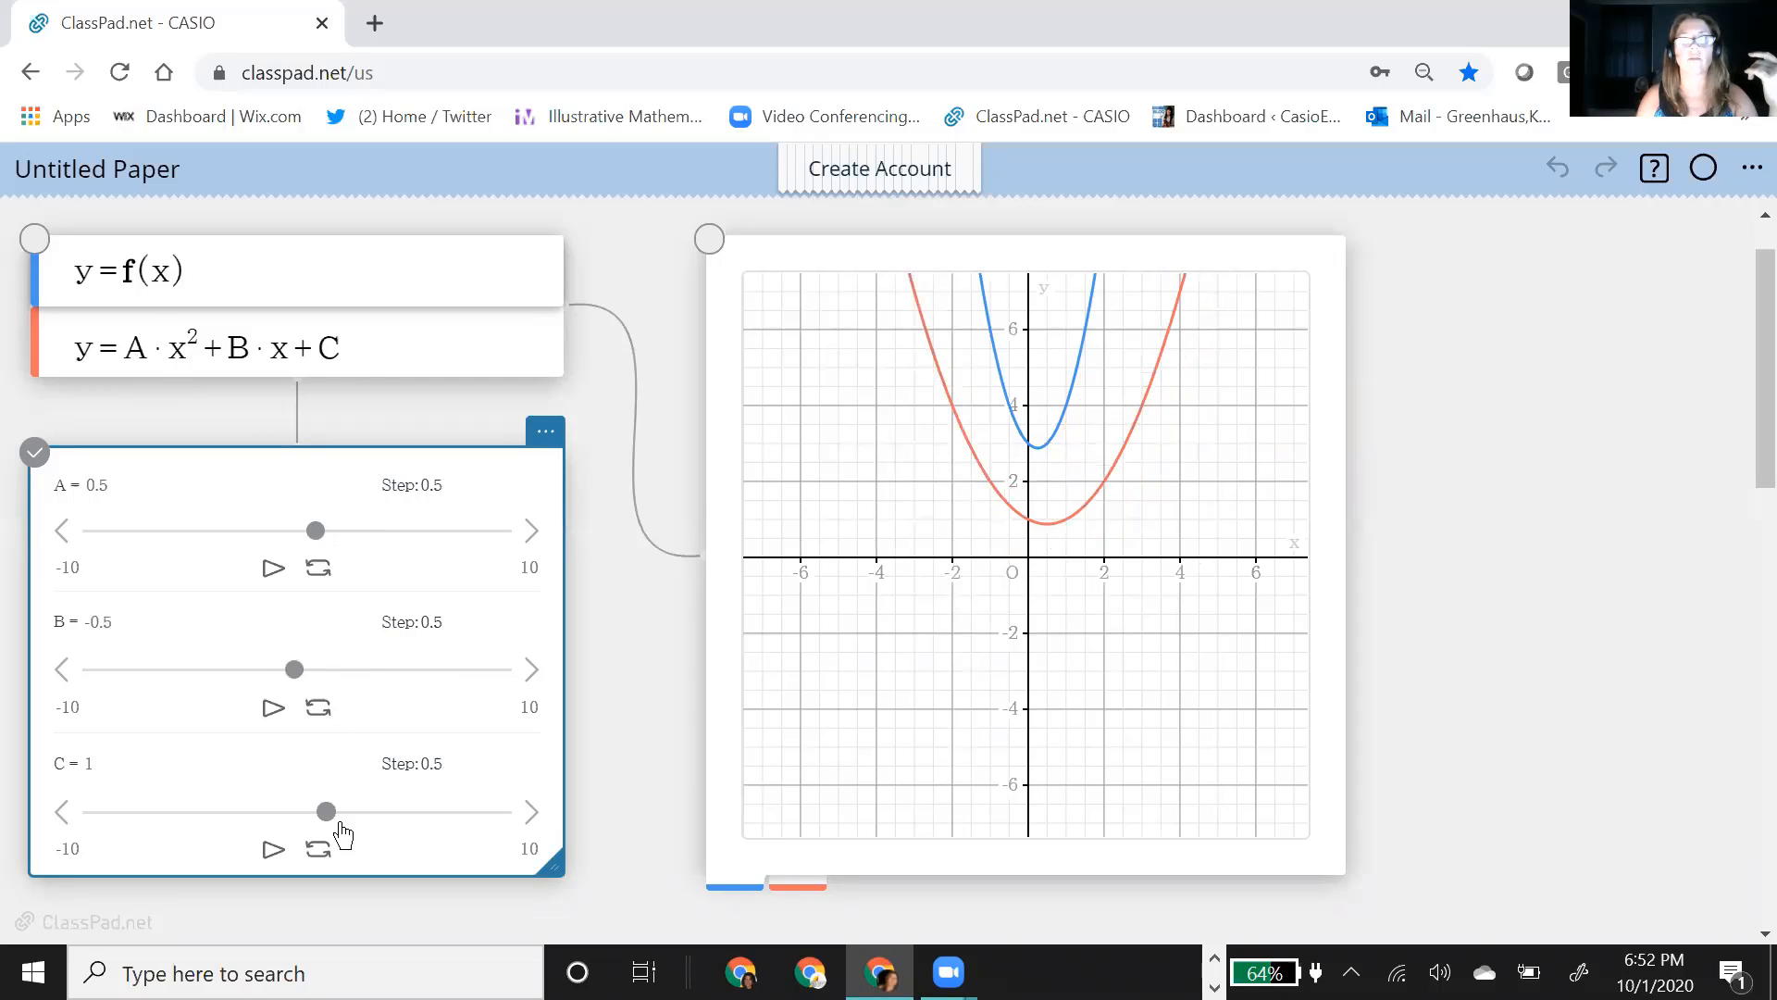
# Step: Set coefficient C to 3, and move the slider box down to leave more space below the function list
pyautogui.moveTo(325, 813); pyautogui.dragTo(369, 819)
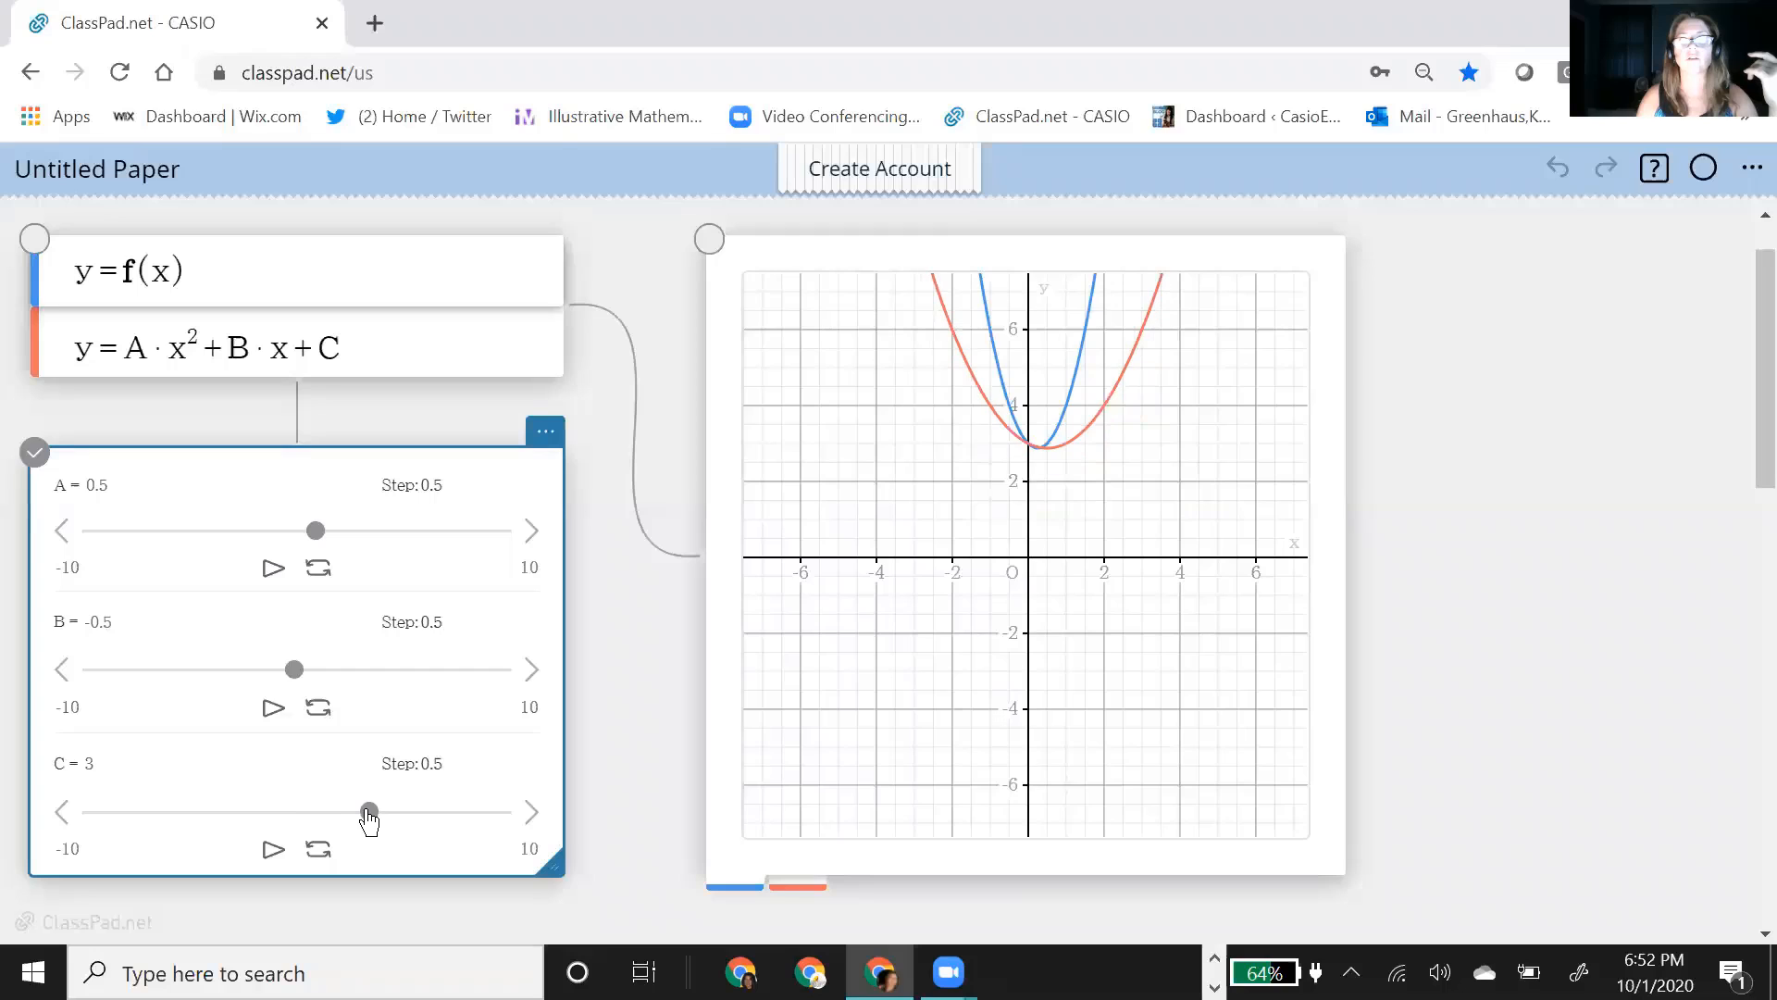
pyautogui.moveTo(296, 686)
pyautogui.mouseDown()
pyautogui.moveTo(270, 682)
pyautogui.moveTo(297, 682)
pyautogui.mouseUp()
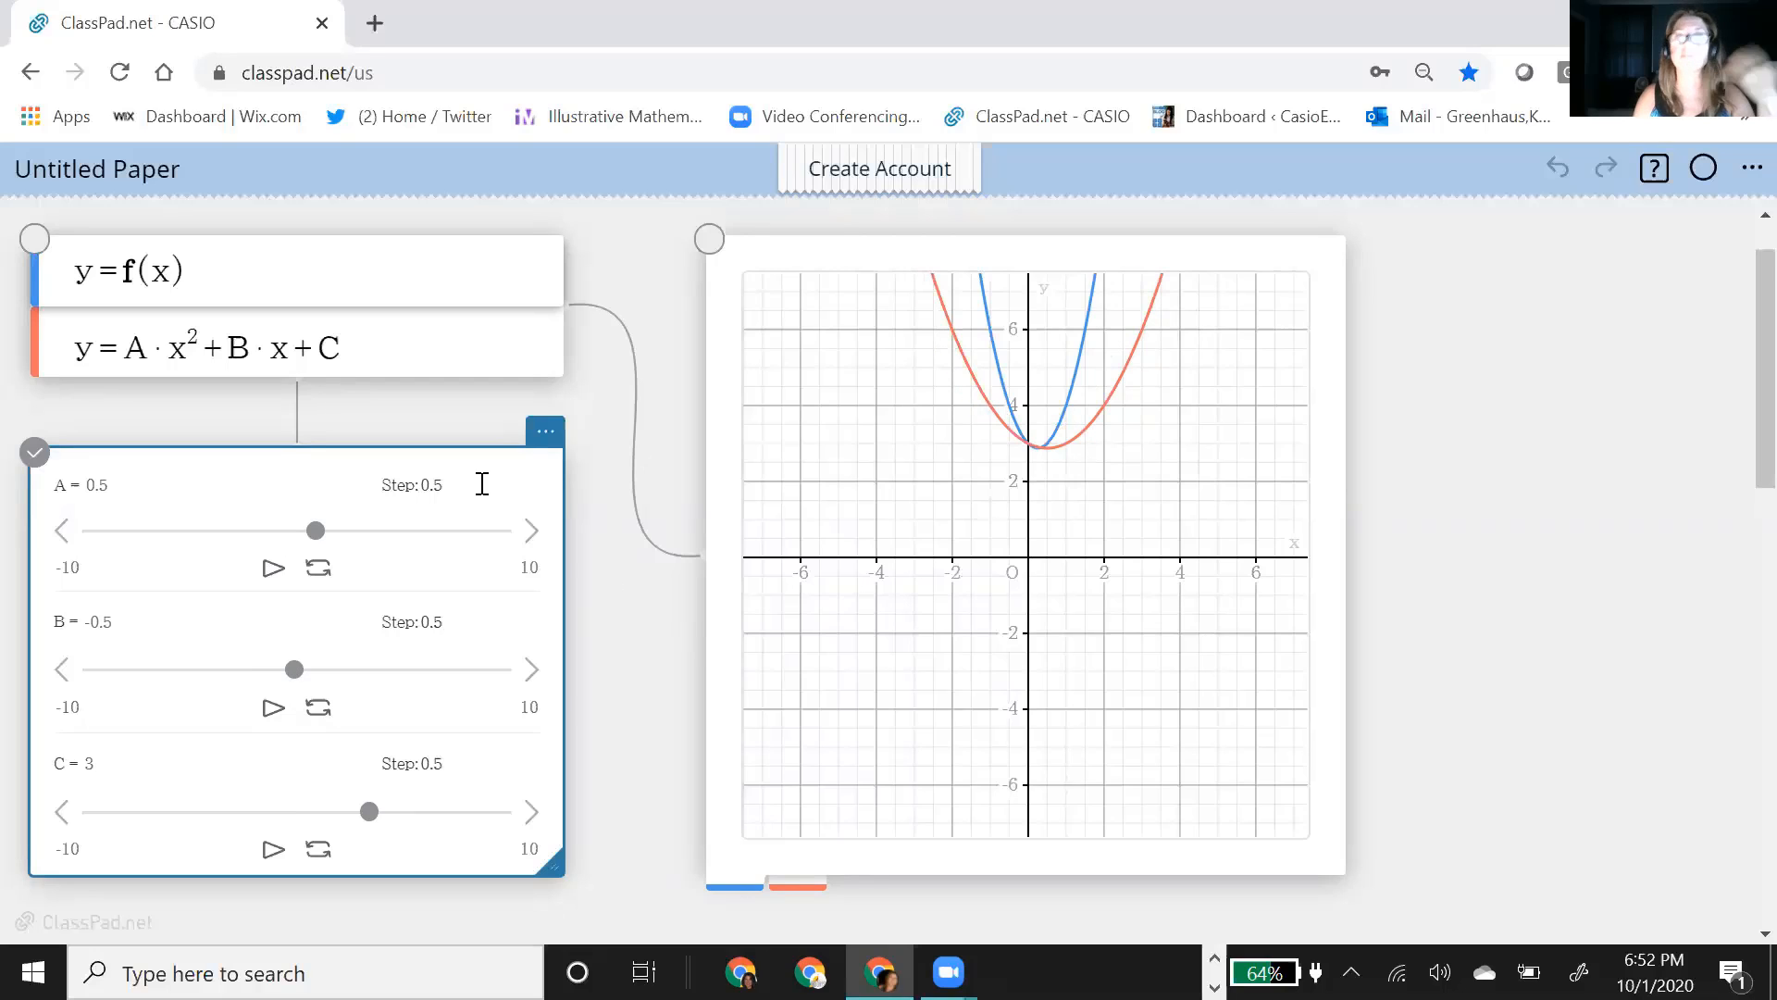
pyautogui.moveTo(356, 494); pyautogui.dragTo(356, 495)
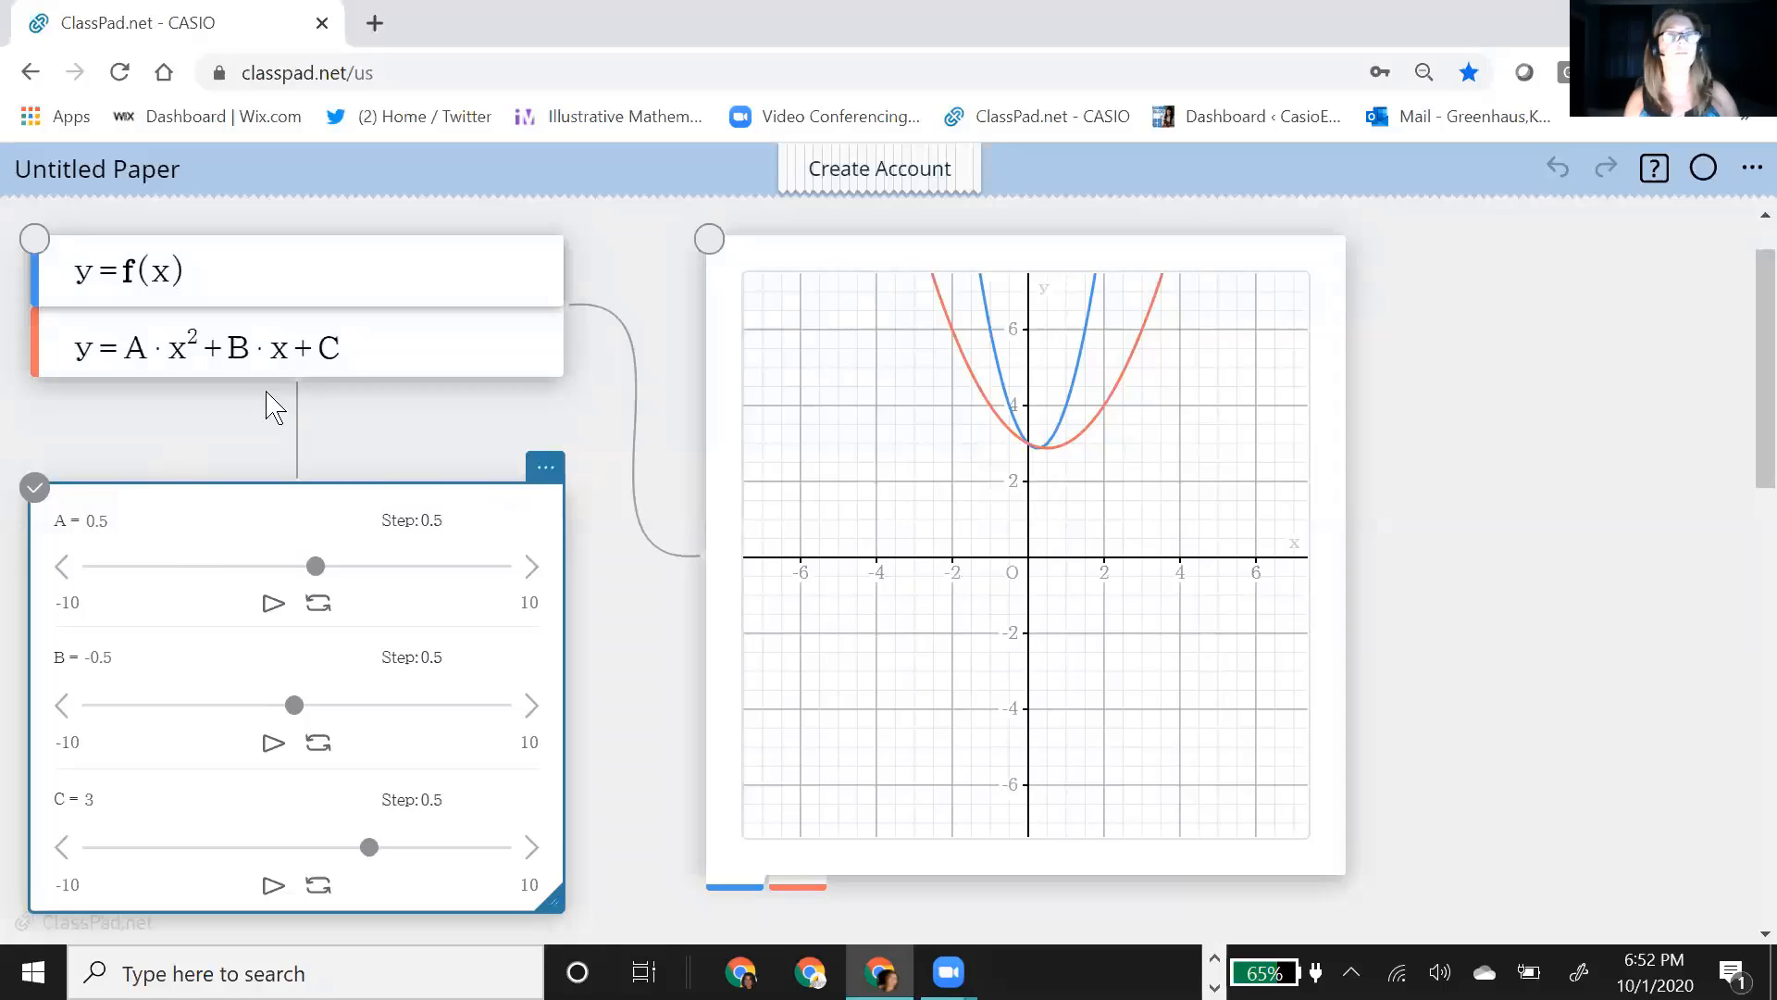
# Step: Add a third function y=A(x-h)+k below y=A·x²+B·x+C and plot it on the graph
pyautogui.click(342, 352)
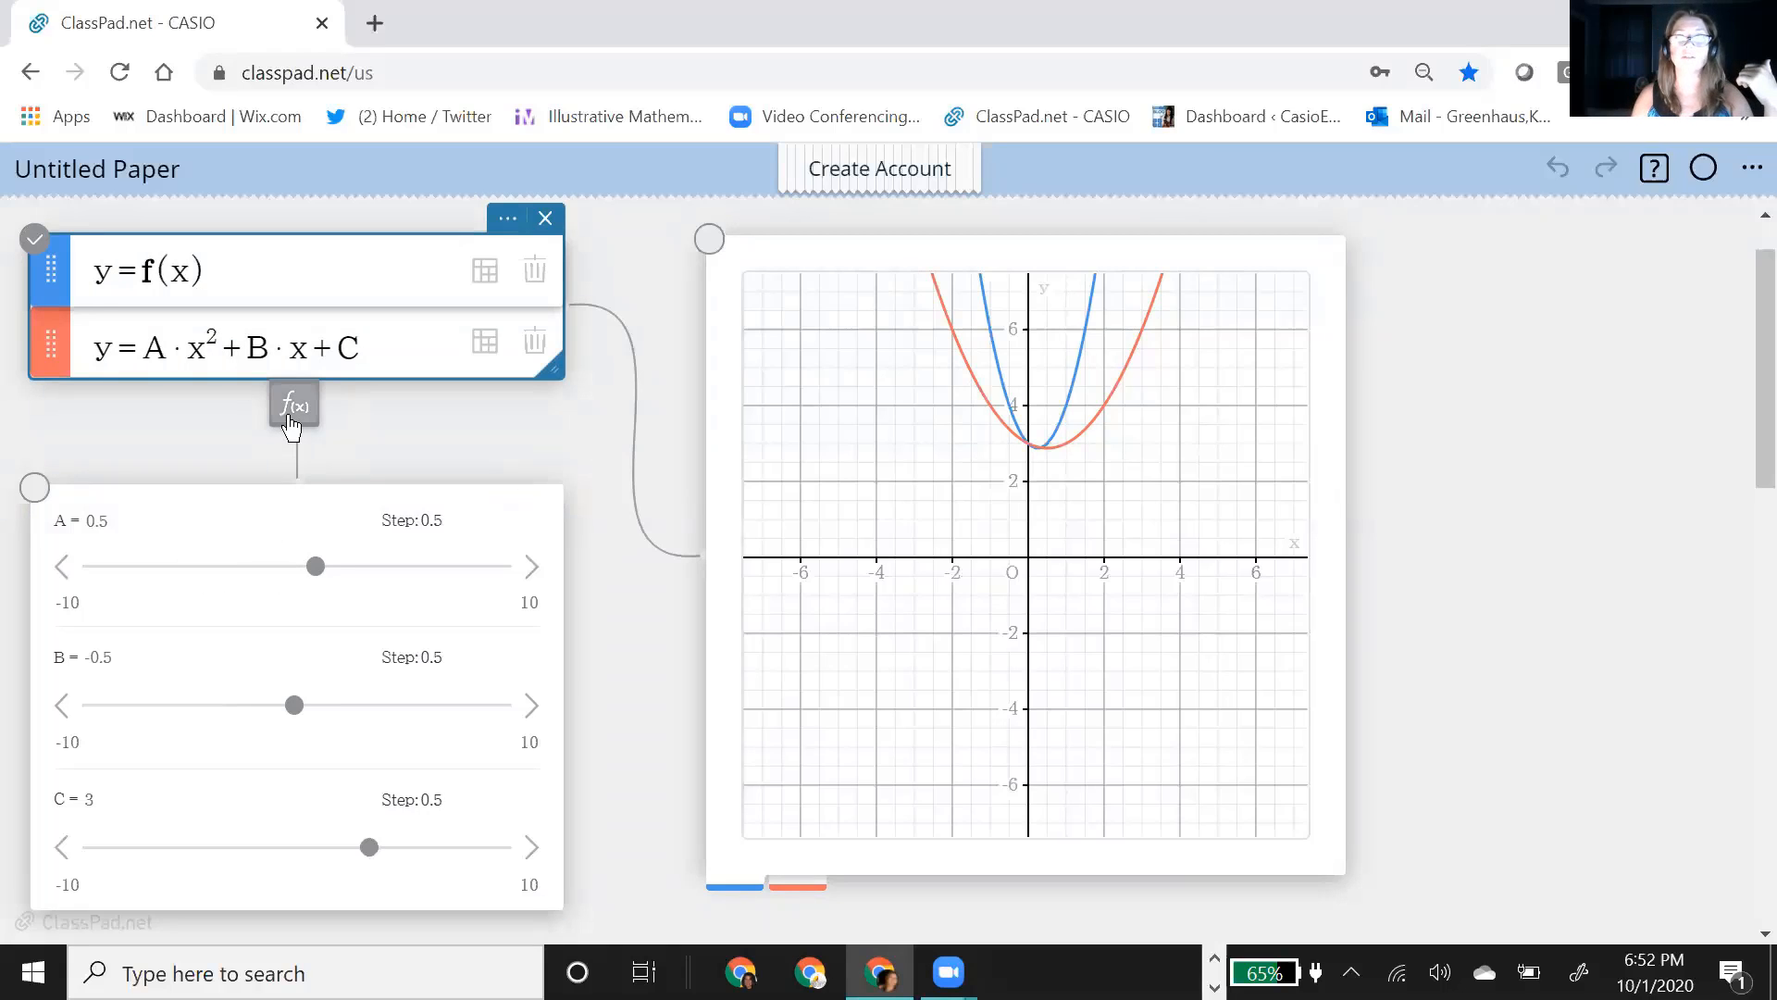
pyautogui.click(294, 407)
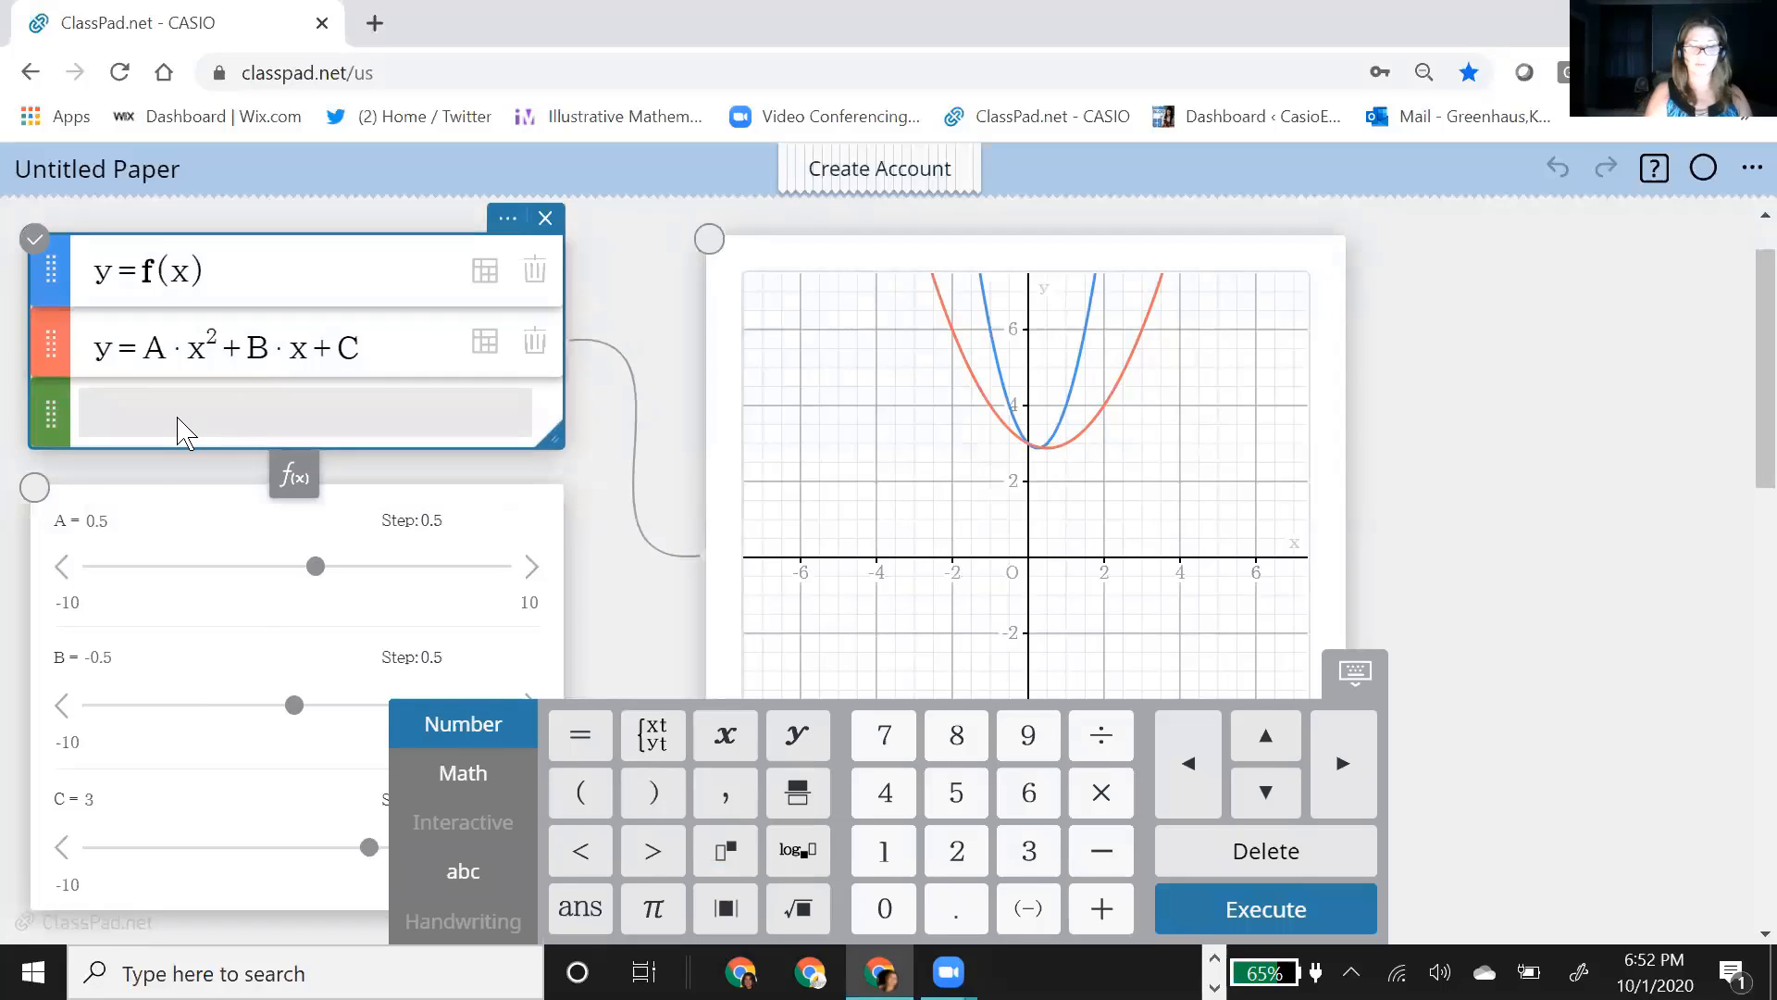
pyautogui.write('A')
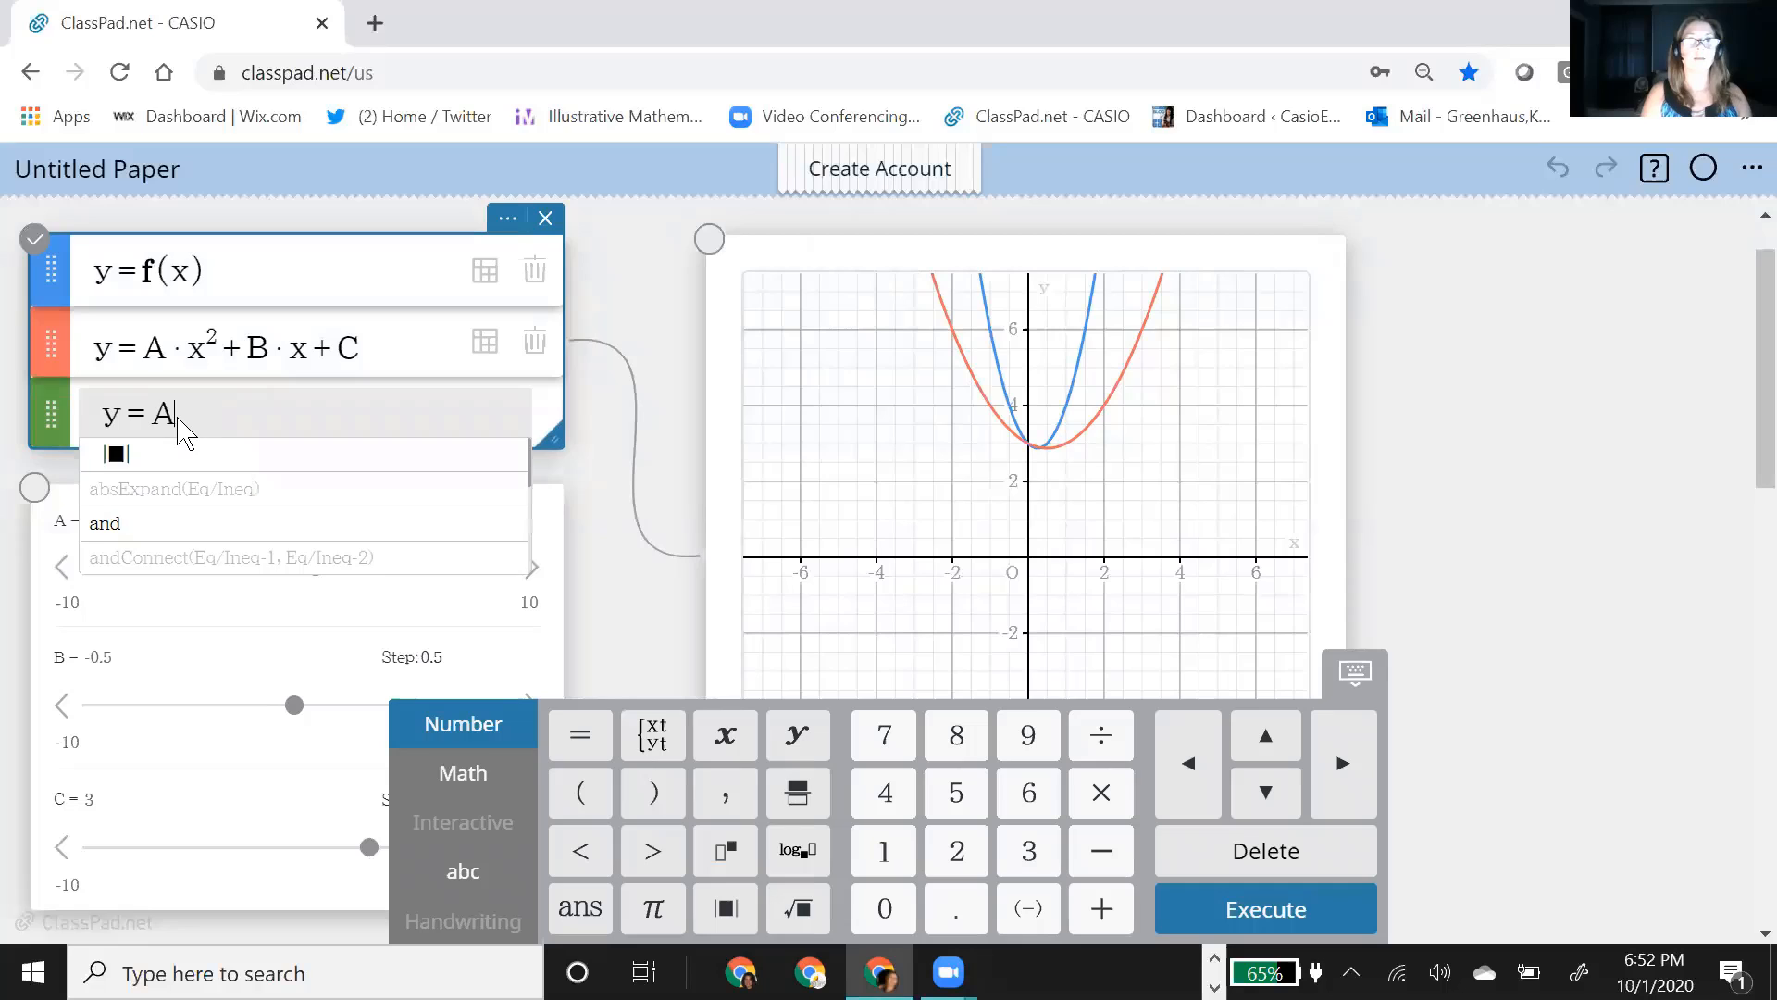
pyautogui.write('(')
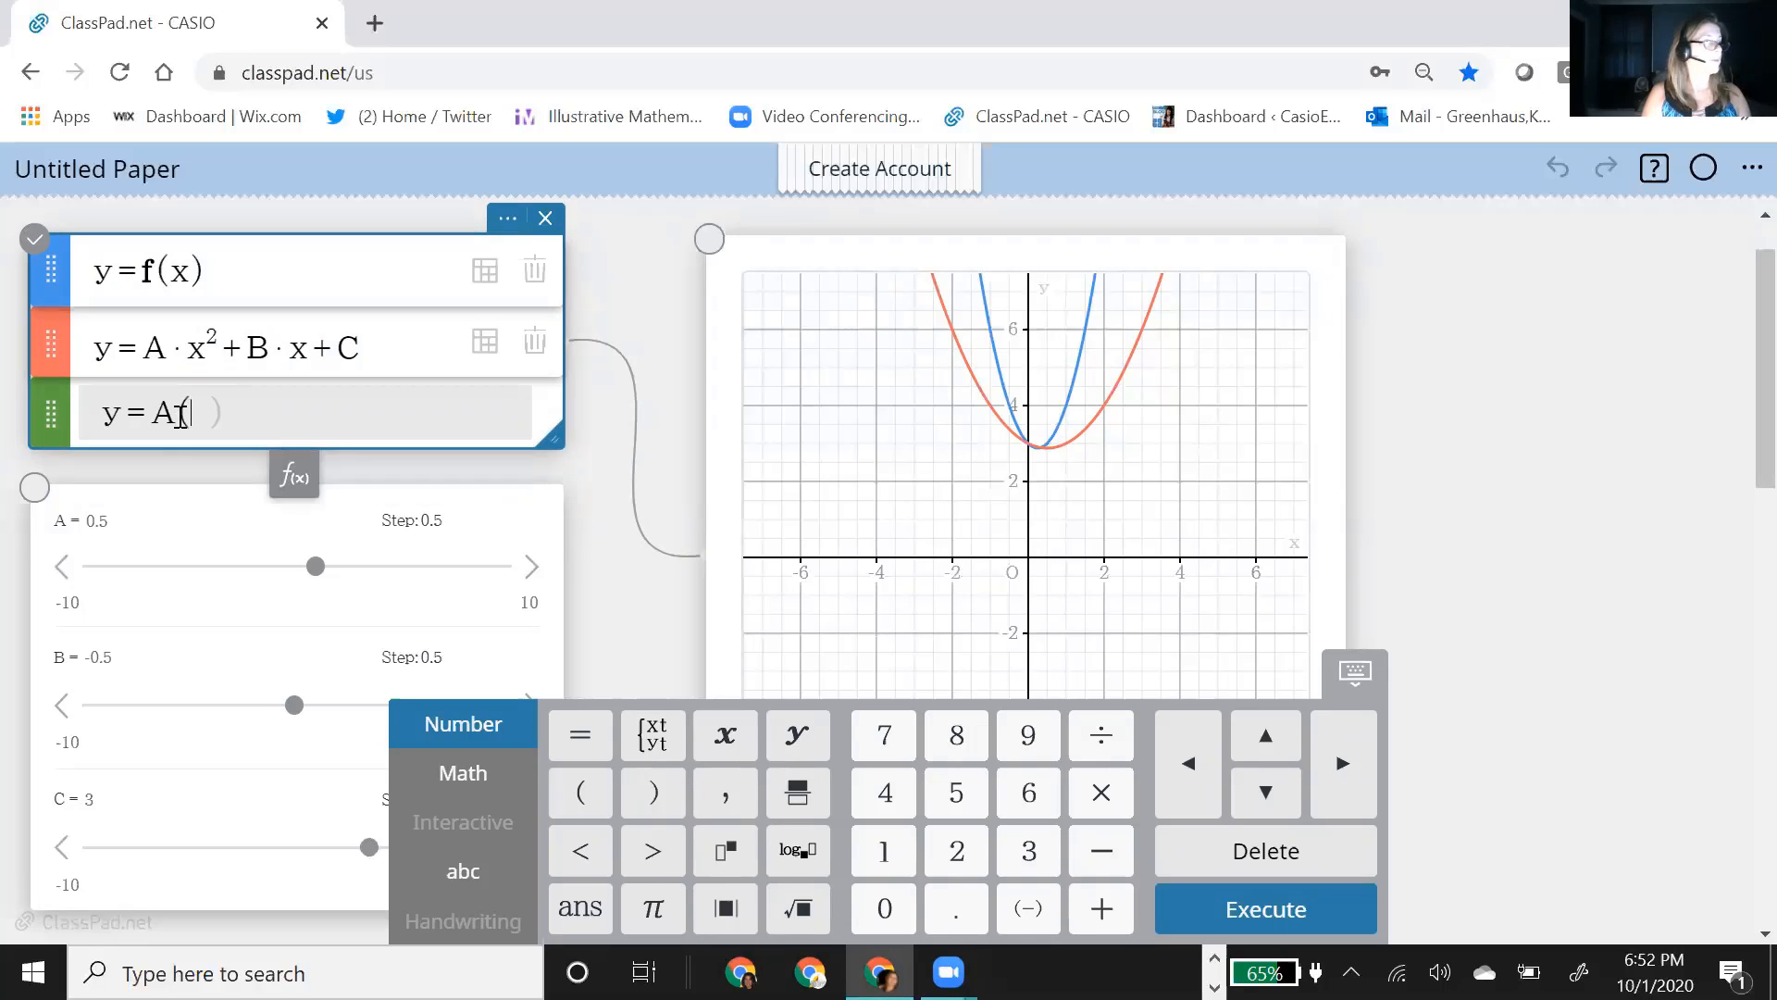
pyautogui.write('x-h')
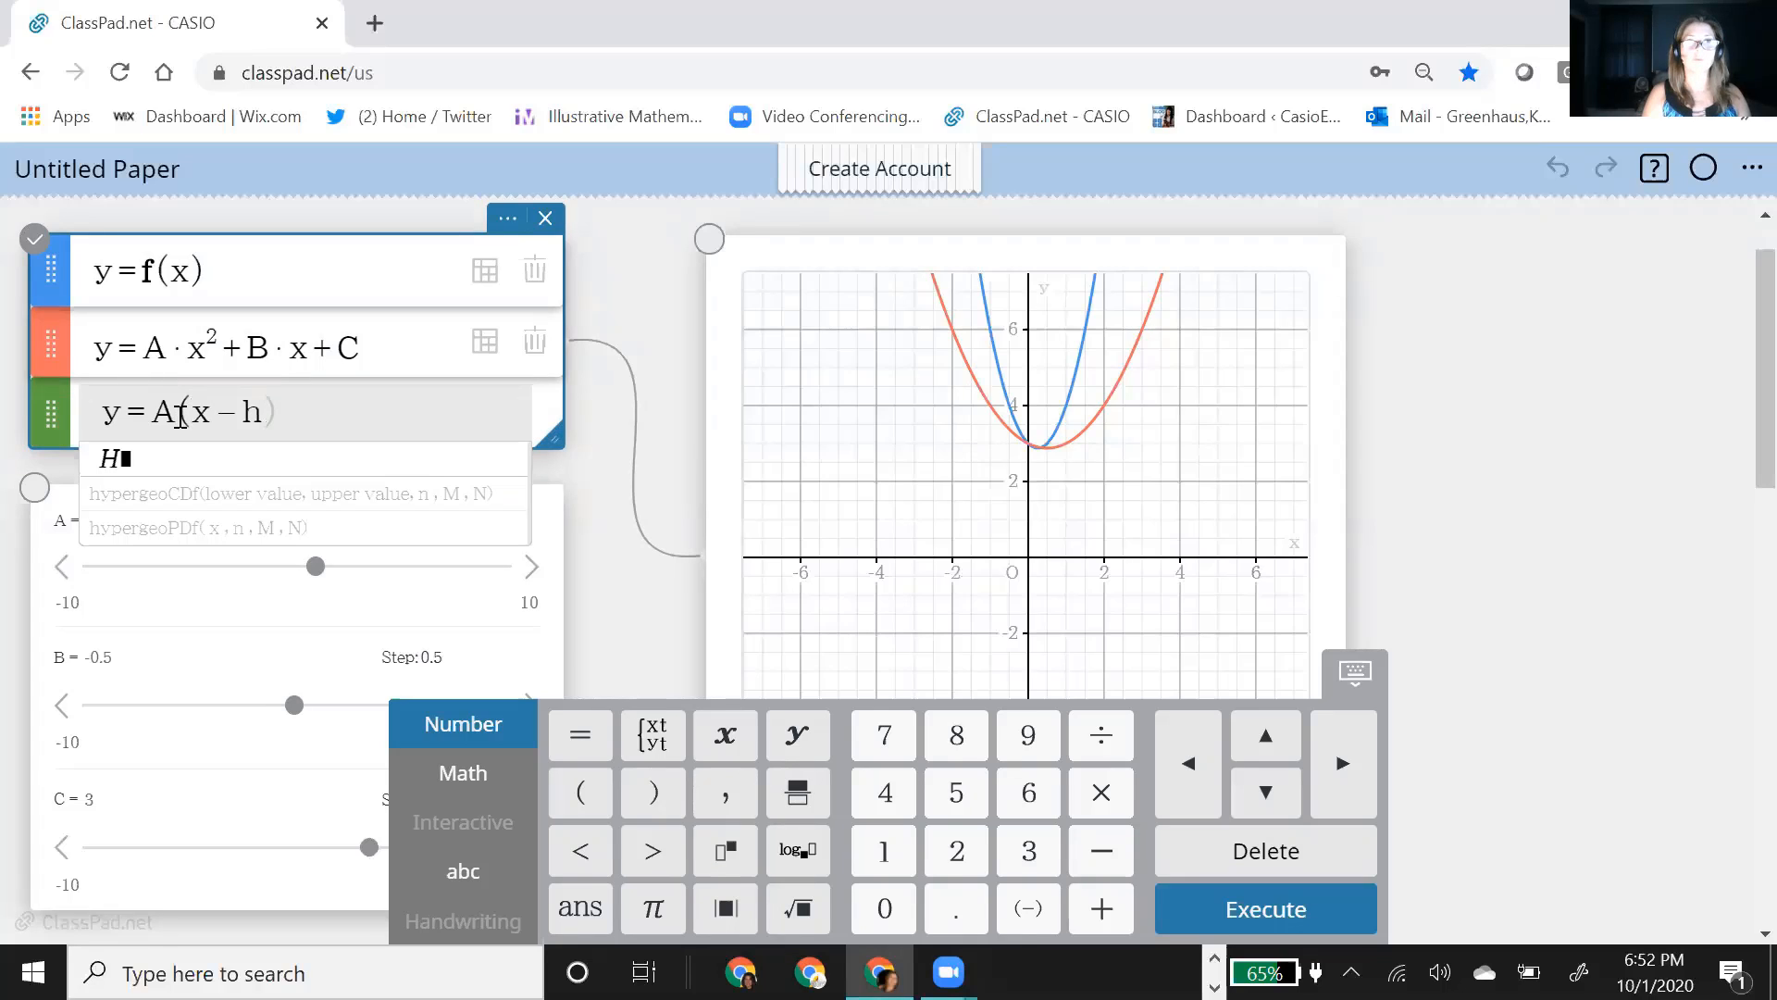
pyautogui.write(')+k')
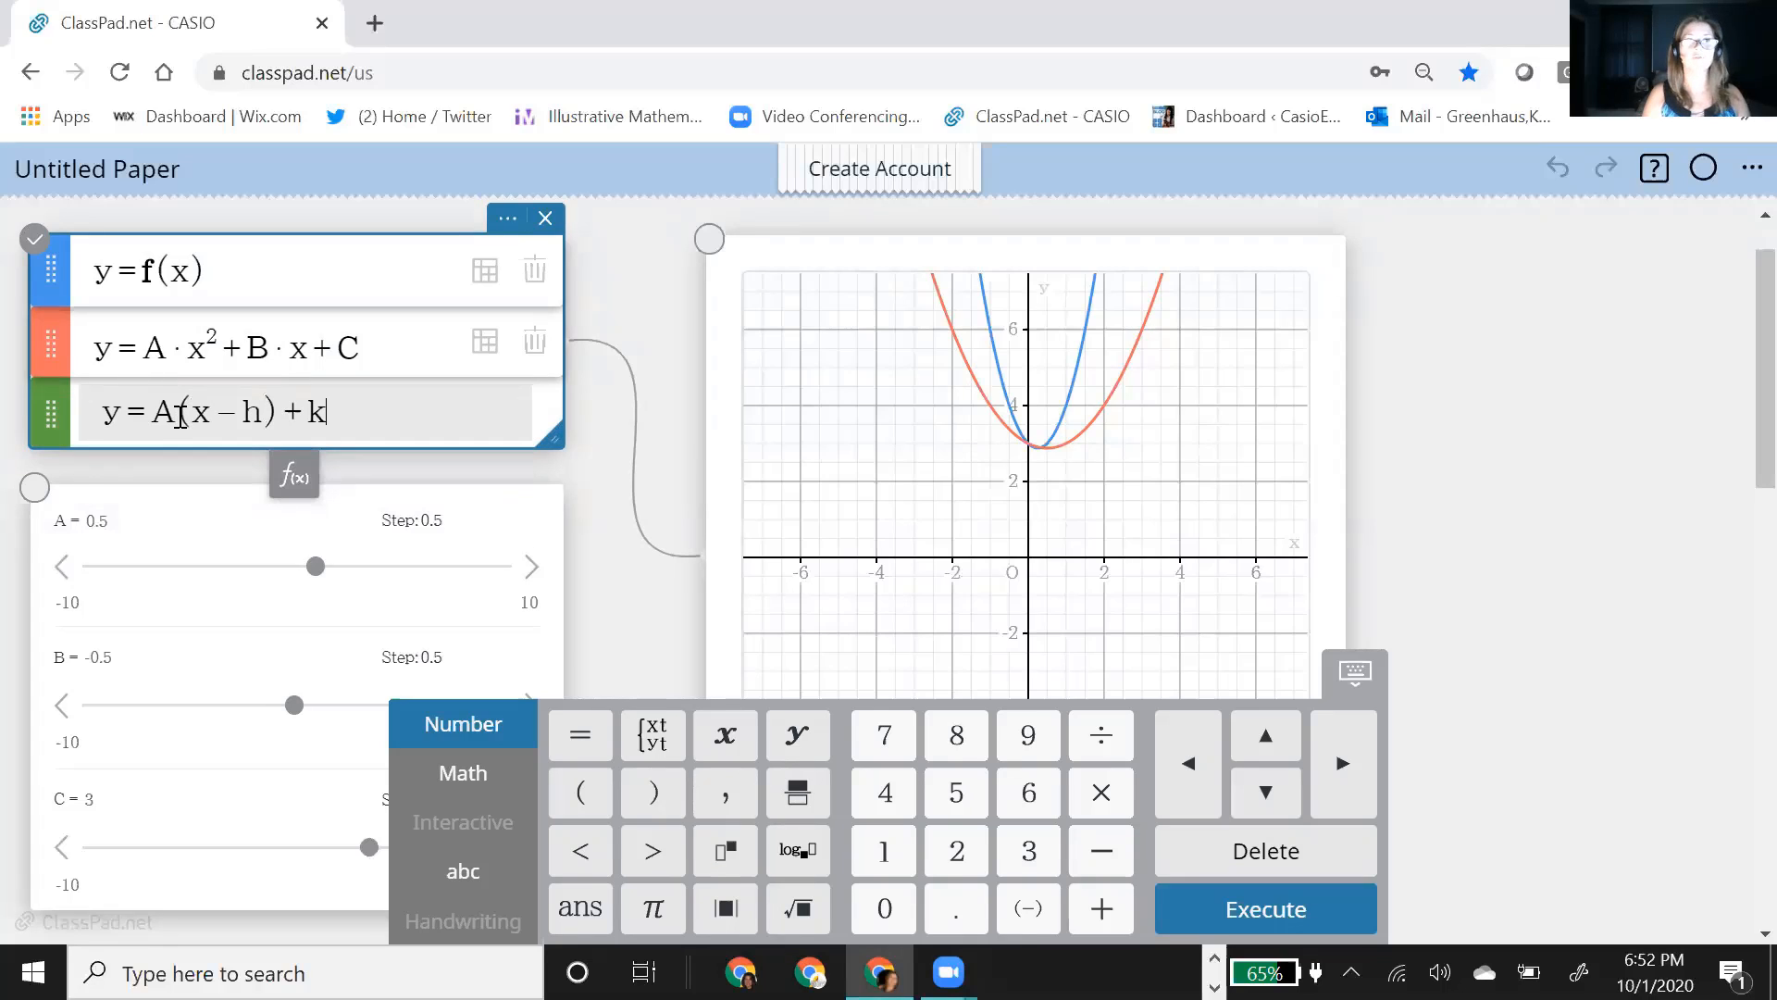
pyautogui.press('Return')
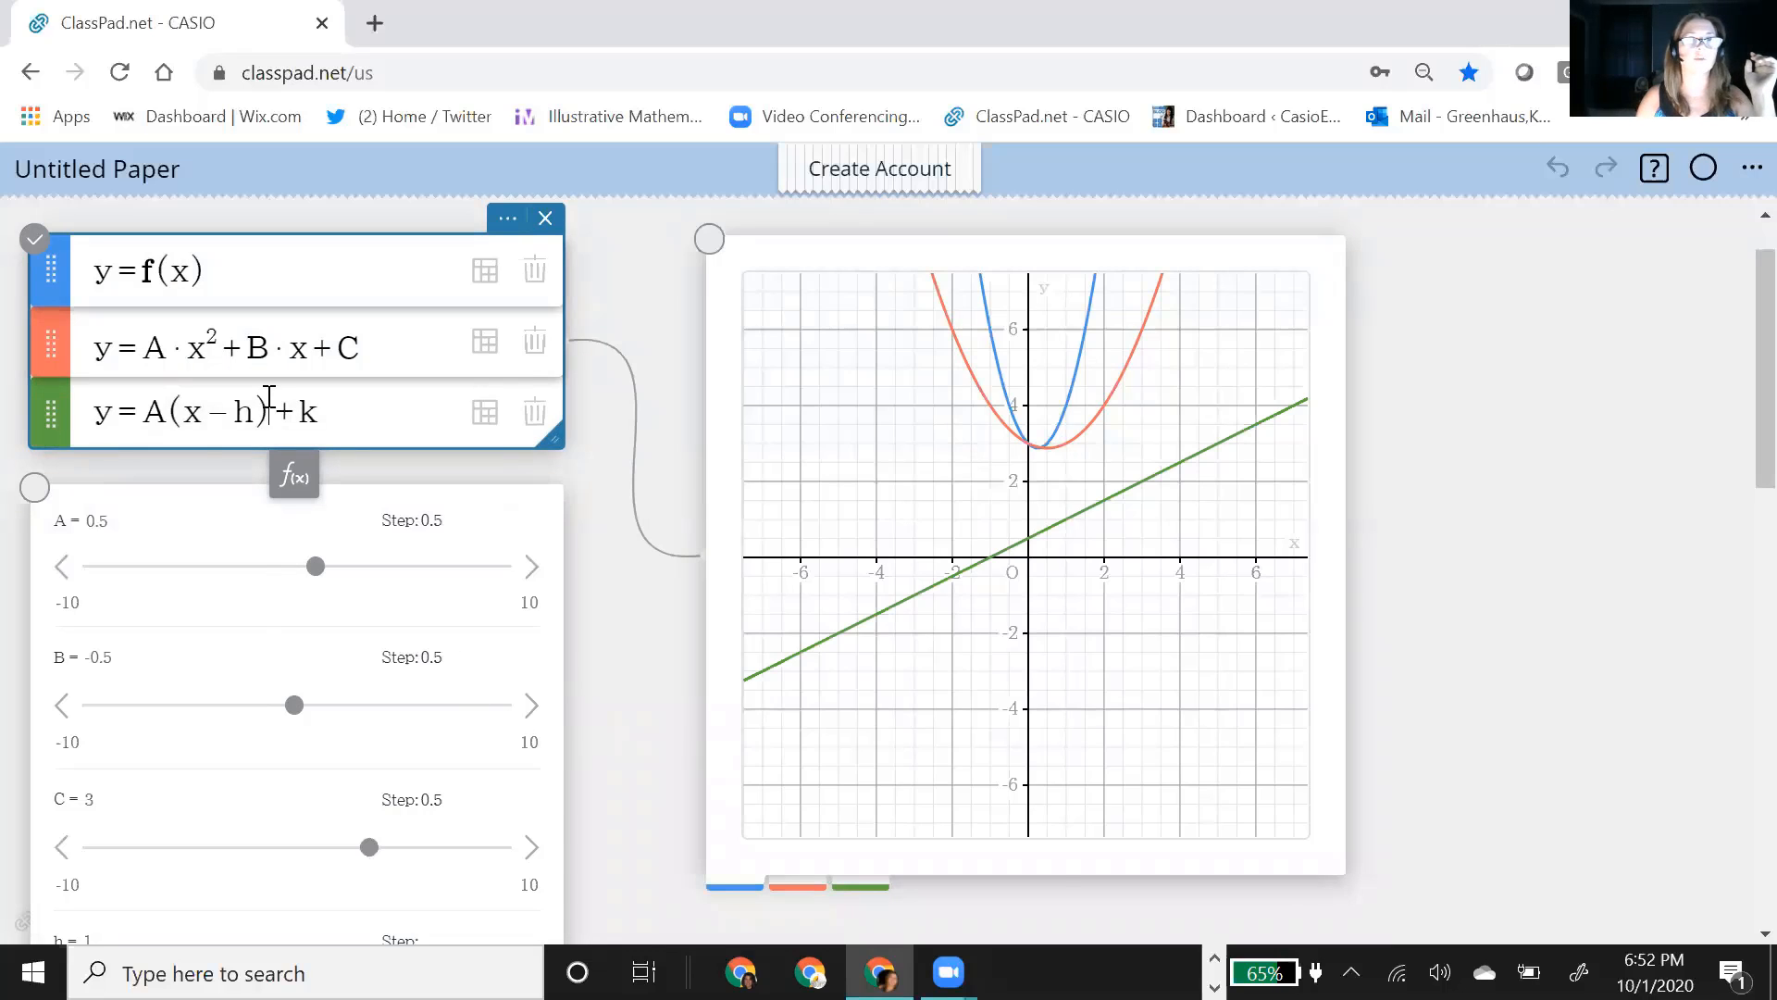
# Step: Square the (x-h) factor in the third function and replot it as y=A(x-h)²+k
pyautogui.click(269, 400)
pyautogui.write('^2')
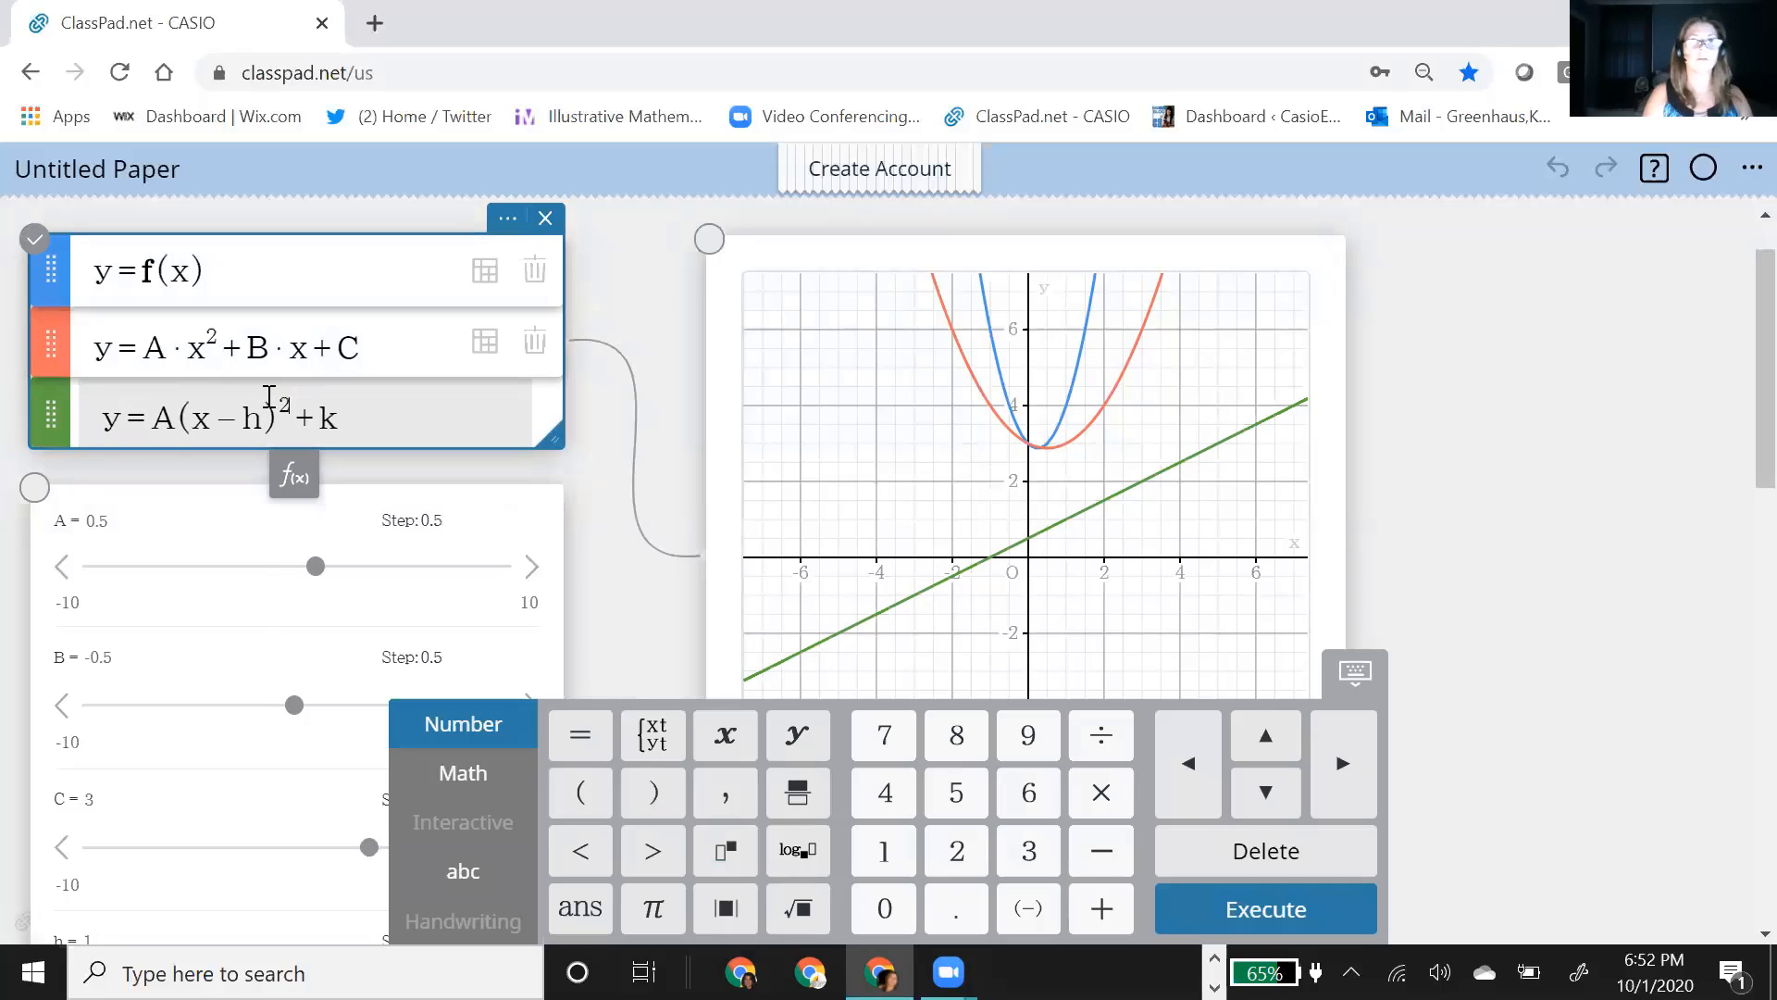
pyautogui.press('Return')
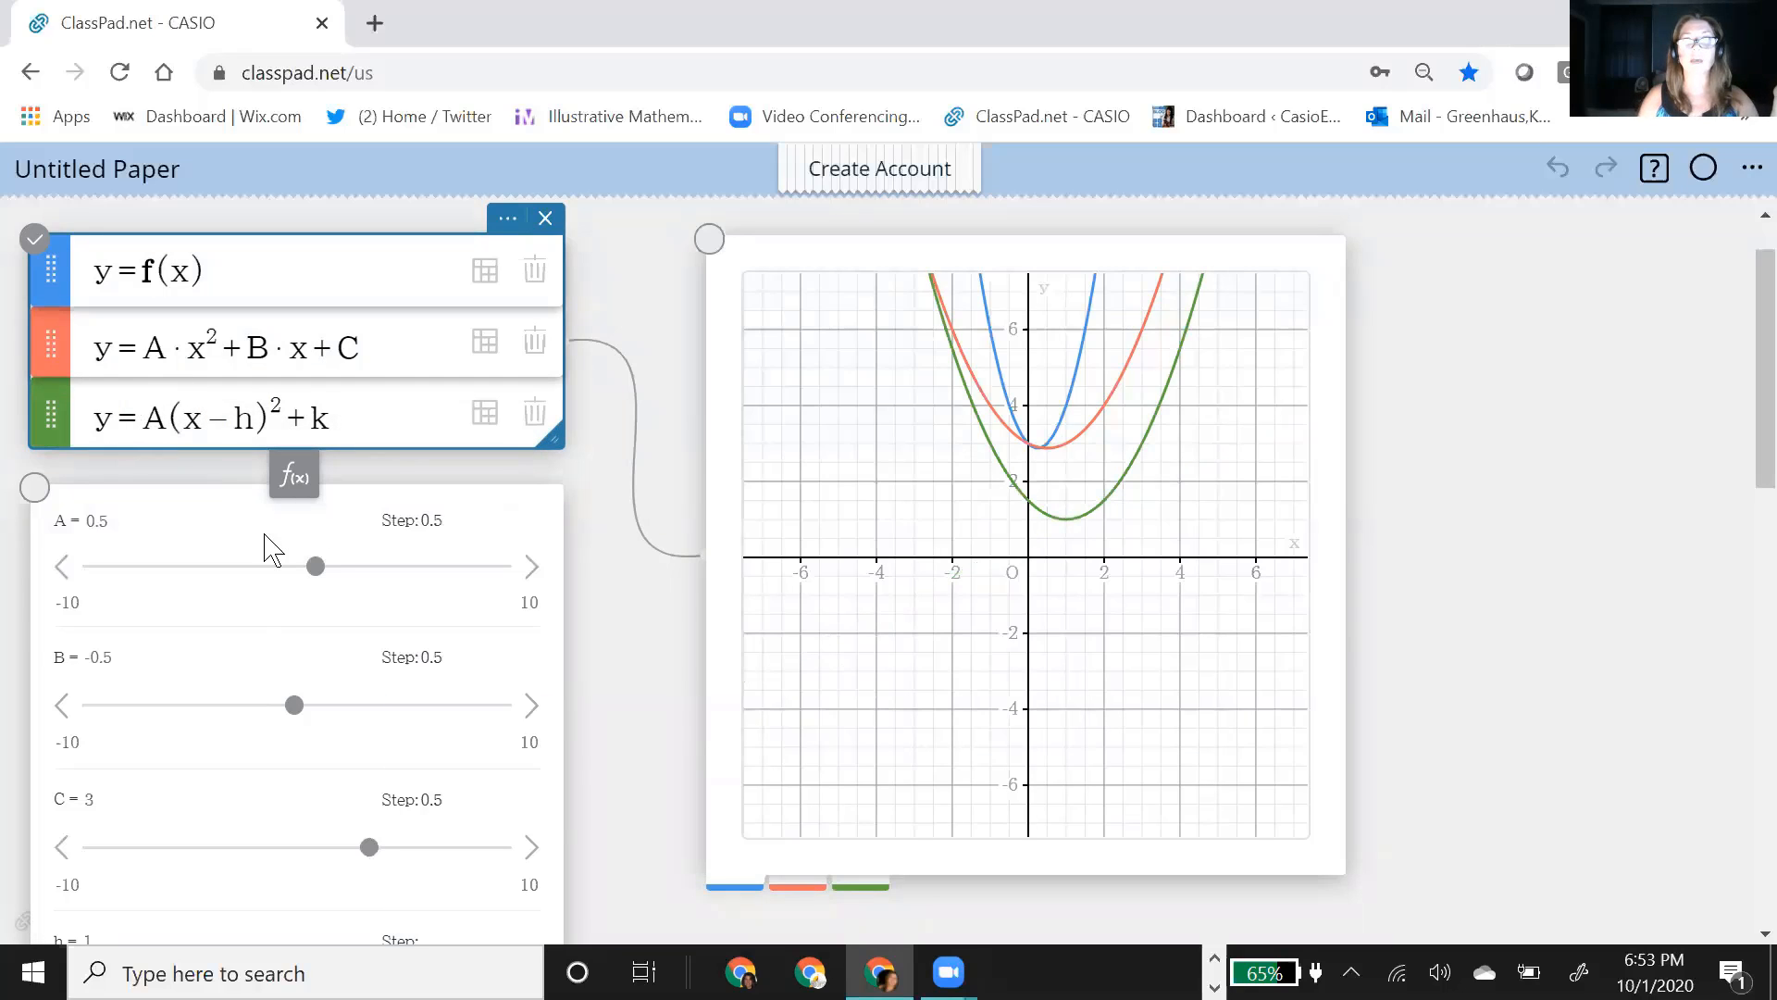
# Step: Set the shared coefficient A to 1 with its slider
pyautogui.click(315, 569)
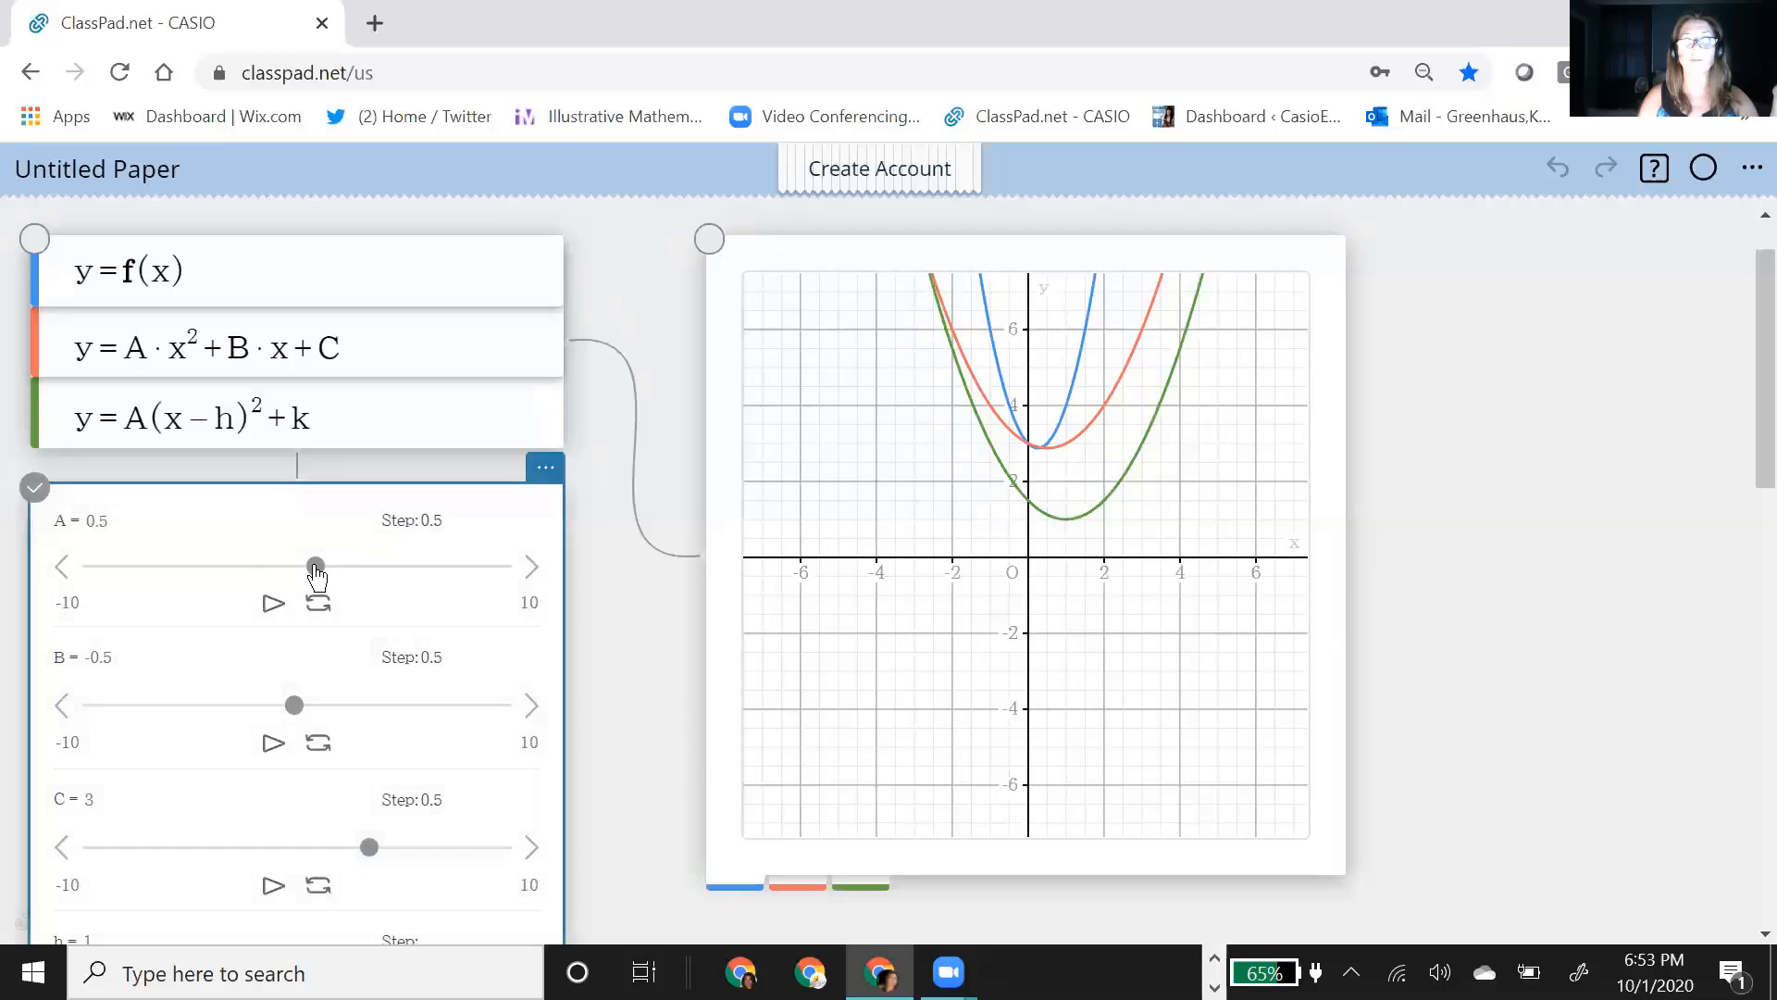
pyautogui.moveTo(314, 567)
pyautogui.mouseDown()
pyautogui.moveTo(259, 568)
pyautogui.moveTo(326, 560)
pyautogui.mouseUp()
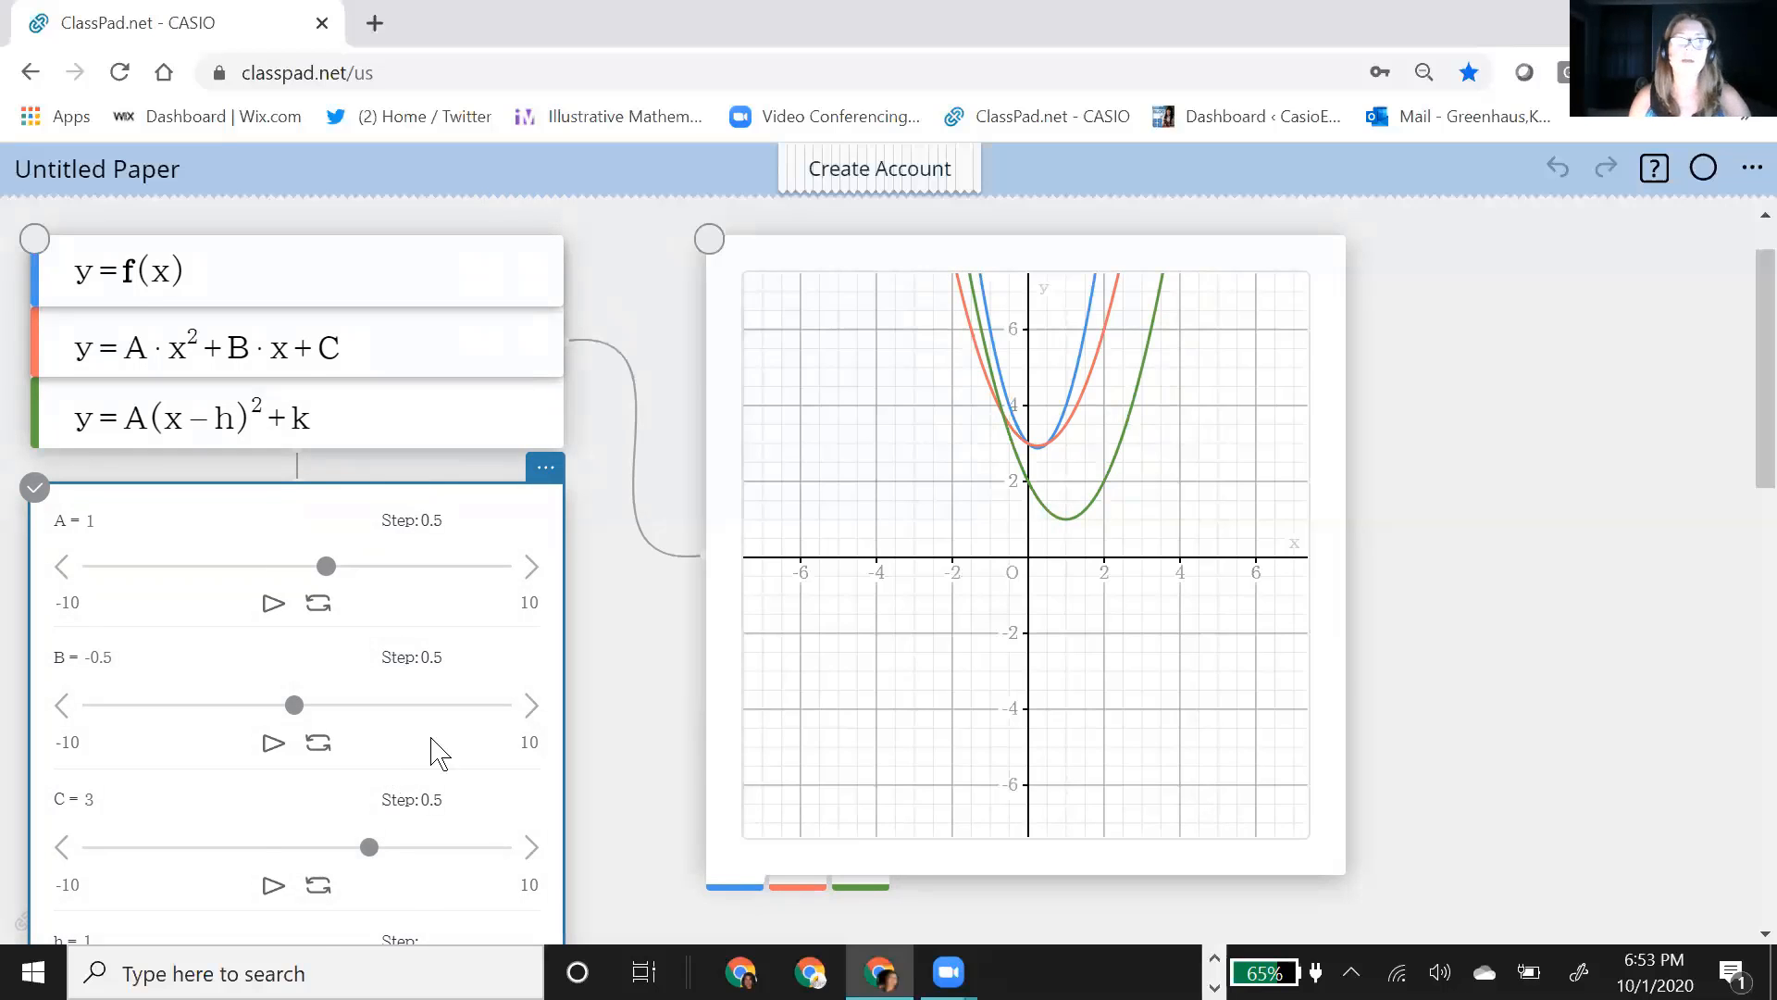
pyautogui.scroll(-3, 429, 746)
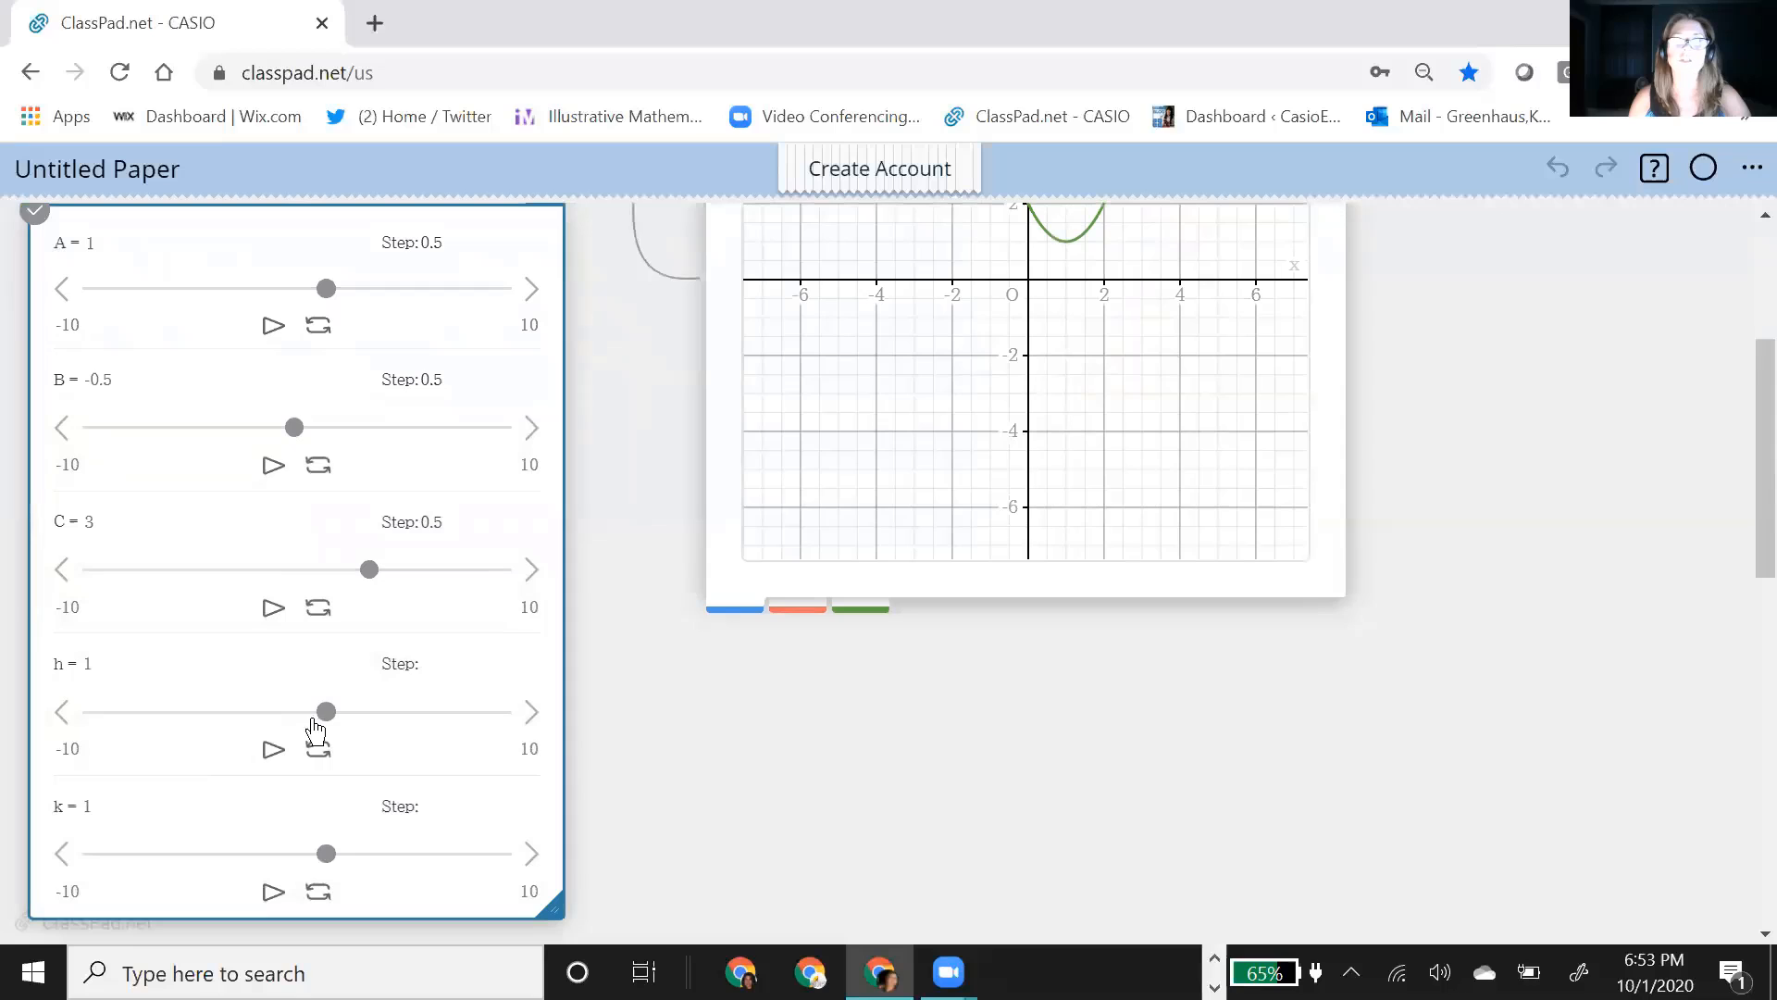
pyautogui.scroll(3, 863, 635)
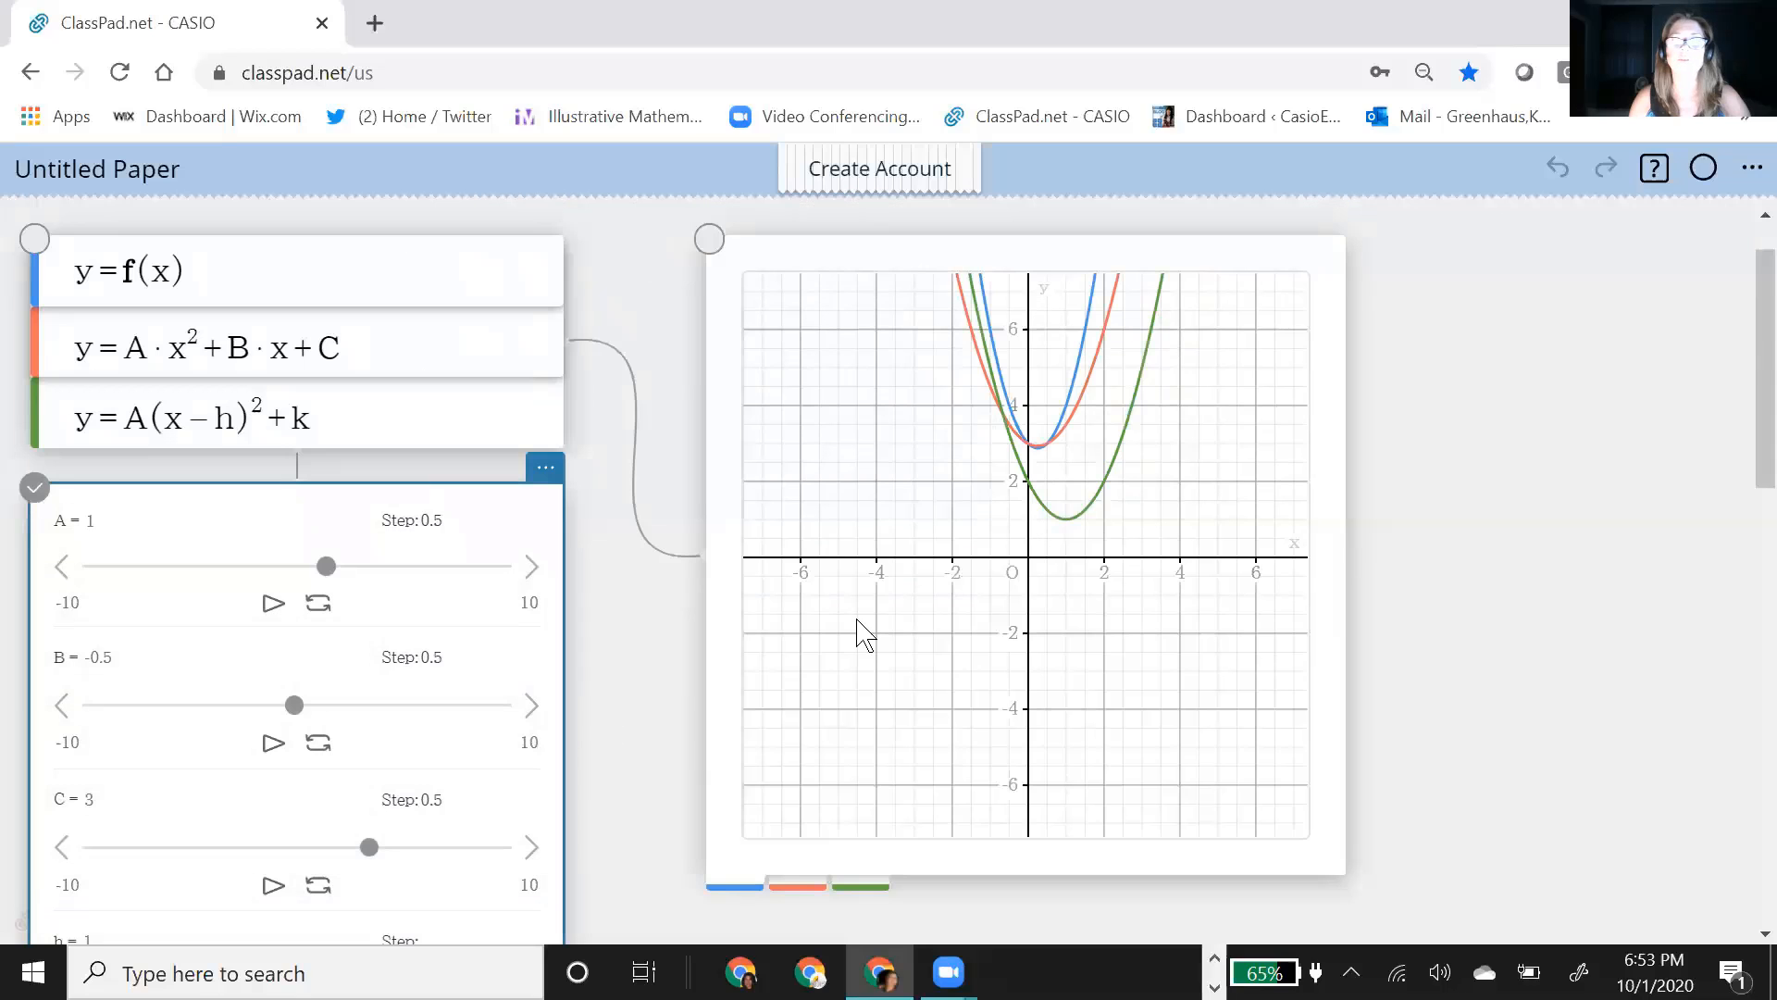
# Step: Show the coordinates of the green parabola's vertex on the graph and place the label below the x-axis
pyautogui.click(1066, 530)
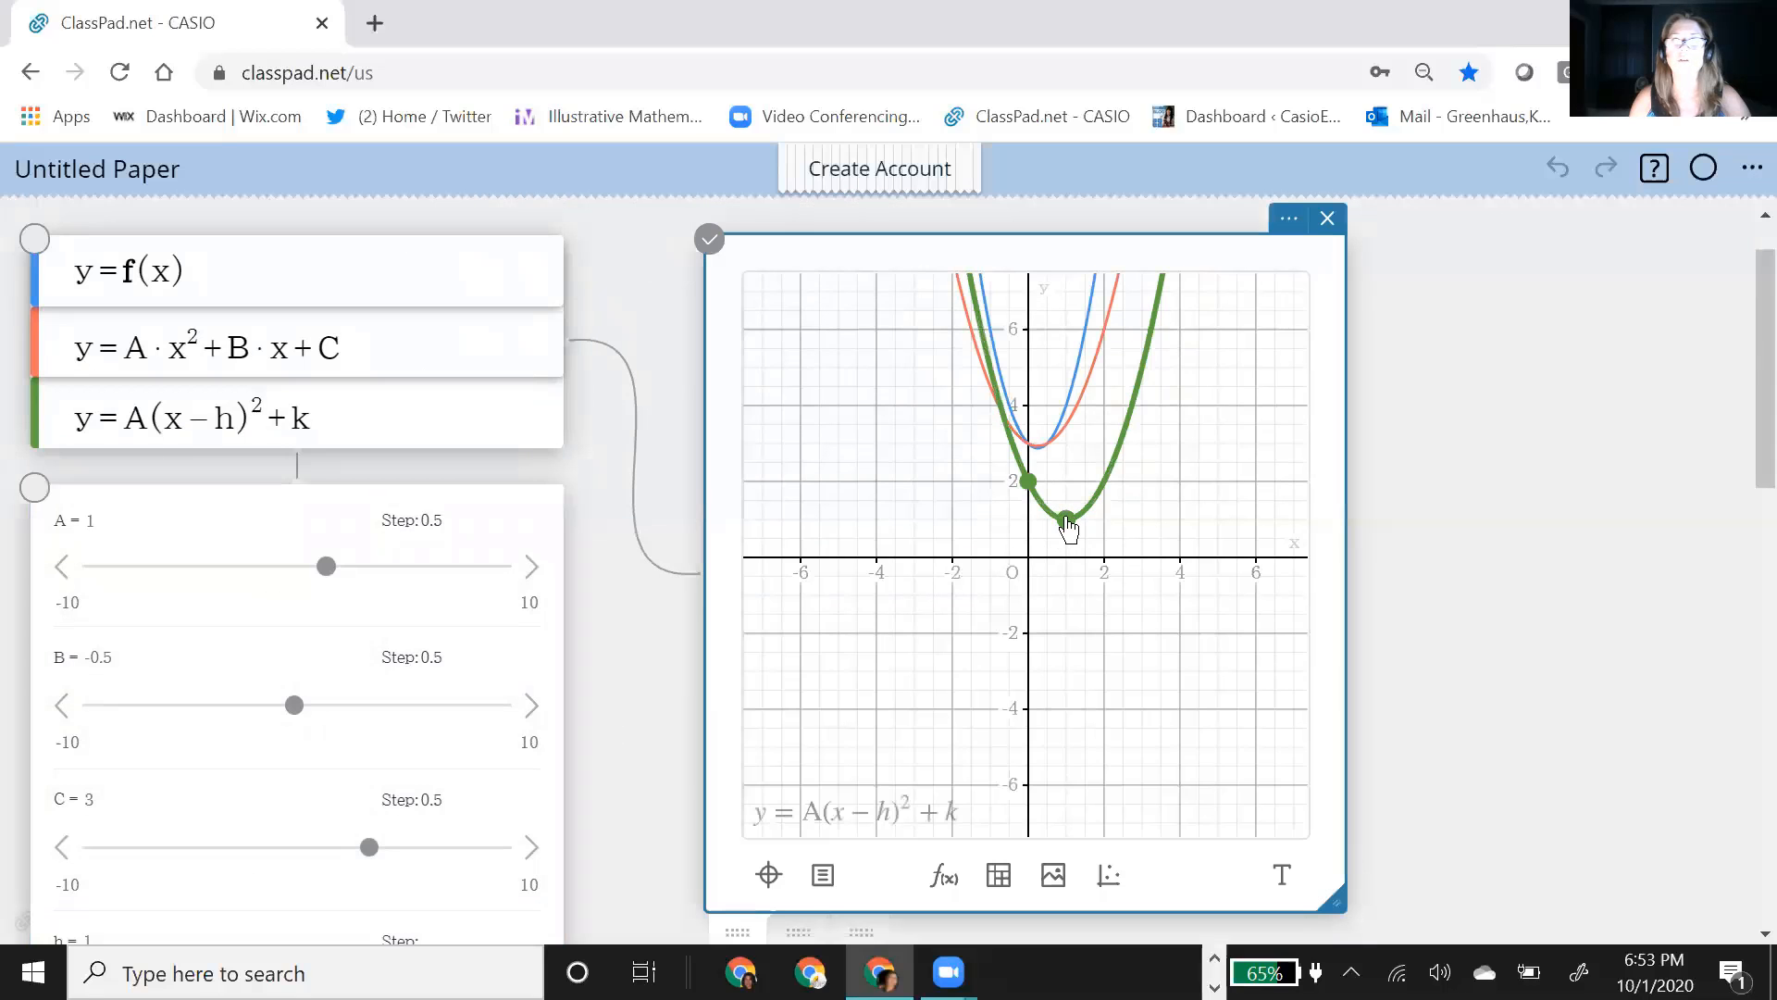
pyautogui.click(1067, 521)
pyautogui.moveTo(1071, 481); pyautogui.dragTo(1106, 597)
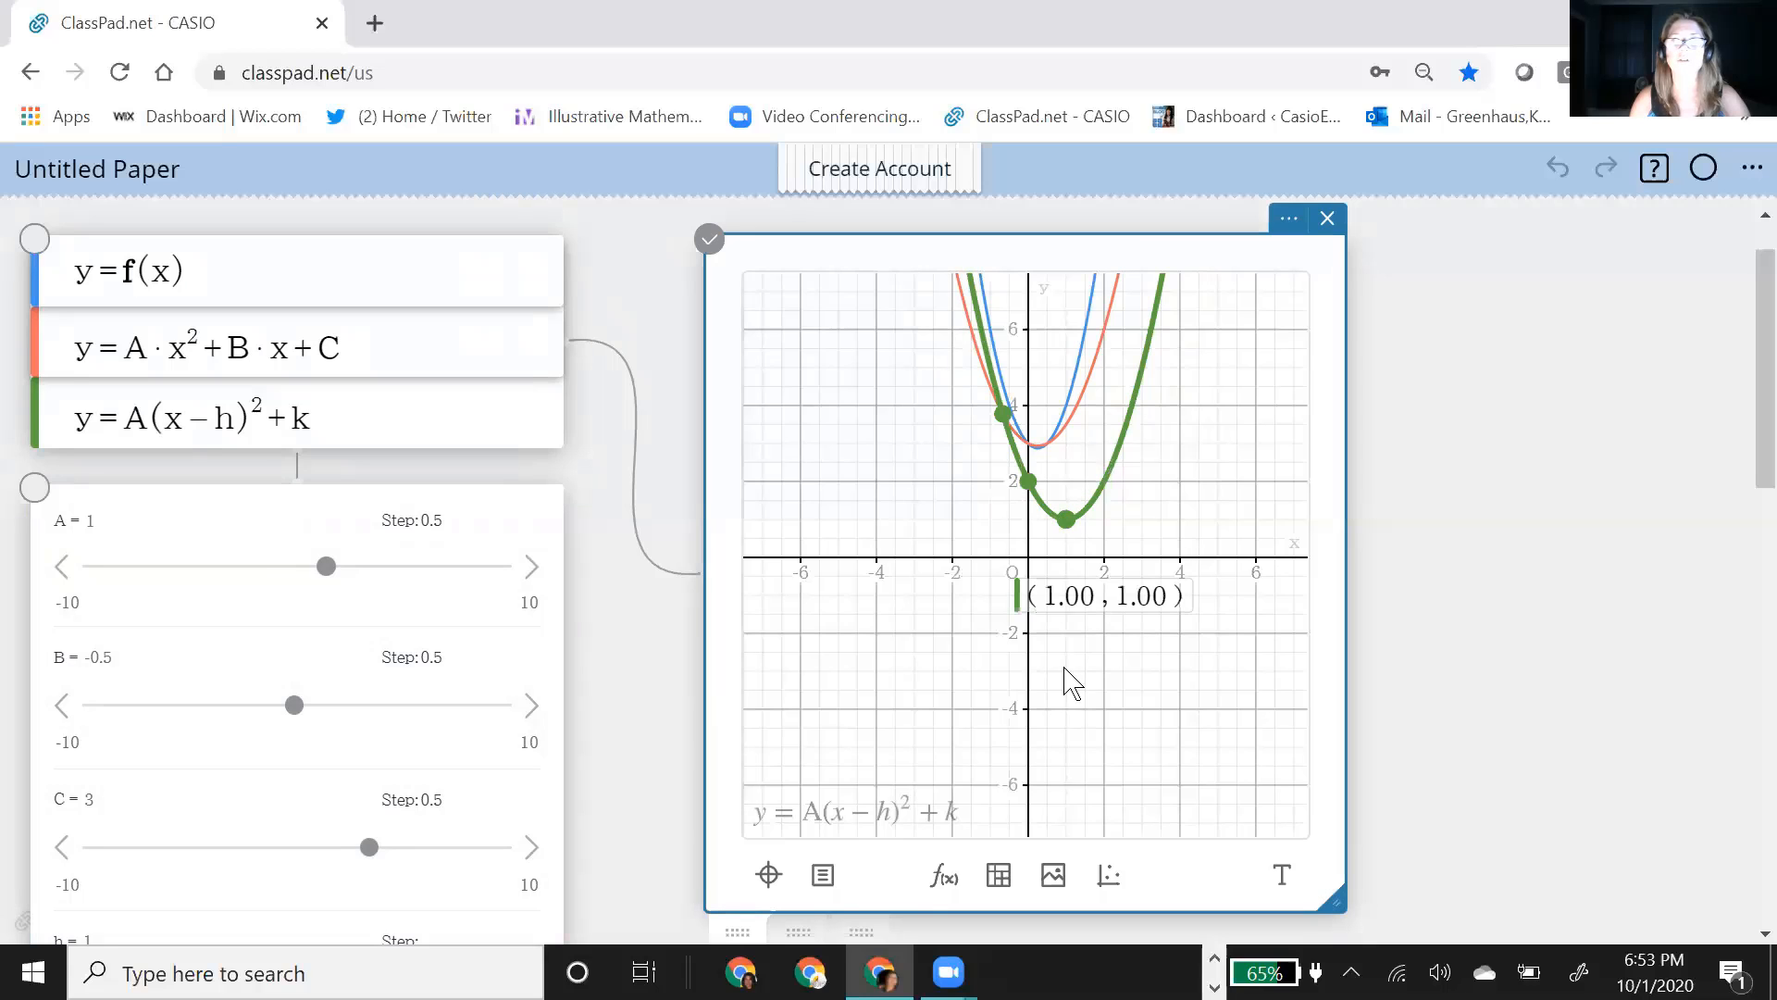
# Step: Set h to 3 with its slider to shift the green parabola horizontally
pyautogui.scroll(-3, 1481, 658)
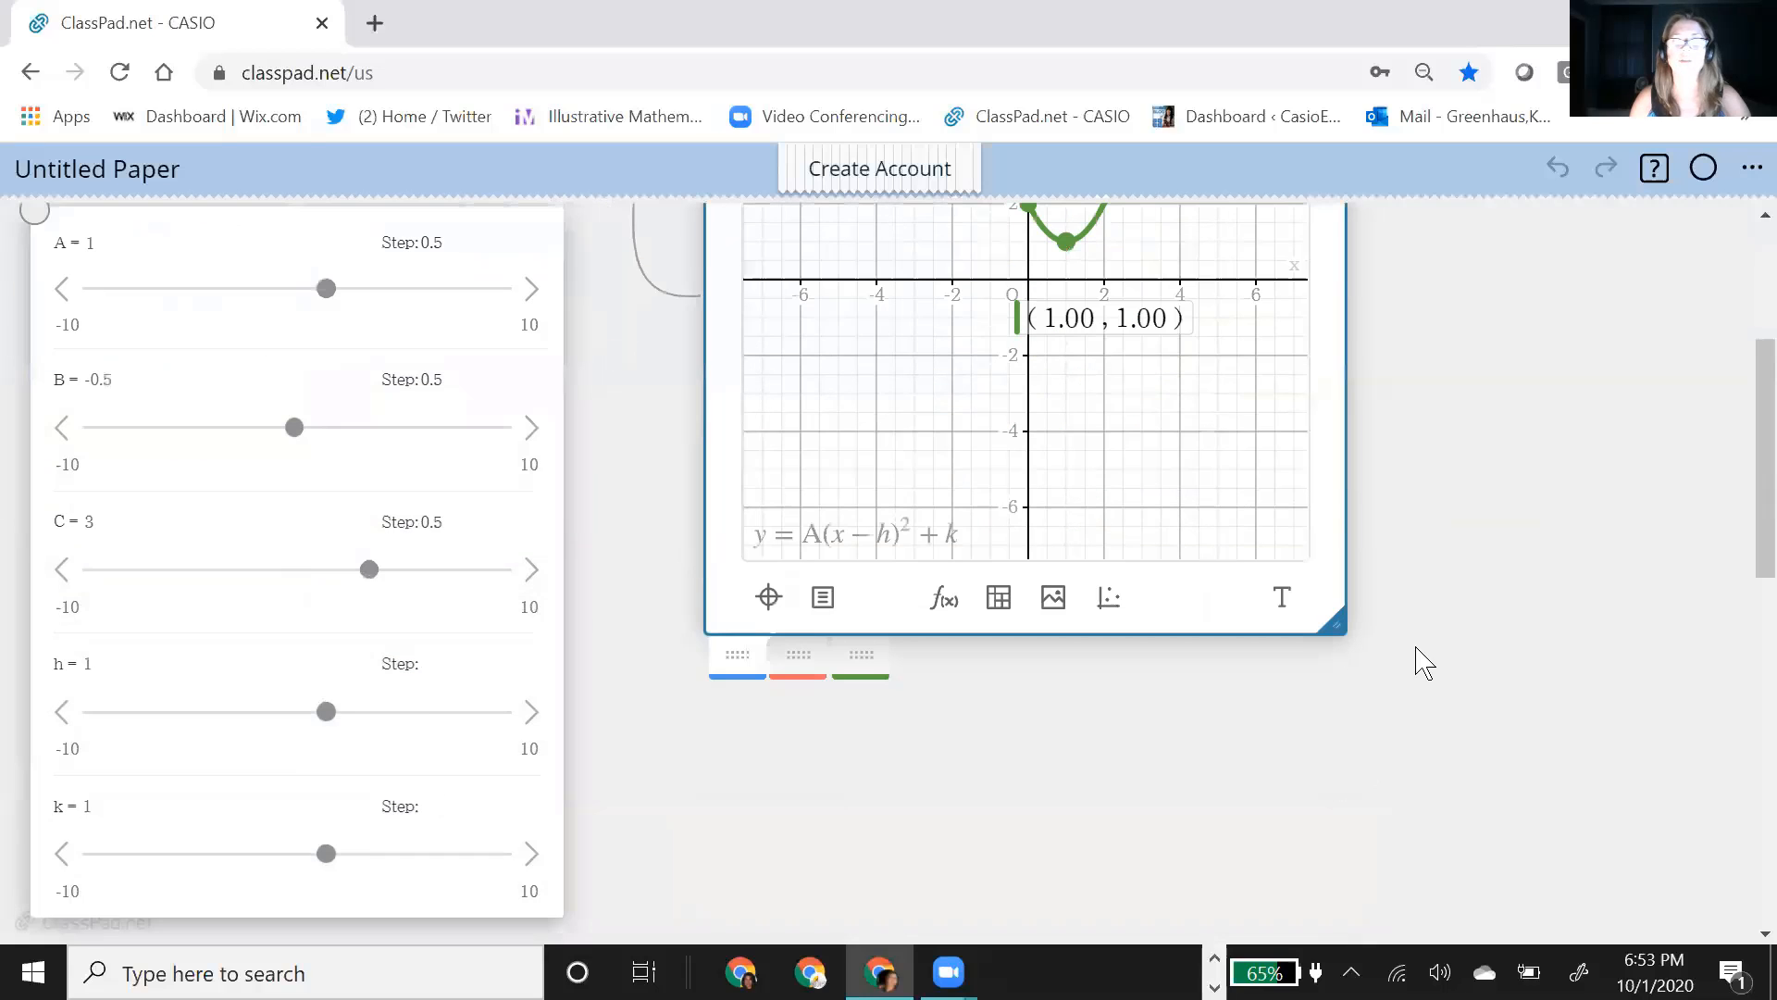
pyautogui.click(326, 713)
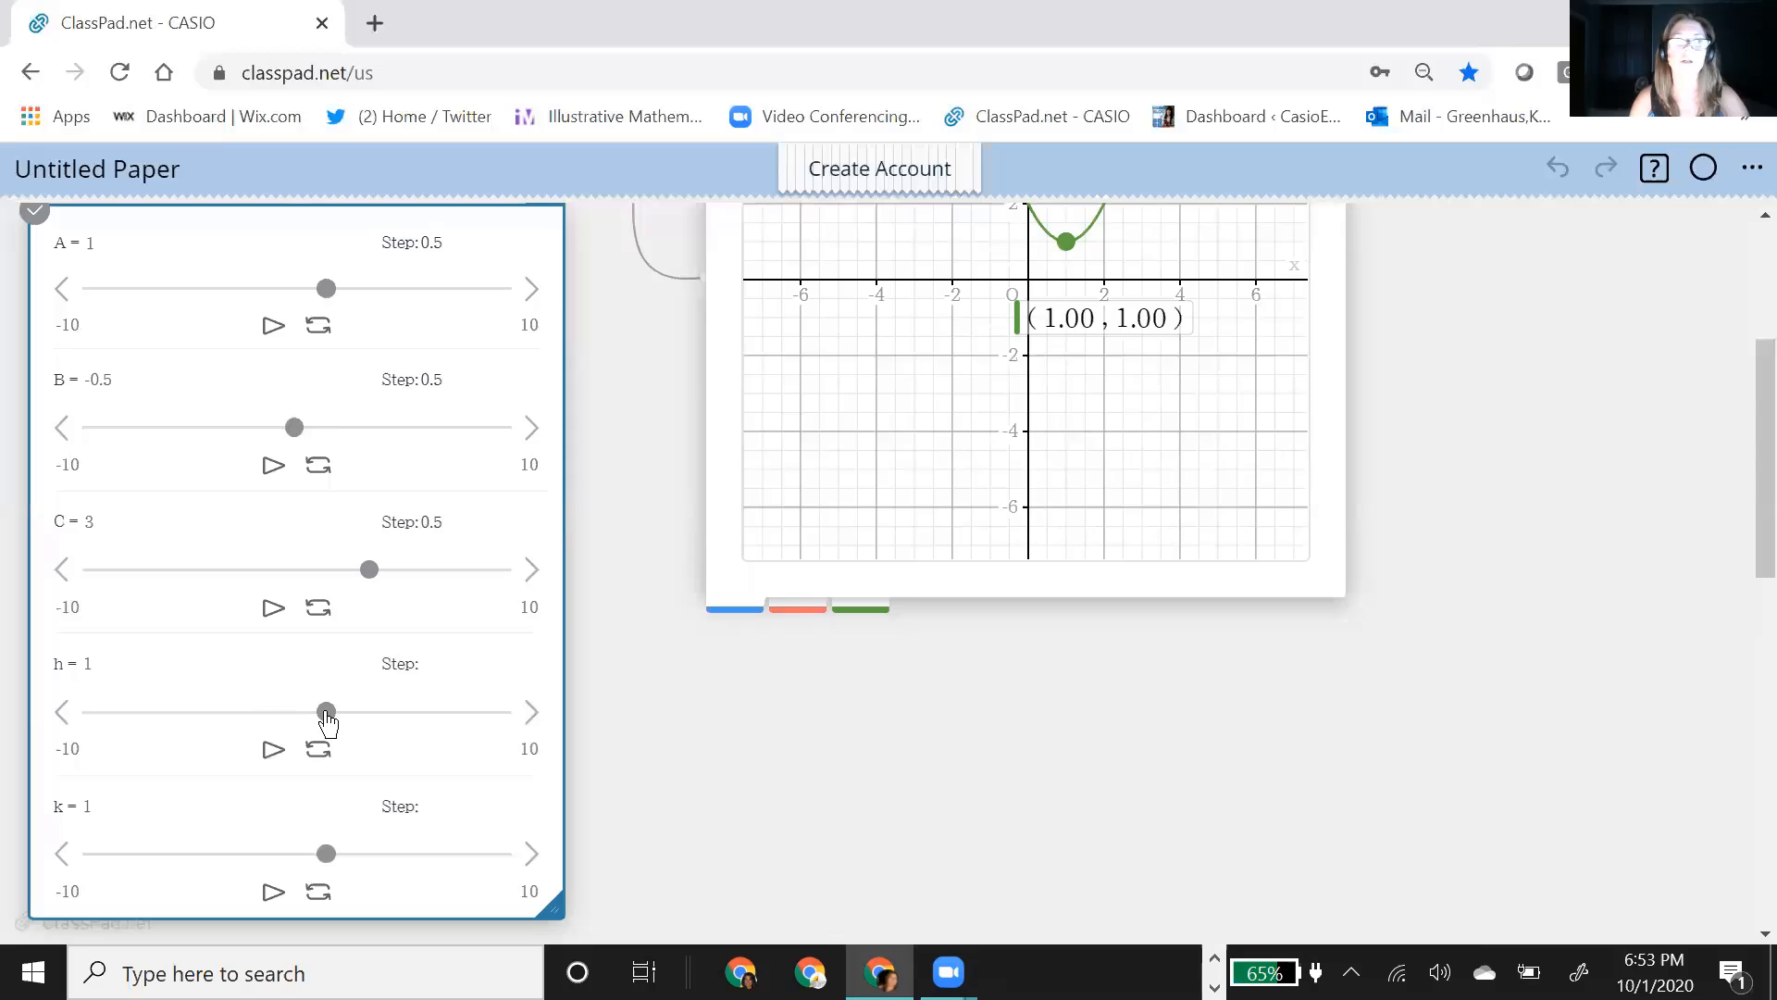
pyautogui.moveTo(326, 712); pyautogui.dragTo(352, 709)
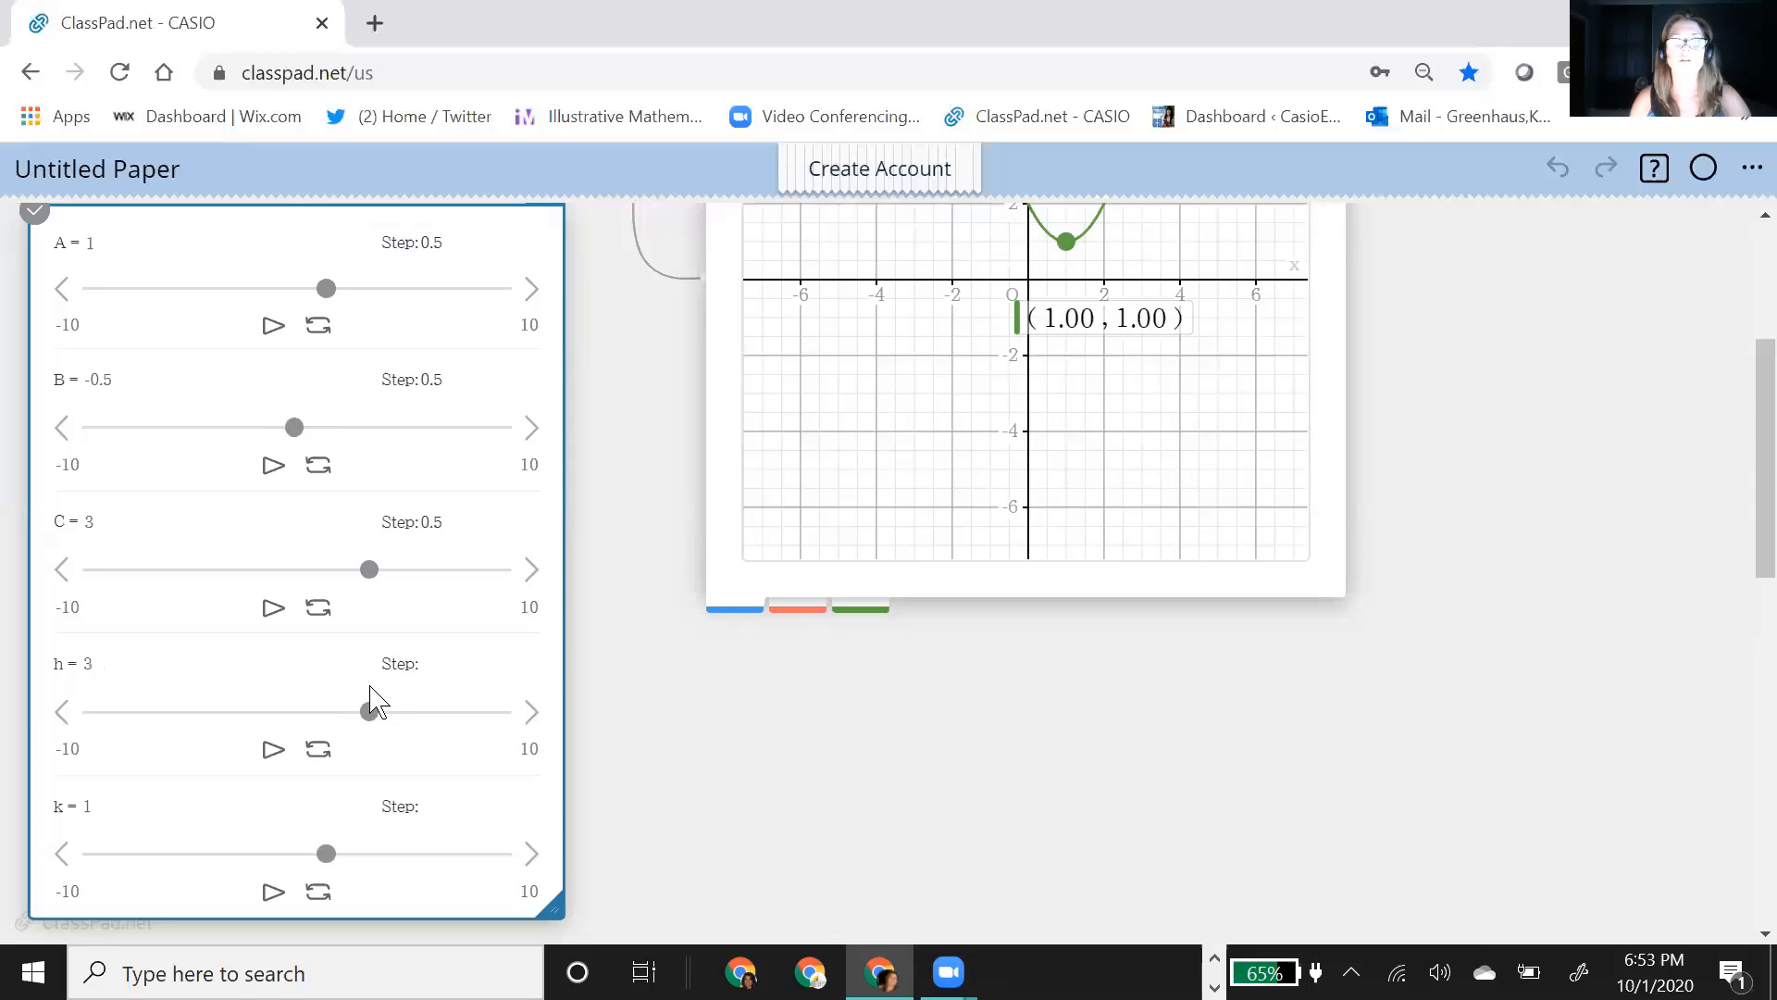
# Step: Select the shifted green parabola and show its vertex coordinates on the graph
pyautogui.scroll(3, 1208, 797)
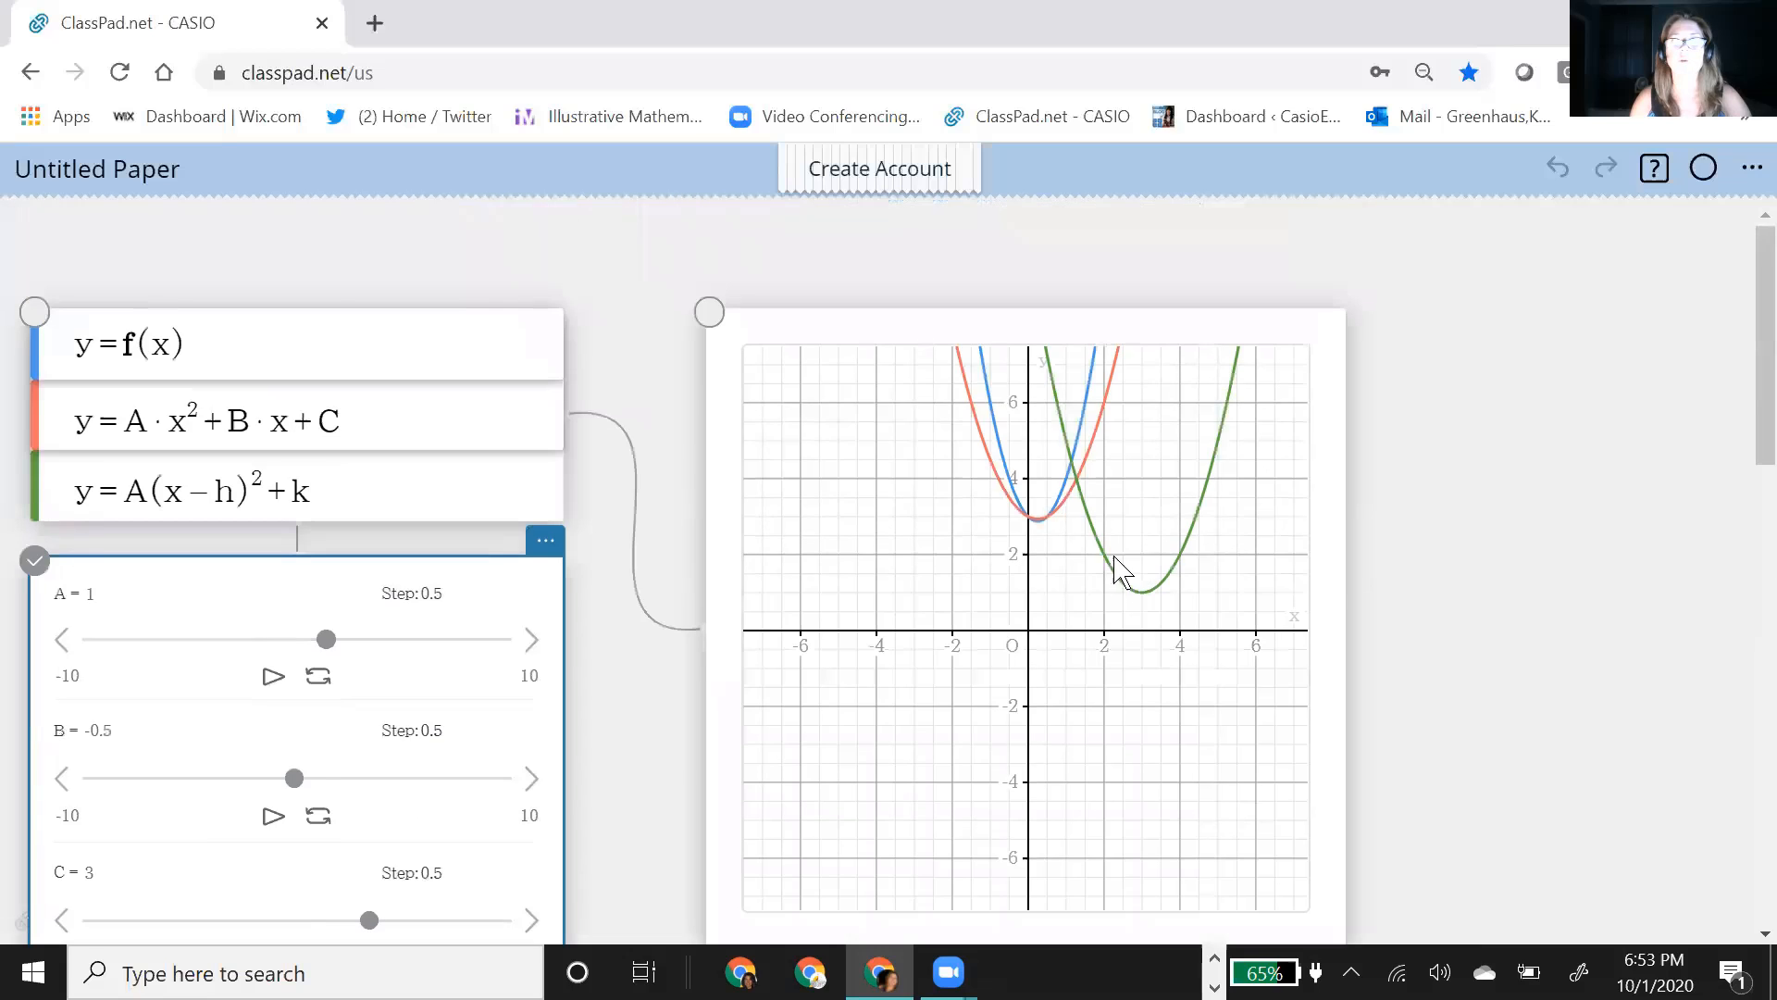
pyautogui.click(1138, 593)
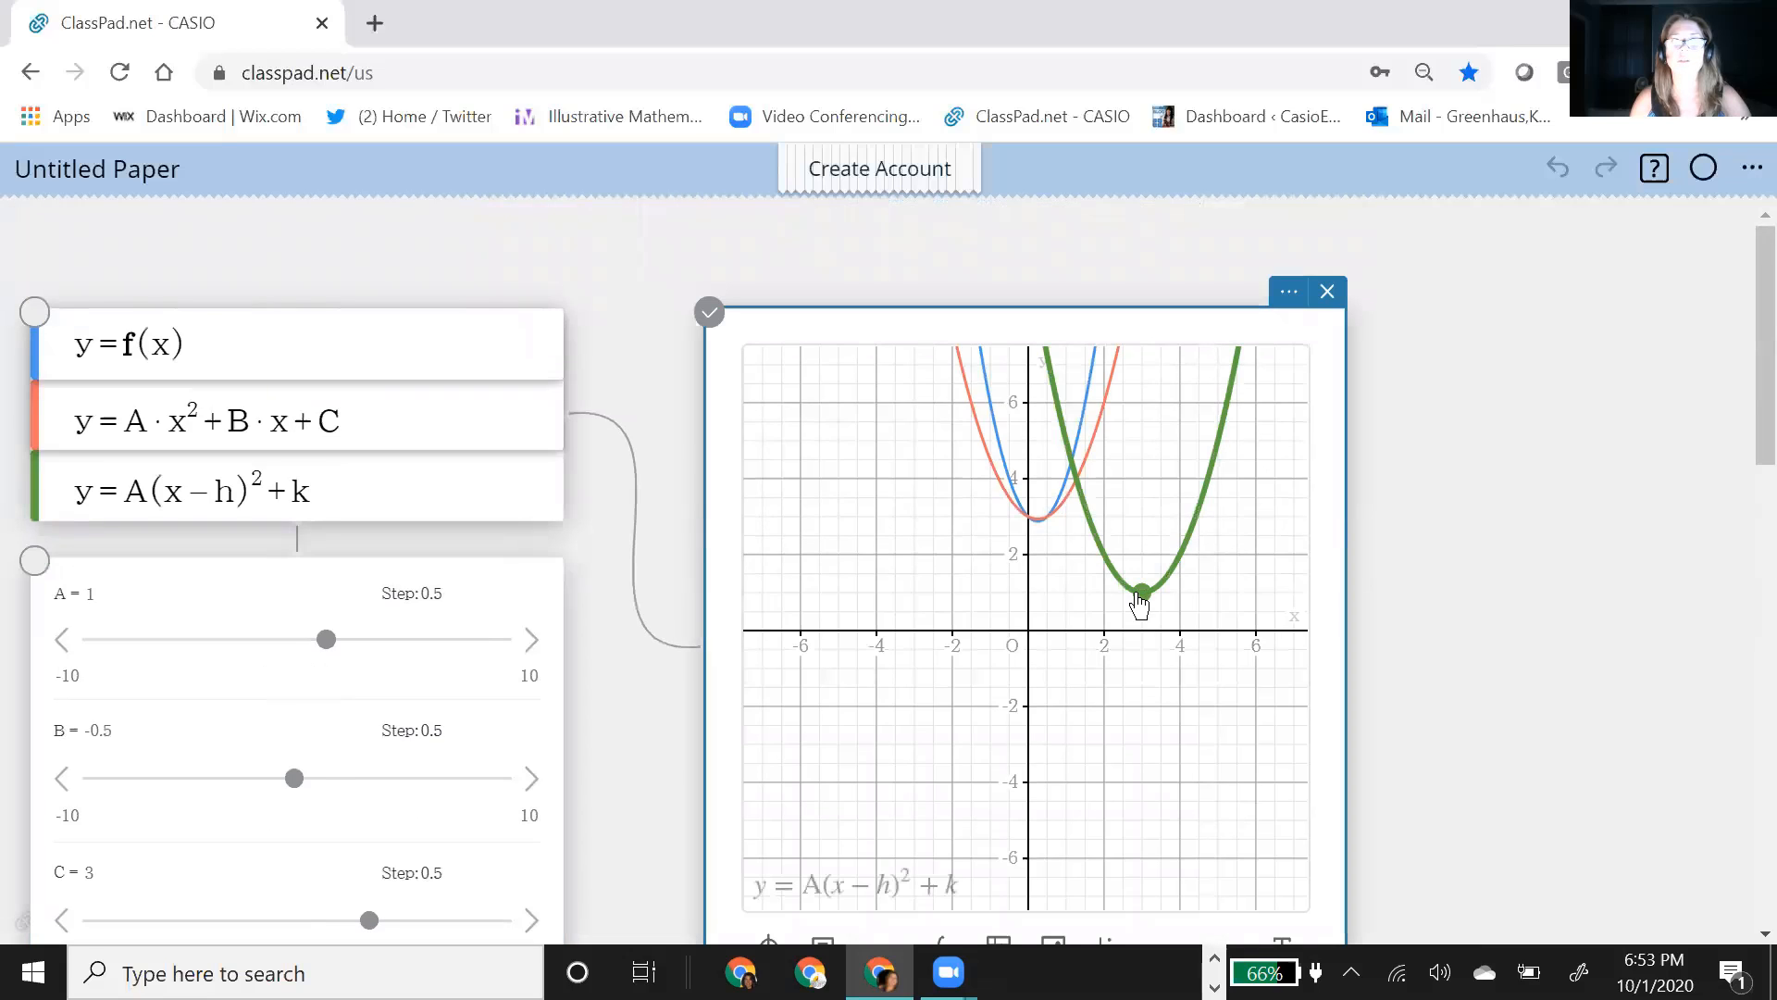
pyautogui.click(1138, 594)
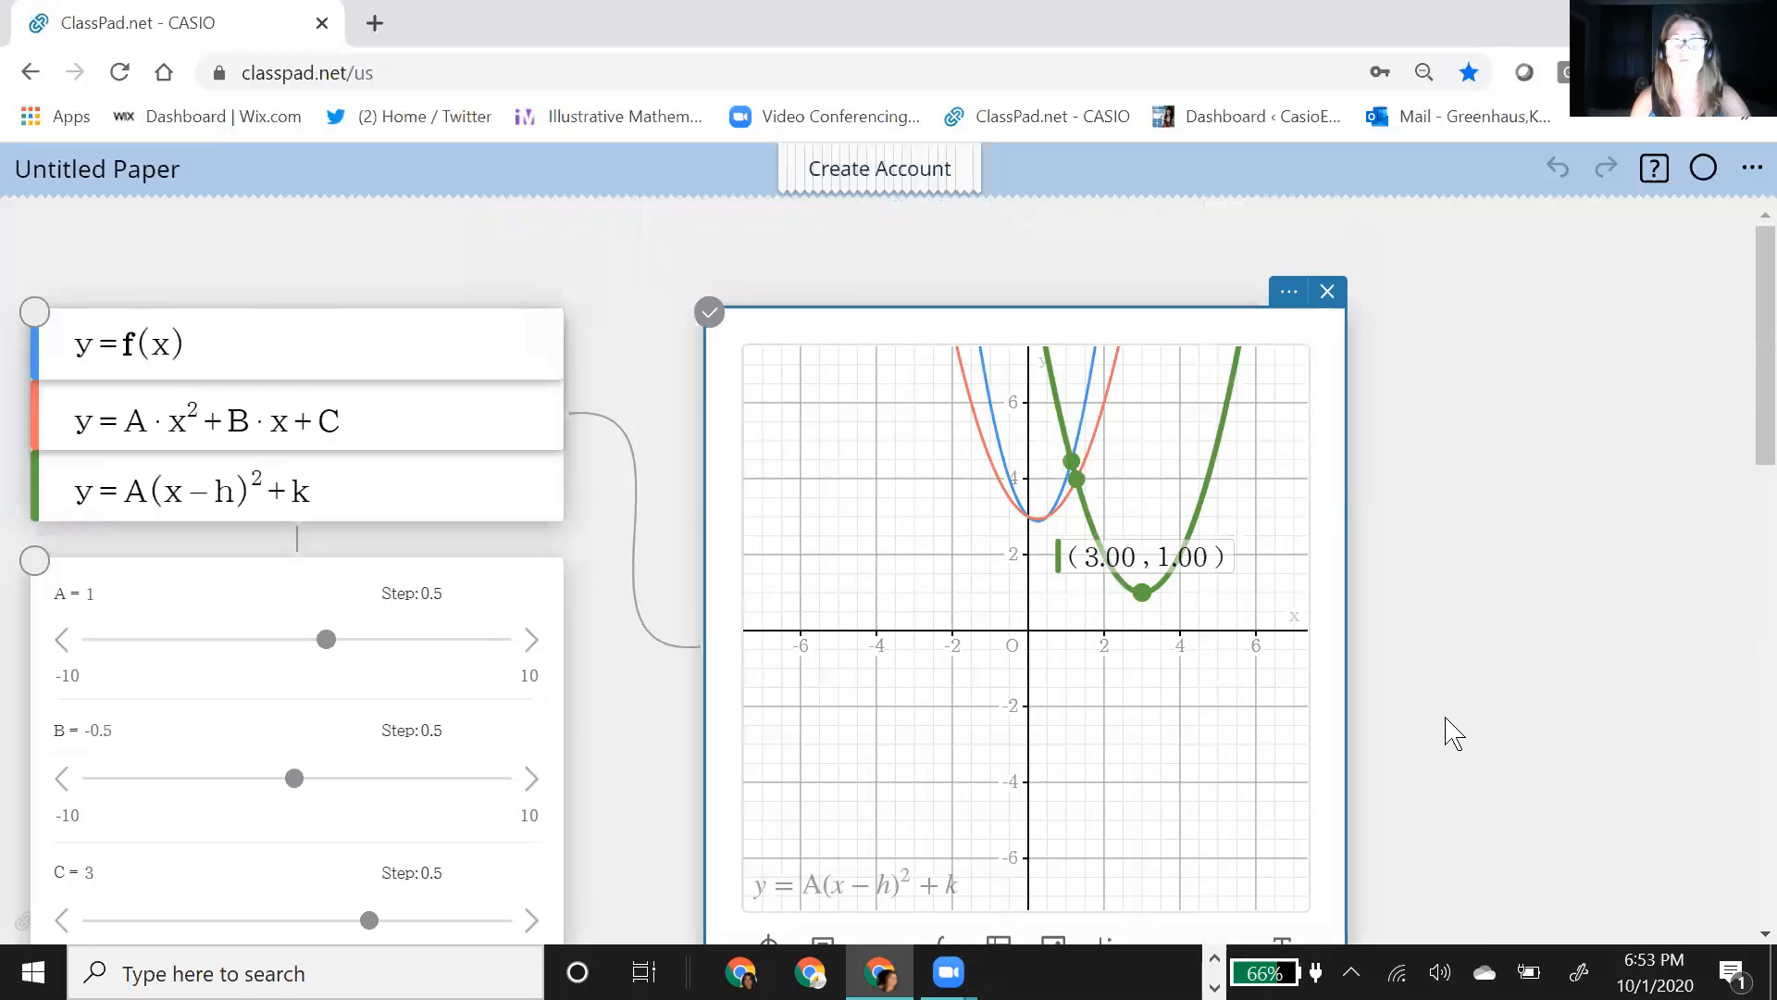
pyautogui.scroll(-5, 329, 484)
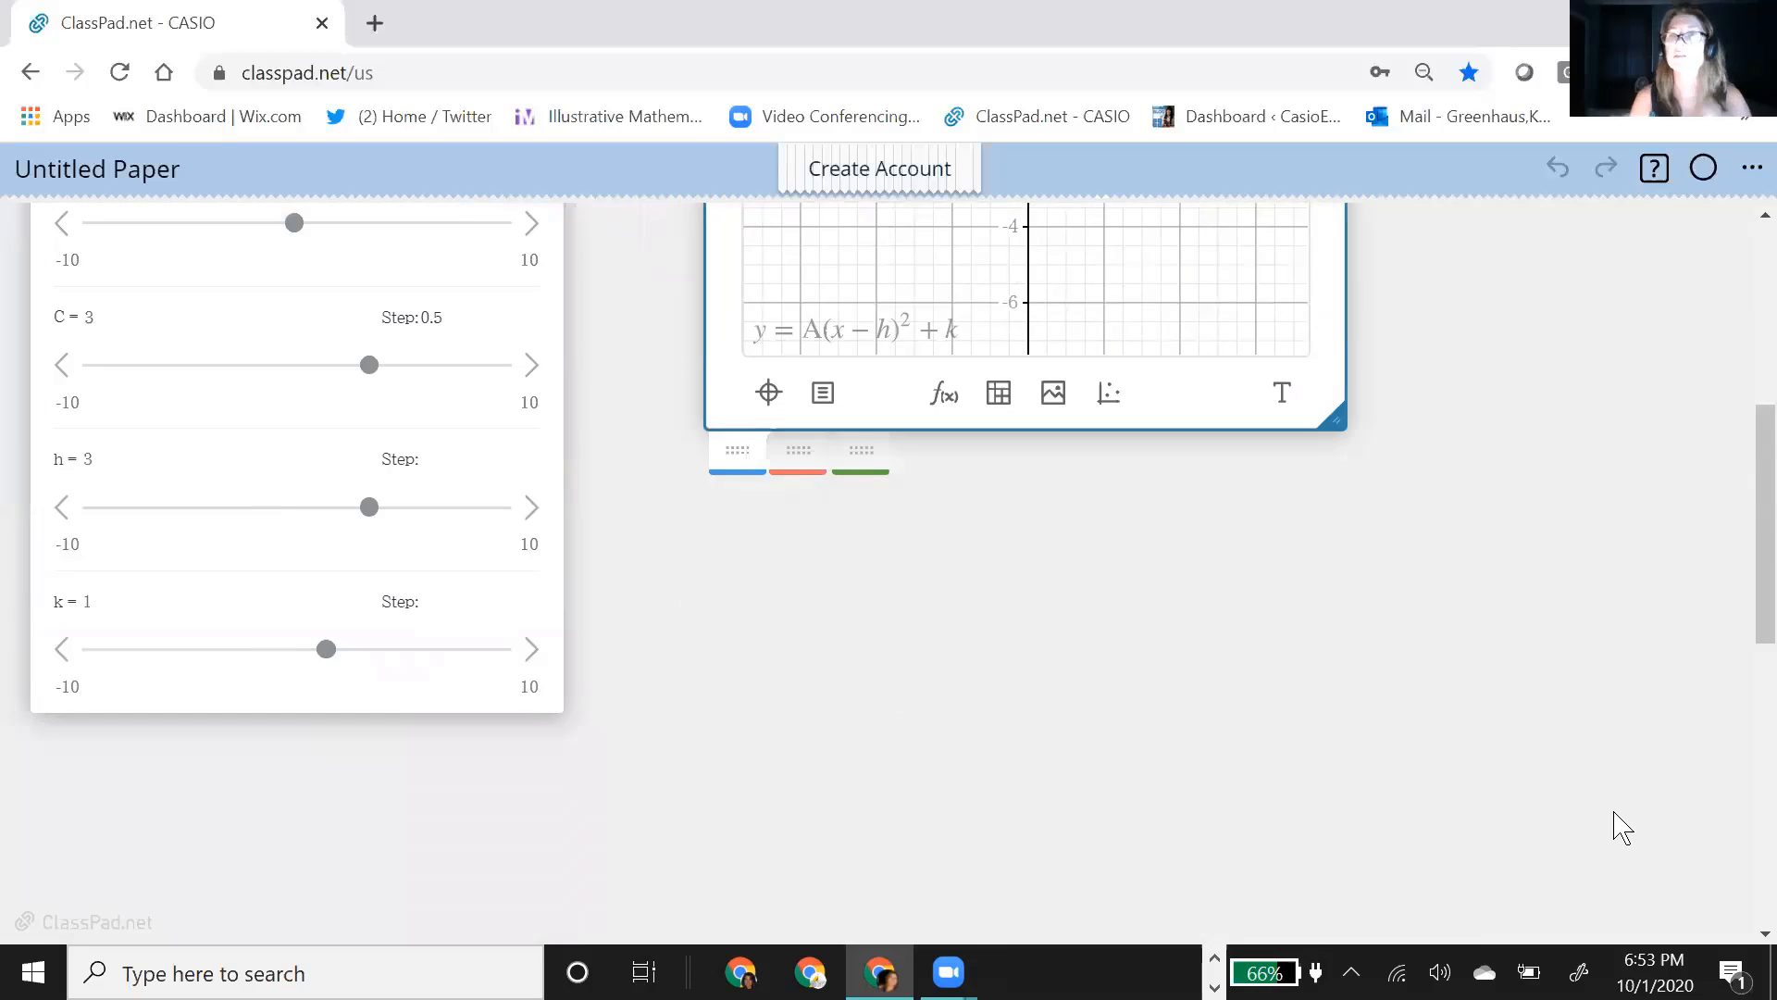
pyautogui.scroll(4, 1619, 629)
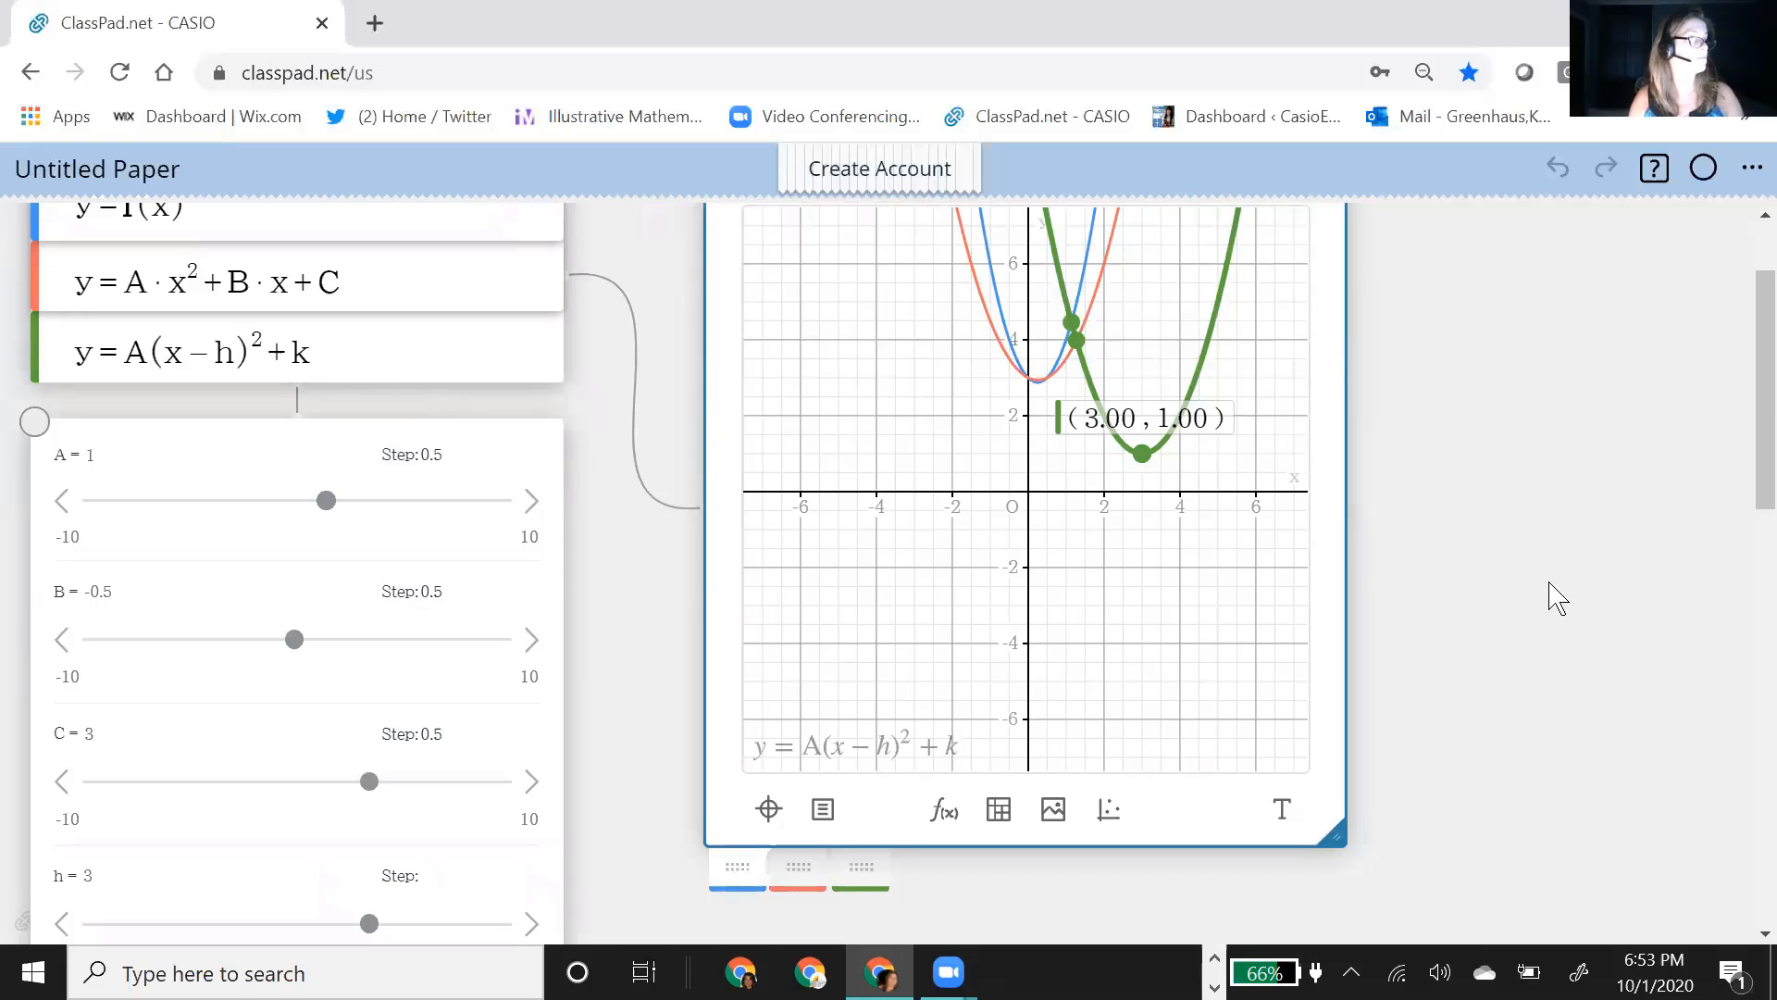
pyautogui.scroll(-4, 1560, 601)
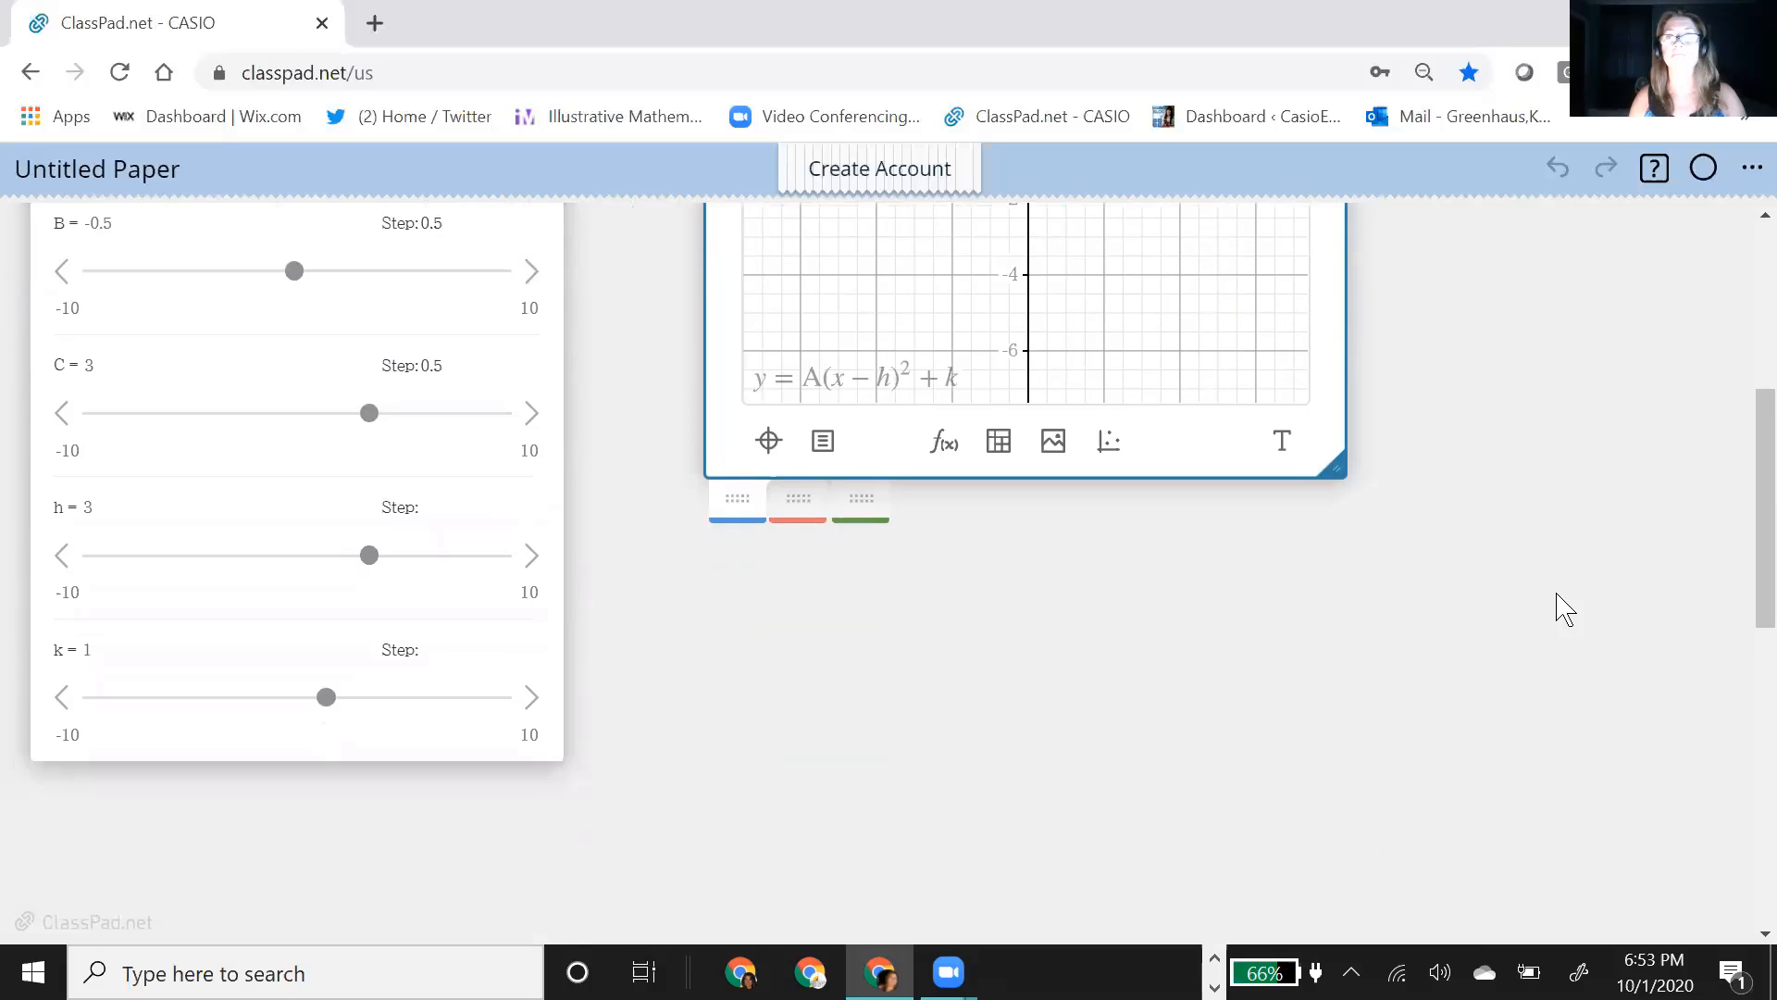
pyautogui.scroll(-3, 1559, 604)
pyautogui.scroll(5, 1557, 594)
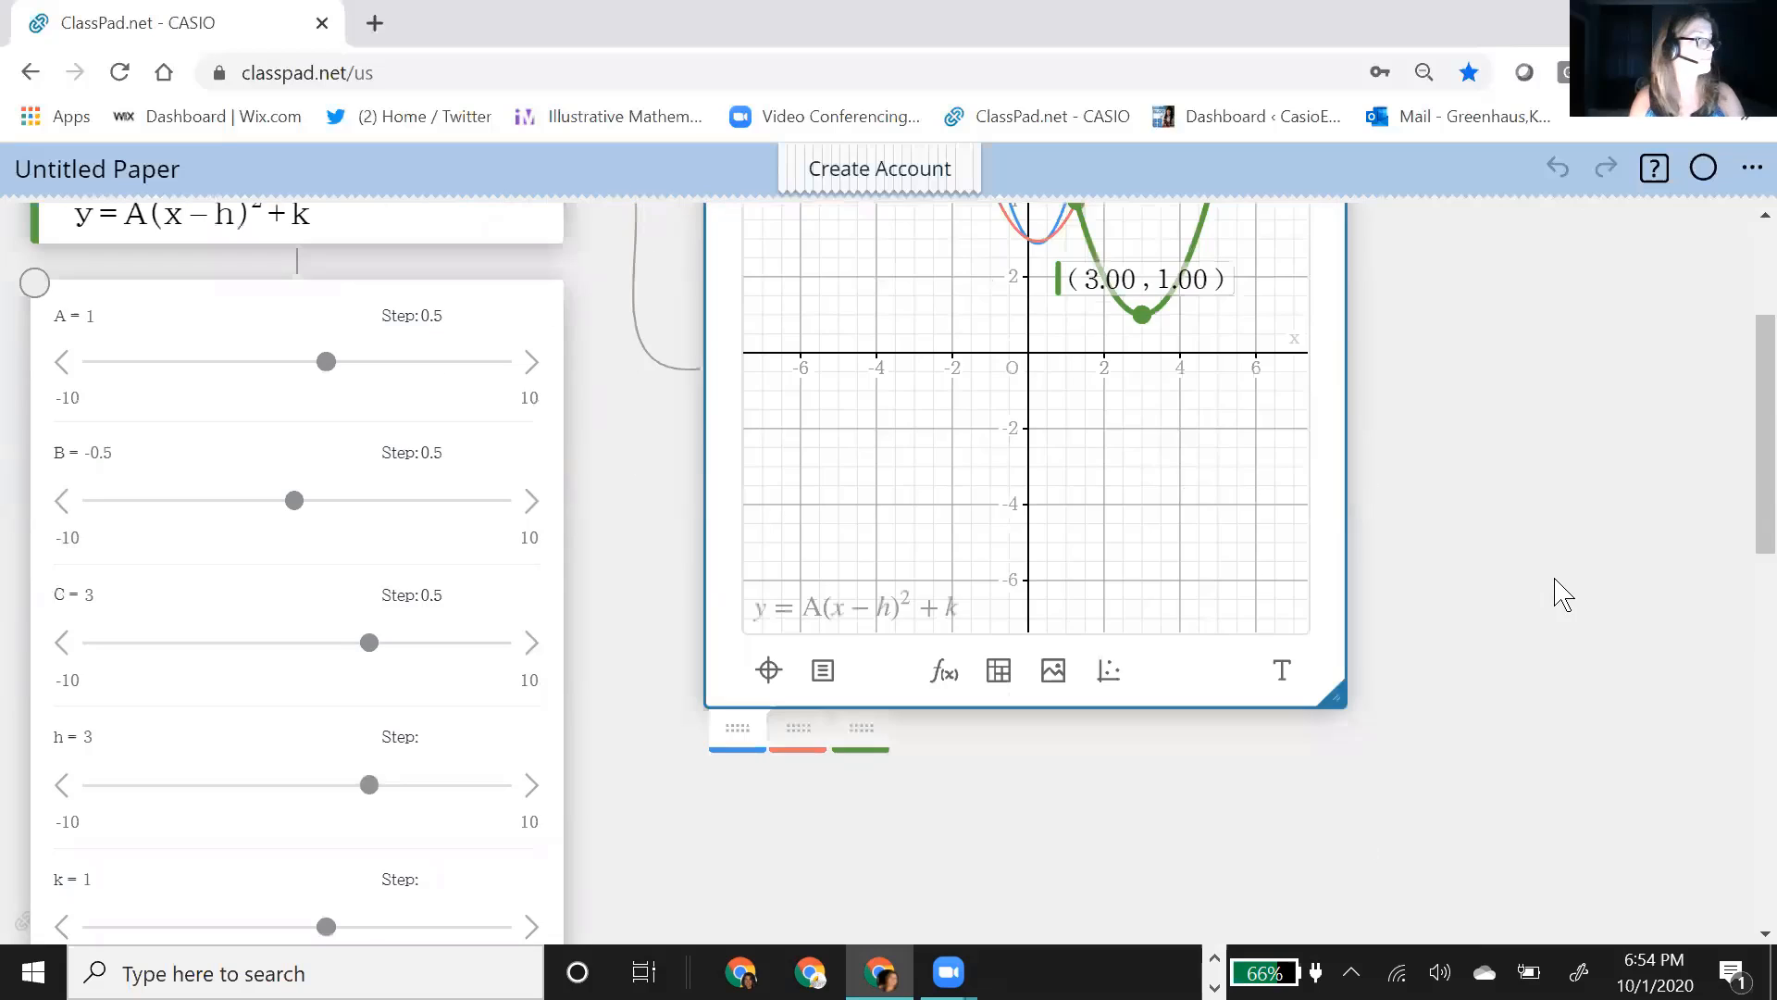
pyautogui.scroll(-8, 1557, 597)
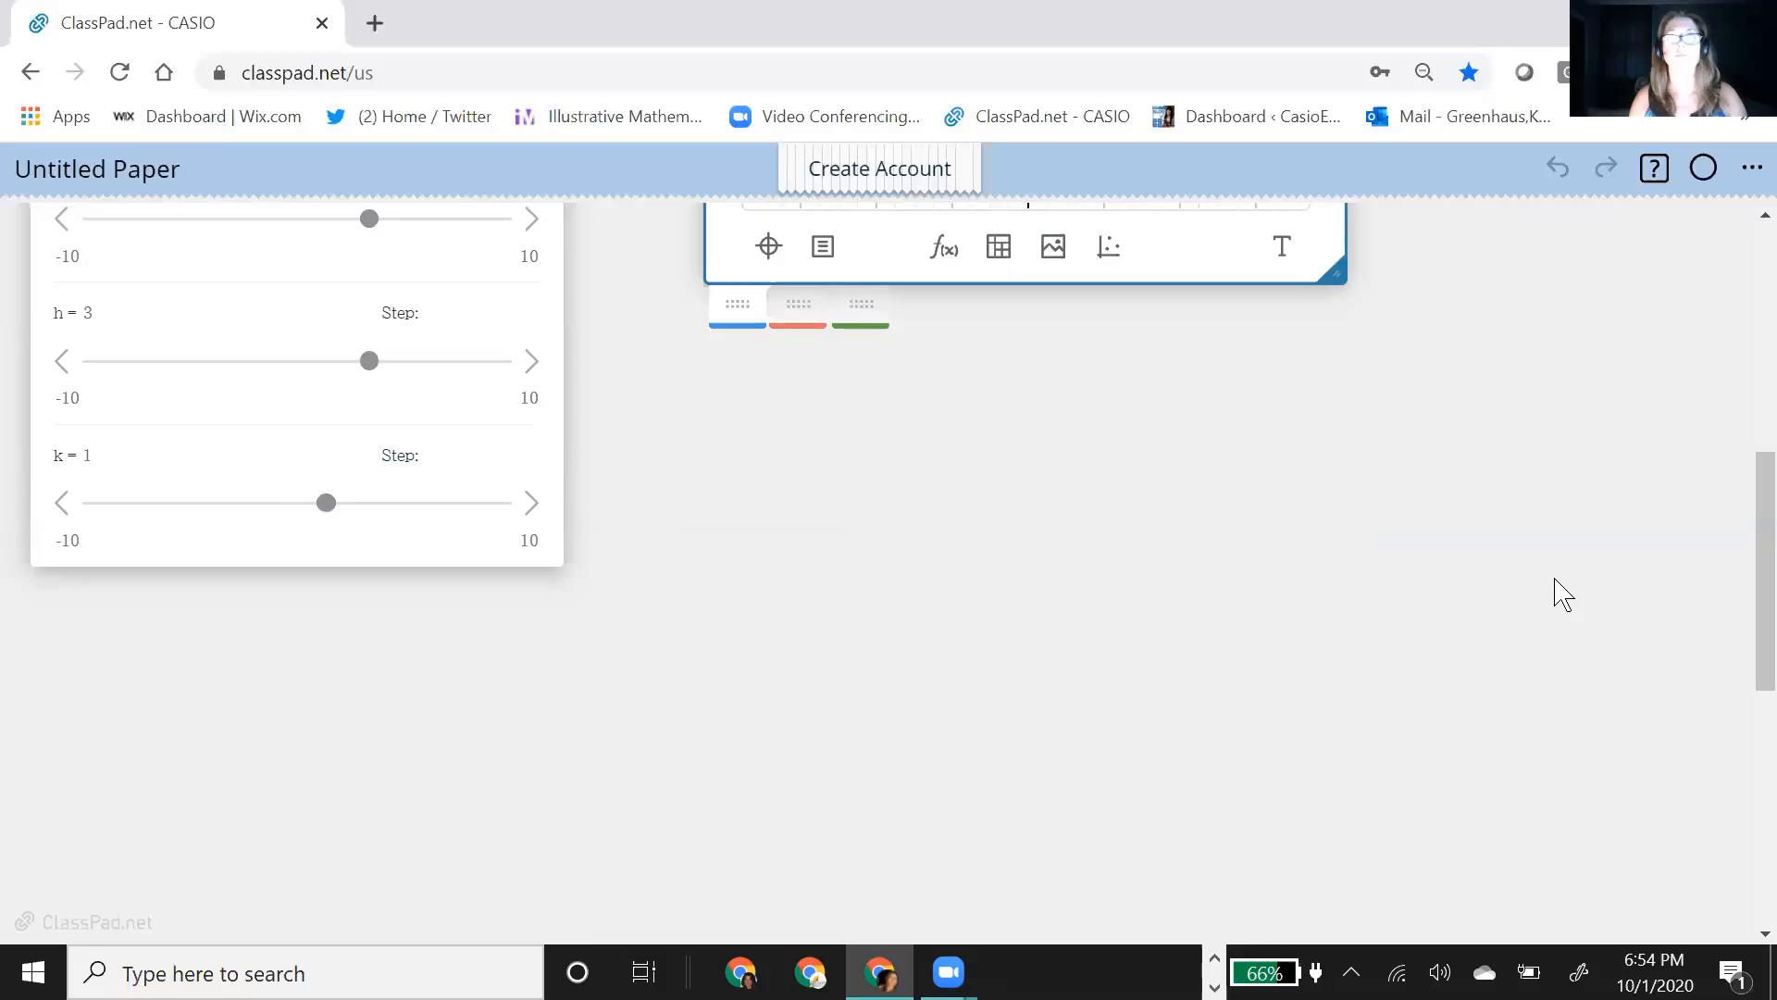
pyautogui.scroll(9, 463, 476)
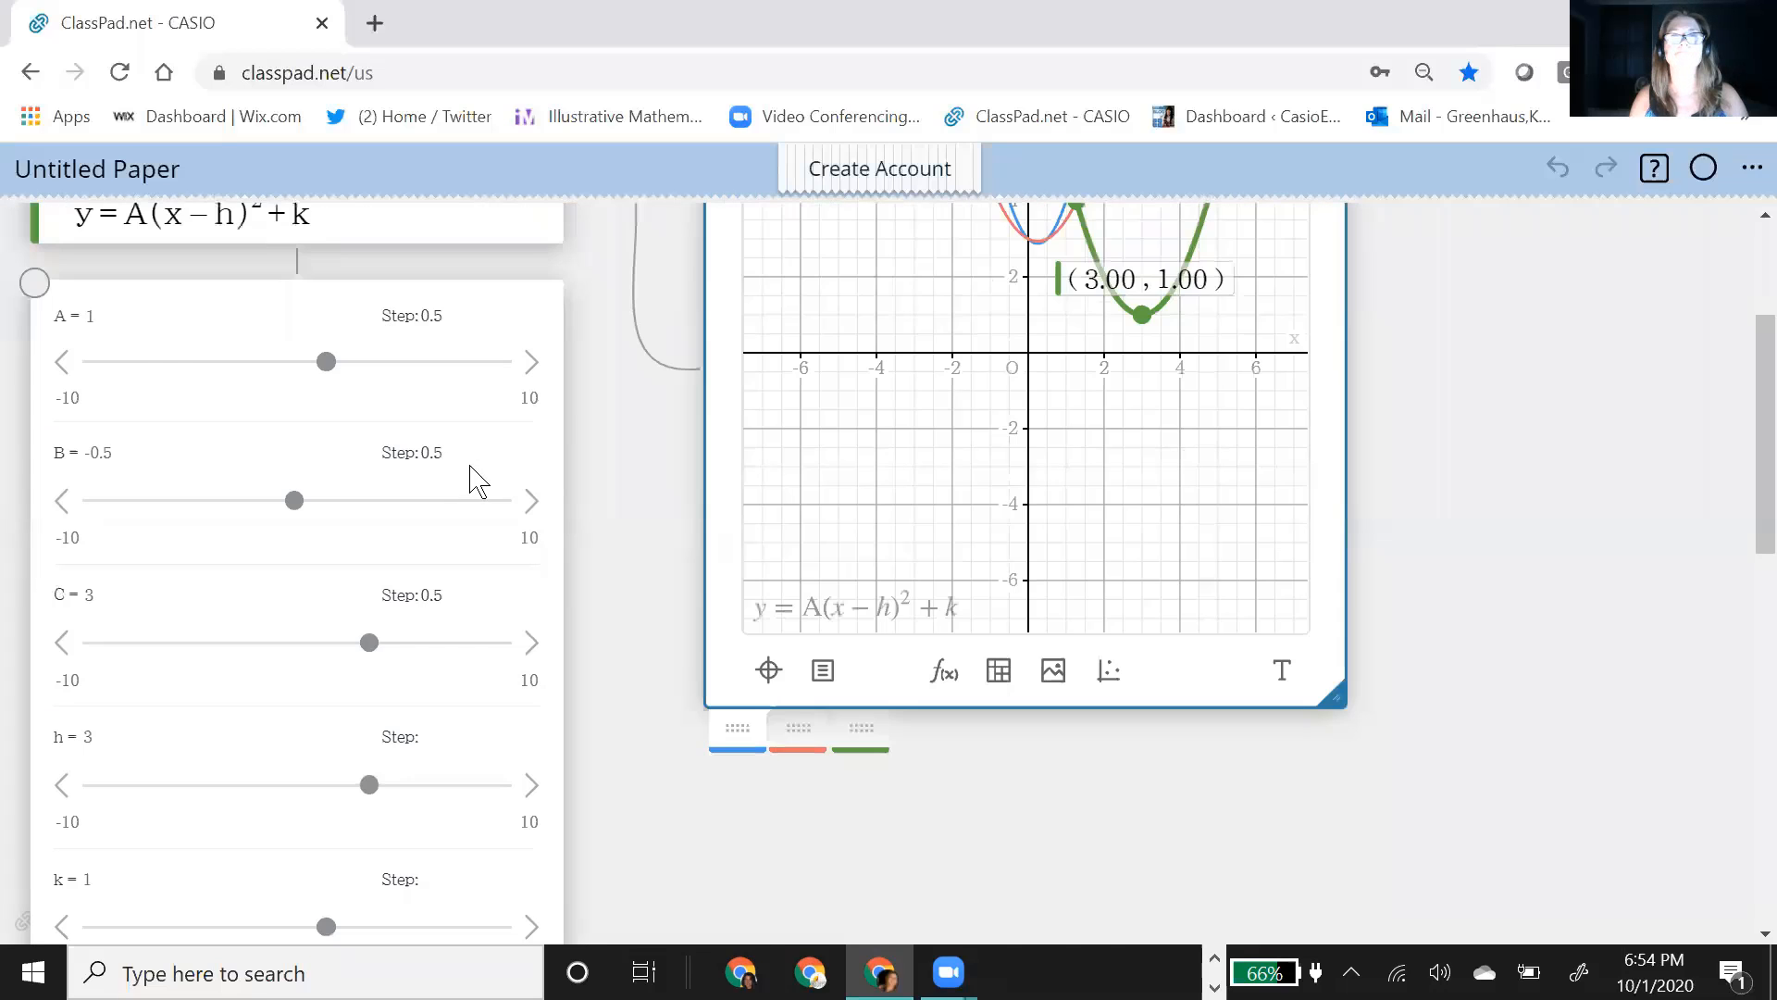
pyautogui.click(516, 335)
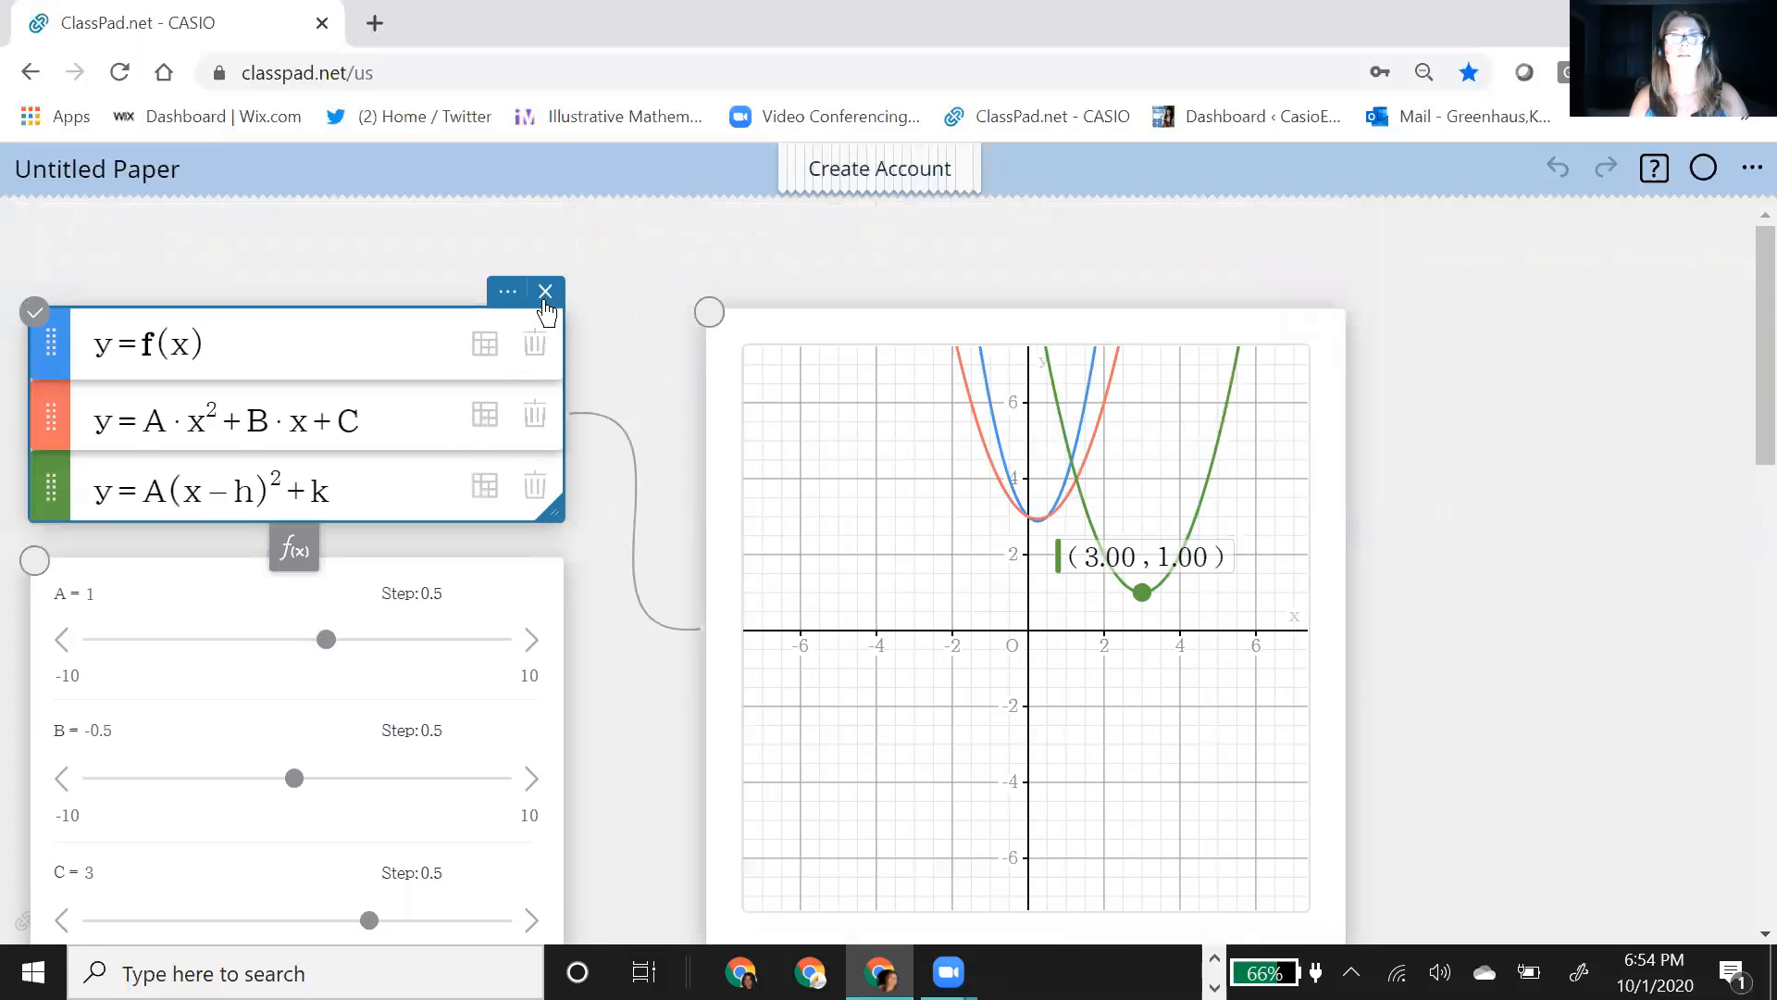
# Step: Insert a blank graph in the empty area below the existing notes and move it right to leave room beside it
pyautogui.scroll(-3, 667, 554)
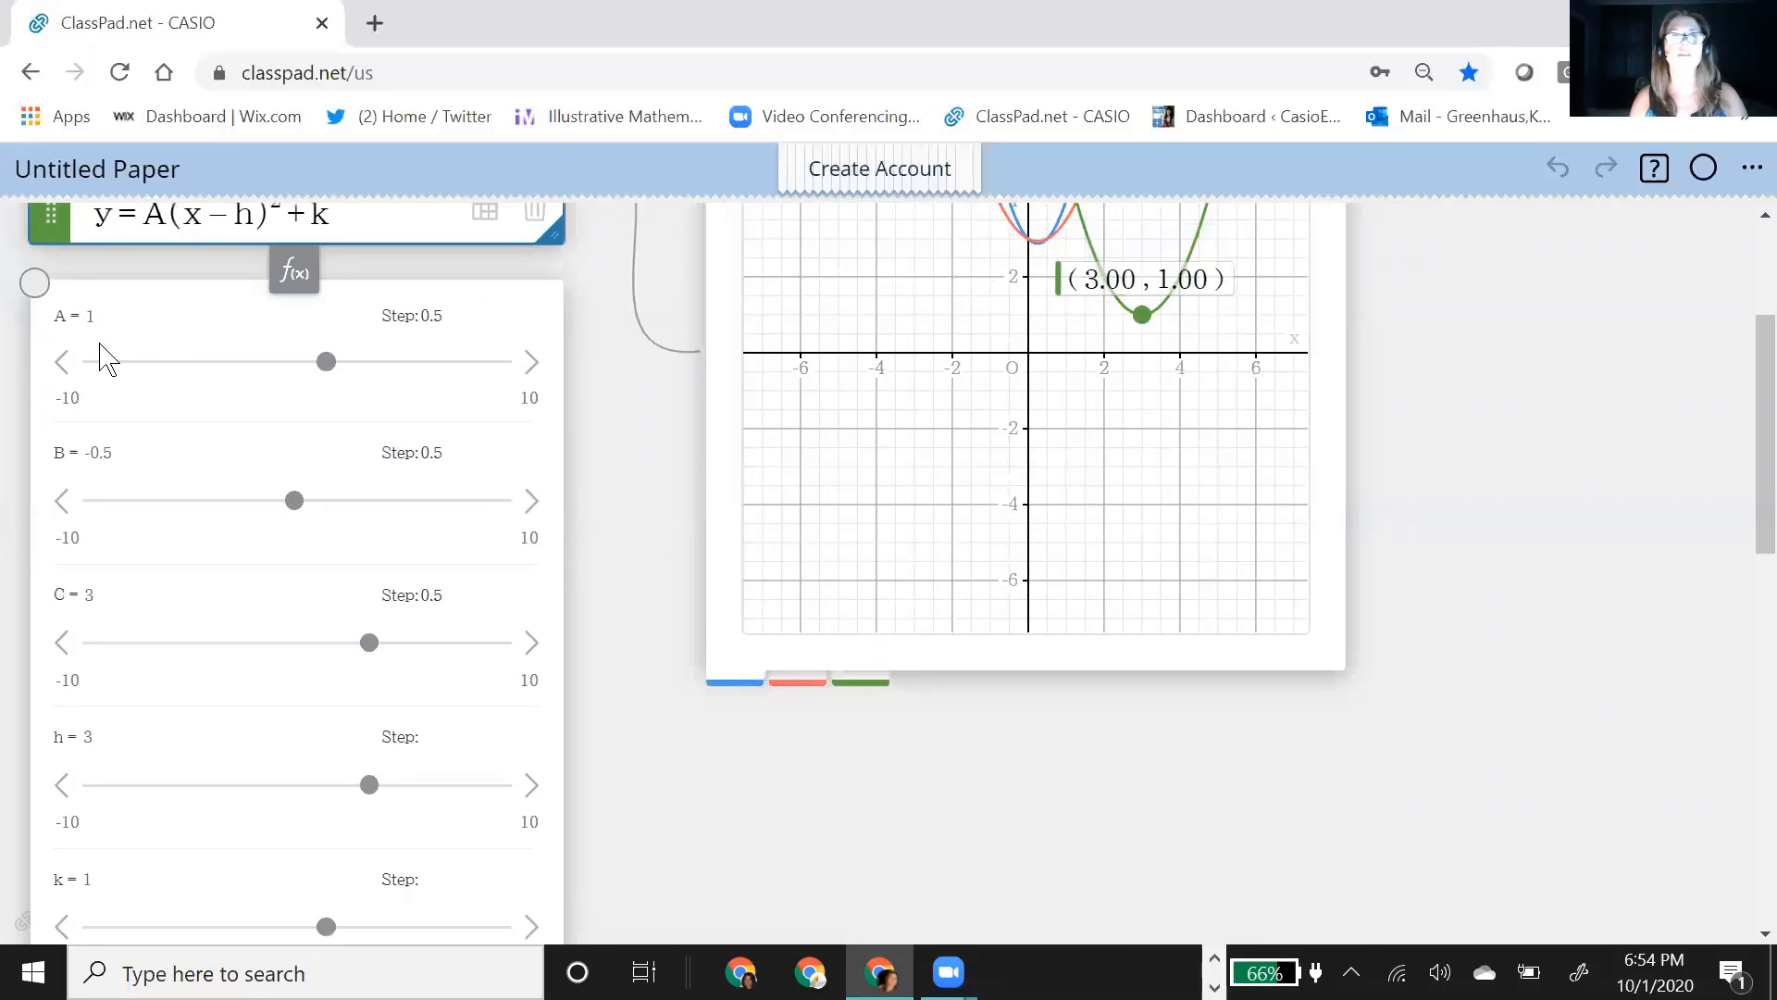
pyautogui.scroll(-7, 722, 639)
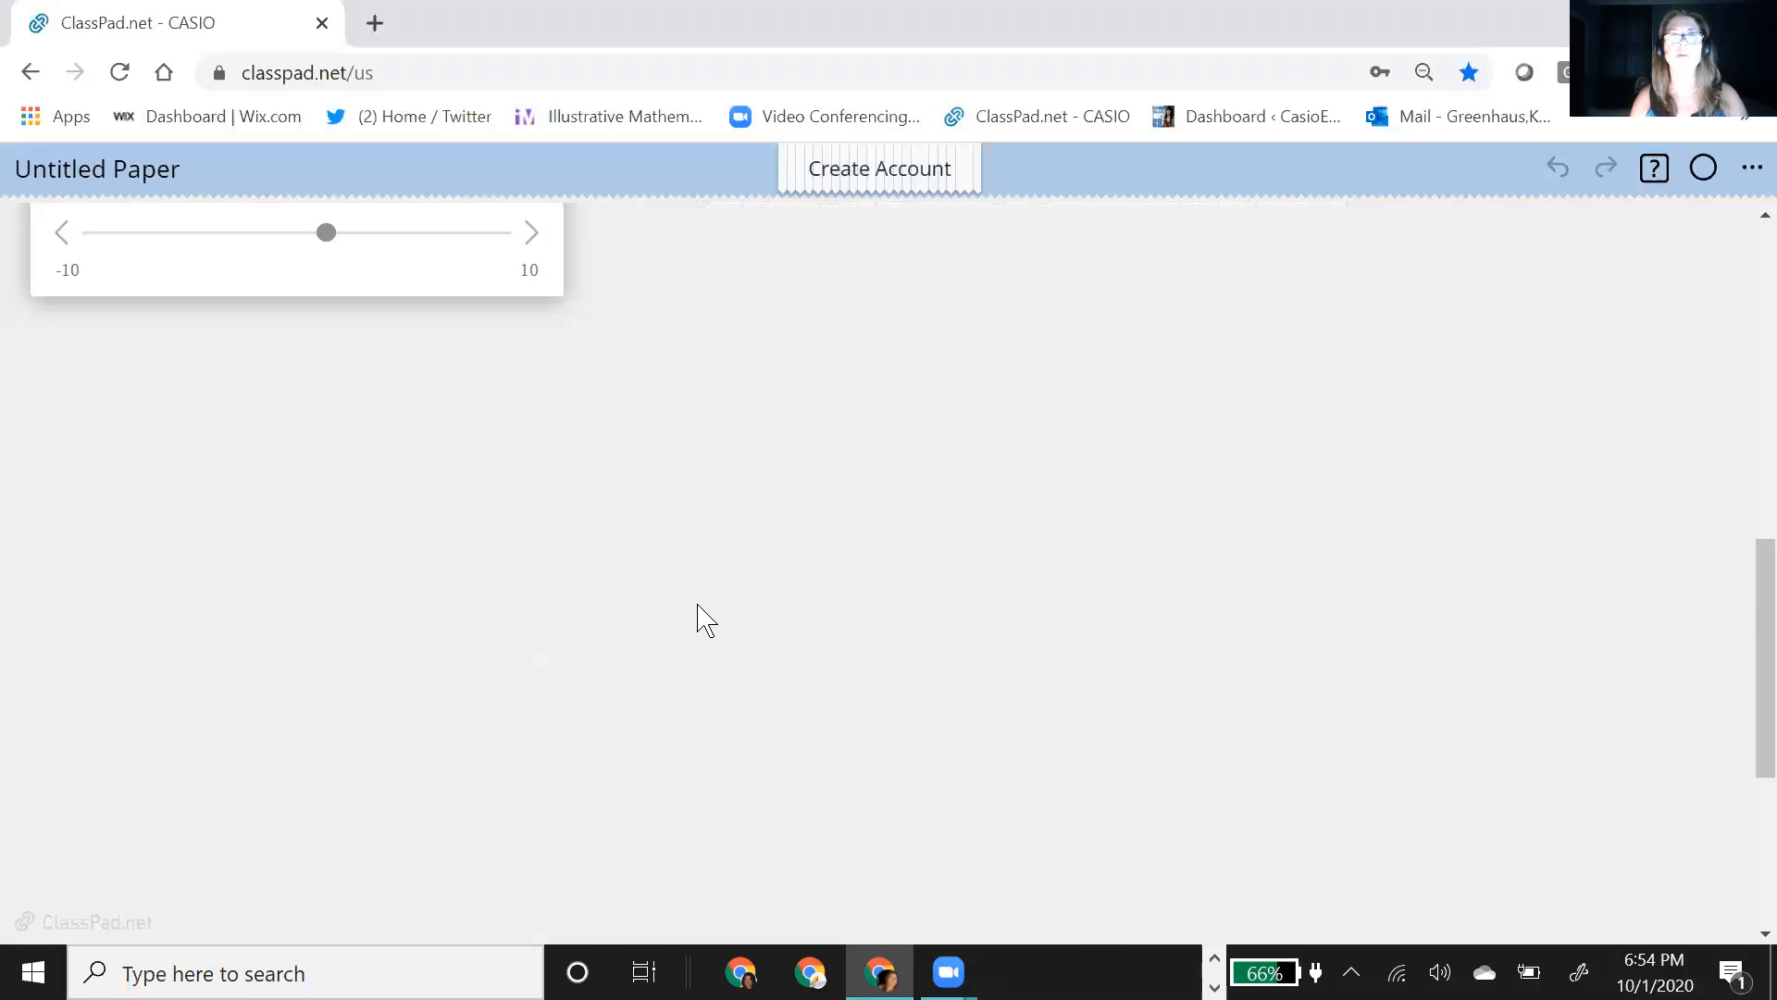
pyautogui.scroll(-3, 706, 620)
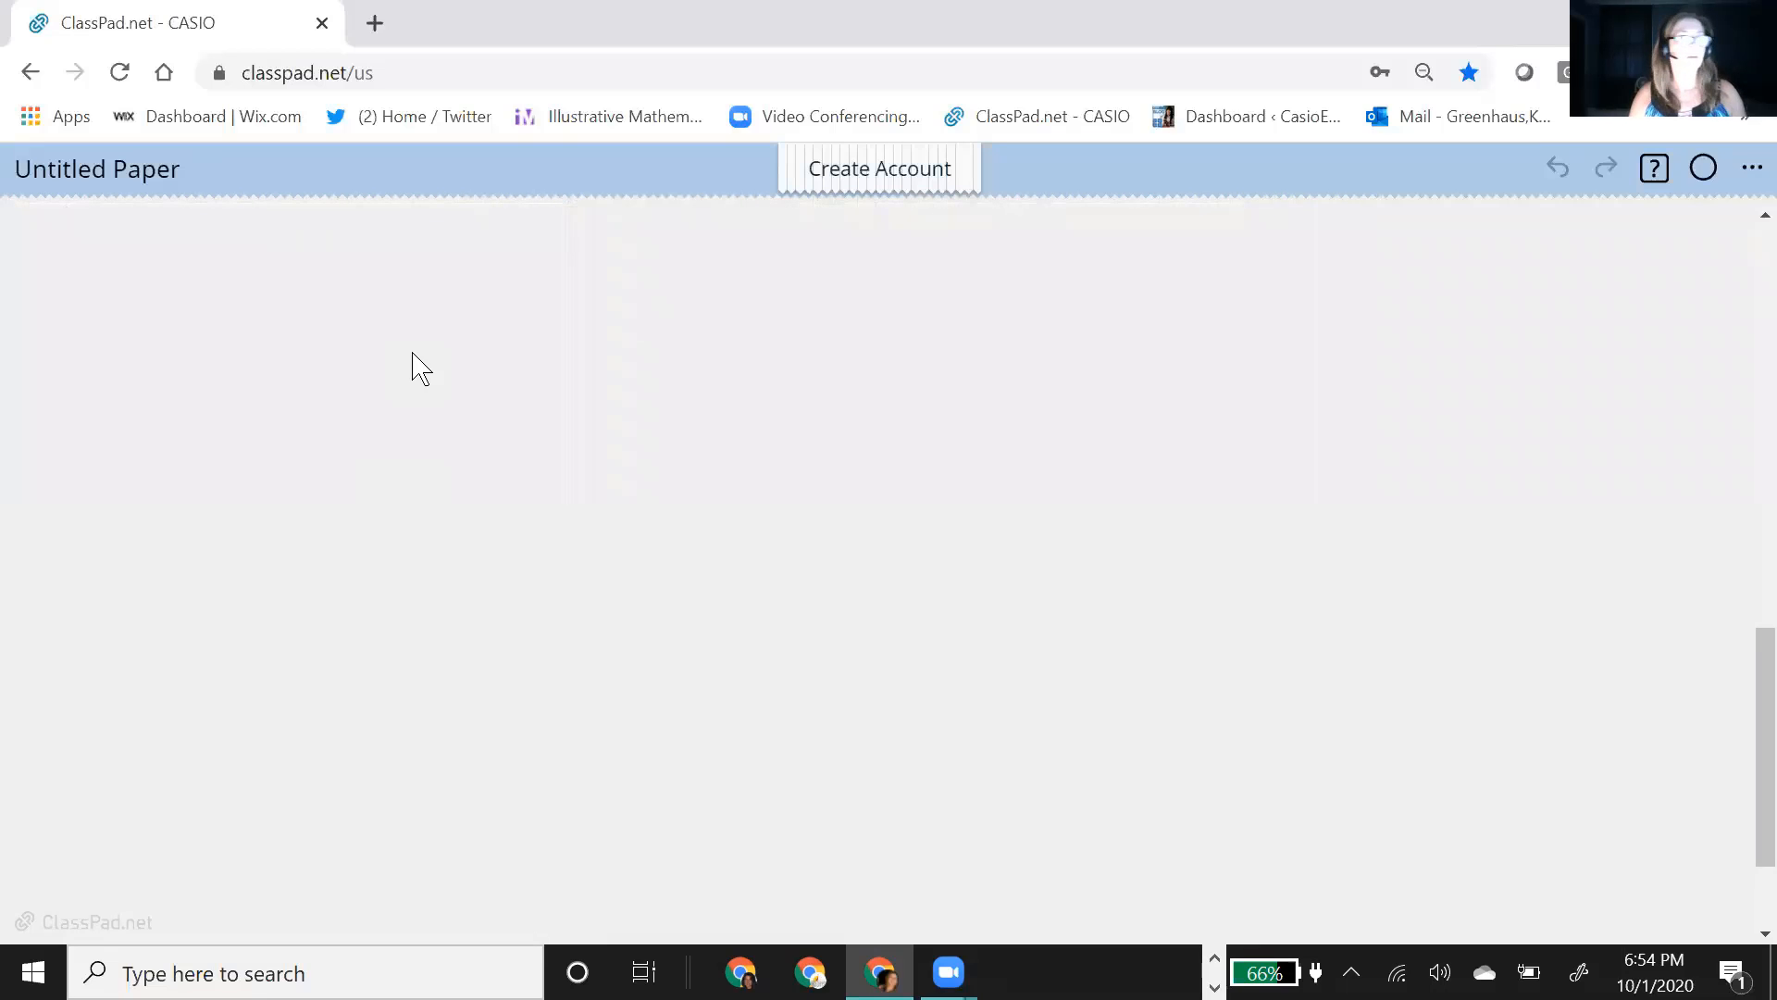
pyautogui.click(457, 340)
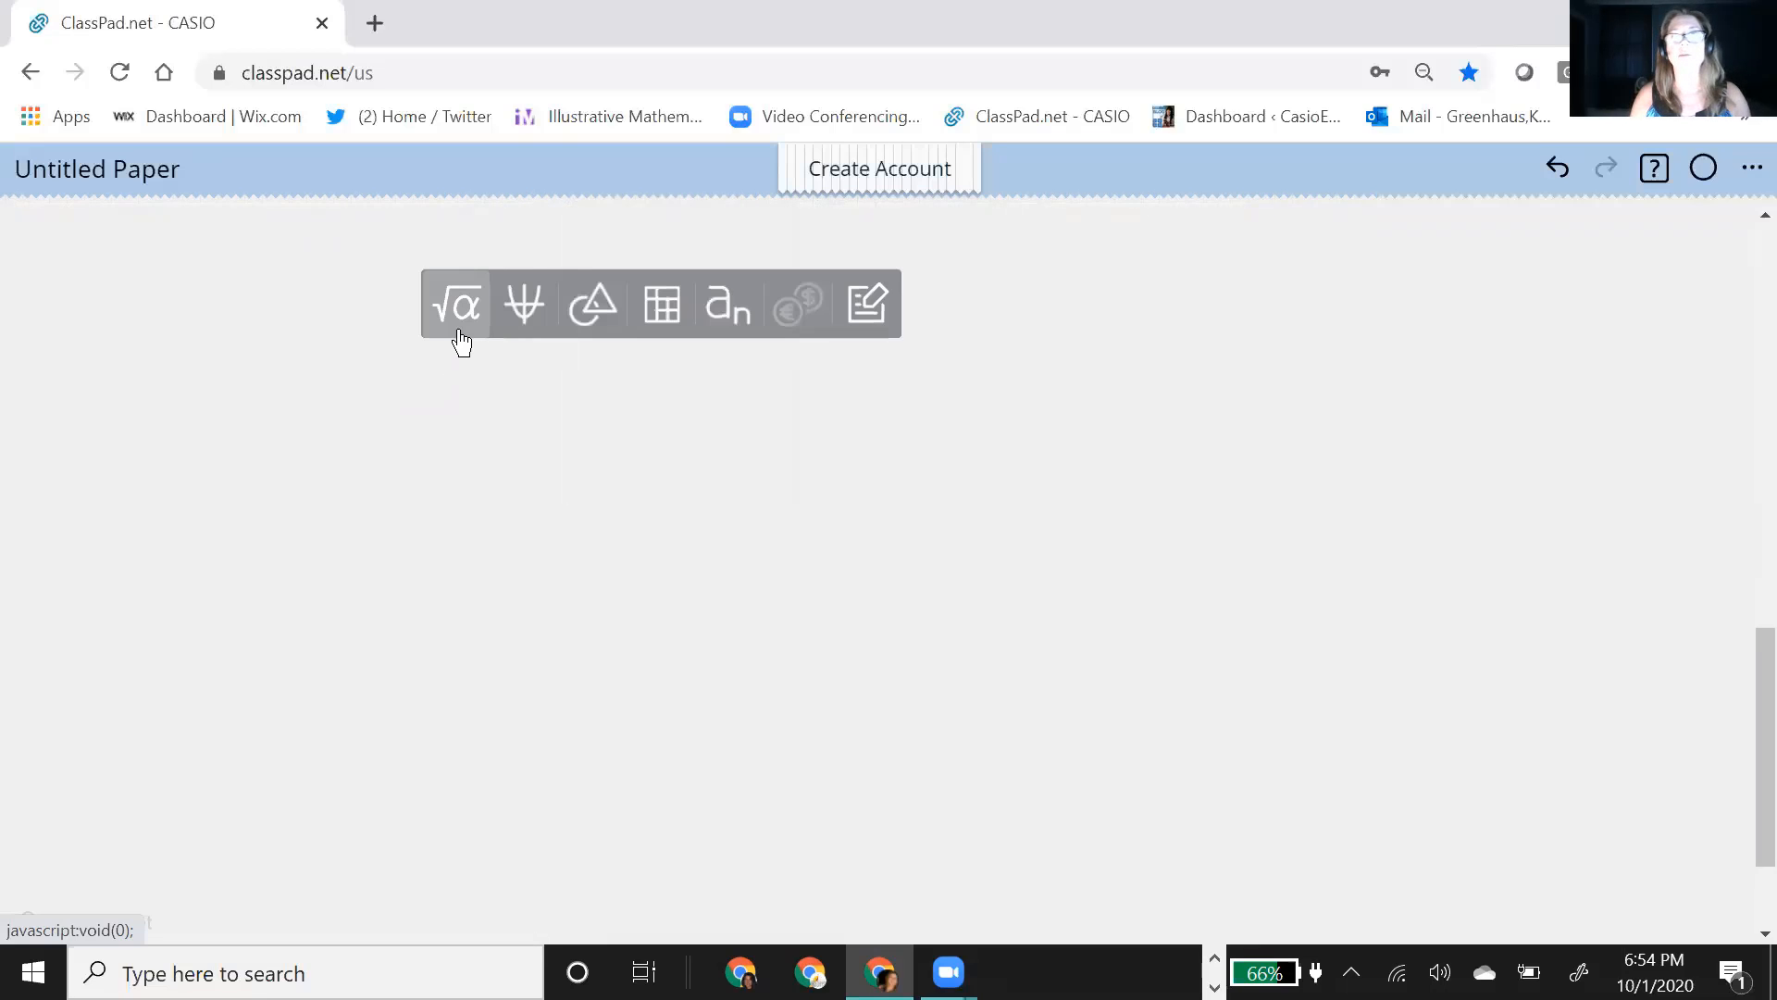
pyautogui.click(547, 333)
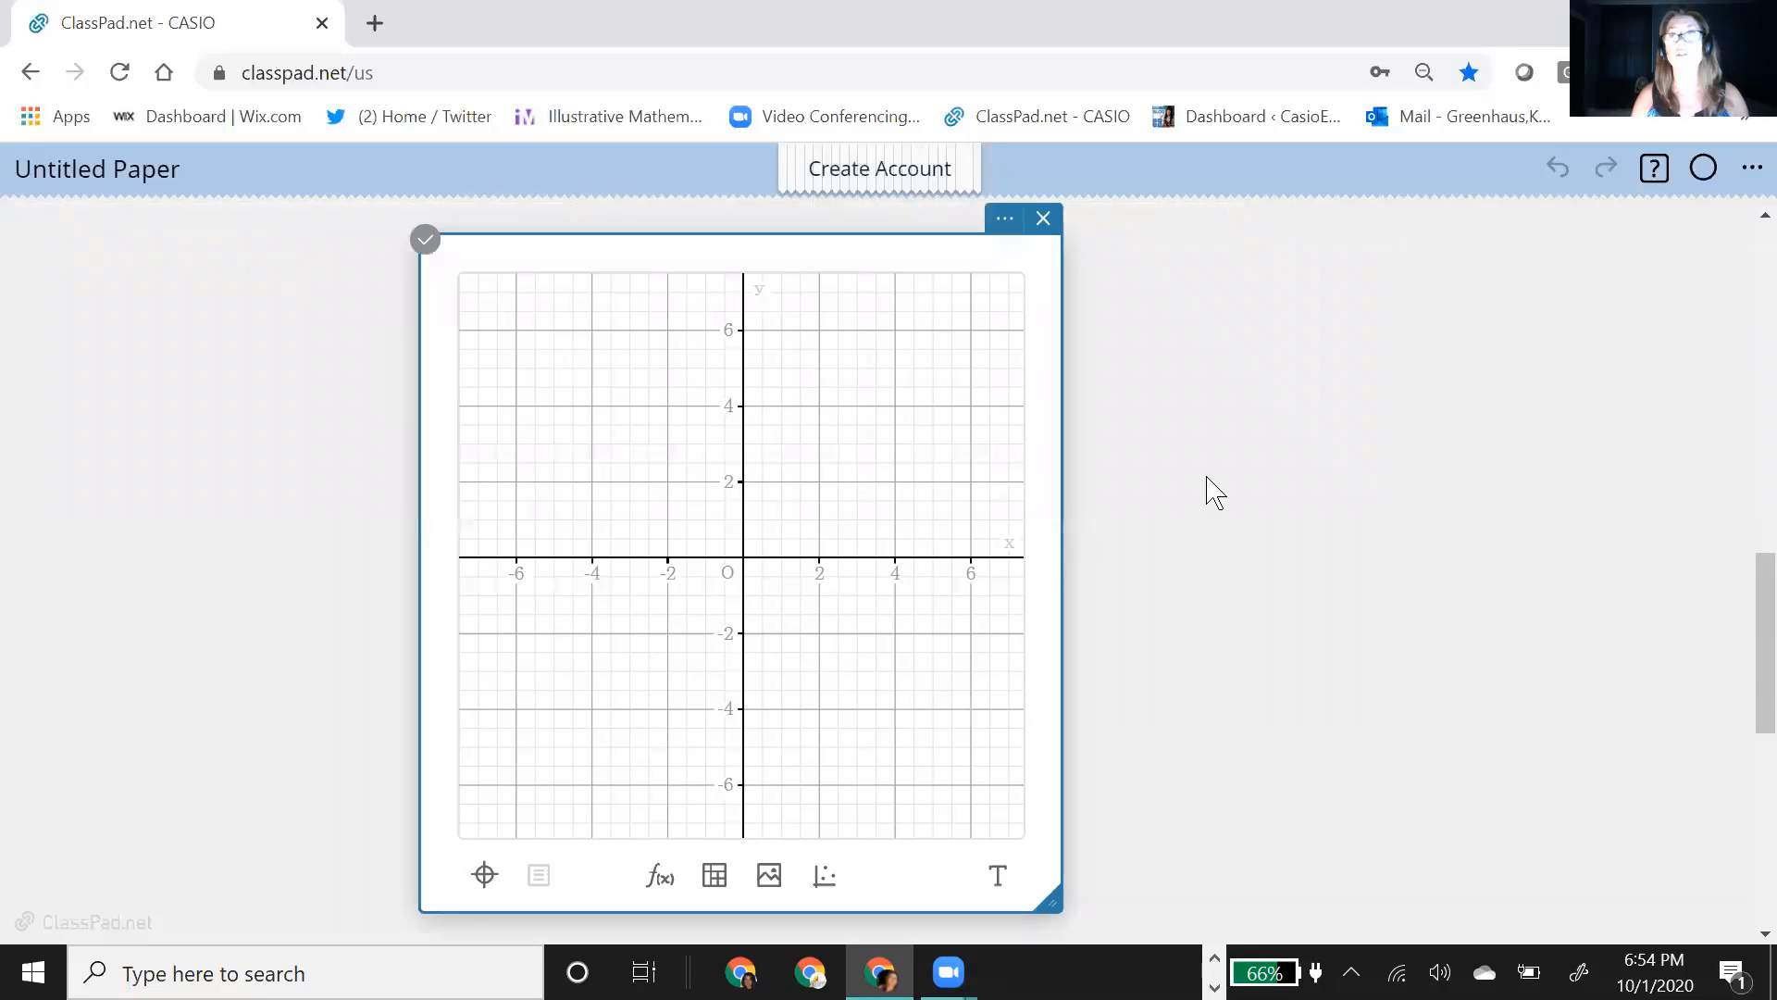
pyautogui.moveTo(776, 259); pyautogui.dragTo(944, 242)
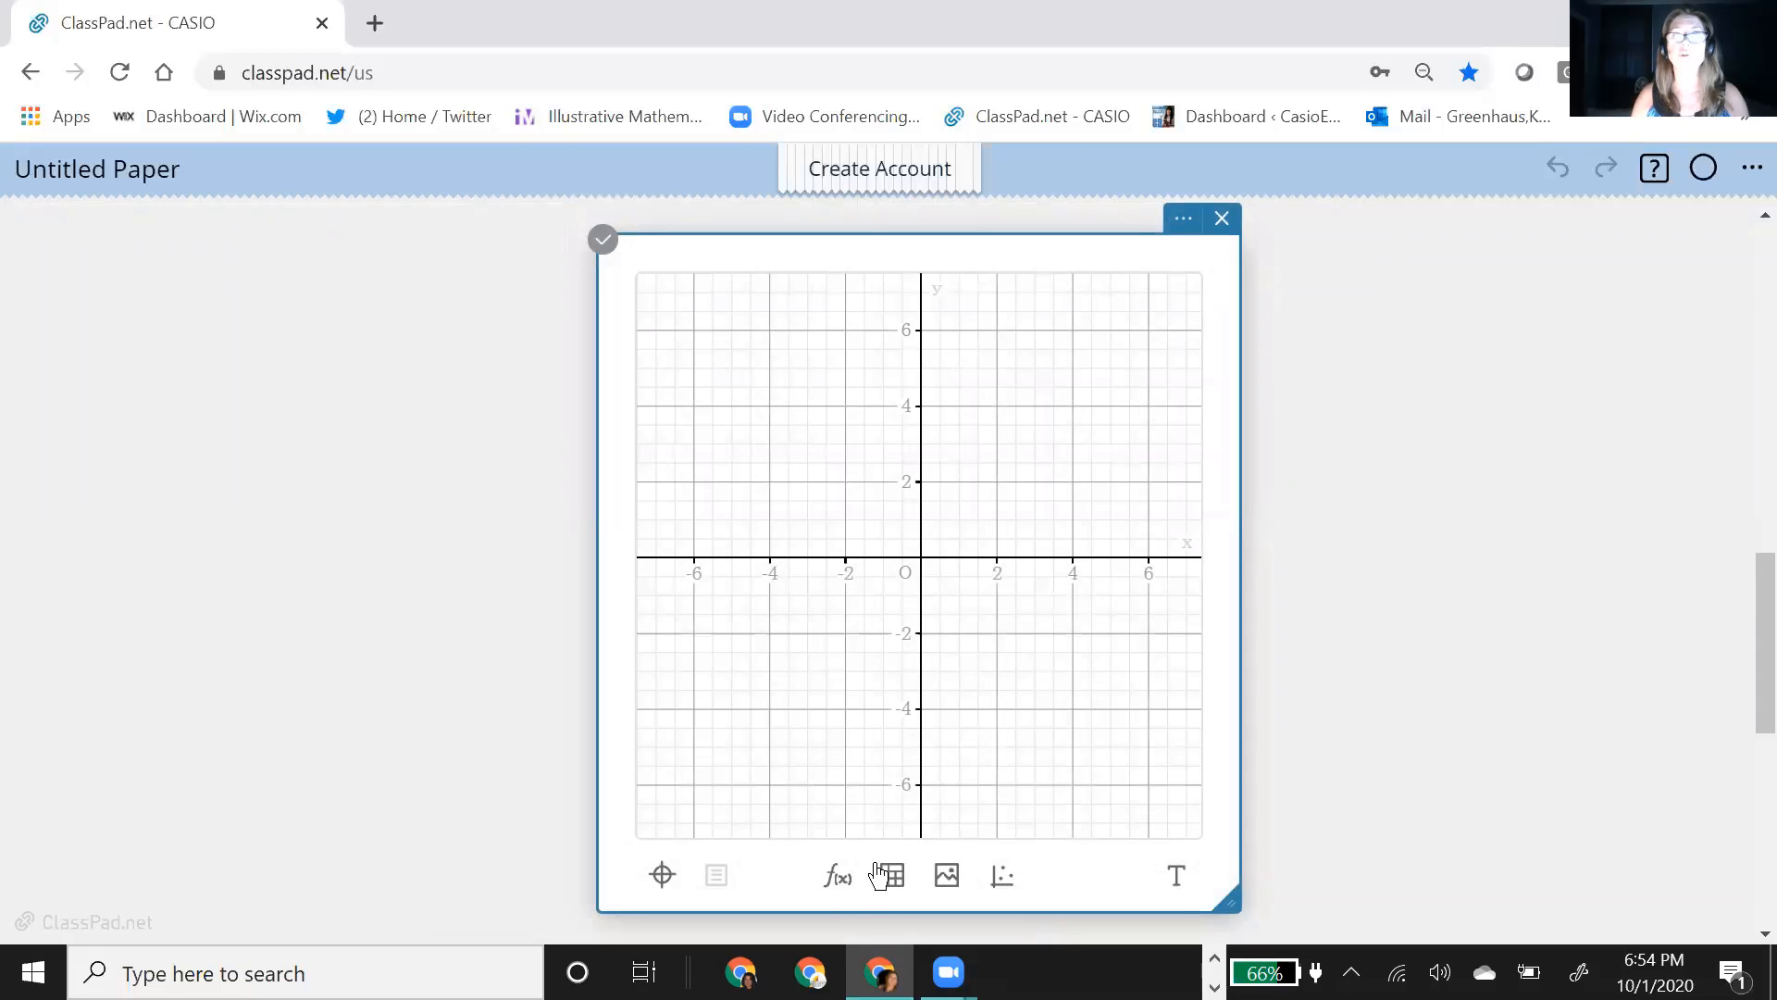
# Step: Add a function line to the new graph, colour it black, and plot y=|x|
pyautogui.click(838, 875)
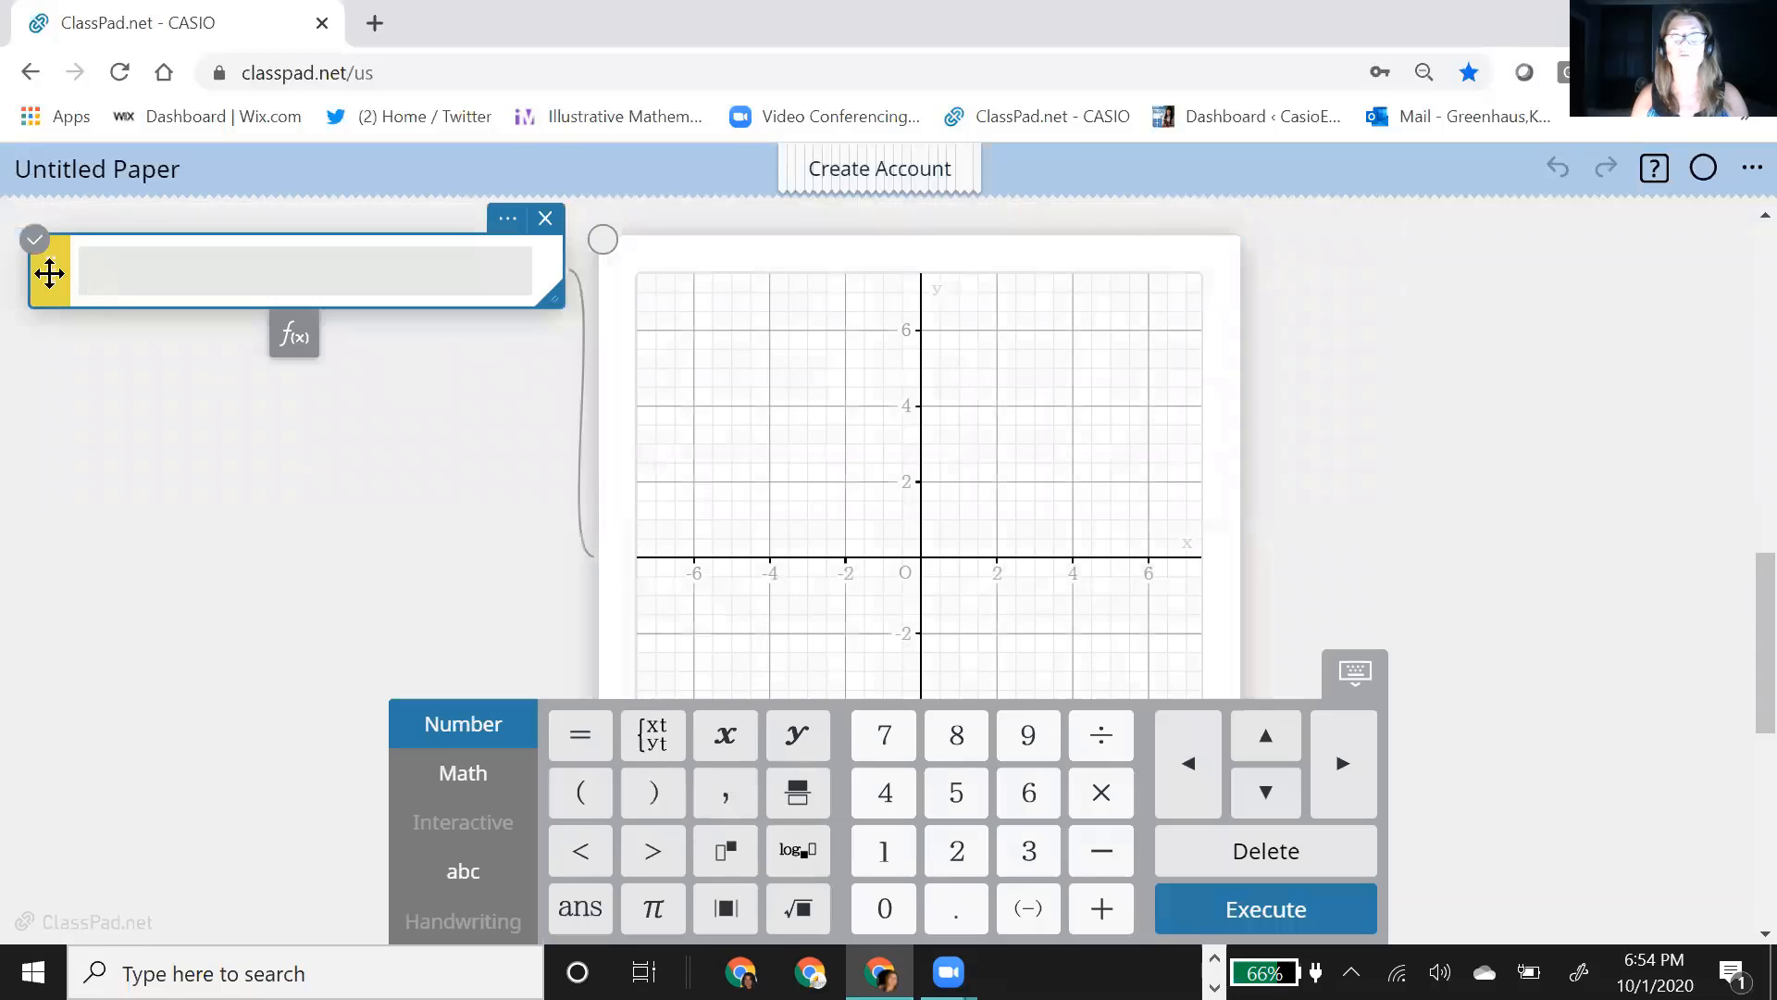
pyautogui.click(44, 269)
pyautogui.click(524, 340)
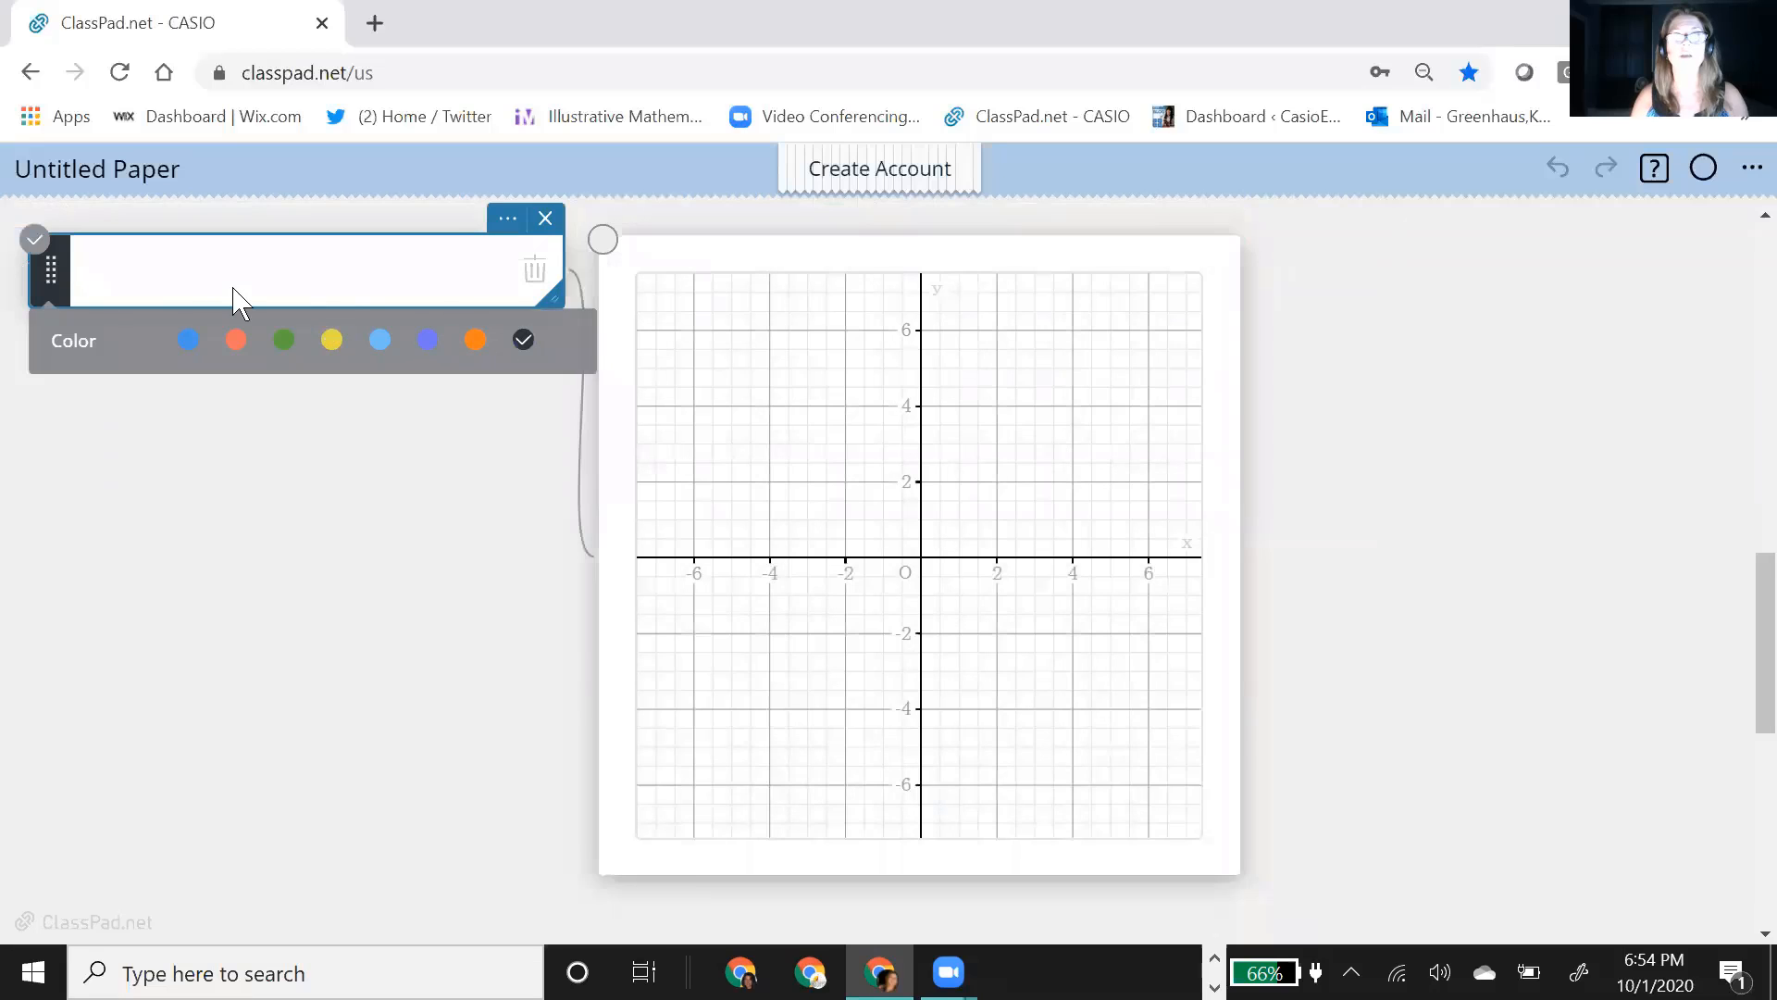
pyautogui.click(181, 284)
pyautogui.click(170, 287)
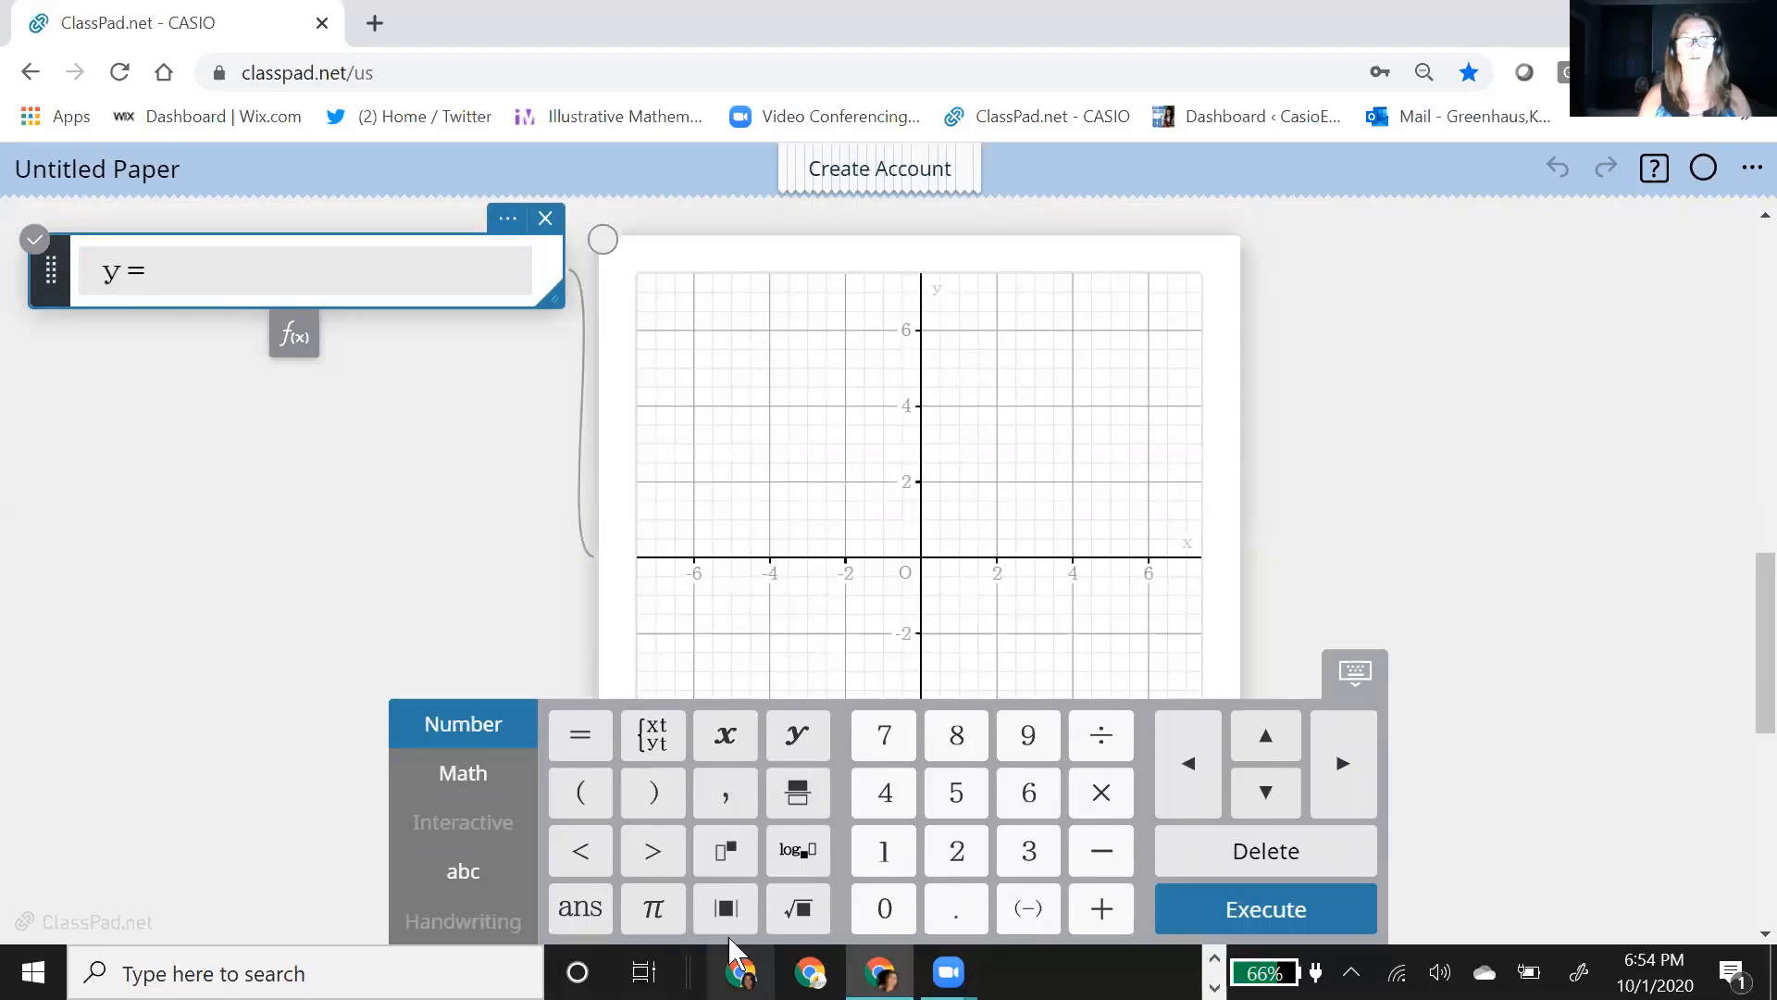
pyautogui.click(728, 907)
pyautogui.write('x|')
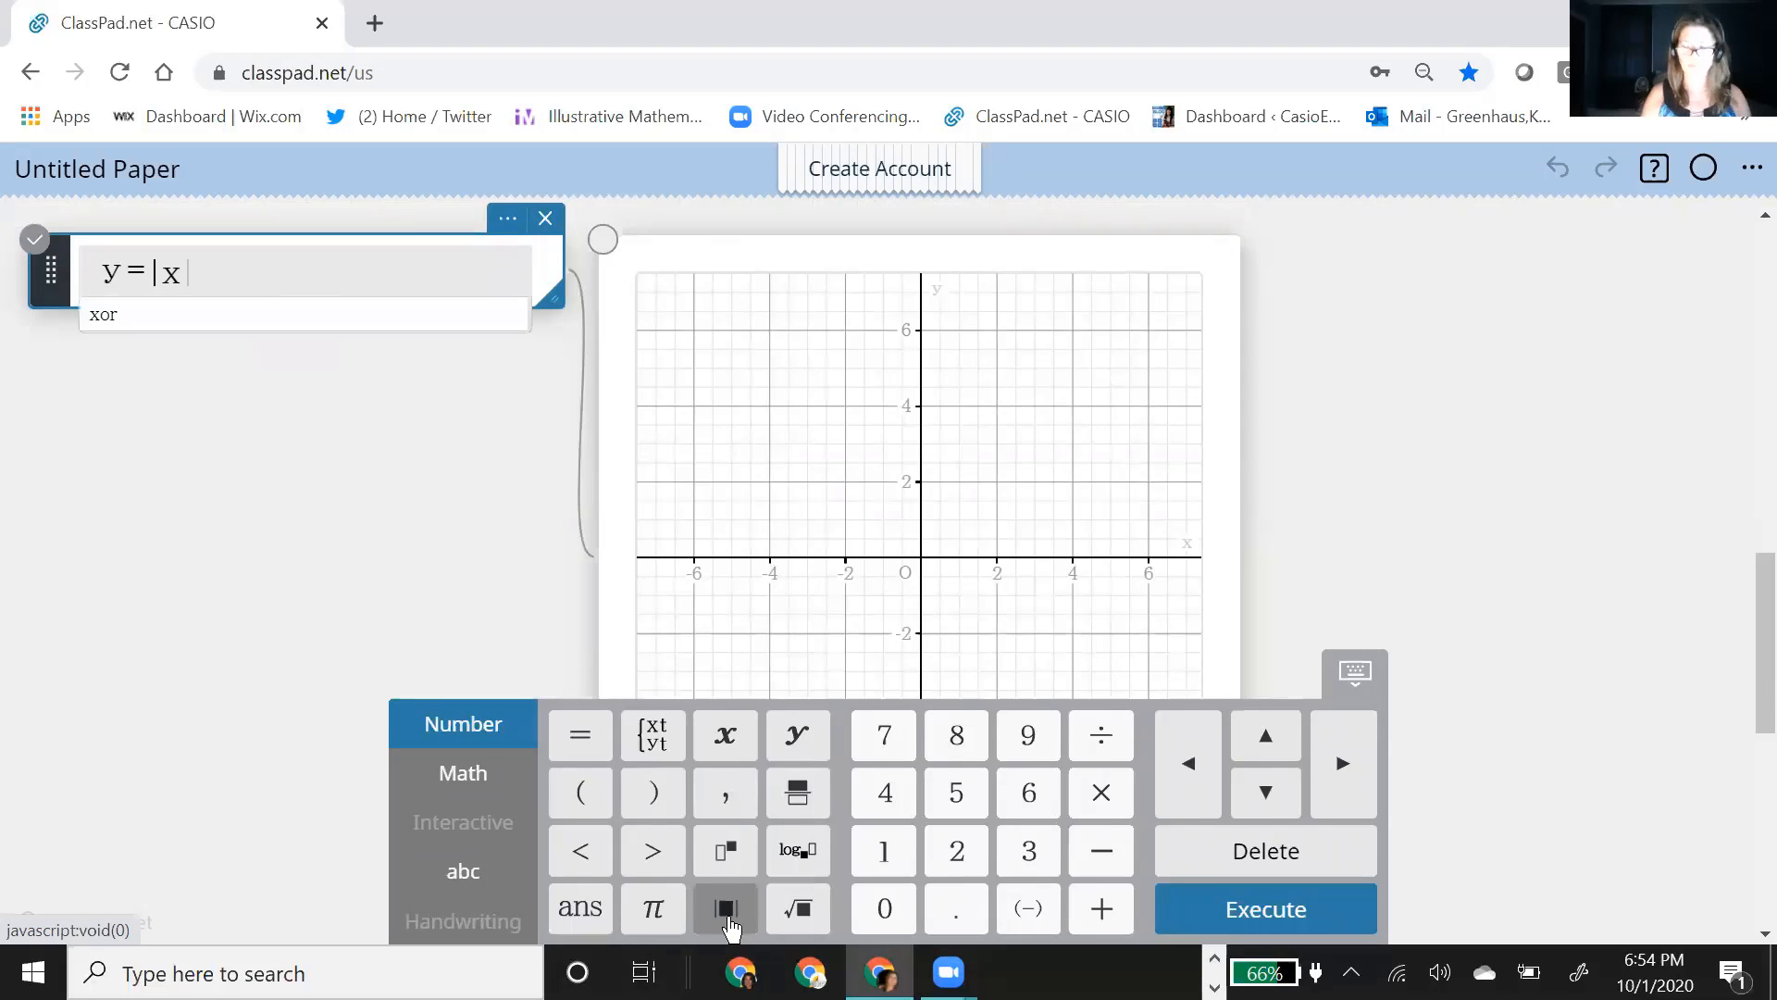
pyautogui.press('Return')
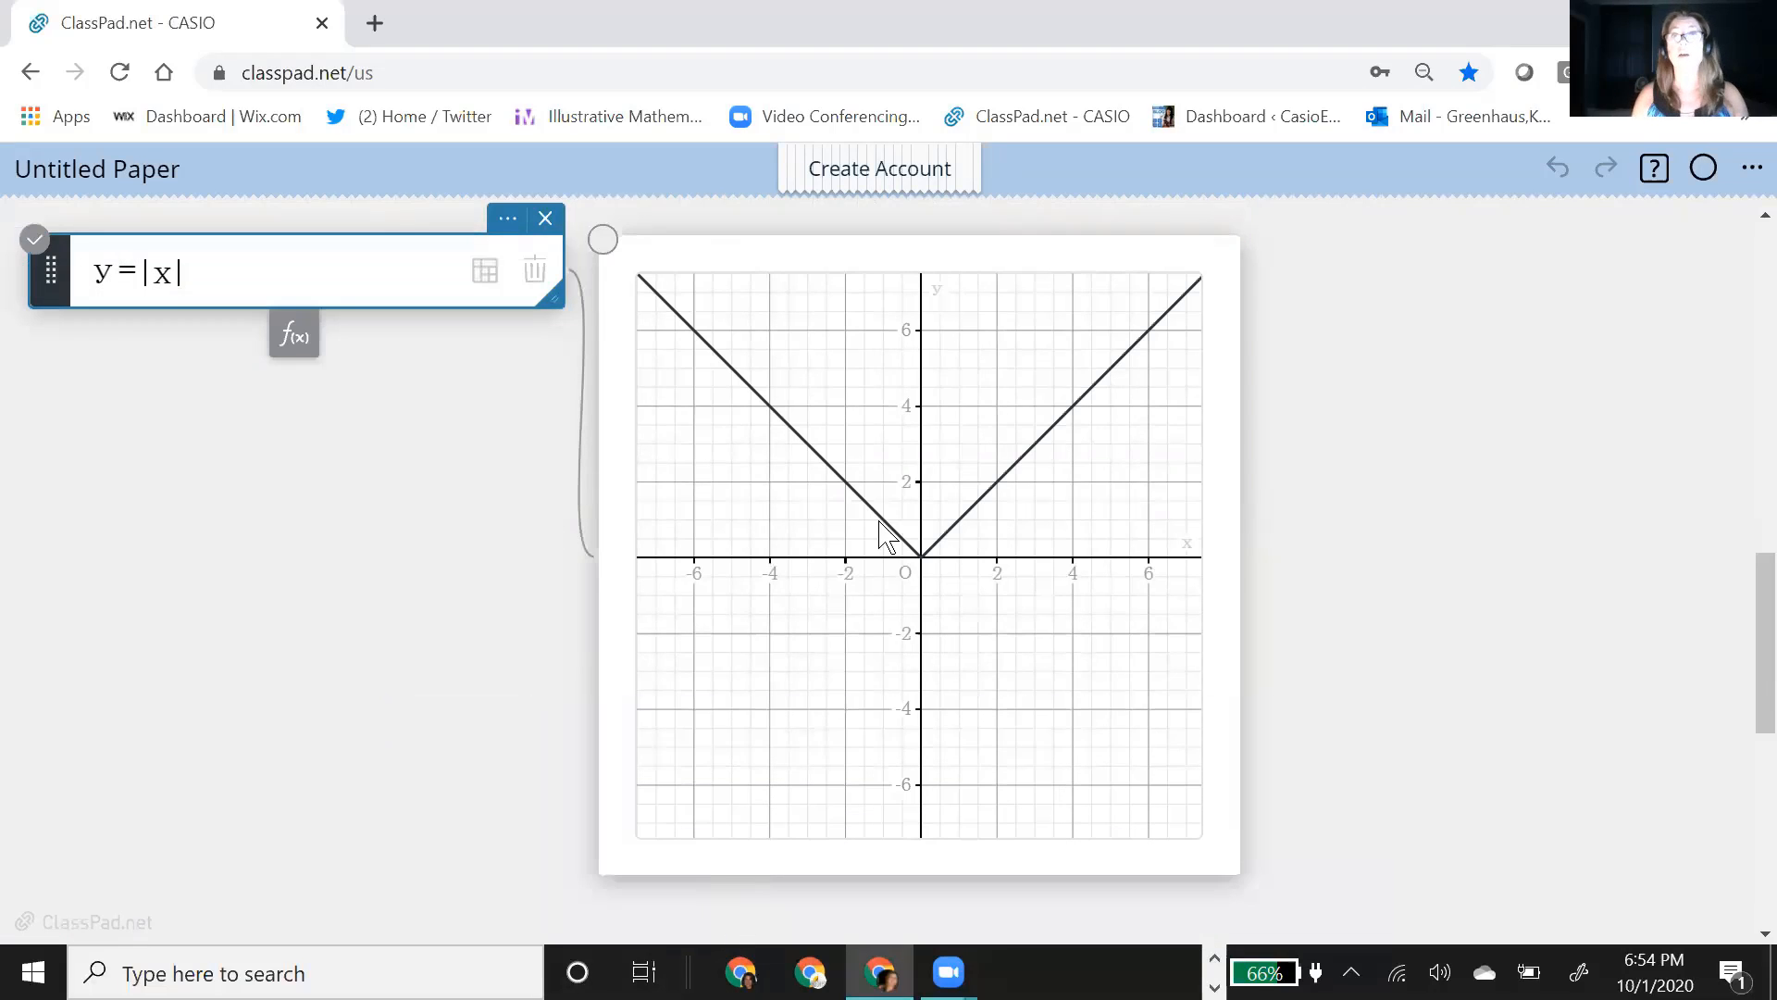
# Step: Add a second function y=a·|x−h|+k below y=|x| and plot it with its sliders for a, h and k
pyautogui.click(277, 436)
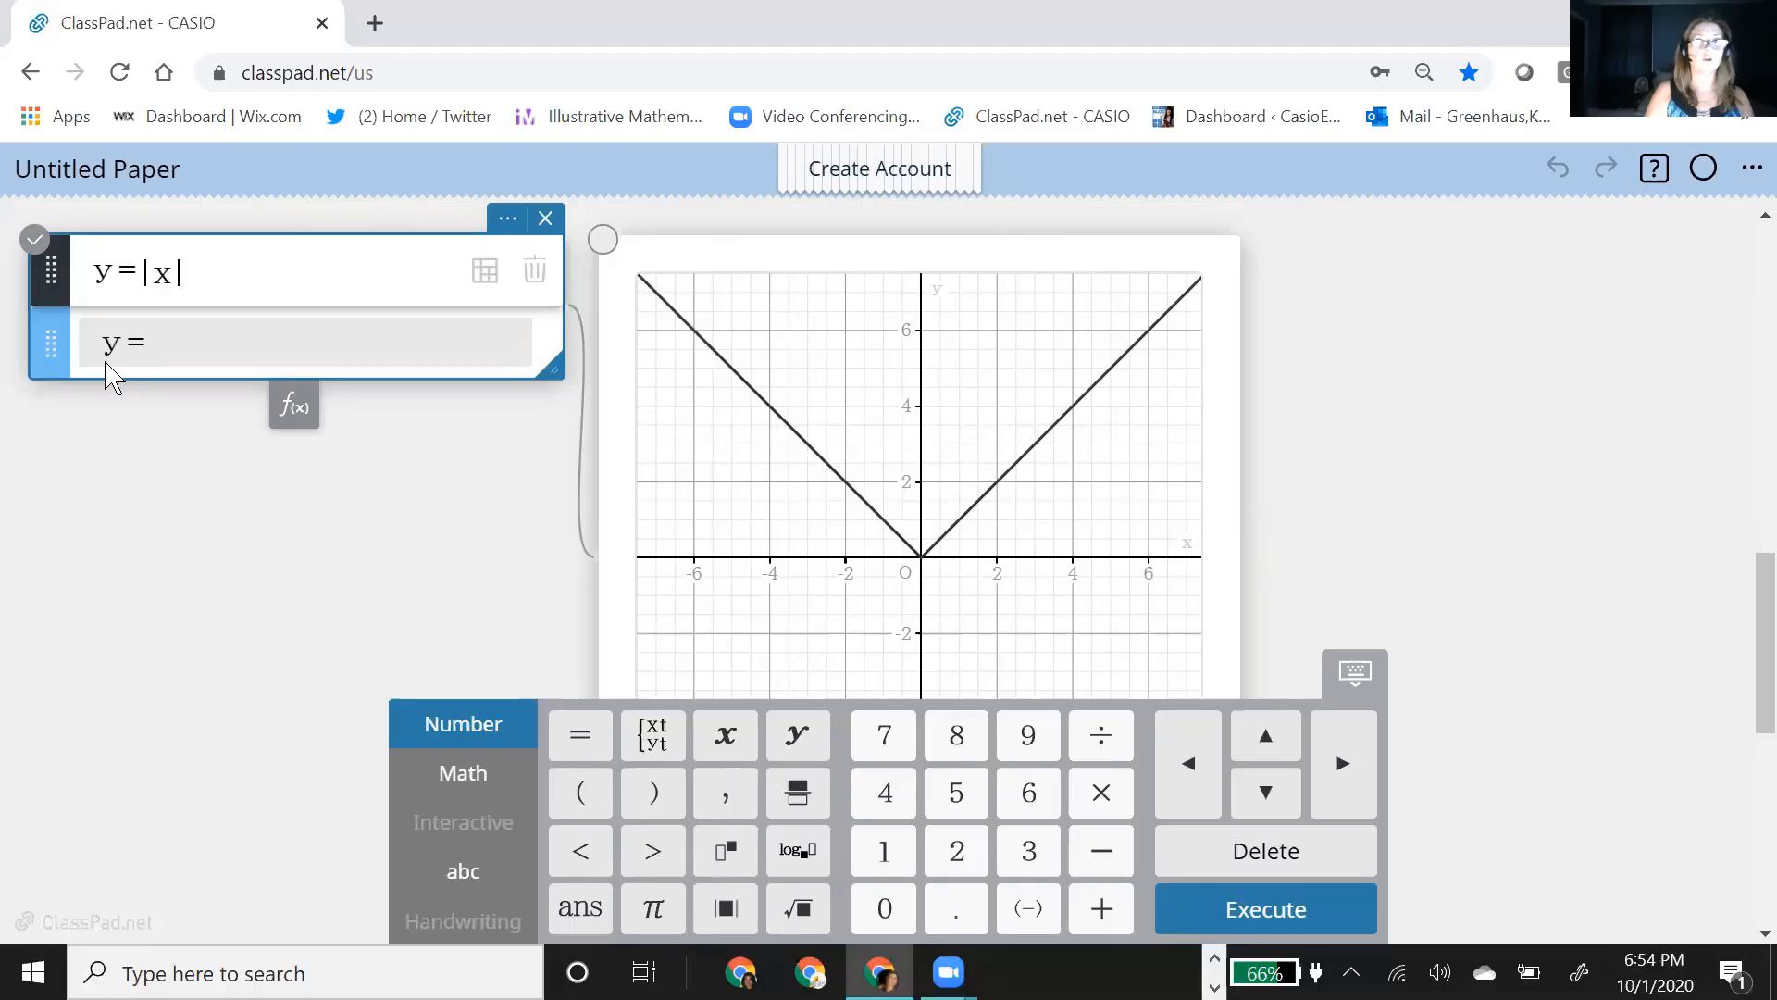
pyautogui.write('a')
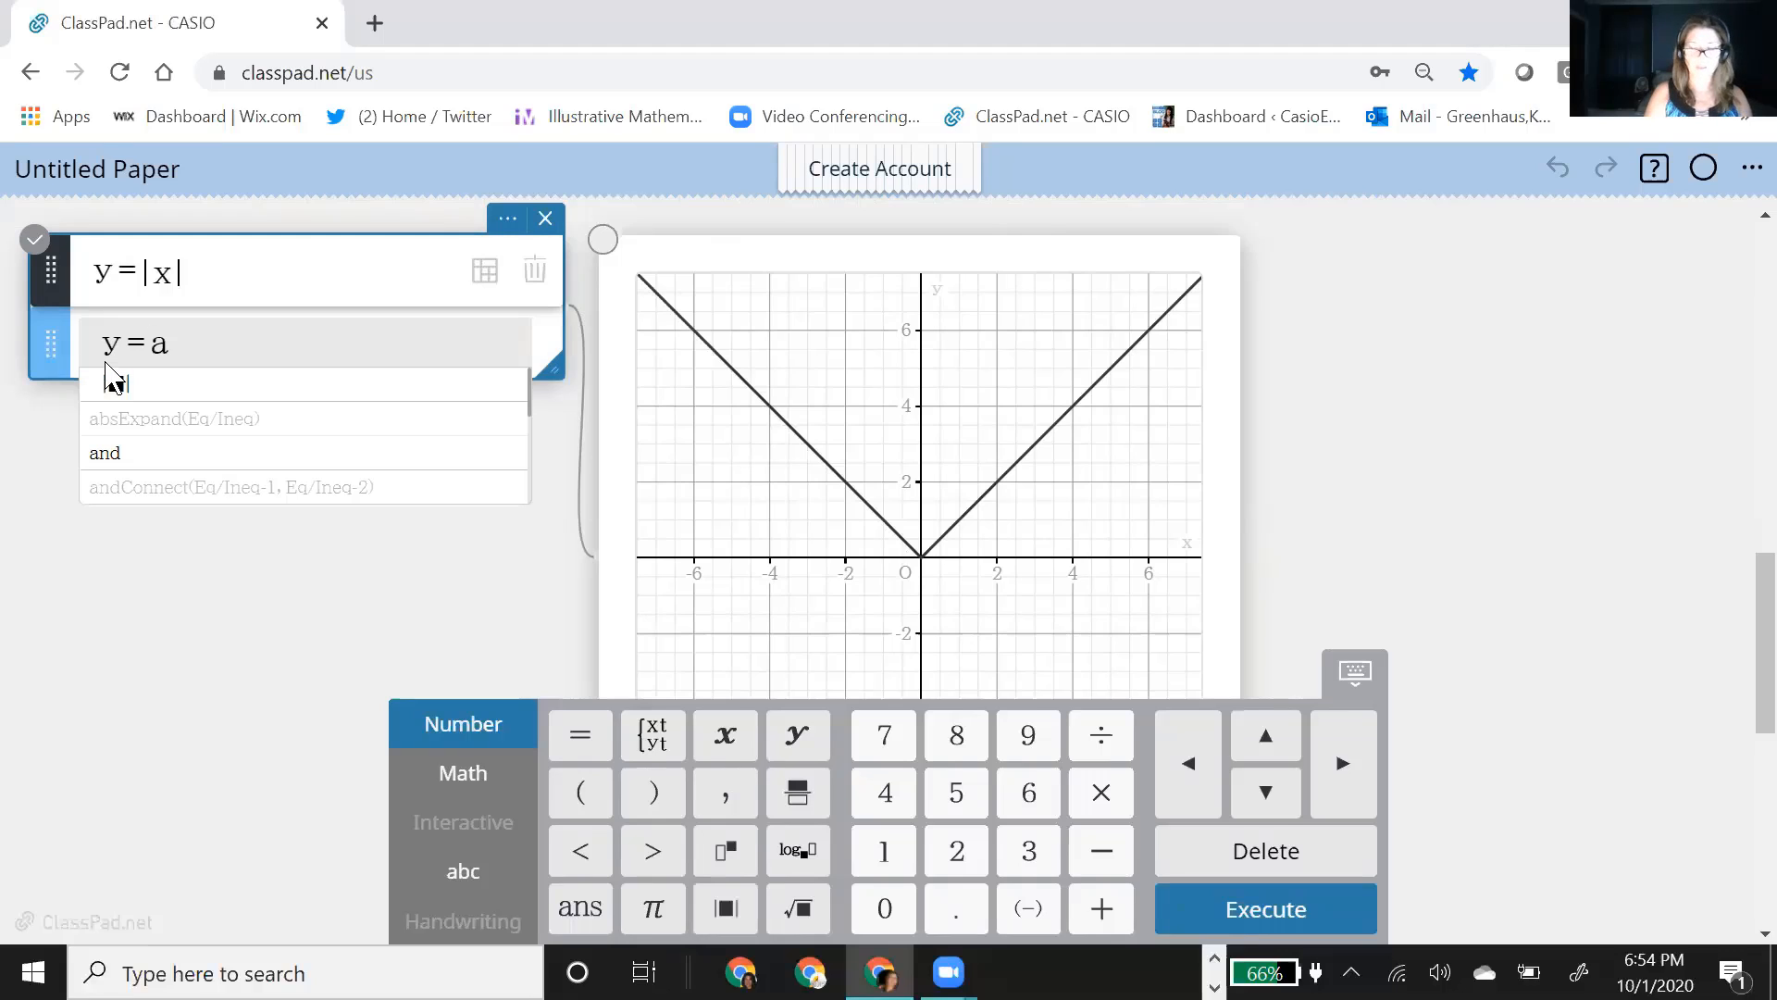
pyautogui.write('*')
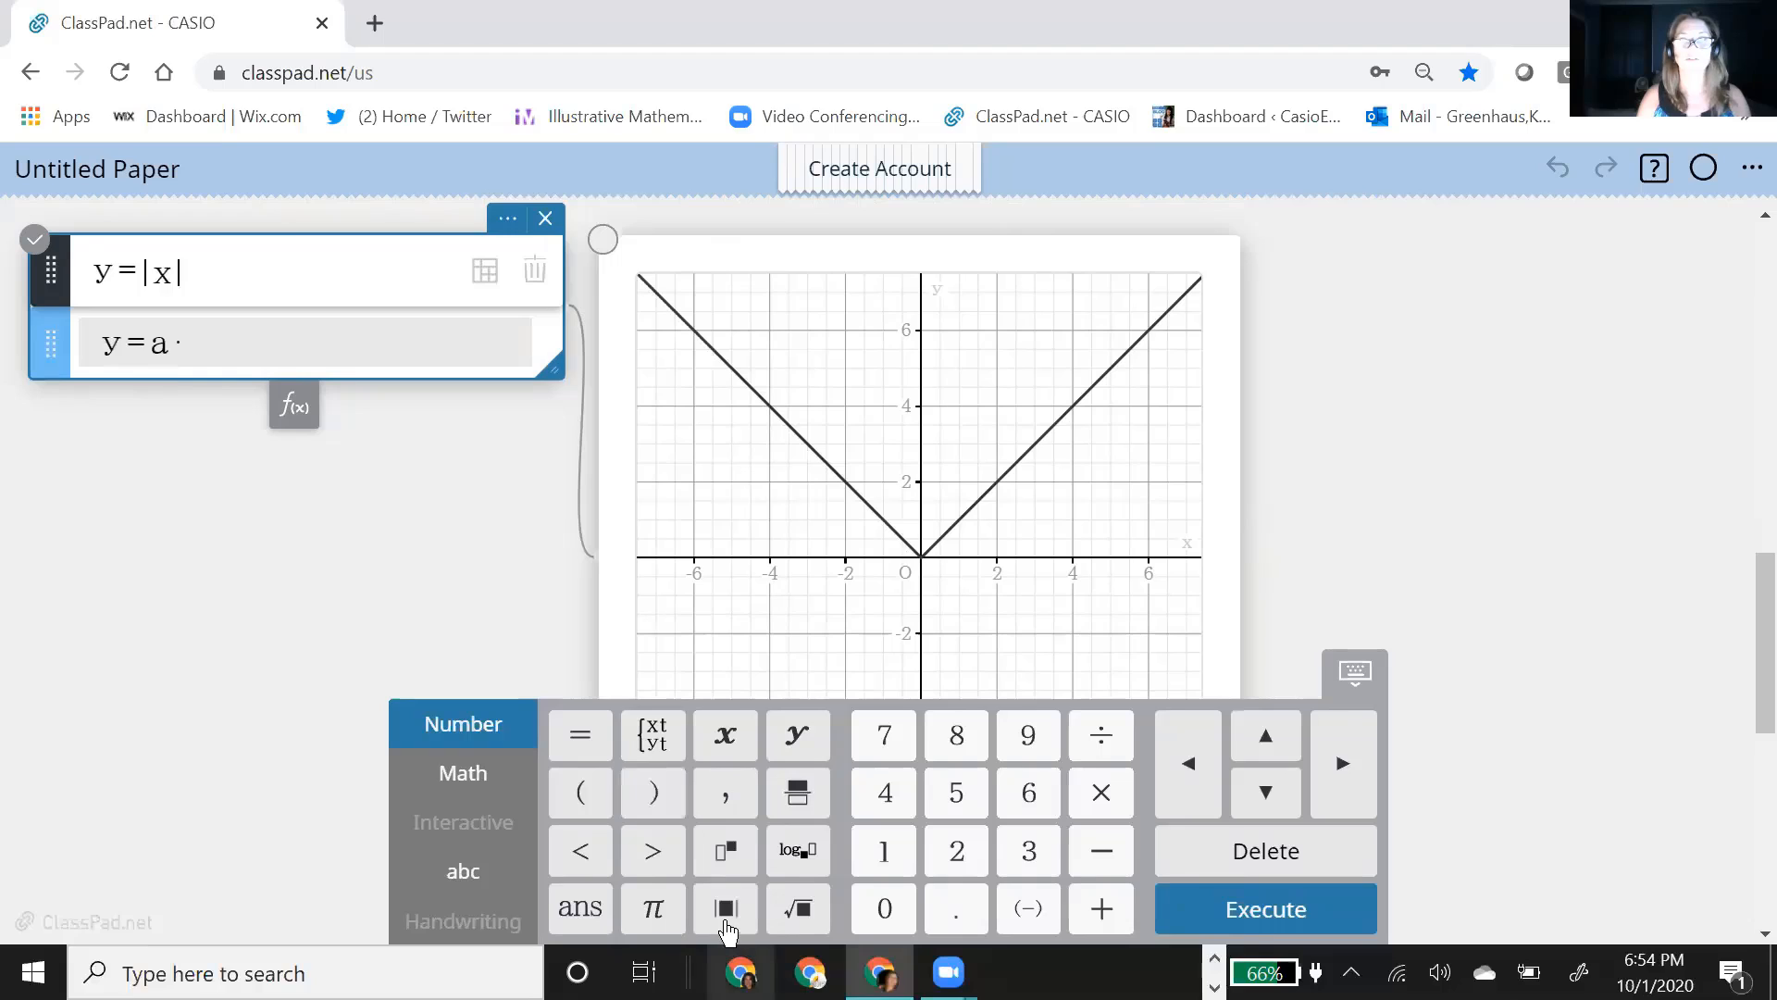
pyautogui.click(726, 908)
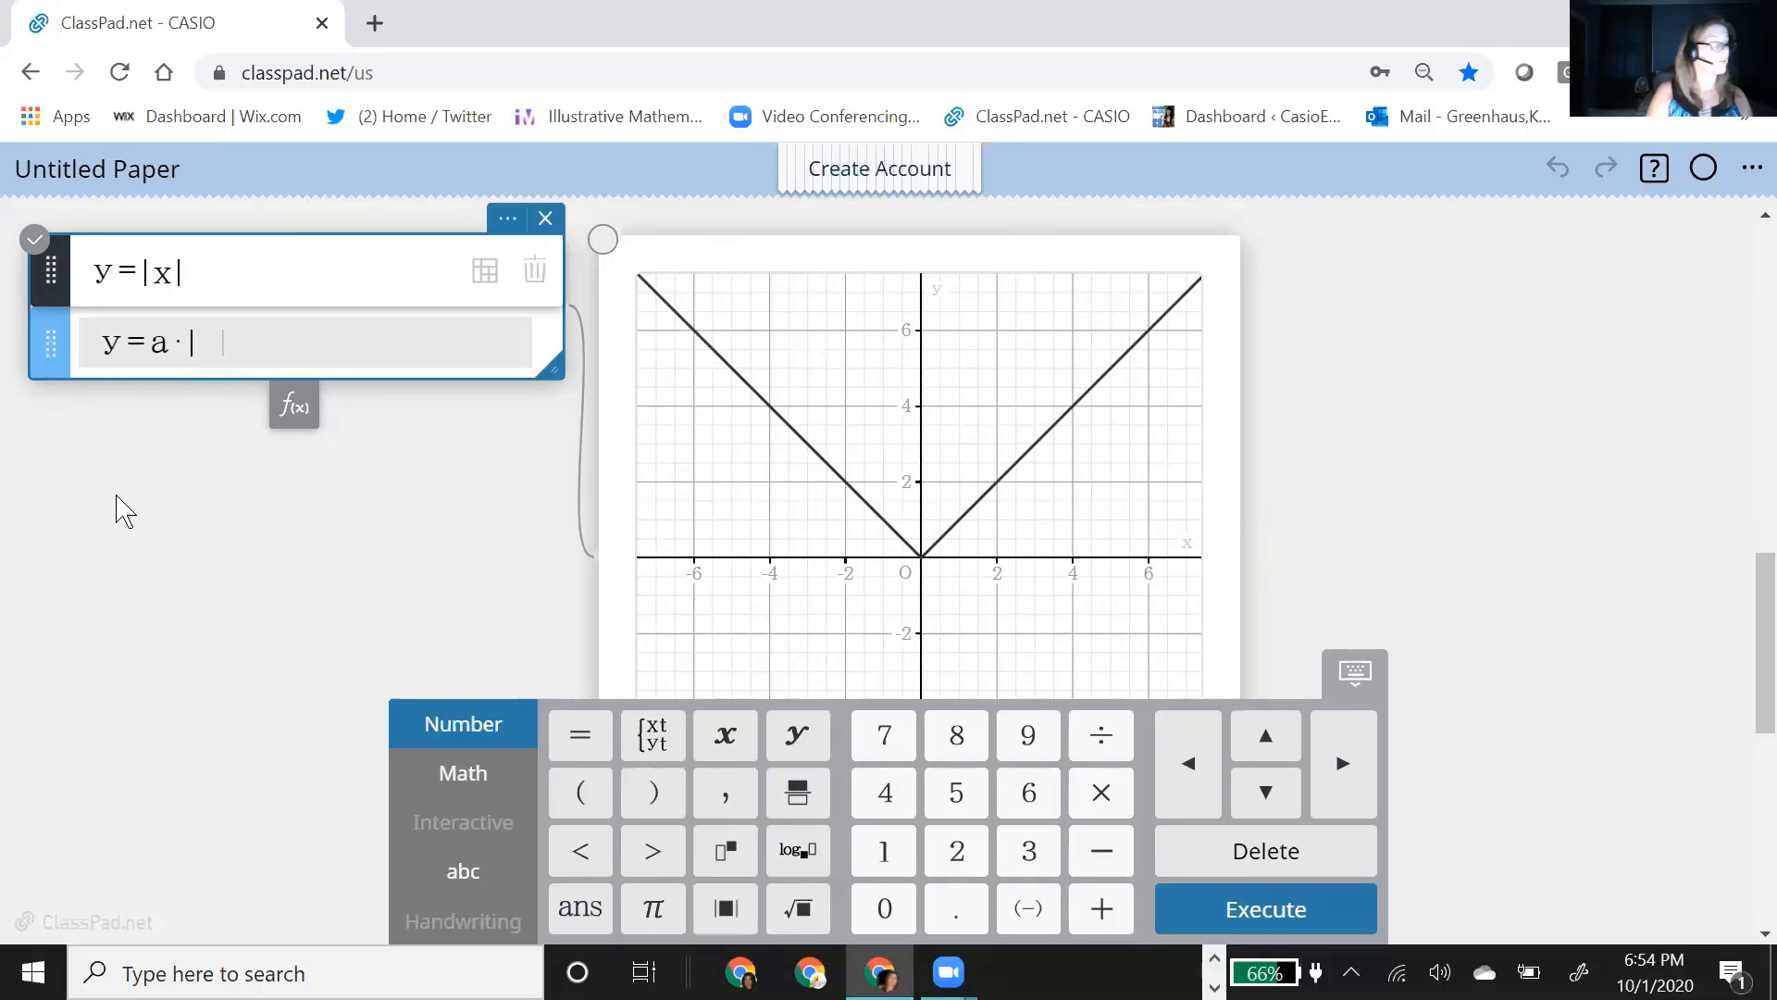
pyautogui.write('x-h')
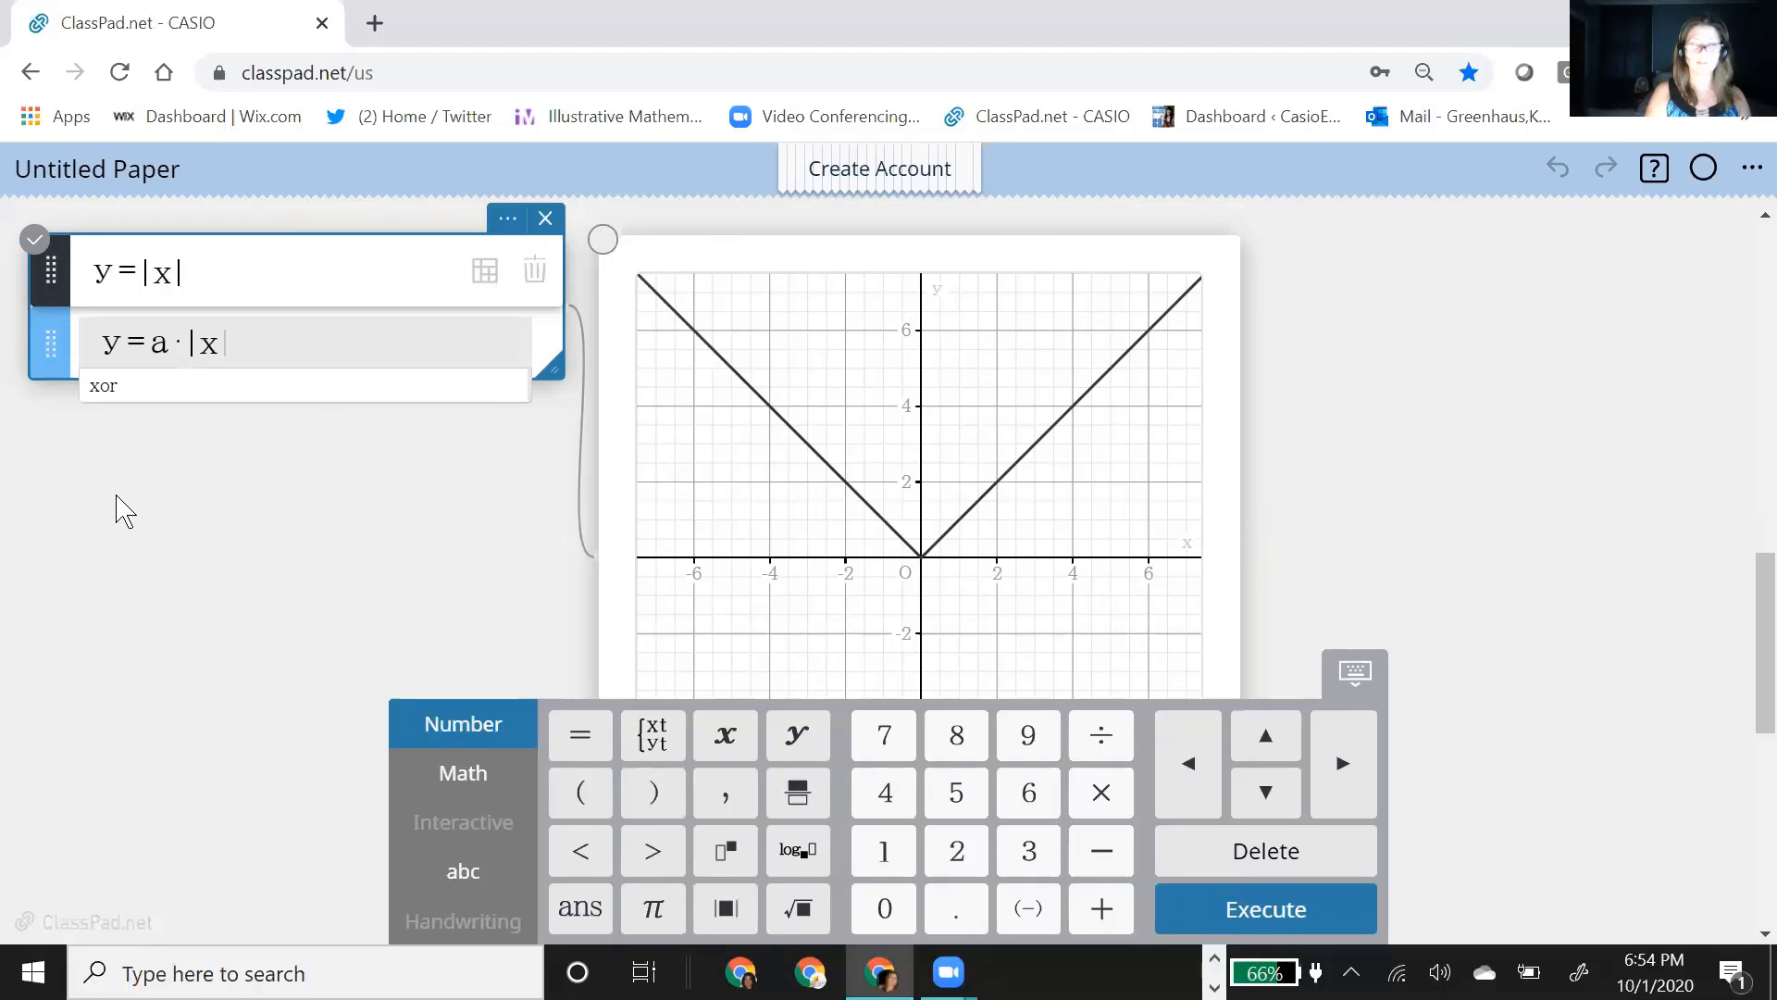
pyautogui.press('Right')
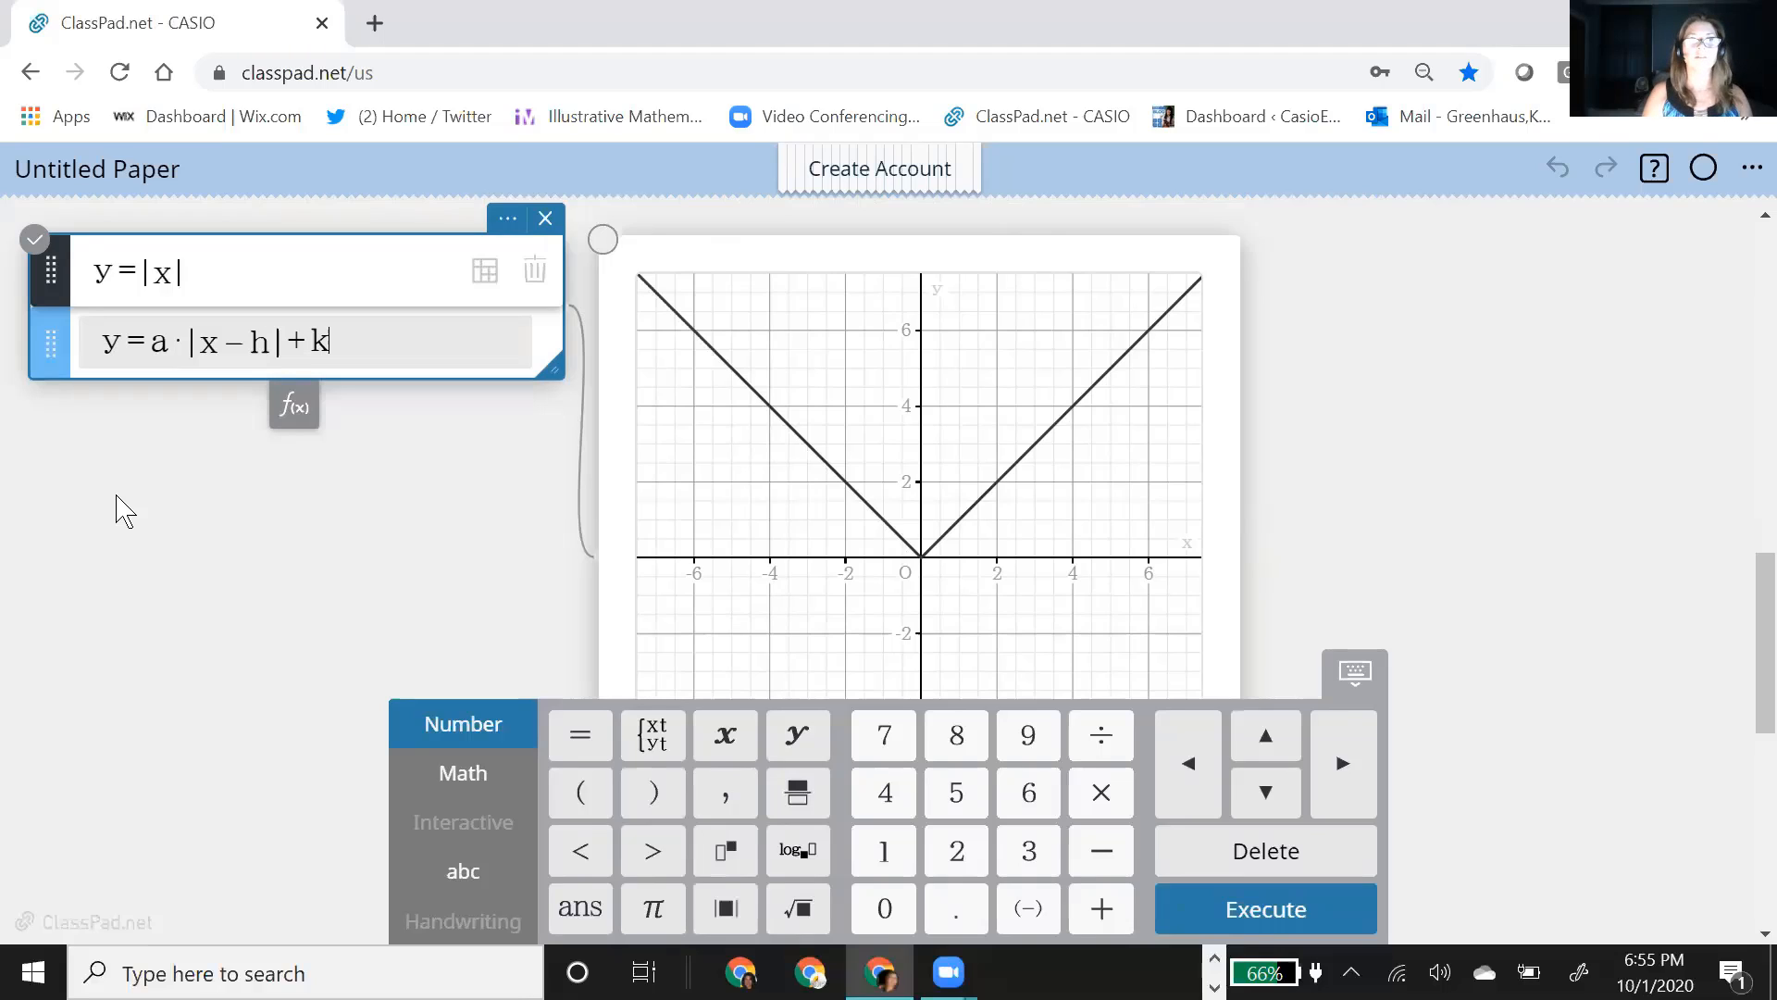
pyautogui.click(1350, 548)
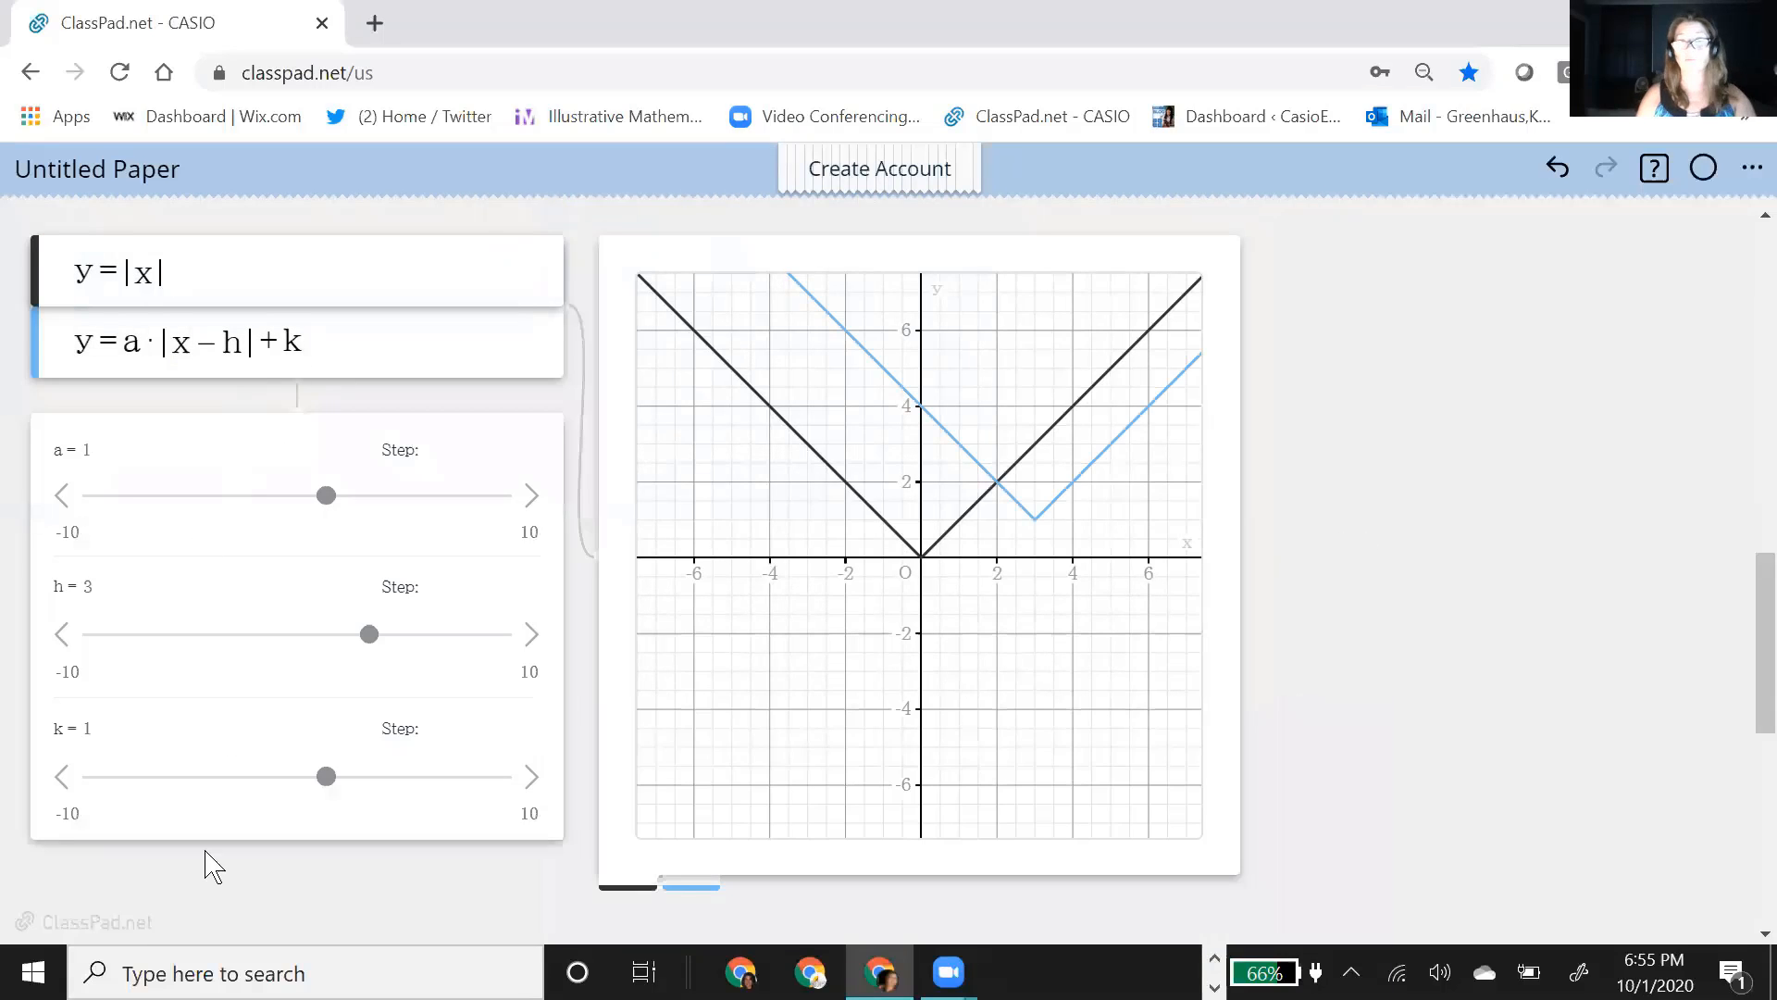
# Step: Set a to 2 with the slider under the absolute value functions
pyautogui.scroll(8, 246, 576)
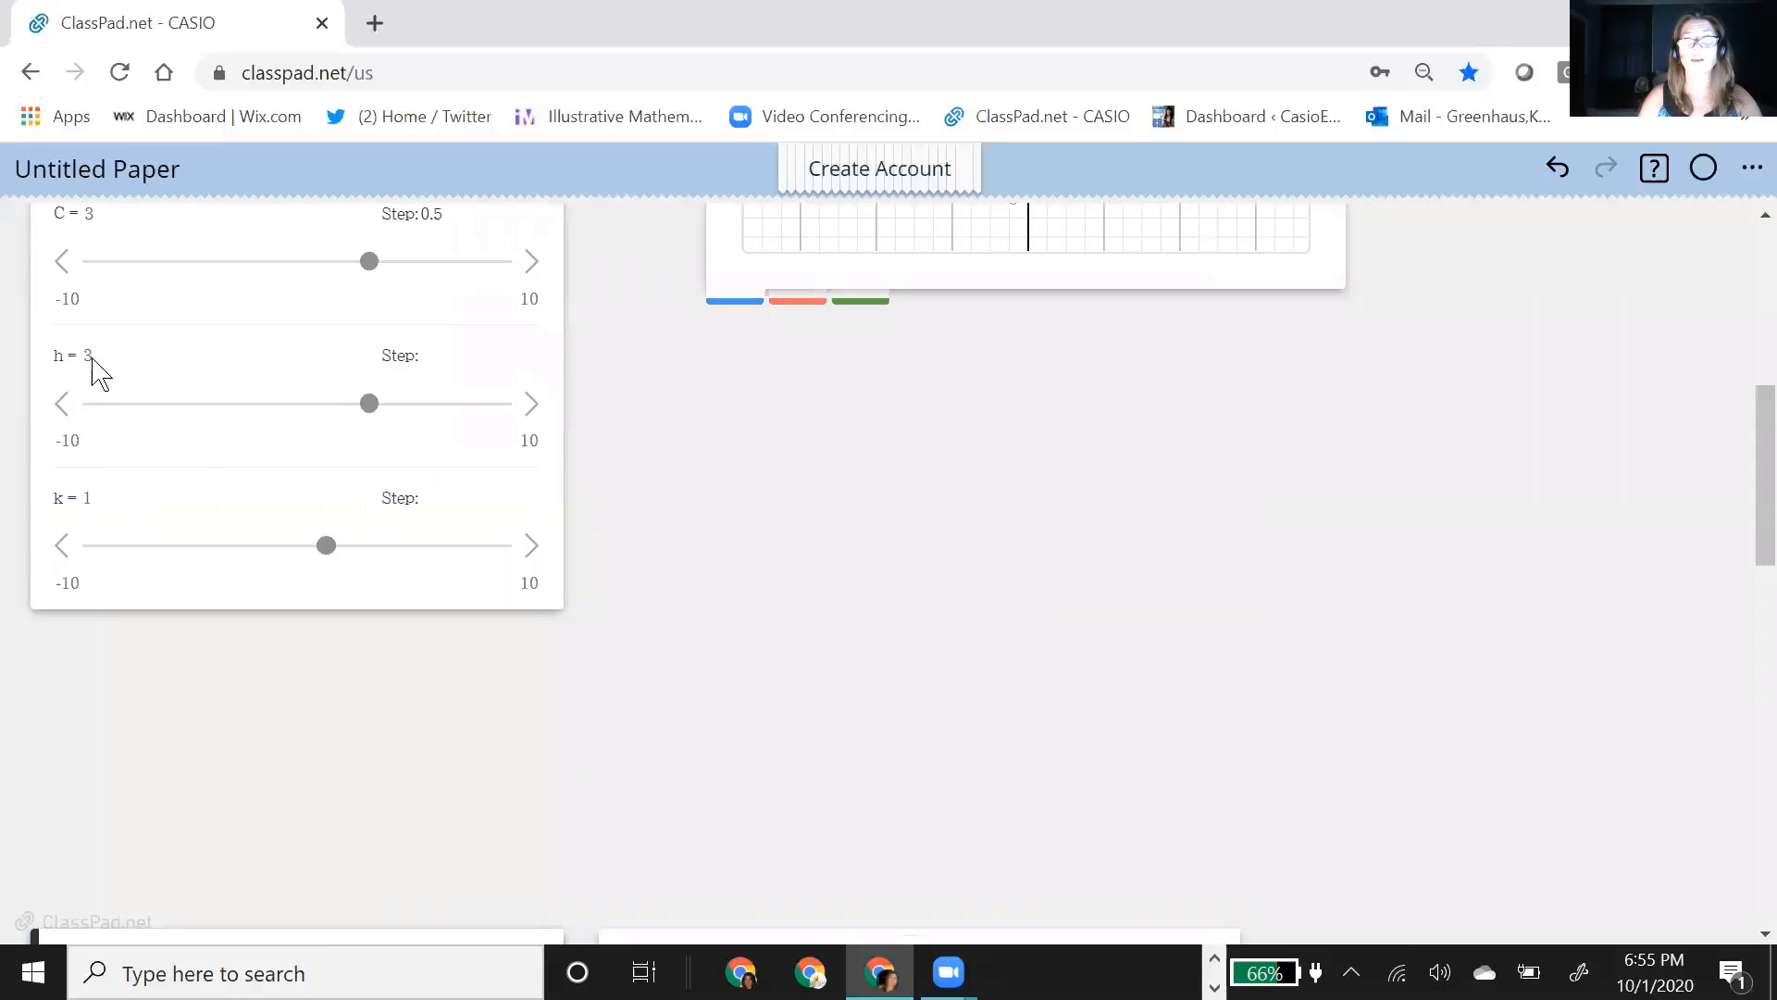
pyautogui.scroll(-8, 165, 592)
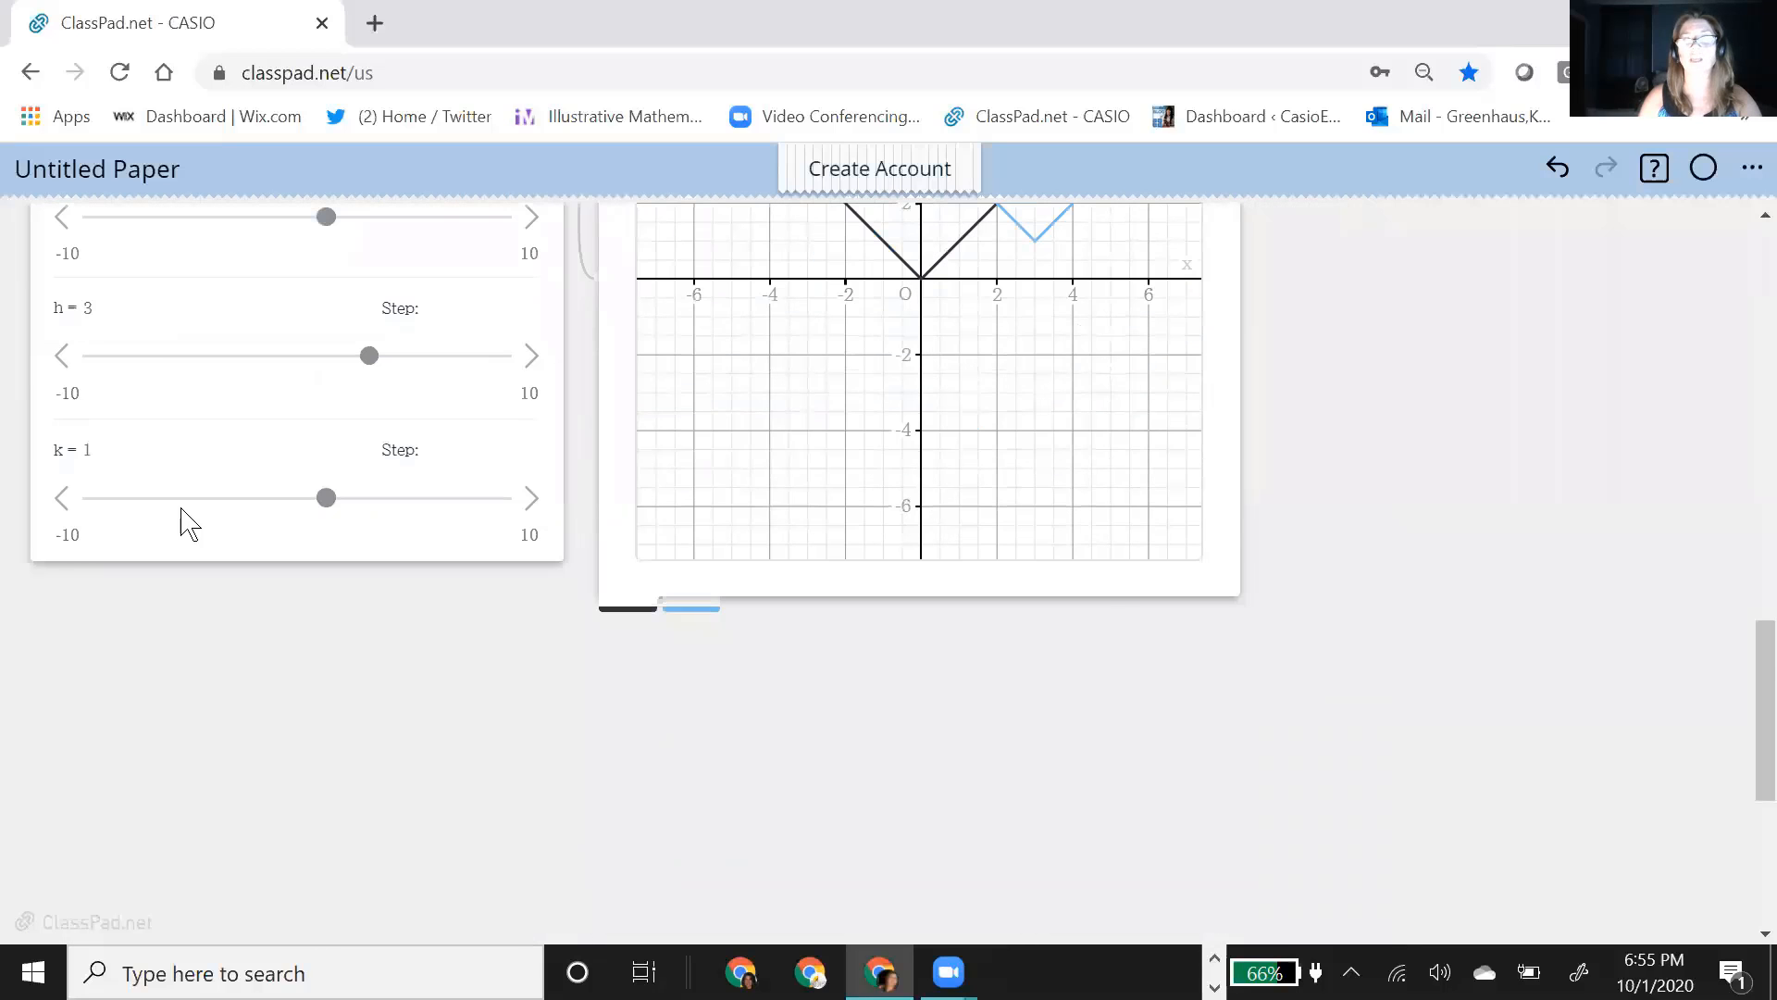
pyautogui.scroll(5, 1539, 504)
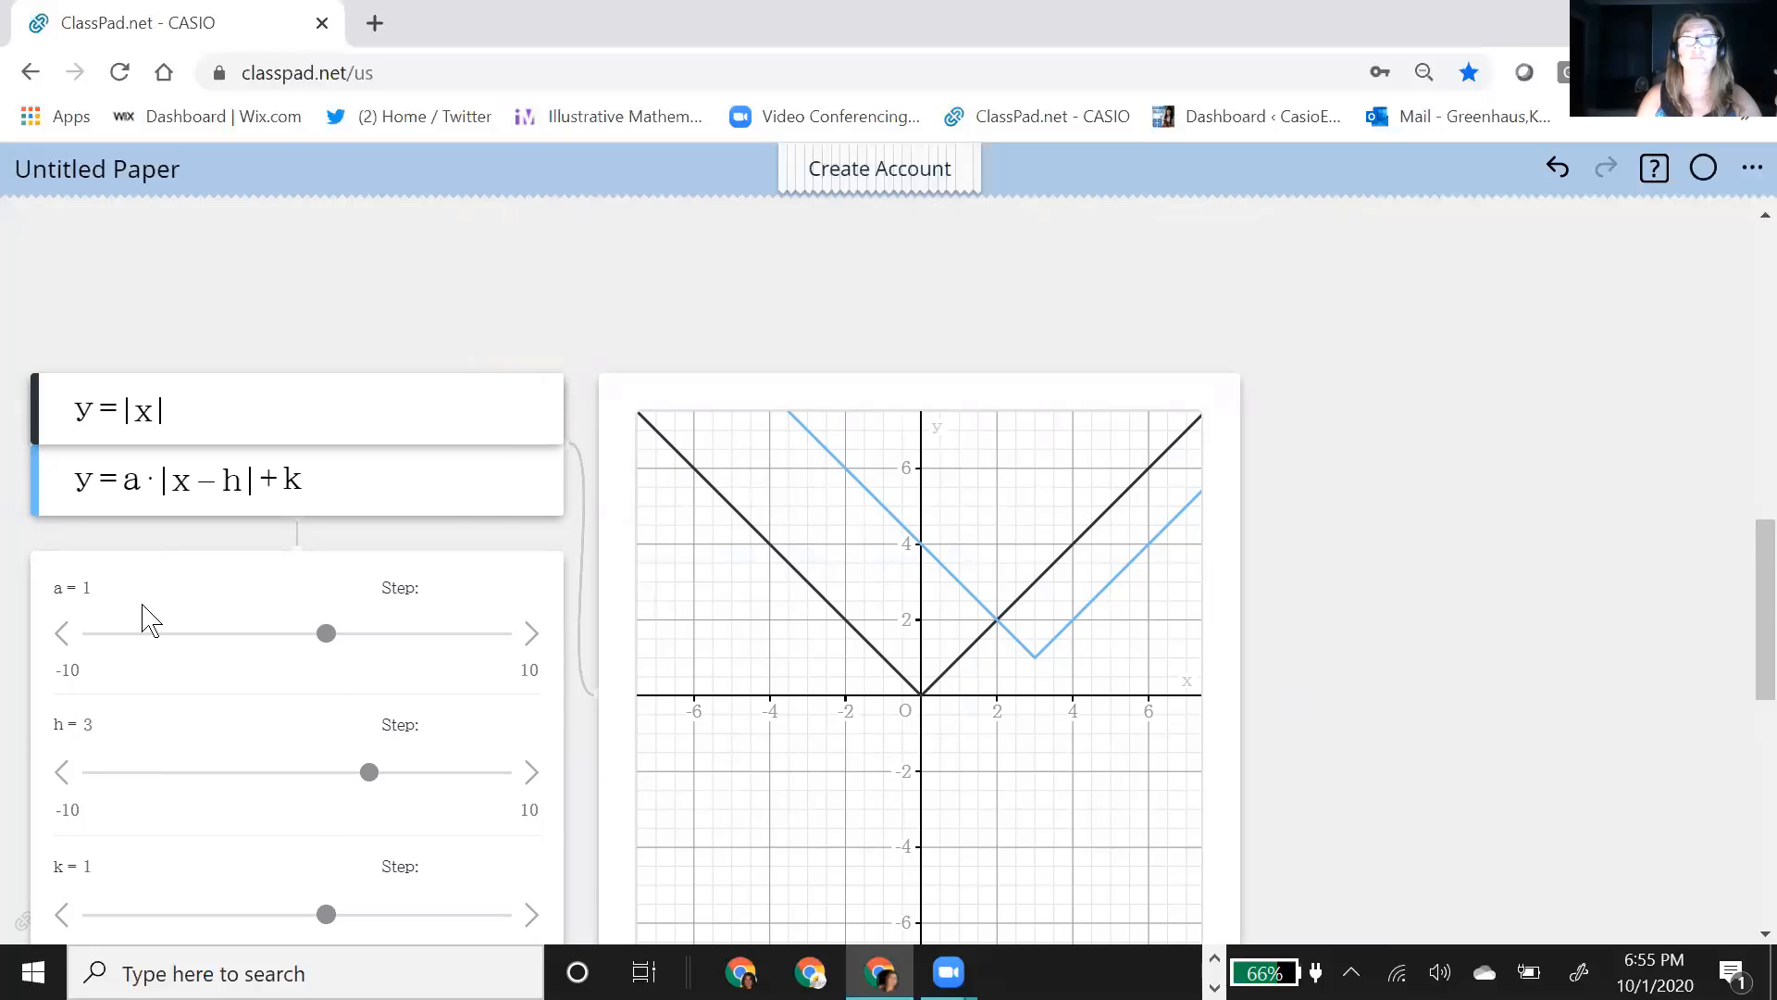
pyautogui.scroll(10, 150, 617)
pyautogui.scroll(-10, 153, 613)
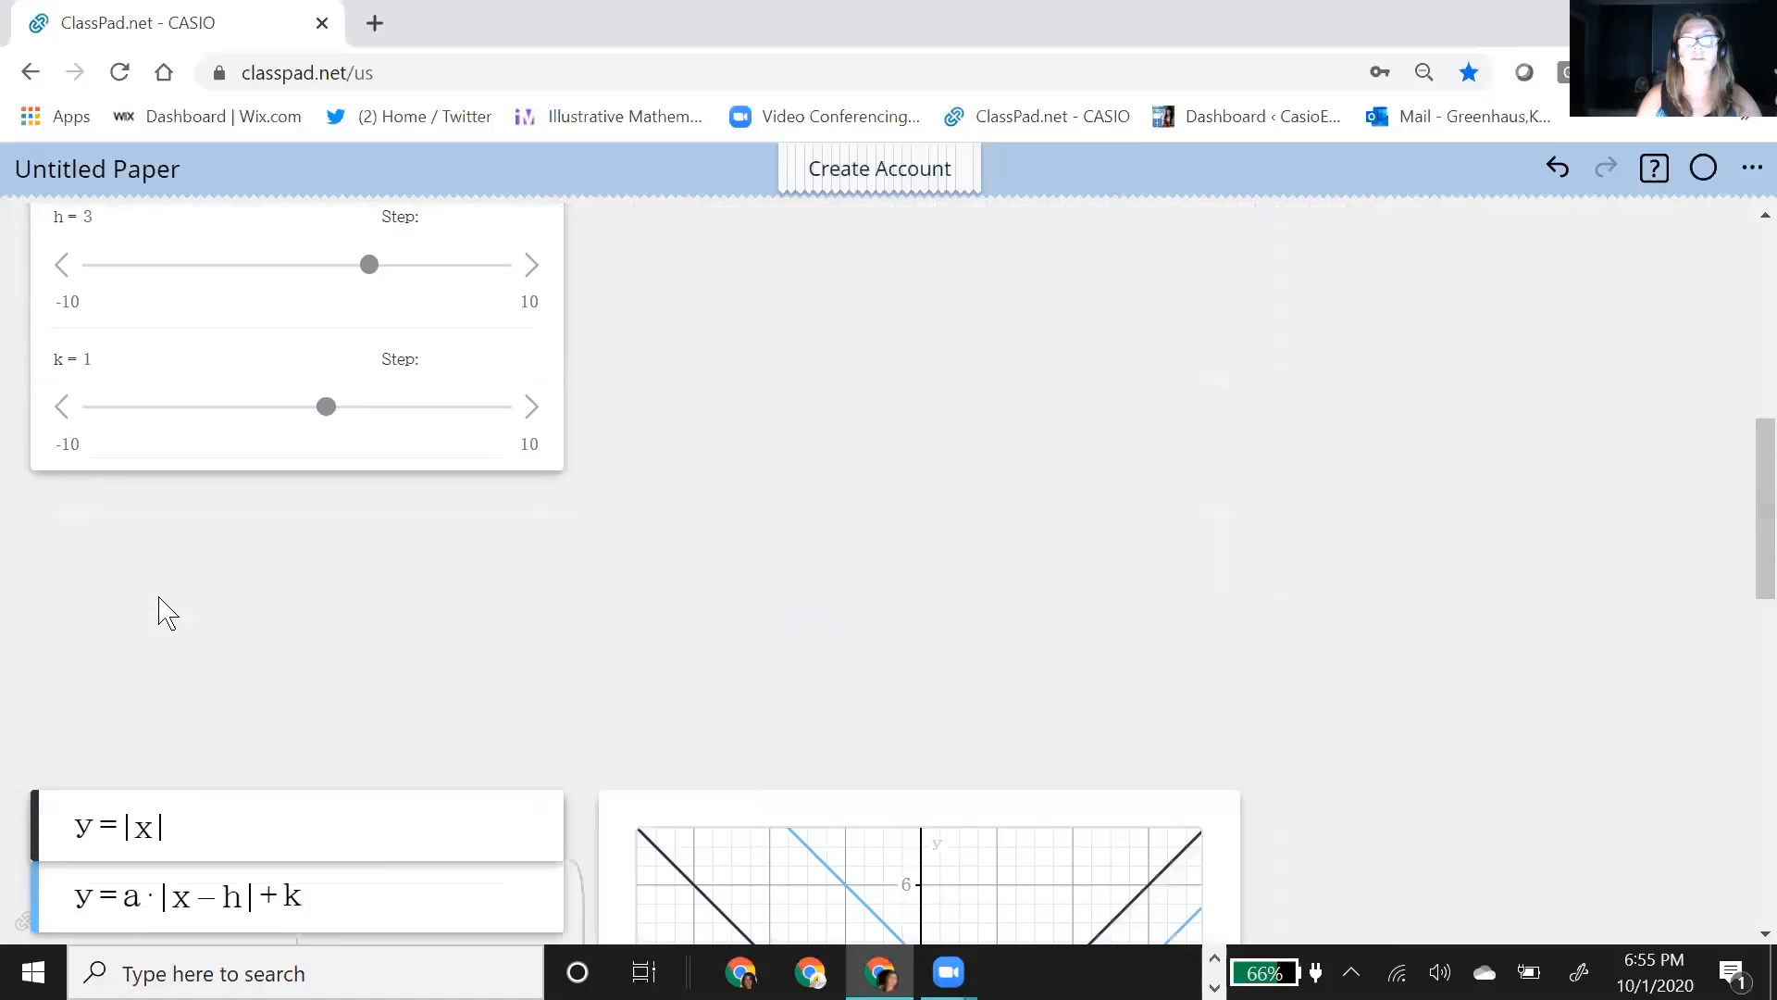
pyautogui.click(325, 640)
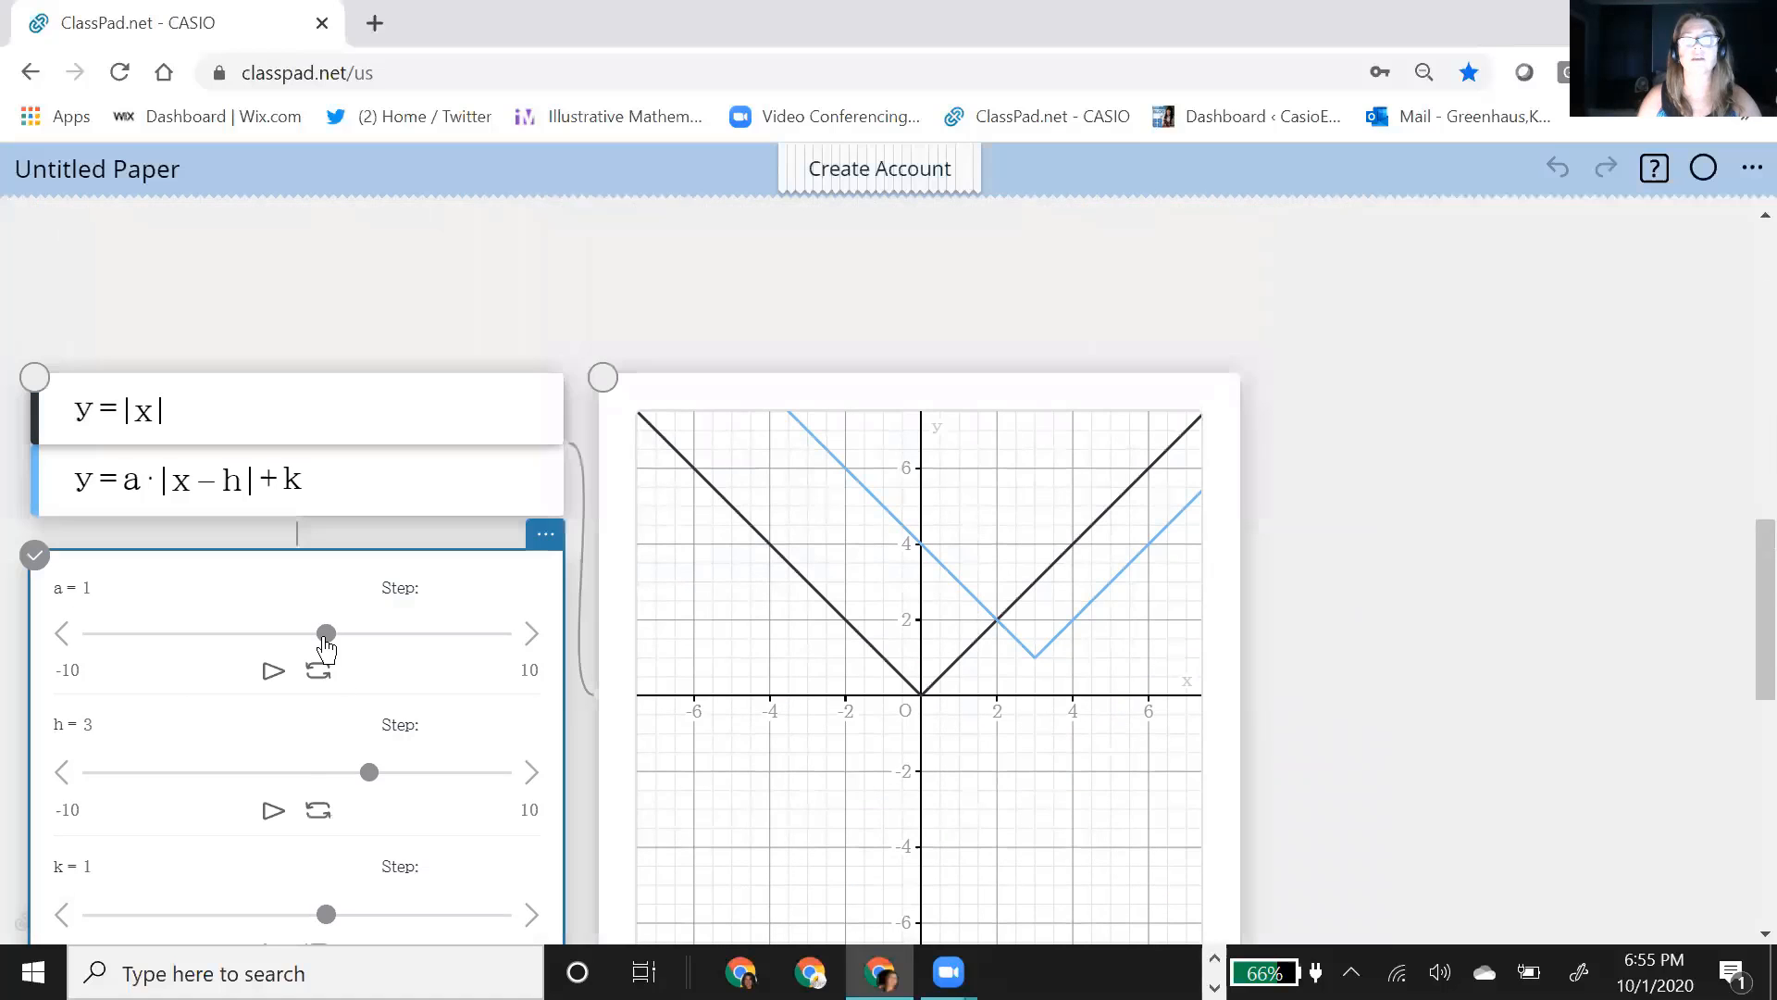
pyautogui.moveTo(326, 641); pyautogui.dragTo(347, 643)
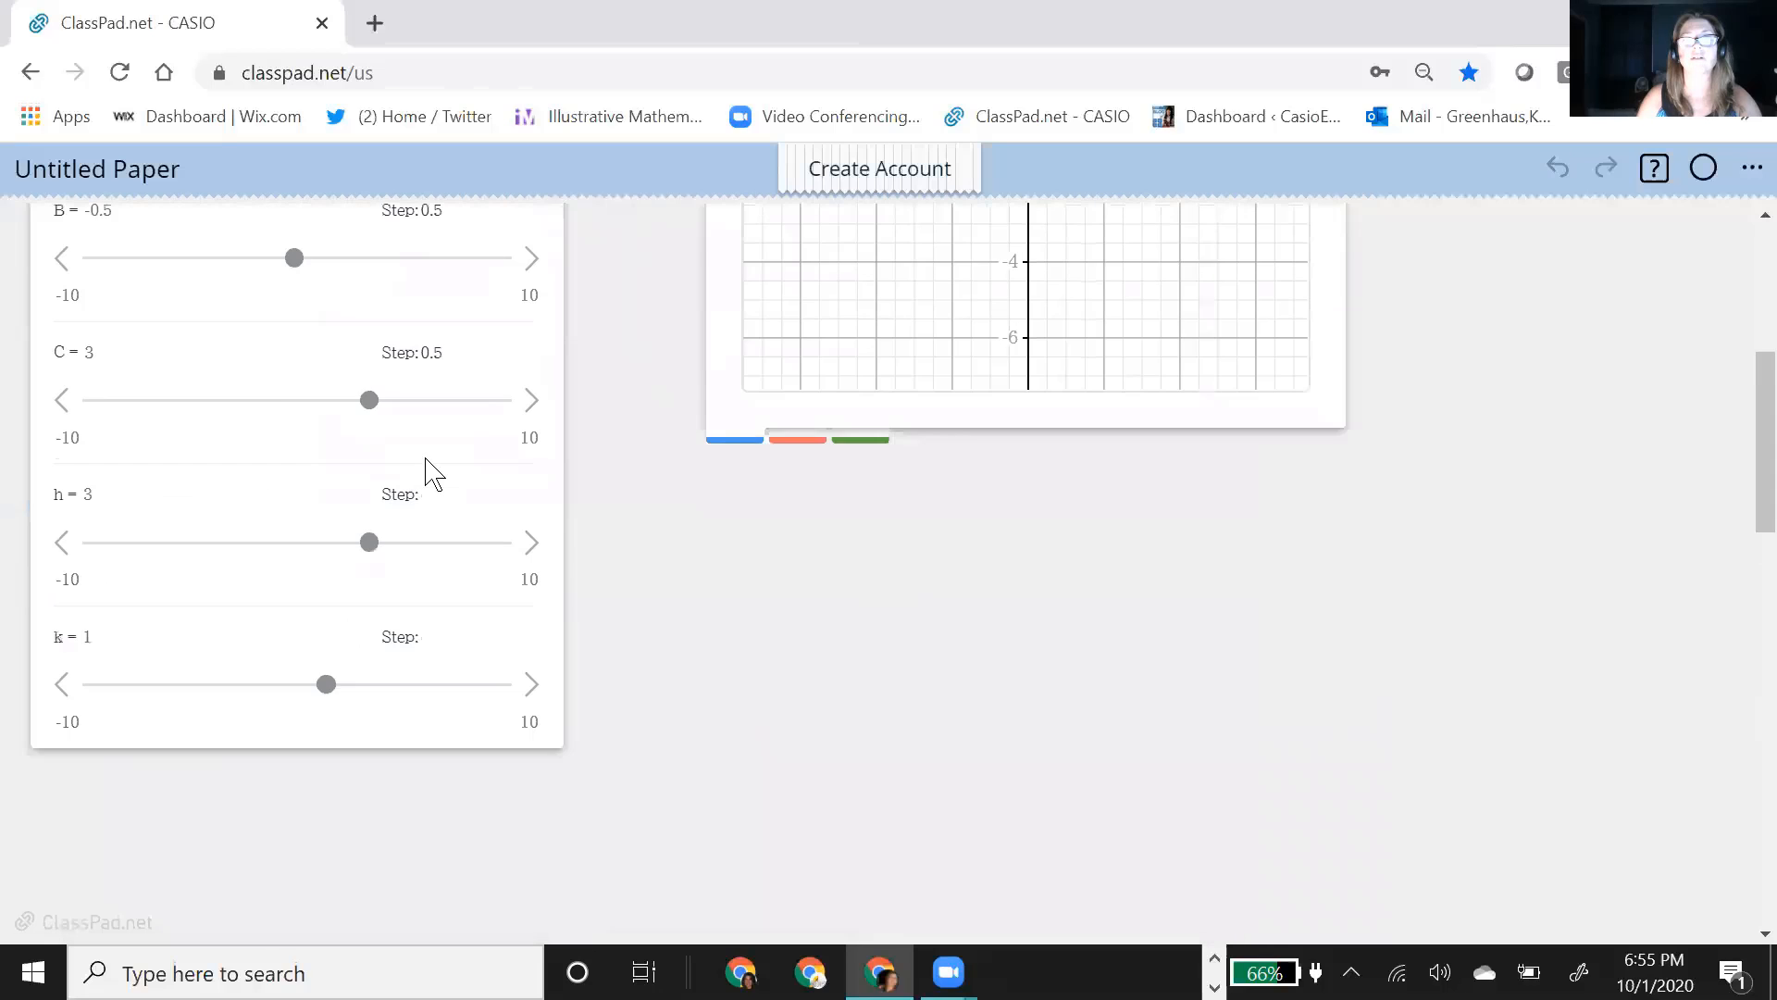
# Step: Move the absolute value graph up and the parabola graph down and left so the two graphs sit side by side
pyautogui.scroll(5, 425, 467)
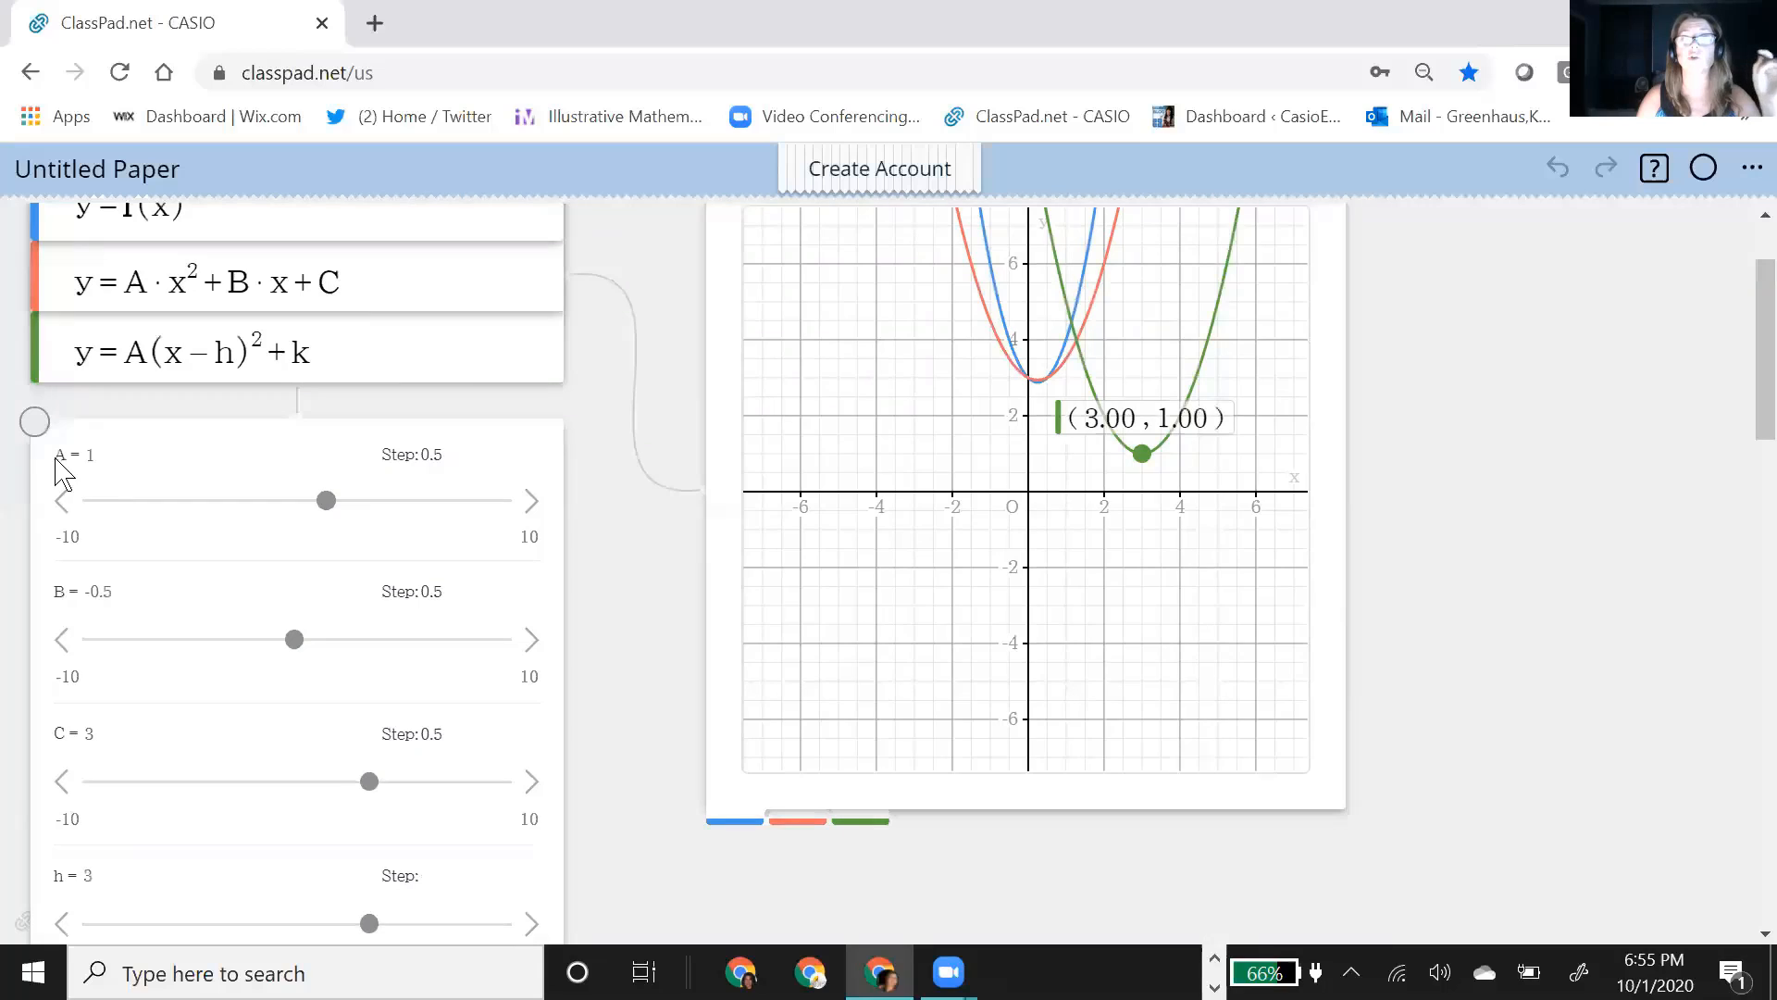
pyautogui.scroll(-8, 635, 694)
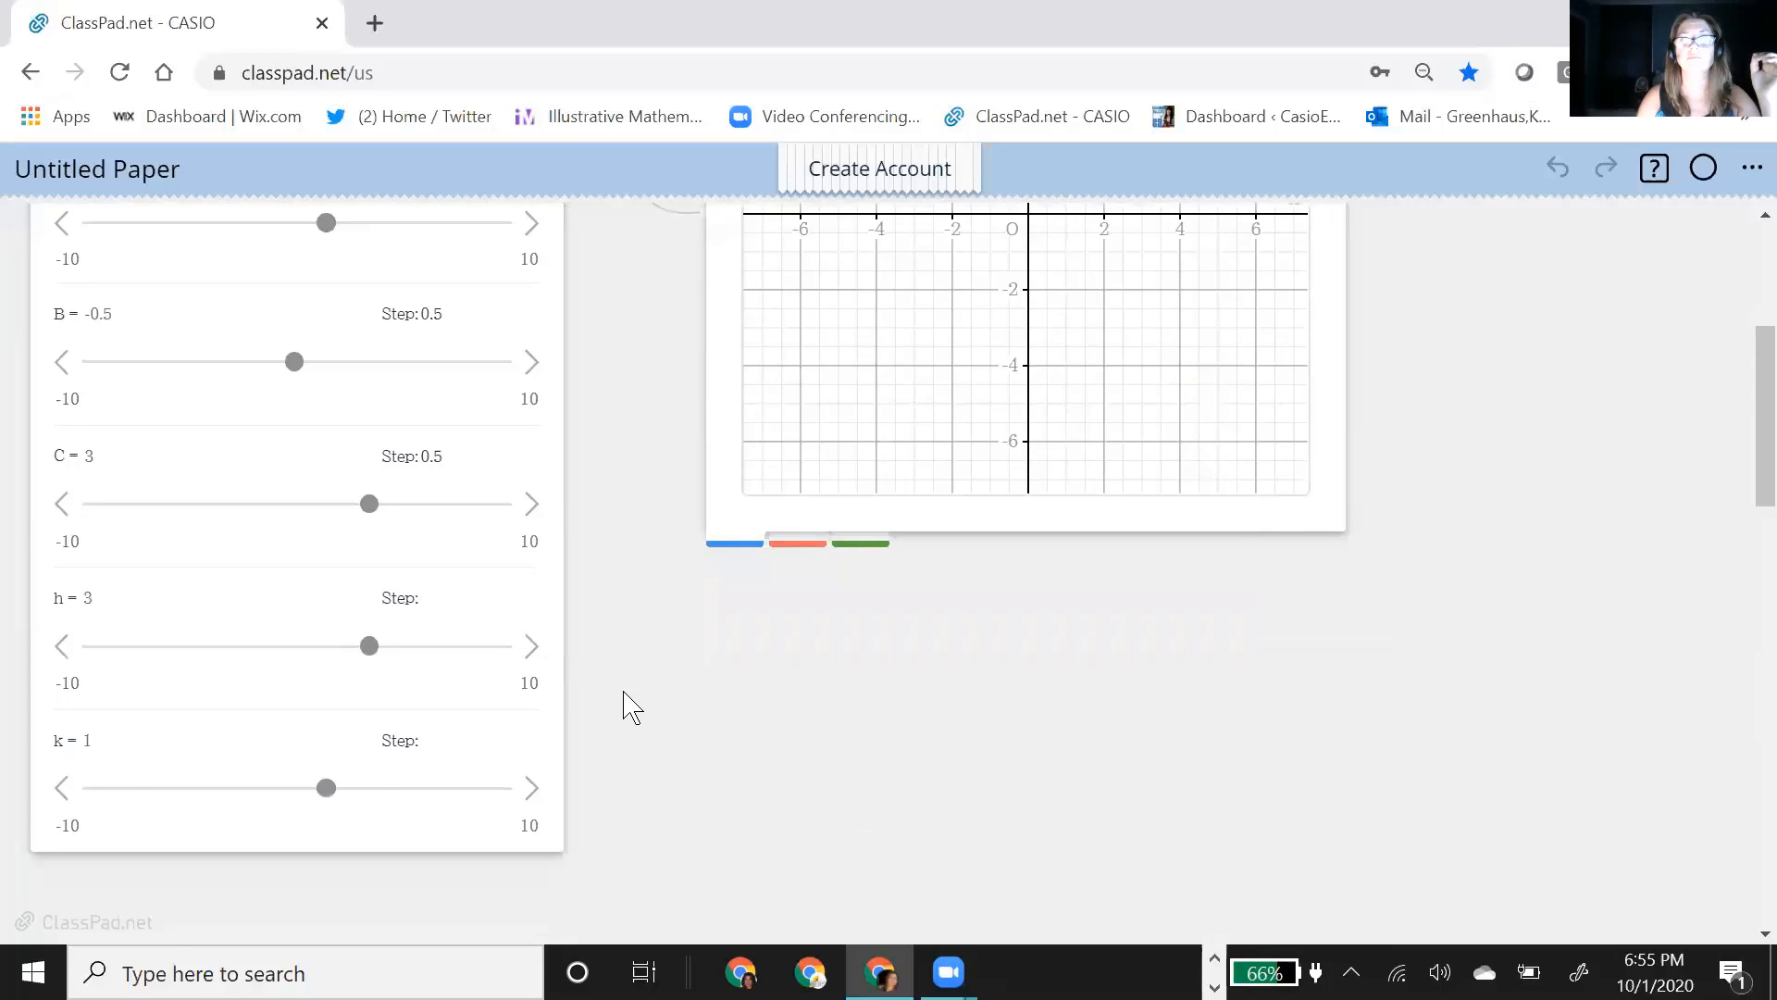
pyautogui.scroll(-4, 611, 699)
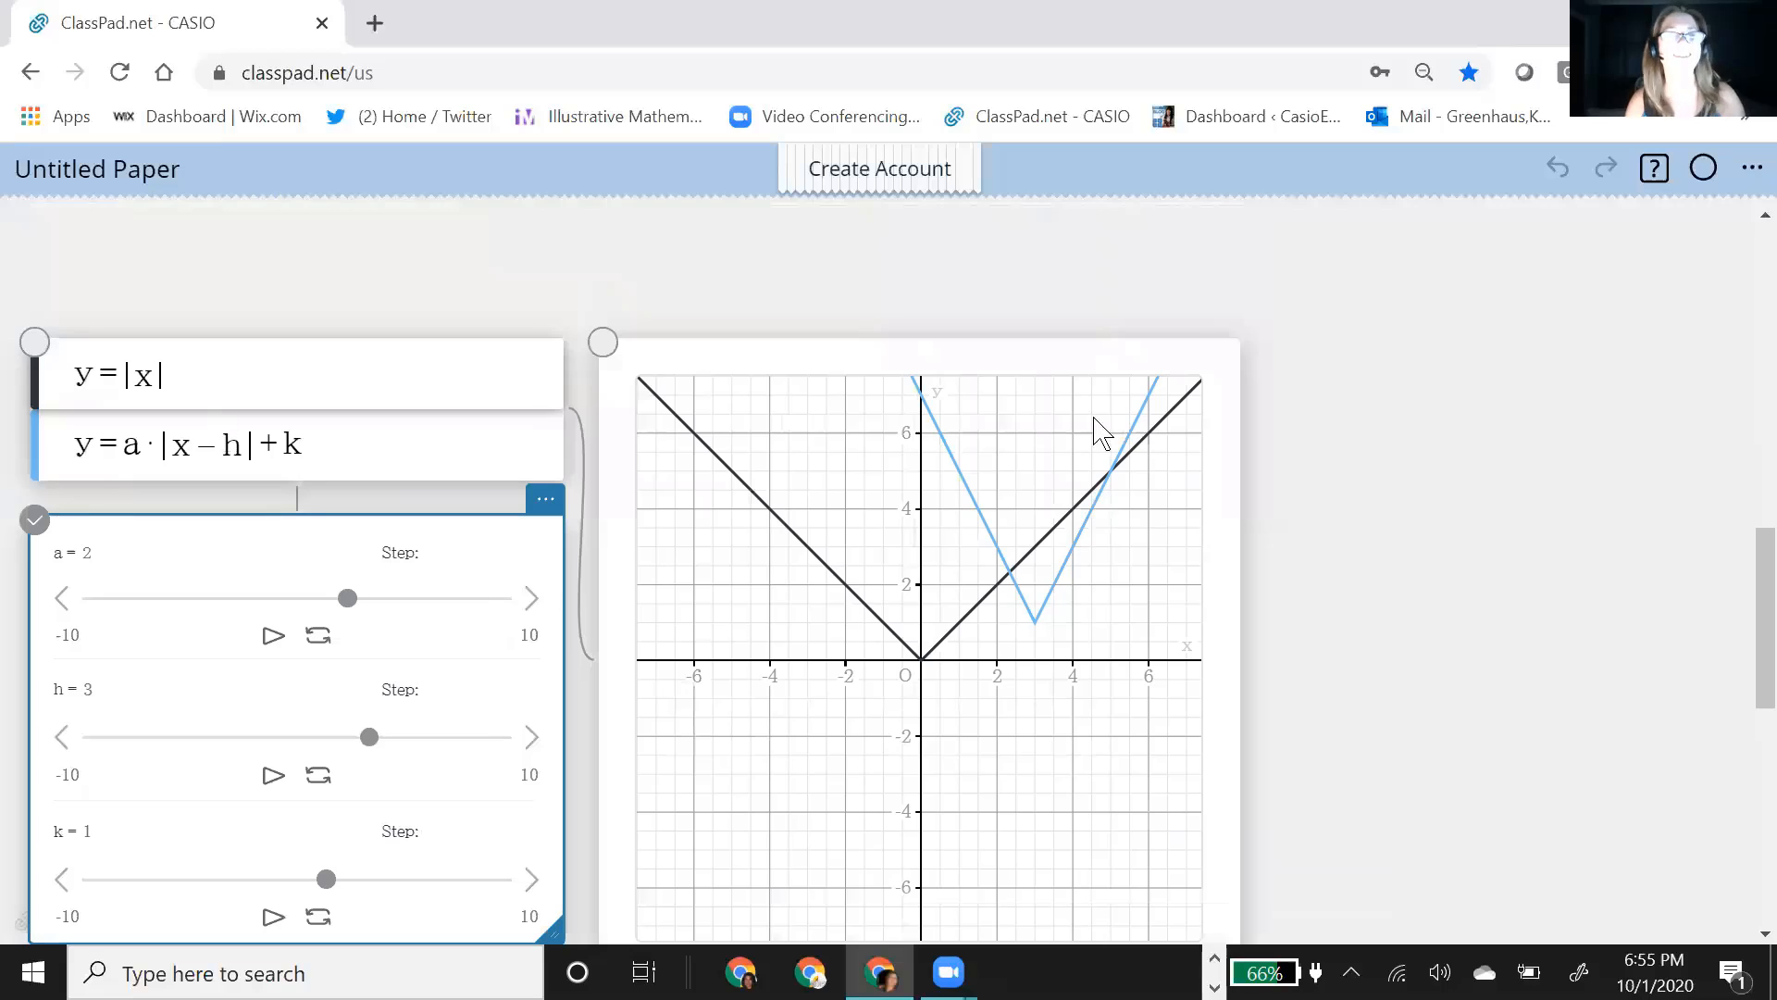
pyautogui.scroll(-1, 1470, 497)
pyautogui.scroll(-1, 370, 398)
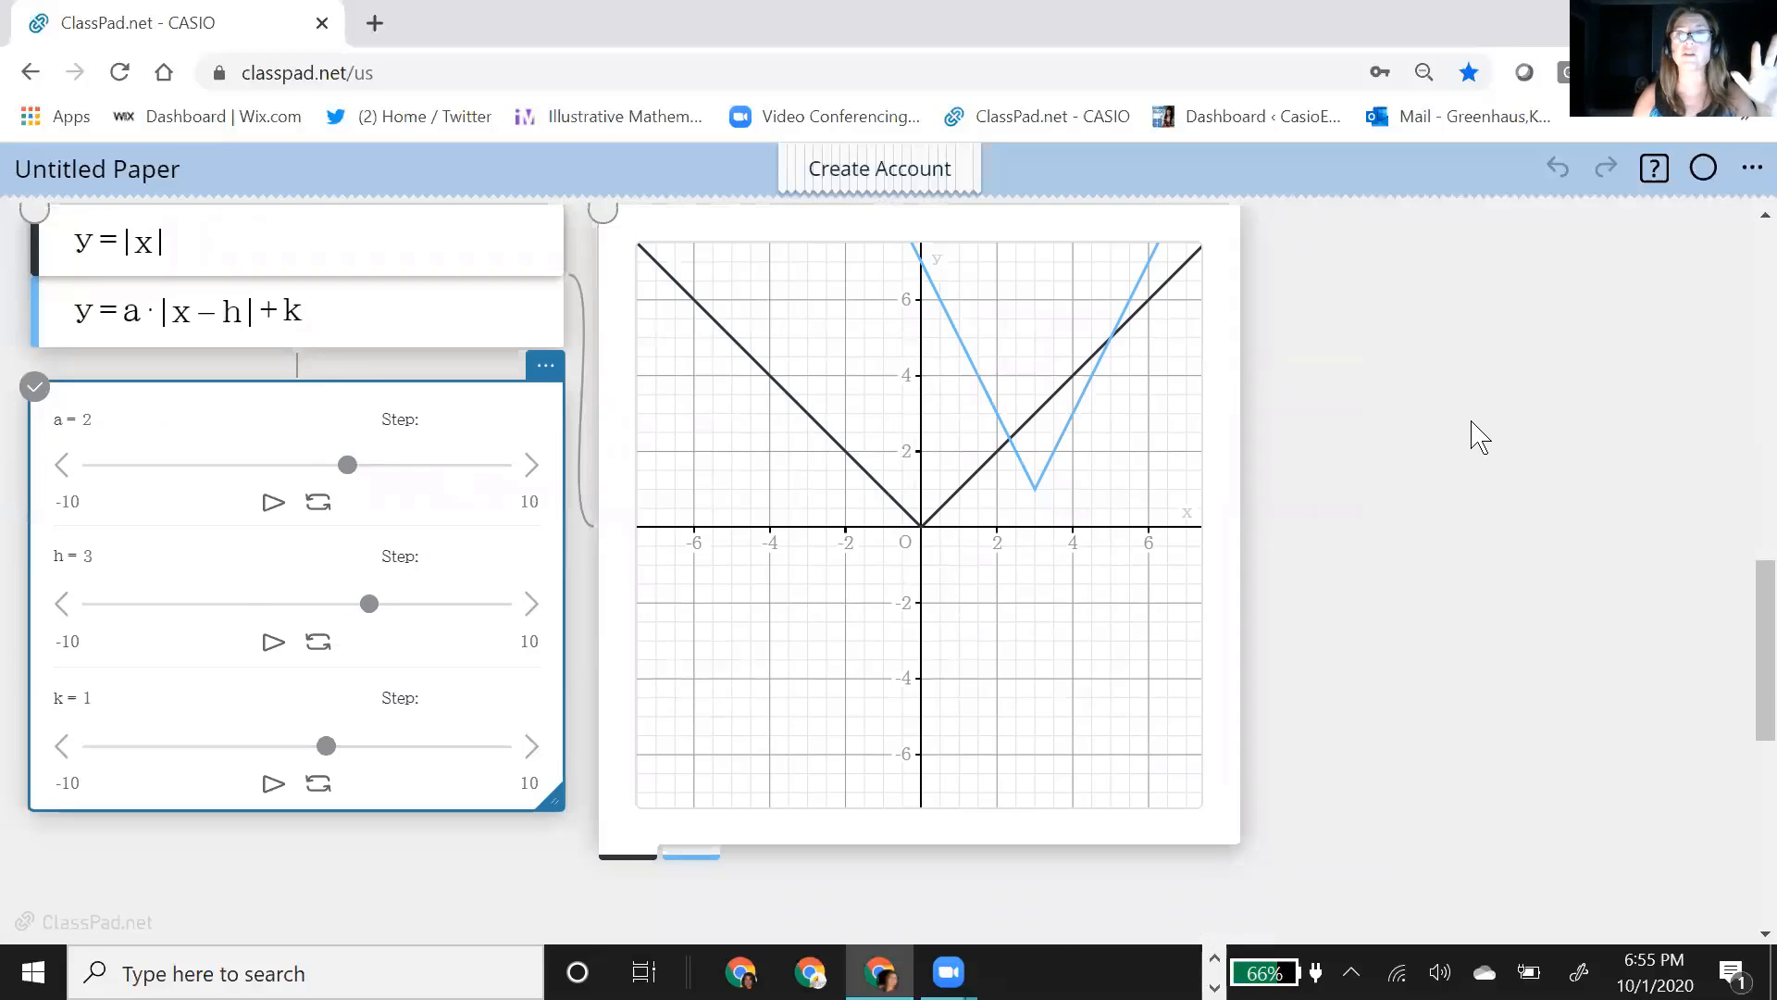
pyautogui.scroll(5, 1111, 648)
pyautogui.moveTo(1018, 768); pyautogui.dragTo(1317, 266)
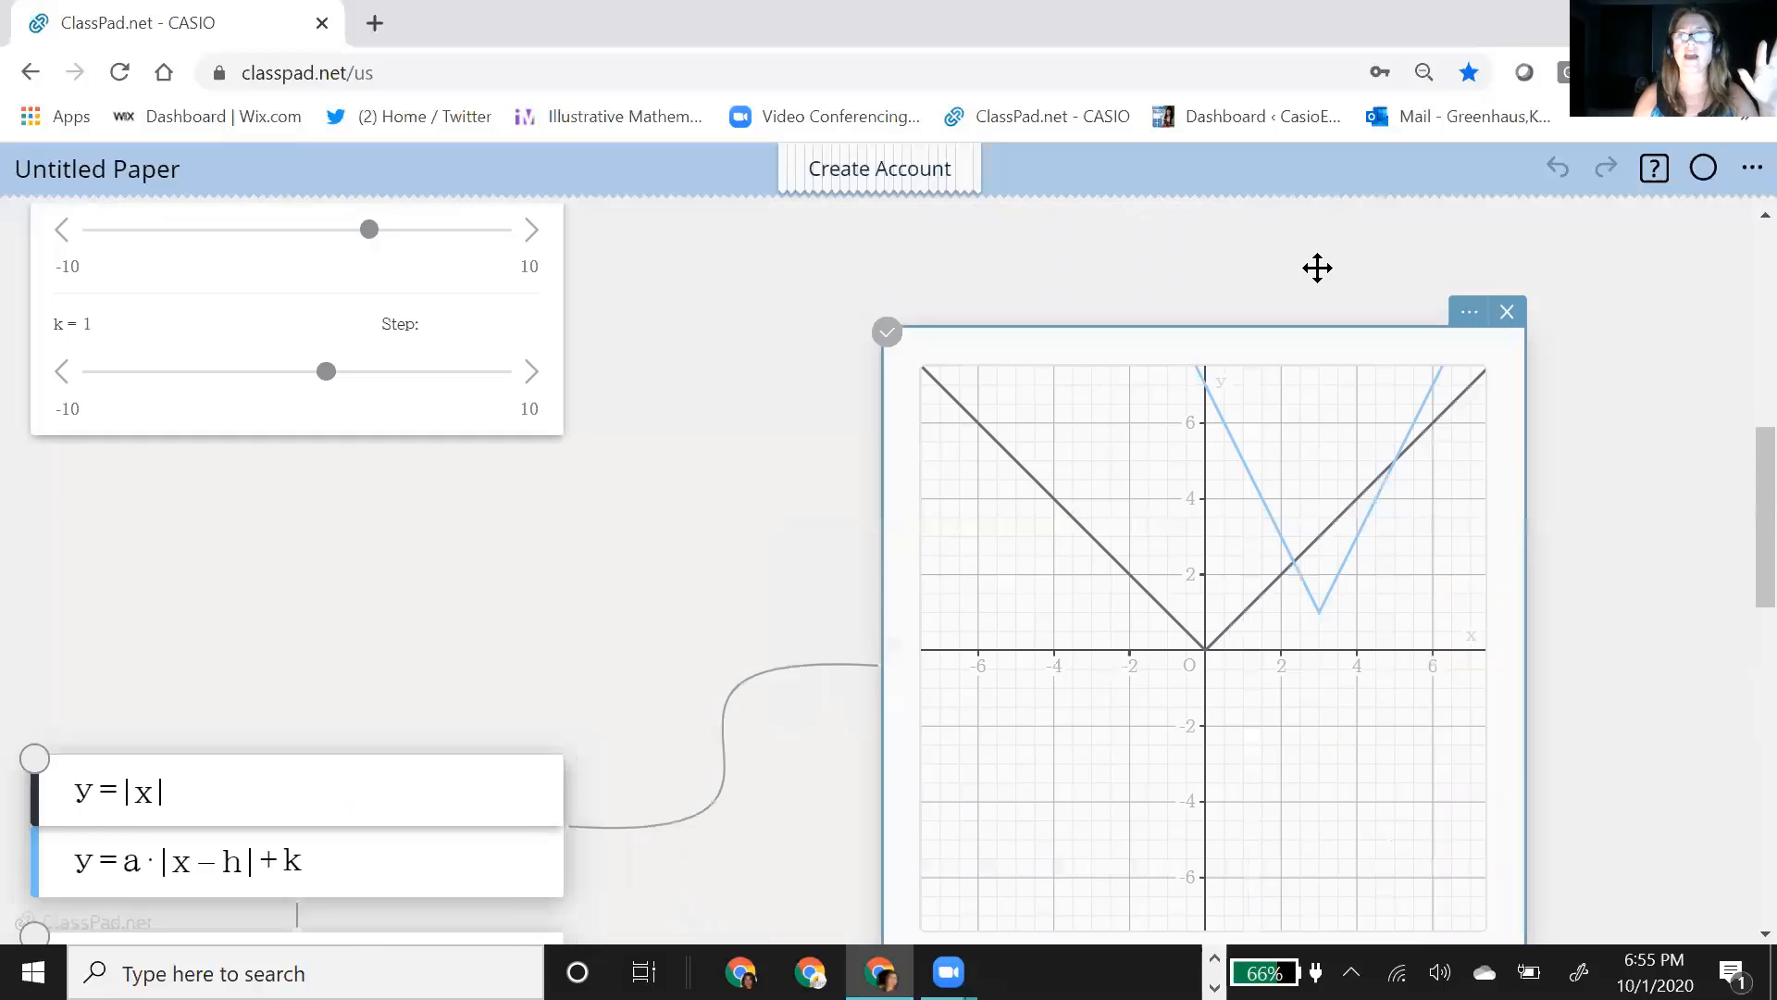
pyautogui.scroll(-1, 555, 537)
pyautogui.scroll(4, 570, 500)
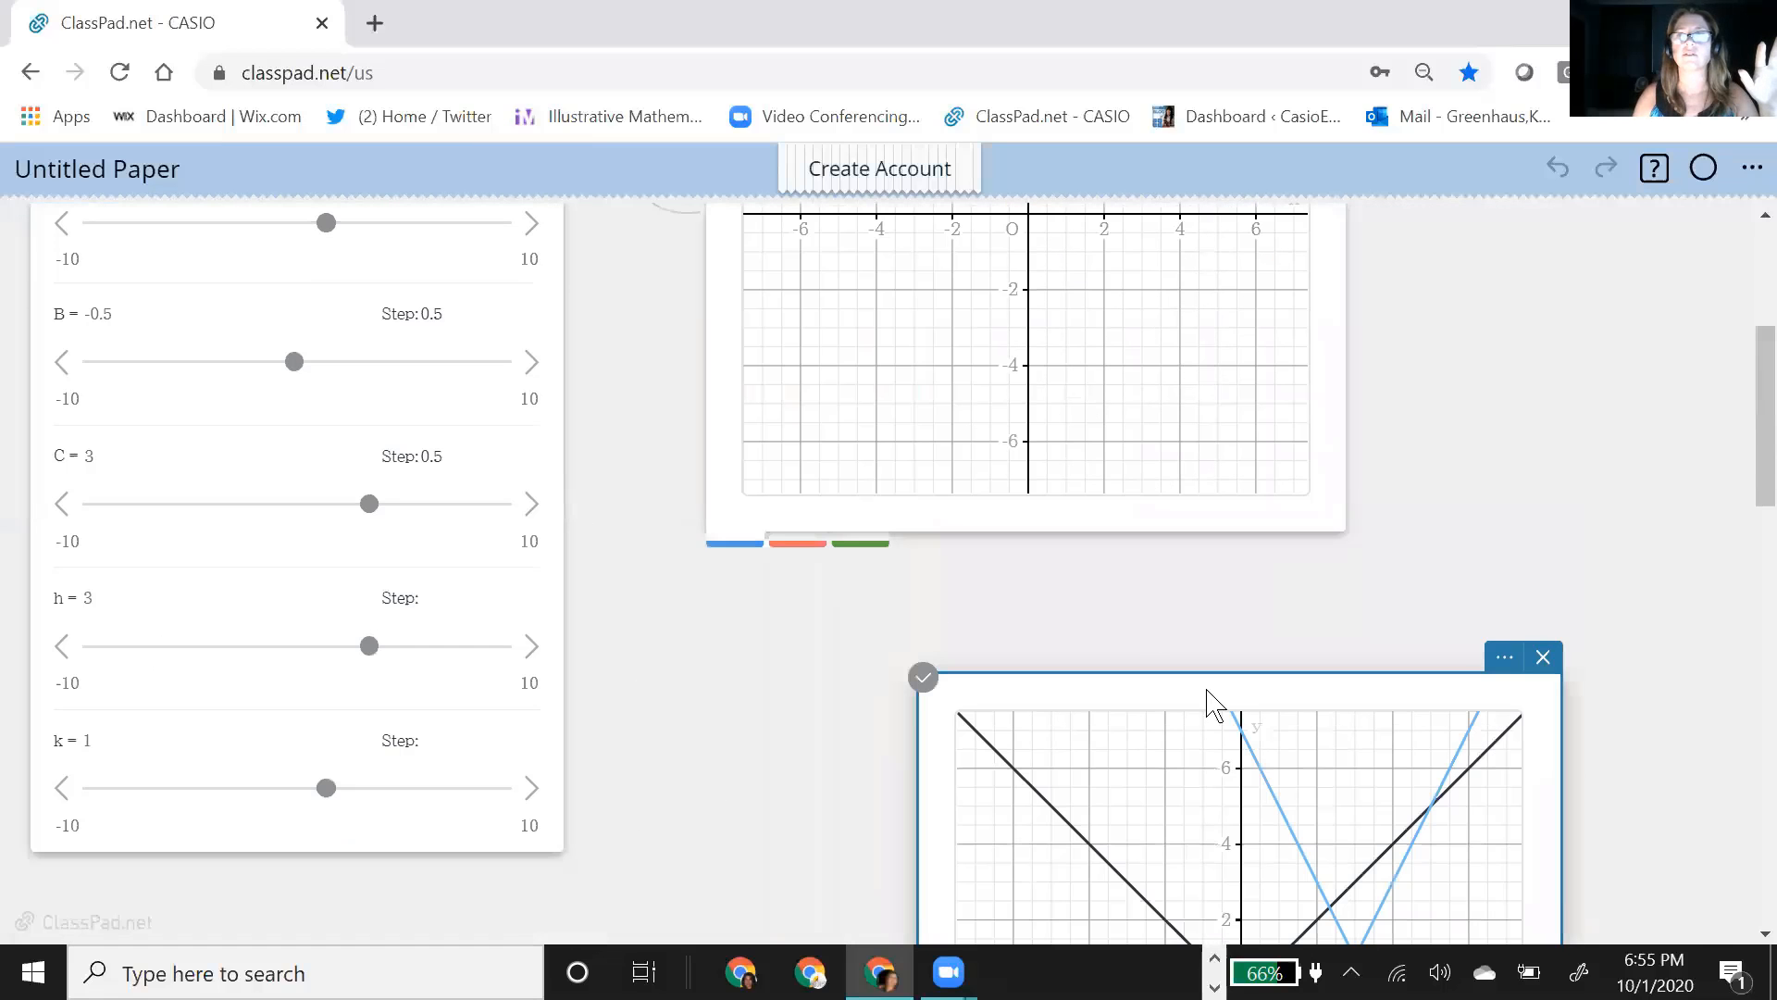
pyautogui.moveTo(1207, 691); pyautogui.dragTo(1410, 414)
pyautogui.moveTo(813, 535); pyautogui.dragTo(567, 889)
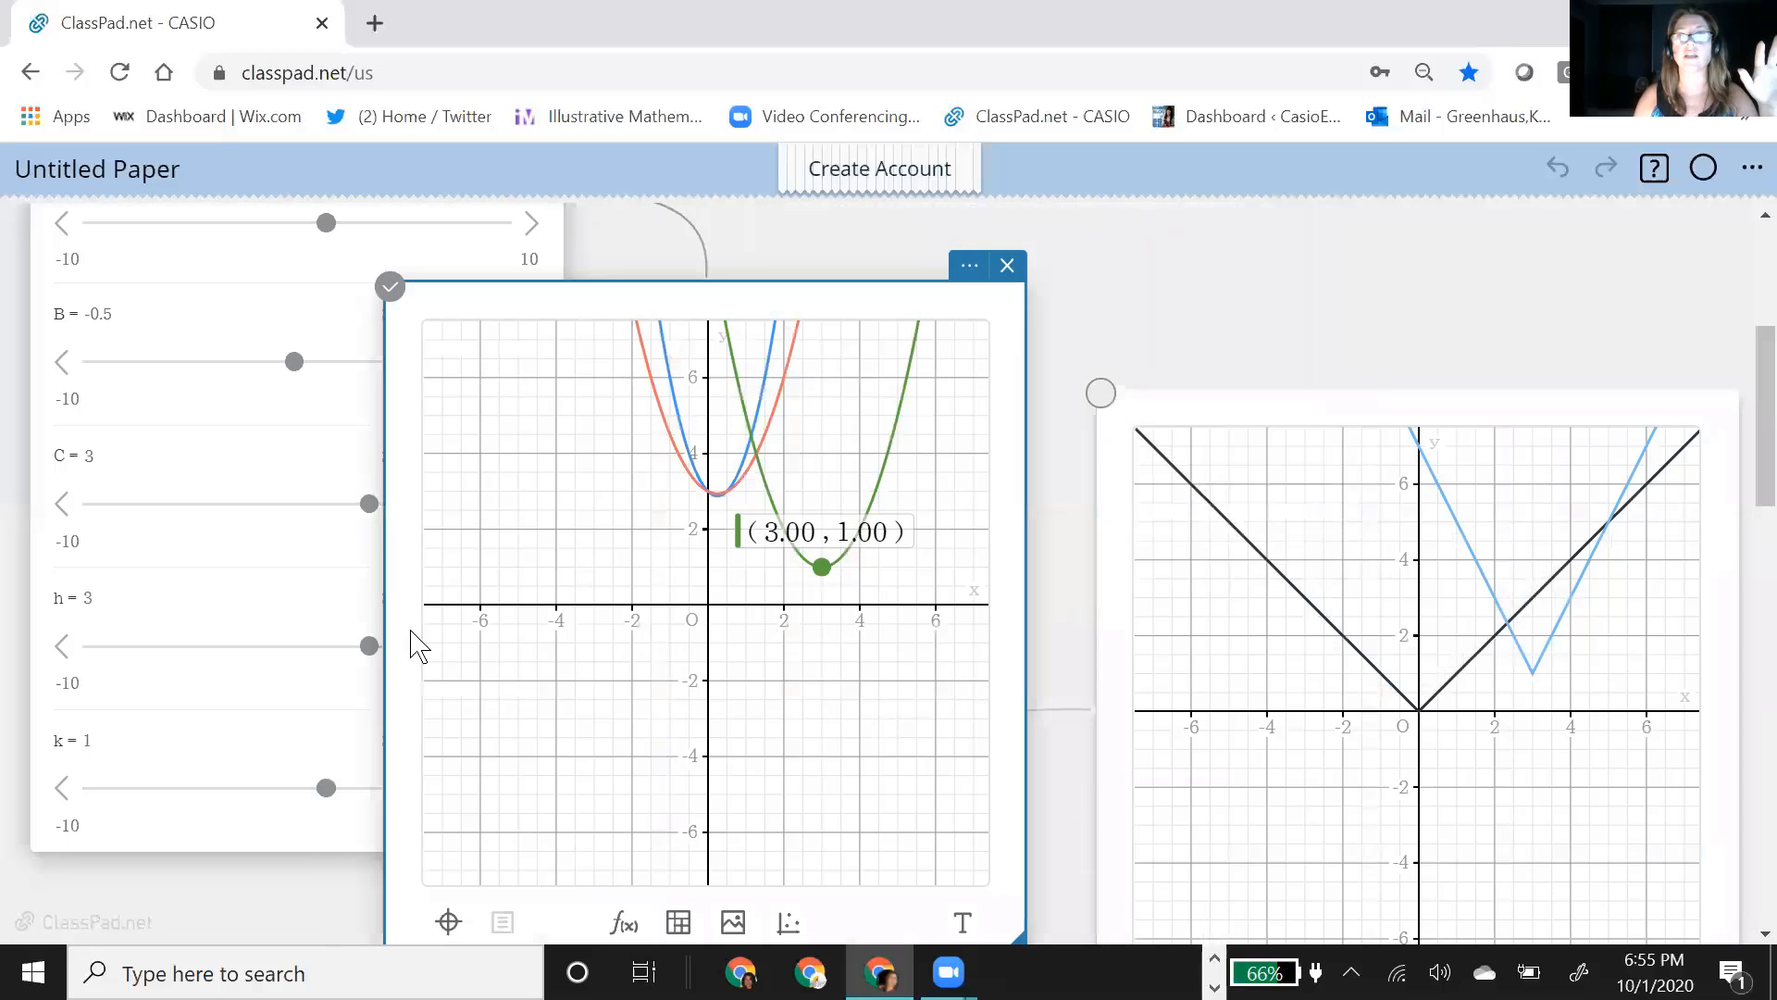
# Step: Zoom out the parabola graph and pan it so more of the curves above the x-axis fits in its window
pyautogui.scroll(2, 242, 442)
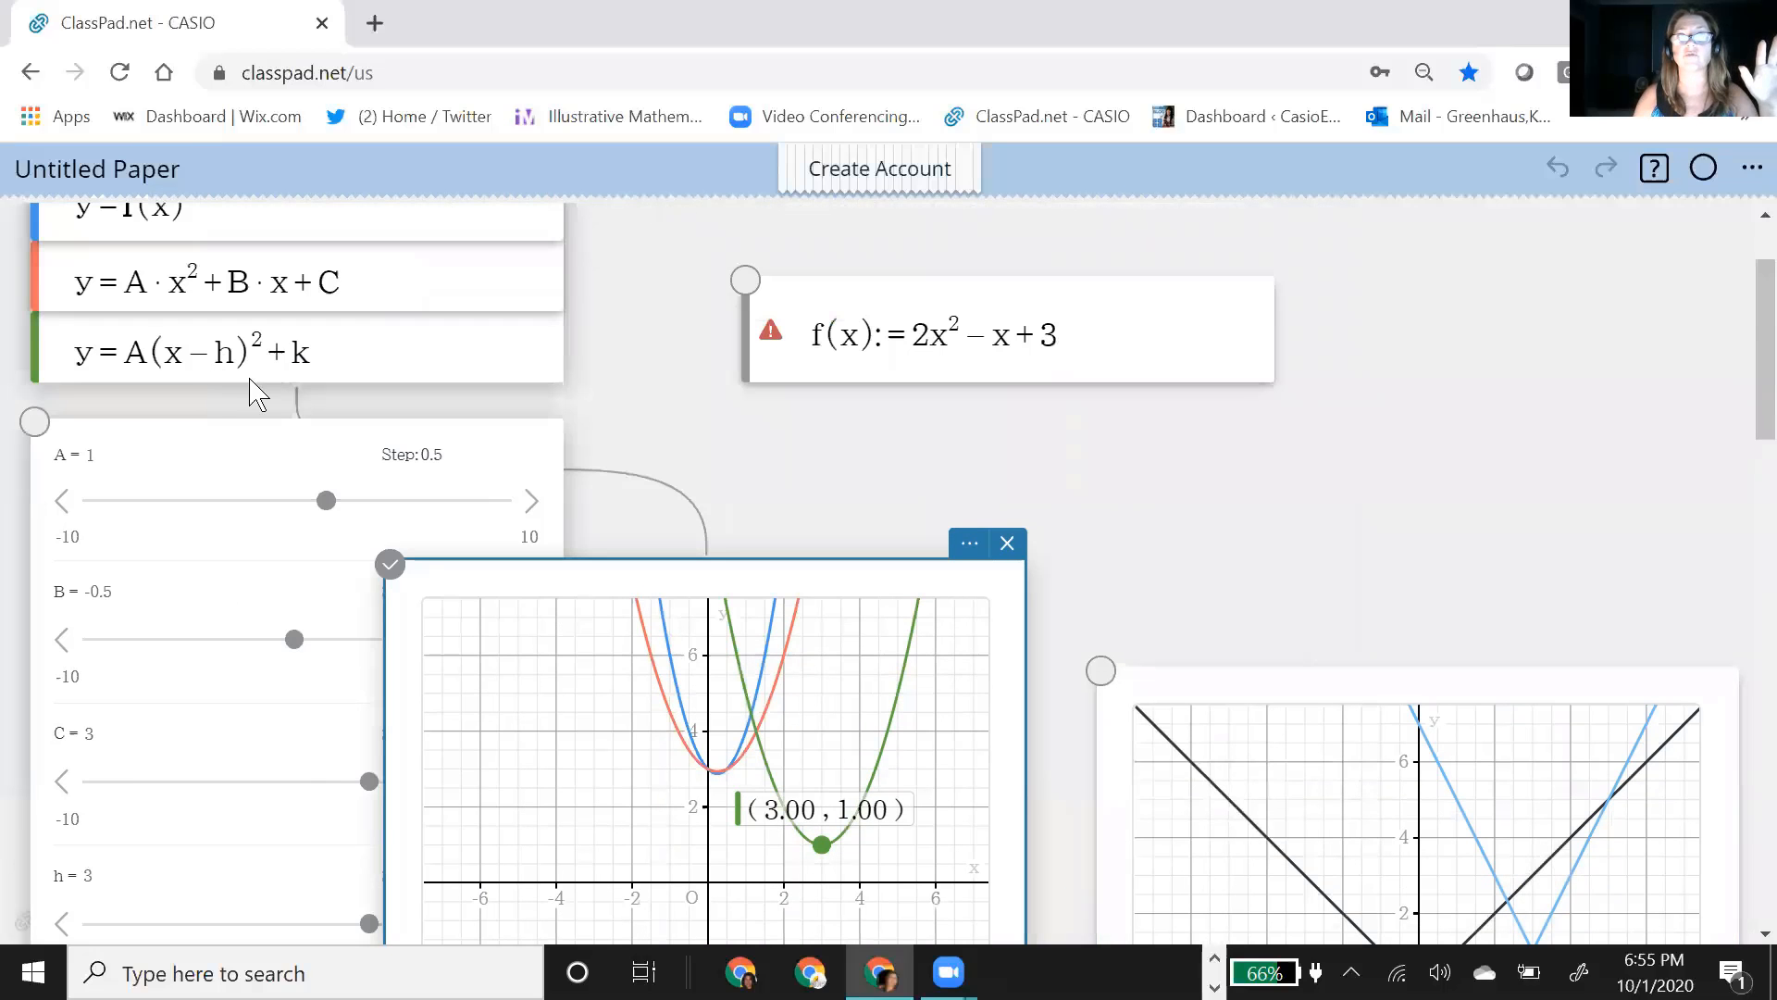
pyautogui.scroll(-2, 757, 471)
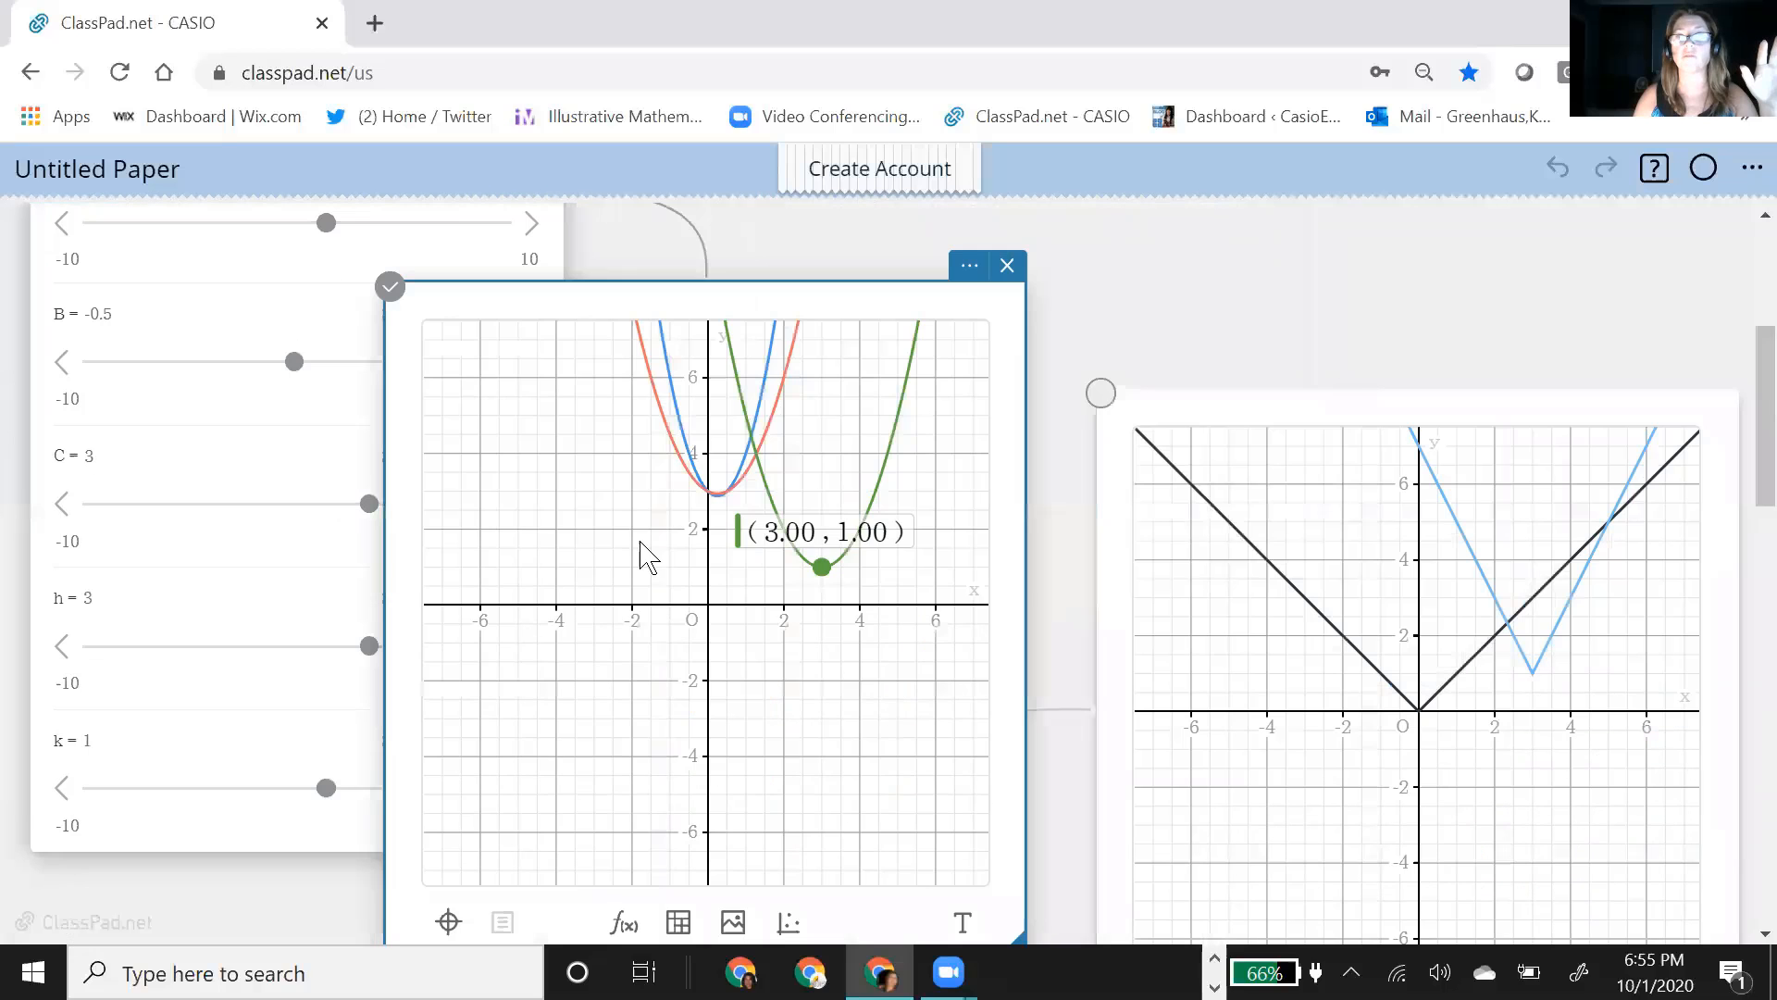
pyautogui.scroll(-3, 560, 750)
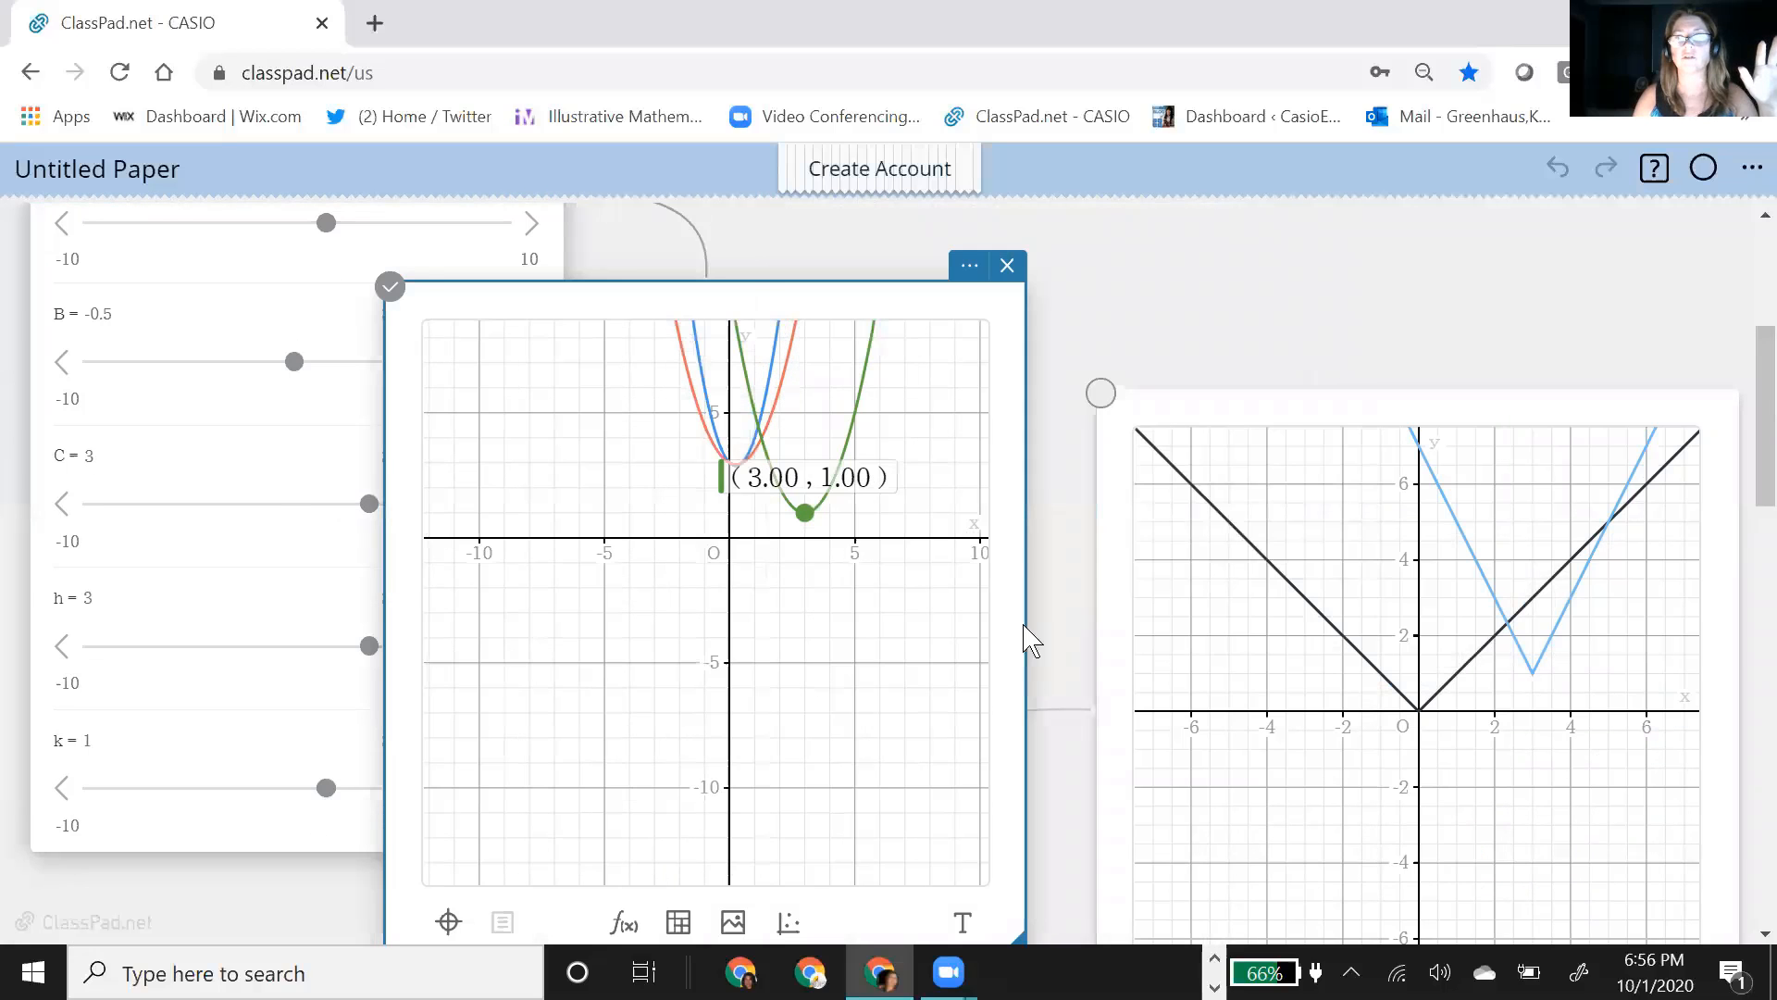
pyautogui.scroll(2, 1022, 615)
pyautogui.scroll(1, 1111, 639)
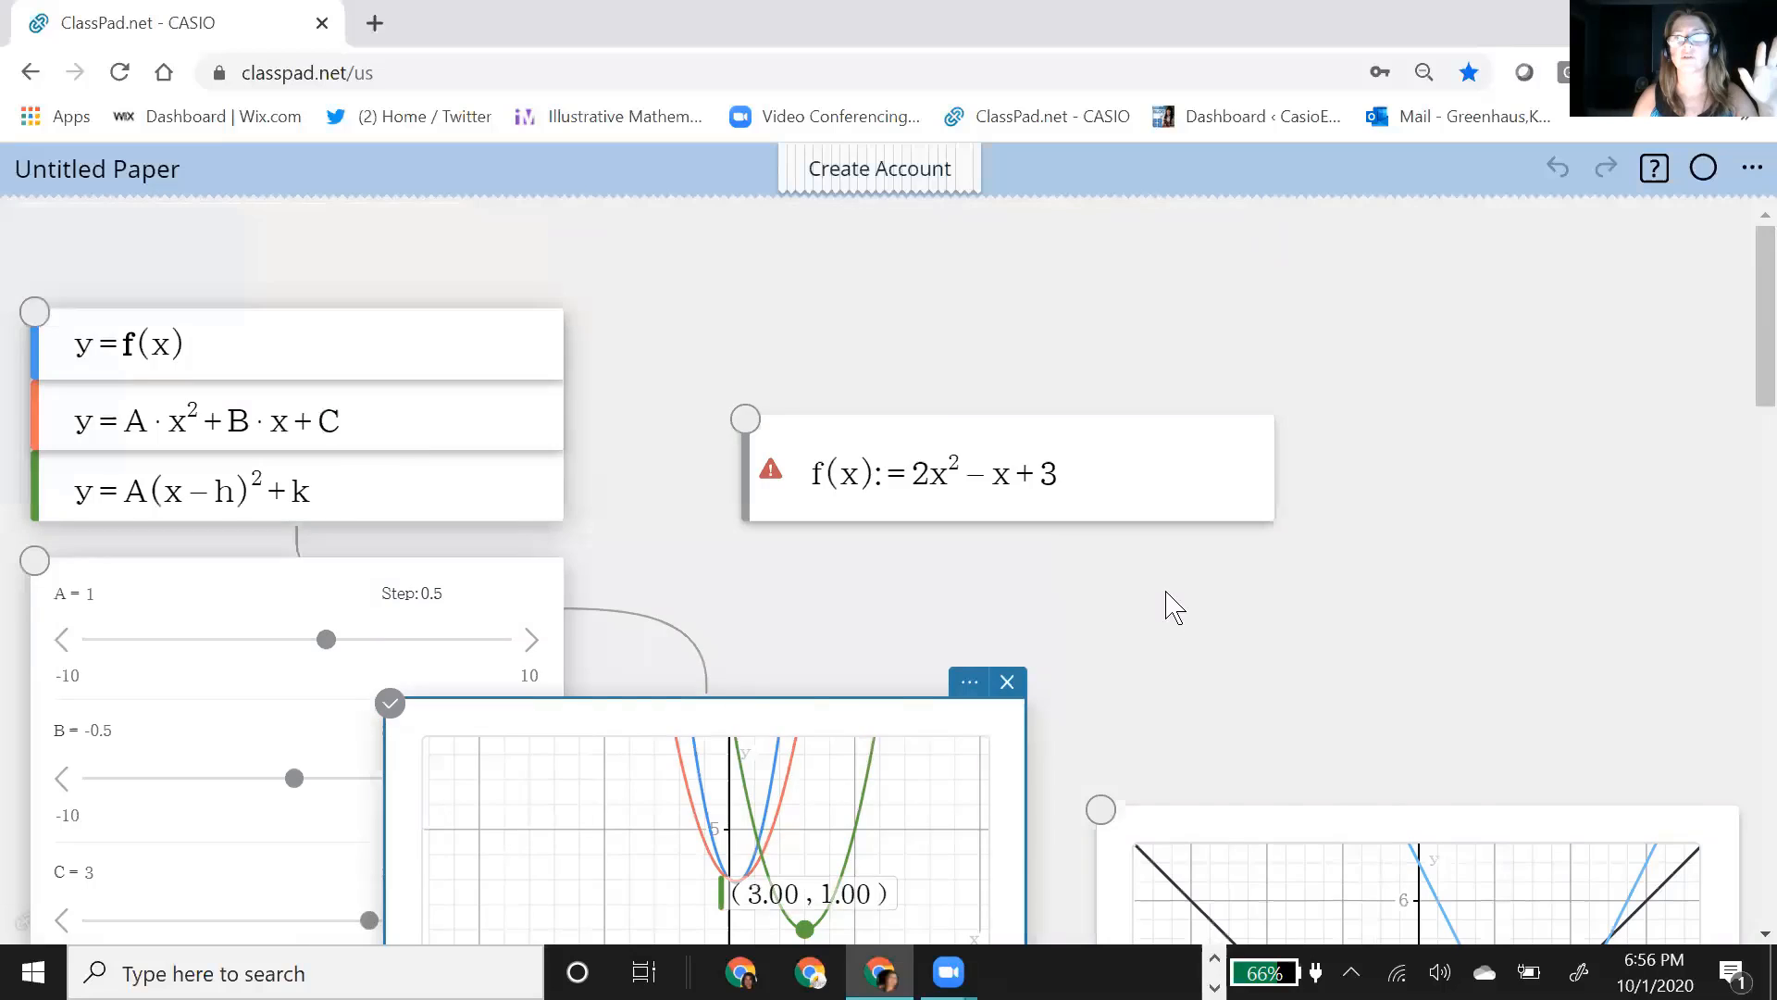
pyautogui.scroll(-2, 1166, 593)
pyautogui.moveTo(872, 688); pyautogui.dragTo(765, 896)
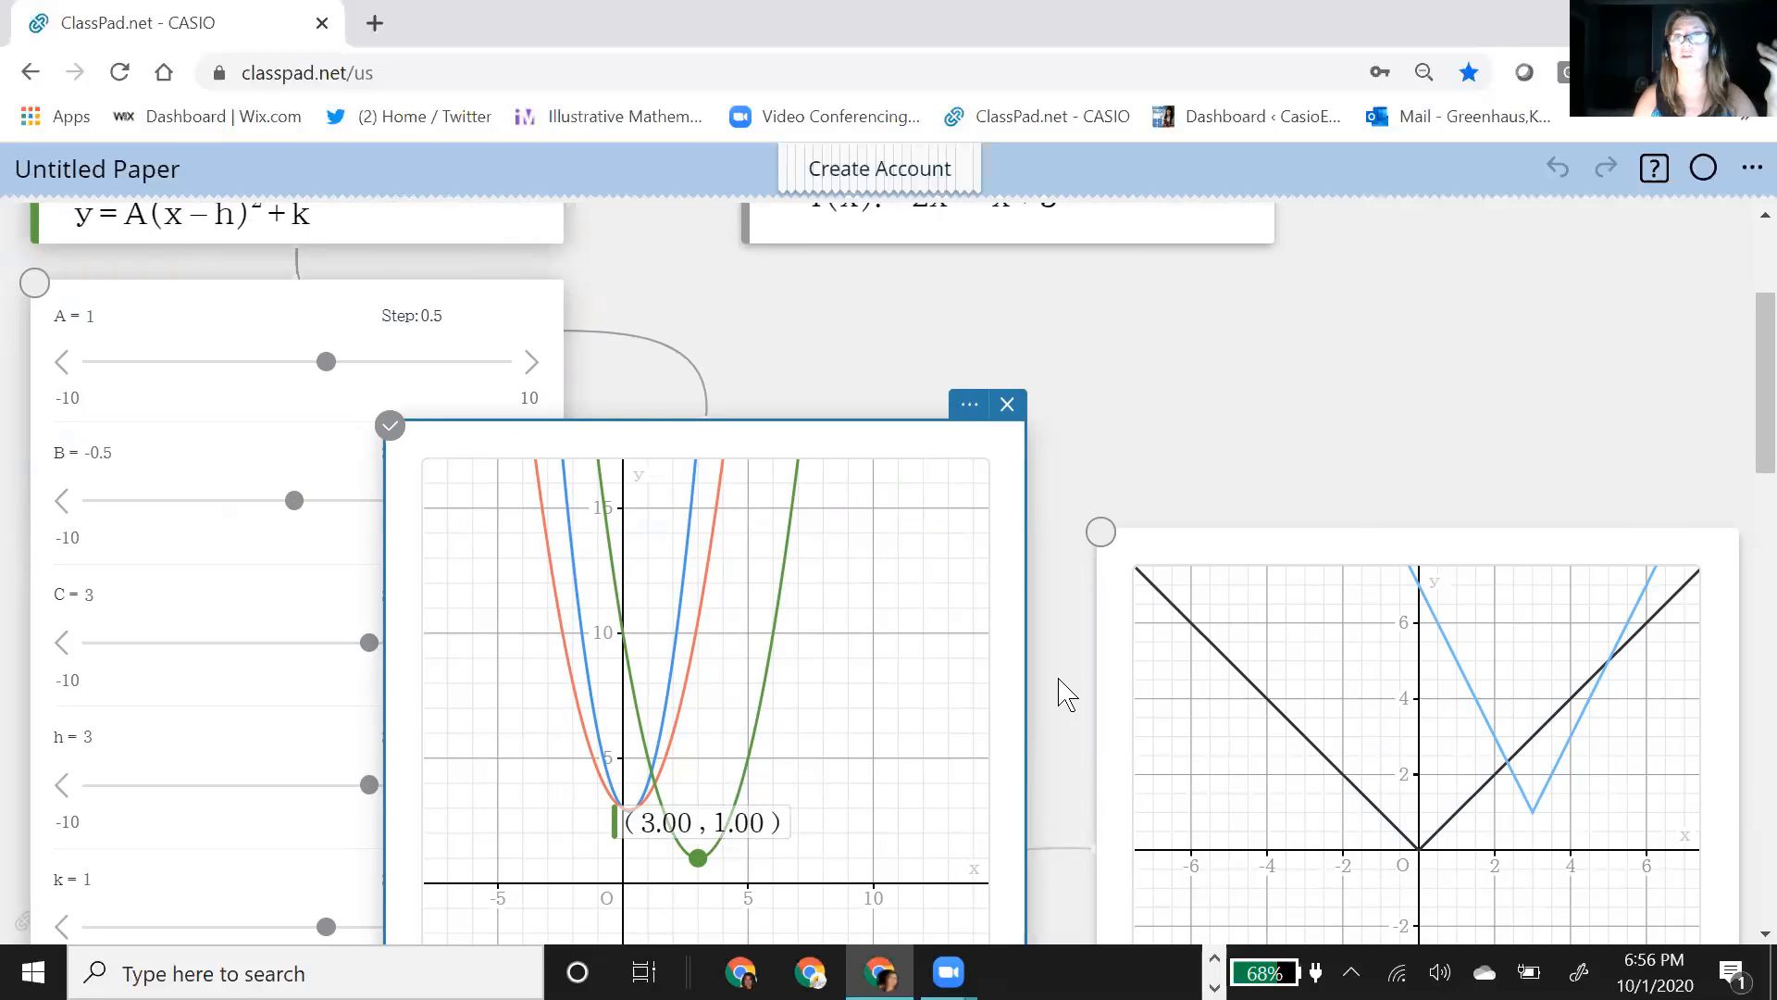
# Step: Move the absolute value functions and their a, h and k sliders up beneath the parabola graph, placing the functions left of the sliders
pyautogui.scroll(-5, 1059, 685)
pyautogui.moveTo(380, 905); pyautogui.dragTo(595, 547)
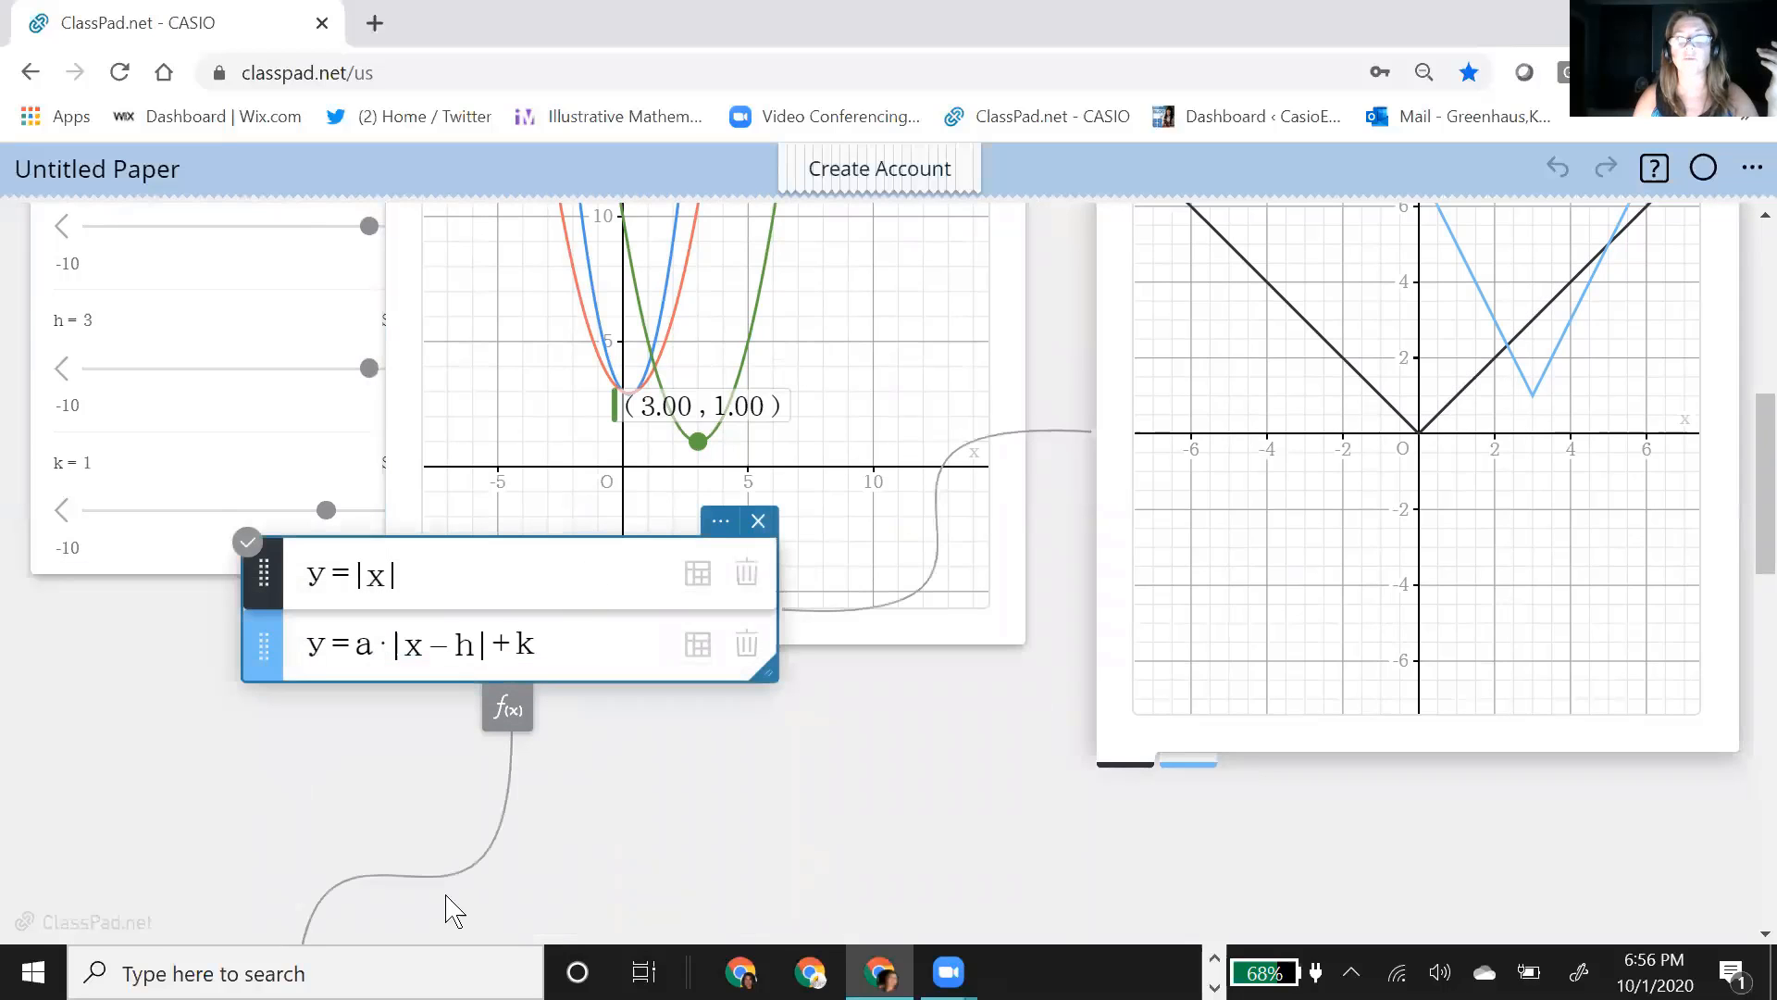
pyautogui.scroll(-5, 517, 751)
pyautogui.moveTo(722, 425); pyautogui.dragTo(876, 135)
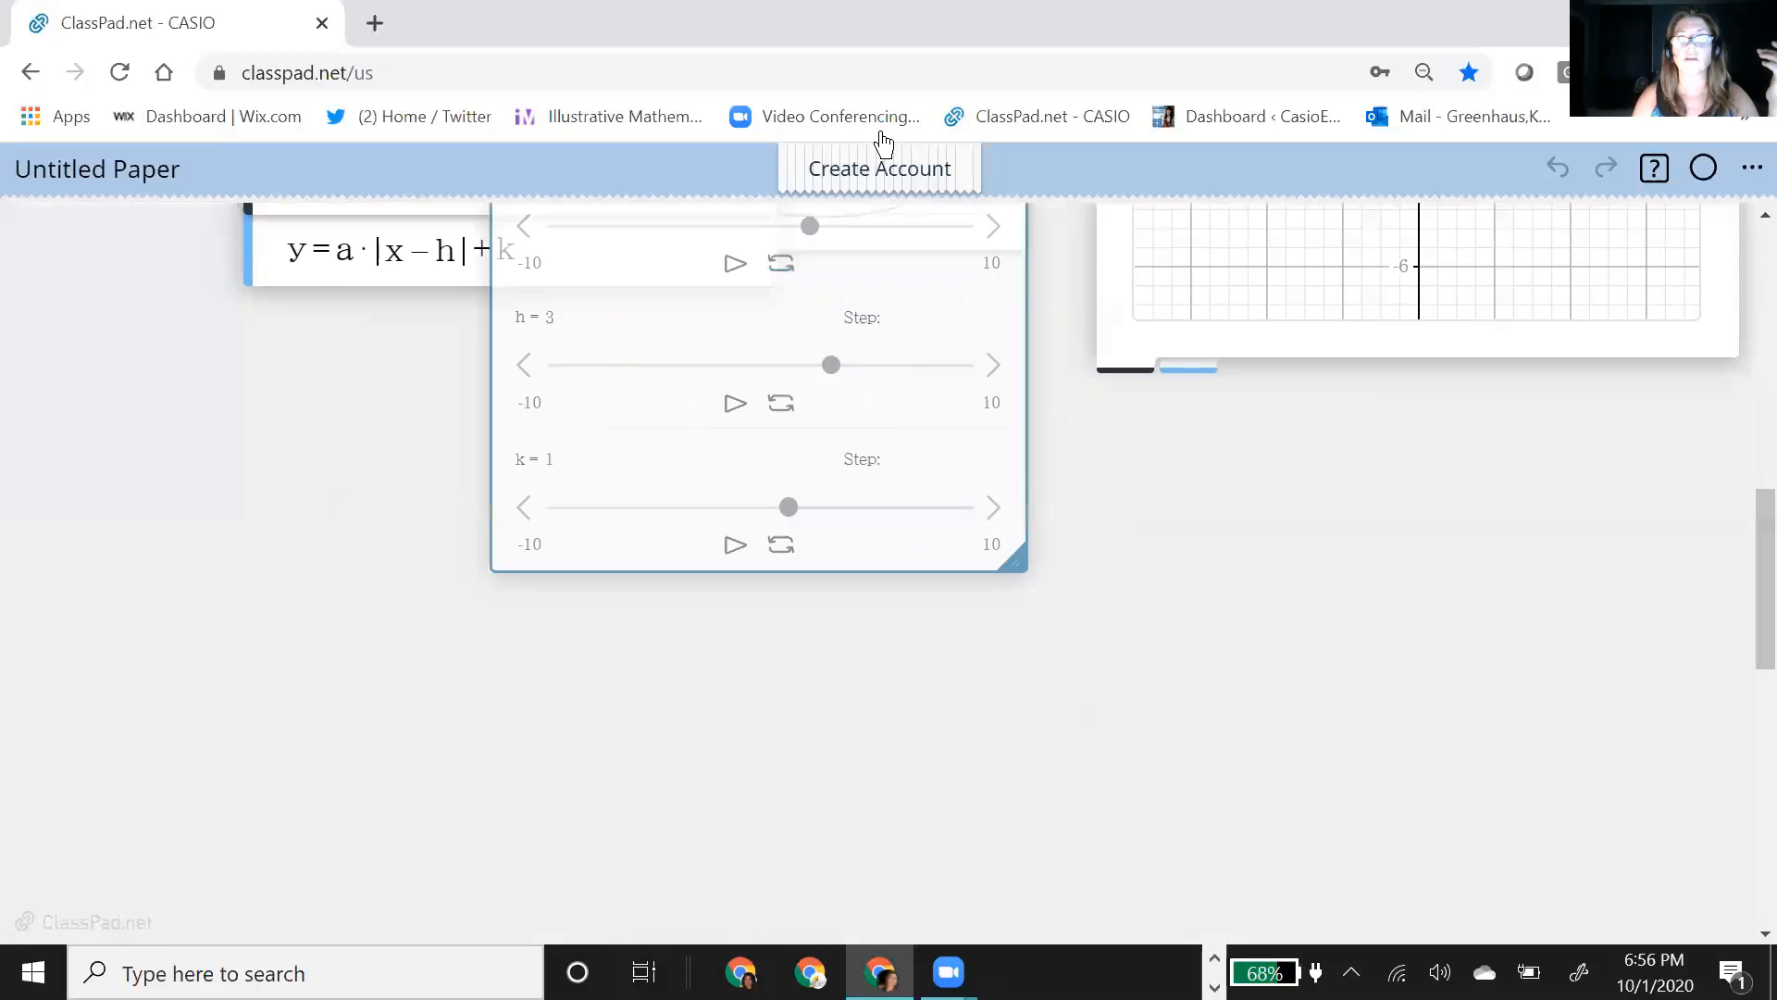
pyautogui.scroll(3, 1101, 652)
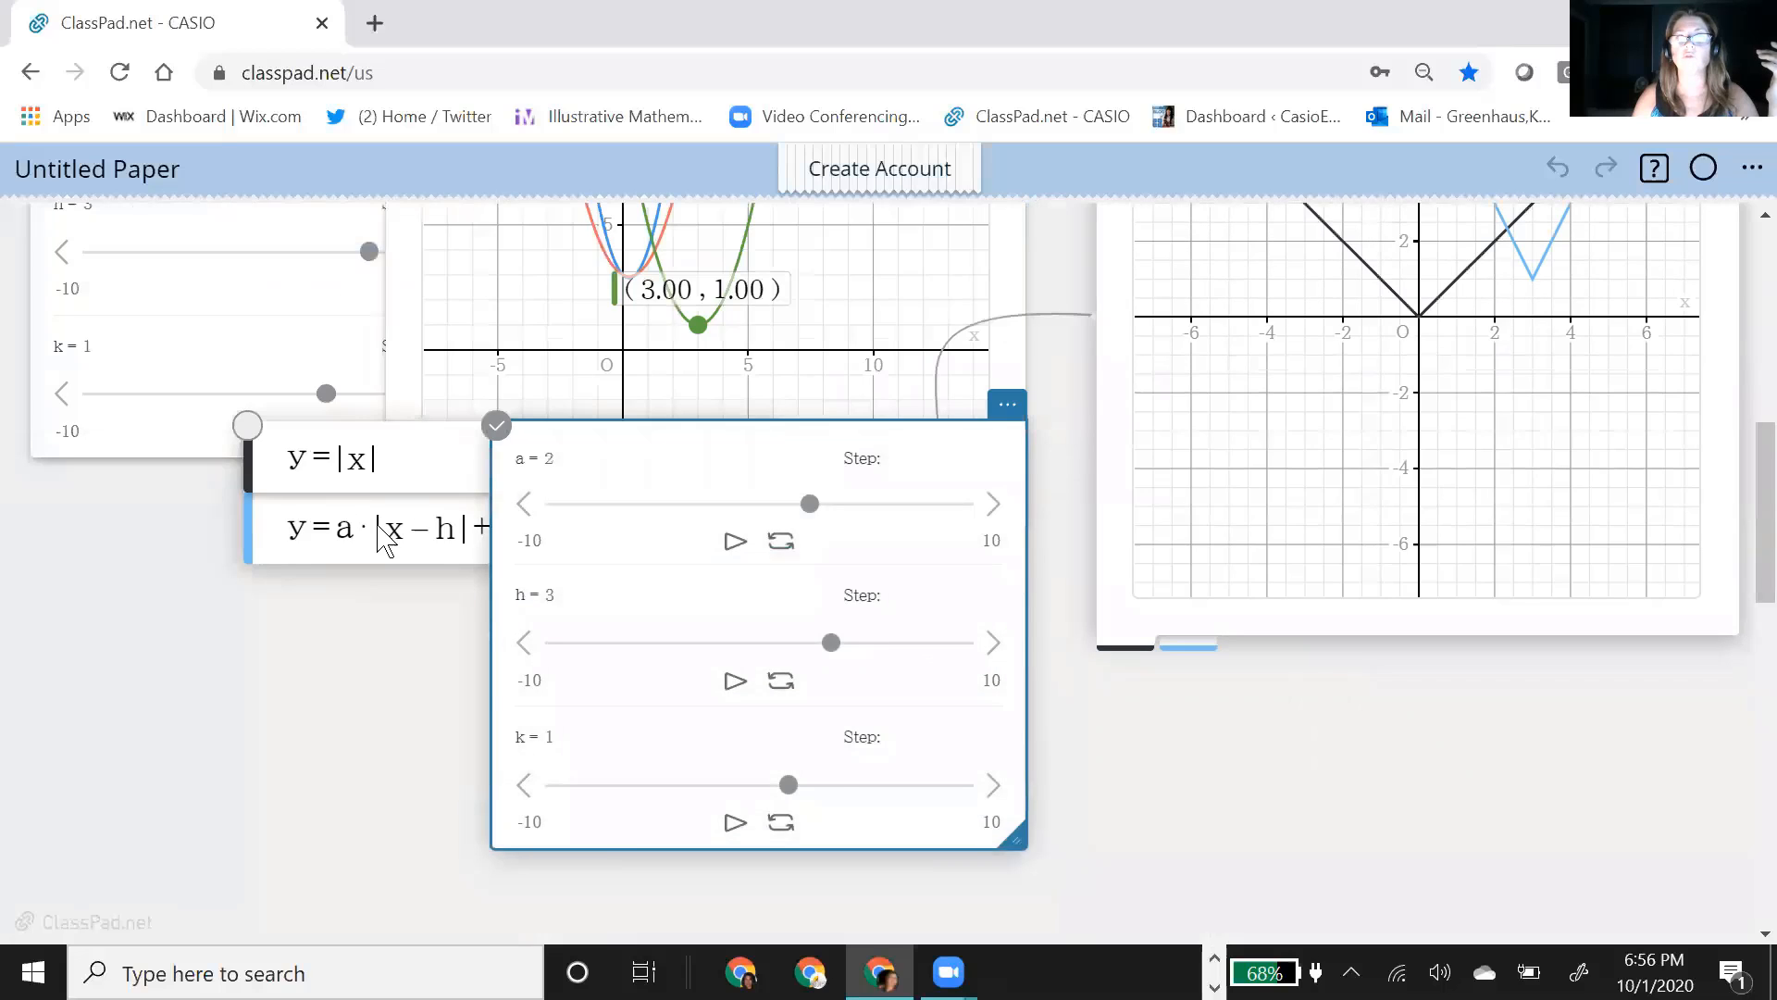
pyautogui.moveTo(385, 542); pyautogui.dragTo(286, 667)
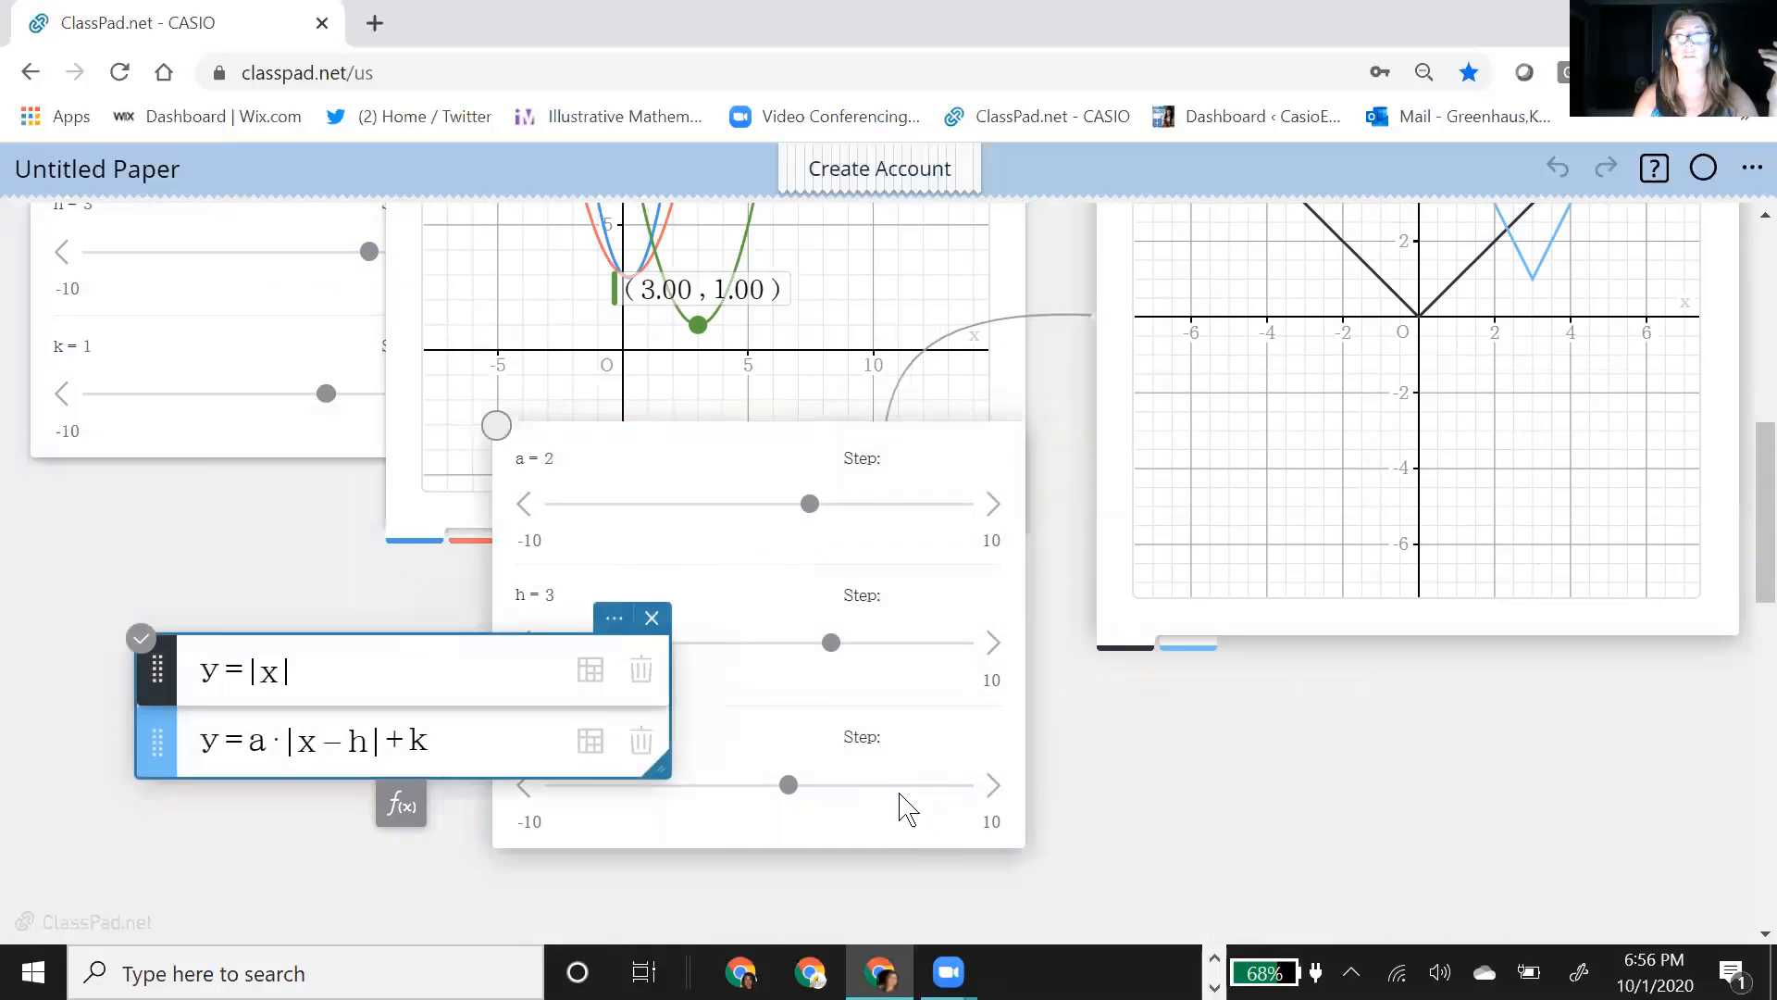
# Step: Set h to 0.8 with the slider of the absolute value functions and compare the shift in both graphs
pyautogui.click(836, 671)
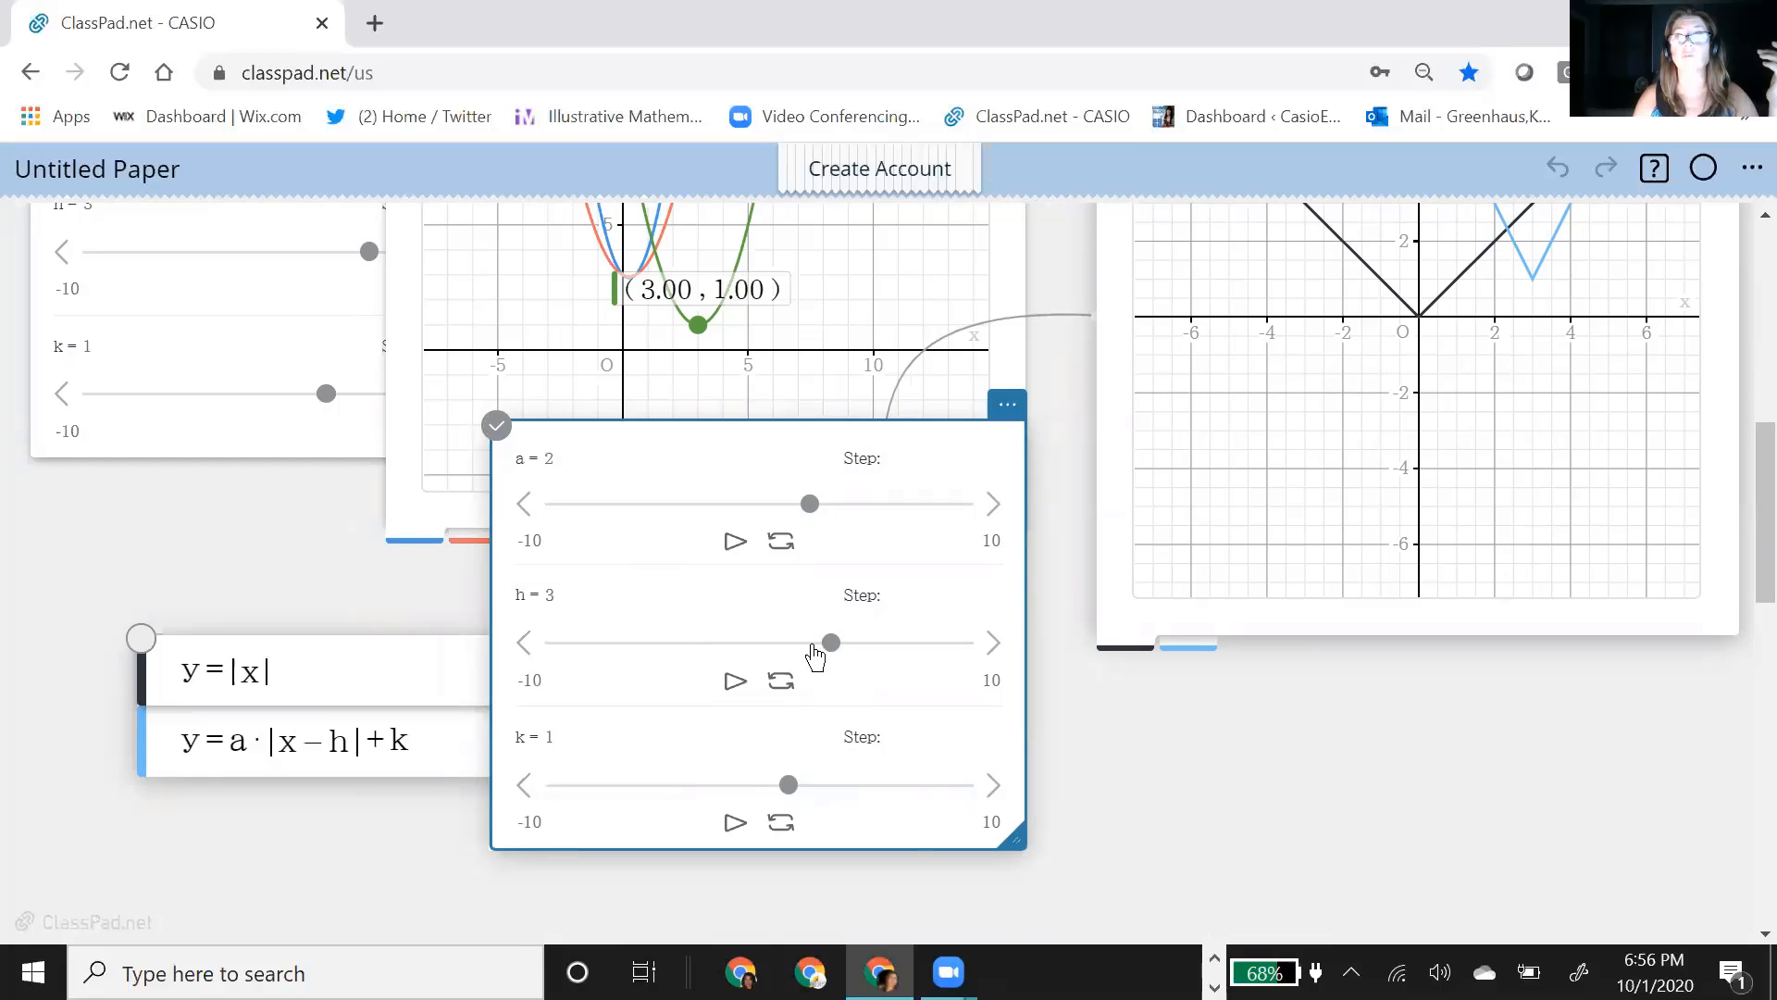
pyautogui.moveTo(815, 655); pyautogui.dragTo(786, 655)
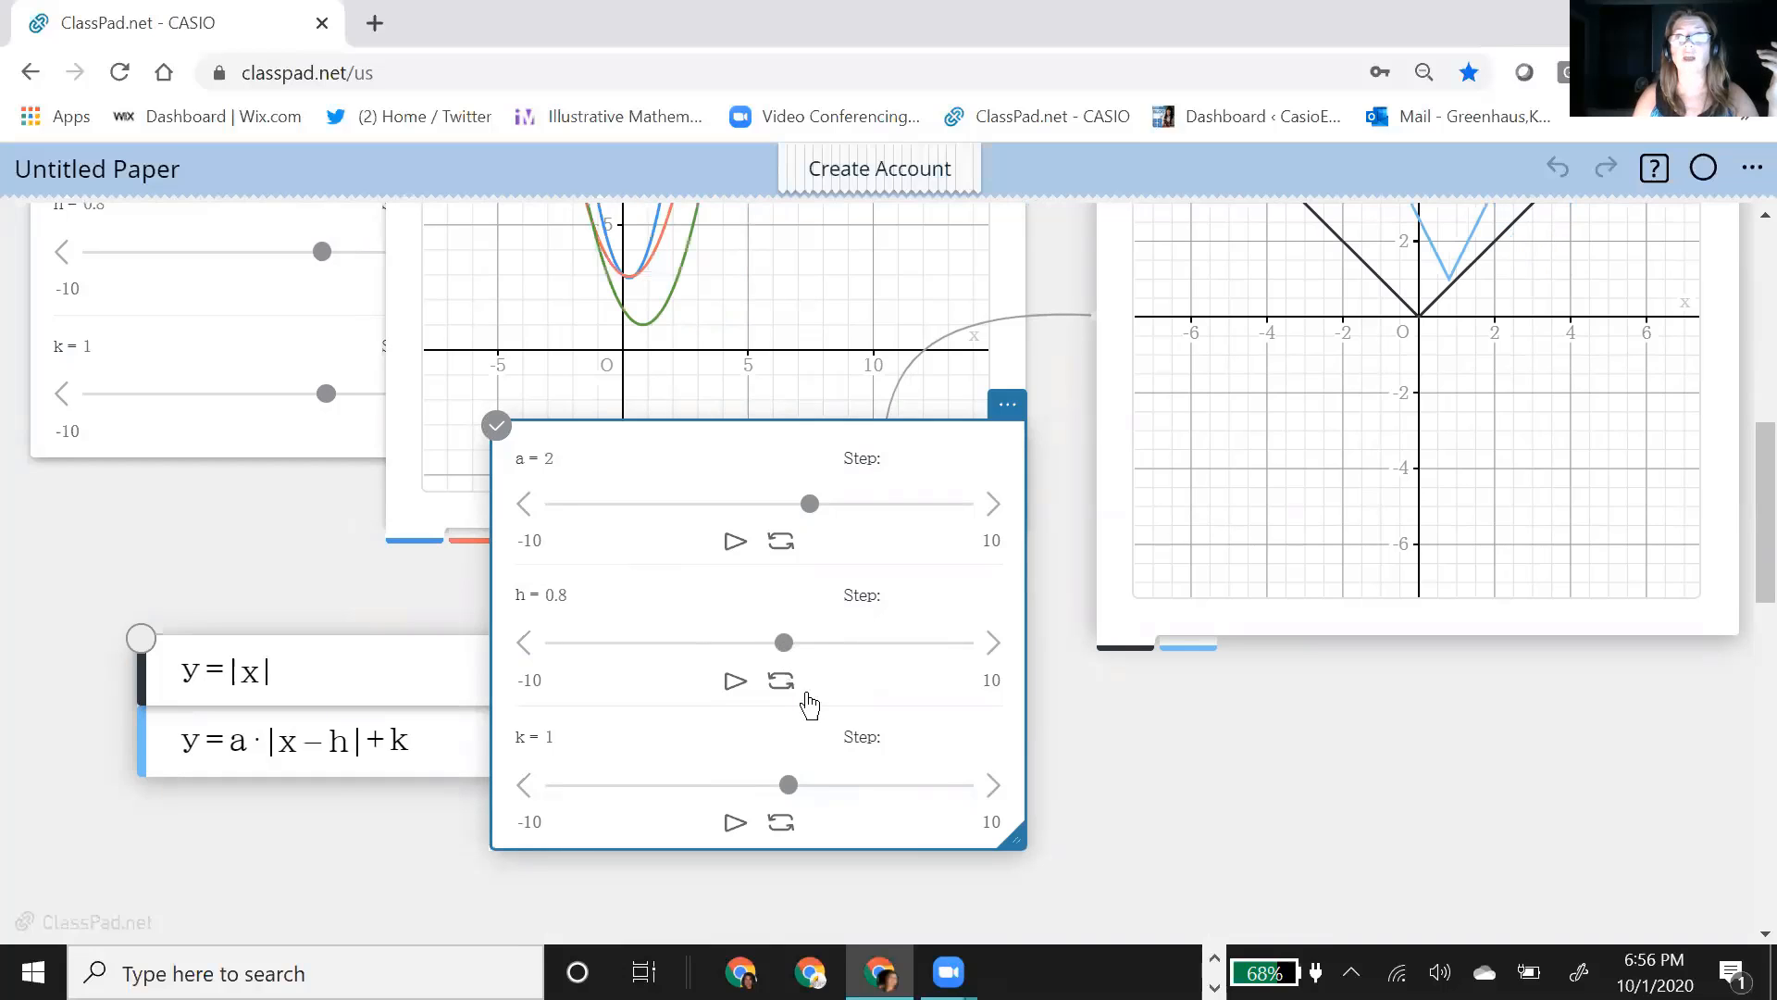
pyautogui.scroll(2, 1036, 606)
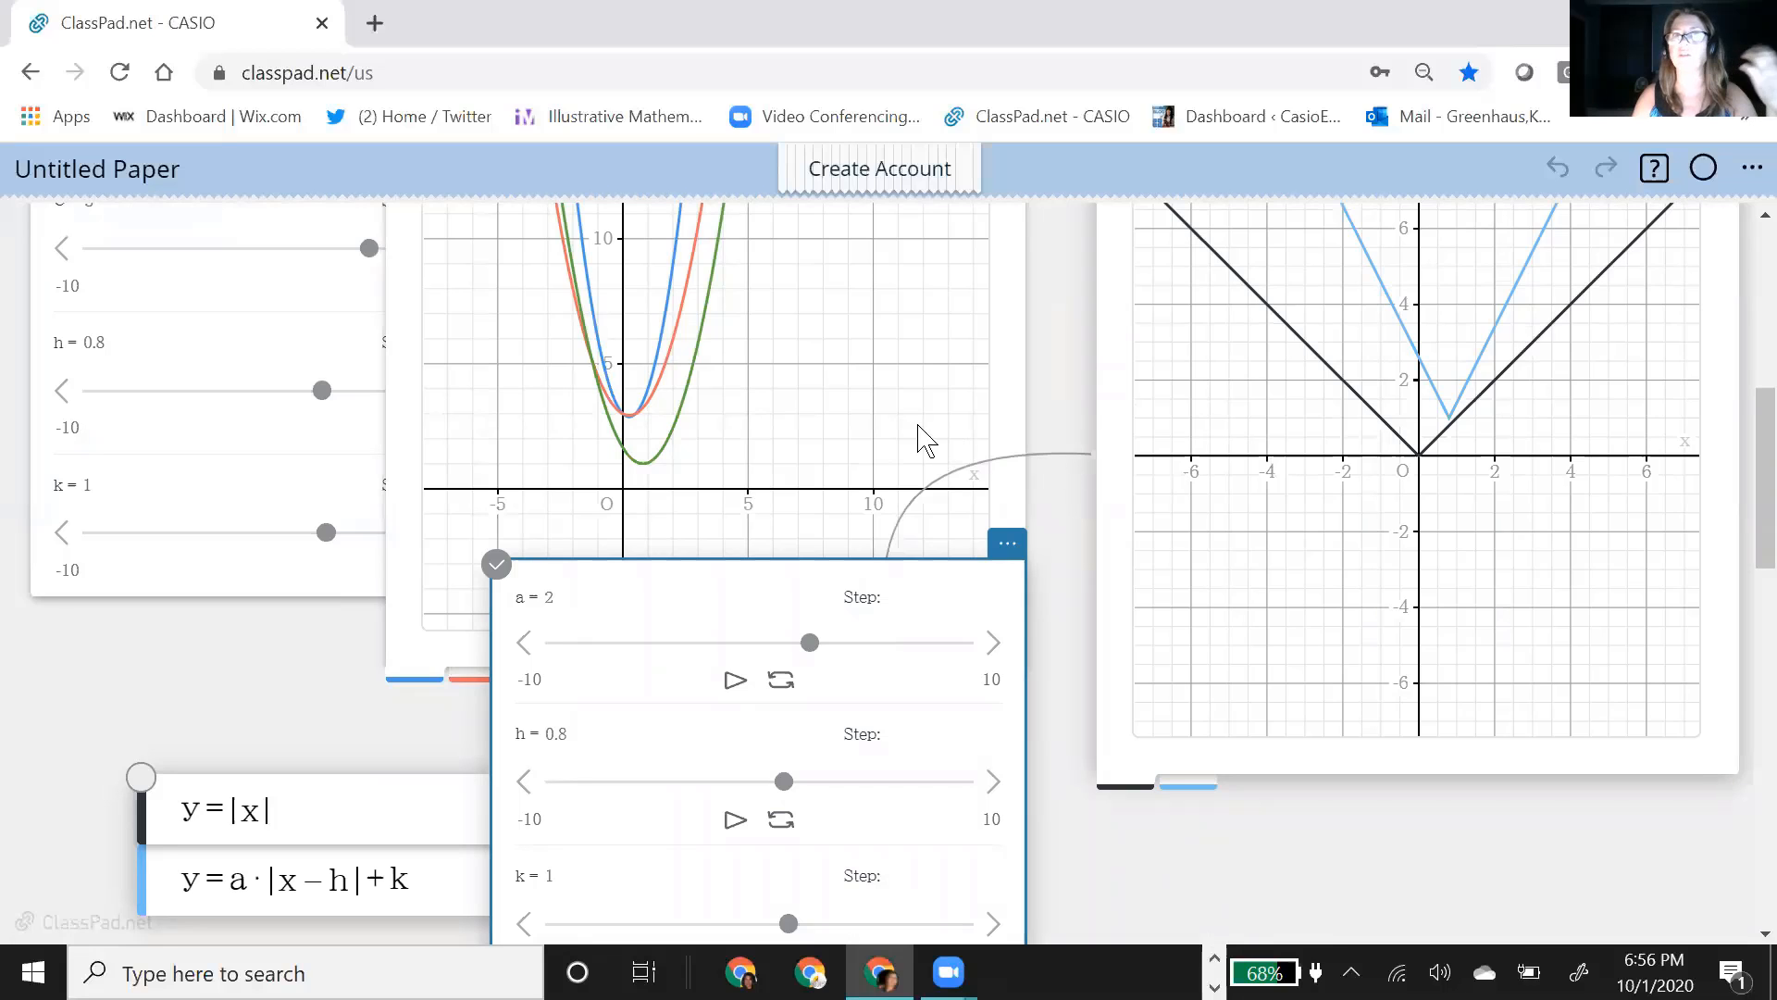
pyautogui.scroll(2, 943, 385)
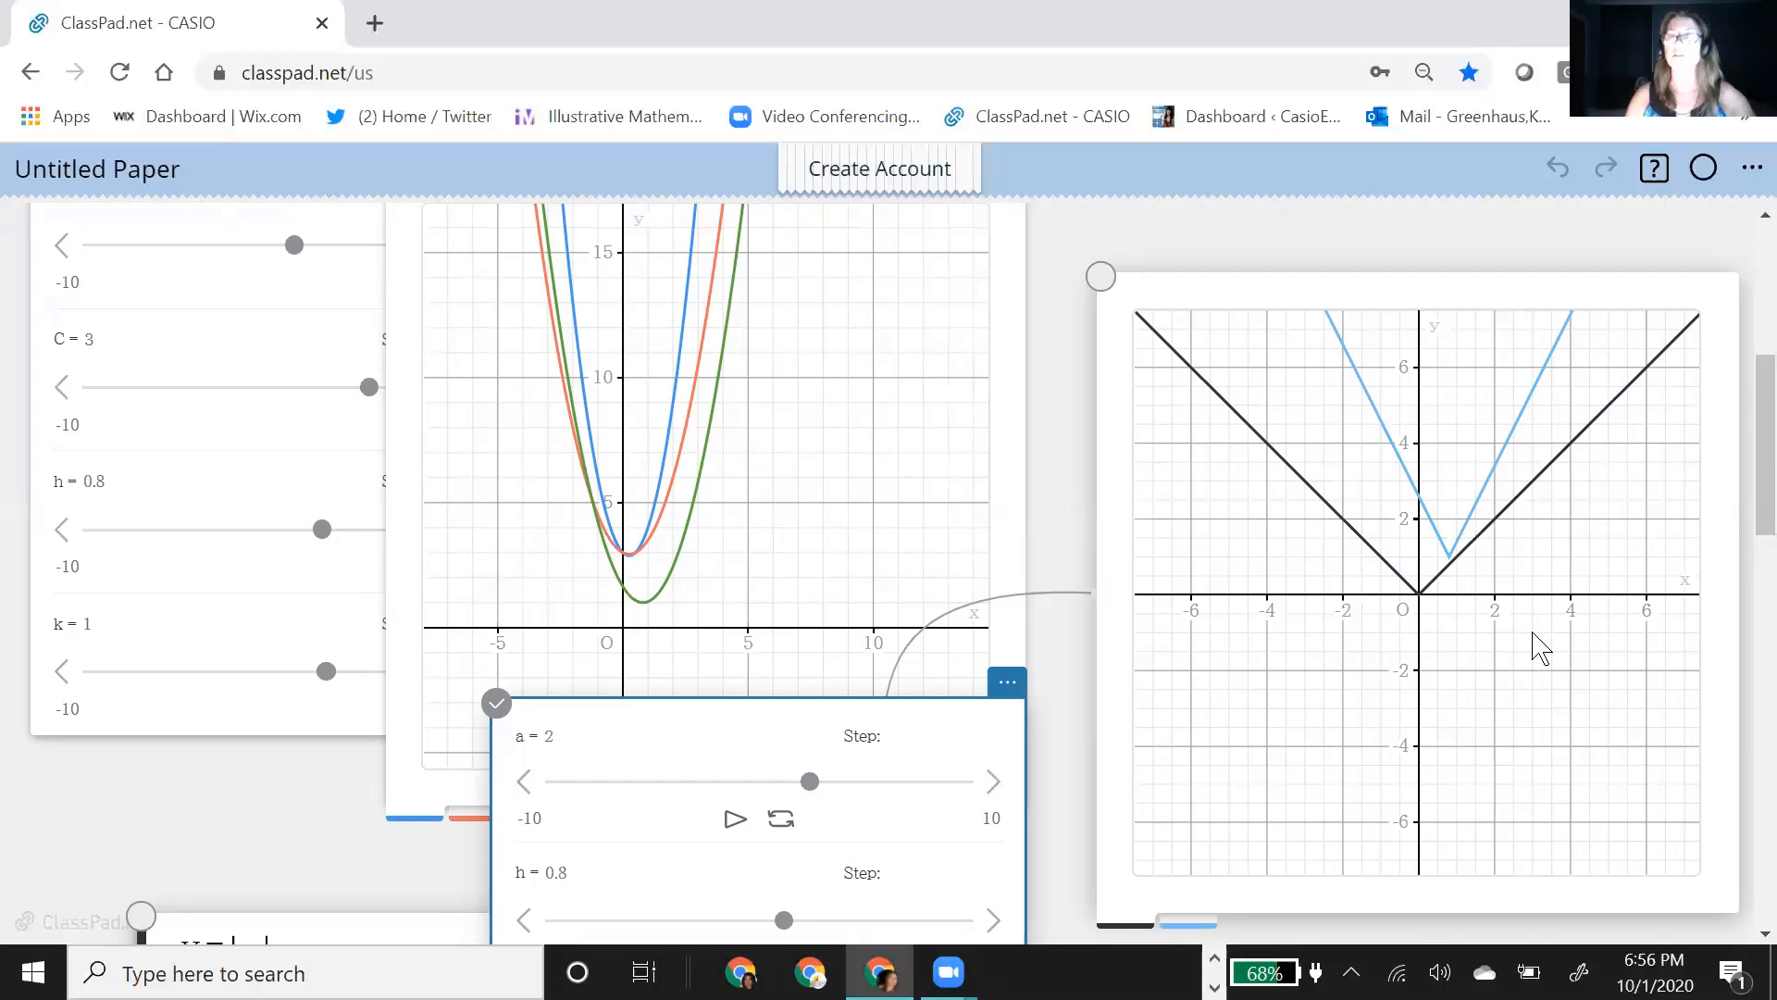
pyautogui.scroll(-2, 628, 651)
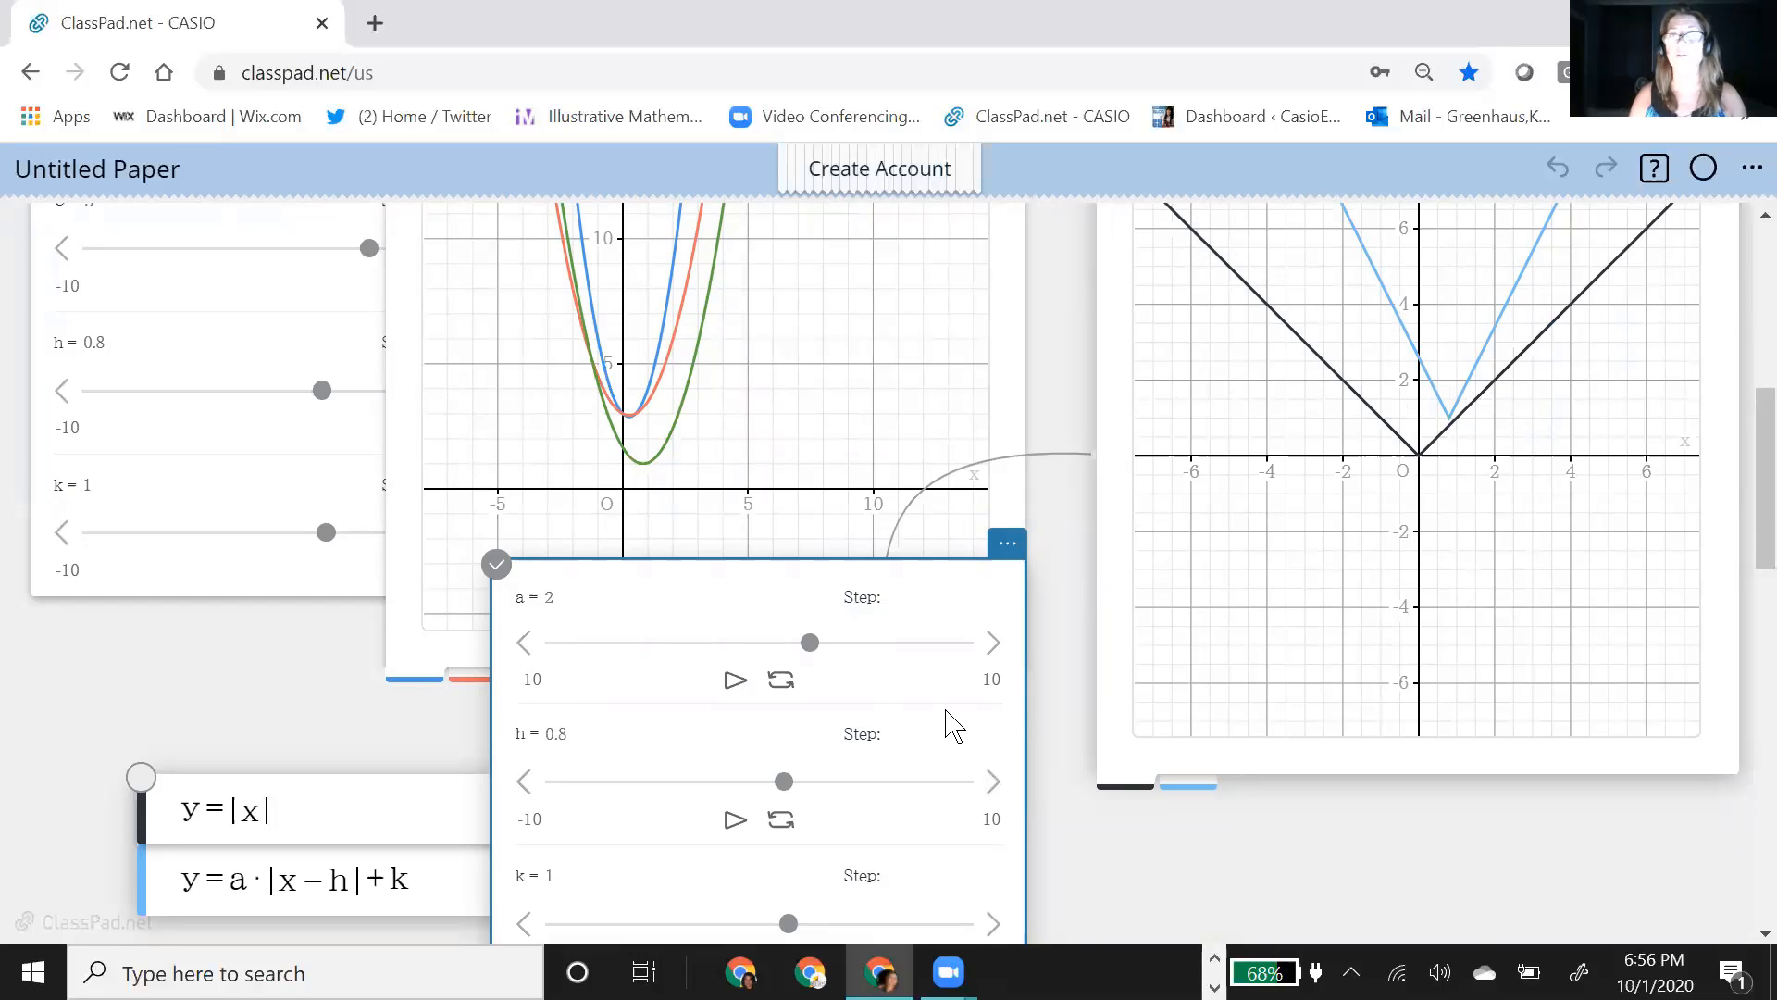
pyautogui.scroll(5, 1102, 420)
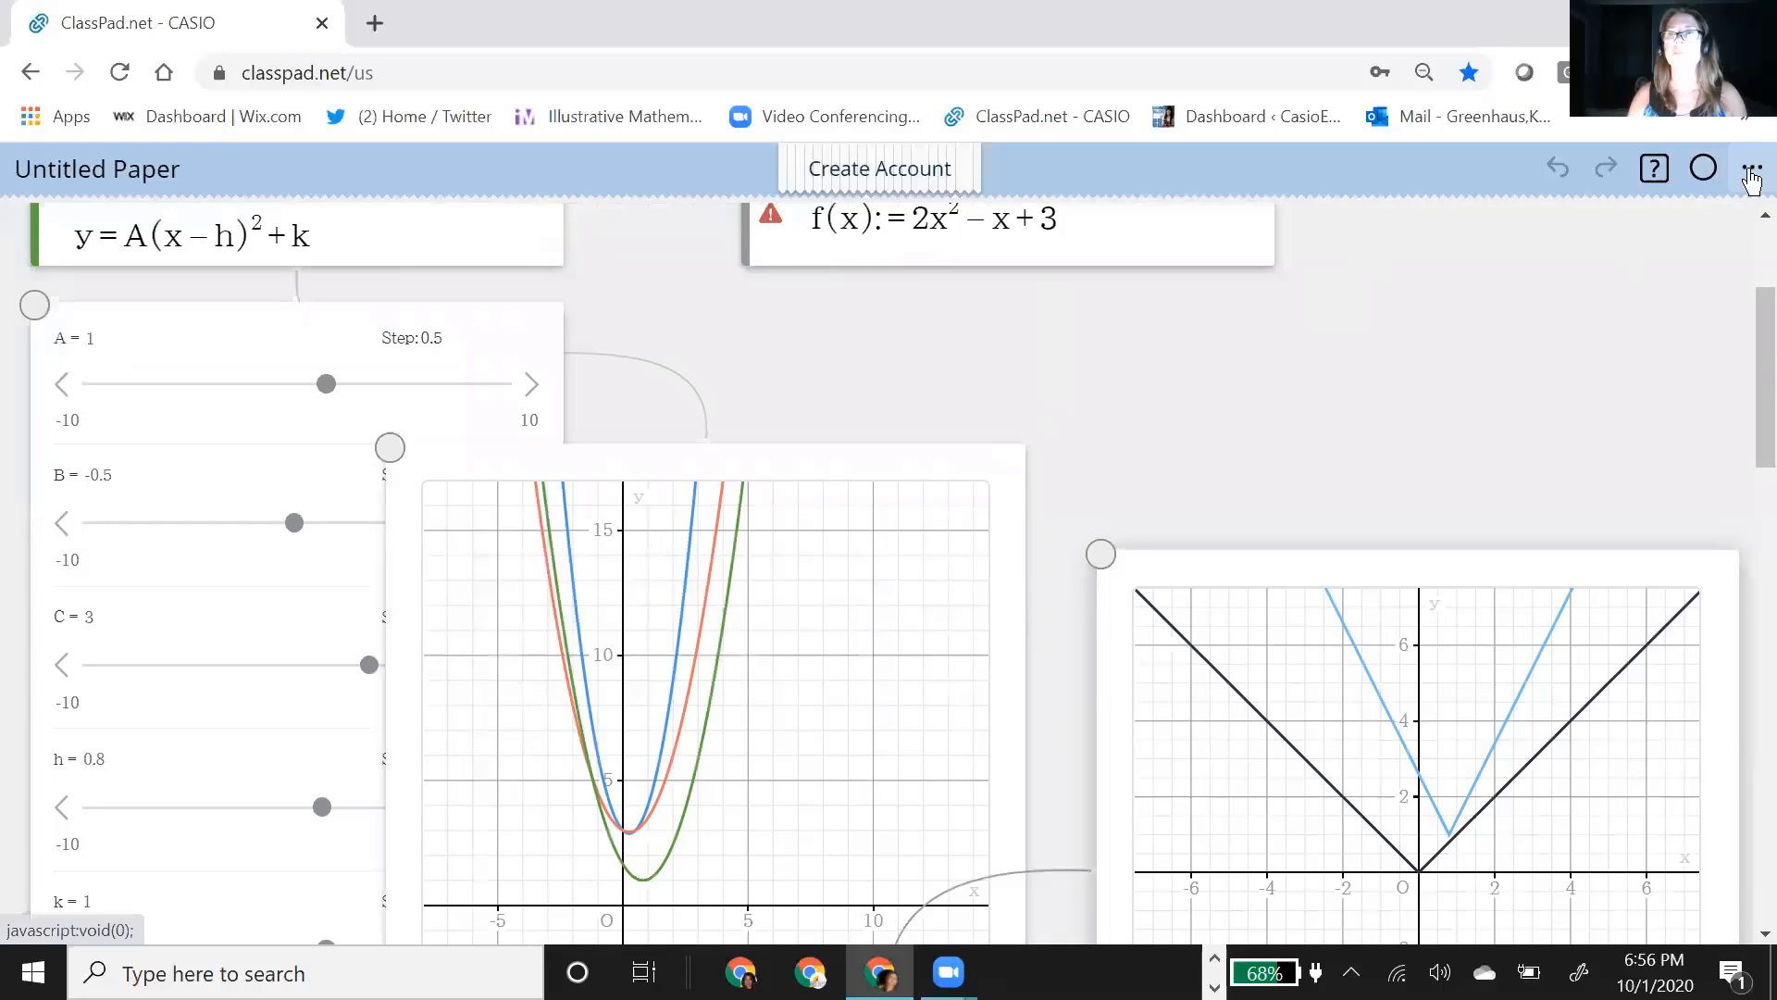
# Step: Open the Variable Manager and review the variables and functions defined in the paper
pyautogui.click(1751, 174)
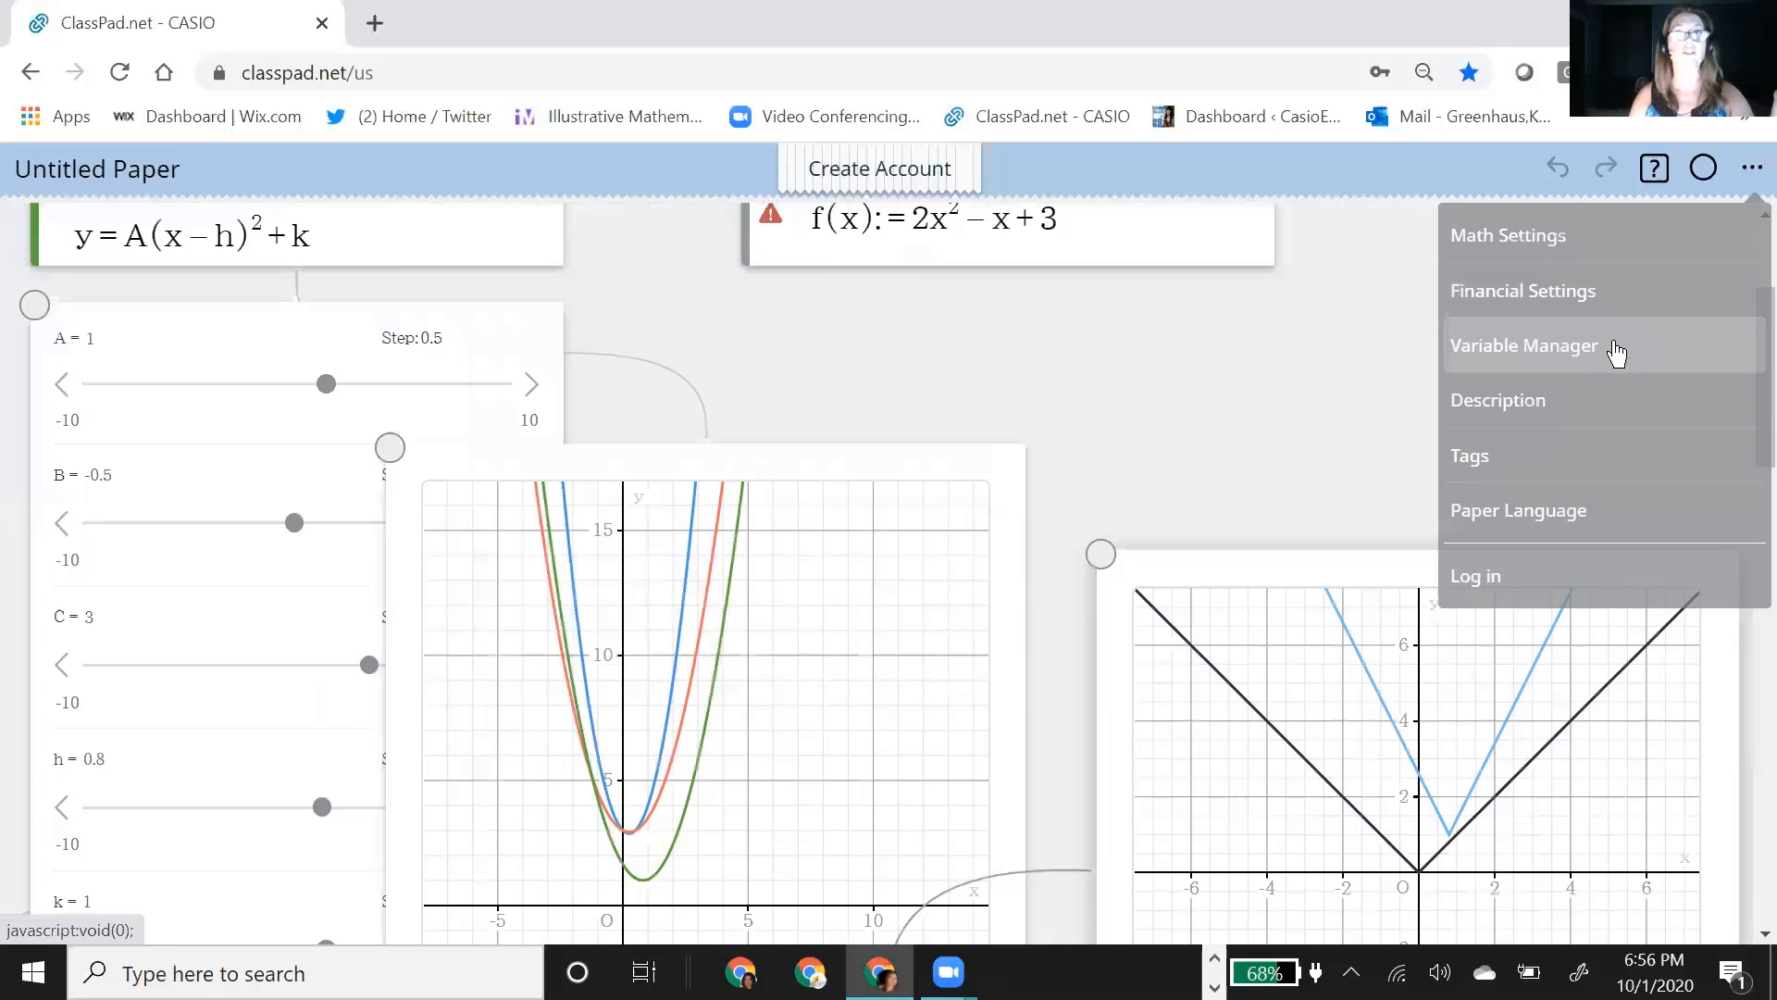
pyautogui.click(1615, 353)
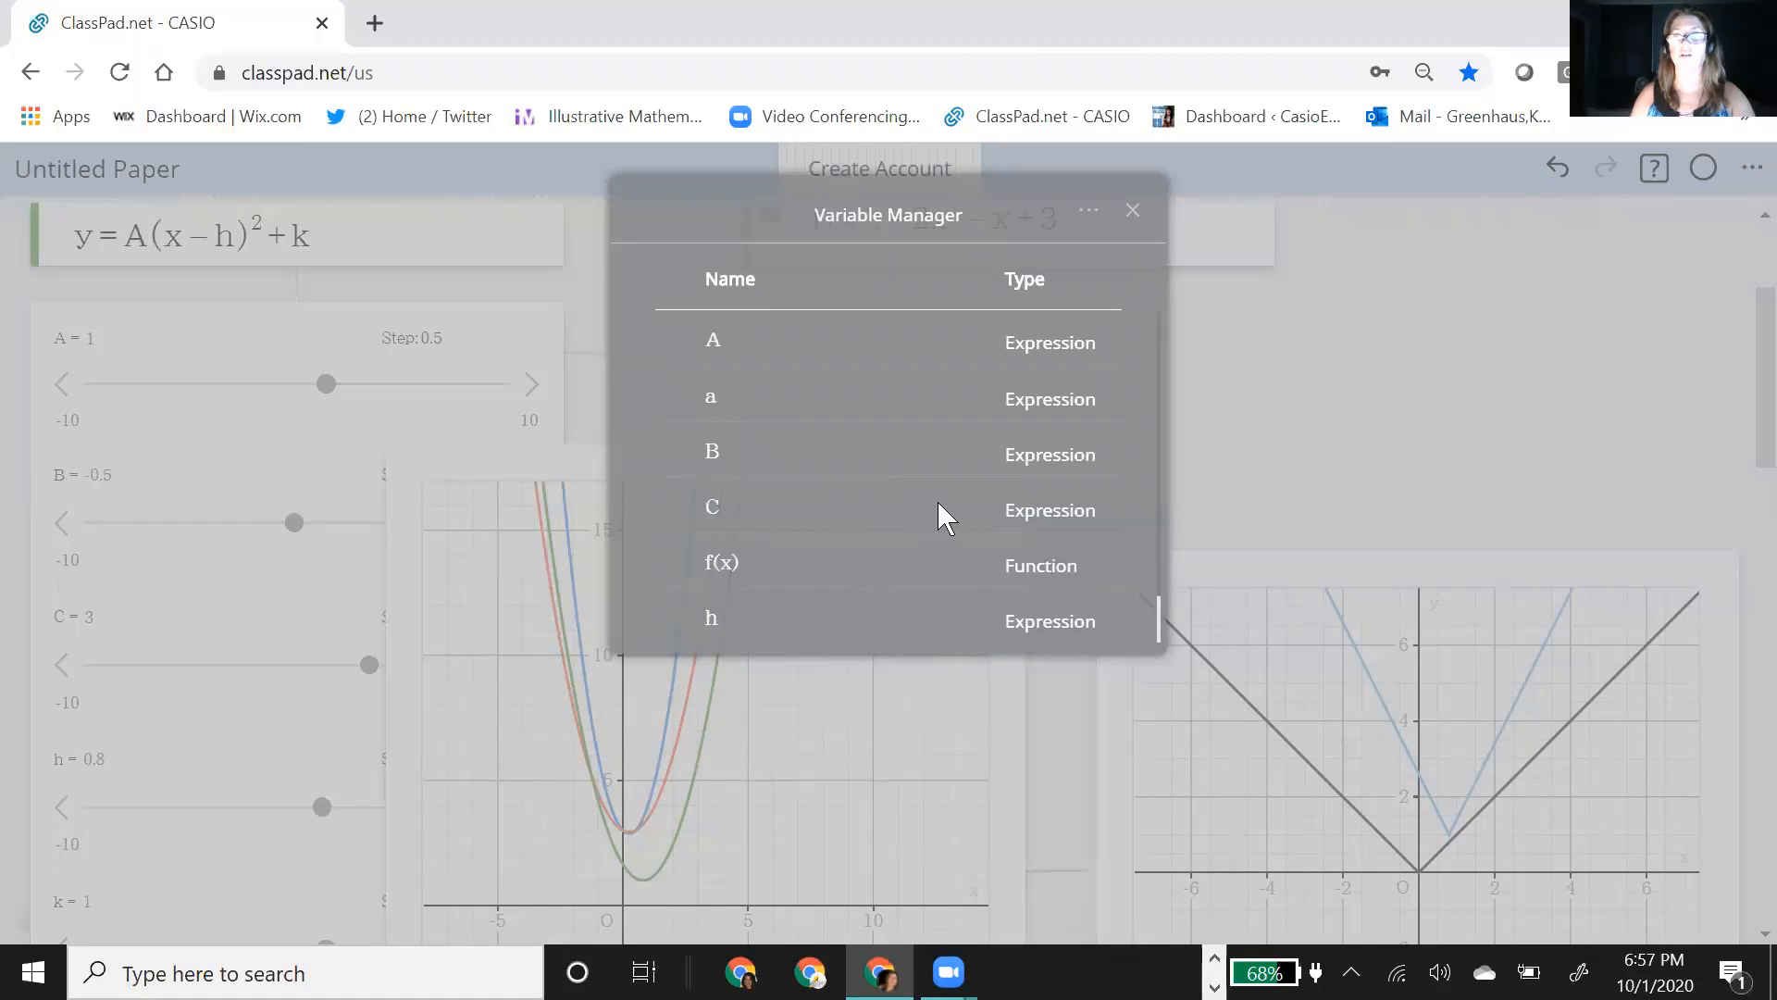
pyautogui.scroll(-1, 937, 502)
pyautogui.scroll(1, 930, 504)
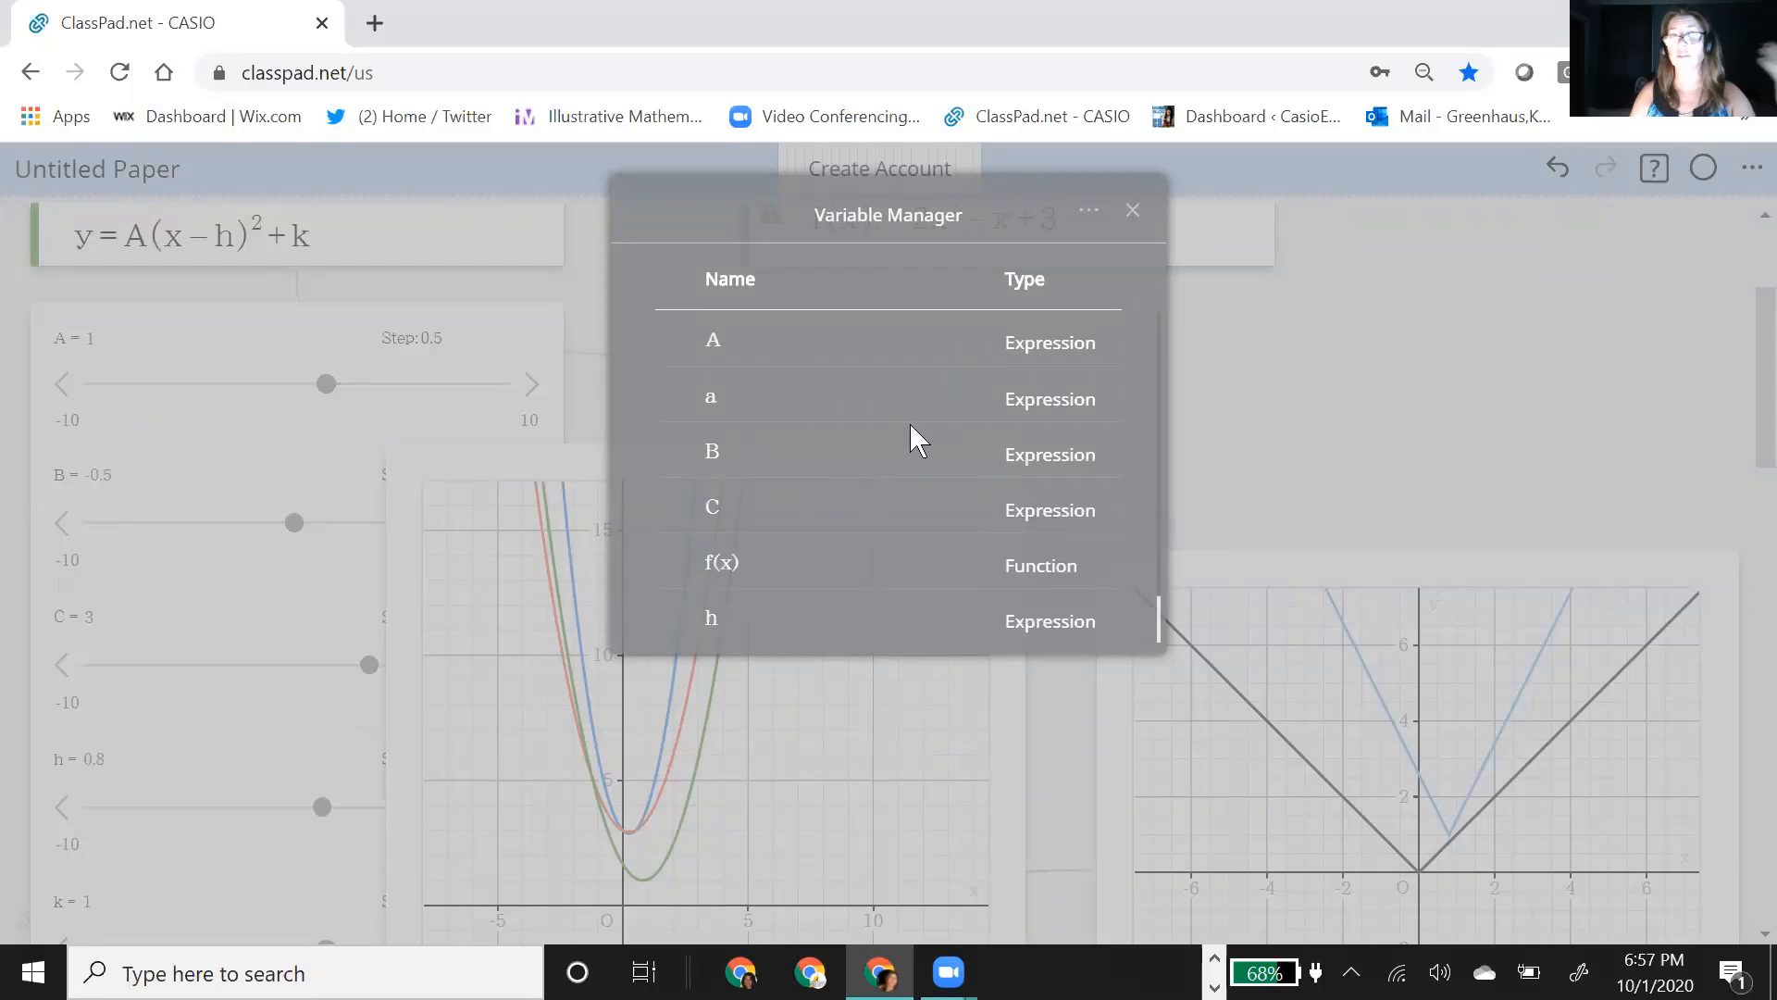
pyautogui.scroll(-1, 909, 424)
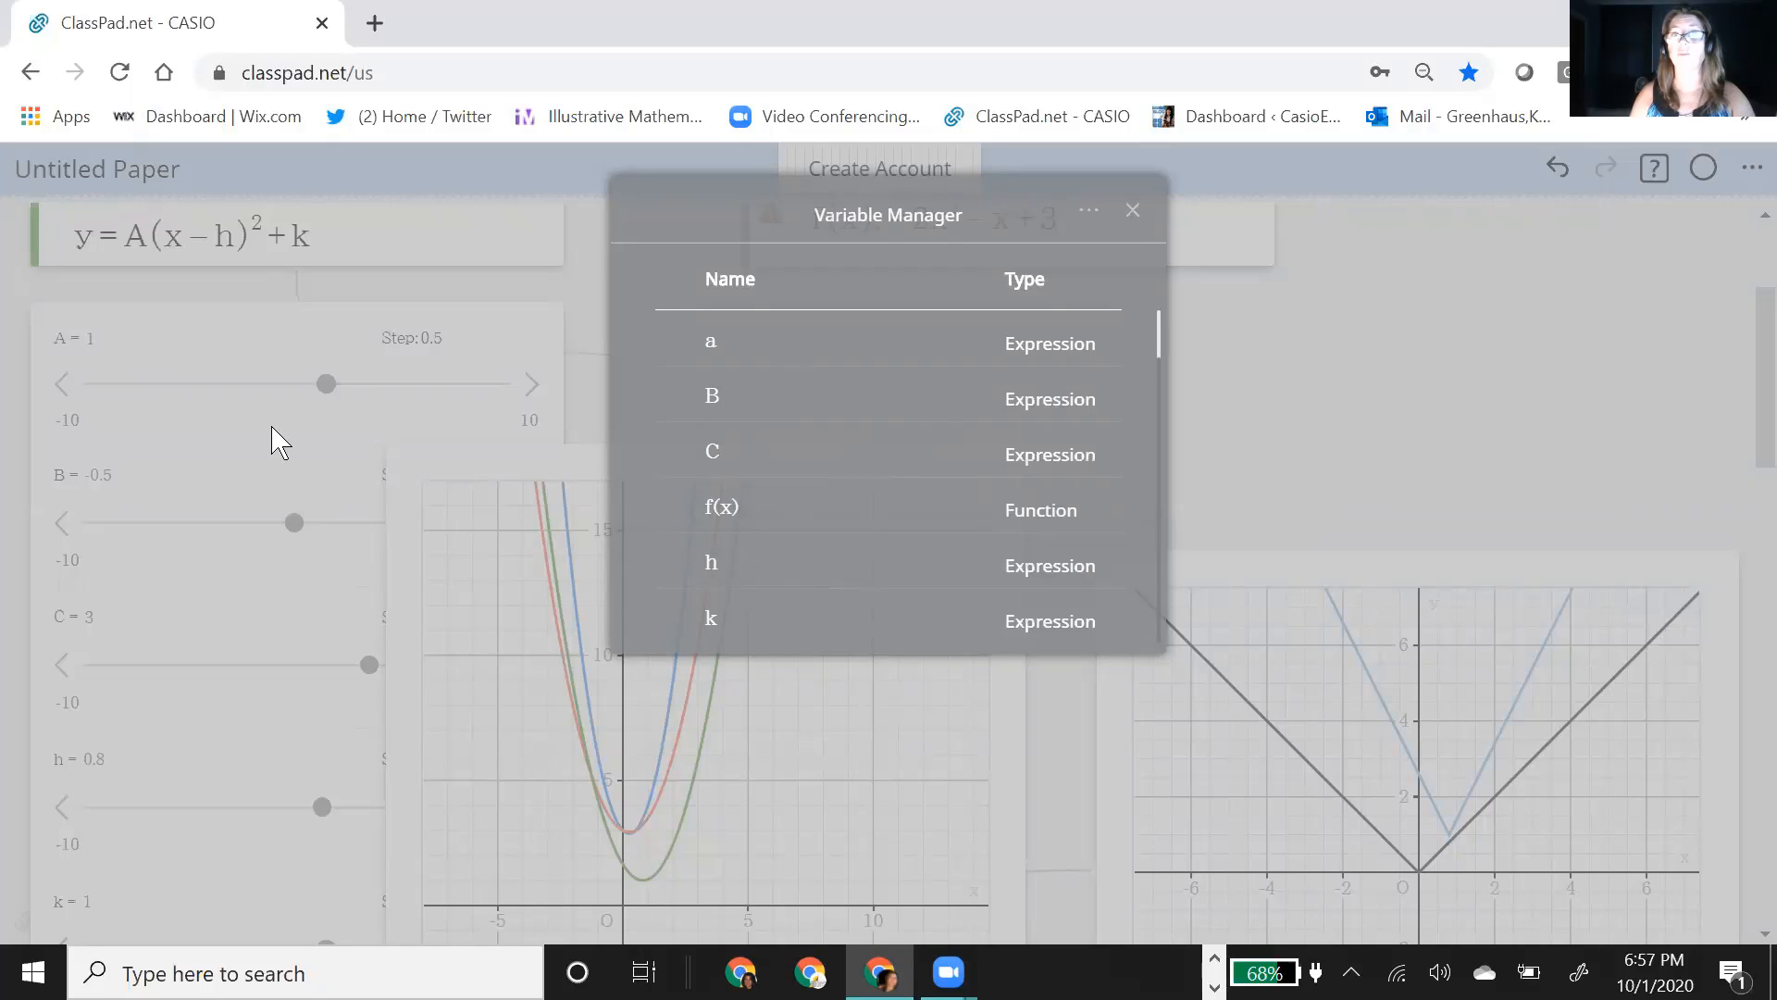
pyautogui.scroll(1, 962, 335)
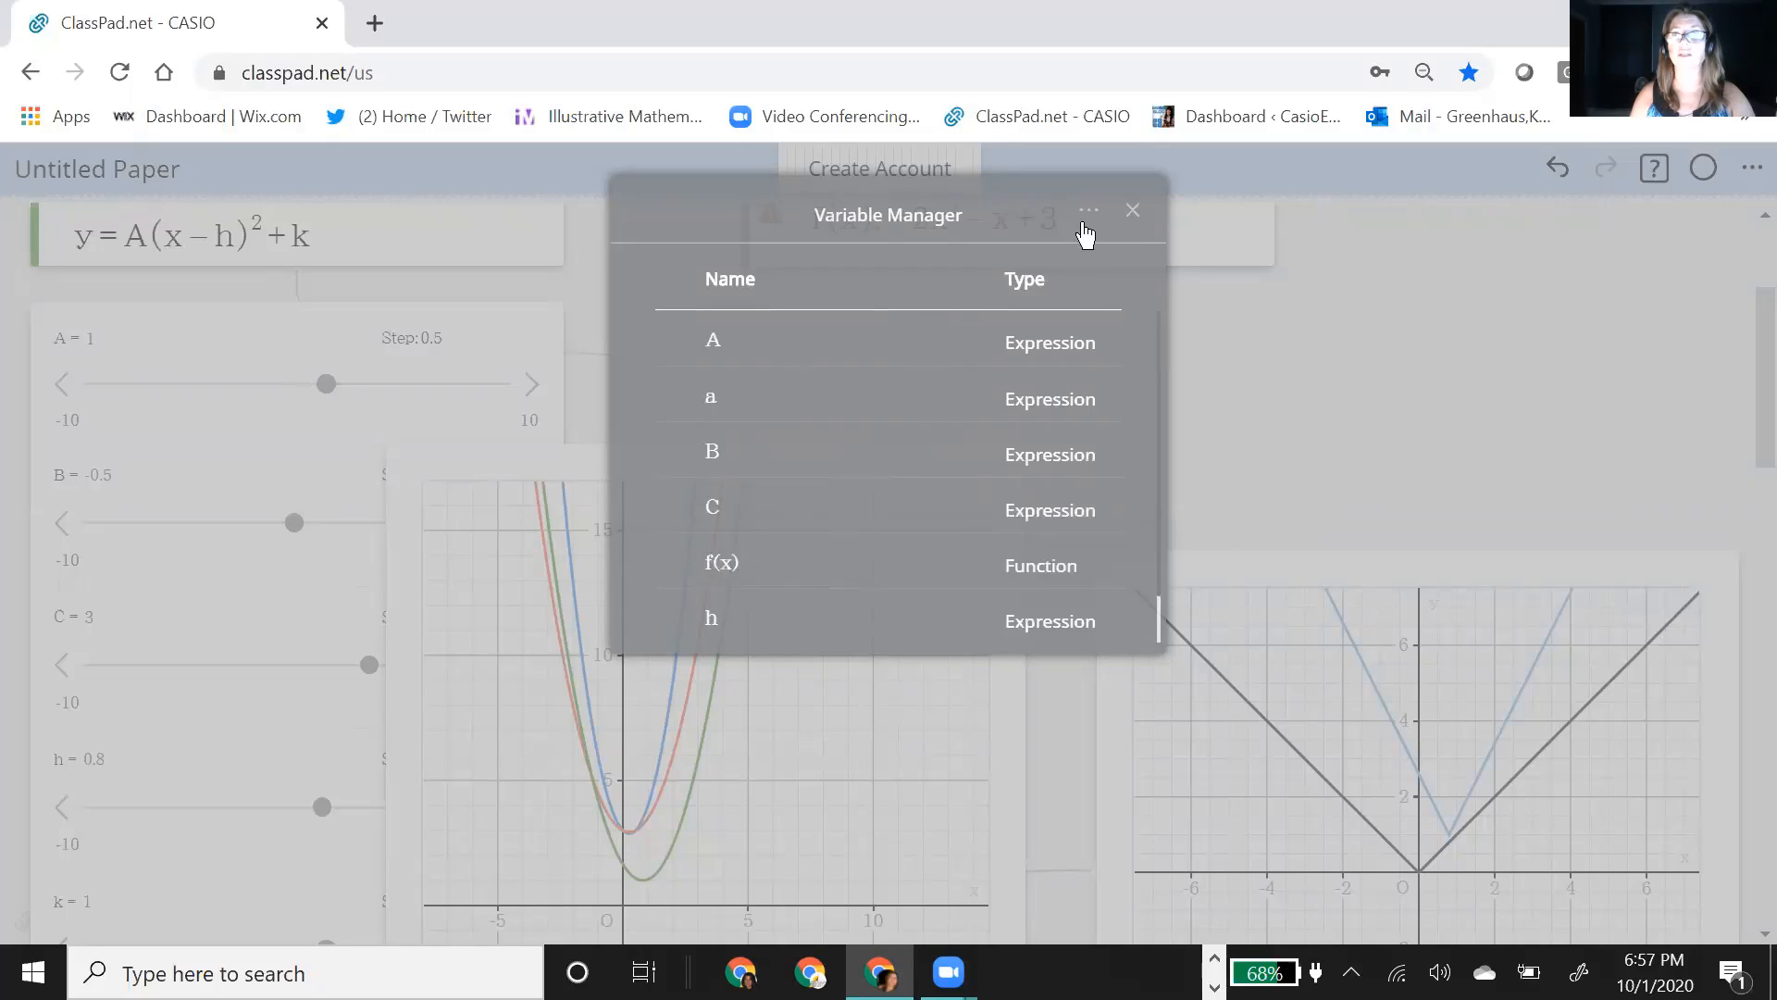
# Step: Mark variable a for deletion in the Variable Manager, inspect its stored value, and cancel the deletion
pyautogui.click(1089, 211)
pyautogui.click(1051, 286)
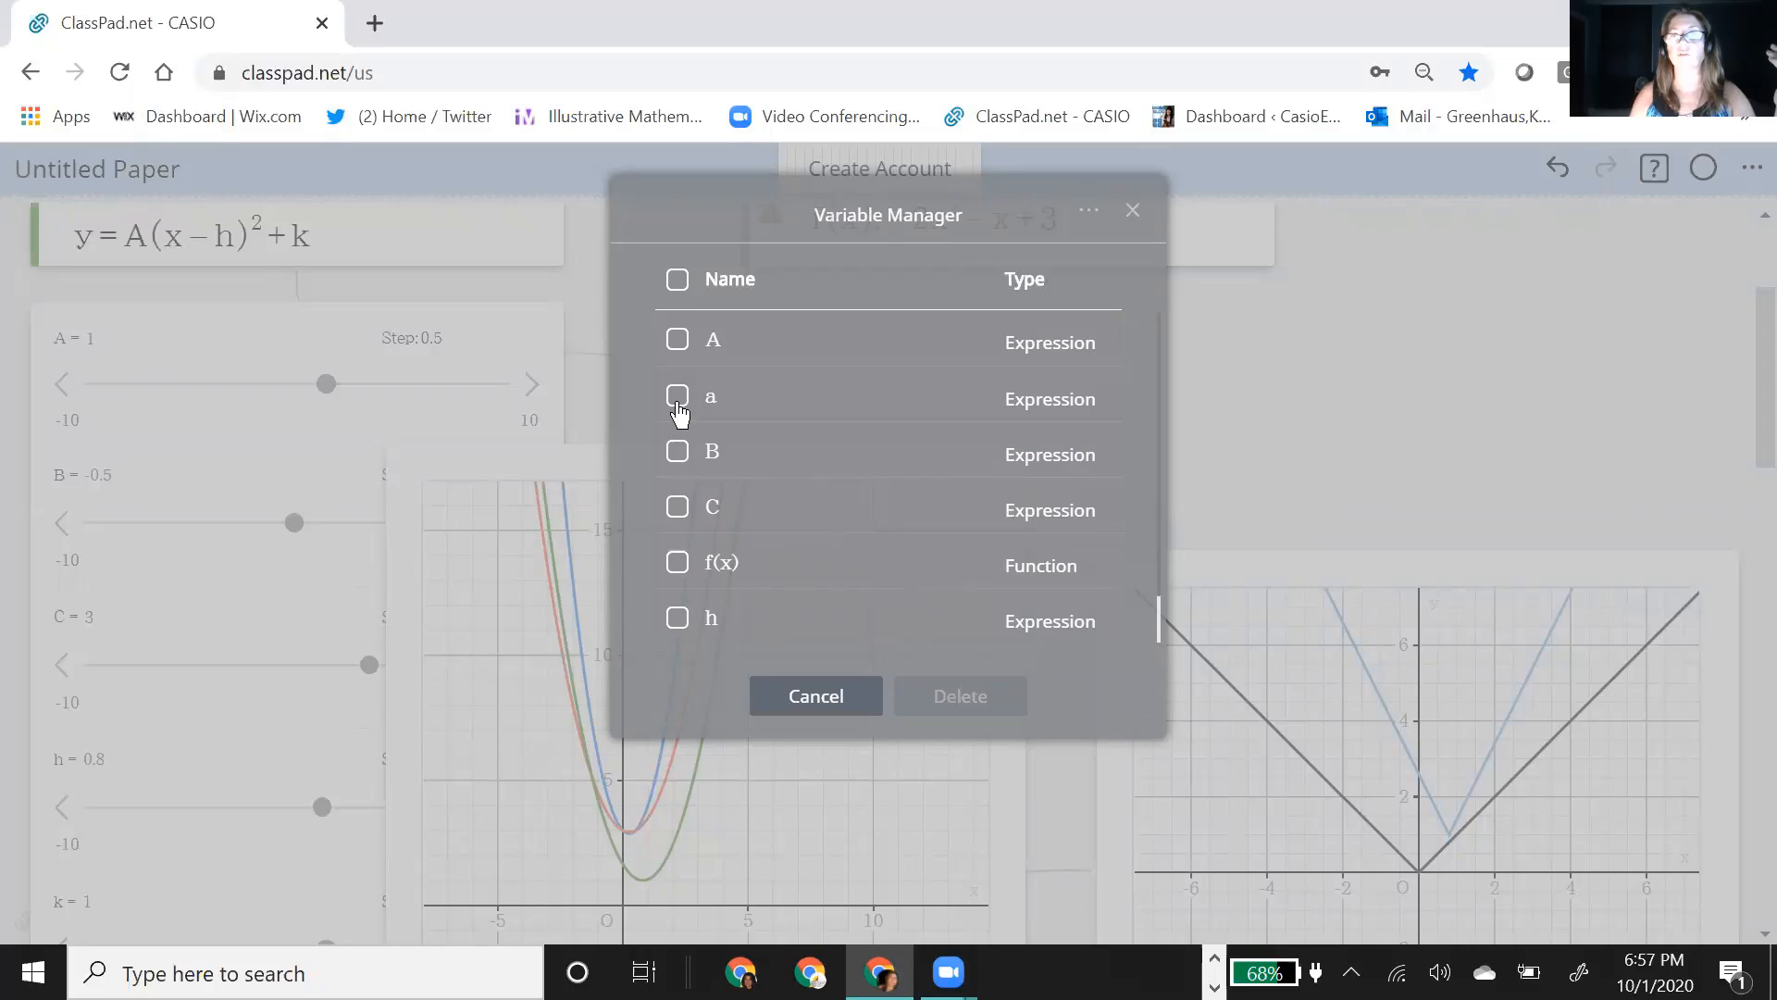
pyautogui.click(678, 398)
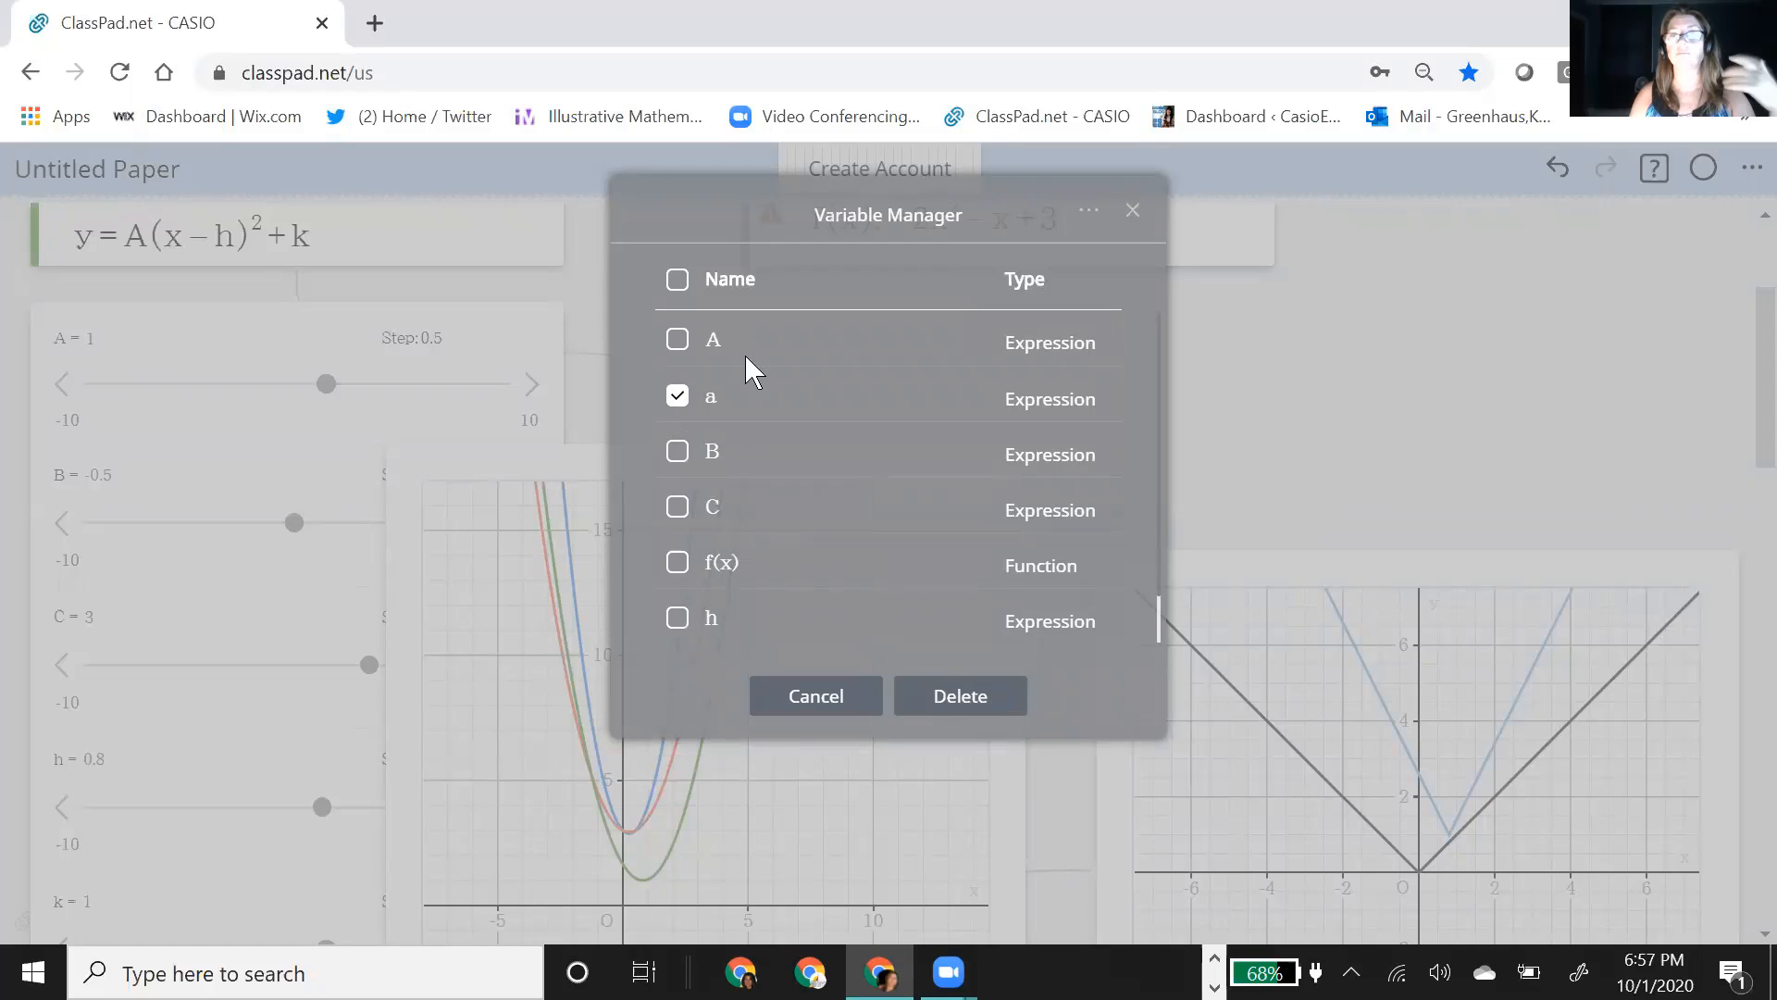
pyautogui.click(838, 399)
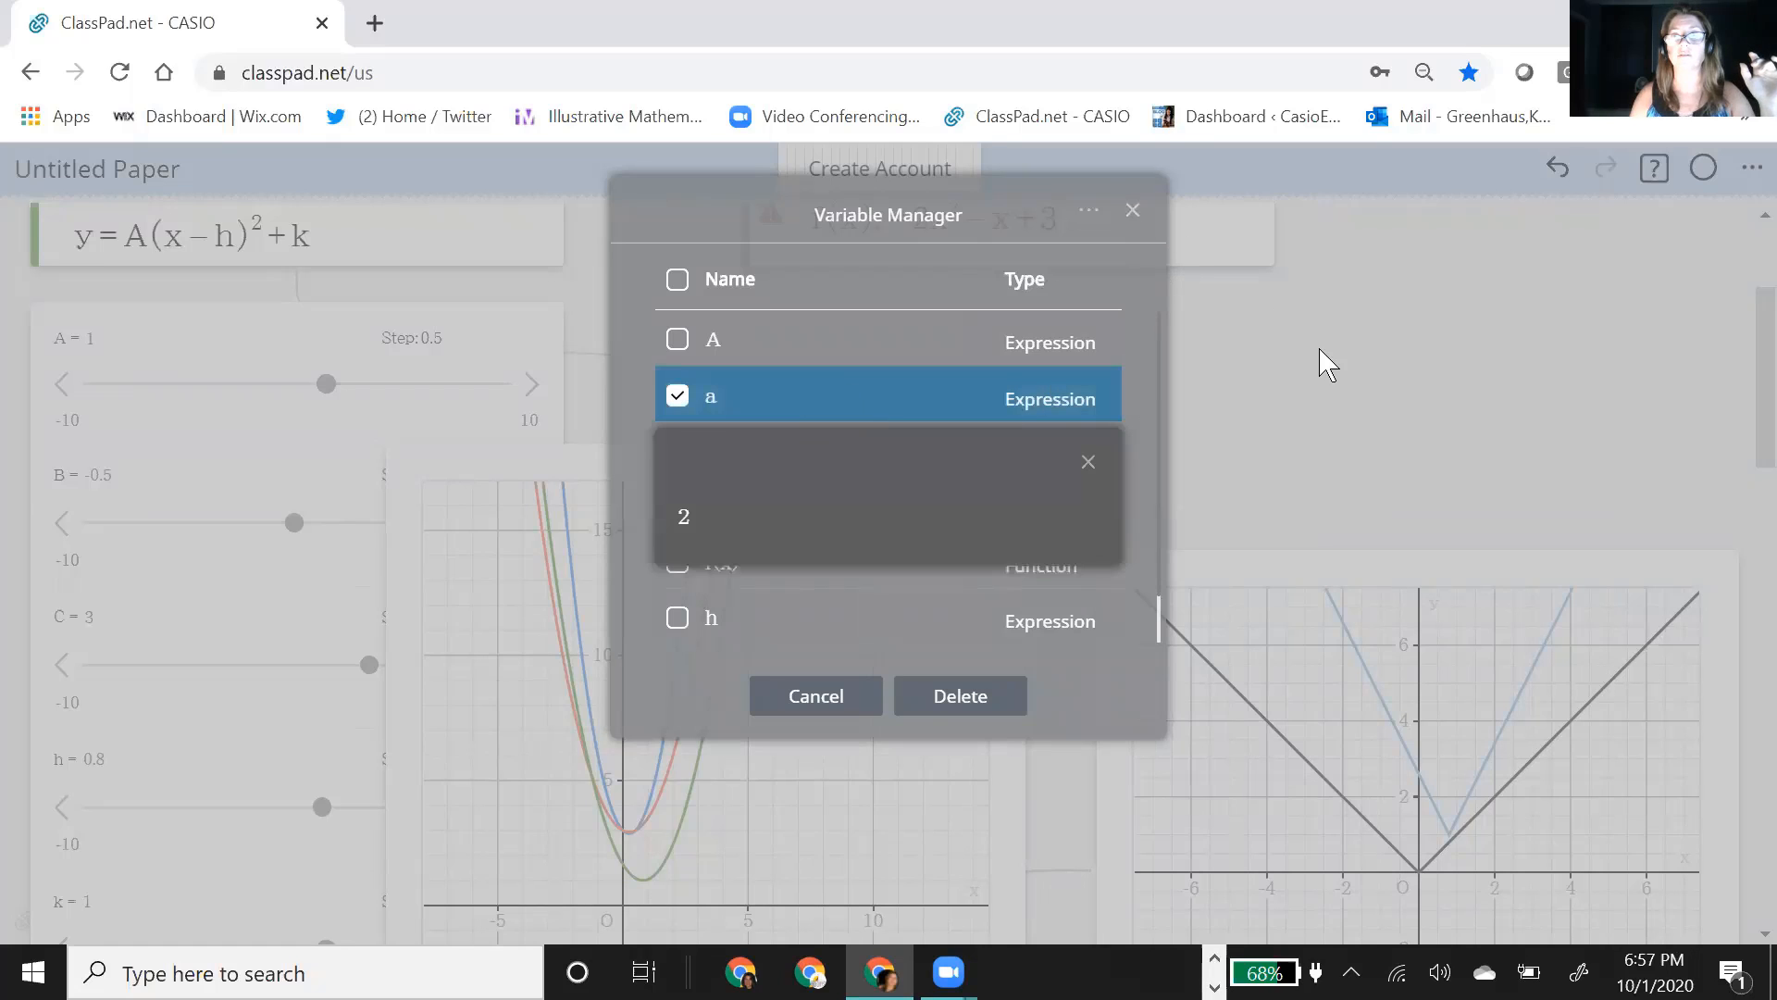
pyautogui.click(1088, 462)
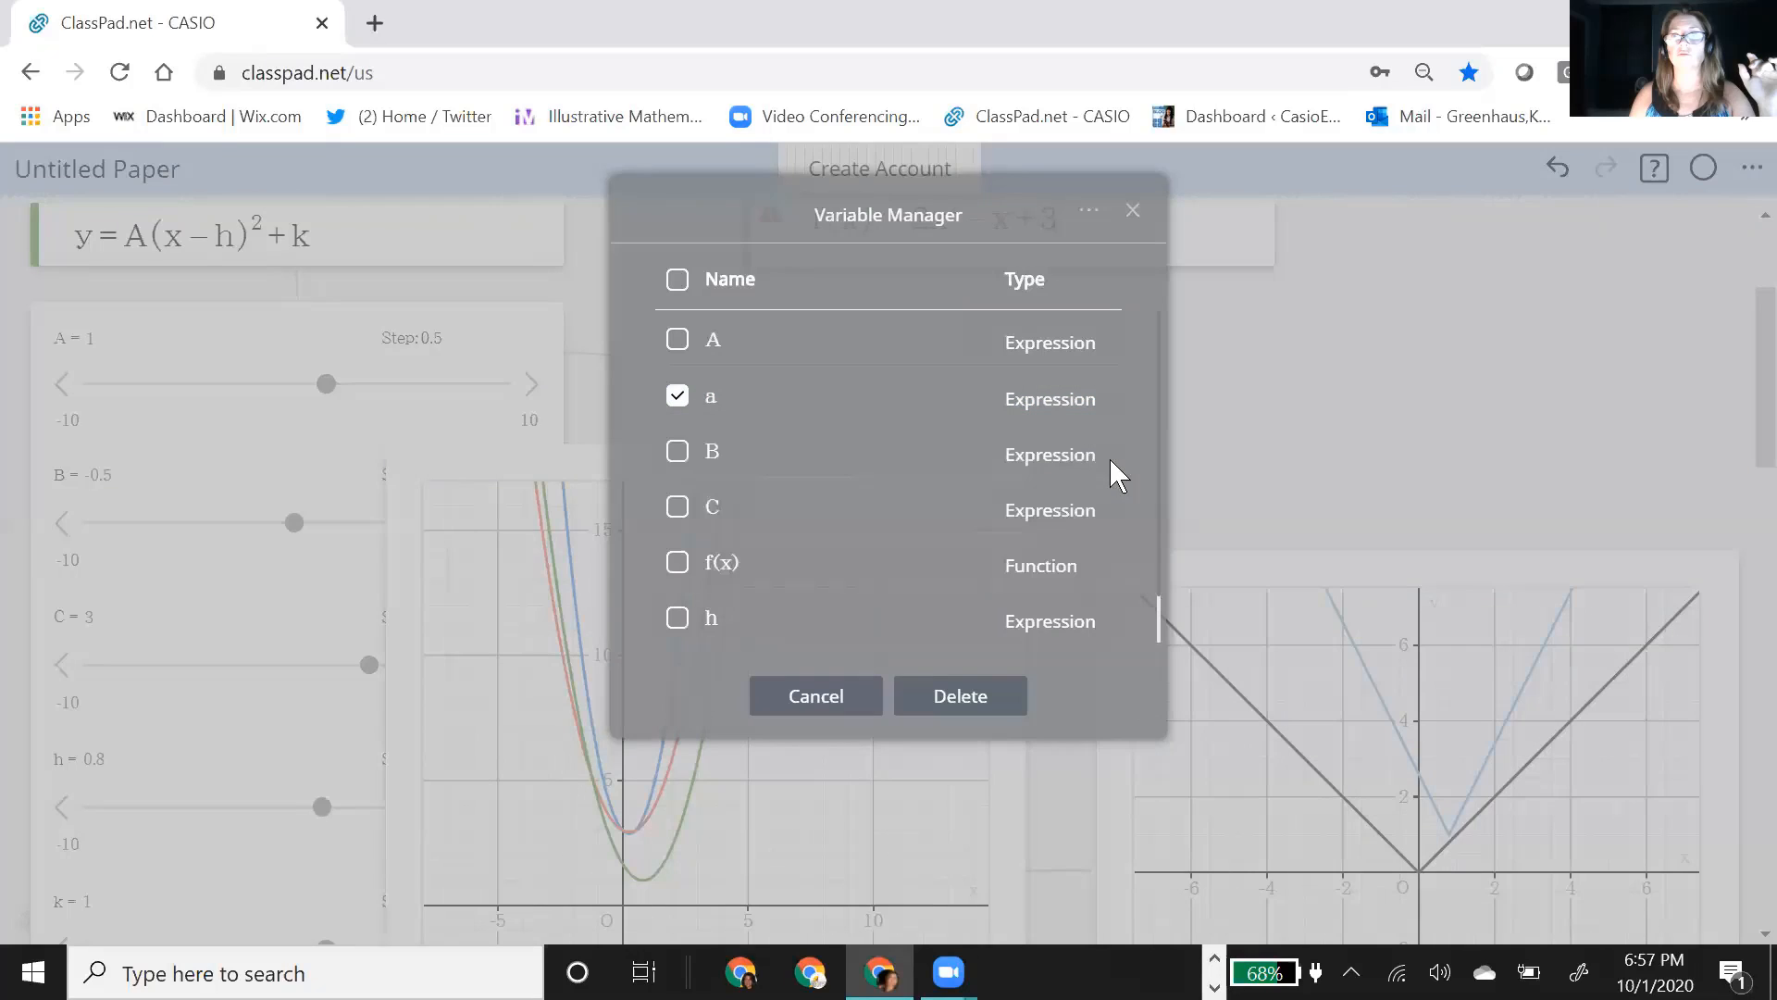
pyautogui.click(816, 696)
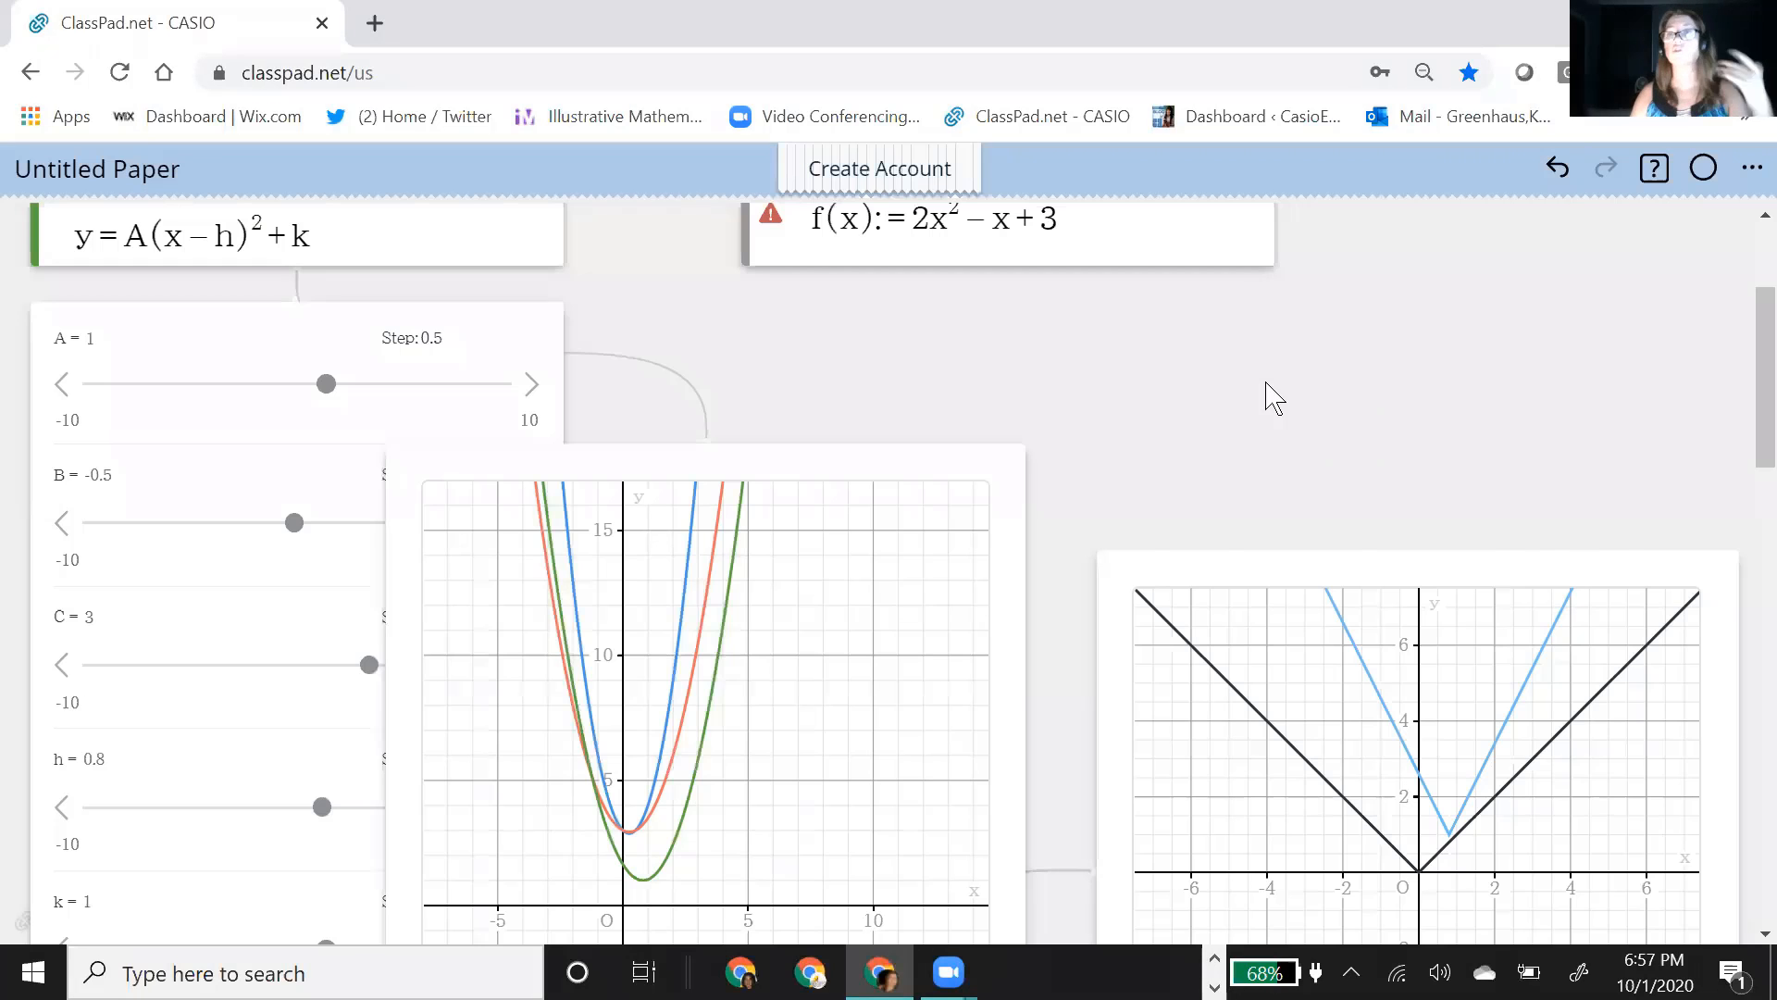
# Step: Insert a new blank graph in the empty area below the absolute value sliders and shift it slightly left
pyautogui.scroll(-5, 1111, 380)
pyautogui.scroll(-3, 1084, 370)
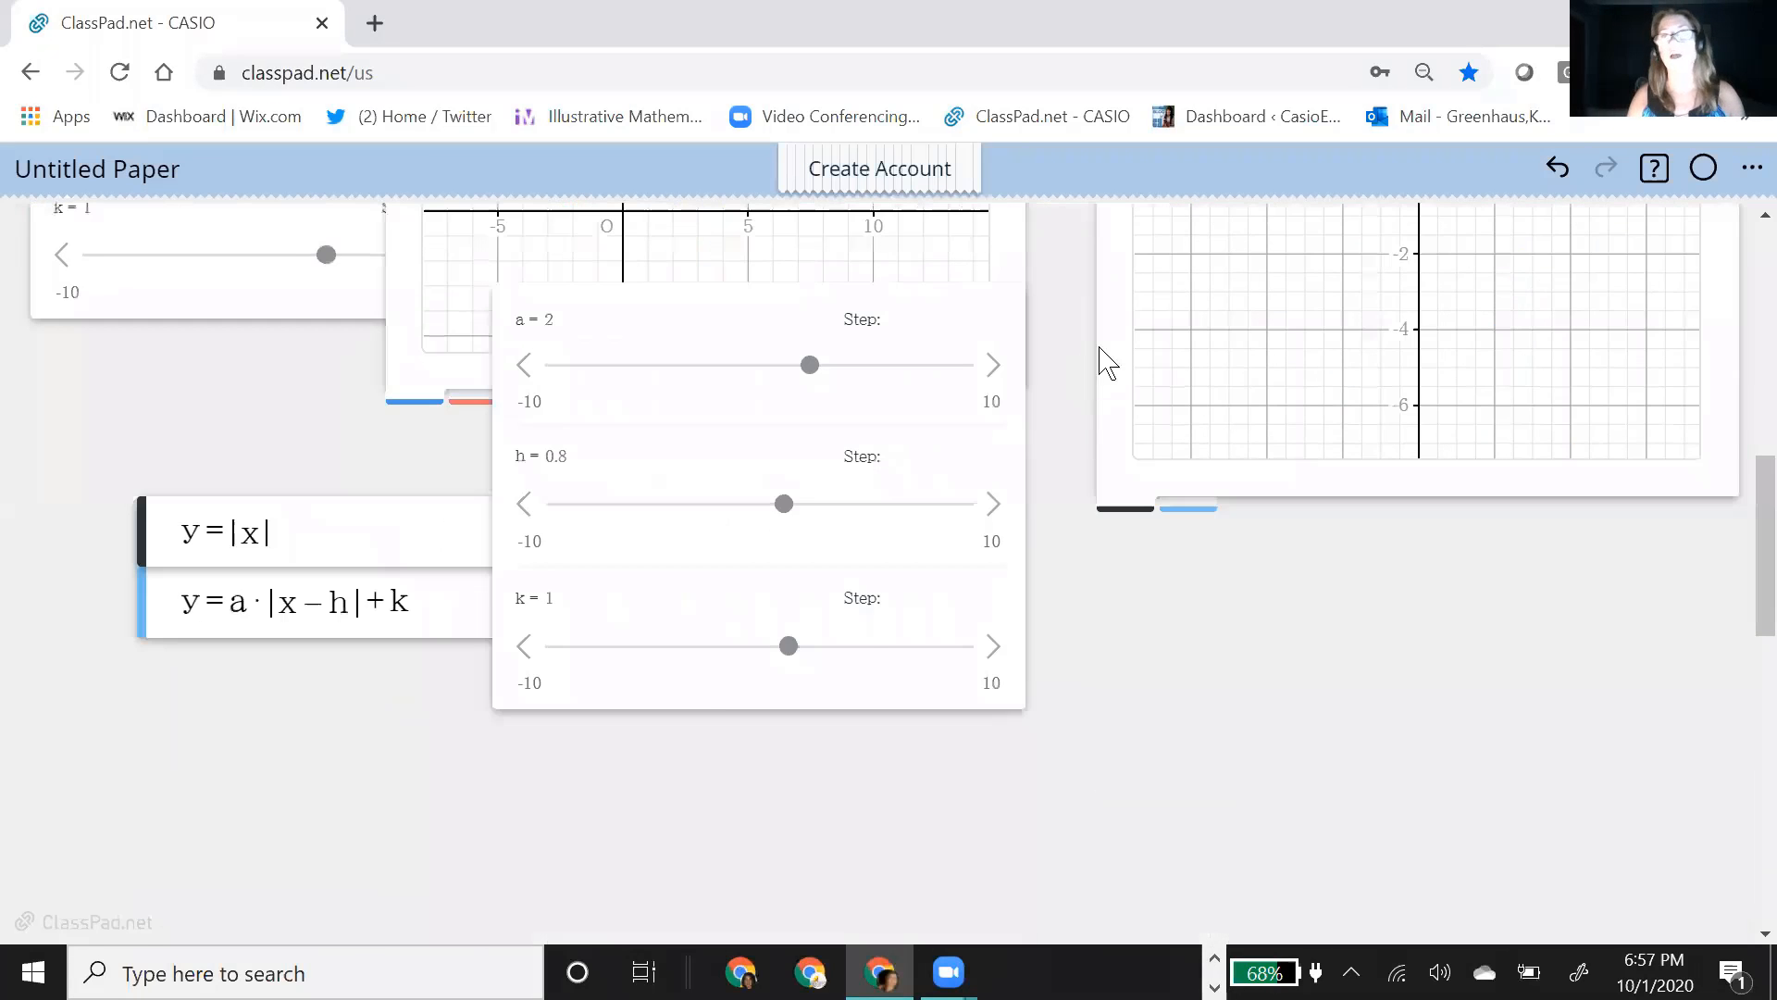
pyautogui.scroll(8, 1105, 363)
pyautogui.scroll(-7, 1101, 356)
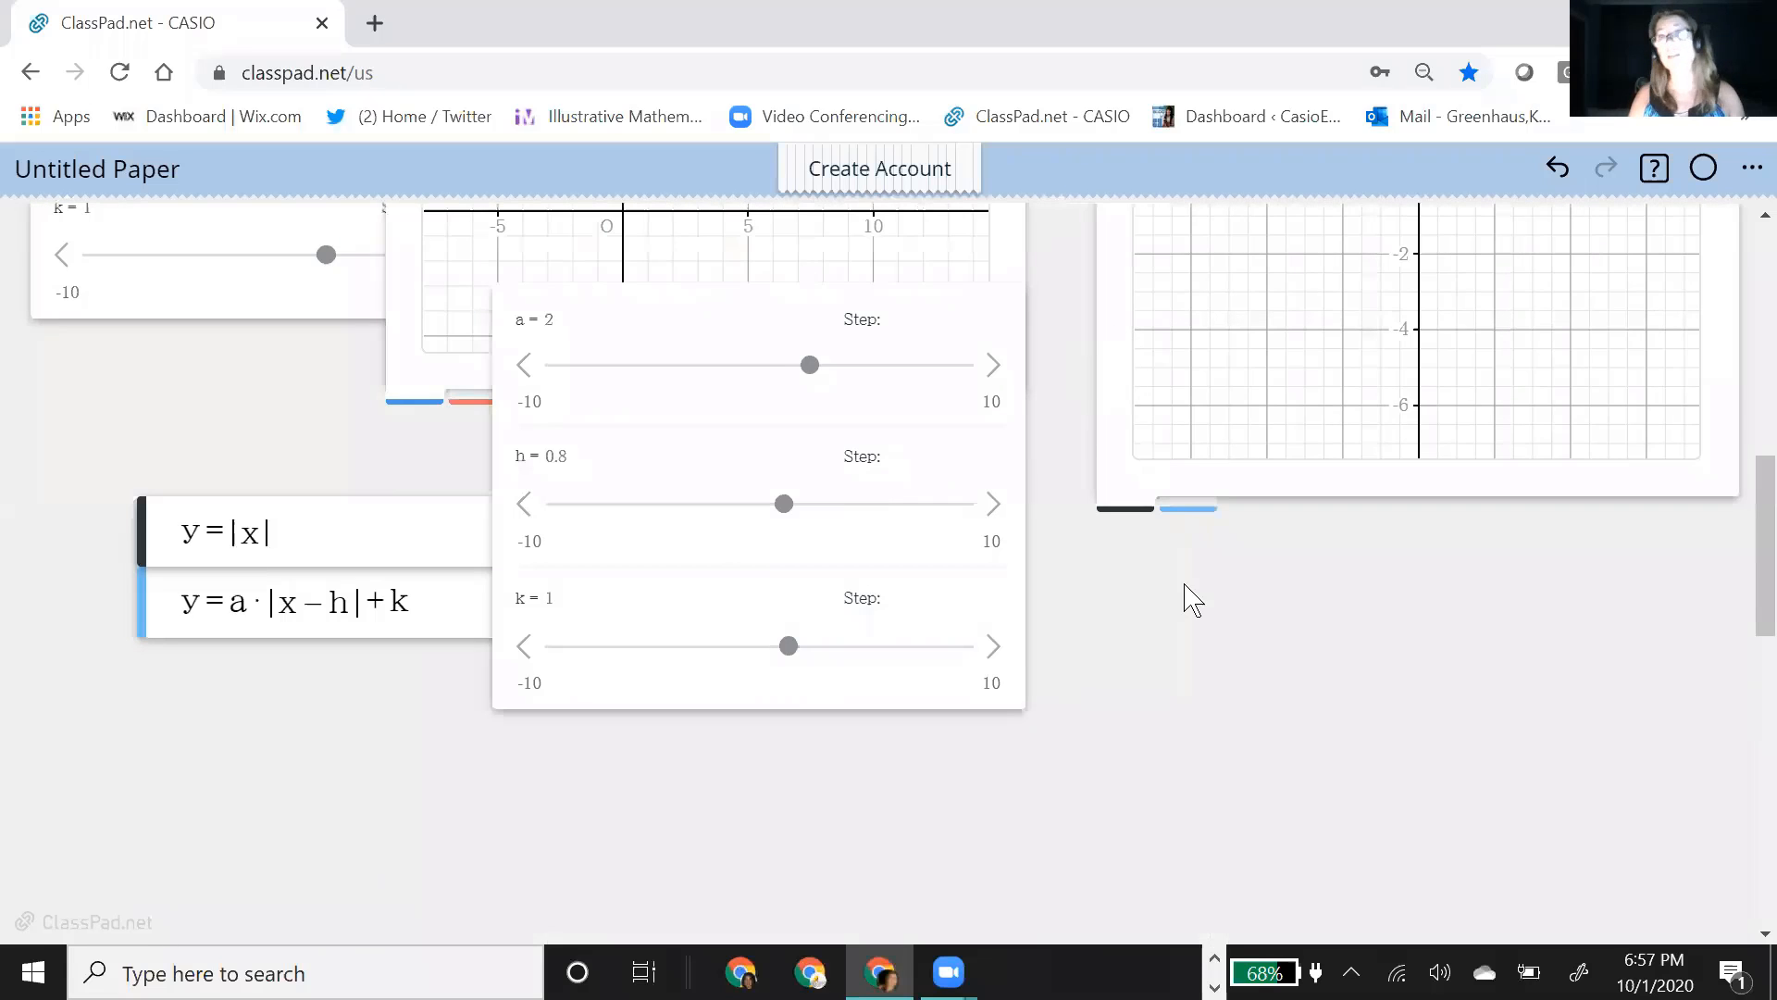
pyautogui.scroll(-5, 1182, 599)
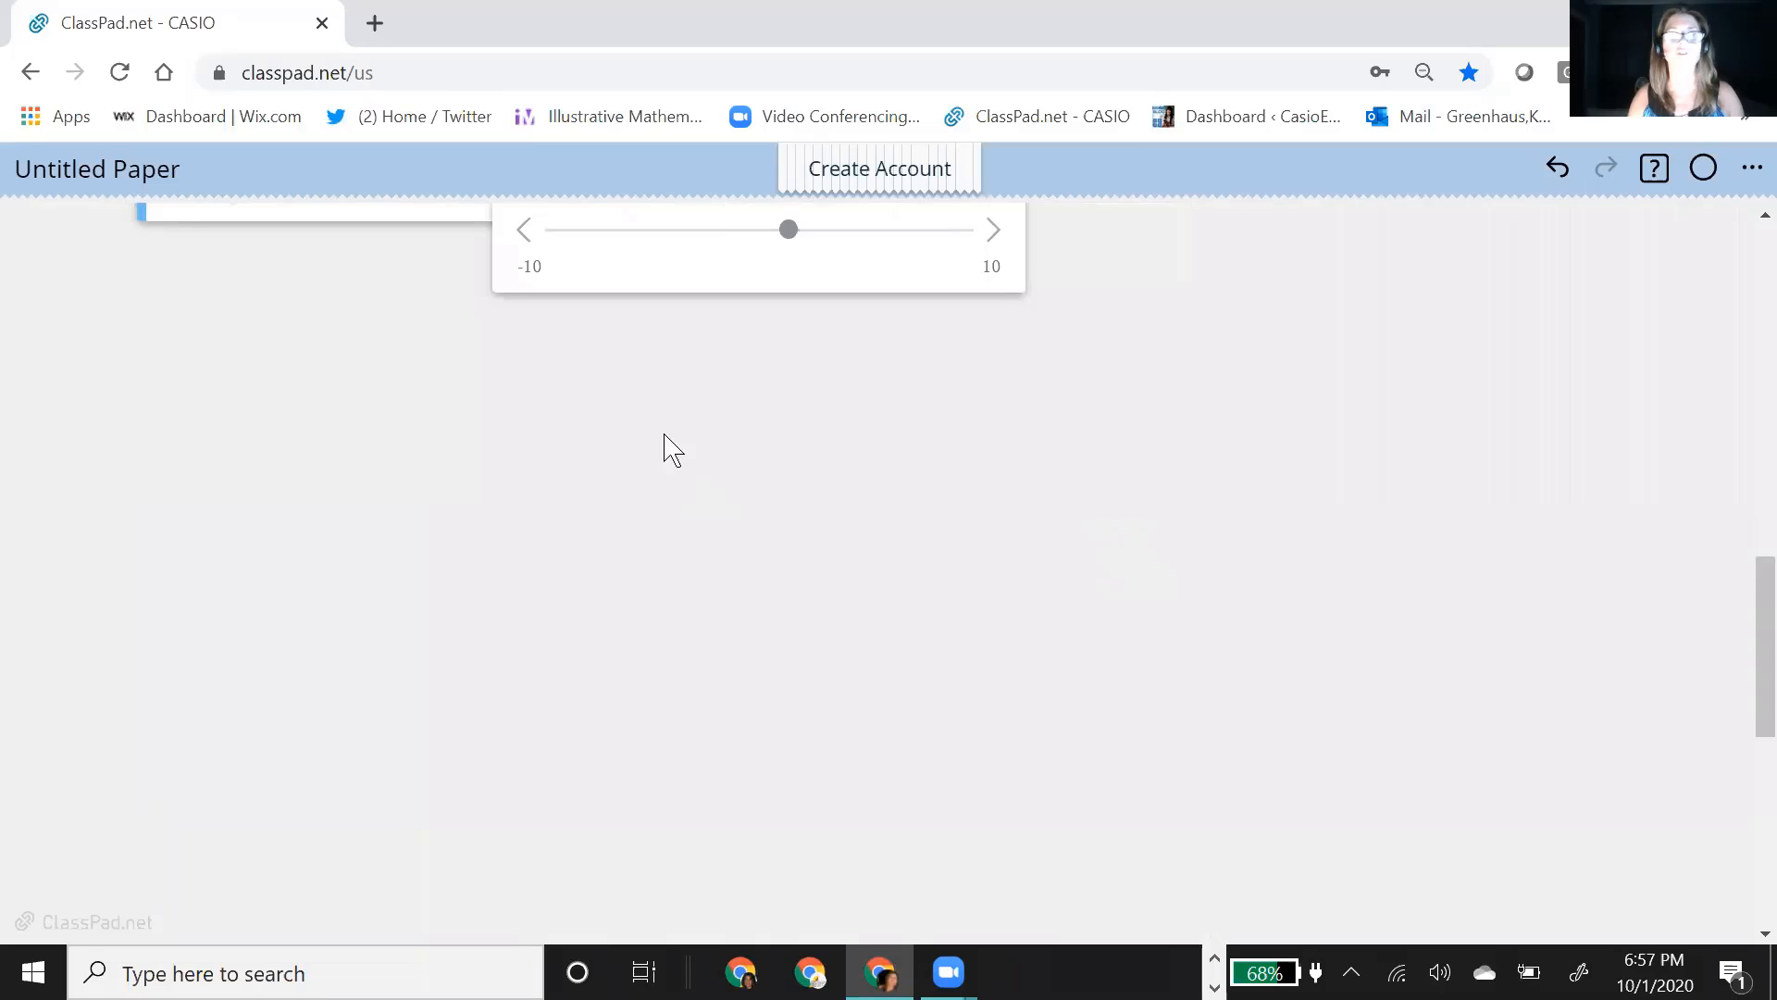
pyautogui.scroll(-2, 664, 447)
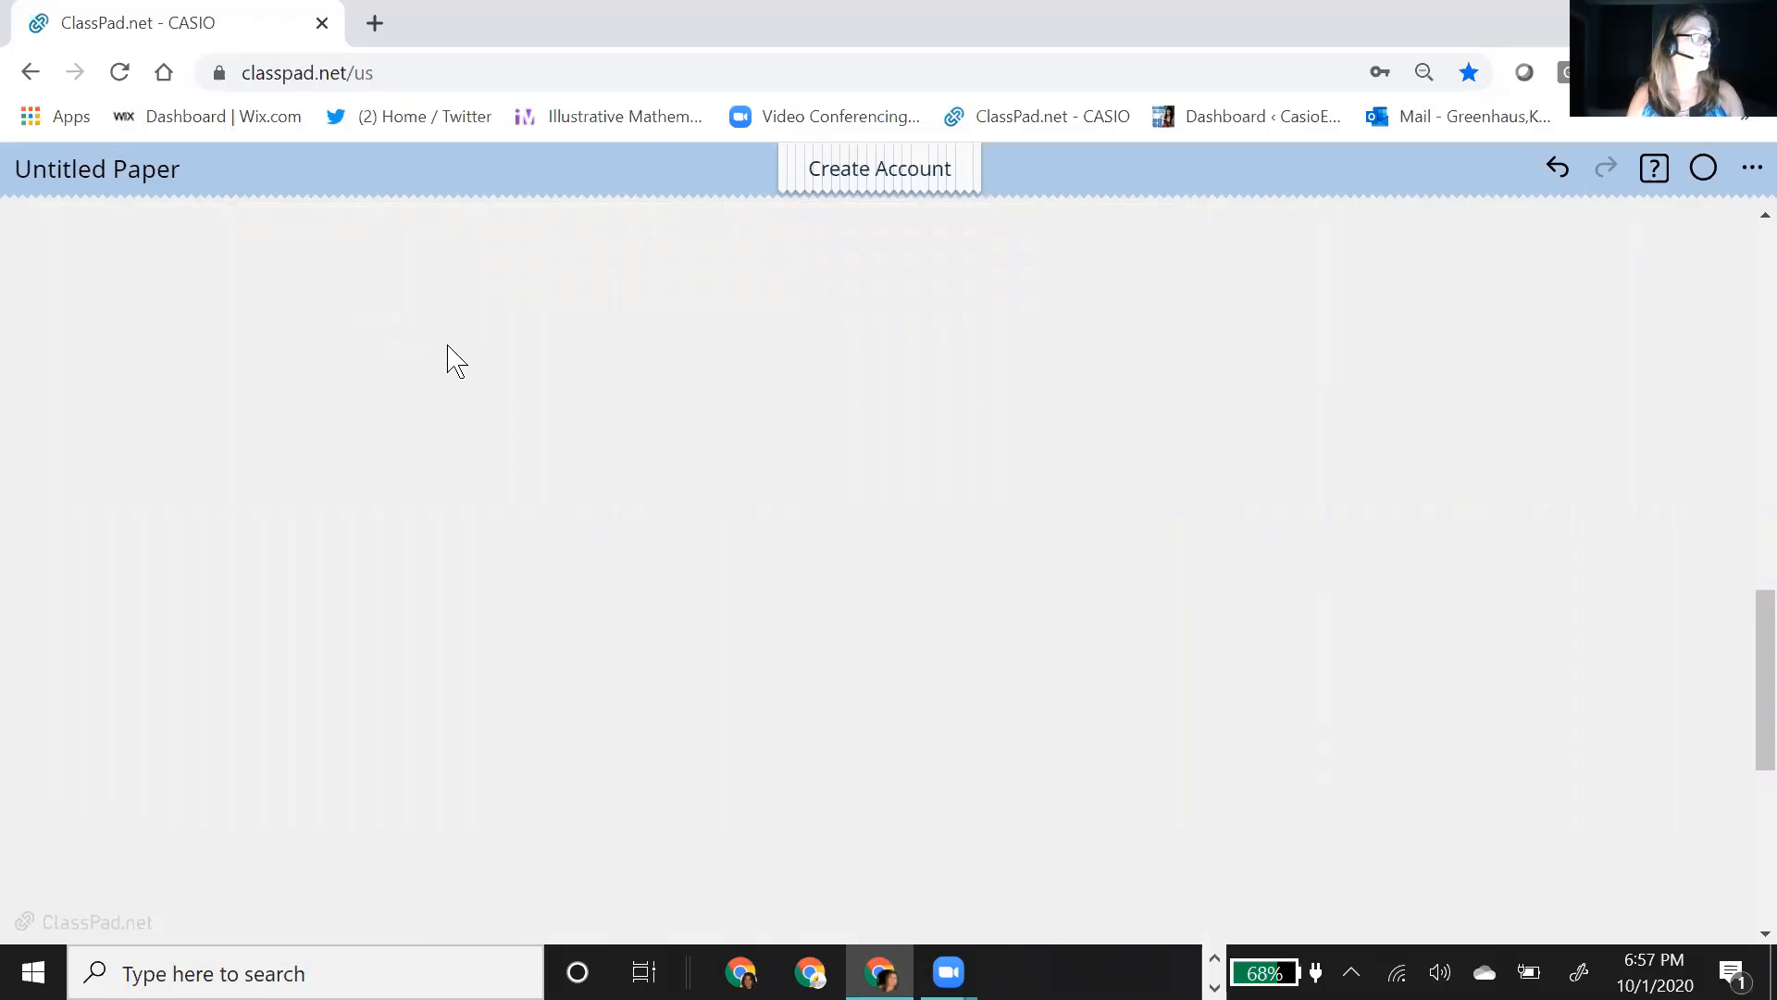
pyautogui.click(402, 316)
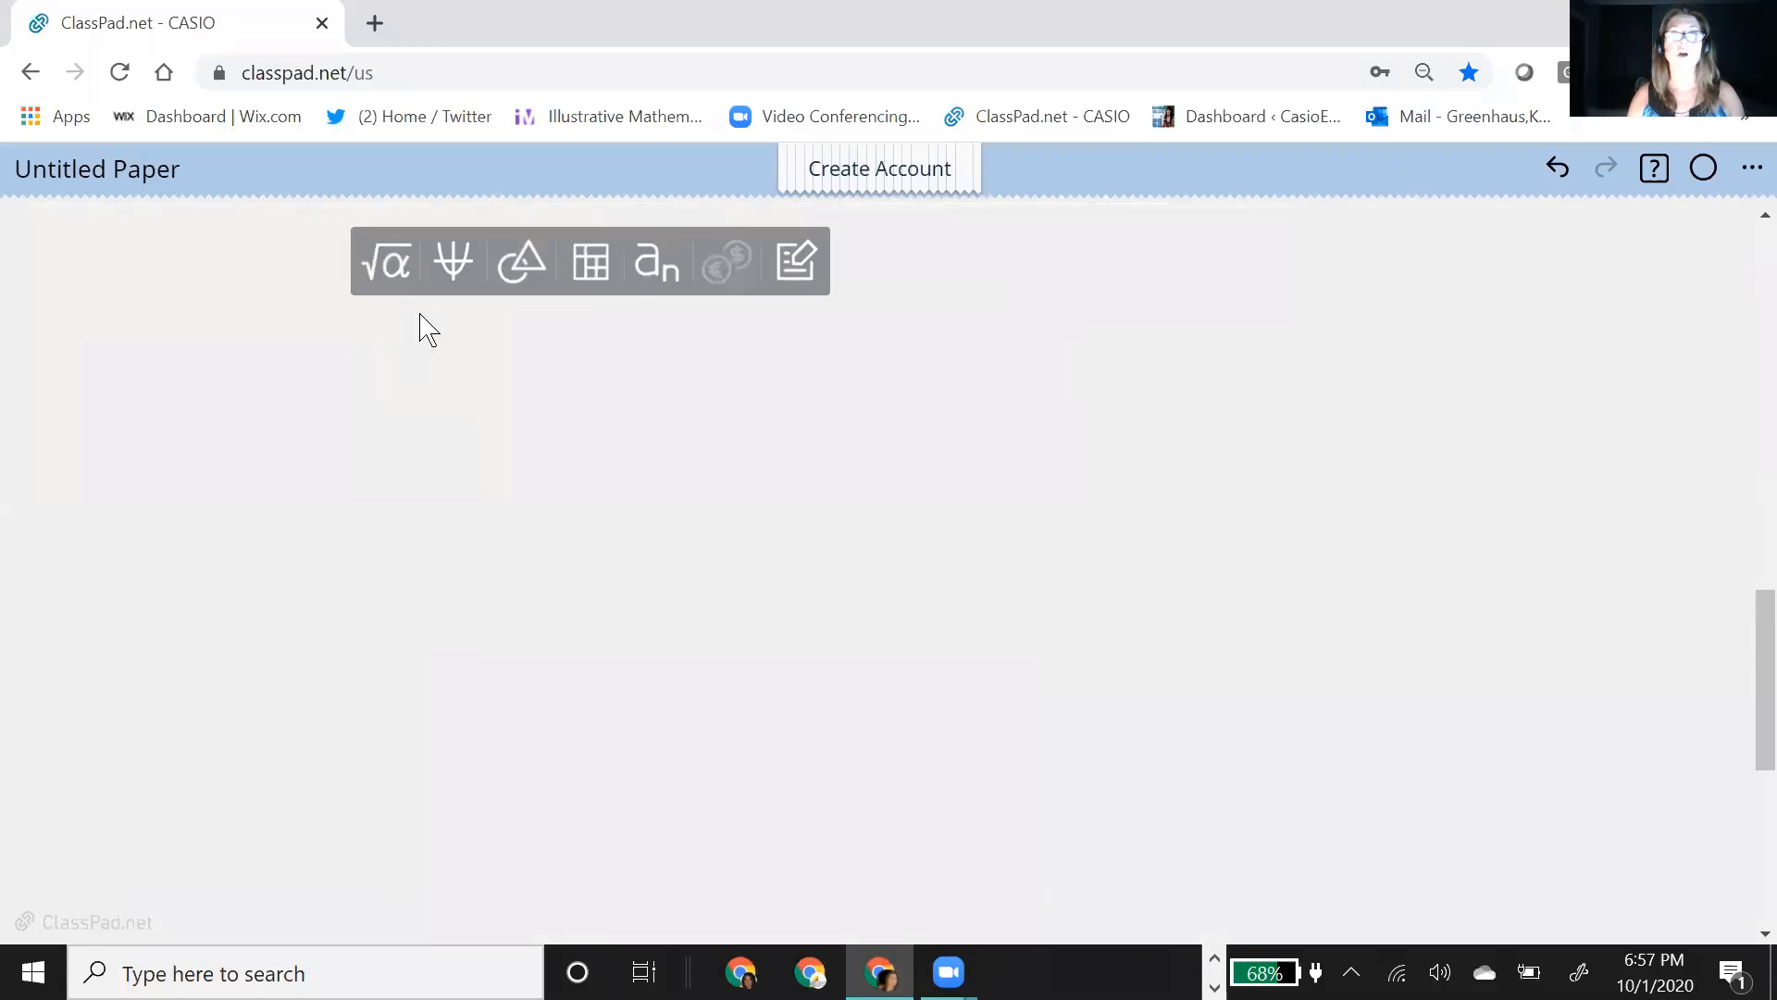
pyautogui.click(457, 280)
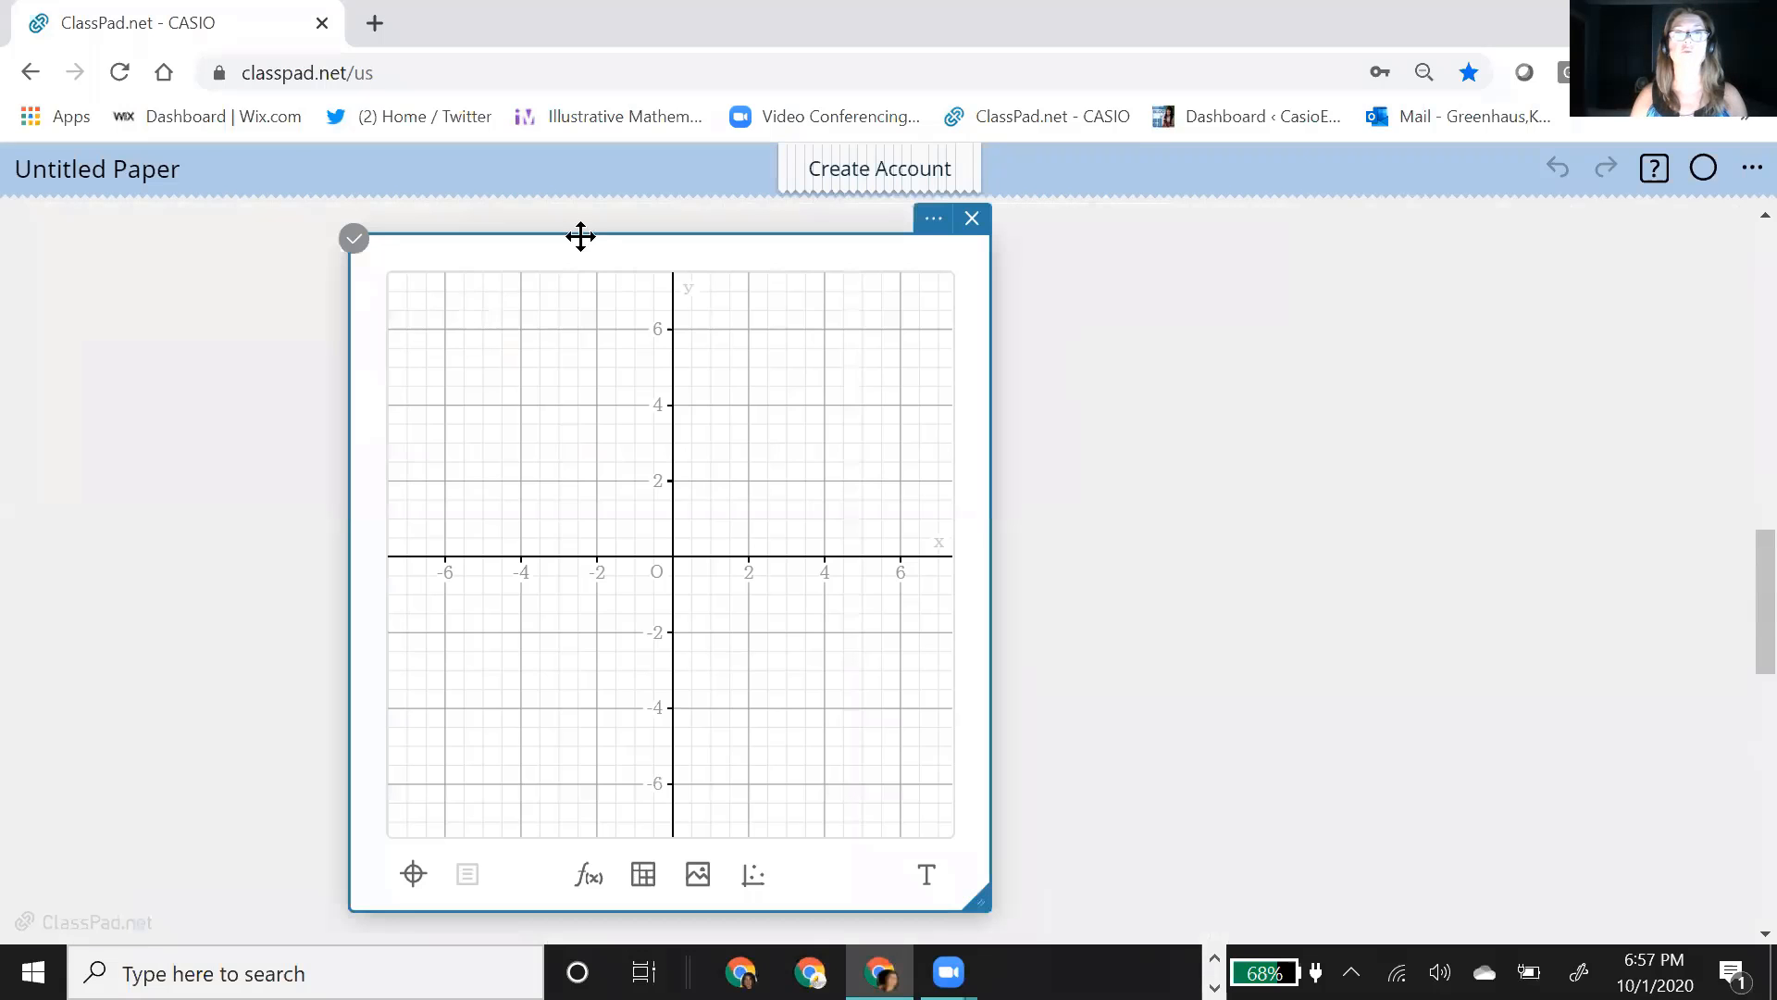
pyautogui.moveTo(579, 234); pyautogui.dragTo(500, 243)
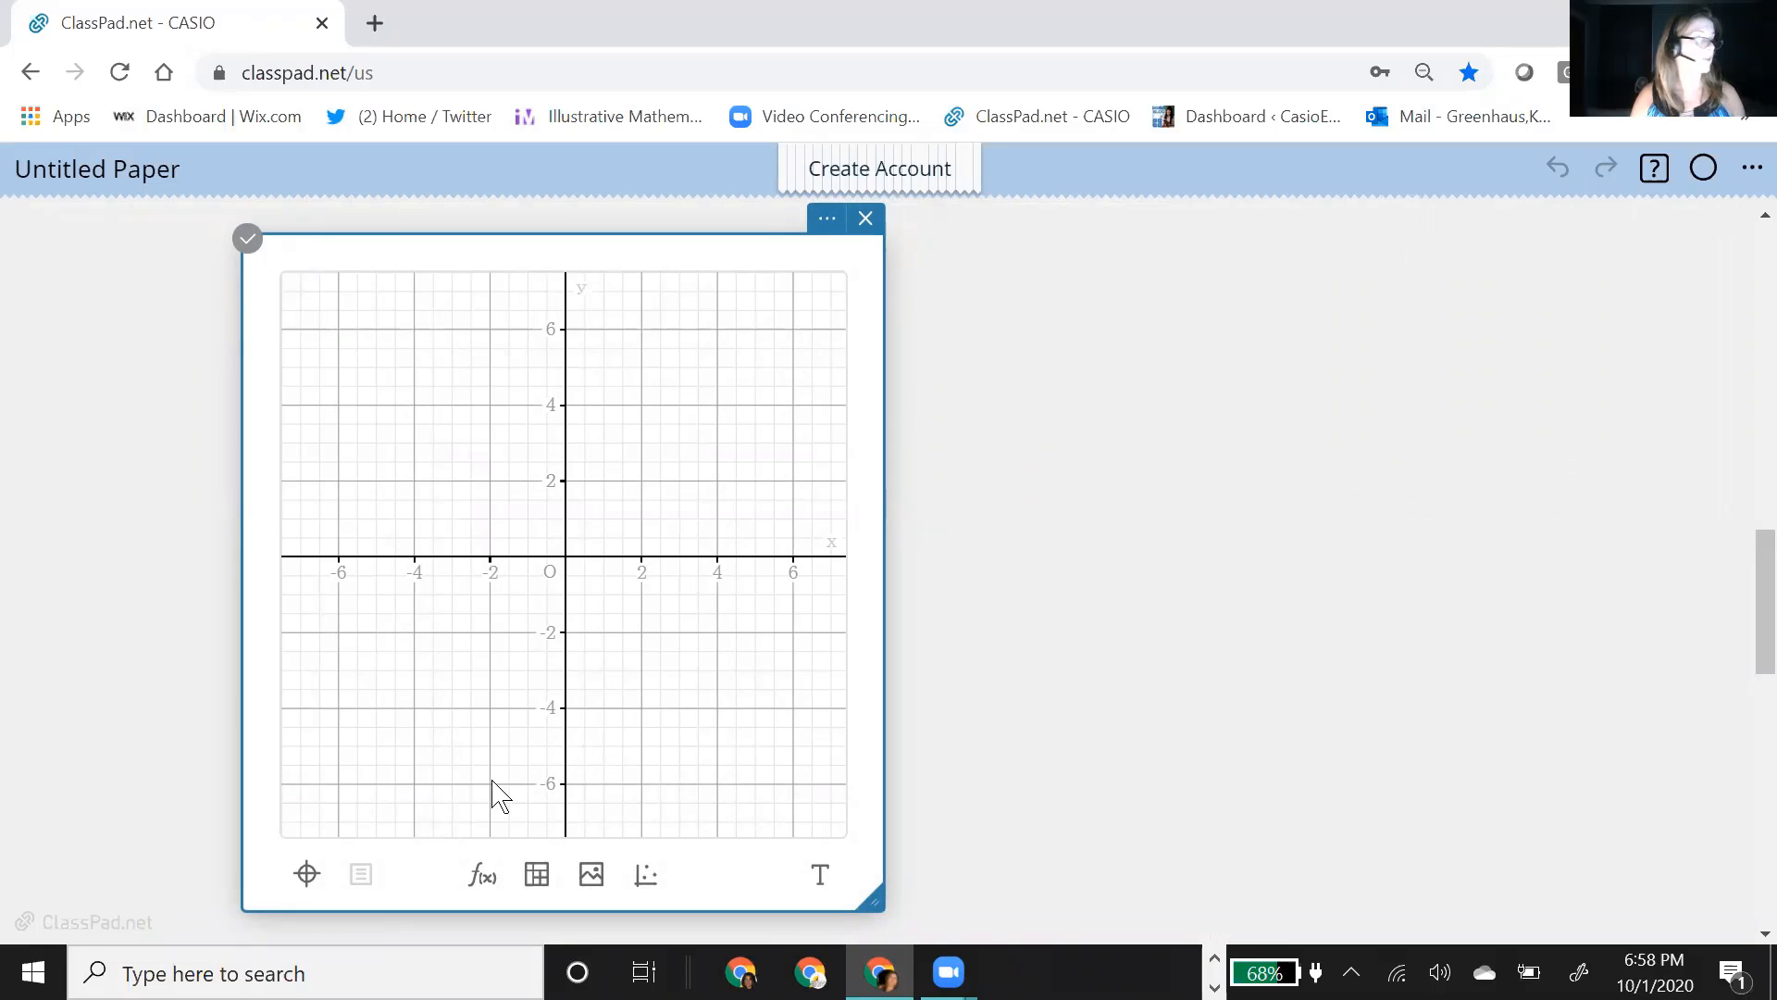
# Step: Add the function y=x^3+3x^2−1 to the new graph and plot it
pyautogui.click(481, 879)
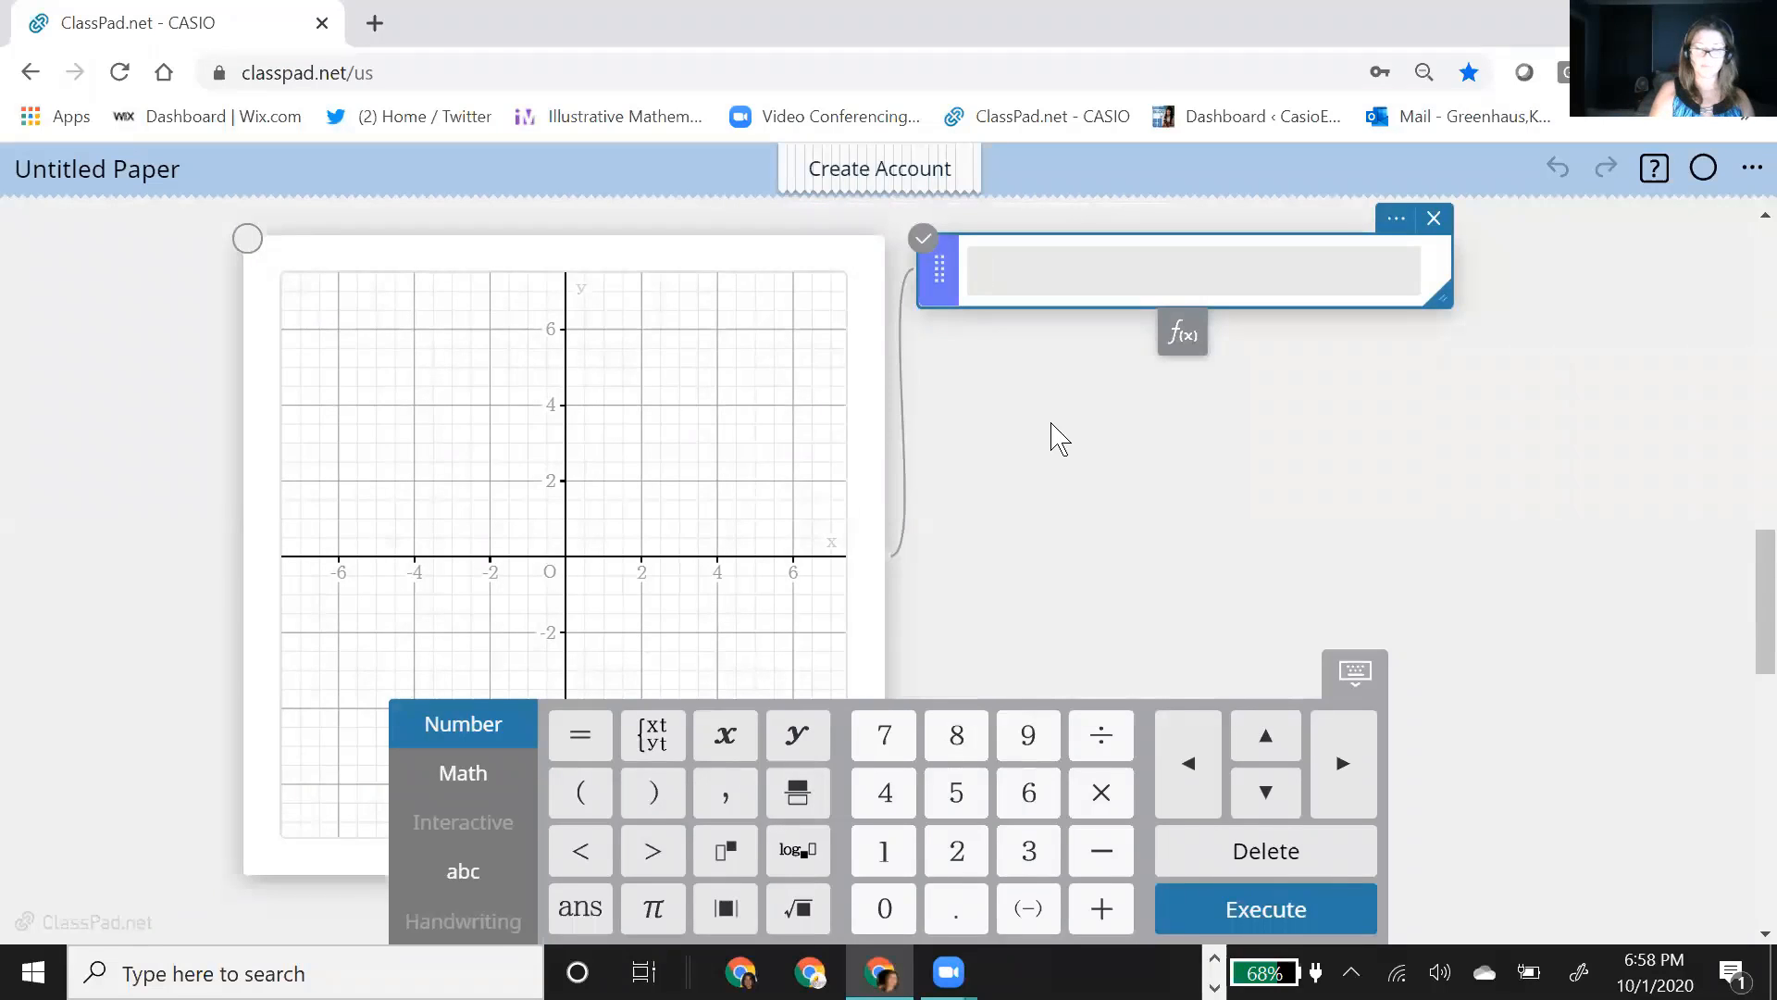
pyautogui.write('x')
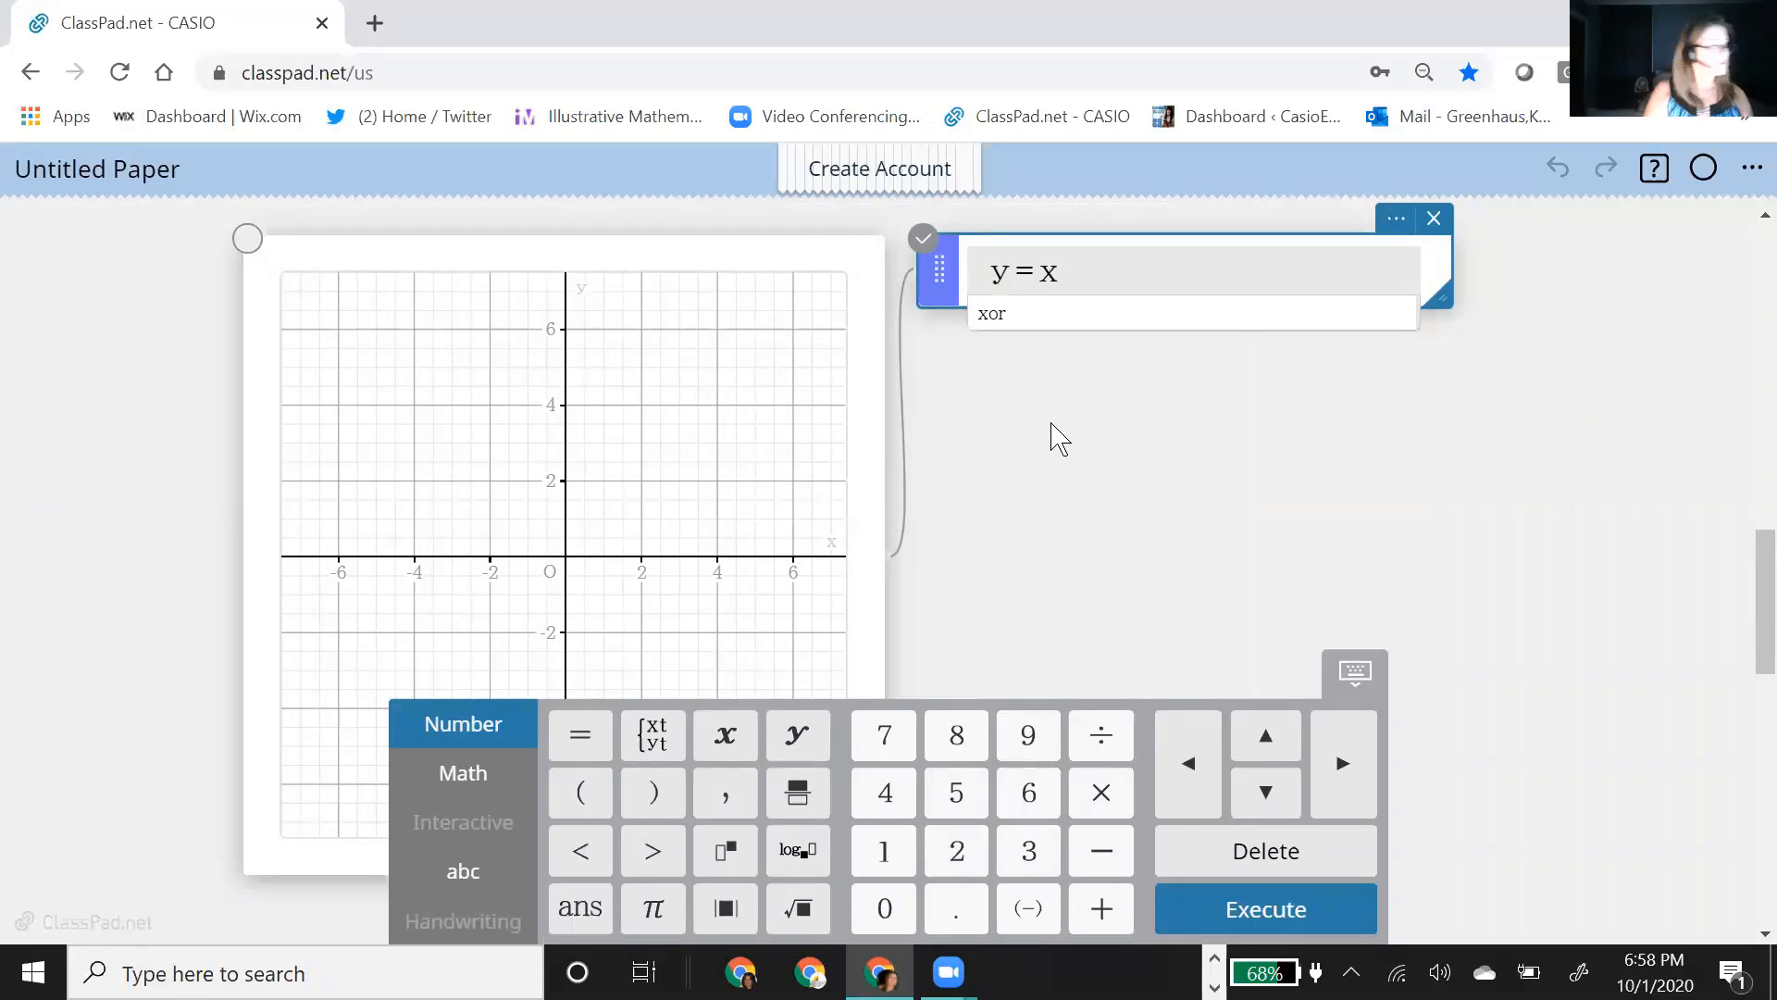
pyautogui.write('^3')
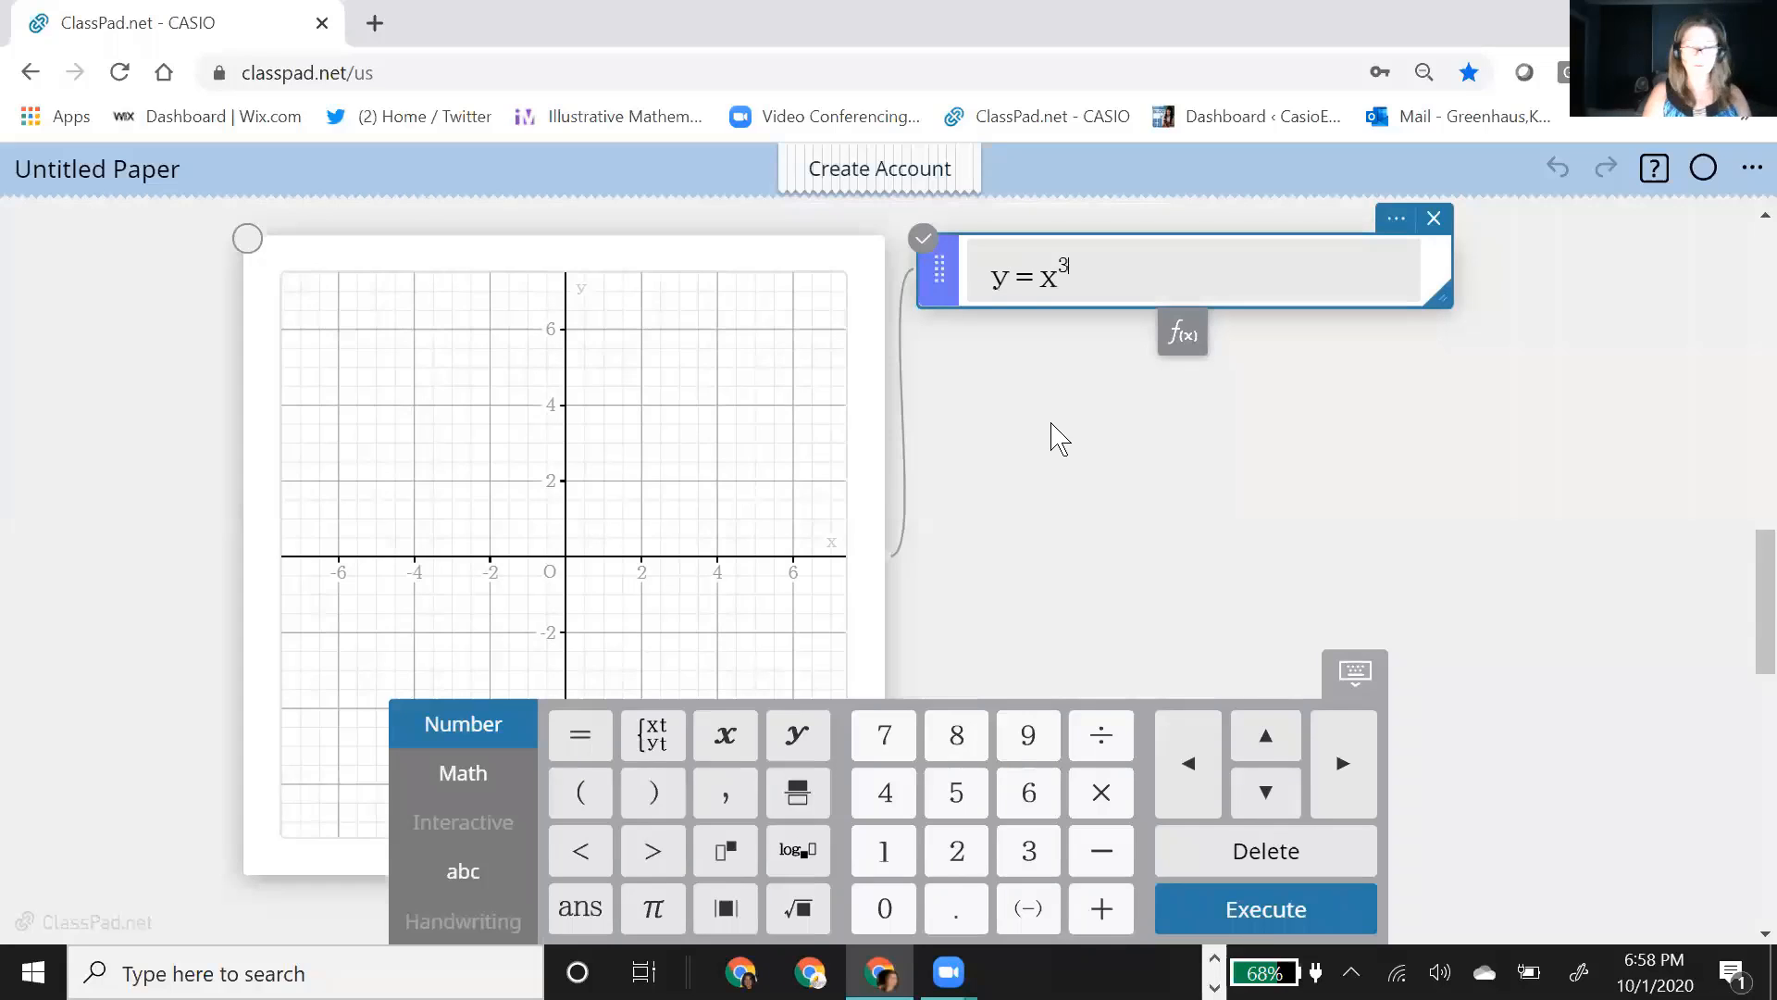
pyautogui.write('+3x')
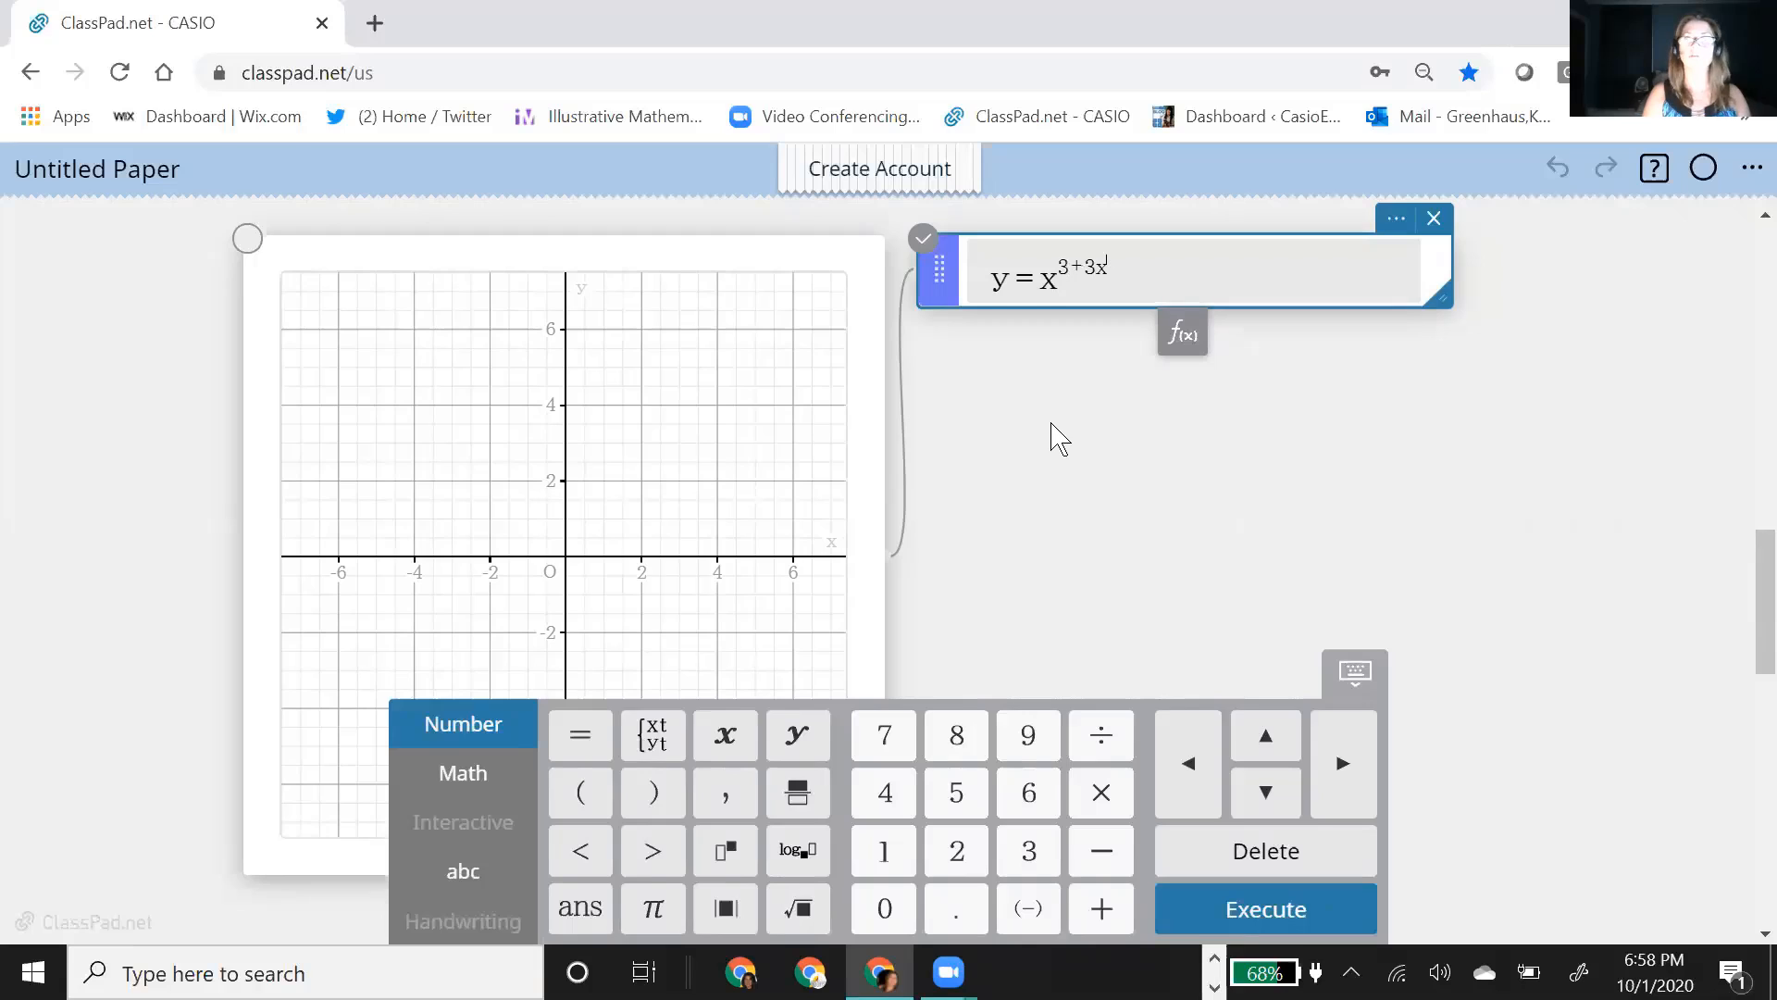
pyautogui.press('BackSpace')
pyautogui.press('BackSpace')
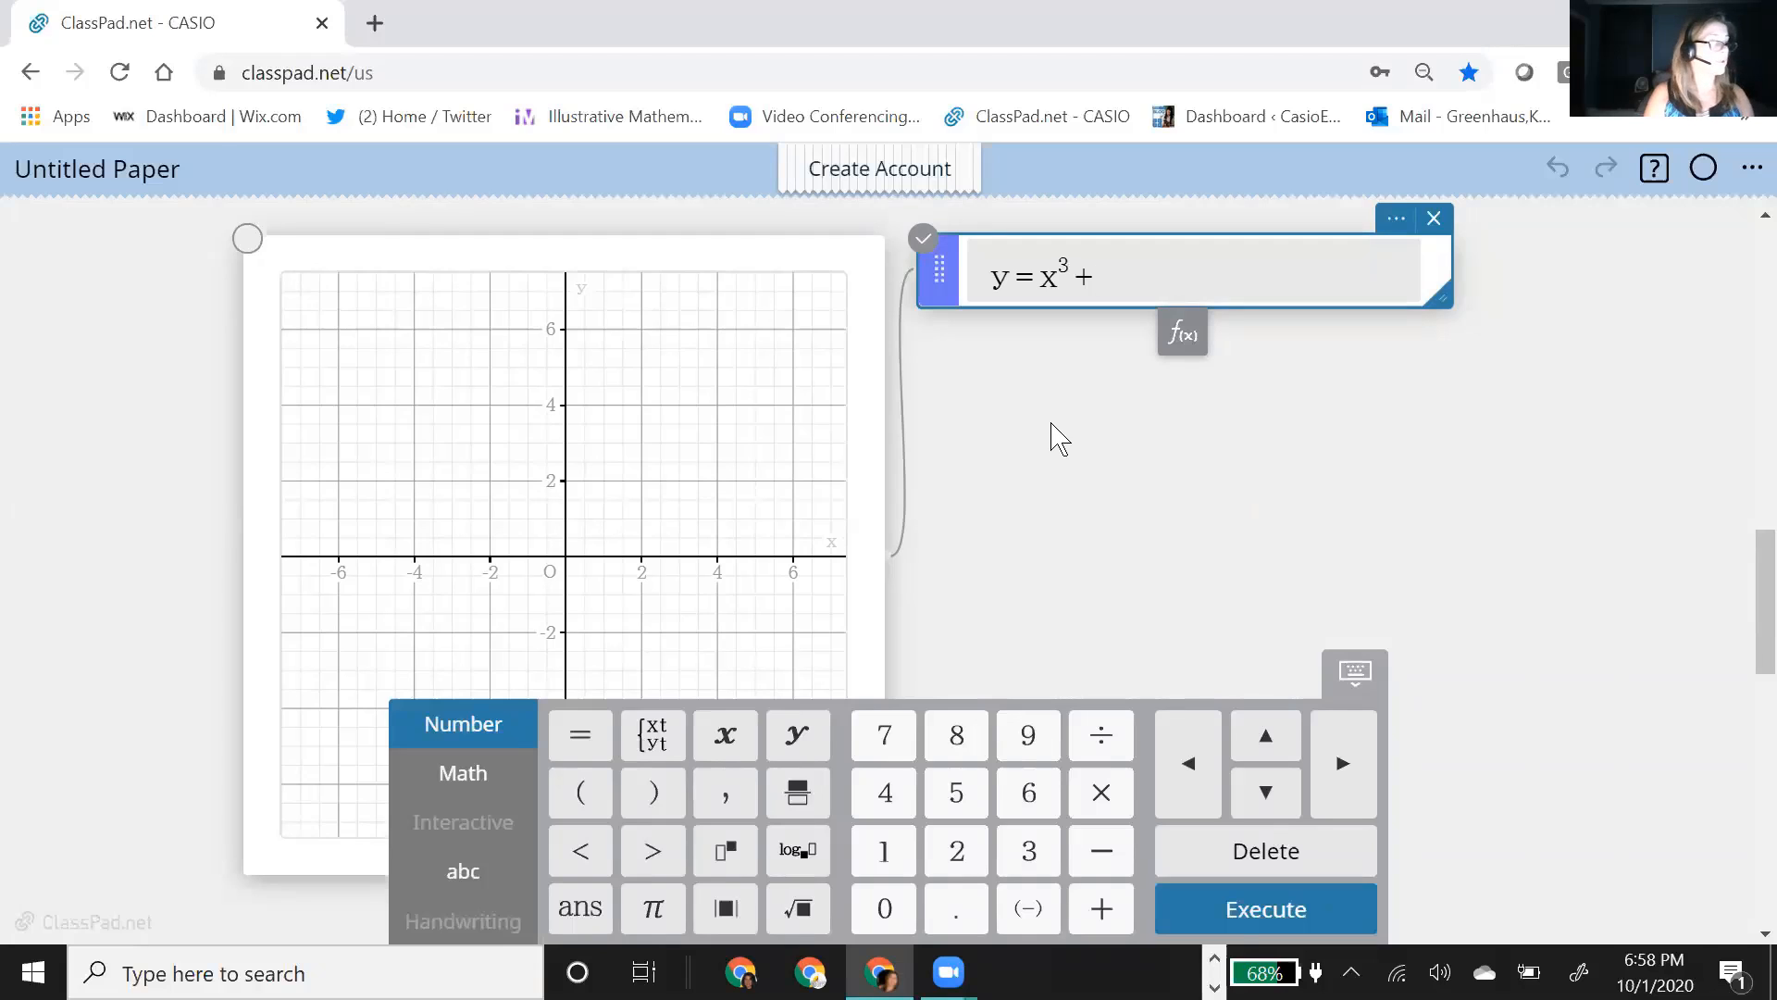
pyautogui.write('x^2 − 1')
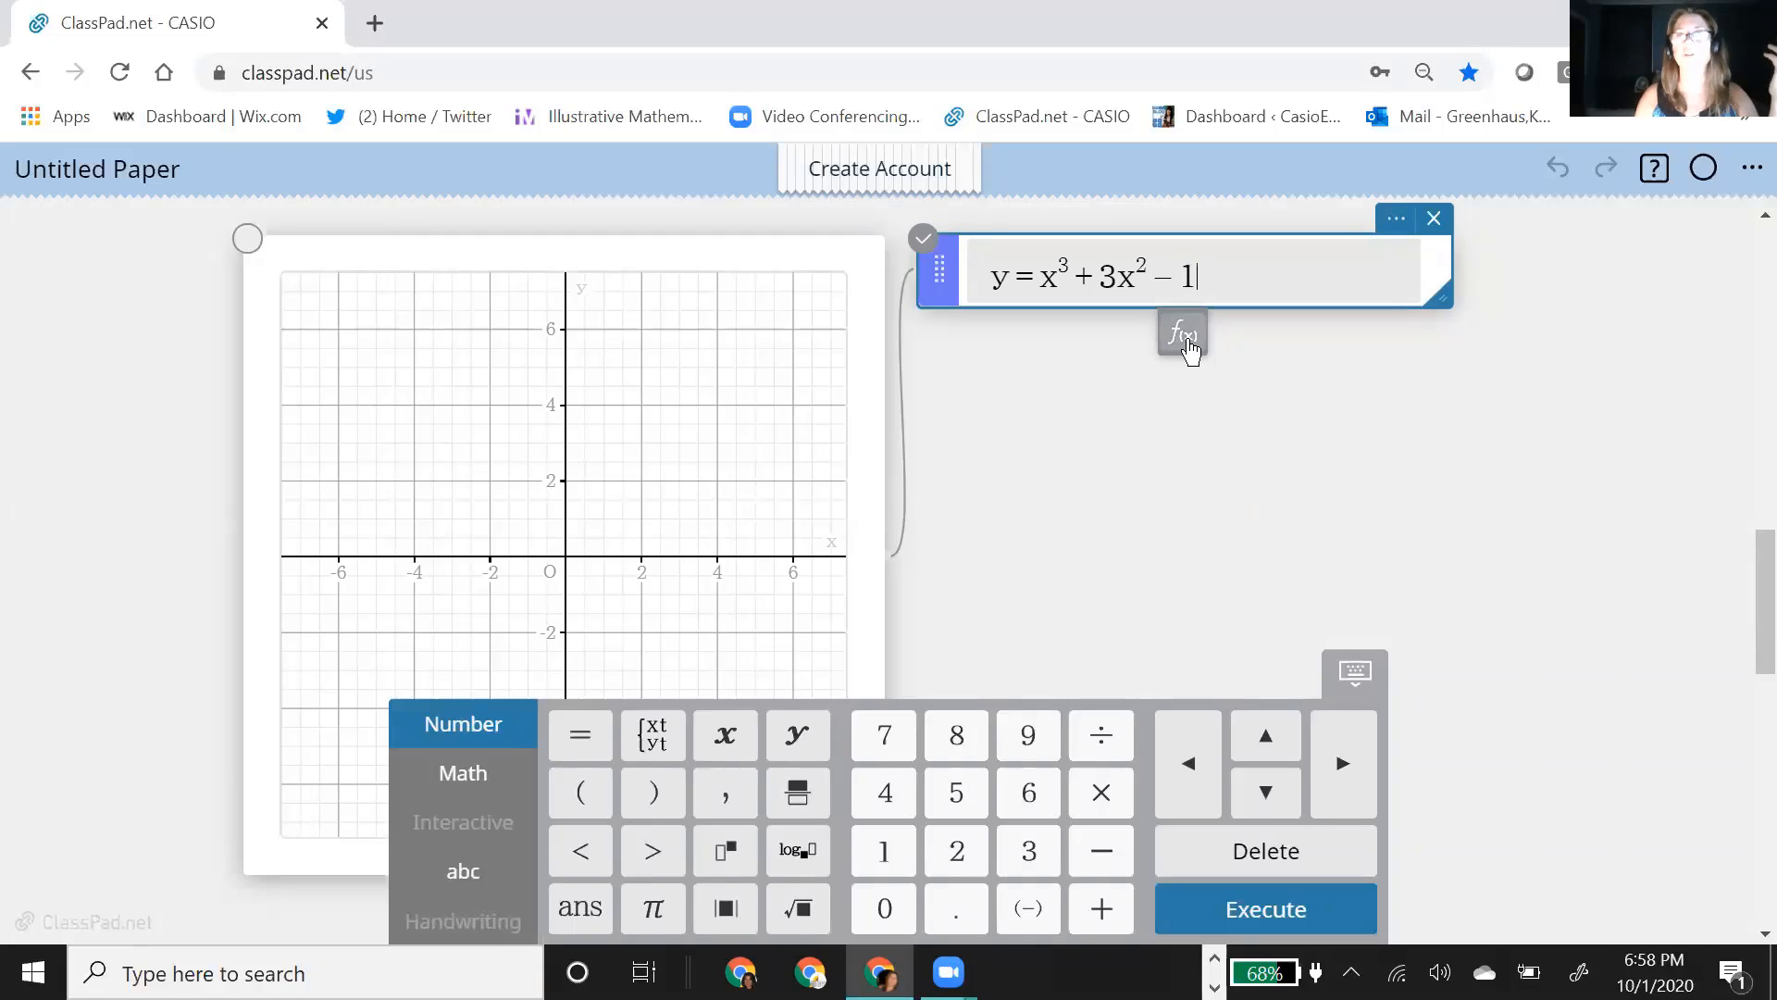
pyautogui.press('Return')
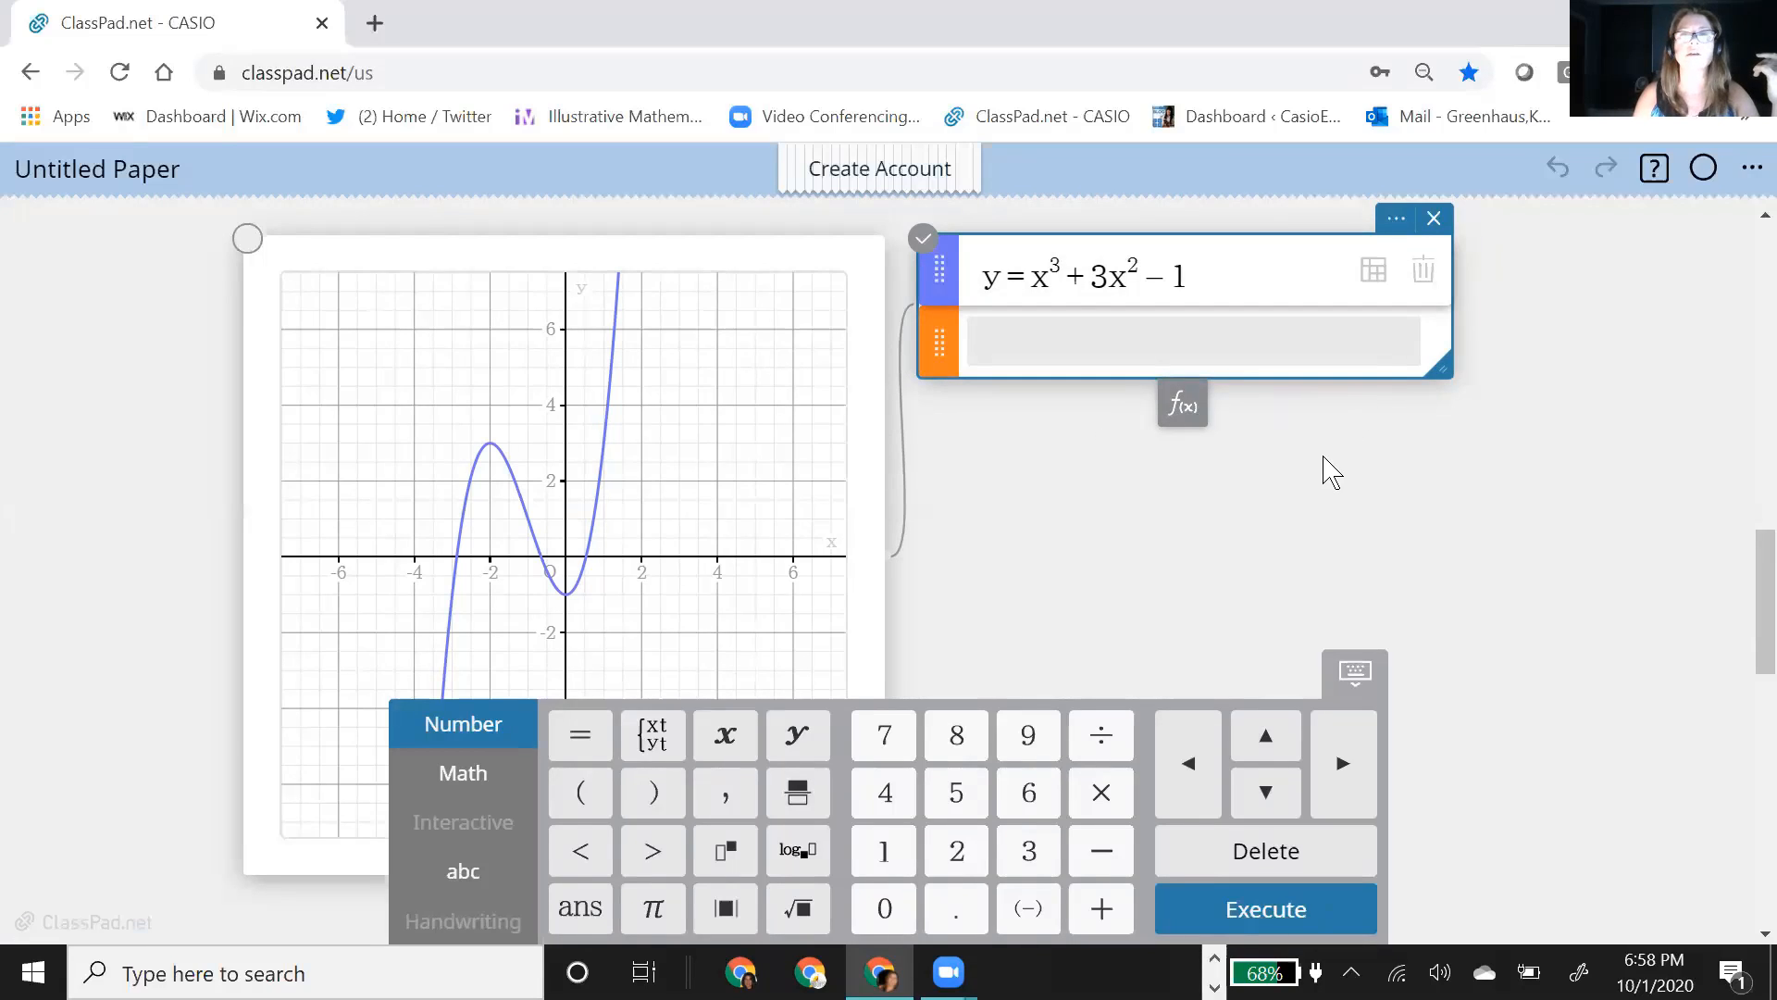
pyautogui.scroll(-2, 1195, 516)
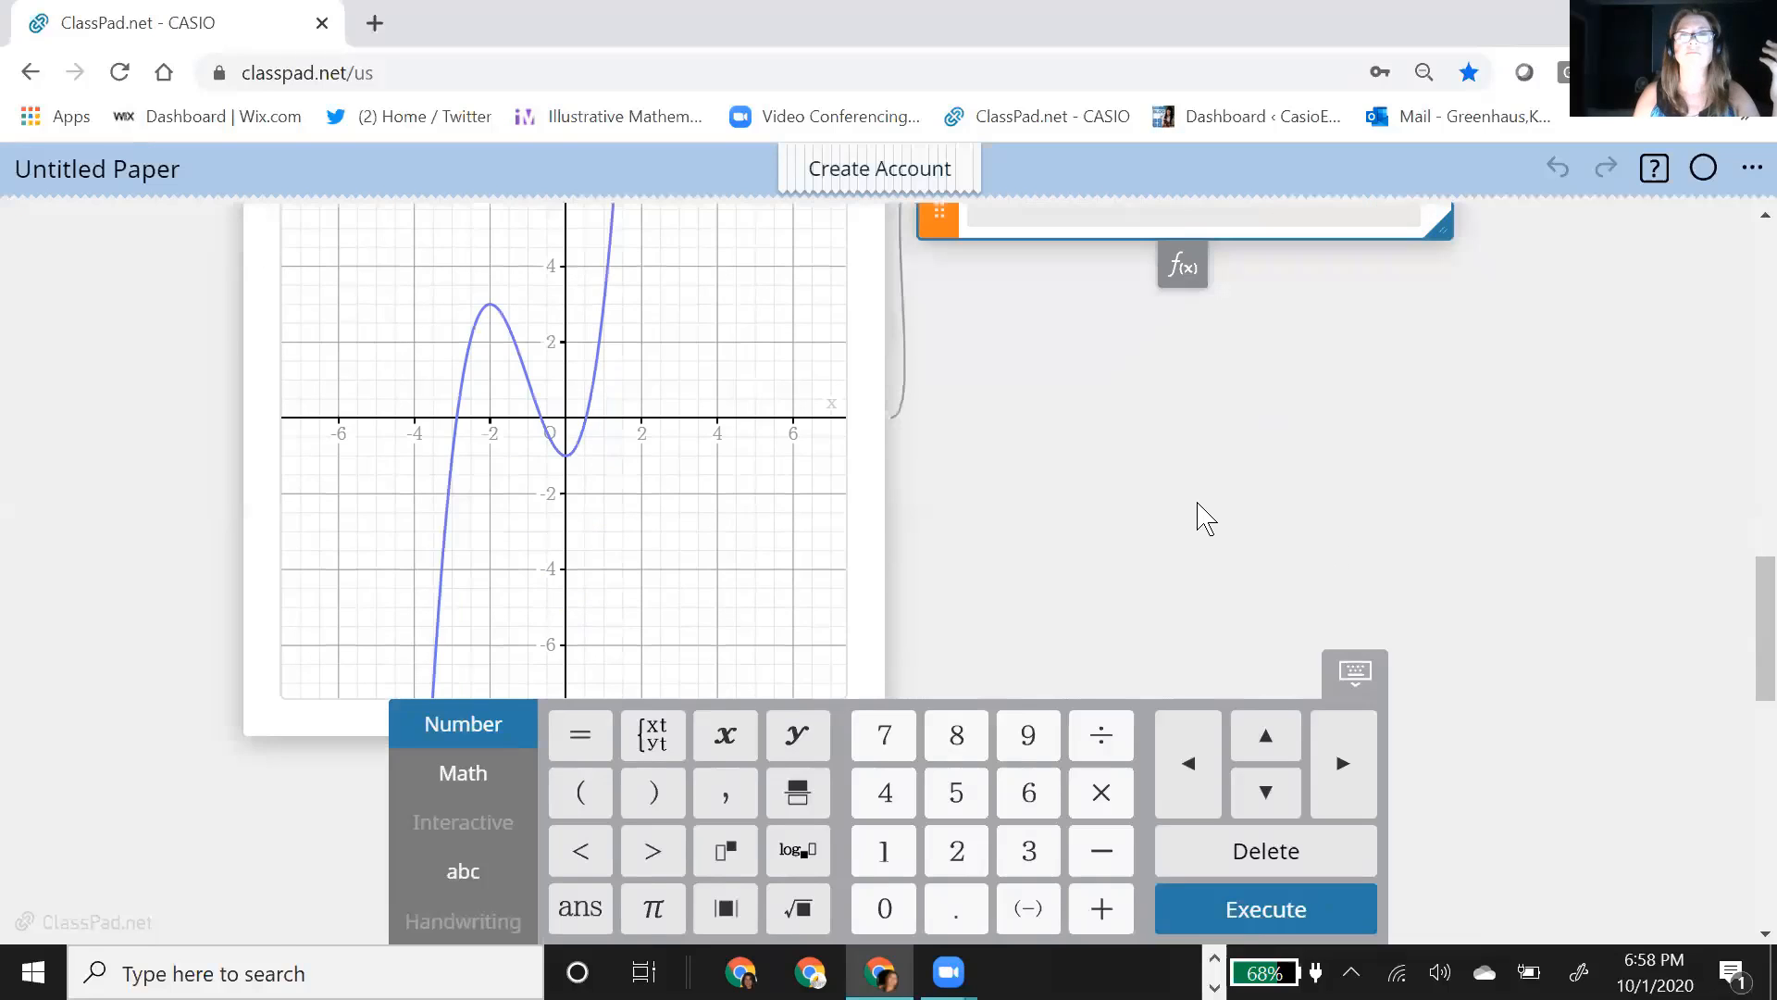
# Step: Select the cubic curve on the graph and label the coordinates of its positive x-intercept
pyautogui.scroll(4, 1579, 639)
pyautogui.scroll(-3, 1589, 645)
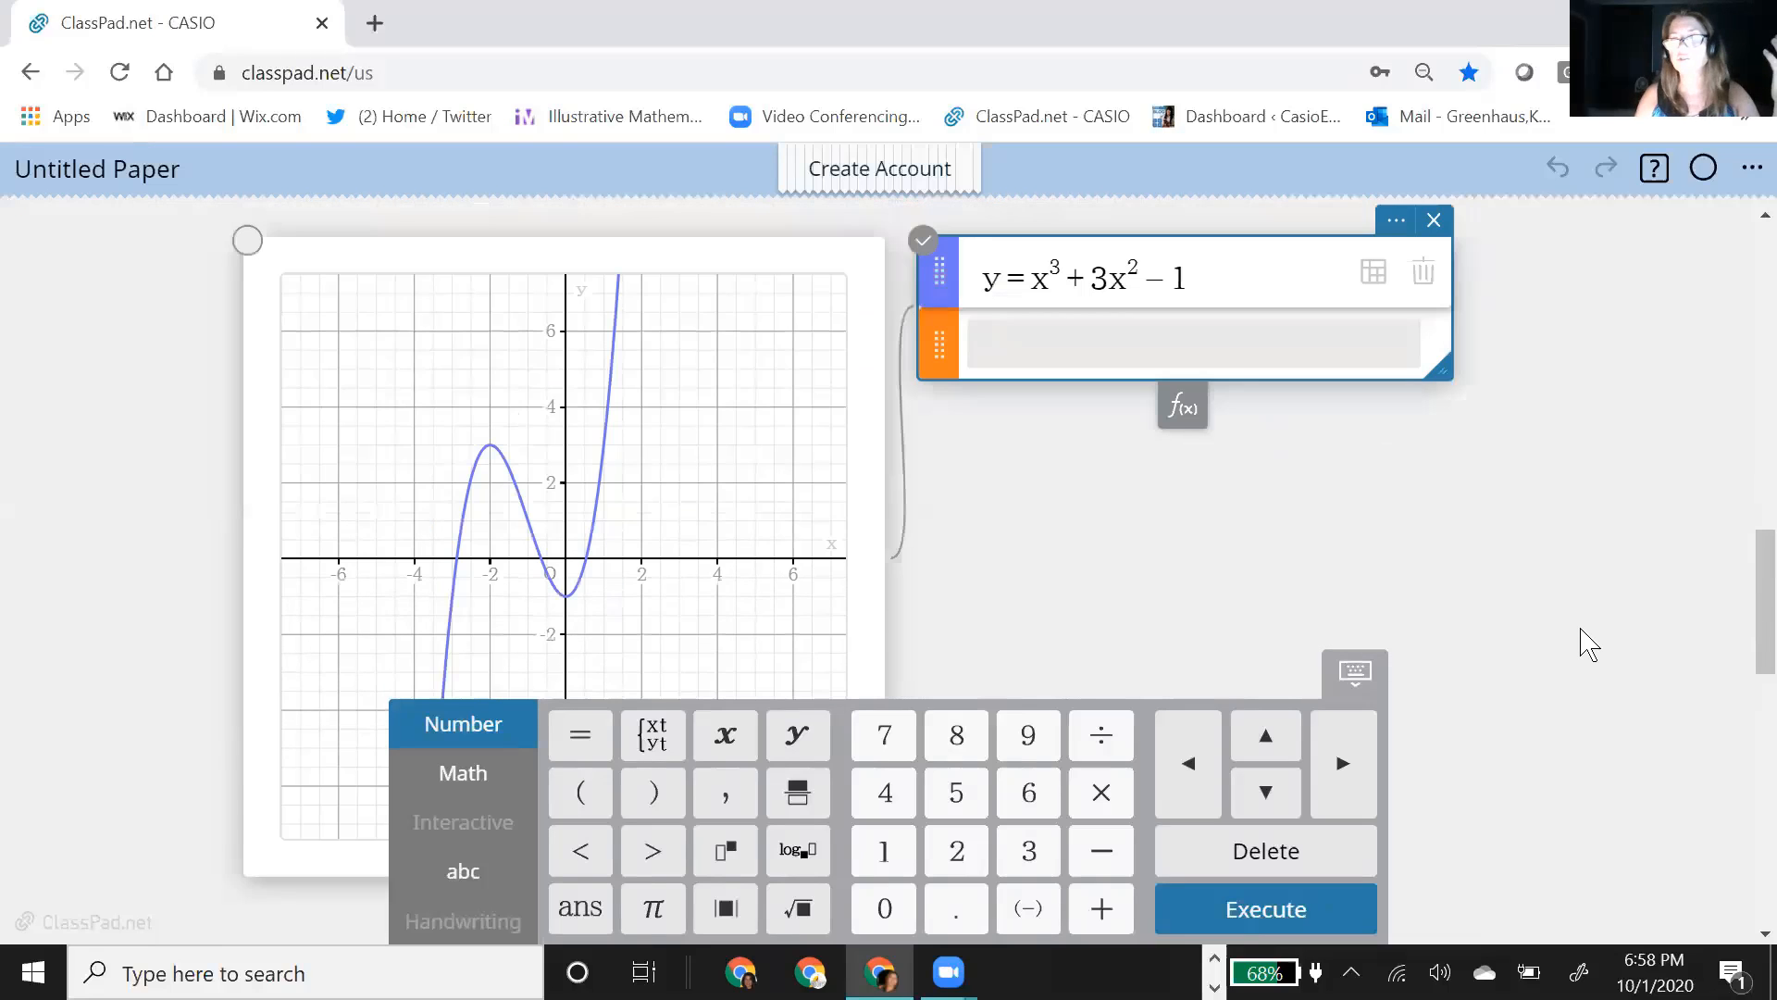
pyautogui.click(606, 468)
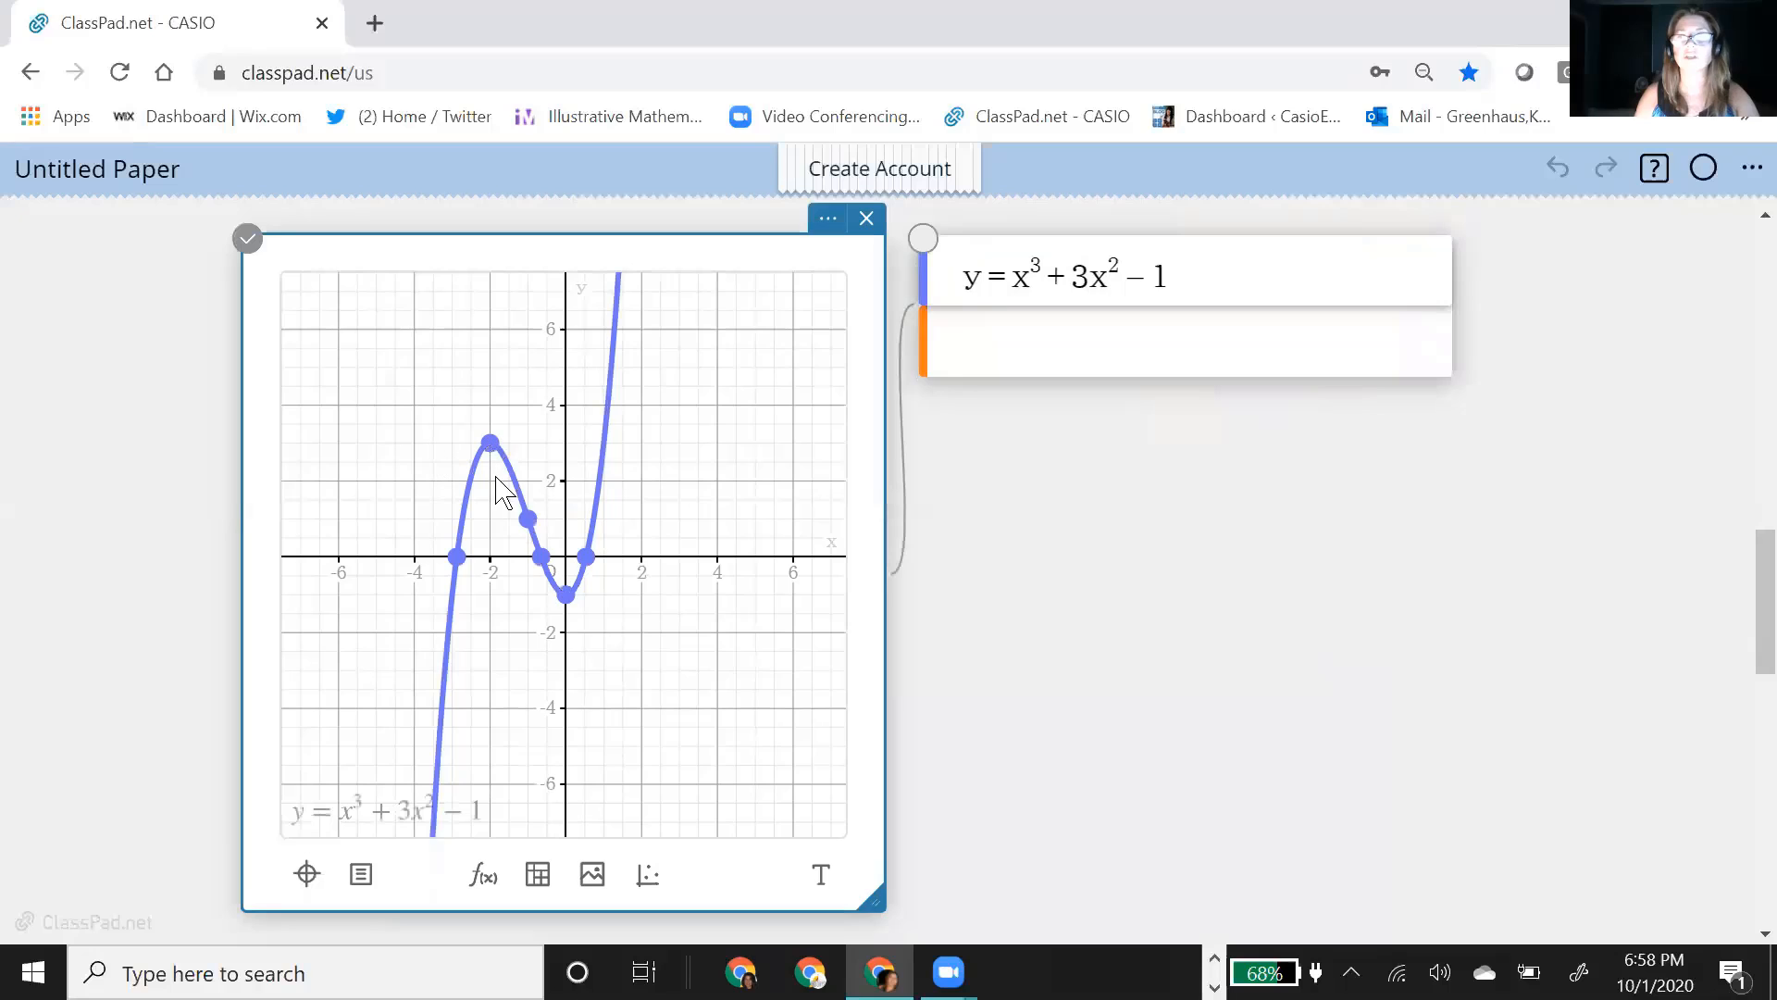
pyautogui.scroll(-2, 1038, 639)
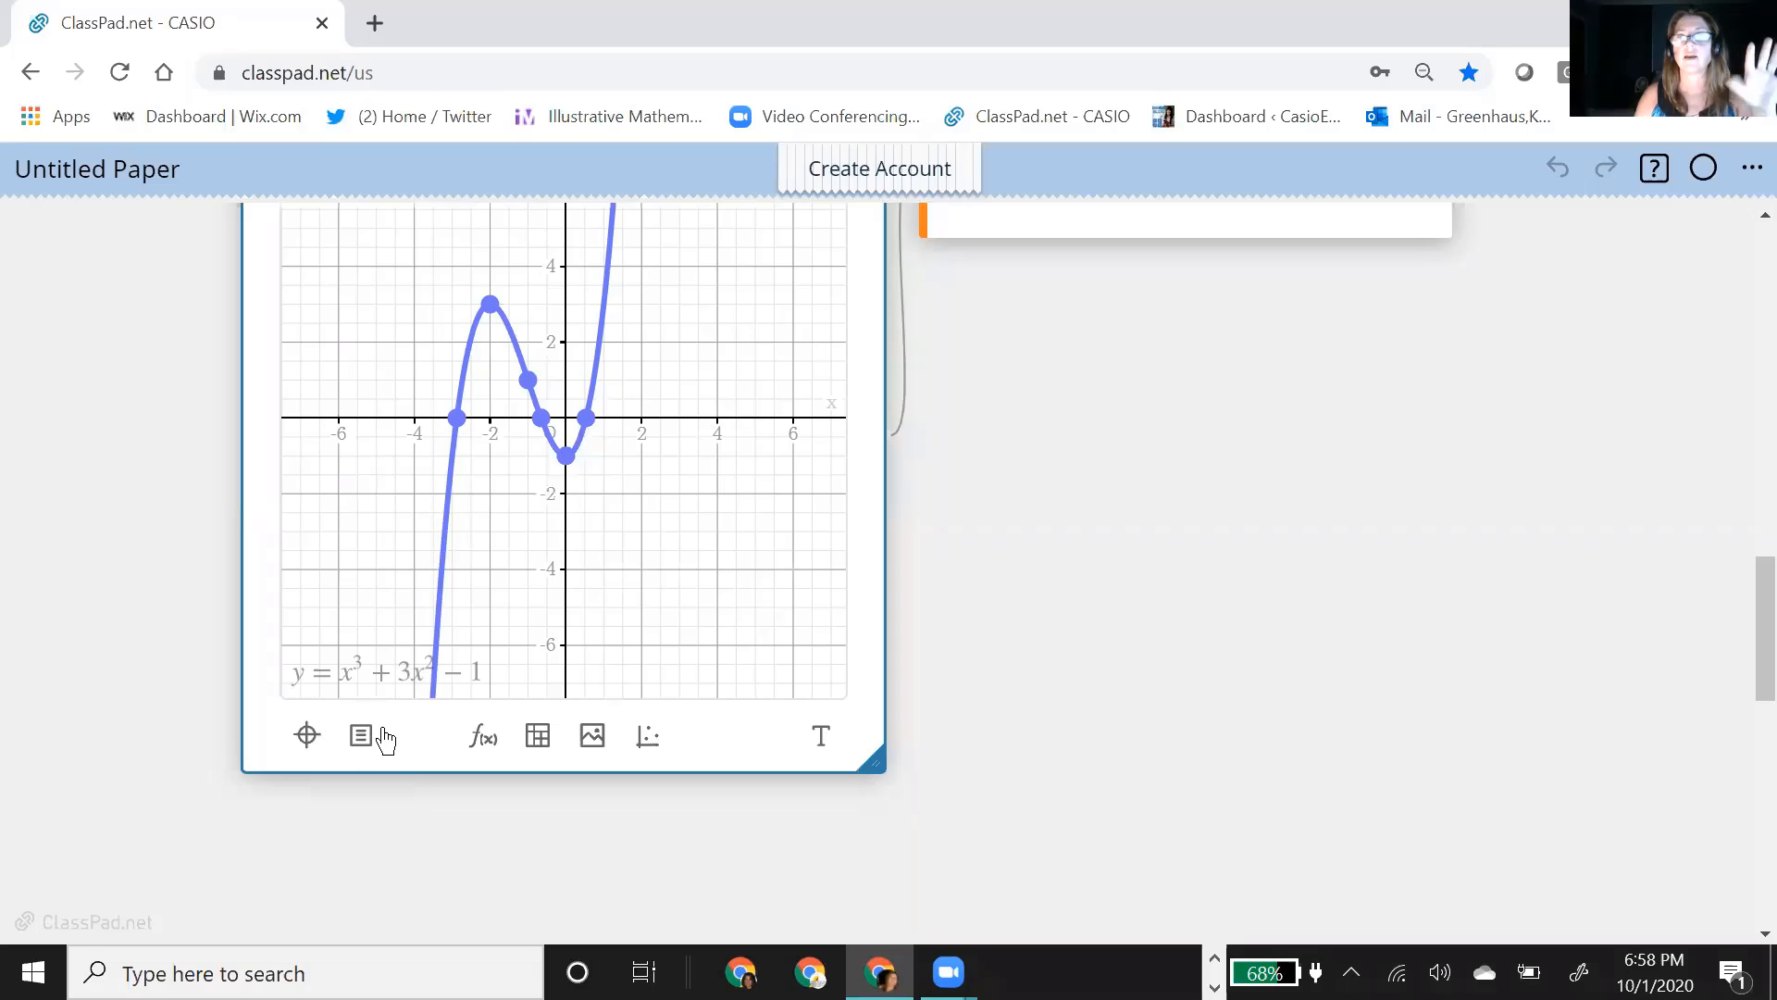
pyautogui.click(704, 571)
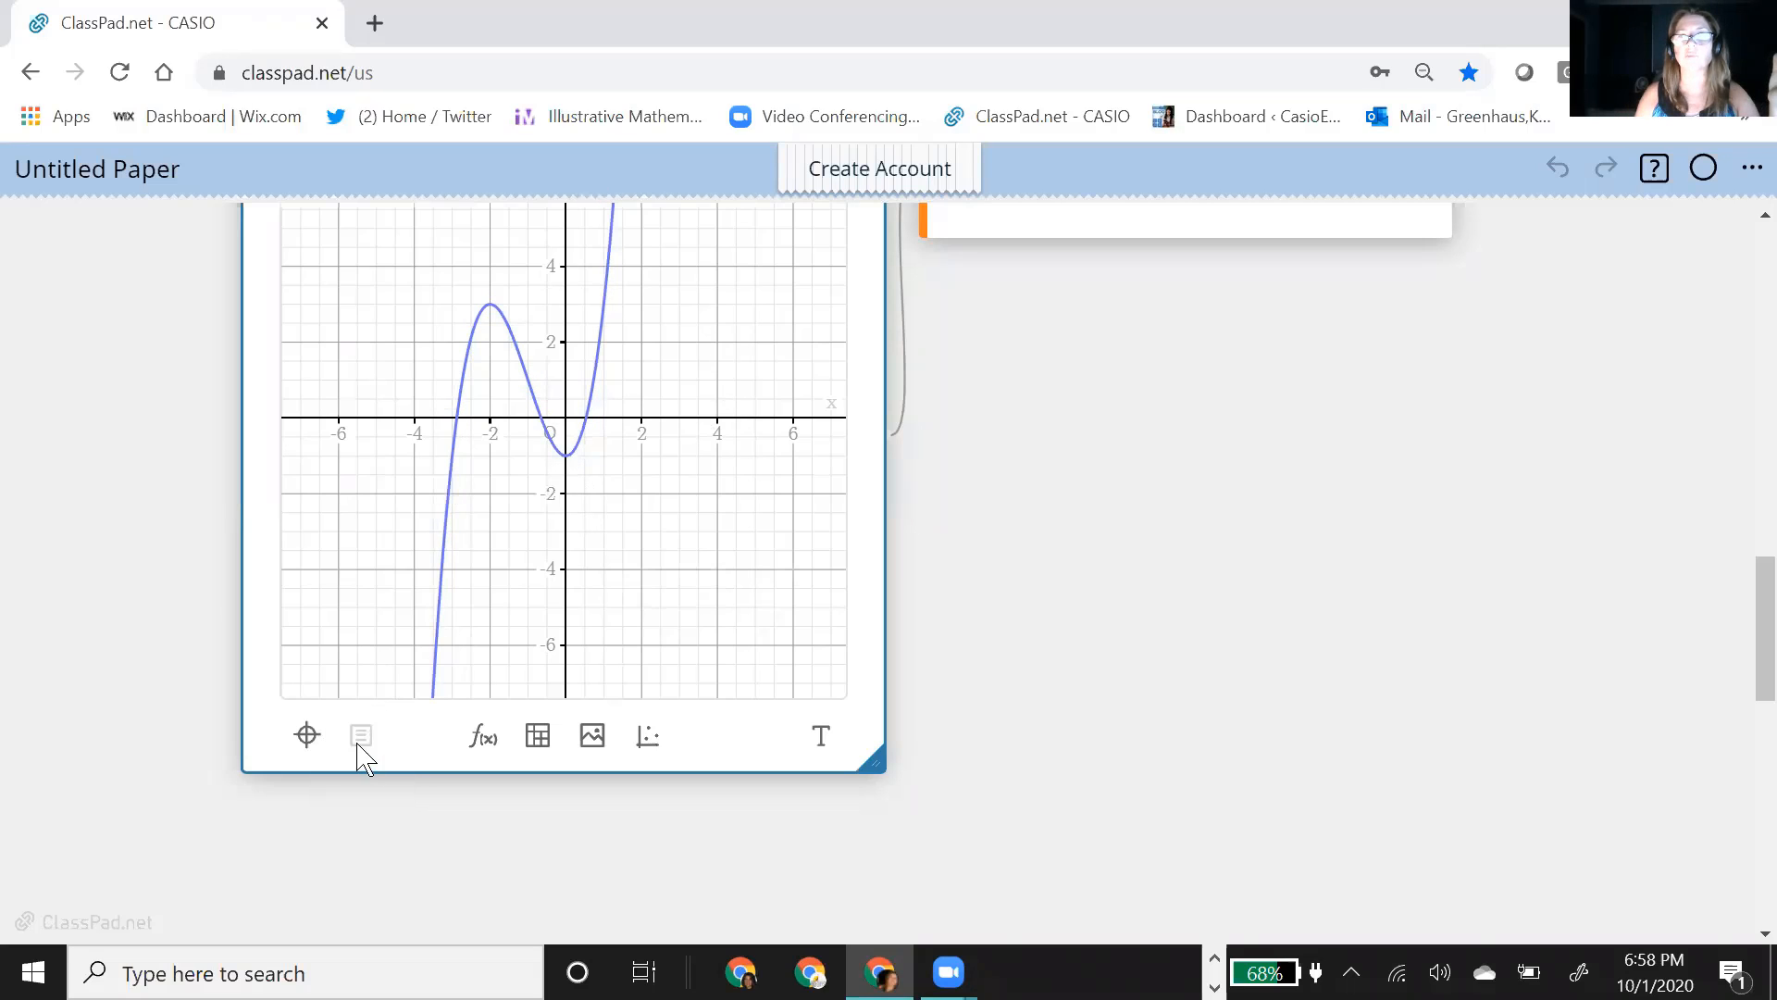
pyautogui.click(584, 425)
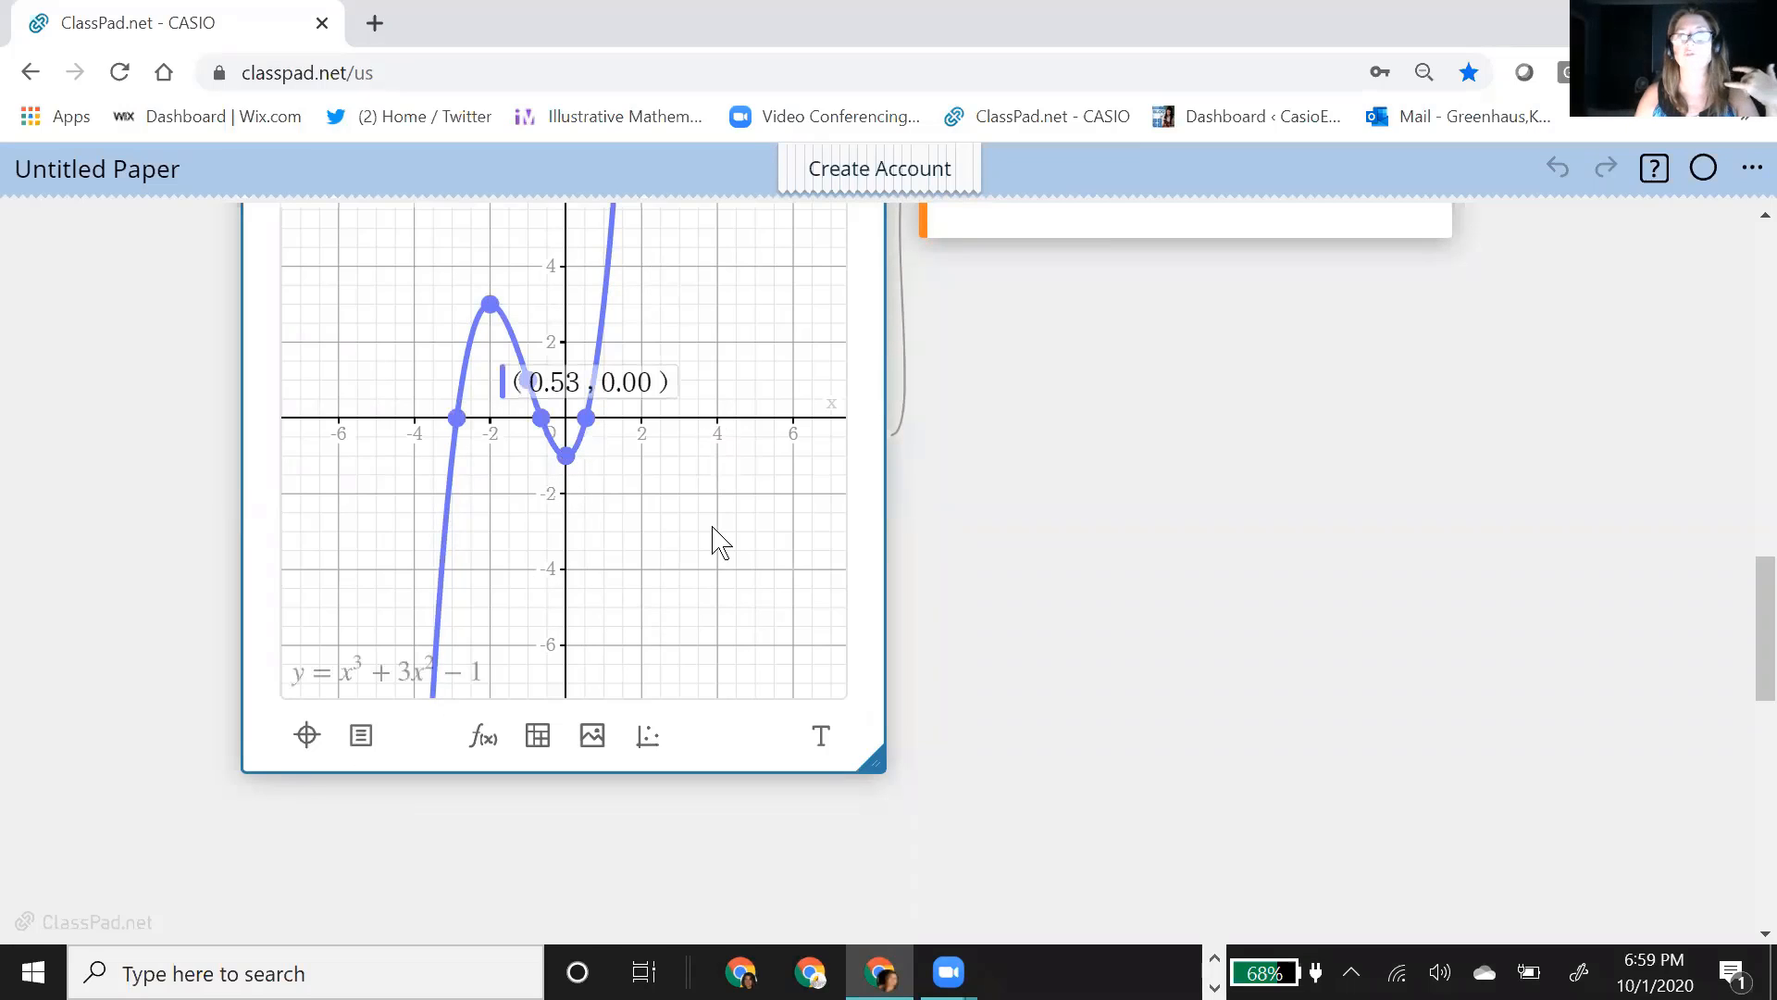
# Step: Bring up the cubic curve's calculus options and move the function box farther right of the graph to clear space
pyautogui.click(361, 738)
pyautogui.scroll(3, 1230, 680)
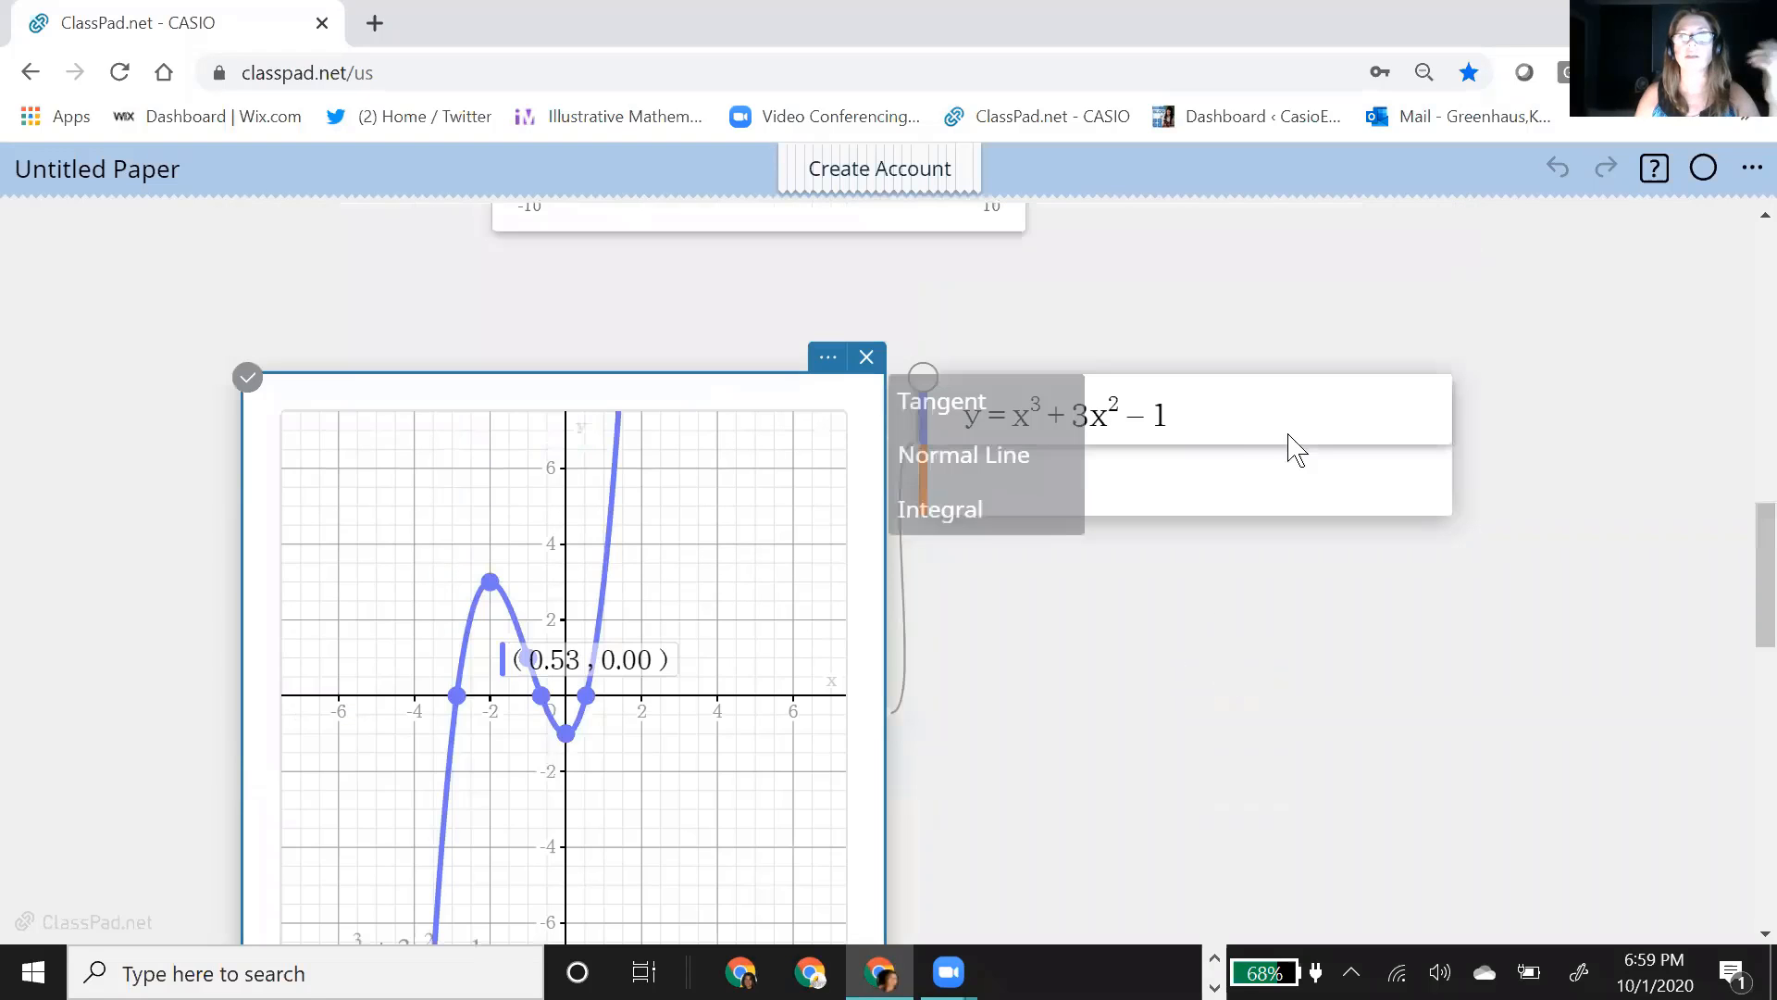
pyautogui.moveTo(1444, 377); pyautogui.dragTo(1603, 374)
pyautogui.scroll(-3, 992, 778)
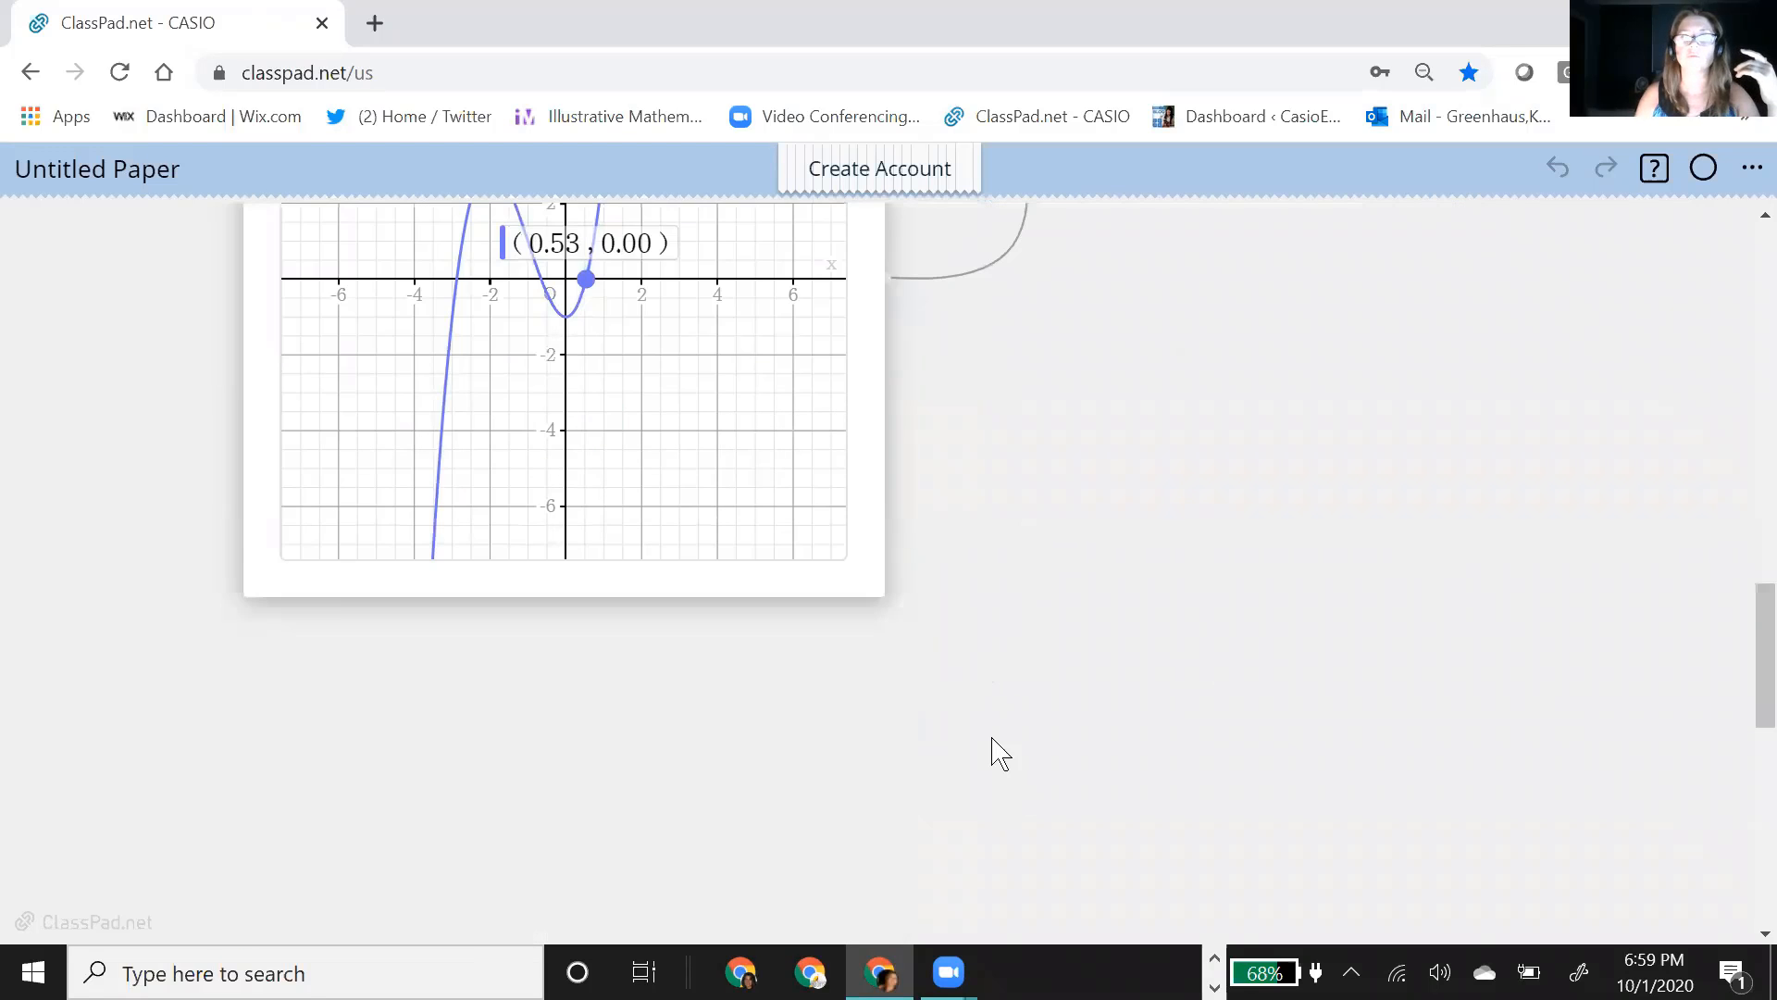
# Step: Add an Integral calculation for the cubic curve and place its Integral/Area box just below the function box
pyautogui.click(451, 346)
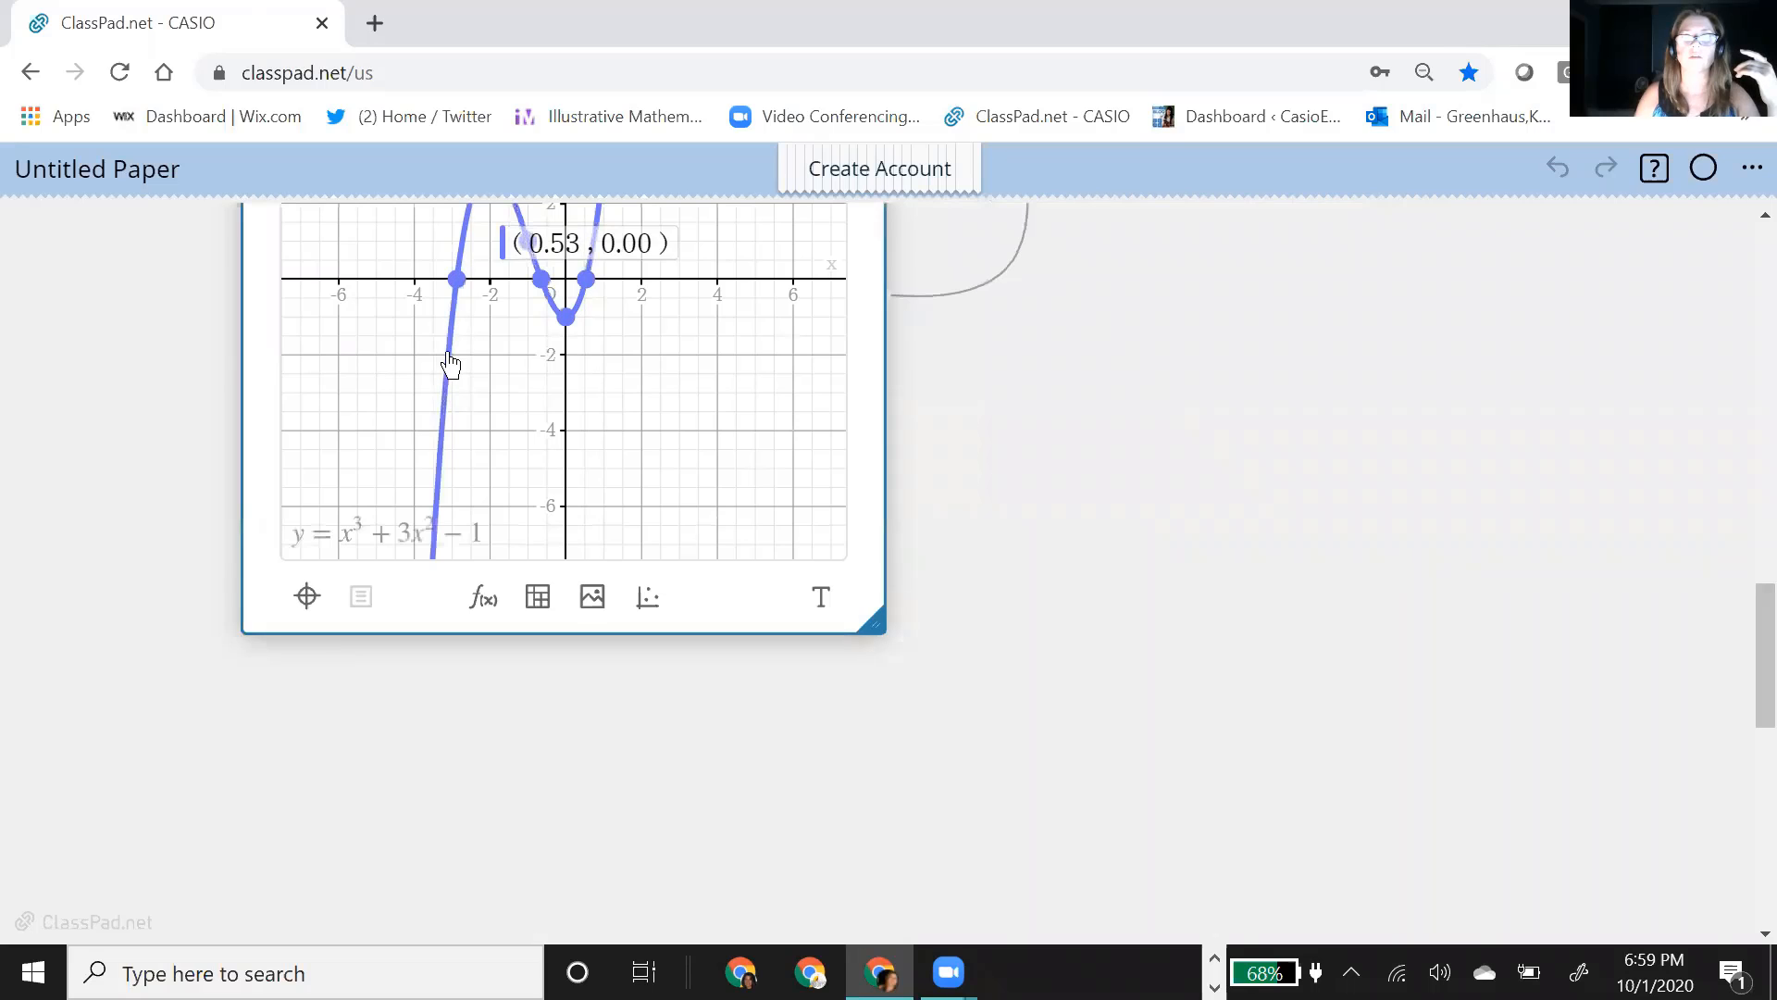
pyautogui.click(361, 598)
pyautogui.scroll(3, 1277, 595)
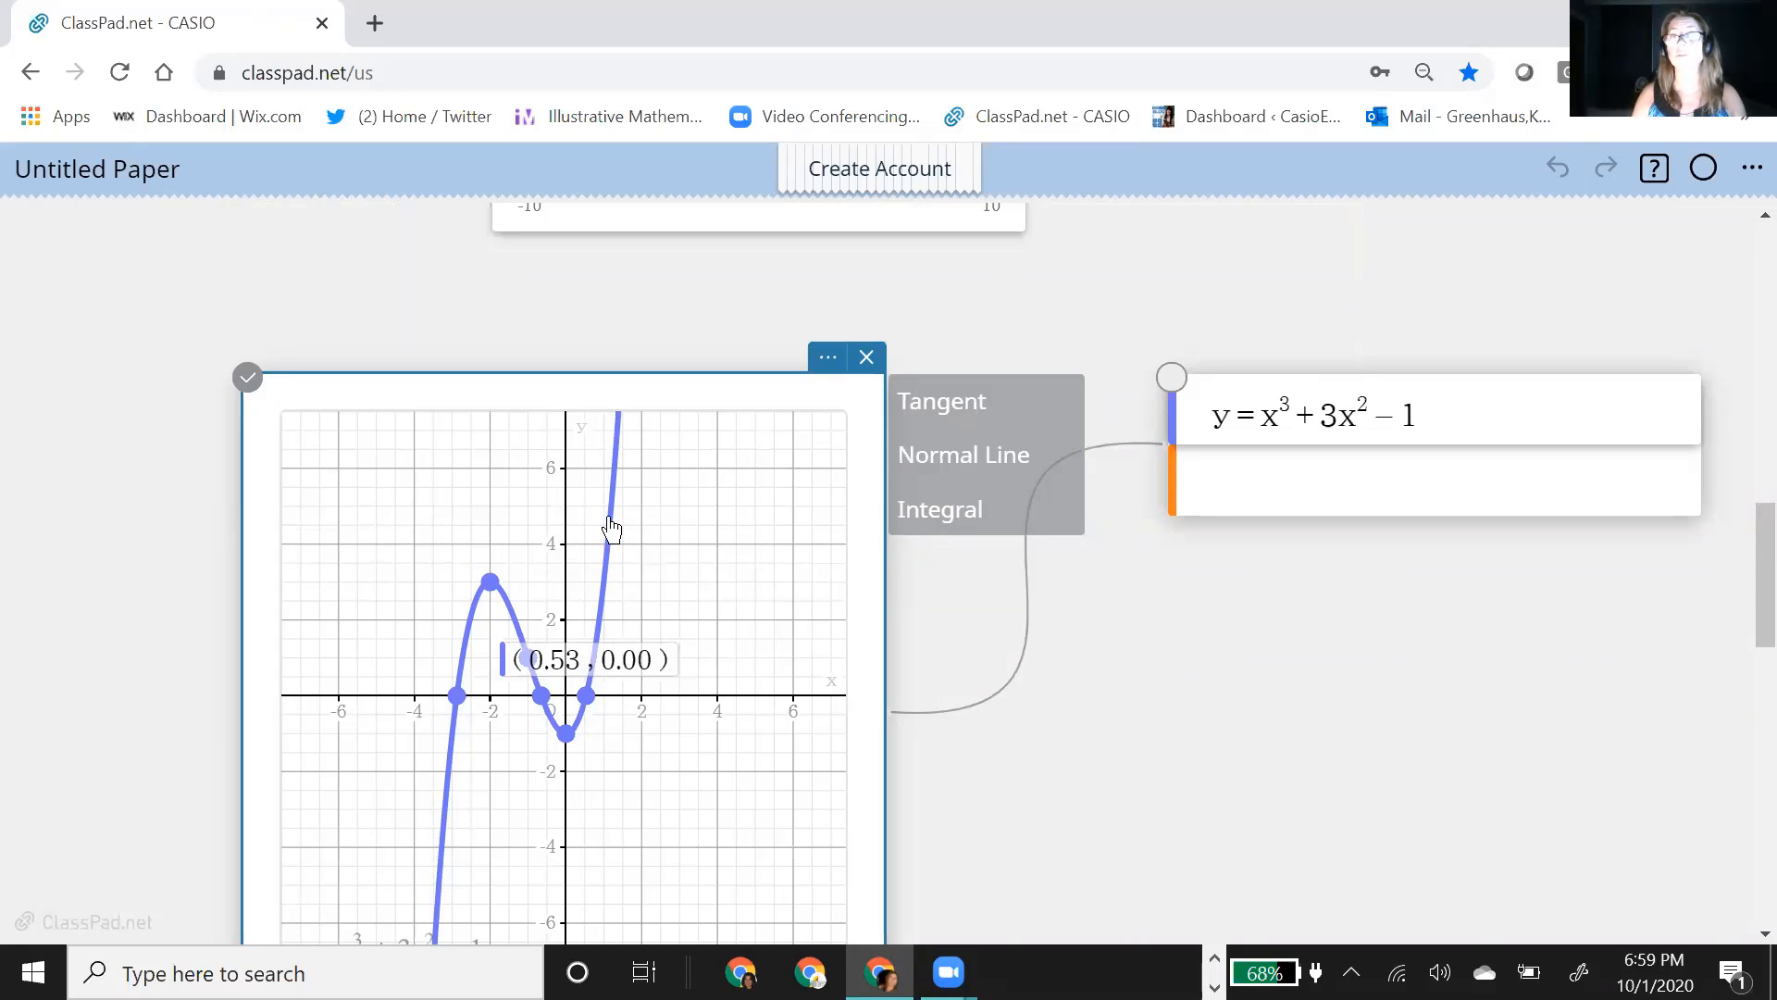
pyautogui.click(958, 509)
pyautogui.click(1471, 607)
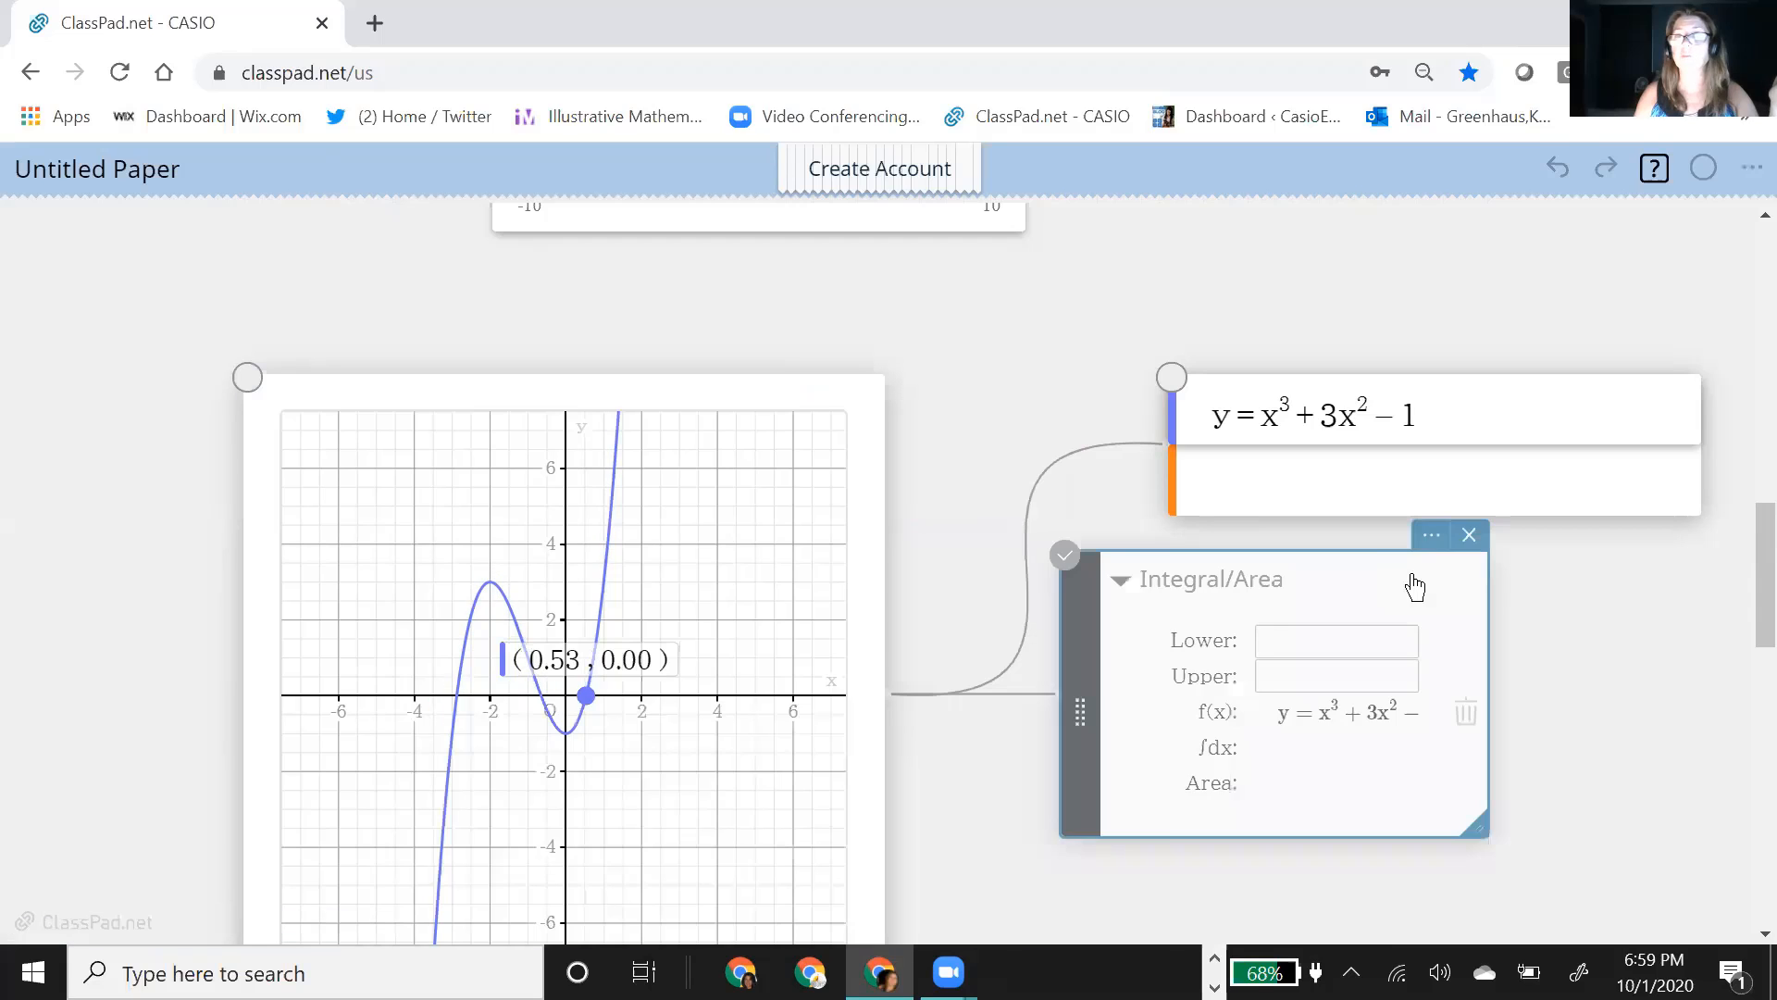
pyautogui.scroll(-2, 1061, 741)
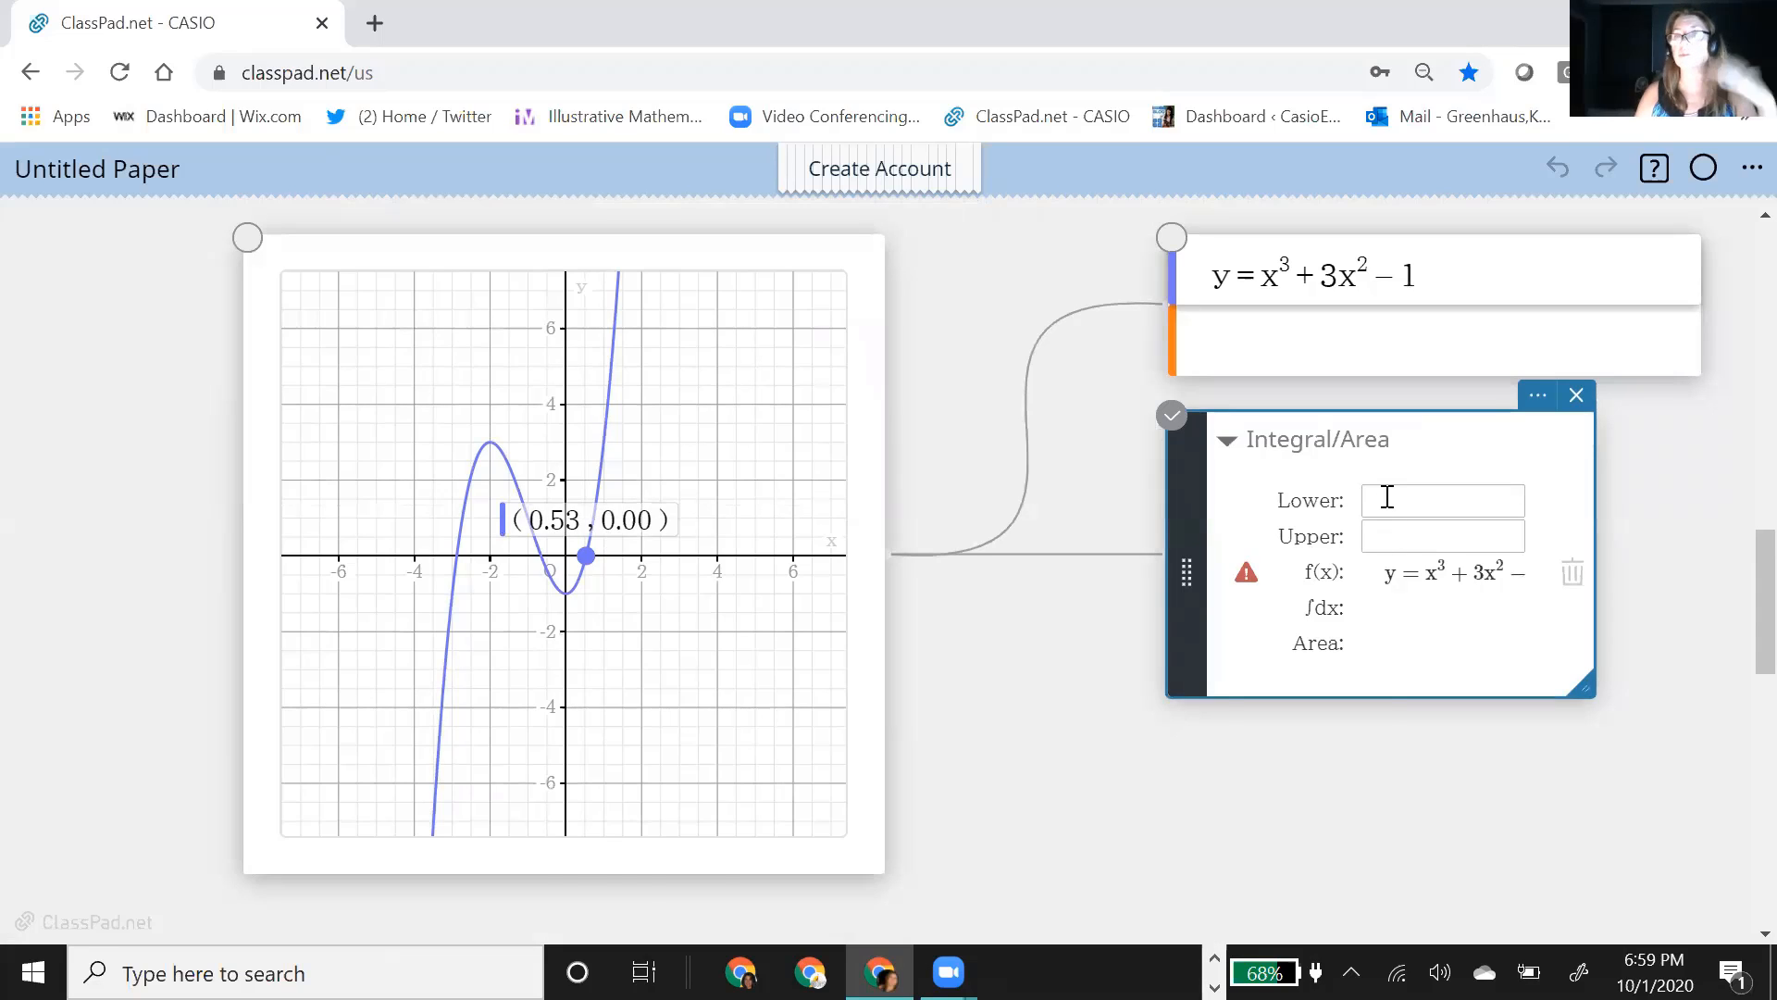
# Step: Set the integral's lower limit to −3 and its upper limit to −1, and calculate the integral and area
pyautogui.click(1388, 497)
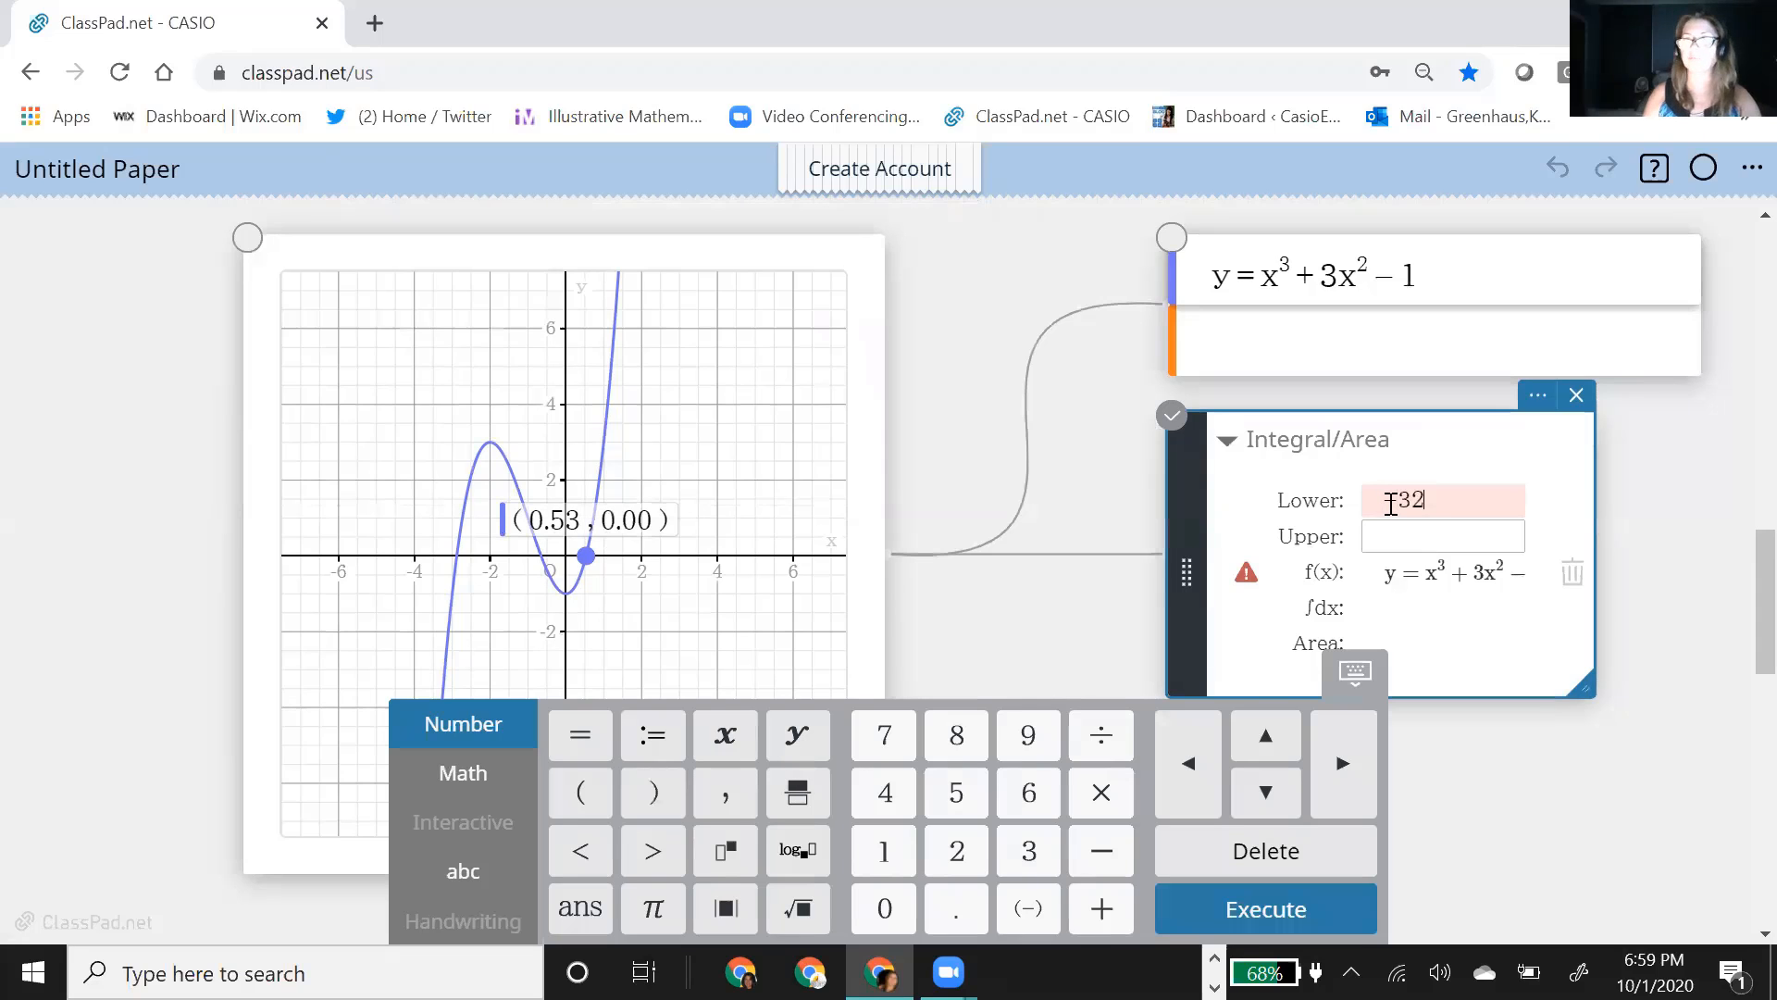
pyautogui.click(1409, 546)
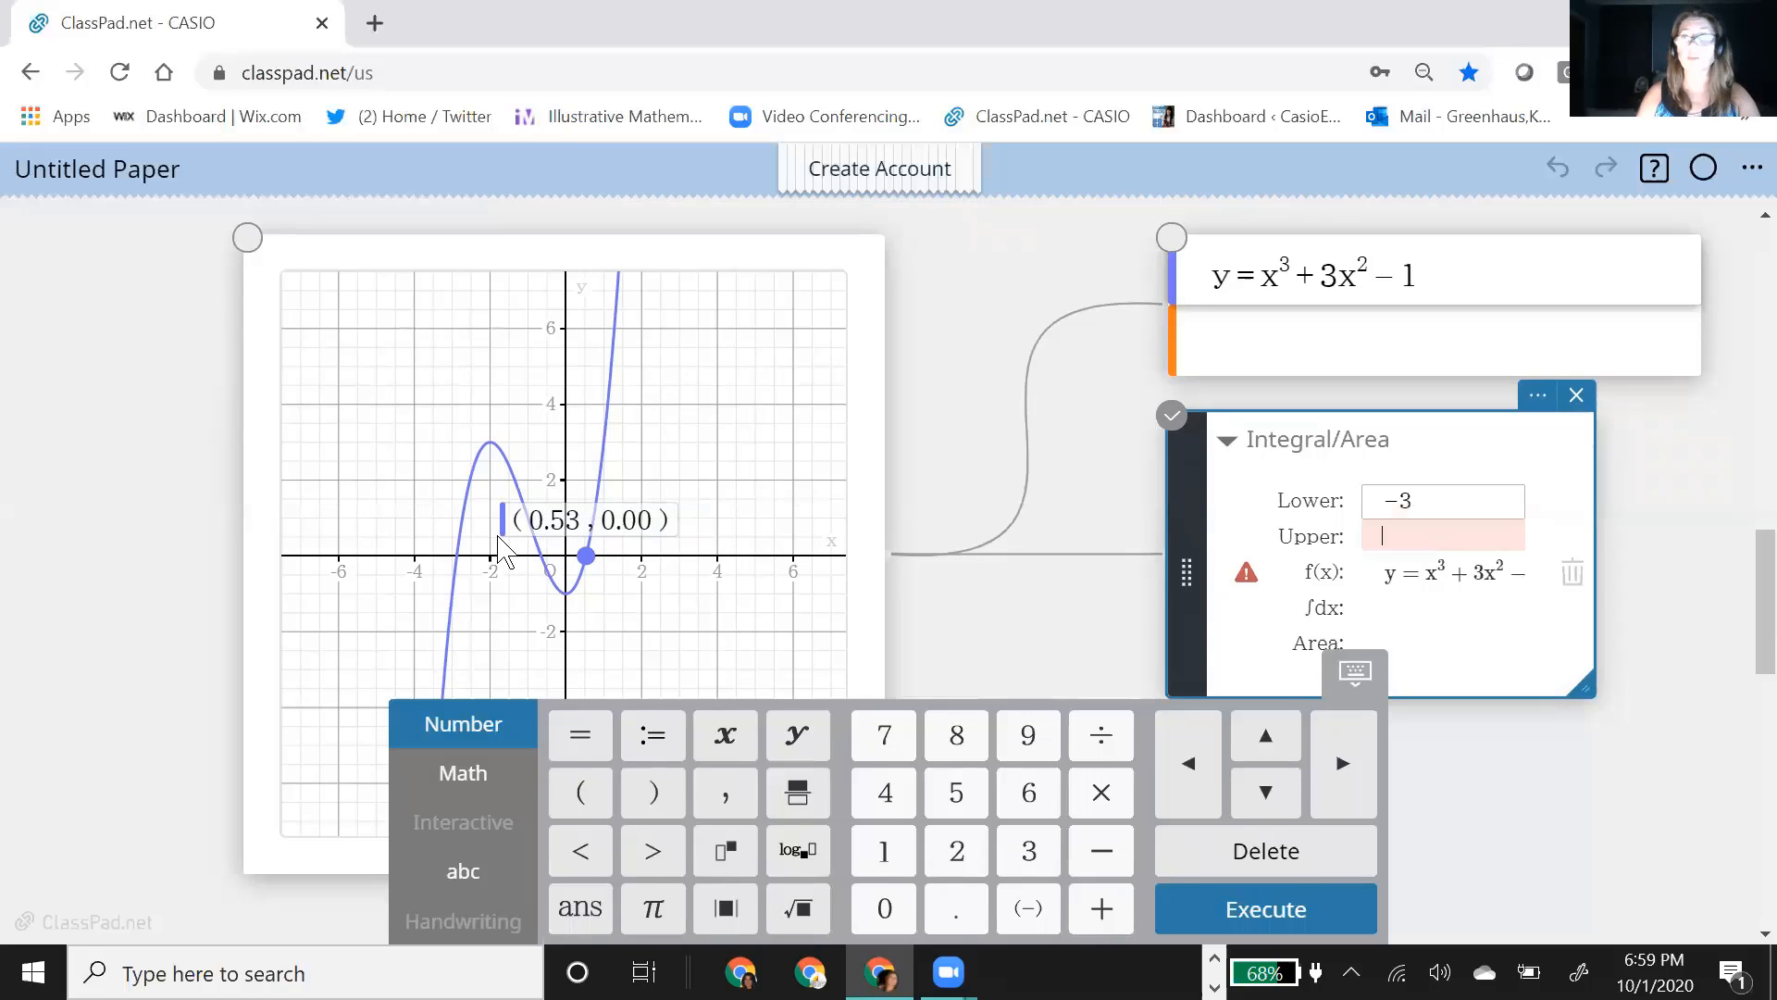
pyautogui.write('-')
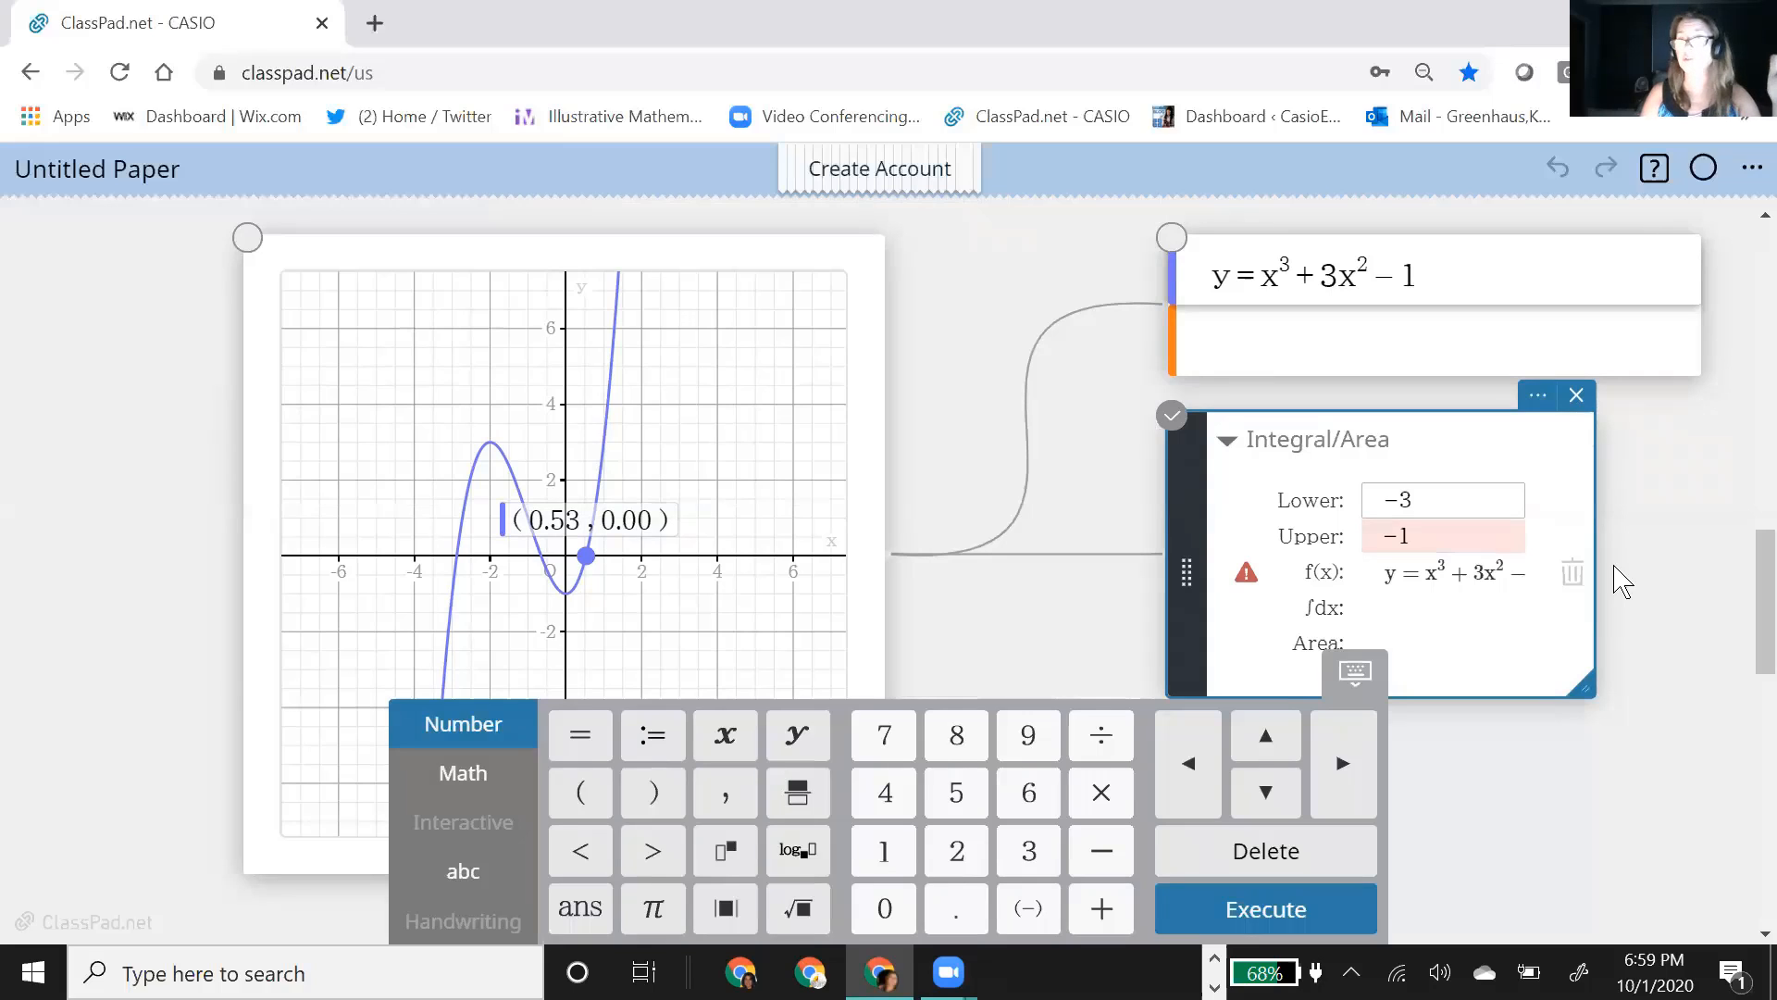
pyautogui.press('Return')
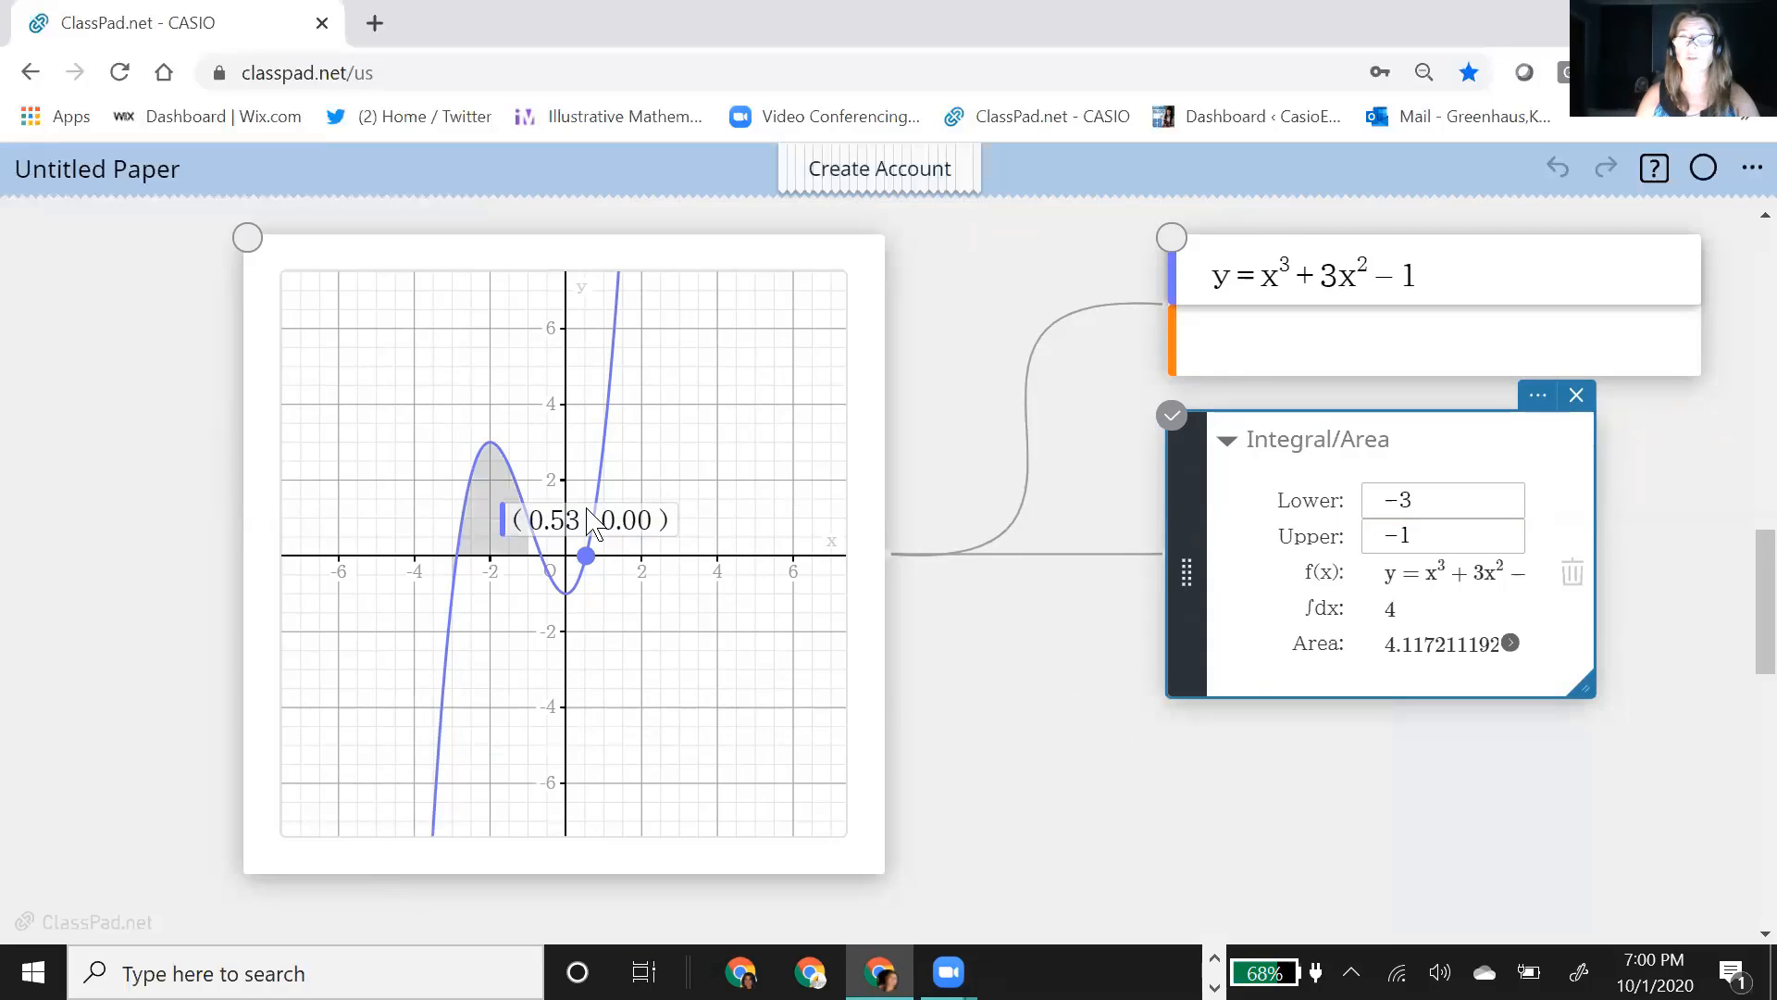
# Step: Move the x-intercept's coordinate label clear of the shaded region and set the integral's upper limit to −.5
pyautogui.click(639, 515)
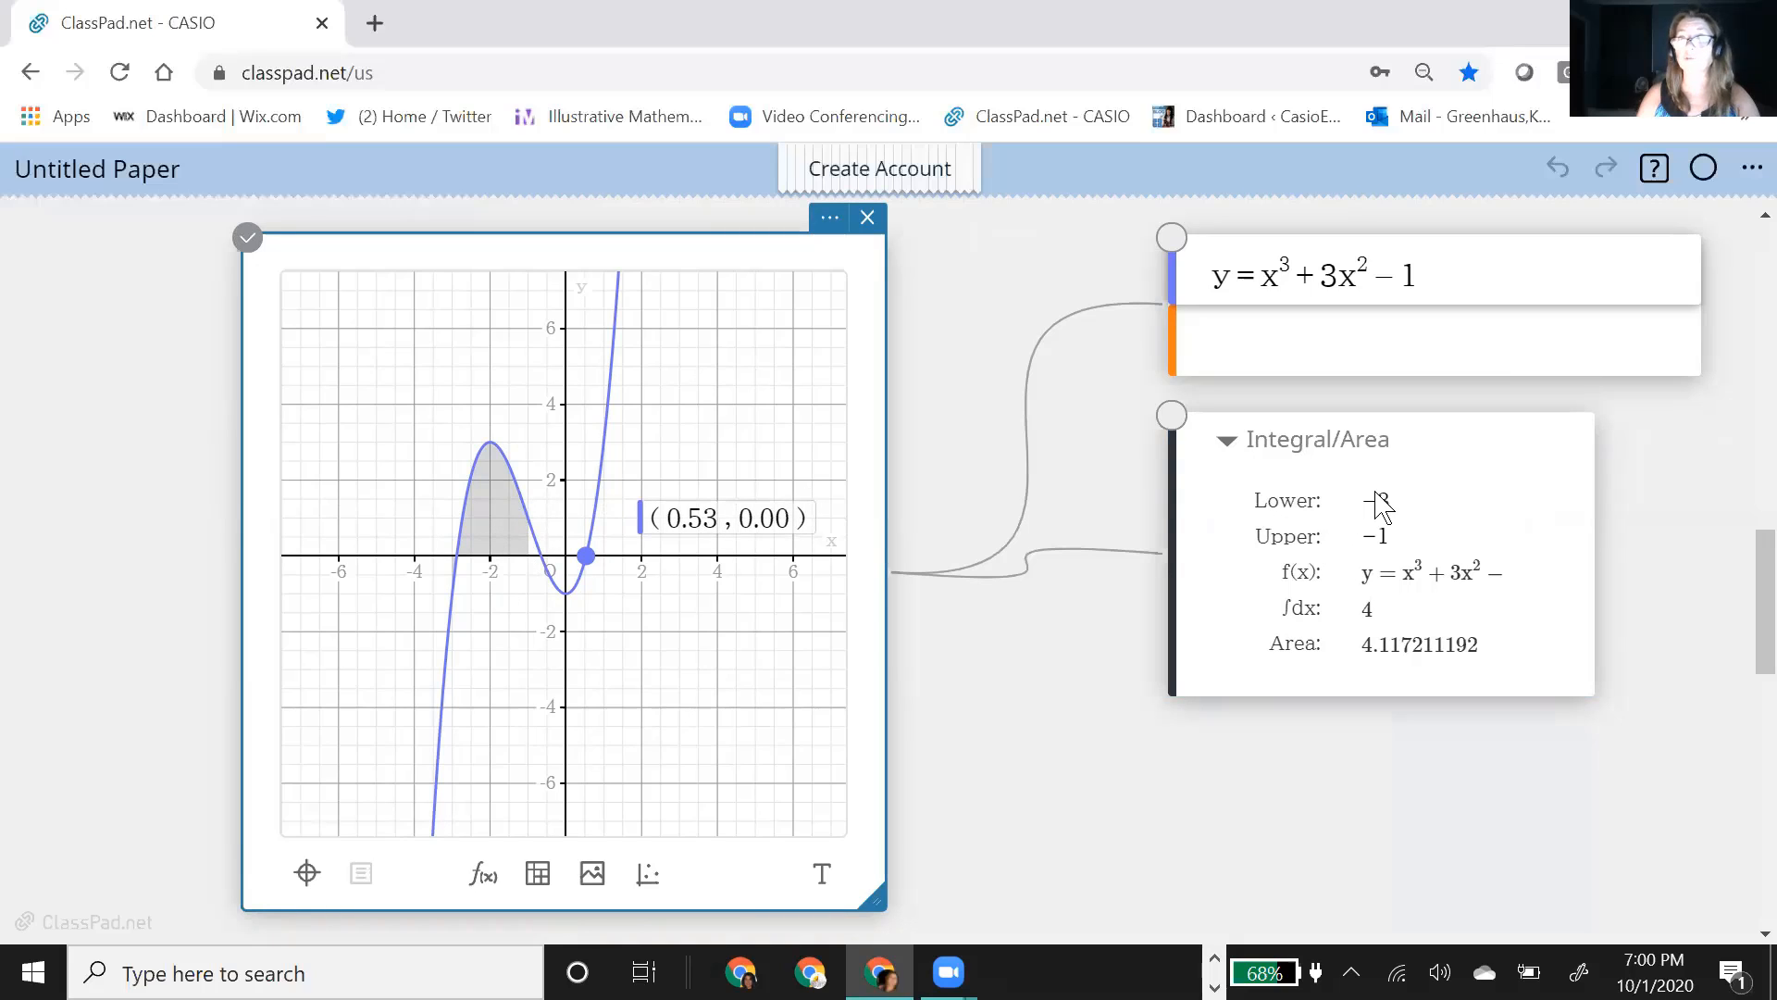
pyautogui.click(1395, 536)
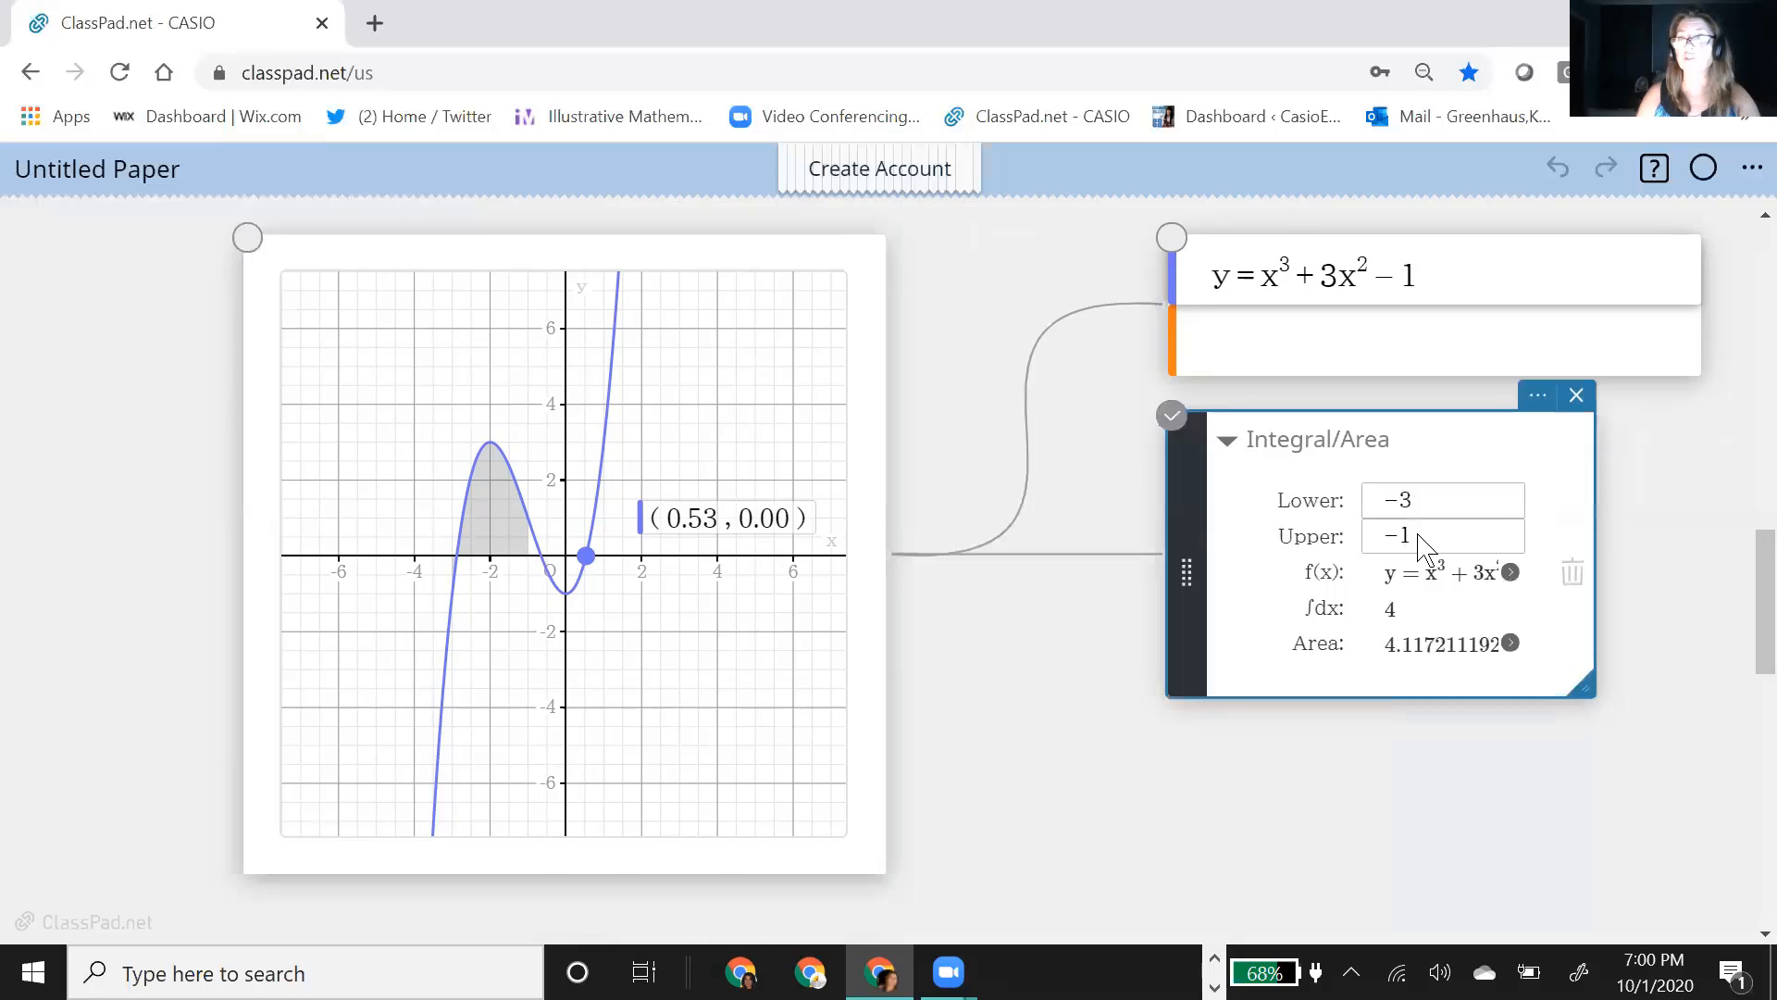
pyautogui.click(1422, 546)
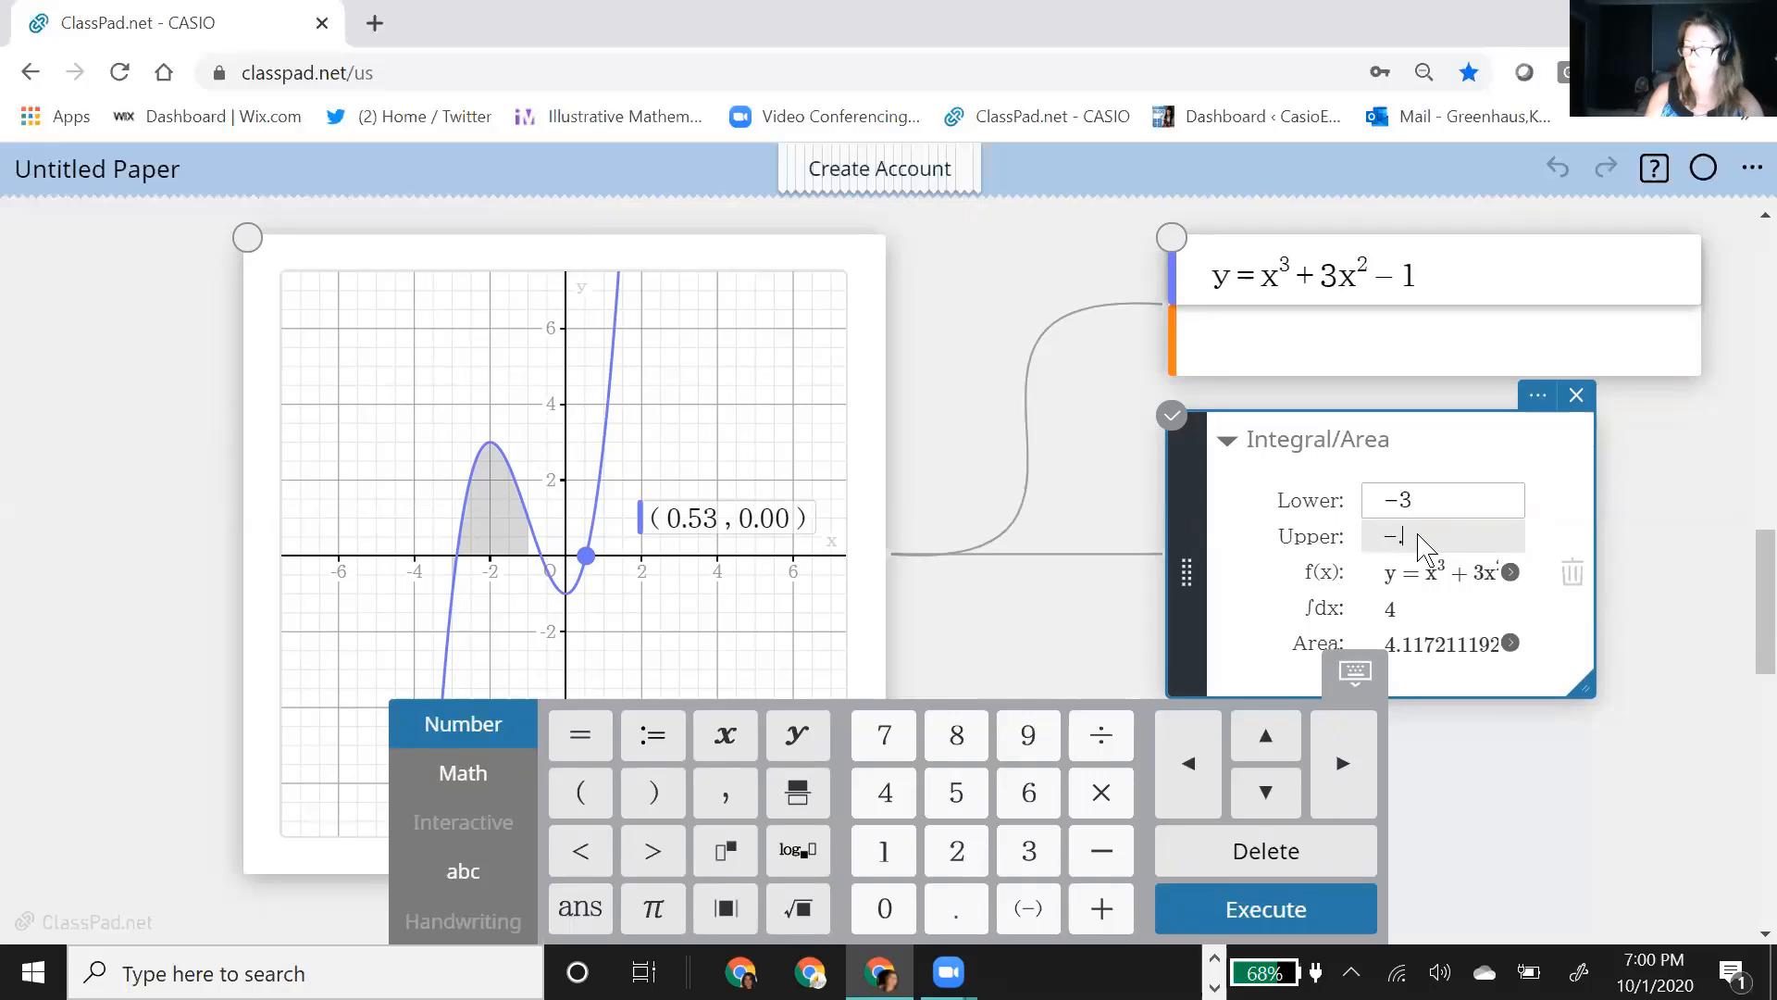
pyautogui.write('.5')
pyautogui.press('Return')
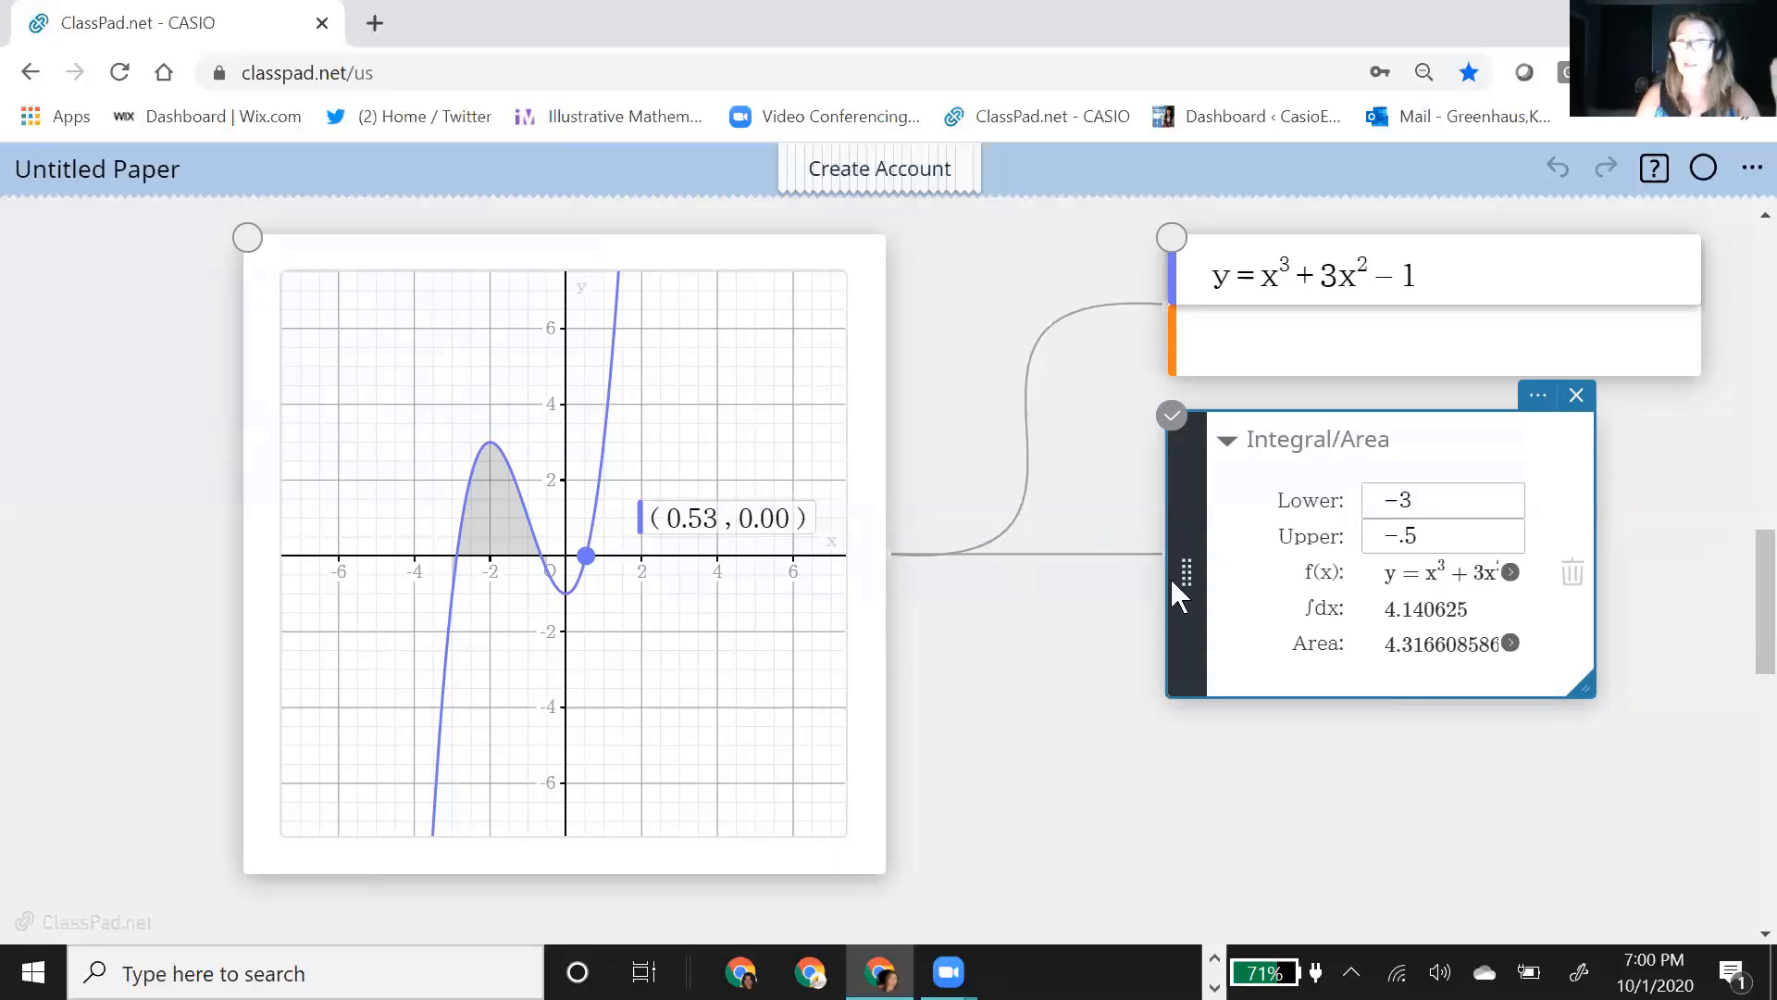
# Step: Move the Integral/Area box down to leave space beneath the function box, and select the function box
pyautogui.moveTo(1428, 450); pyautogui.dragTo(1378, 634)
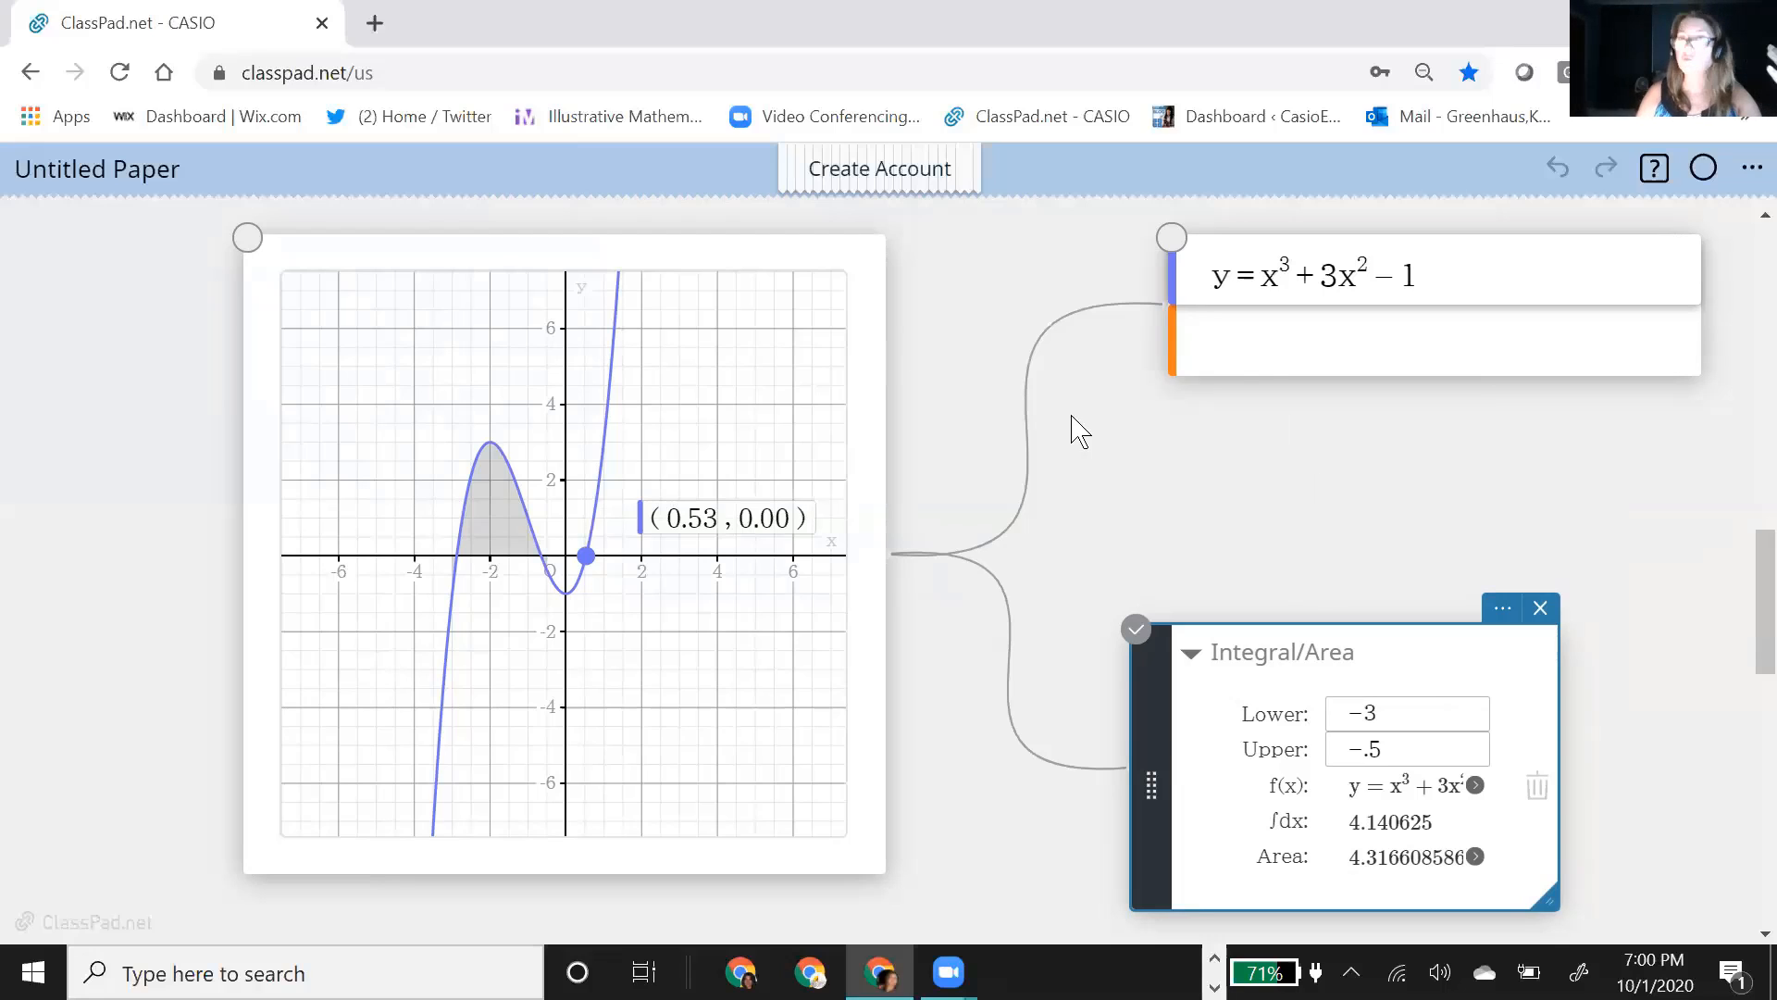
pyautogui.click(1296, 369)
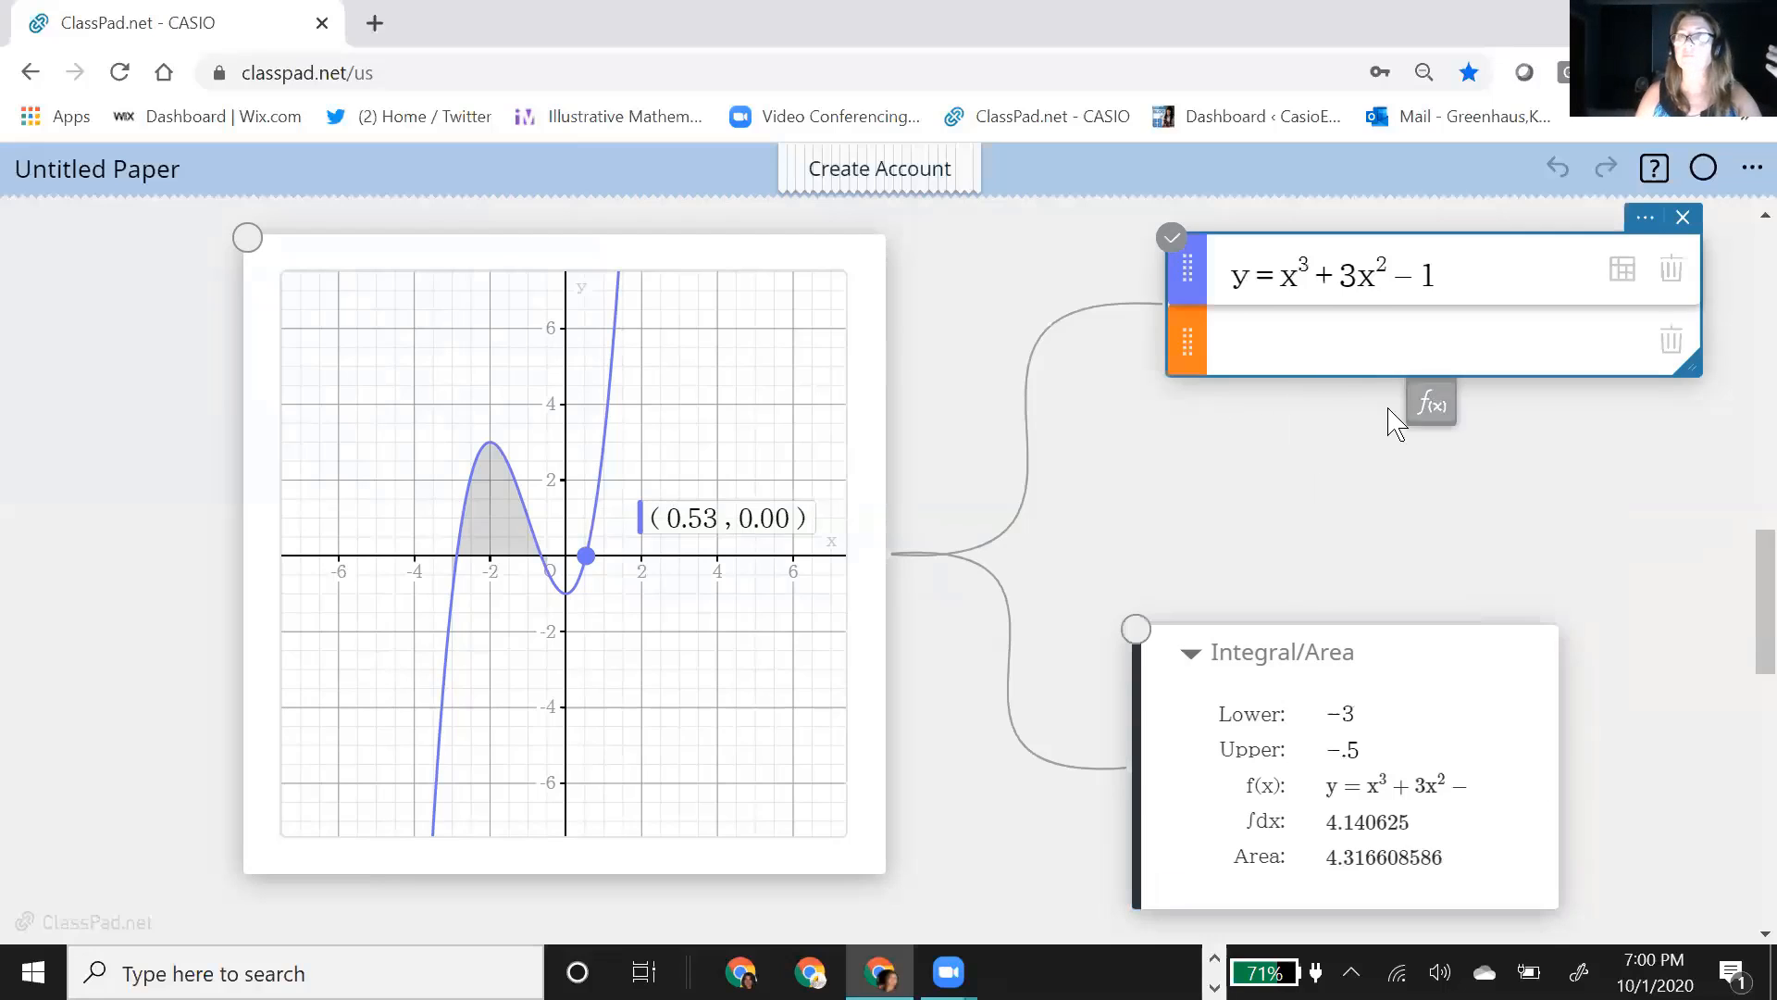
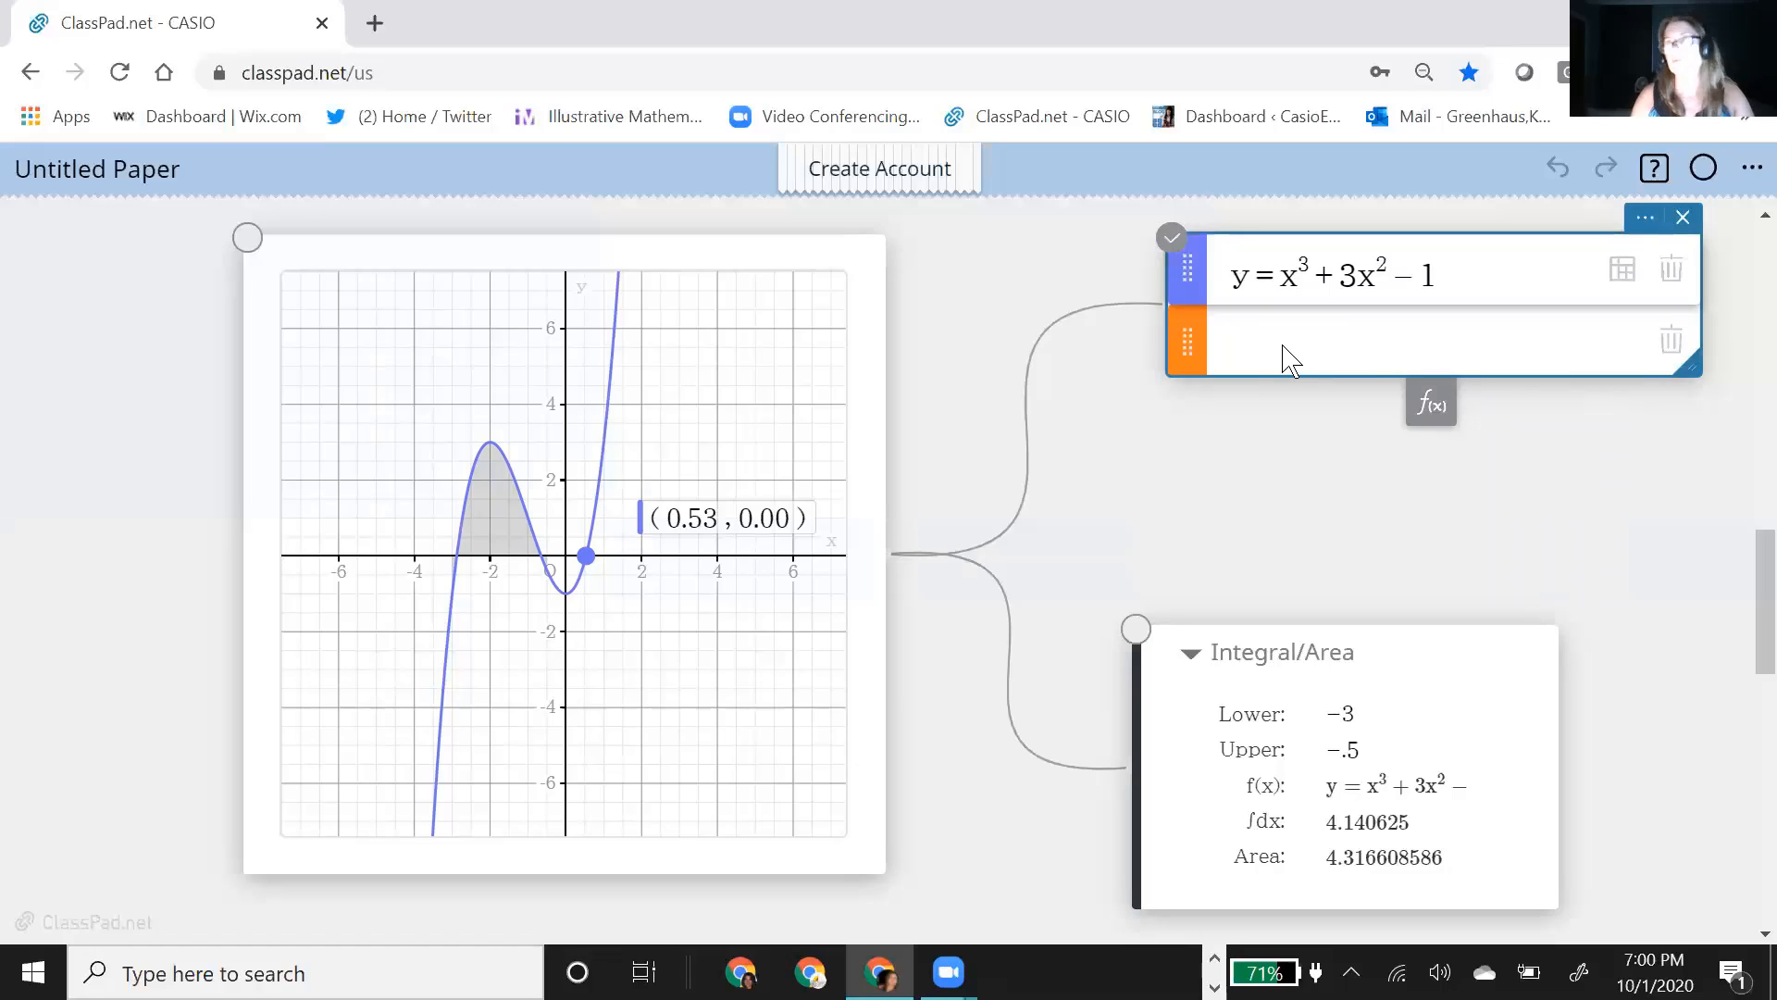
# Step: Add the equation x = l below the cubic function and move its slider box up beside the graph
pyautogui.click(1286, 359)
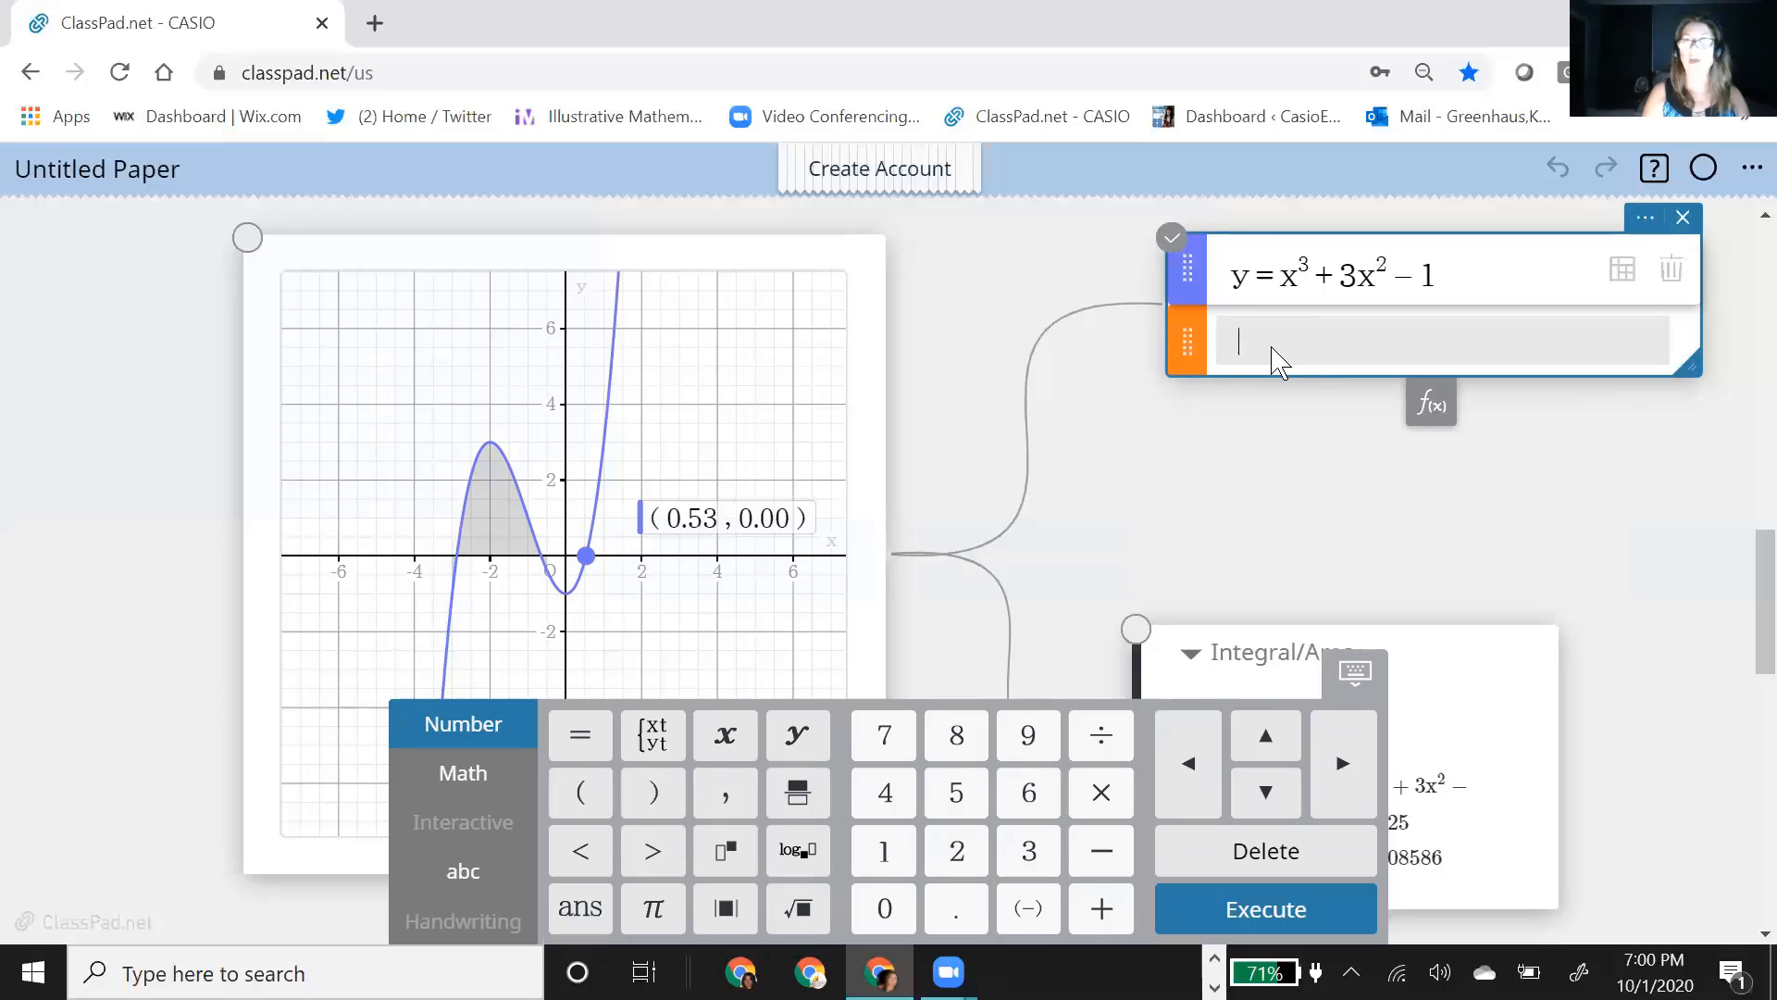
pyautogui.write('x=')
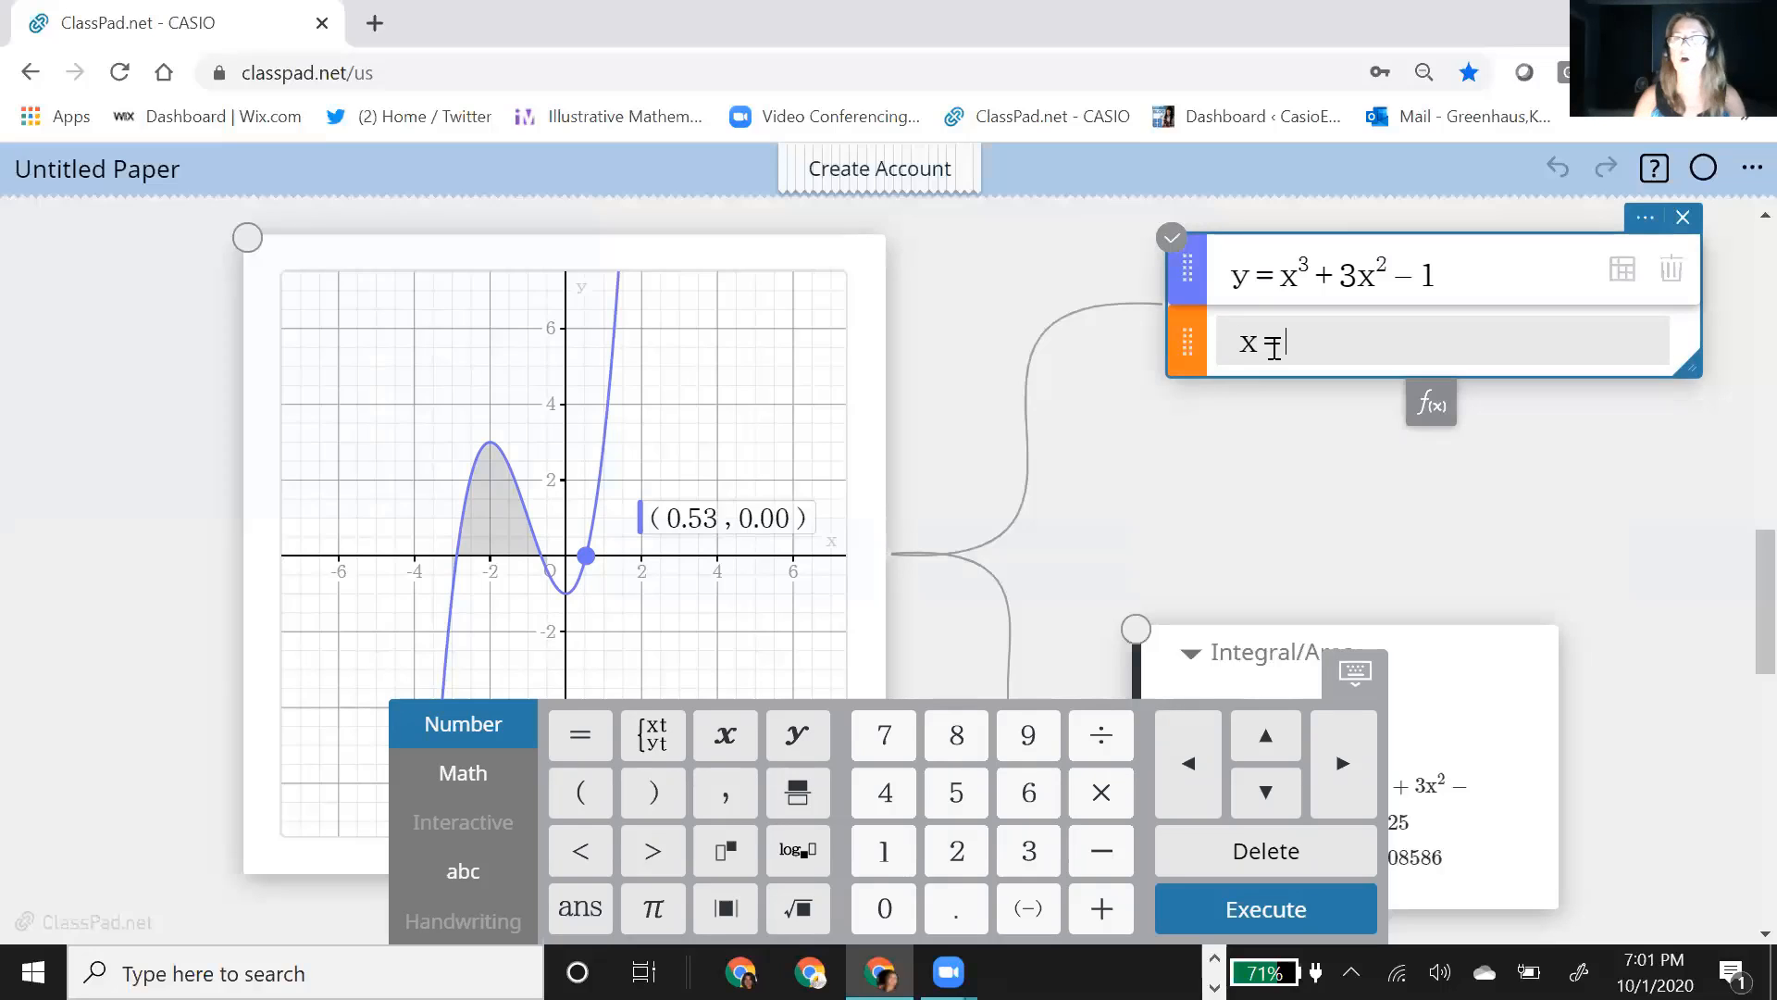
pyautogui.click(1618, 567)
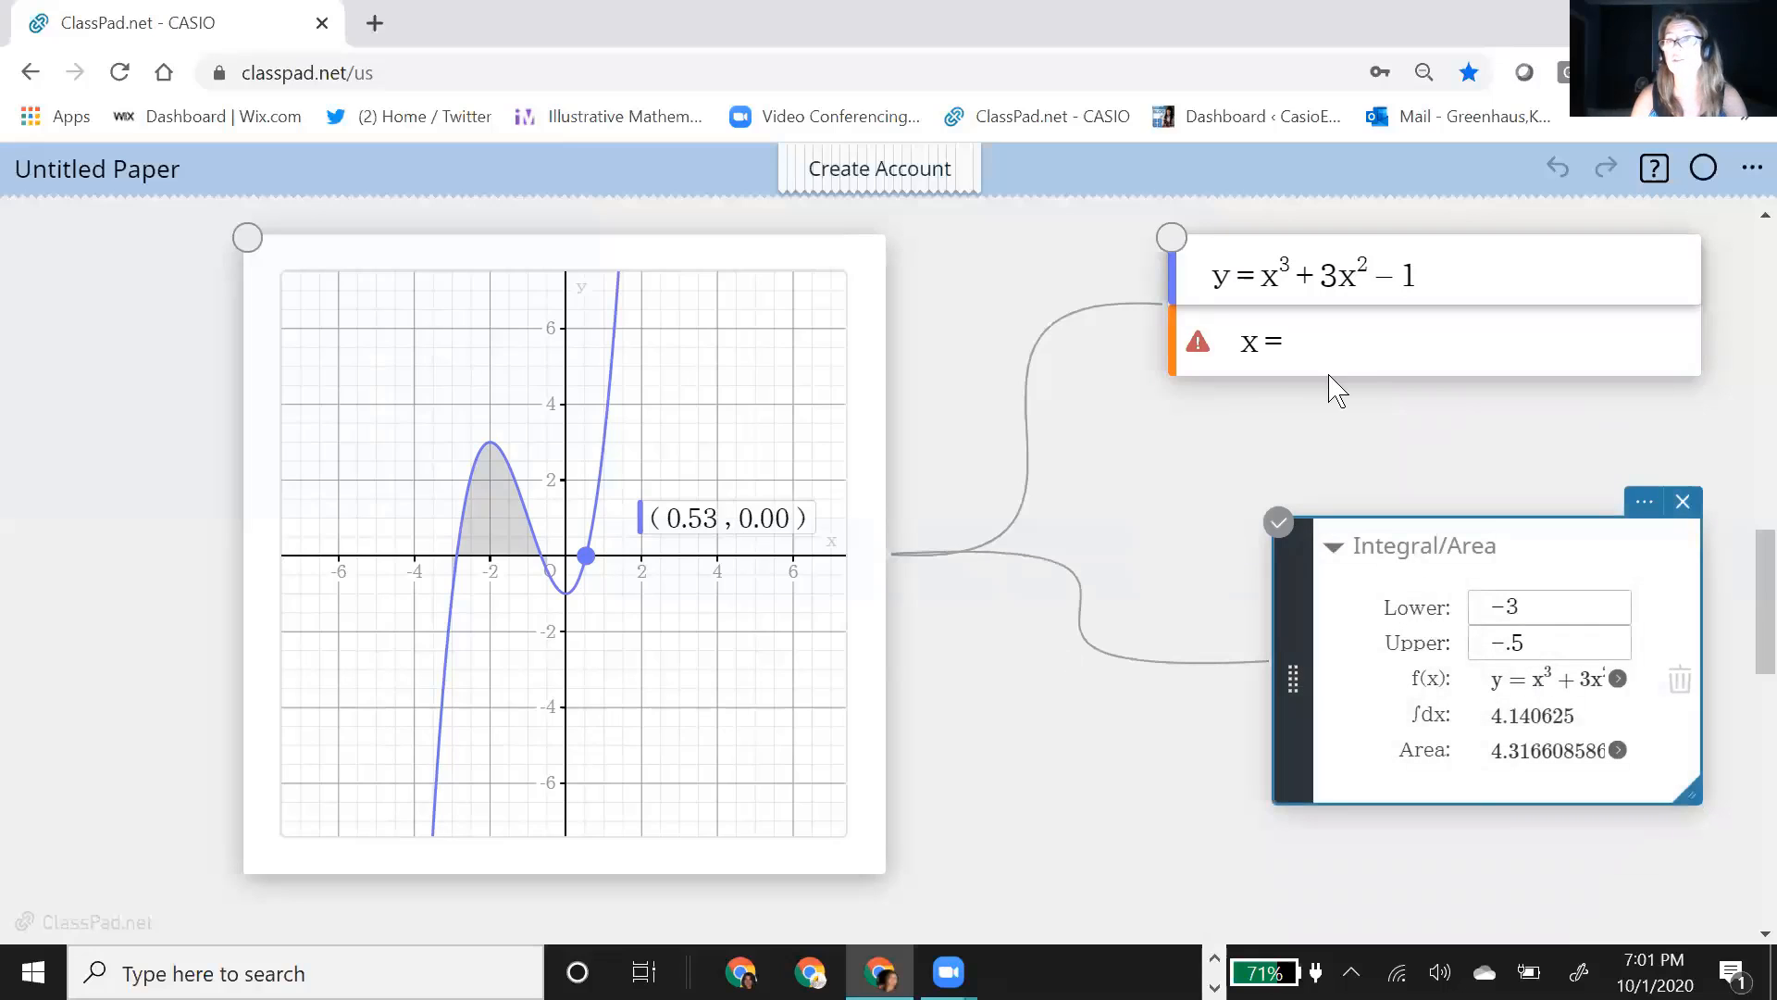
pyautogui.click(1316, 344)
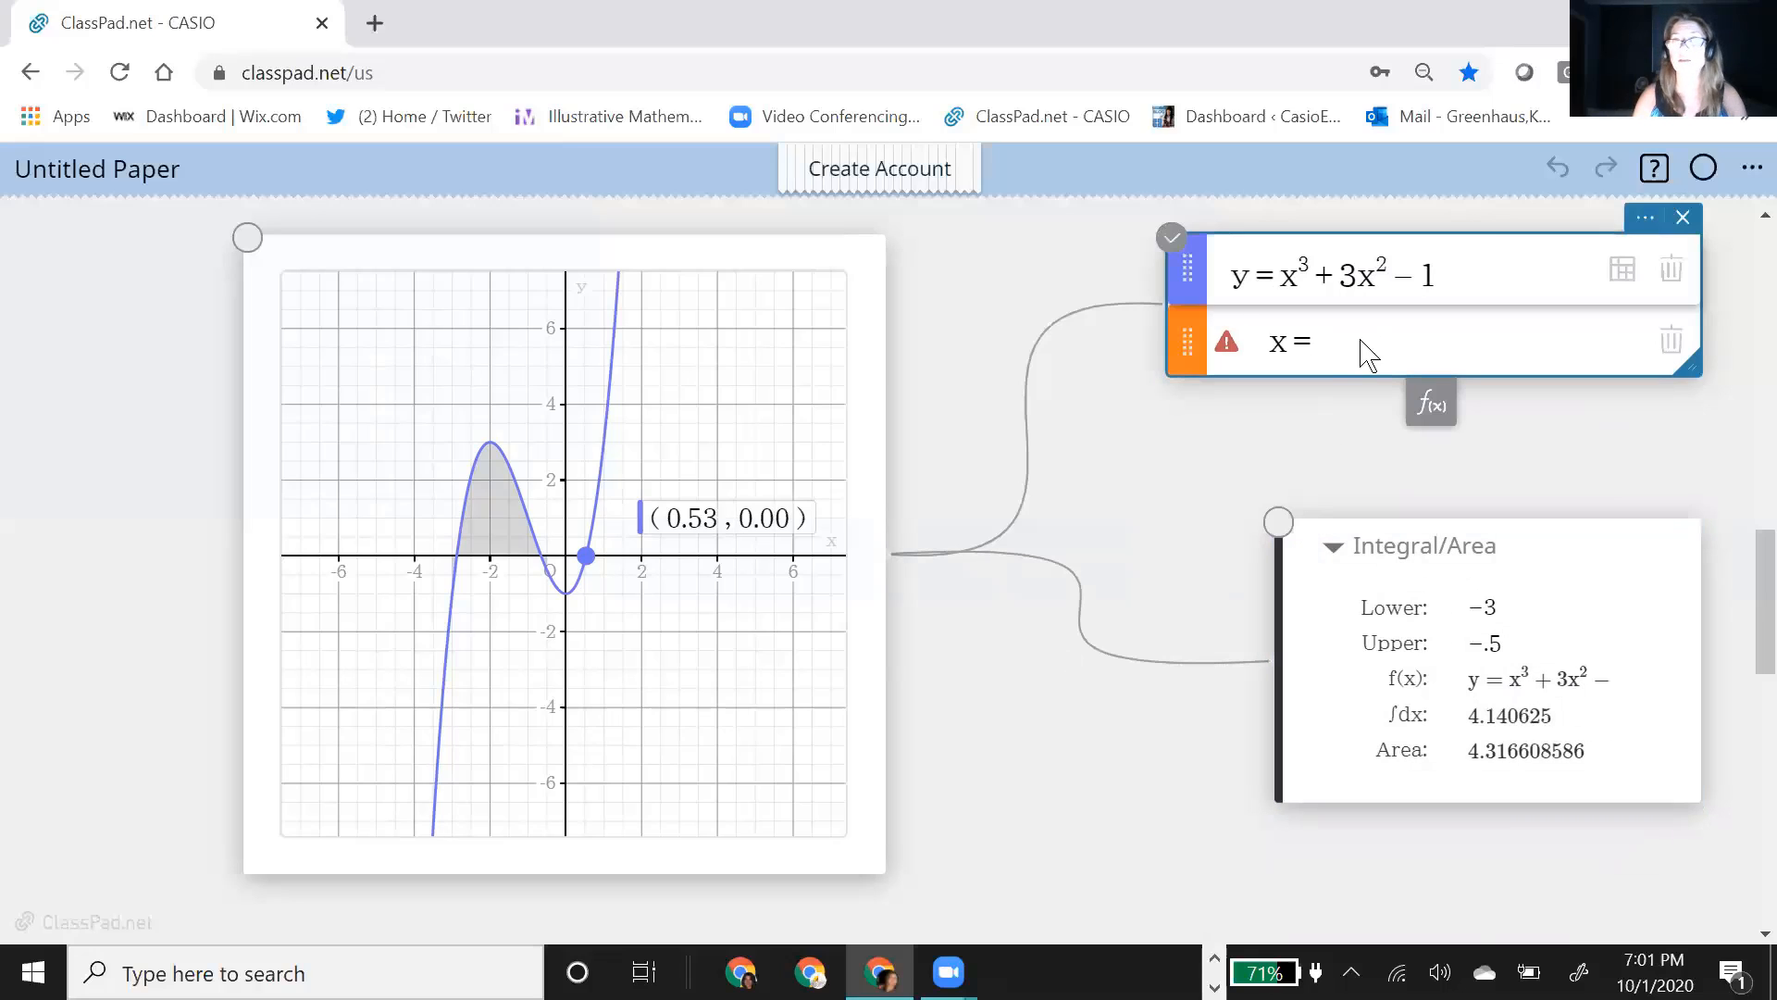
pyautogui.click(1358, 356)
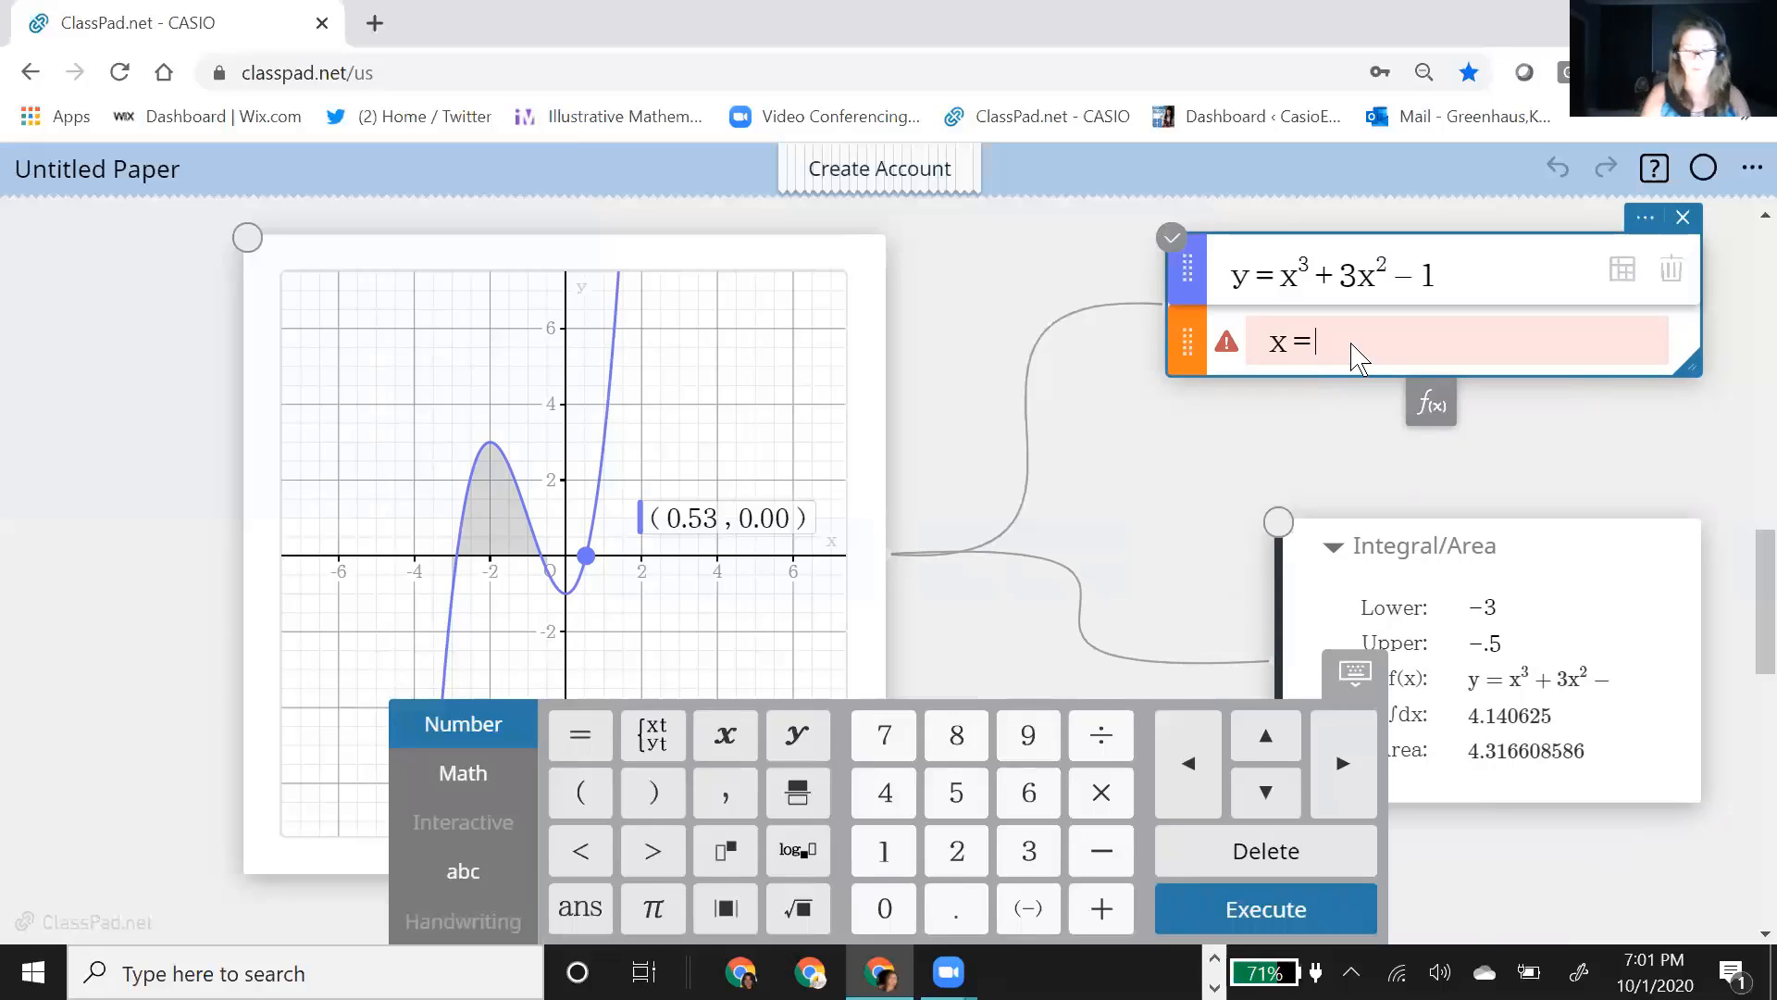
pyautogui.write('l')
pyautogui.press('Return')
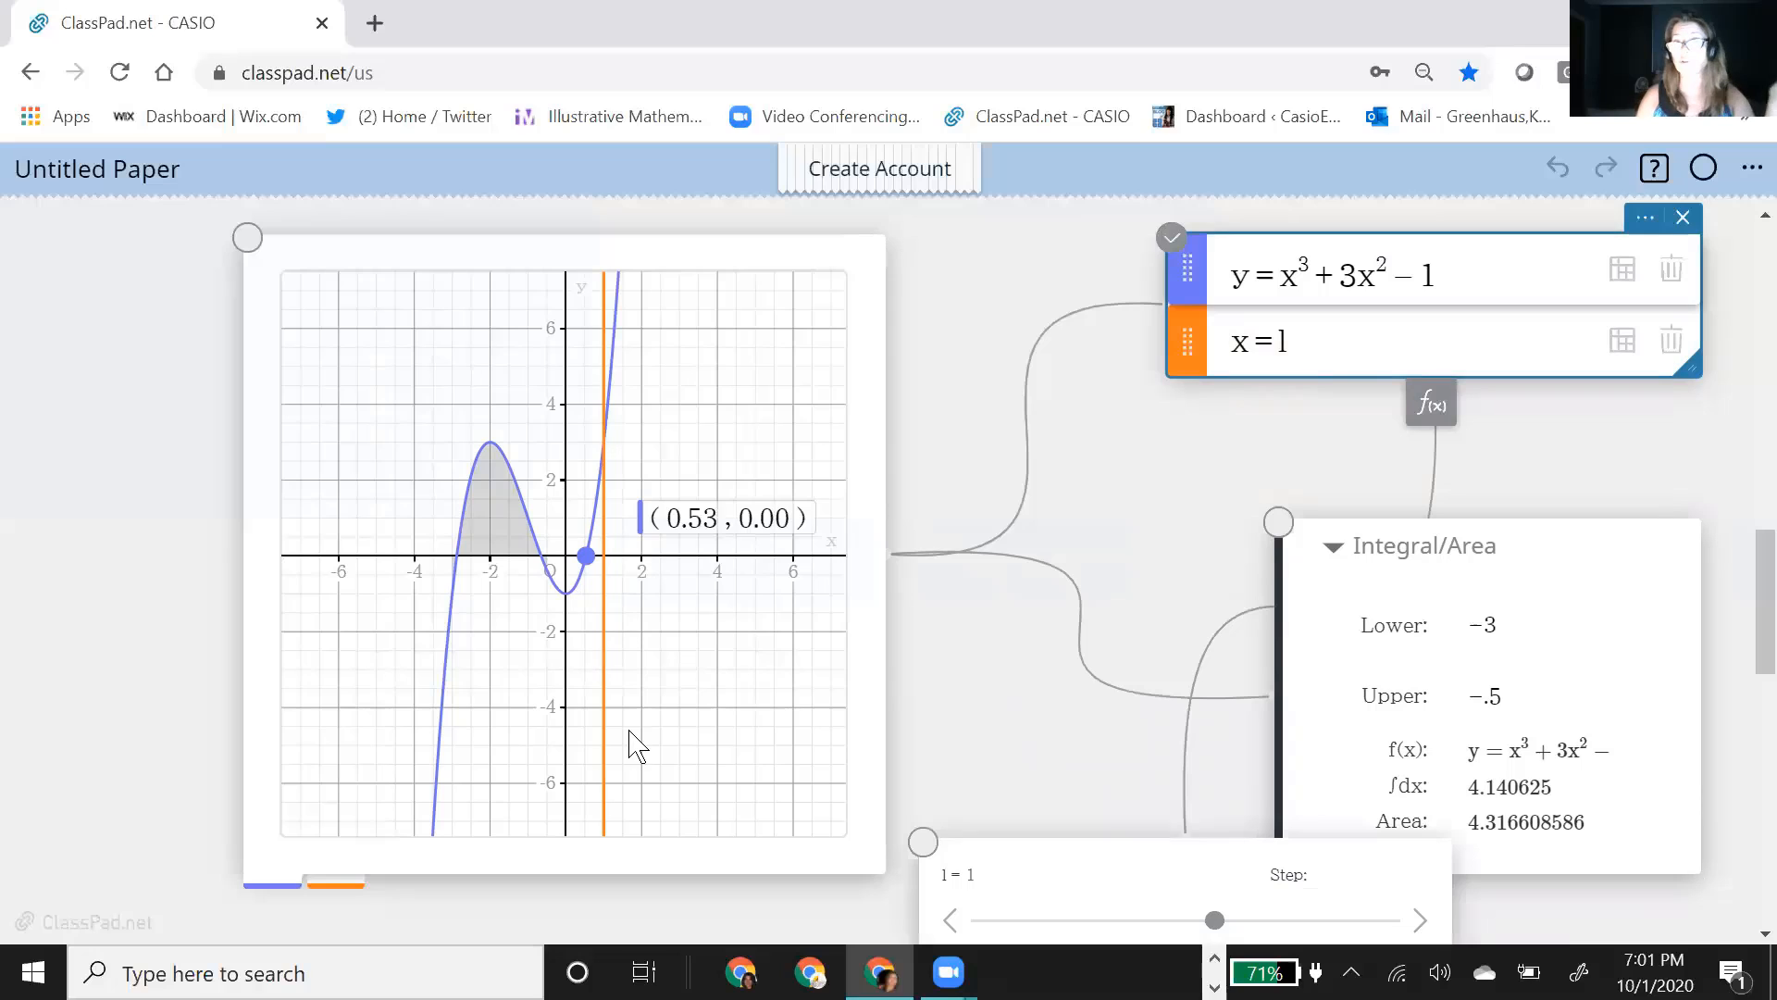
pyautogui.moveTo(1141, 833); pyautogui.dragTo(1134, 524)
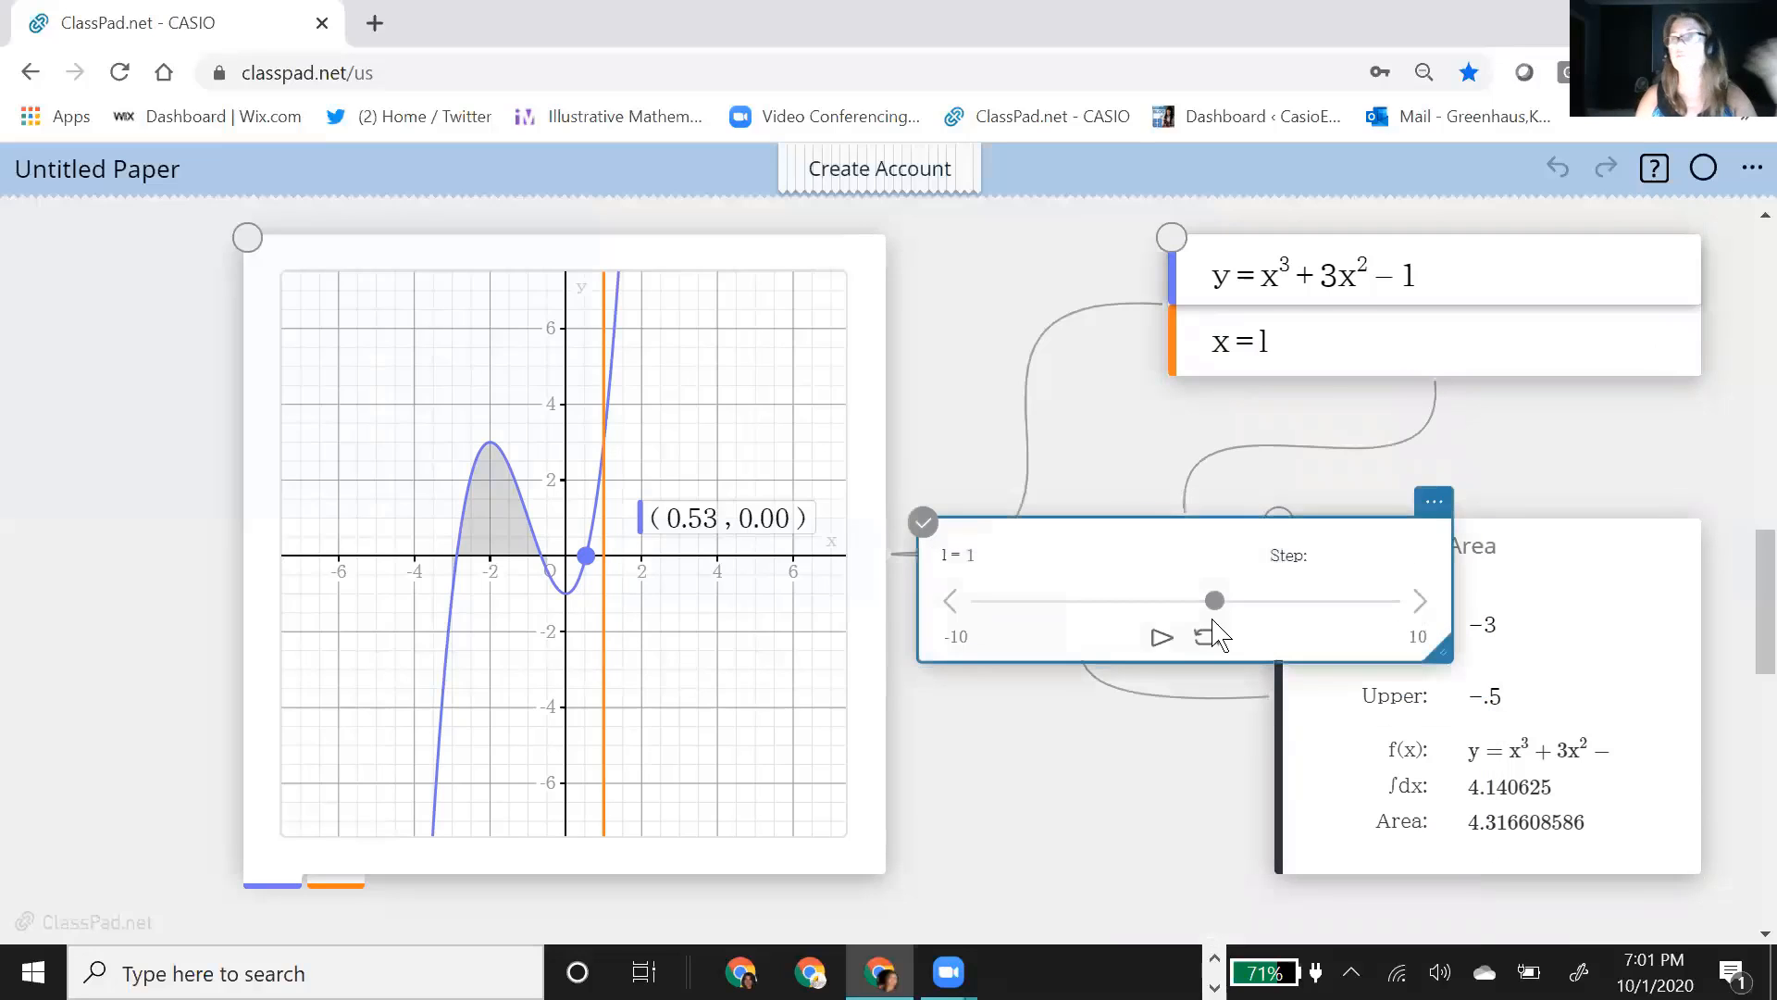
pyautogui.moveTo(1202, 547); pyautogui.dragTo(1200, 581)
# Step: Add a third equation, x = u, to the function box
pyautogui.click(1342, 366)
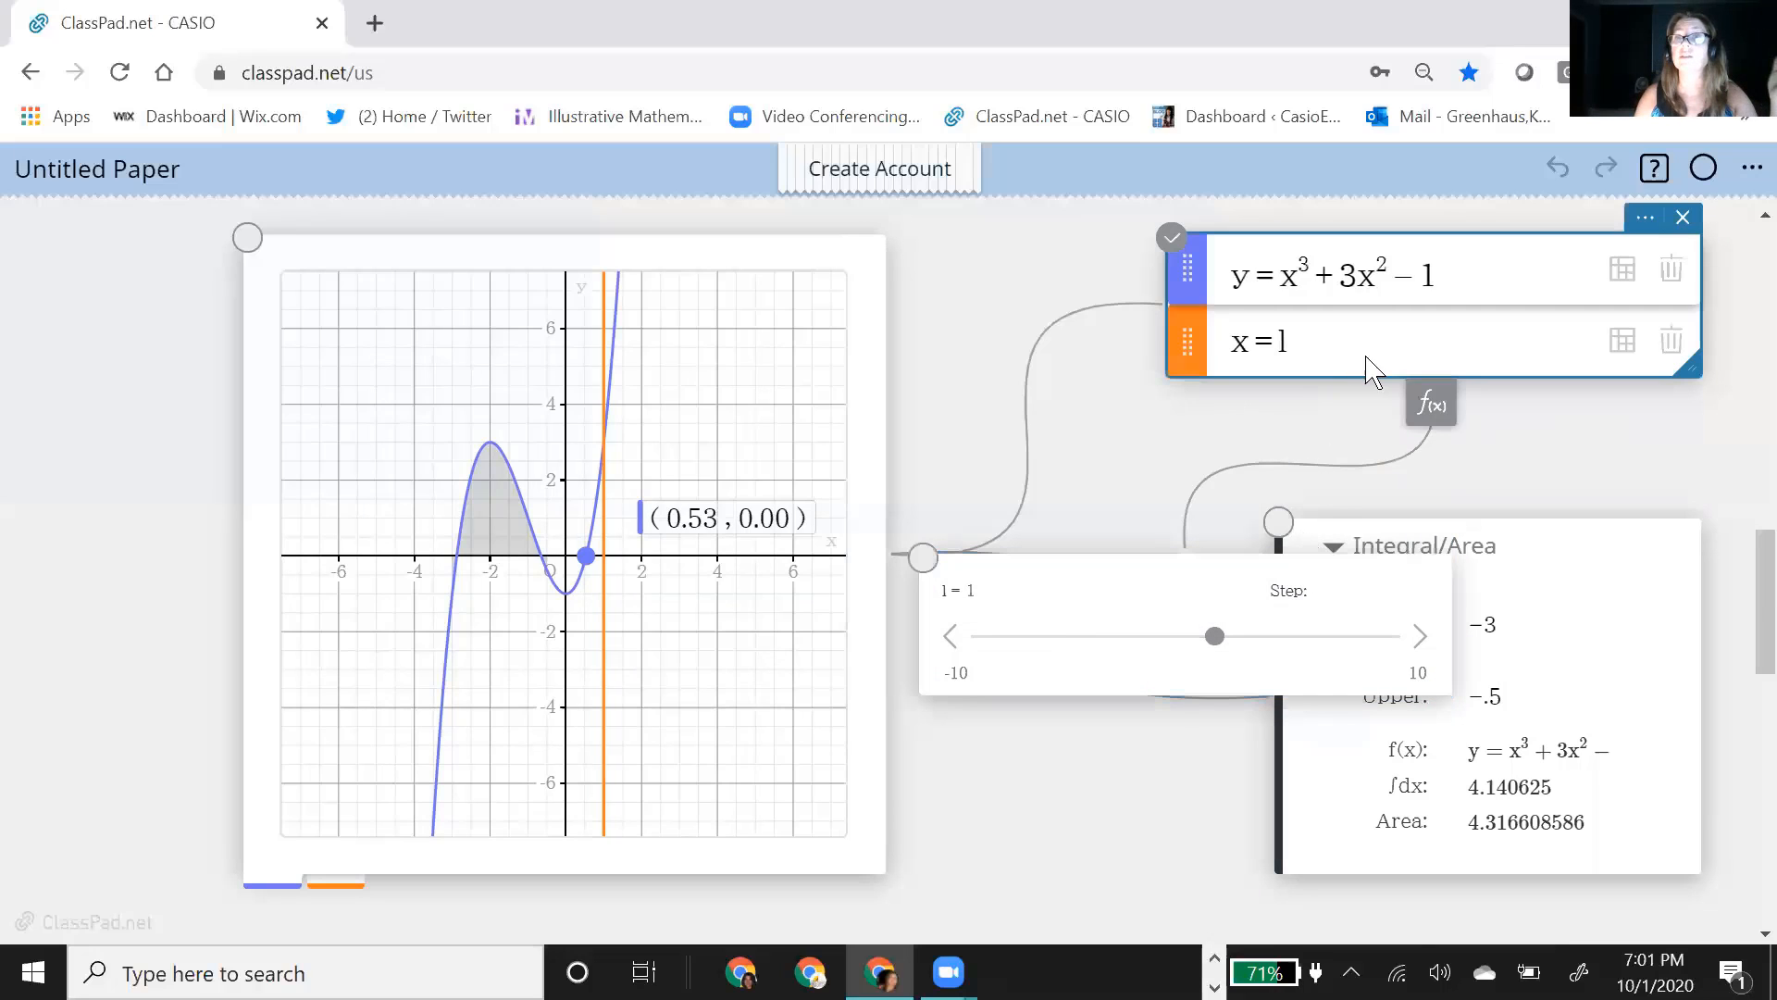
pyautogui.click(1429, 404)
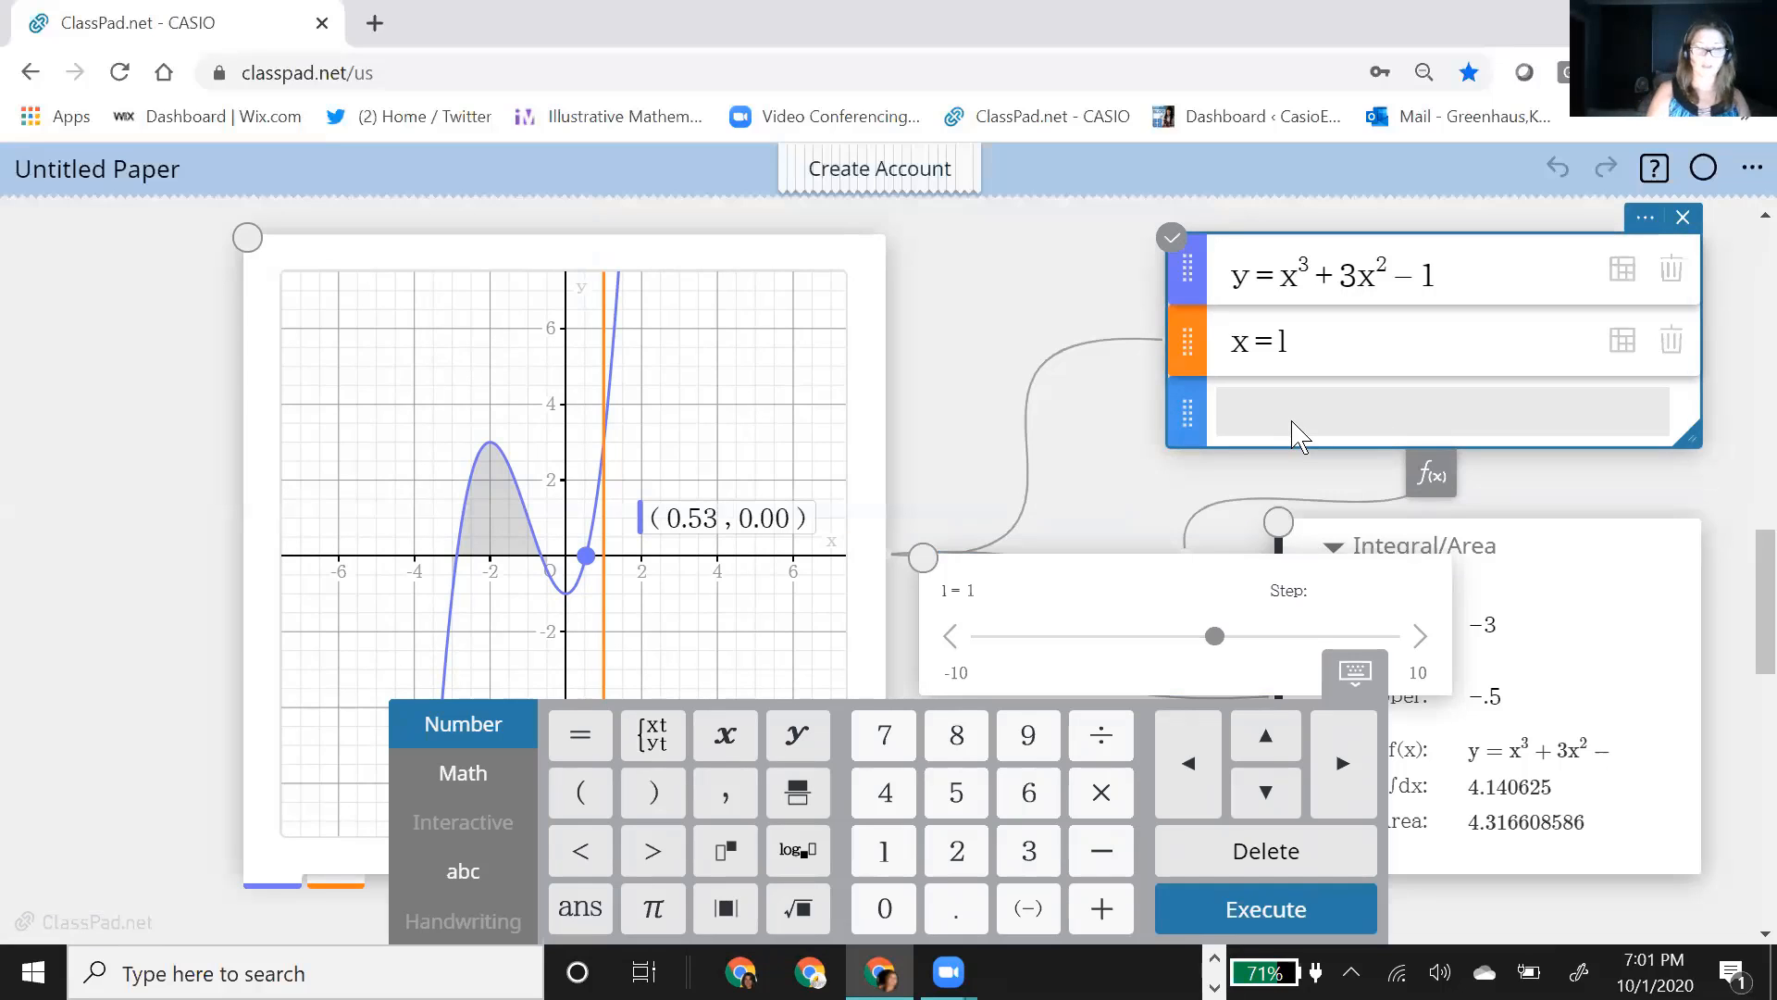
pyautogui.write('x=')
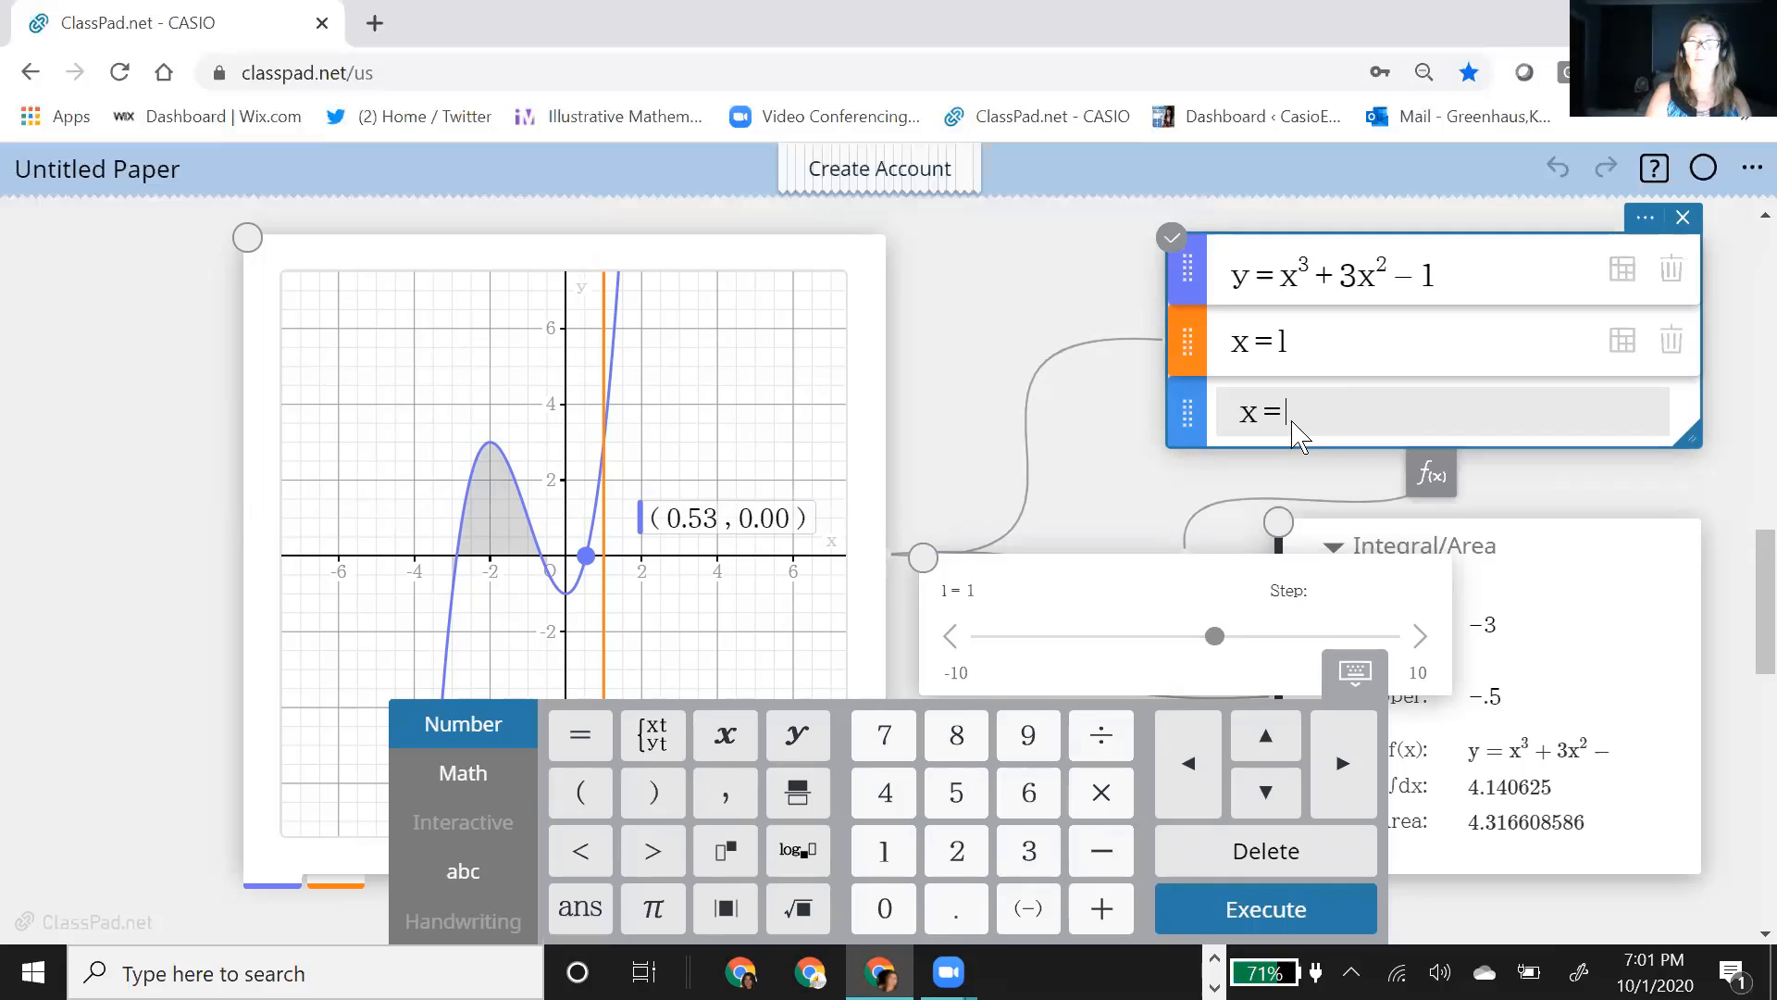
pyautogui.write('u')
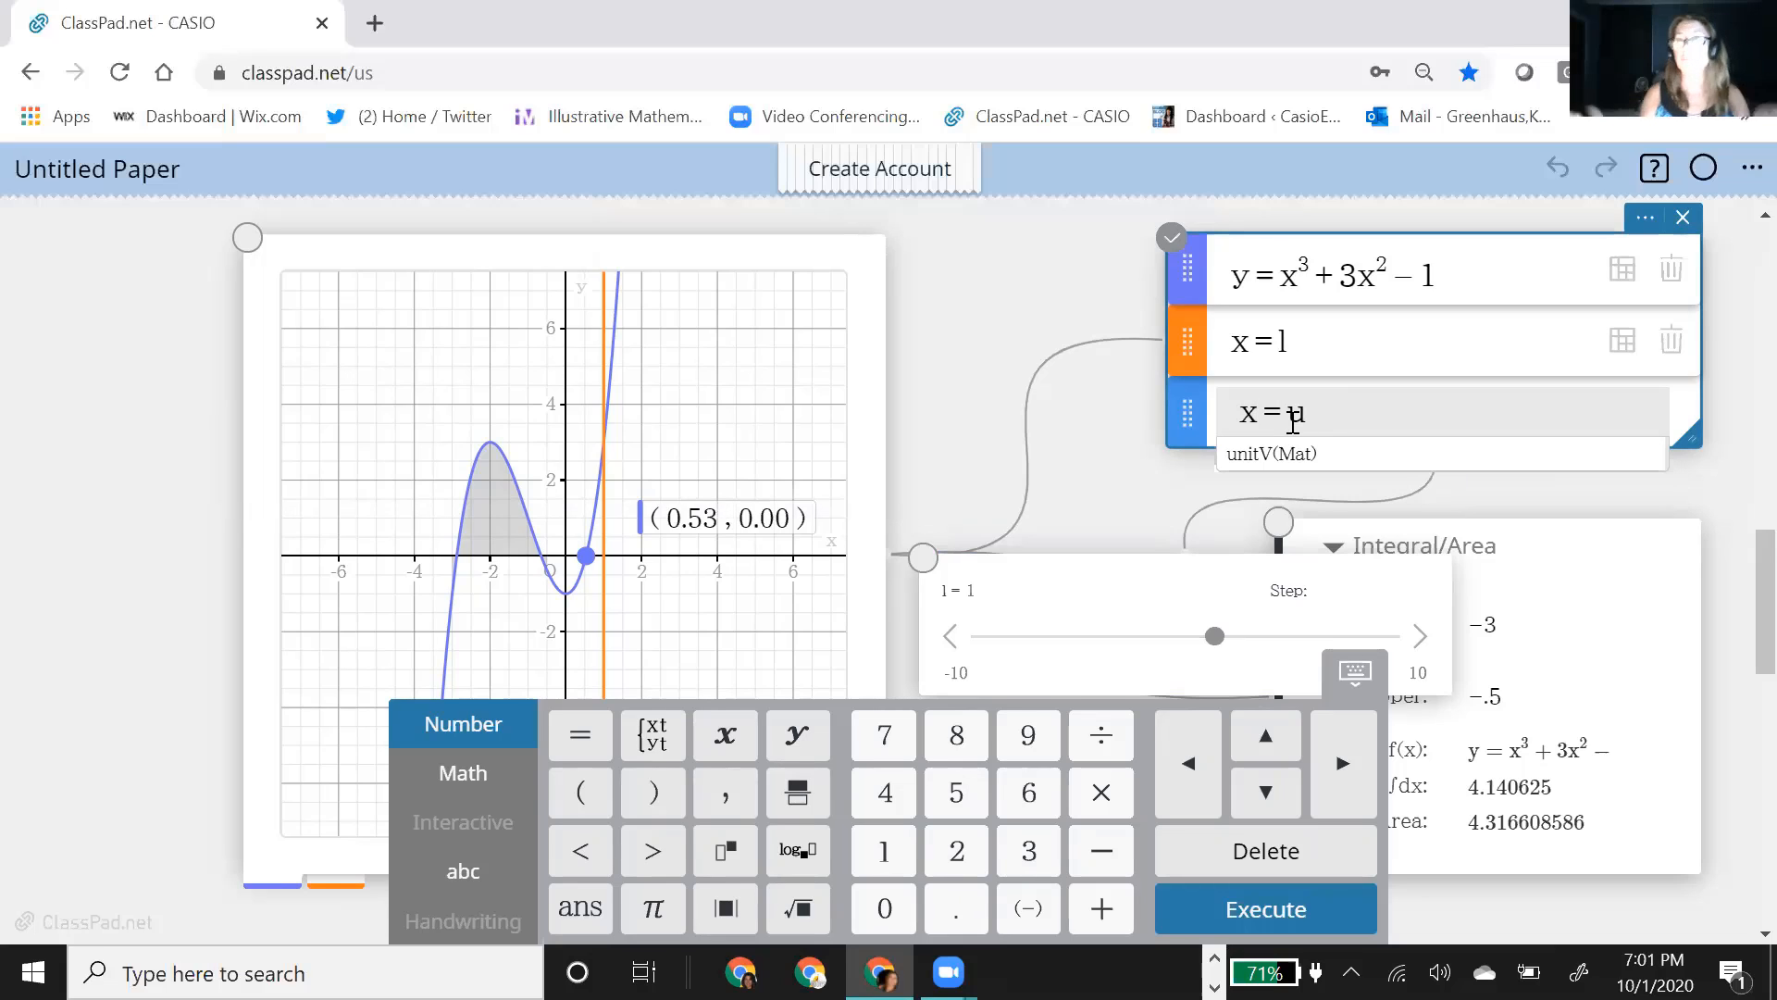
pyautogui.press('Return')
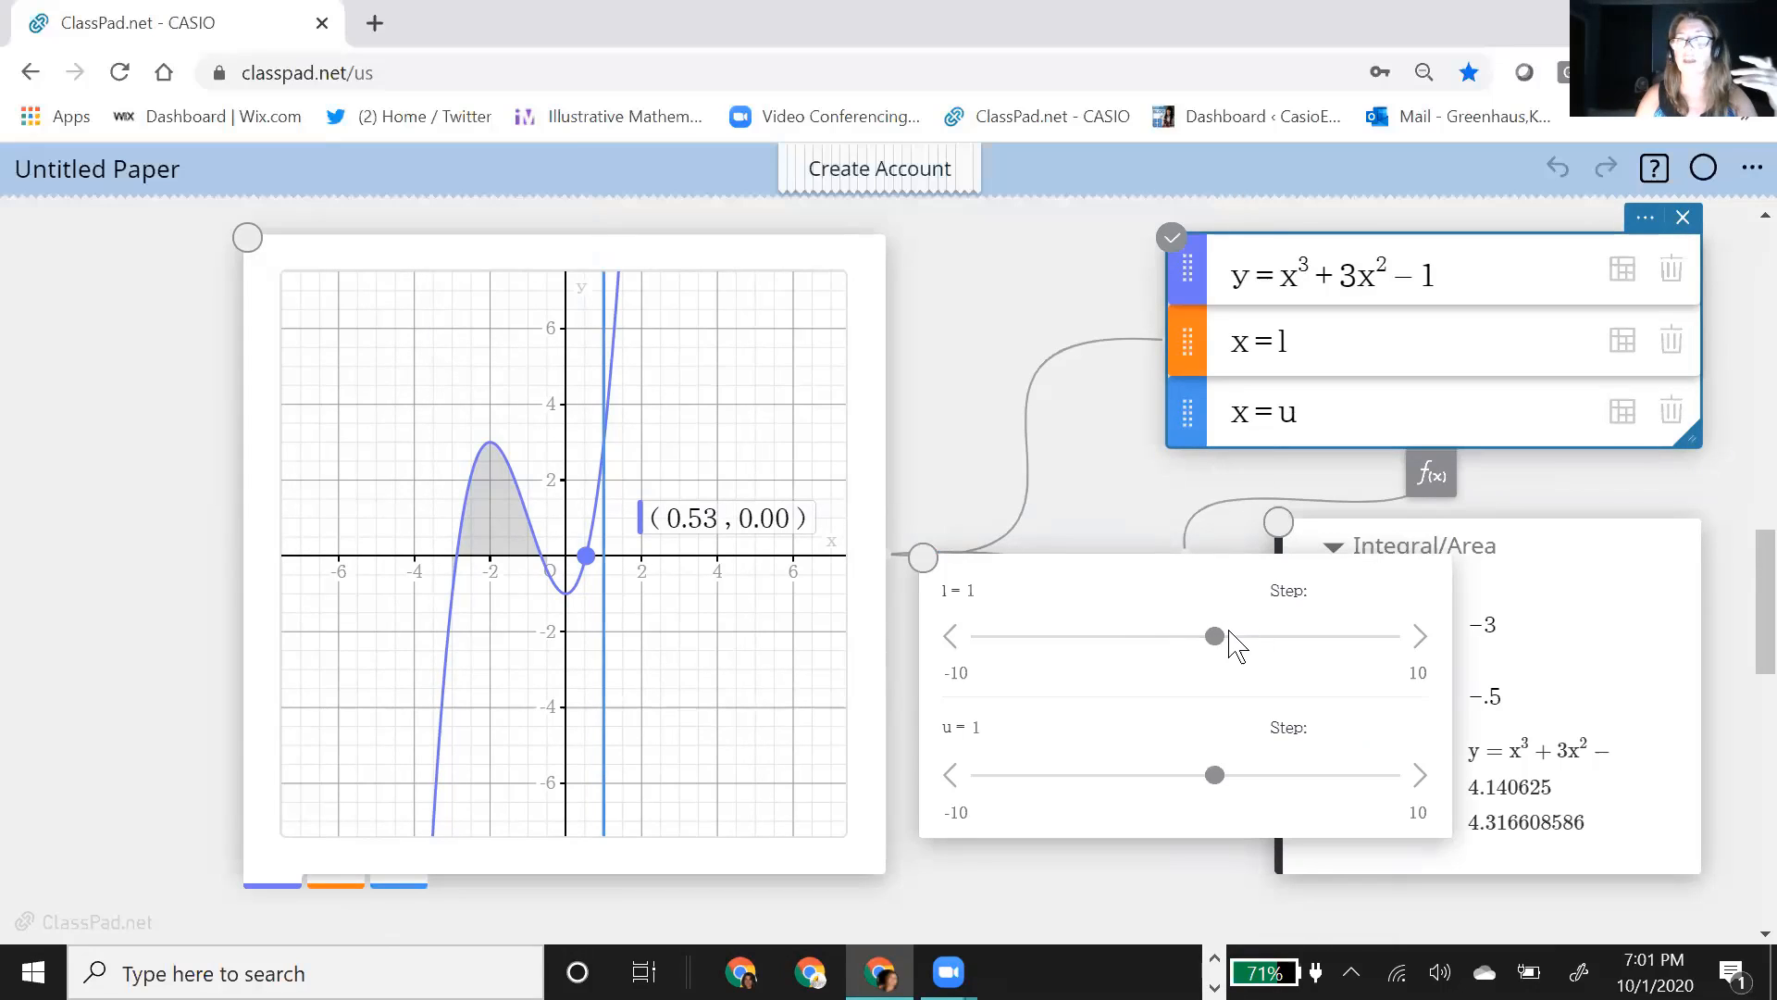
# Step: Move the slider box clear of the Integral/Area box and set l to −5.5 with its slider
pyautogui.moveTo(1111, 614); pyautogui.dragTo(955, 652)
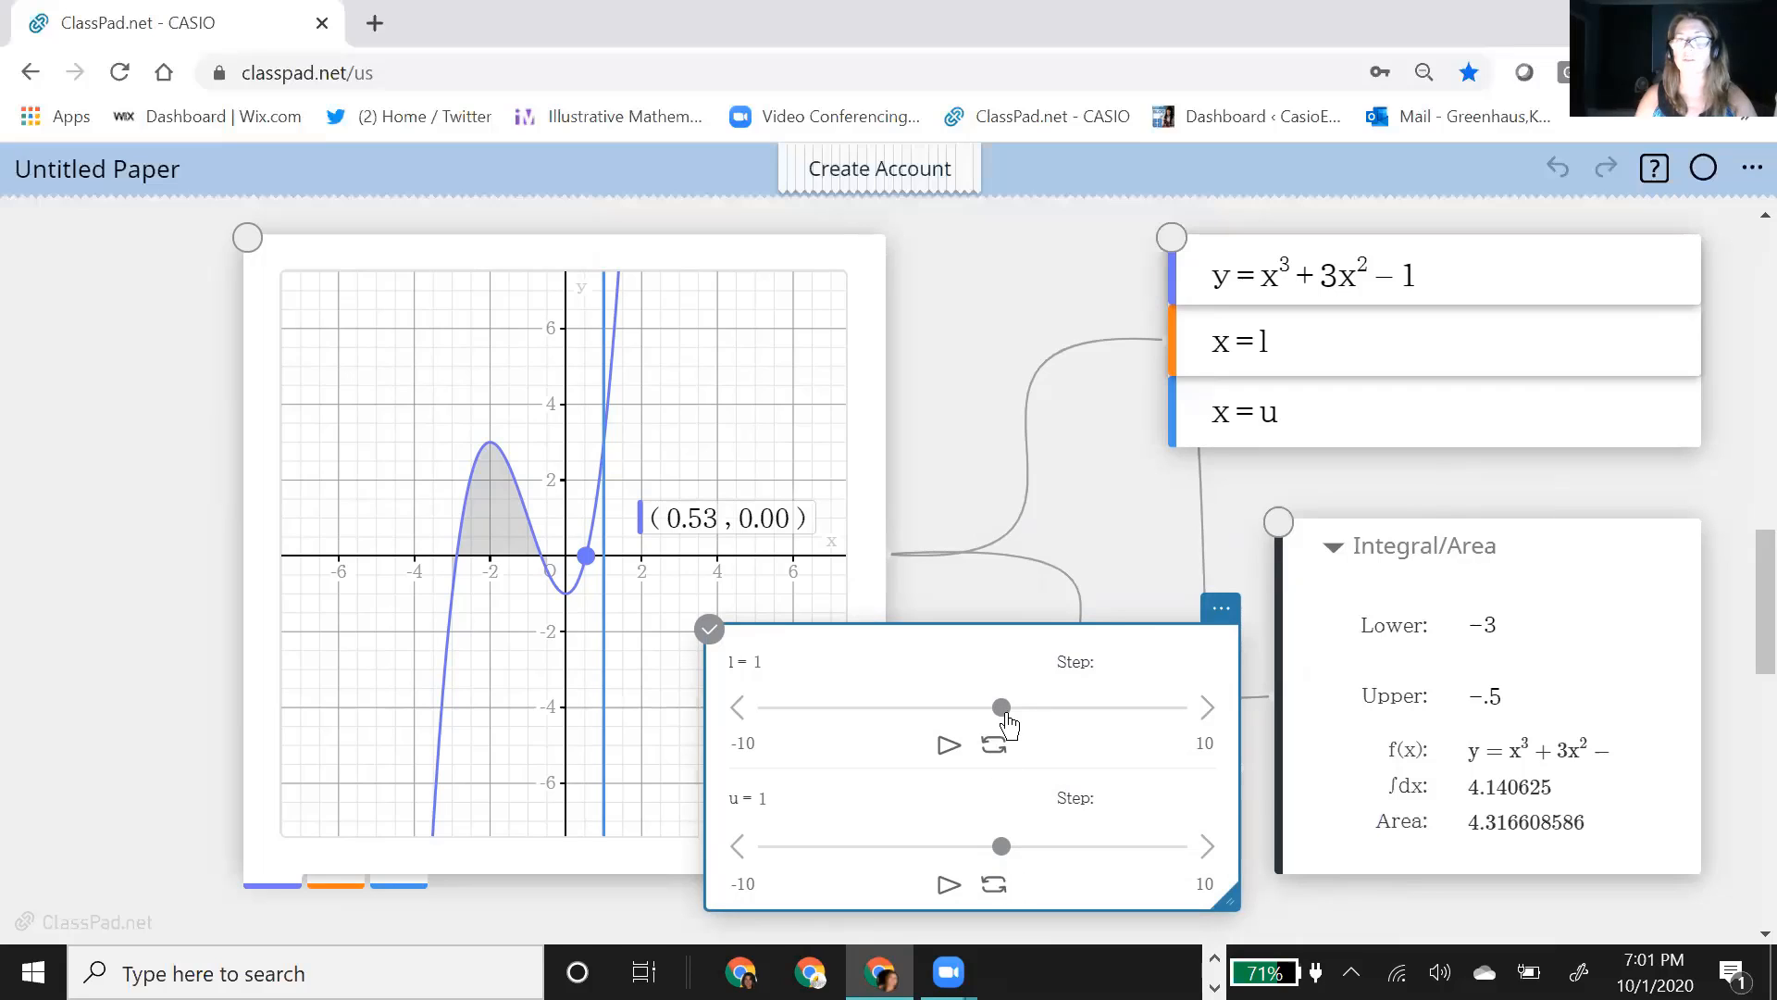
pyautogui.moveTo(1003, 710); pyautogui.dragTo(867, 707)
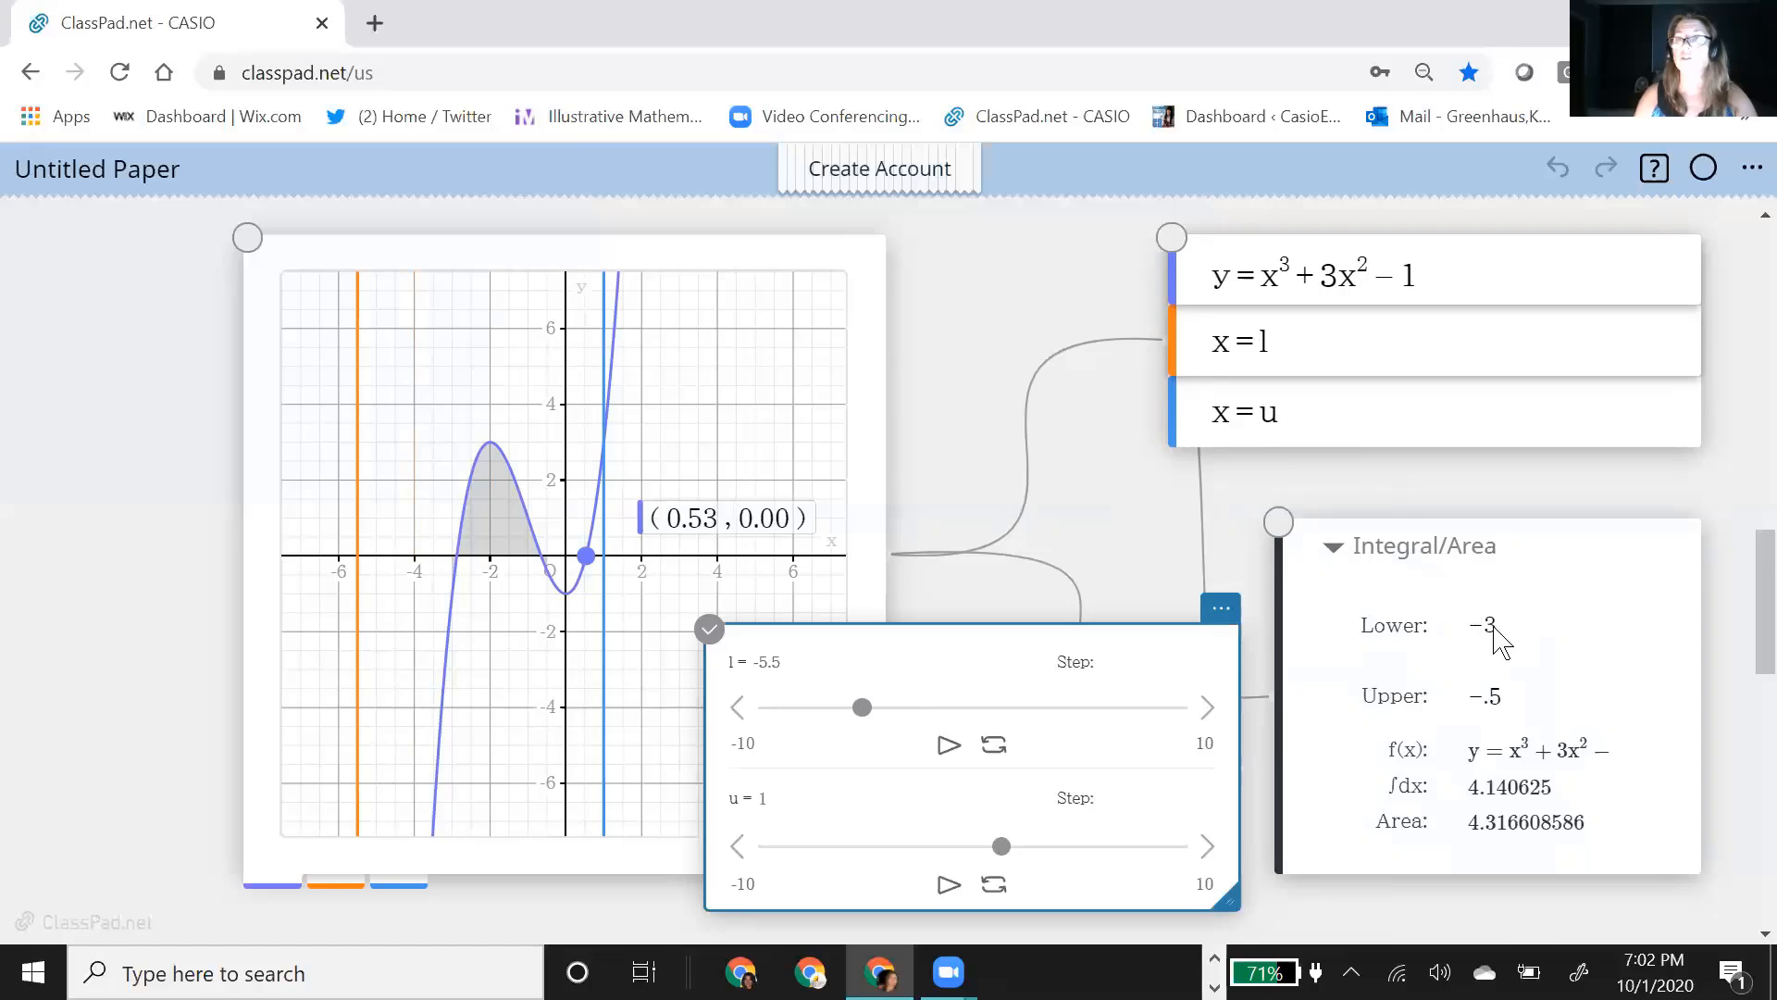
# Step: Set the integral's lower limit to l and its upper limit to u, and recalculate the area
pyautogui.click(1497, 638)
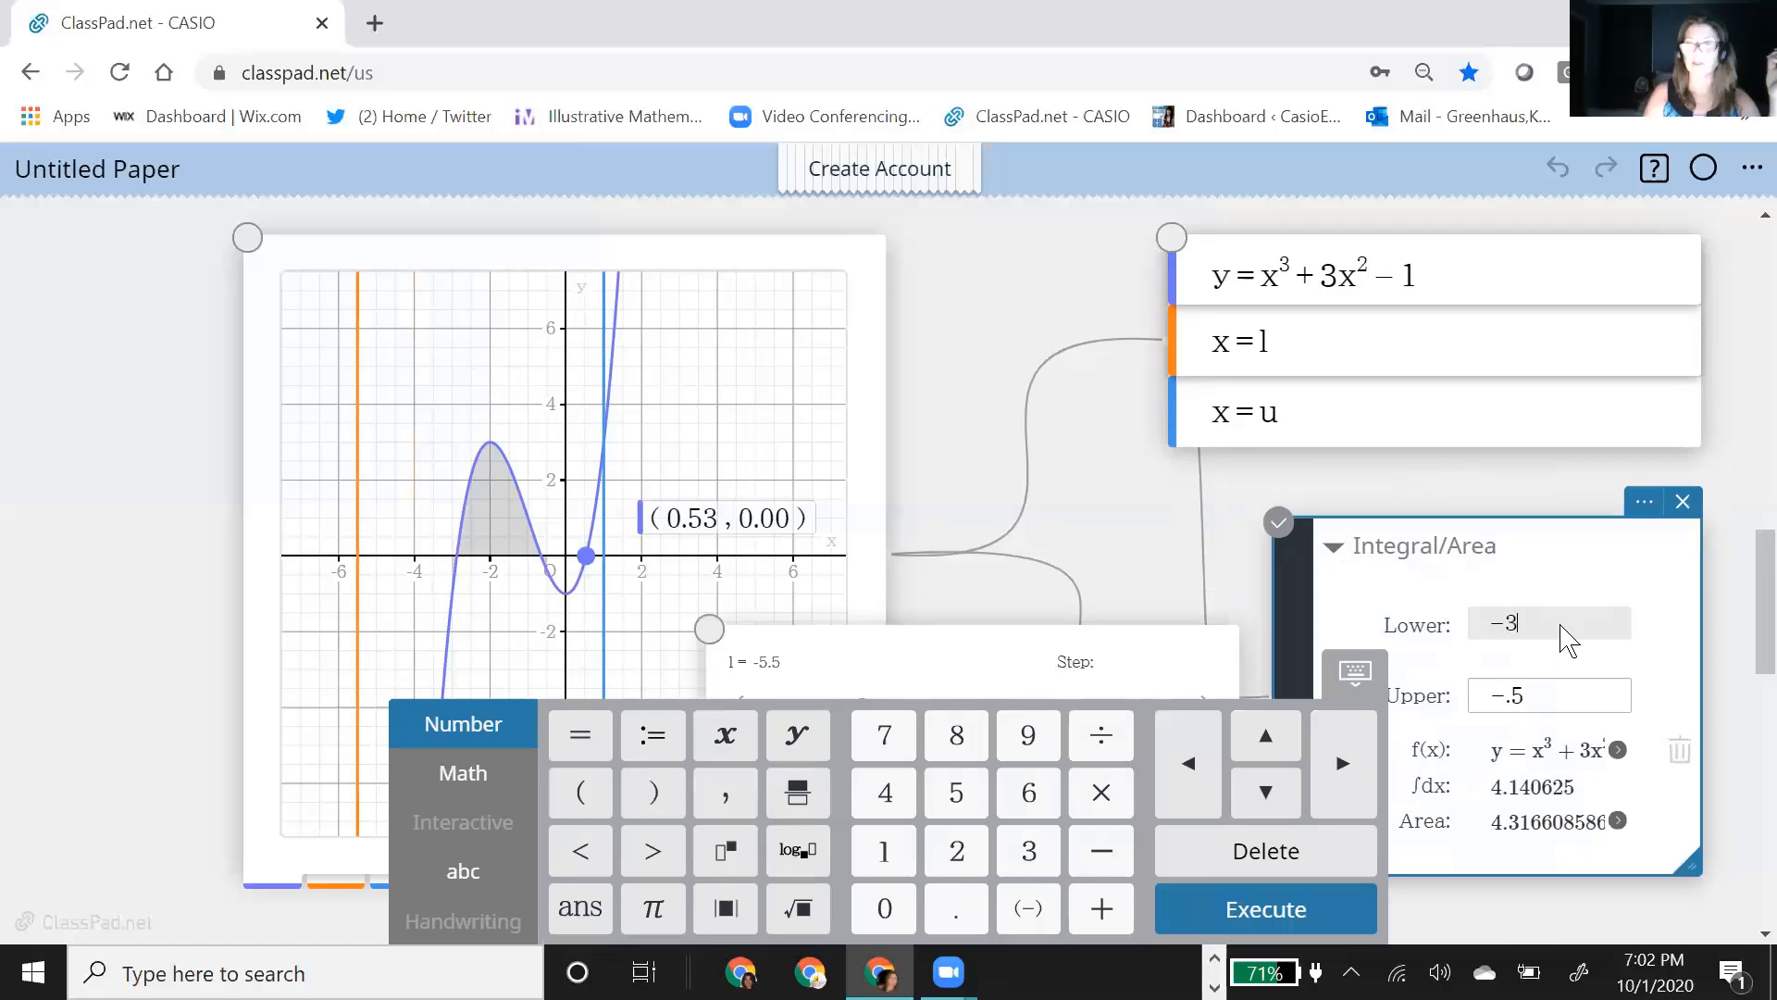
pyautogui.press('BackSpace')
pyautogui.press('BackSpace')
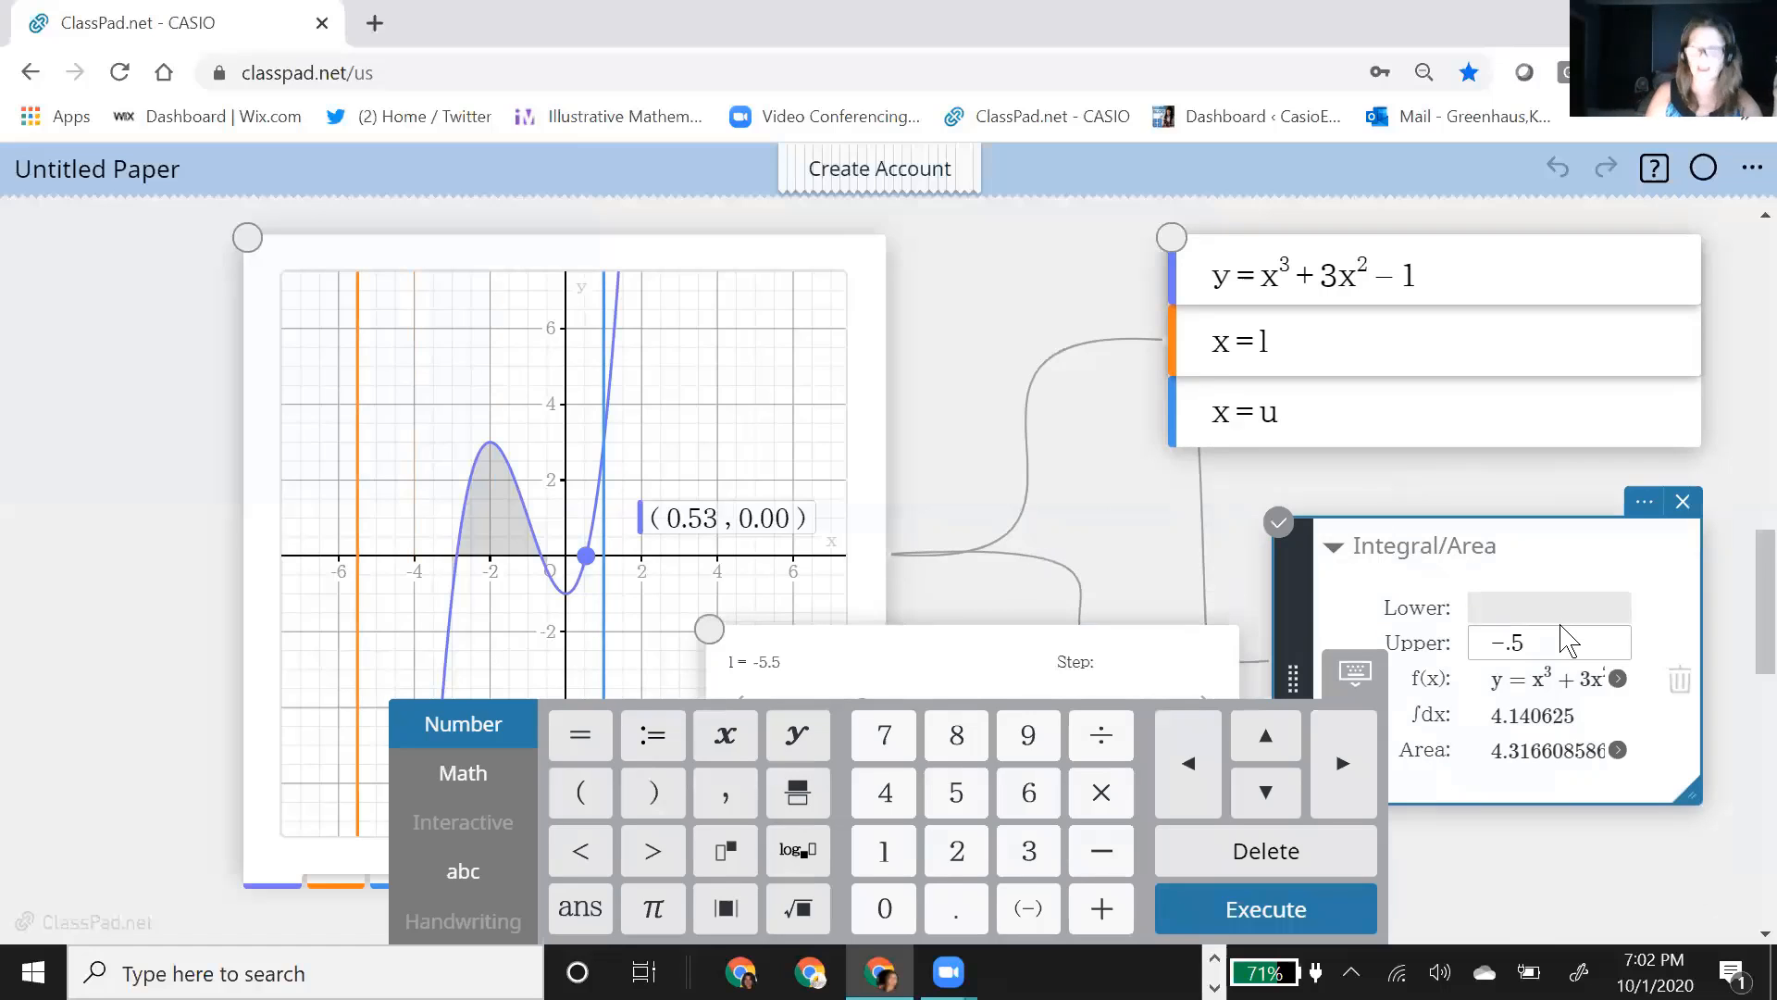
pyautogui.write('l')
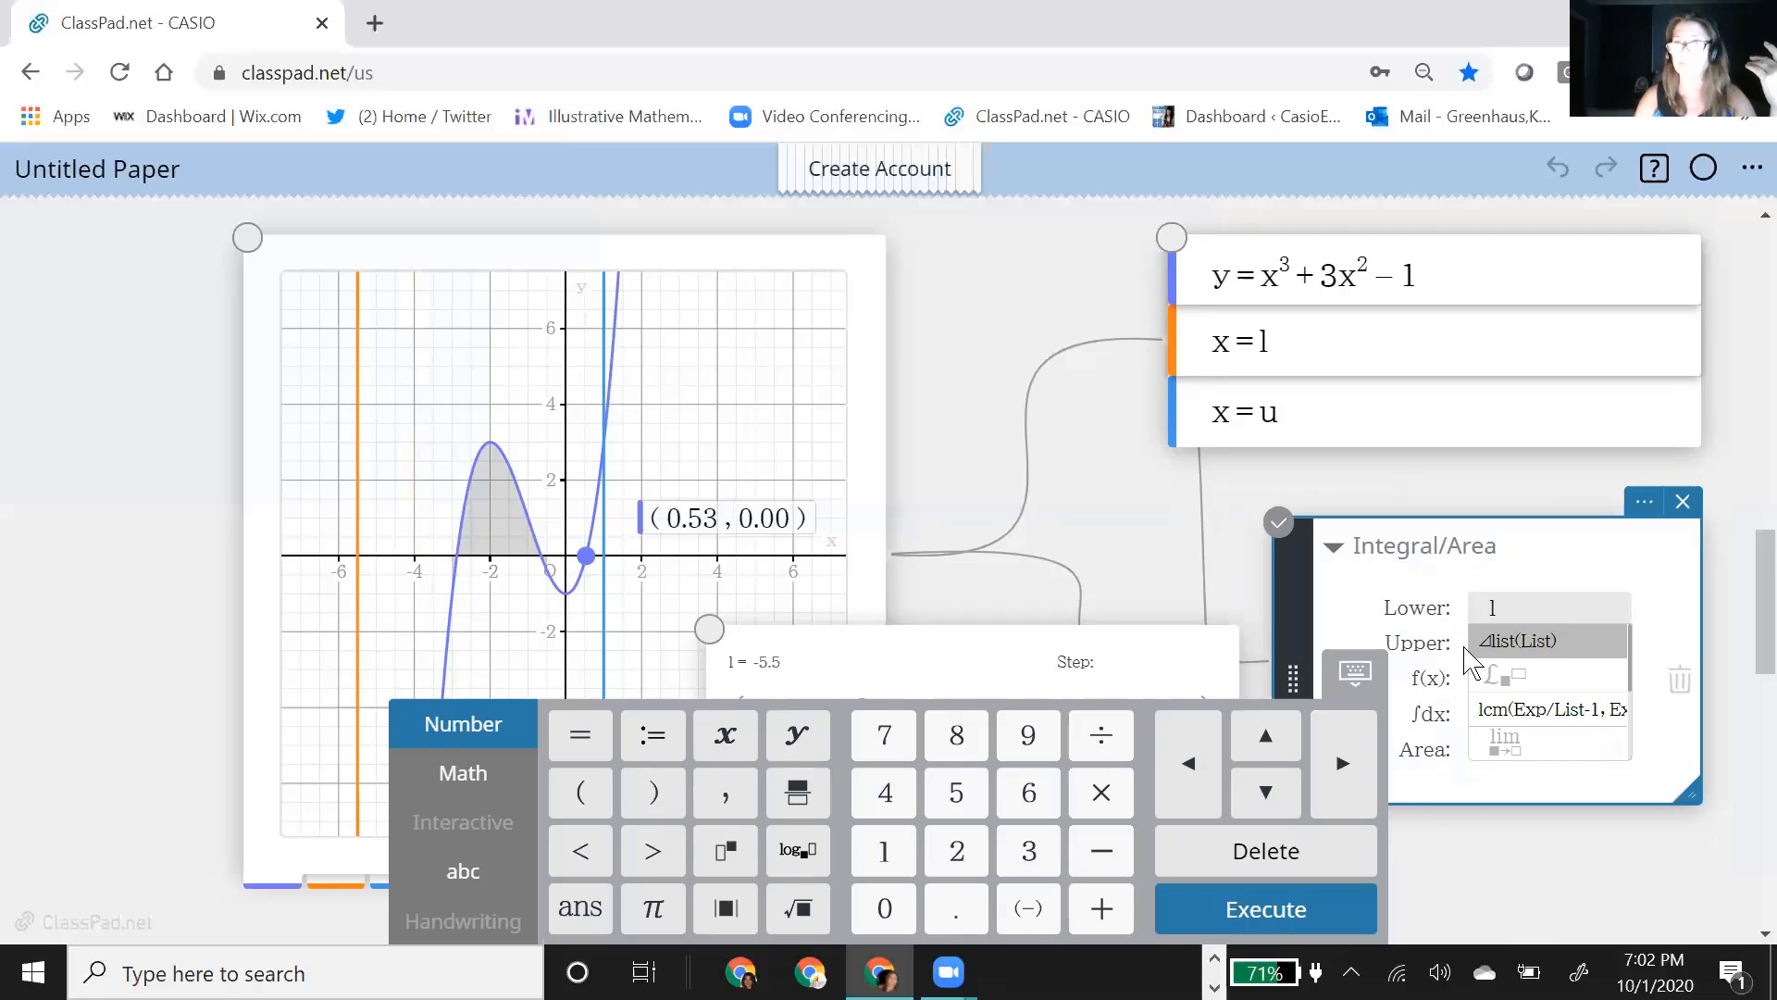
pyautogui.click(1451, 663)
pyautogui.click(1536, 651)
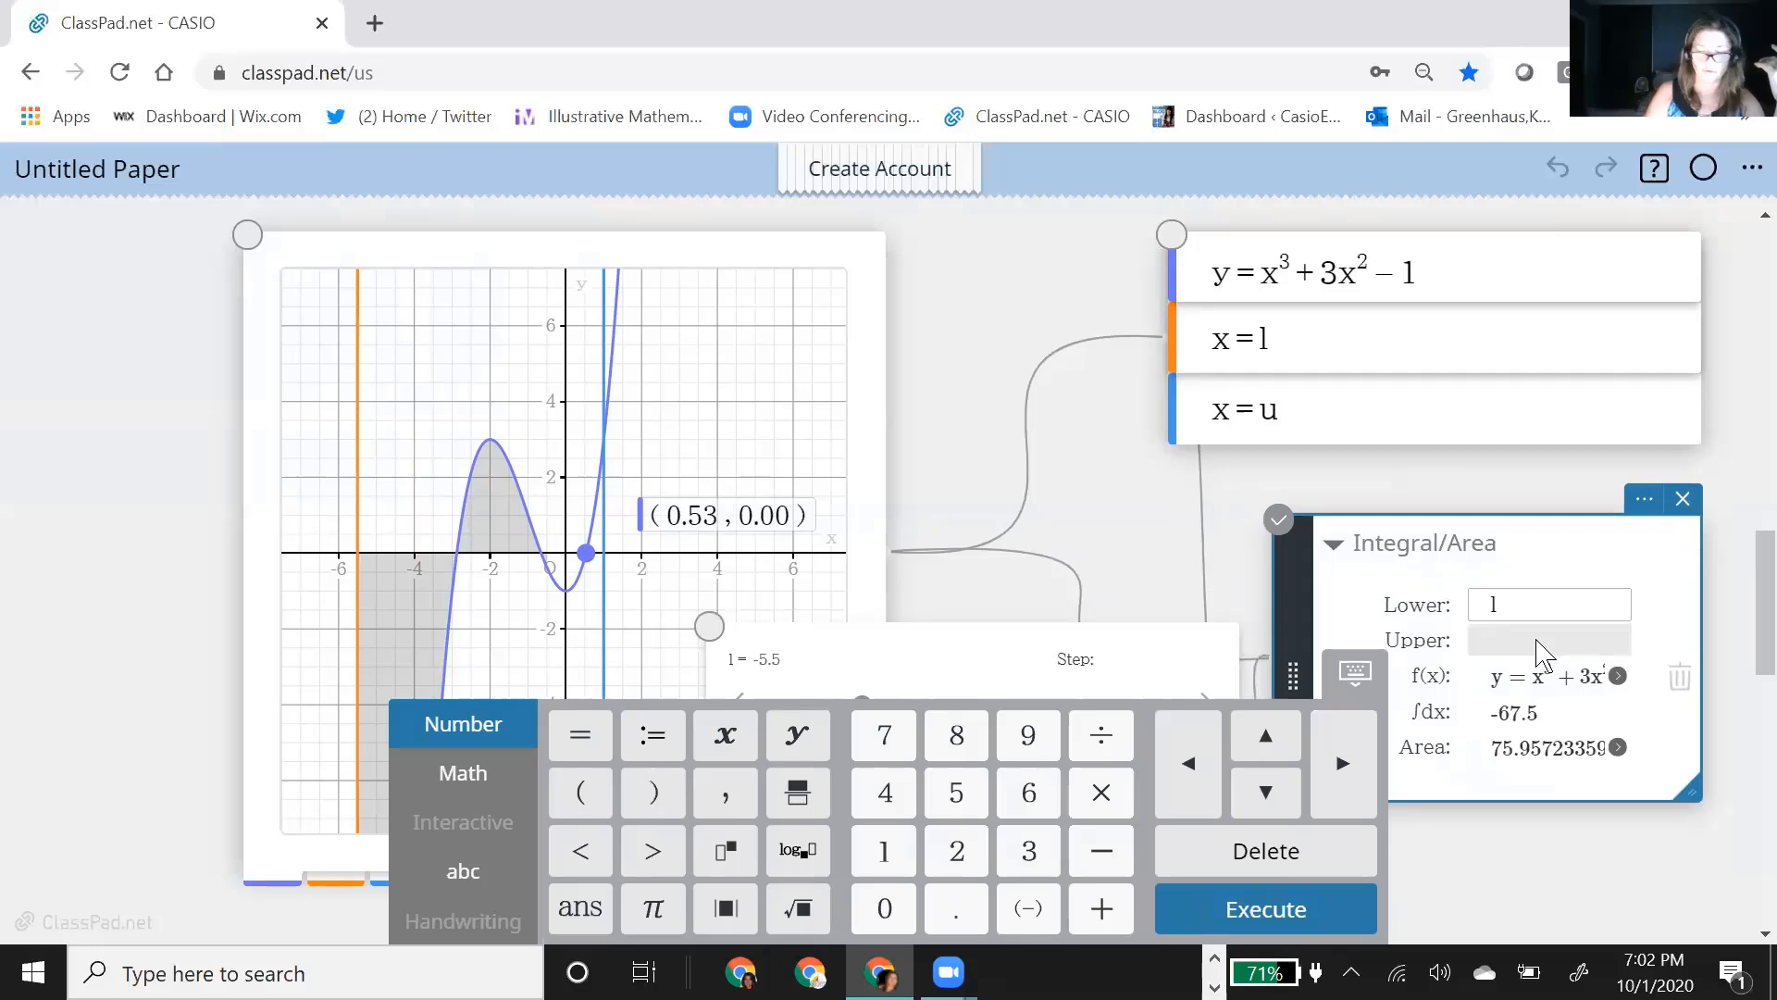
pyautogui.write('u')
pyautogui.press('Return')
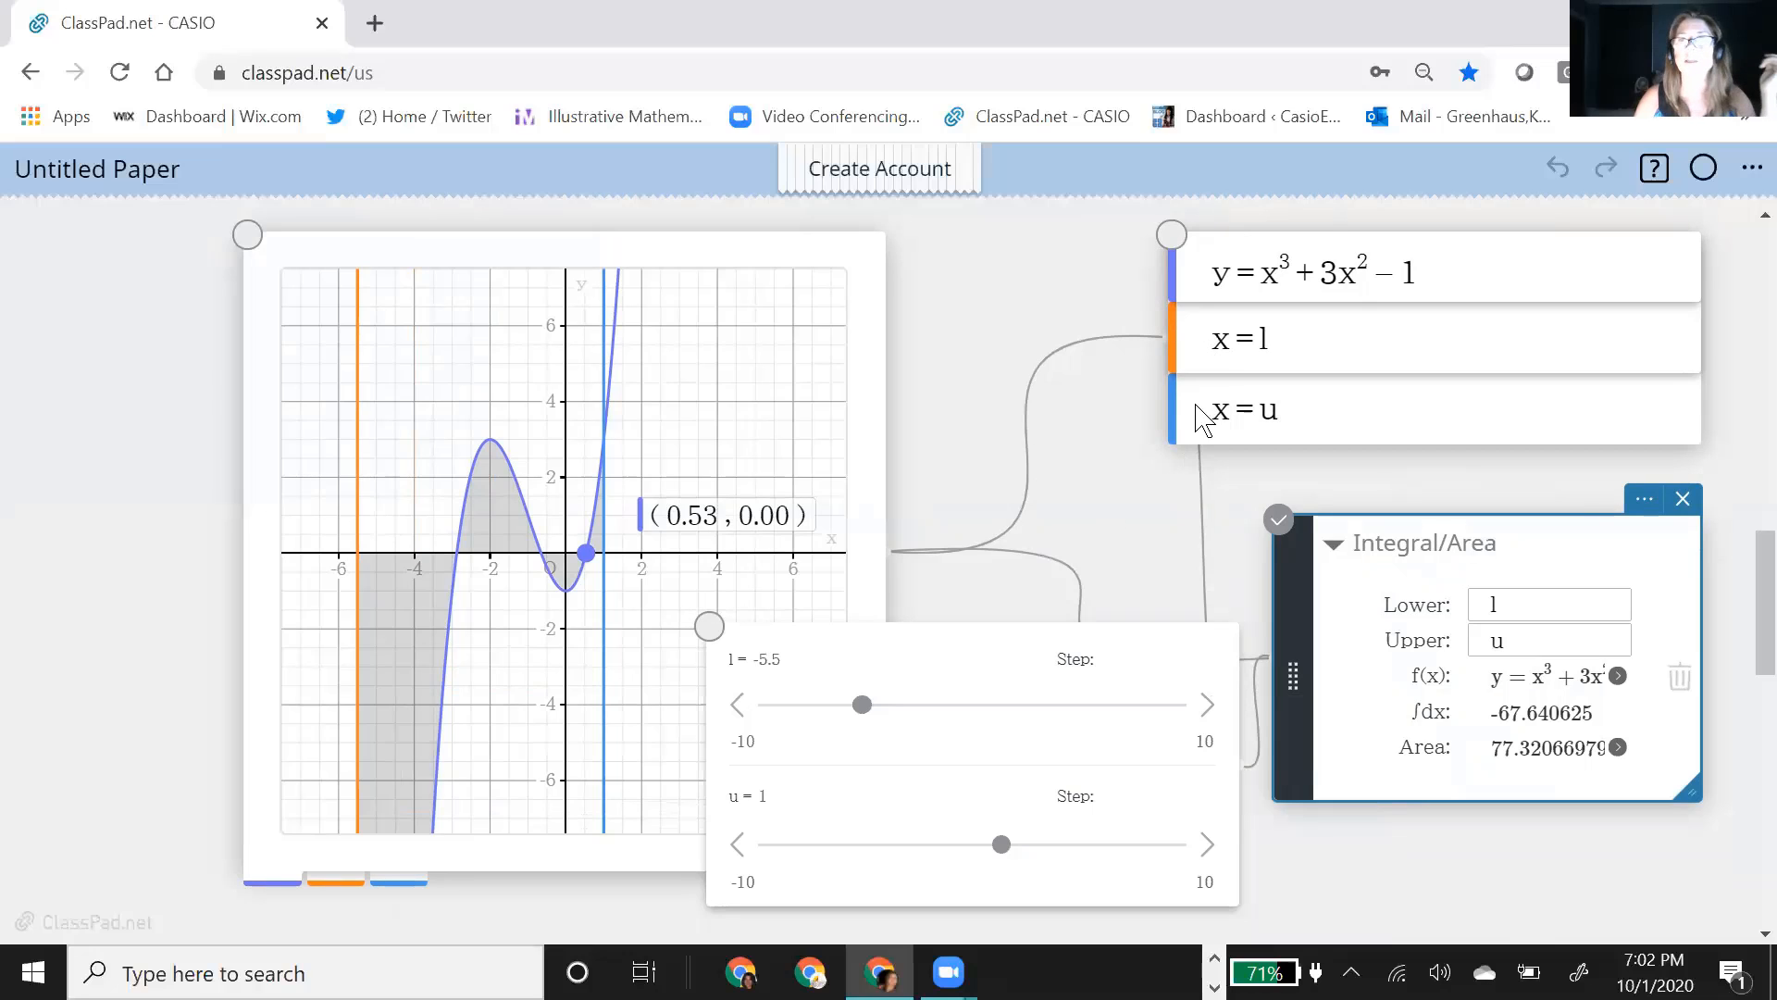
# Step: Change the line style of both vertical lines, x = l and x = u, to dashed
pyautogui.click(1201, 414)
pyautogui.click(1189, 414)
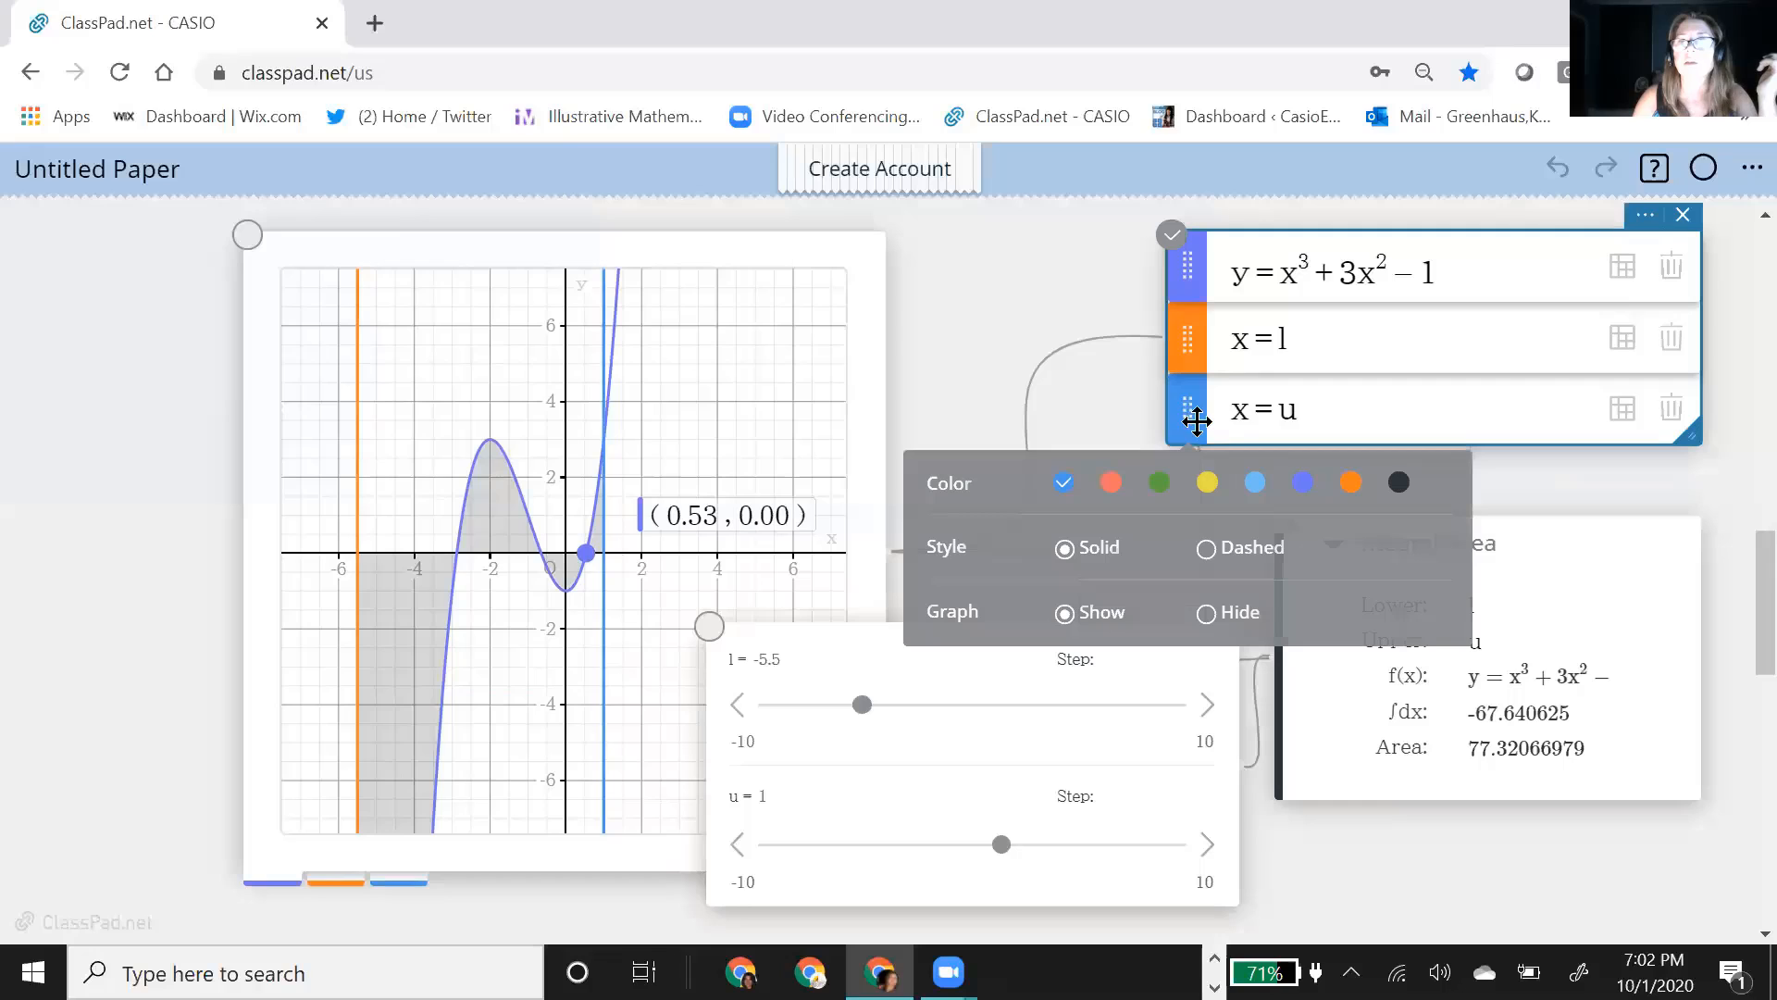
pyautogui.click(986, 270)
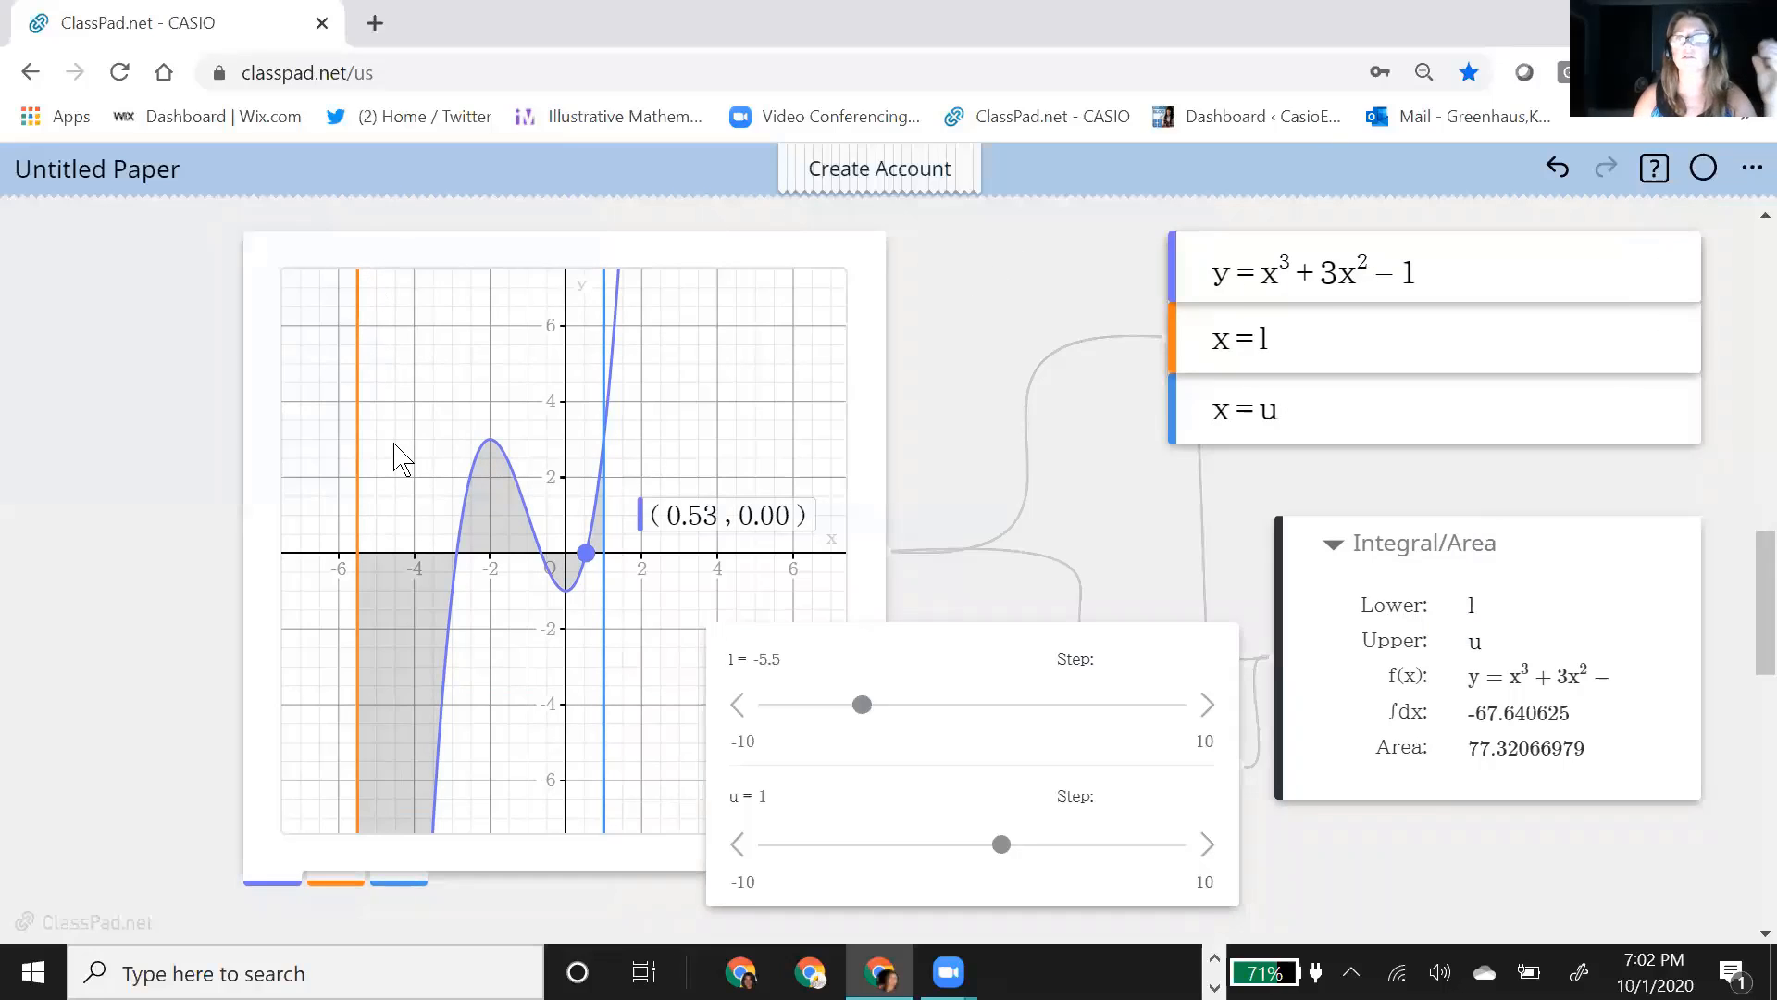
pyautogui.click(1201, 350)
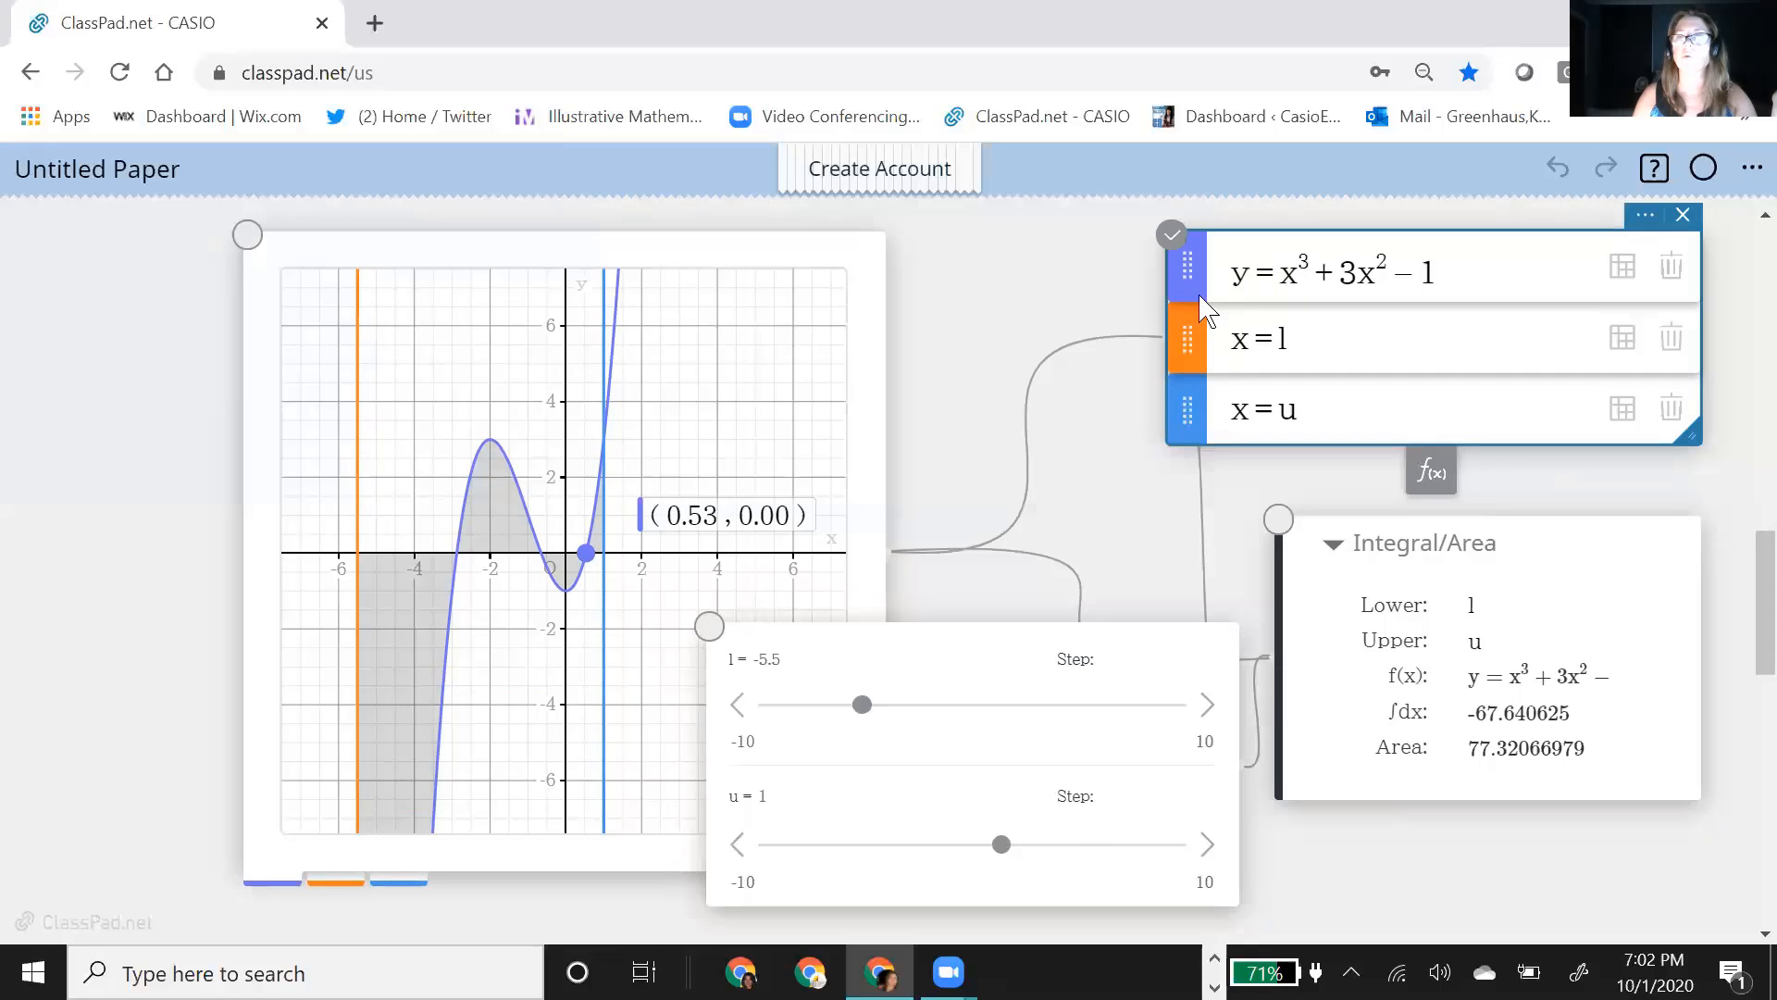
pyautogui.click(1187, 349)
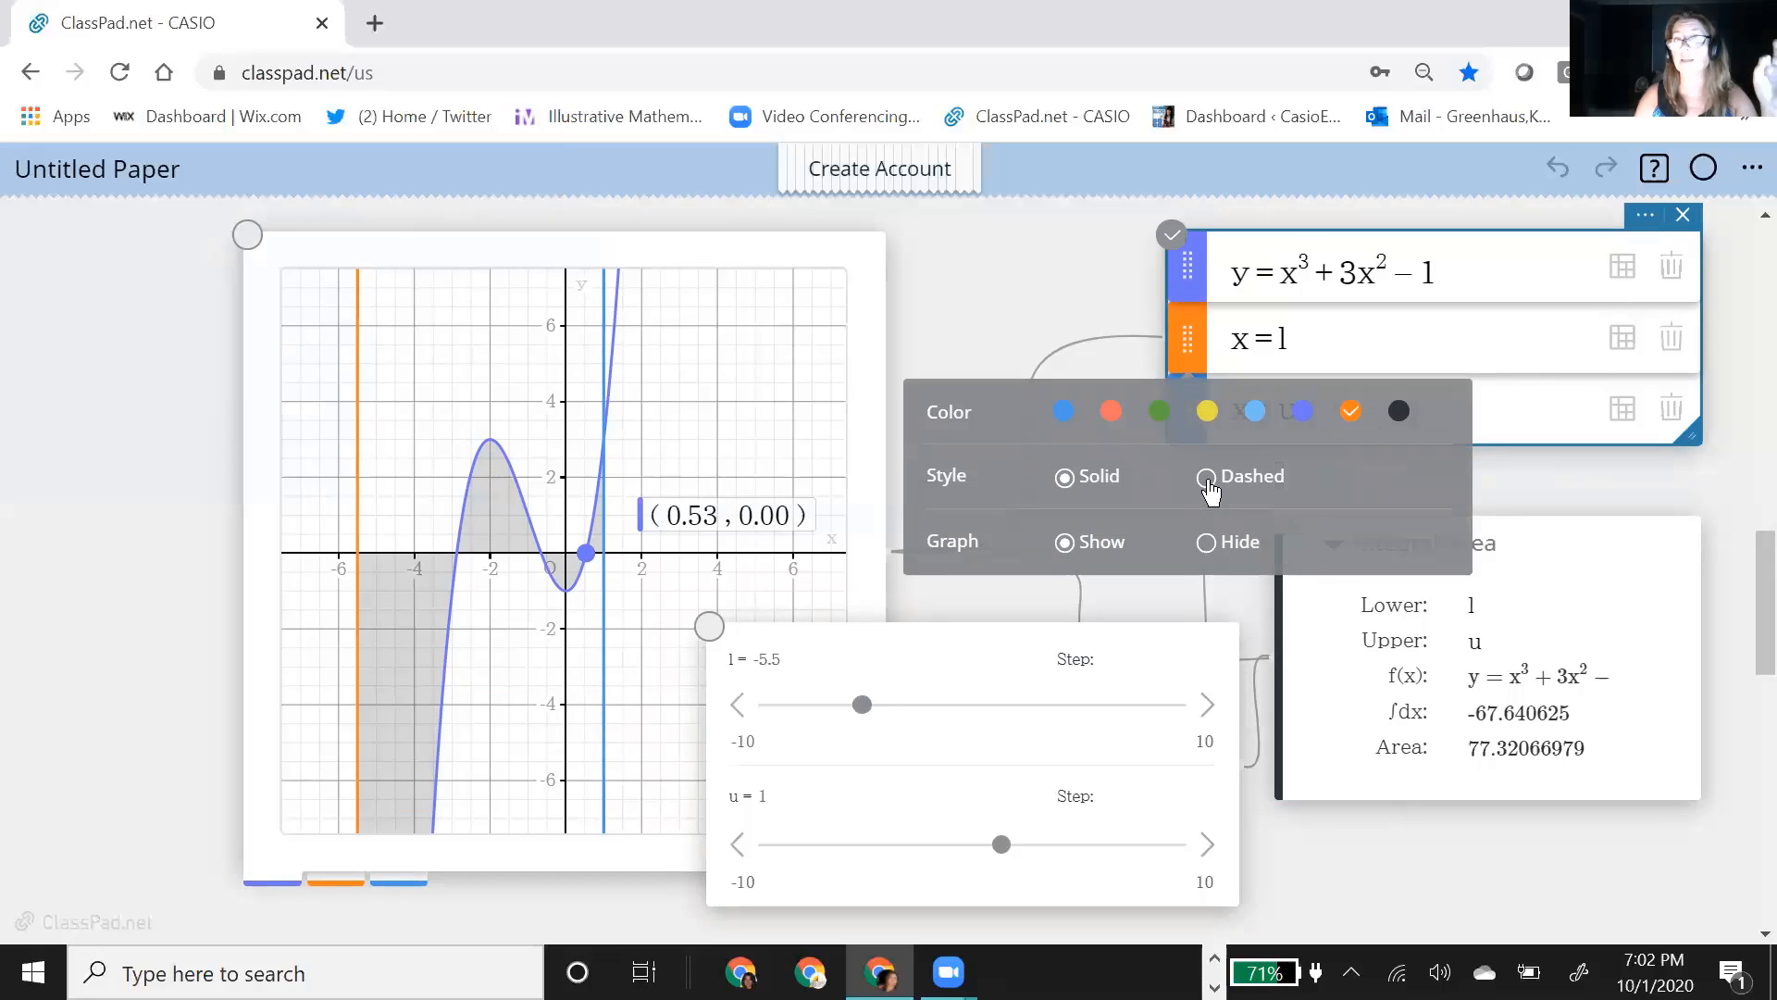
pyautogui.click(1208, 480)
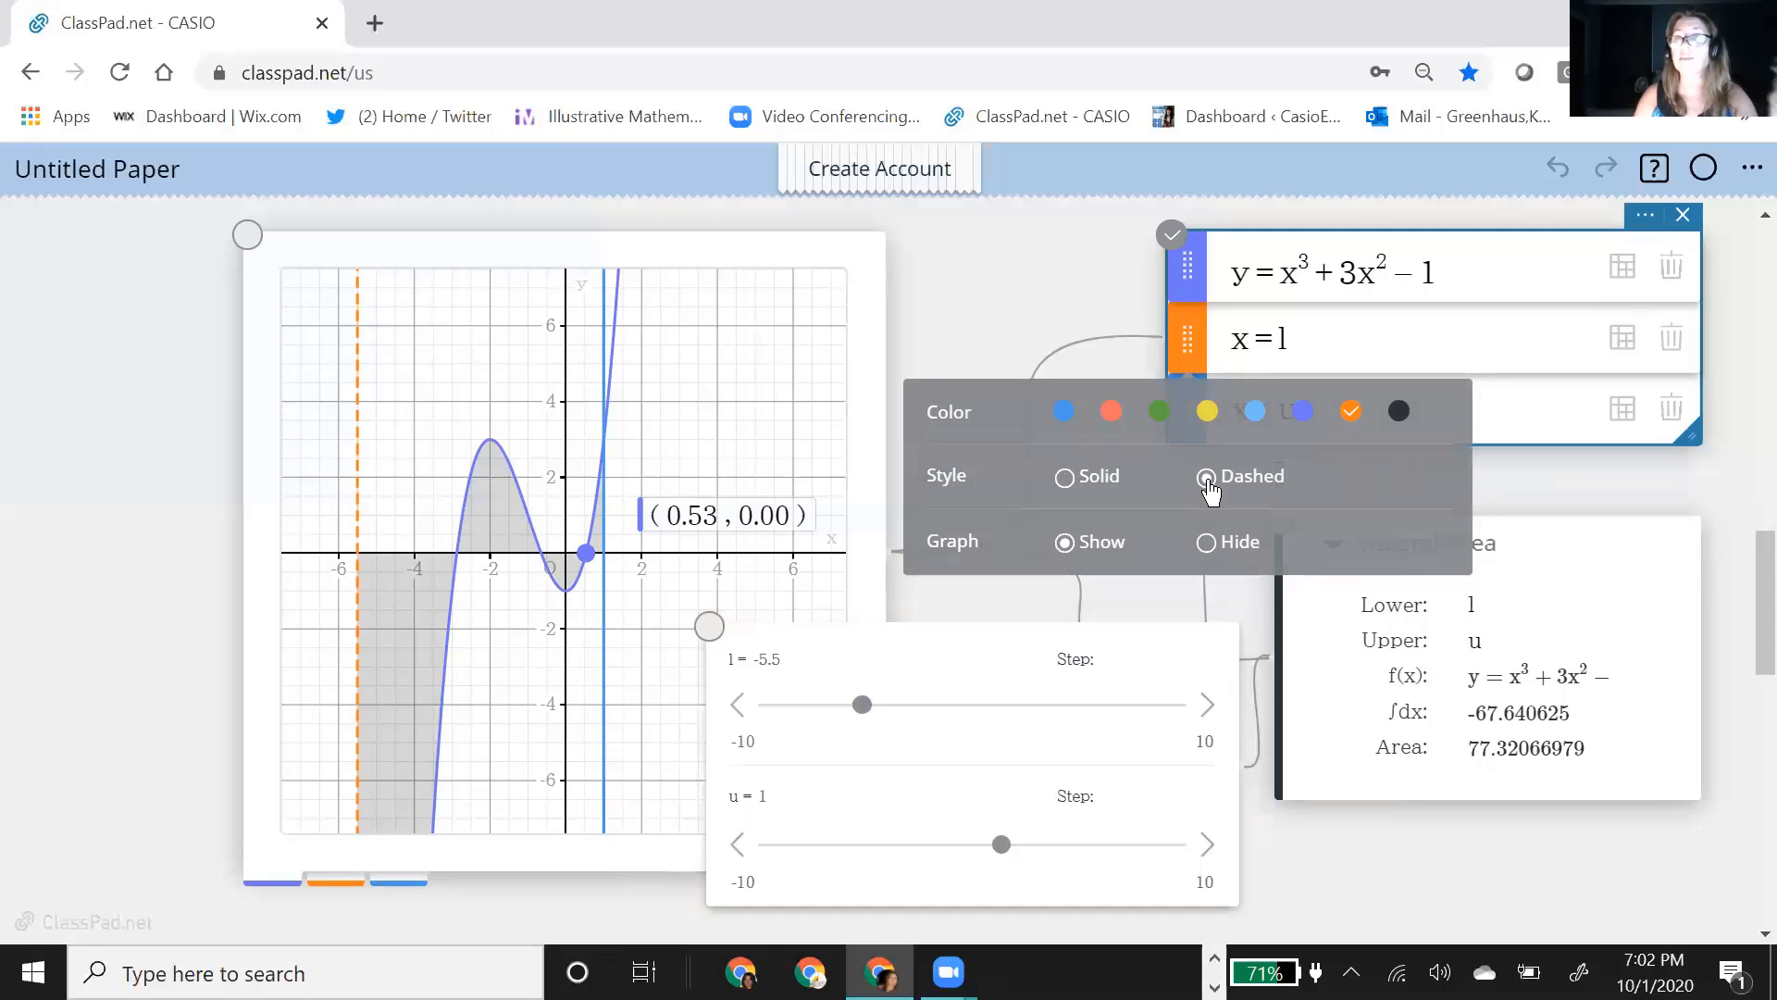
pyautogui.click(1018, 290)
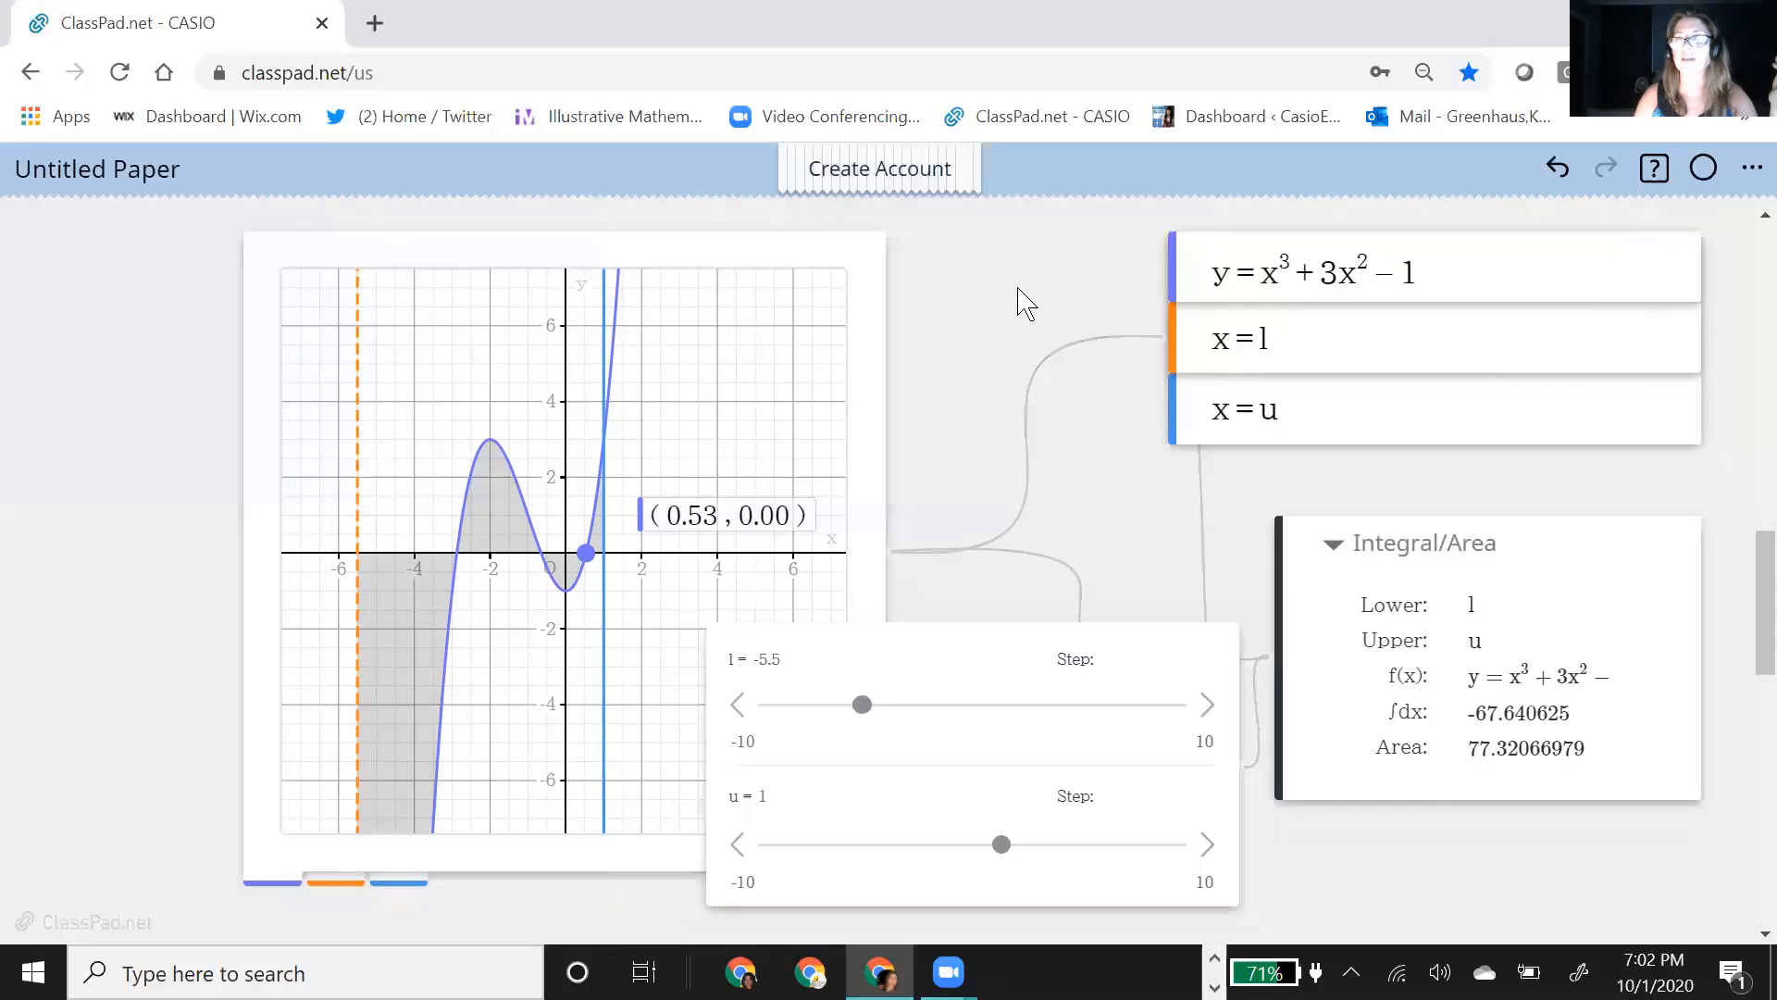
pyautogui.click(1206, 415)
pyautogui.click(1188, 408)
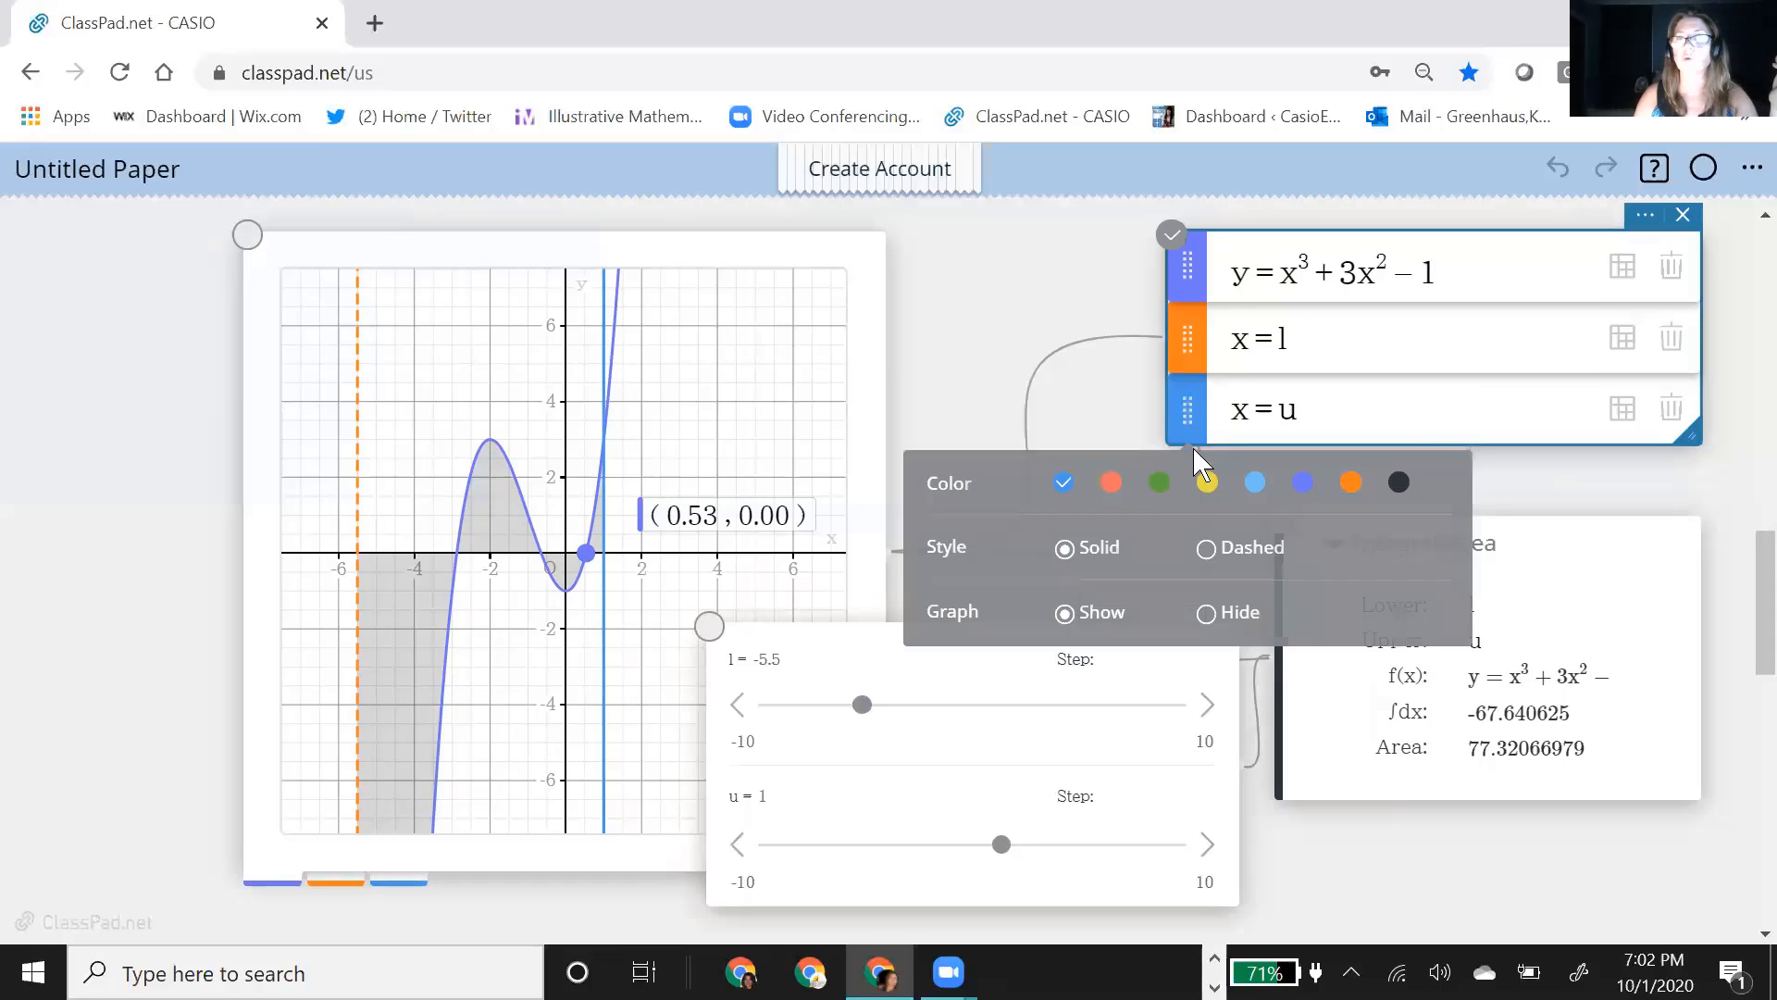
pyautogui.click(1003, 340)
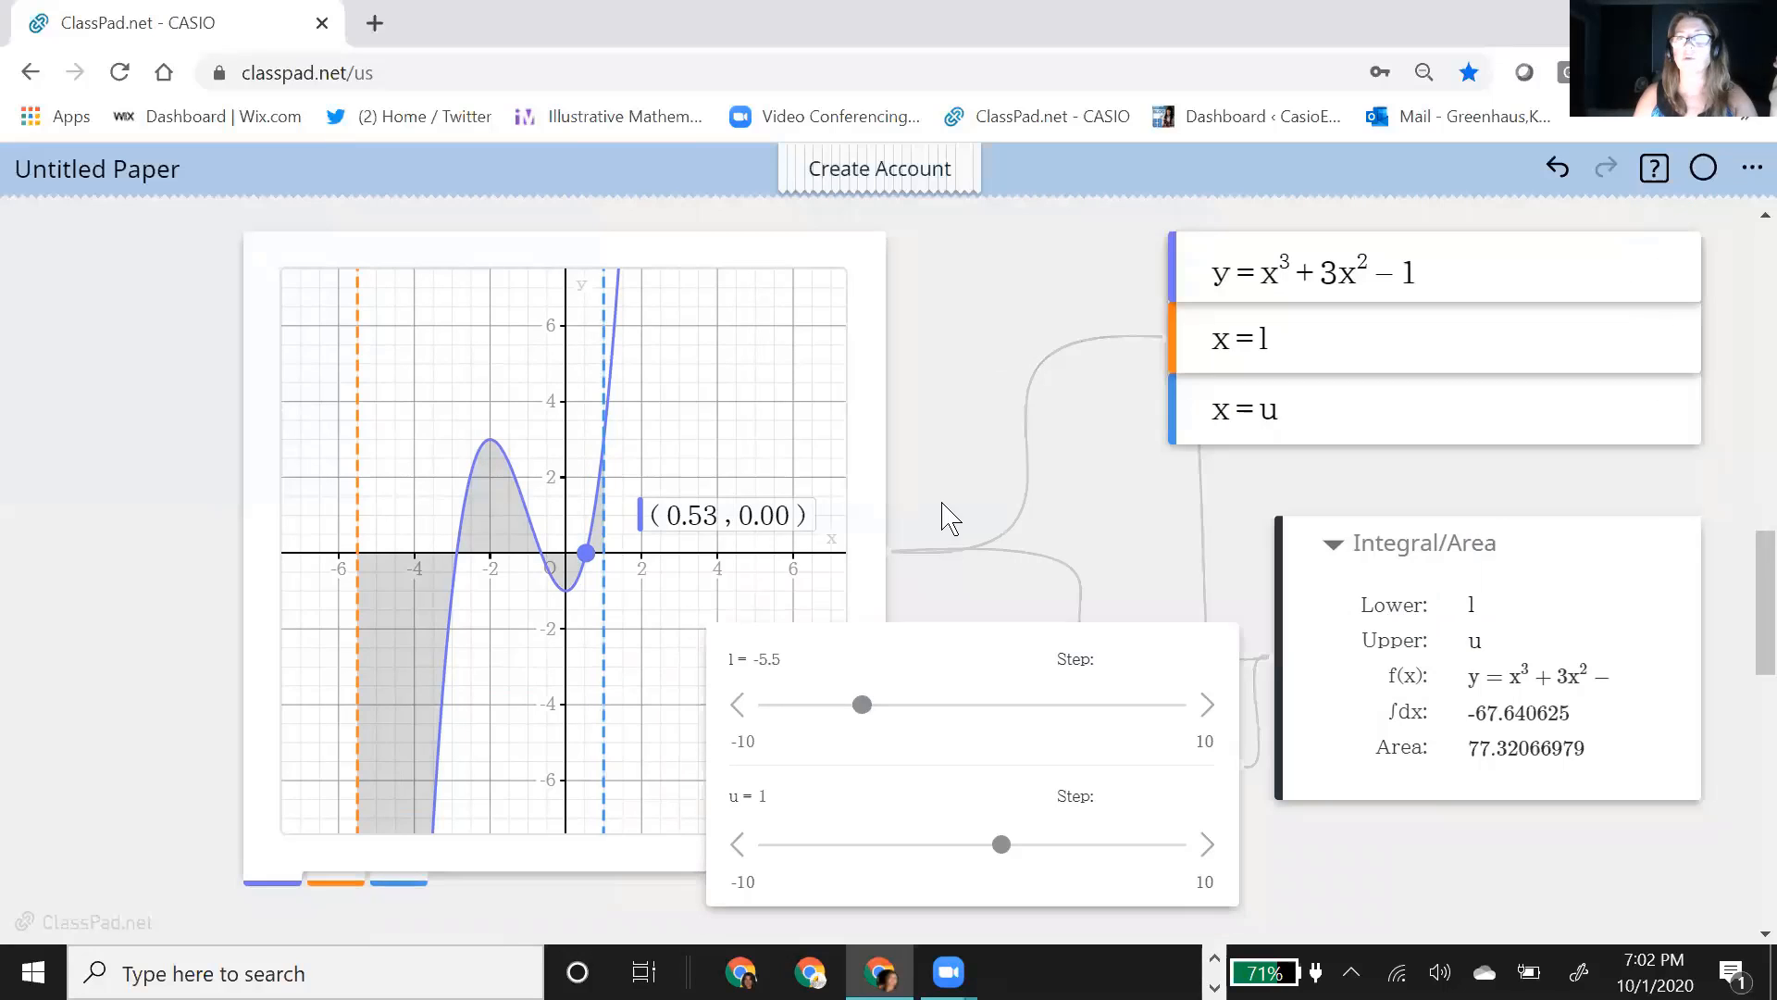
# Step: Adjust the integral's limits with the sliders, setting l to −1.6 and u to 3
pyautogui.click(862, 708)
pyautogui.moveTo(867, 717)
pyautogui.mouseDown()
pyautogui.moveTo(964, 706)
pyautogui.moveTo(945, 708)
pyautogui.mouseUp()
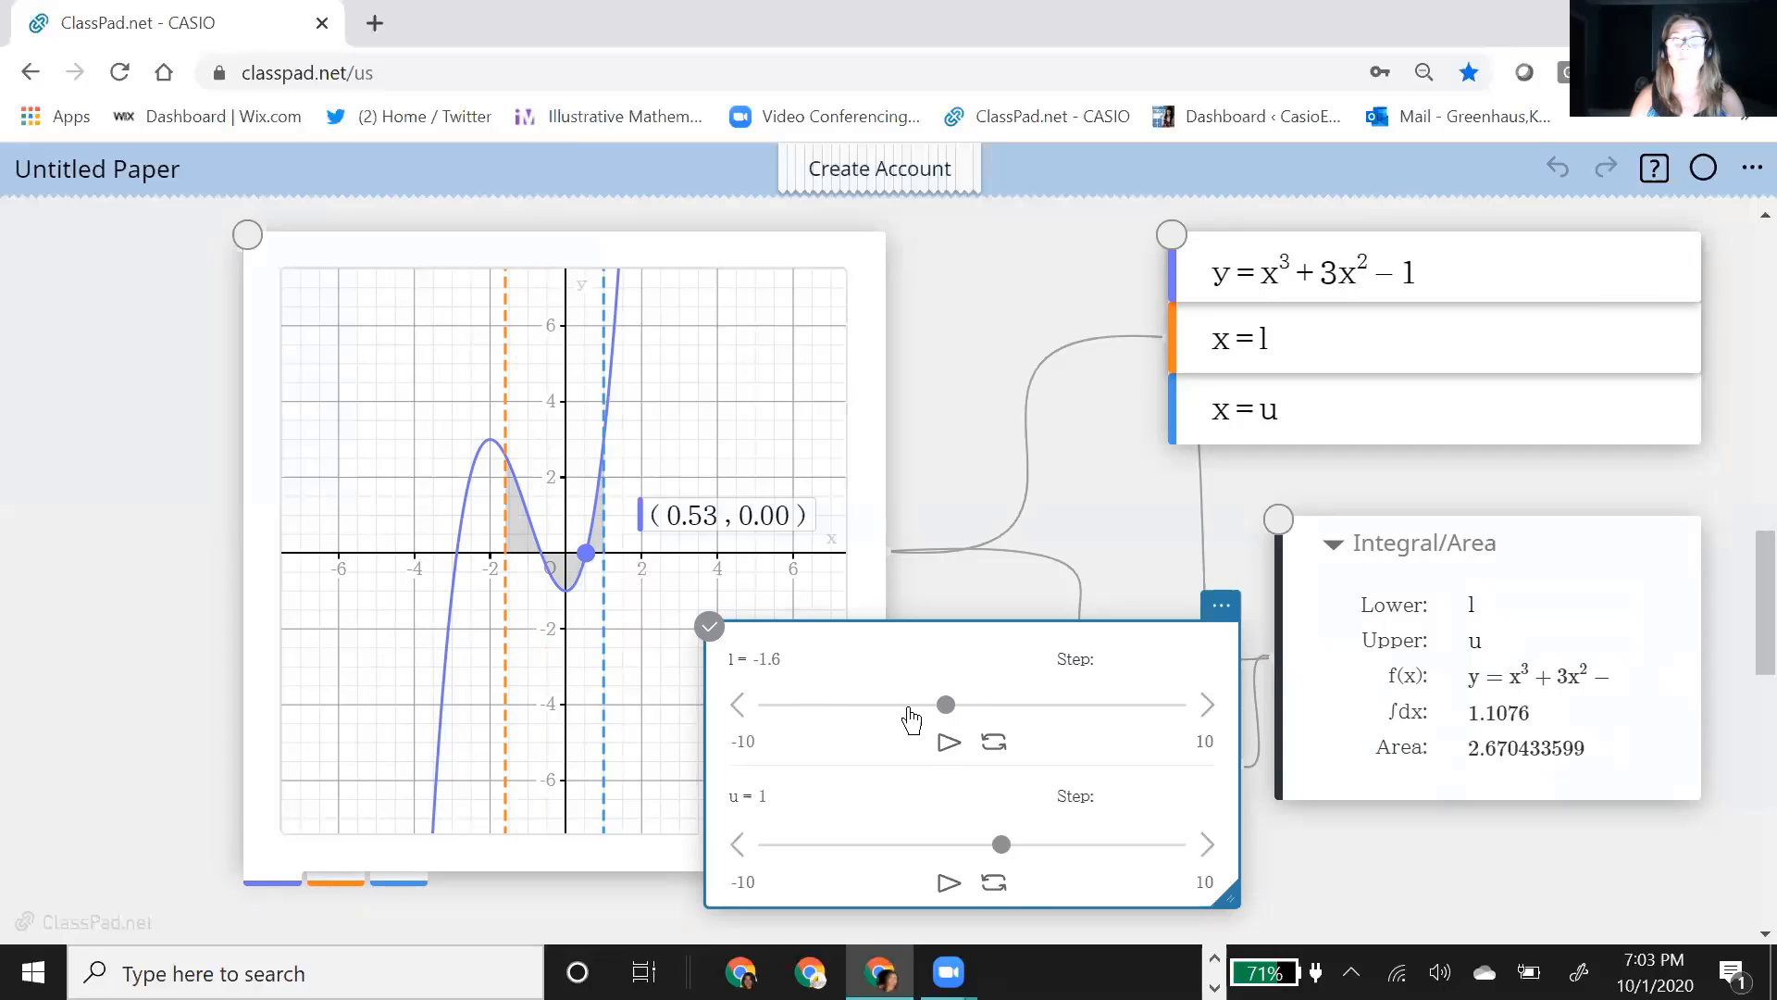
pyautogui.moveTo(1003, 846); pyautogui.dragTo(1040, 864)
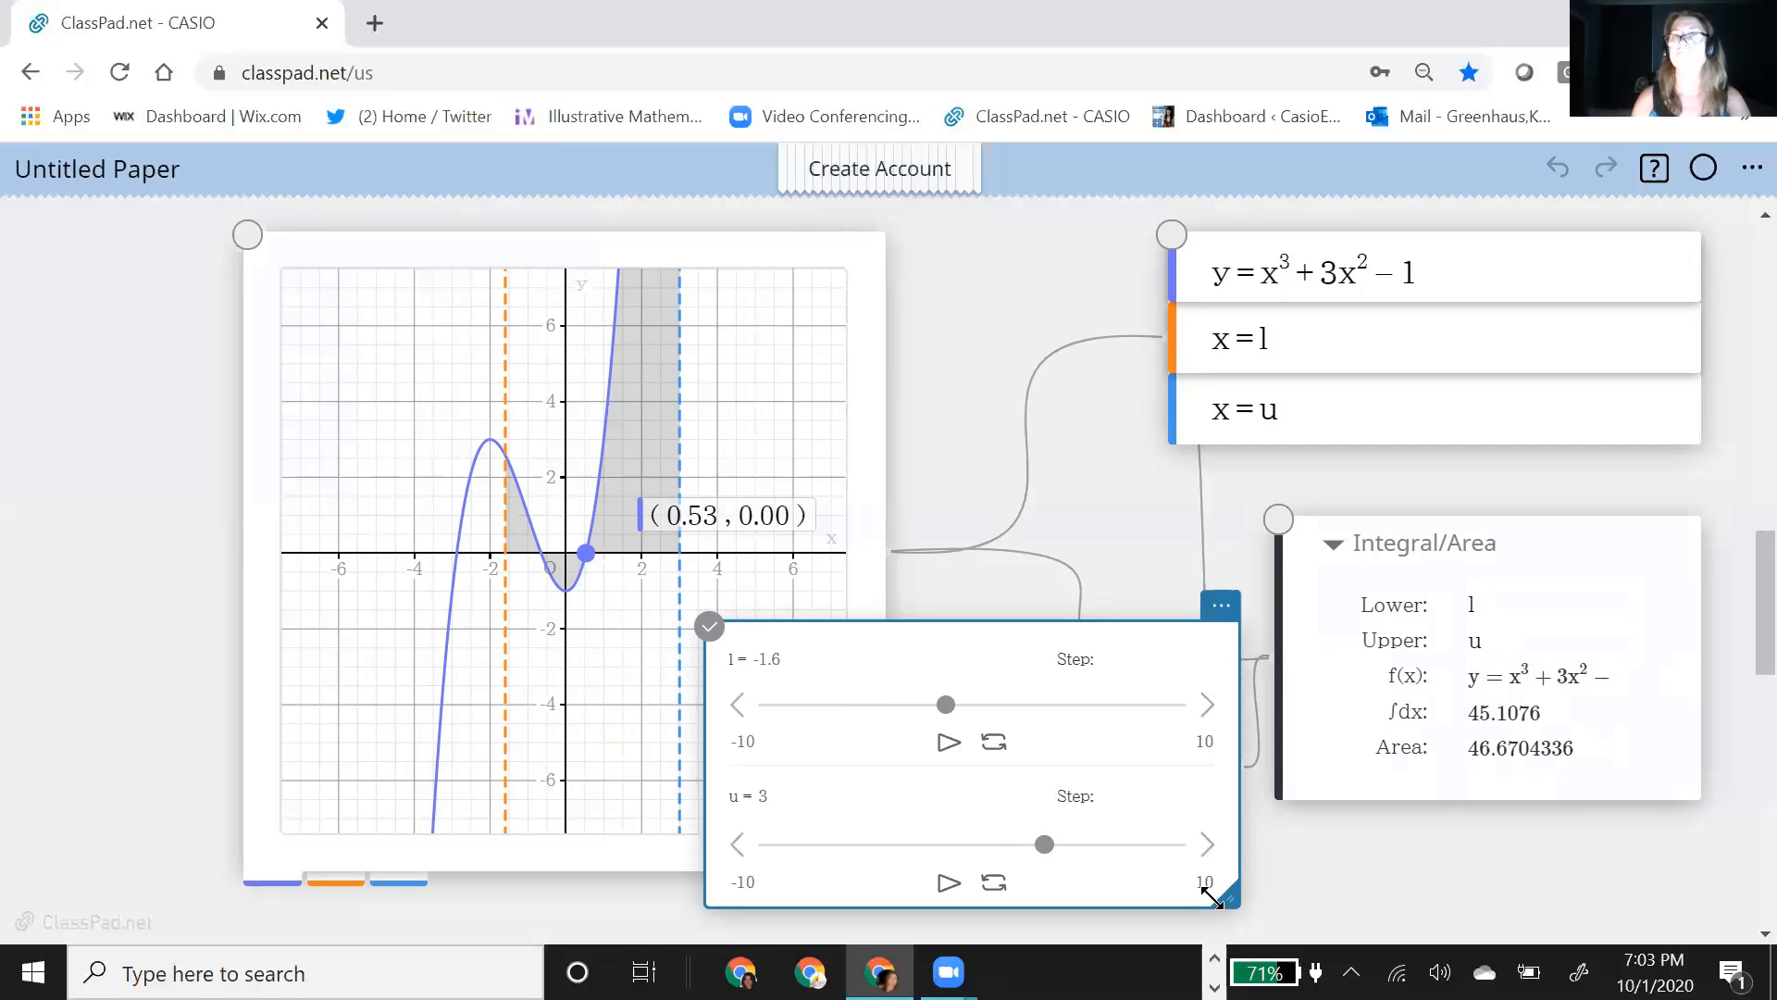
pyautogui.click(421, 67)
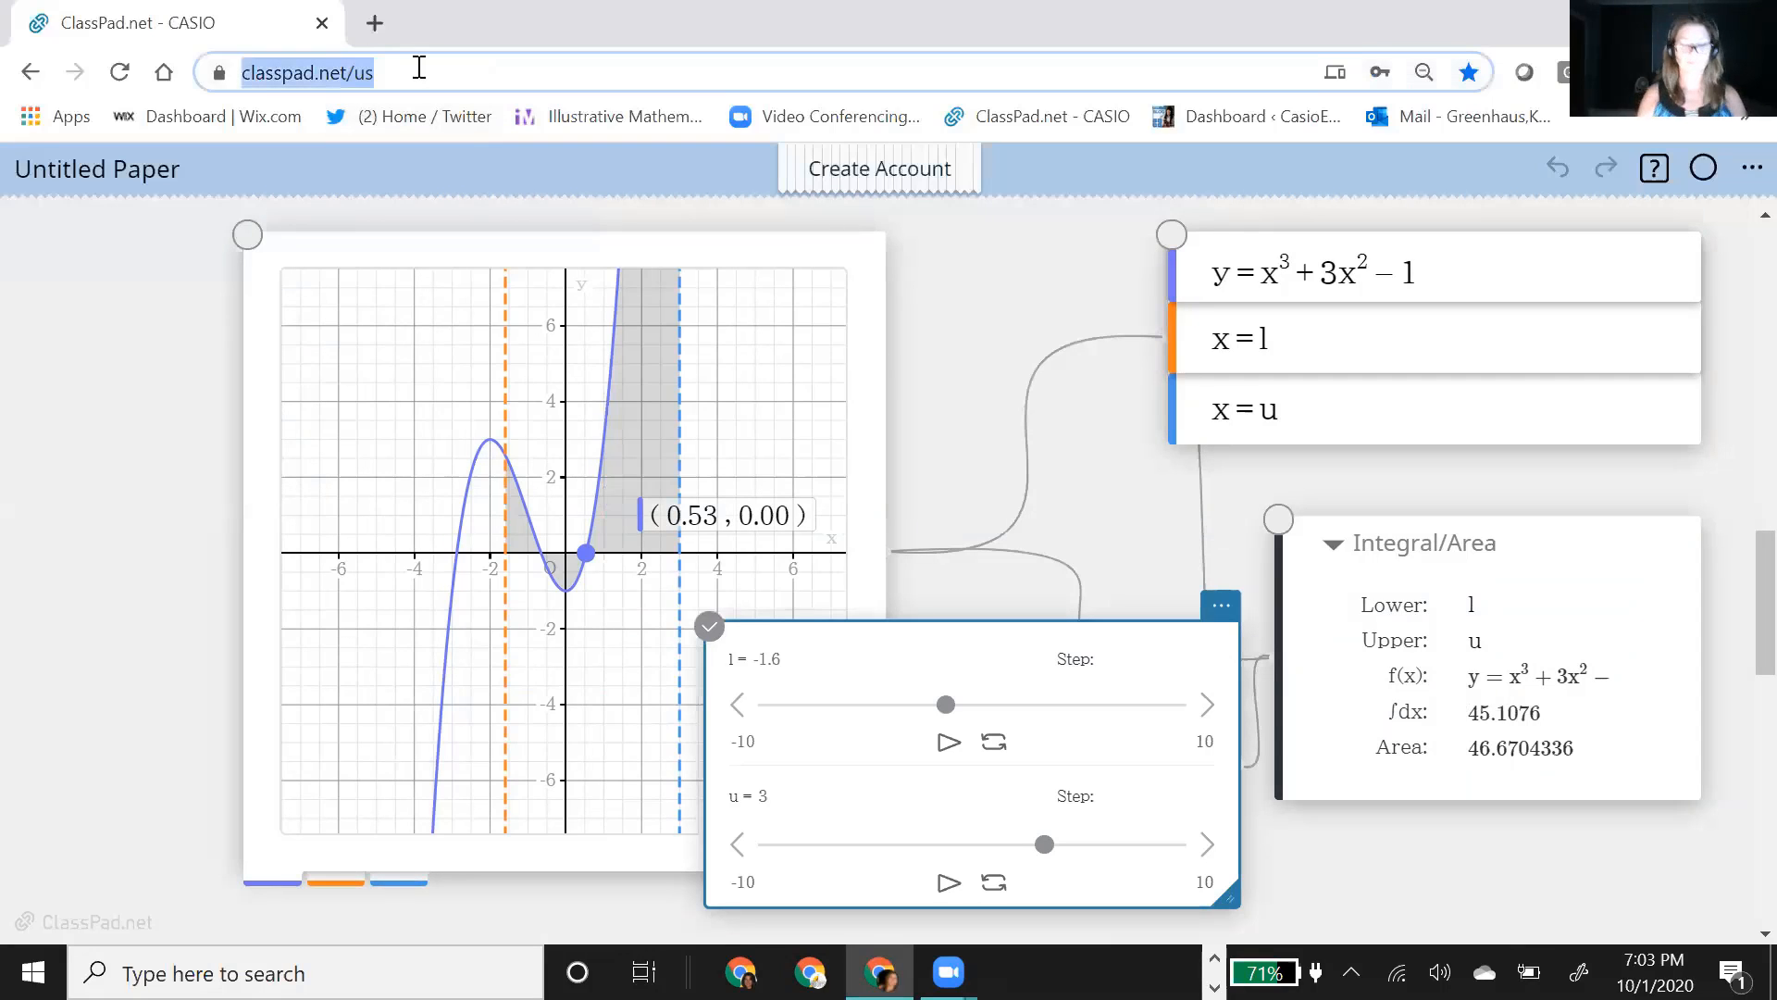
pyautogui.click(972, 451)
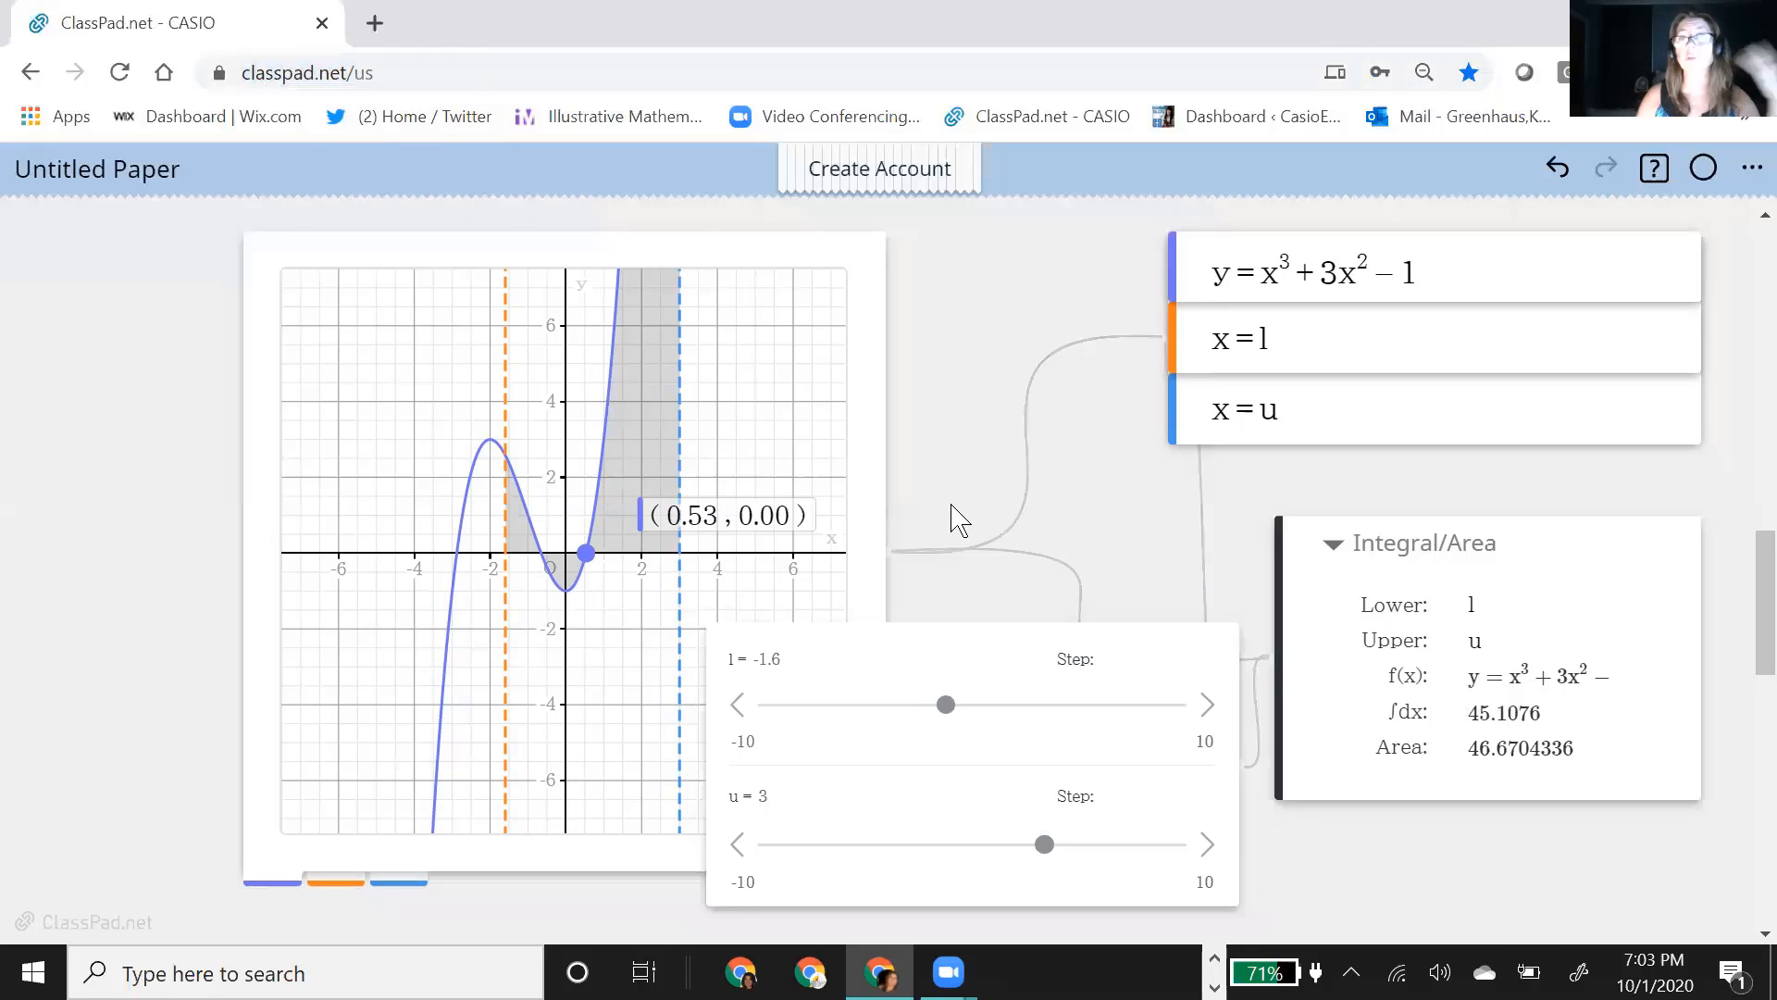
# Step: Move the slider box off the graph and add a tangent line to the cubic curve at about x = −3.2
pyautogui.moveTo(1007, 645); pyautogui.dragTo(1223, 693)
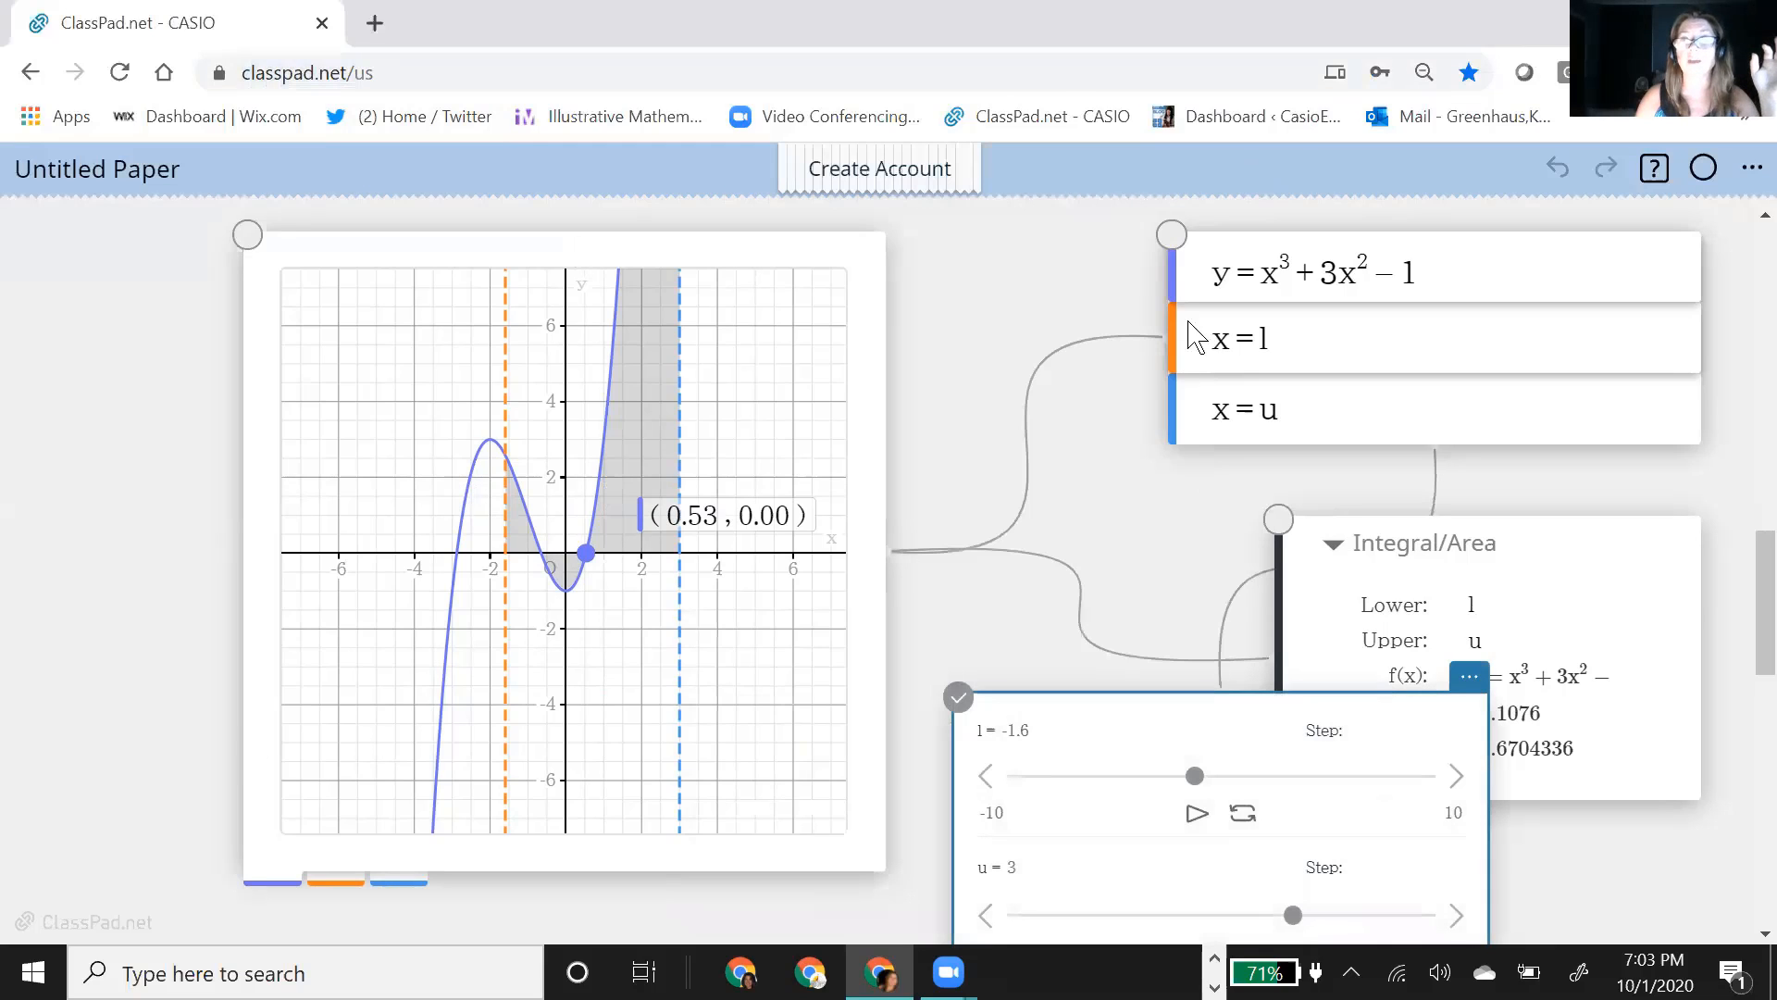
pyautogui.click(453, 683)
pyautogui.click(453, 683)
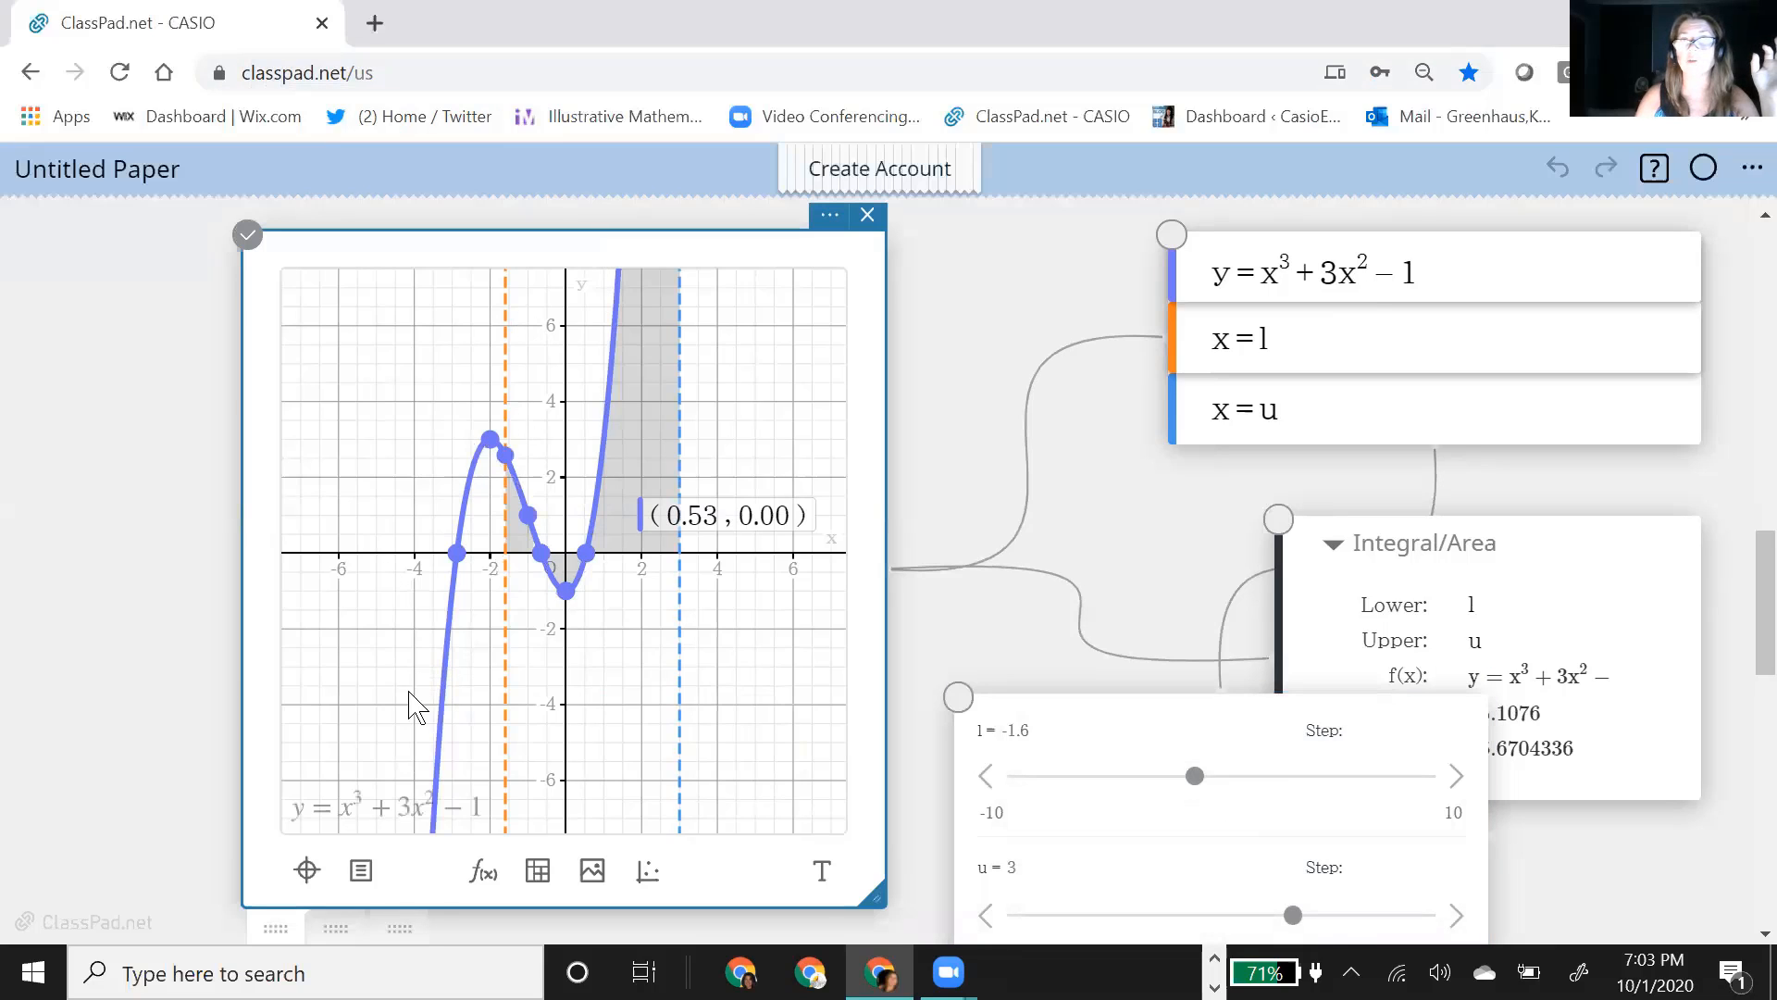
pyautogui.click(361, 874)
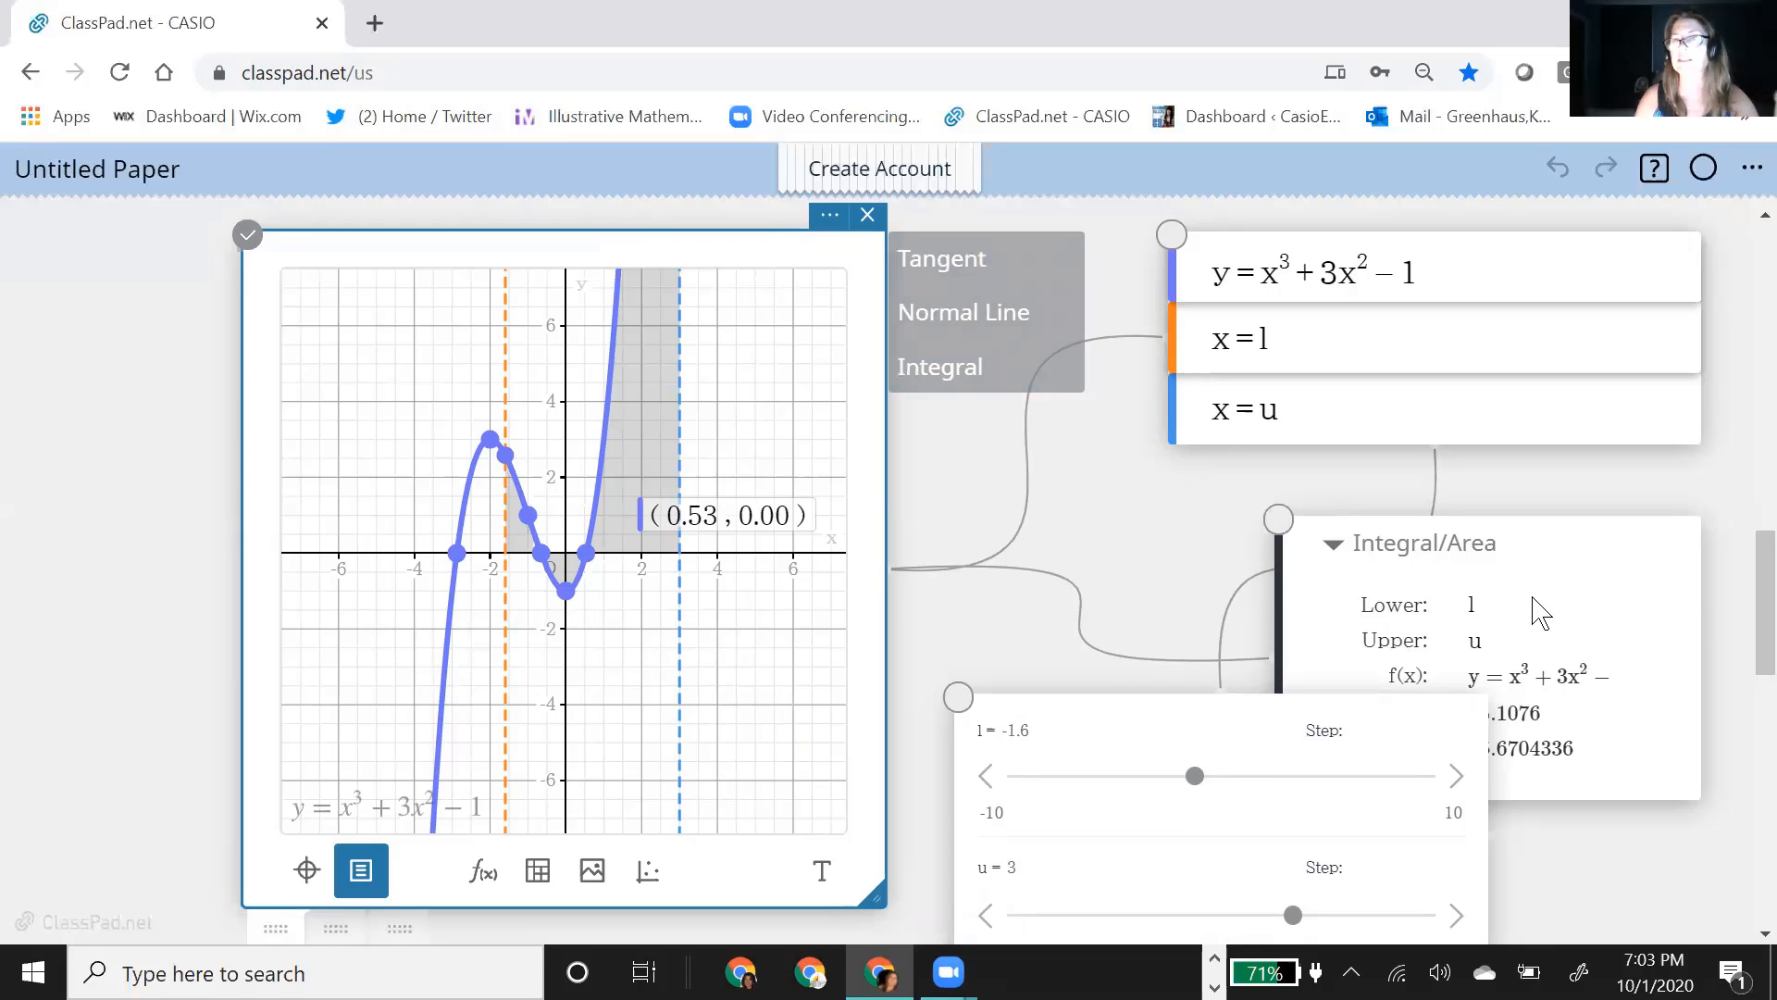
pyautogui.click(964, 276)
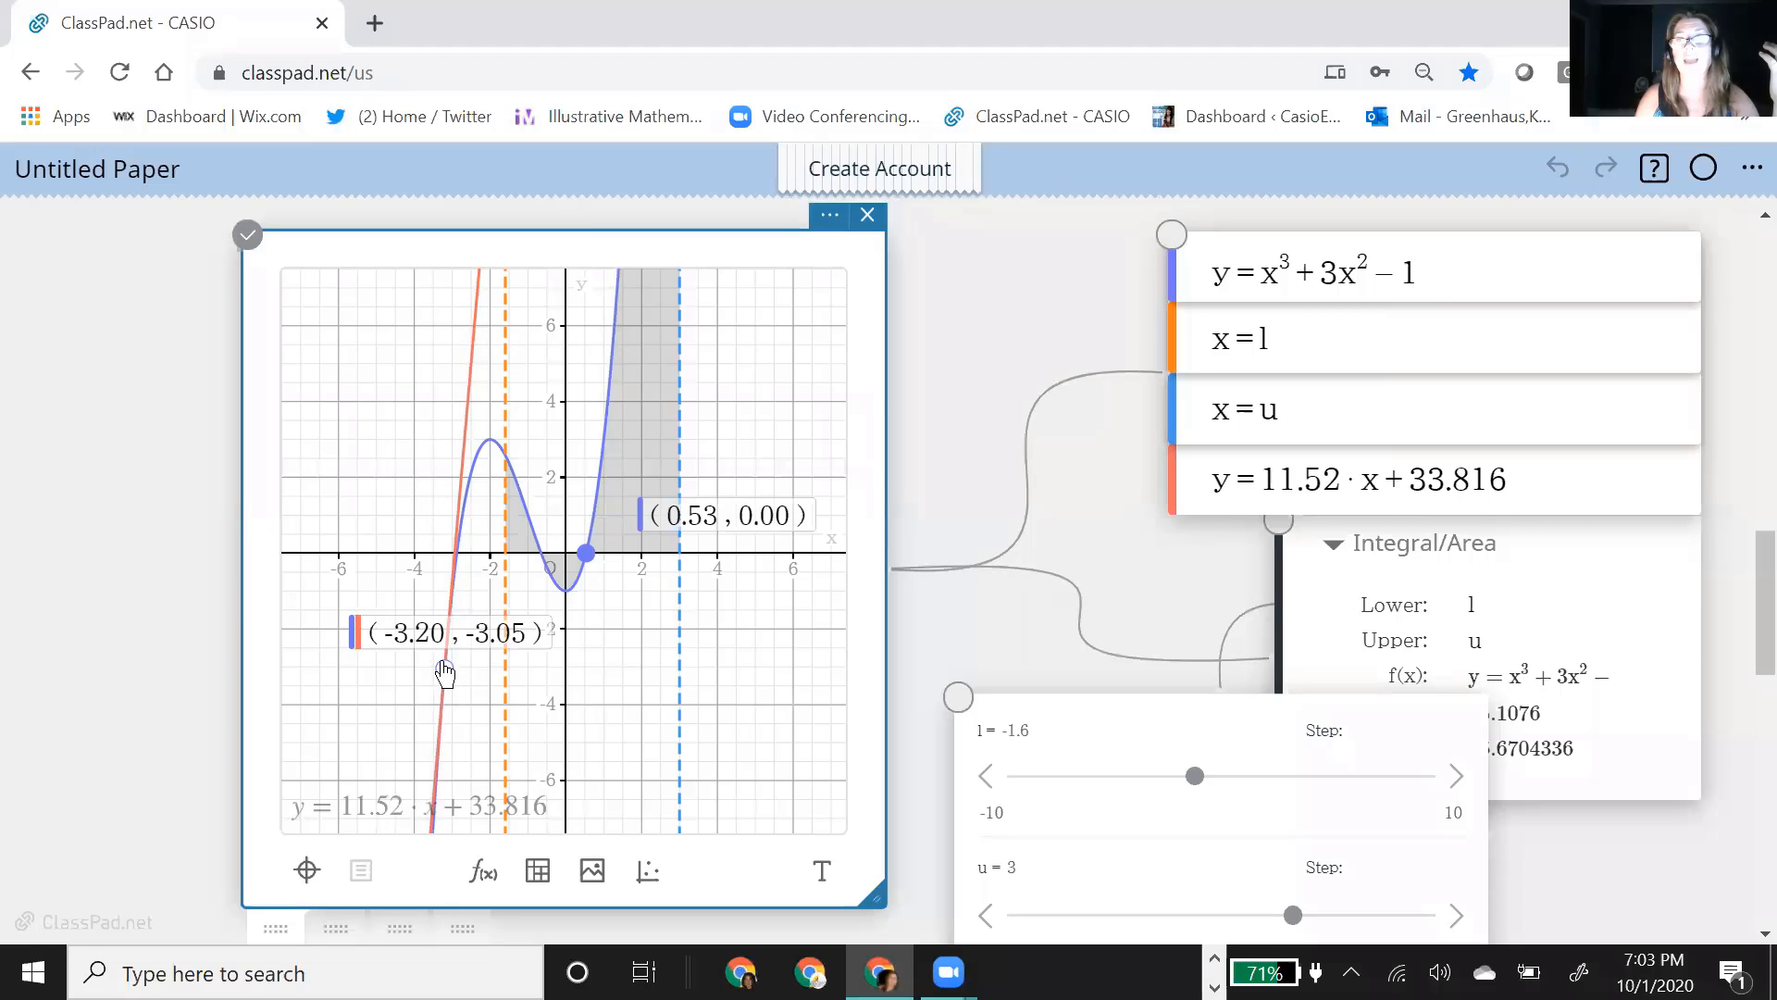
# Step: Move the tangent point to about x = −2.9 and add a normal line to the cubic at the same point
pyautogui.moveTo(445, 663); pyautogui.dragTo(456, 561)
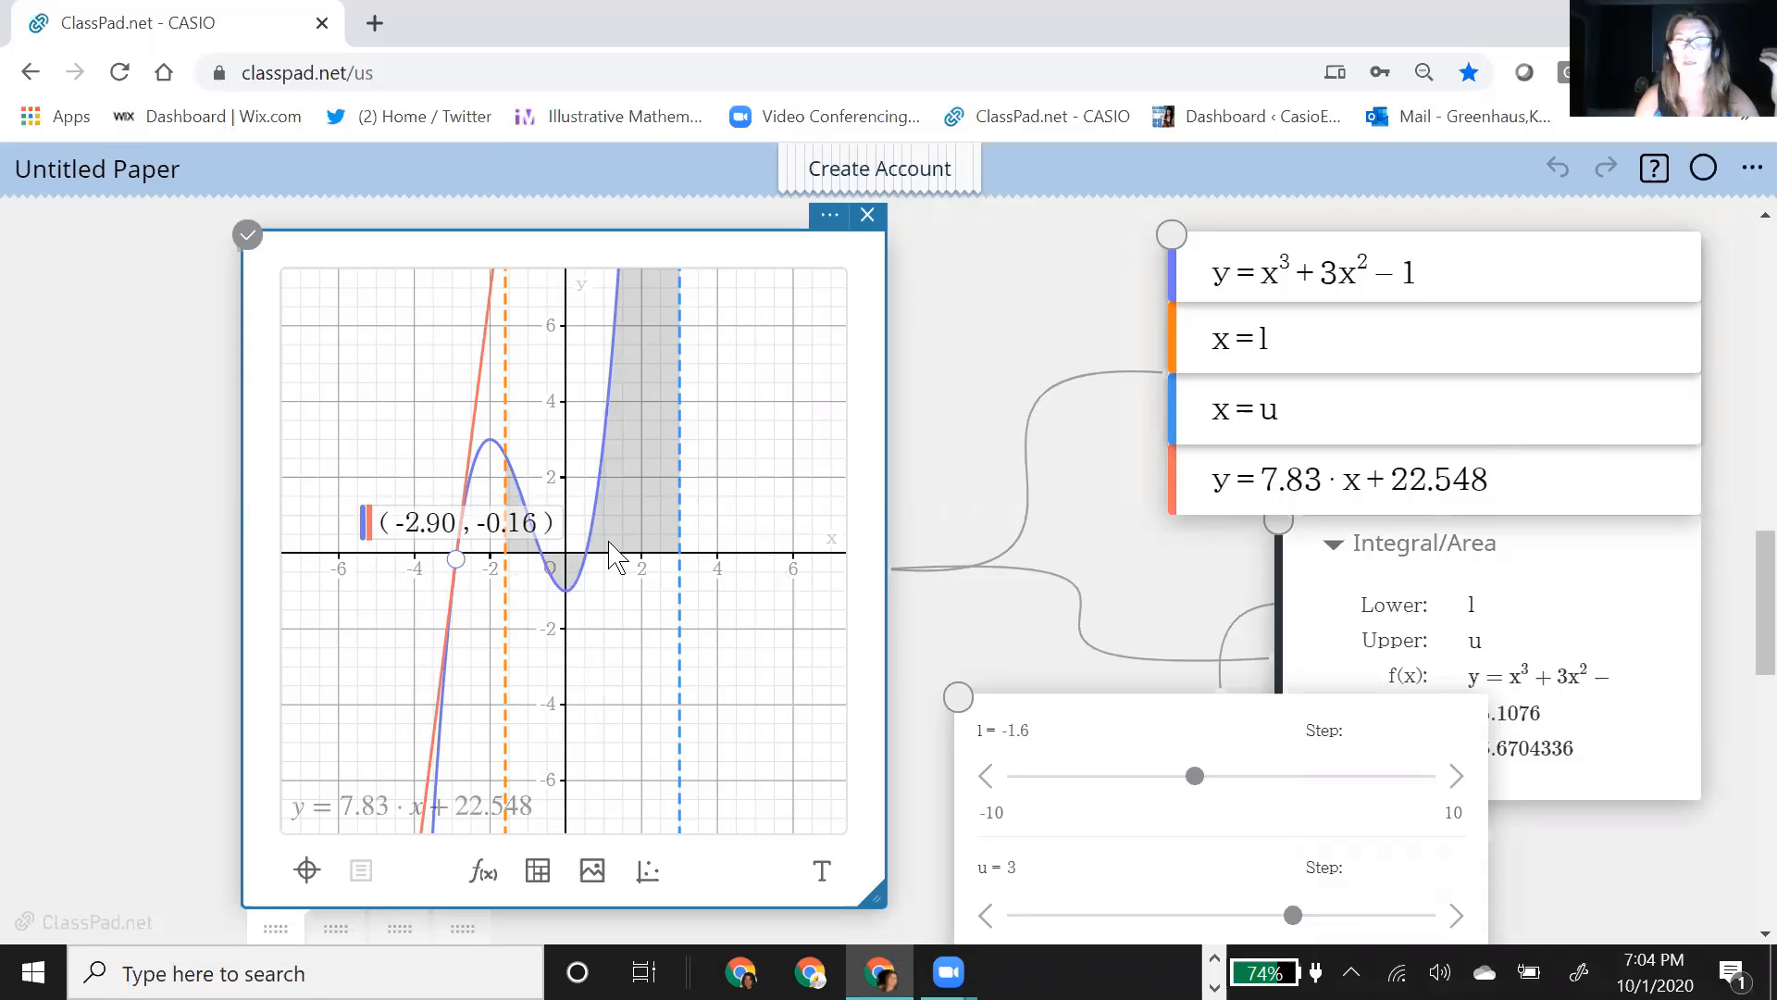
pyautogui.click(602, 492)
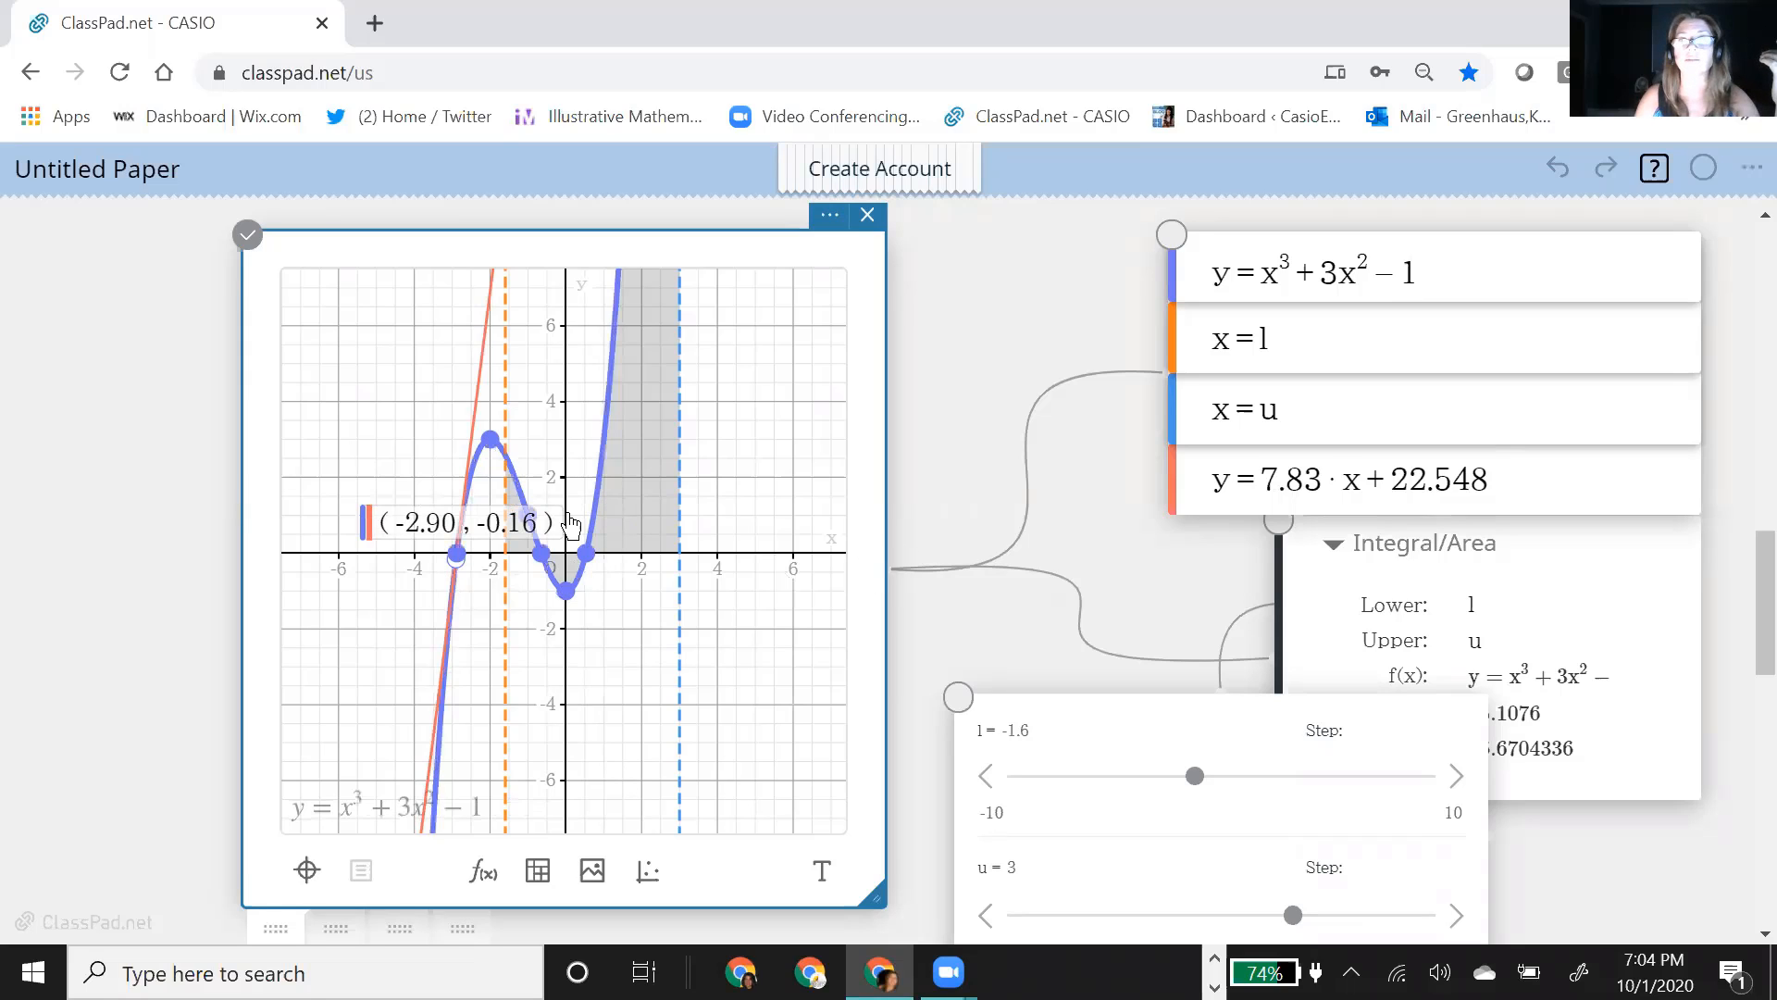
pyautogui.click(361, 870)
pyautogui.click(1018, 333)
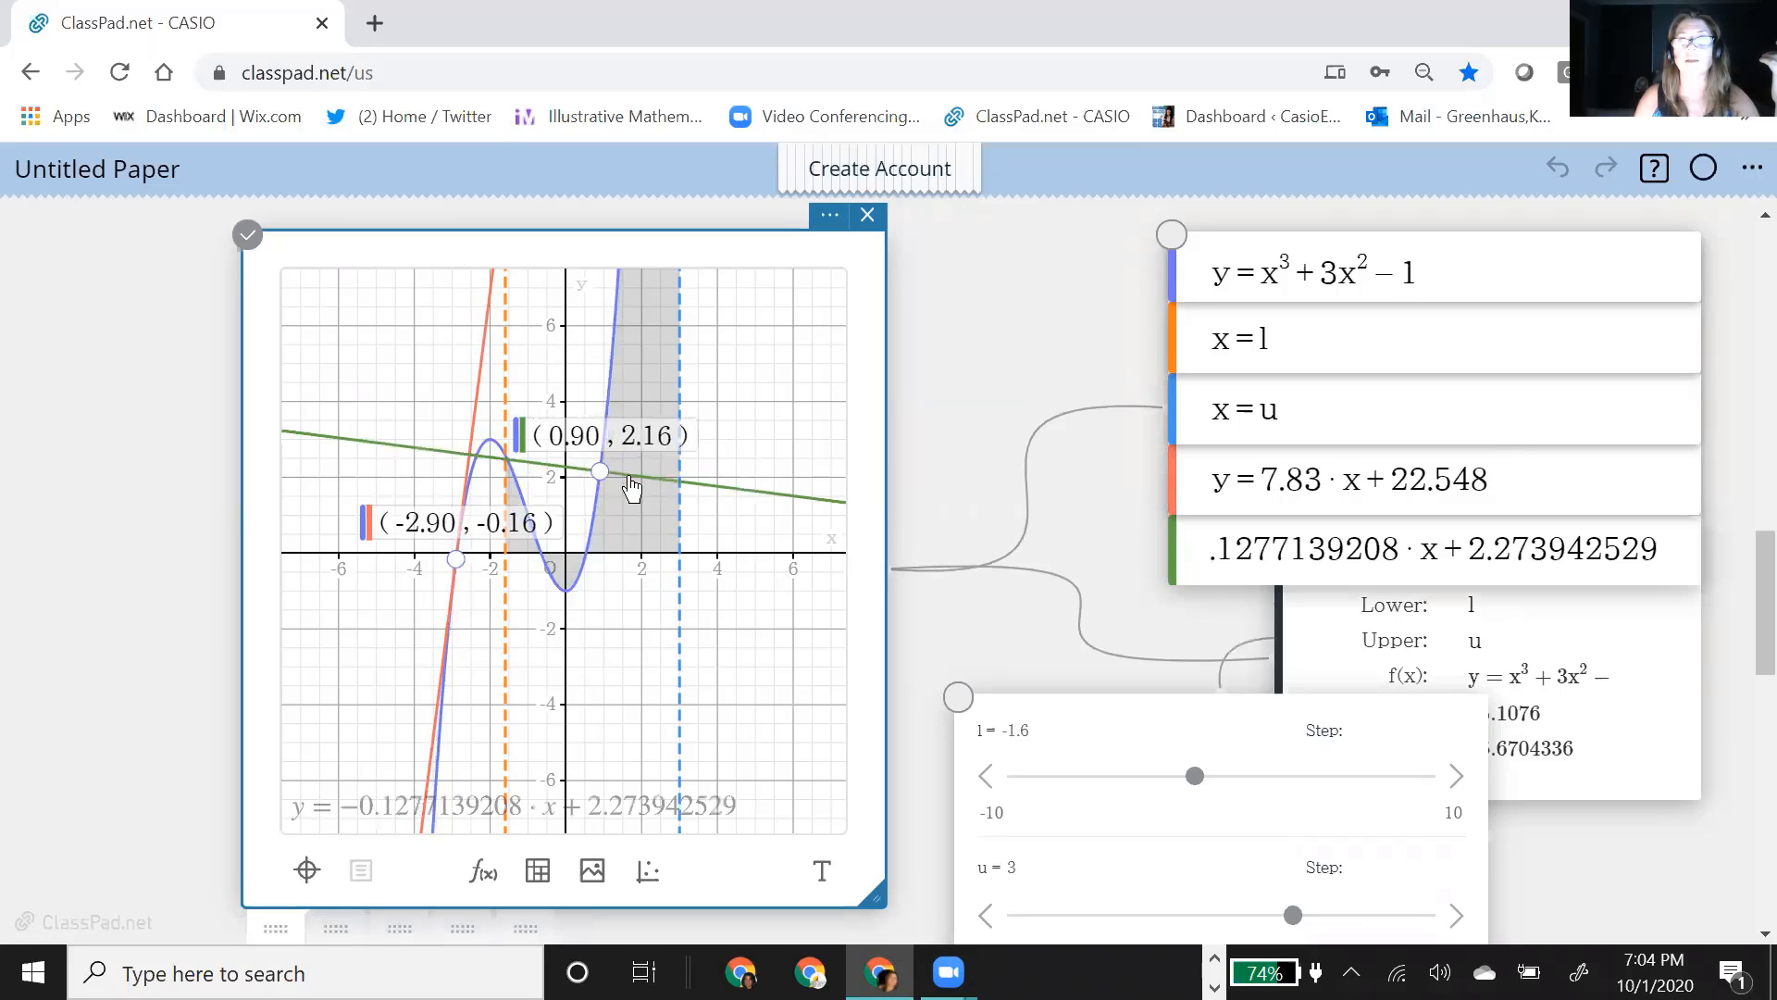
pyautogui.moveTo(602, 483); pyautogui.dragTo(463, 573)
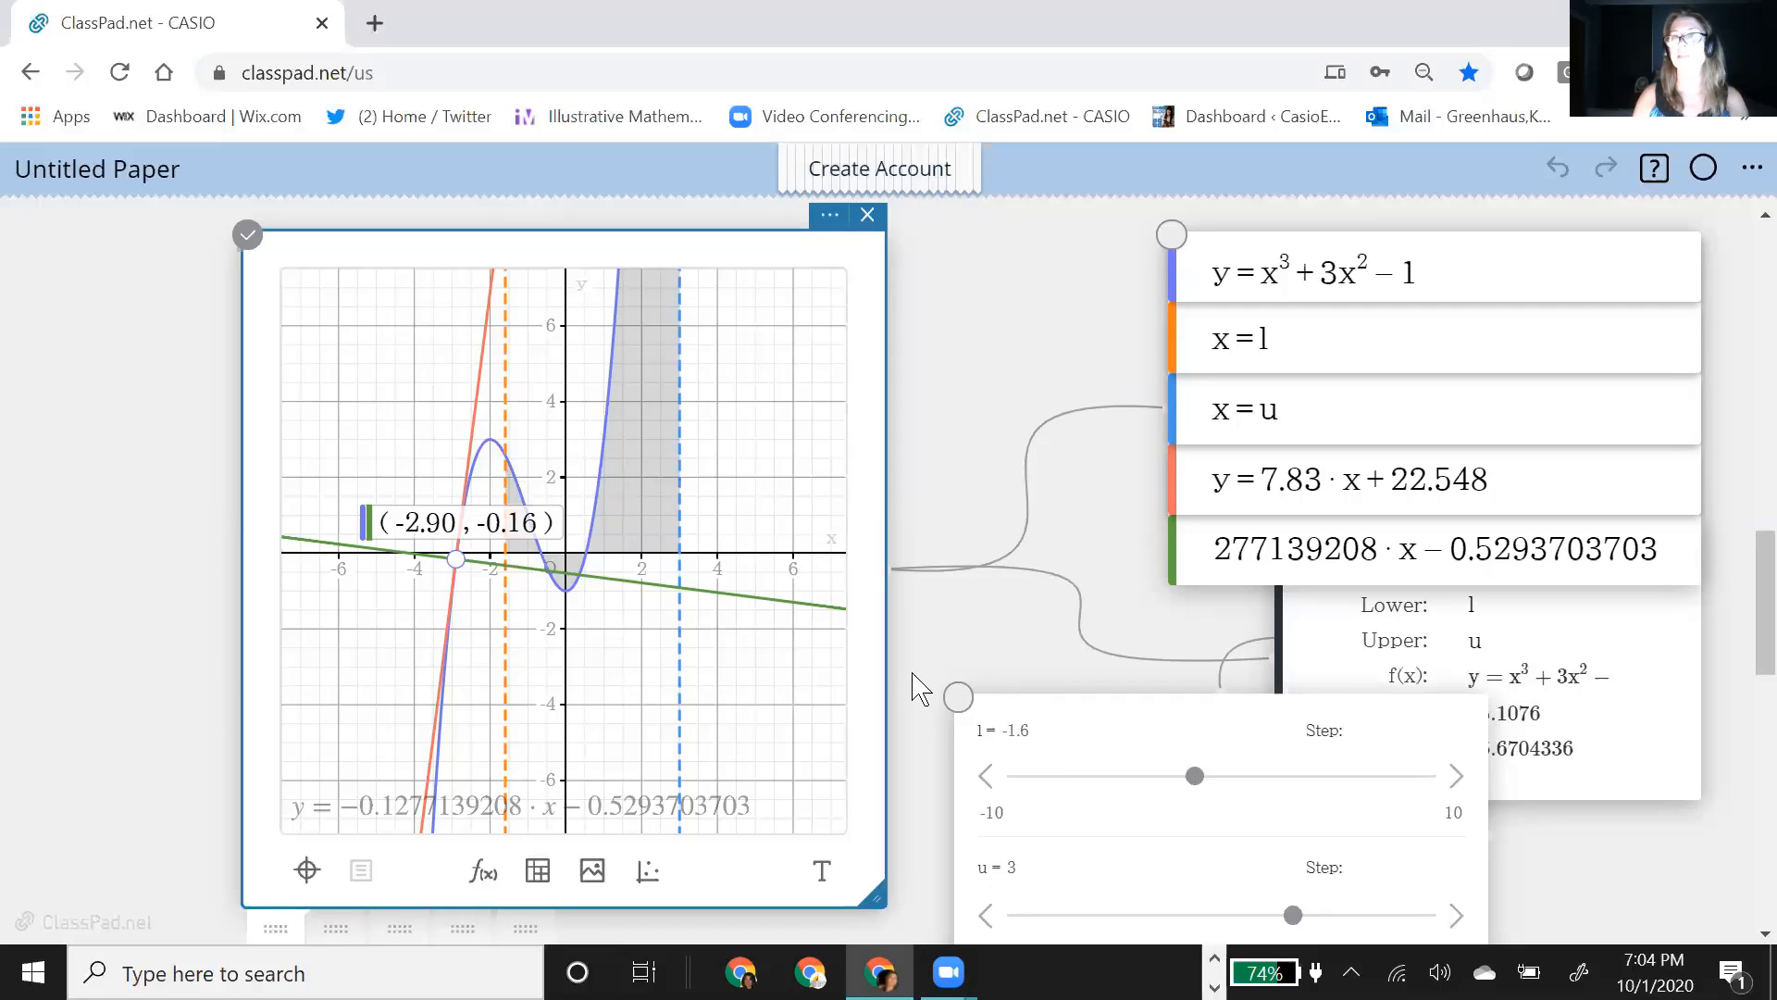
# Step: Reload the ClassPad.net home page, discarding the unsaved paper, and log in with the saved account credentials
pyautogui.click(396, 69)
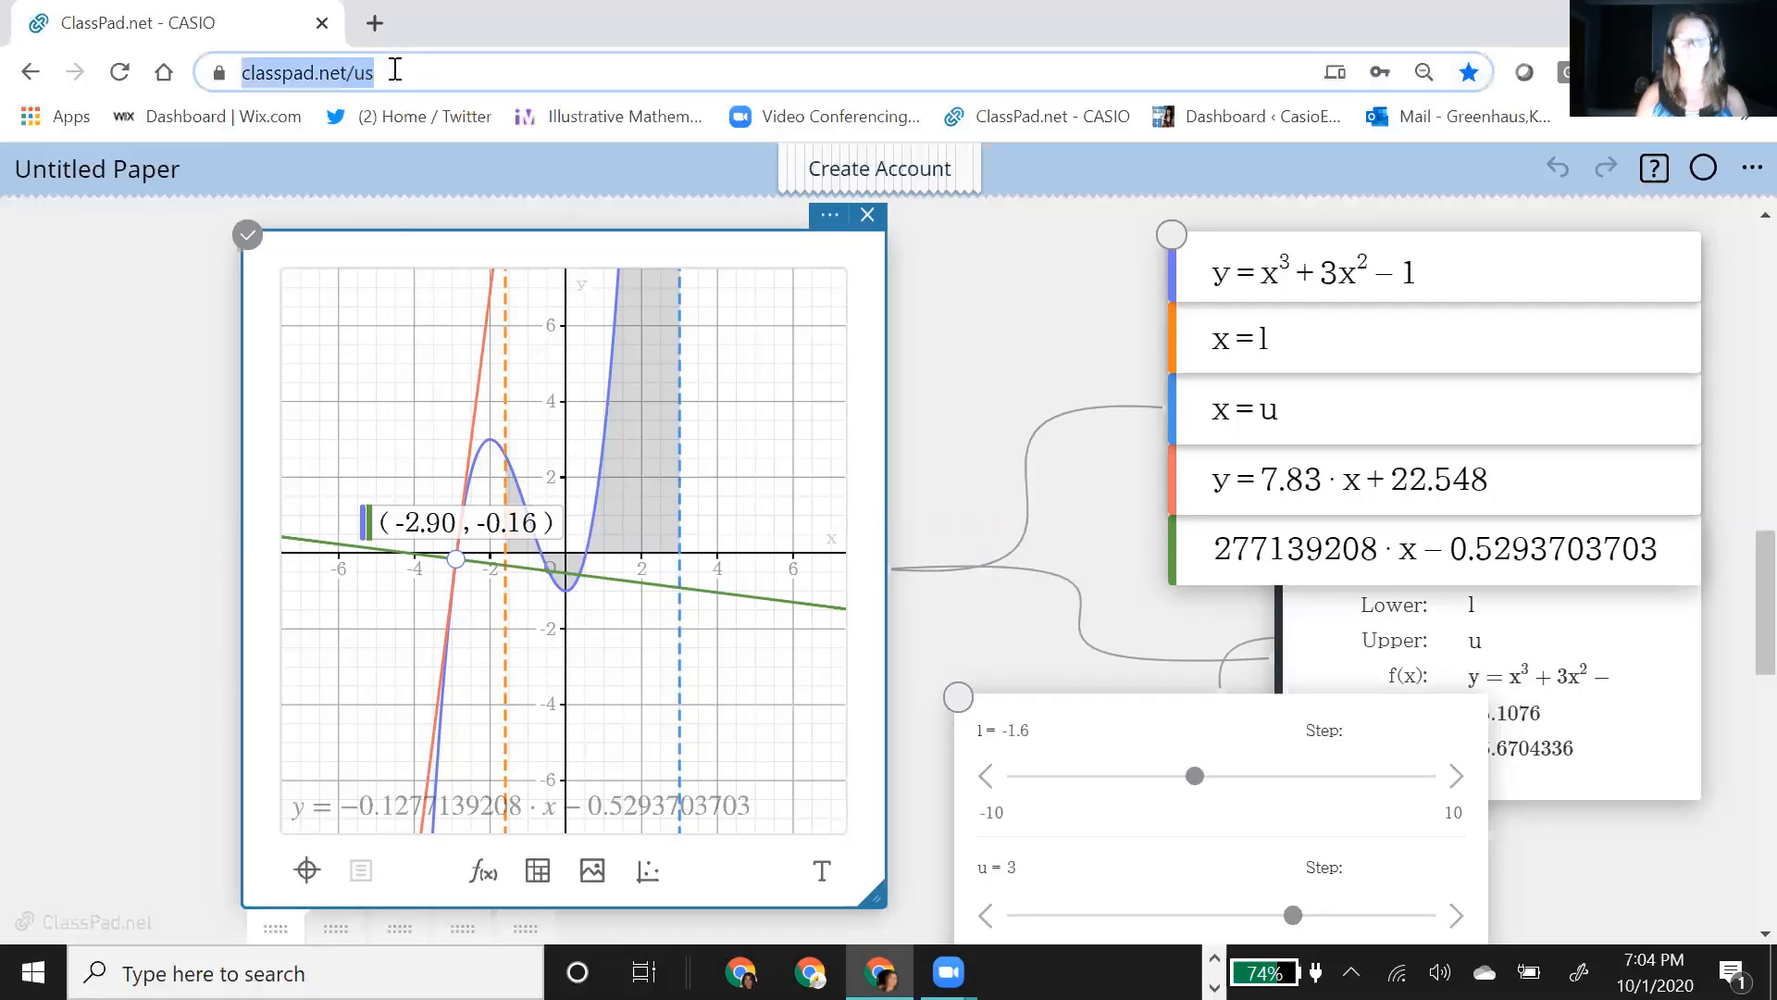
pyautogui.press('Return')
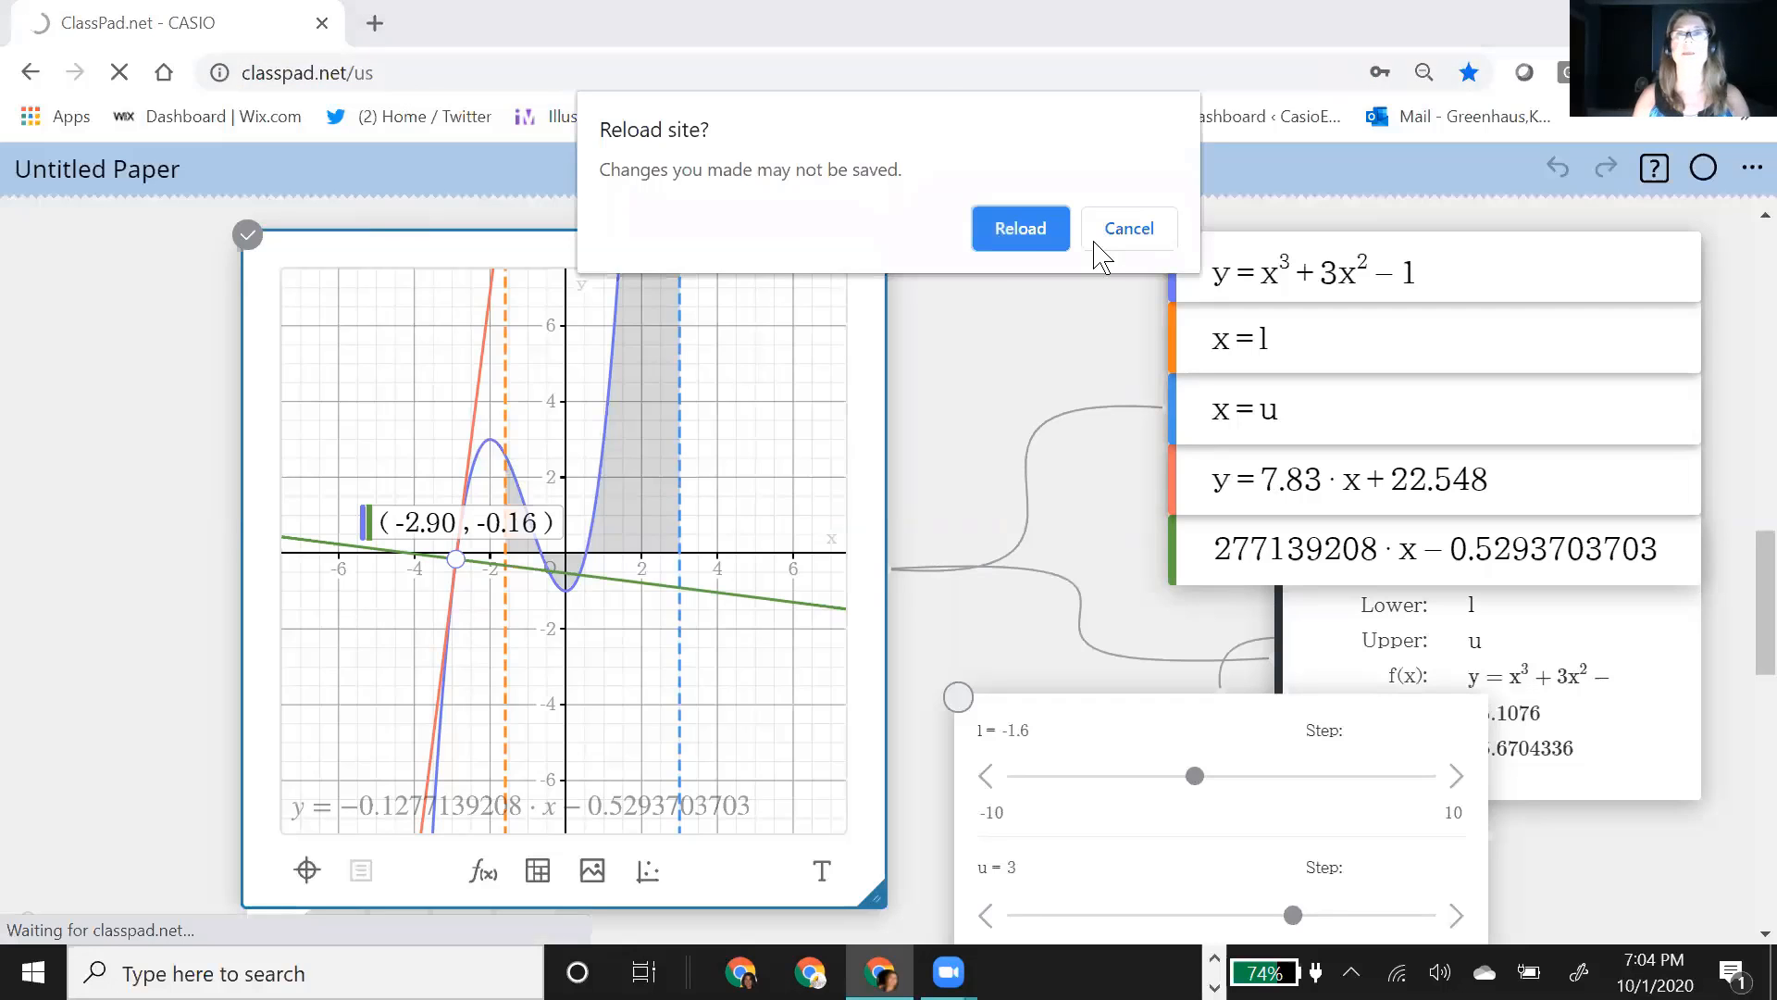
pyautogui.click(1027, 236)
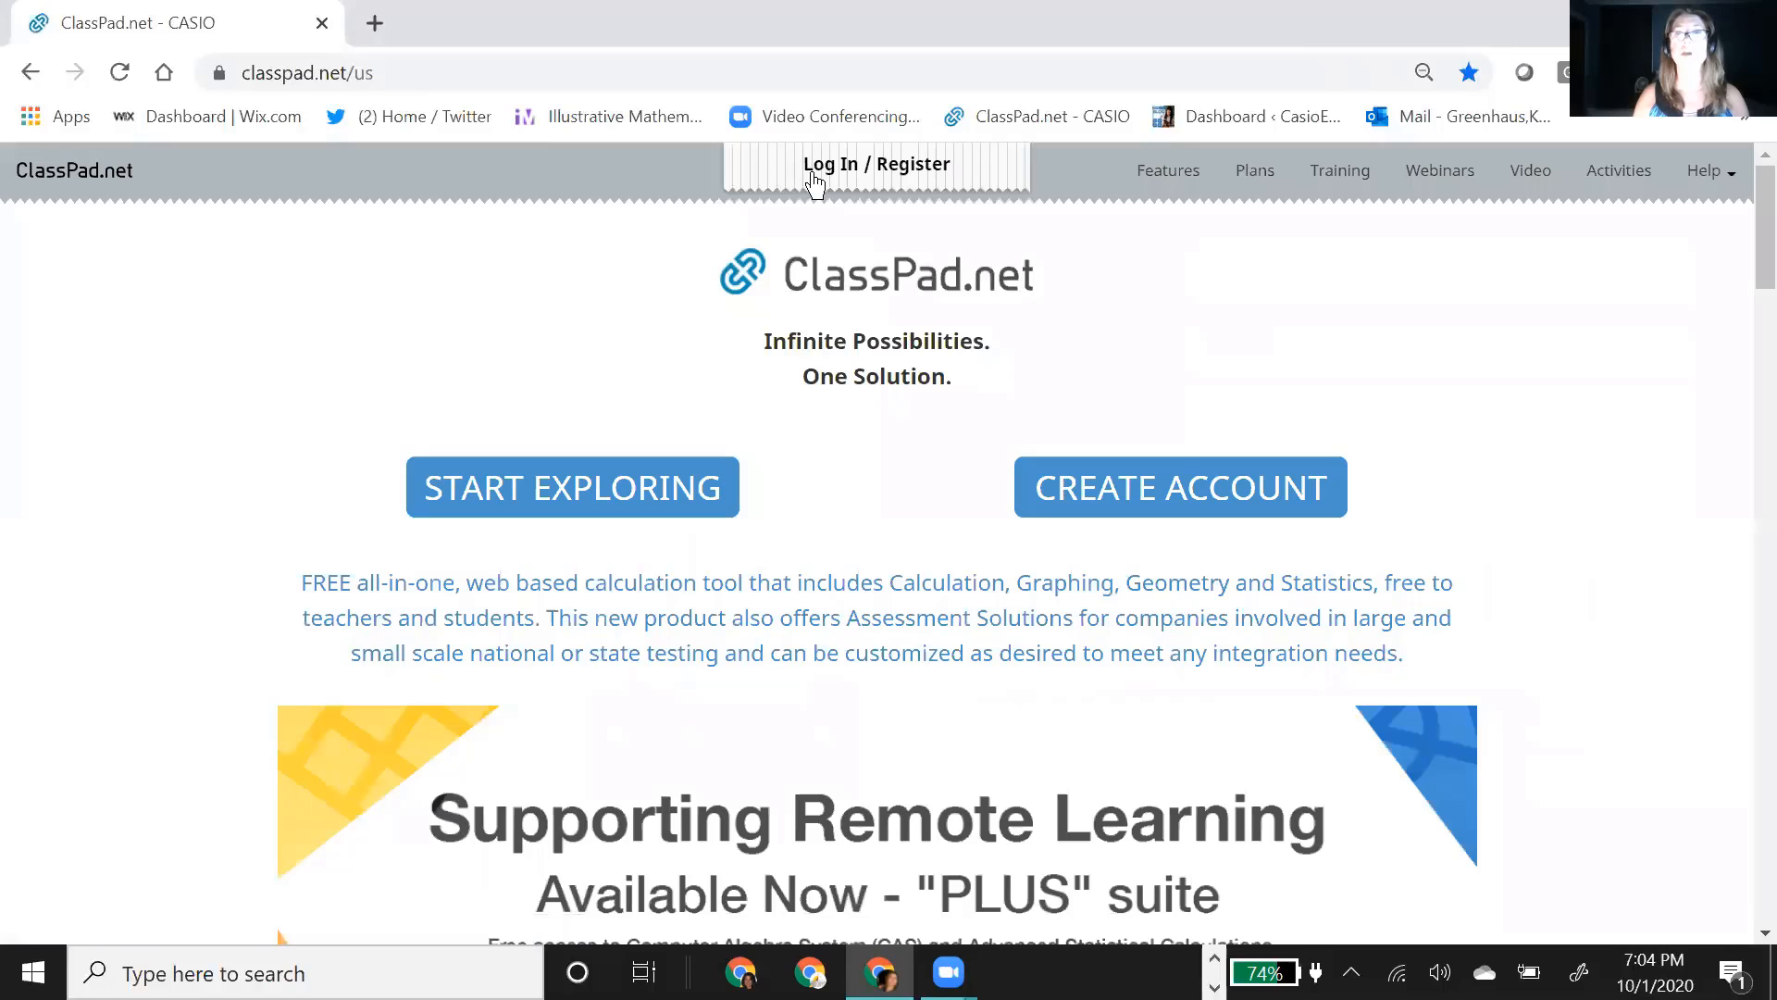
pyautogui.click(815, 178)
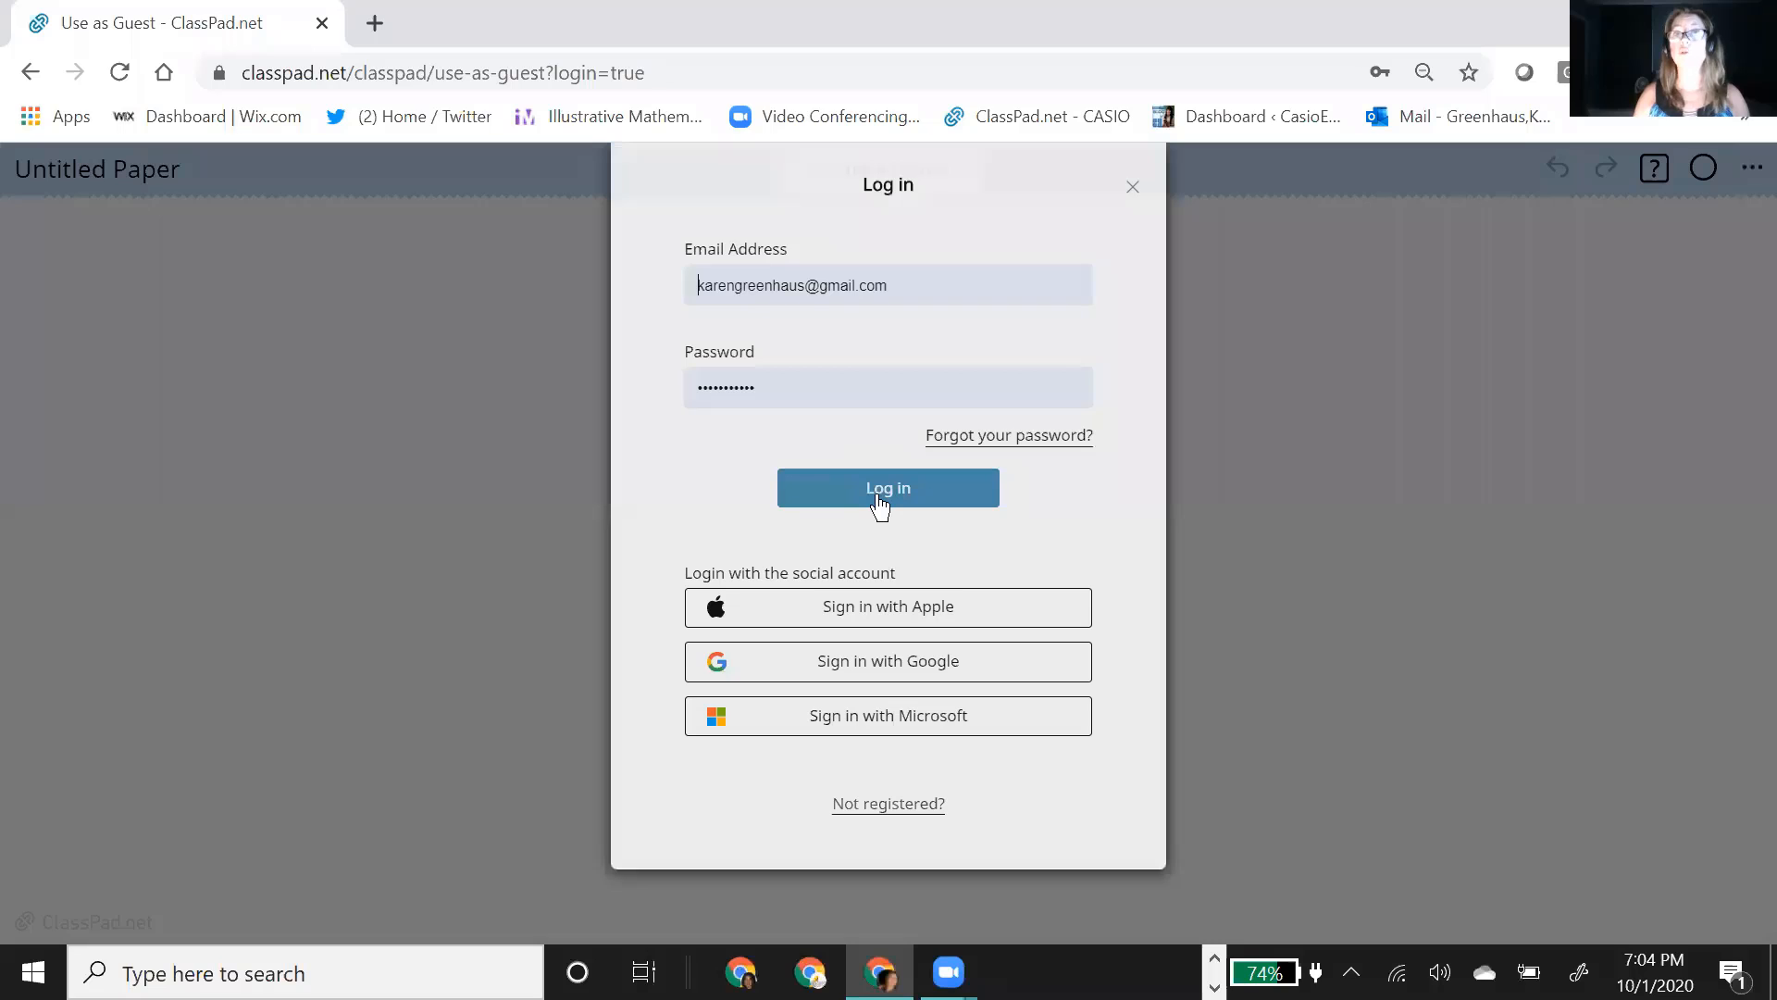
pyautogui.click(880, 505)
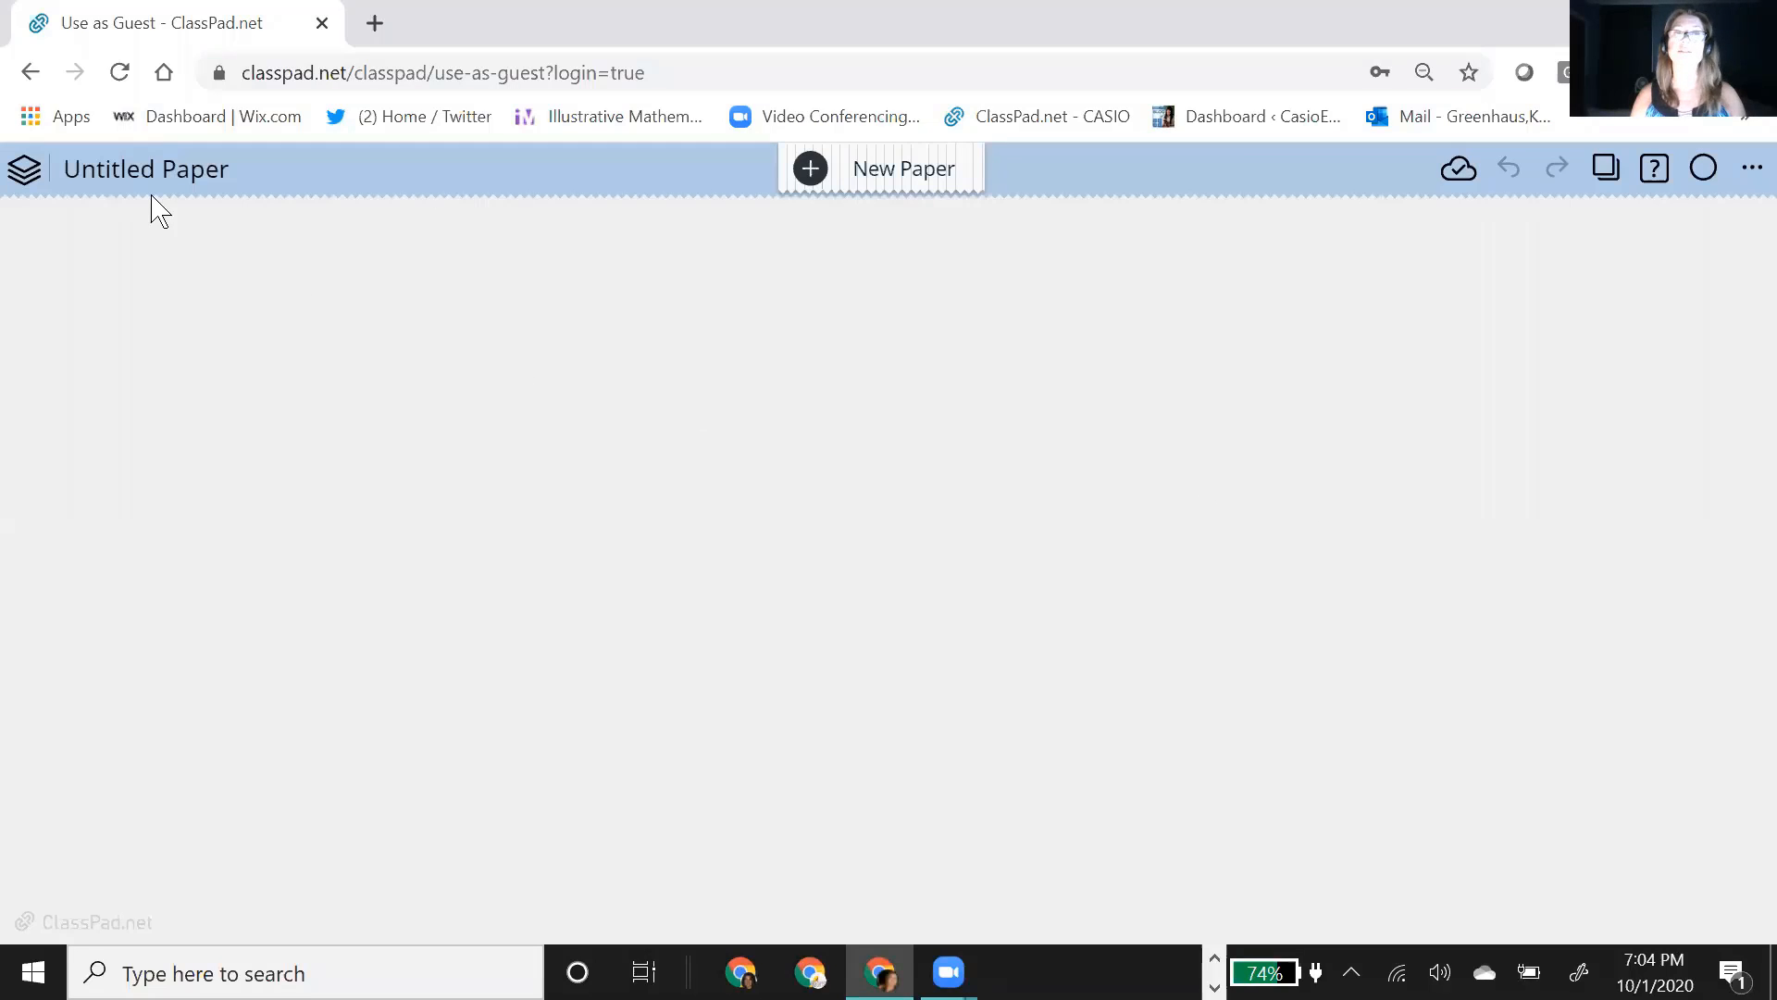
# Step: Open the saved paper "Transformations and sliders" from the My Papers collection
pyautogui.click(28, 176)
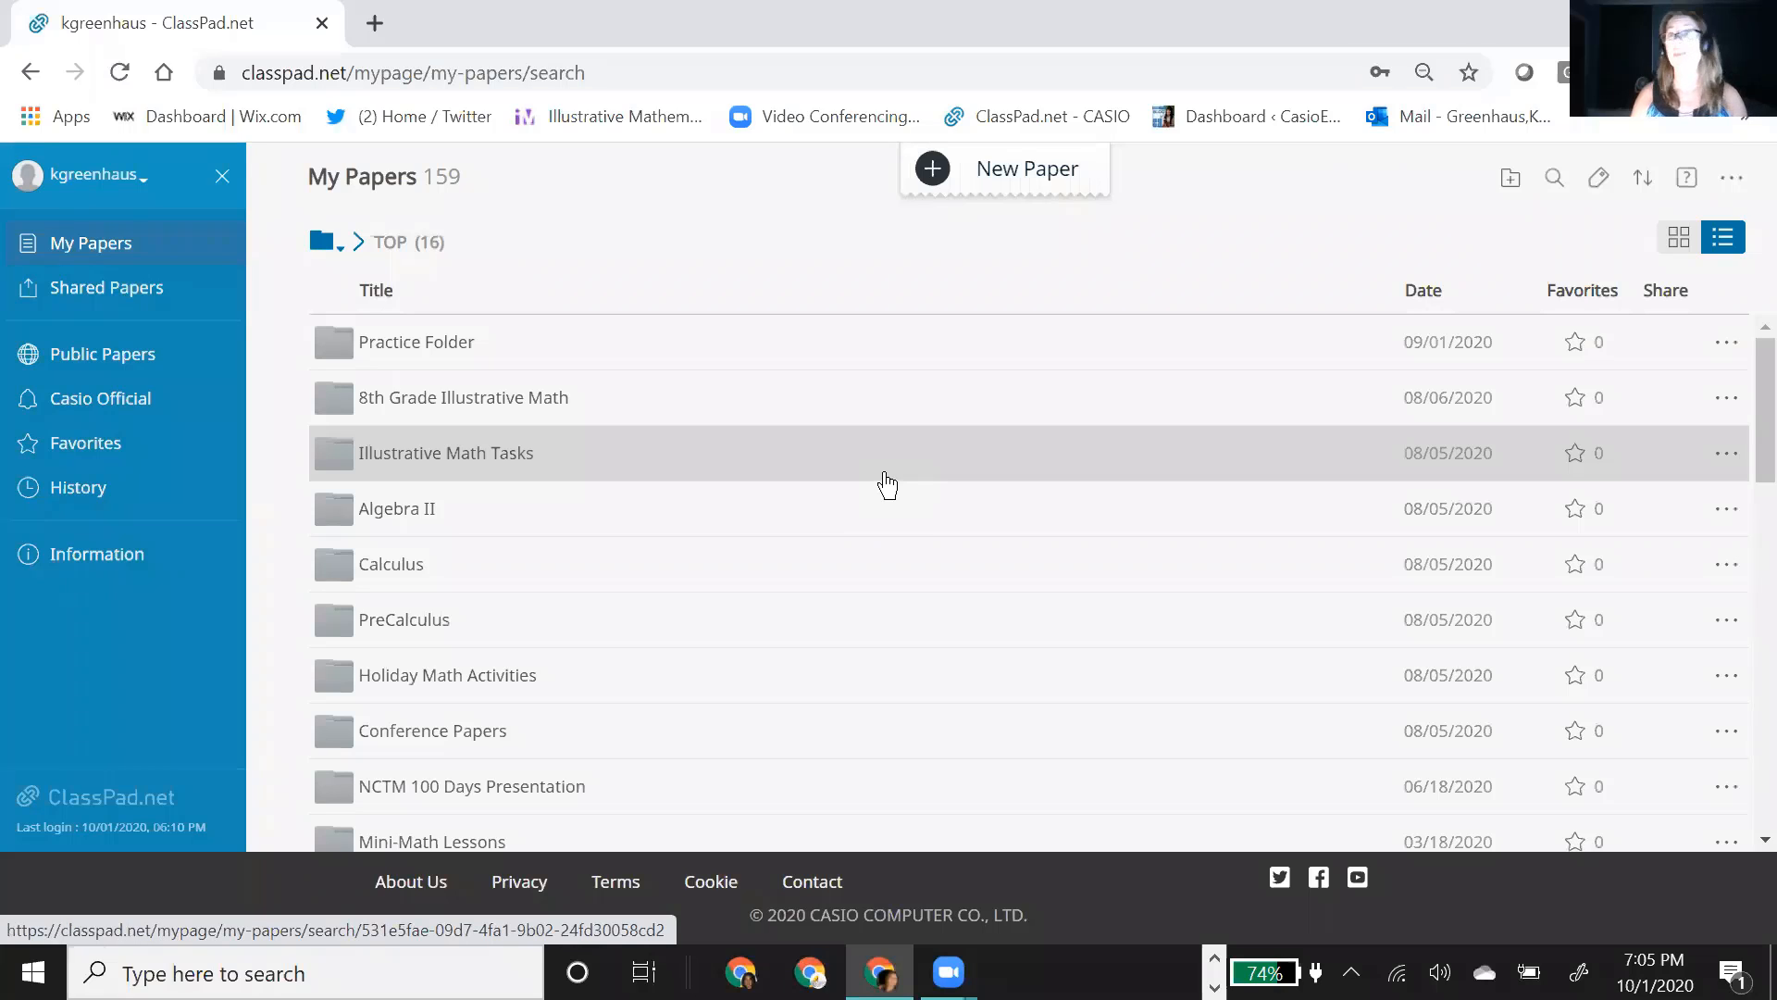
pyautogui.scroll(-2, 734, 627)
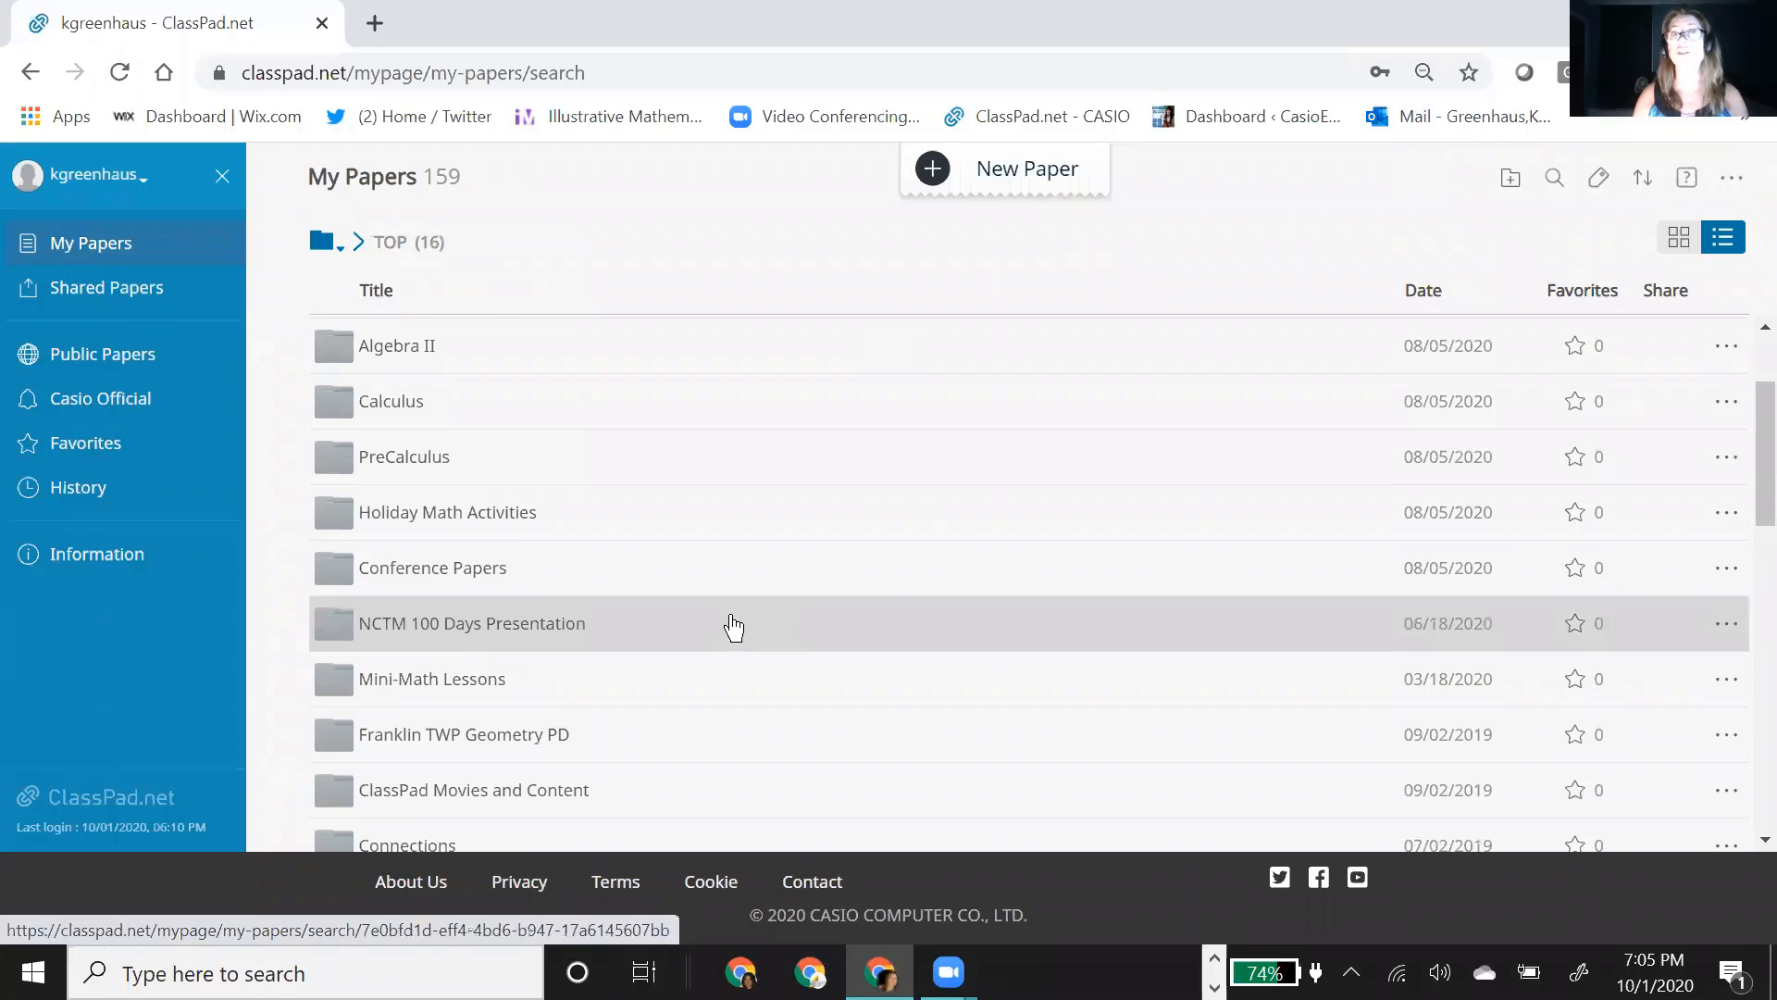
pyautogui.scroll(-6, 734, 627)
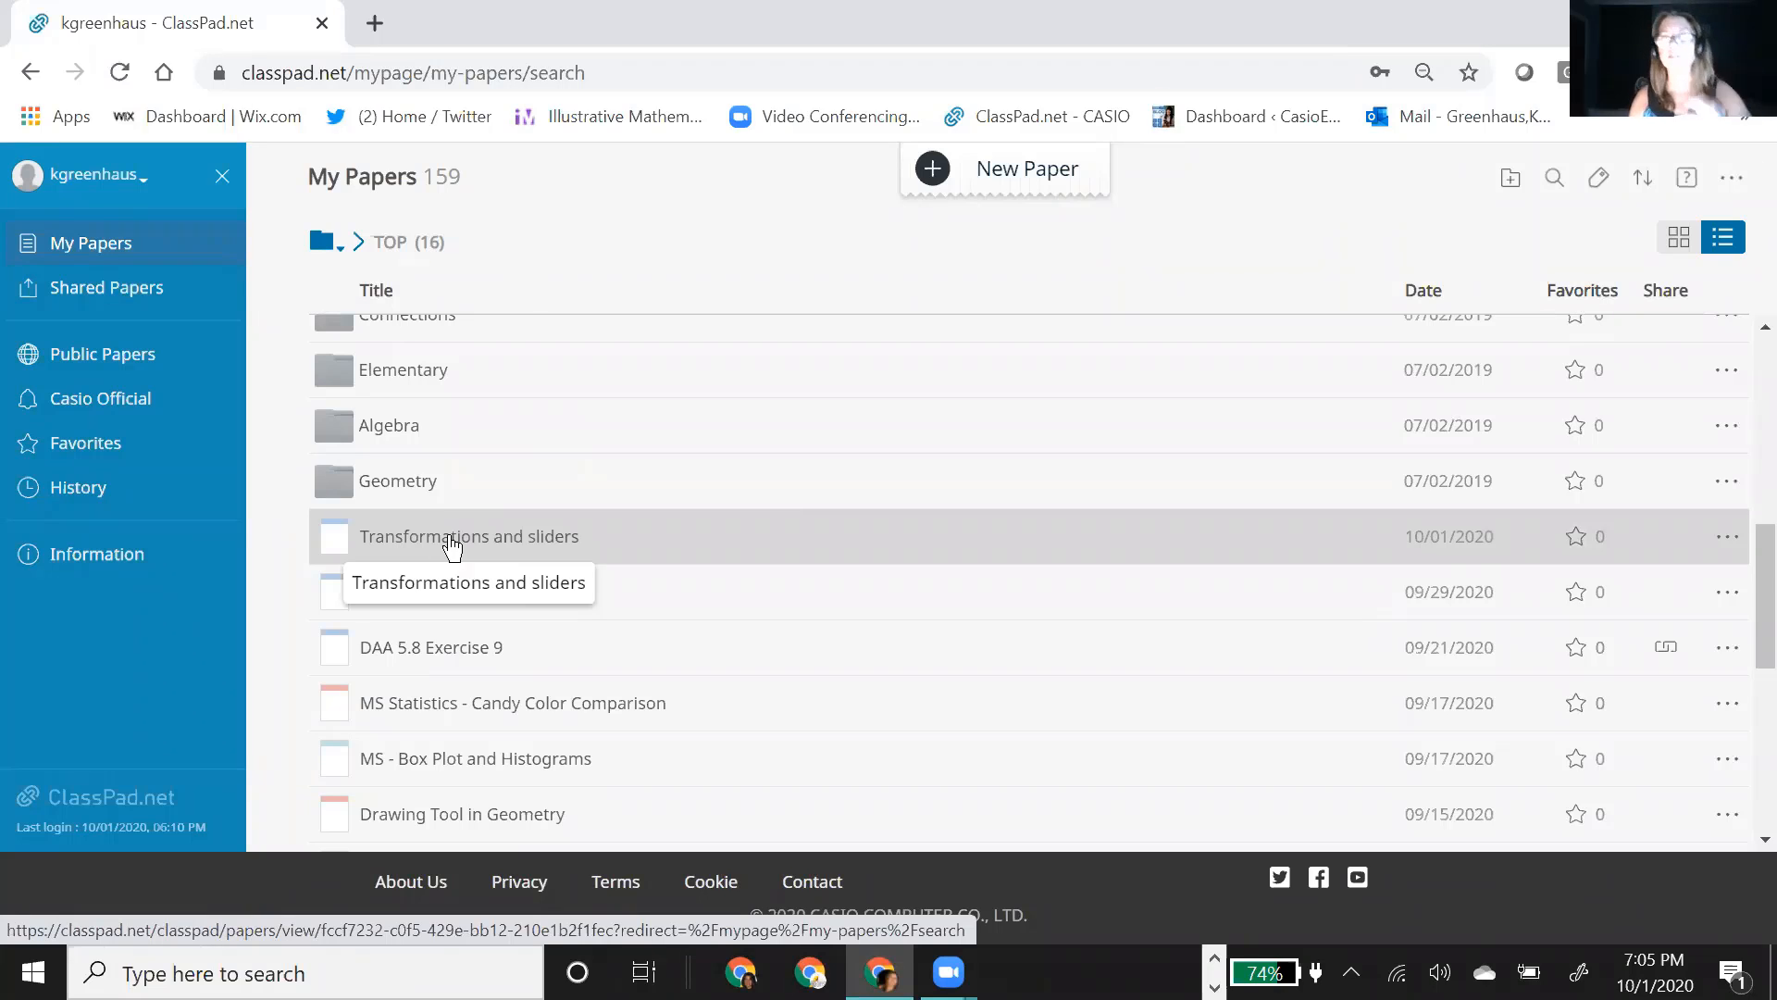
pyautogui.click(445, 544)
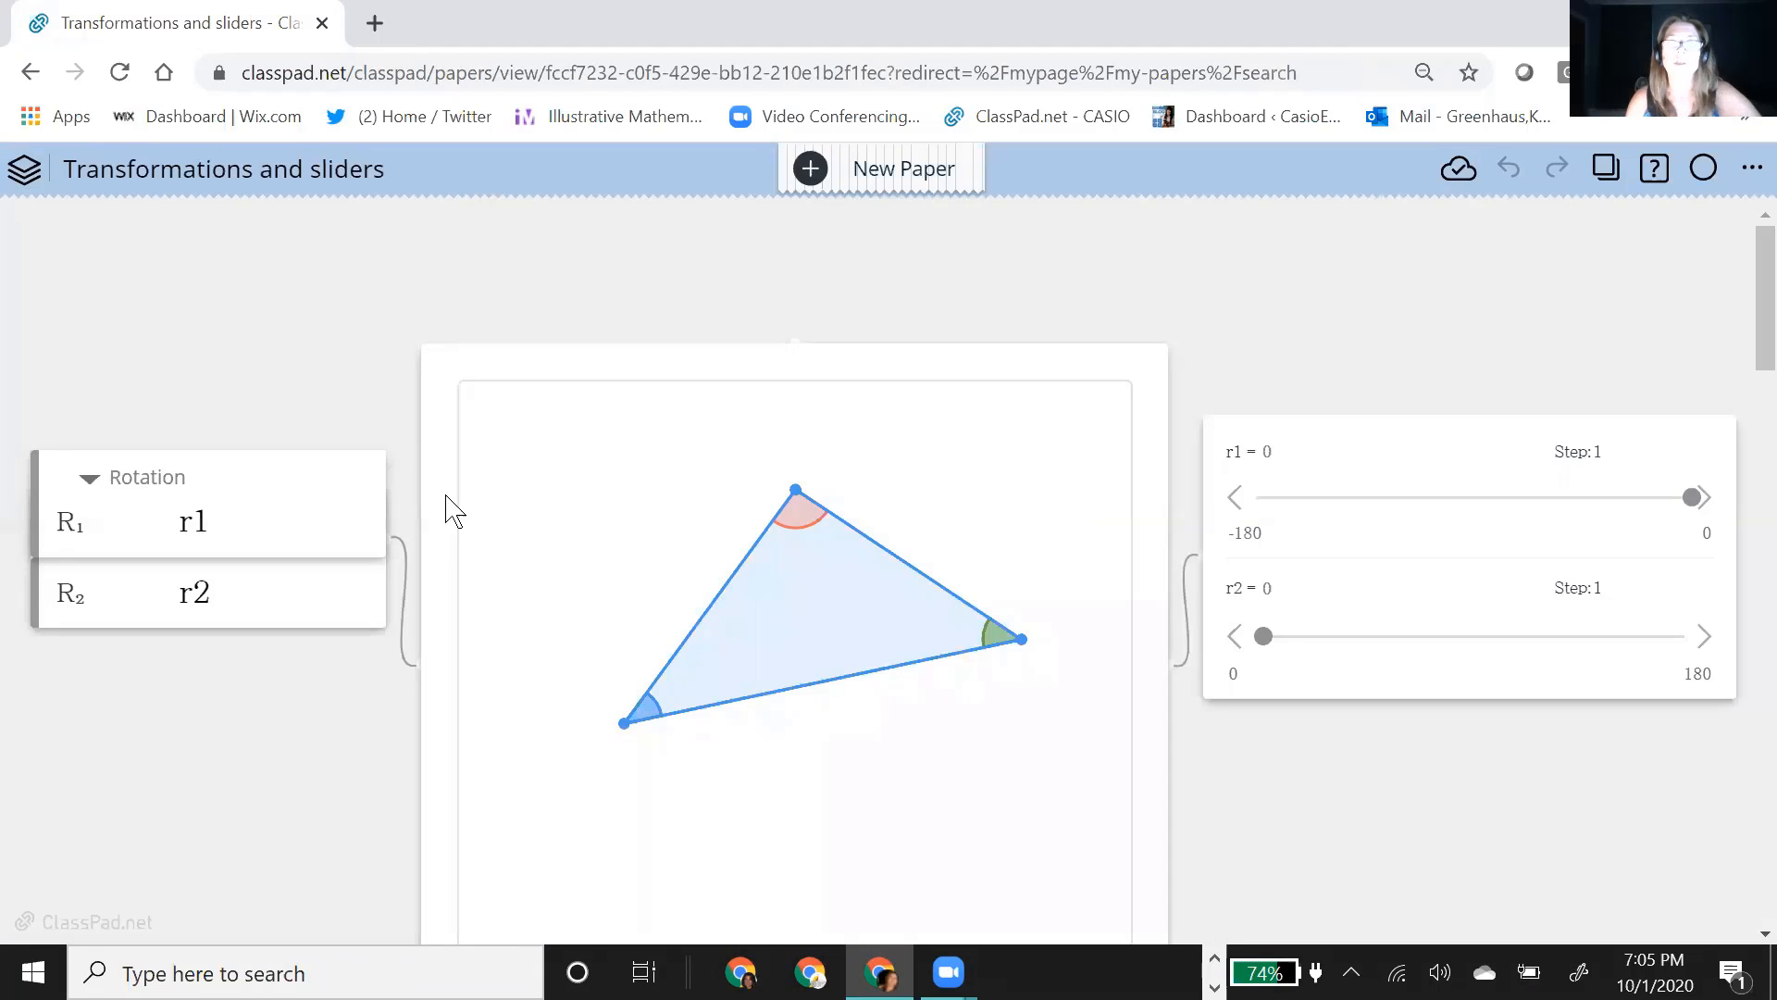
# Step: Select the triangle's upper-right side and examine its visibility options for object and label
pyautogui.click(794, 495)
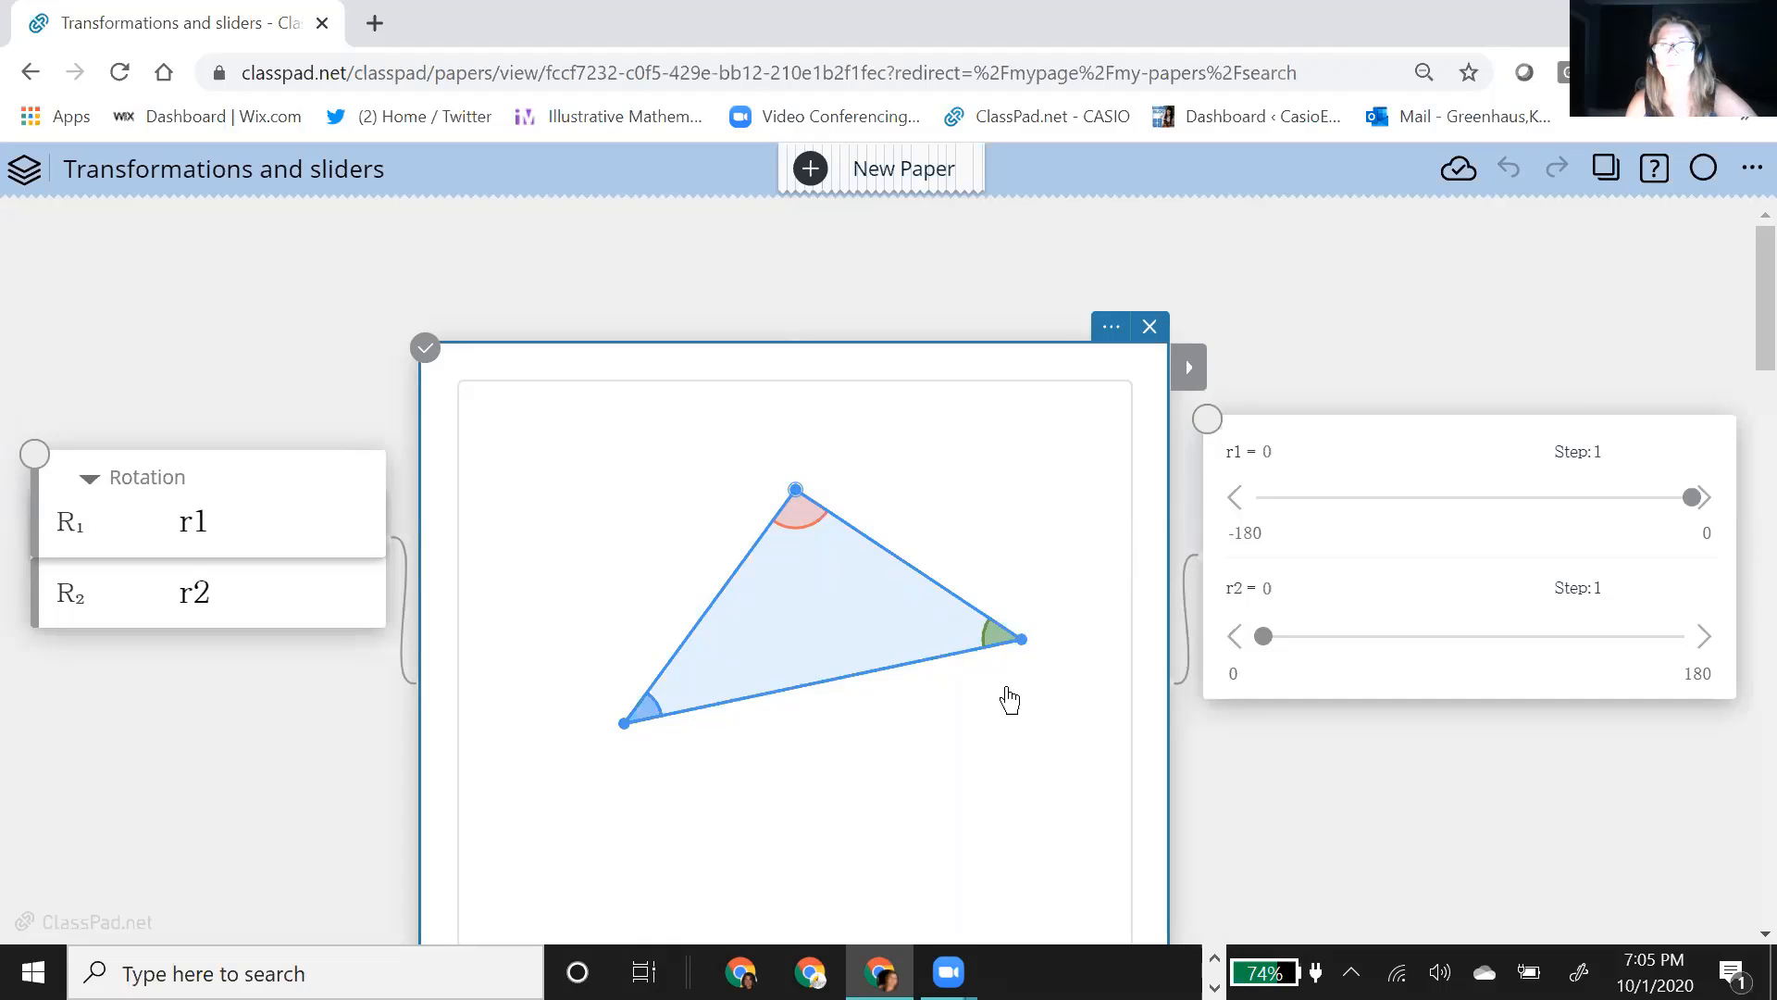
pyautogui.click(901, 609)
pyautogui.click(988, 490)
pyautogui.click(1205, 416)
pyautogui.moveTo(1216, 658)
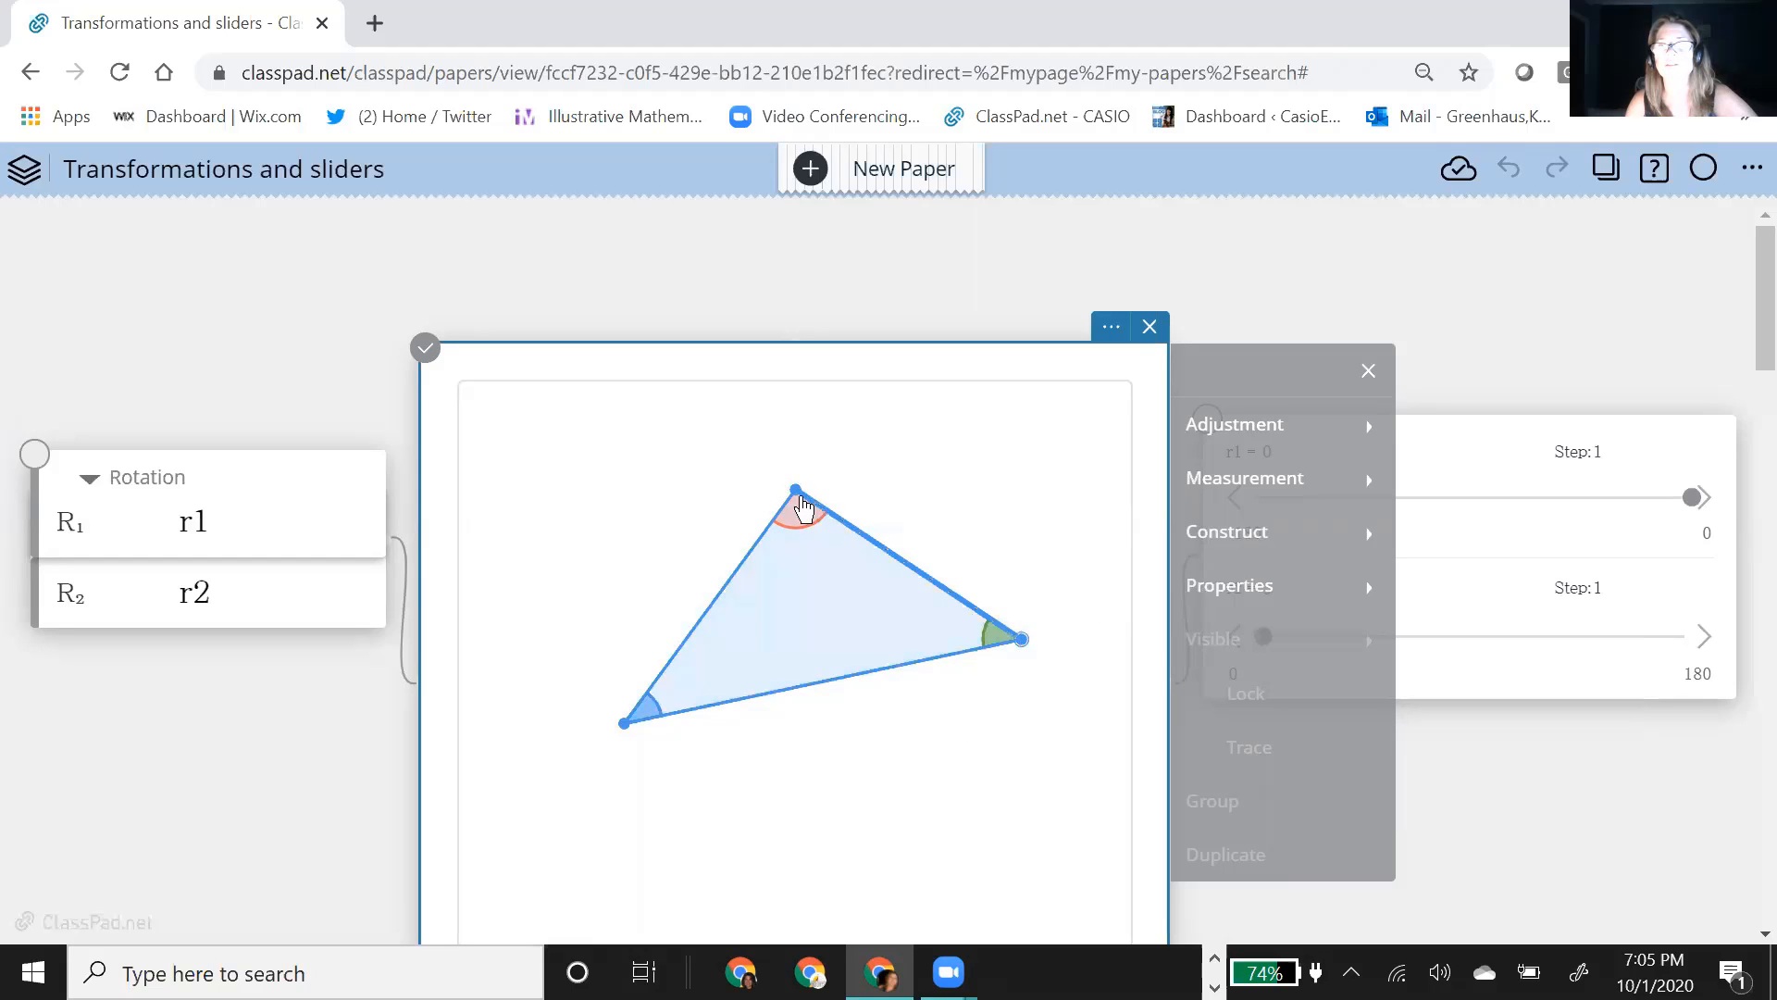
pyautogui.click(1296, 643)
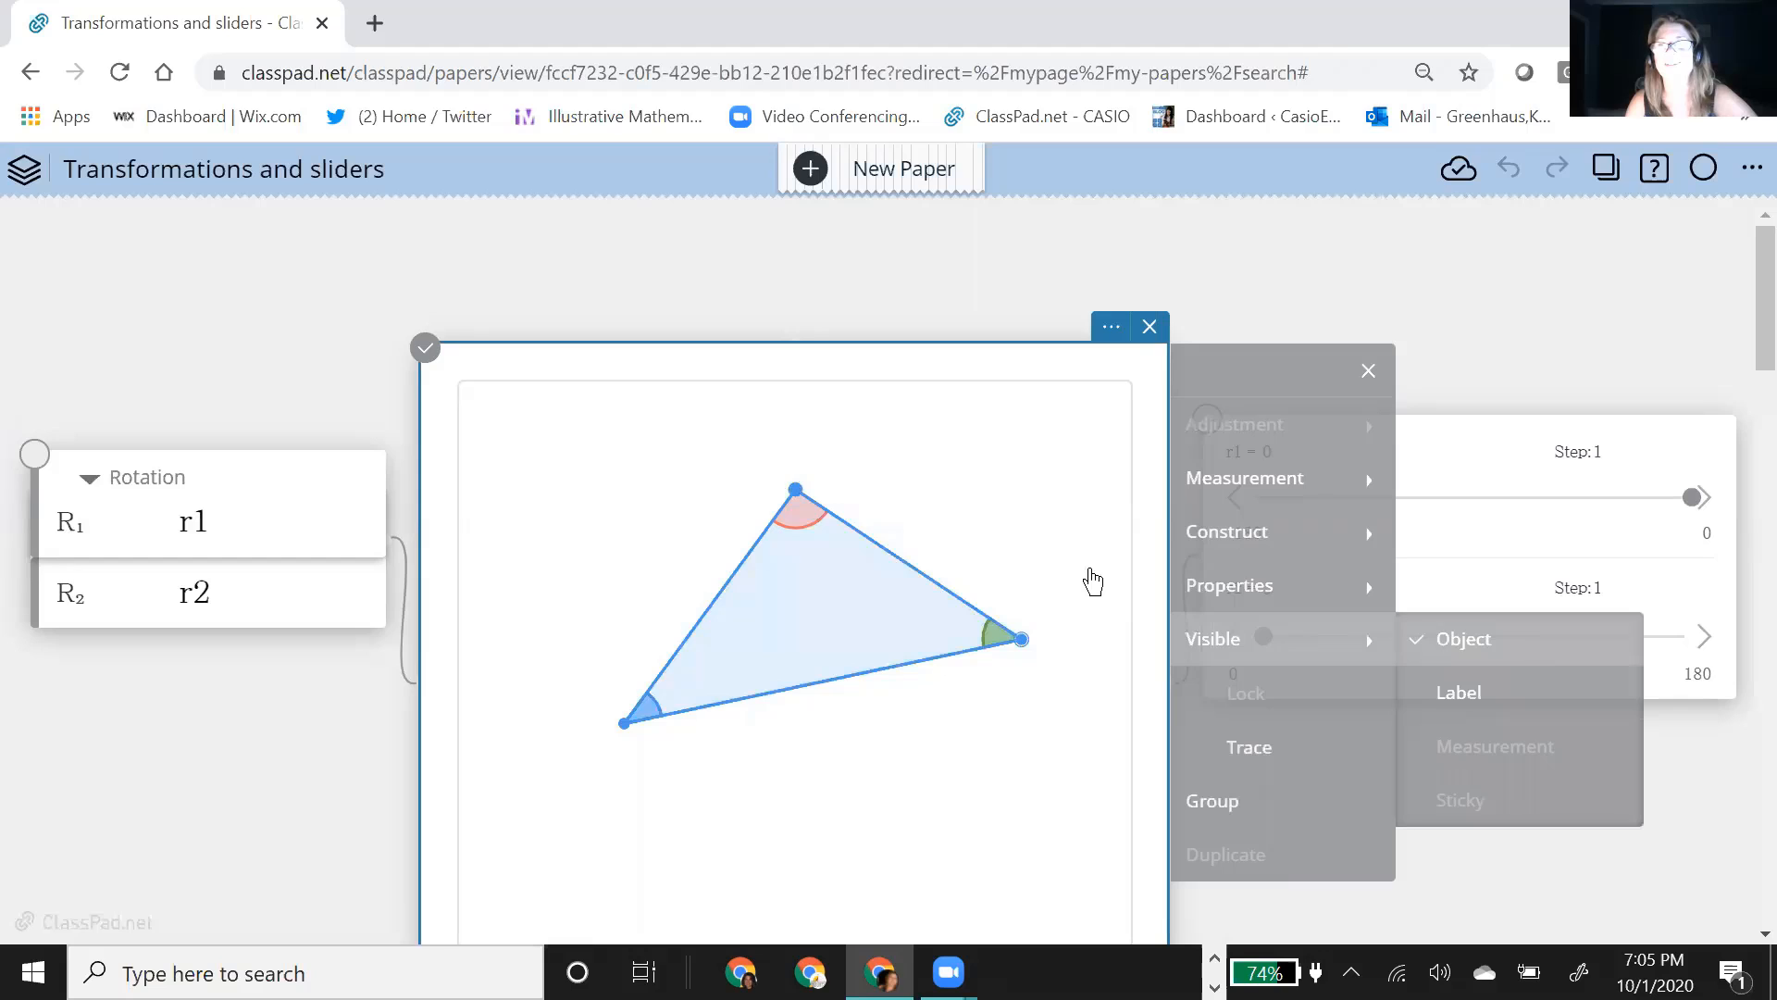
# Step: Reshape the triangle by moving its top vertex back and forth, and deselect the geometry figure
pyautogui.moveTo(806, 509); pyautogui.dragTo(599, 503)
pyautogui.moveTo(853, 477)
pyautogui.mouseDown()
pyautogui.moveTo(998, 484)
pyautogui.moveTo(798, 442)
pyautogui.moveTo(685, 451)
pyautogui.moveTo(849, 488)
pyautogui.mouseUp()
pyautogui.moveTo(703, 499); pyautogui.dragTo(921, 491)
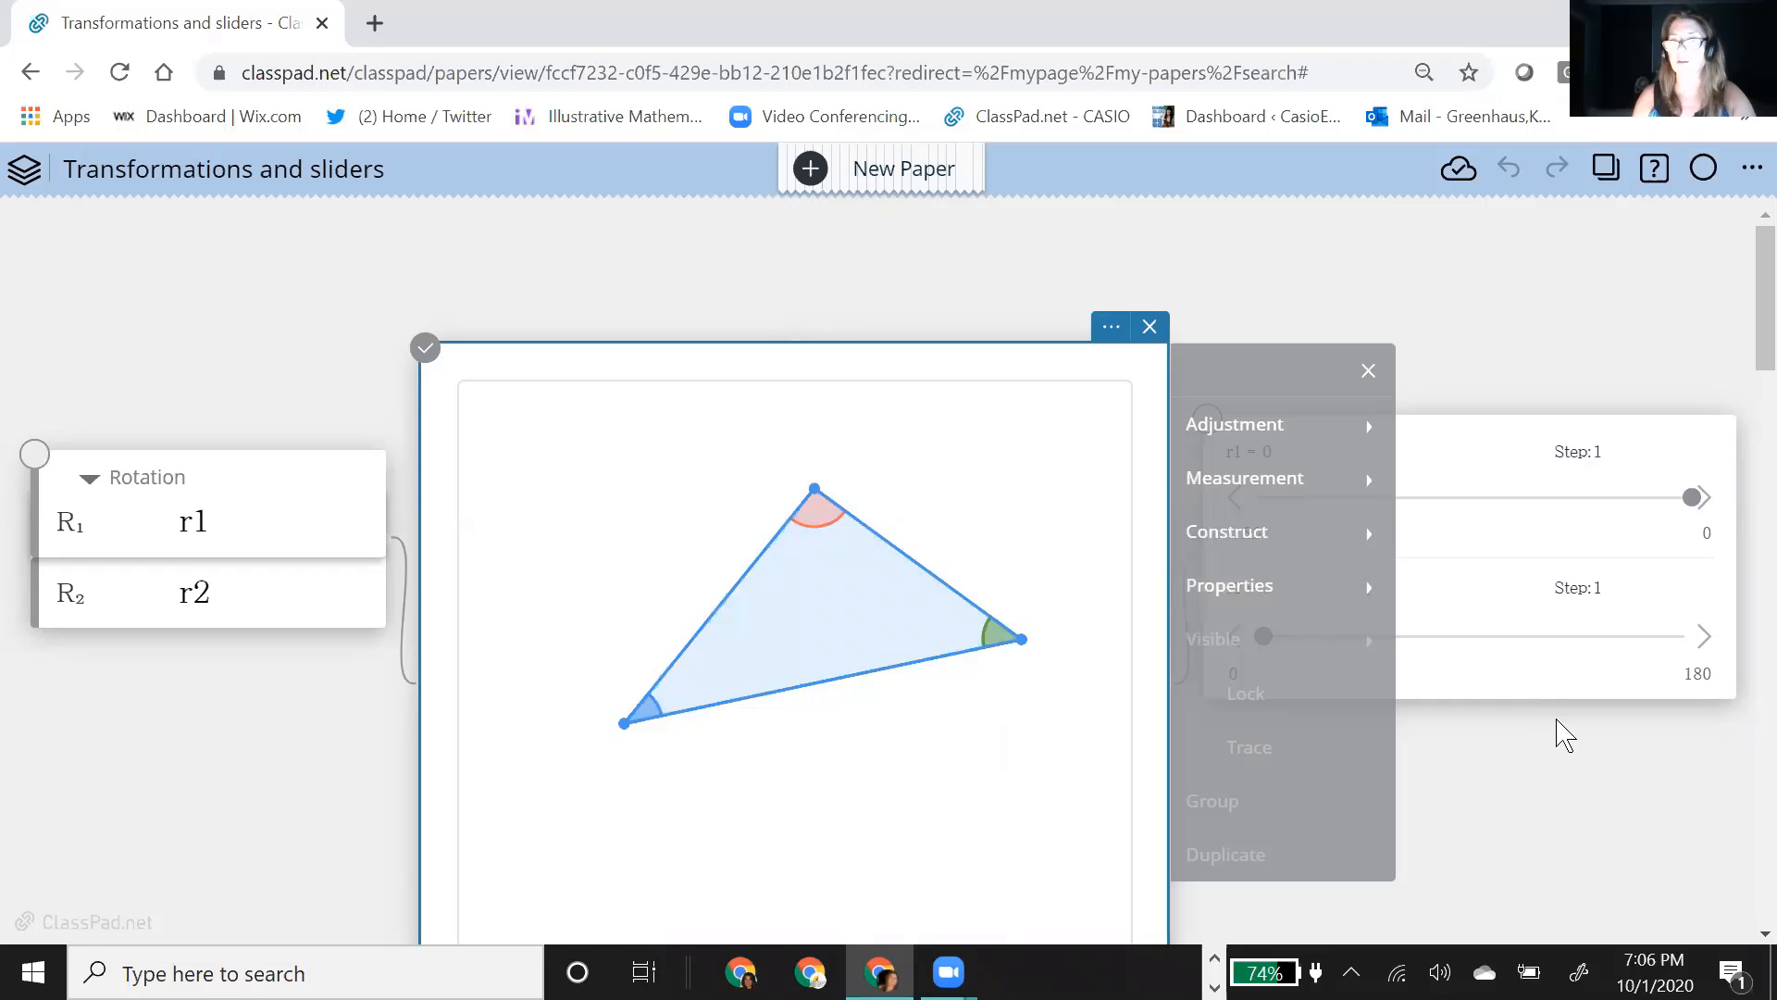
pyautogui.scroll(-1, 1563, 733)
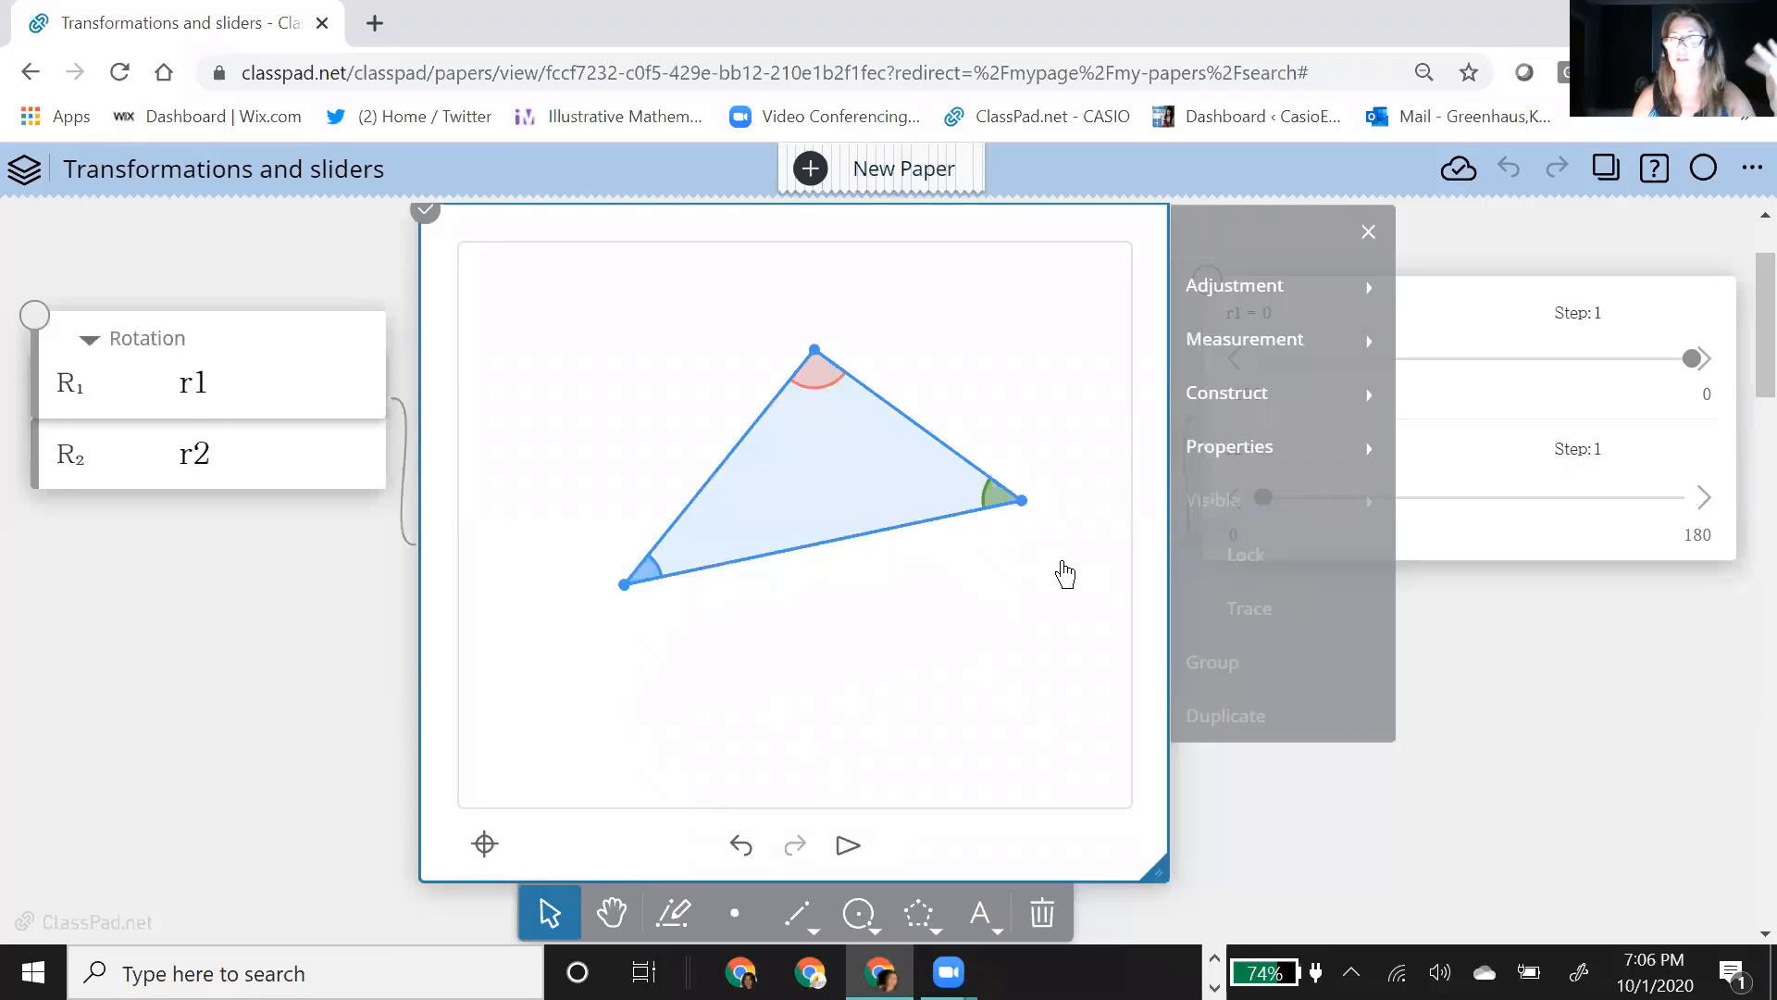
pyautogui.scroll(1, 1059, 571)
pyautogui.click(1488, 601)
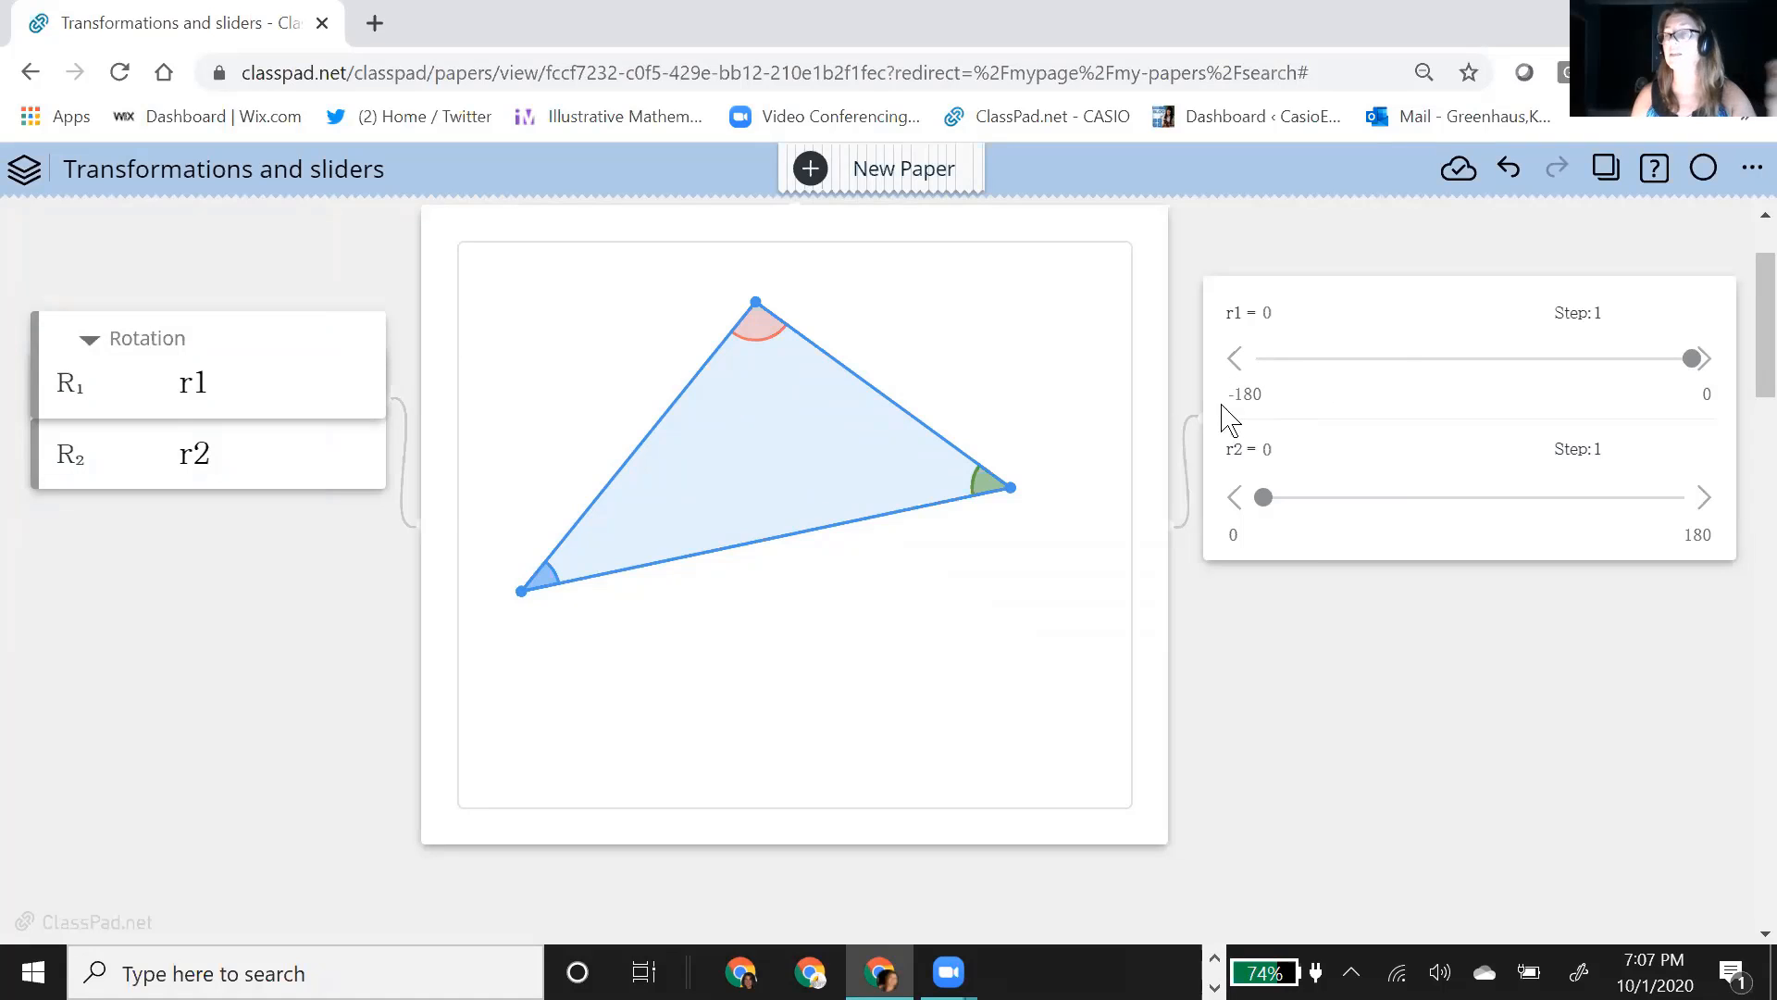
# Step: Set rotation slider r1 to −180 and r2 to 180, and move the triangle's right vertex directly beneath its top vertex
pyautogui.click(1692, 364)
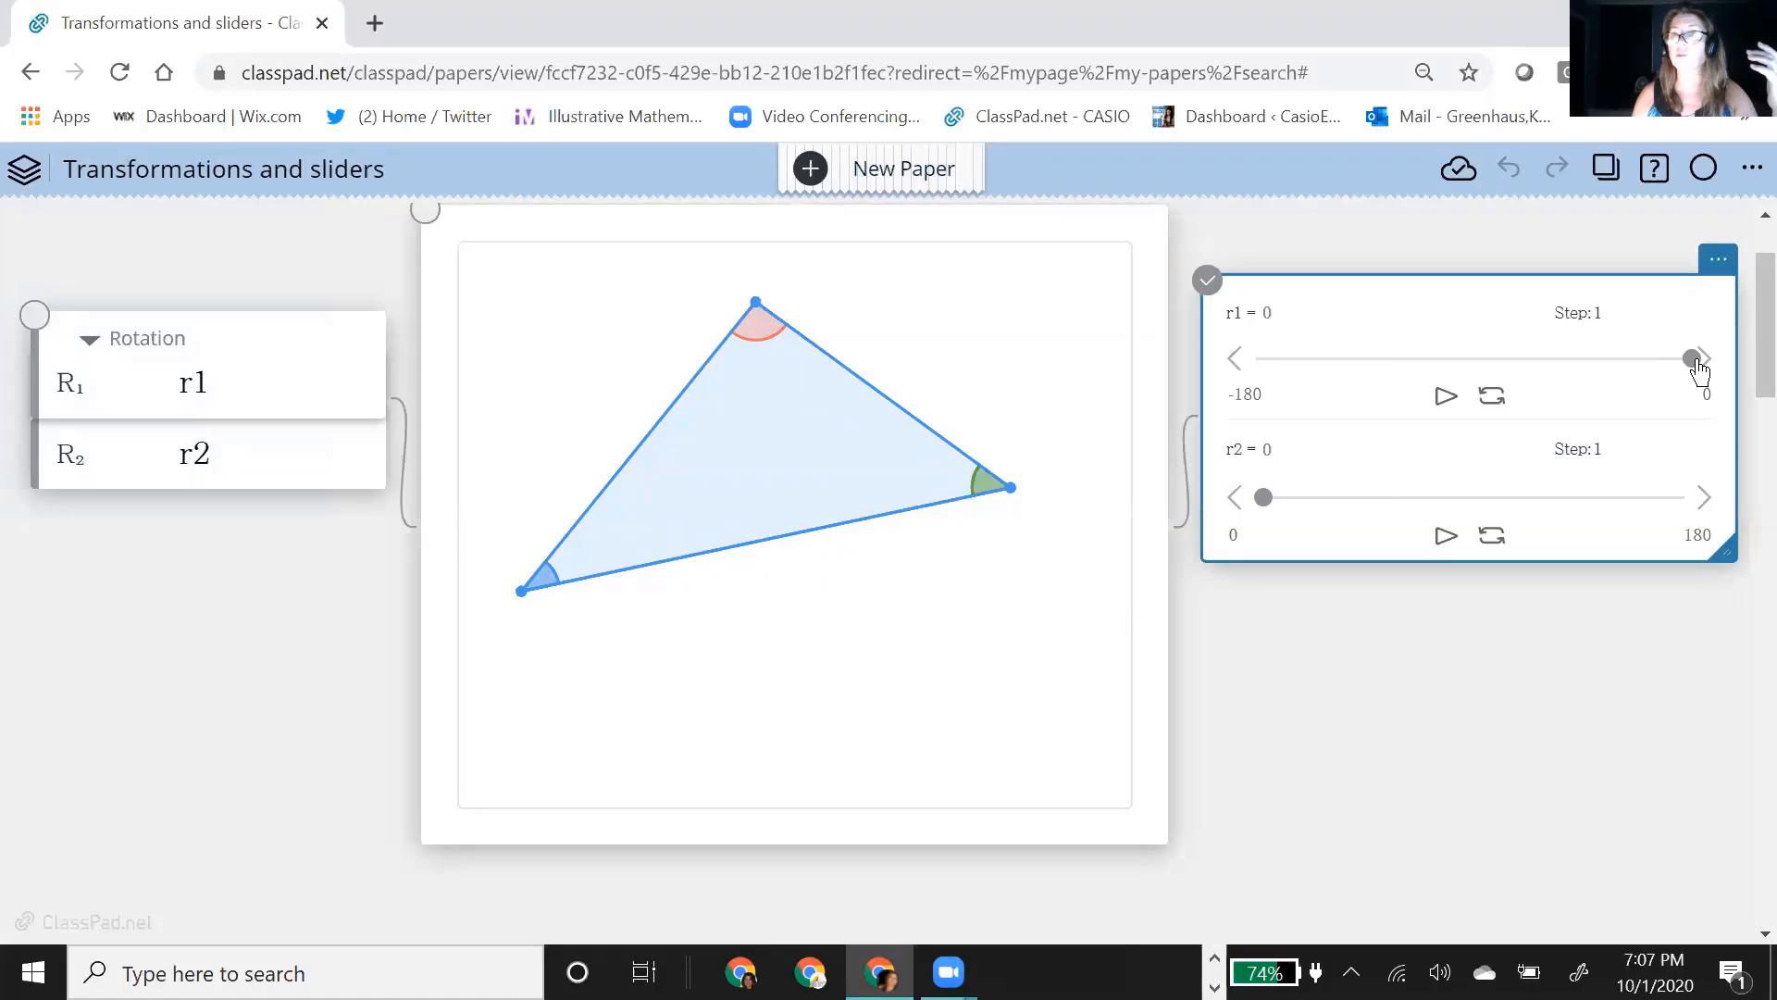
pyautogui.moveTo(1670, 375); pyautogui.dragTo(1241, 369)
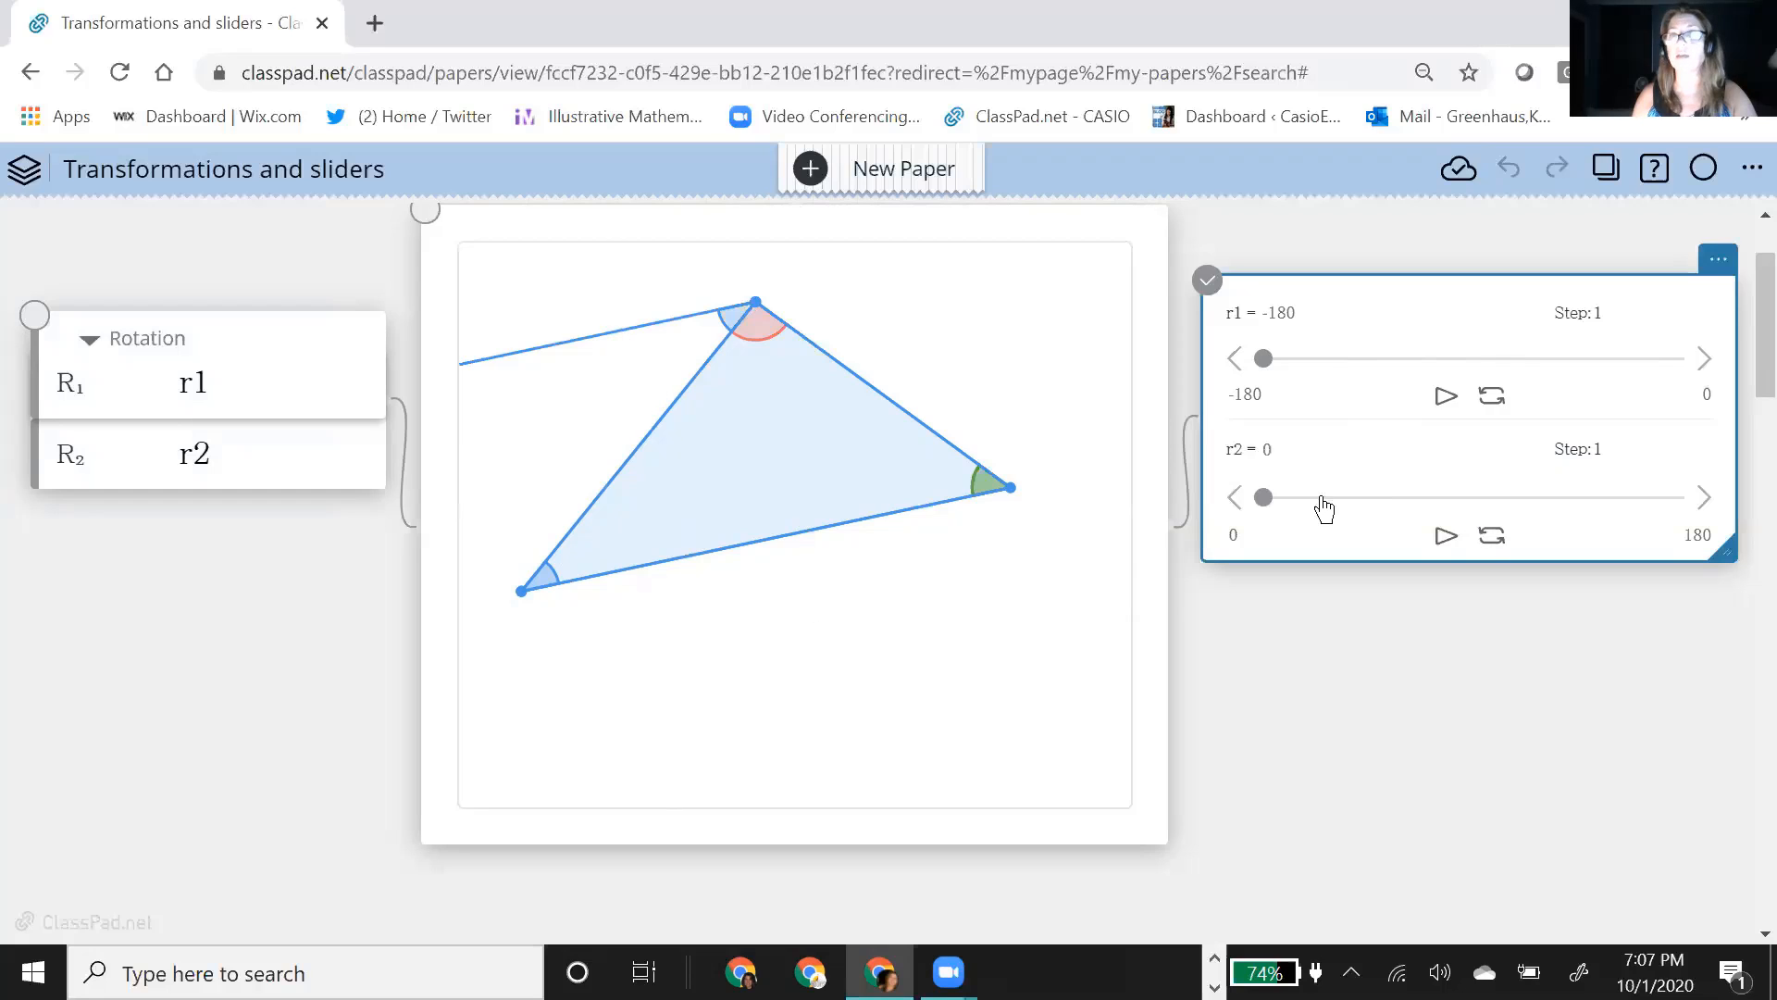
pyautogui.moveTo(1268, 508); pyautogui.dragTo(1708, 515)
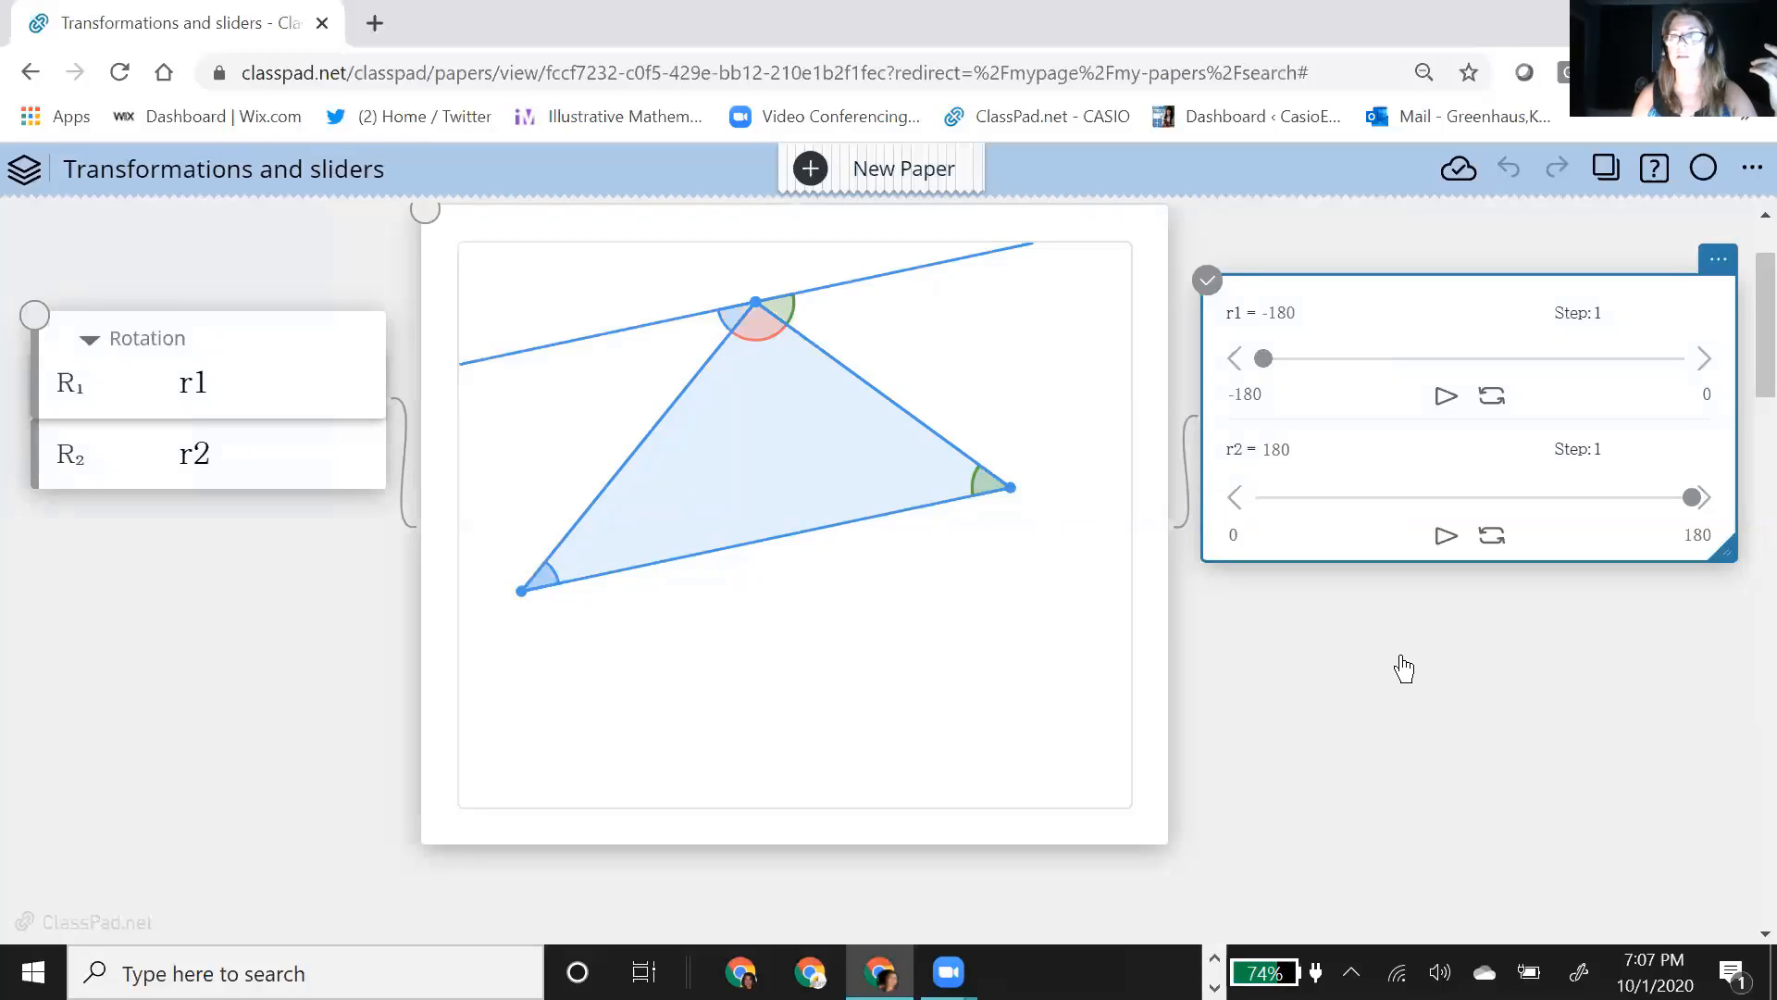
pyautogui.moveTo(1008, 488); pyautogui.dragTo(981, 522)
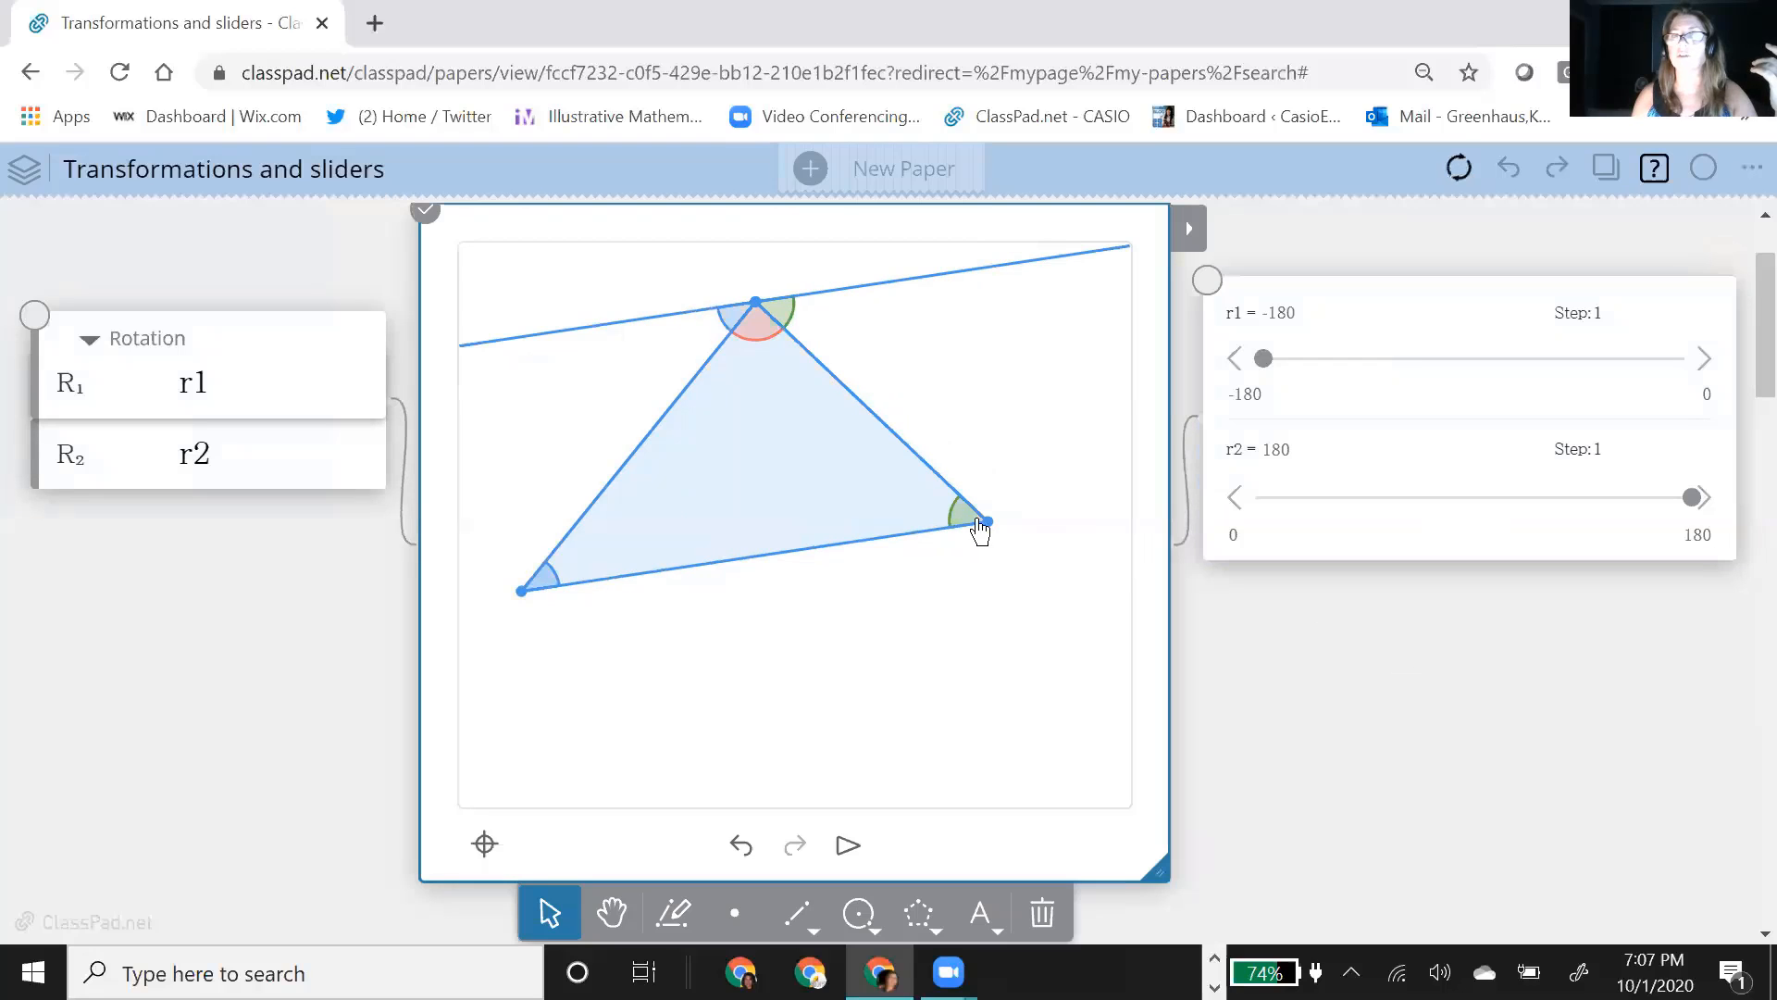
pyautogui.moveTo(806, 535); pyautogui.dragTo(759, 524)
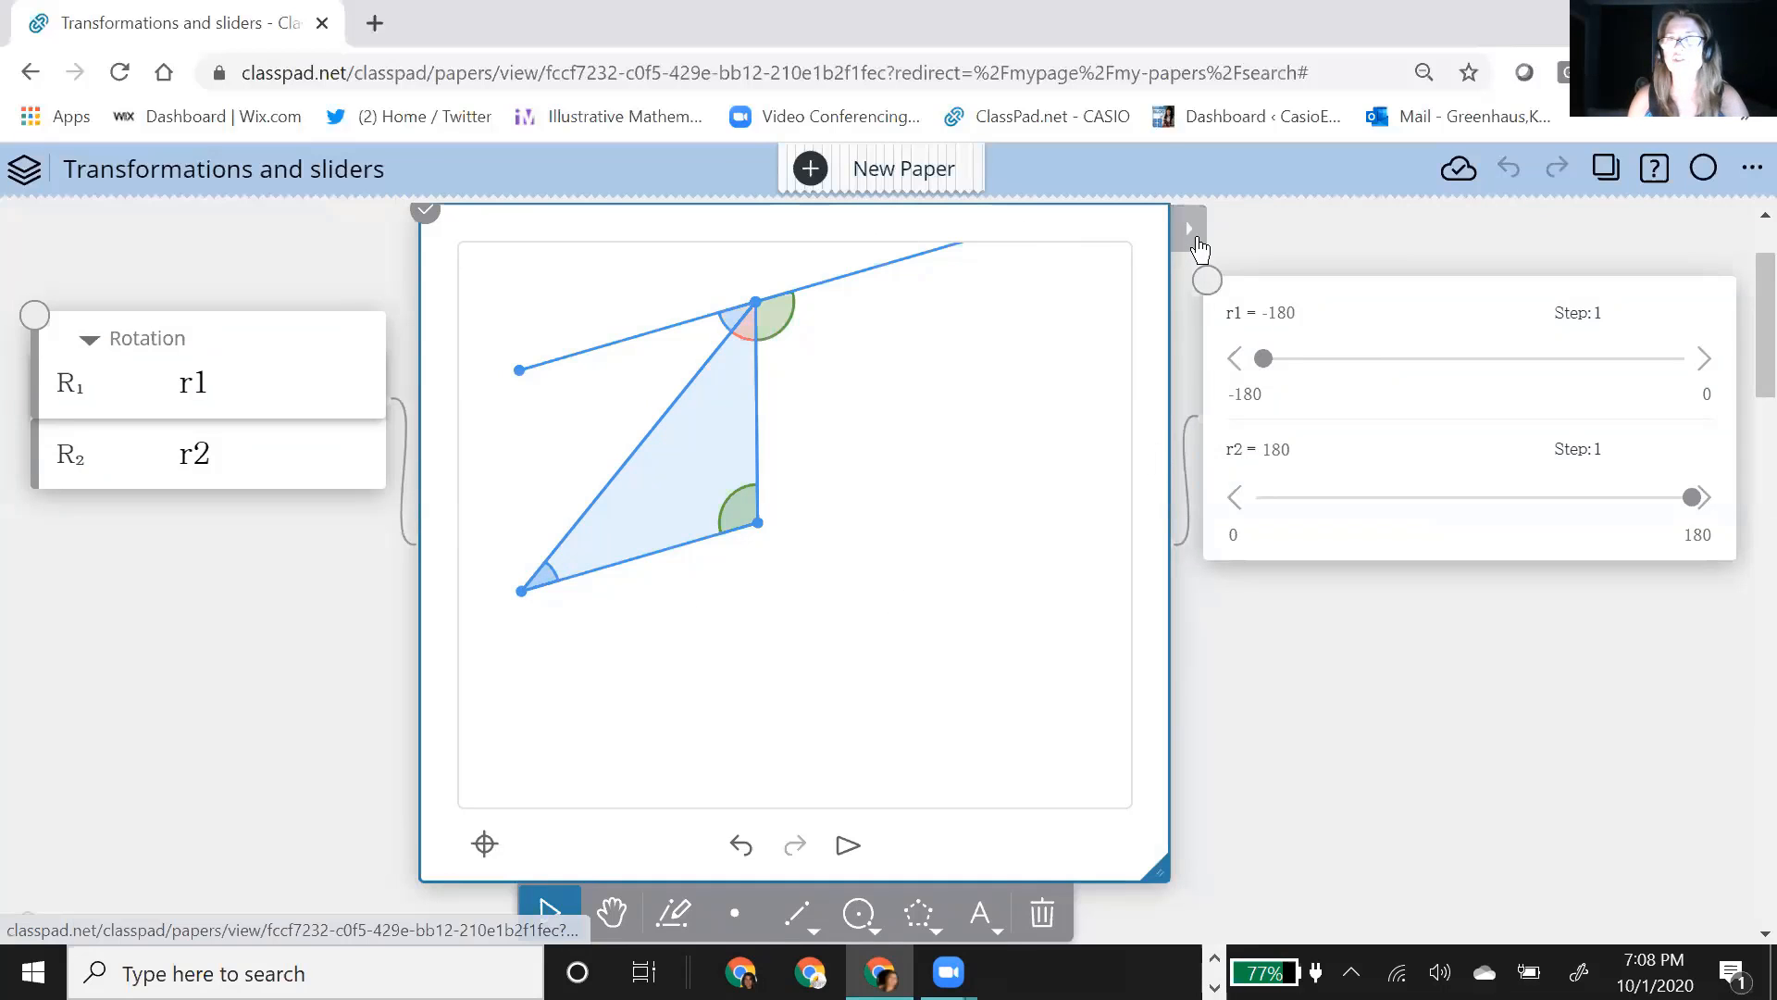
# Step: Select the triangle's interior and examine the available color, style and decoration properties
pyautogui.click(1192, 233)
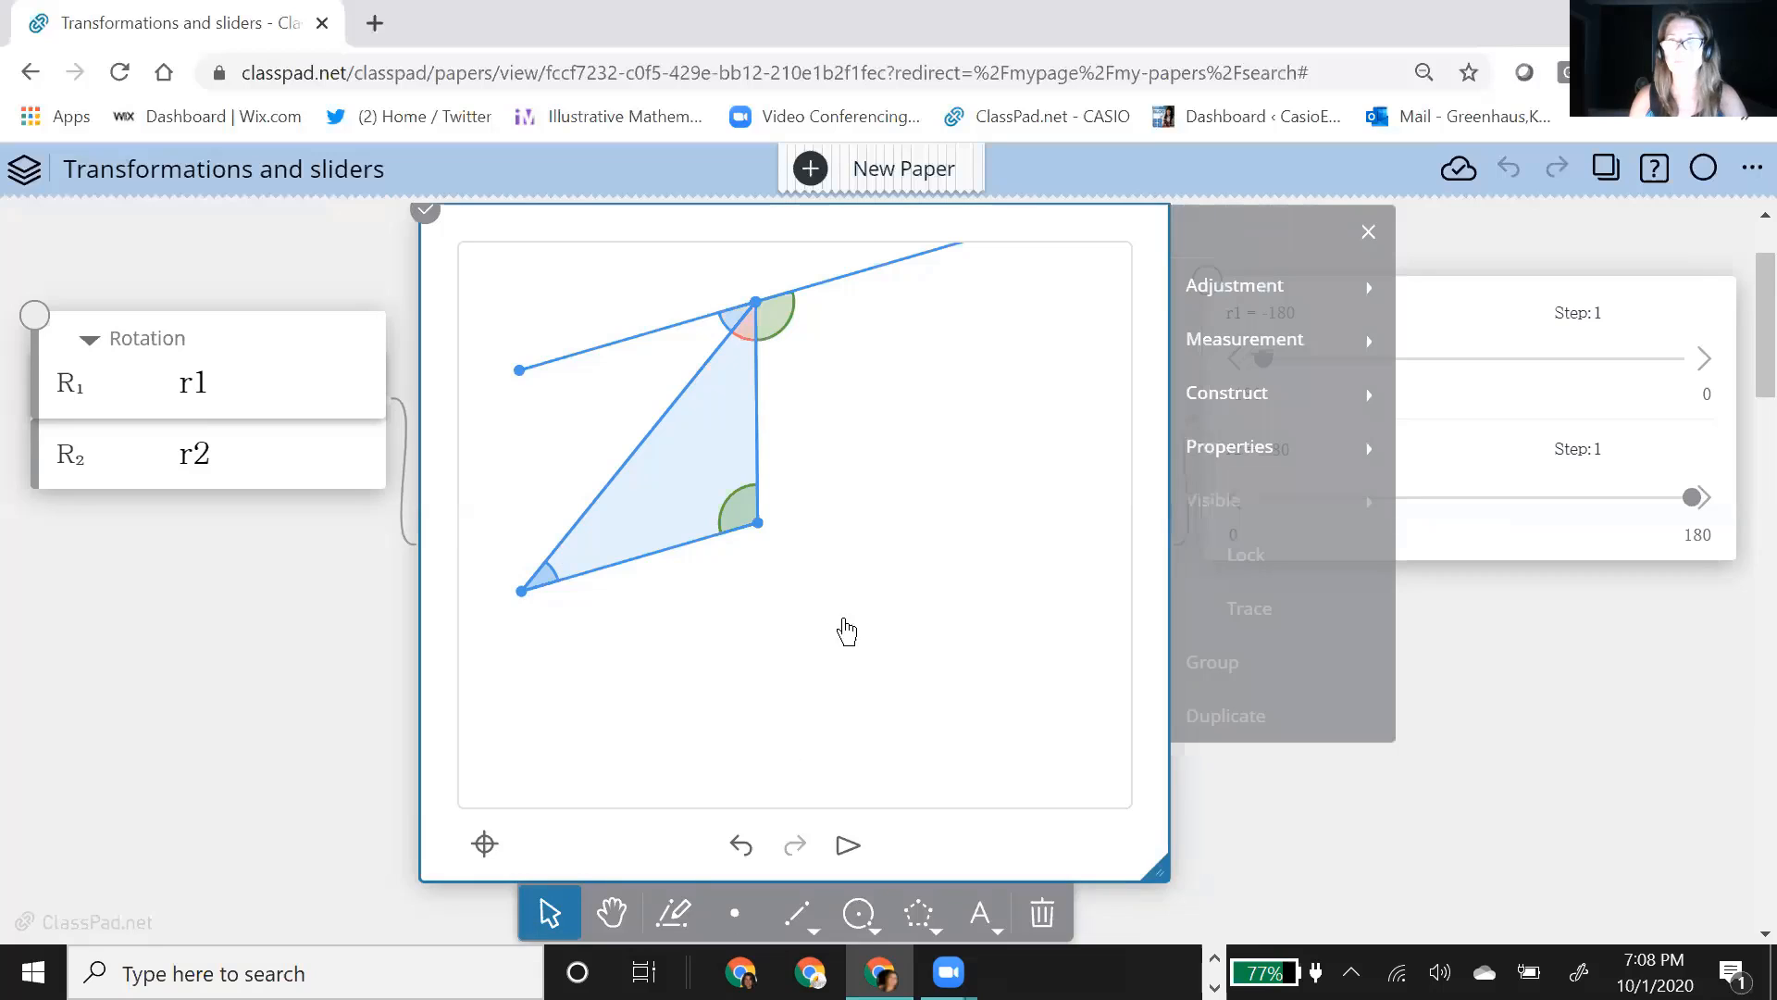
pyautogui.click(725, 471)
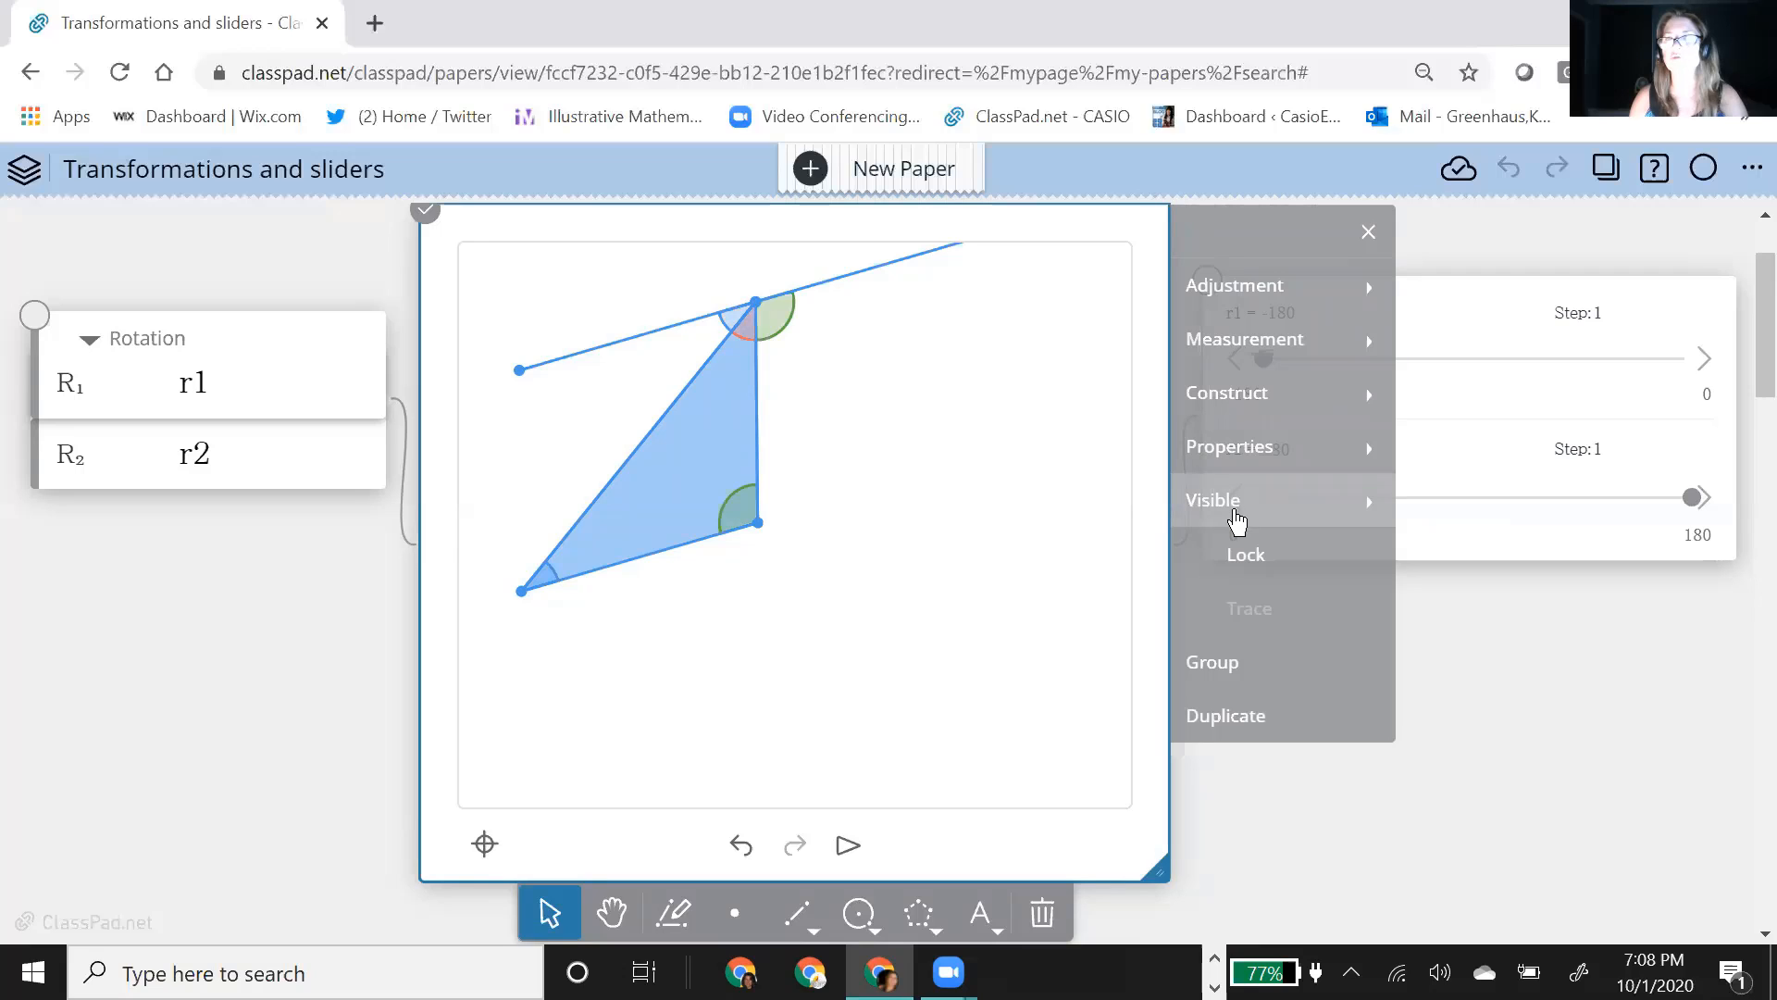
pyautogui.click(1247, 467)
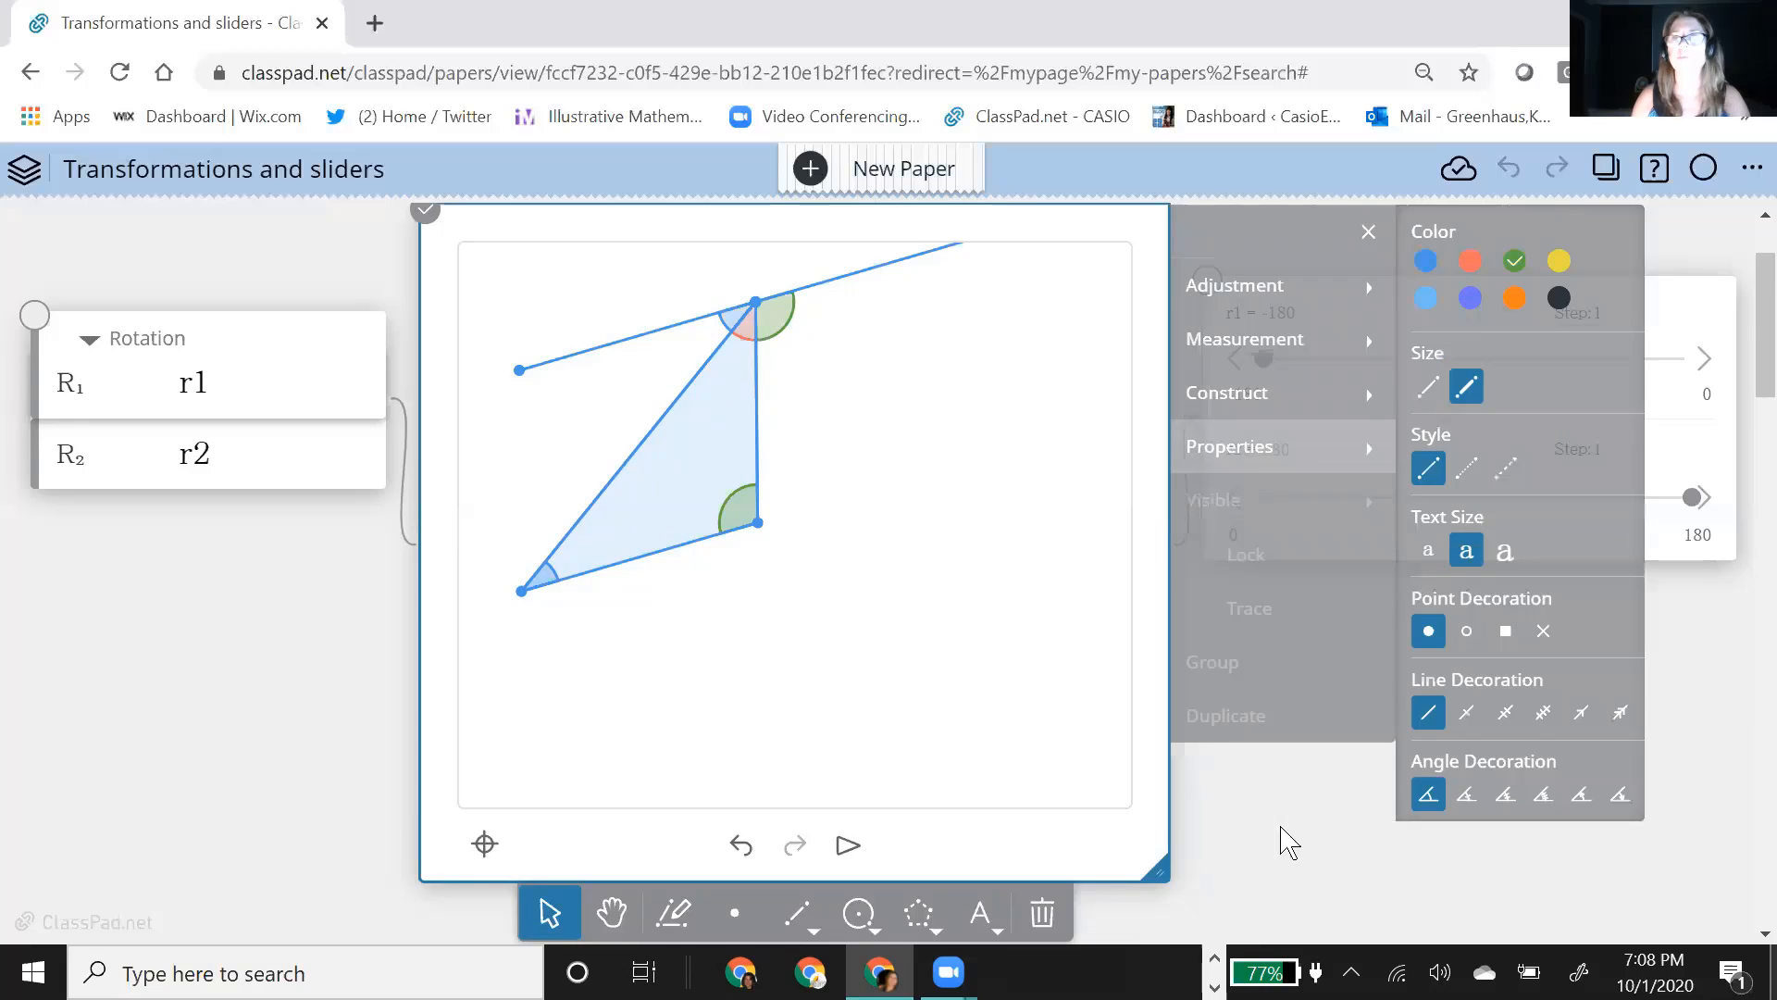
# Step: Make the hidden objects of the geometry figure visible and show all of them
pyautogui.scroll(2, 1219, 898)
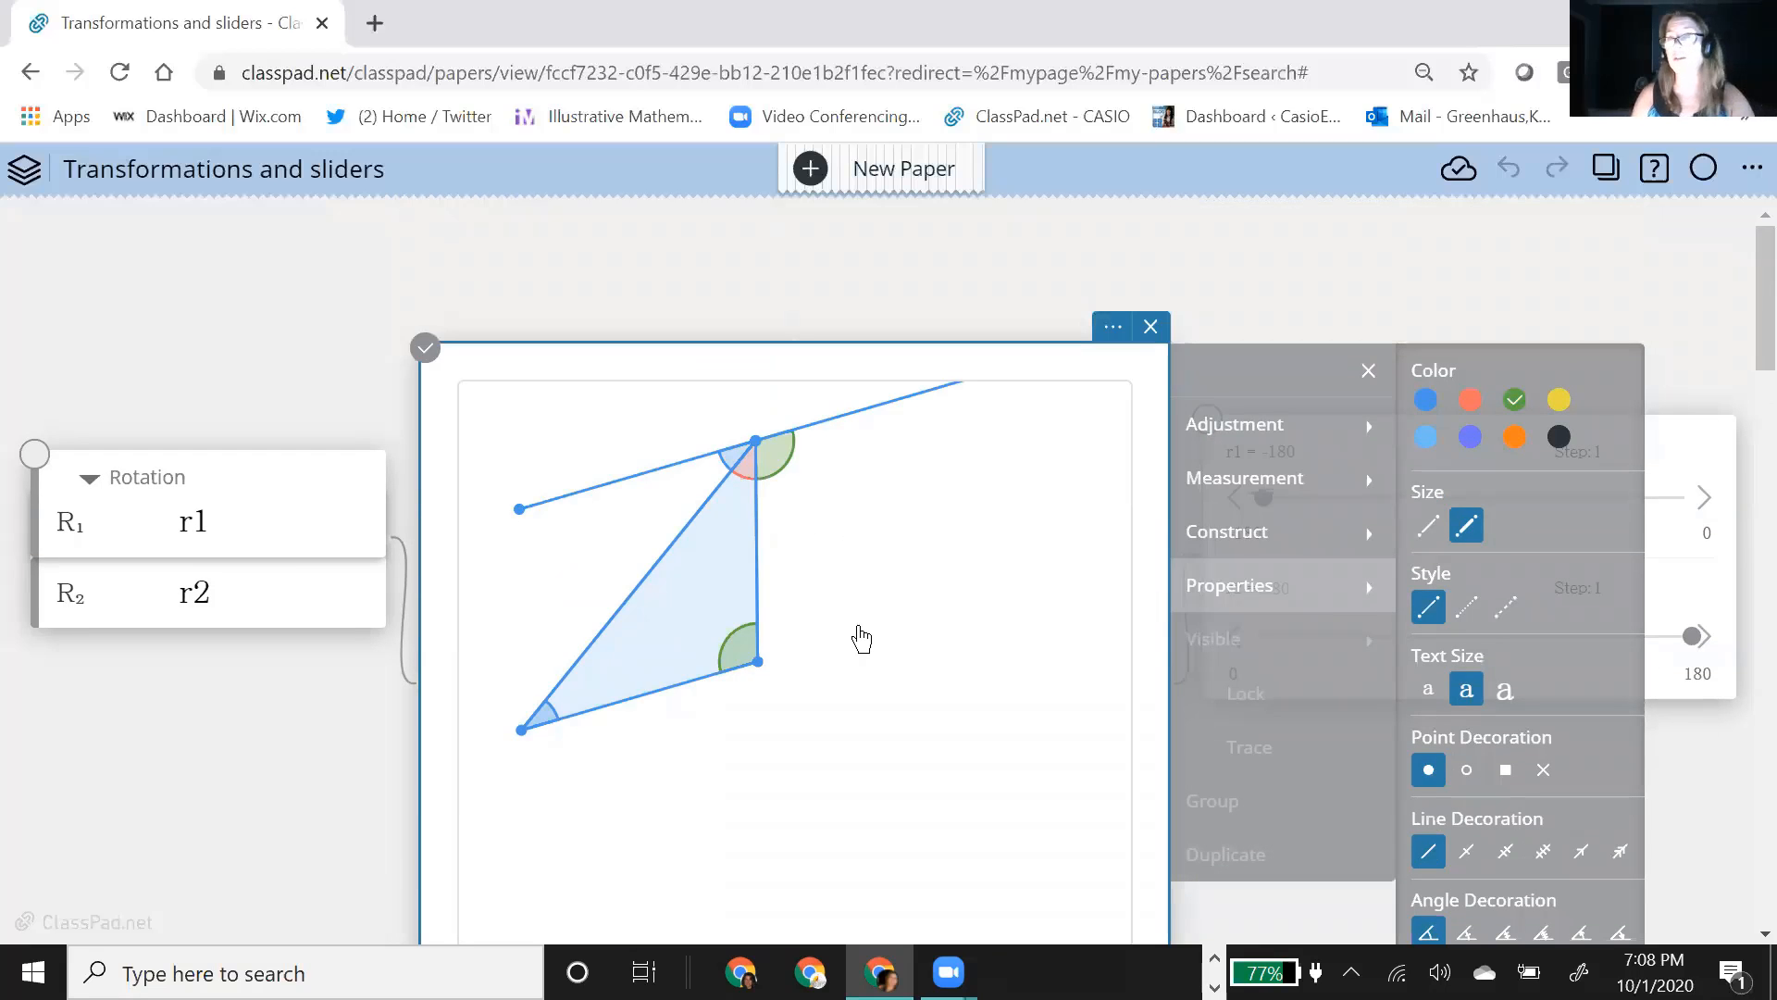
pyautogui.click(1114, 330)
pyautogui.scroll(-3, 1652, 763)
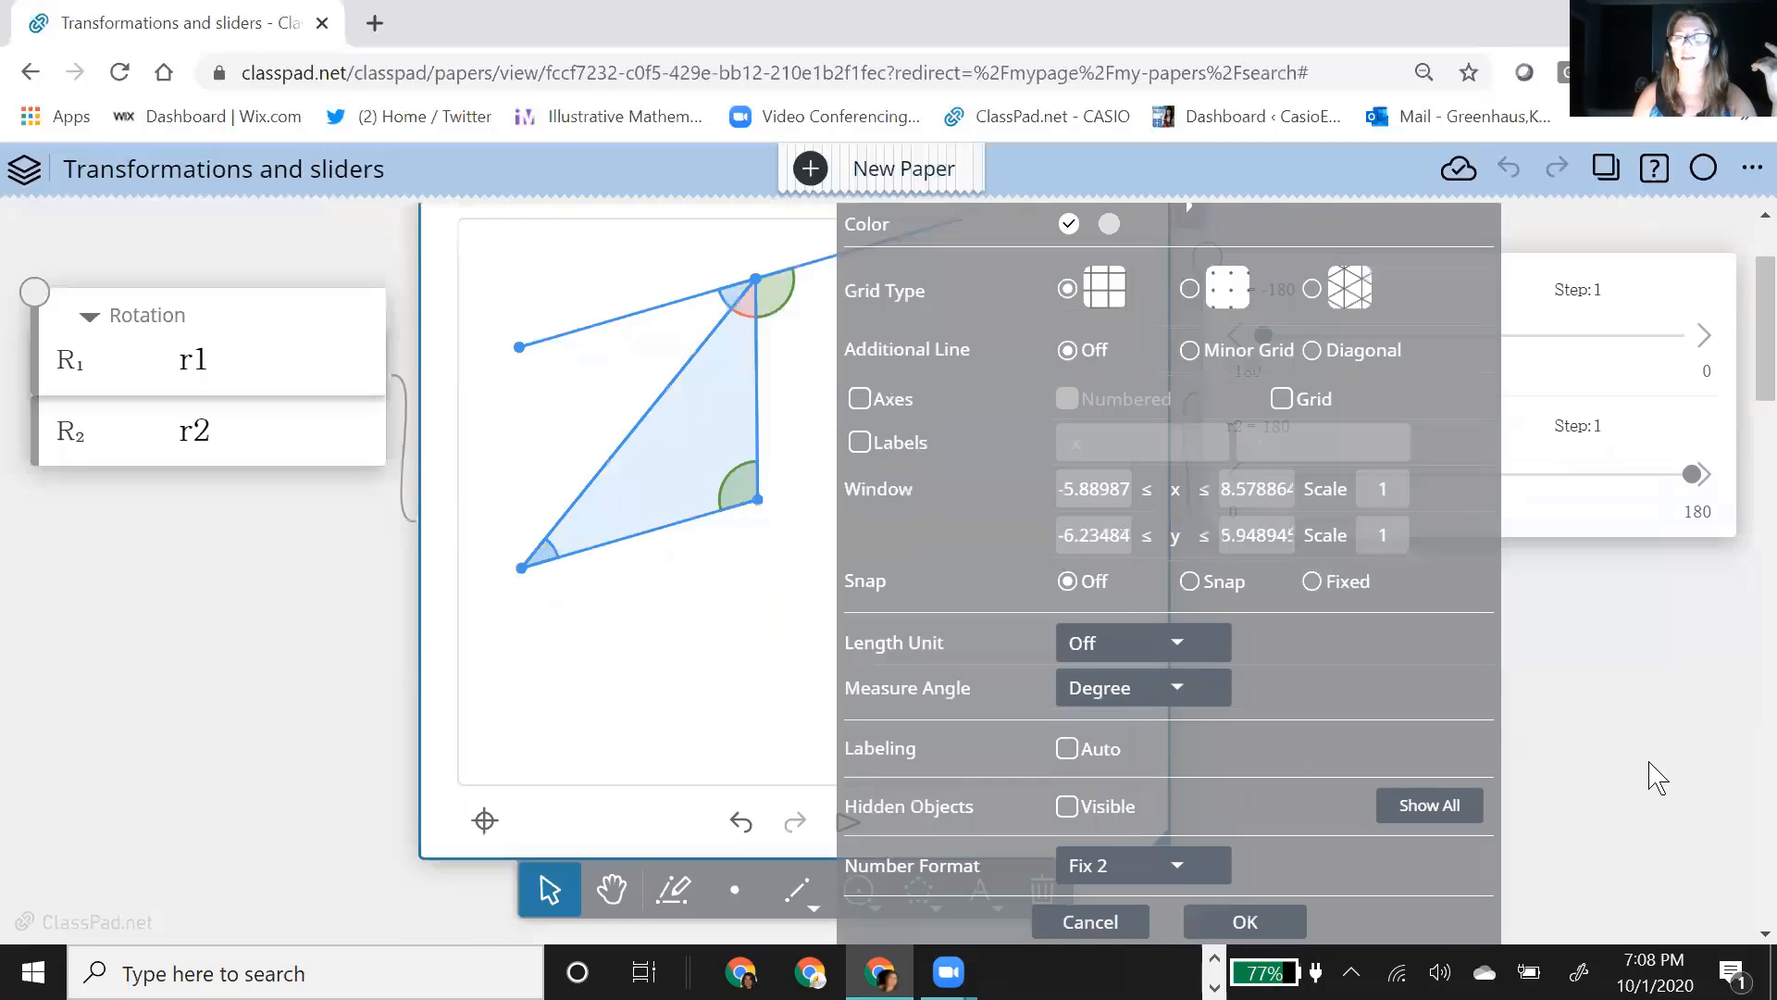
pyautogui.click(1066, 692)
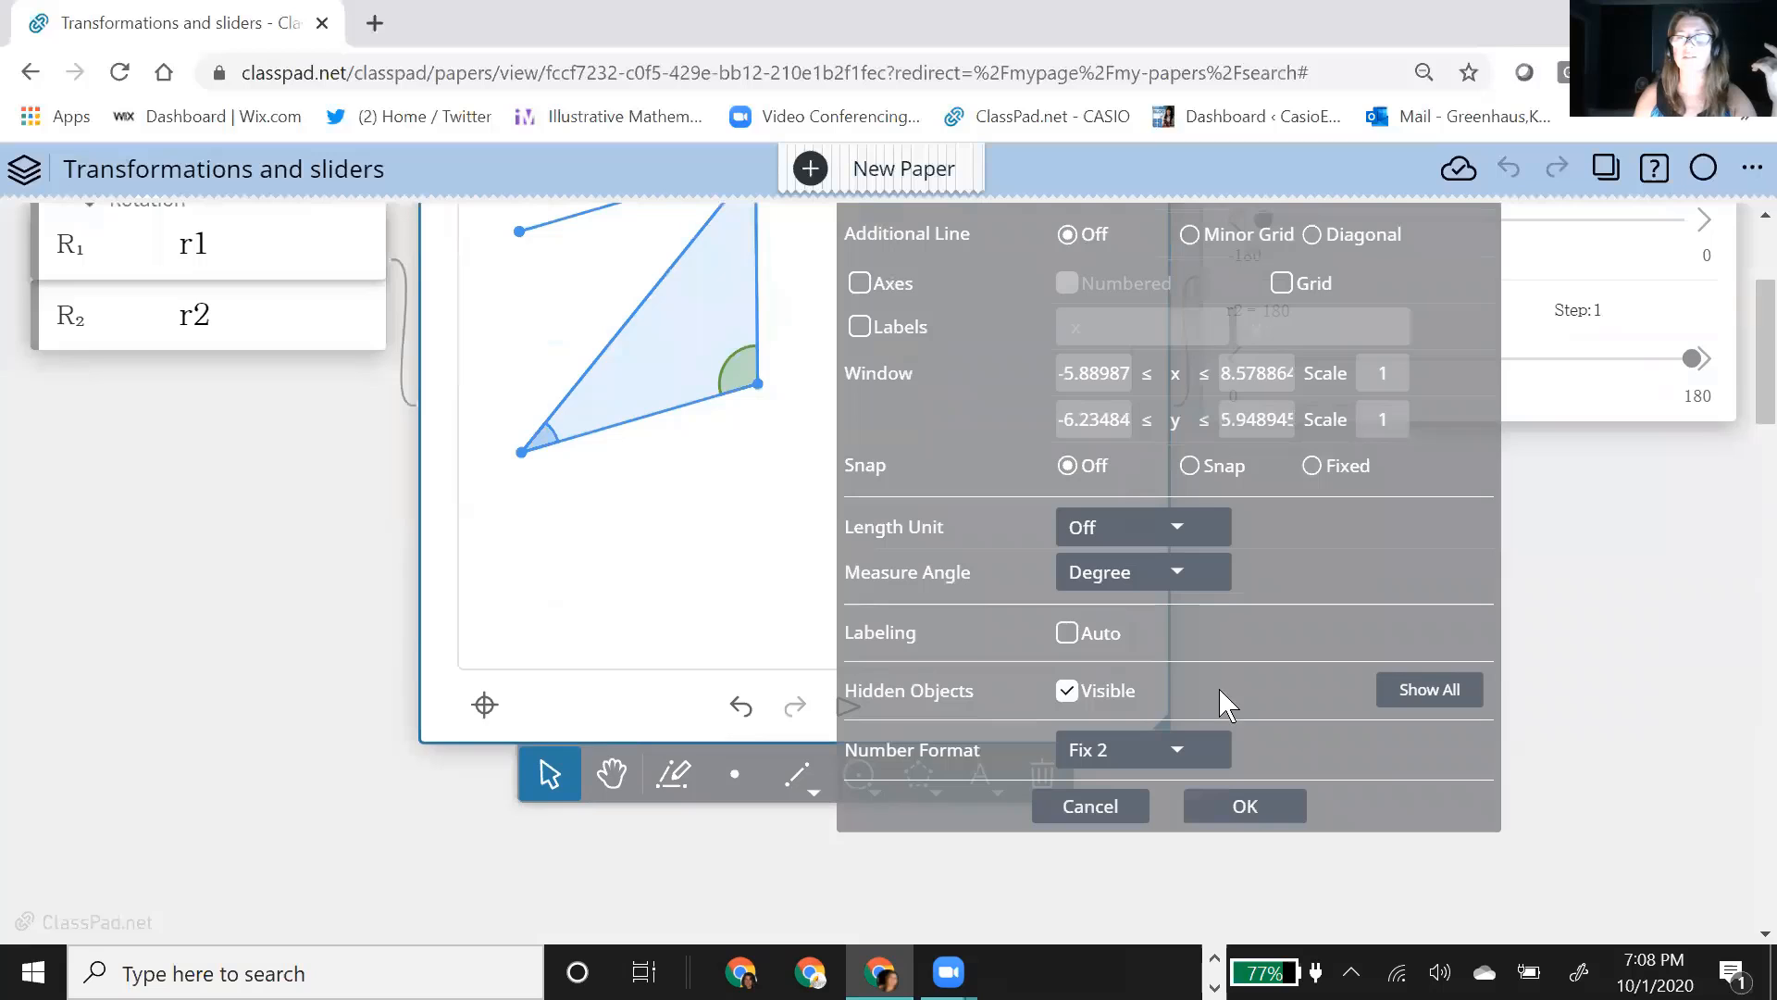
pyautogui.click(1425, 703)
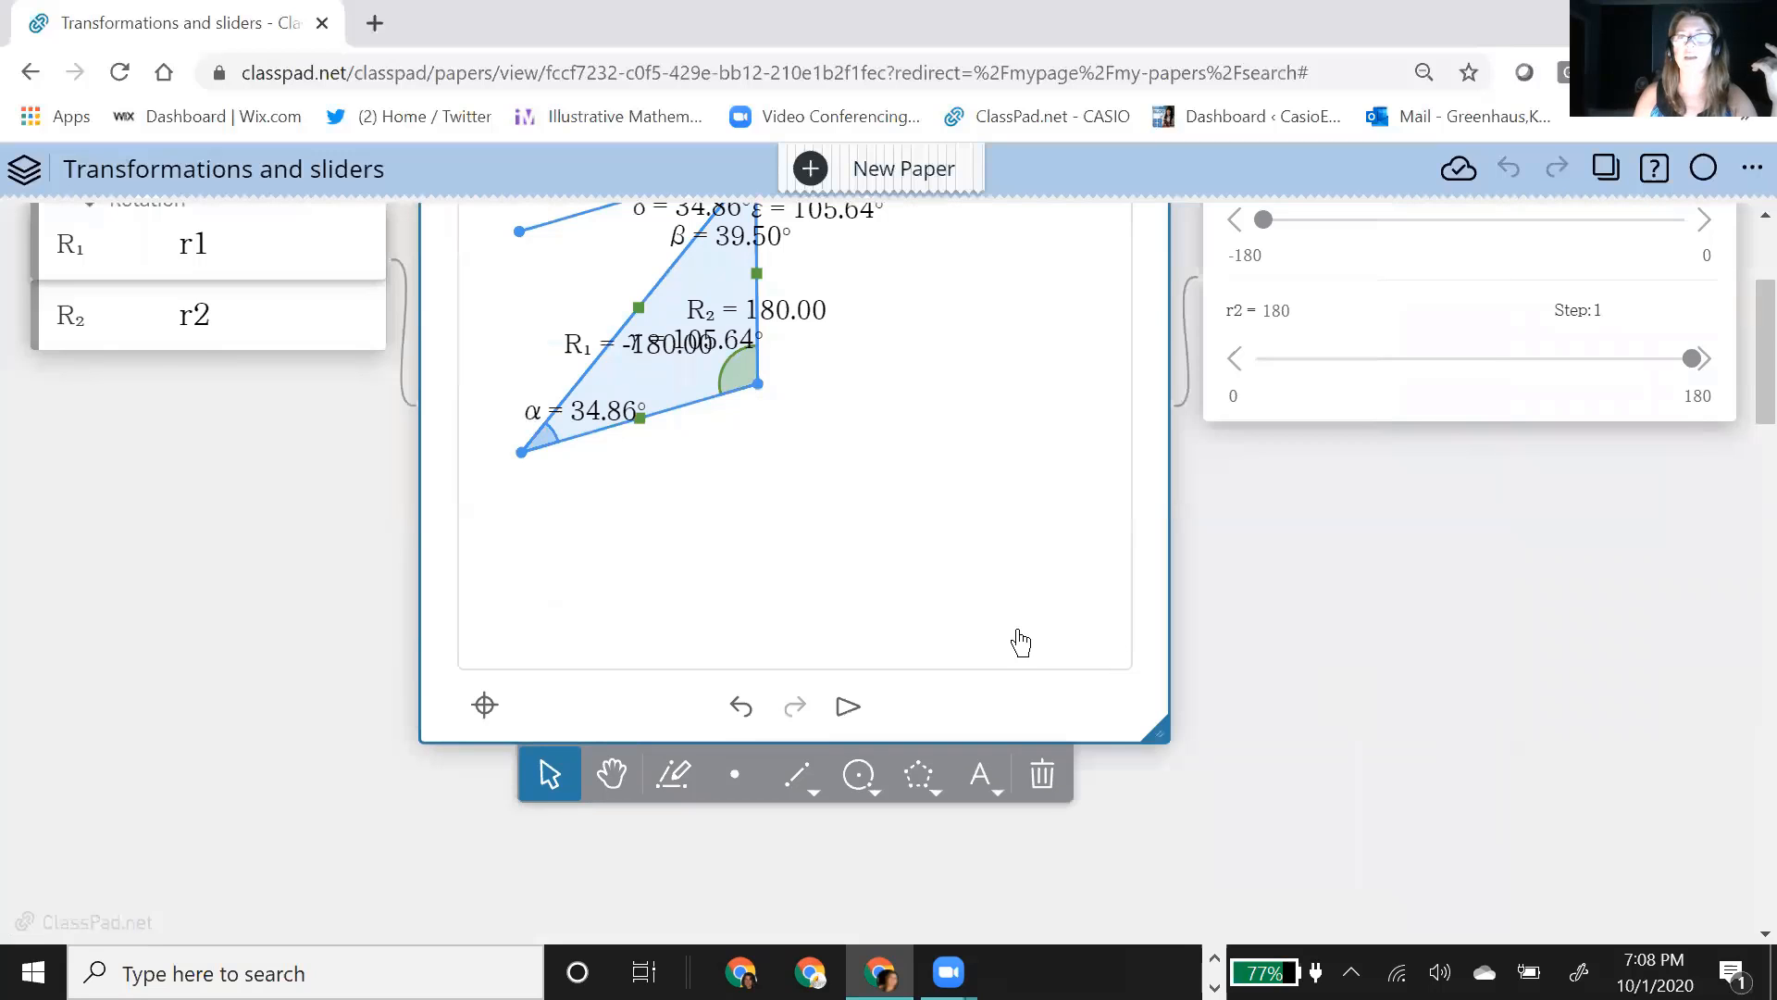
# Step: Turn off the visibility of hidden objects in the geometry figure's settings and apply the change
pyautogui.scroll(3, 1456, 694)
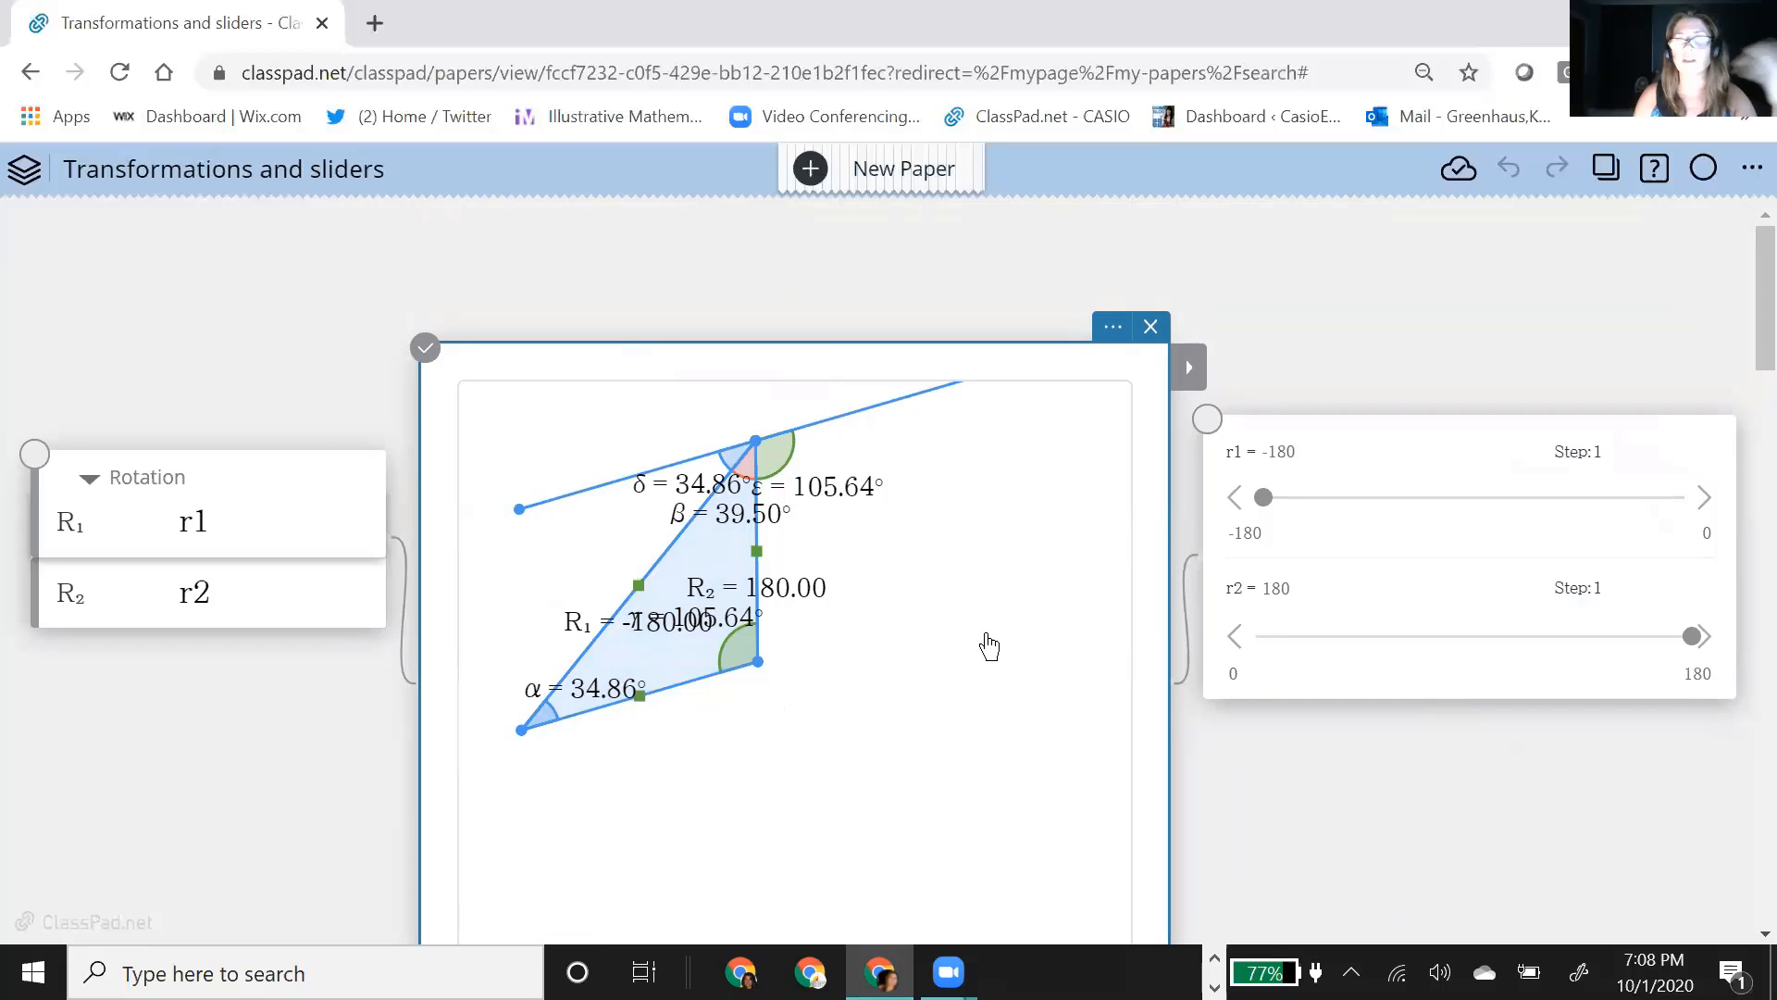
pyautogui.click(1115, 335)
pyautogui.scroll(-3, 1587, 768)
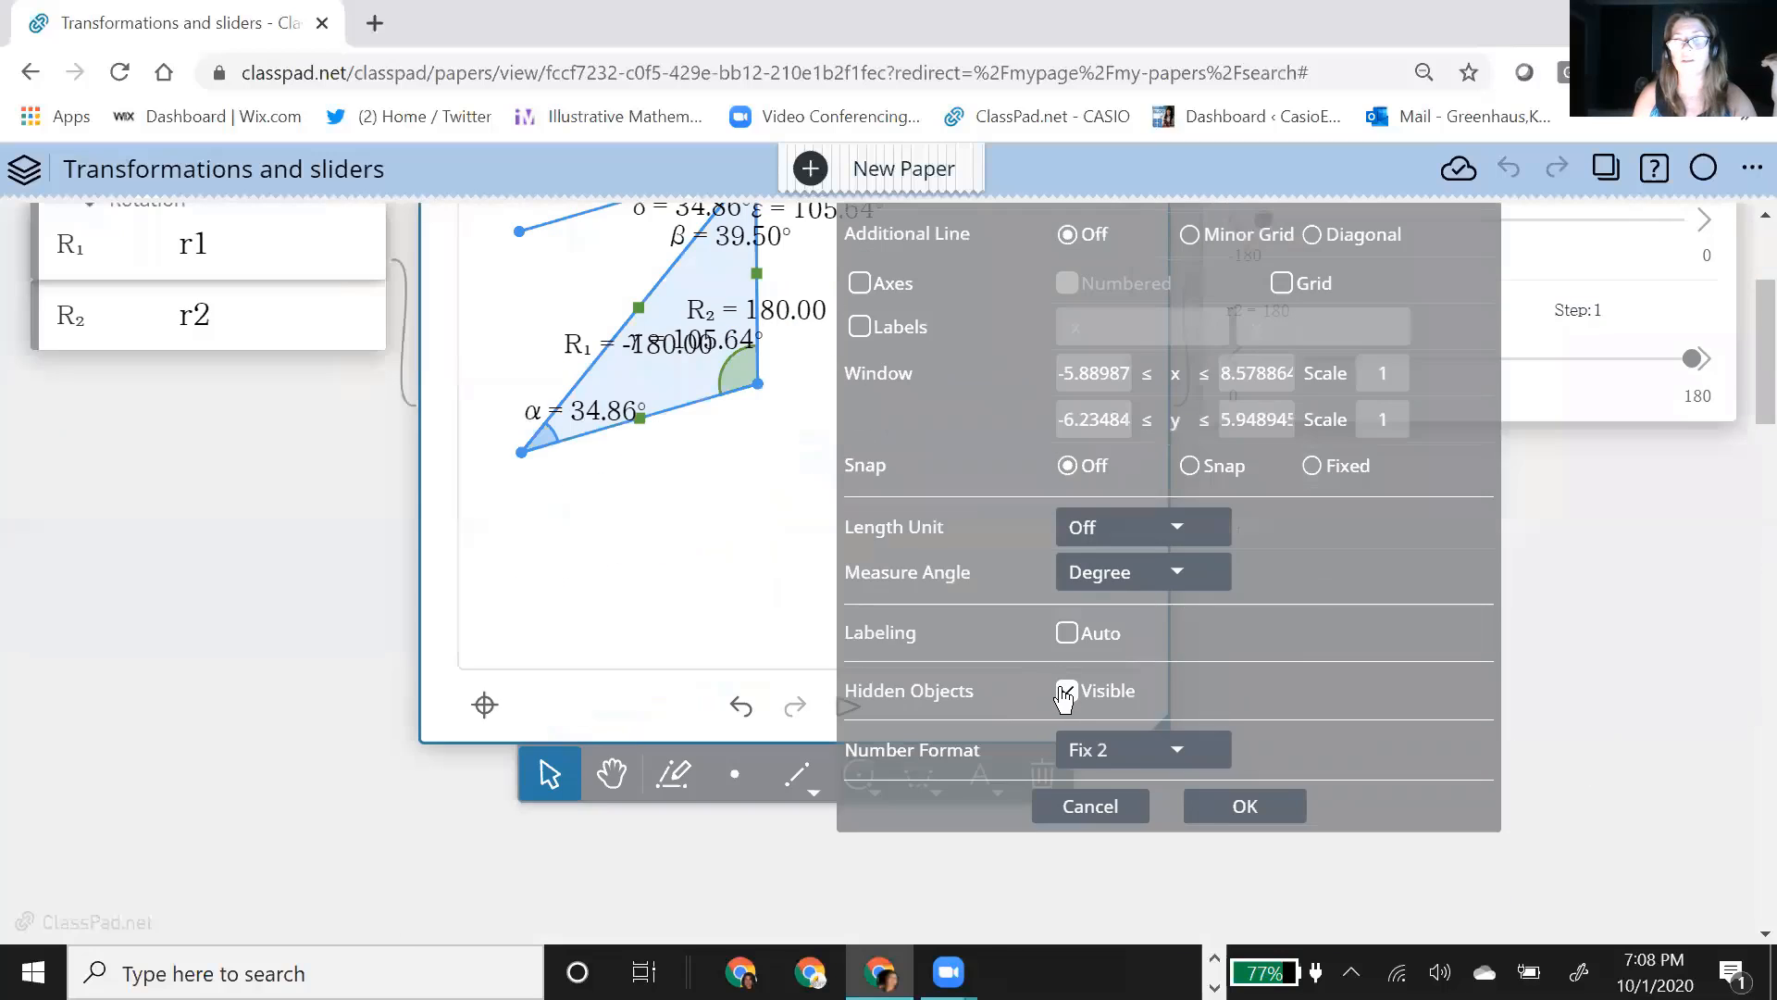
pyautogui.click(1066, 692)
pyautogui.click(1240, 807)
# Step: Insert a new geometry note in an empty area of the paper and shift it slightly to the left
pyautogui.scroll(-5, 1301, 675)
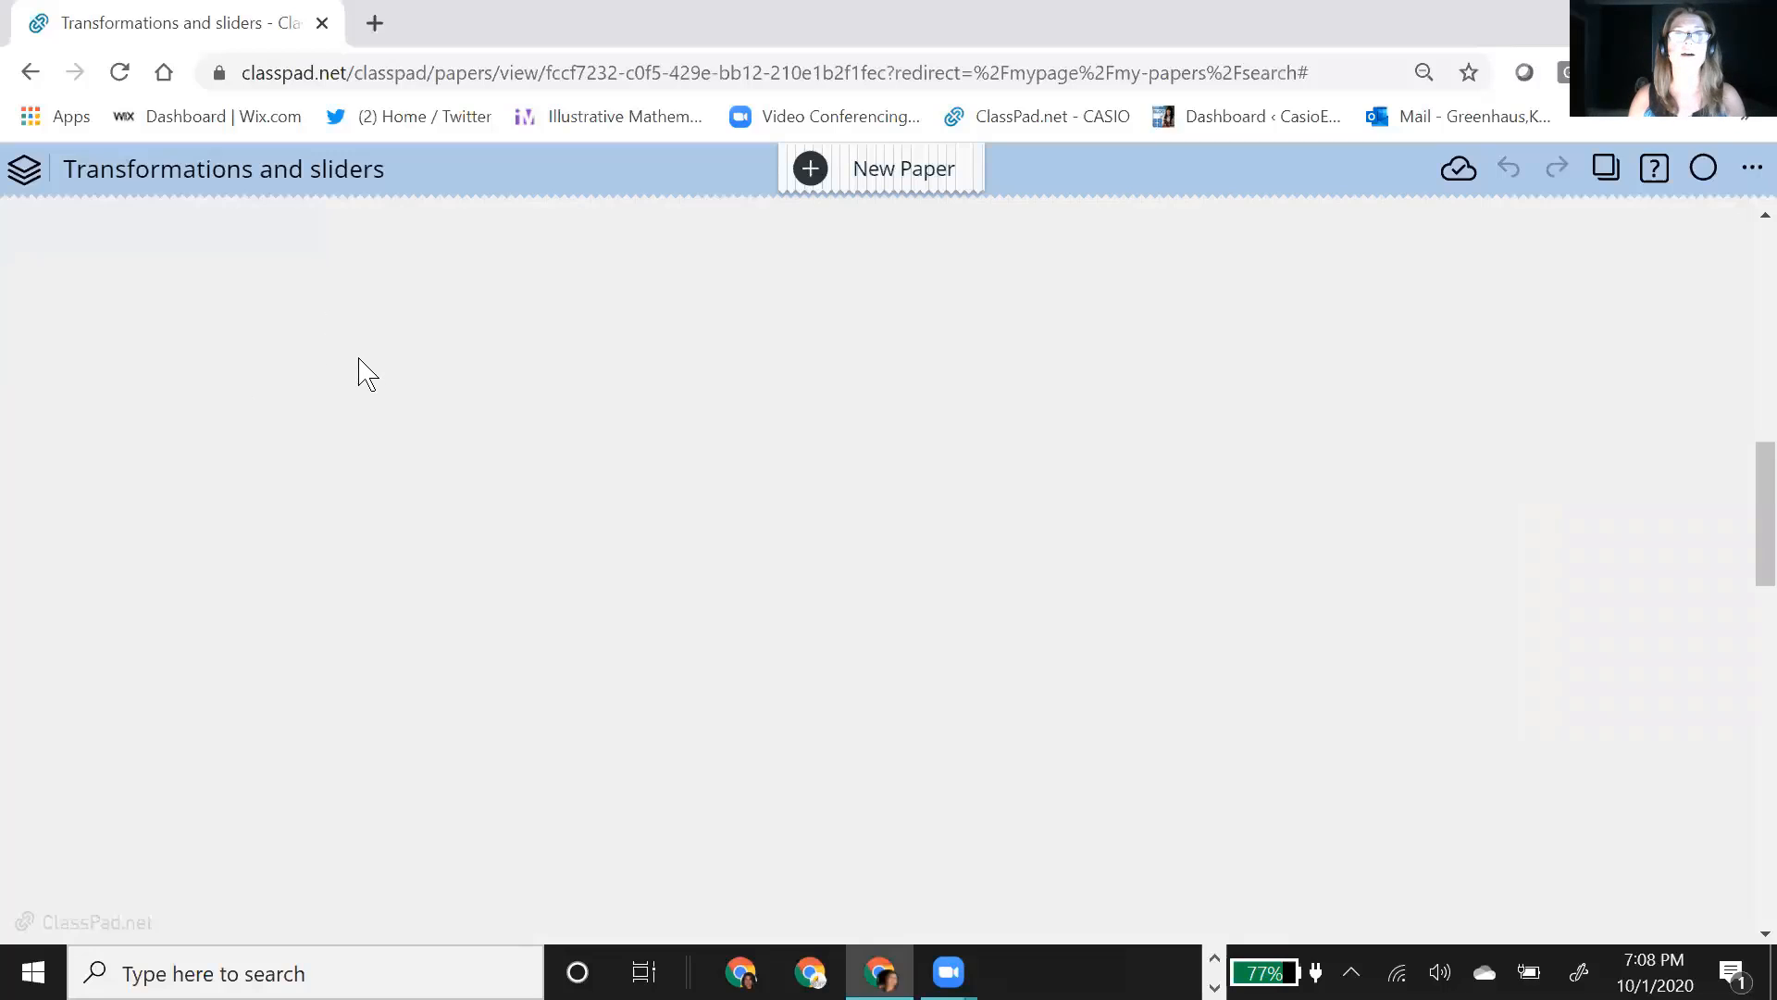
pyautogui.click(392, 373)
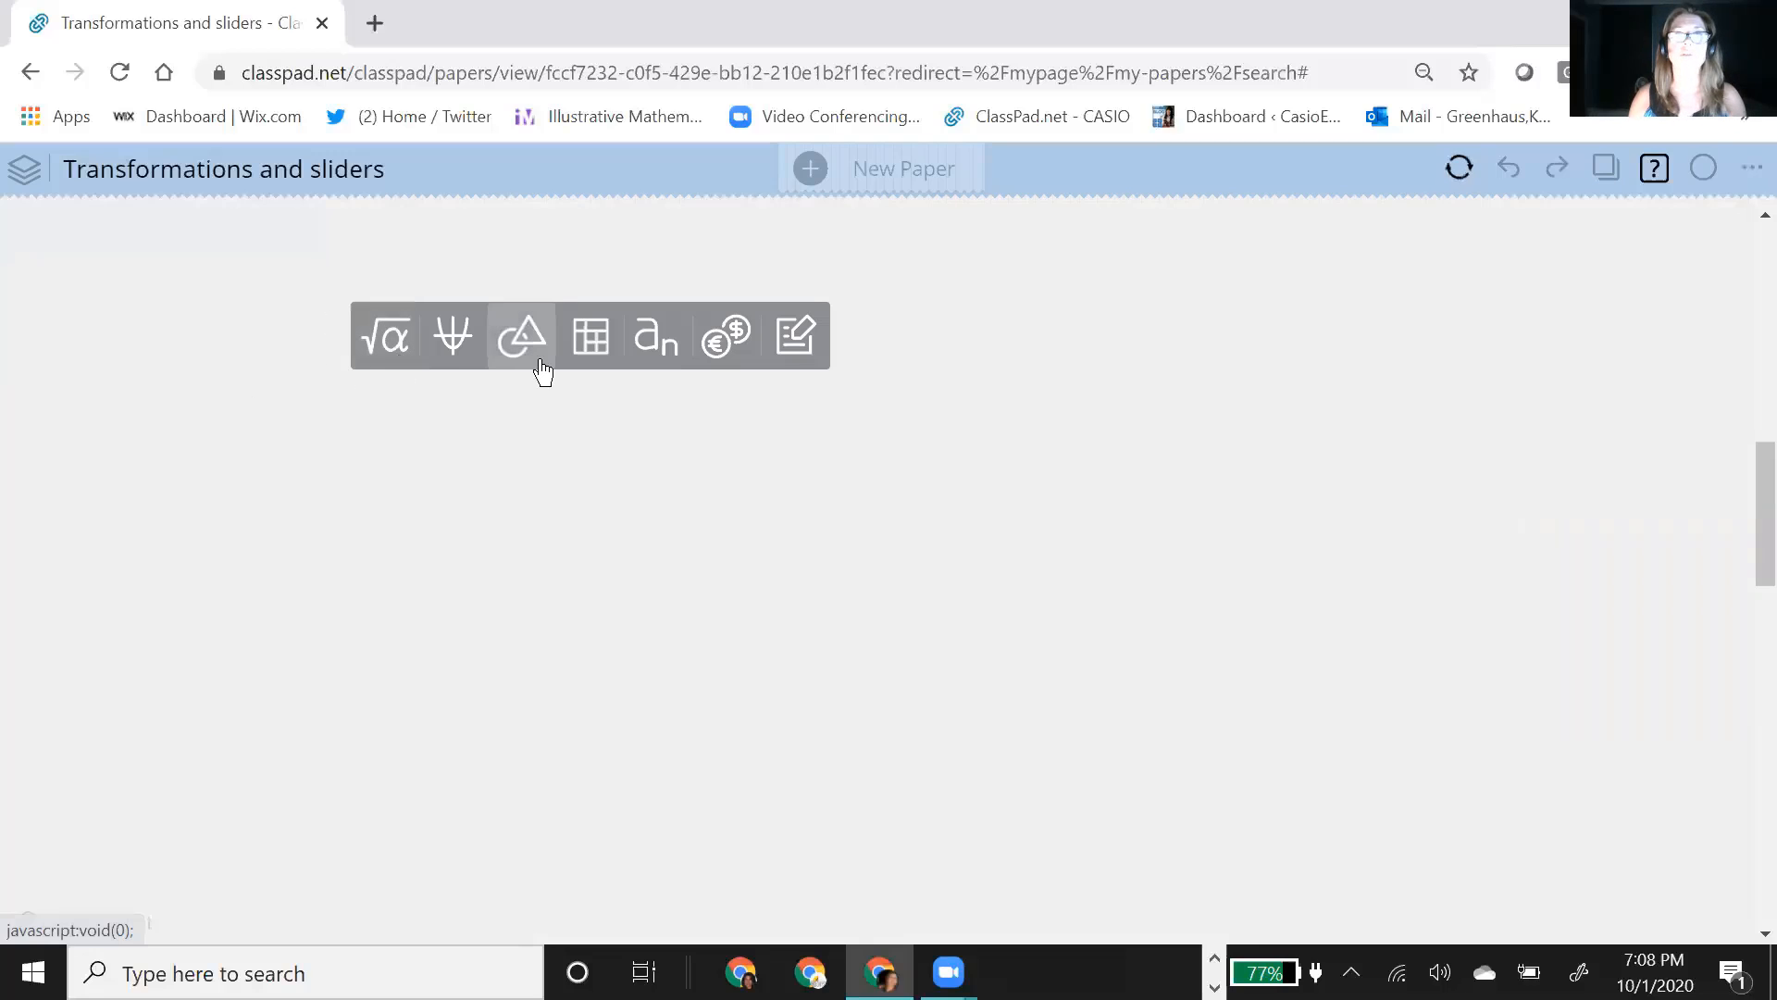
pyautogui.click(541, 369)
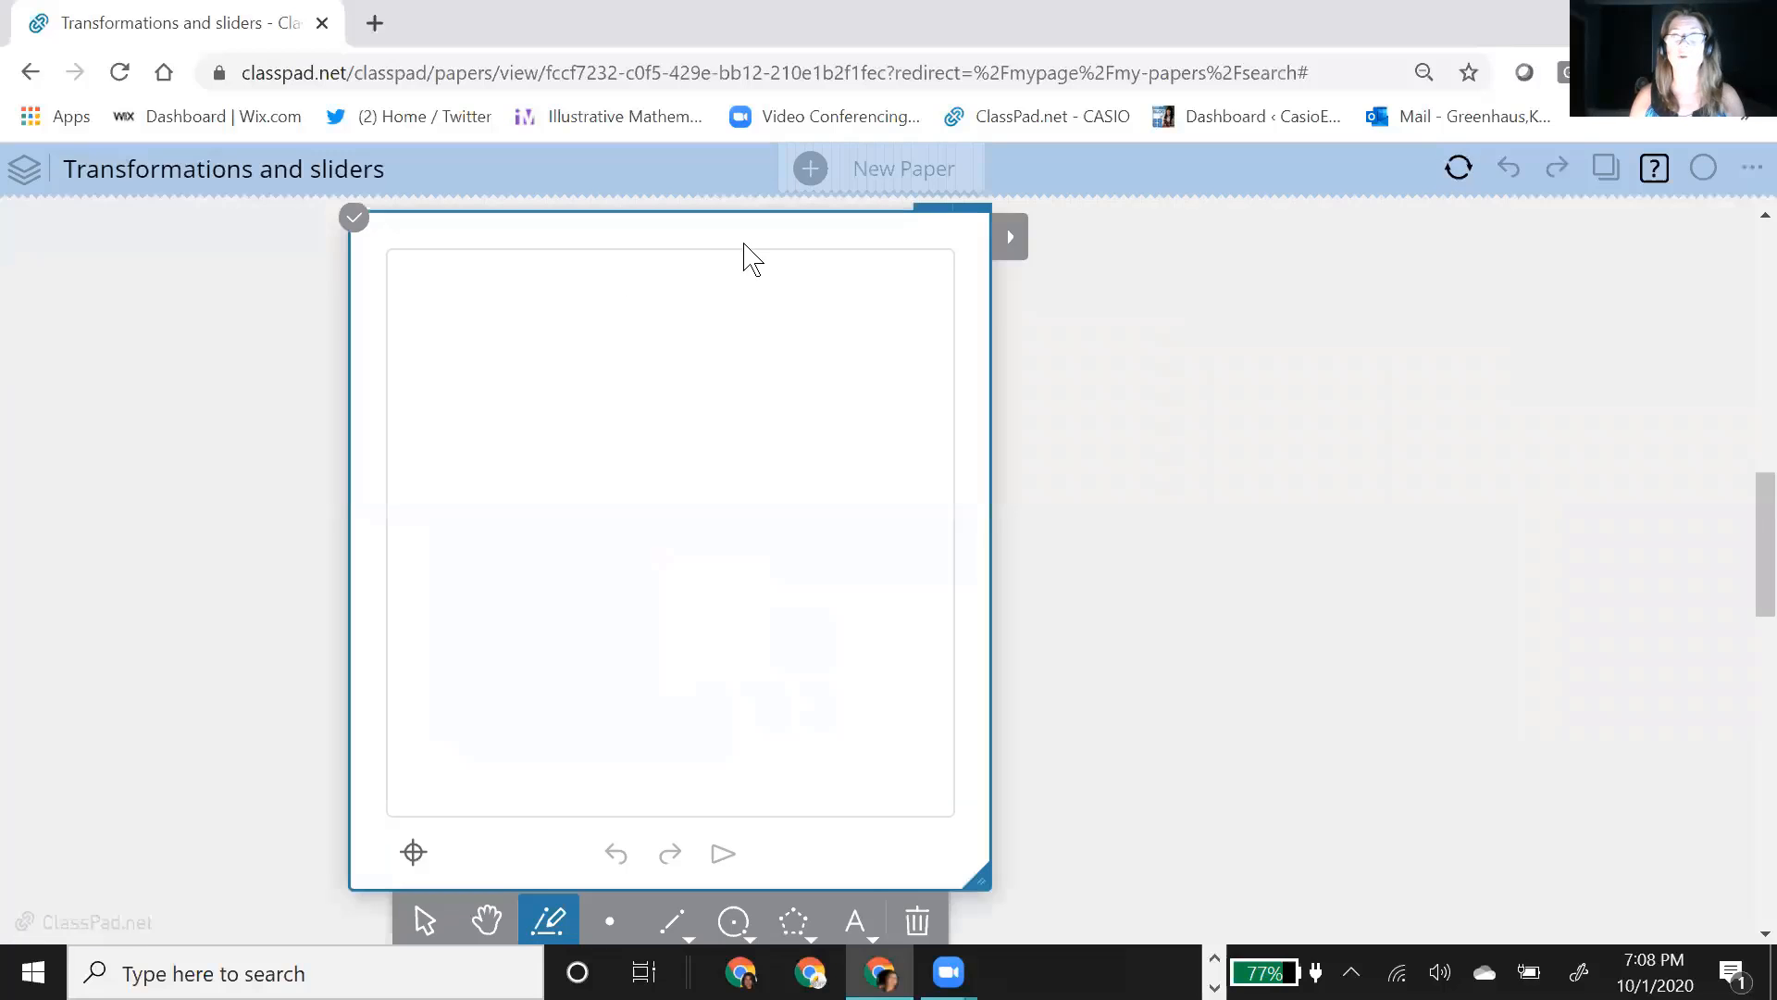
pyautogui.moveTo(745, 240); pyautogui.dragTo(710, 246)
# Step: Reselect the new empty geometry note and move it up and left, near the paper's left edge
pyautogui.scroll(-1, 1101, 701)
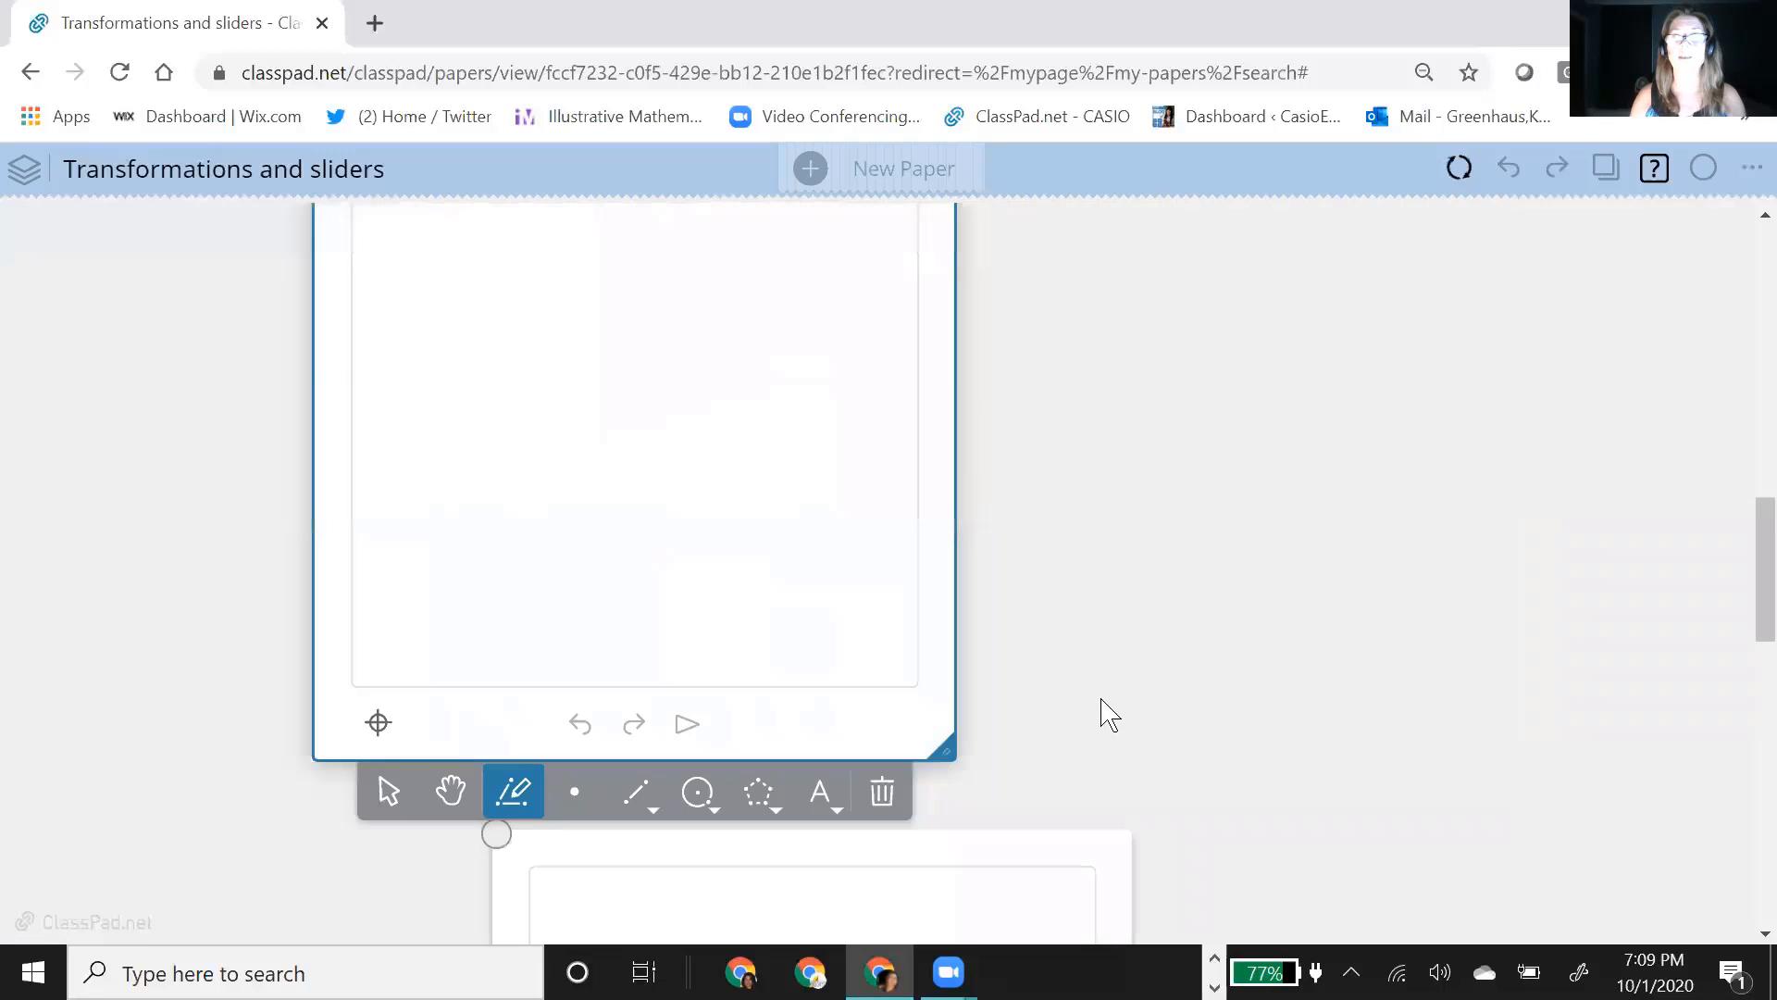
pyautogui.scroll(-2, 1052, 583)
pyautogui.scroll(4, 1142, 647)
pyautogui.scroll(-6, 981, 626)
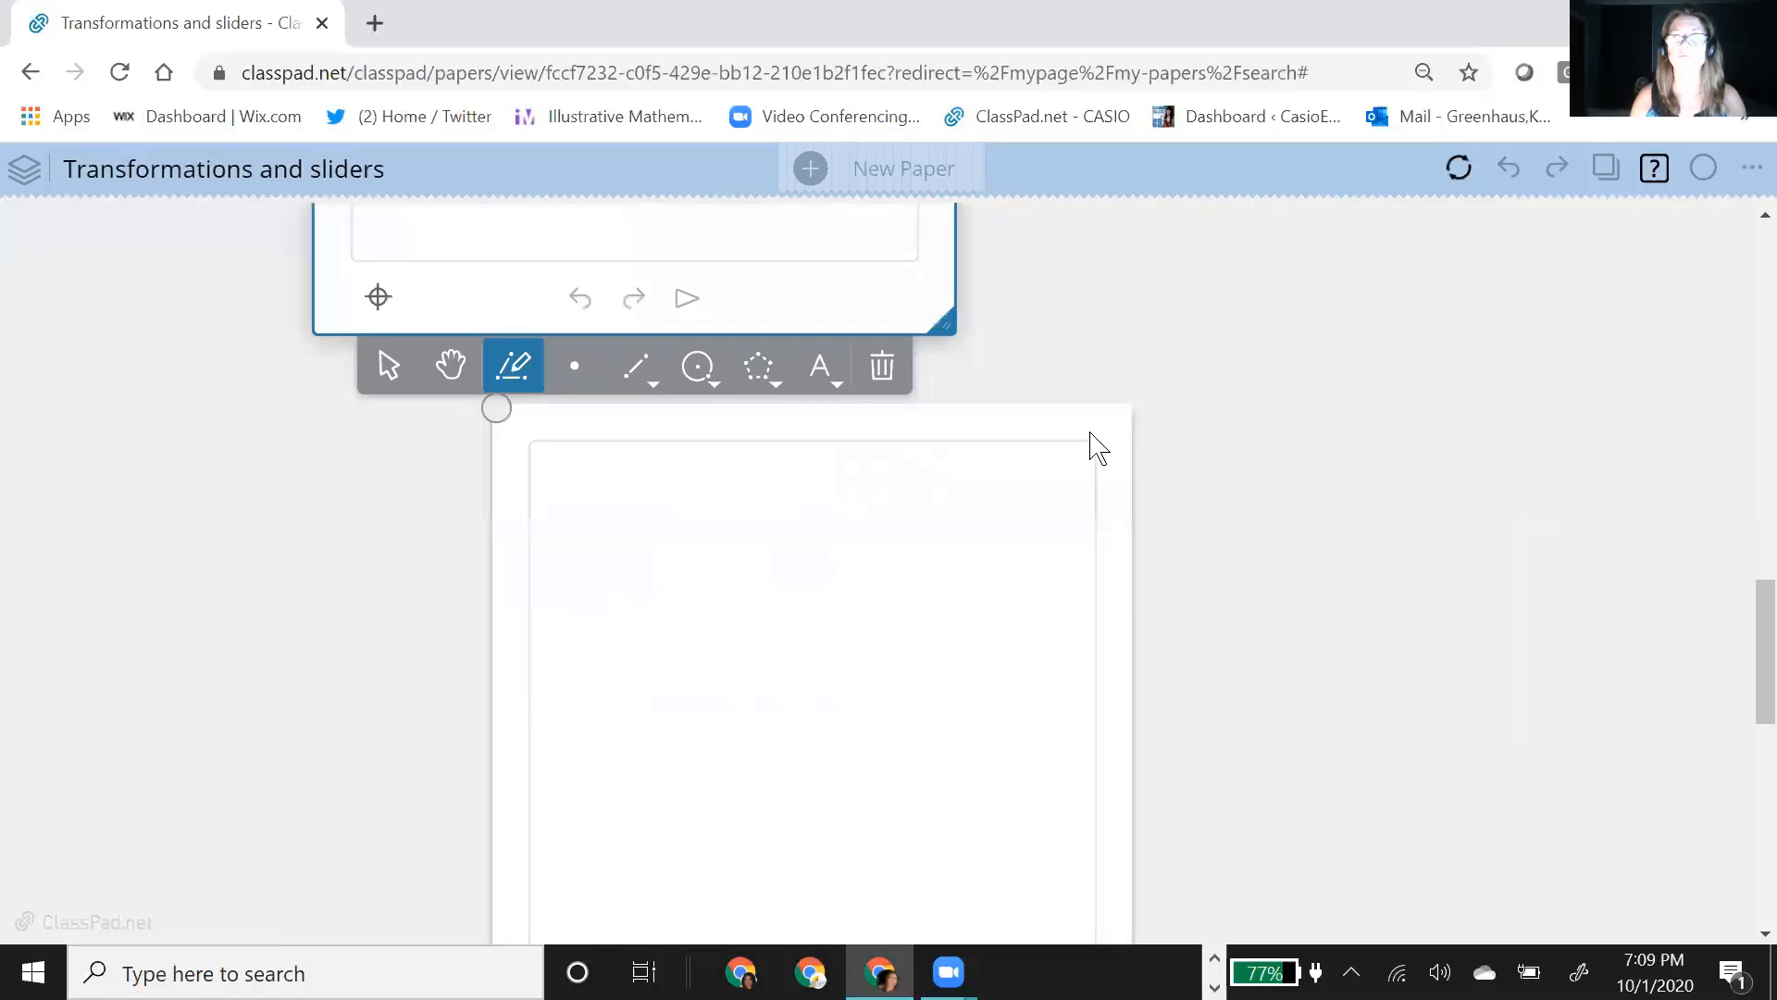
pyautogui.click(1115, 385)
pyautogui.scroll(3, 1348, 460)
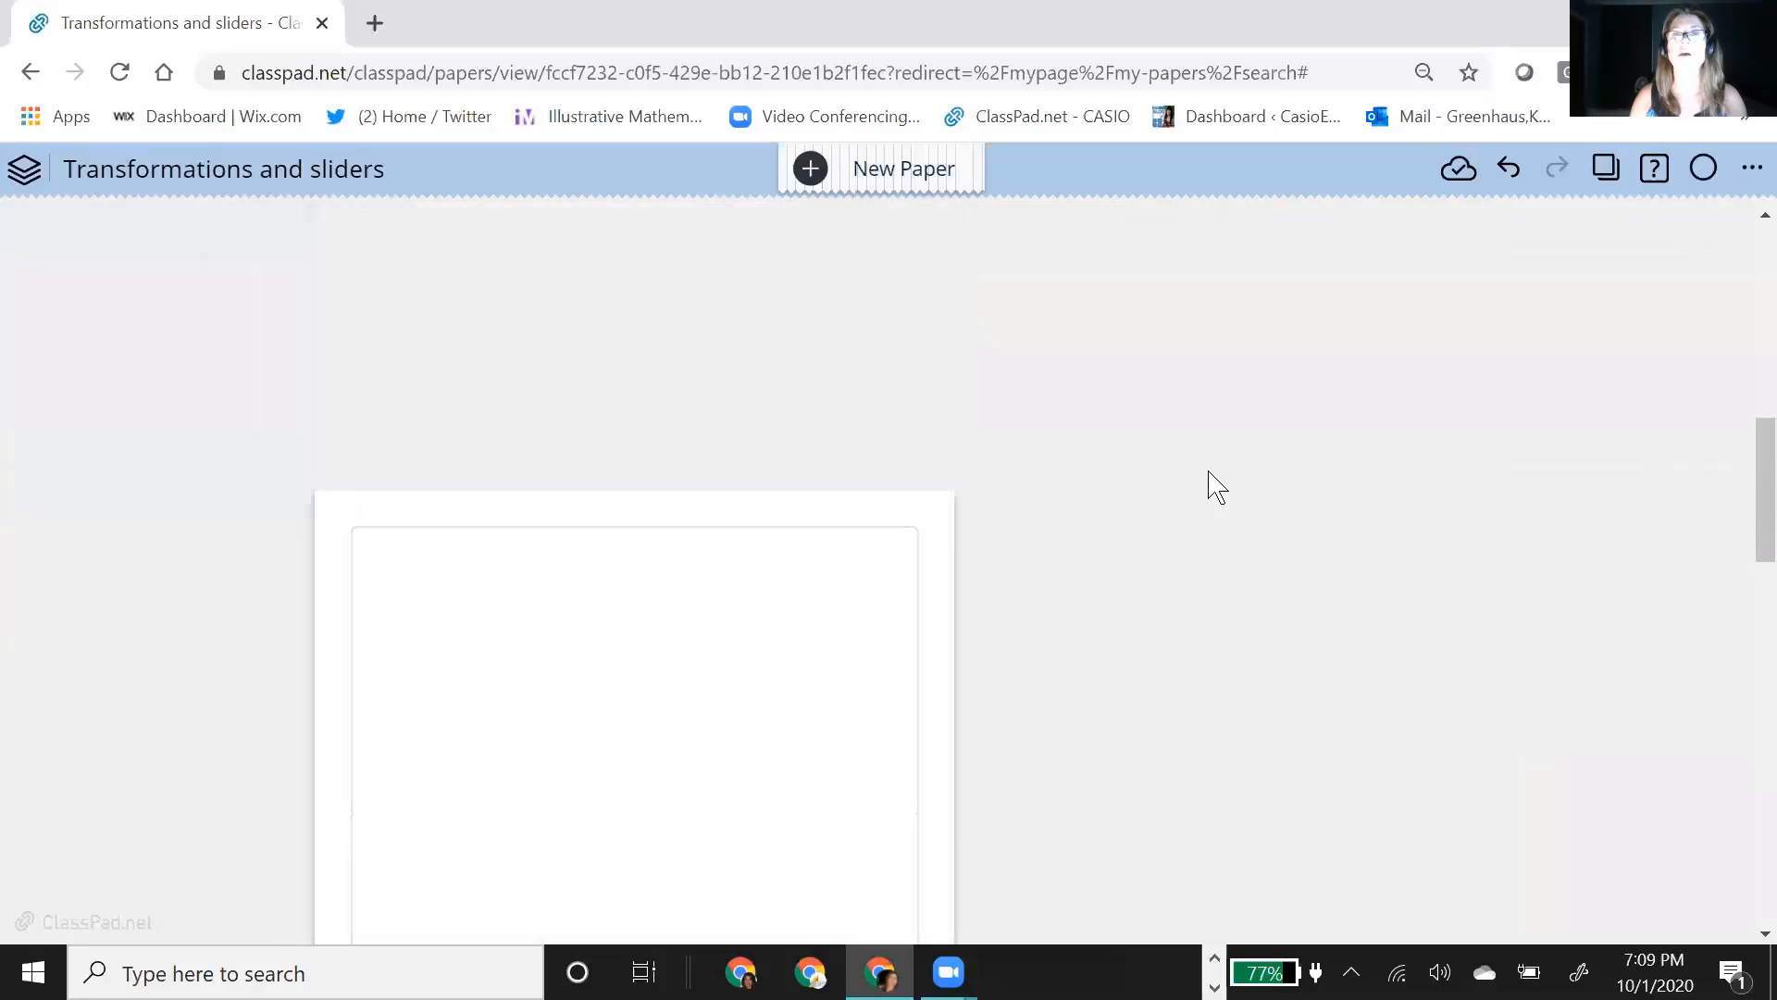
pyautogui.scroll(-3, 972, 445)
pyautogui.click(903, 393)
pyautogui.scroll(2, 1152, 371)
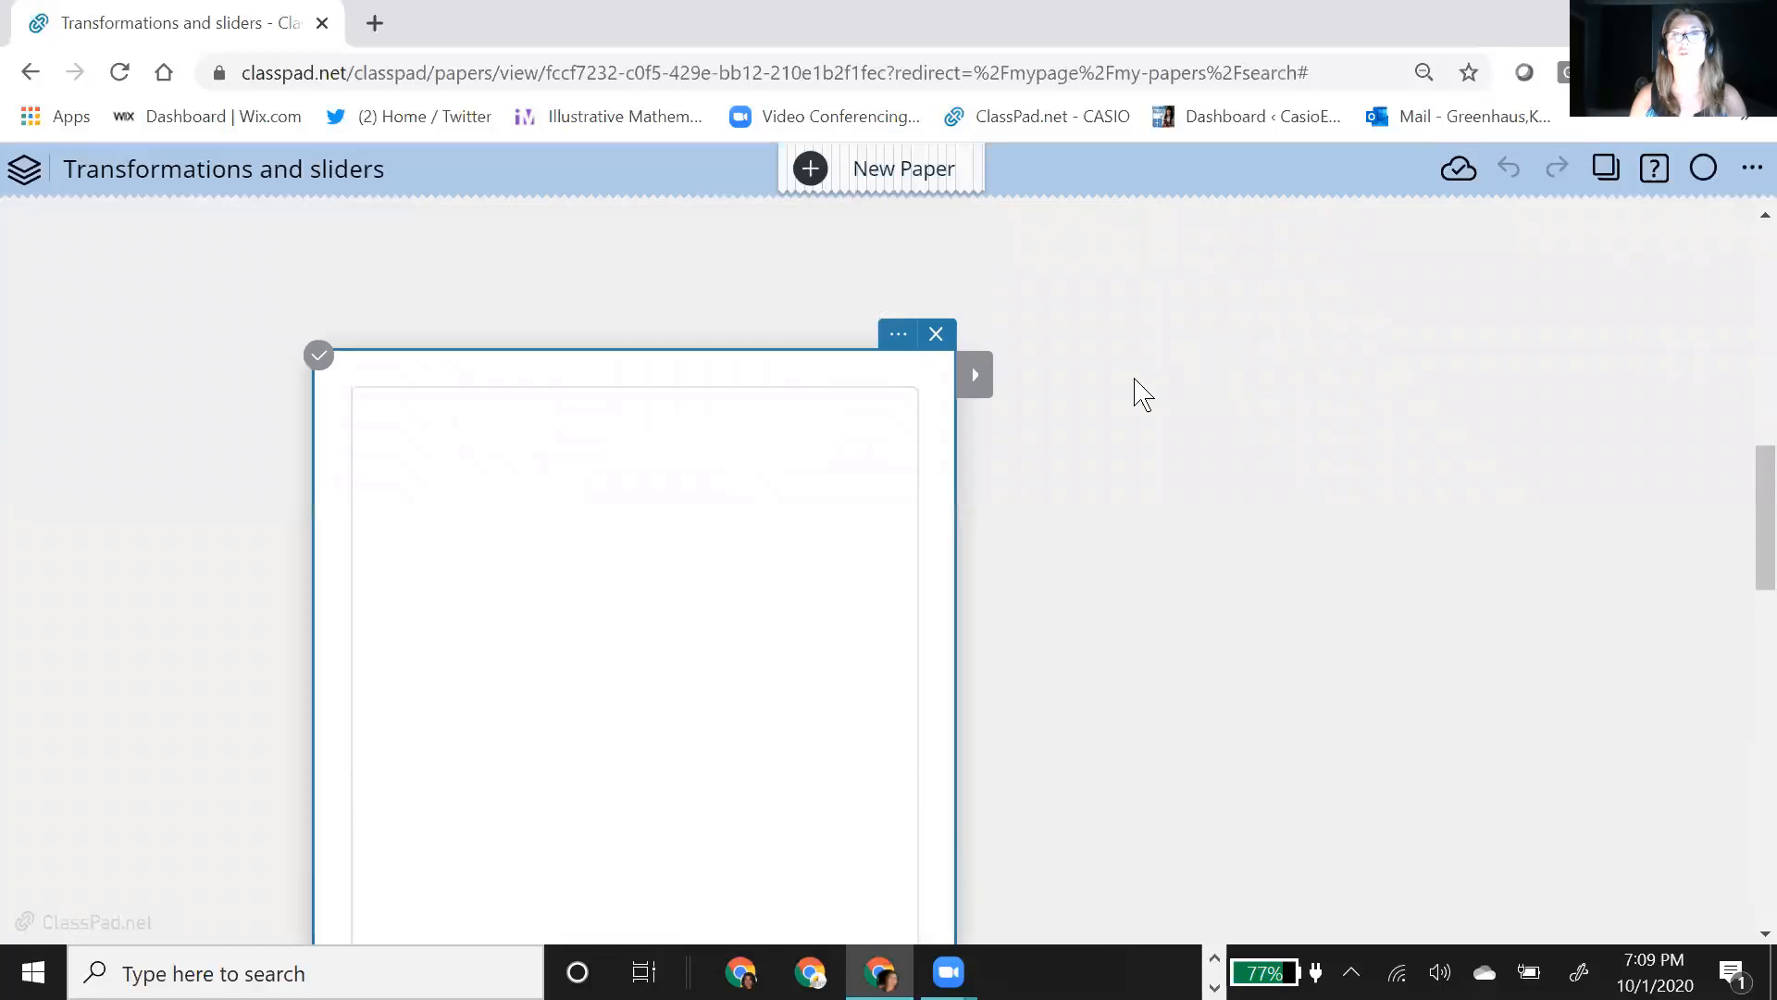
pyautogui.moveTo(751, 361); pyautogui.dragTo(611, 242)
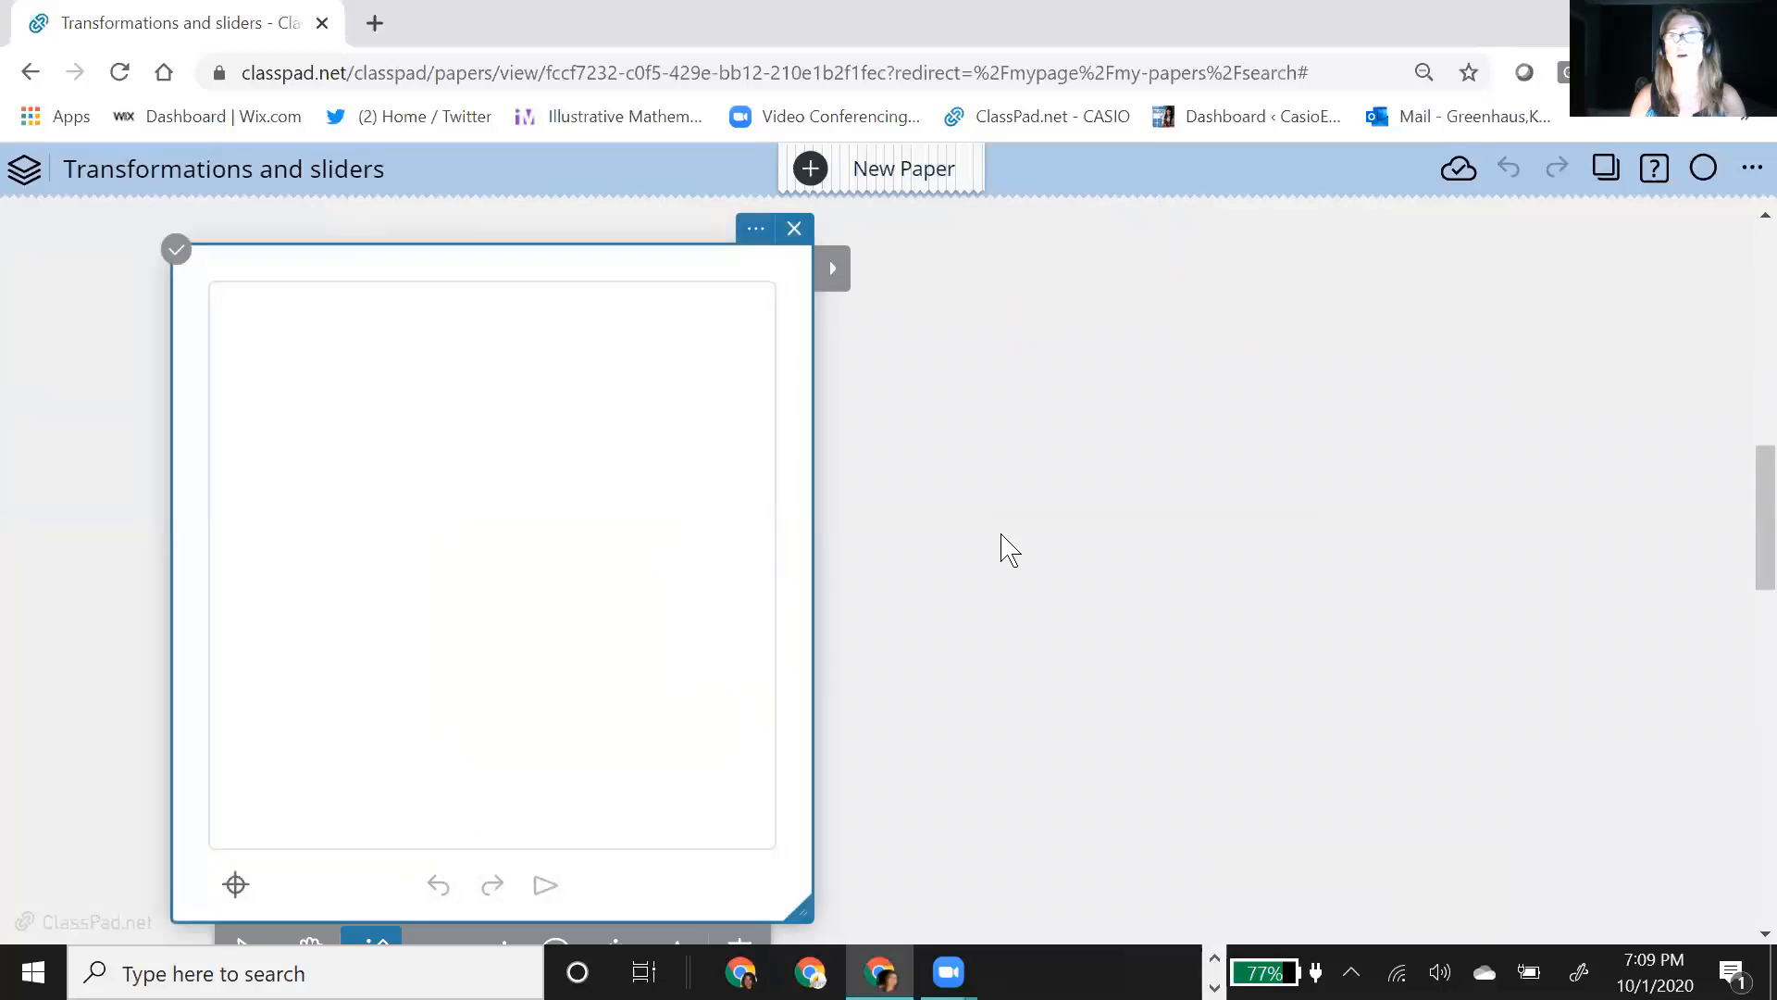
# Step: Turn off automatic labeling in the new geometry note's settings and apply the change
pyautogui.click(757, 232)
pyautogui.scroll(-1, 1332, 595)
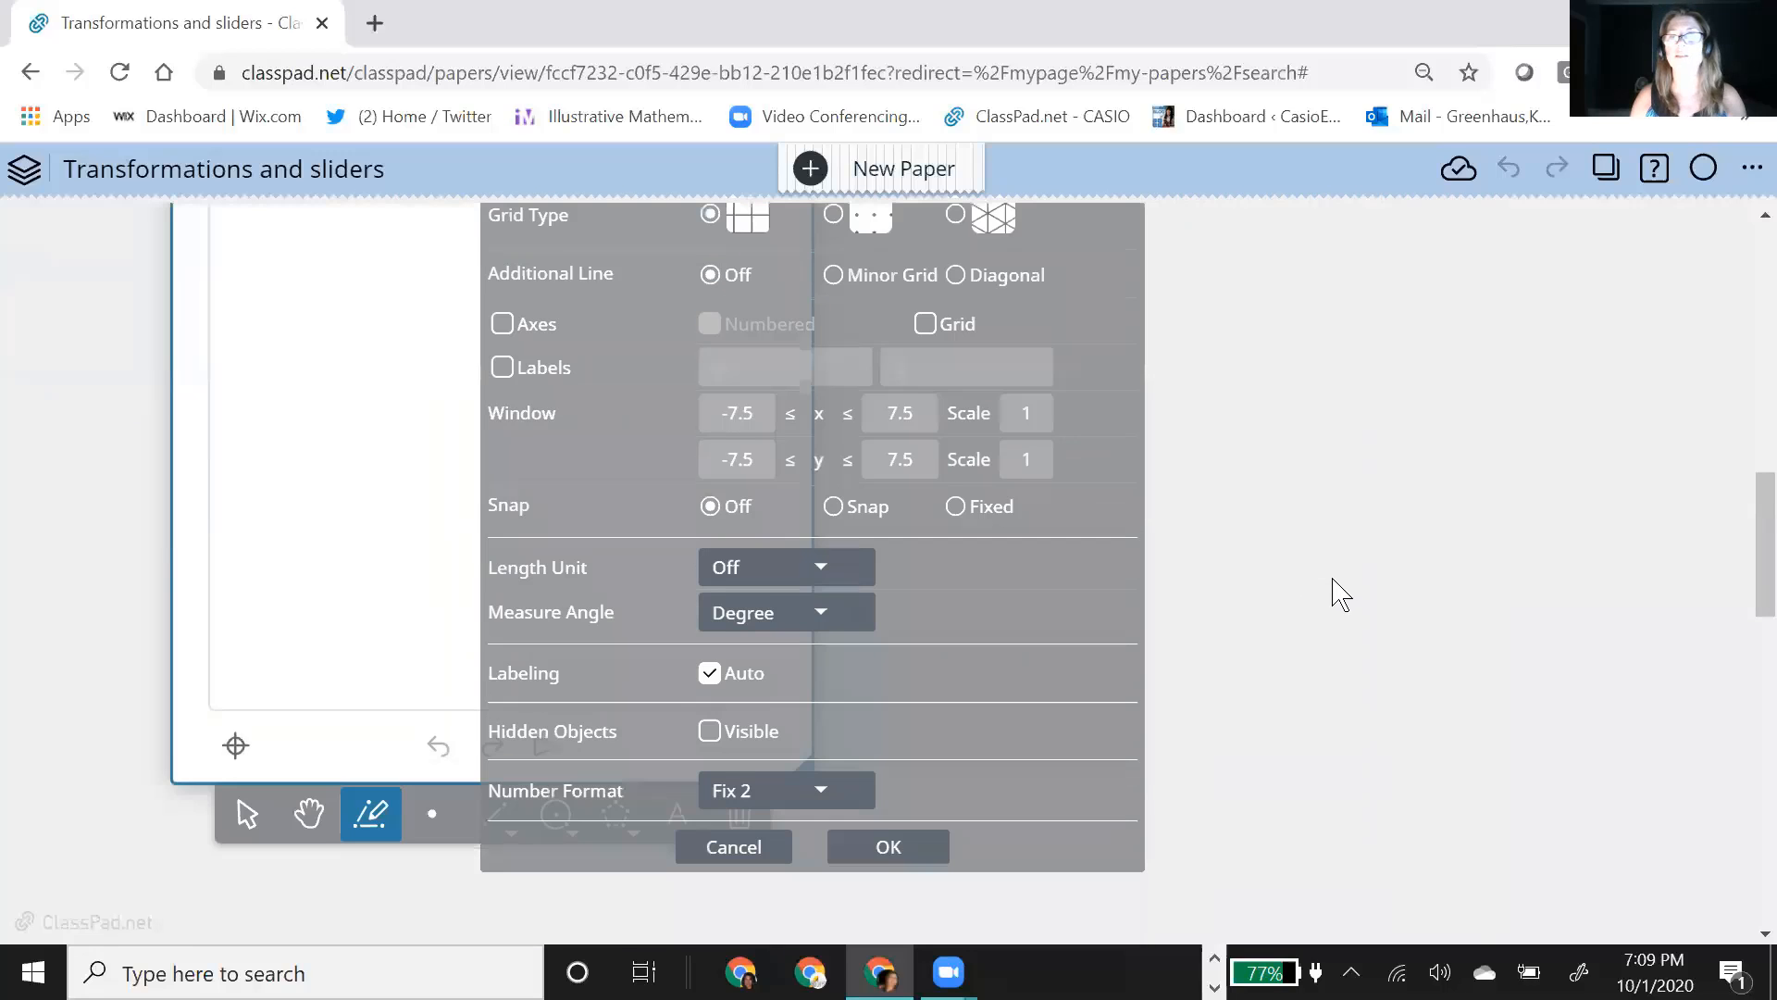
pyautogui.scroll(2, 1360, 623)
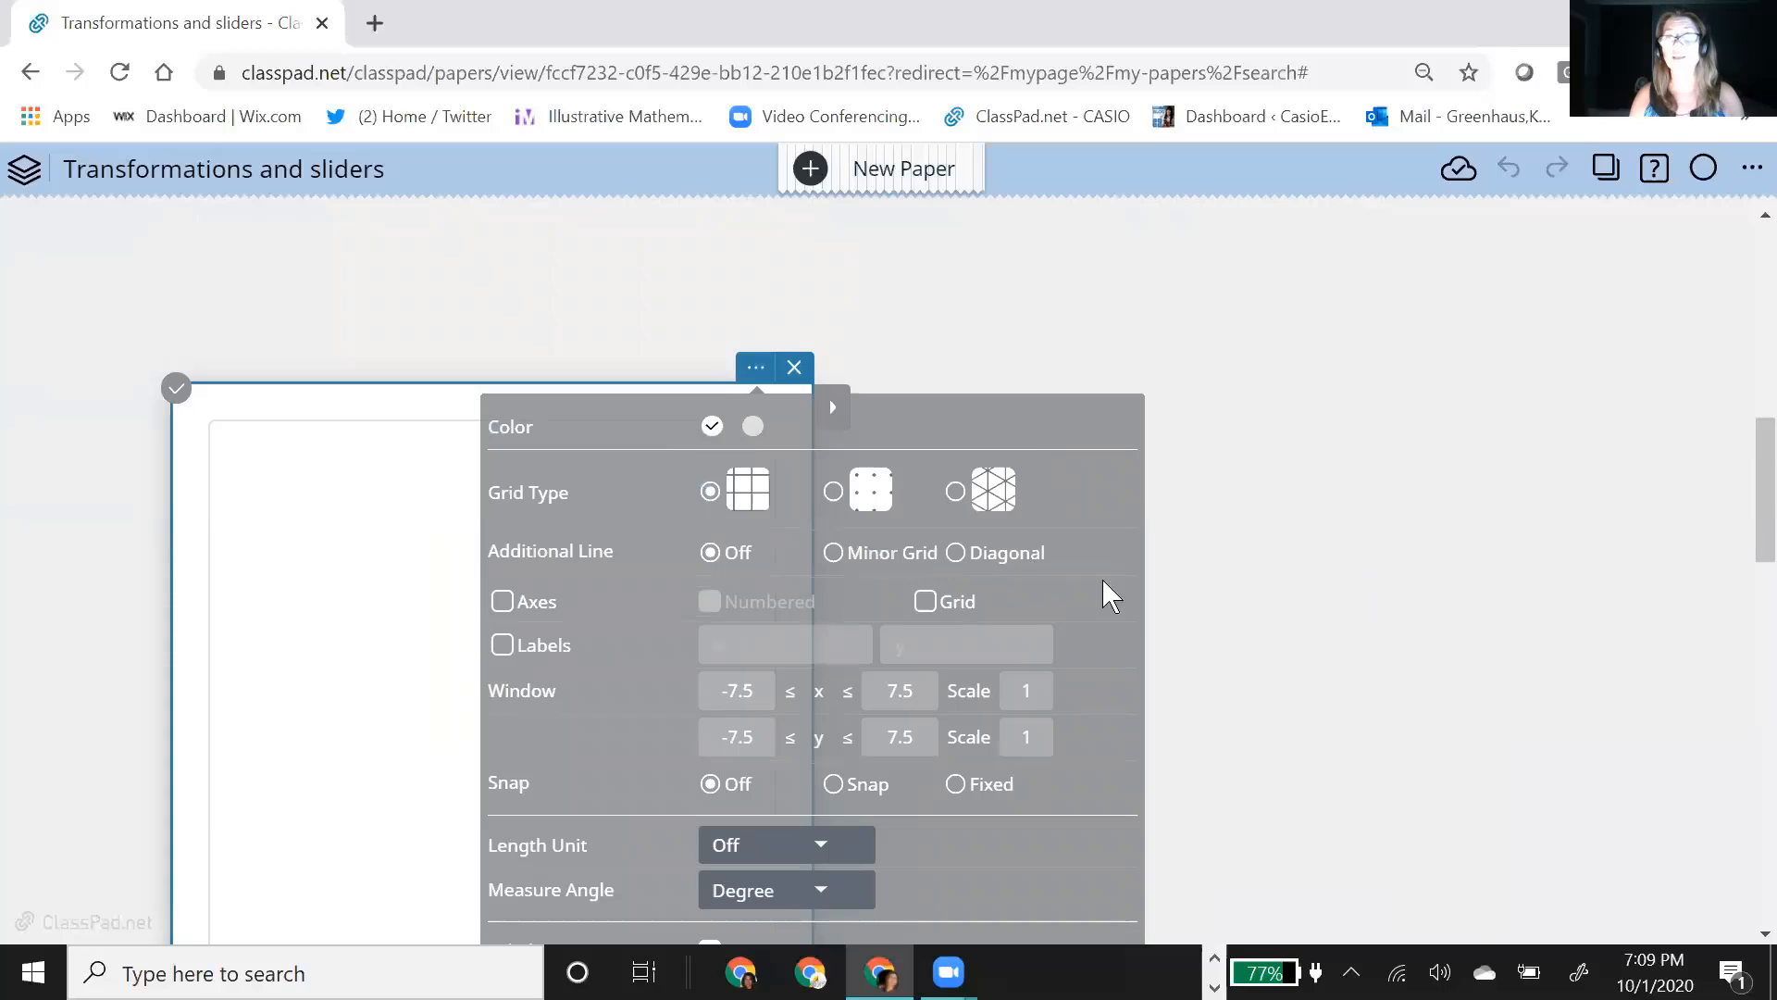
pyautogui.scroll(-2, 1242, 647)
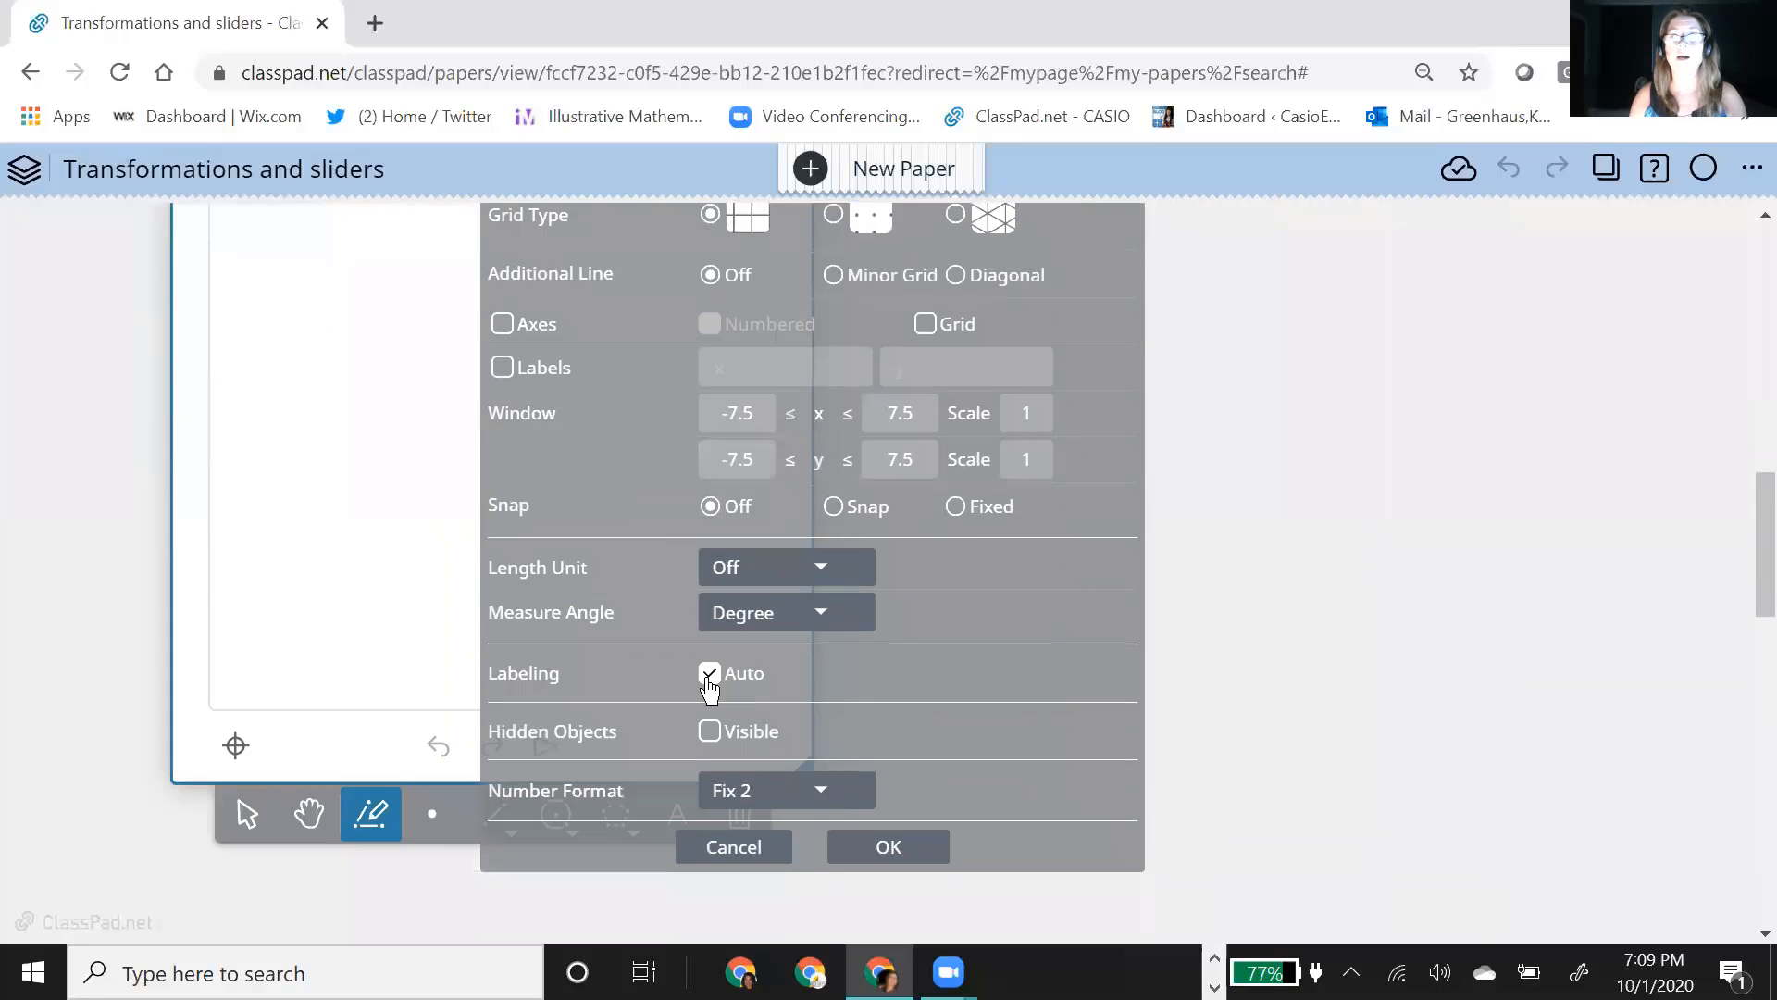
pyautogui.click(886, 851)
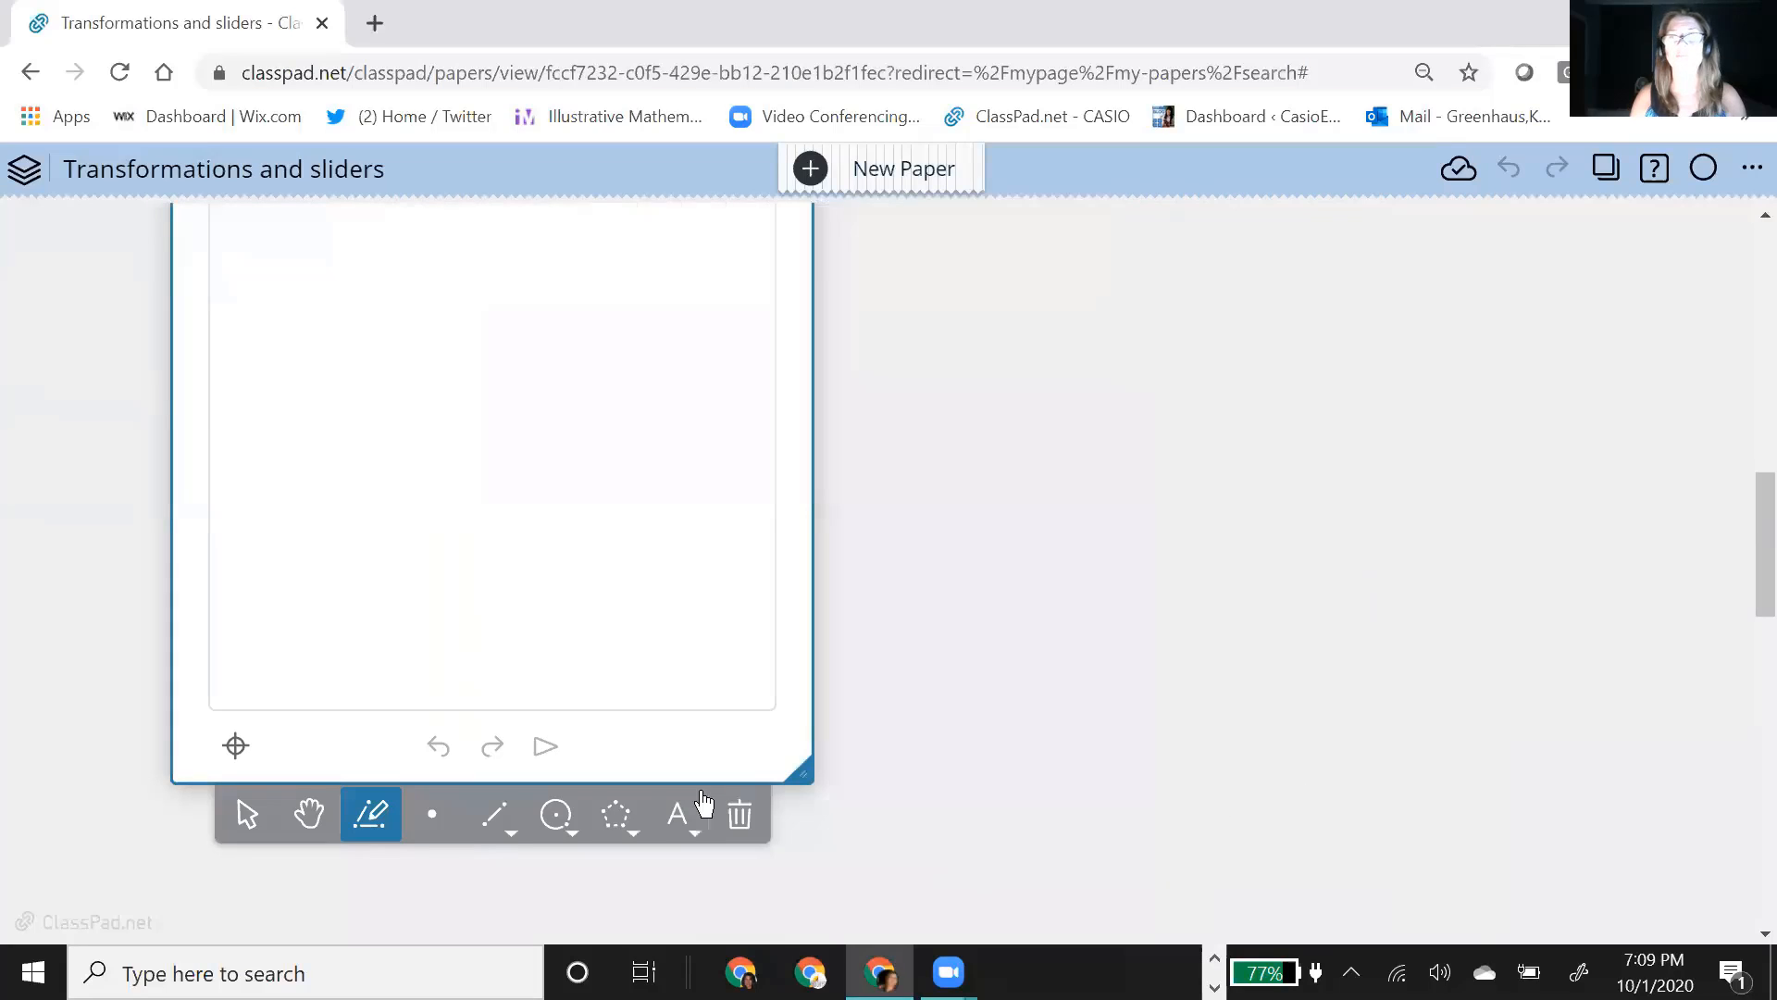
# Step: Draw a closed kite-like quadrilateral with the Polygon tool in the lower-left part of the geometry note
pyautogui.click(615, 817)
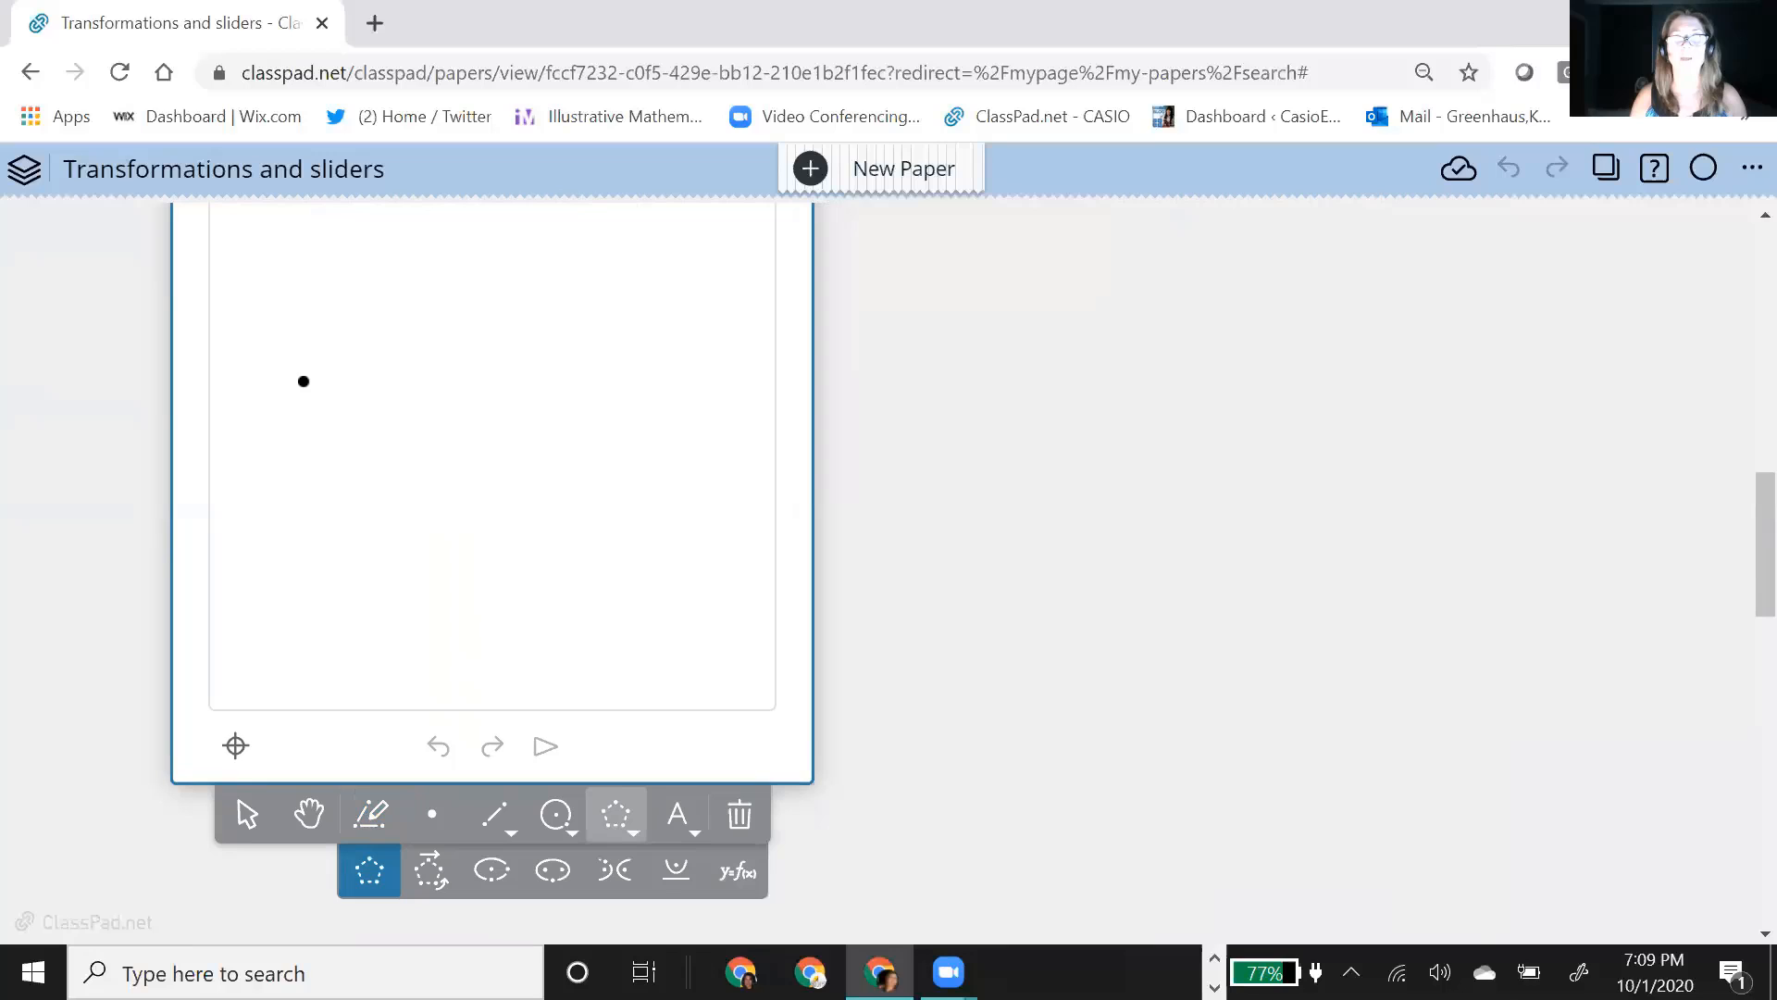
pyautogui.click(292, 436)
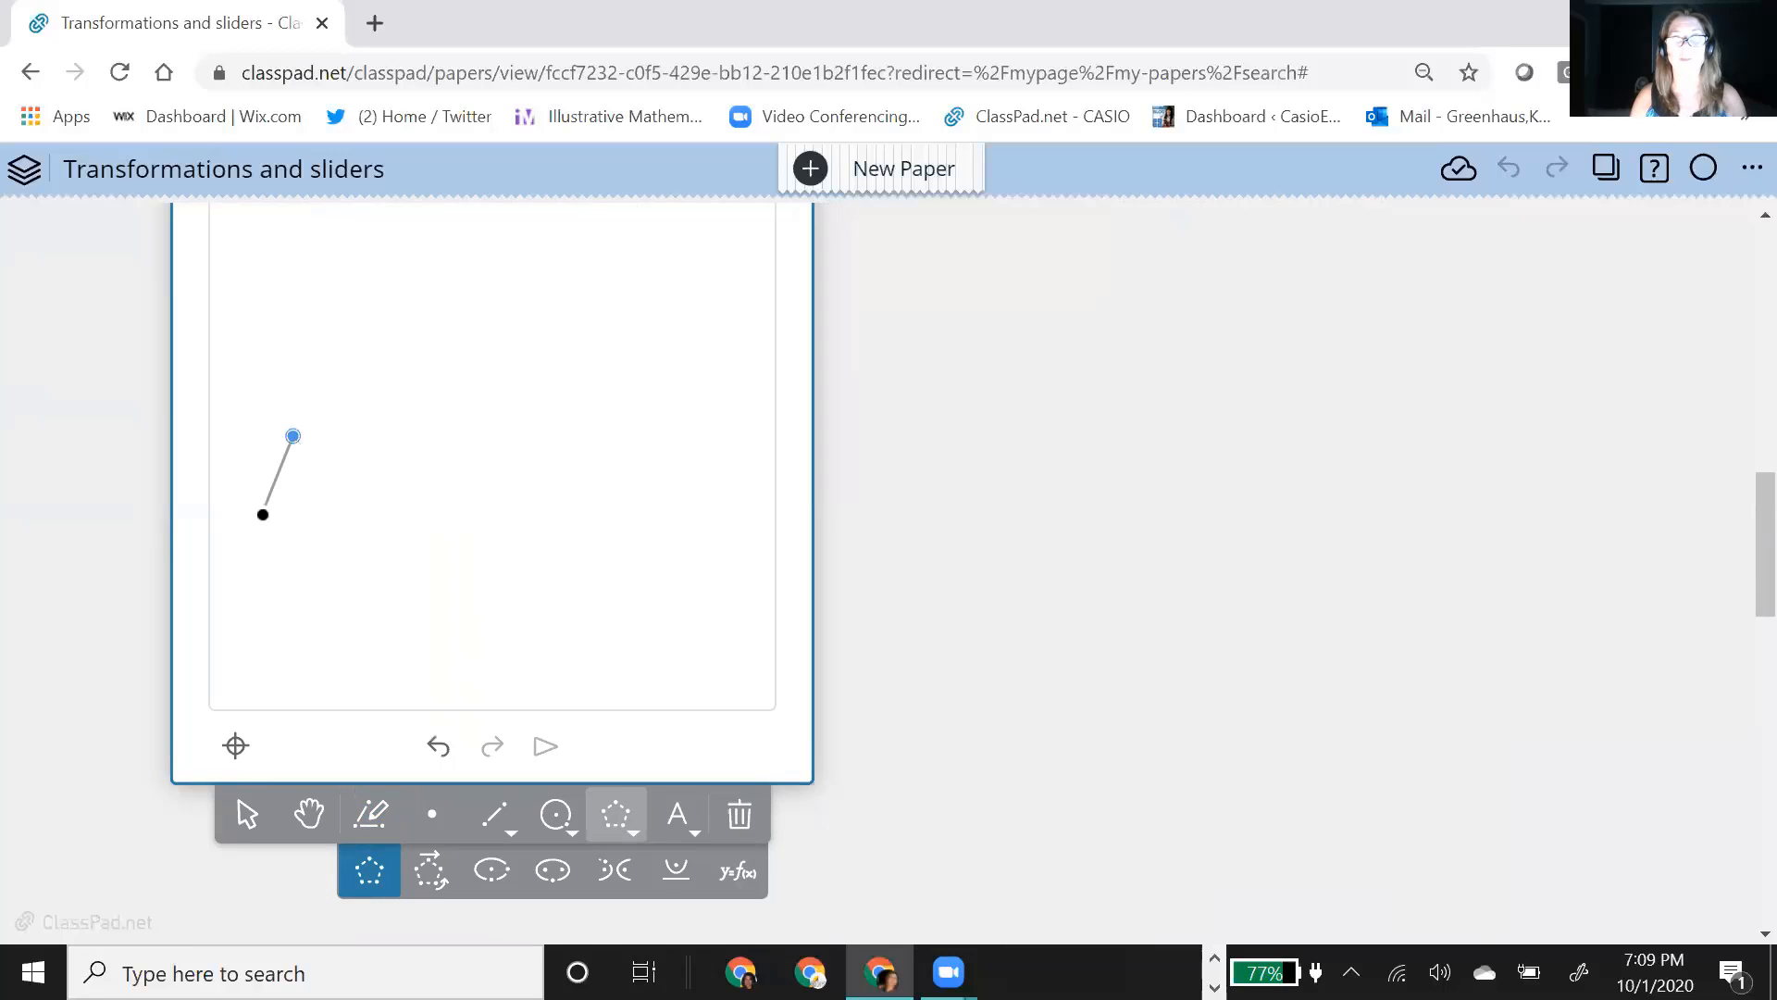
pyautogui.click(310, 670)
pyautogui.click(357, 599)
pyautogui.click(294, 437)
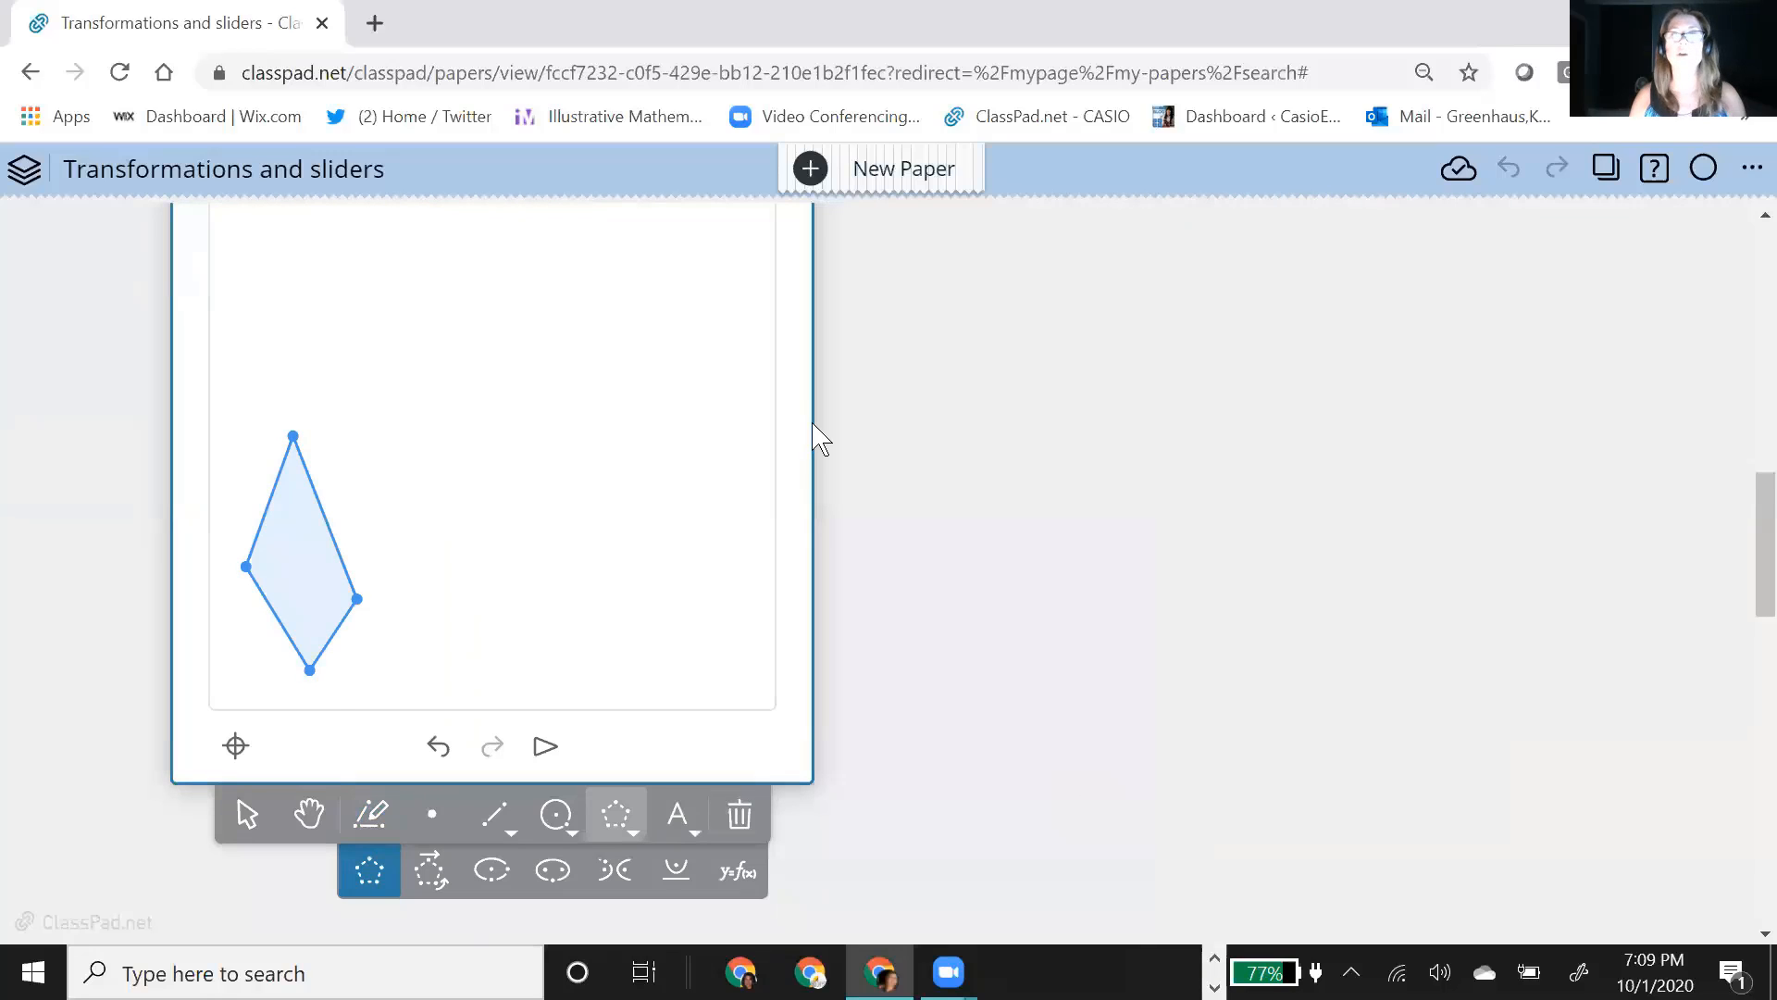
# Step: Move the geometry note containing the quadrilateral slightly higher on the paper
pyautogui.scroll(1, 816, 433)
pyautogui.scroll(1, 816, 433)
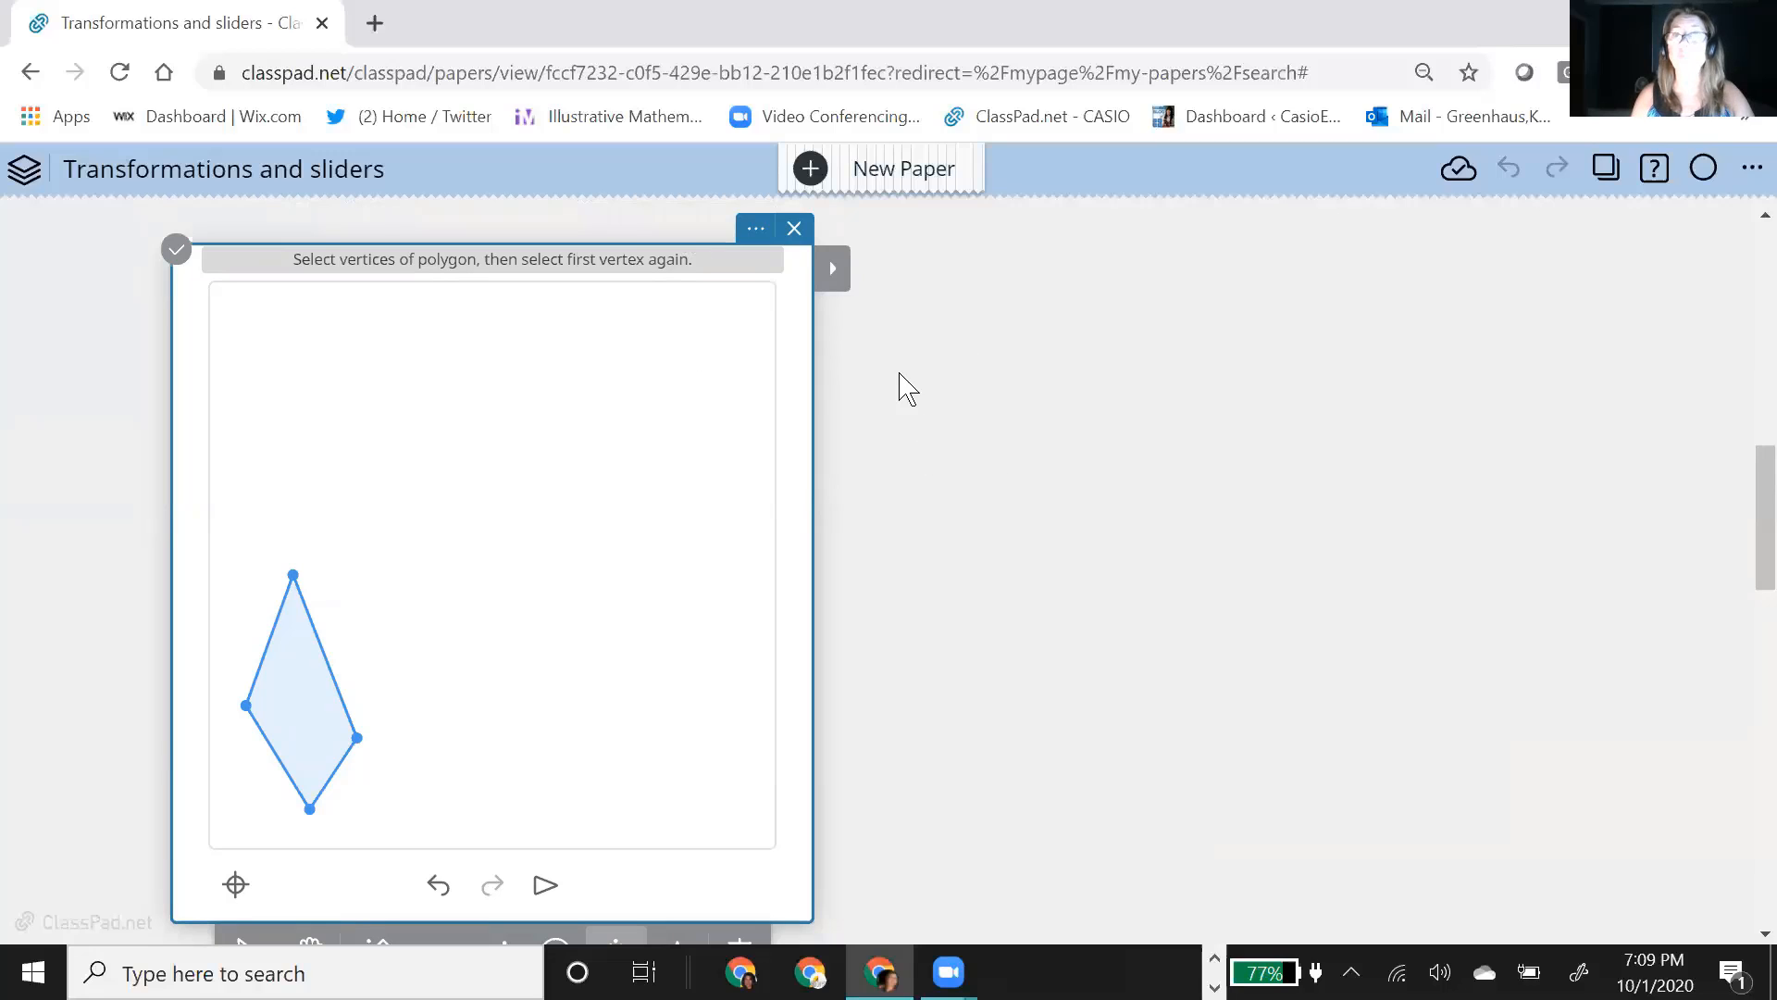
pyautogui.scroll(-1, 879, 673)
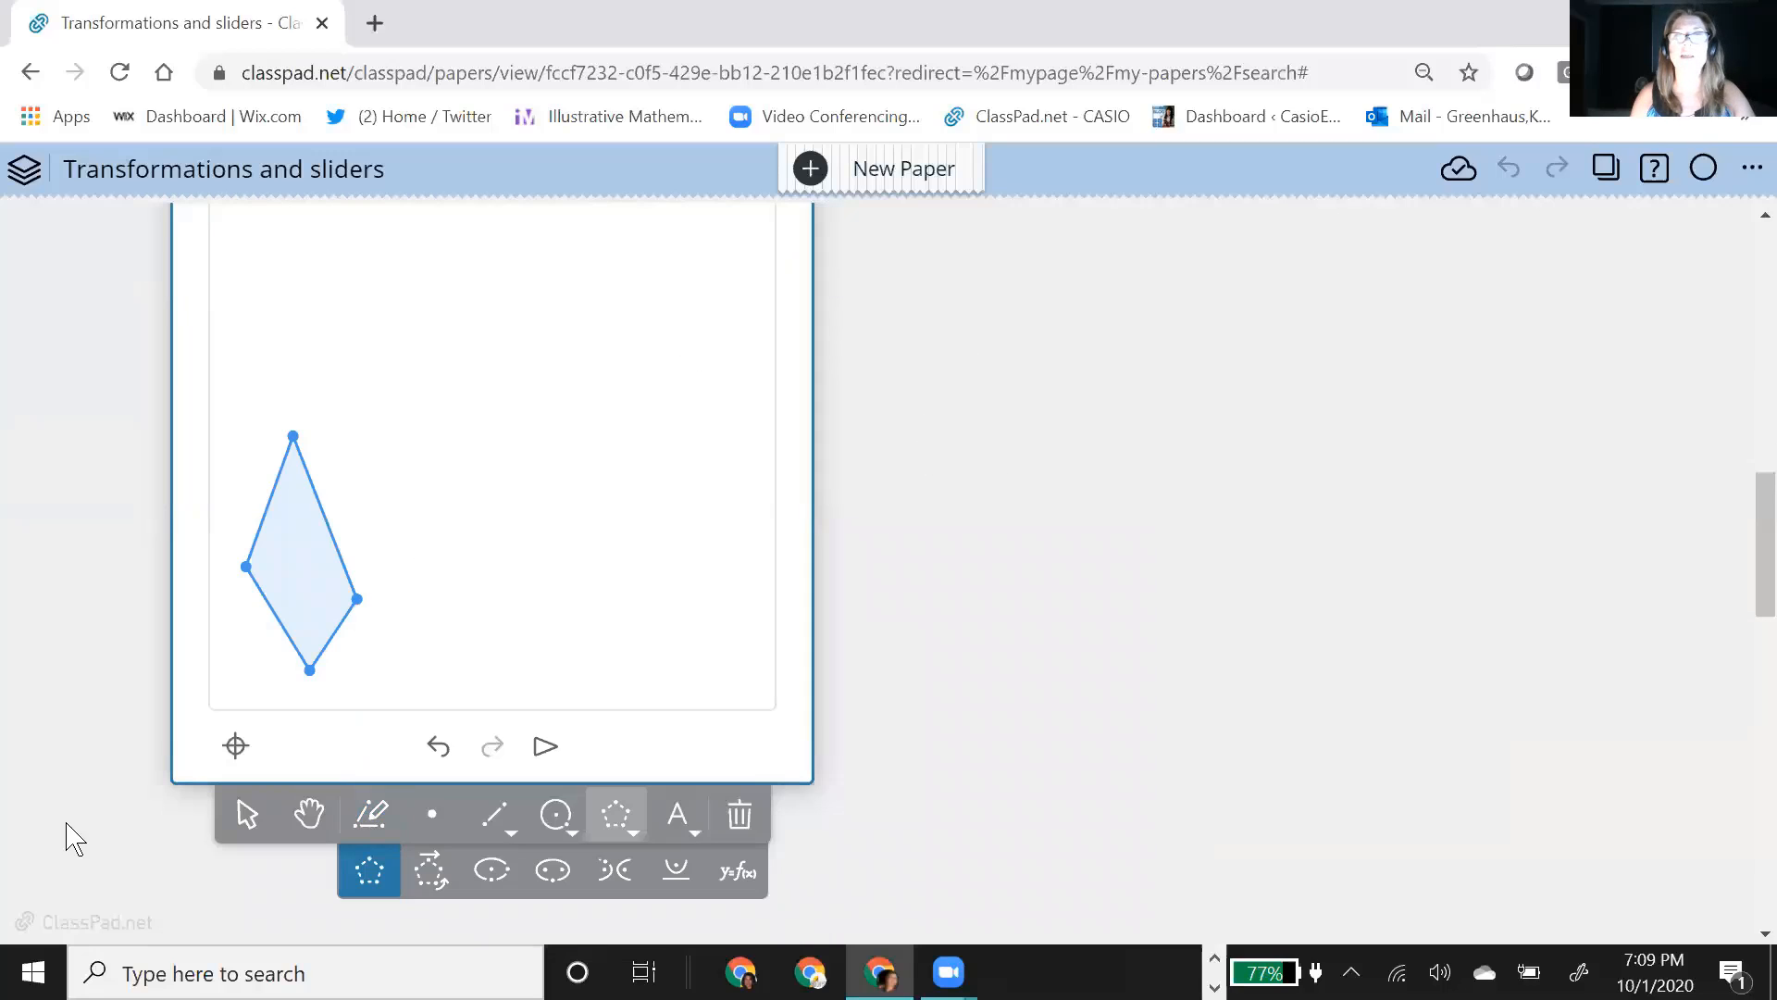
pyautogui.scroll(3, 1106, 746)
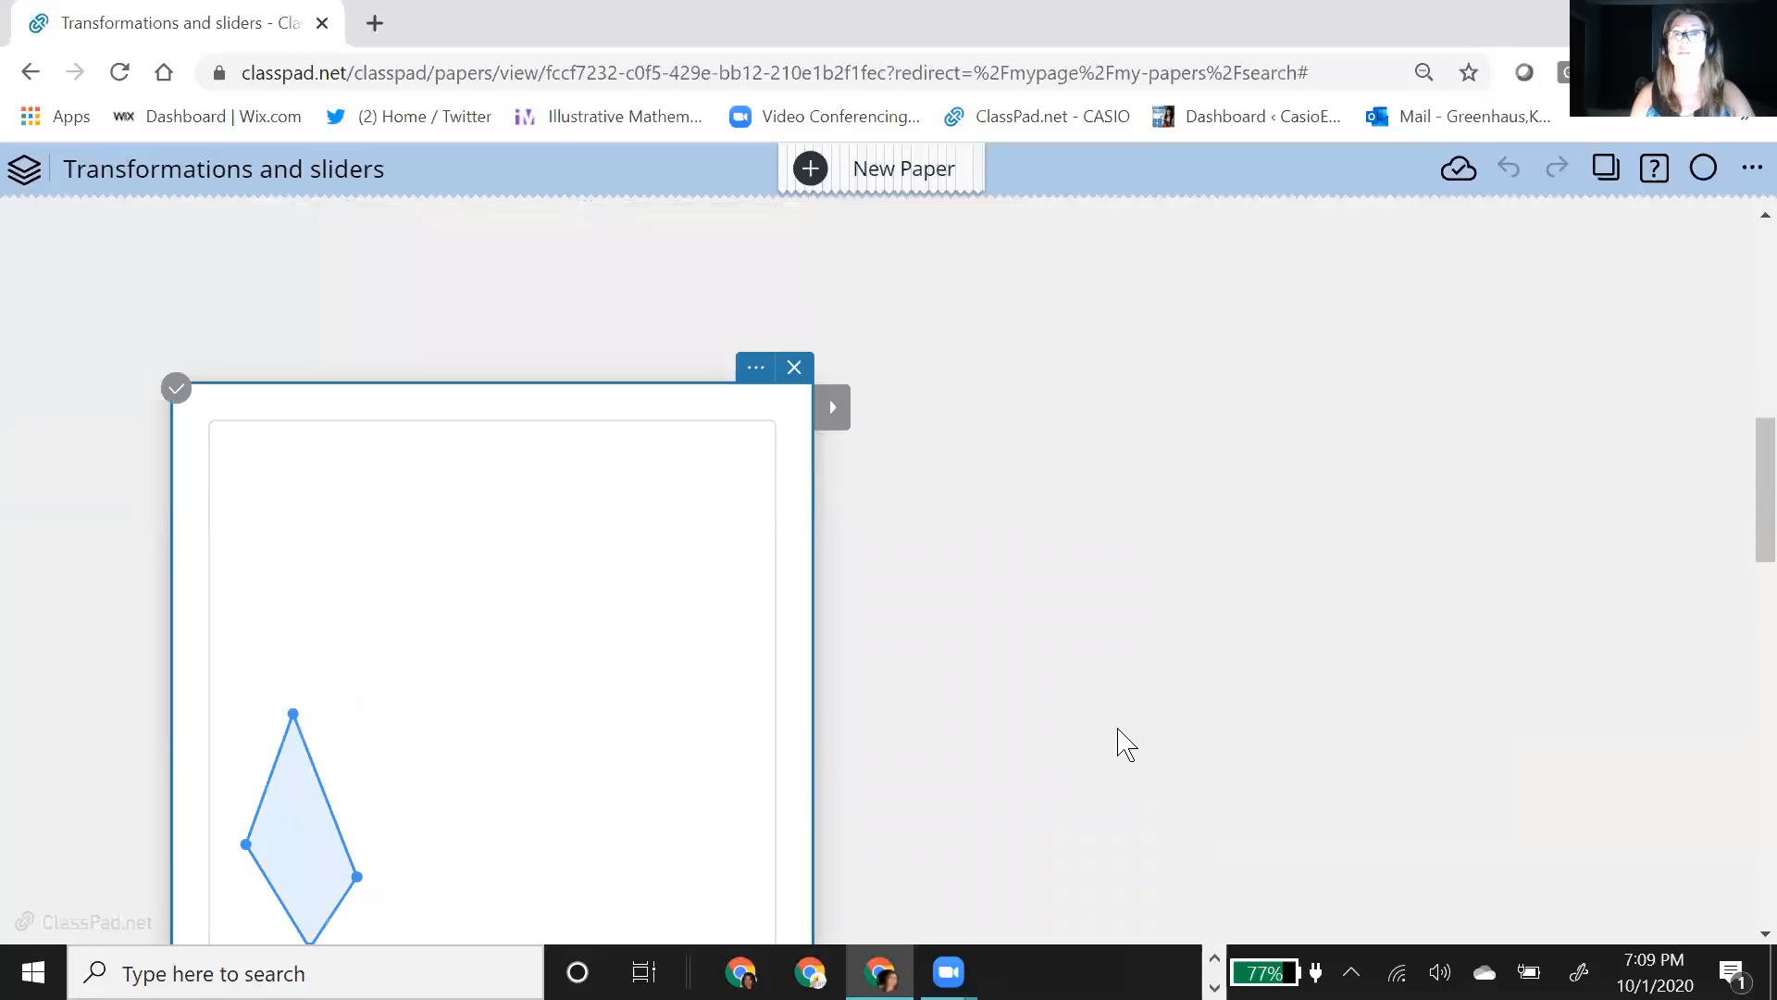
pyautogui.moveTo(554, 403); pyautogui.dragTo(547, 258)
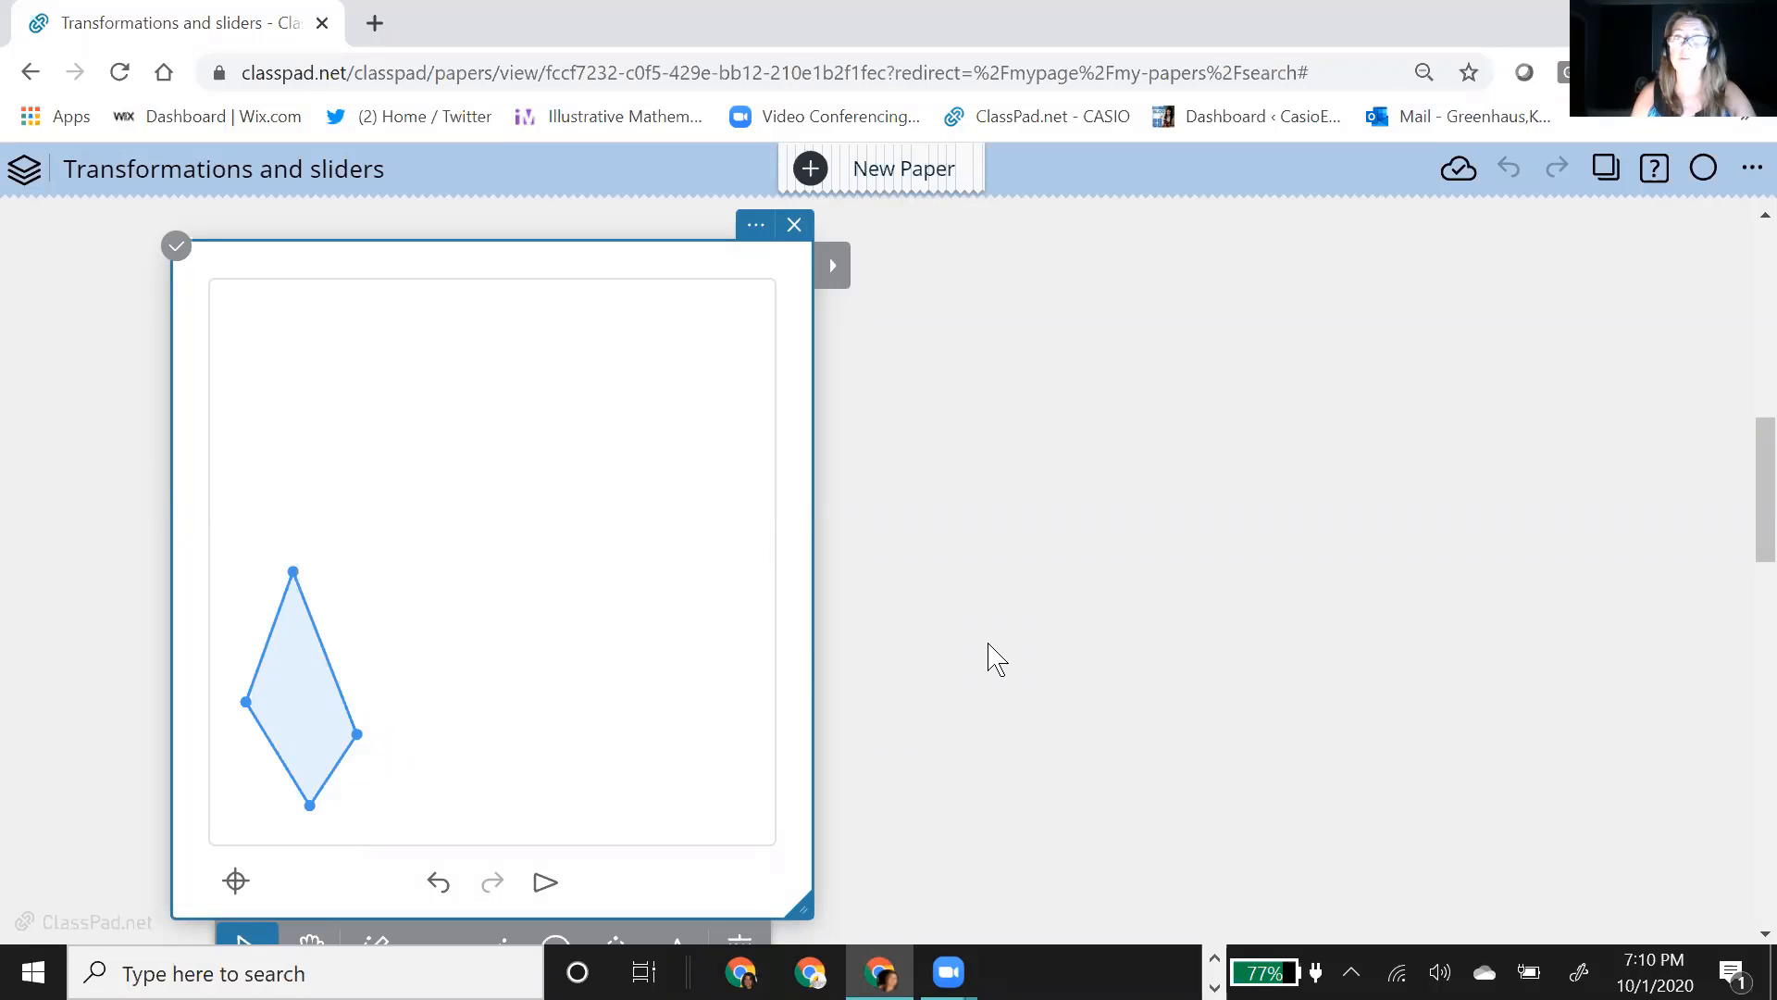
# Step: Examine the full list of construction commands offered with nothing selected in the geometry note
pyautogui.click(832, 274)
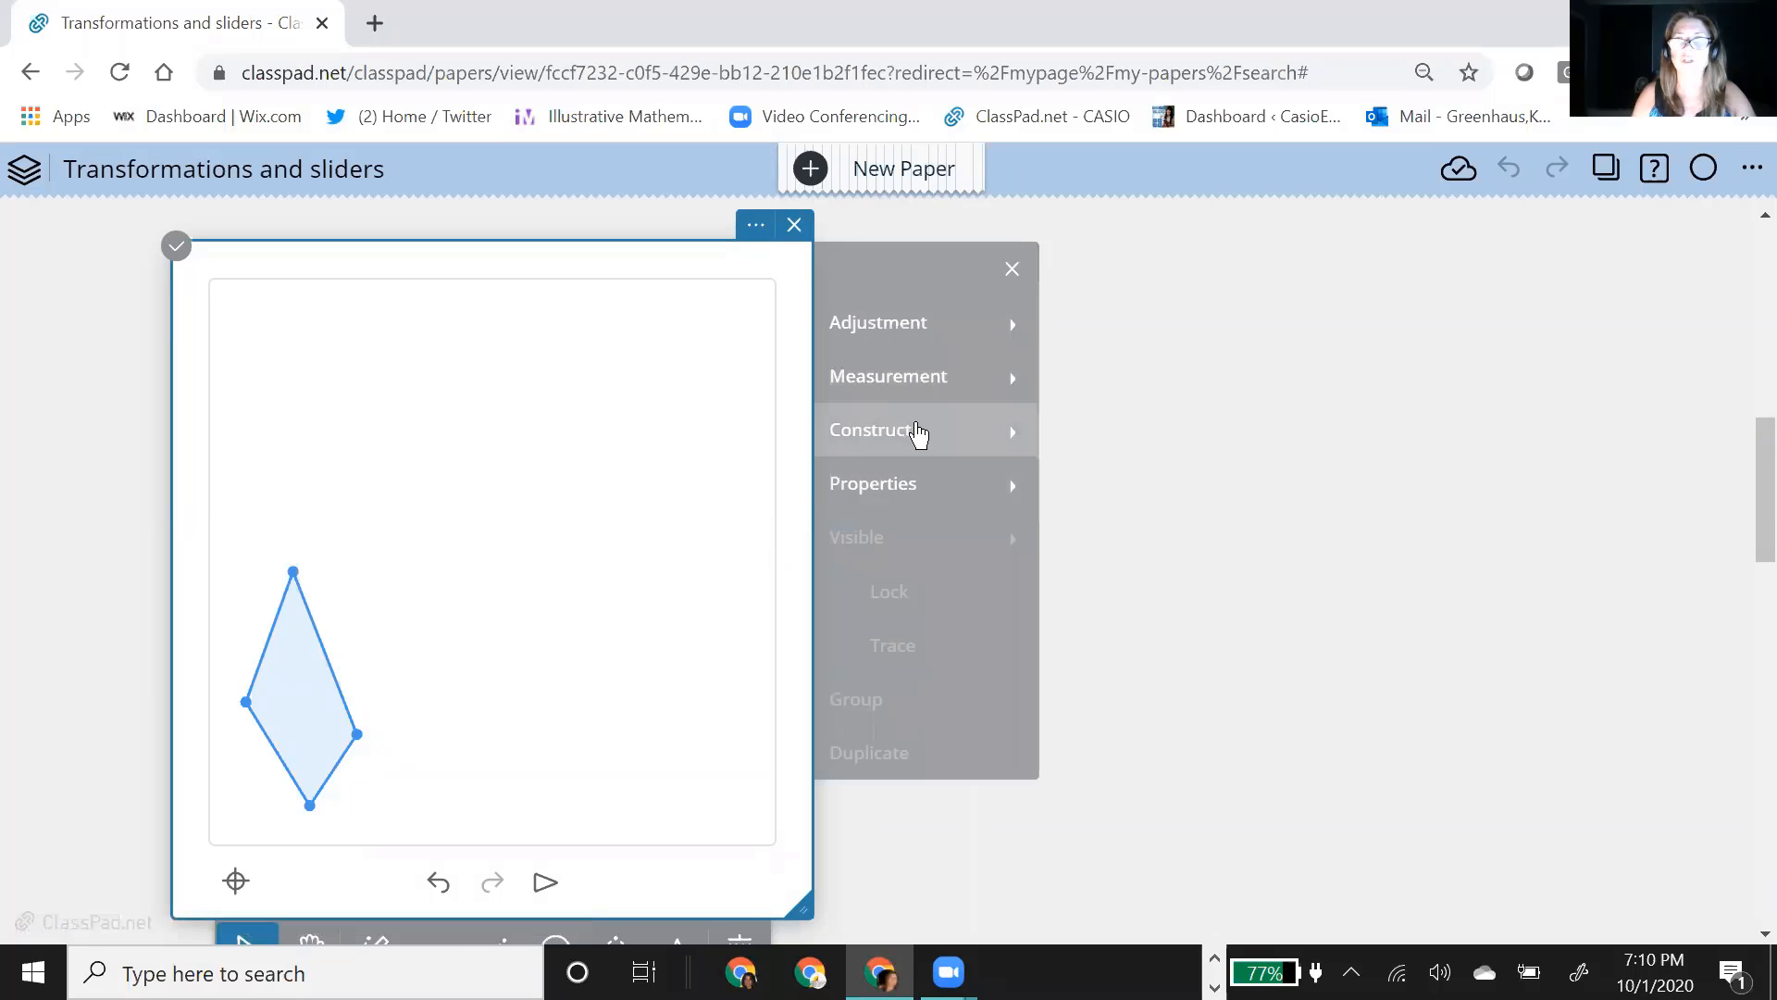
pyautogui.click(917, 432)
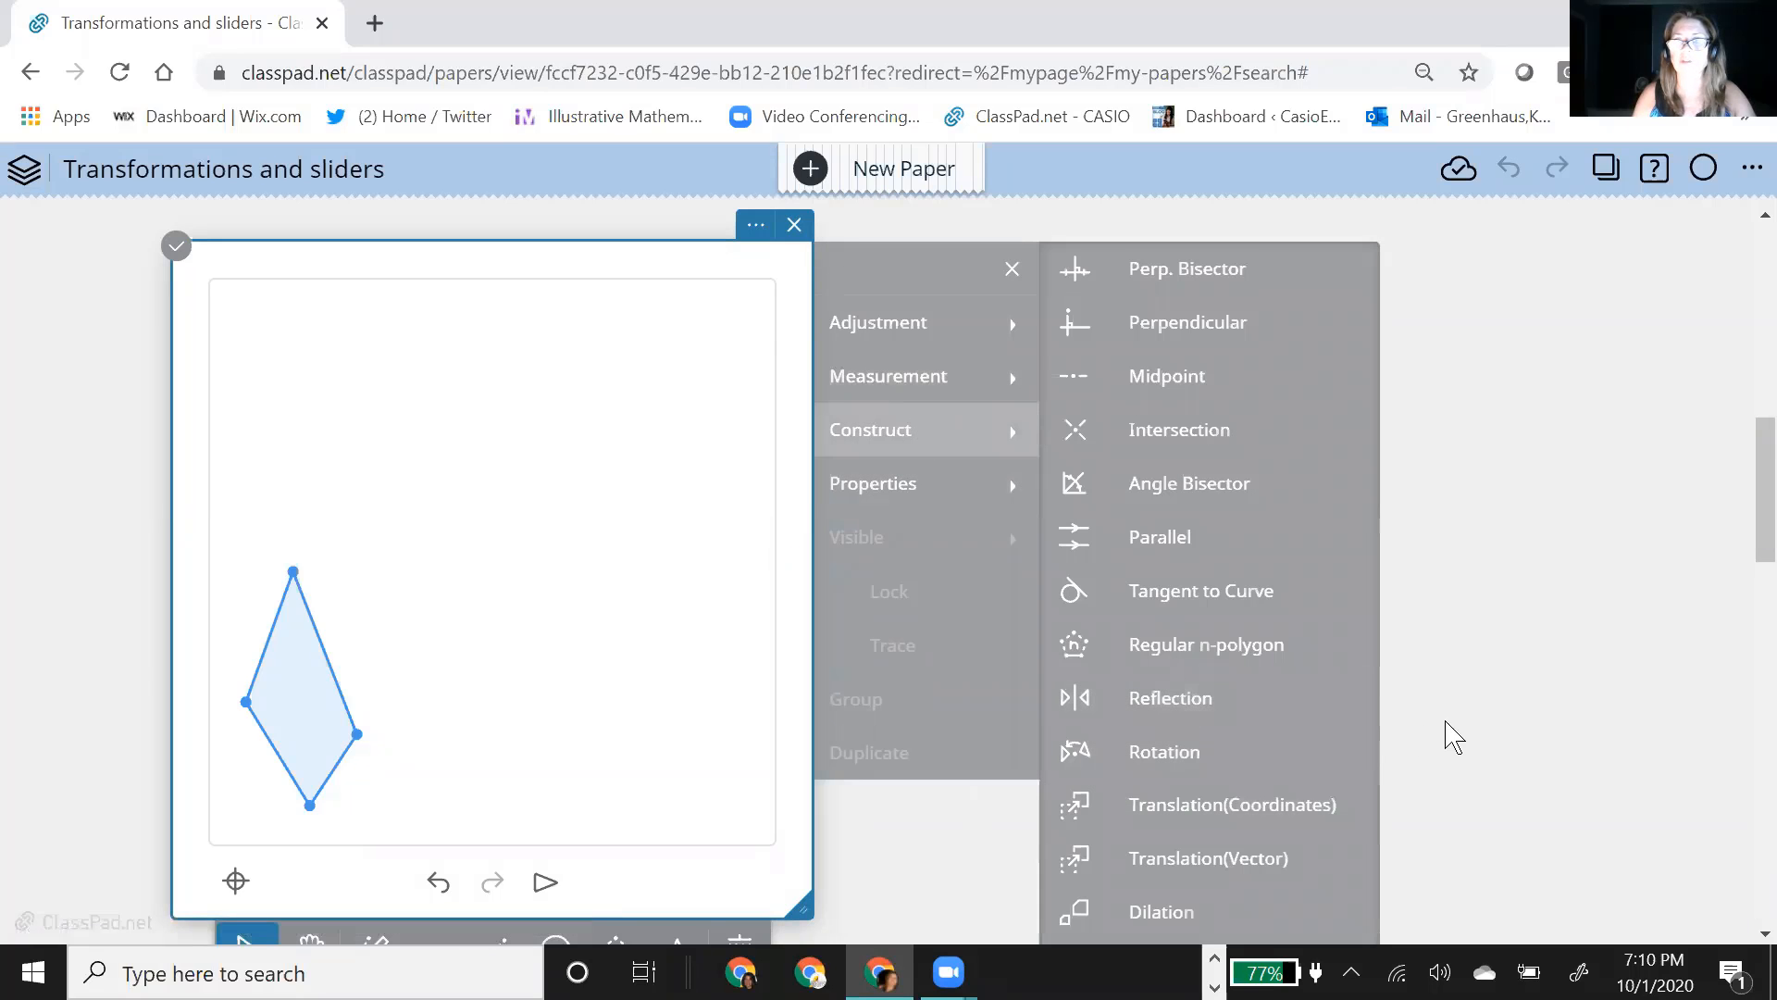
pyautogui.scroll(-1, 1453, 736)
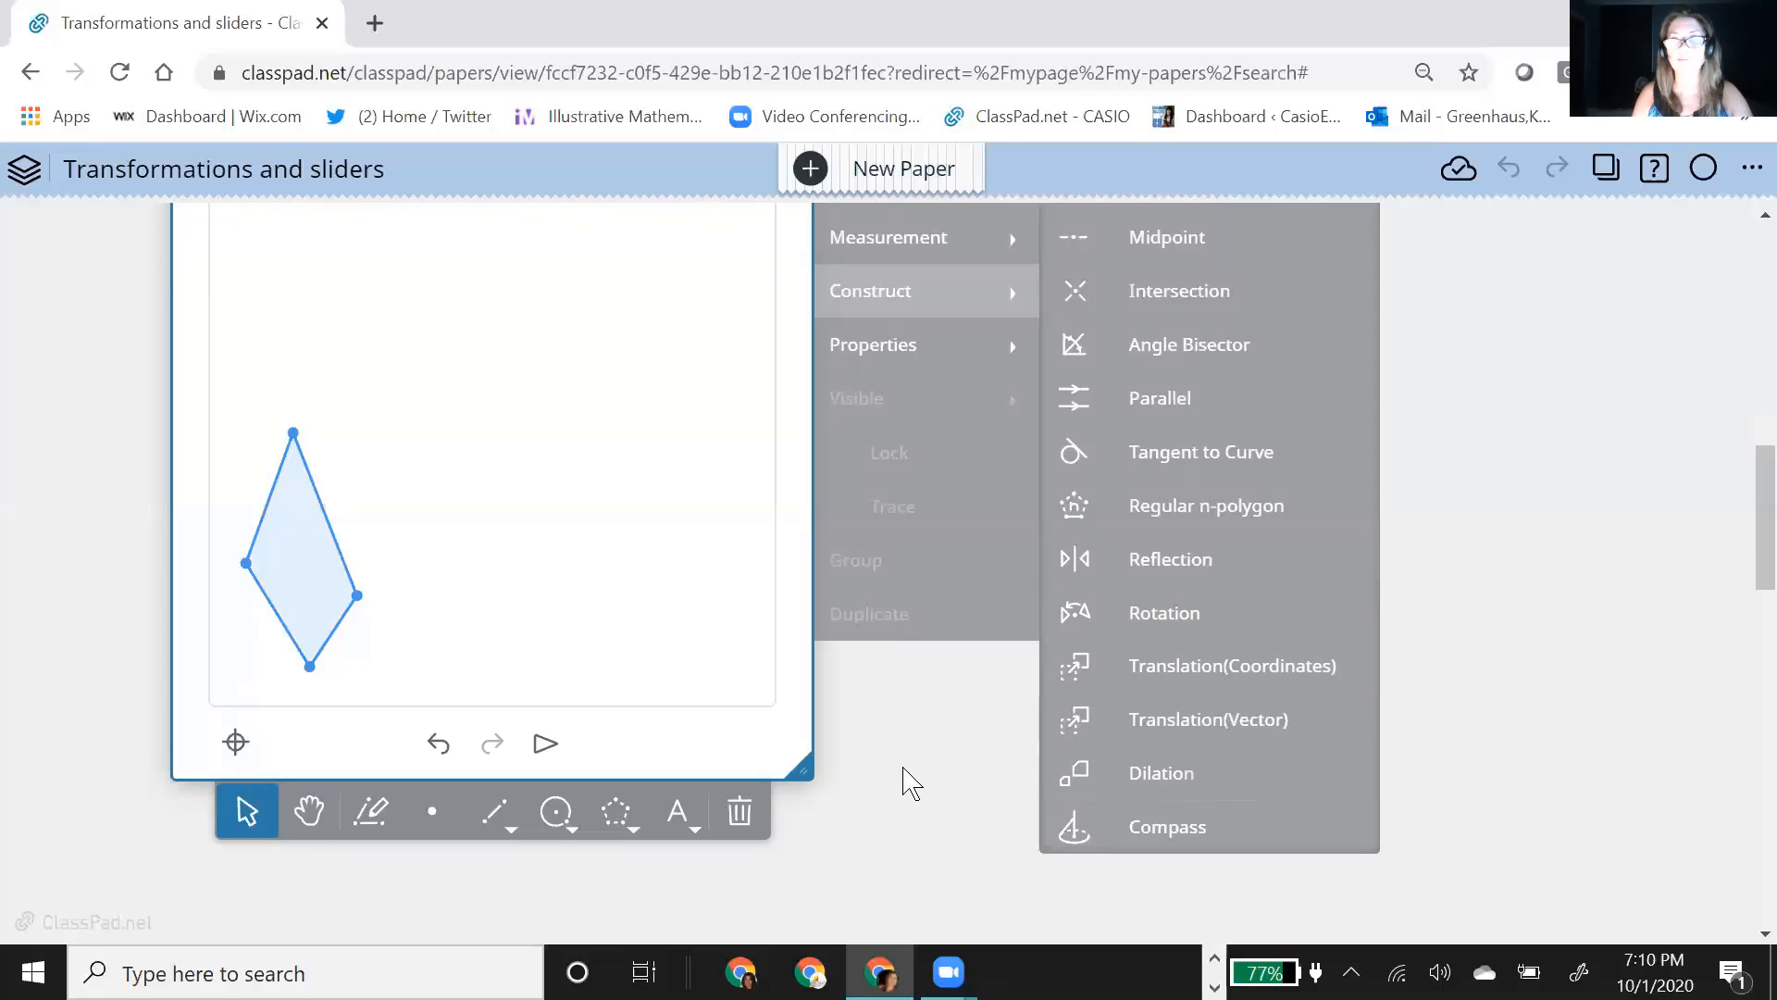
pyautogui.click(928, 781)
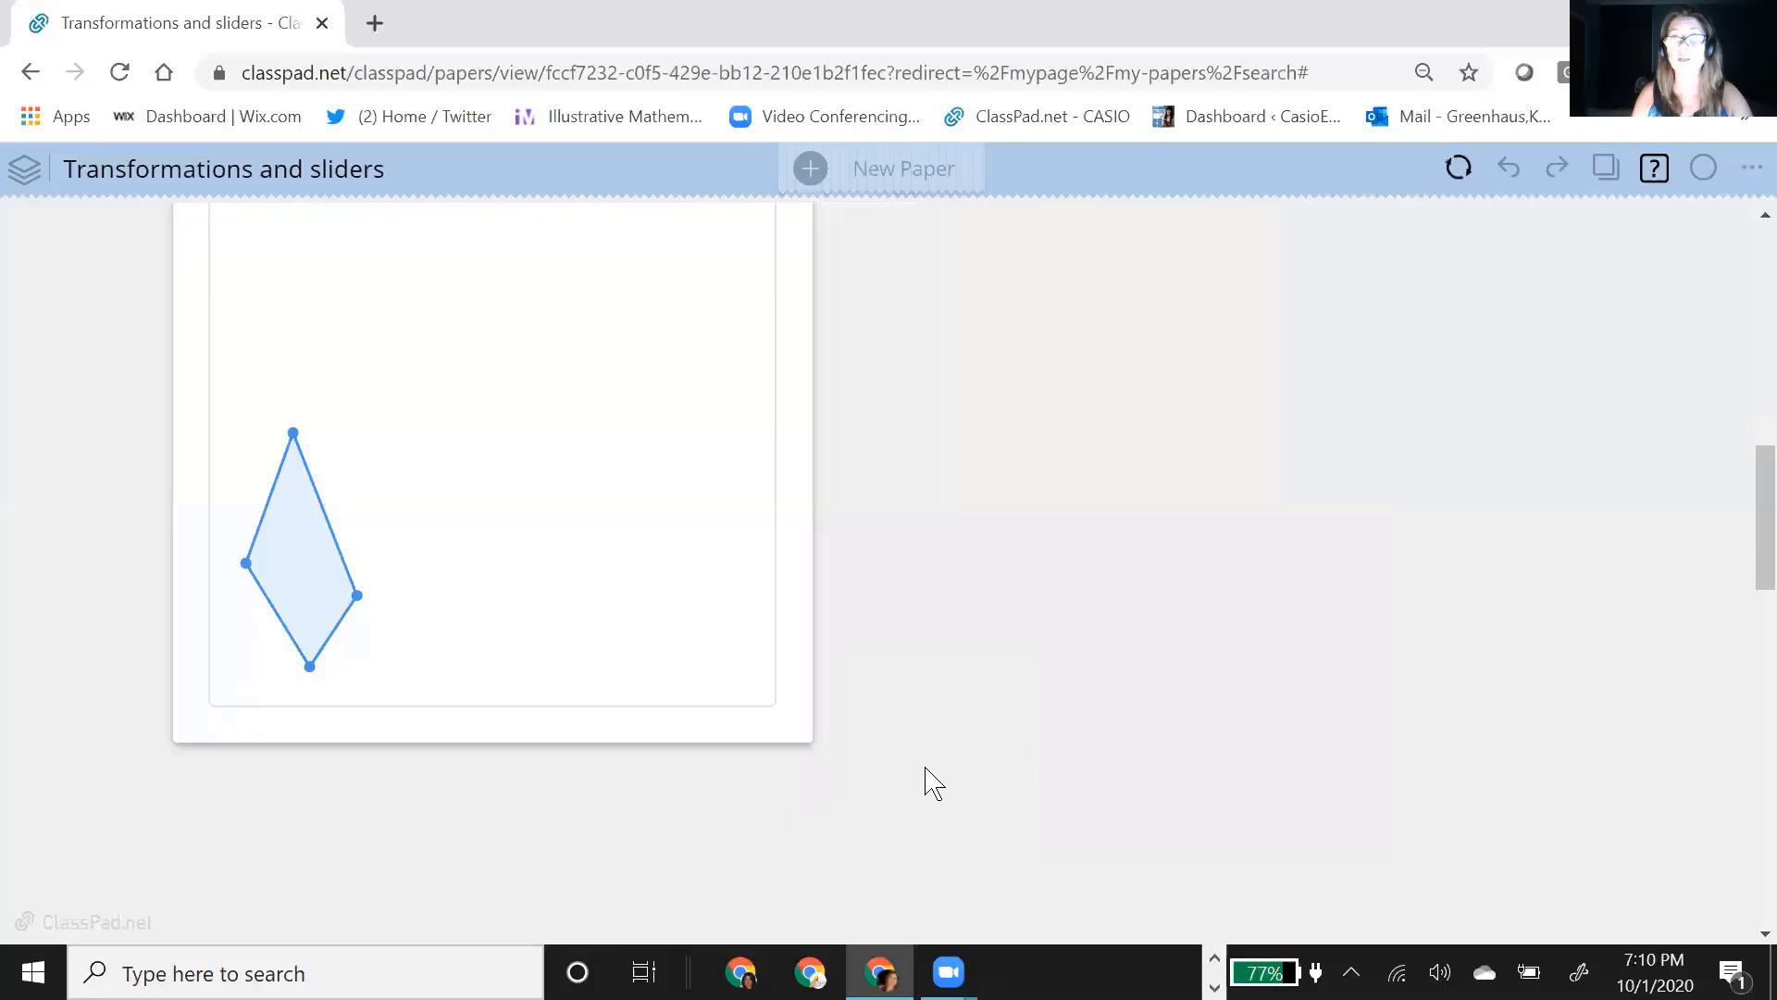
# Step: Select the quadrilateral's interior and start constructing its translation by coordinates
pyautogui.click(302, 565)
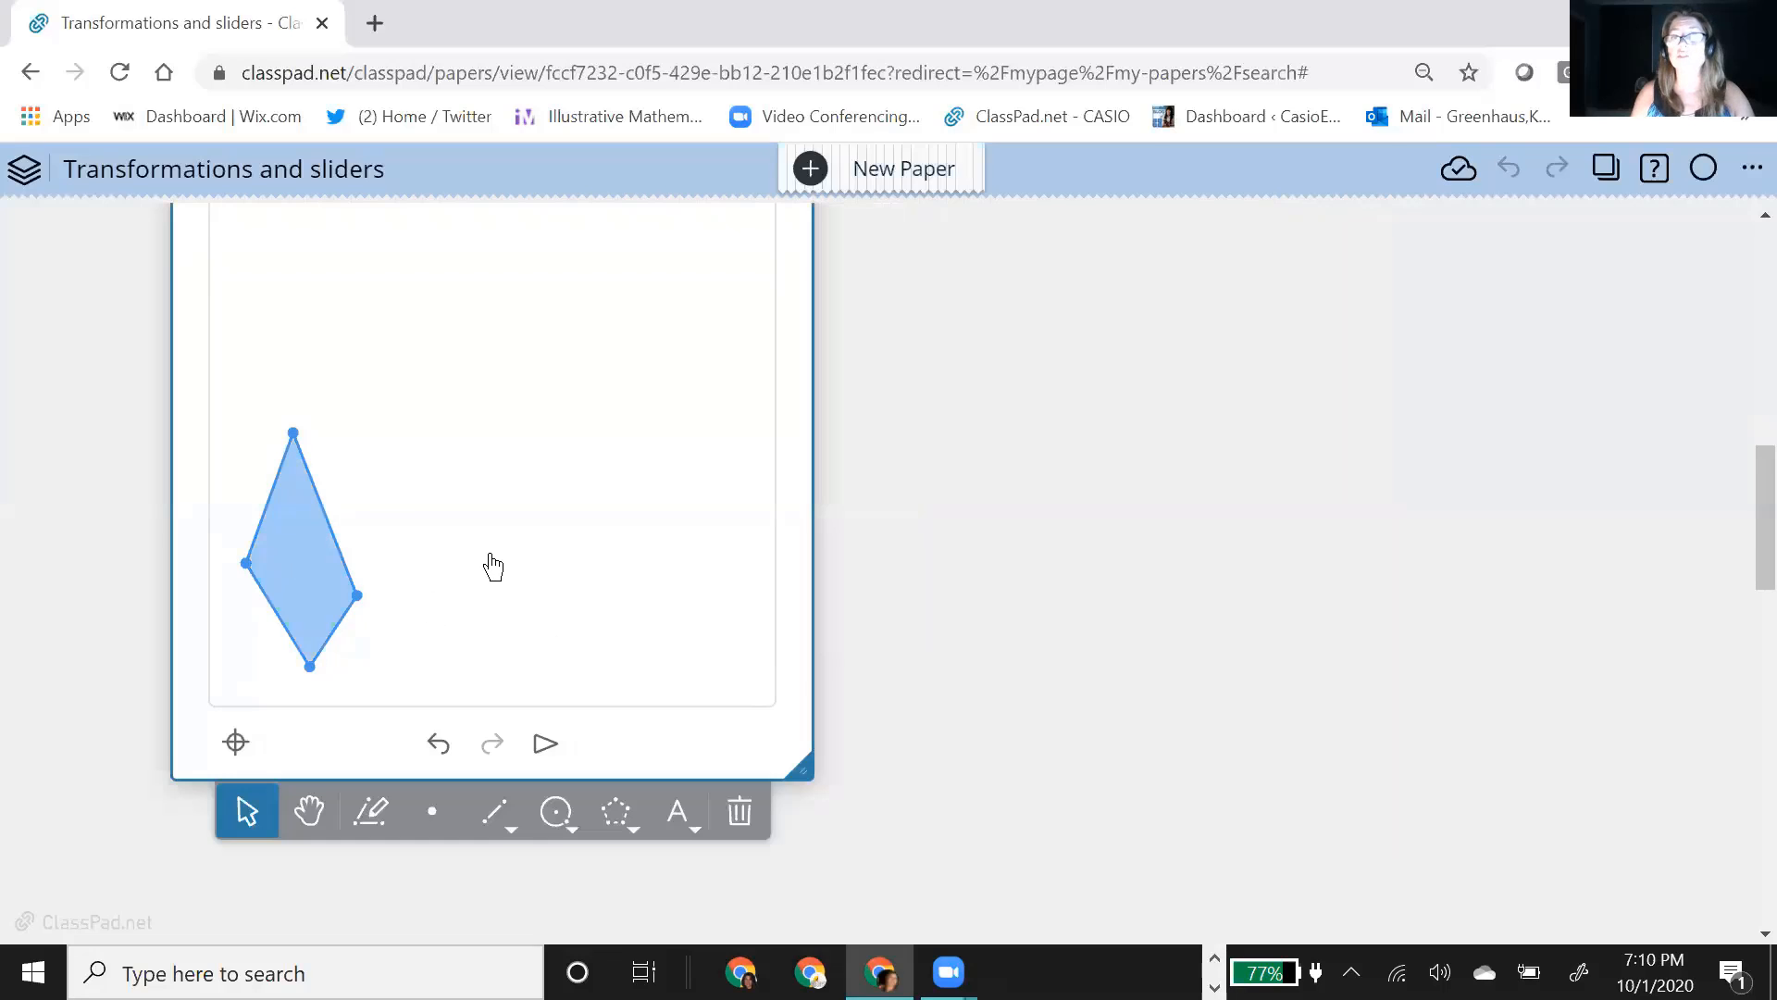
pyautogui.scroll(1, 936, 352)
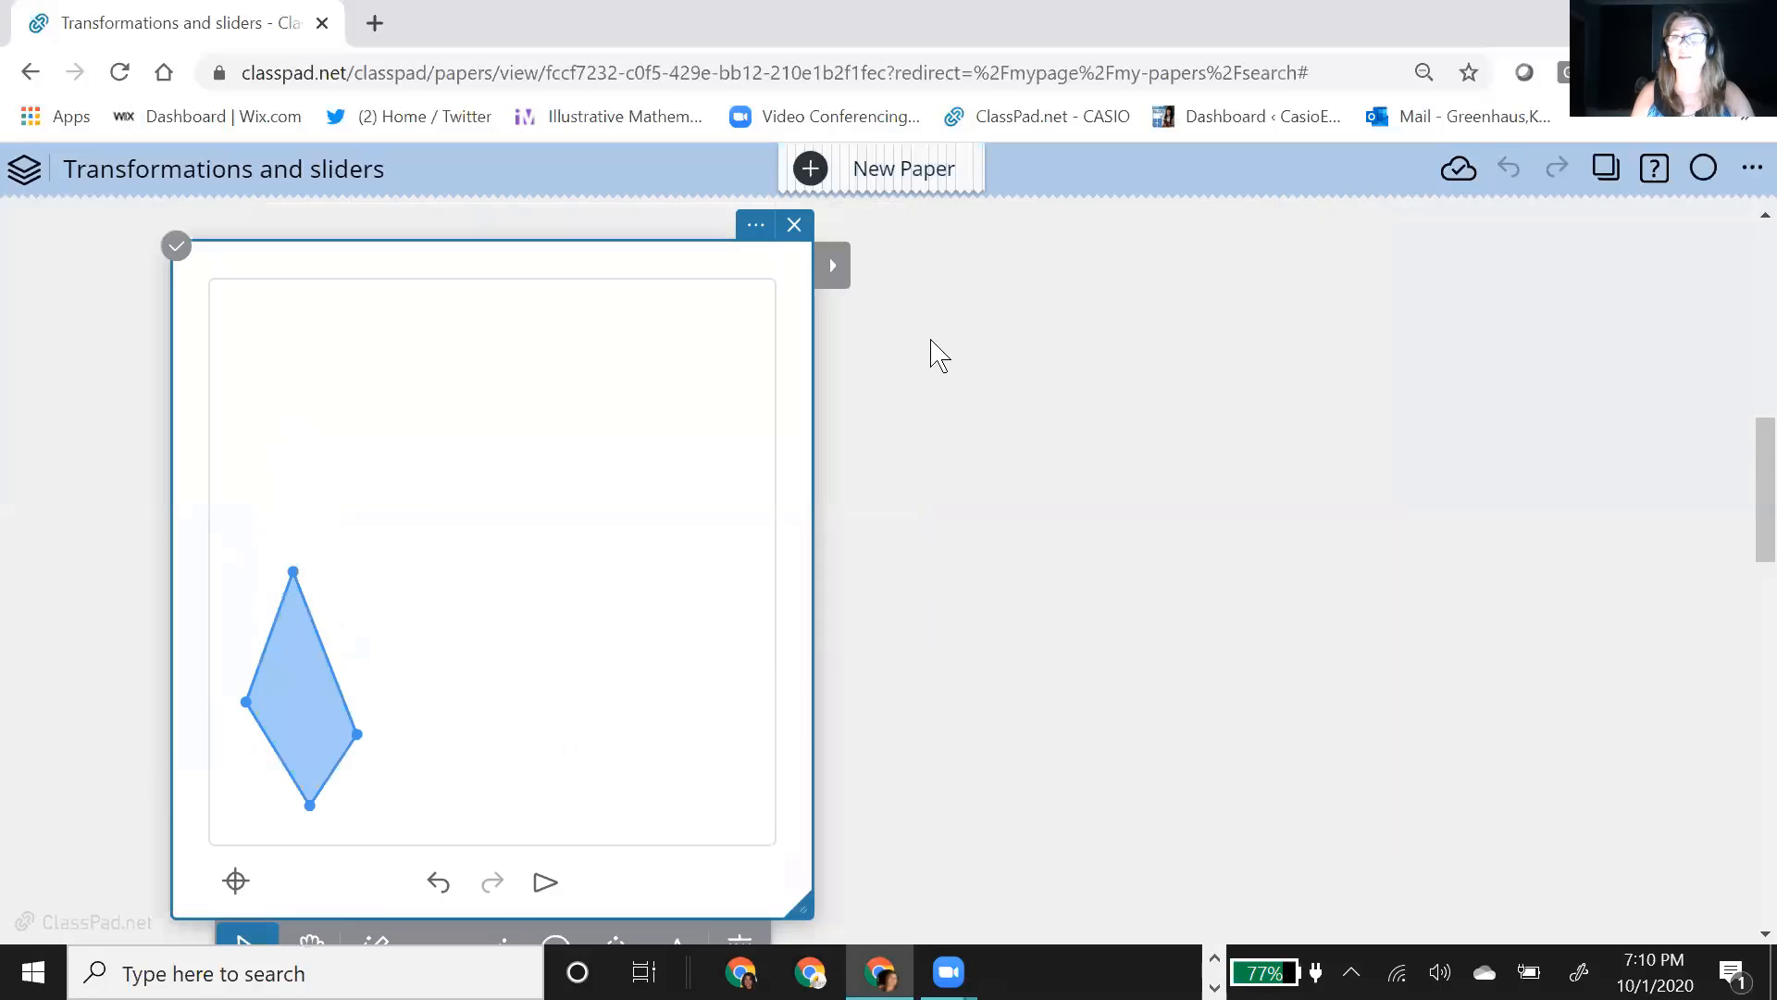
pyautogui.click(838, 267)
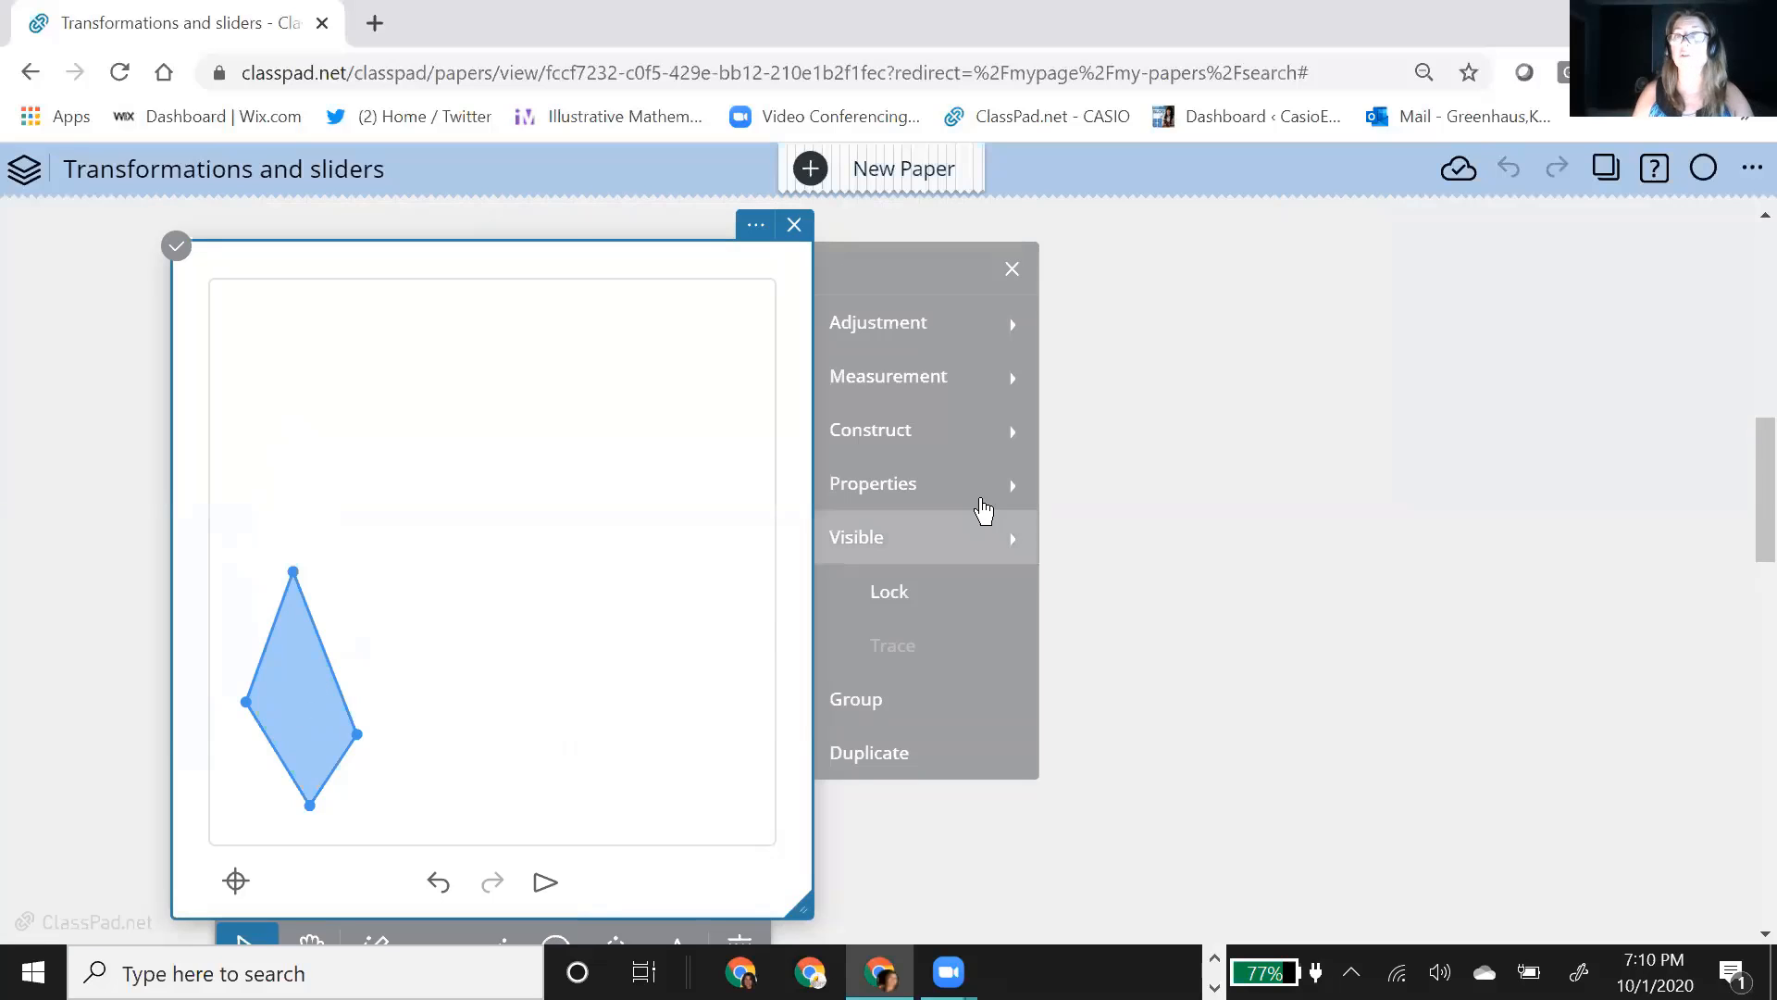
pyautogui.click(982, 453)
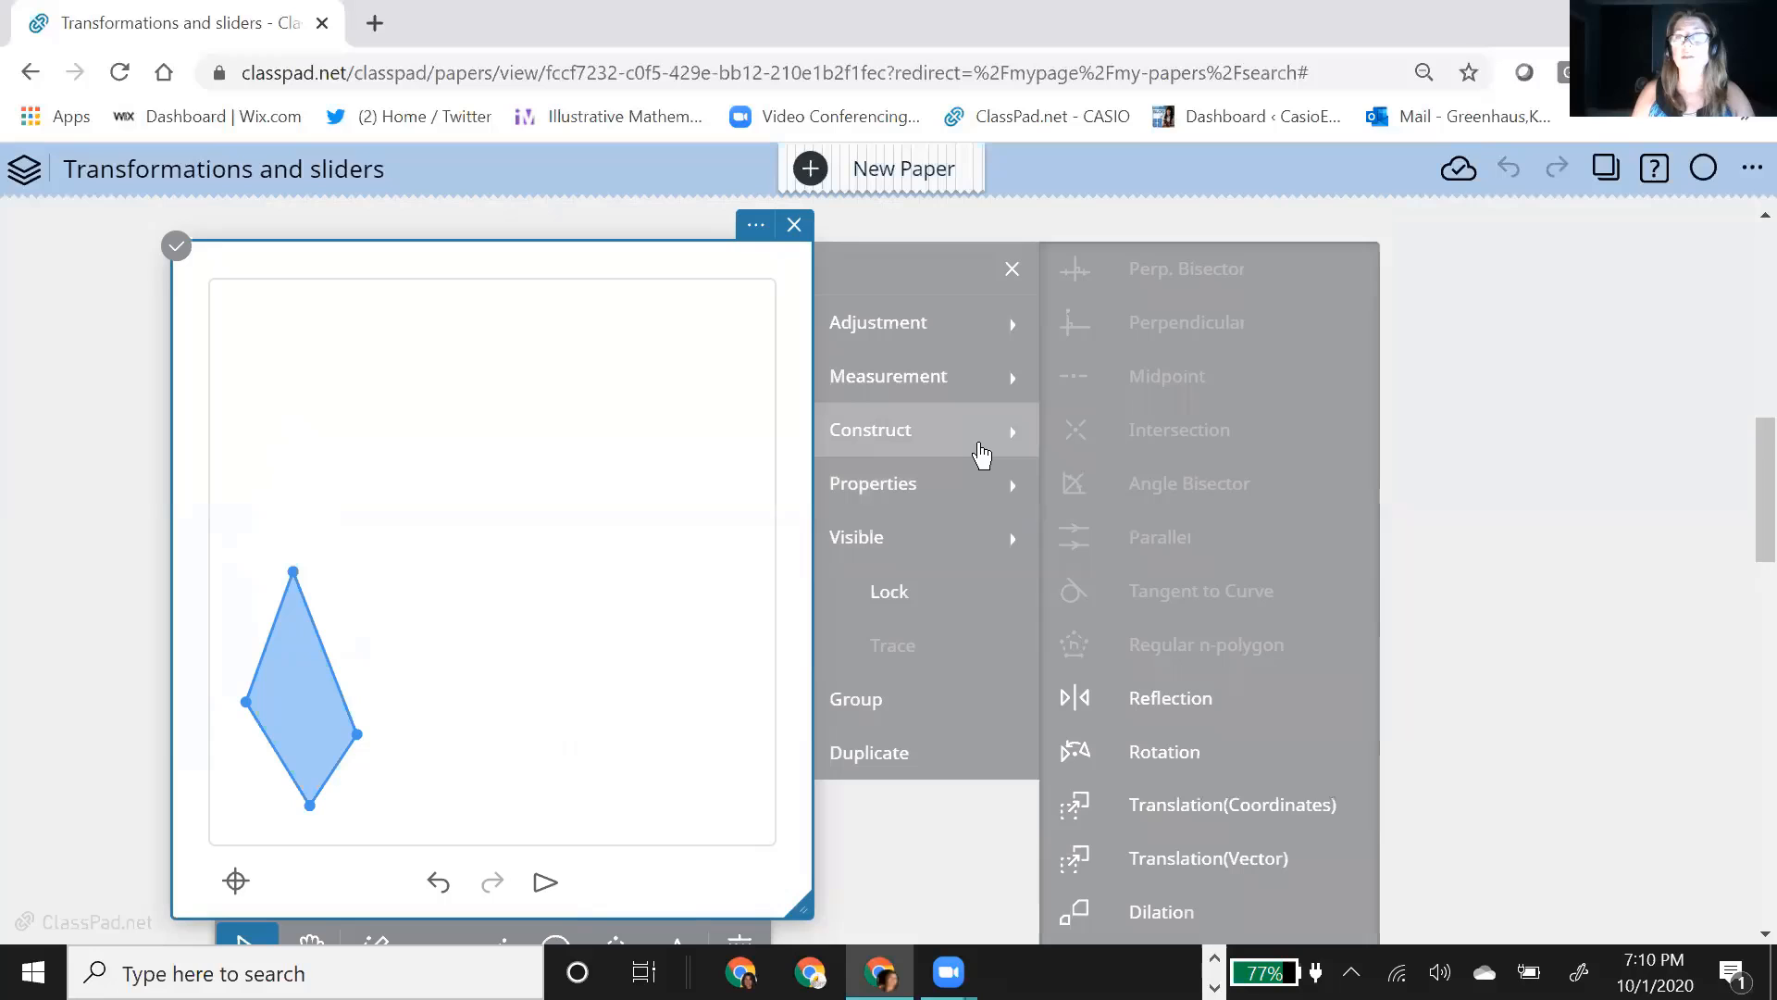
pyautogui.scroll(-1, 1547, 667)
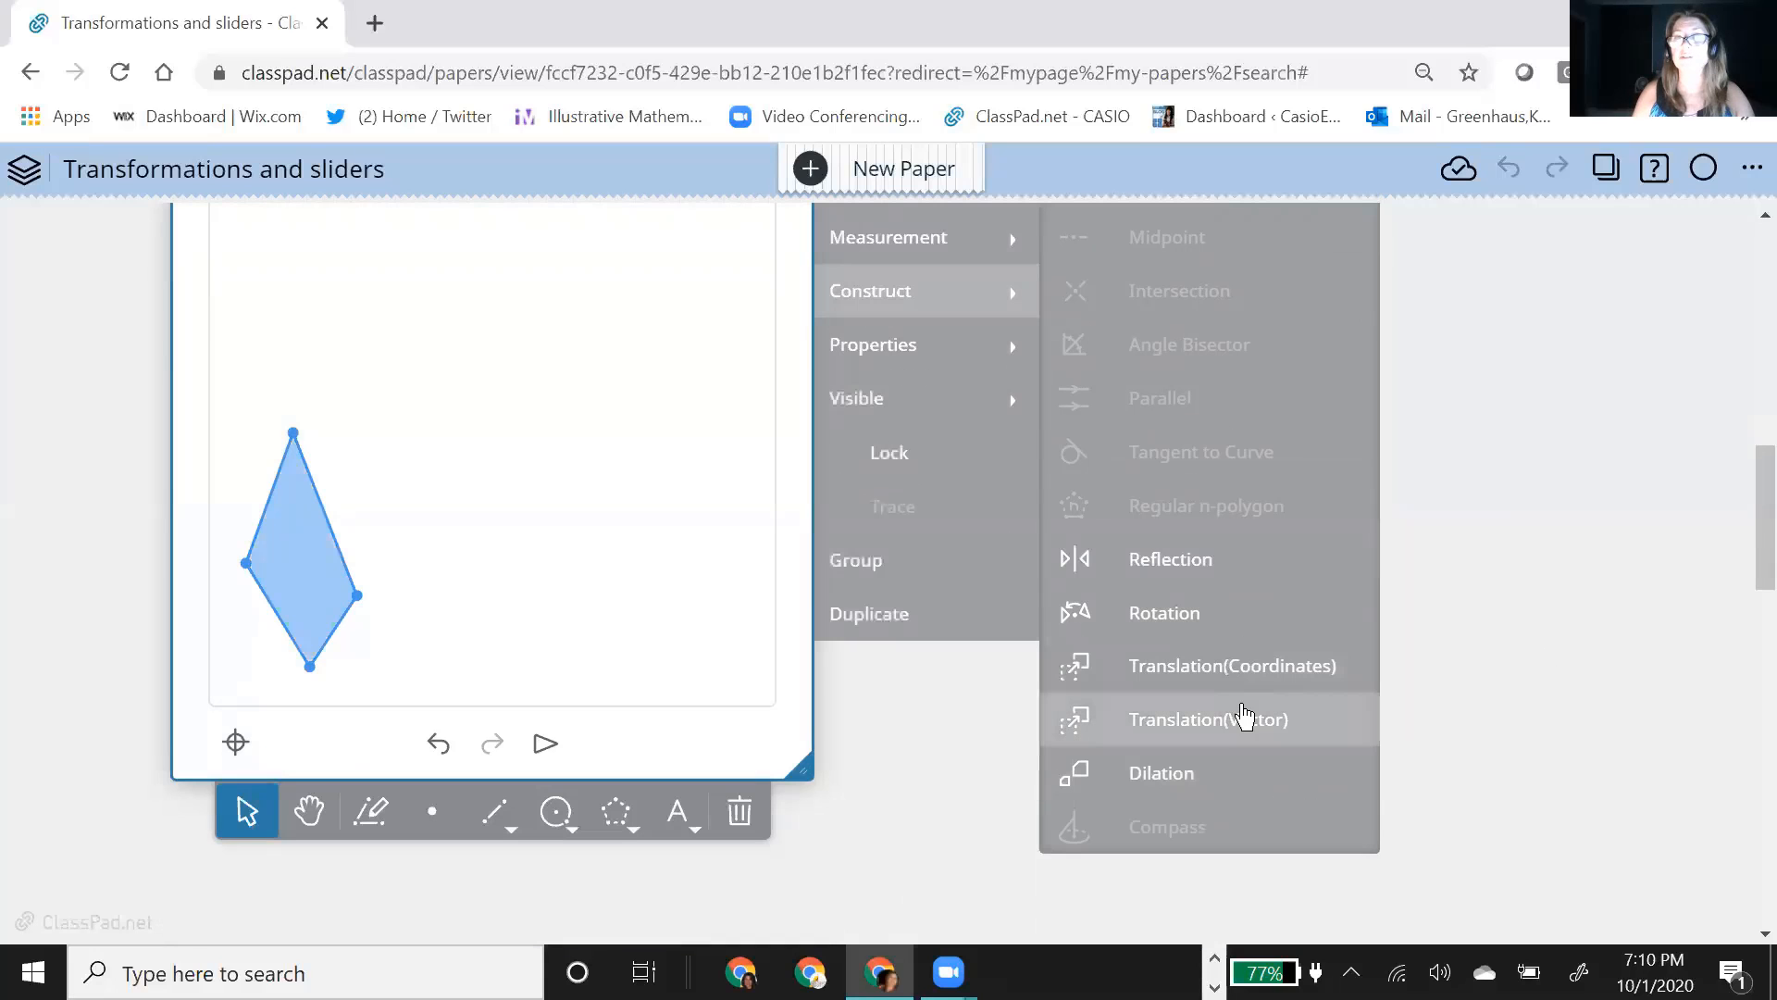
pyautogui.click(1193, 669)
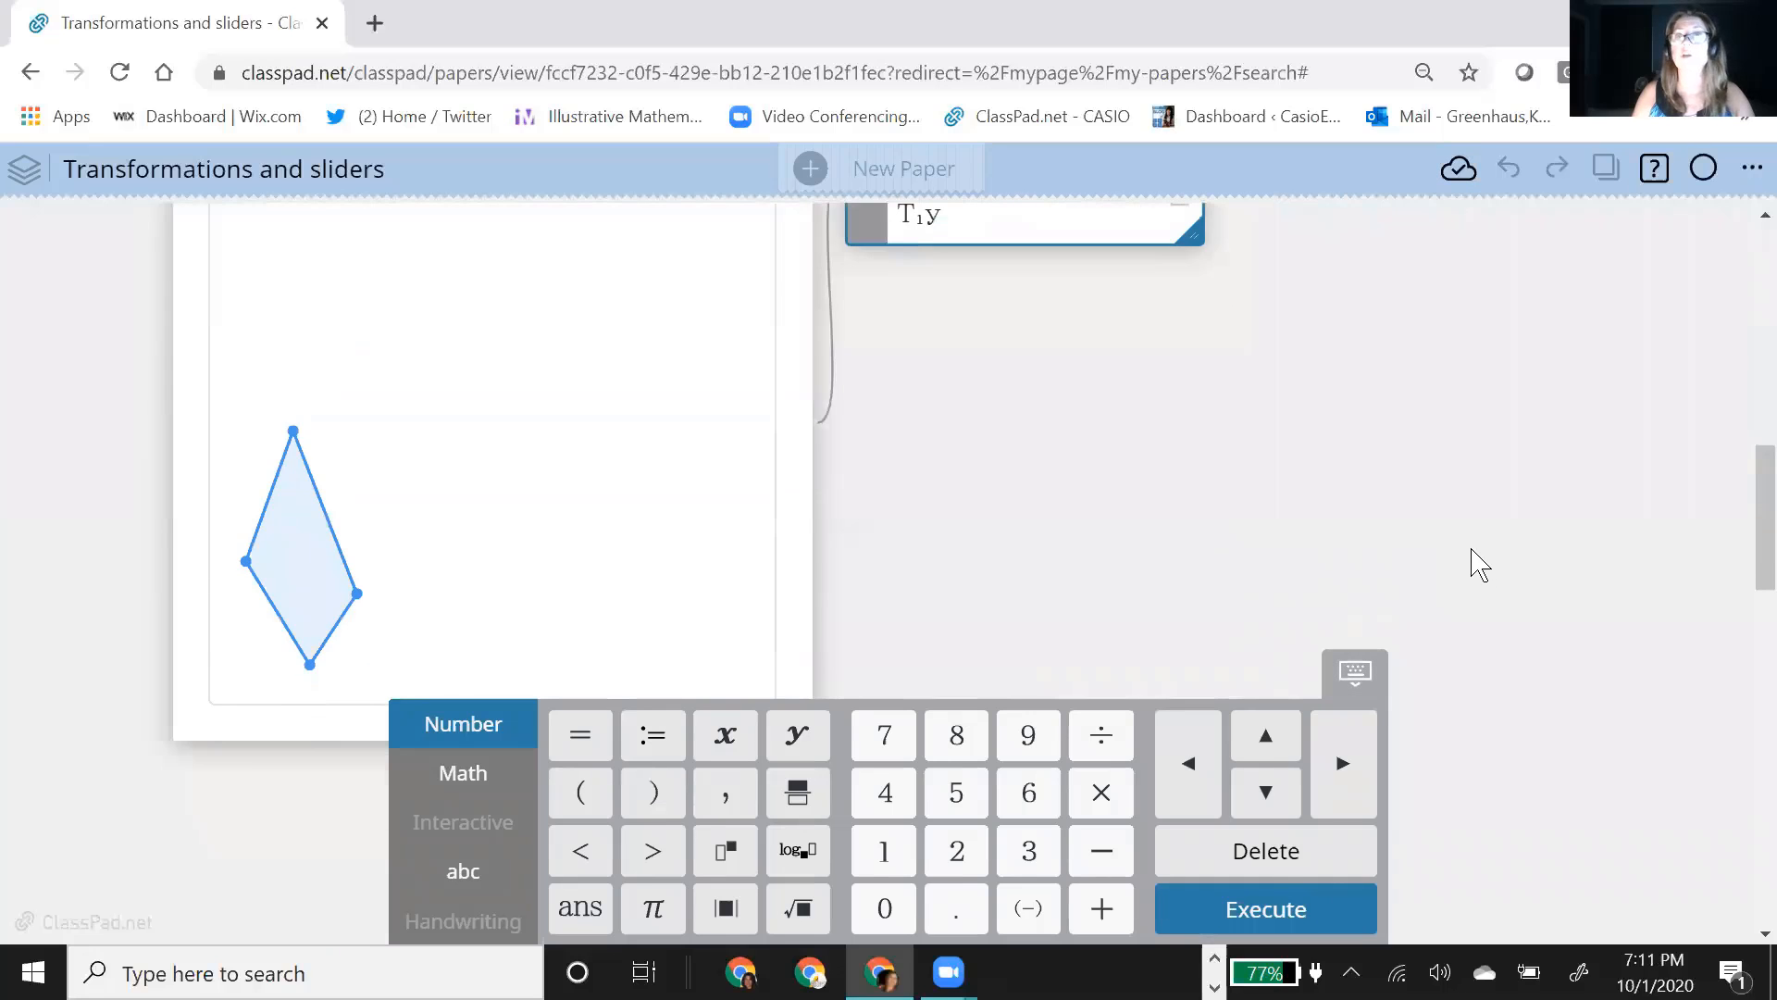
# Step: Set the translation to 3 in x and 2 in y, and execute it on the quadrilateral
pyautogui.scroll(1, 1462, 551)
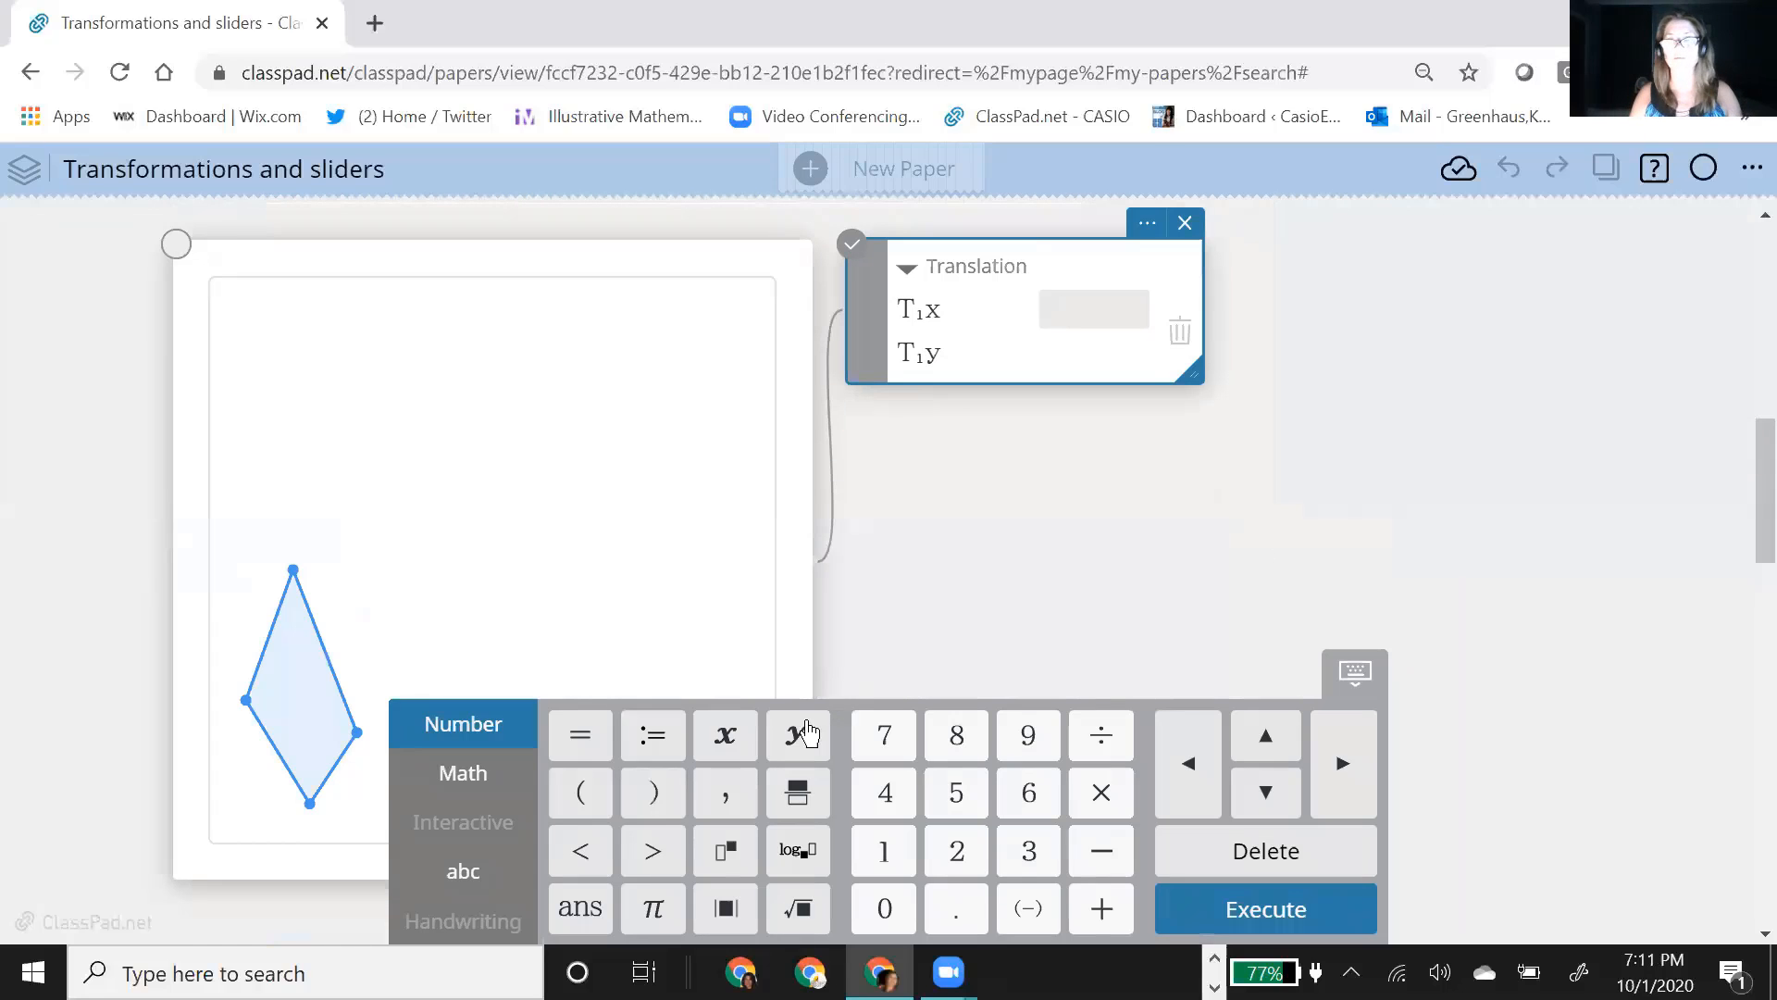
pyautogui.click(1028, 850)
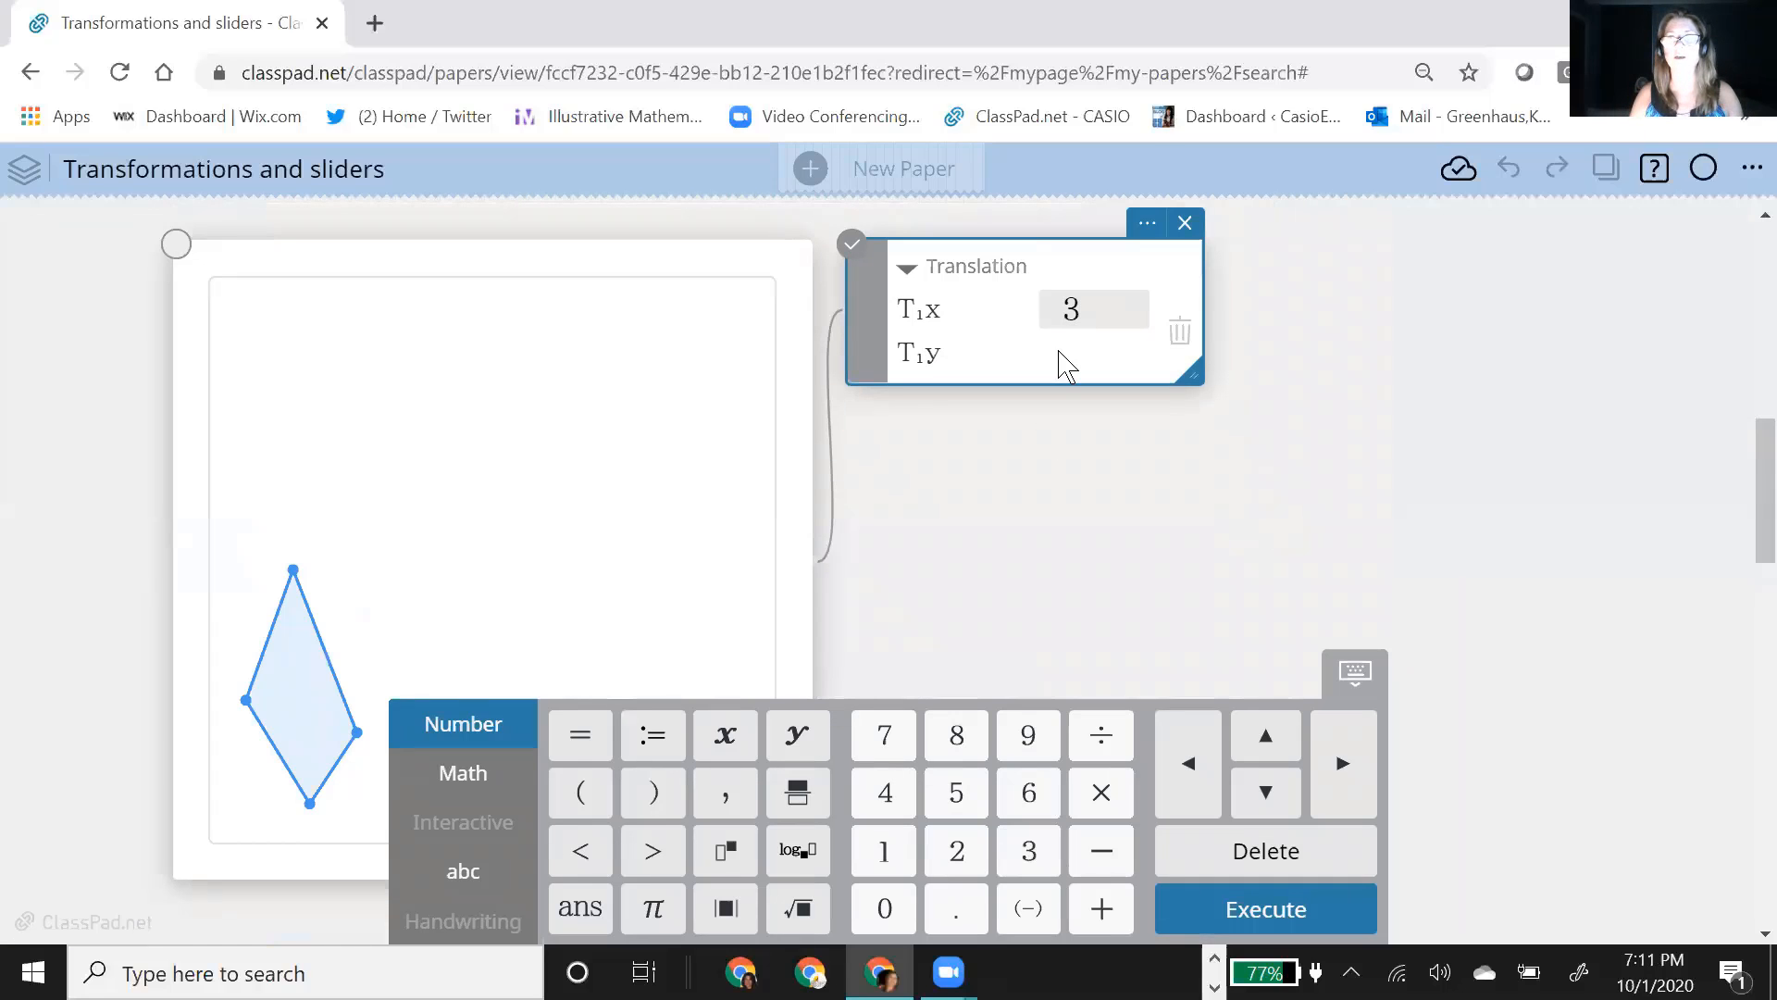
pyautogui.click(1069, 357)
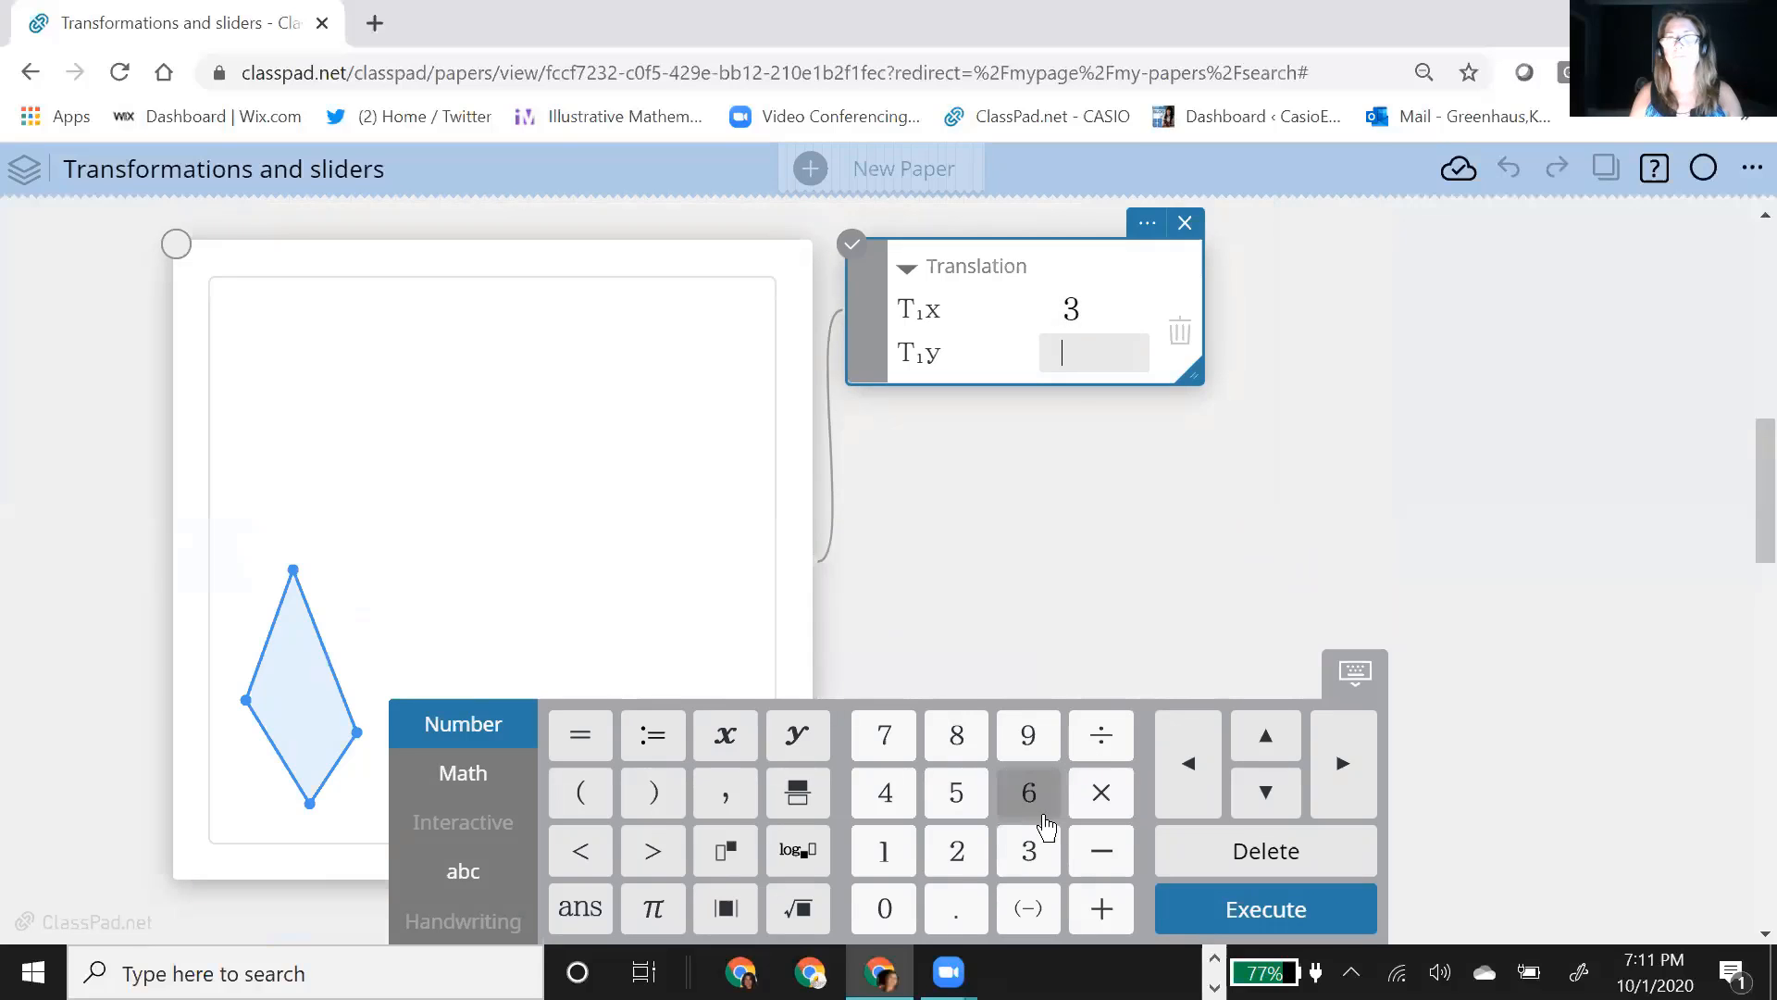
pyautogui.click(953, 851)
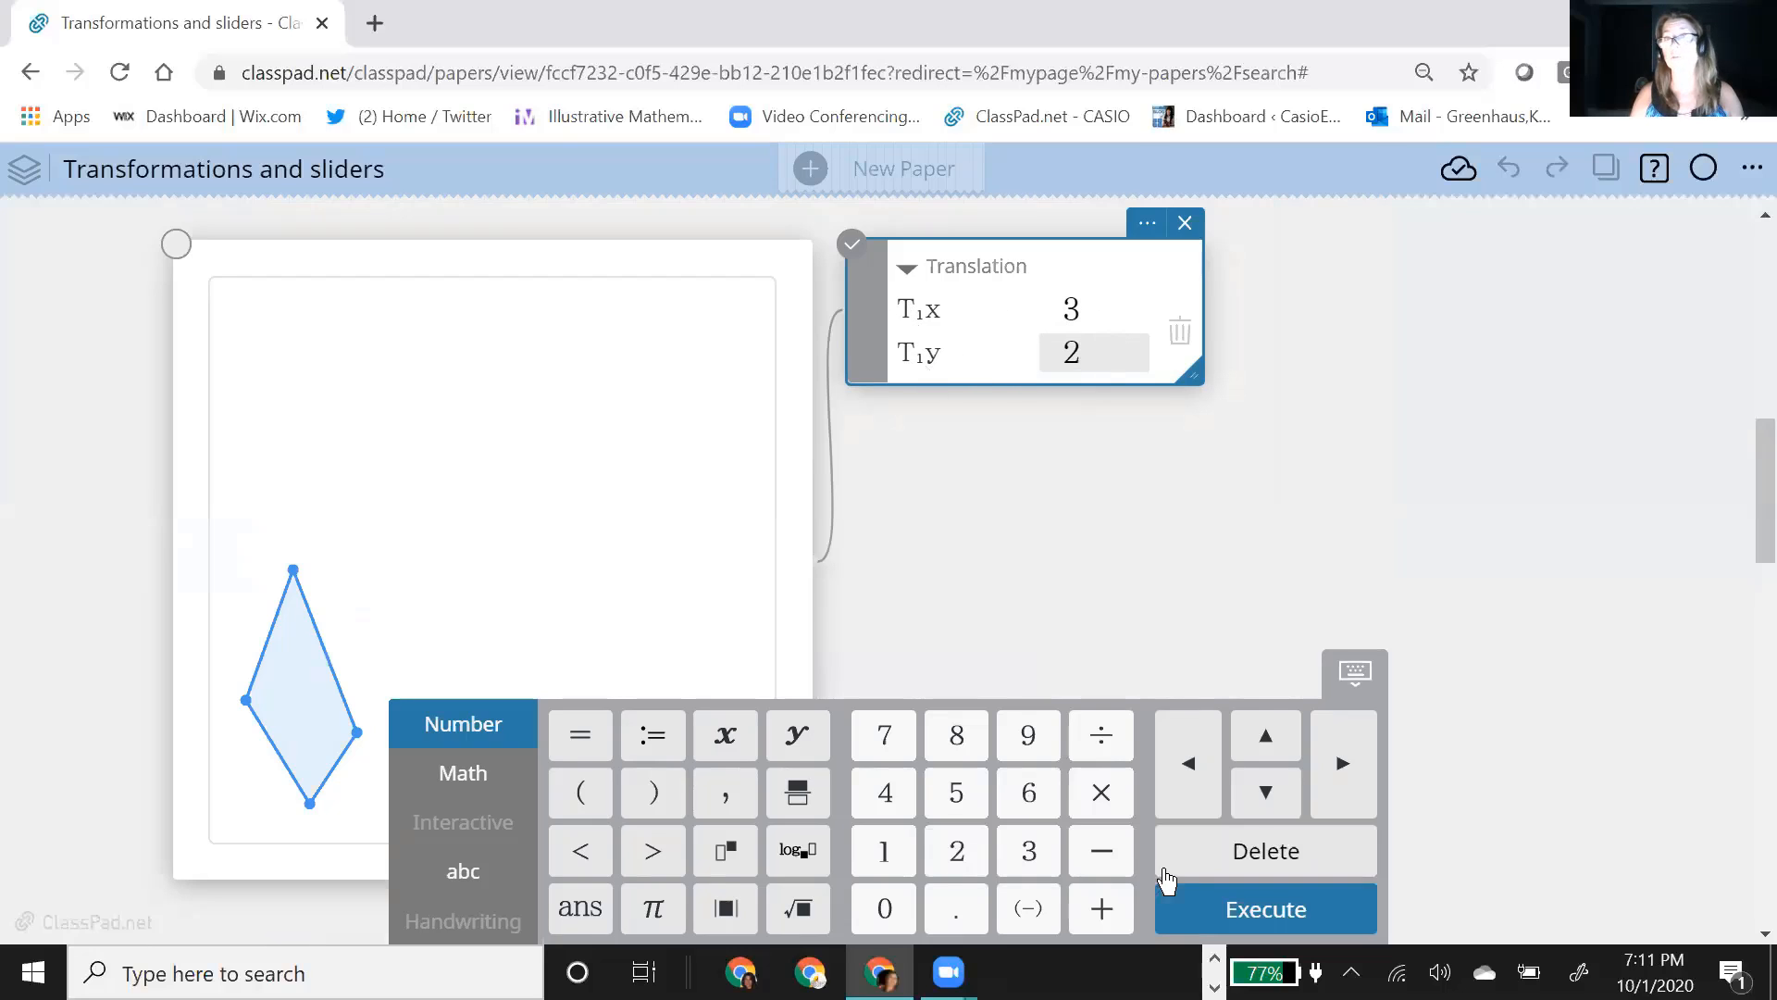
pyautogui.click(1264, 916)
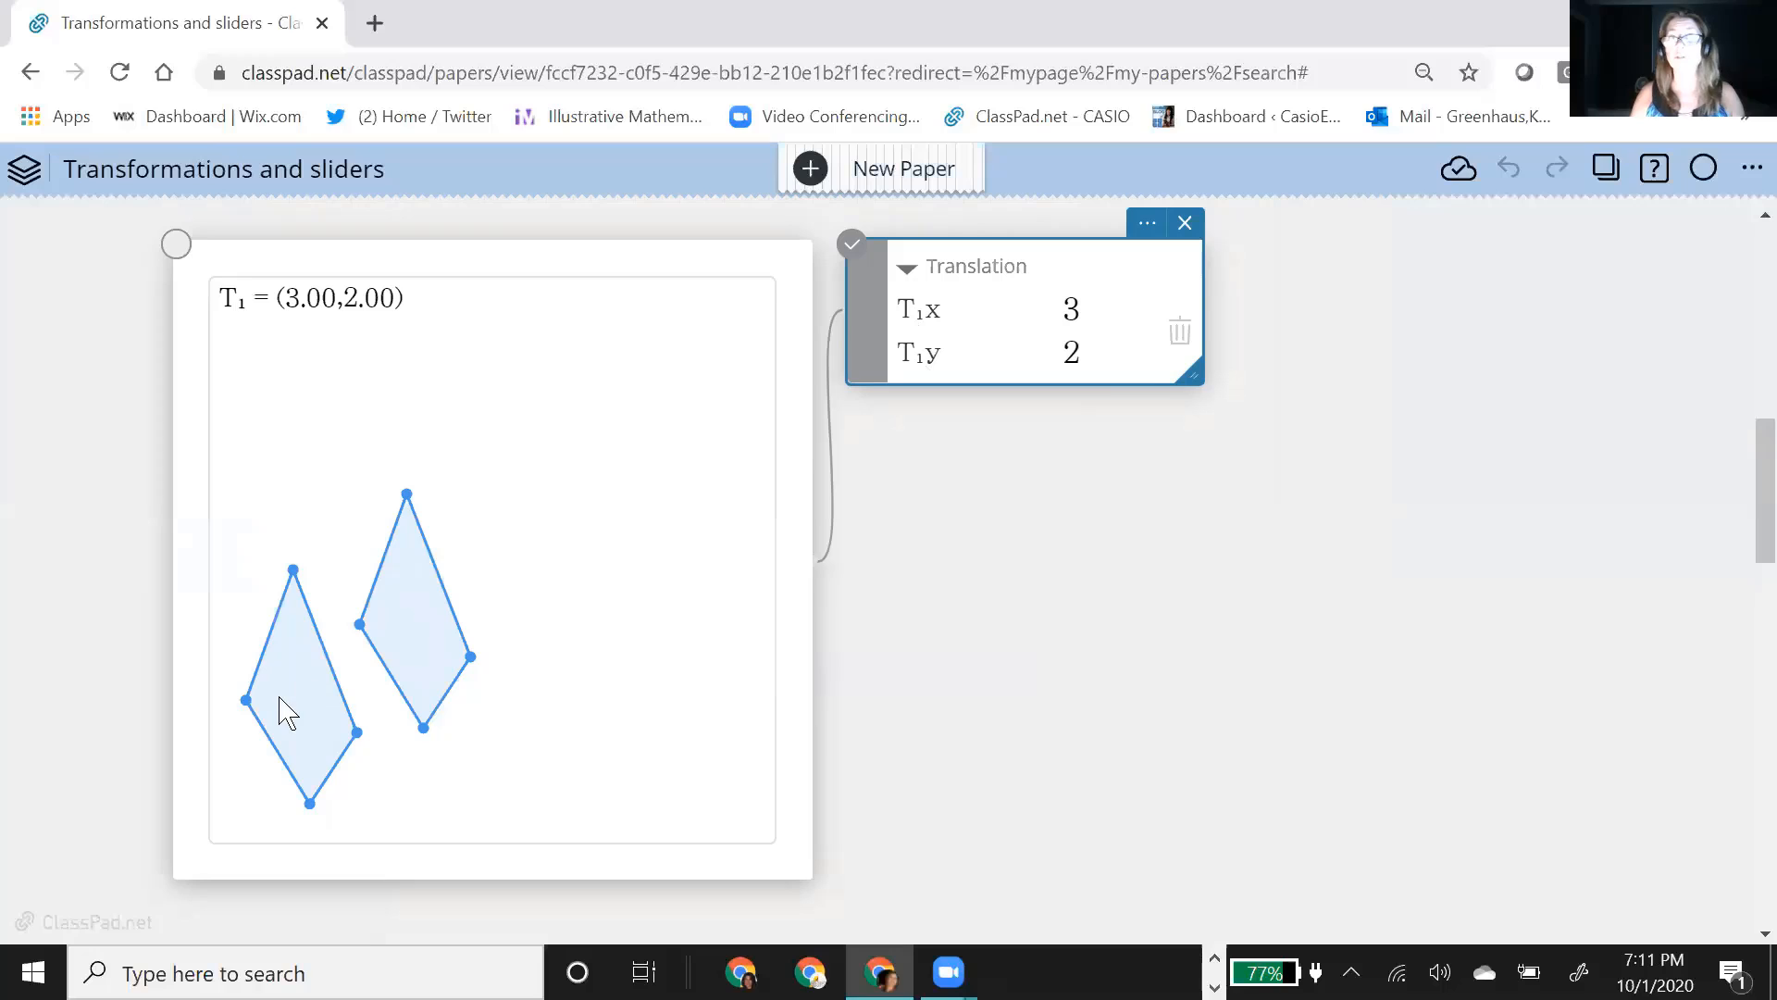
# Step: Replace the translation's x component with the variable h and its y component with v, and set the h slider to 5
pyautogui.click(1091, 322)
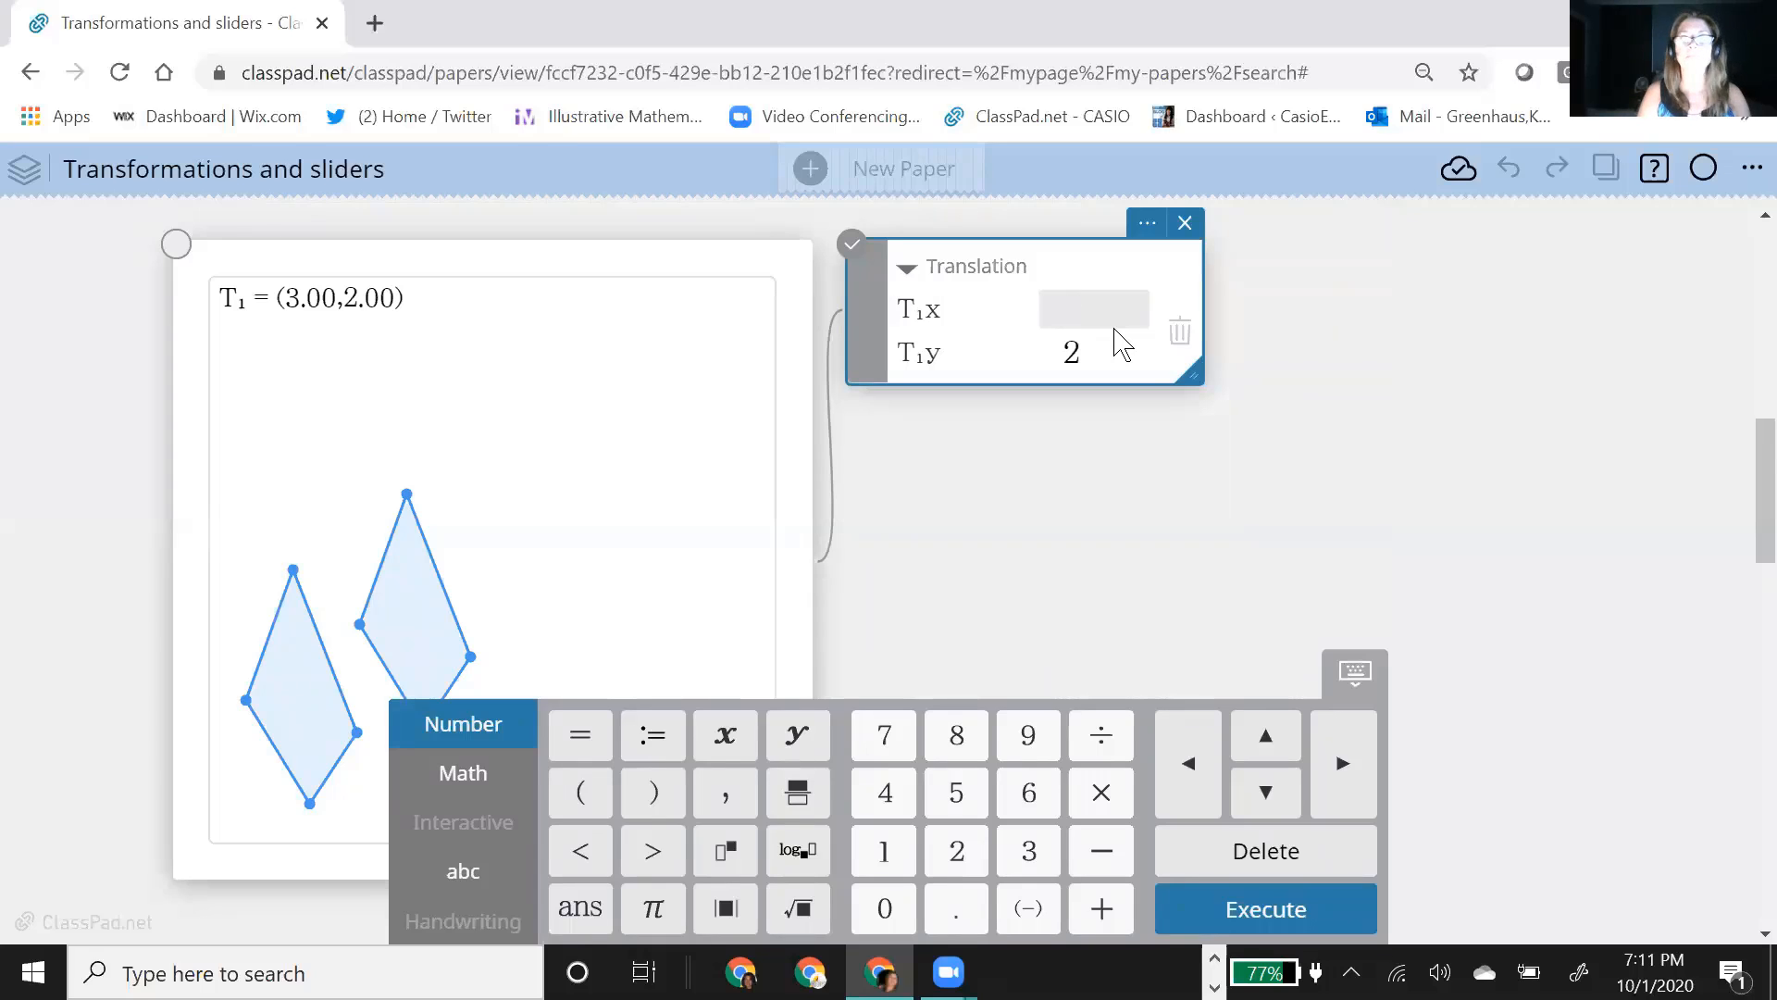
pyautogui.write('h')
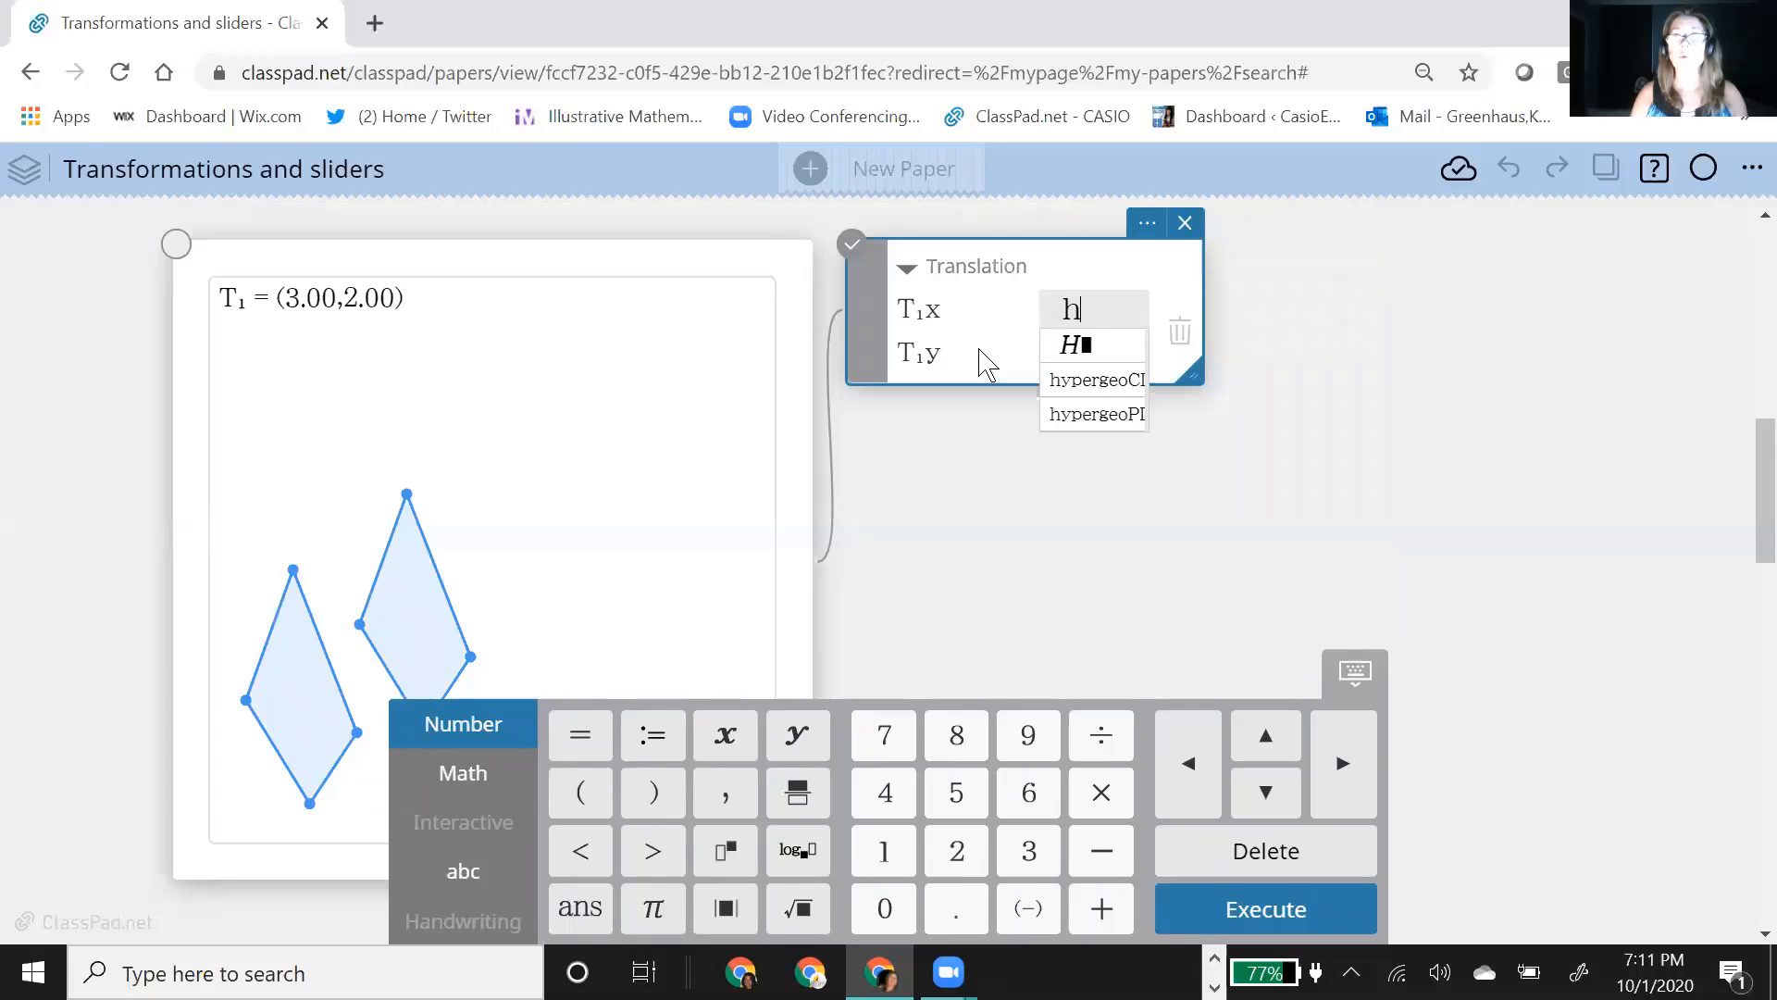
pyautogui.click(983, 361)
pyautogui.click(1083, 357)
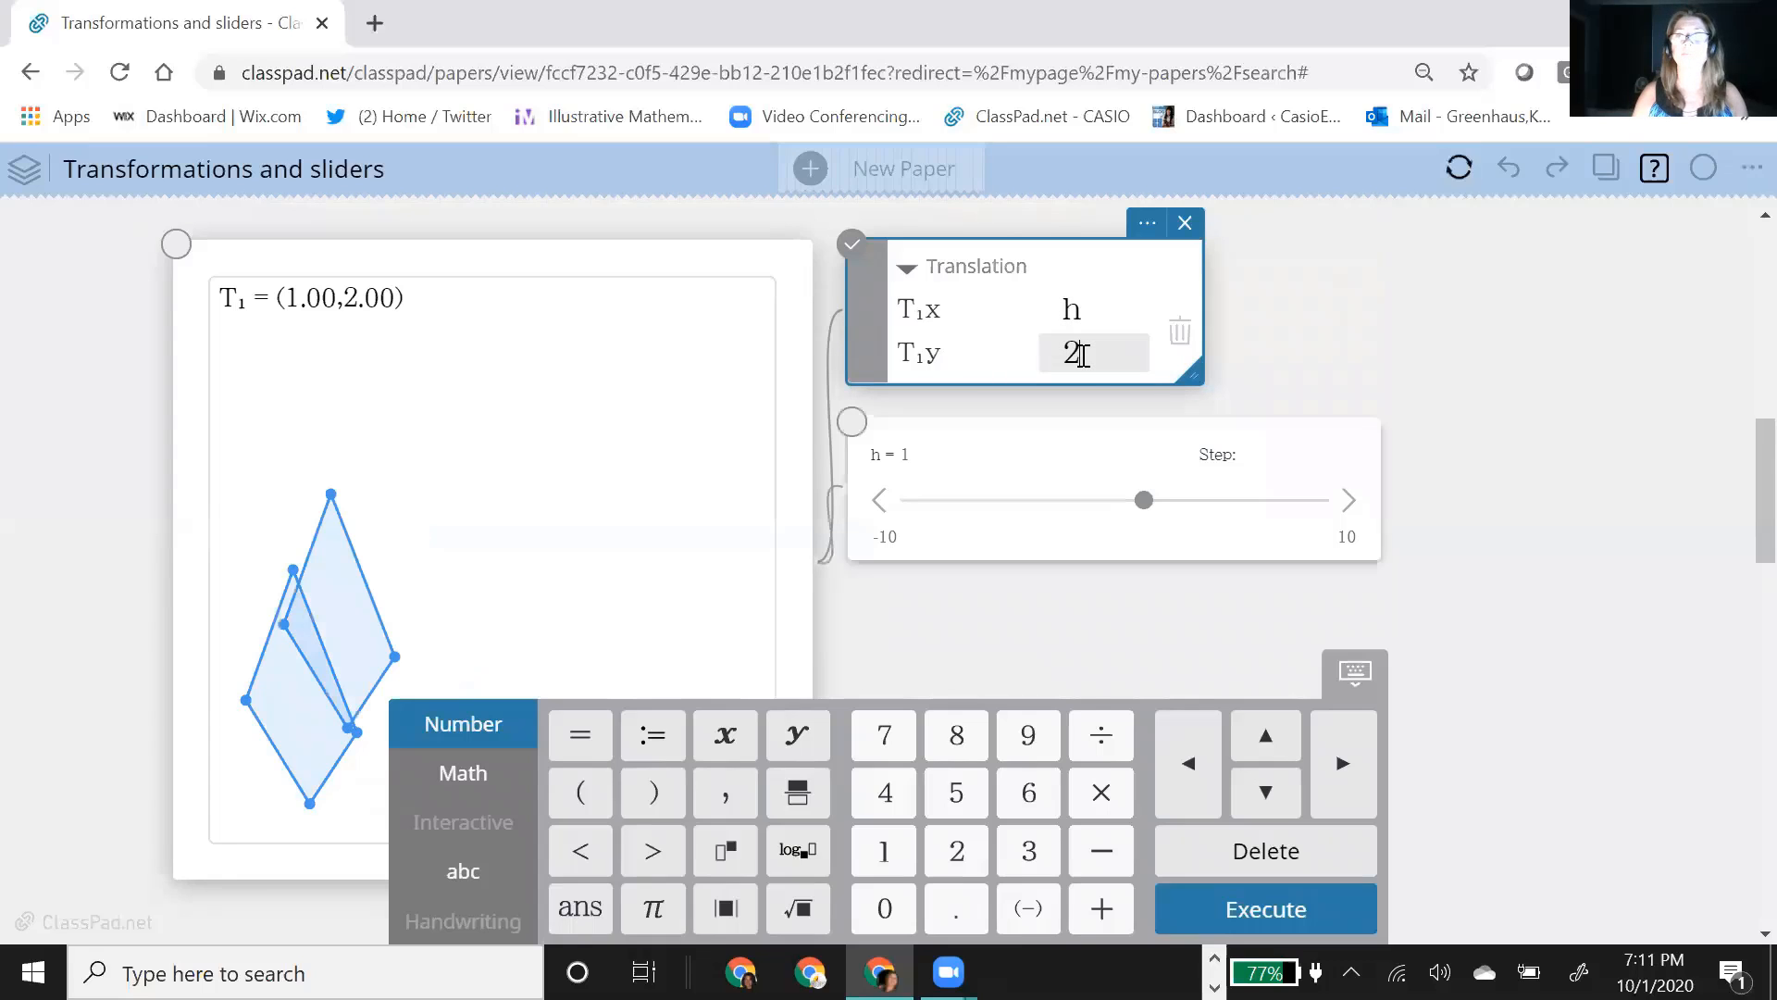
pyautogui.press('BackSpace')
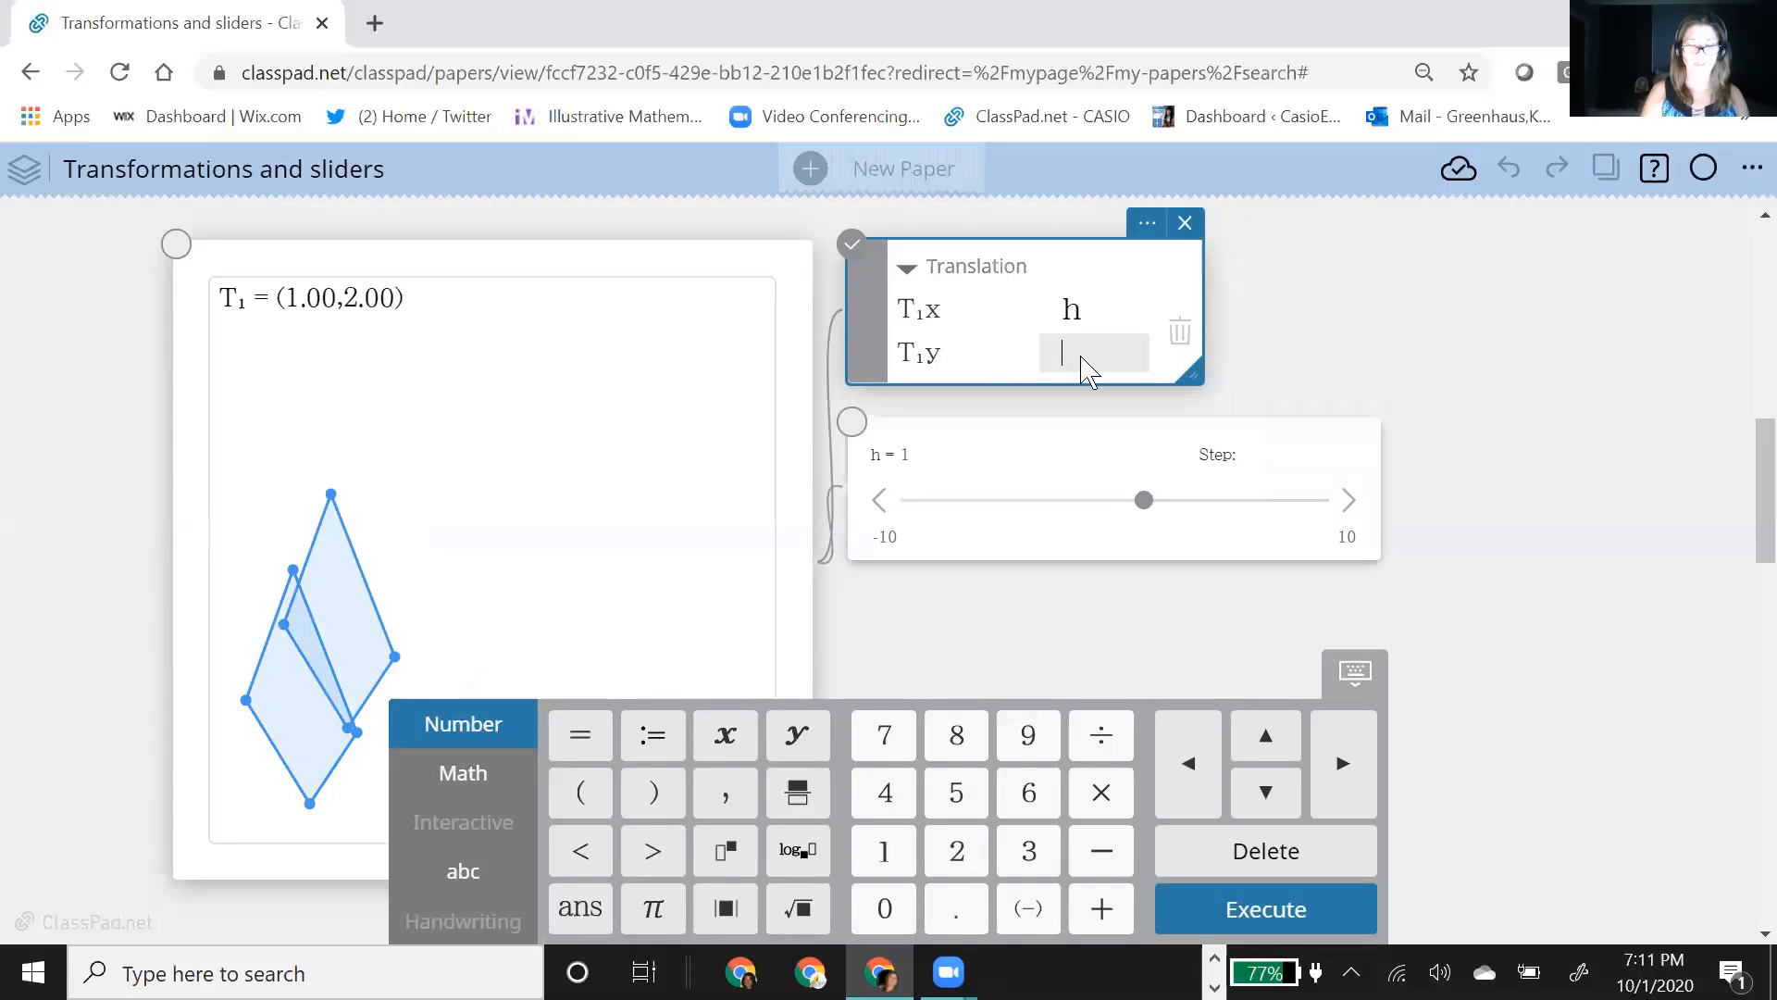
pyautogui.write('v')
pyautogui.press('Return')
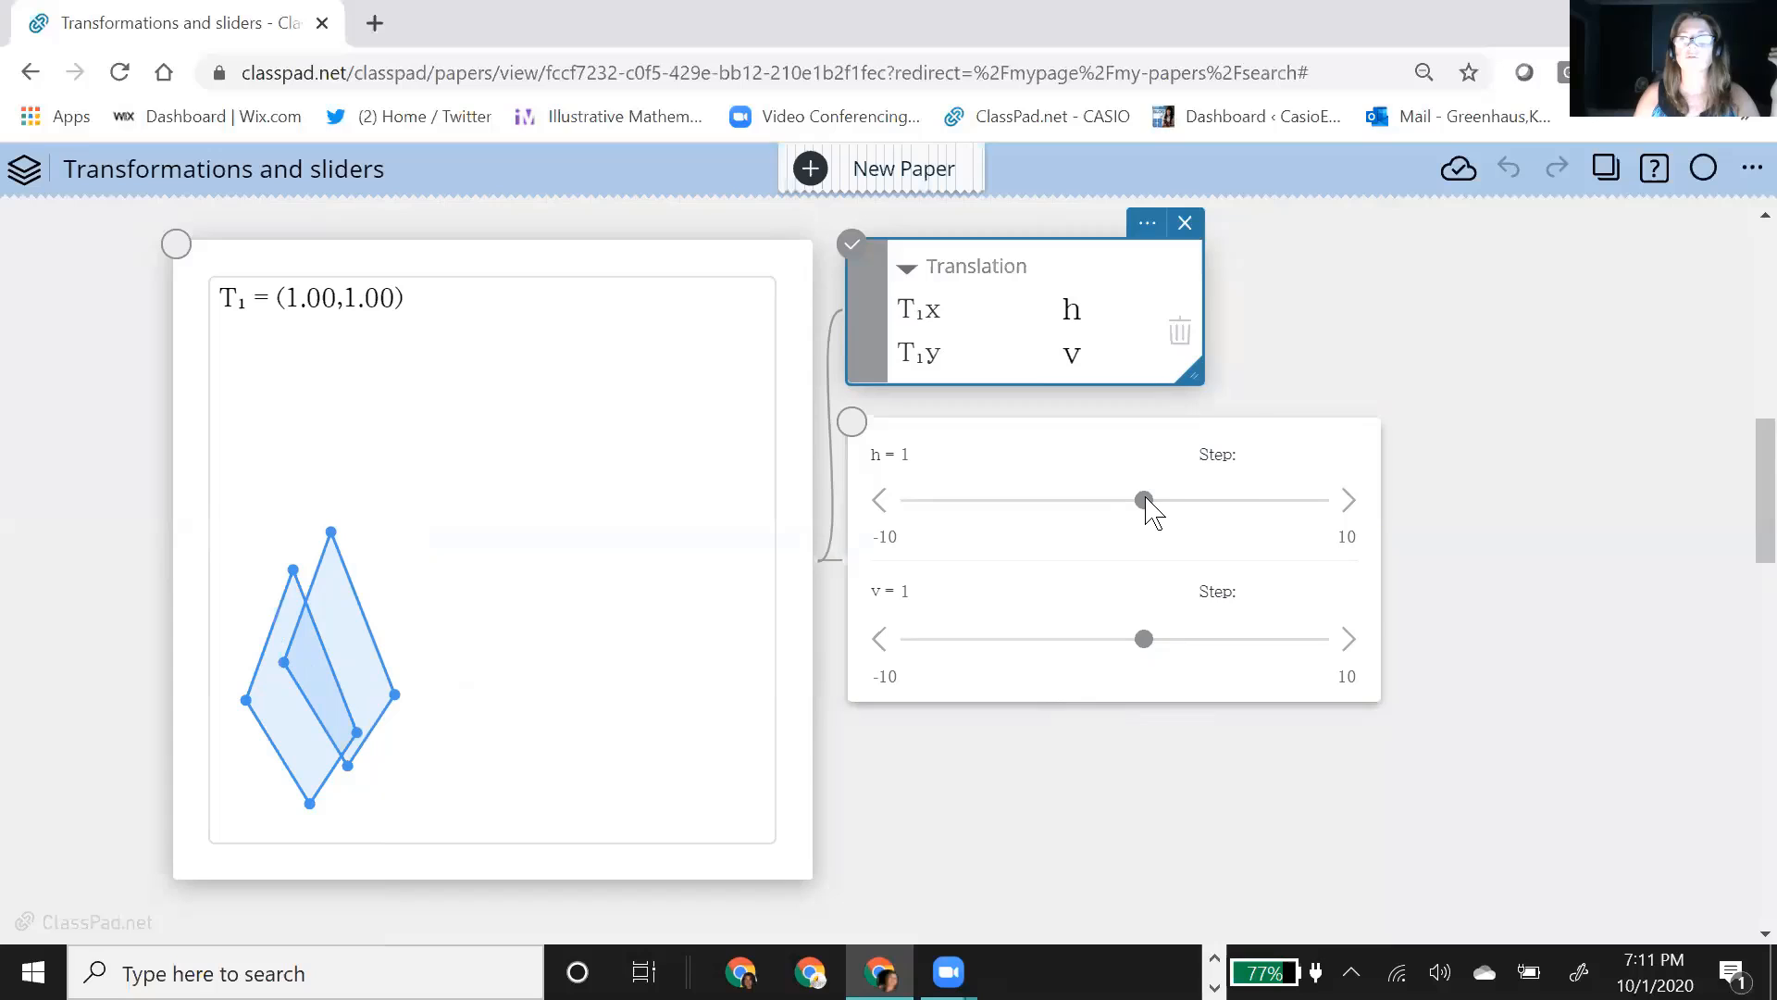
pyautogui.moveTo(1144, 500); pyautogui.dragTo(1231, 516)
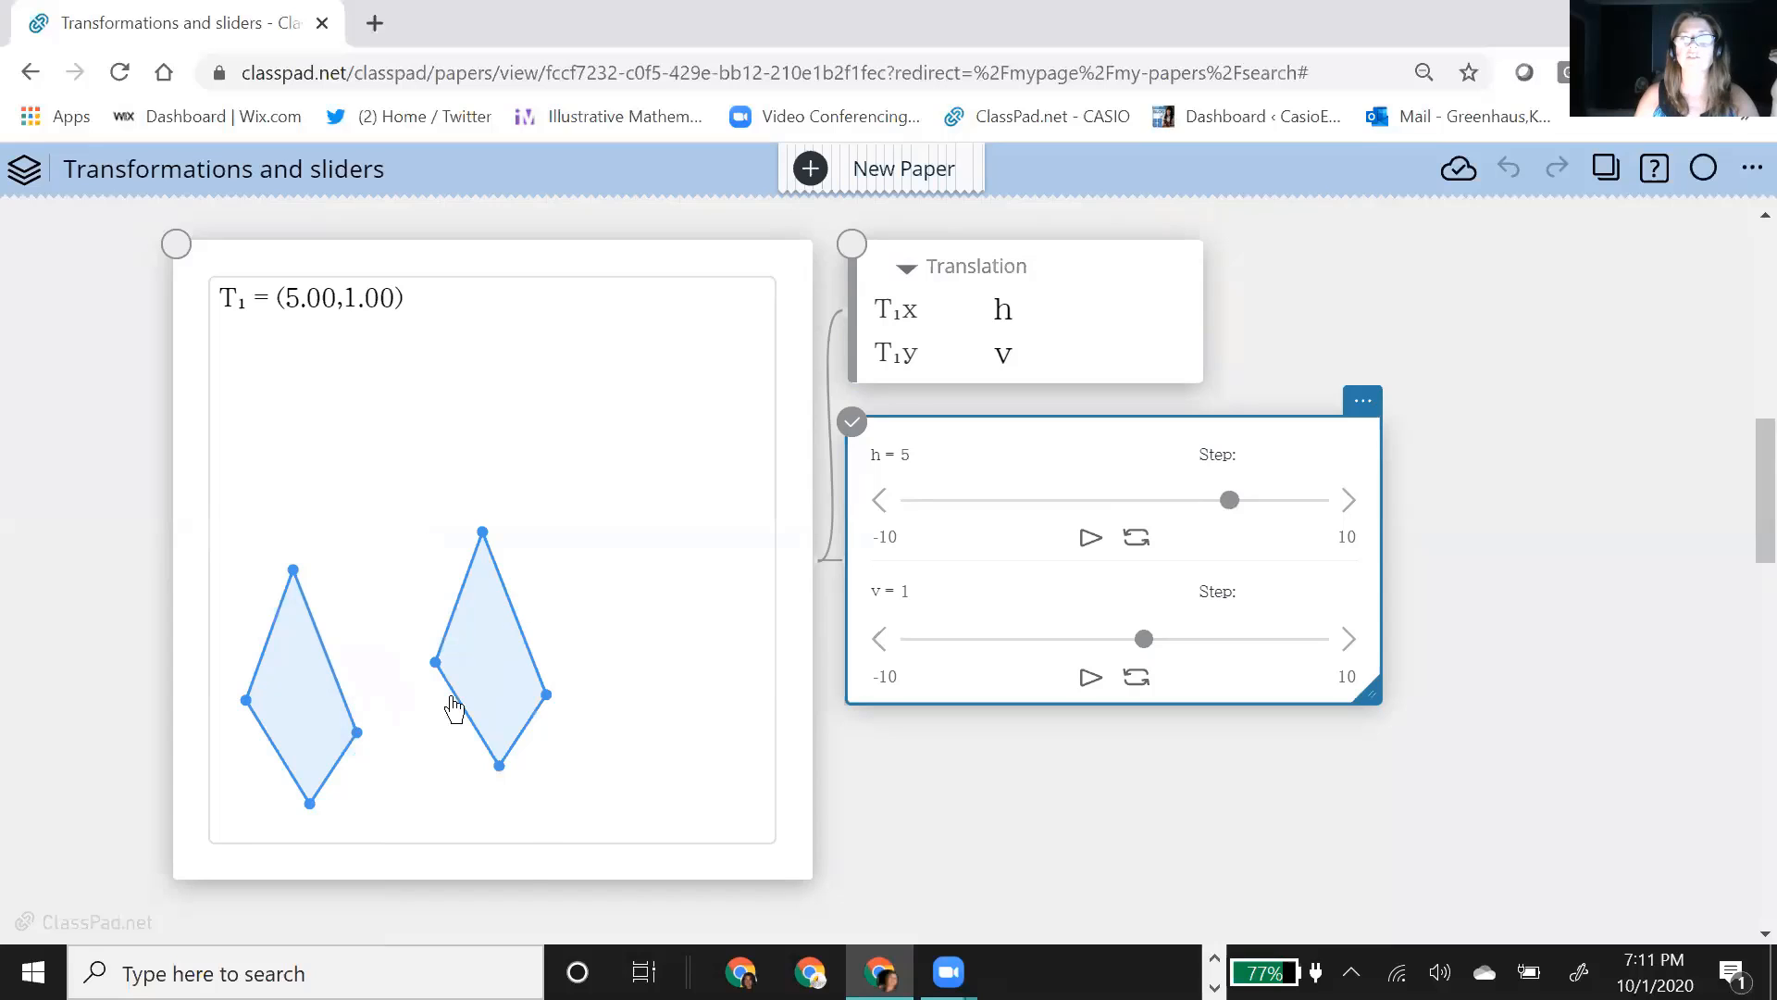
# Step: Select the whole translated quadrilateral and change its color to orange
pyautogui.moveTo(384, 482); pyautogui.dragTo(634, 802)
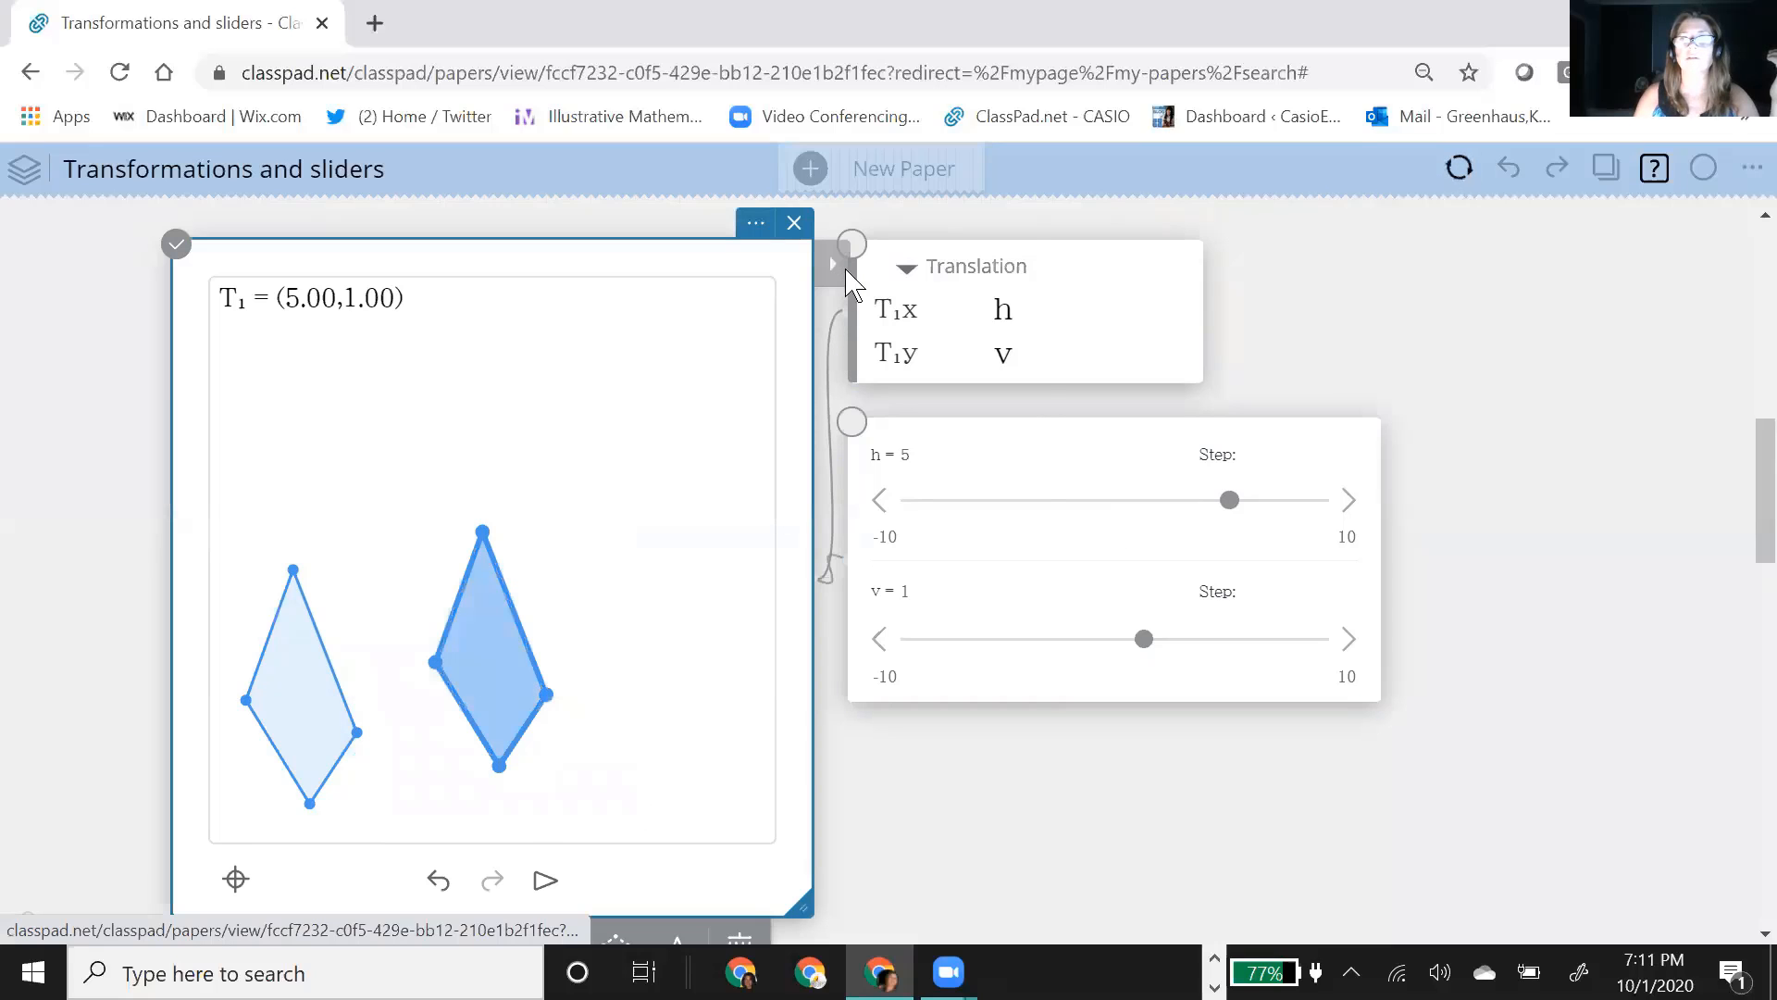
pyautogui.click(845, 271)
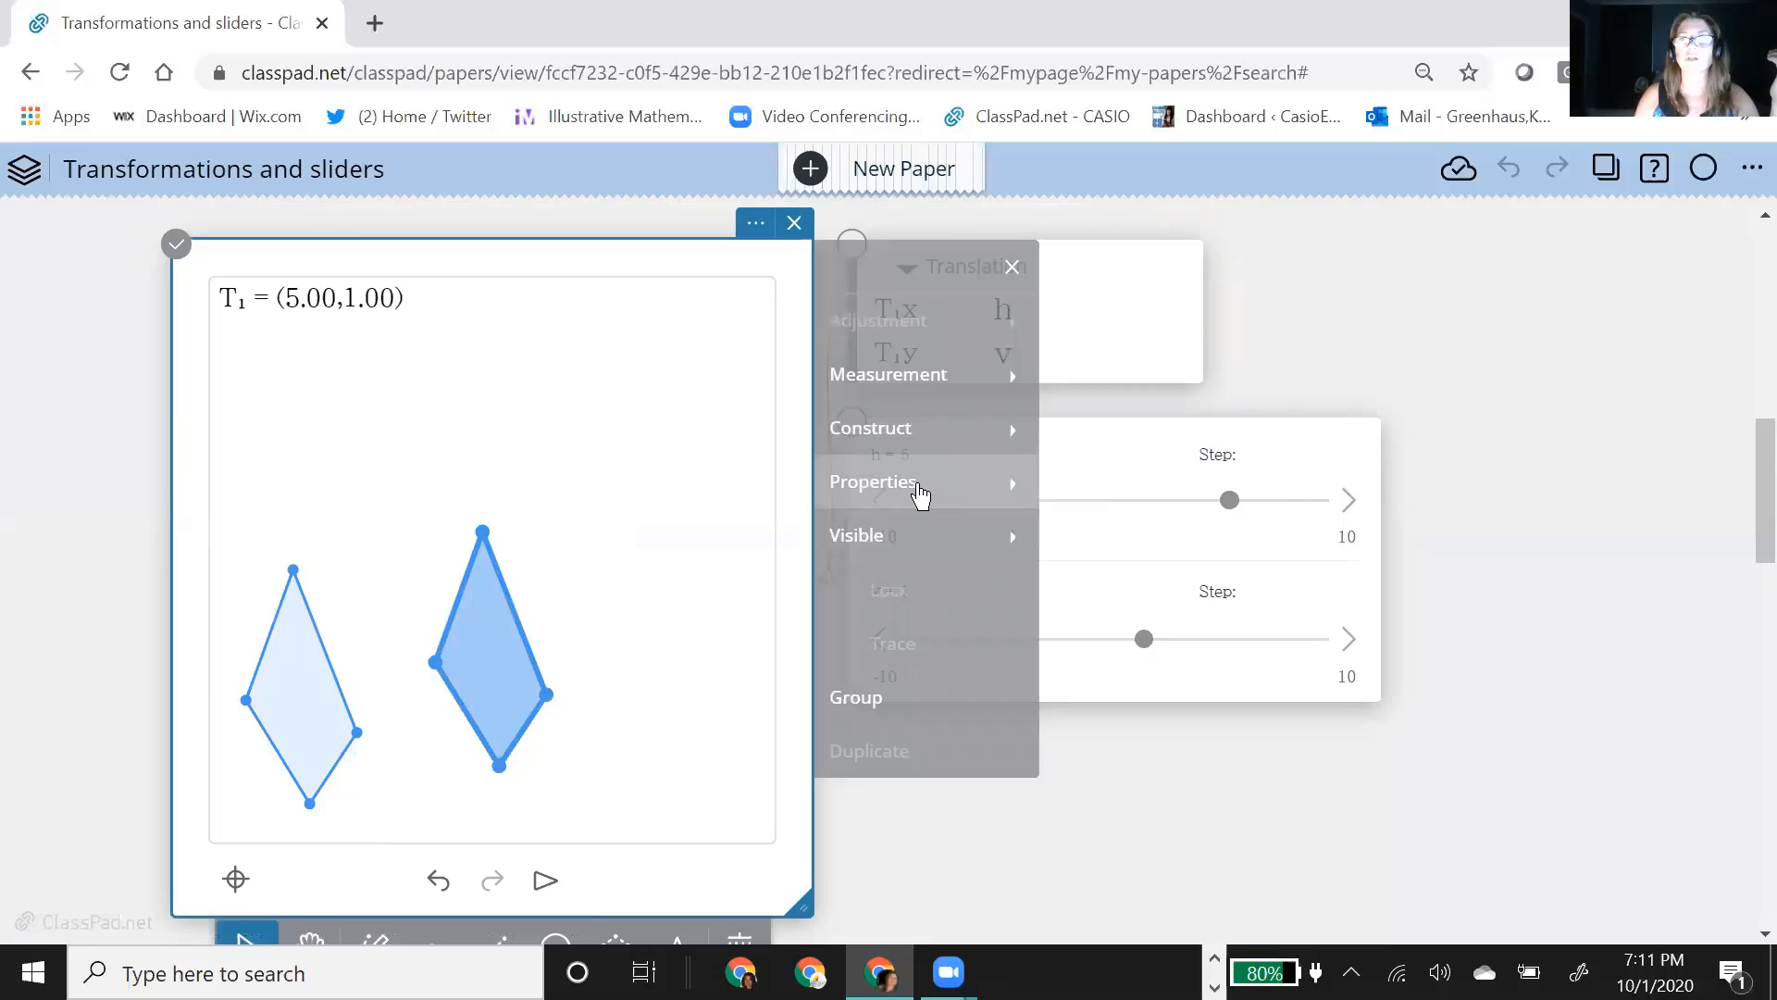
pyautogui.click(928, 492)
pyautogui.click(1158, 332)
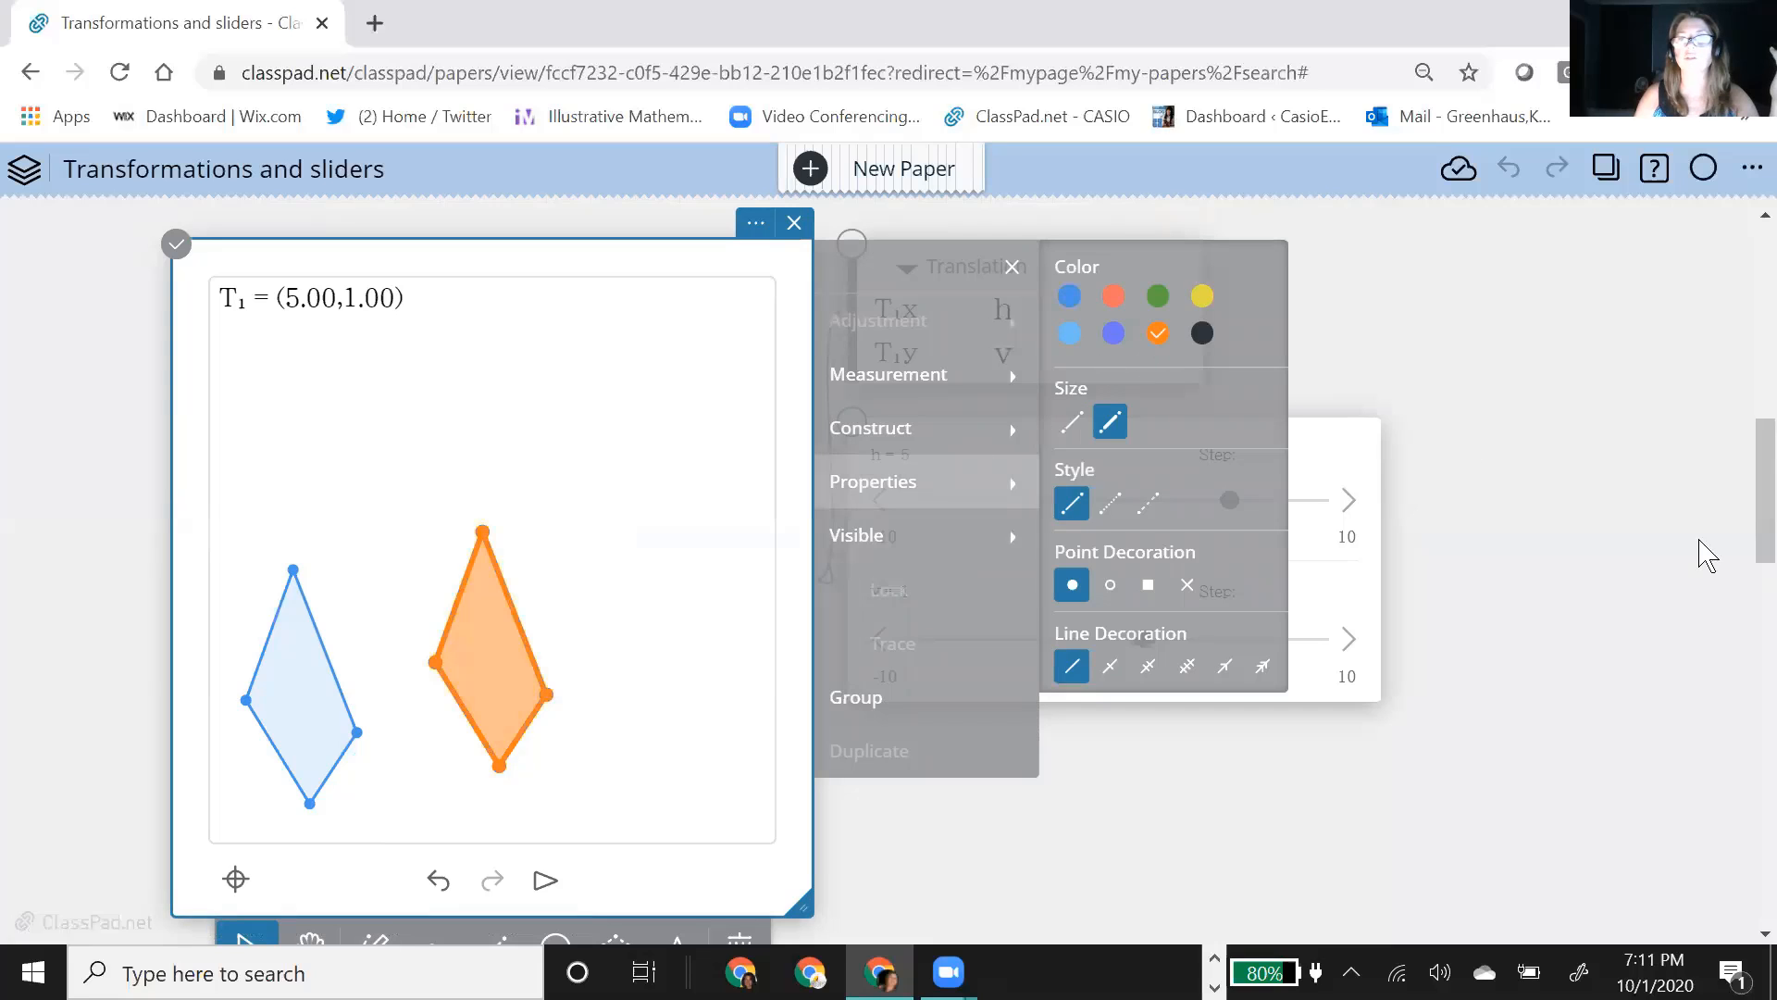
pyautogui.click(1647, 560)
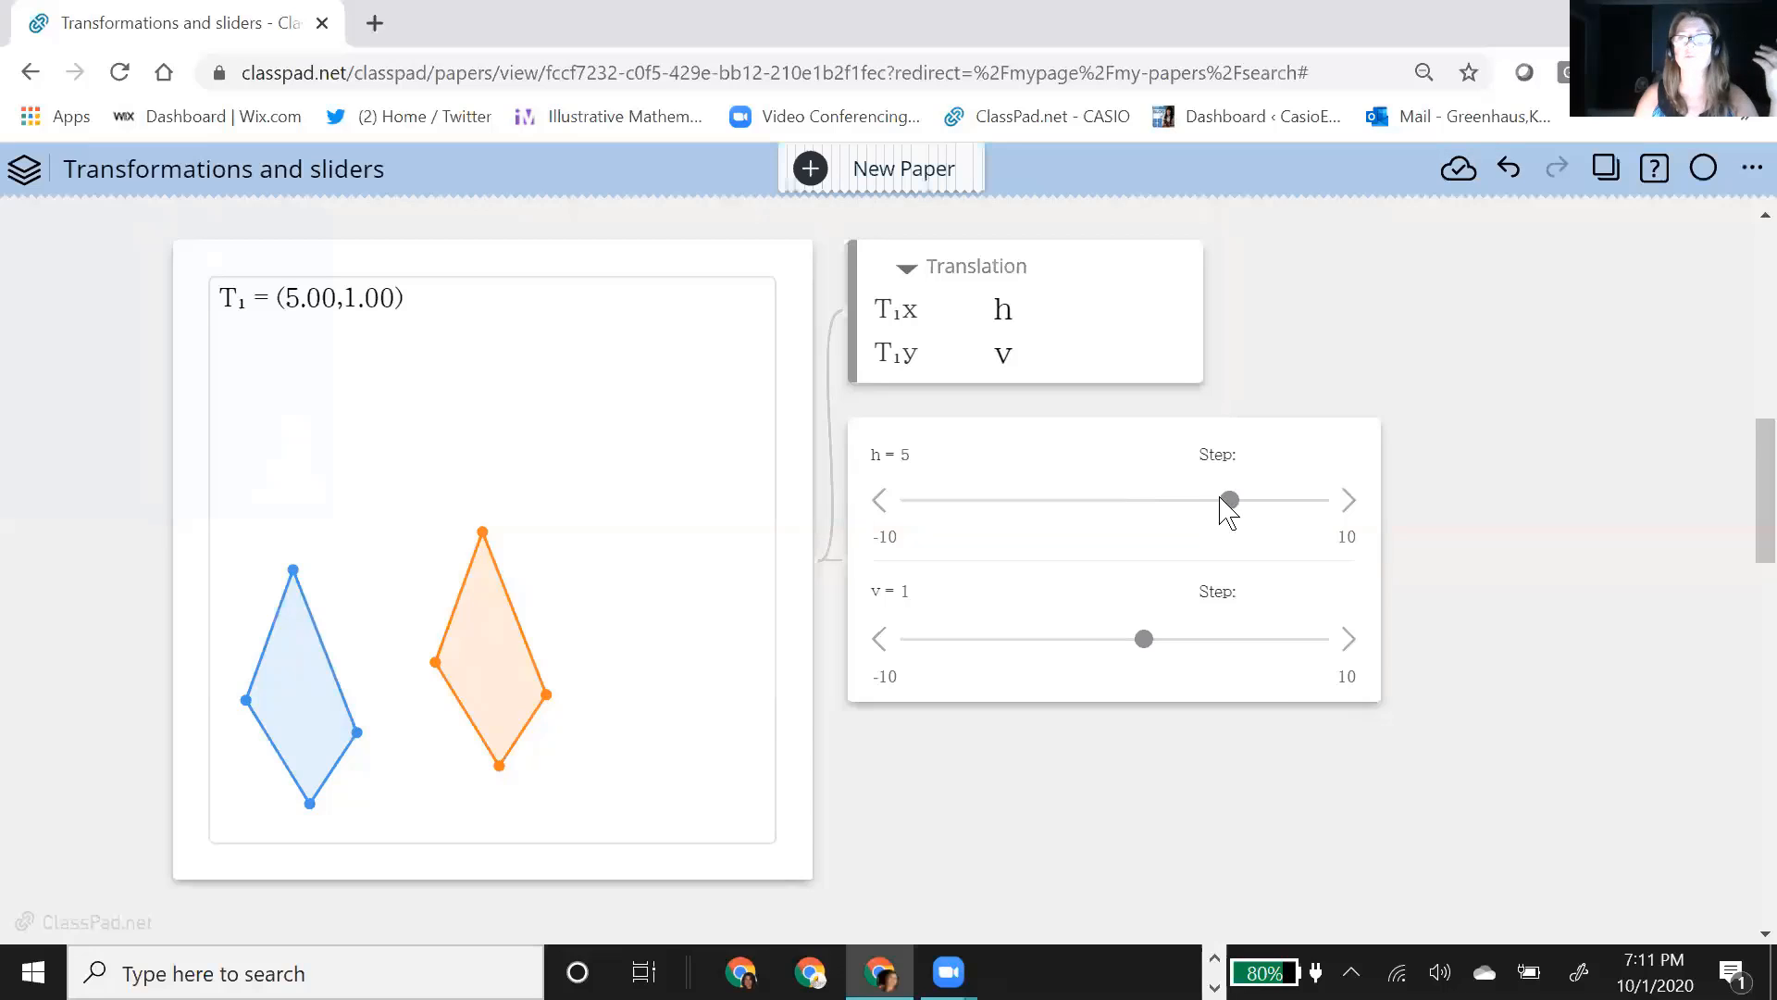
# Step: Set the h slider to -2.2 and move the original quadrilateral toward the middle so both shapes fit in the geometry window
pyautogui.moveTo(1227, 501); pyautogui.dragTo(1114, 515)
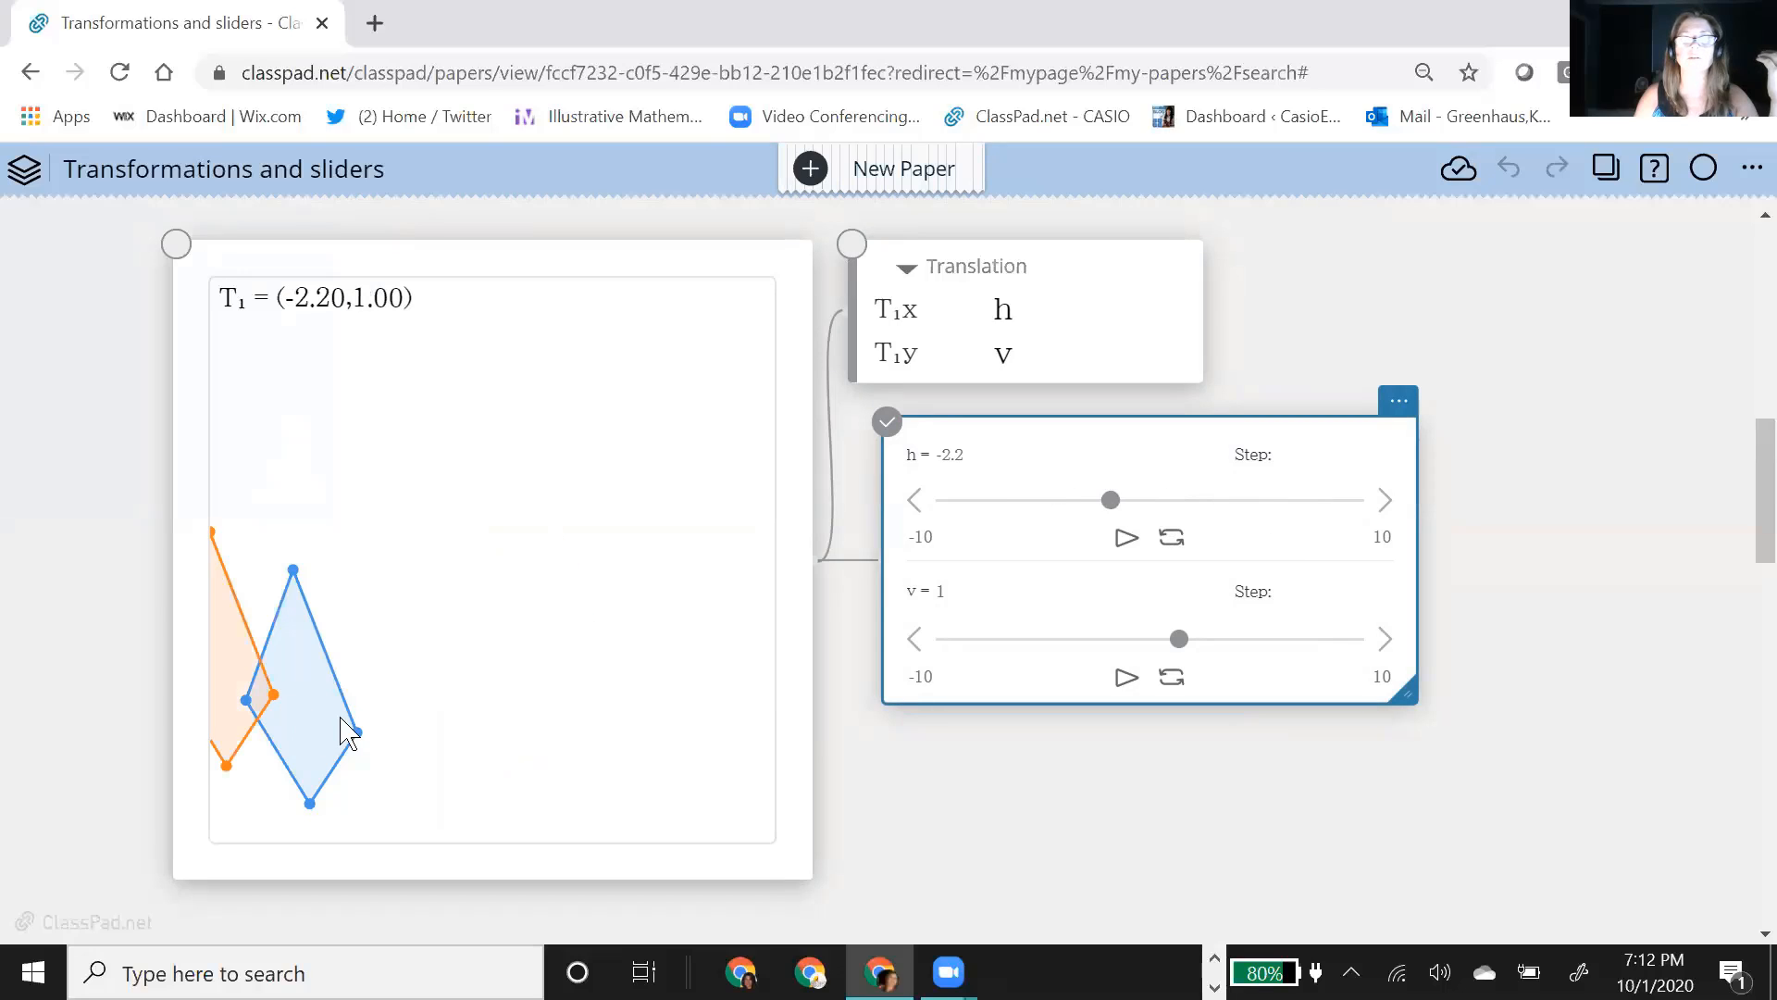
pyautogui.click(436, 737)
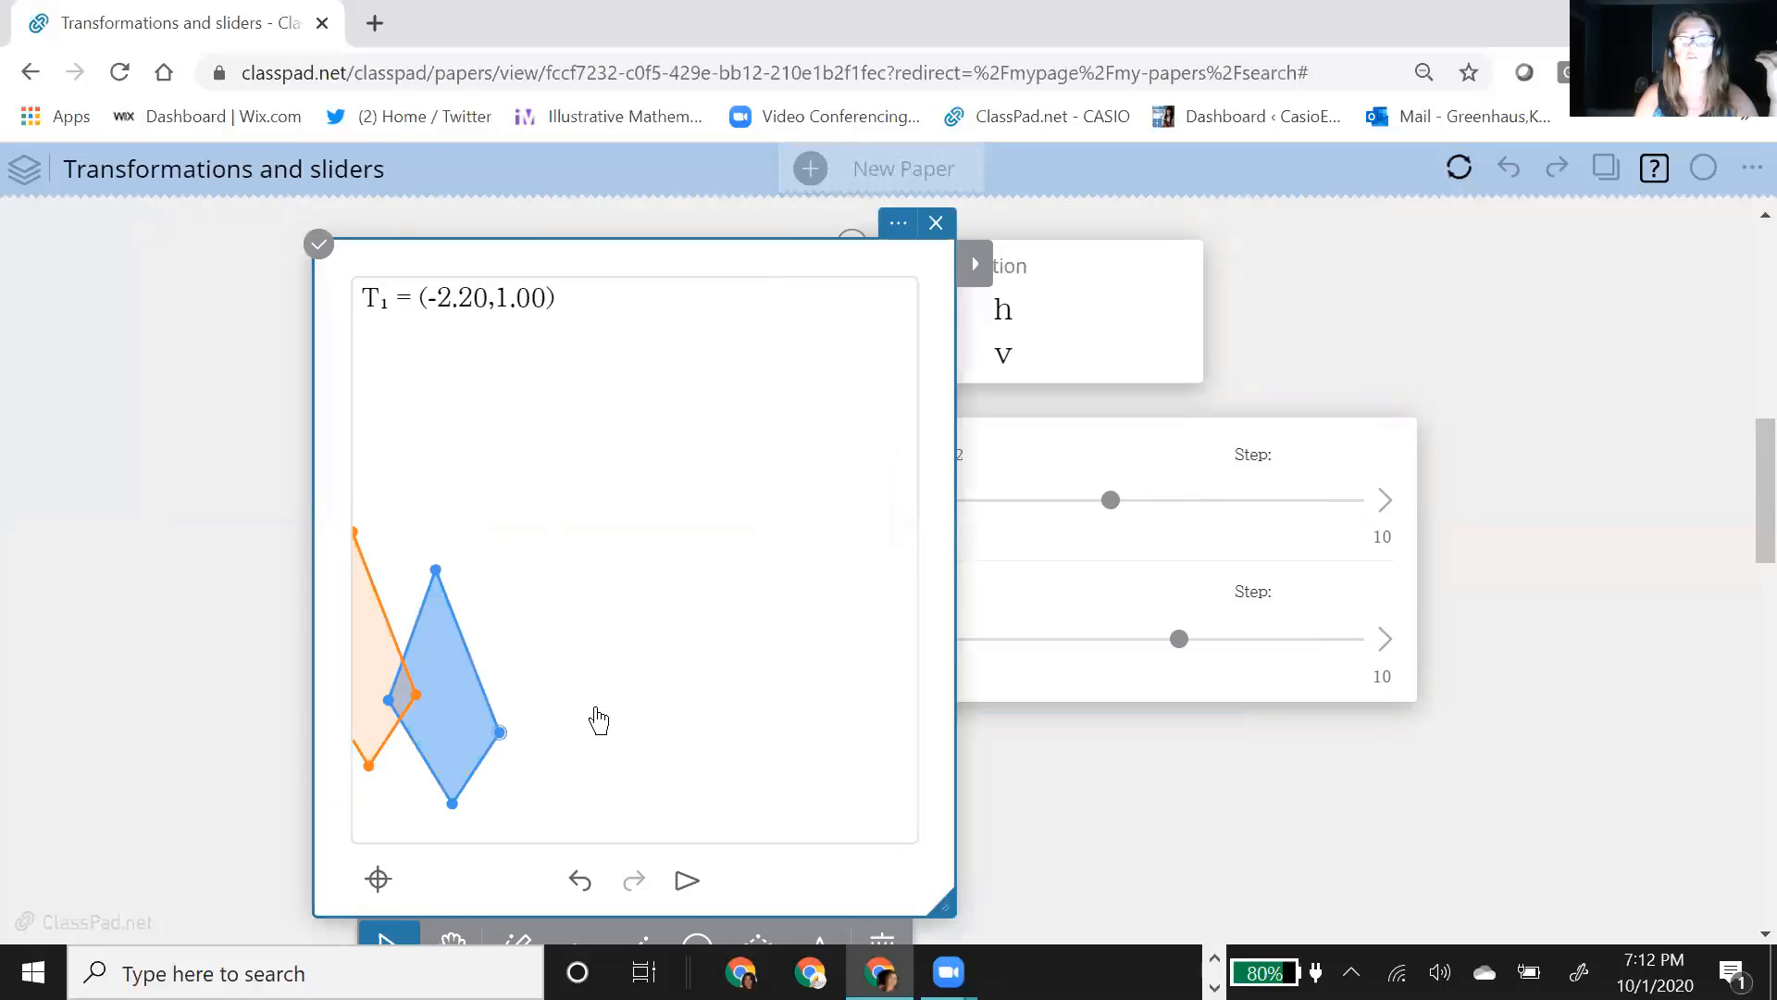
pyautogui.moveTo(595, 718); pyautogui.dragTo(742, 701)
pyautogui.click(1394, 748)
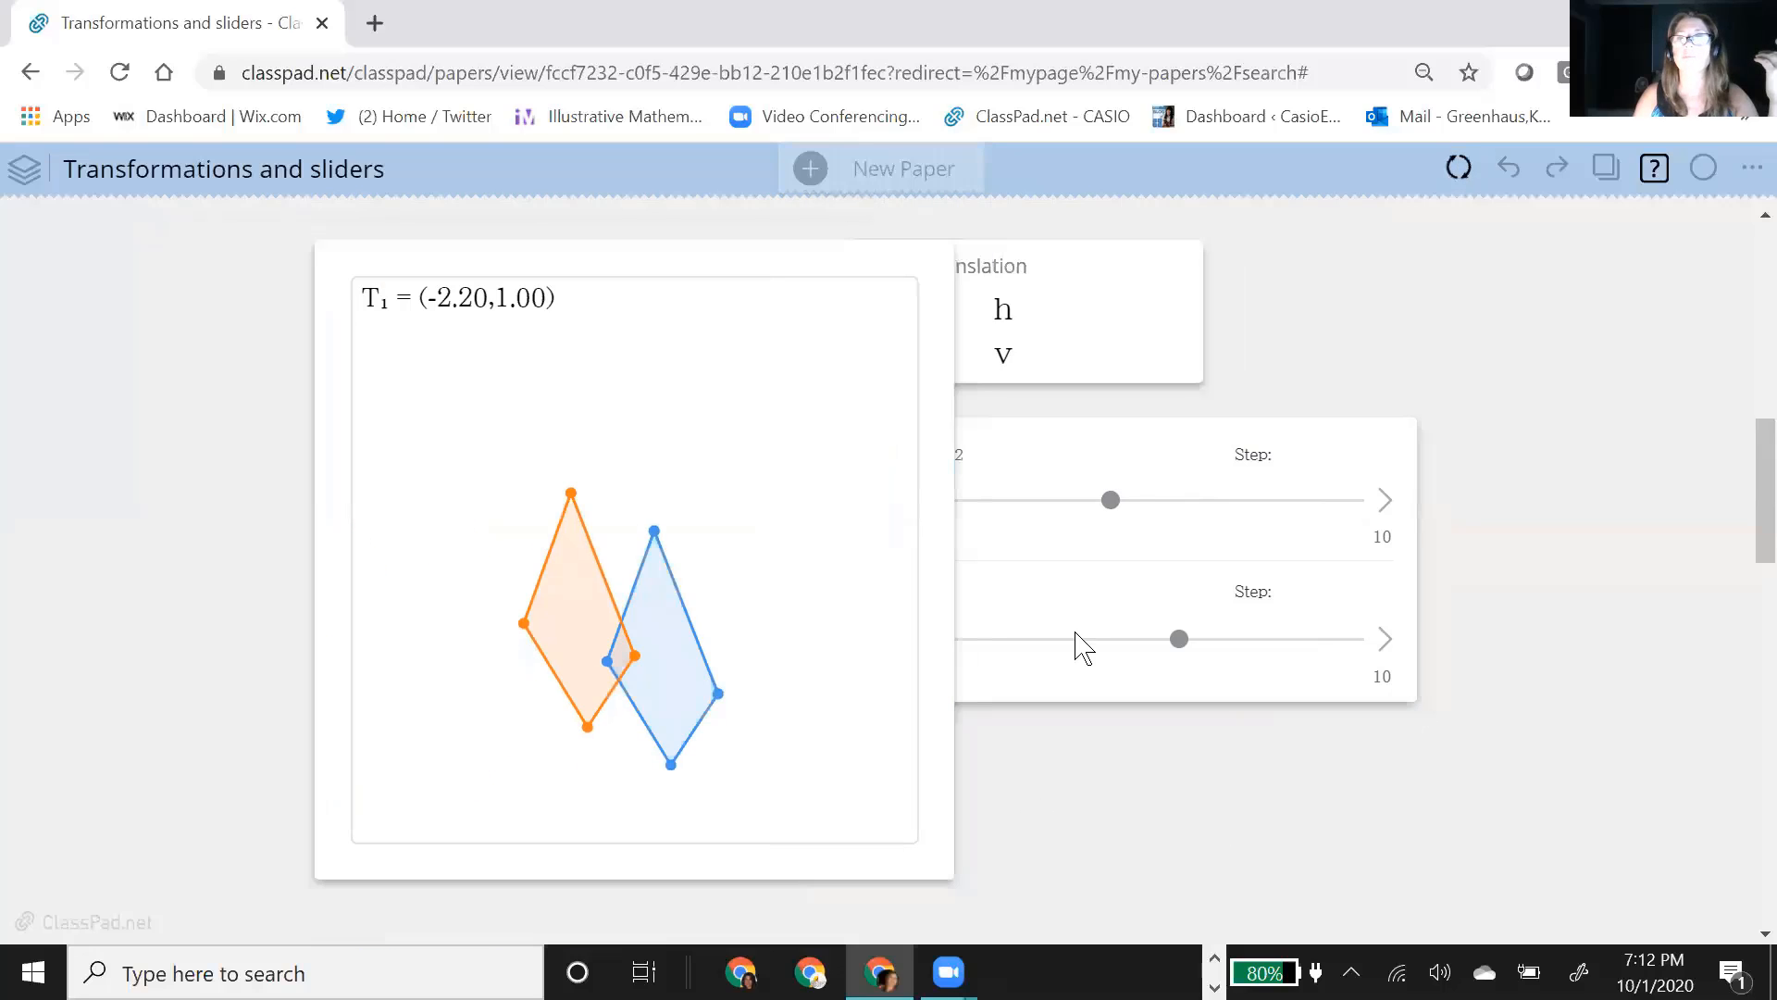
# Step: Move the geometry note clear of the translation and slider notes, and review its grid, snap and labeling settings
pyautogui.click(491, 265)
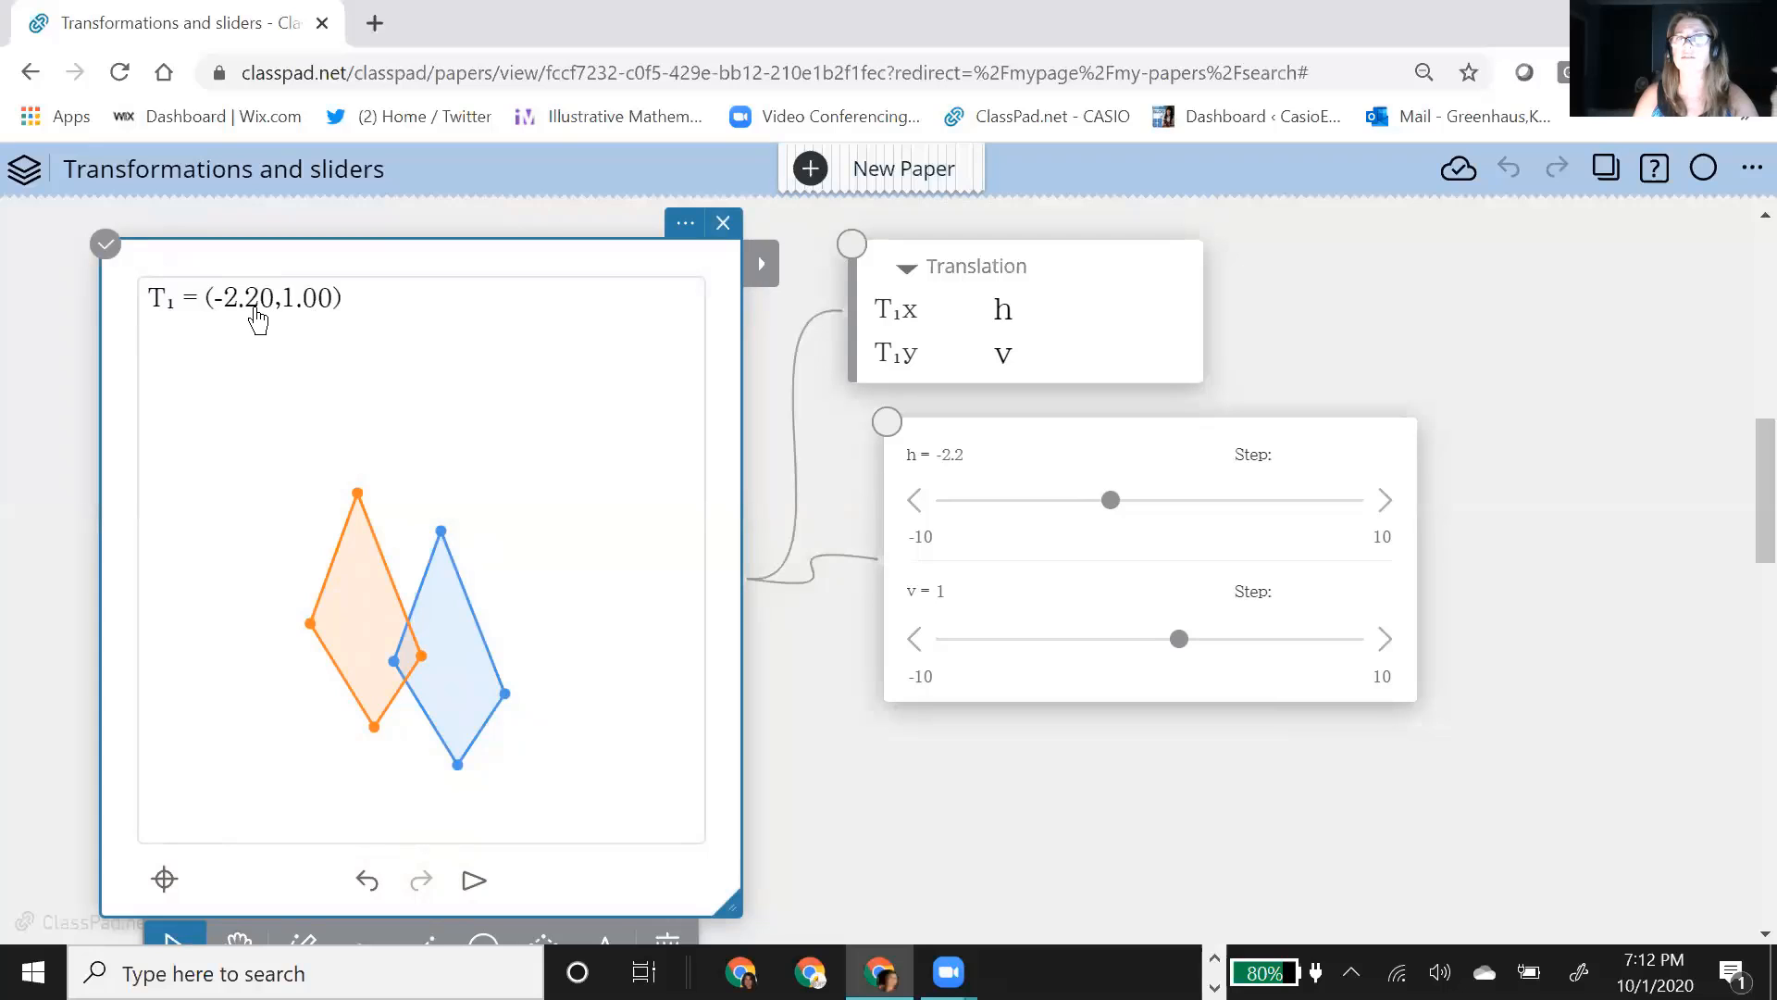
pyautogui.click(685, 223)
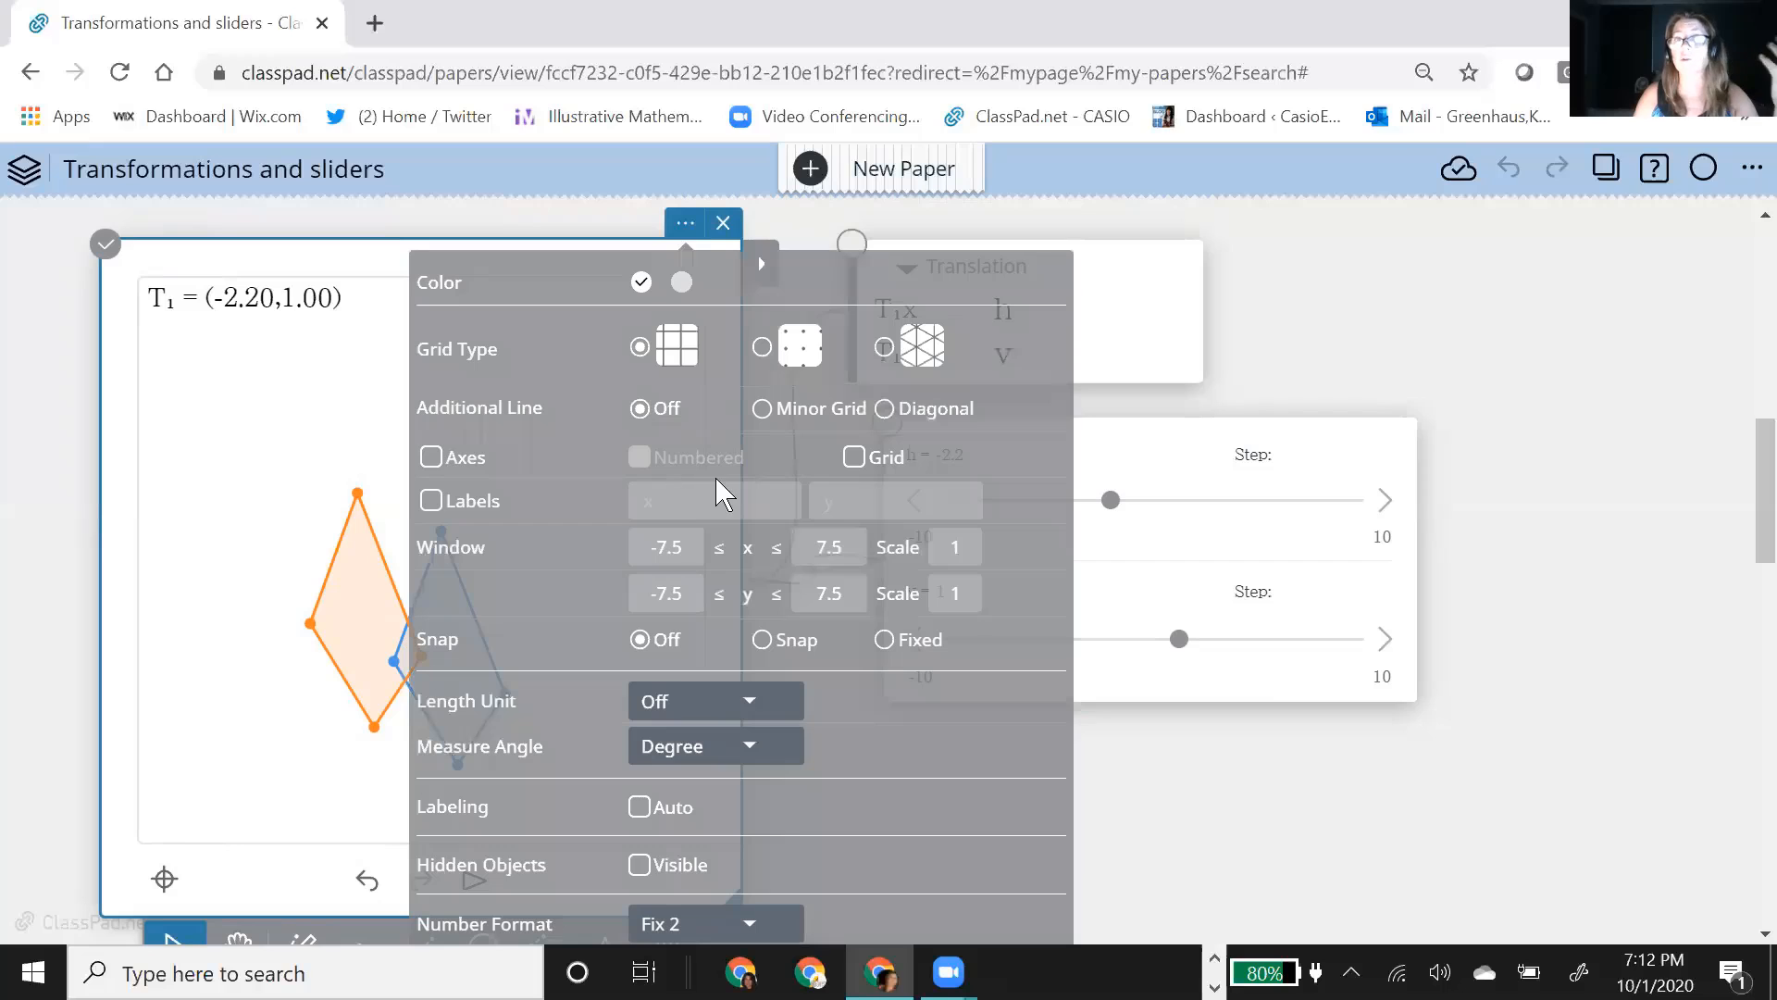
pyautogui.click(1497, 668)
pyautogui.click(1722, 690)
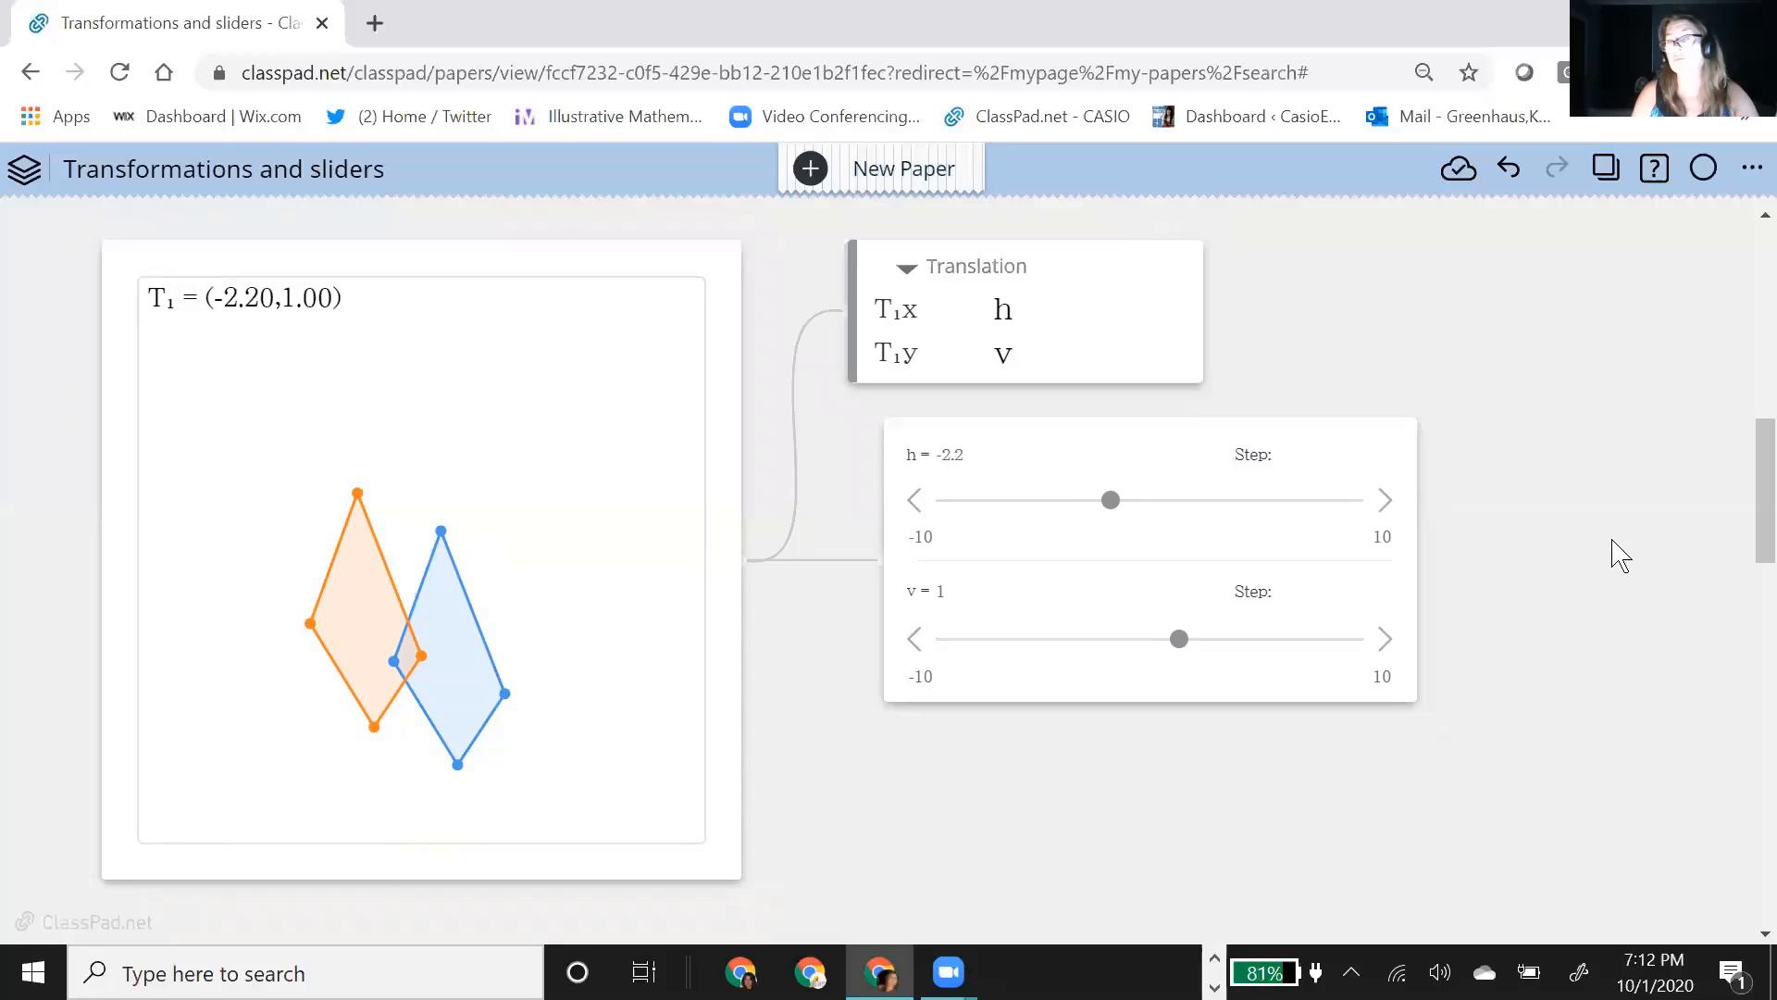
# Step: Add a new geometry note below the quadrilateral note and turn off its automatic labeling
pyautogui.scroll(-6, 960, 519)
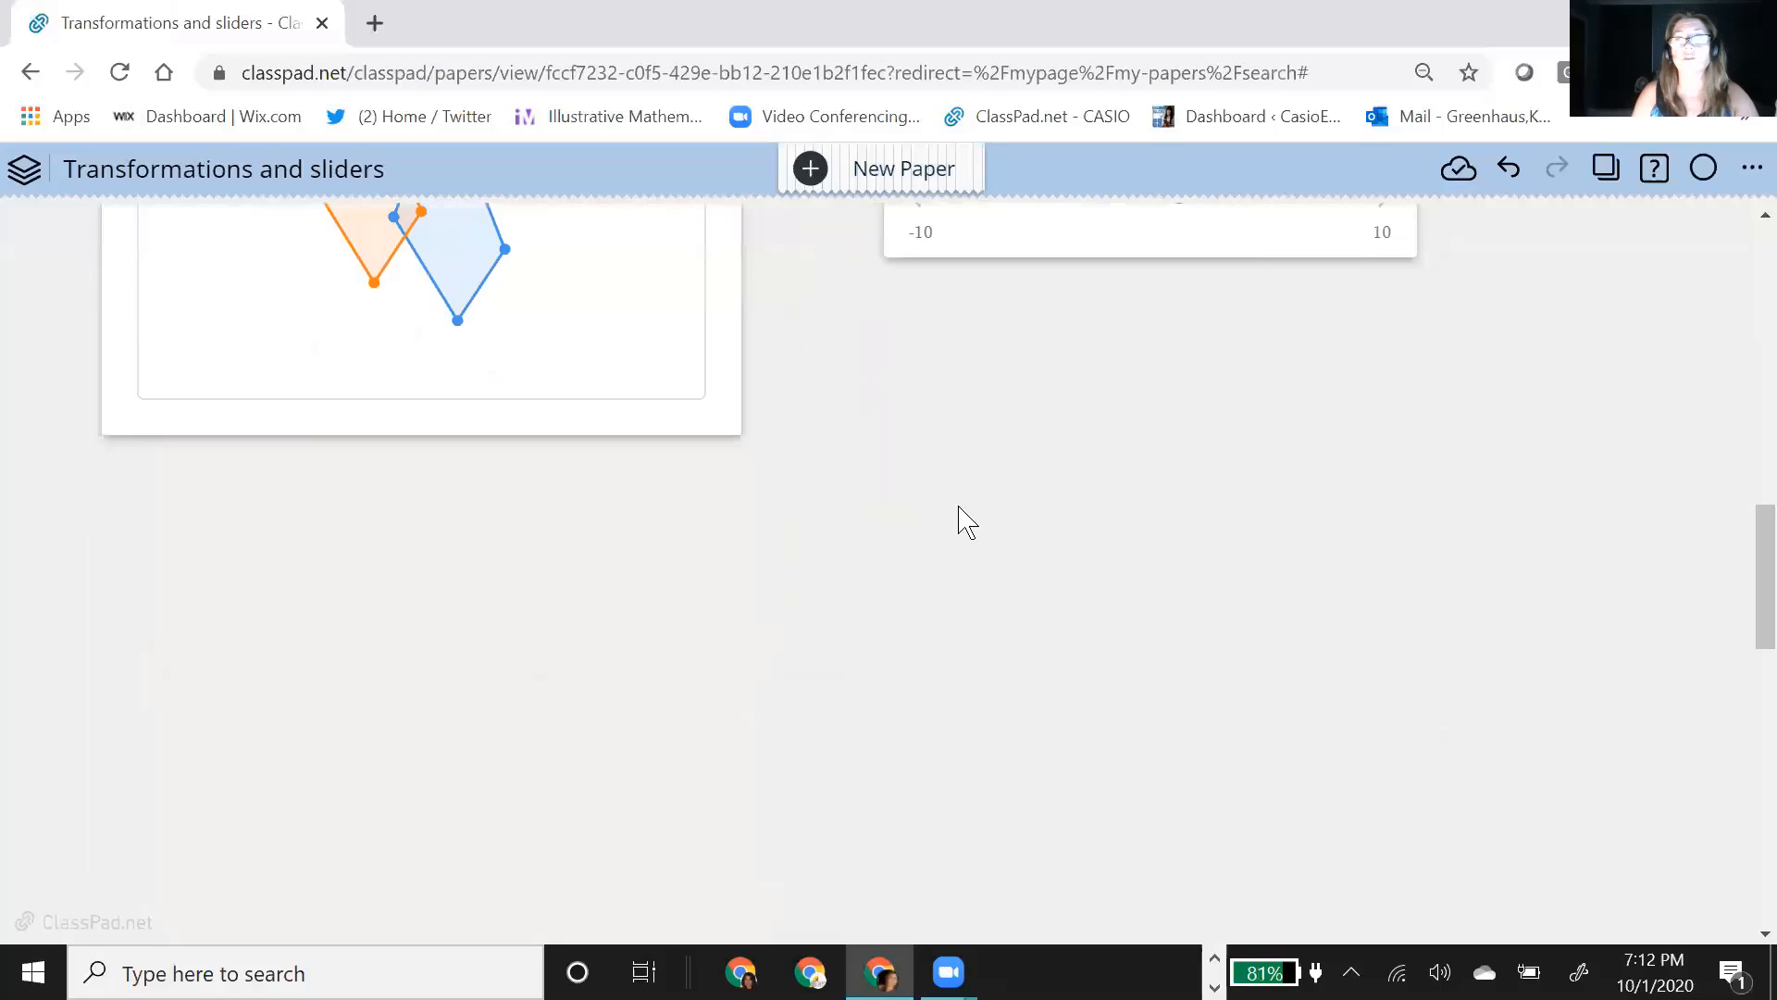
pyautogui.click(258, 508)
pyautogui.click(377, 469)
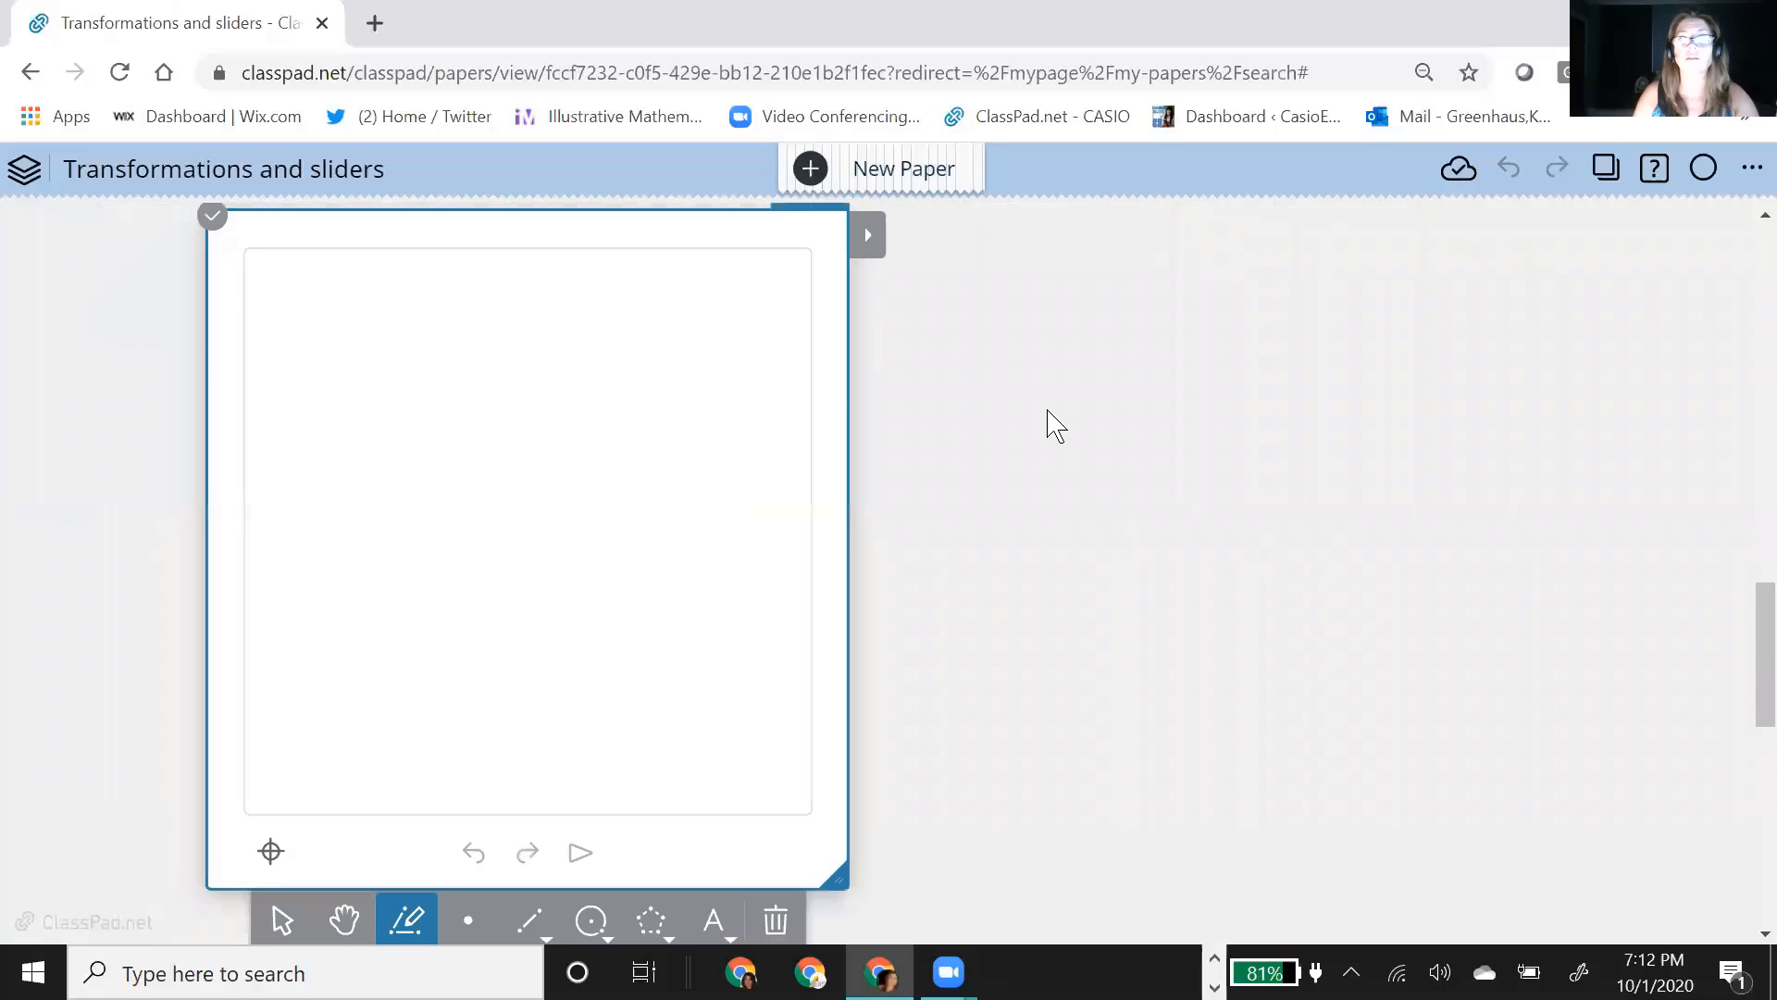
pyautogui.click(782, 339)
pyautogui.scroll(-3, 925, 602)
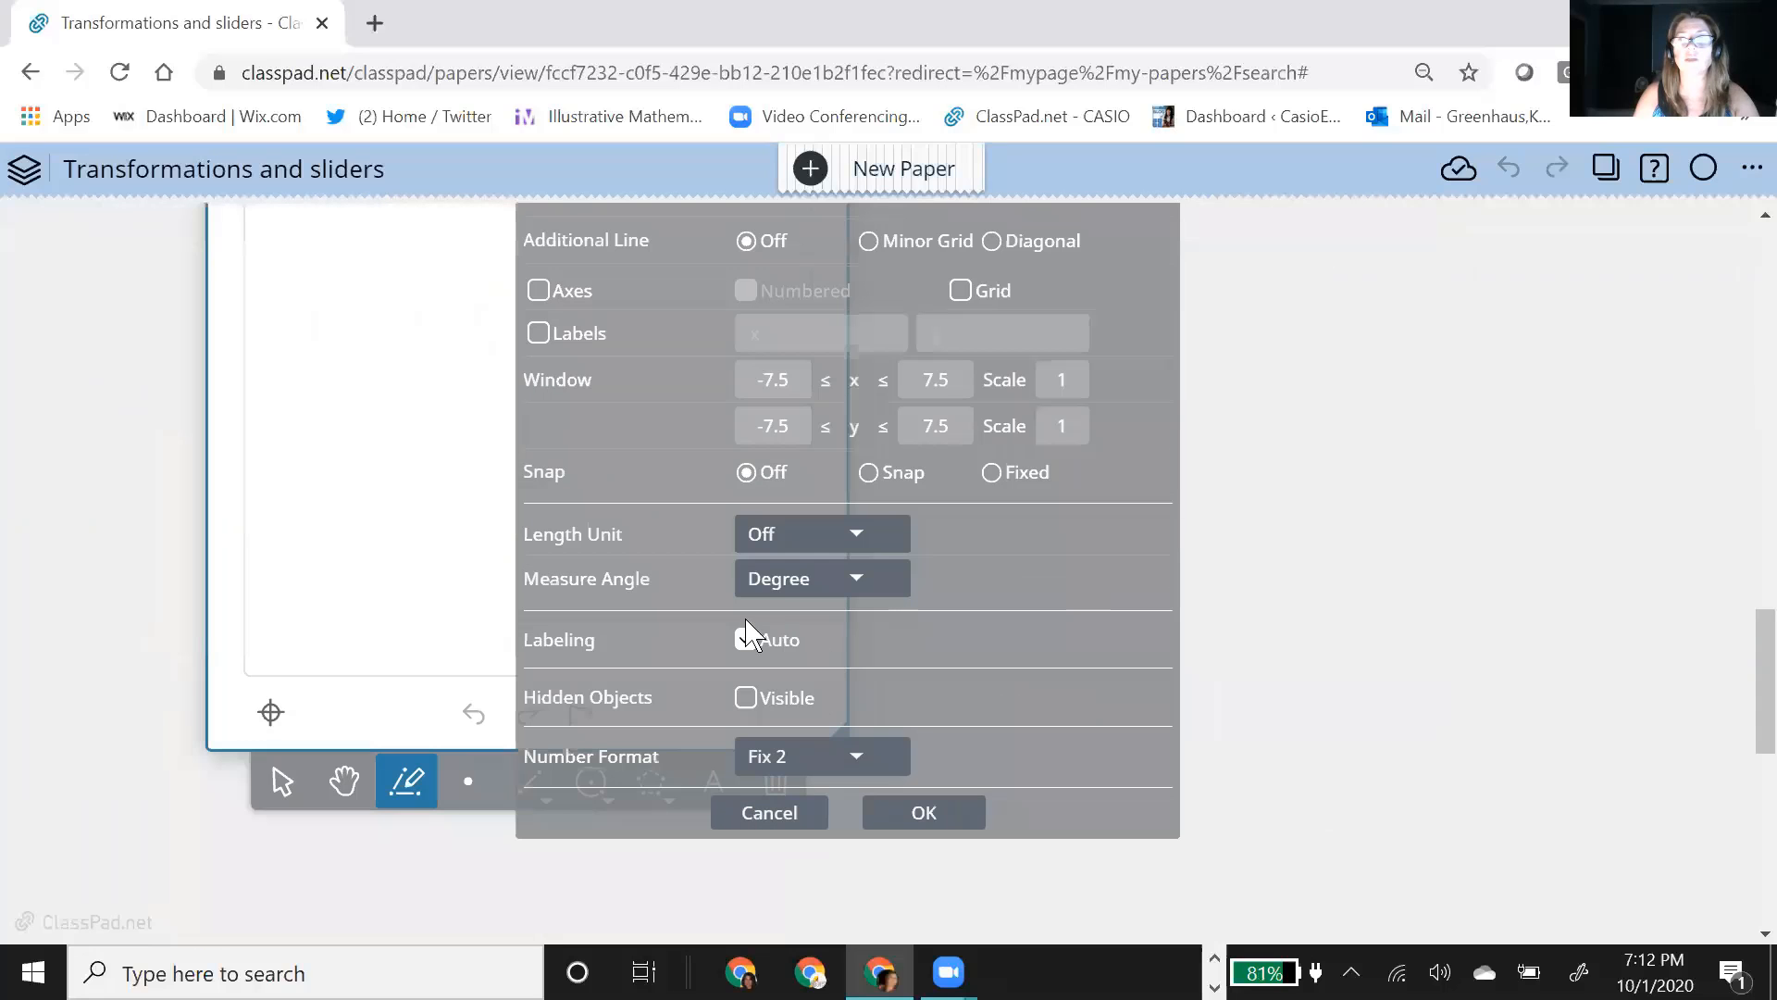
pyautogui.click(745, 640)
pyautogui.click(920, 813)
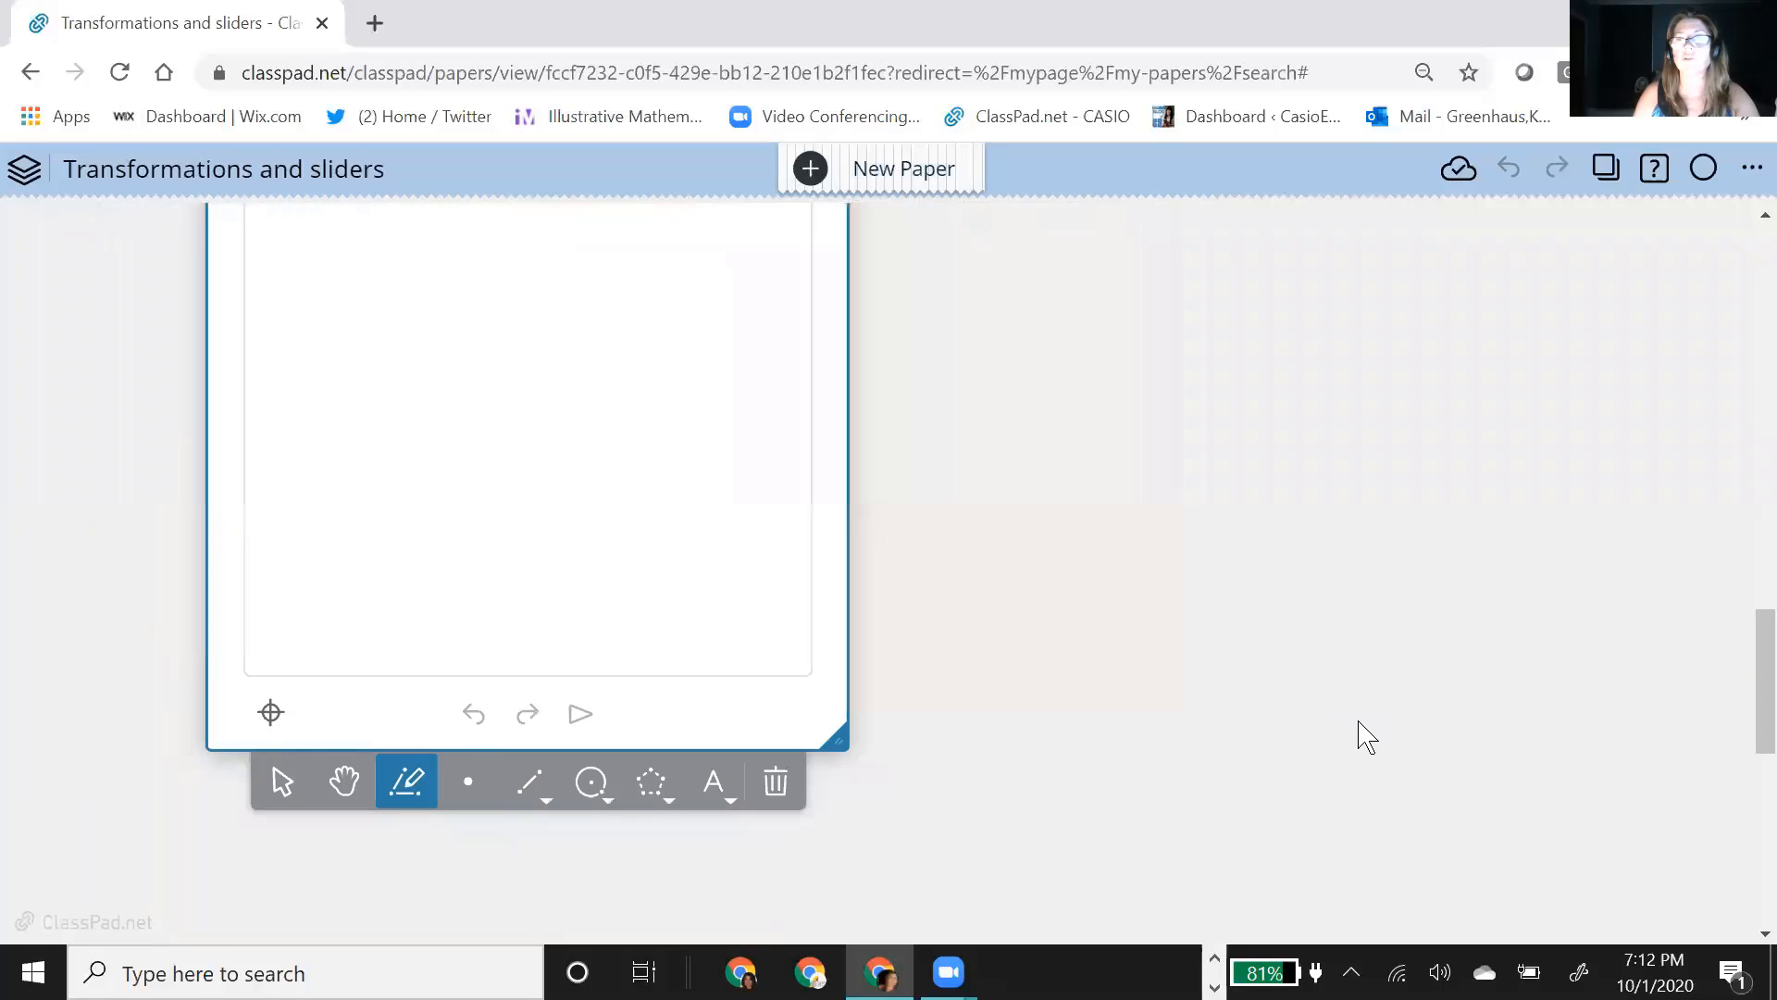
pyautogui.scroll(1, 1118, 679)
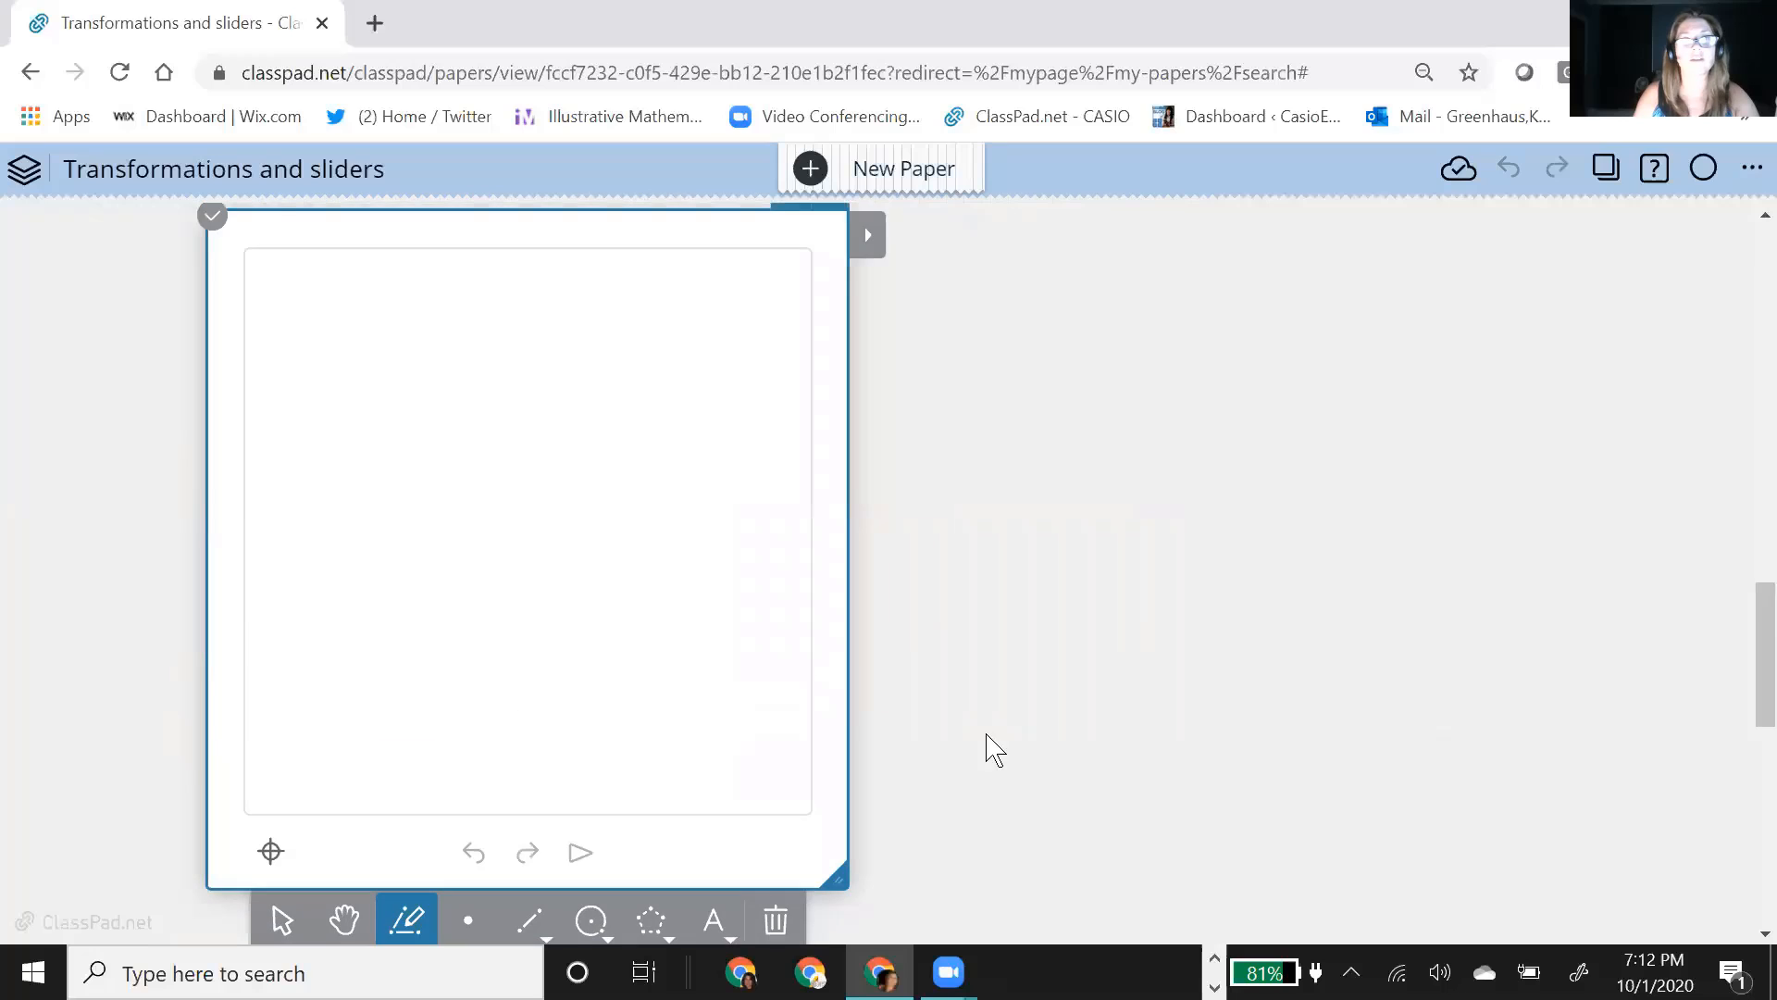
# Step: Draw a triangle with the polygon tool in the lower-left part of the new geometry note
pyautogui.scroll(-1, 924, 655)
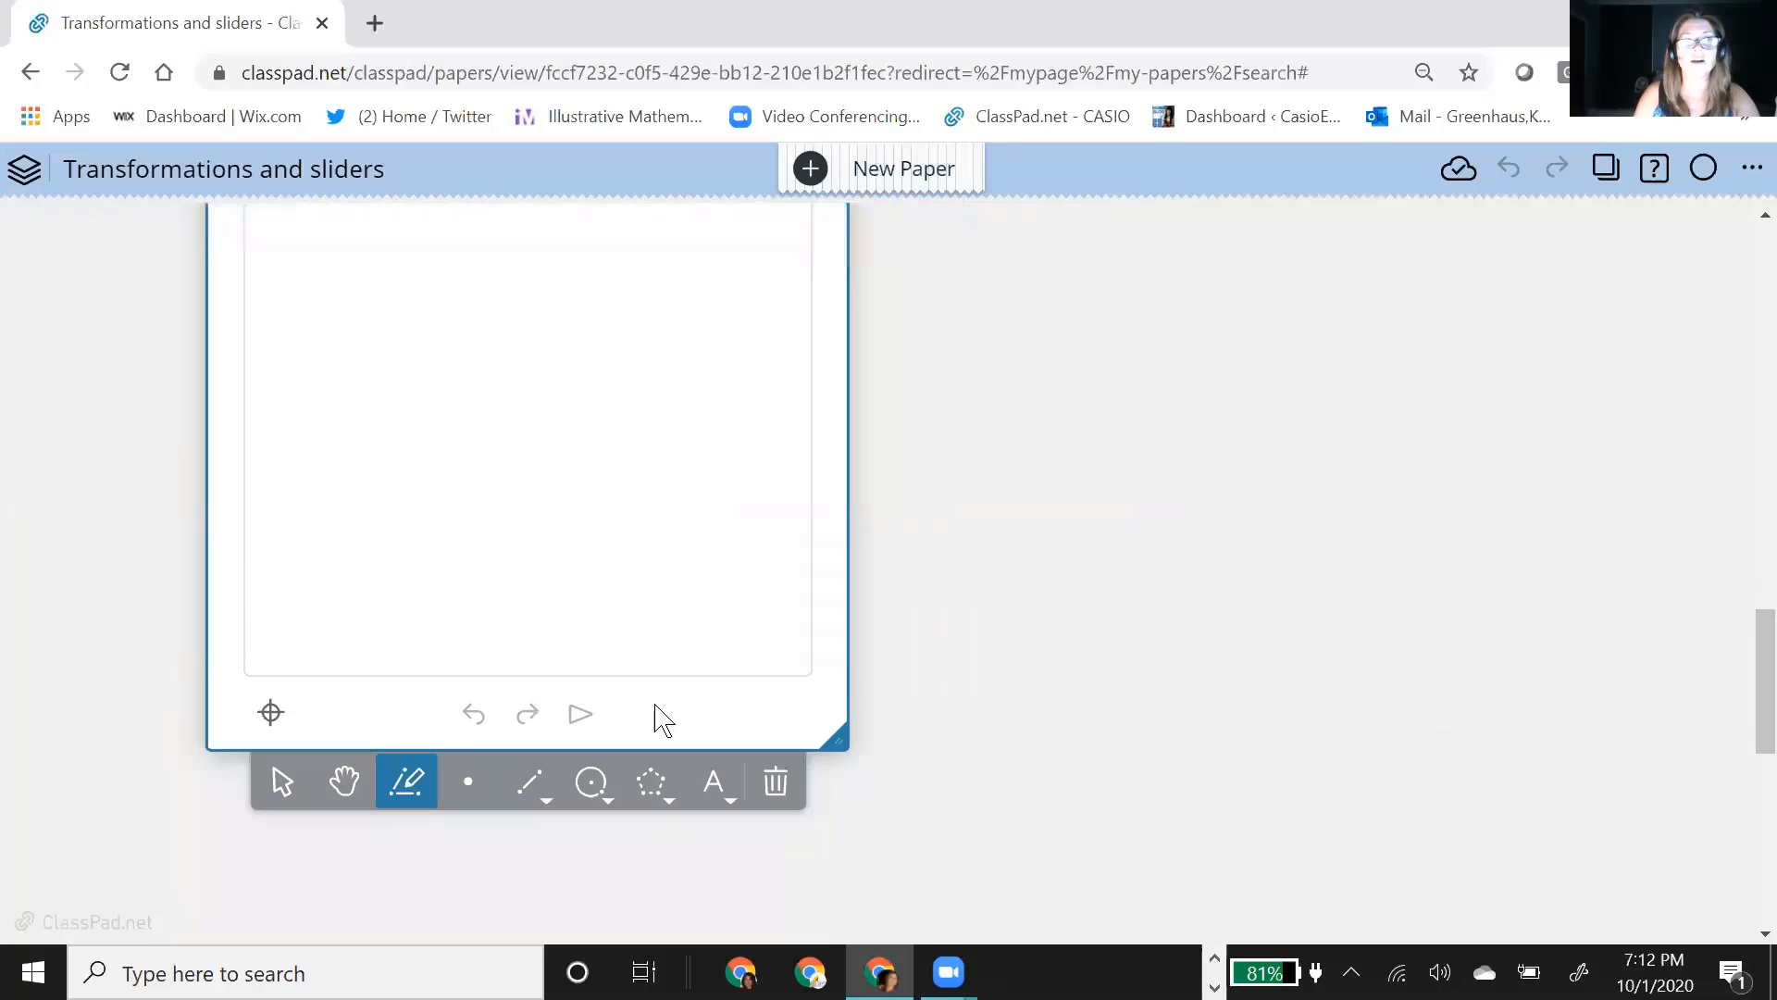
pyautogui.click(657, 789)
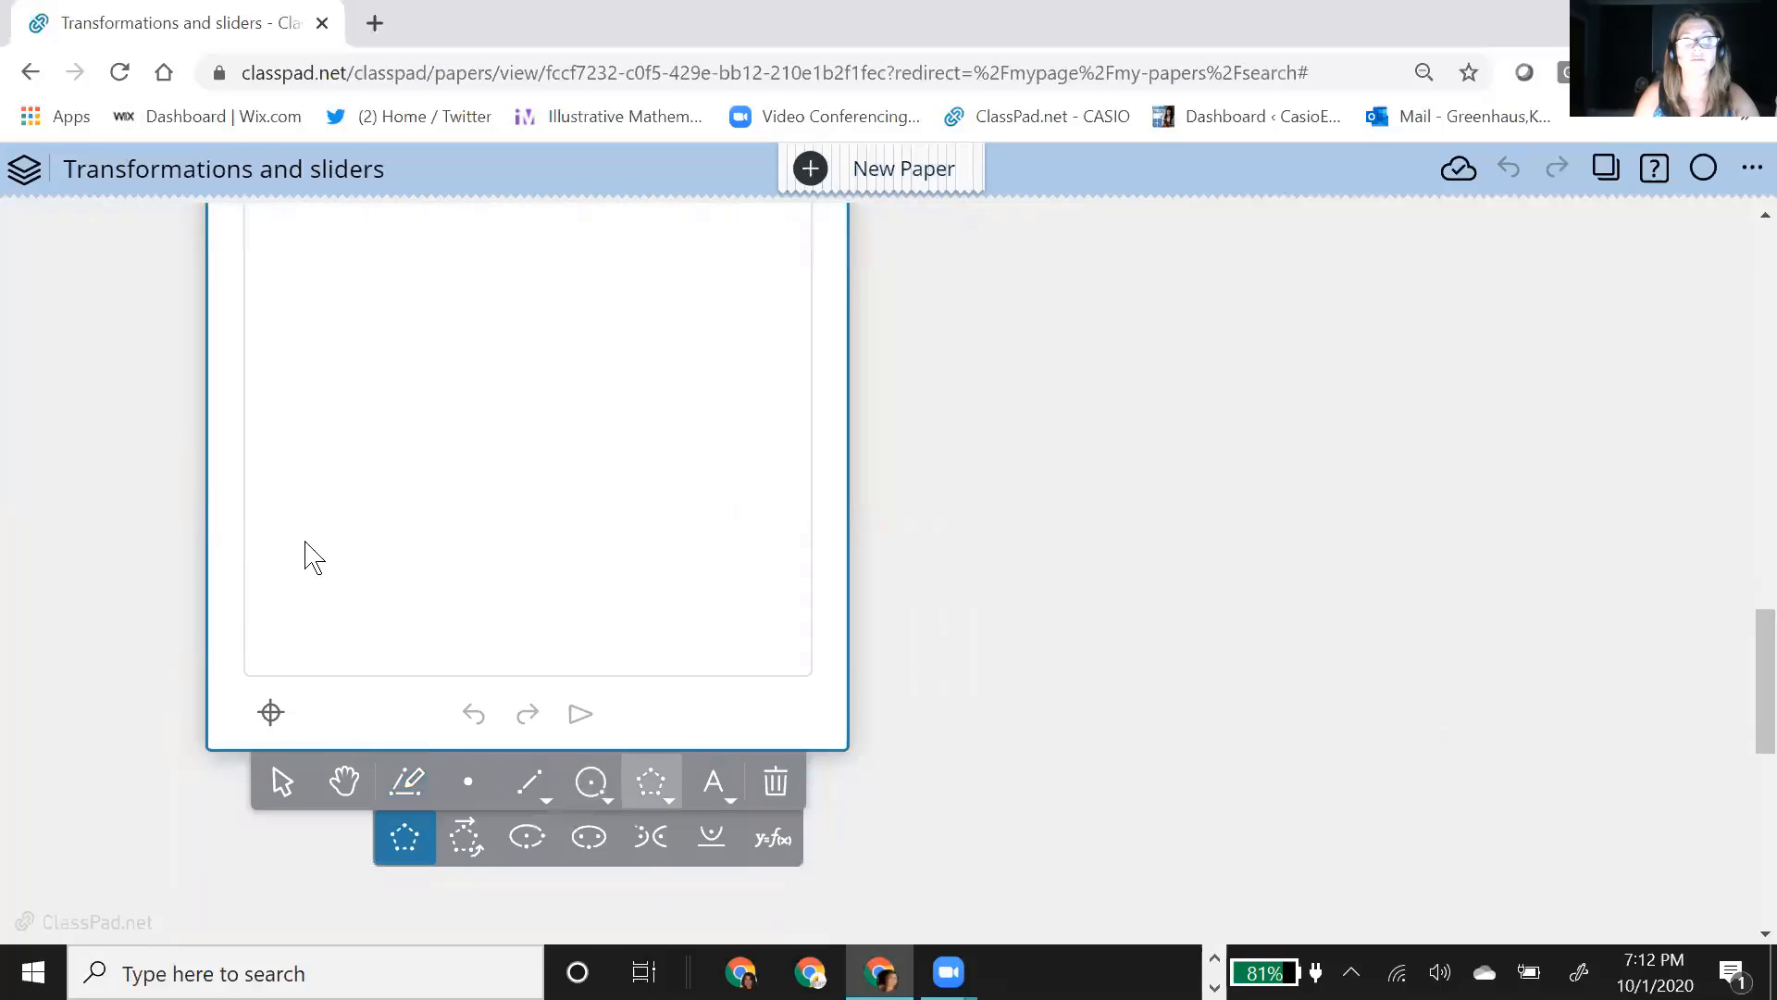
pyautogui.click(353, 381)
pyautogui.click(461, 477)
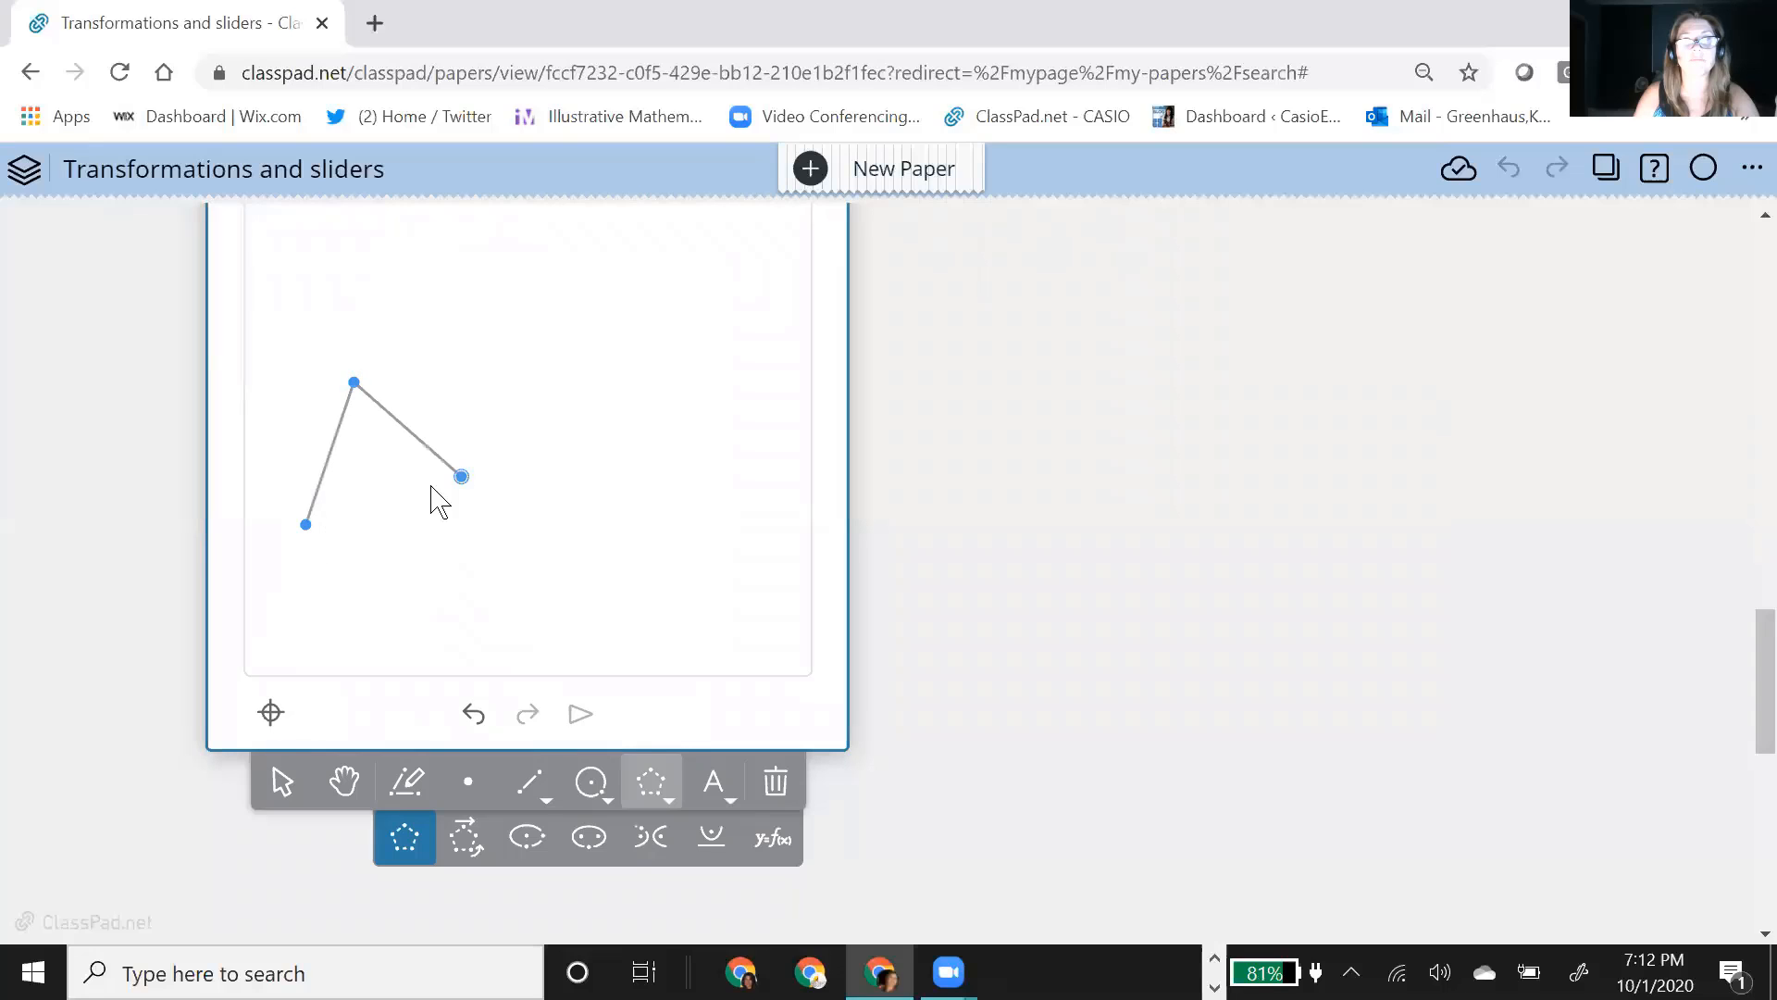
pyautogui.click(305, 525)
pyautogui.click(282, 782)
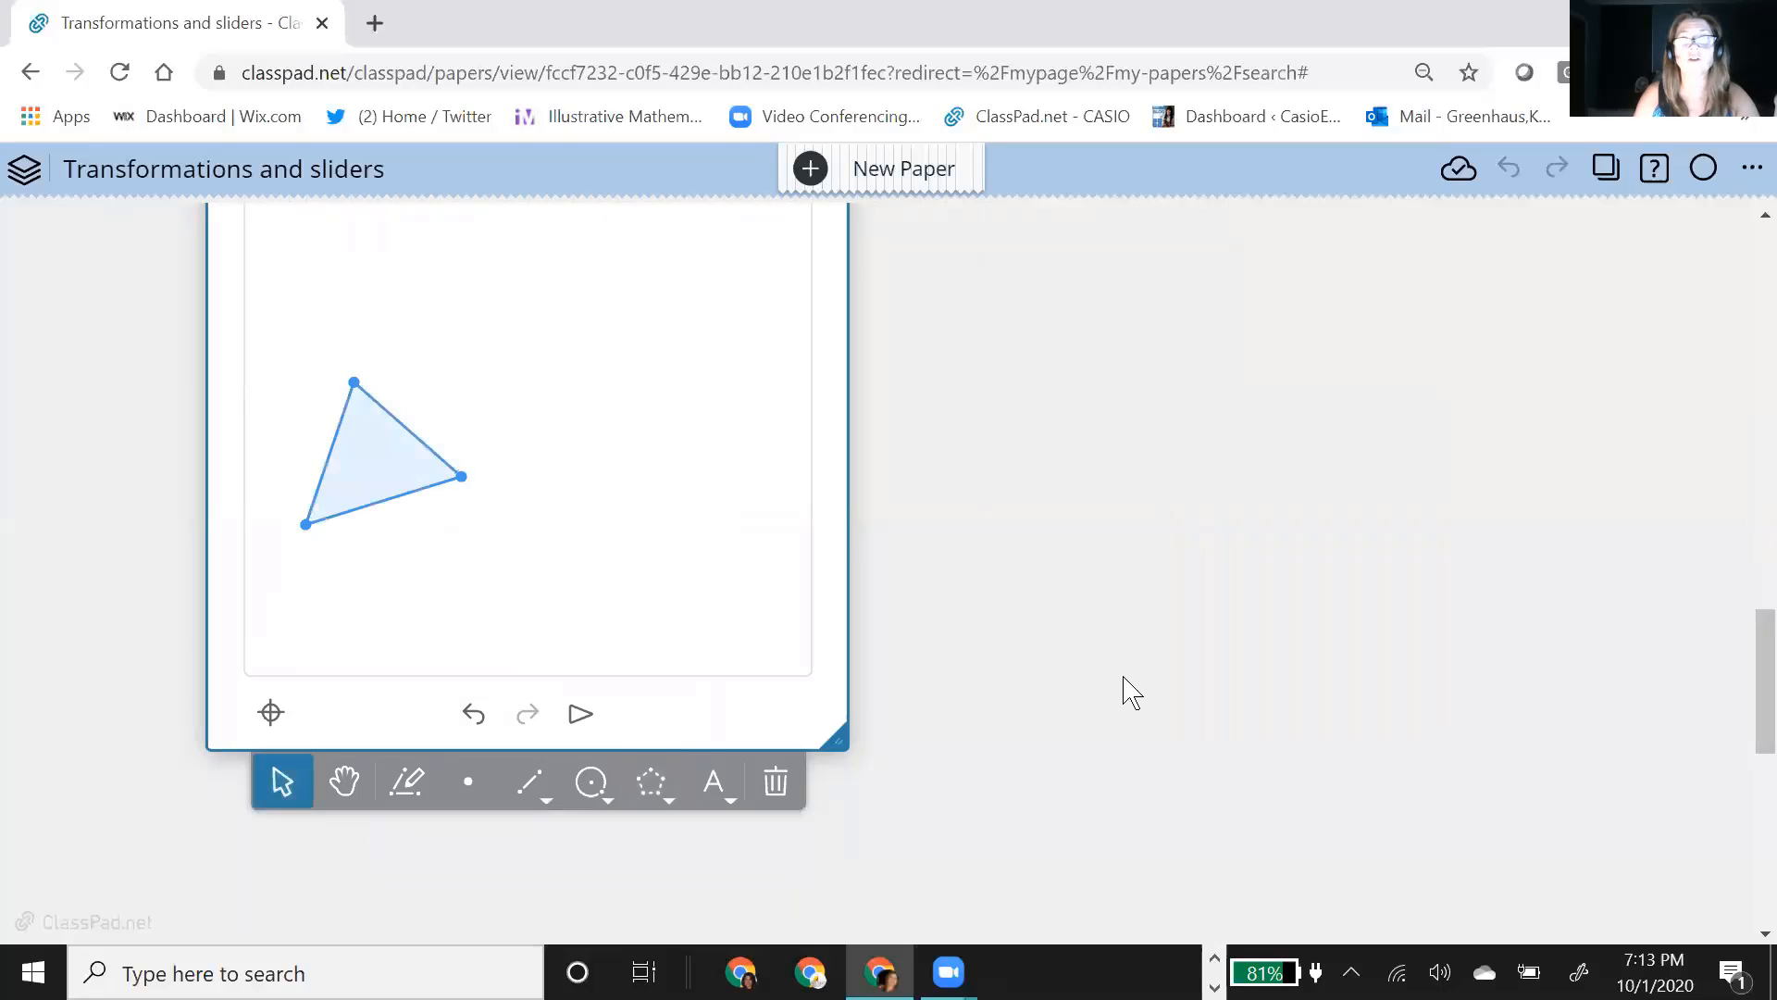
pyautogui.scroll(1, 477, 711)
pyautogui.click(381, 622)
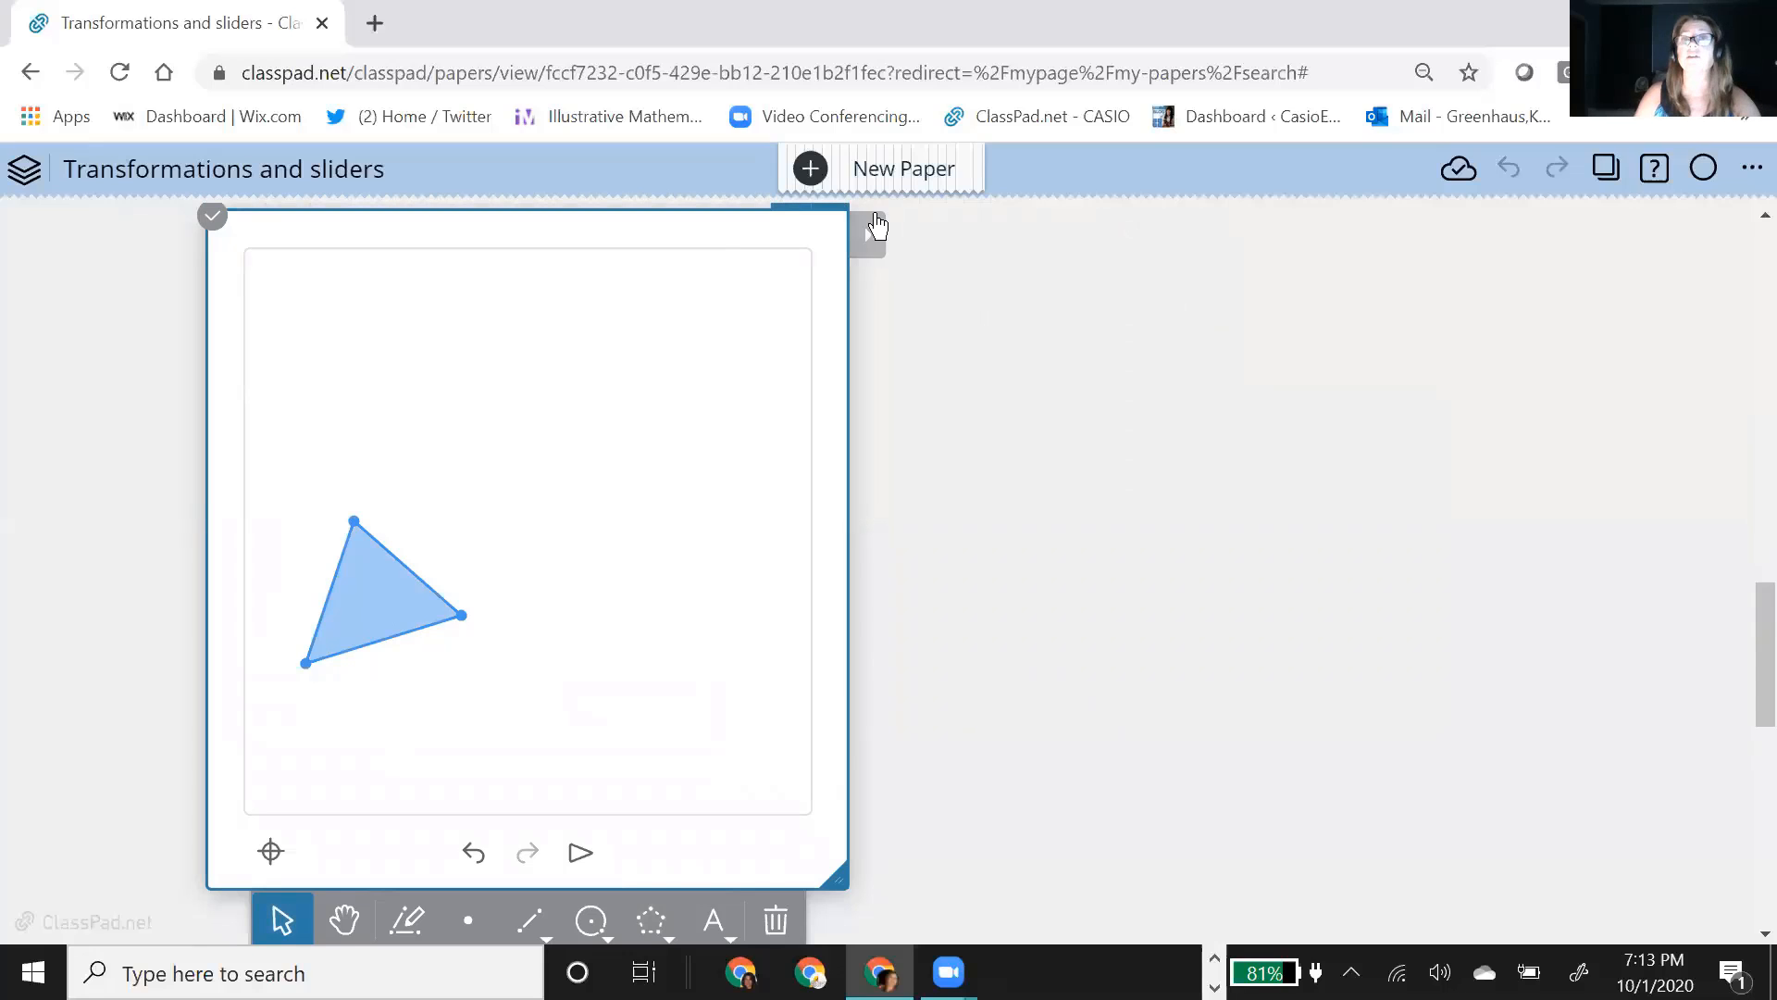
pyautogui.click(875, 246)
pyautogui.moveTo(924, 408)
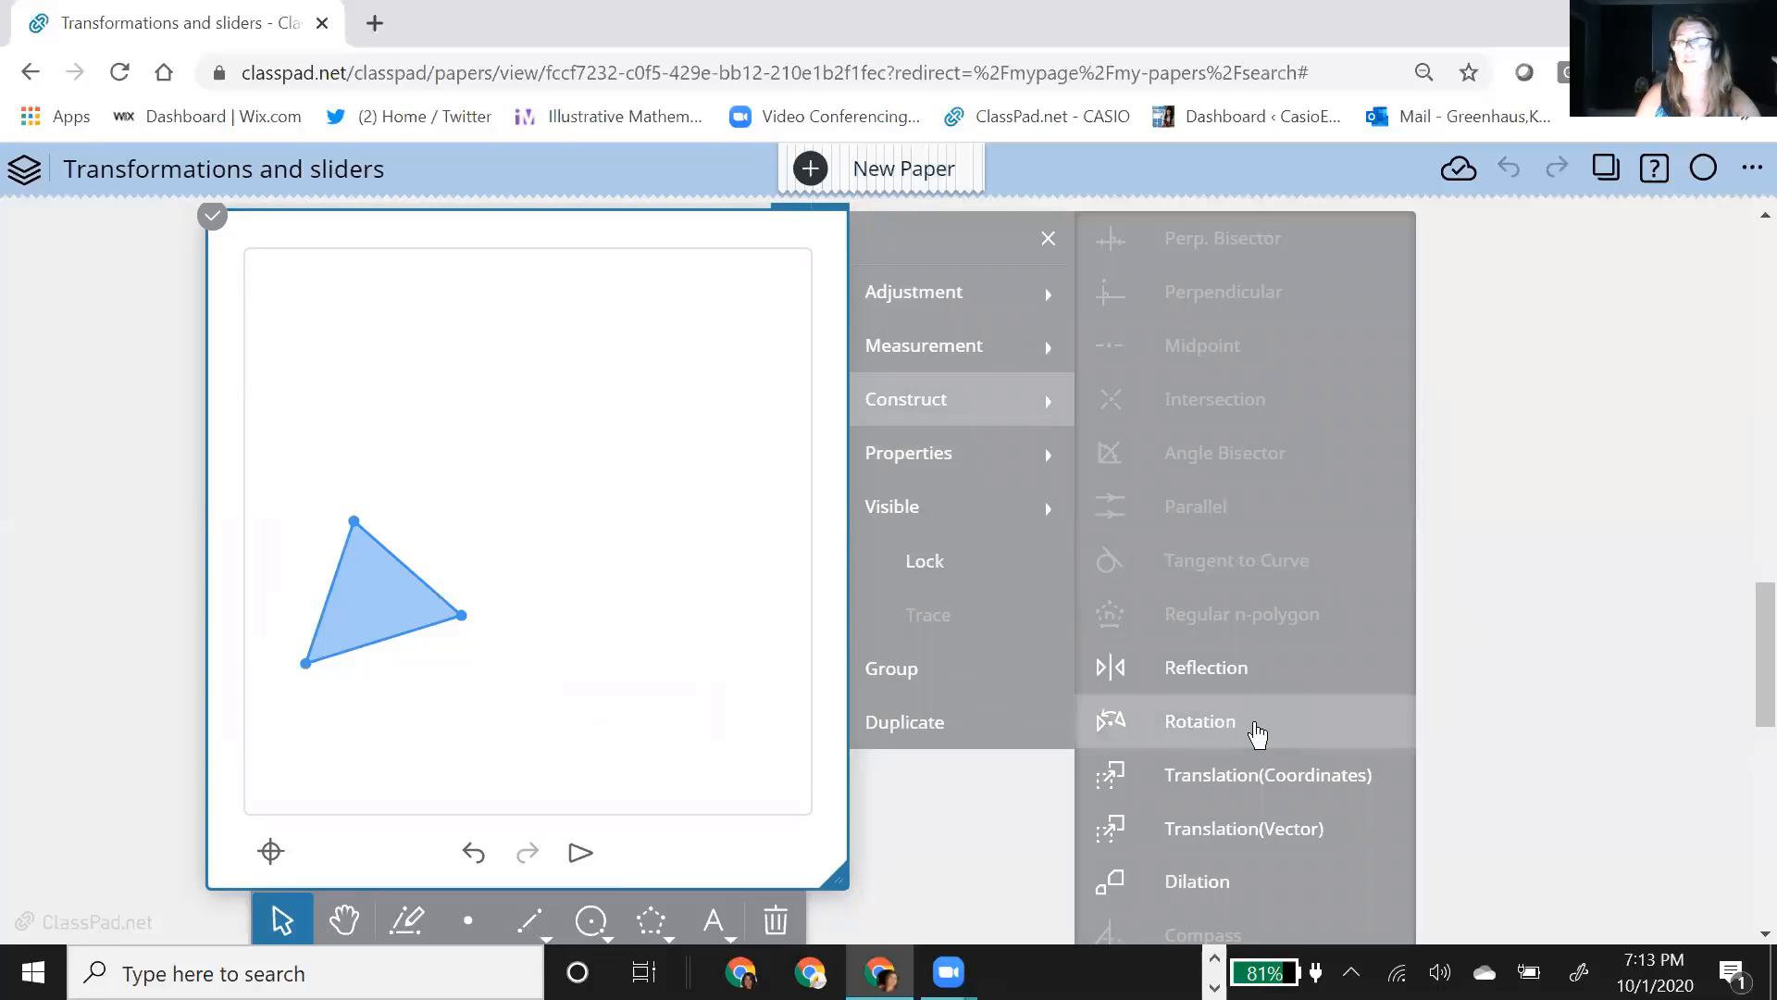
pyautogui.click(1262, 722)
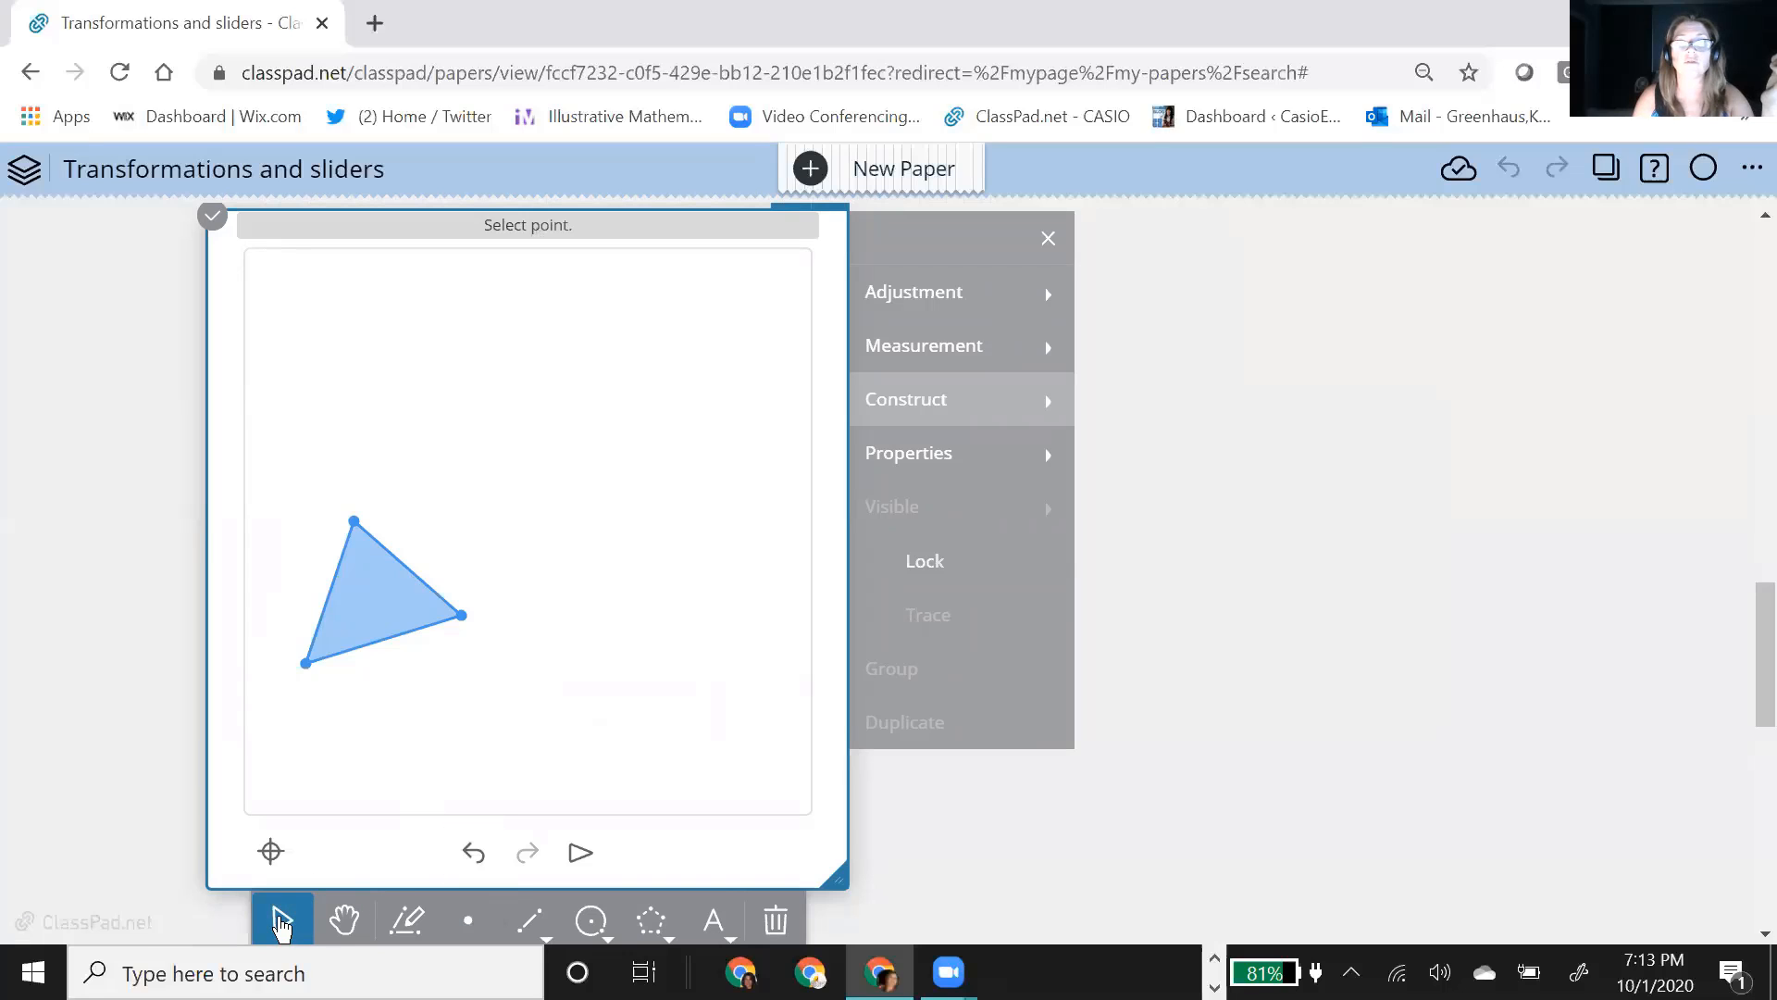
pyautogui.click(281, 925)
# Step: Place a point to the upper right of the triangle and rotate the triangle 90 degrees about that point
pyautogui.click(467, 920)
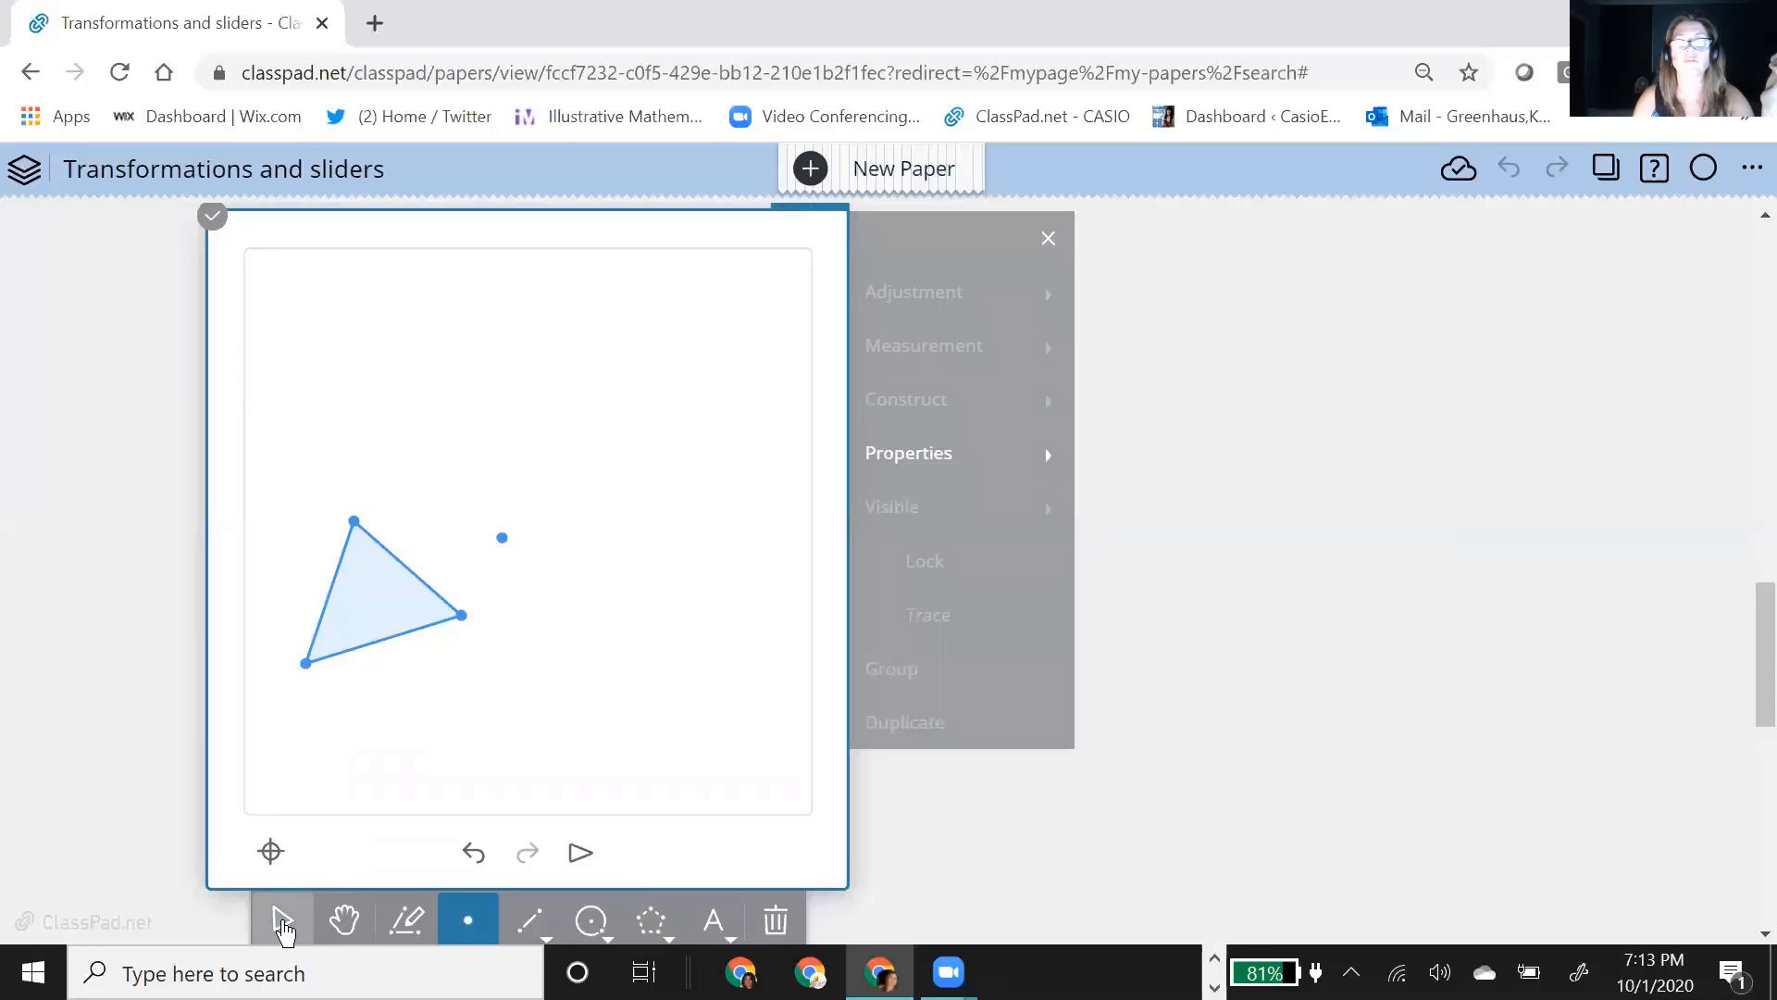
pyautogui.click(282, 920)
pyautogui.click(415, 590)
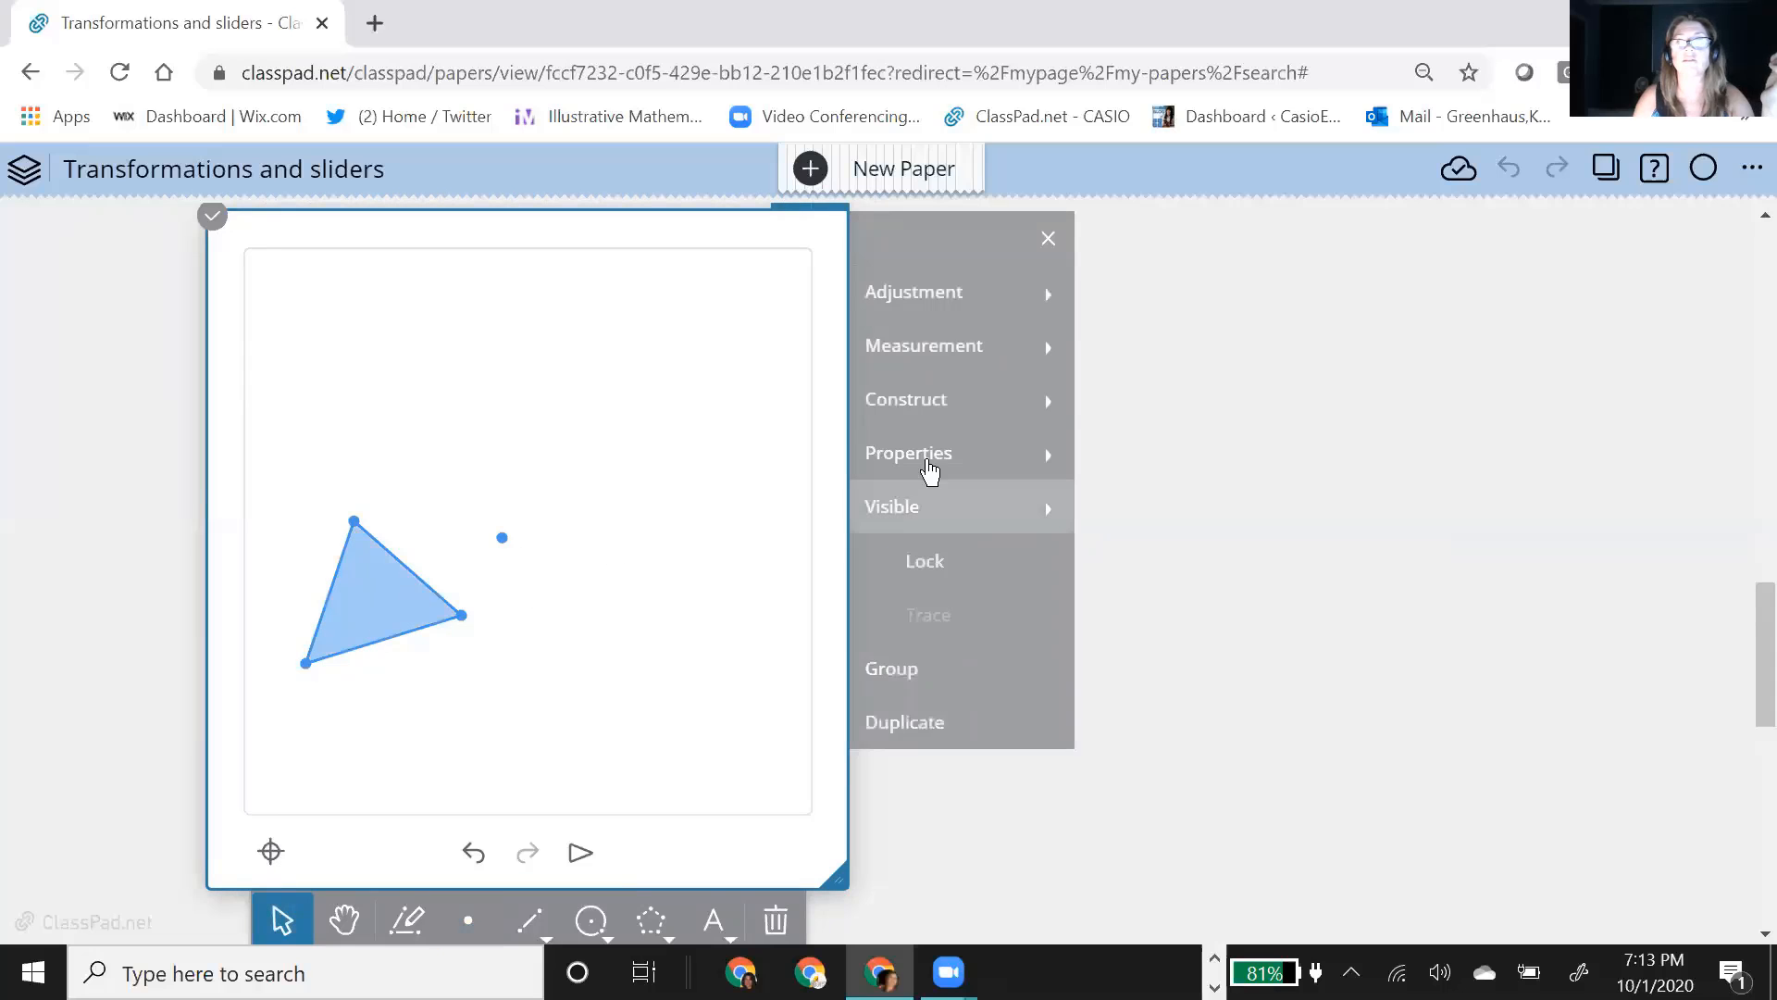
pyautogui.click(919, 402)
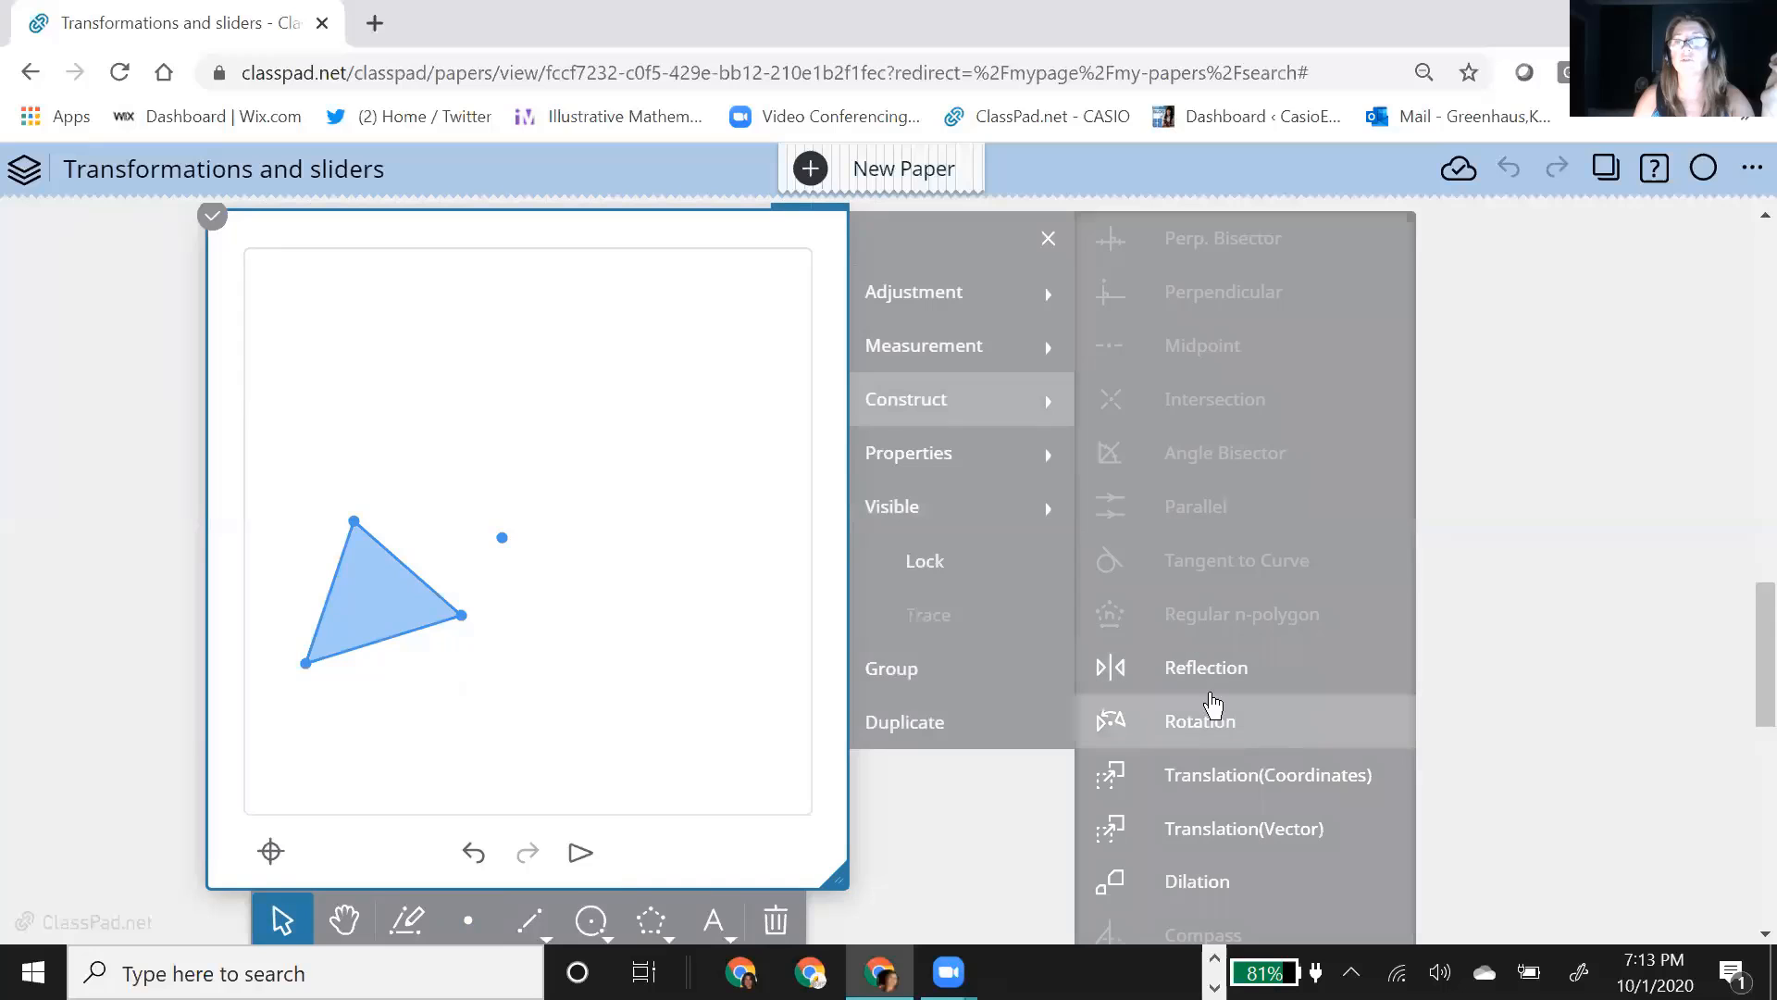
pyautogui.click(1218, 713)
pyautogui.click(502, 539)
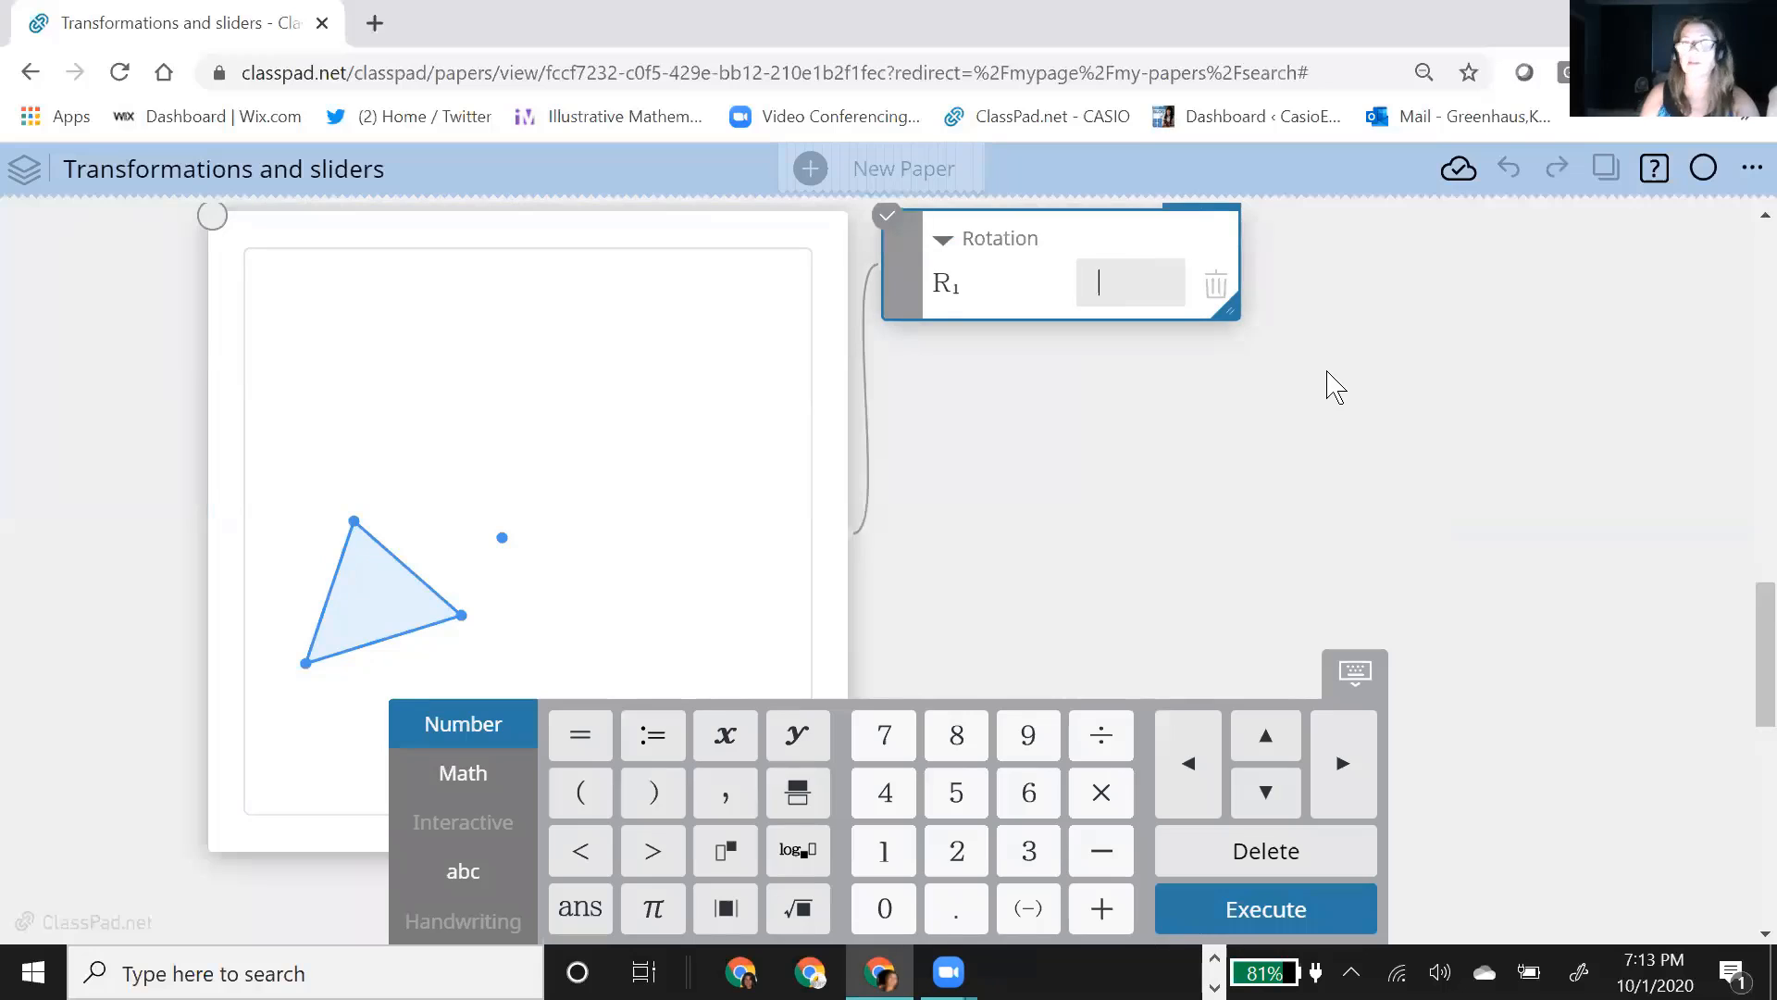
pyautogui.click(1334, 385)
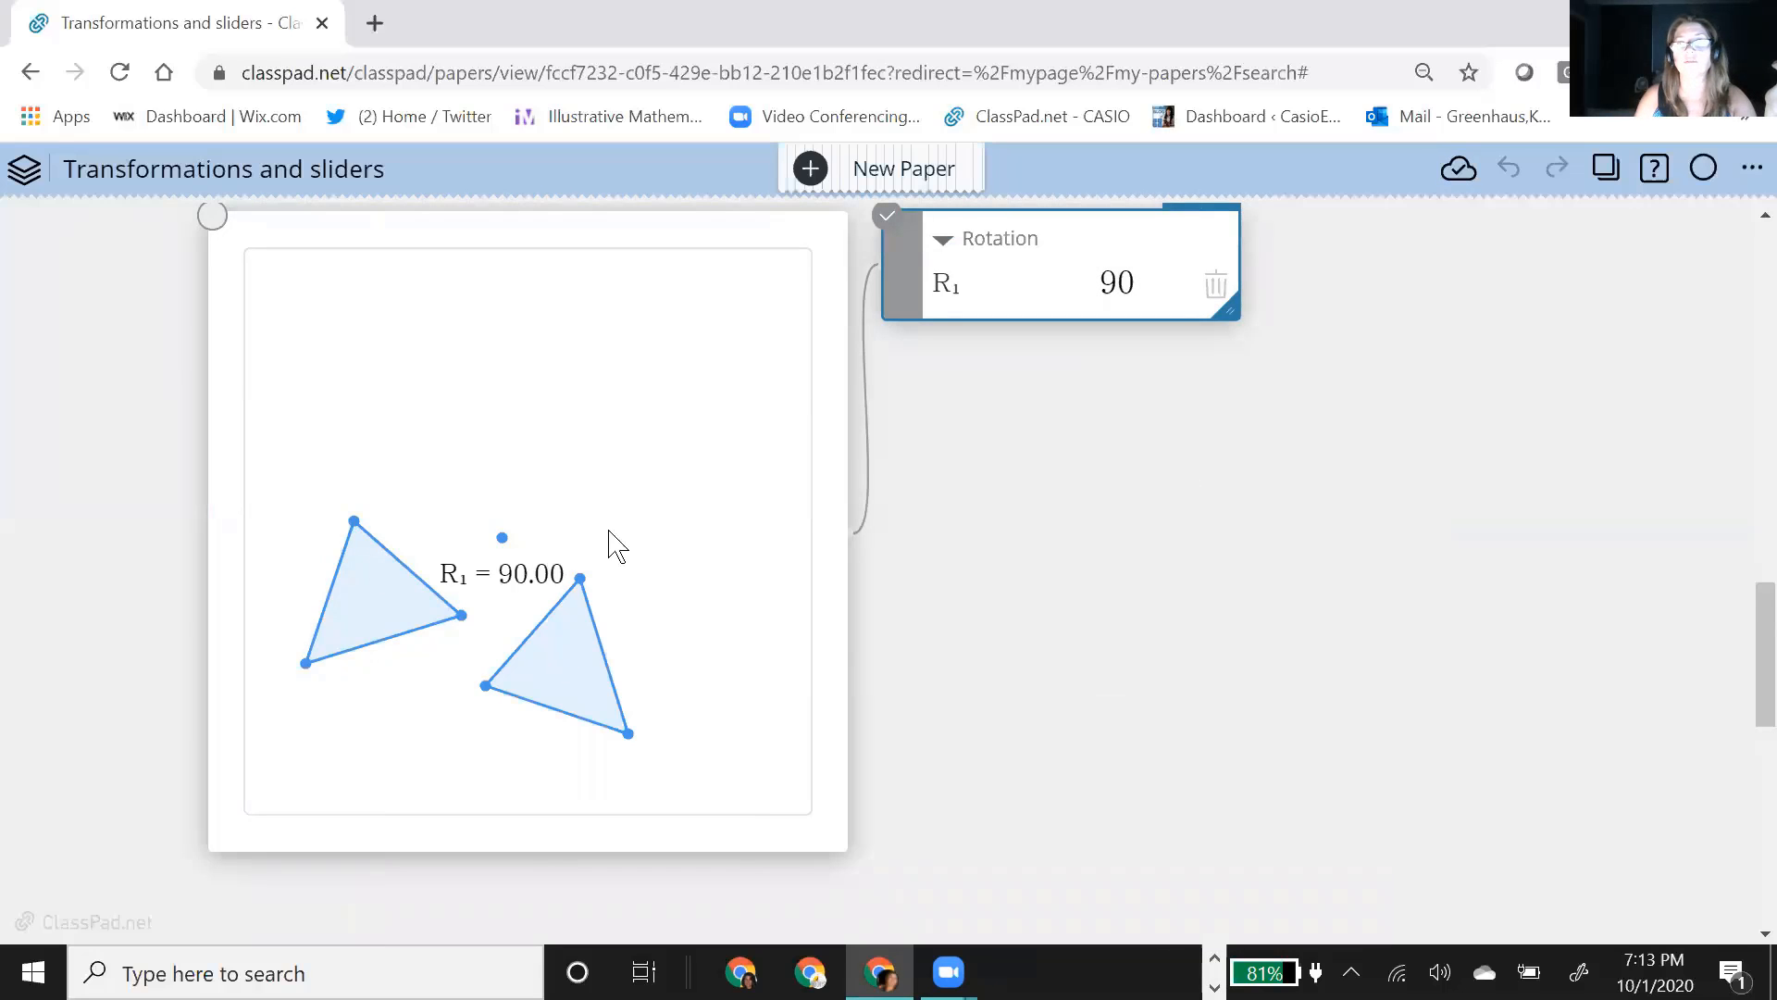
# Step: Select the rotated triangle in the geometry note and change its fill color to red
pyautogui.moveTo(620, 537)
pyautogui.mouseDown()
pyautogui.moveTo(678, 747)
pyautogui.moveTo(680, 625)
pyautogui.moveTo(603, 514)
pyautogui.moveTo(611, 539)
pyautogui.mouseUp()
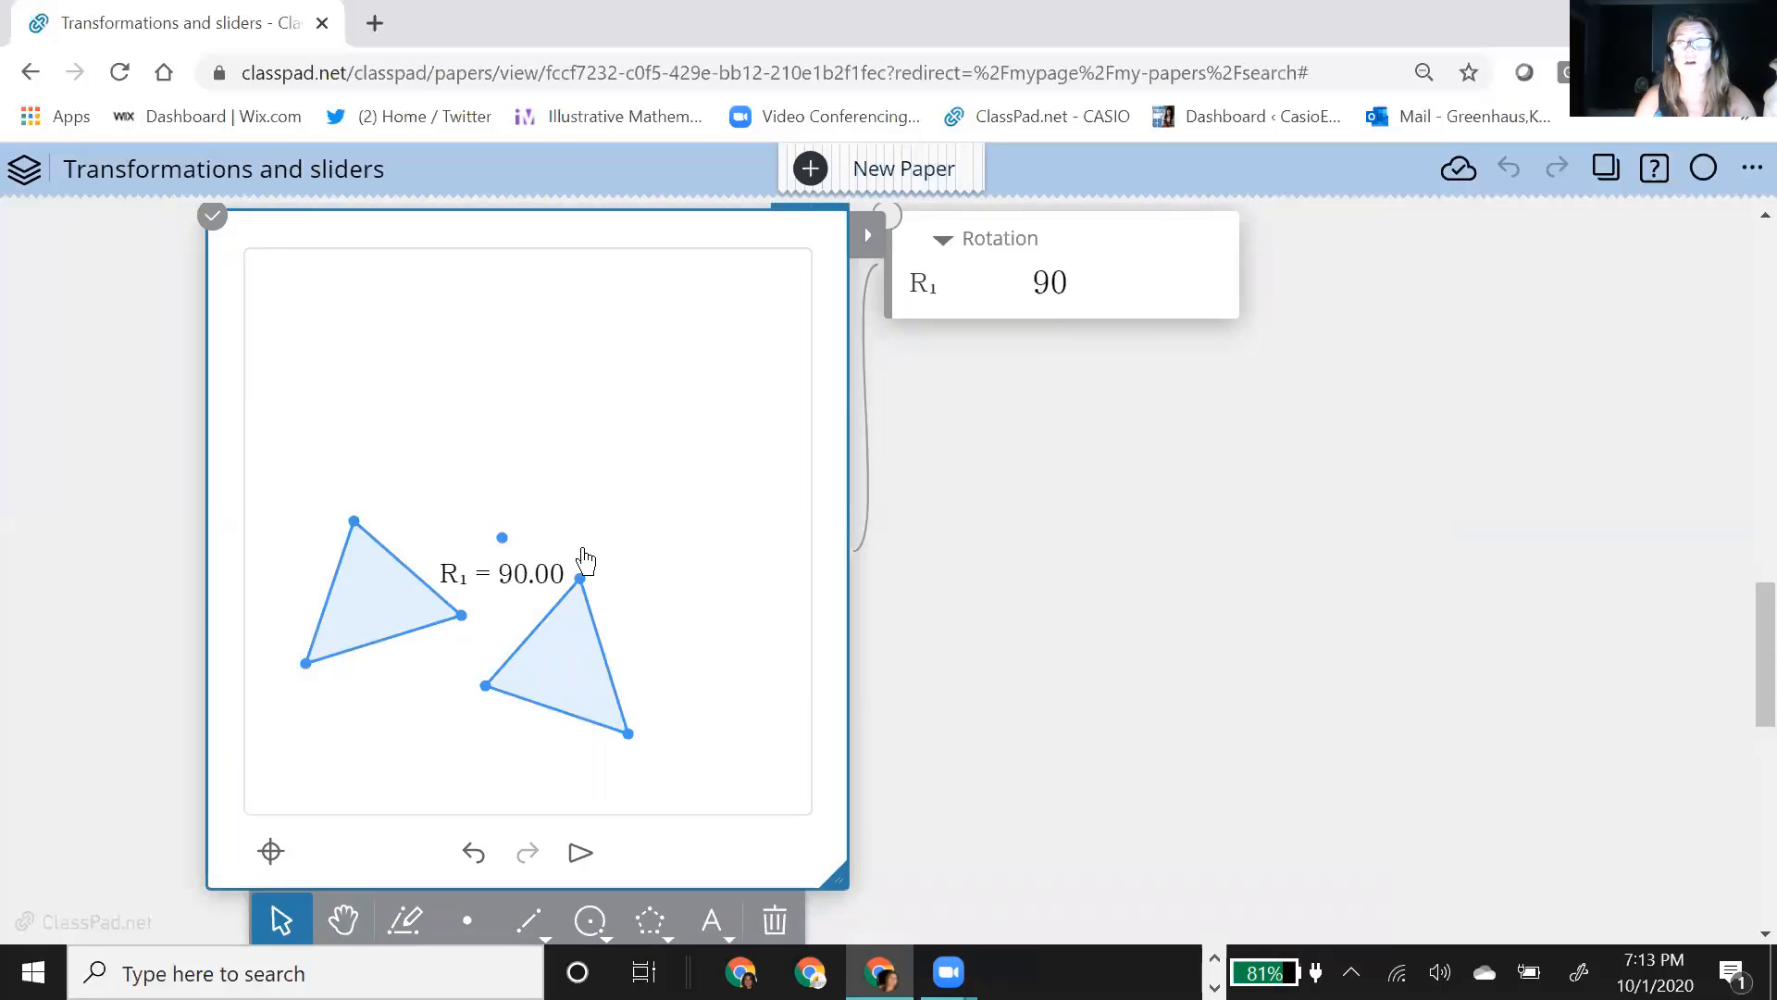
pyautogui.moveTo(646, 560); pyautogui.dragTo(476, 751)
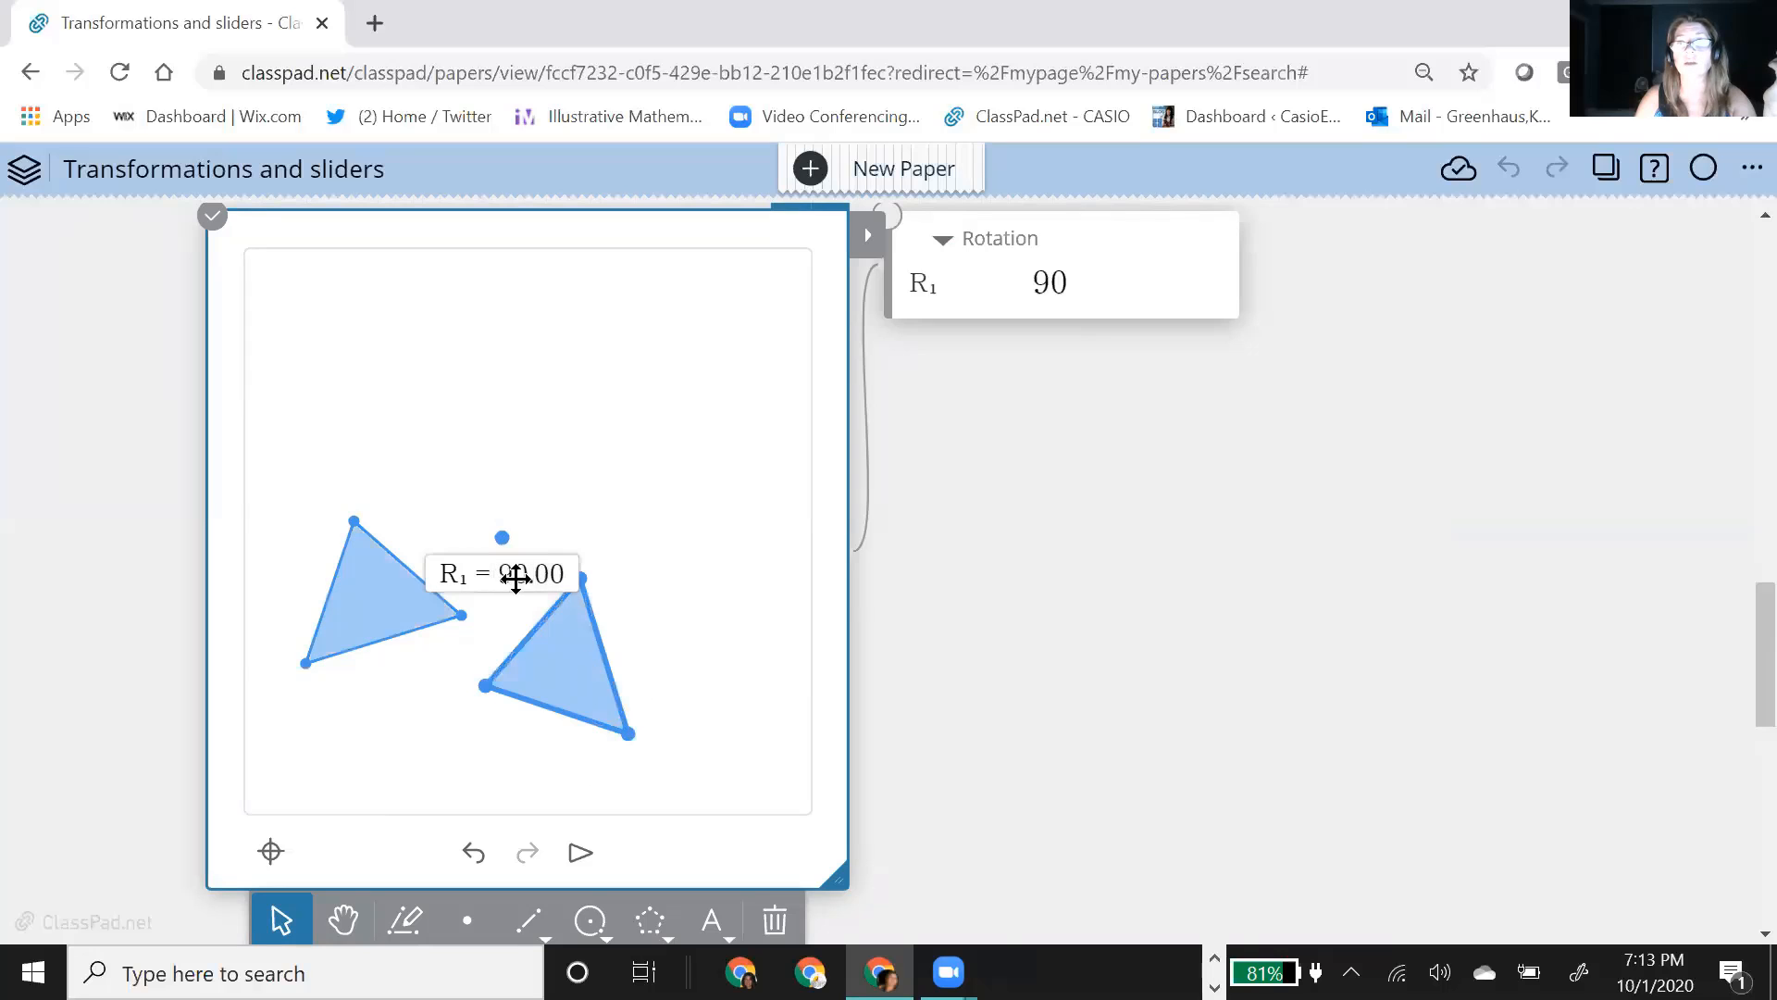
pyautogui.click(657, 524)
pyautogui.click(528, 689)
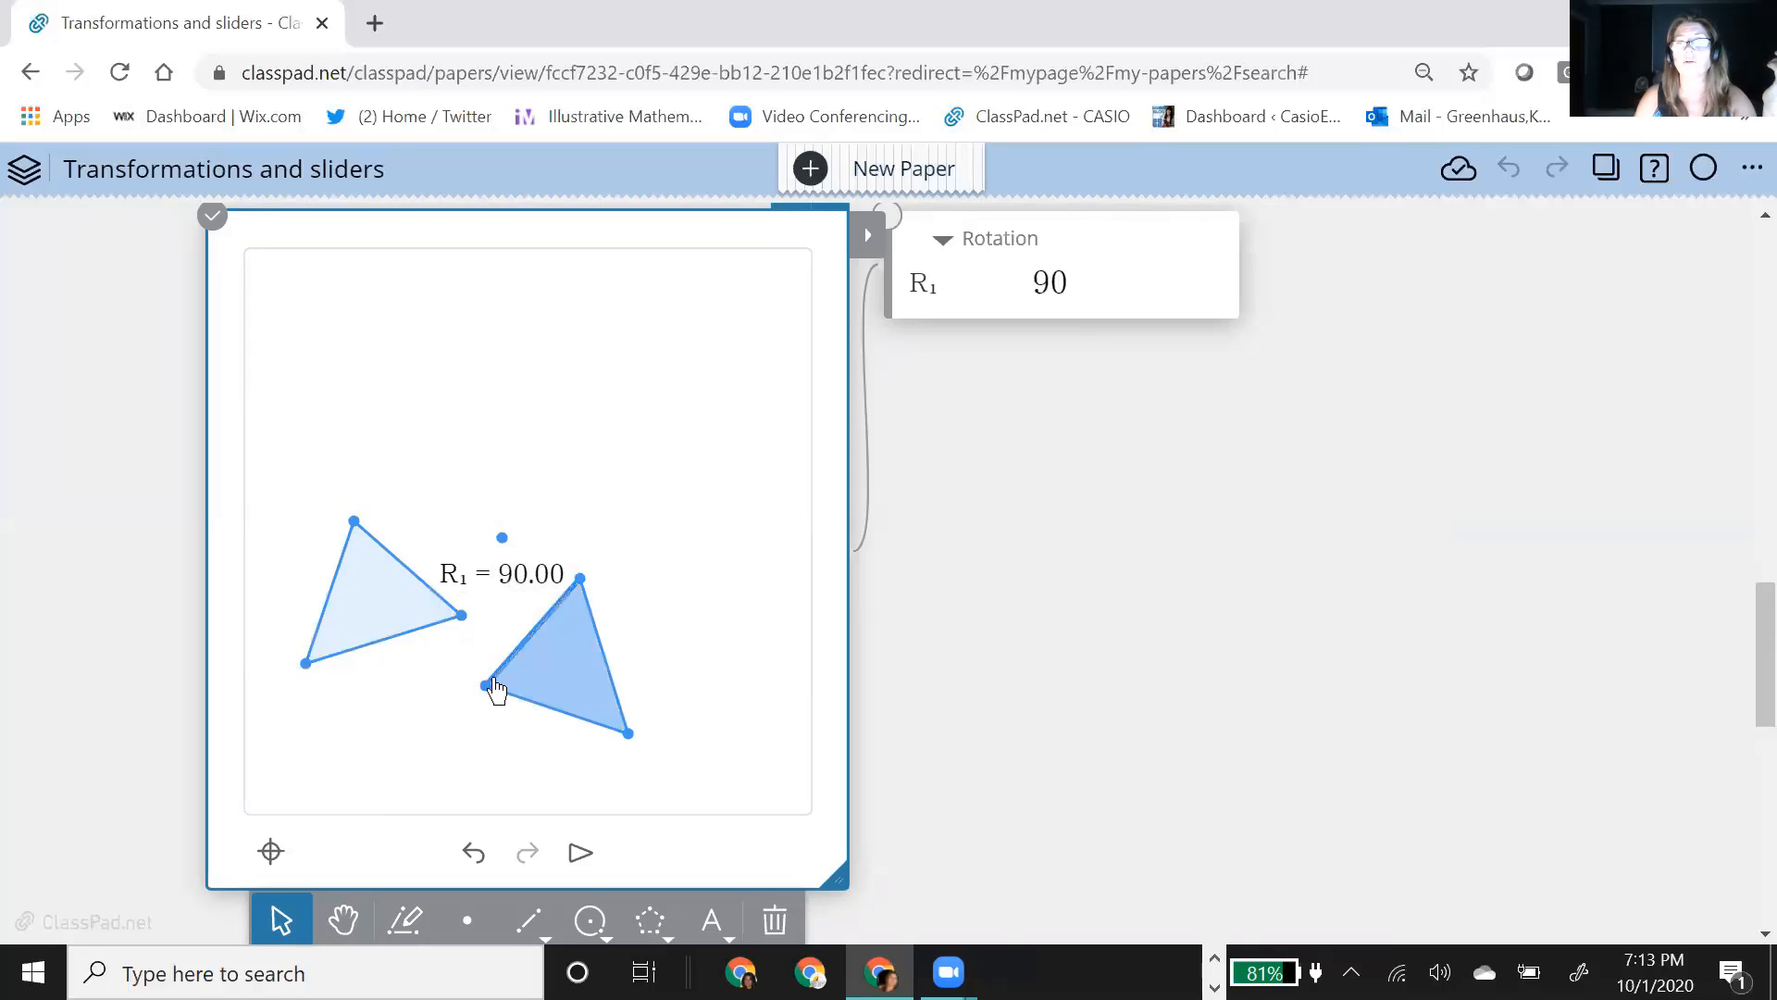
pyautogui.click(866, 248)
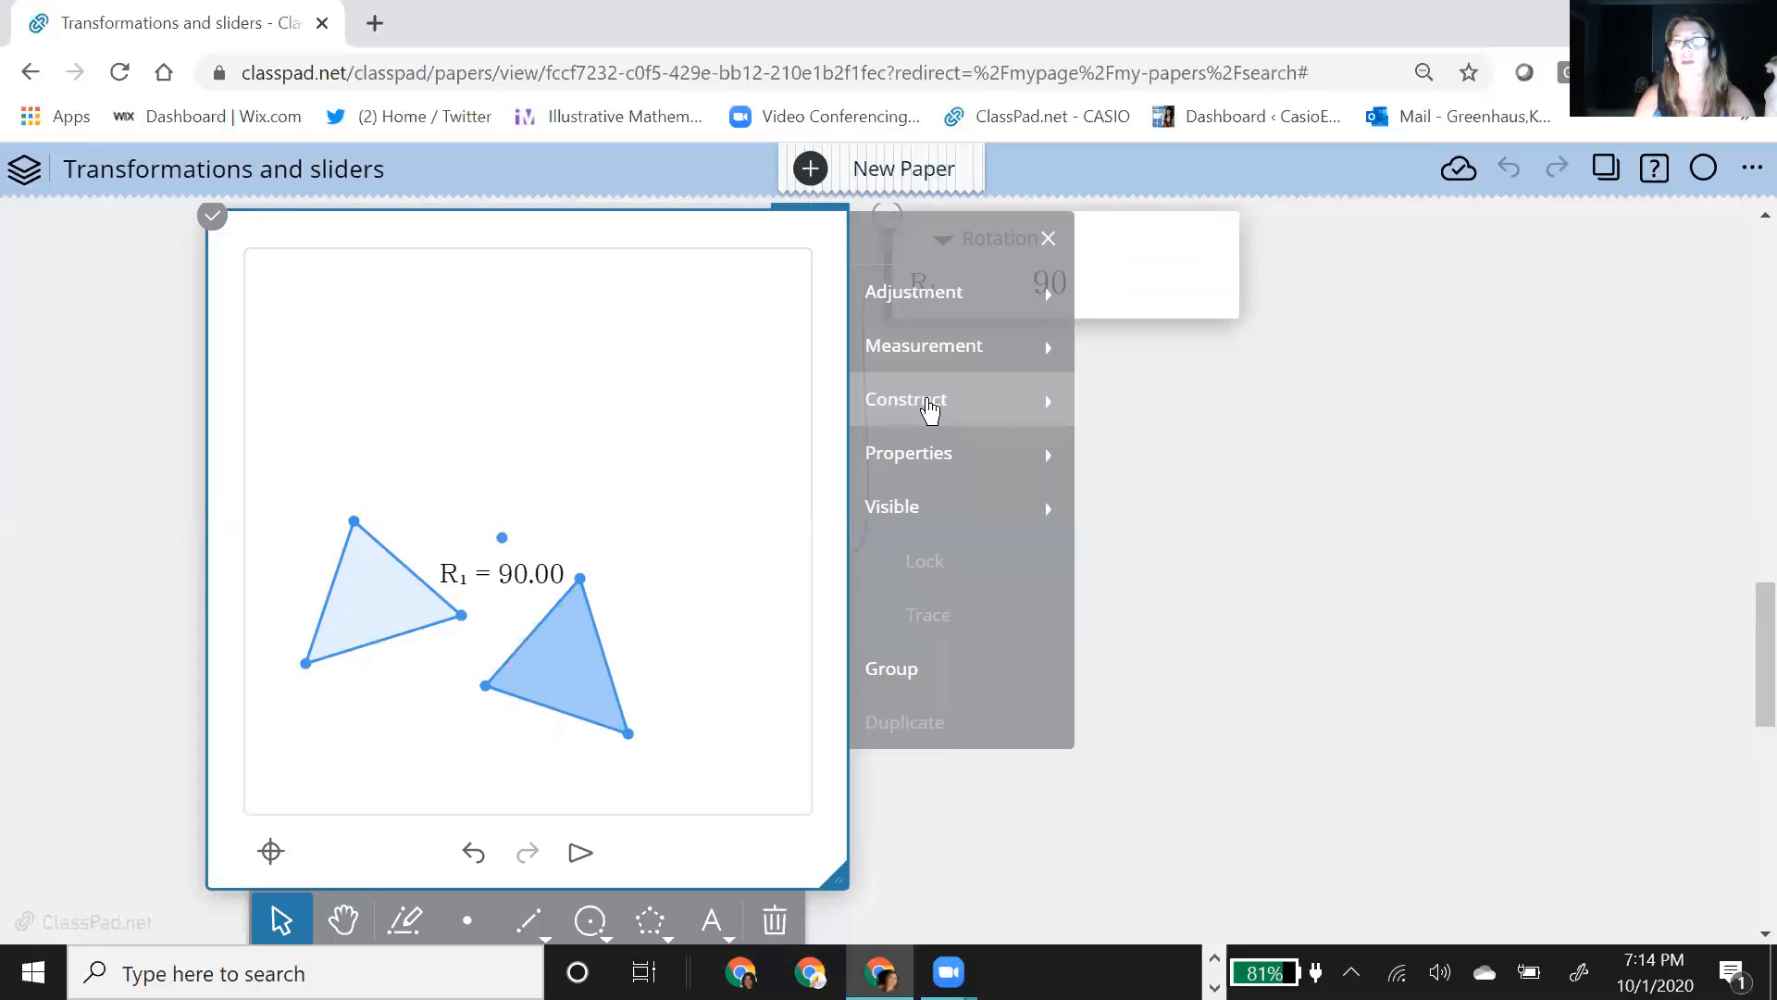
pyautogui.click(926, 459)
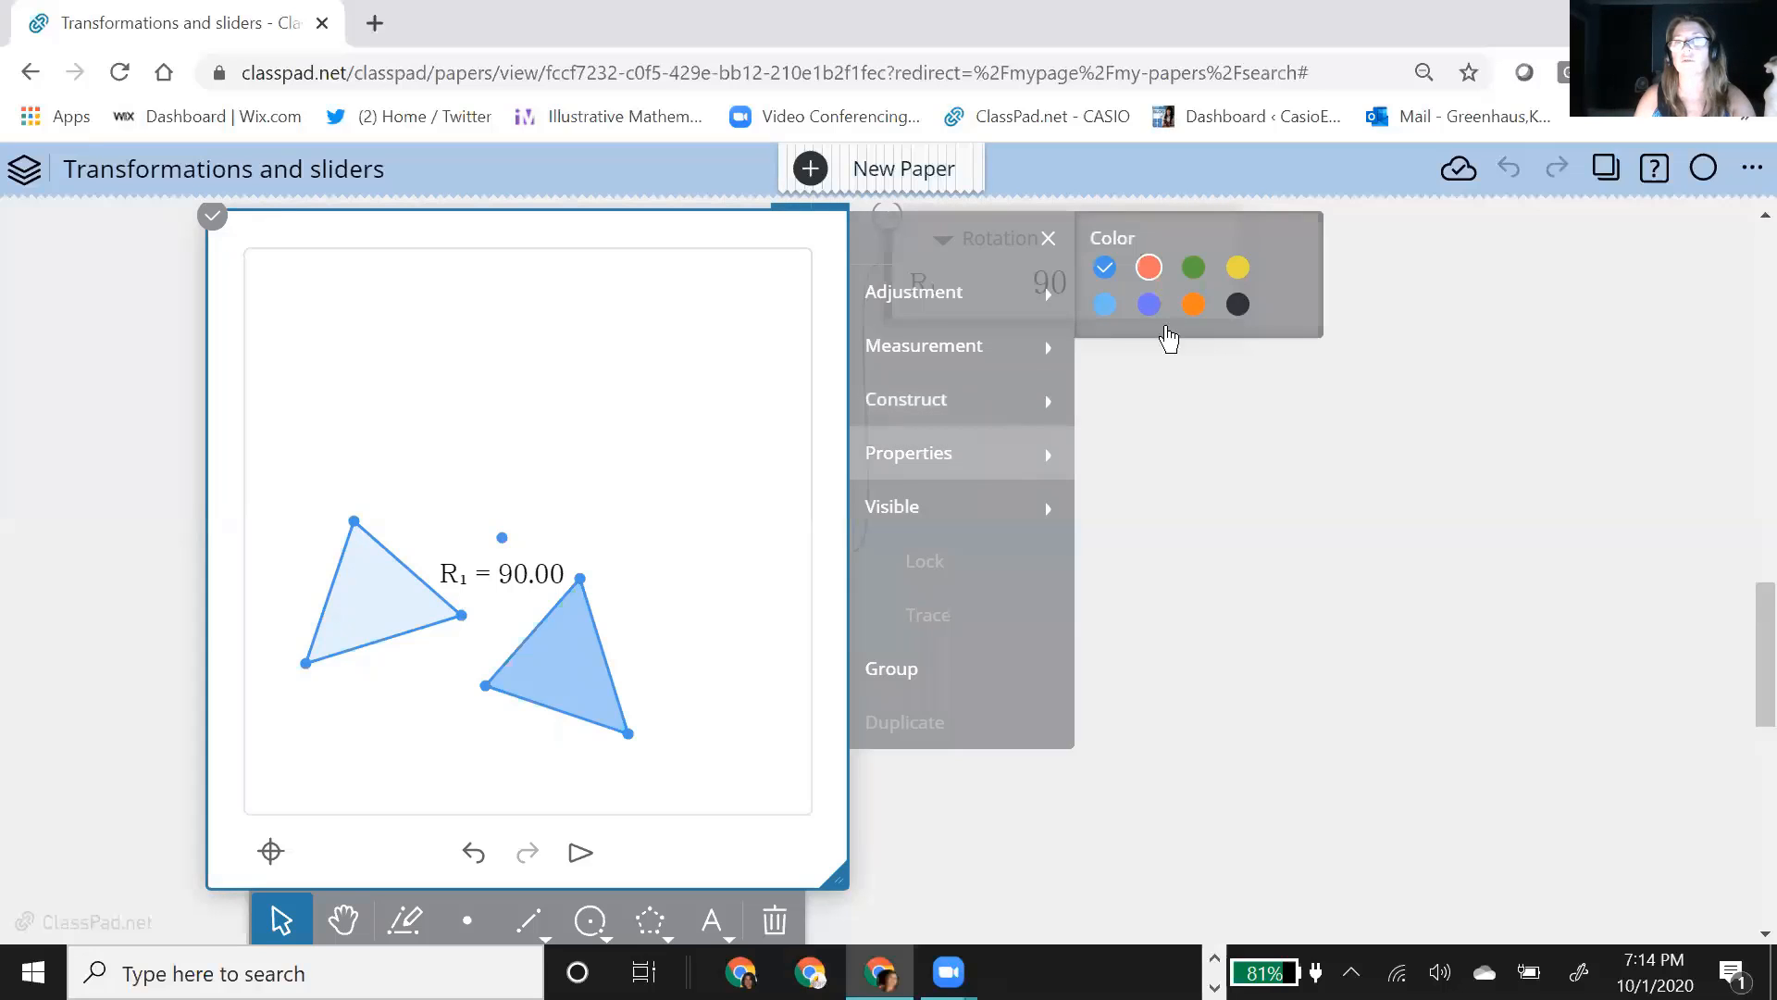
pyautogui.click(1148, 267)
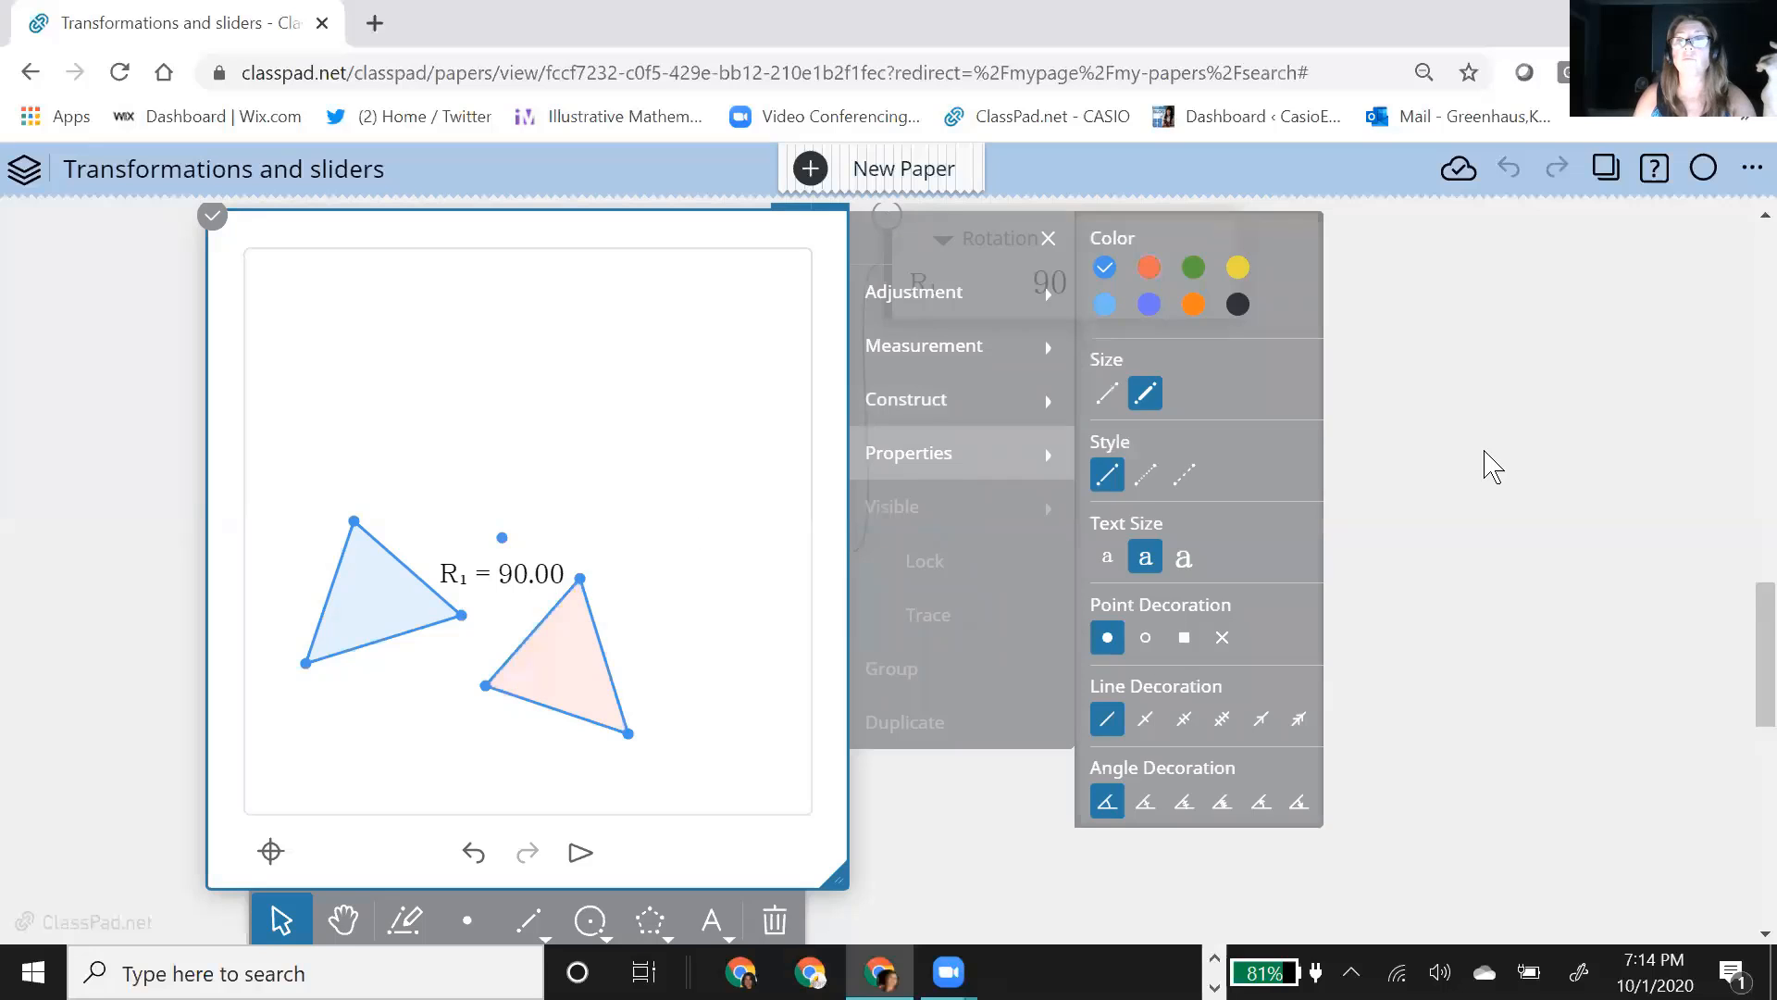
pyautogui.click(1468, 429)
# Step: Replace the rotation angle with the variable a so that a slider controls it
pyautogui.click(1076, 282)
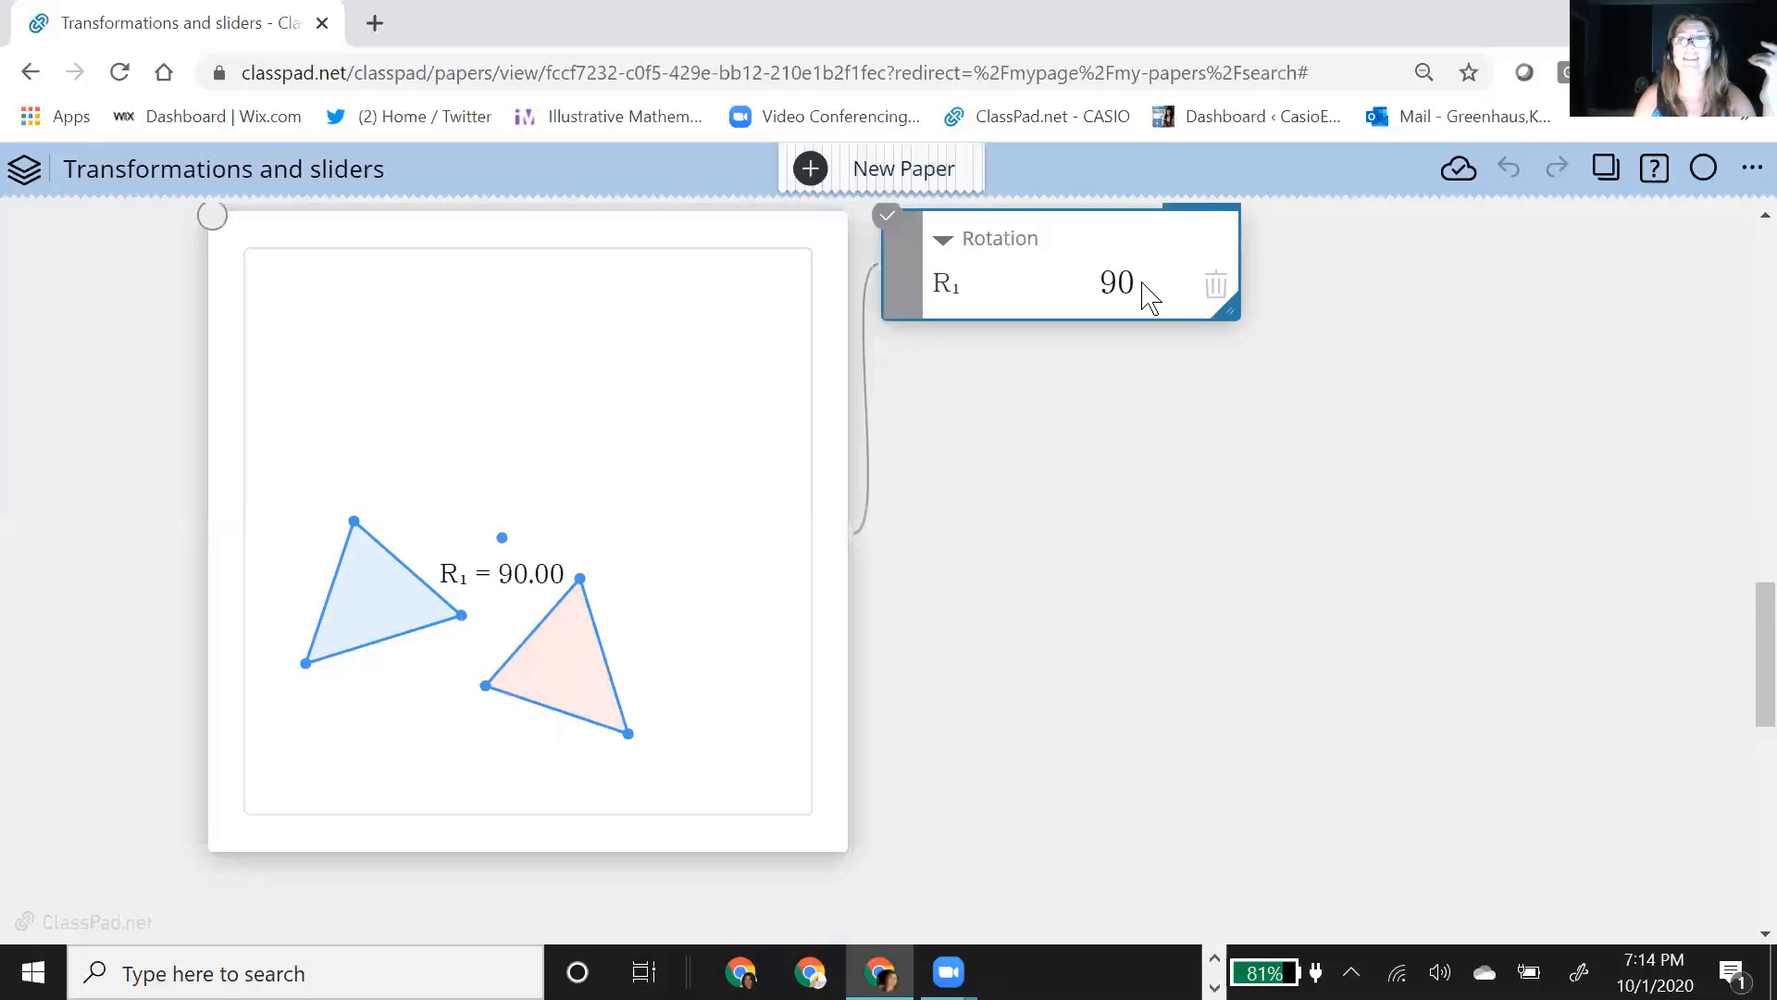
pyautogui.click(1147, 294)
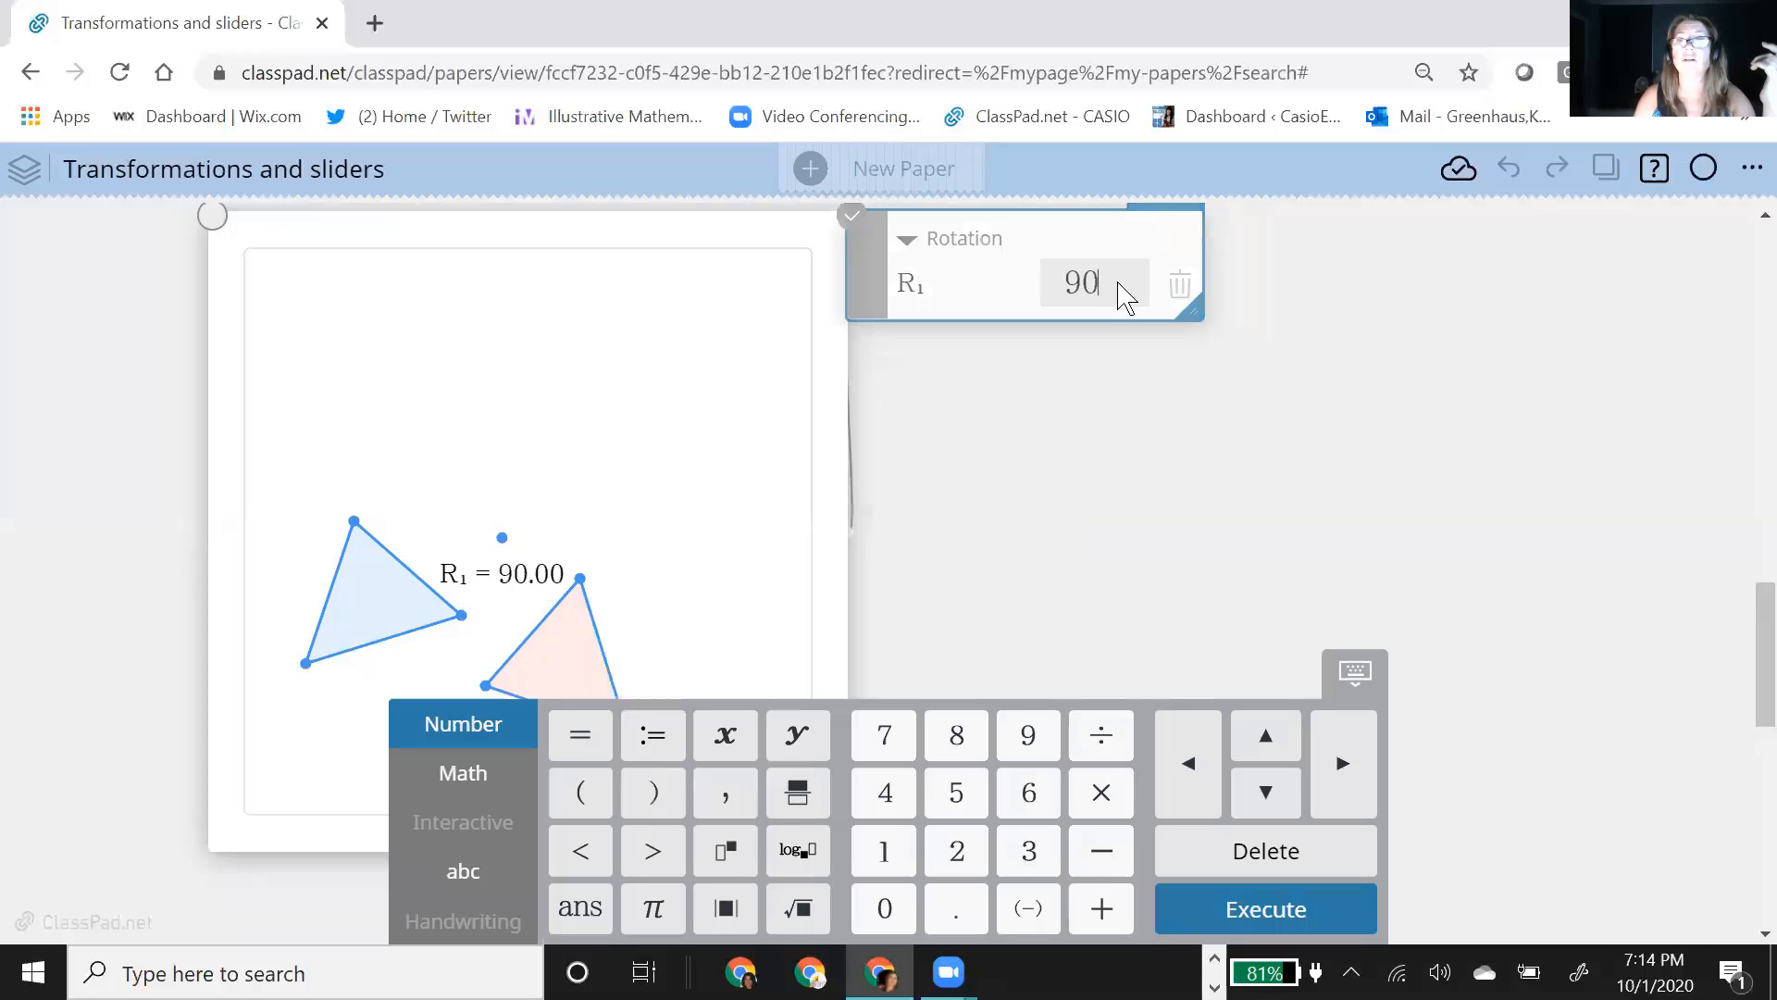
pyautogui.press('BackSpace')
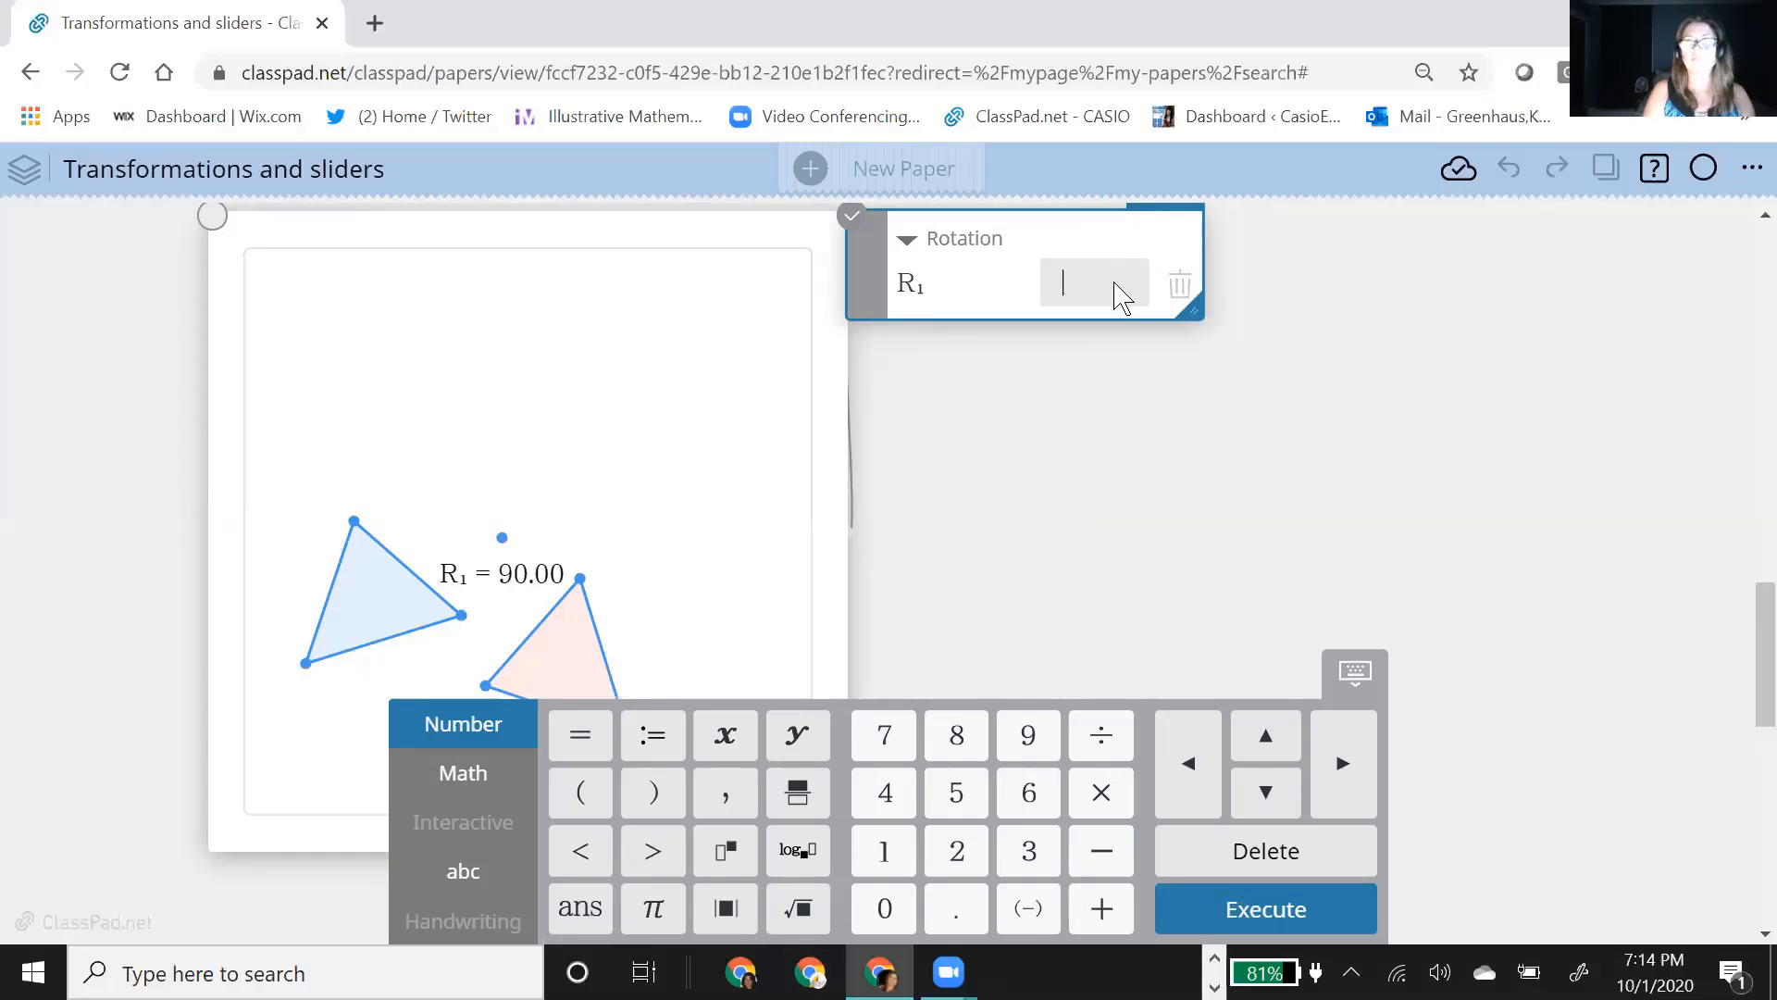
pyautogui.write('a')
pyautogui.press('Return')
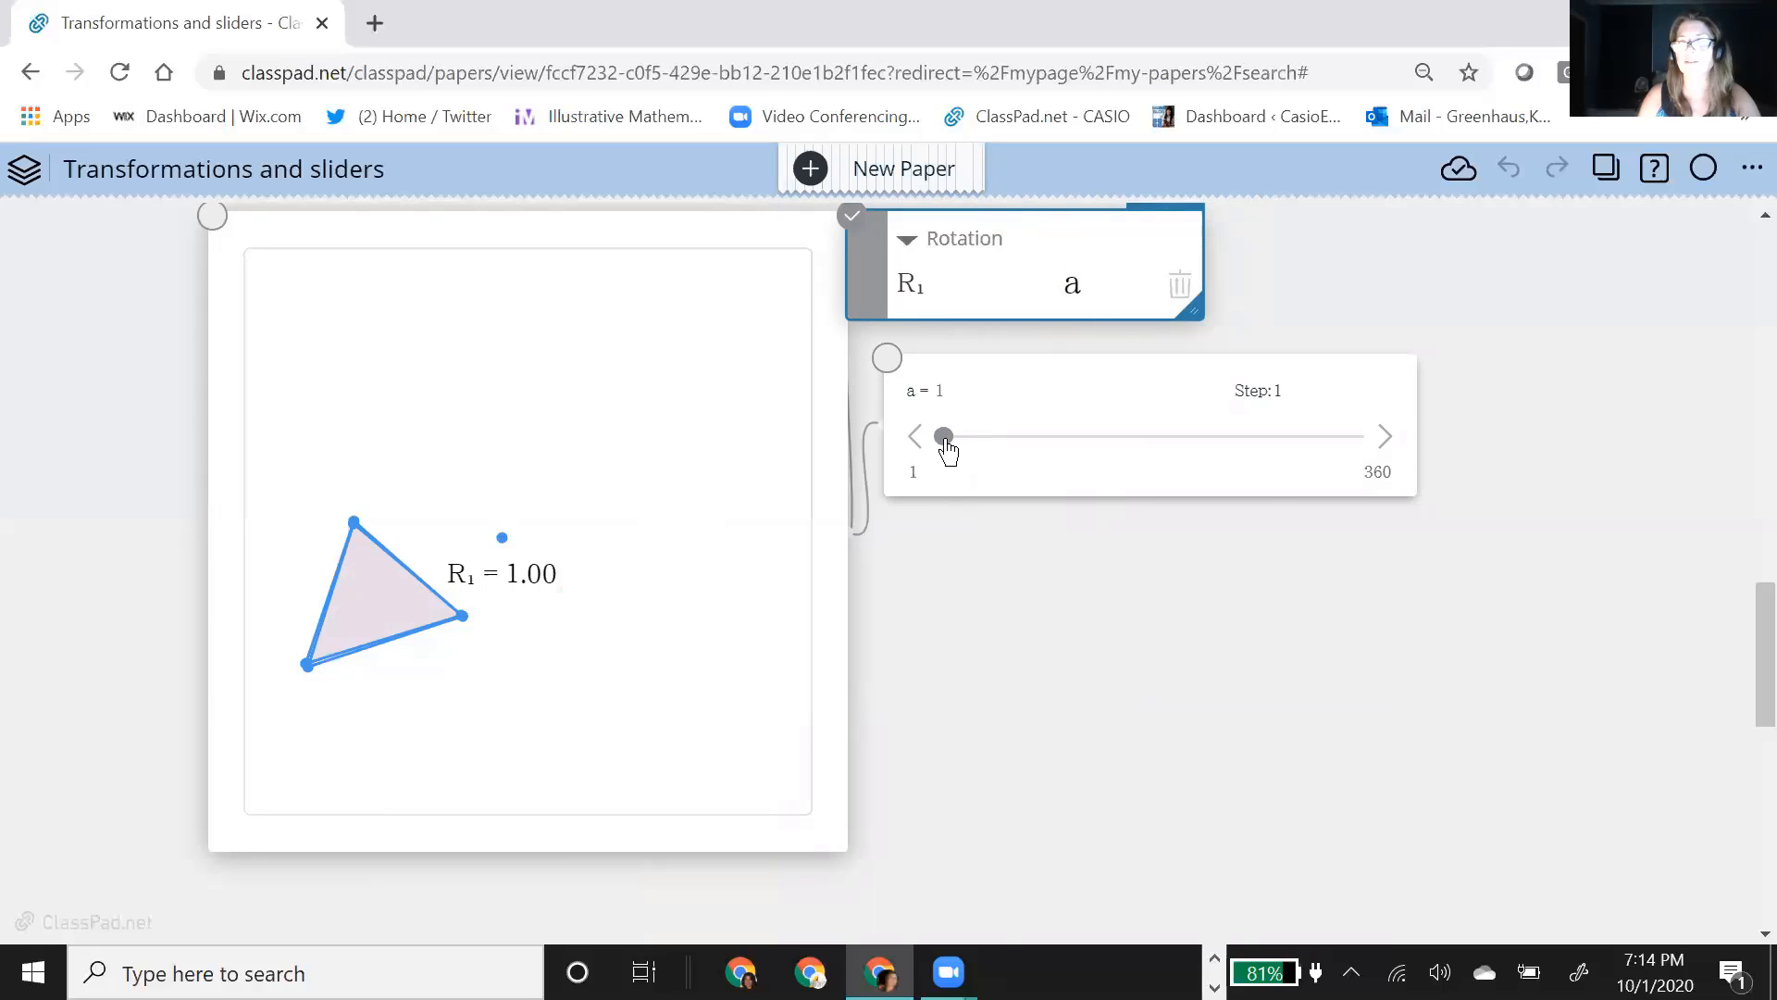
# Step: Move the slider for a to 62, and set the slider's minimum to -360
pyautogui.moveTo(945, 448); pyautogui.dragTo(1016, 460)
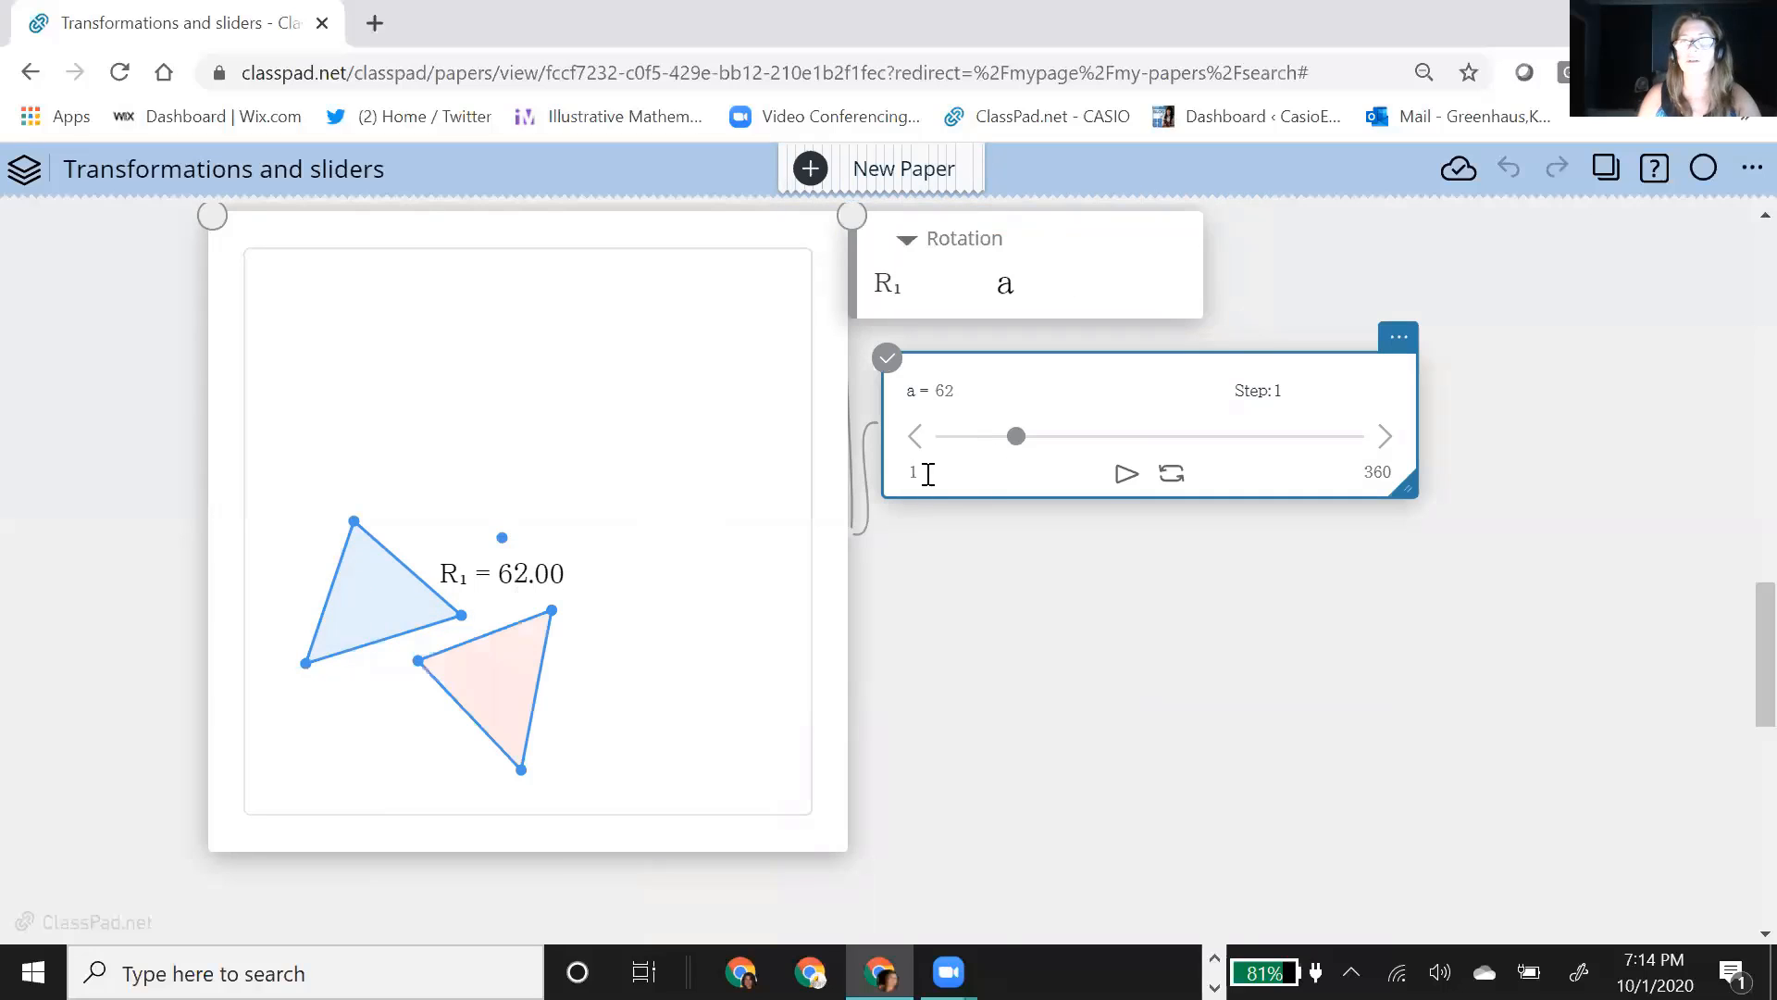
pyautogui.click(923, 475)
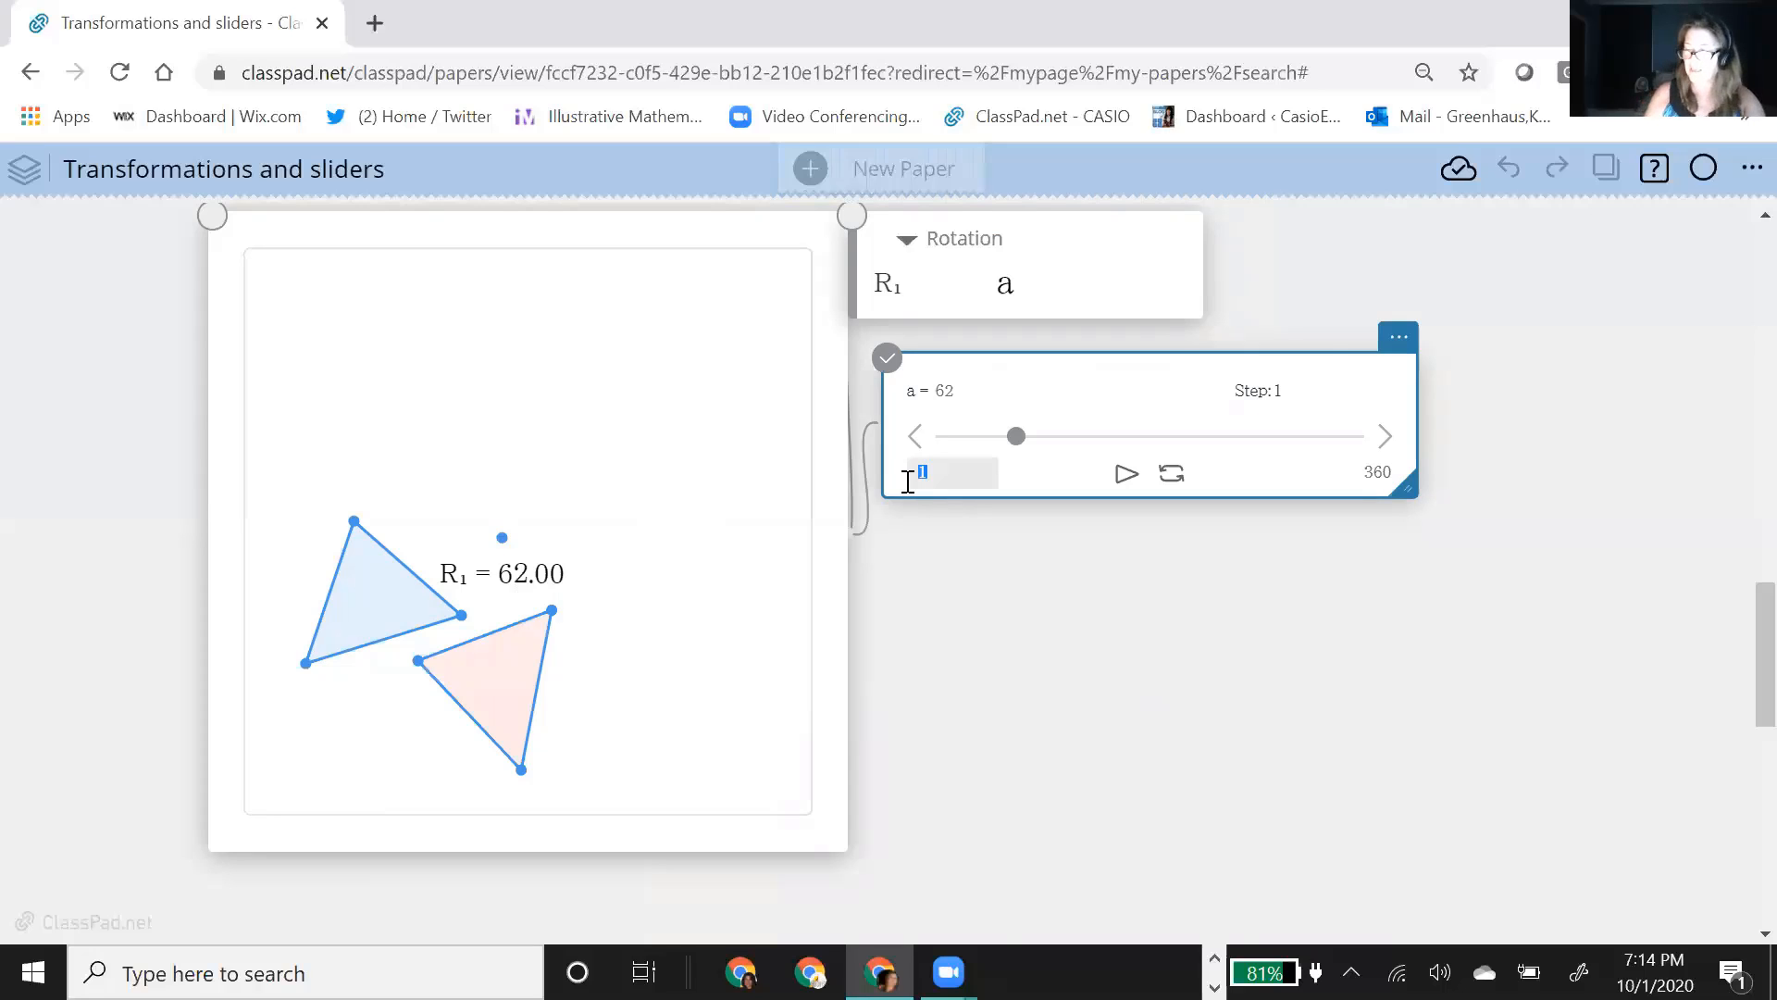
pyautogui.write('-360')
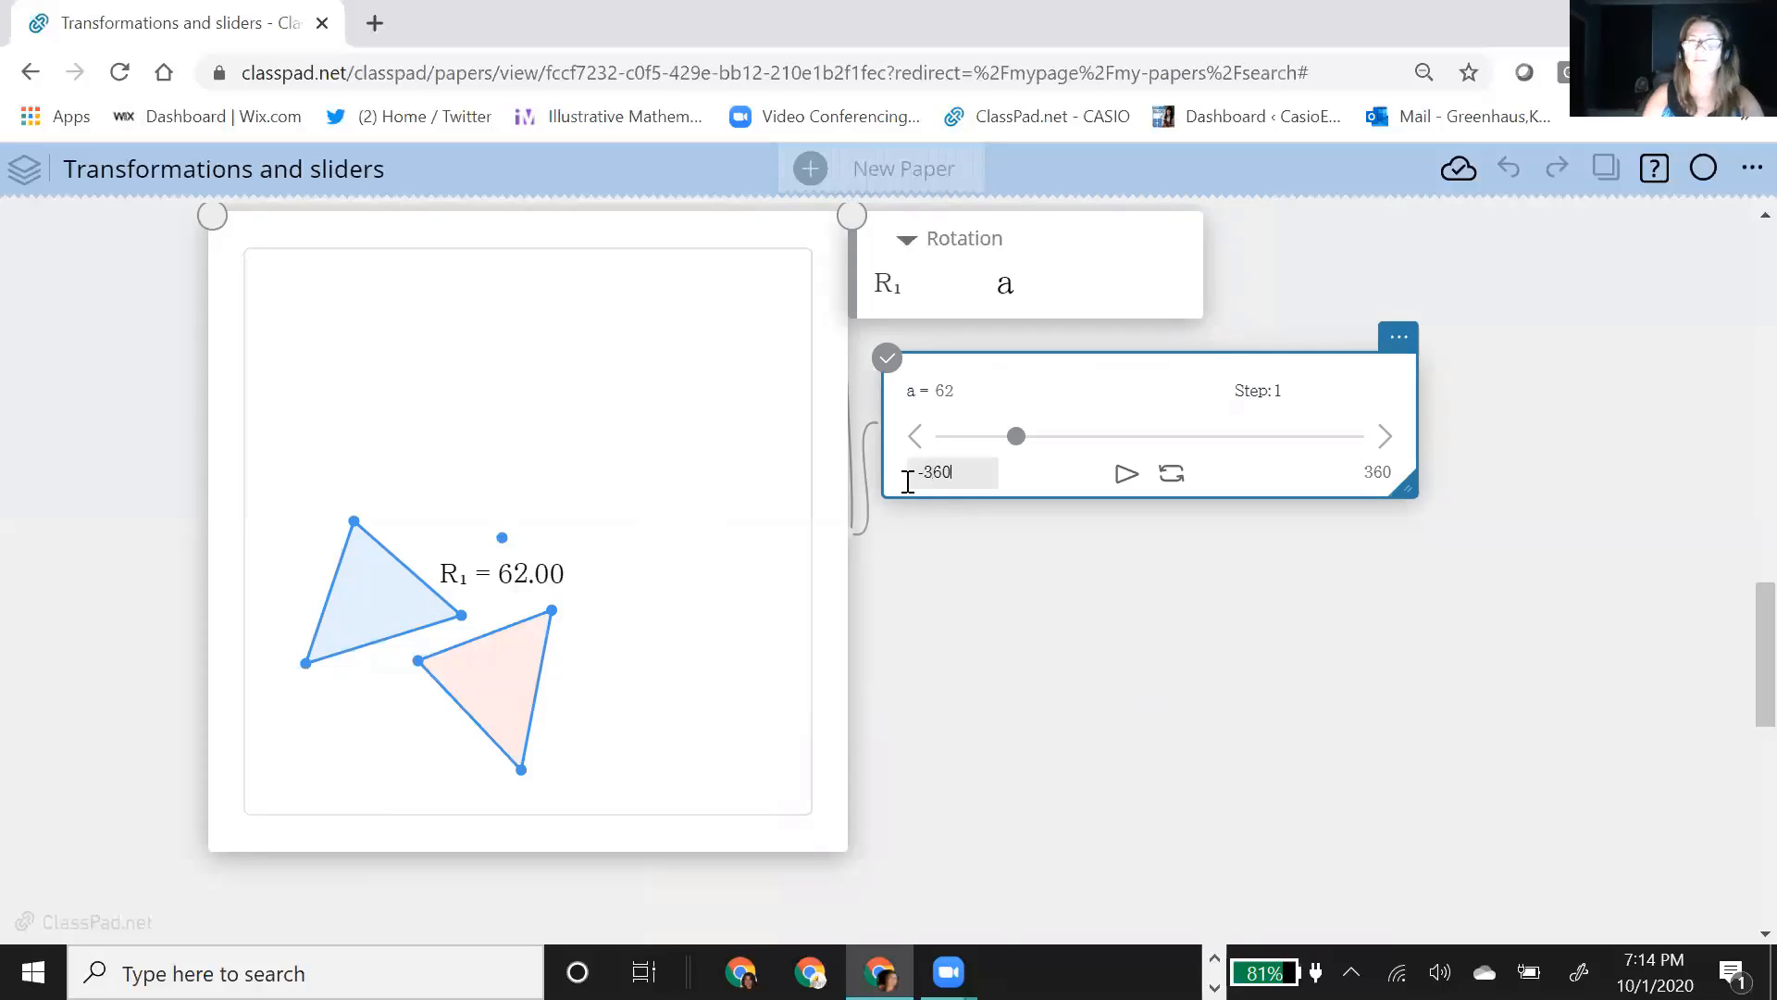
pyautogui.click(1078, 608)
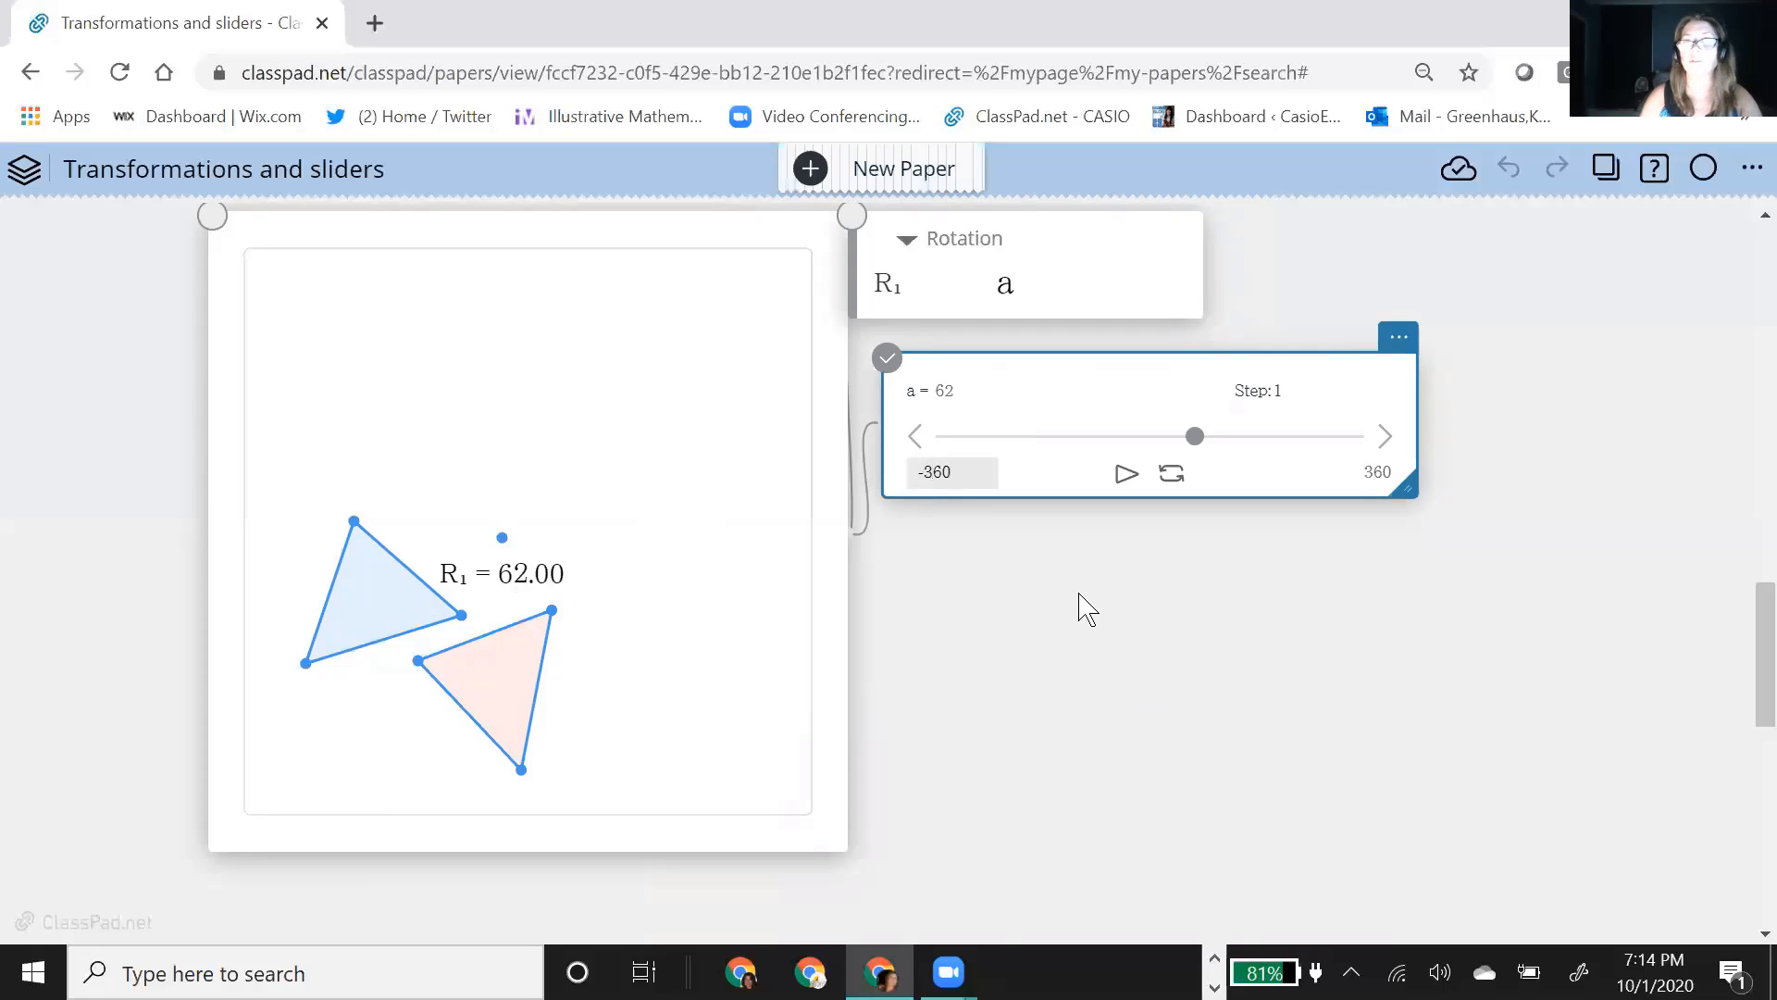
# Step: Vary the rotation angle with the slider, bringing a to 0 and ending at 204
pyautogui.click(1194, 439)
pyautogui.moveTo(1187, 434); pyautogui.dragTo(1223, 436)
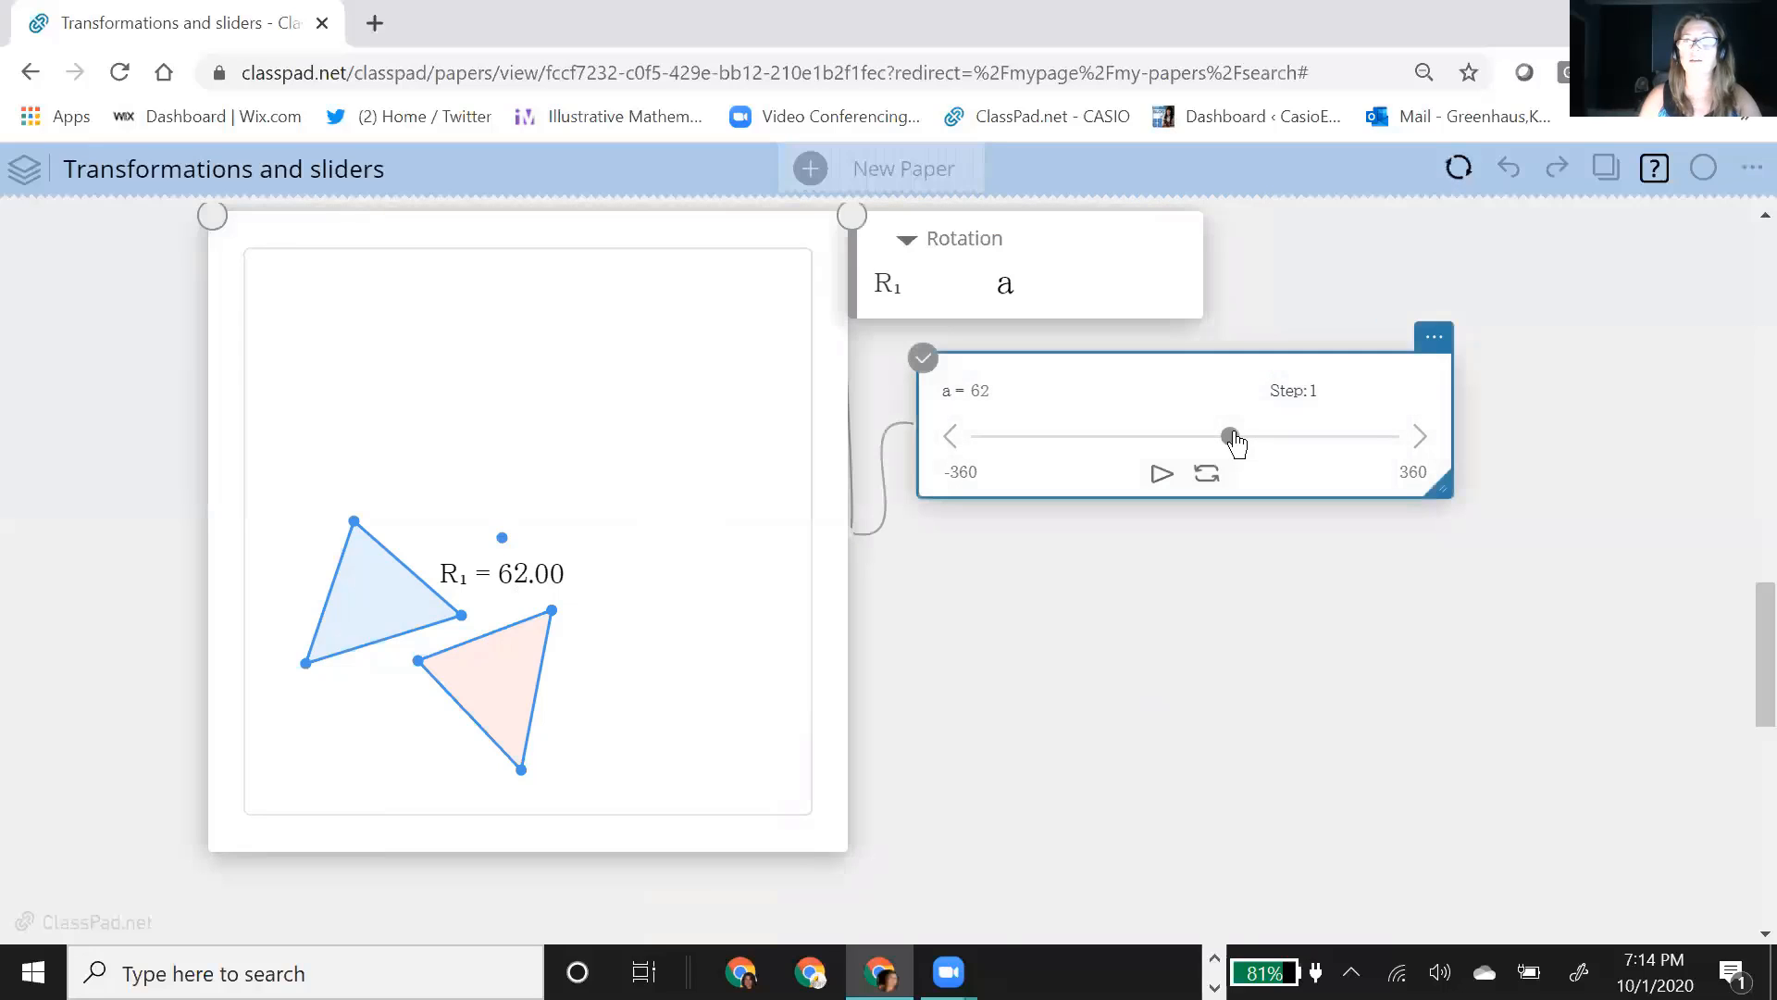
pyautogui.moveTo(1230, 439); pyautogui.dragTo(1197, 437)
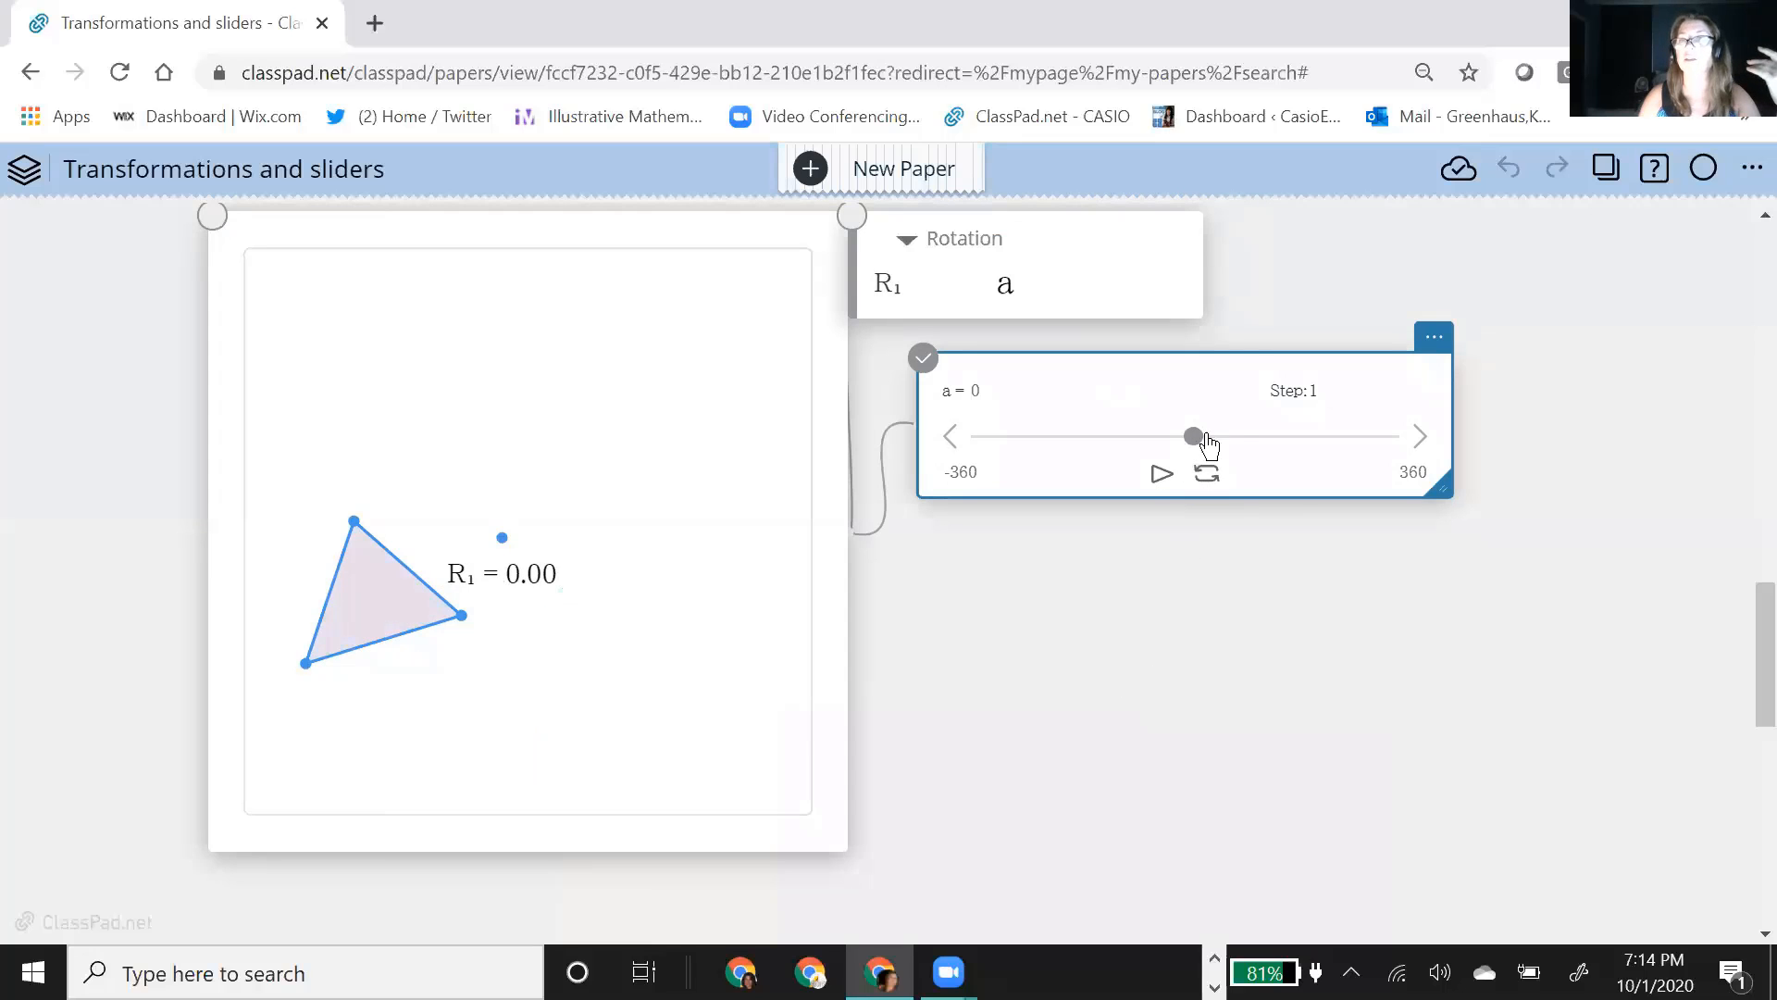
pyautogui.moveTo(1194, 439); pyautogui.dragTo(1319, 450)
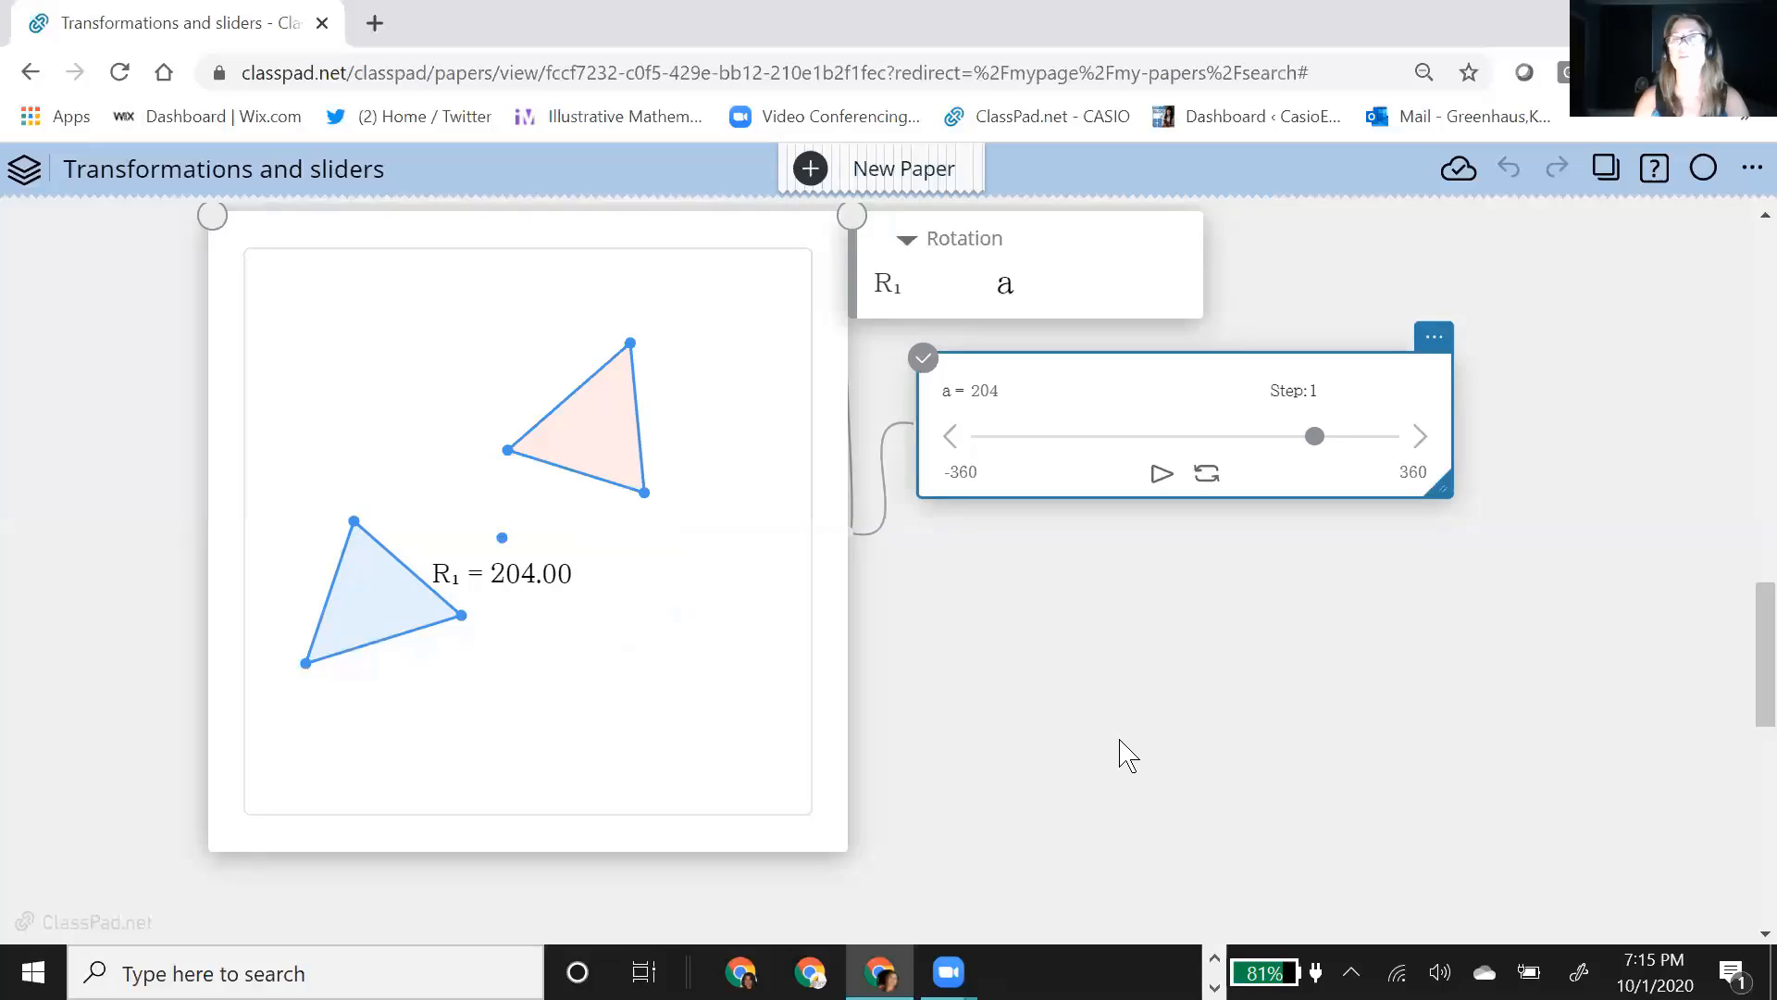
# Step: Delete the rotation note, leaving the original triangle and its center point in the geometry note
pyautogui.scroll(-4, 1055, 796)
pyautogui.scroll(-2, 1025, 773)
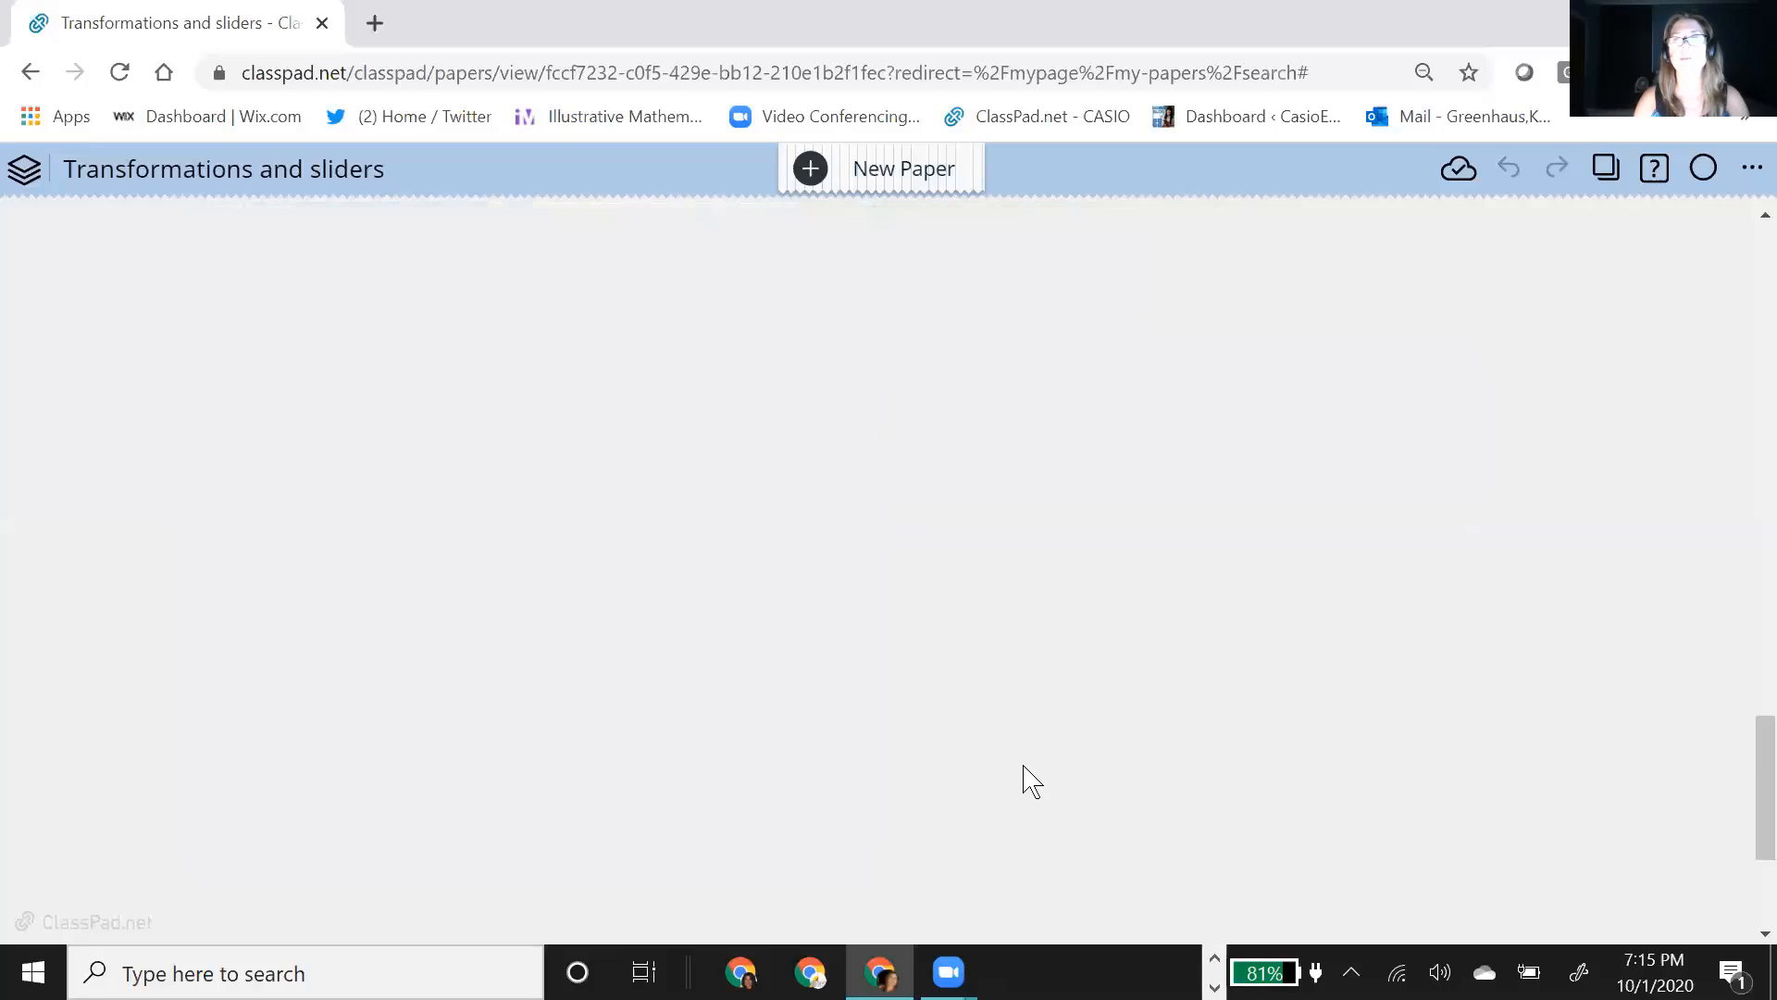
pyautogui.scroll(6, 1027, 759)
pyautogui.scroll(-2, 1065, 556)
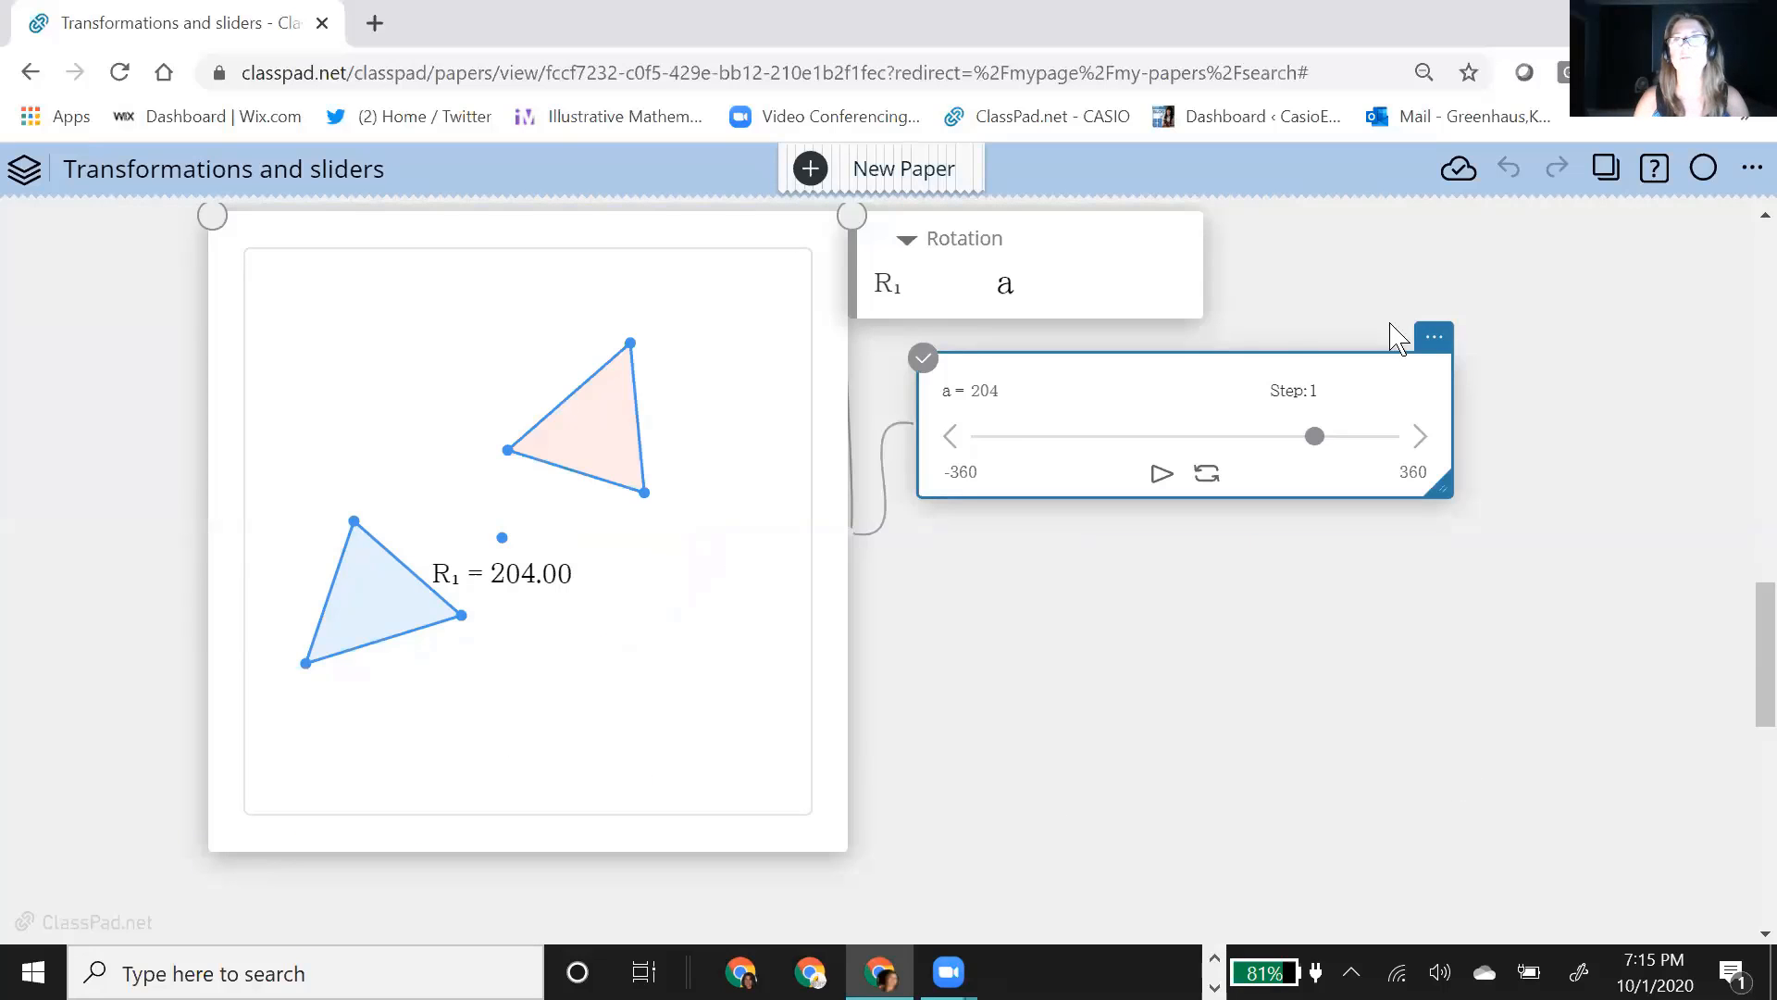
pyautogui.click(1157, 301)
pyautogui.scroll(3, 1218, 451)
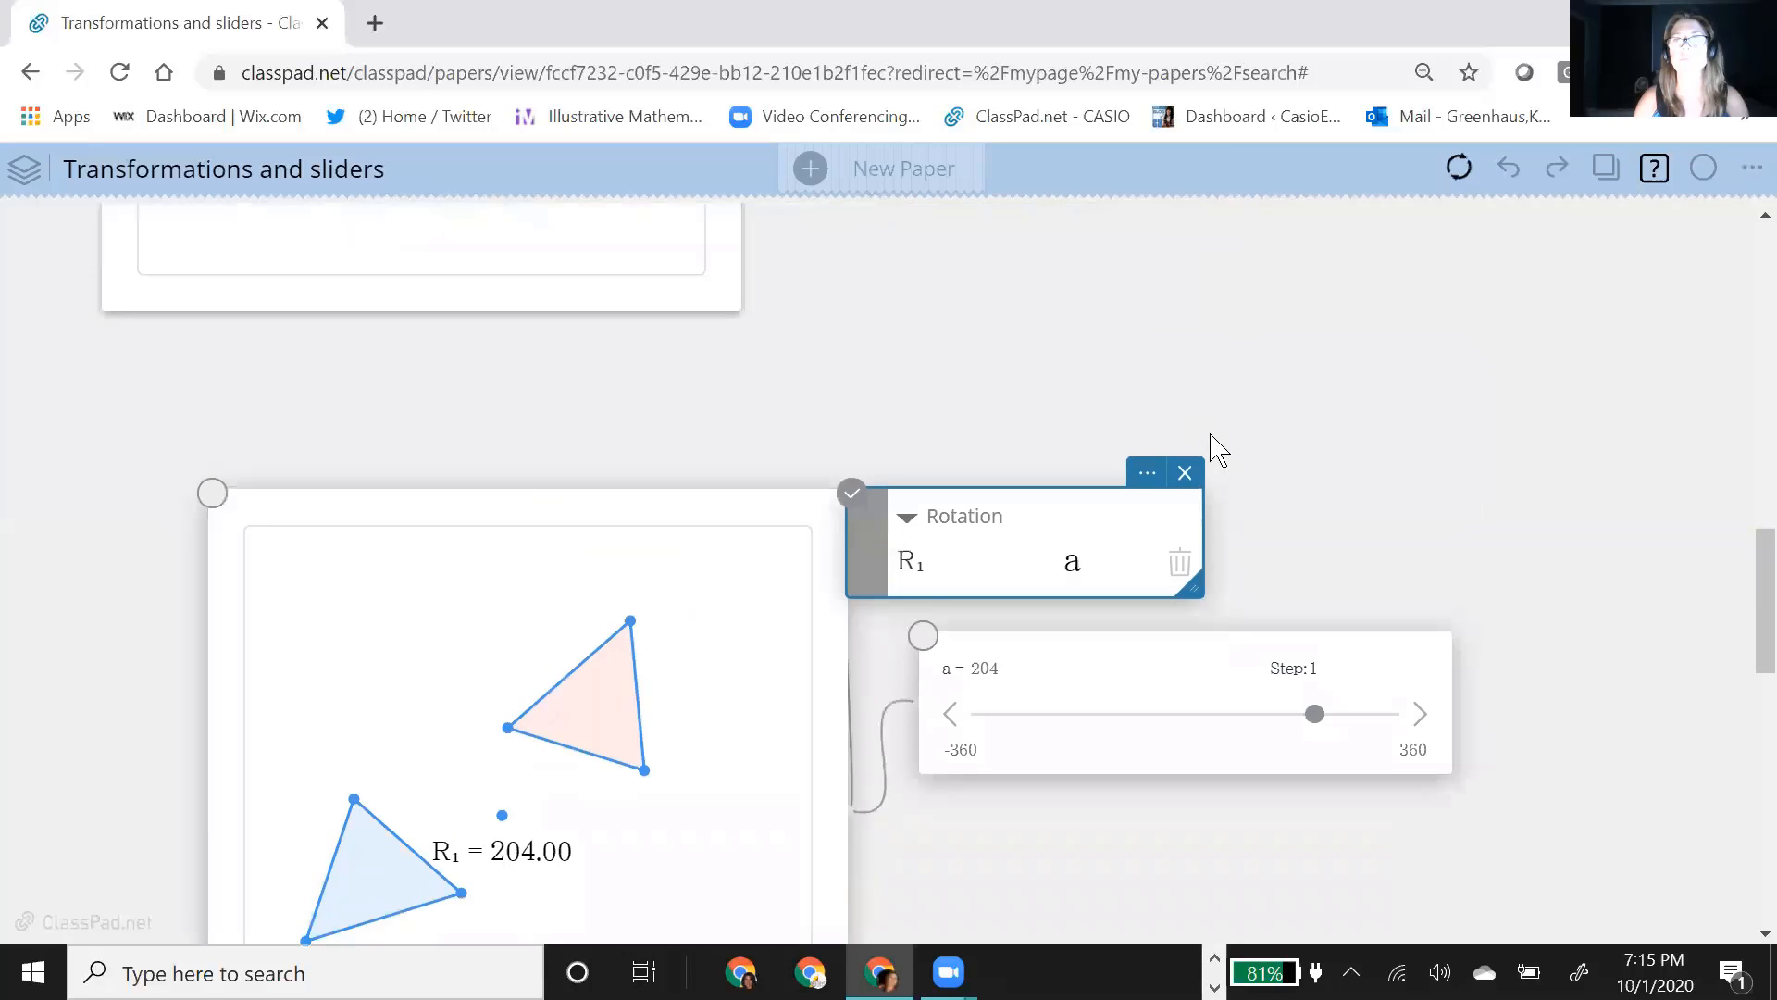
pyautogui.click(1184, 473)
pyautogui.scroll(-4, 1129, 801)
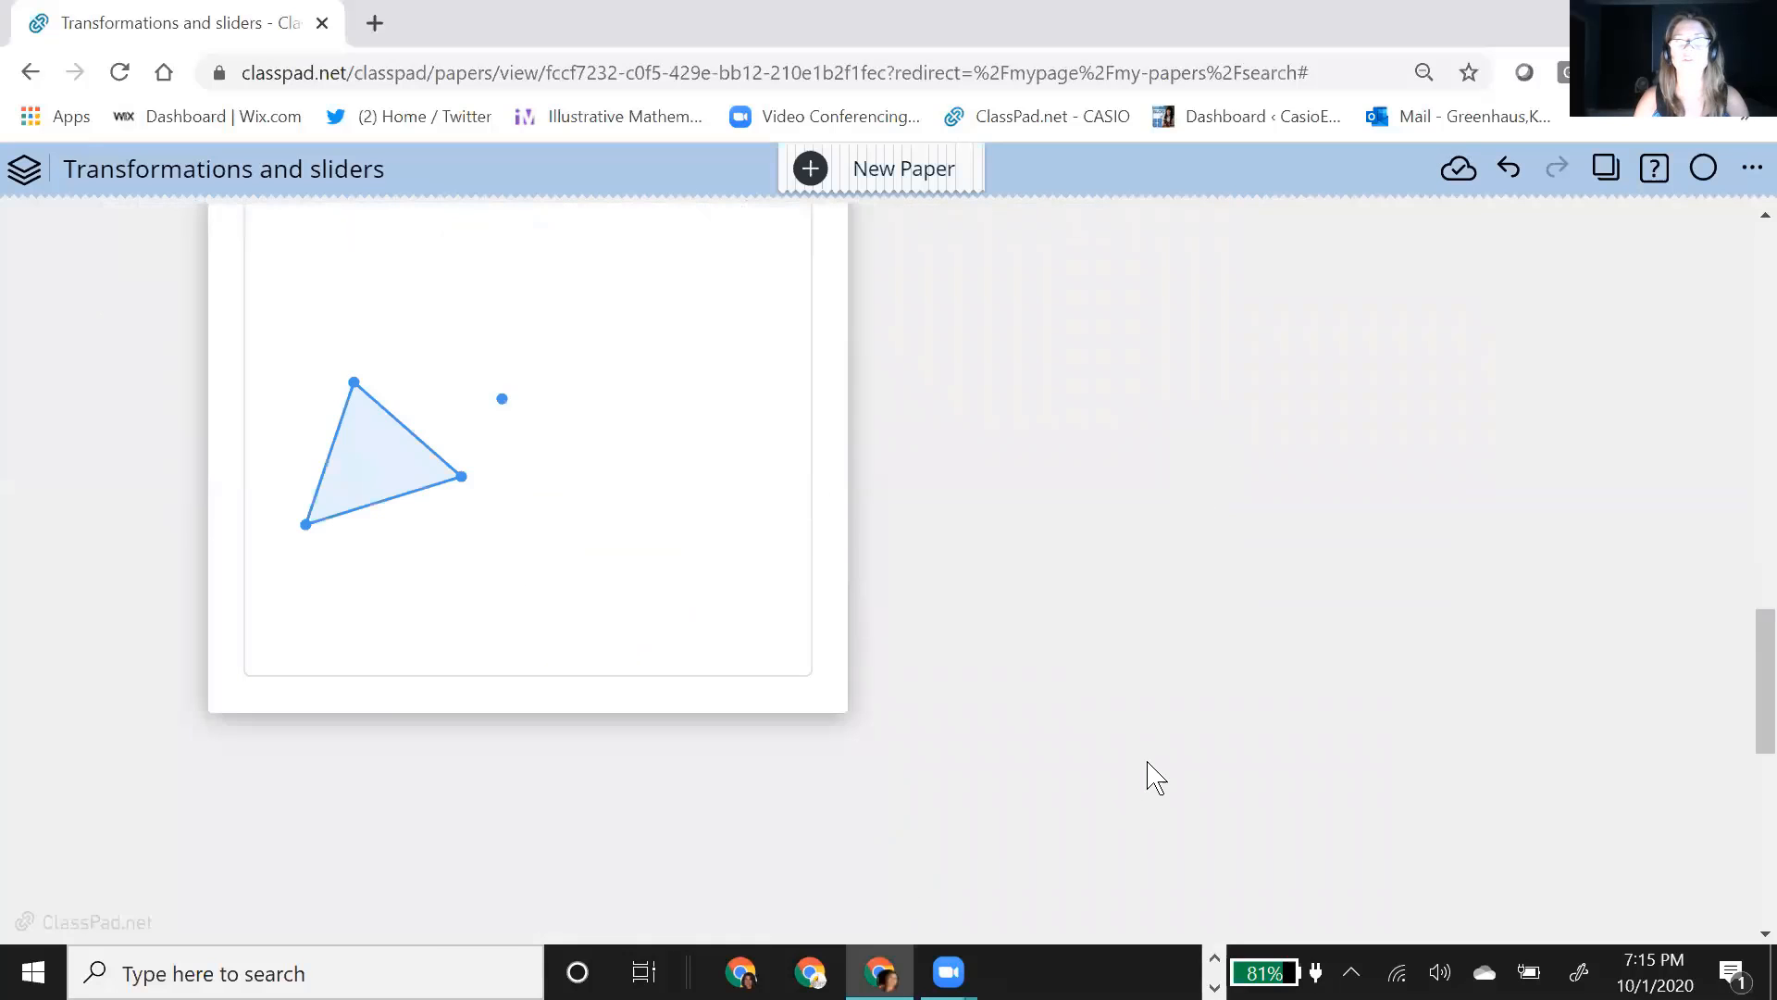
pyautogui.scroll(3, 1224, 703)
pyautogui.scroll(-2, 1222, 680)
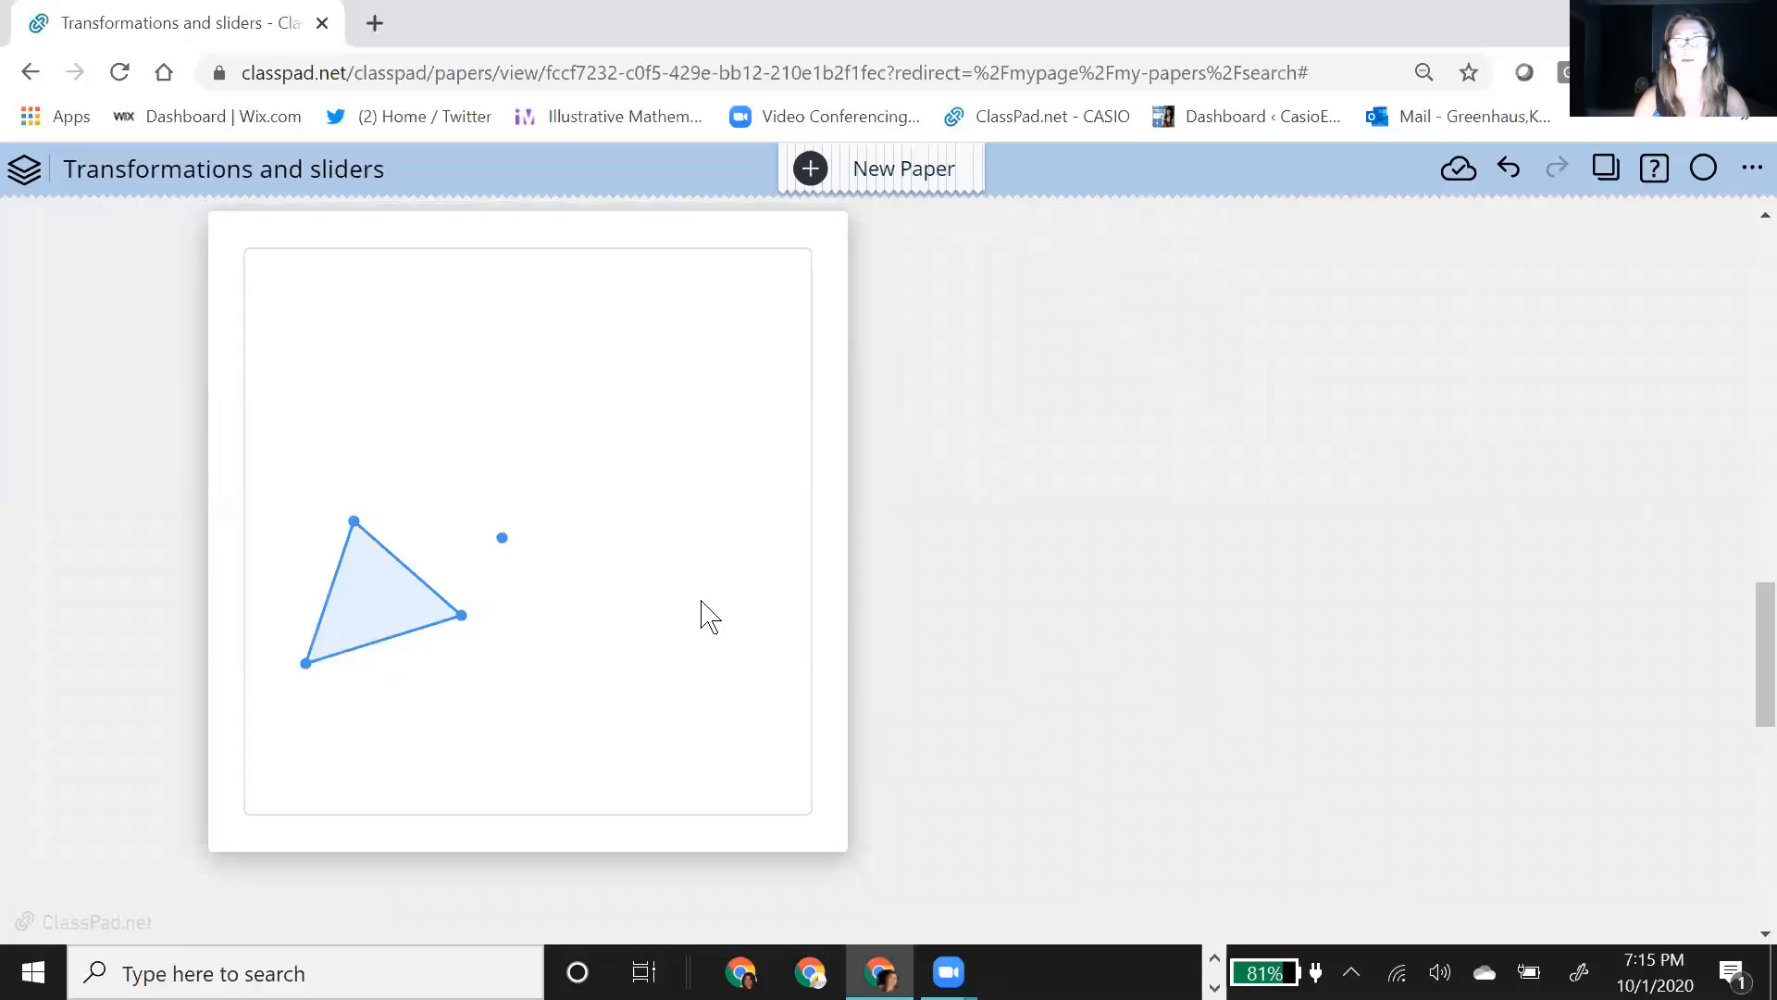
# Step: Dilate the triangle about the separate point by a factor of .5, and move that center point farther up and away from the triangle
pyautogui.click(365, 623)
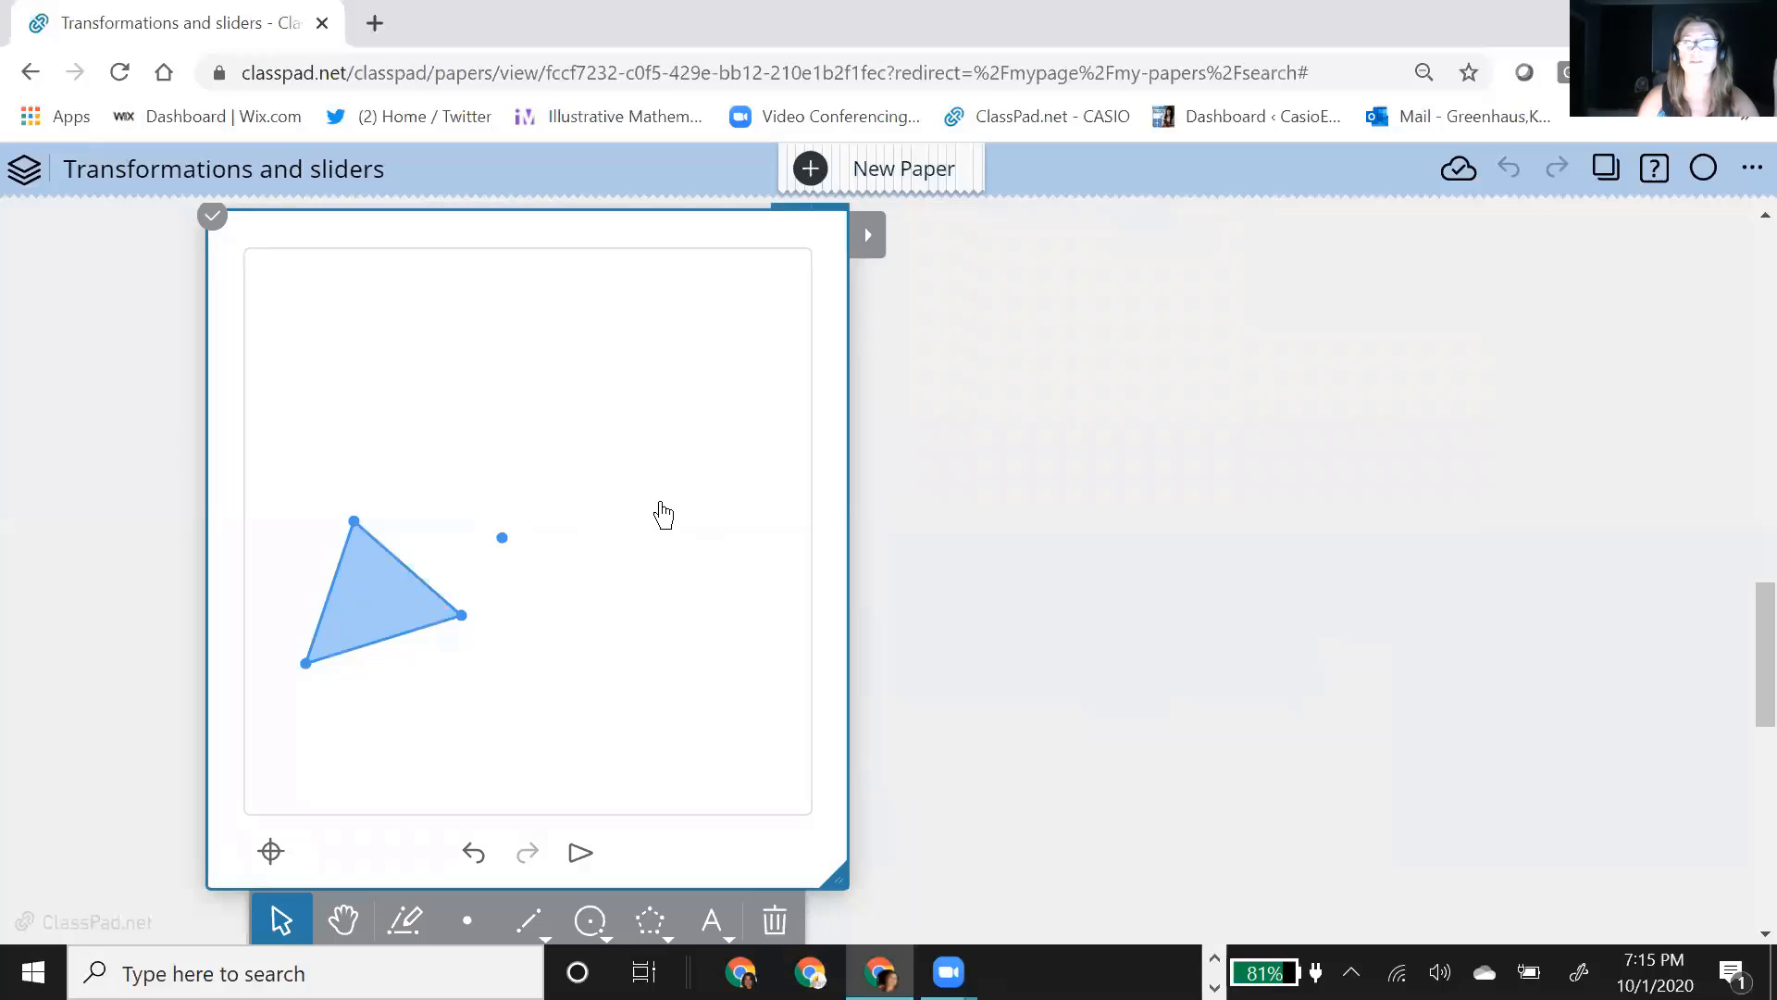
pyautogui.click(869, 238)
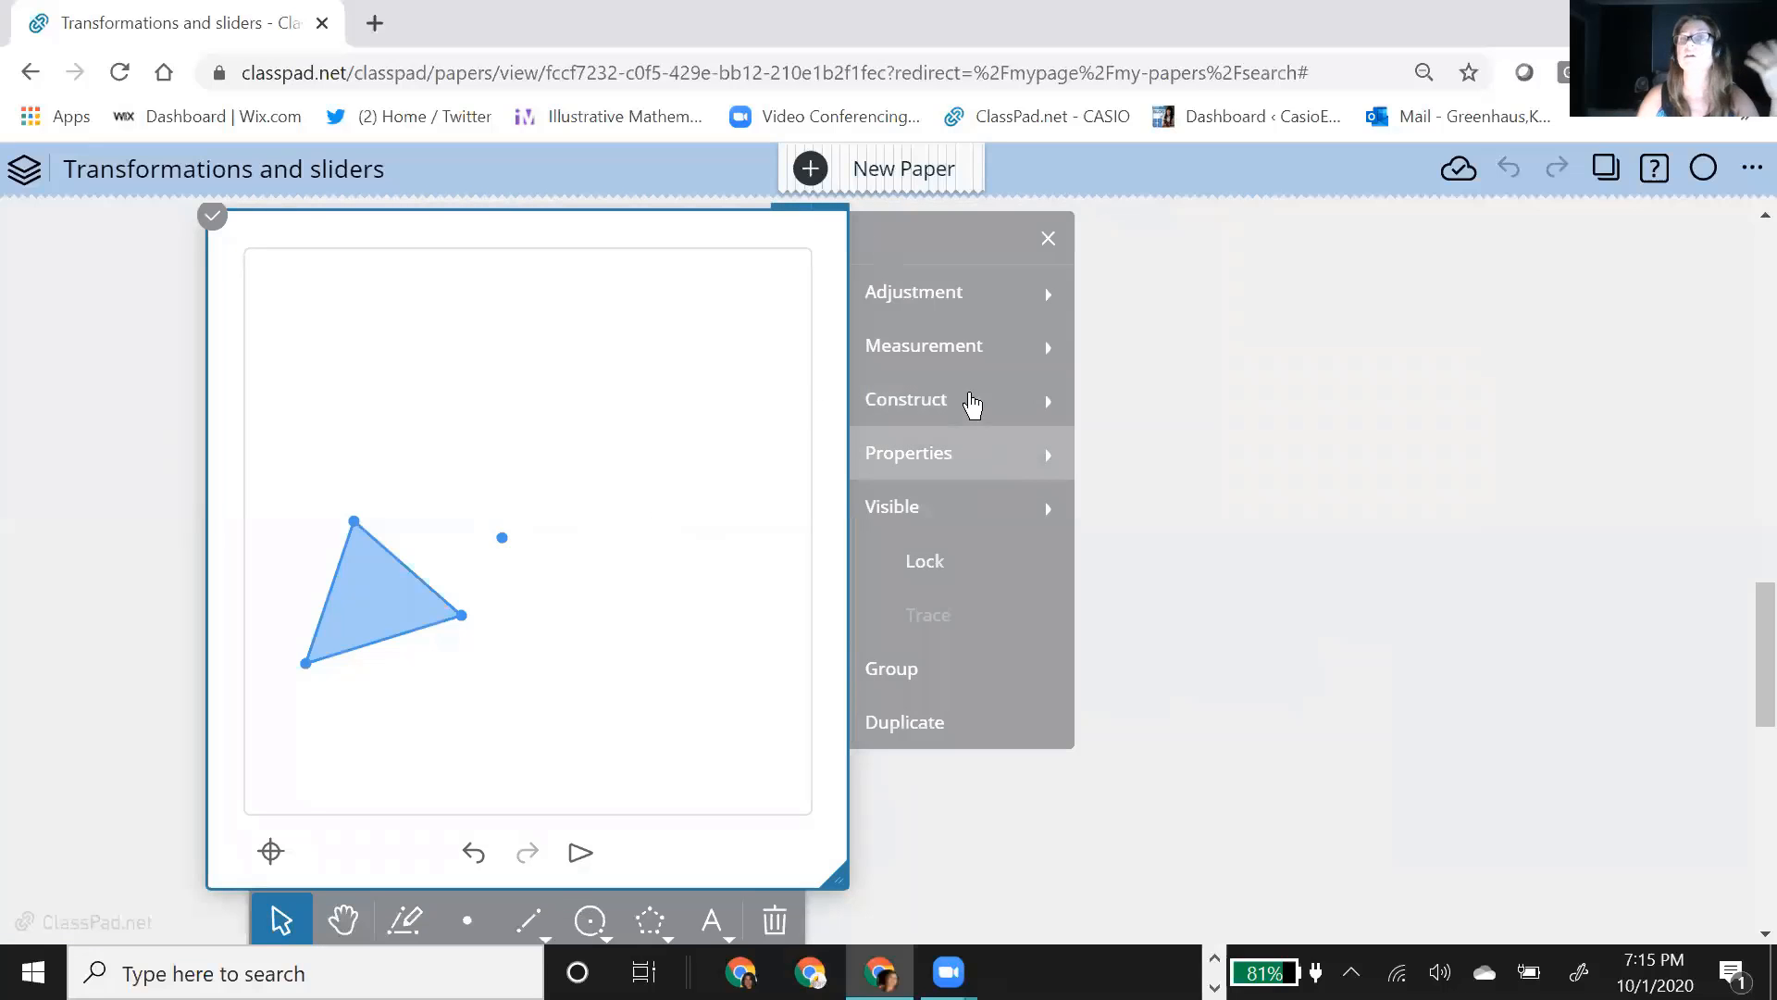
pyautogui.click(972, 402)
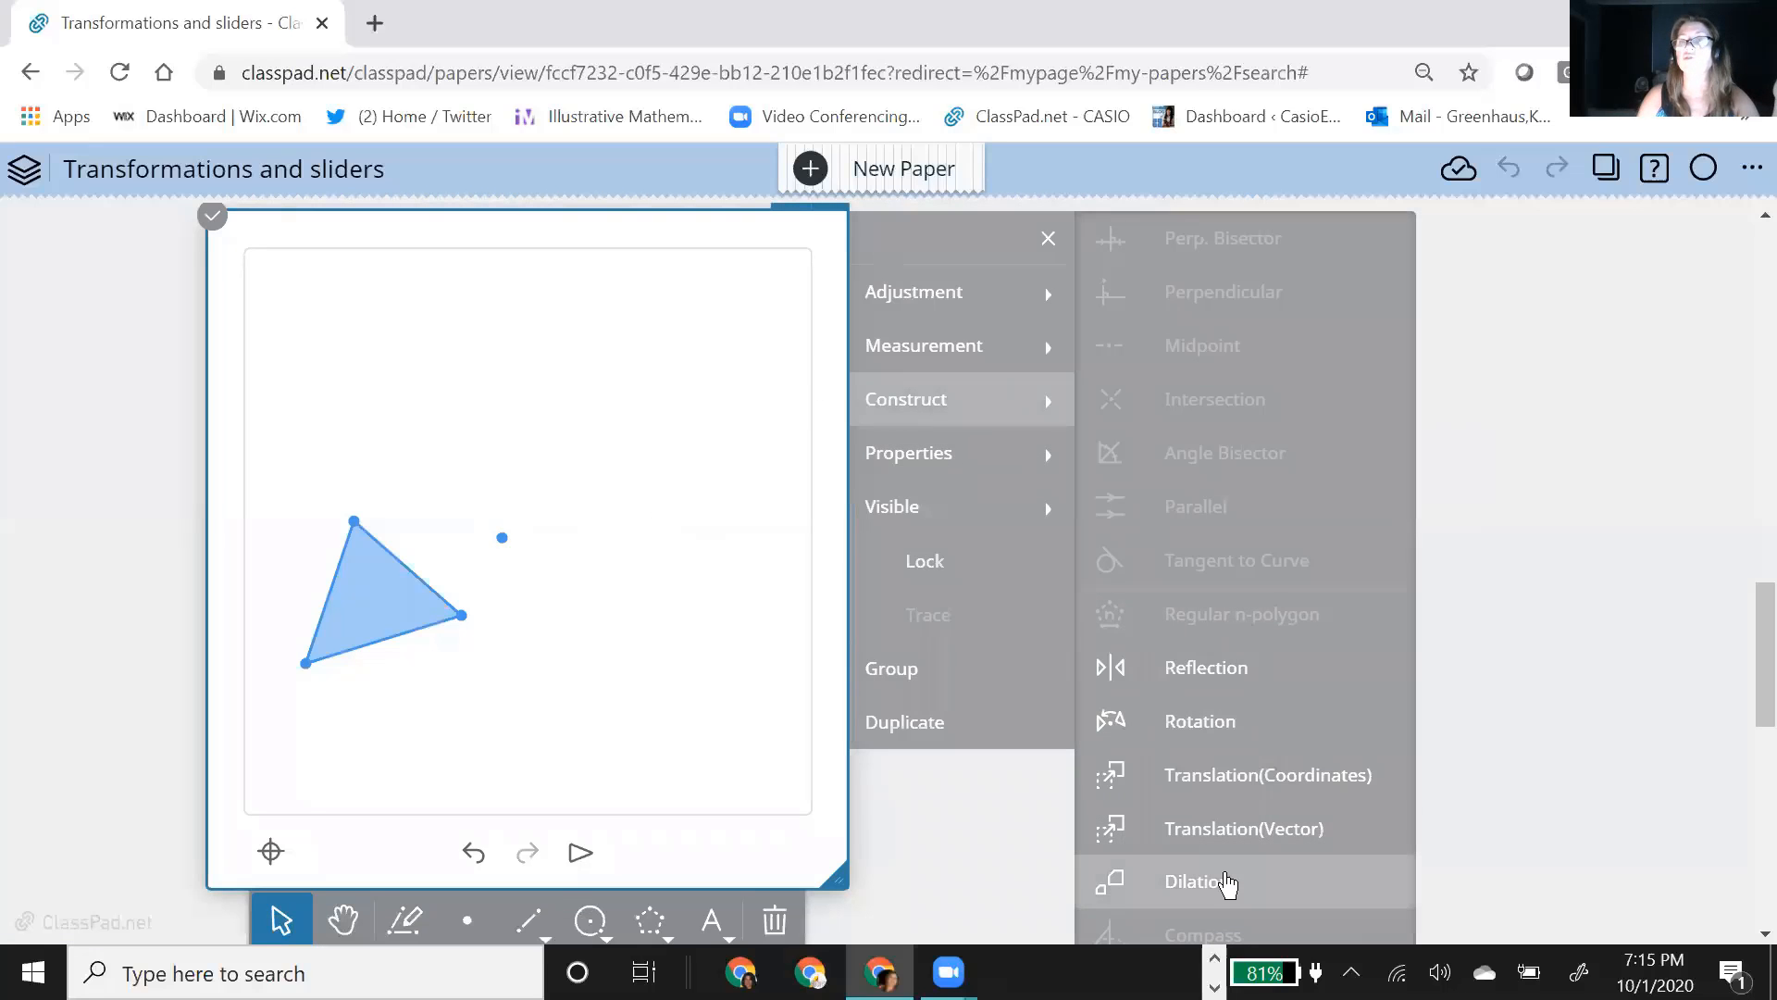
pyautogui.click(1227, 882)
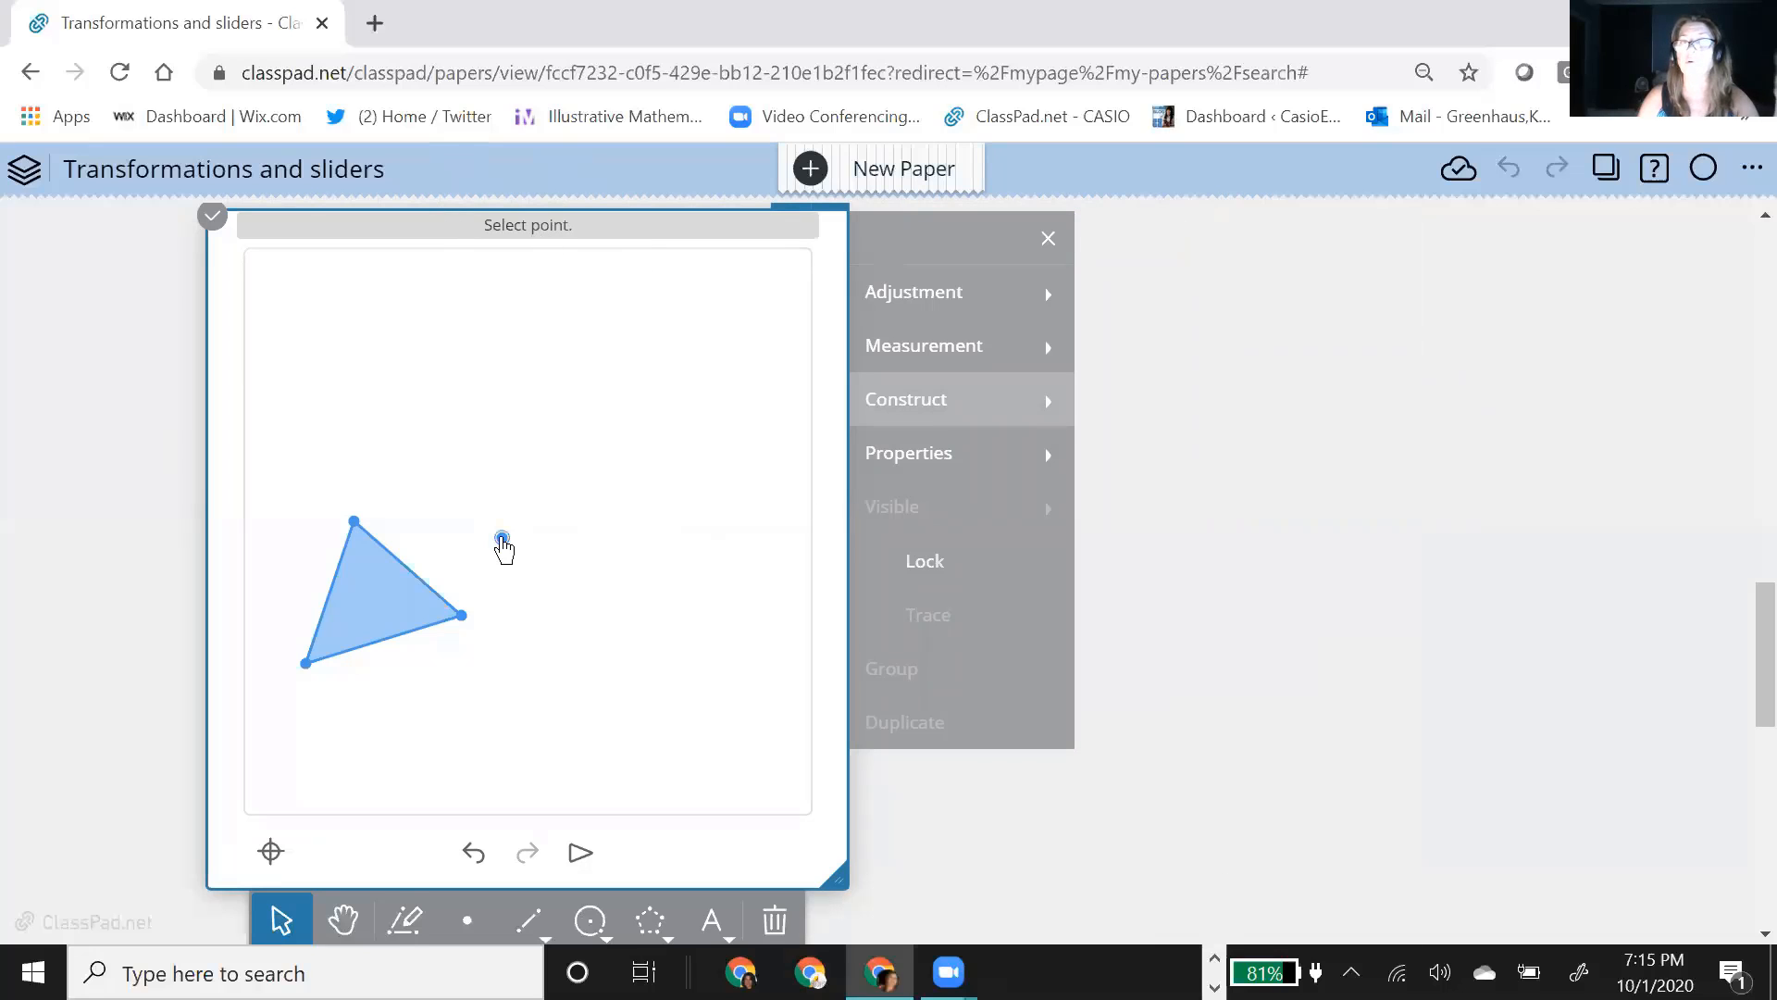
pyautogui.click(502, 539)
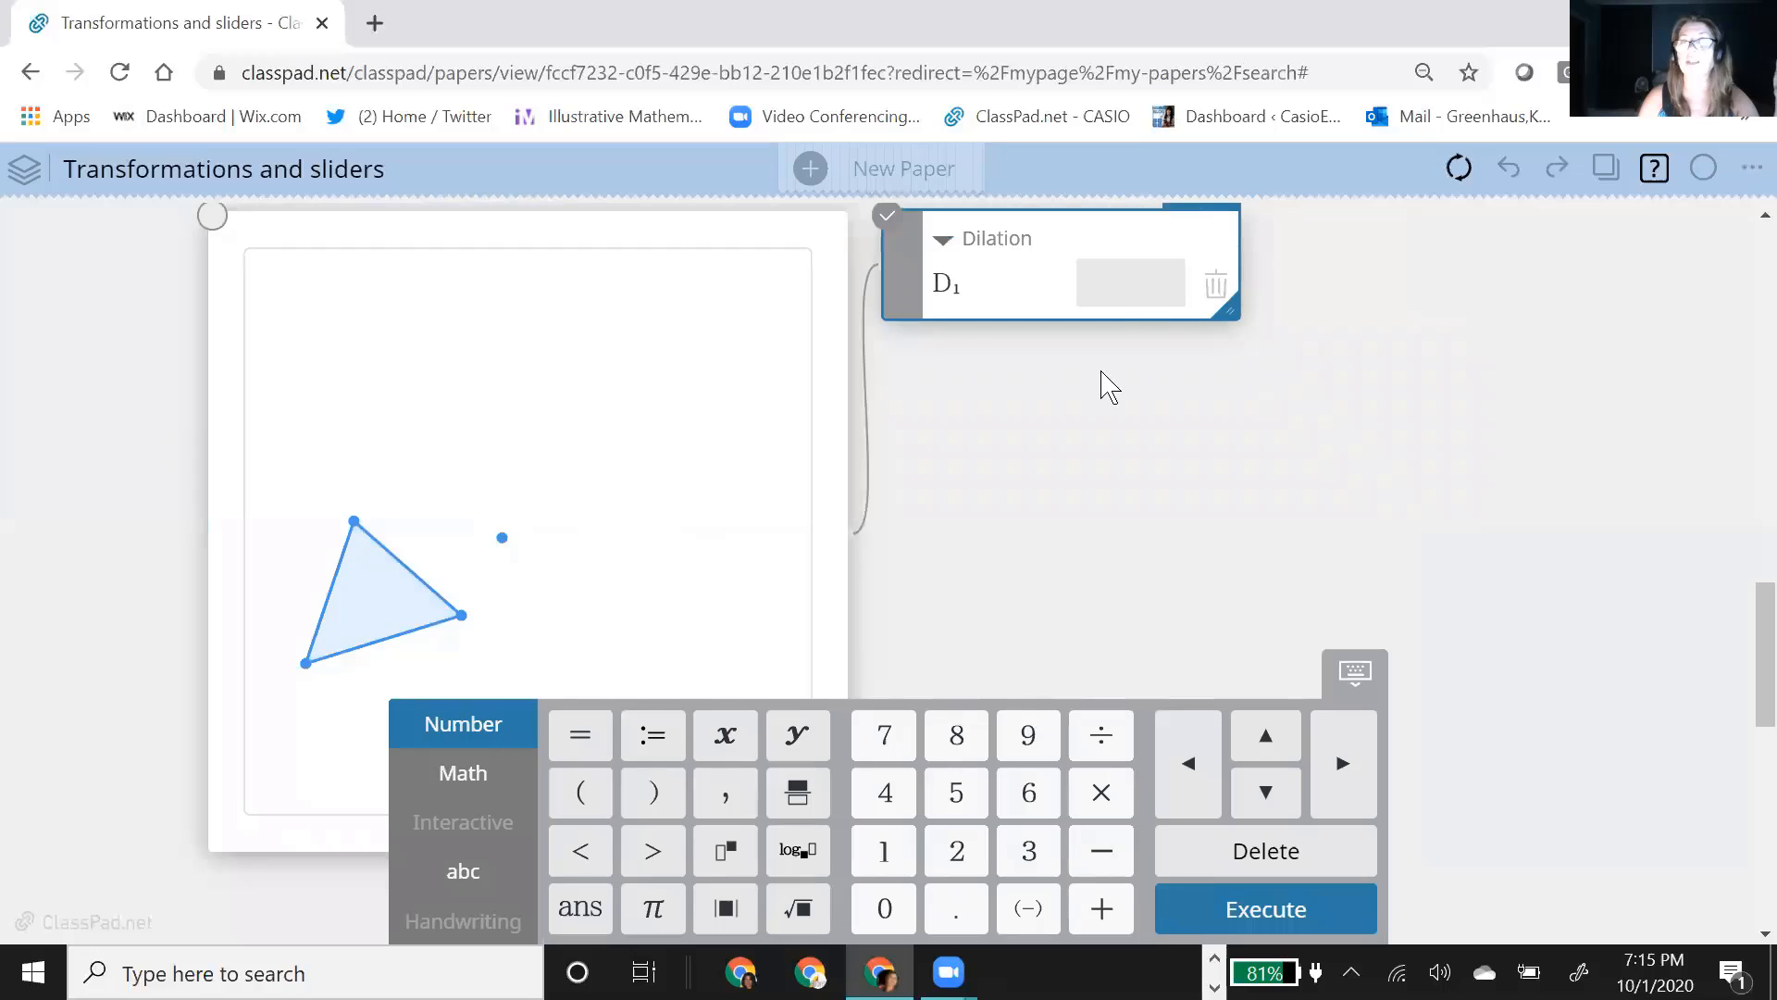
pyautogui.click(1129, 294)
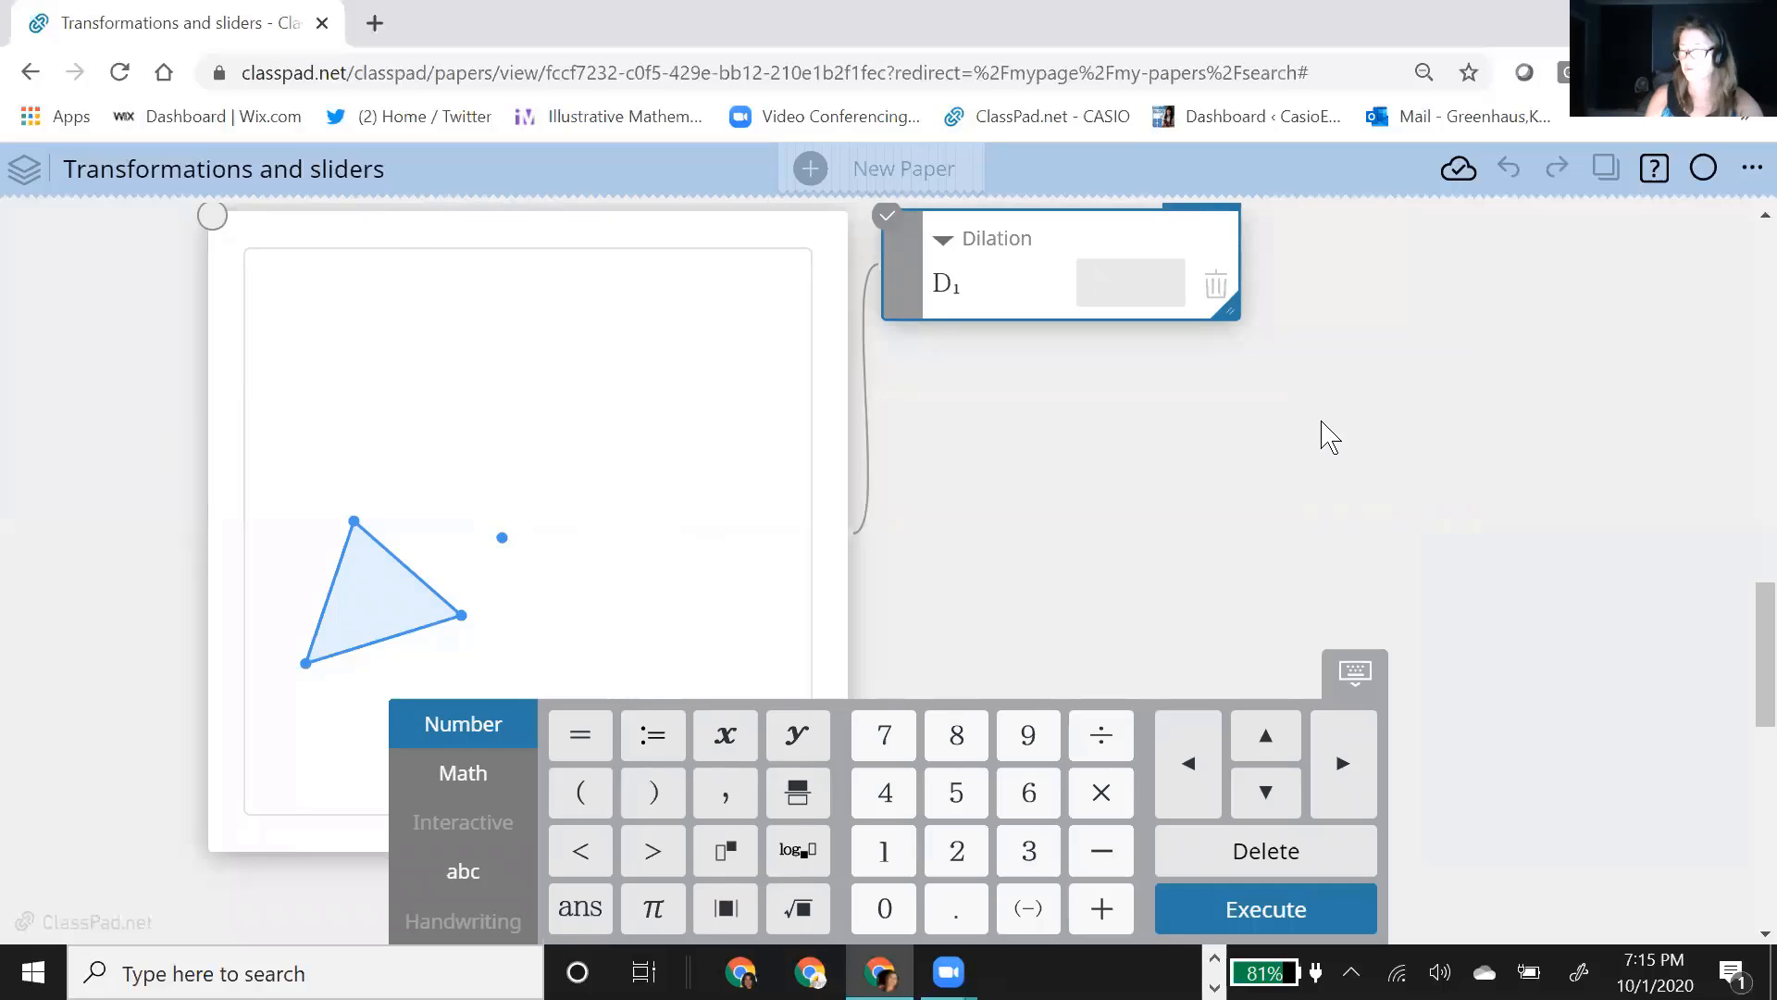
pyautogui.press('Return')
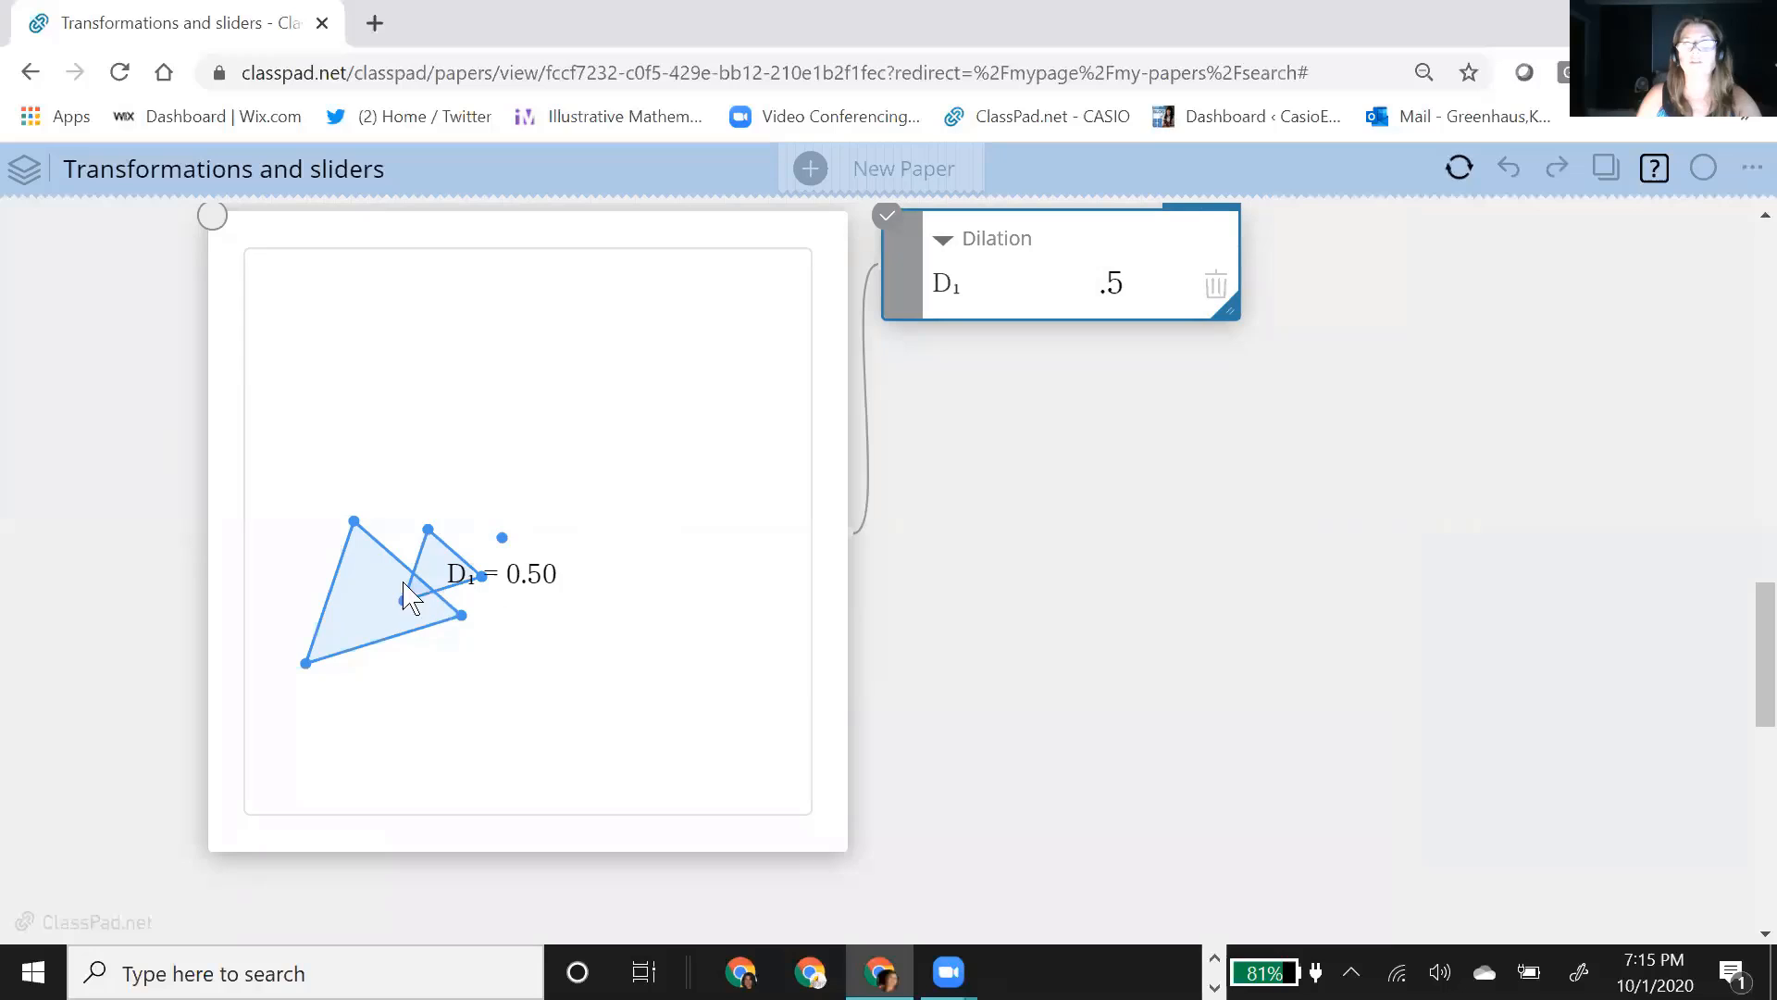
pyautogui.click(499, 538)
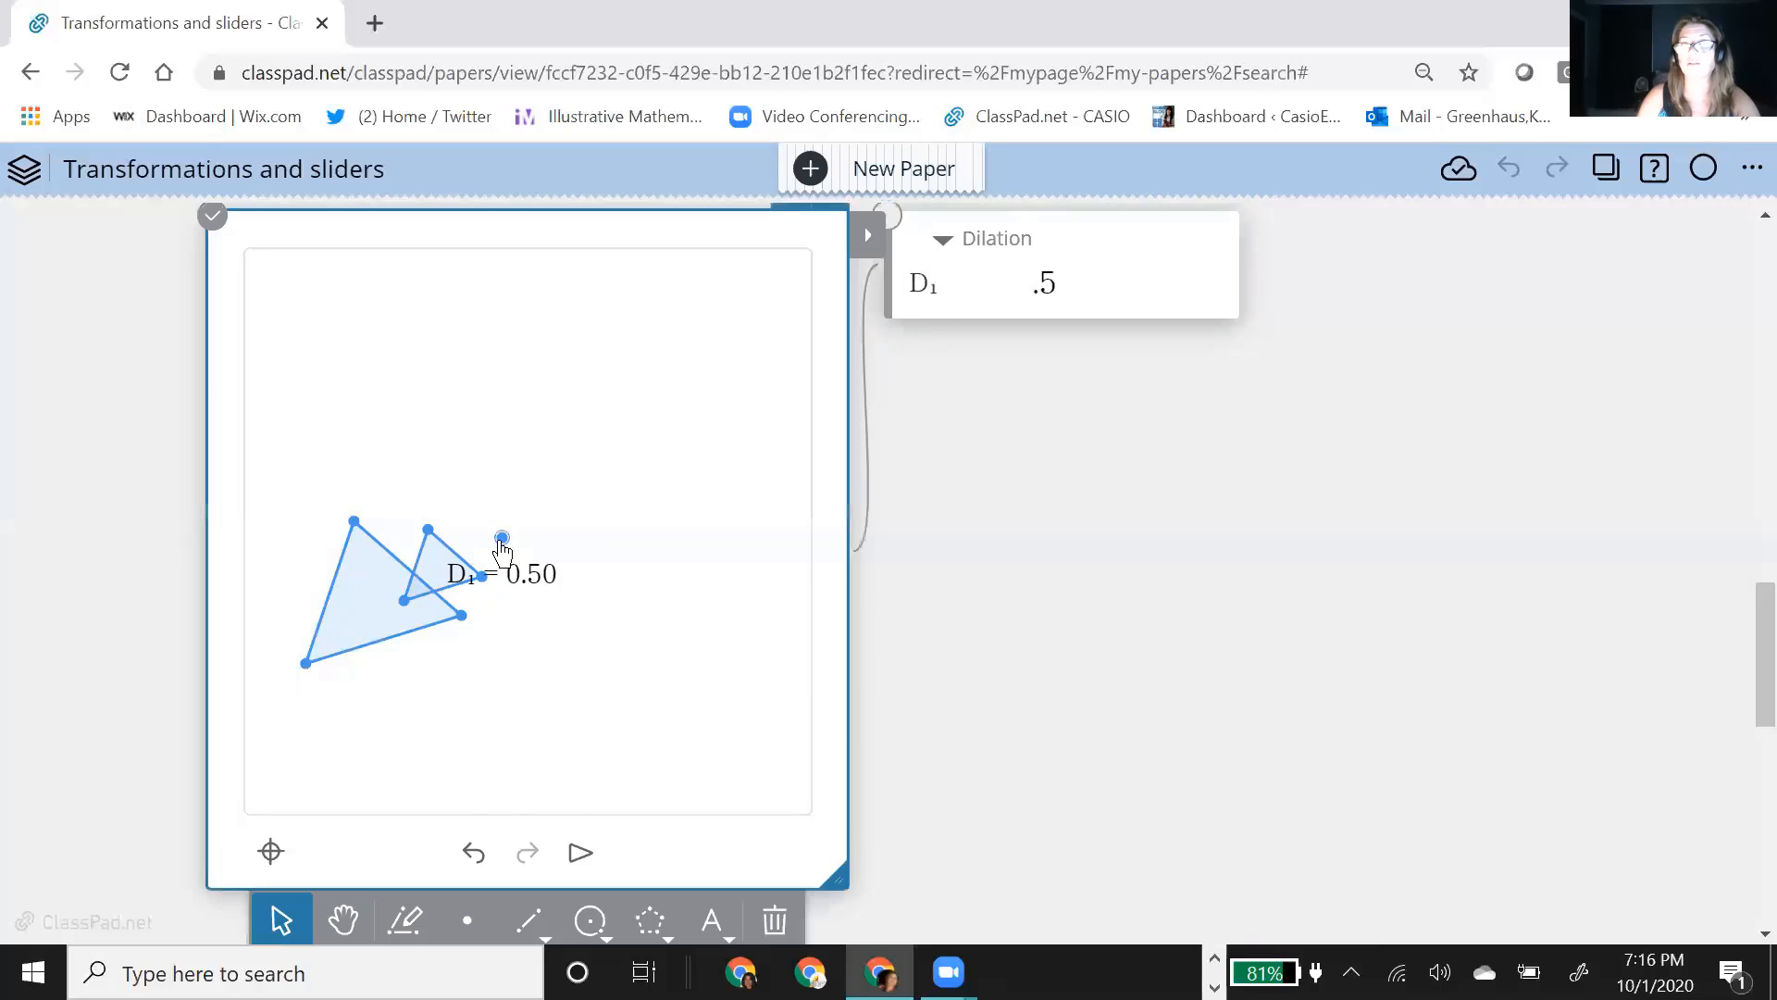
pyautogui.moveTo(588, 485)
pyautogui.mouseDown()
pyautogui.moveTo(623, 397)
pyautogui.moveTo(587, 505)
pyautogui.moveTo(627, 444)
pyautogui.moveTo(576, 468)
pyautogui.mouseUp()
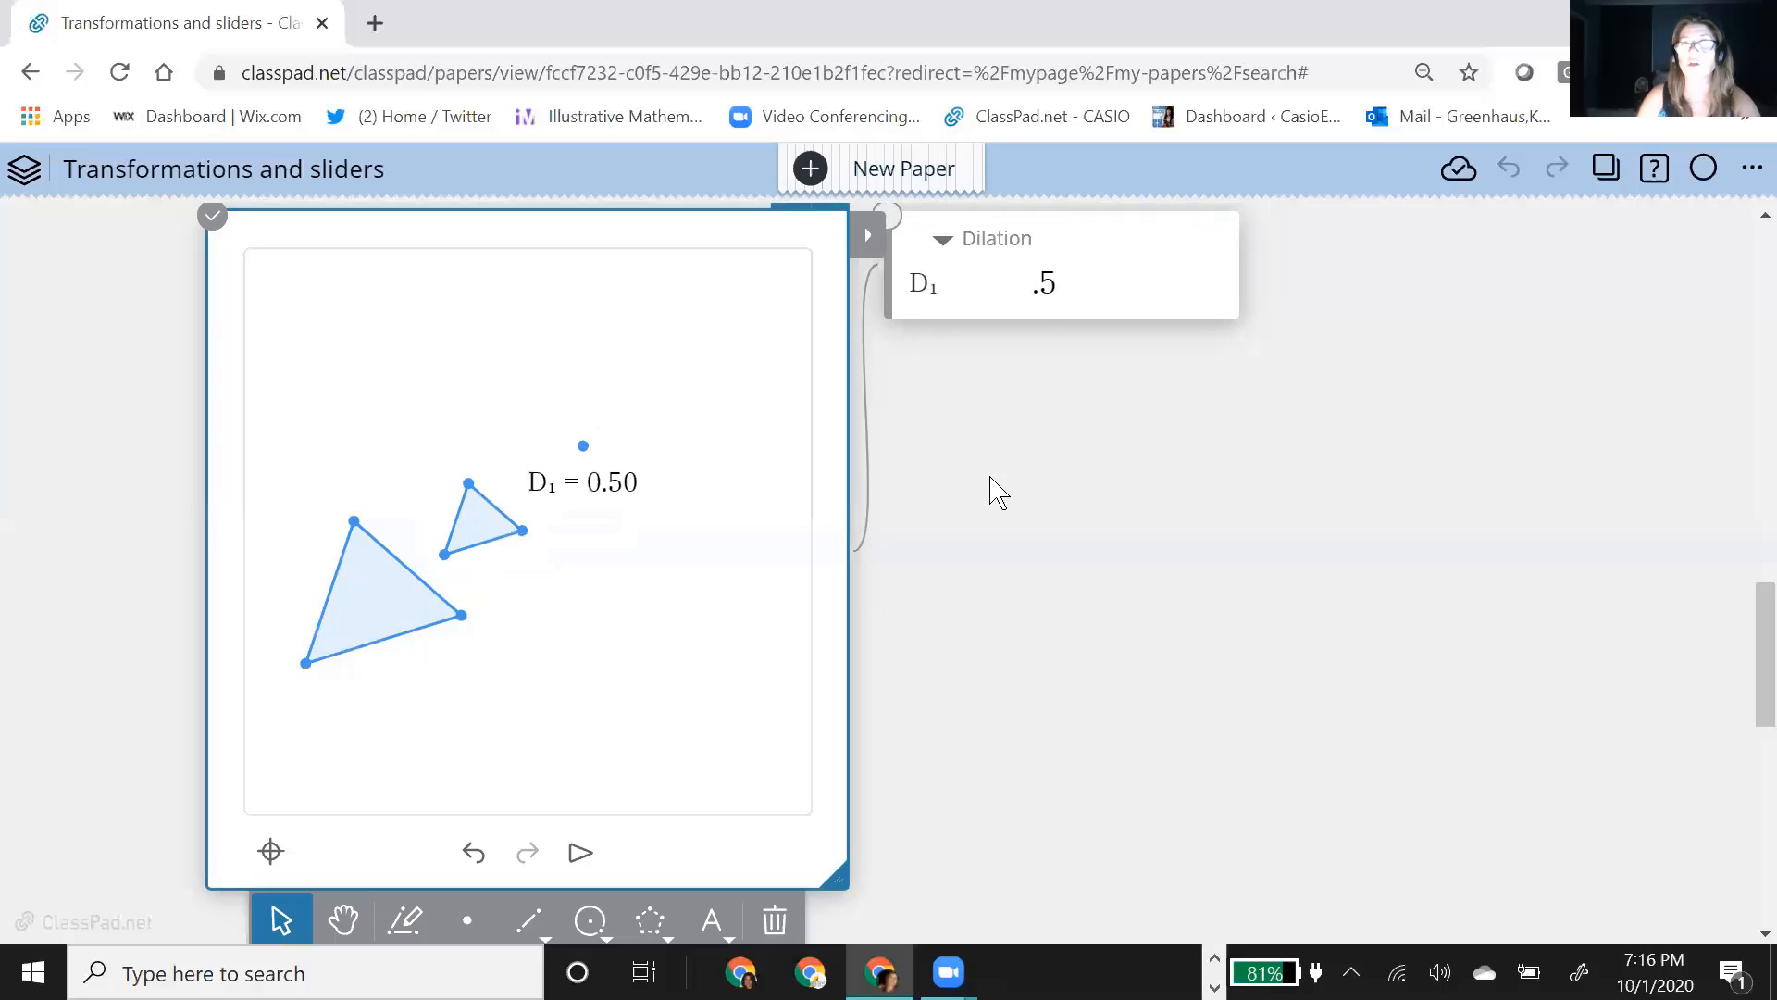
# Step: Replace the dilation's scale factor with the variable d, and nudge its slider to 0.9
pyautogui.click(1129, 296)
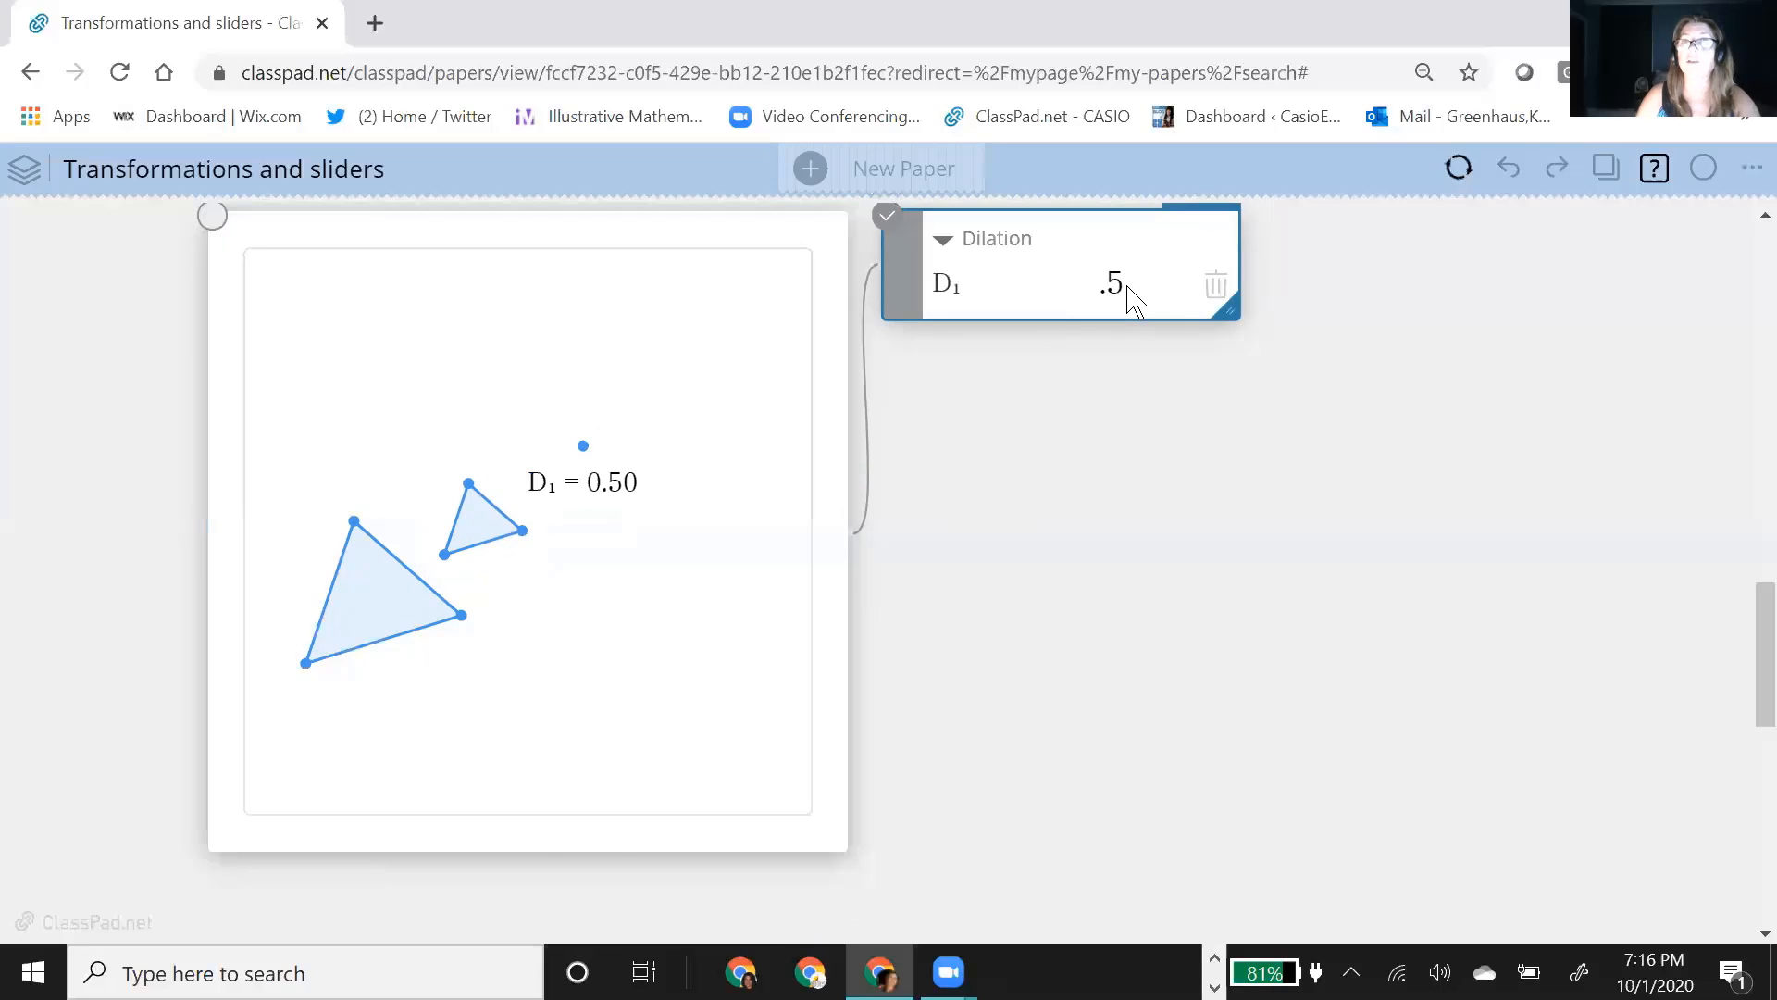
pyautogui.click(1129, 296)
pyautogui.press('BackSpace')
pyautogui.press('BackSpace')
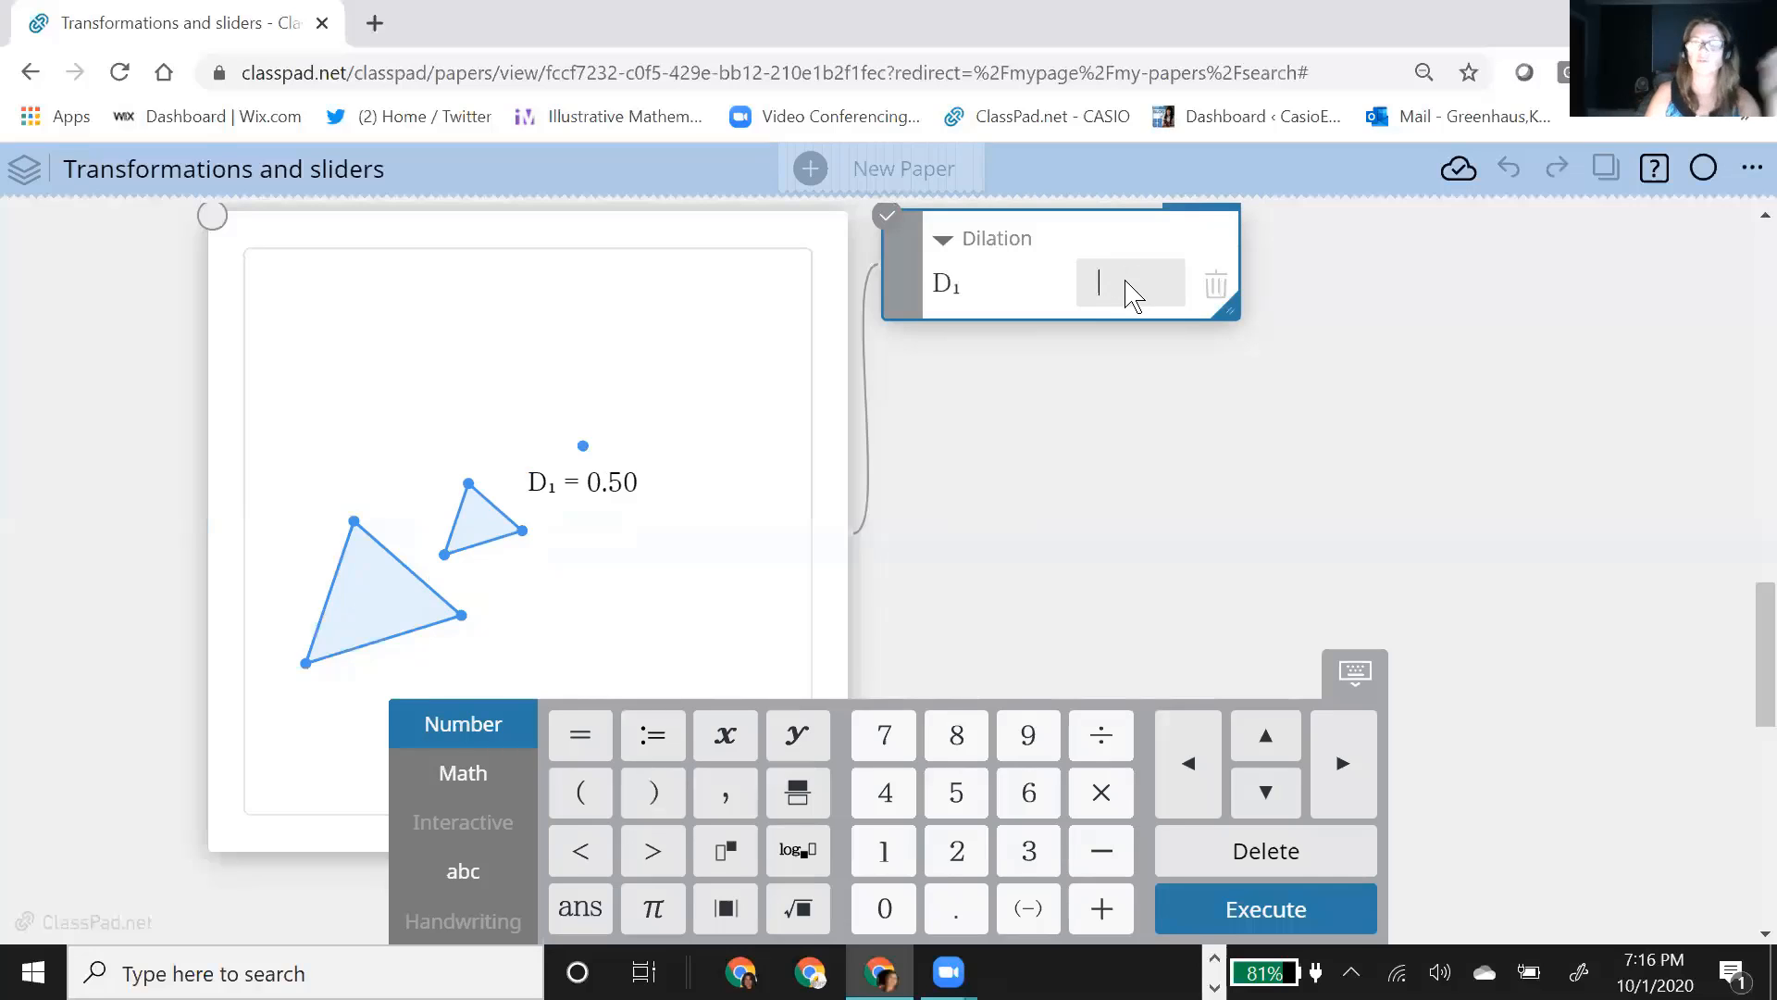
pyautogui.write('d')
pyautogui.press('Return')
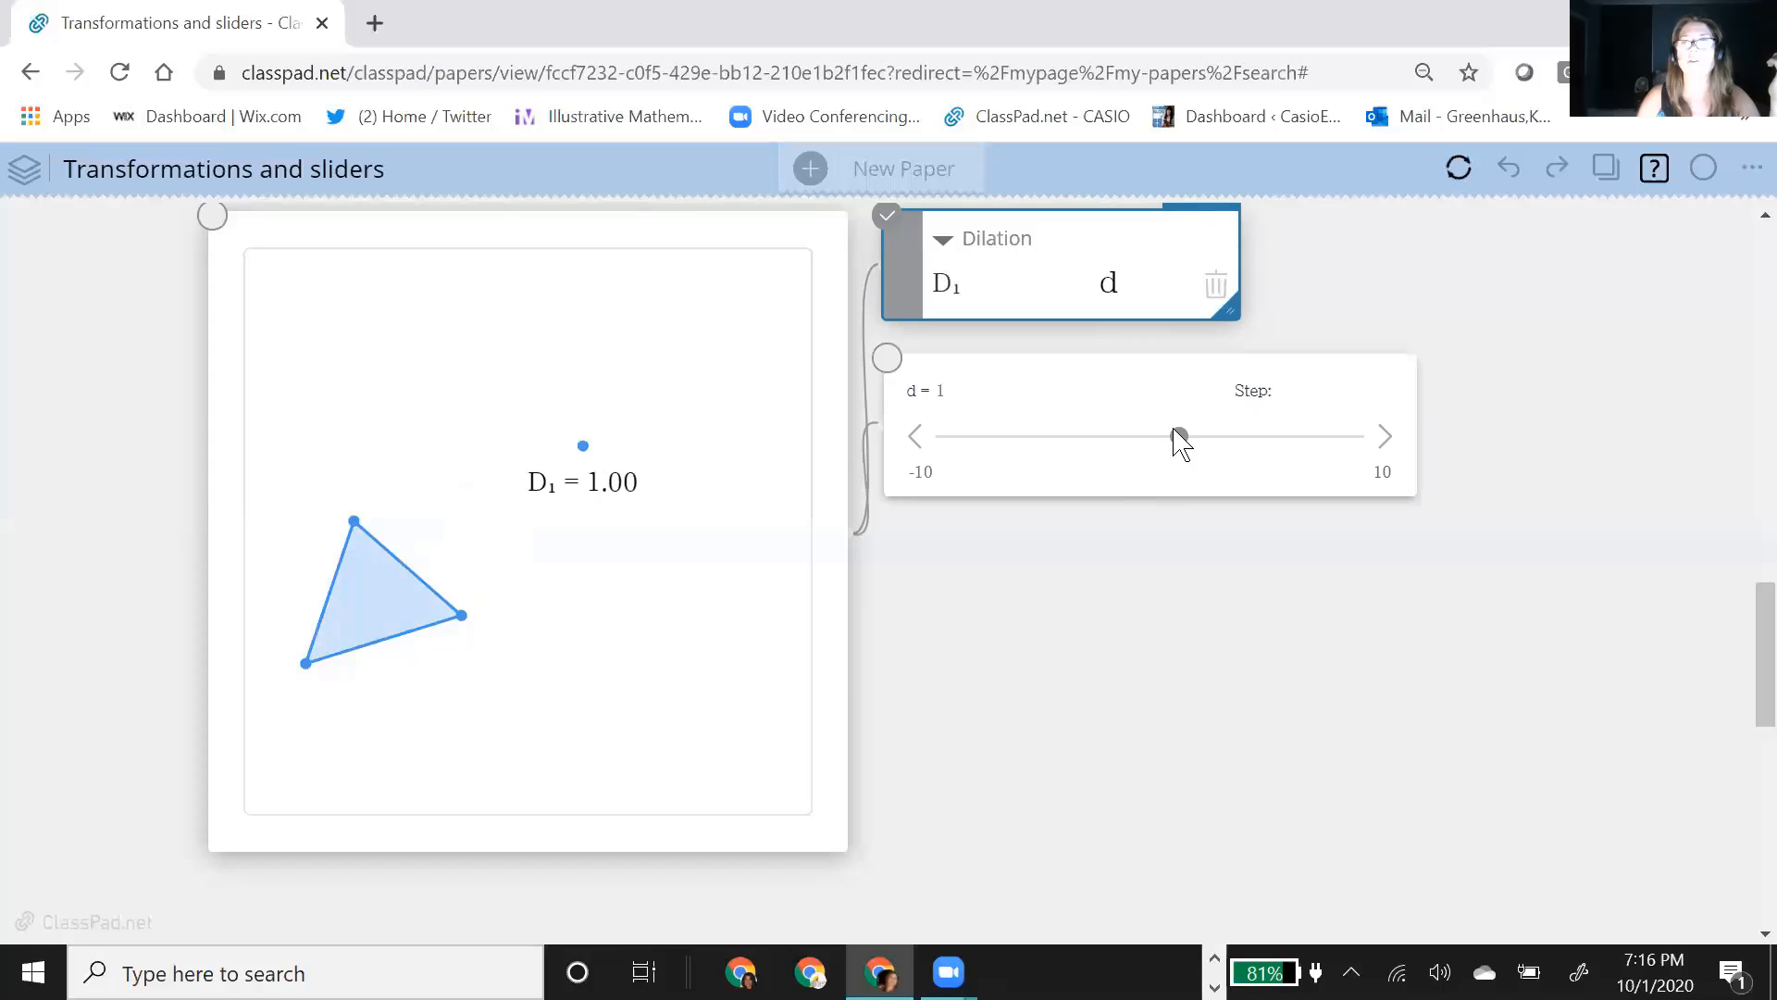
pyautogui.click(1175, 433)
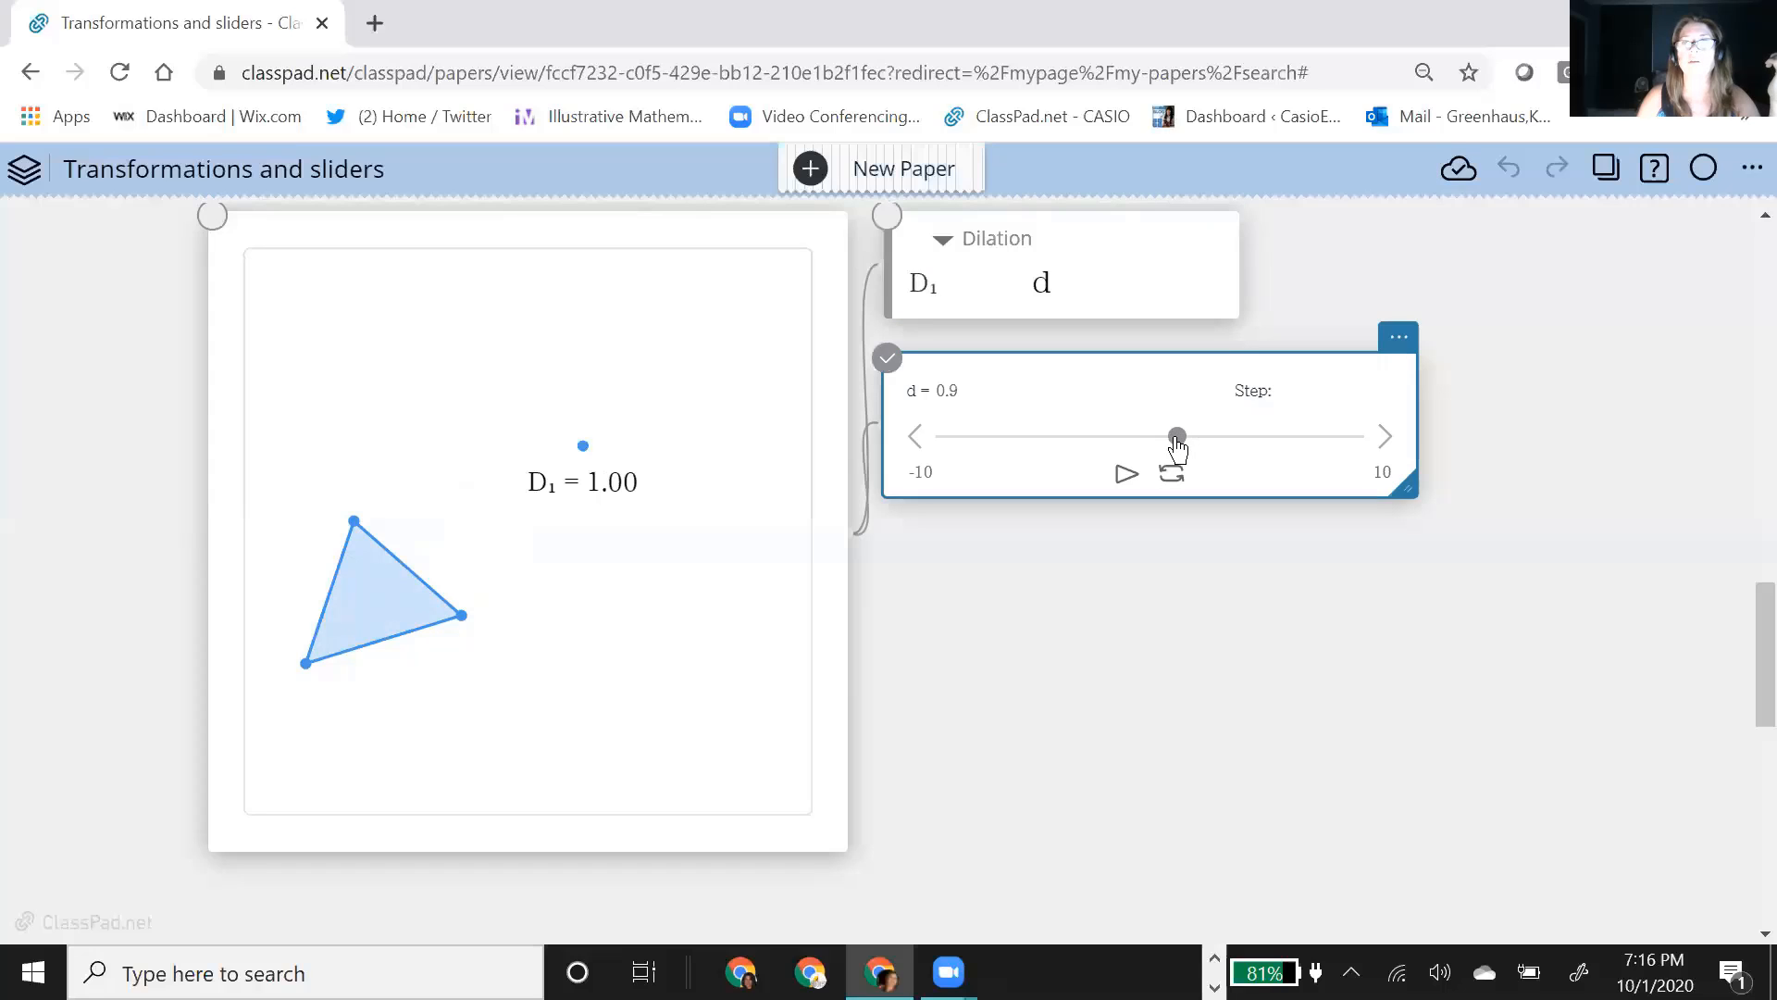
# Step: Set the dilation's scale factor d to 3.5 and bring the enlarged triangle into view in the geometry note
pyautogui.moveTo(1176, 448); pyautogui.dragTo(1231, 436)
pyautogui.scroll(-1, 597, 632)
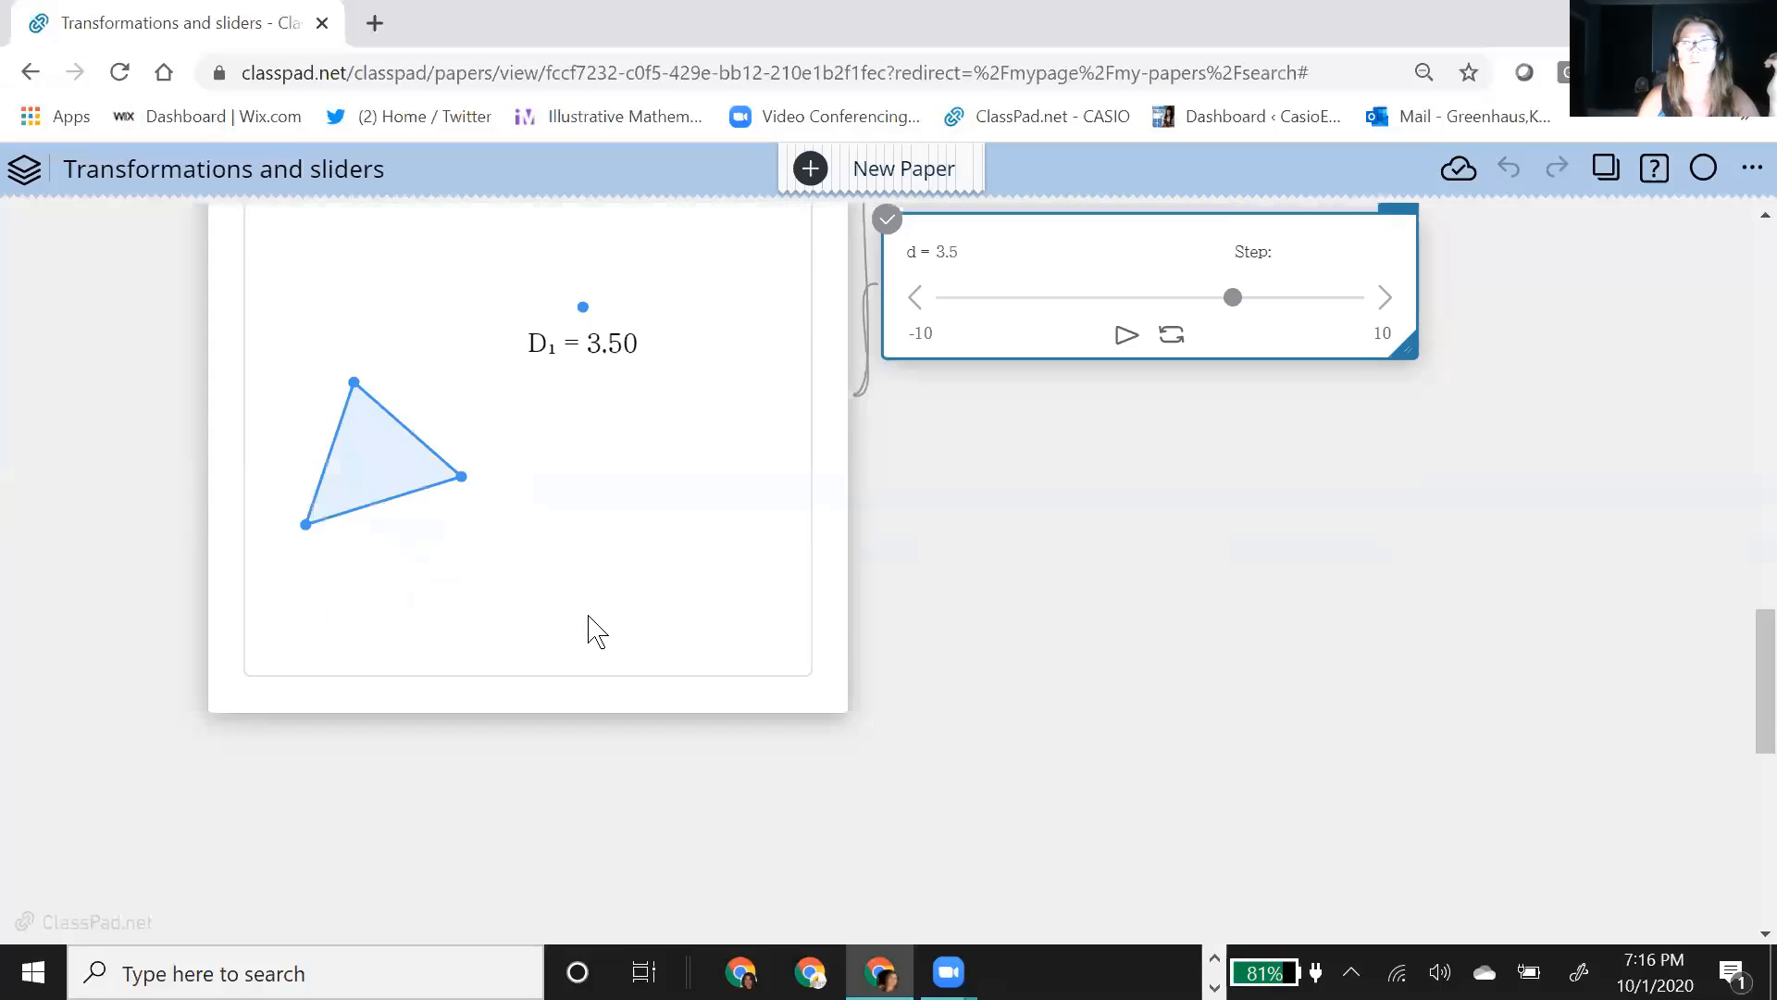
pyautogui.click(628, 515)
pyautogui.scroll(-3, 630, 514)
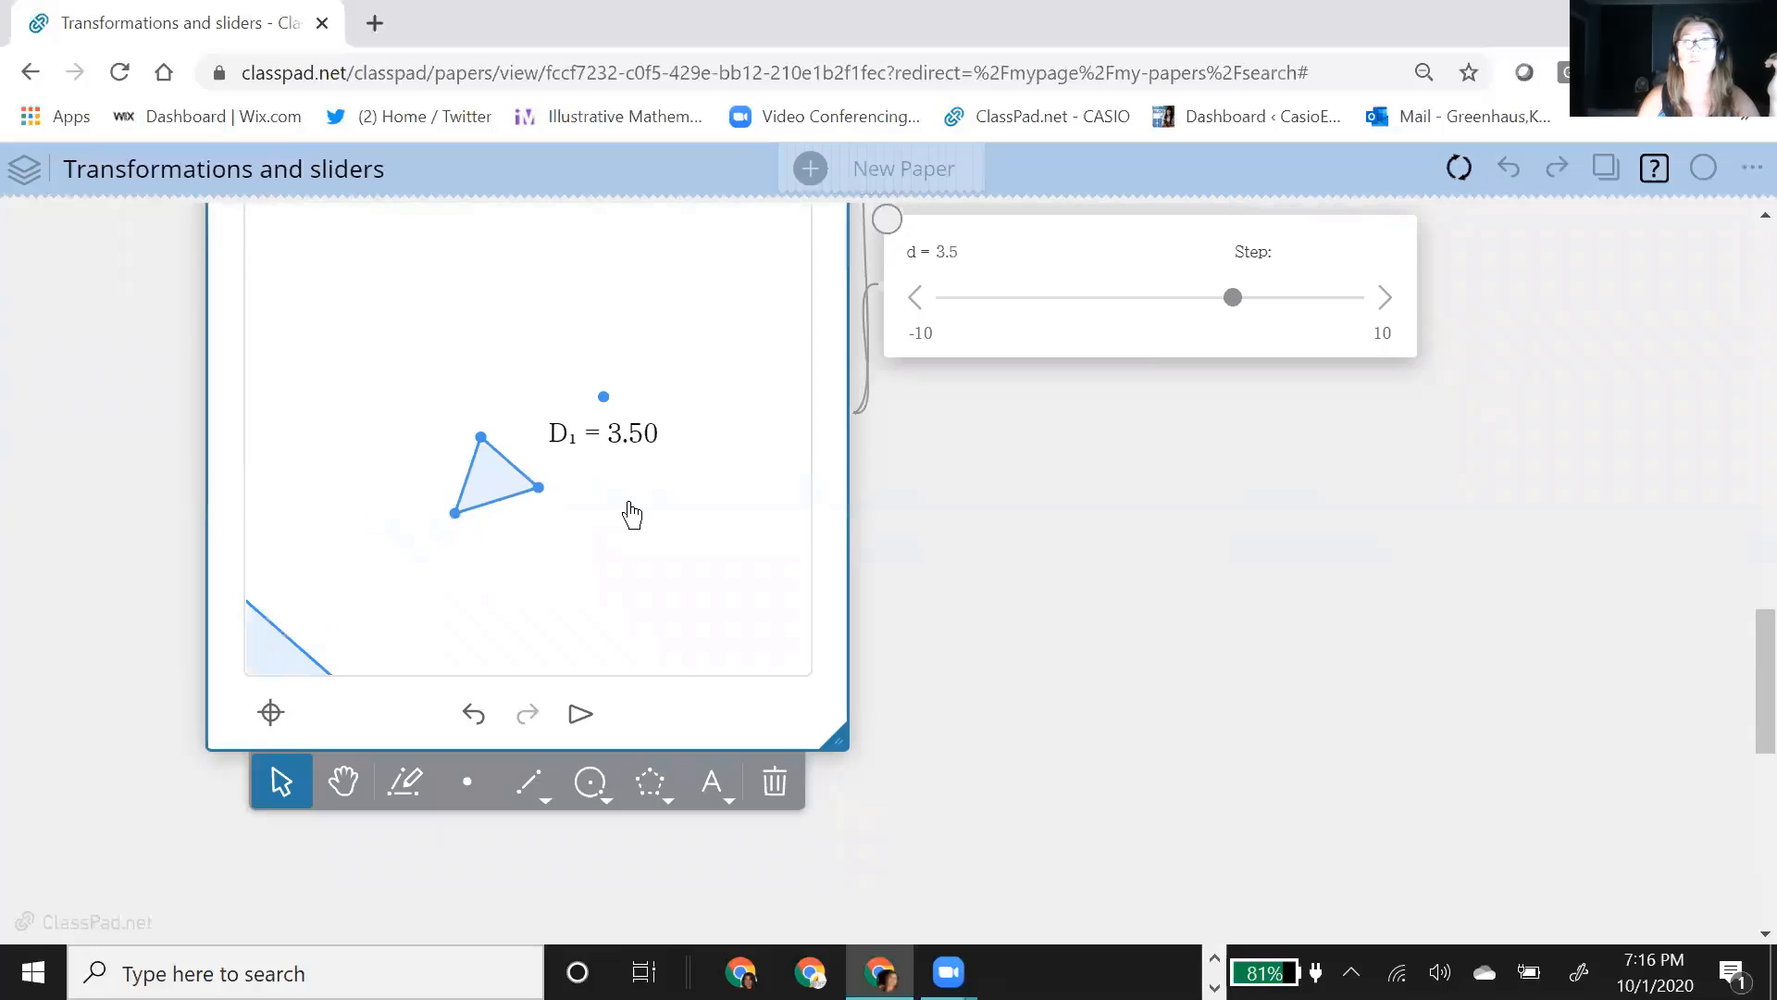
pyautogui.scroll(-3, 629, 514)
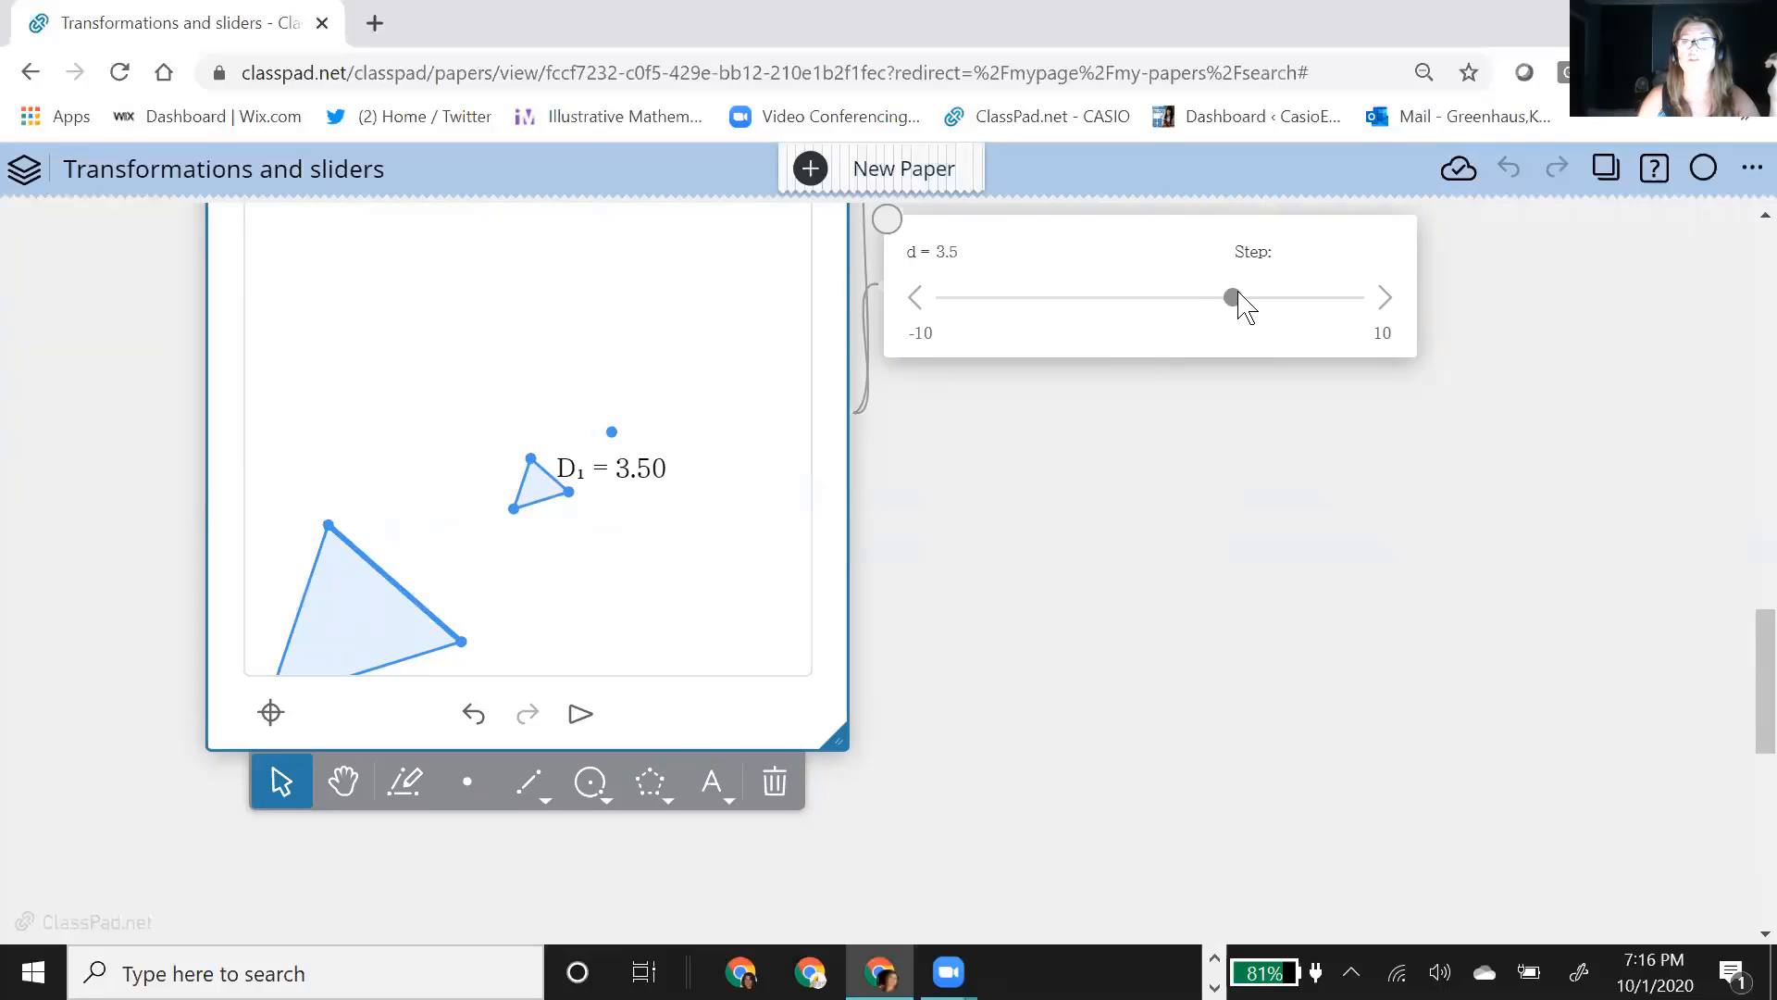
# Step: Vary the scale factor d with its slider, bringing it to 0.4 and ending at the negative value -1.8
pyautogui.click(1194, 290)
pyautogui.moveTo(1193, 289); pyautogui.dragTo(1237, 339)
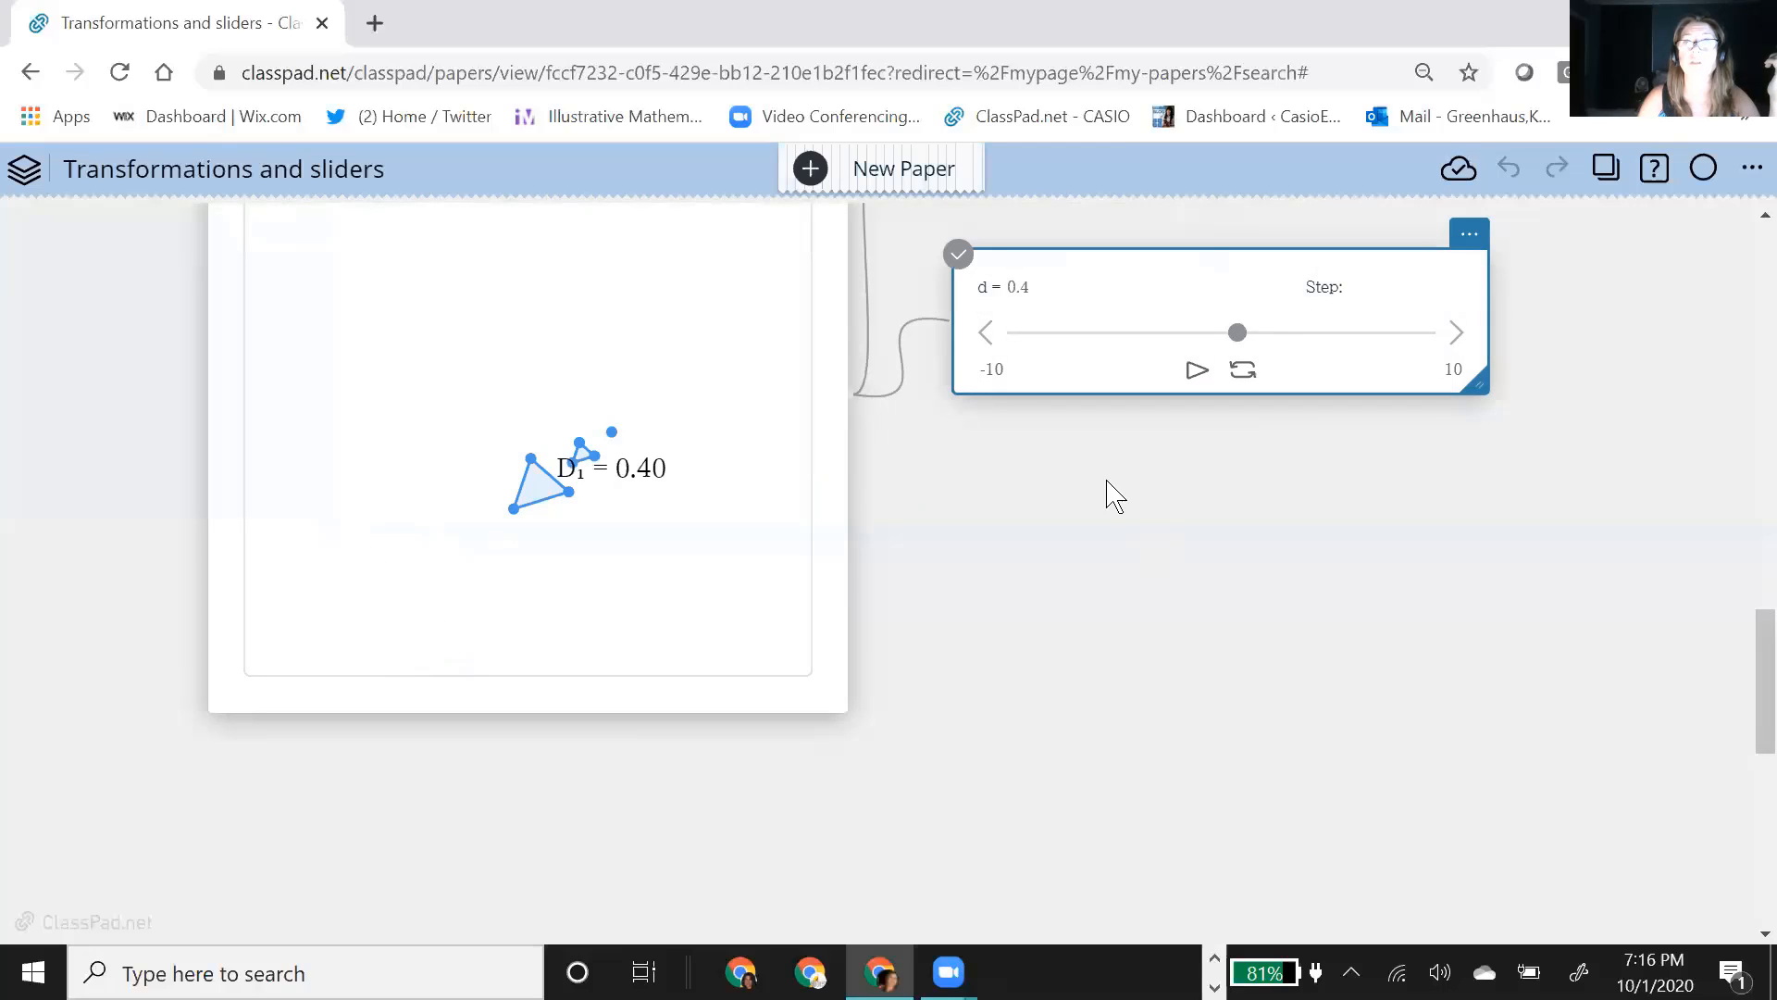
pyautogui.scroll(1, 587, 555)
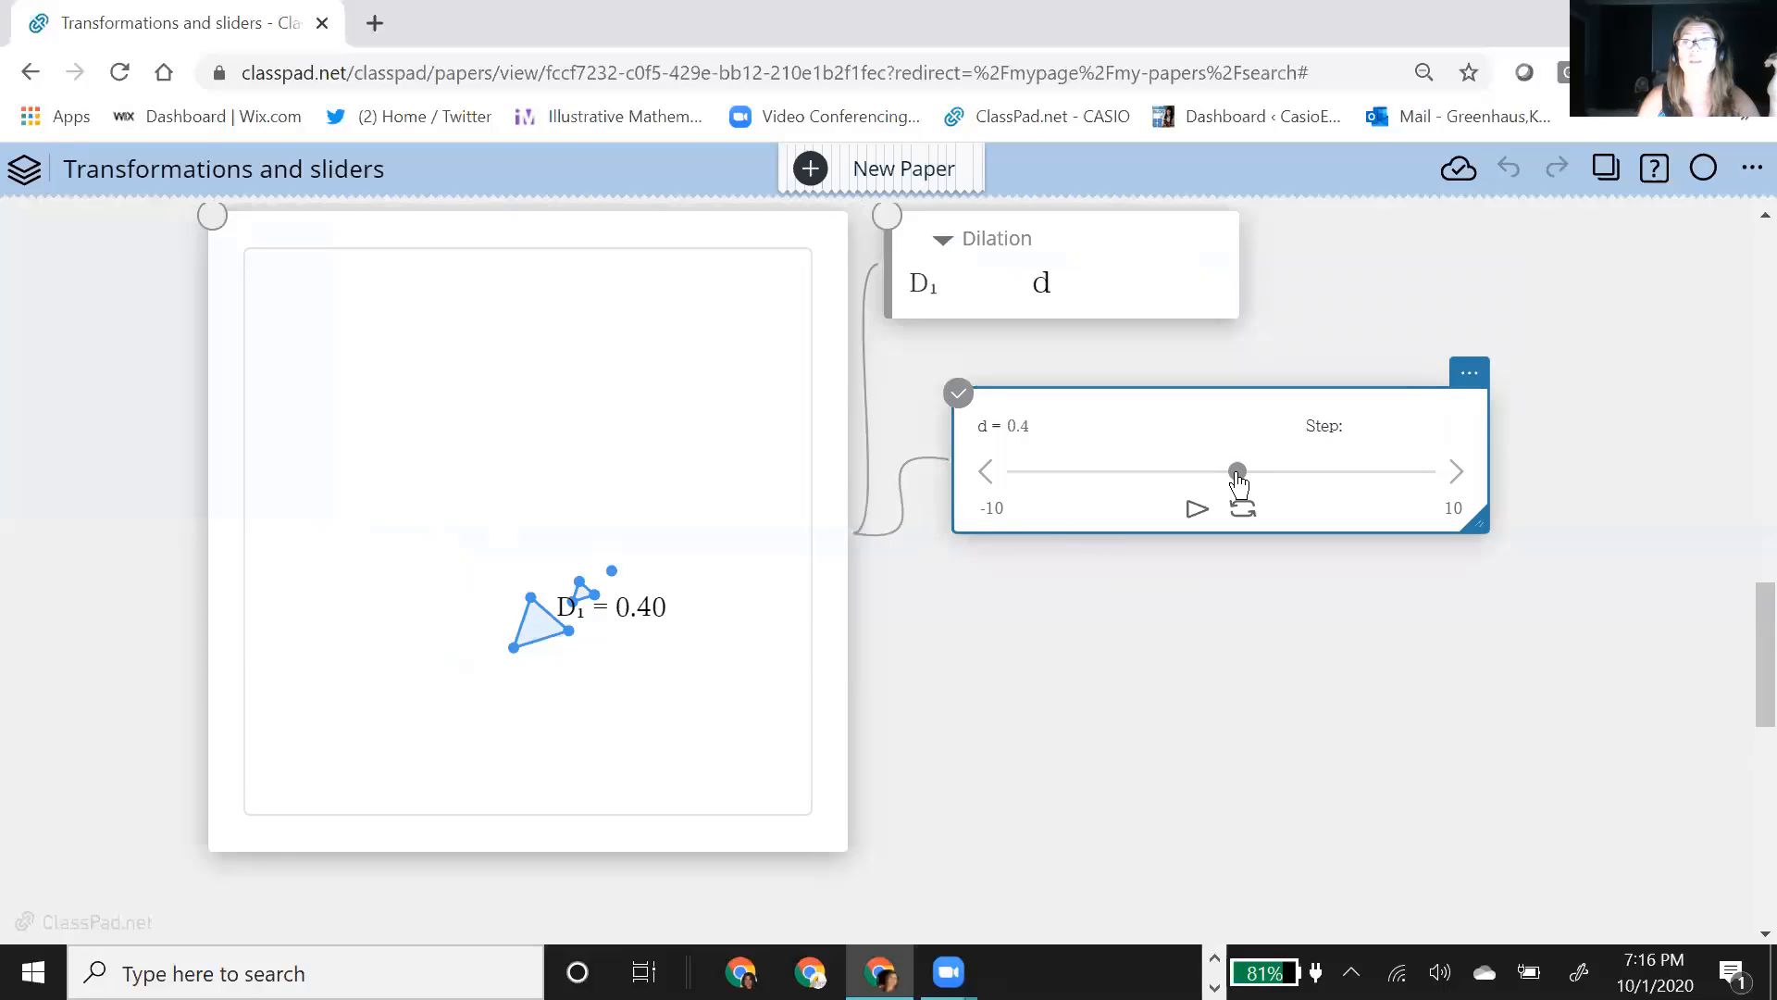
pyautogui.moveTo(1237, 474); pyautogui.dragTo(1190, 478)
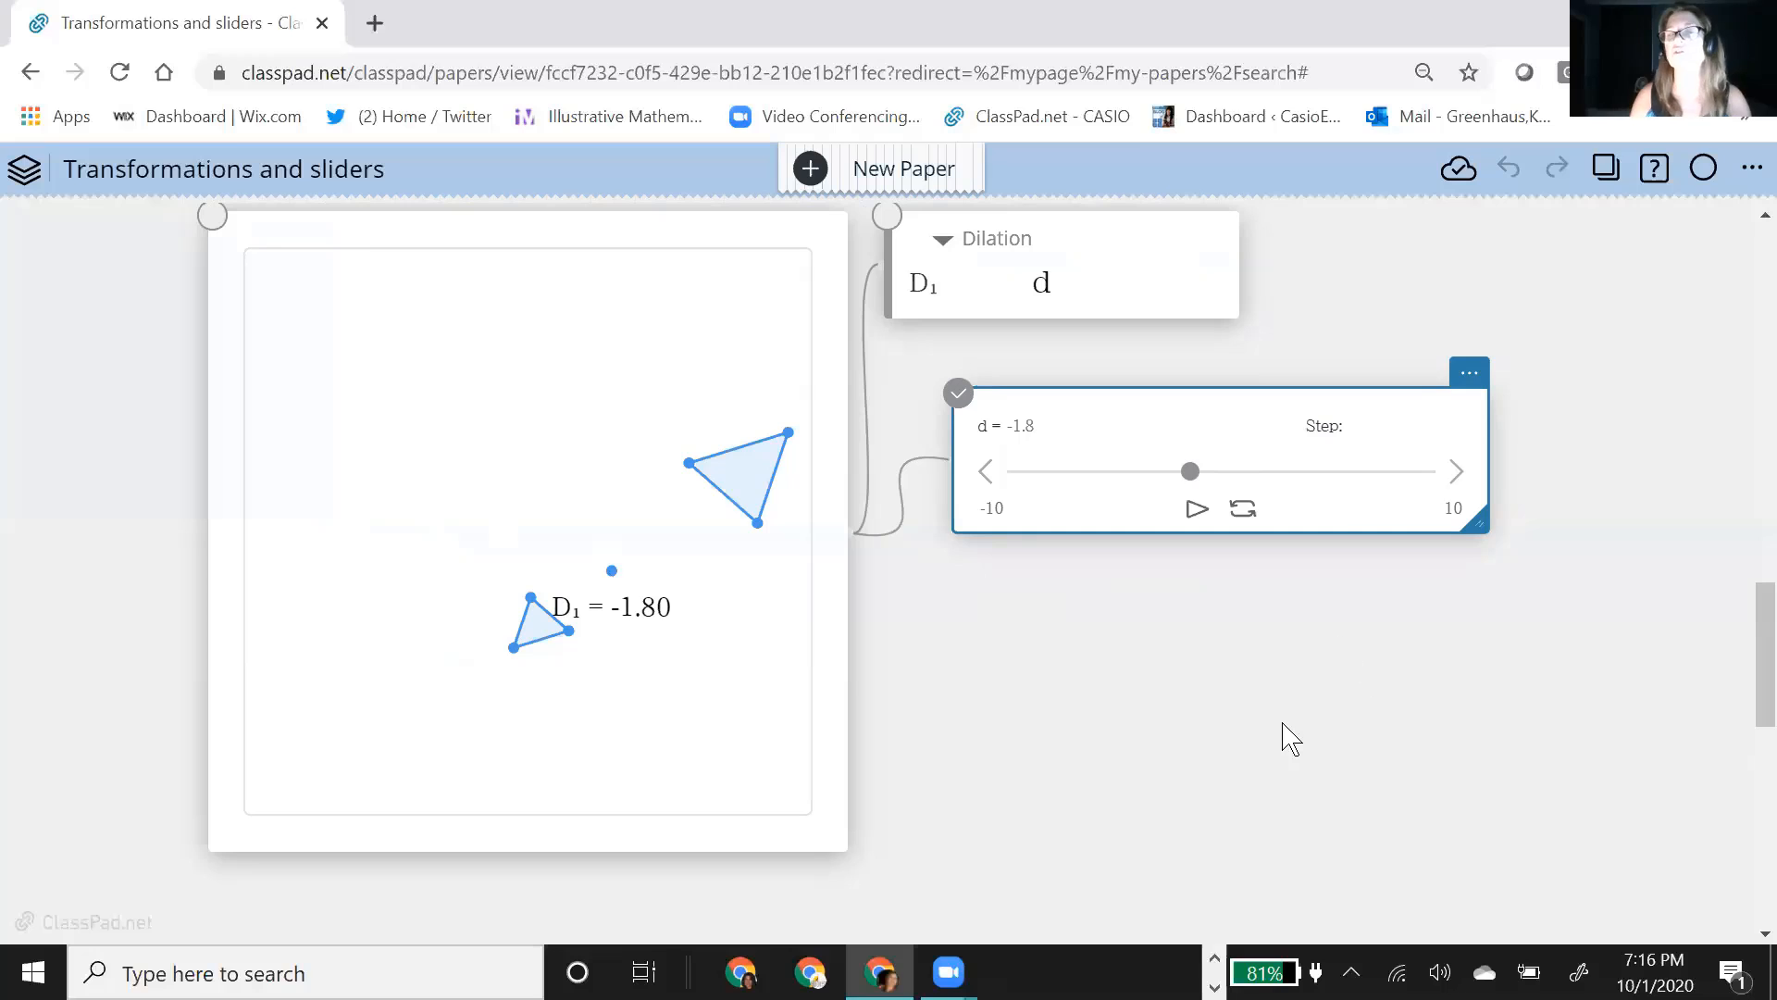
pyautogui.scroll(2, 1131, 663)
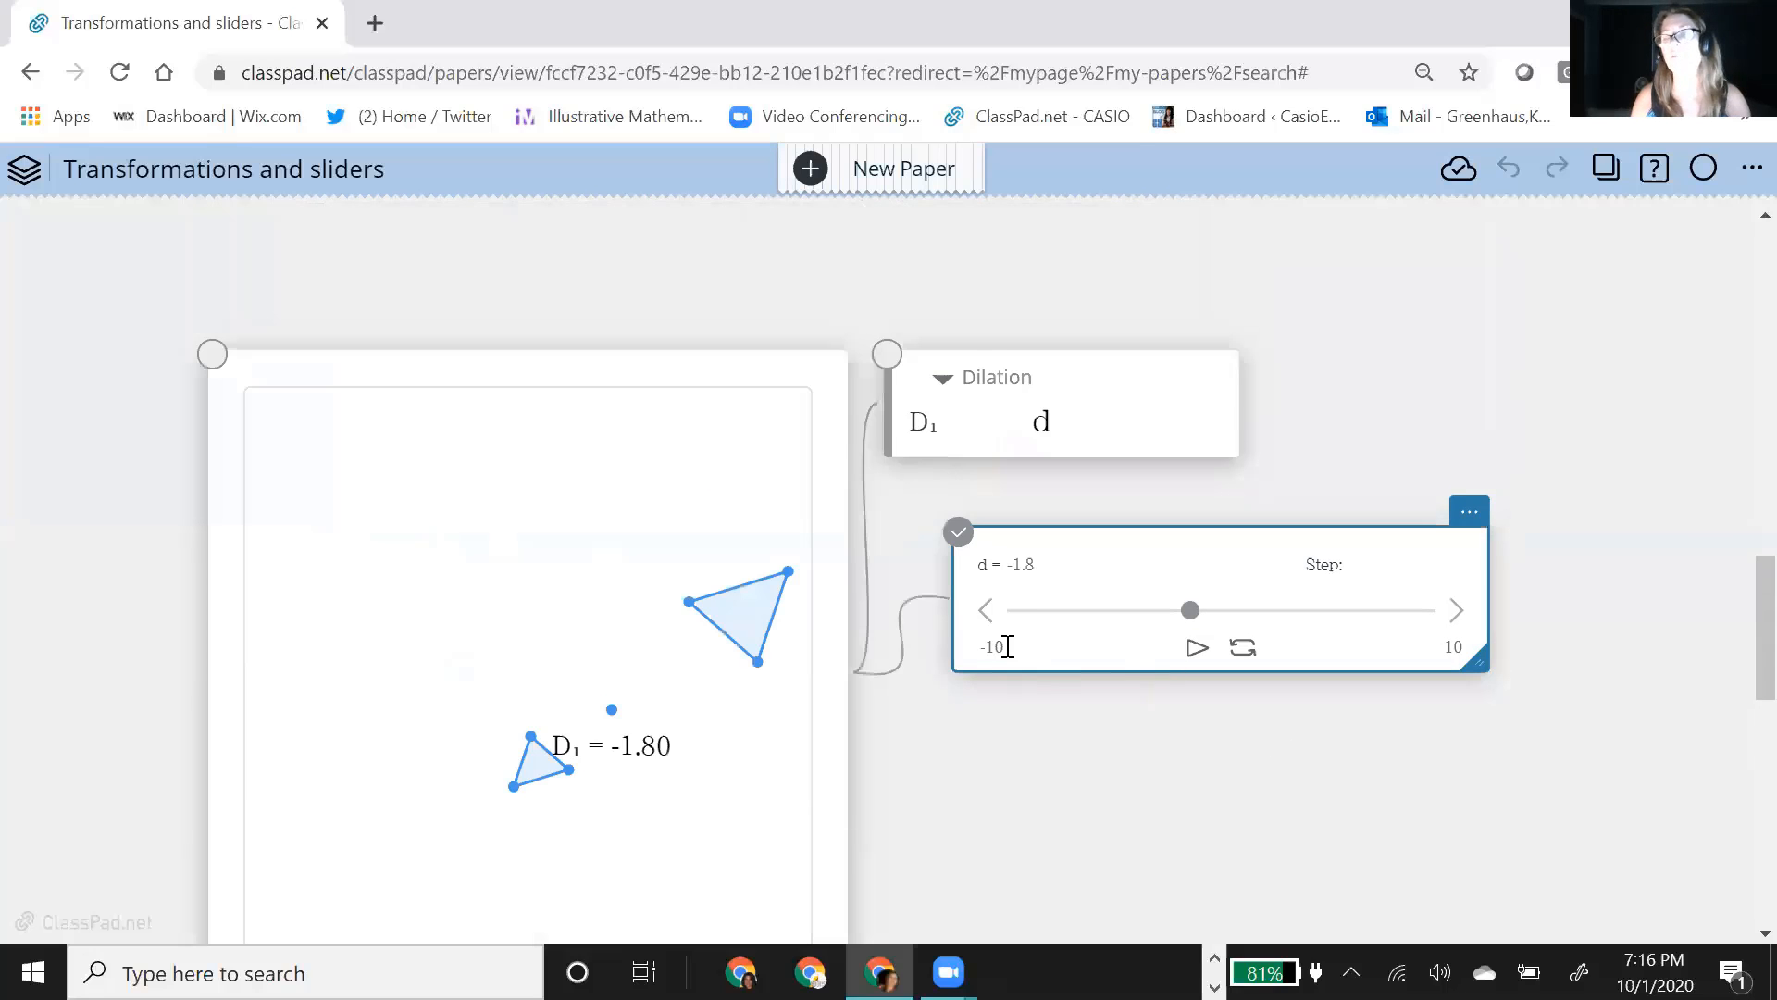
pyautogui.scroll(-2, 1131, 754)
pyautogui.scroll(4, 1134, 753)
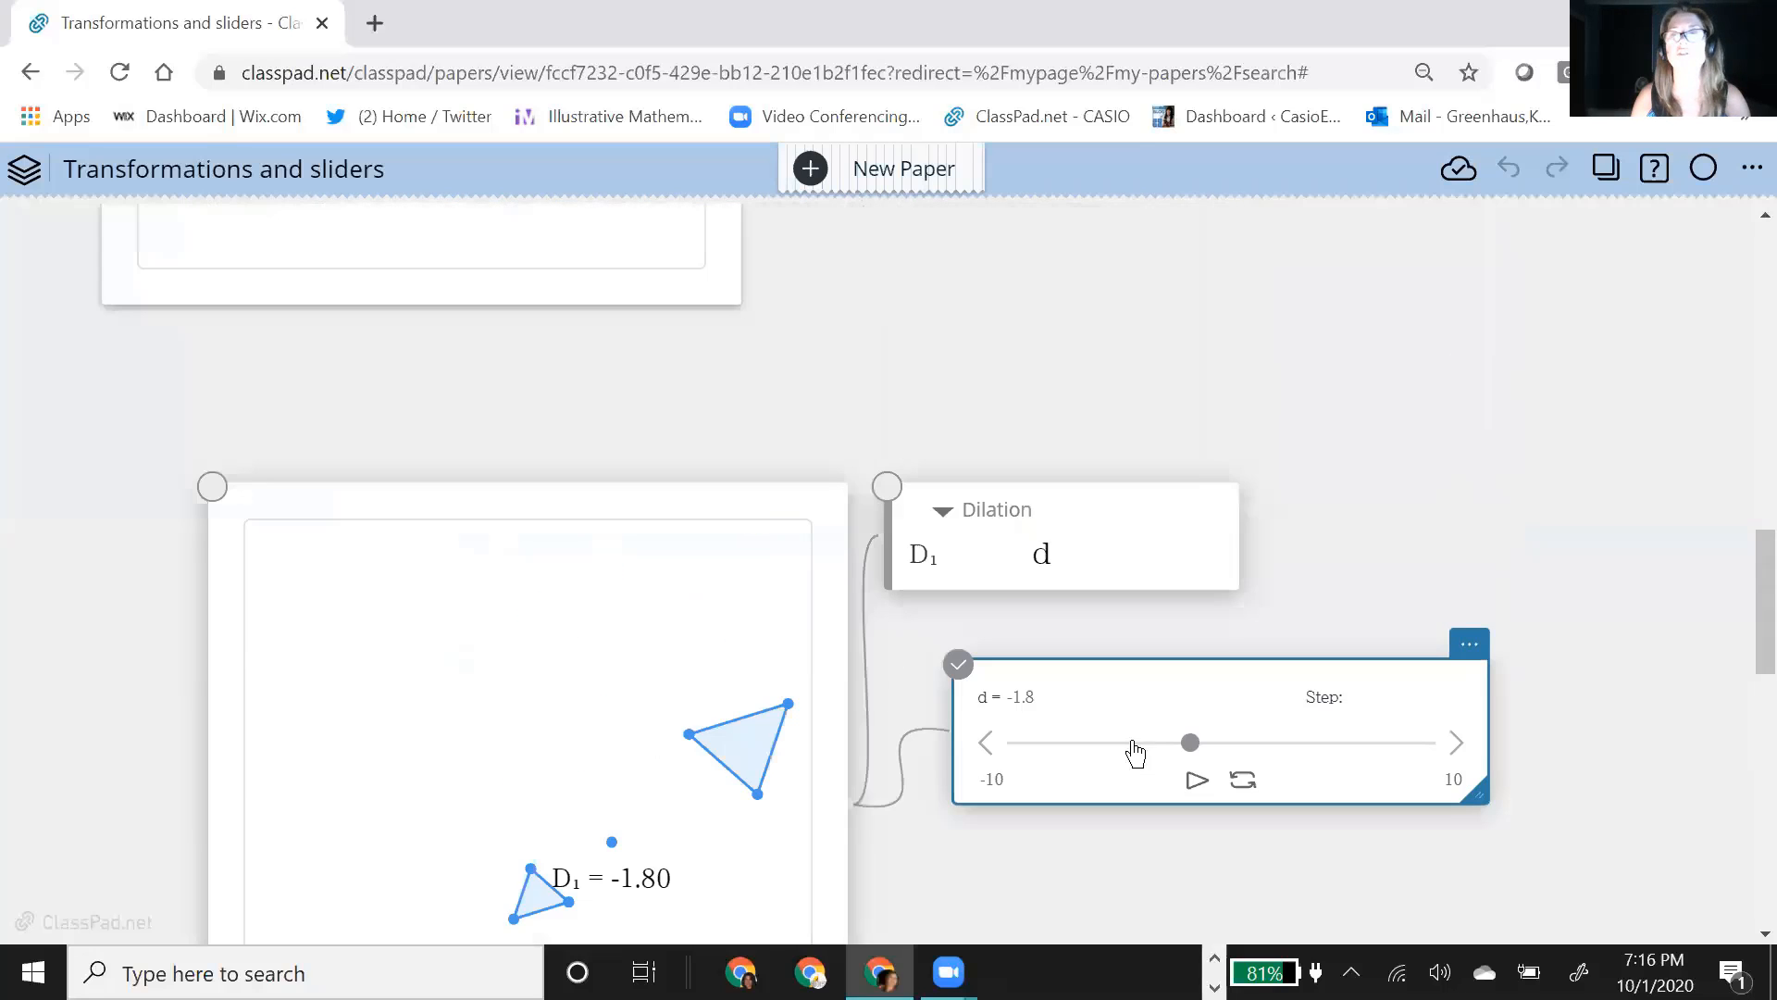
pyautogui.scroll(-4, 1491, 454)
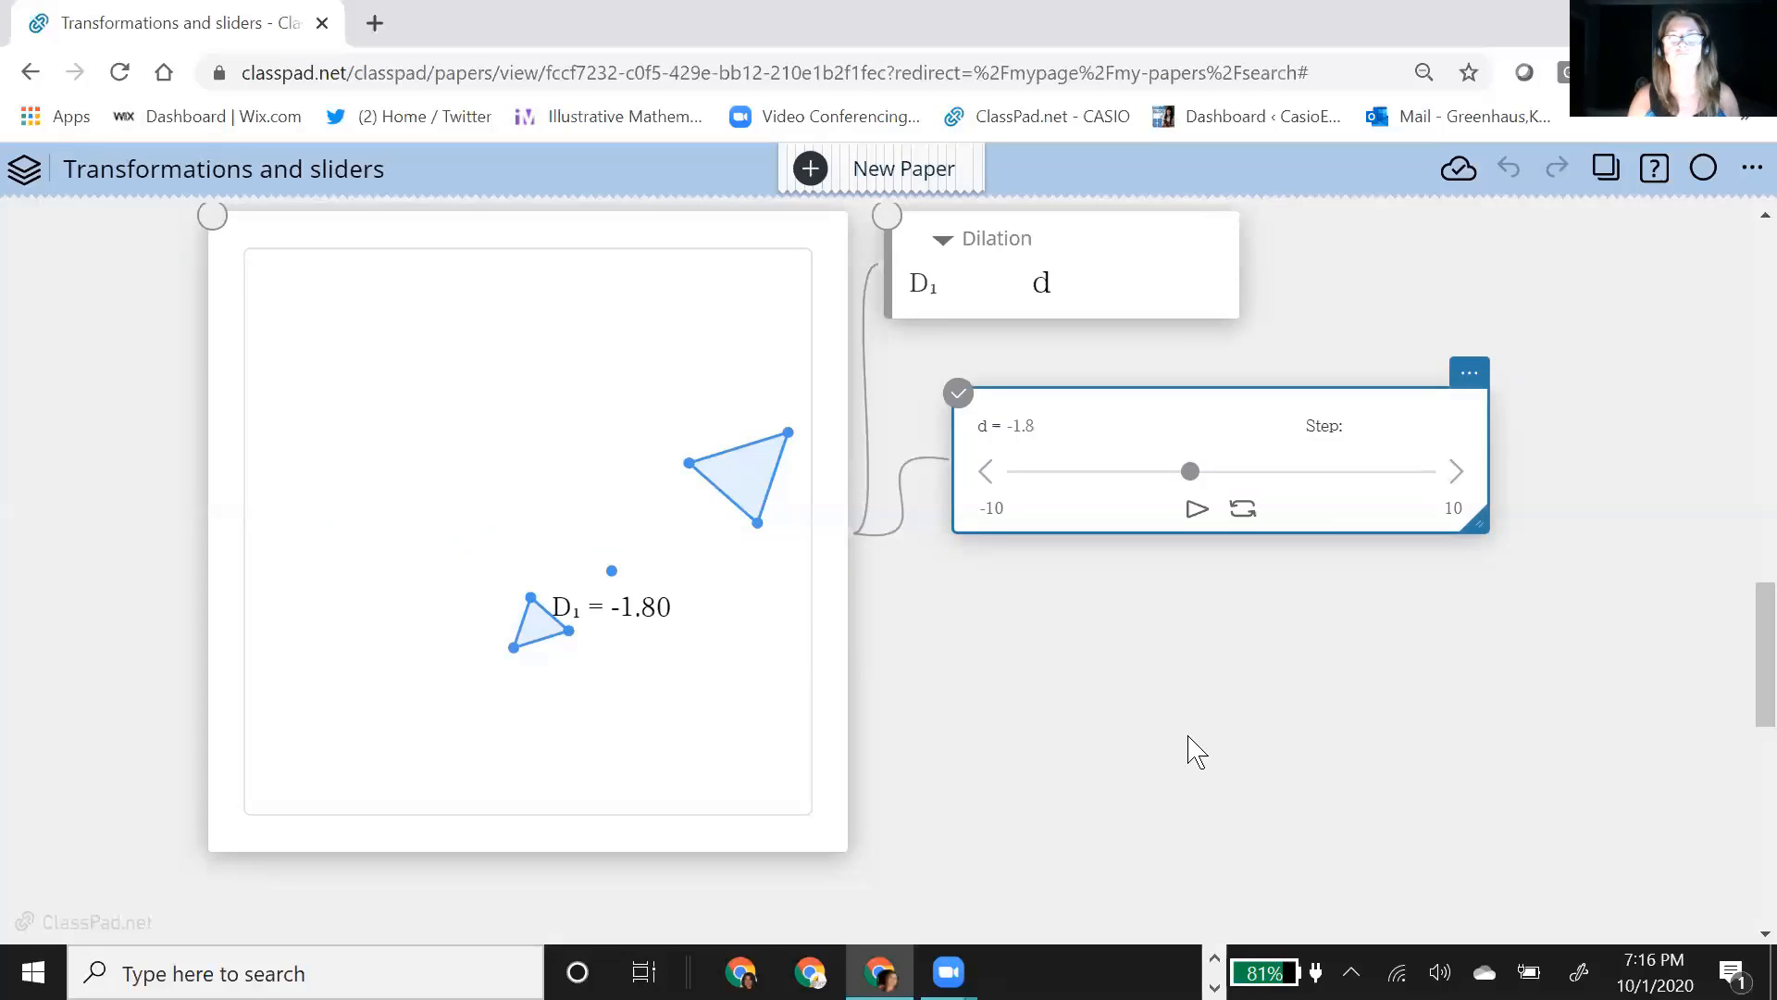
pyautogui.scroll(-2, 1176, 773)
pyautogui.scroll(4, 1130, 752)
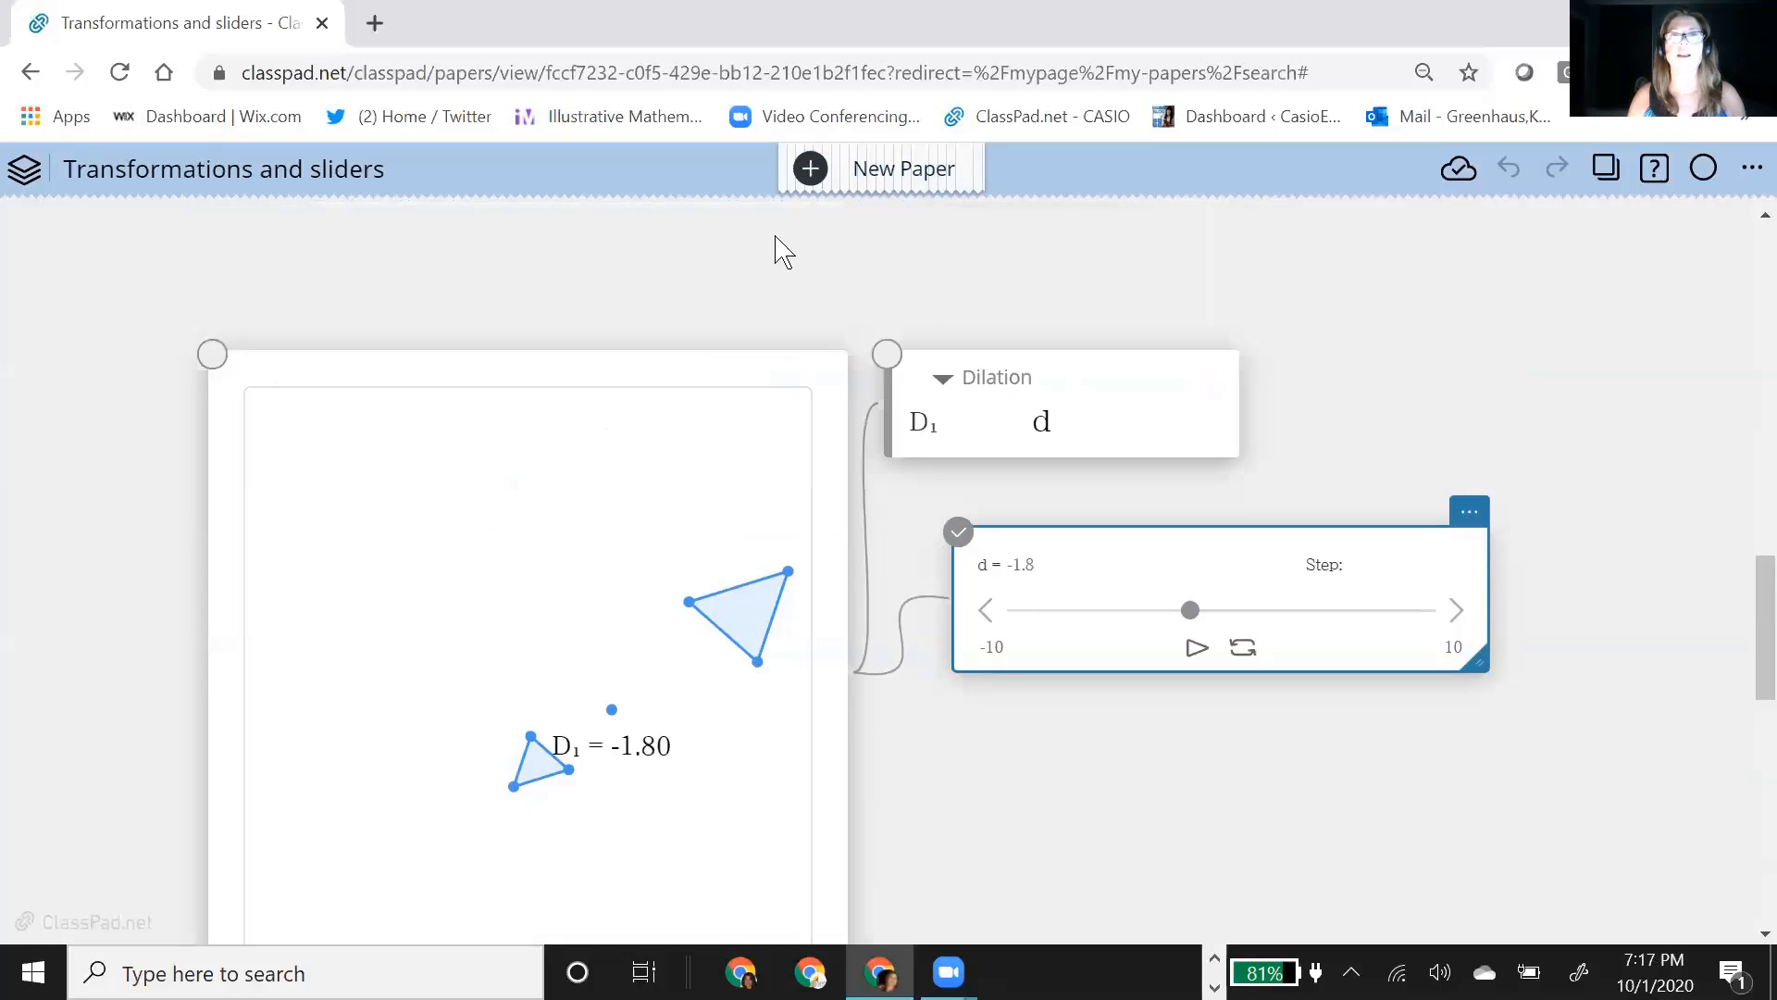
# Step: Start a new paper with an empty graph note, and shift the note left to free space beside it
pyautogui.click(818, 173)
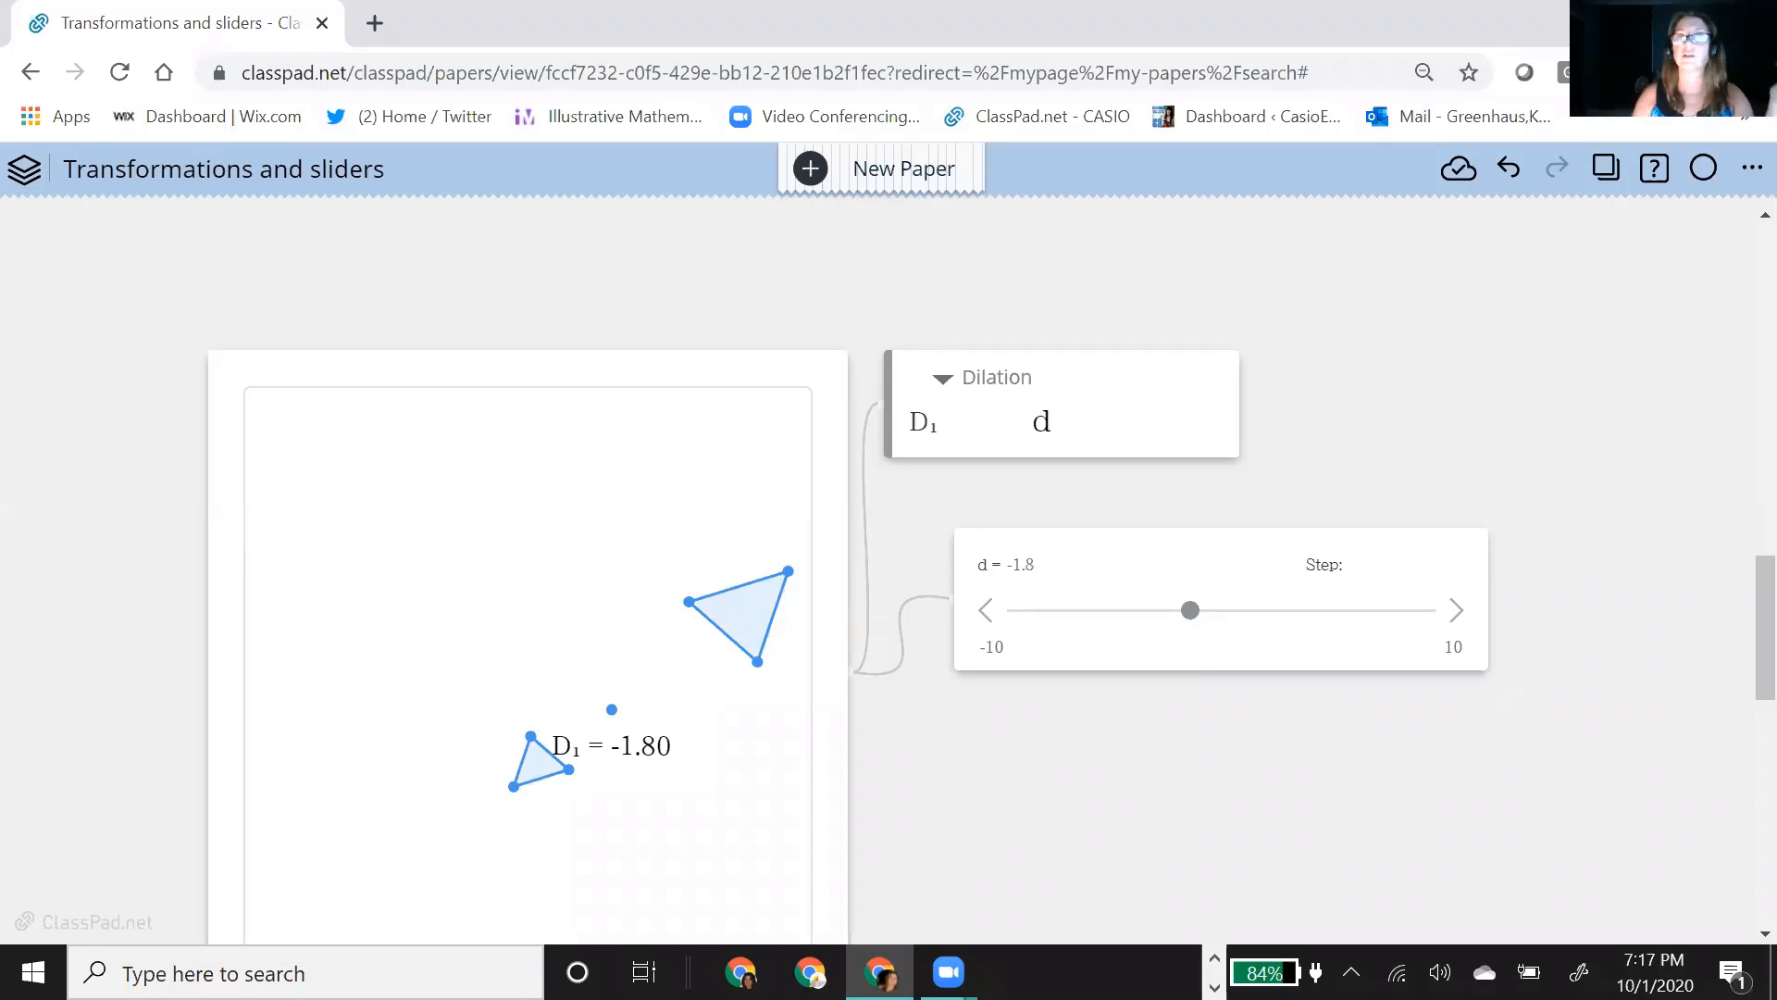
pyautogui.click(811, 169)
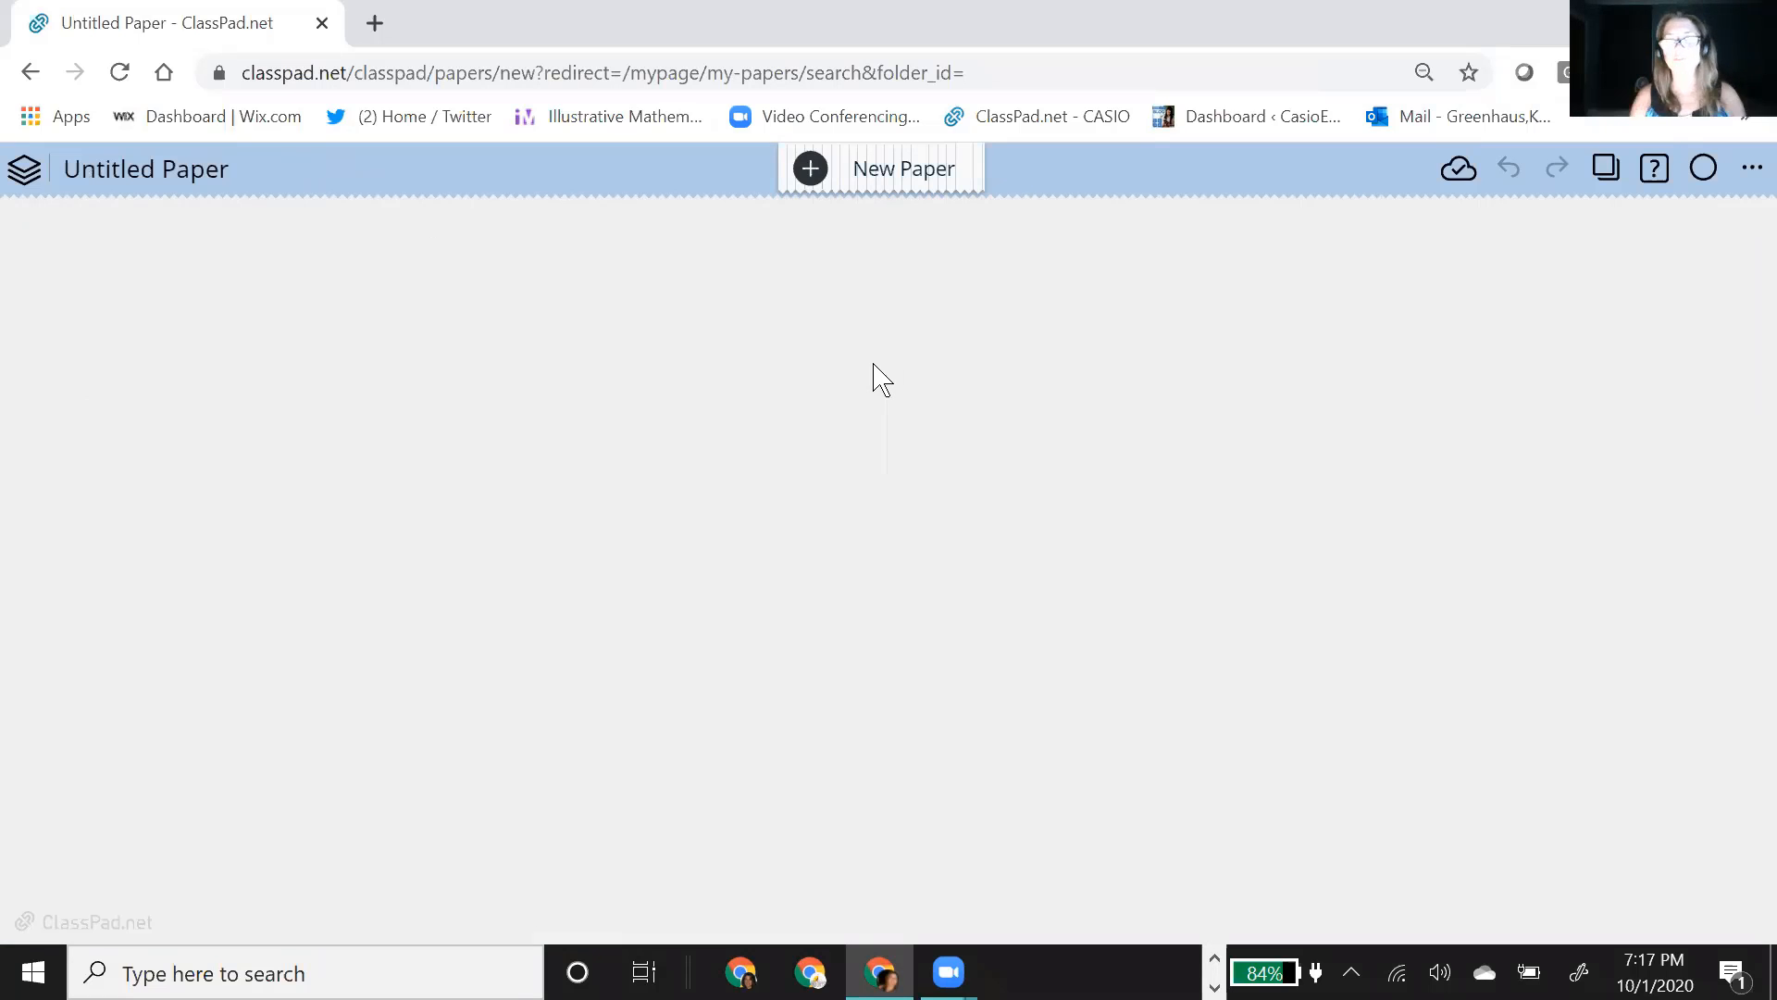
pyautogui.click(623, 356)
pyautogui.click(696, 324)
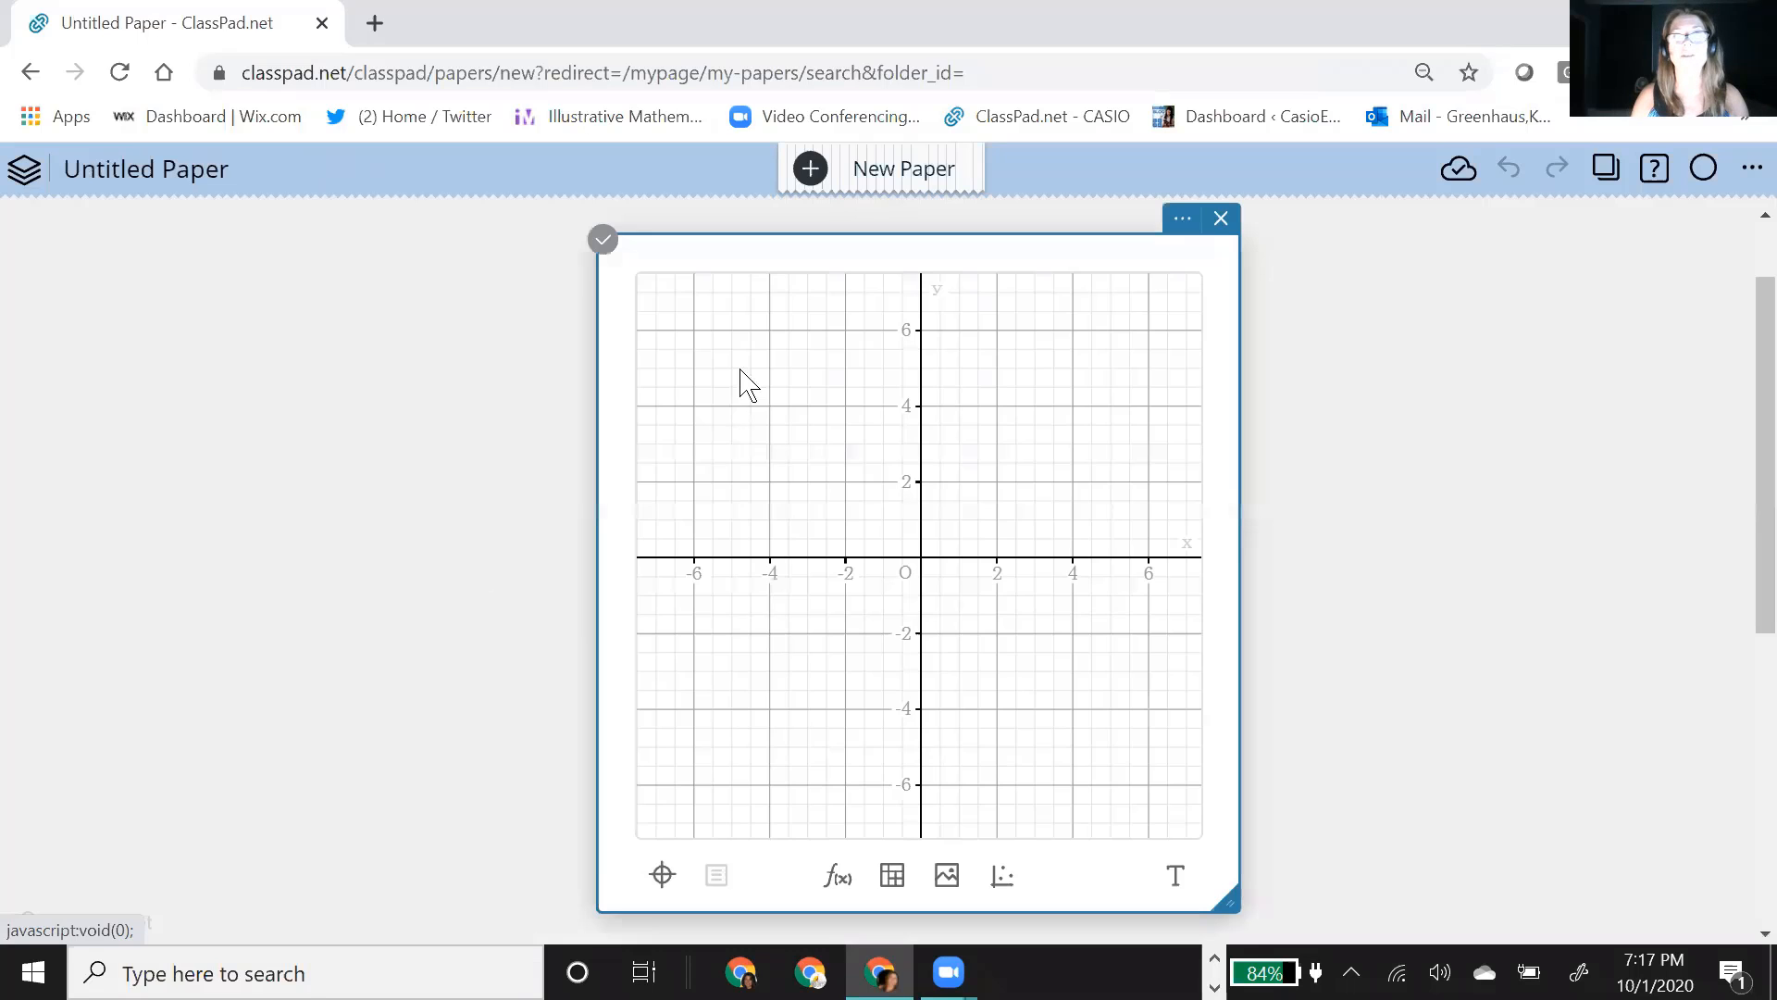
pyautogui.moveTo(785, 262); pyautogui.dragTo(503, 262)
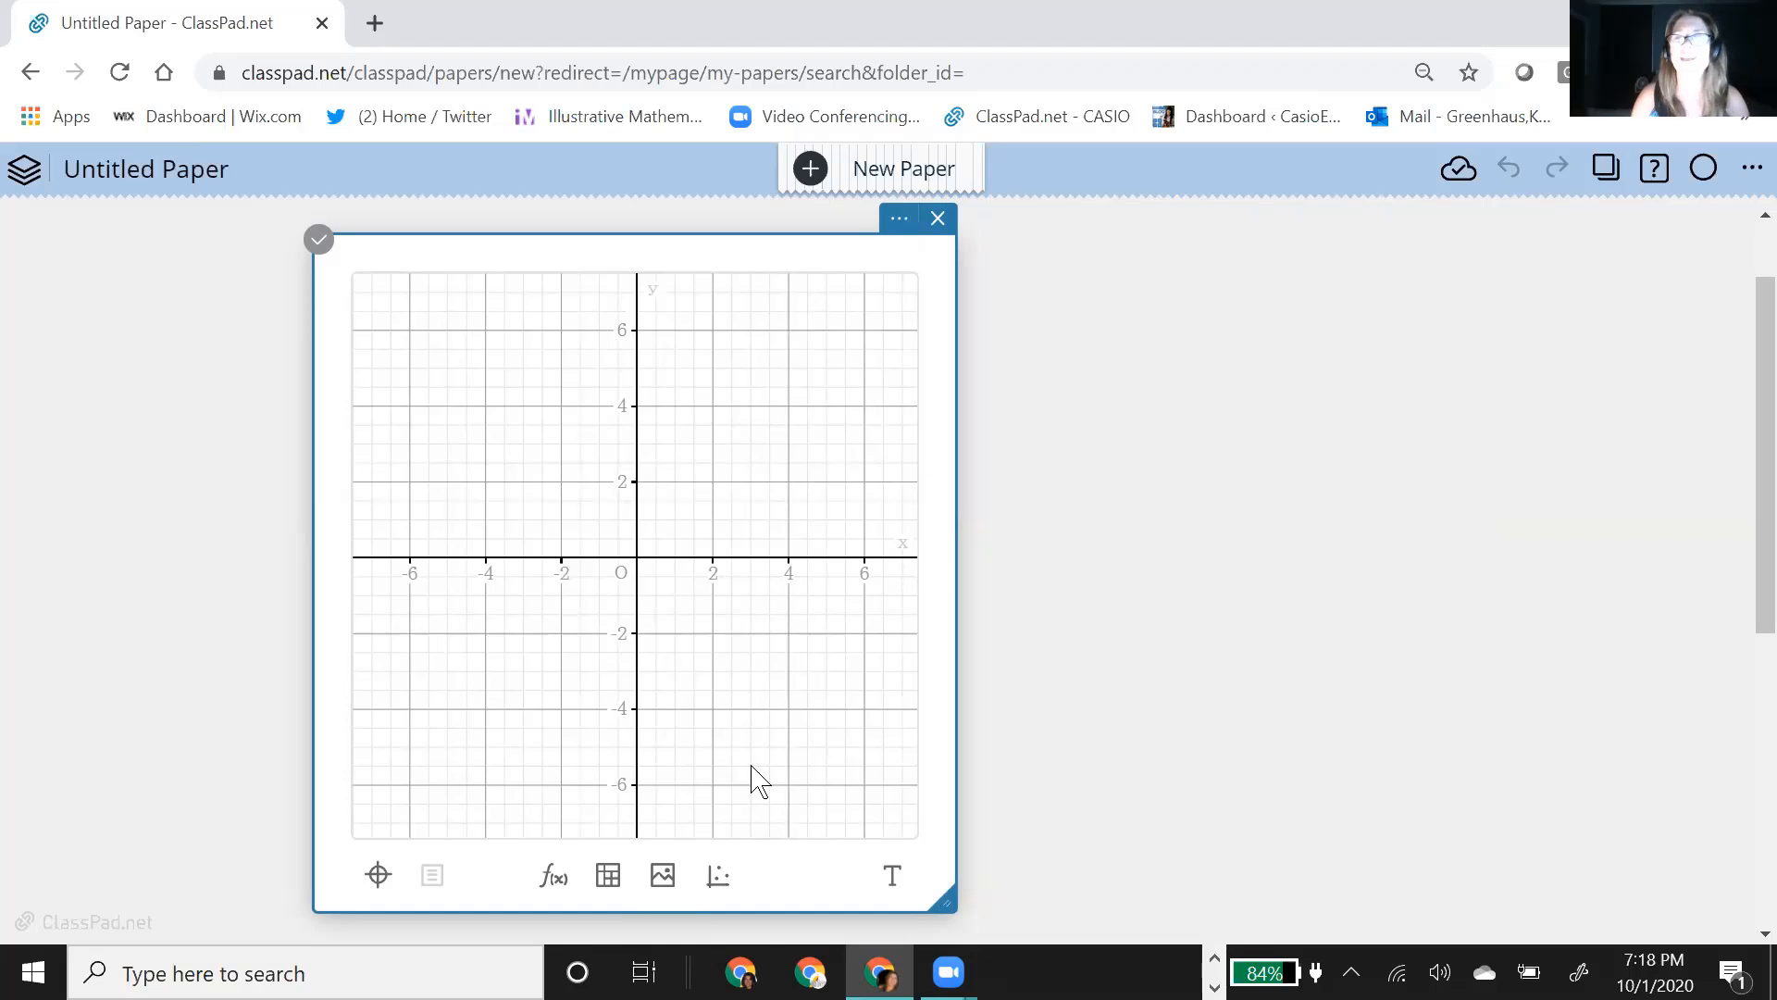
# Step: Plot the inequality y≤sin(x) on the graph from an attached function note
pyautogui.click(552, 879)
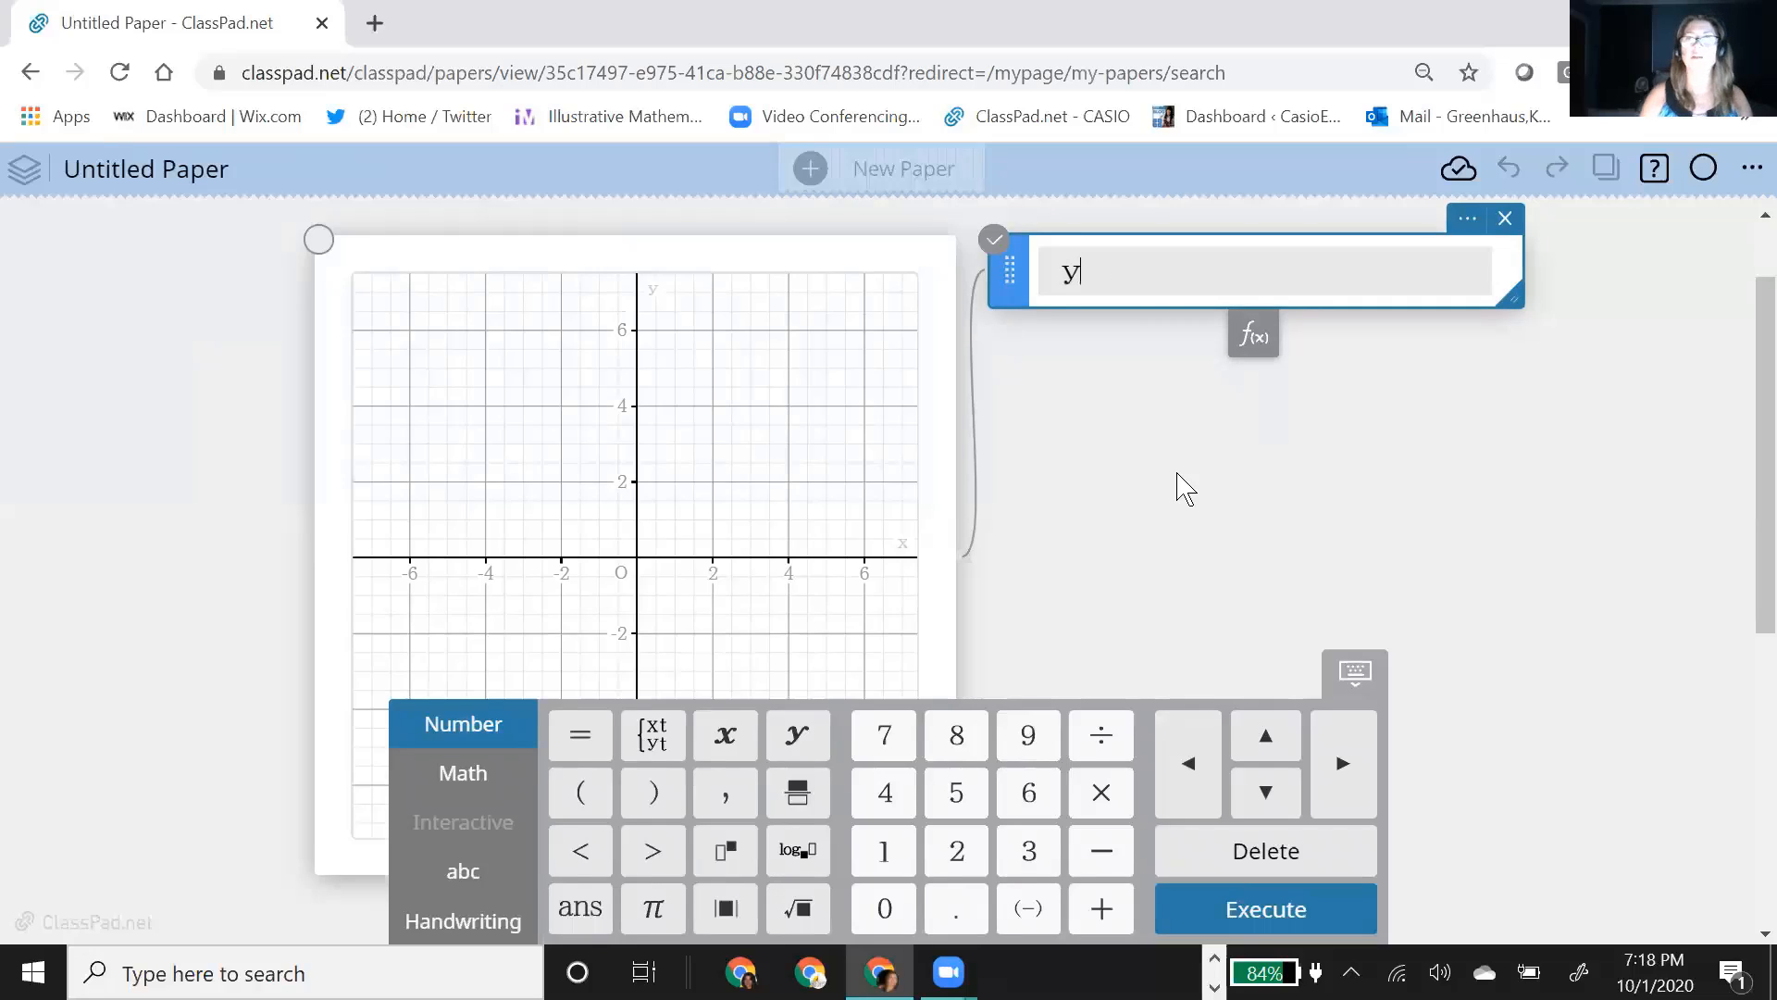
pyautogui.click(508, 795)
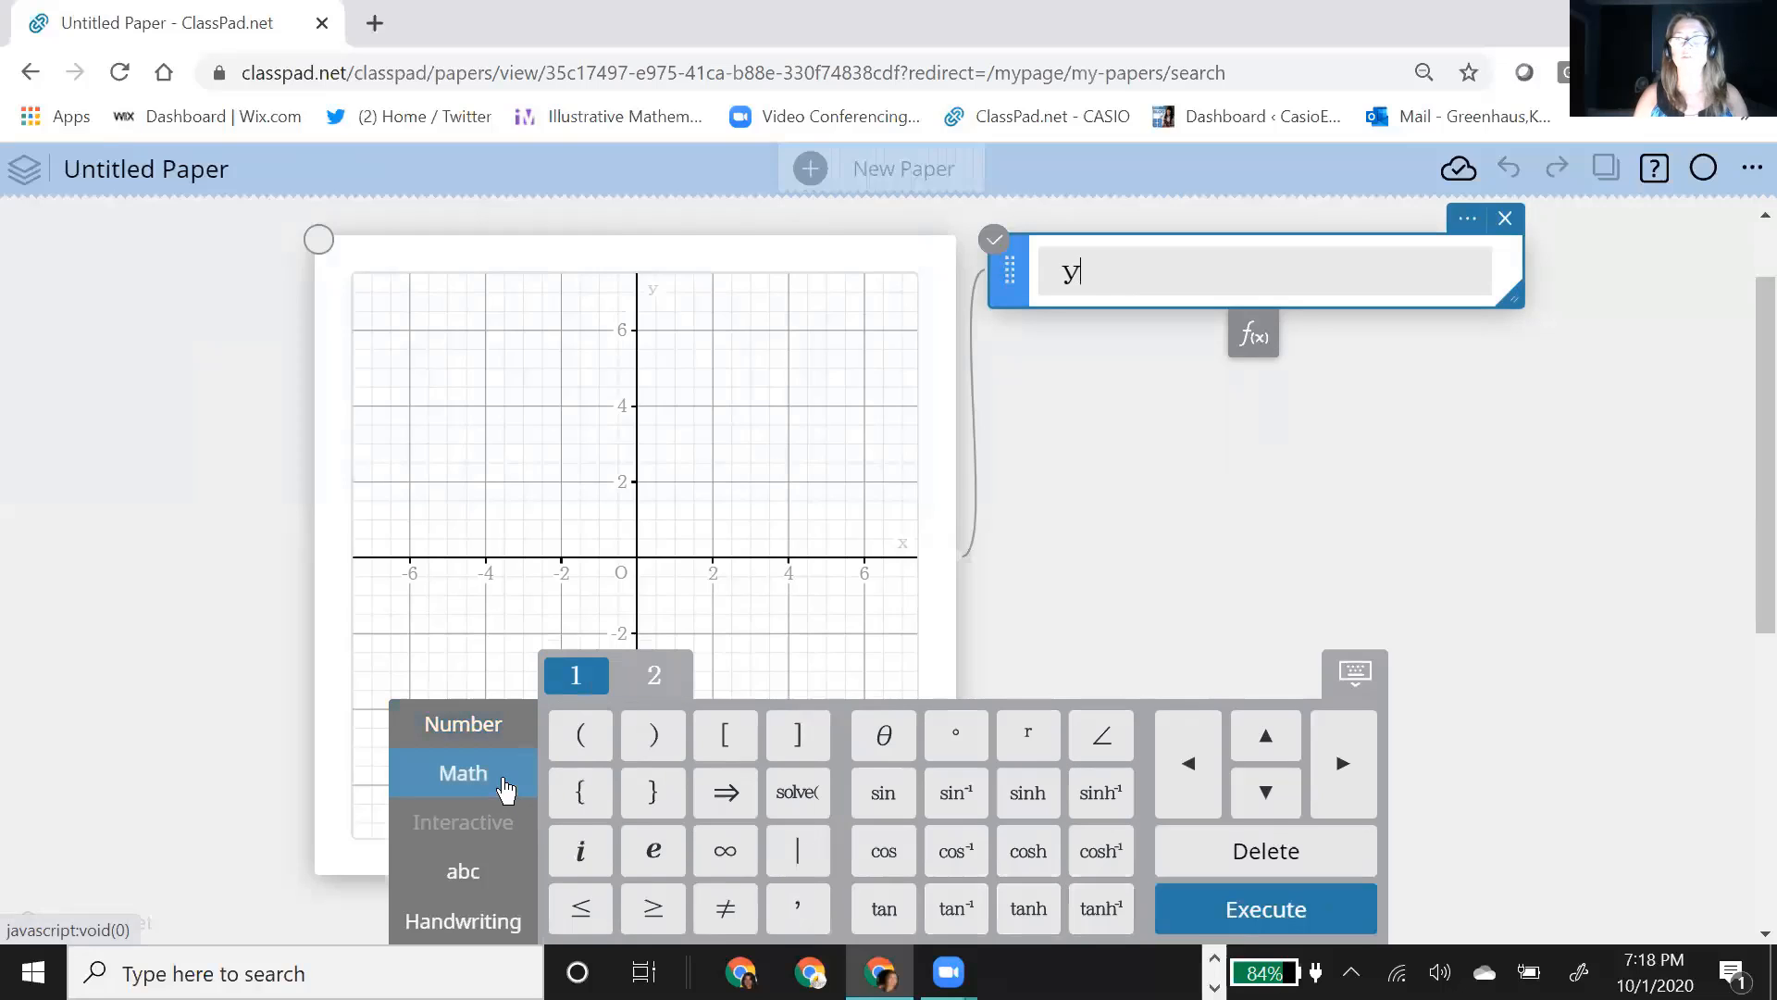
pyautogui.click(582, 910)
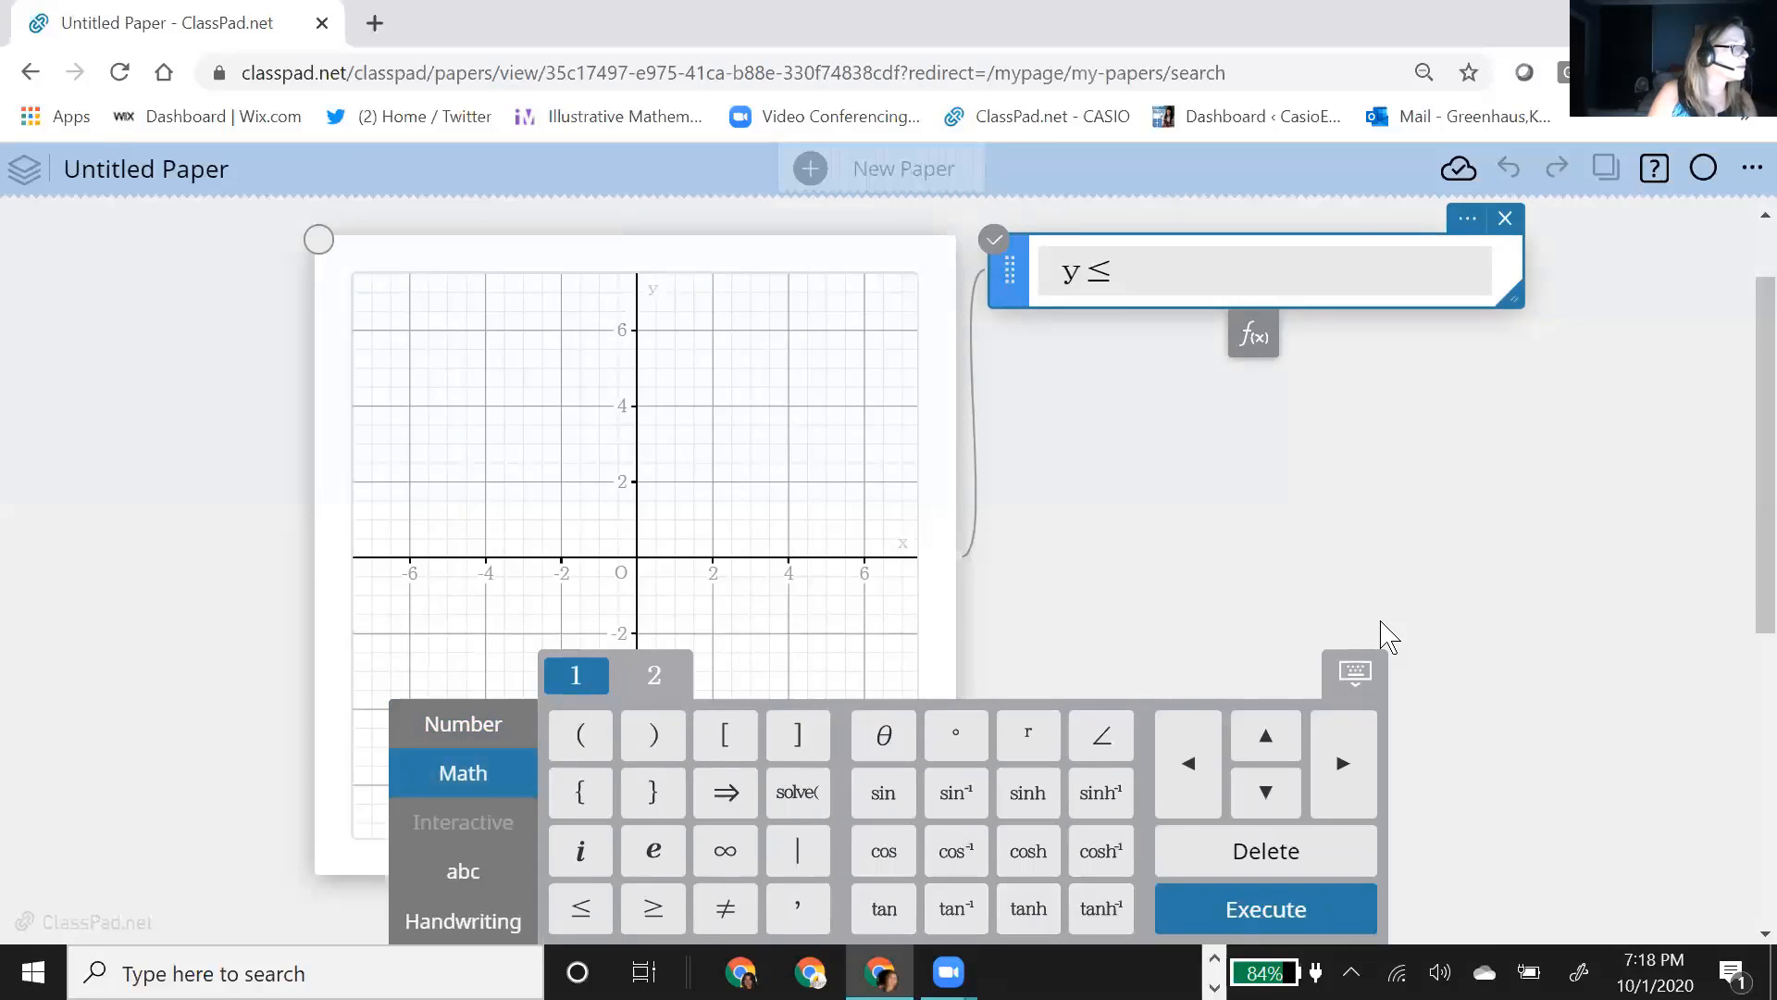
pyautogui.write('xin')
pyautogui.press('BackSpace')
pyautogui.press('BackSpace')
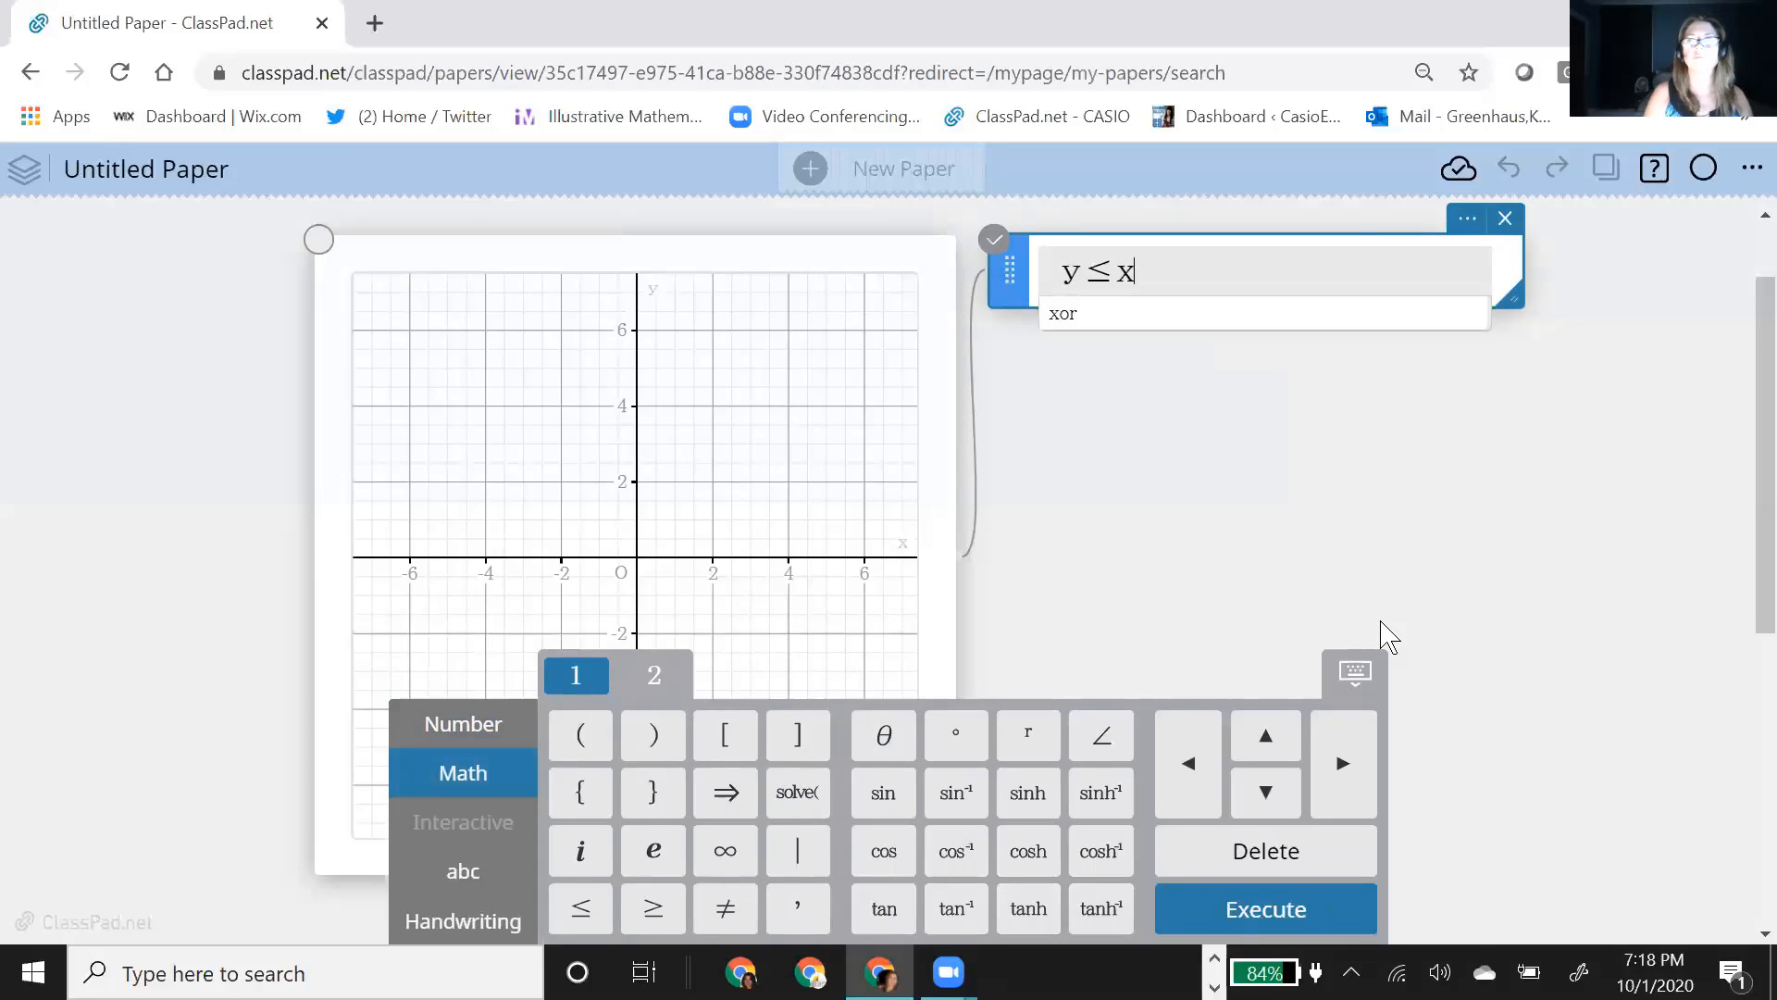
pyautogui.press('BackSpace')
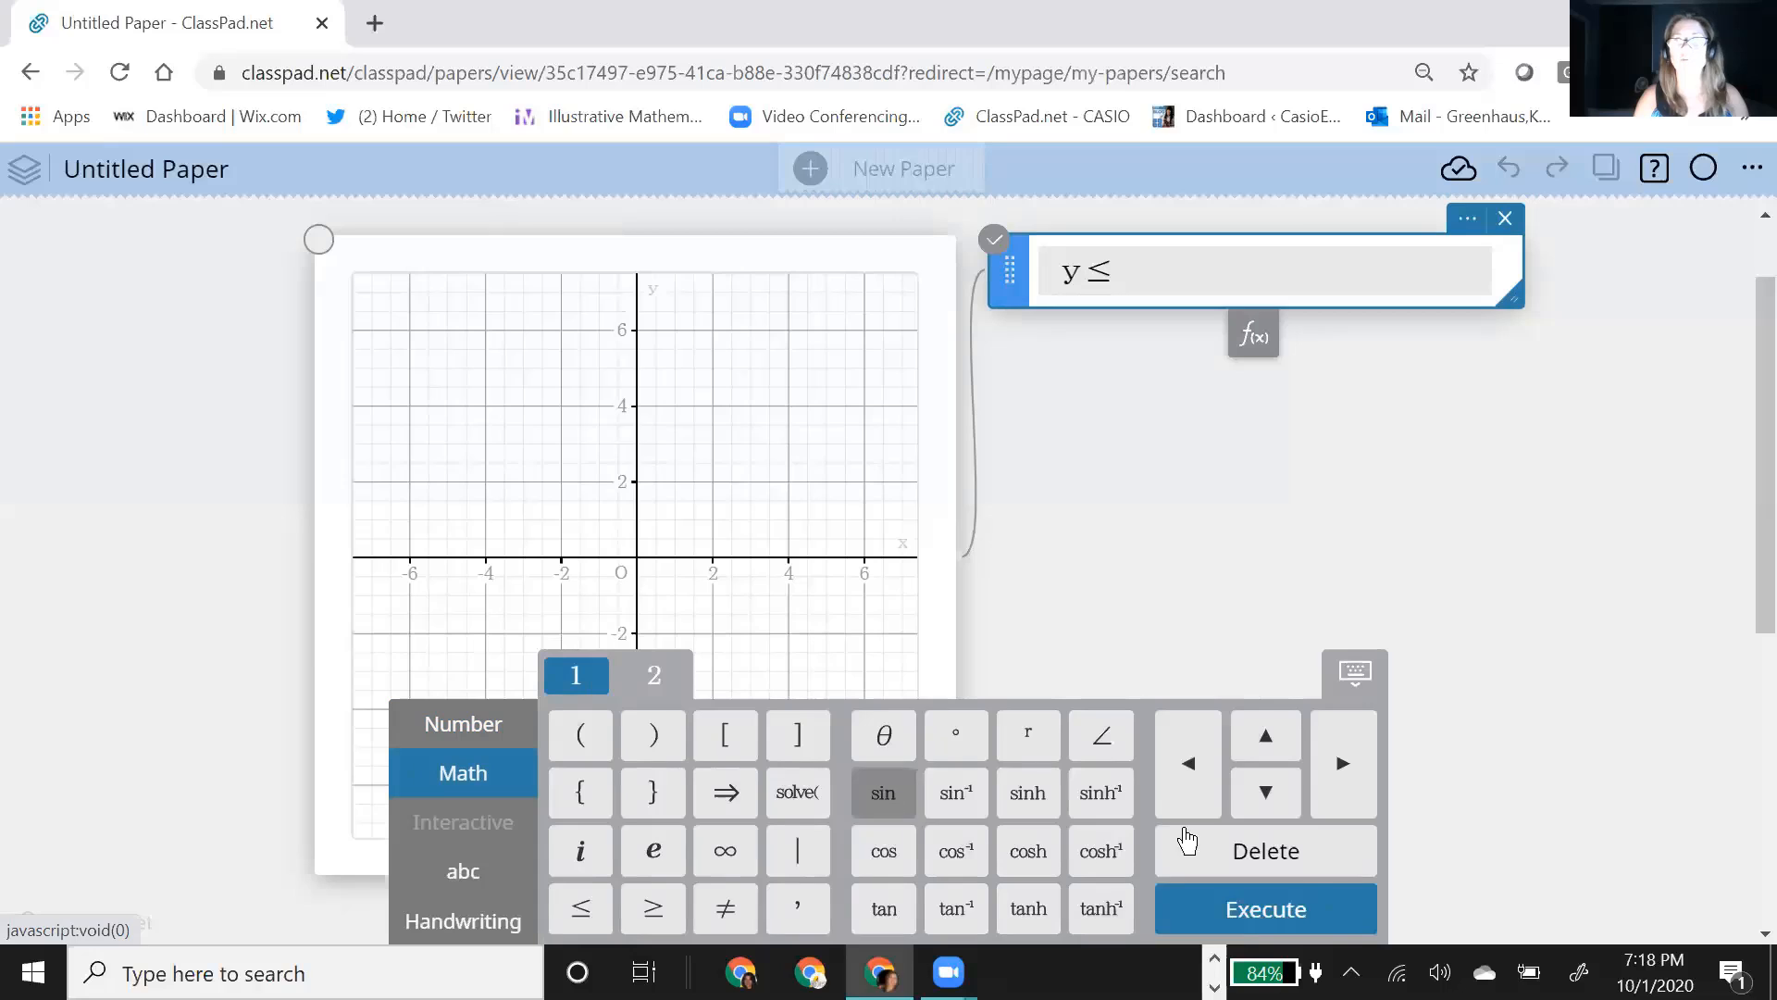
pyautogui.write('x')
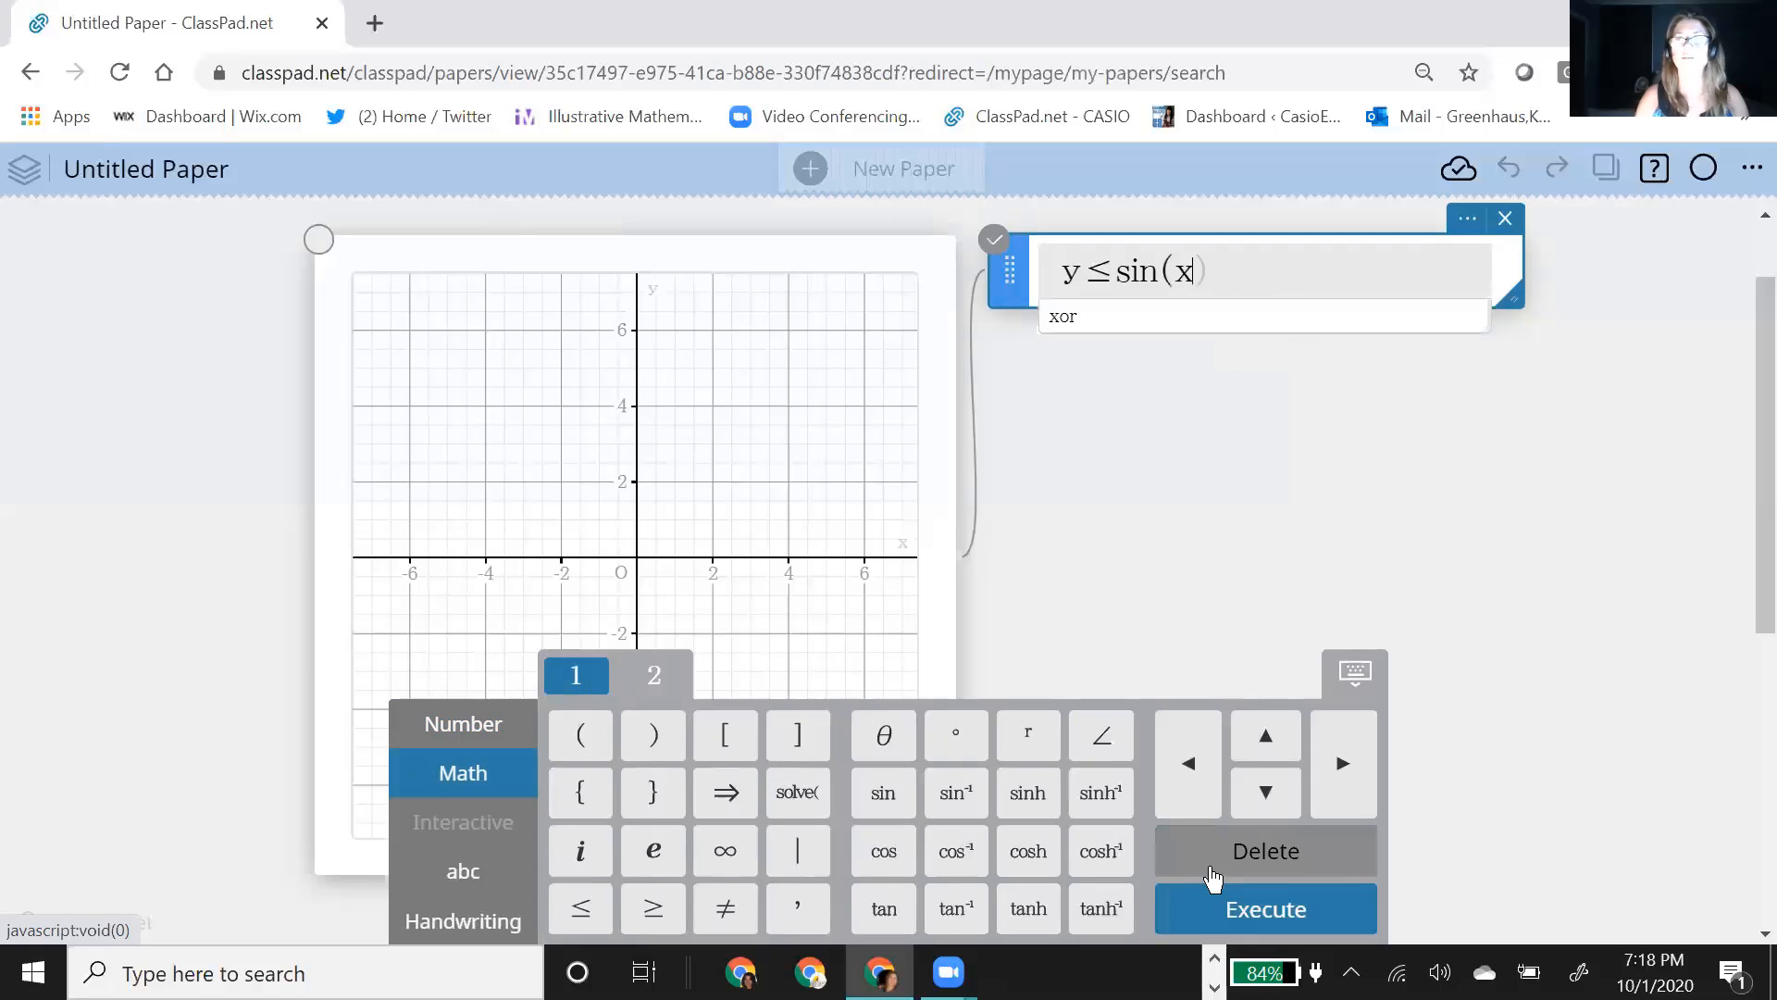
pyautogui.click(1260, 921)
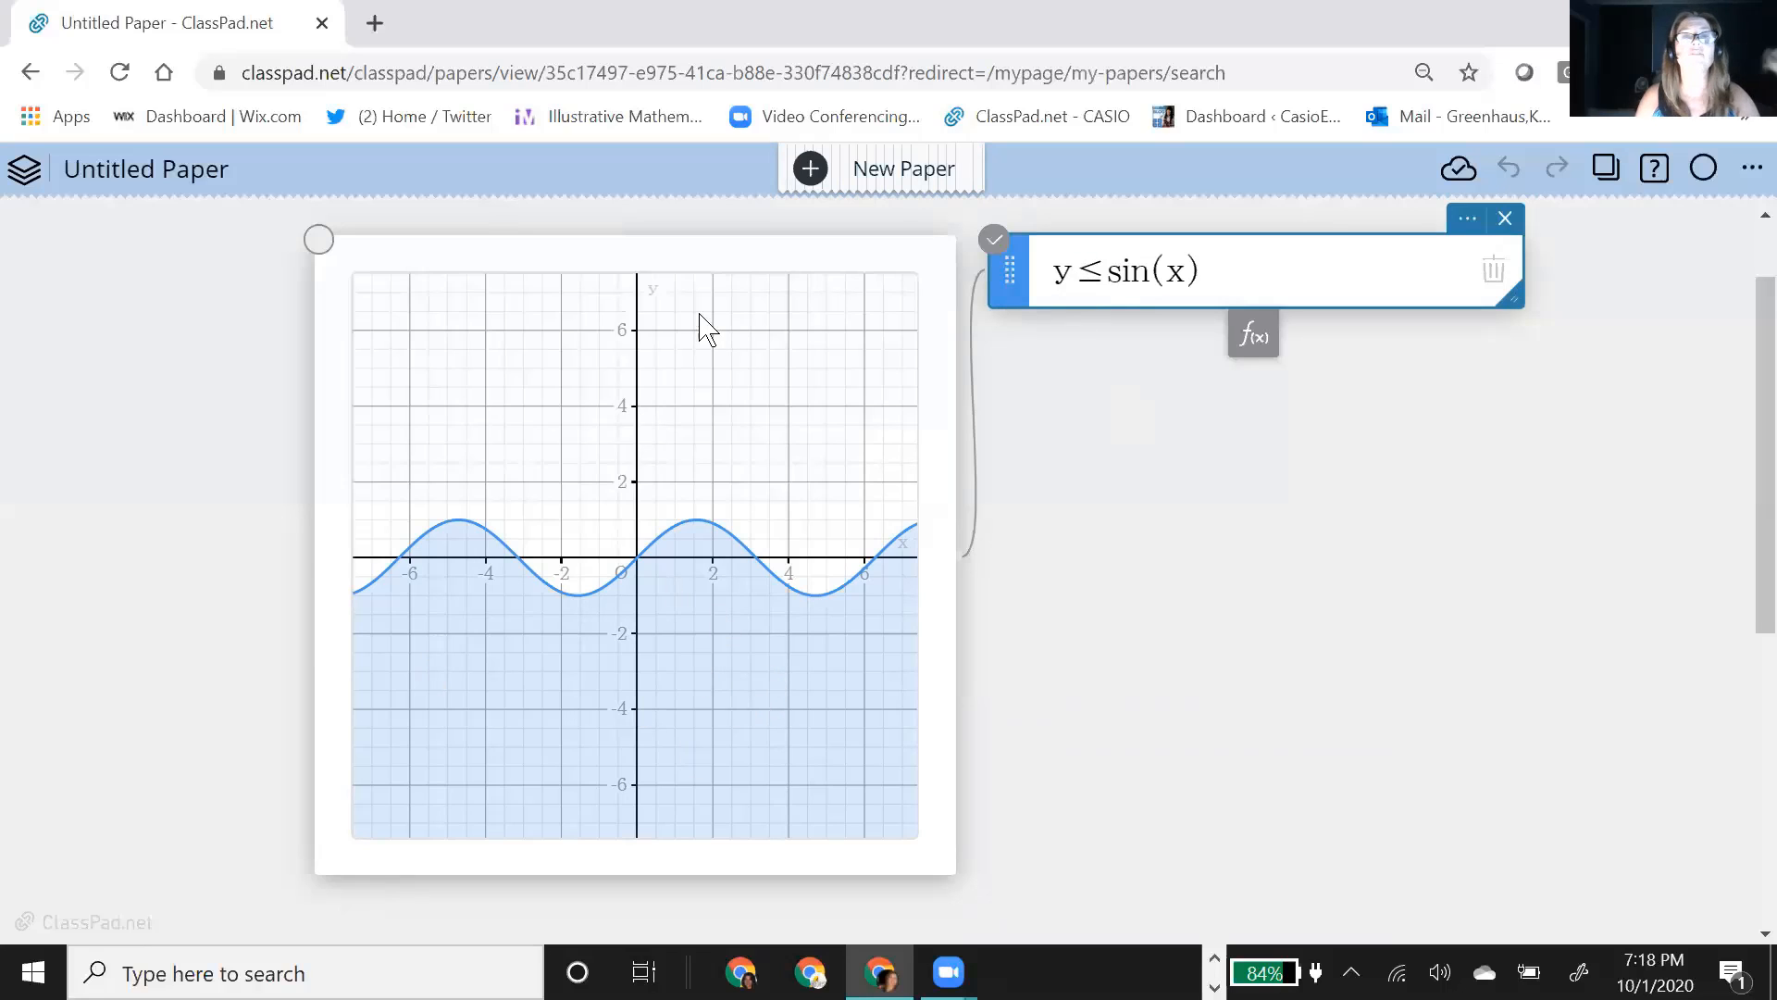
# Step: Review the graph note's display options, including the axes, window range and inequality plot setting
pyautogui.click(905, 260)
pyautogui.click(899, 221)
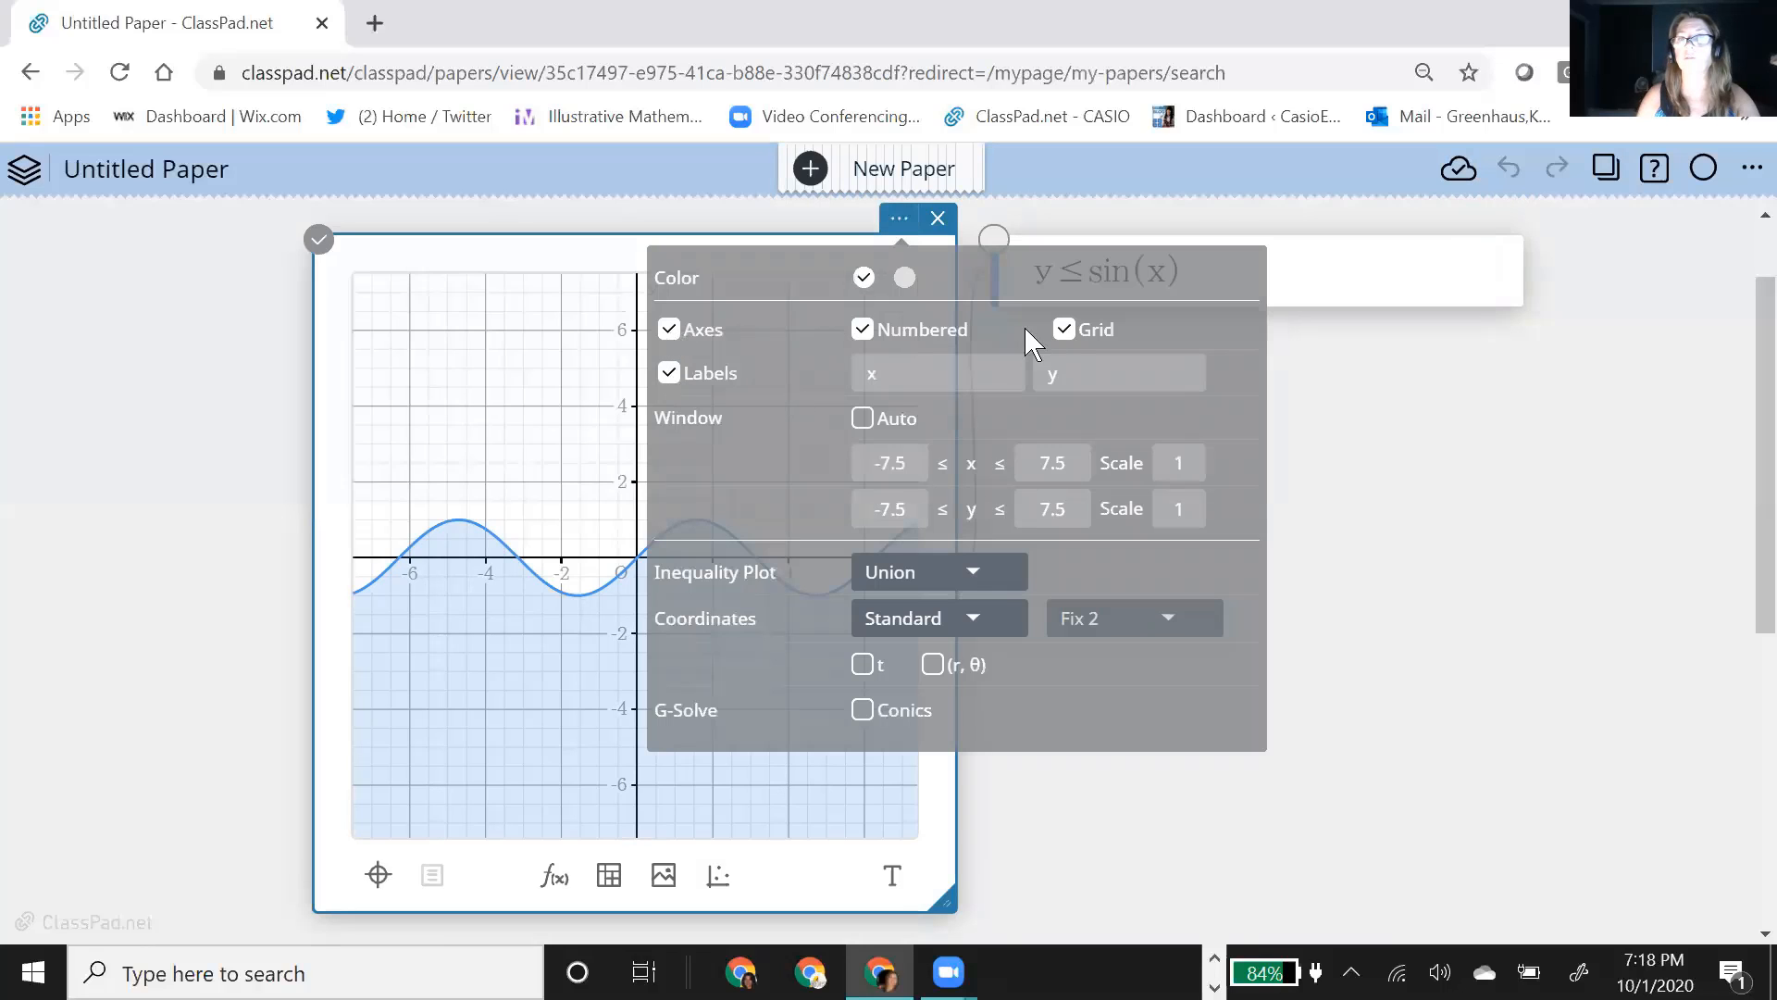
pyautogui.click(1564, 600)
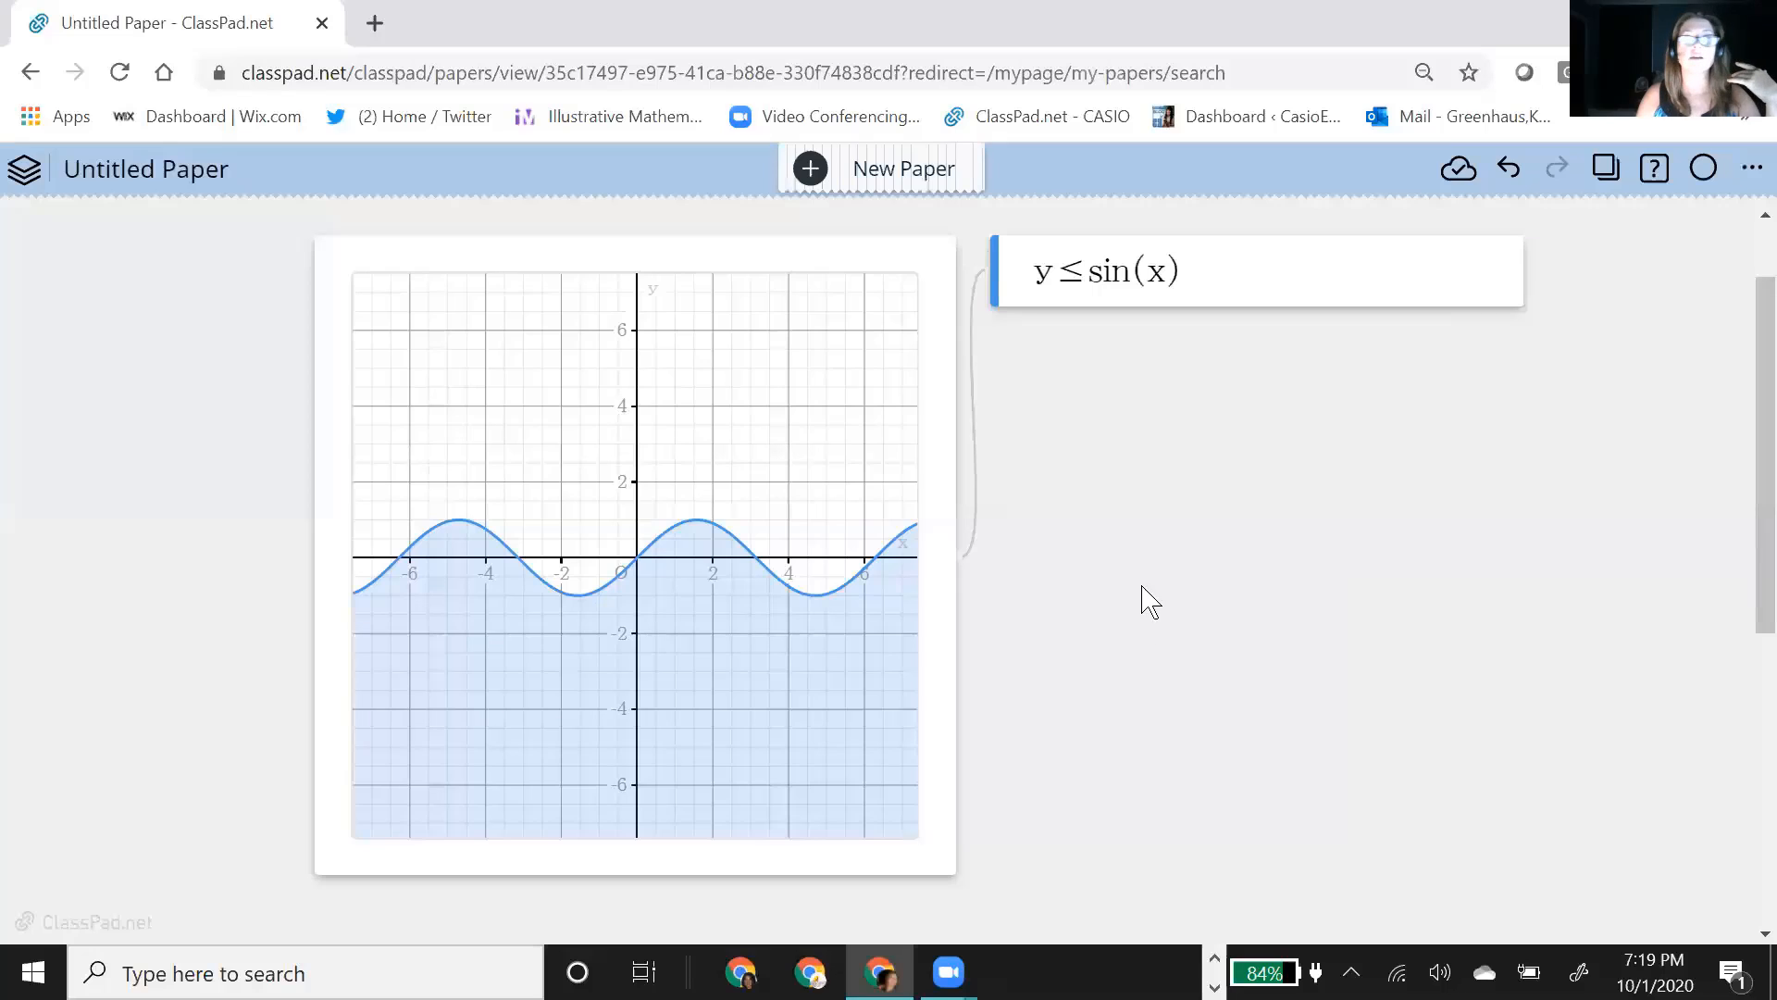
# Step: Add a calculation note below the inequality and evaluate f(x)=cos(.5x)-3 in it
pyautogui.click(1240, 301)
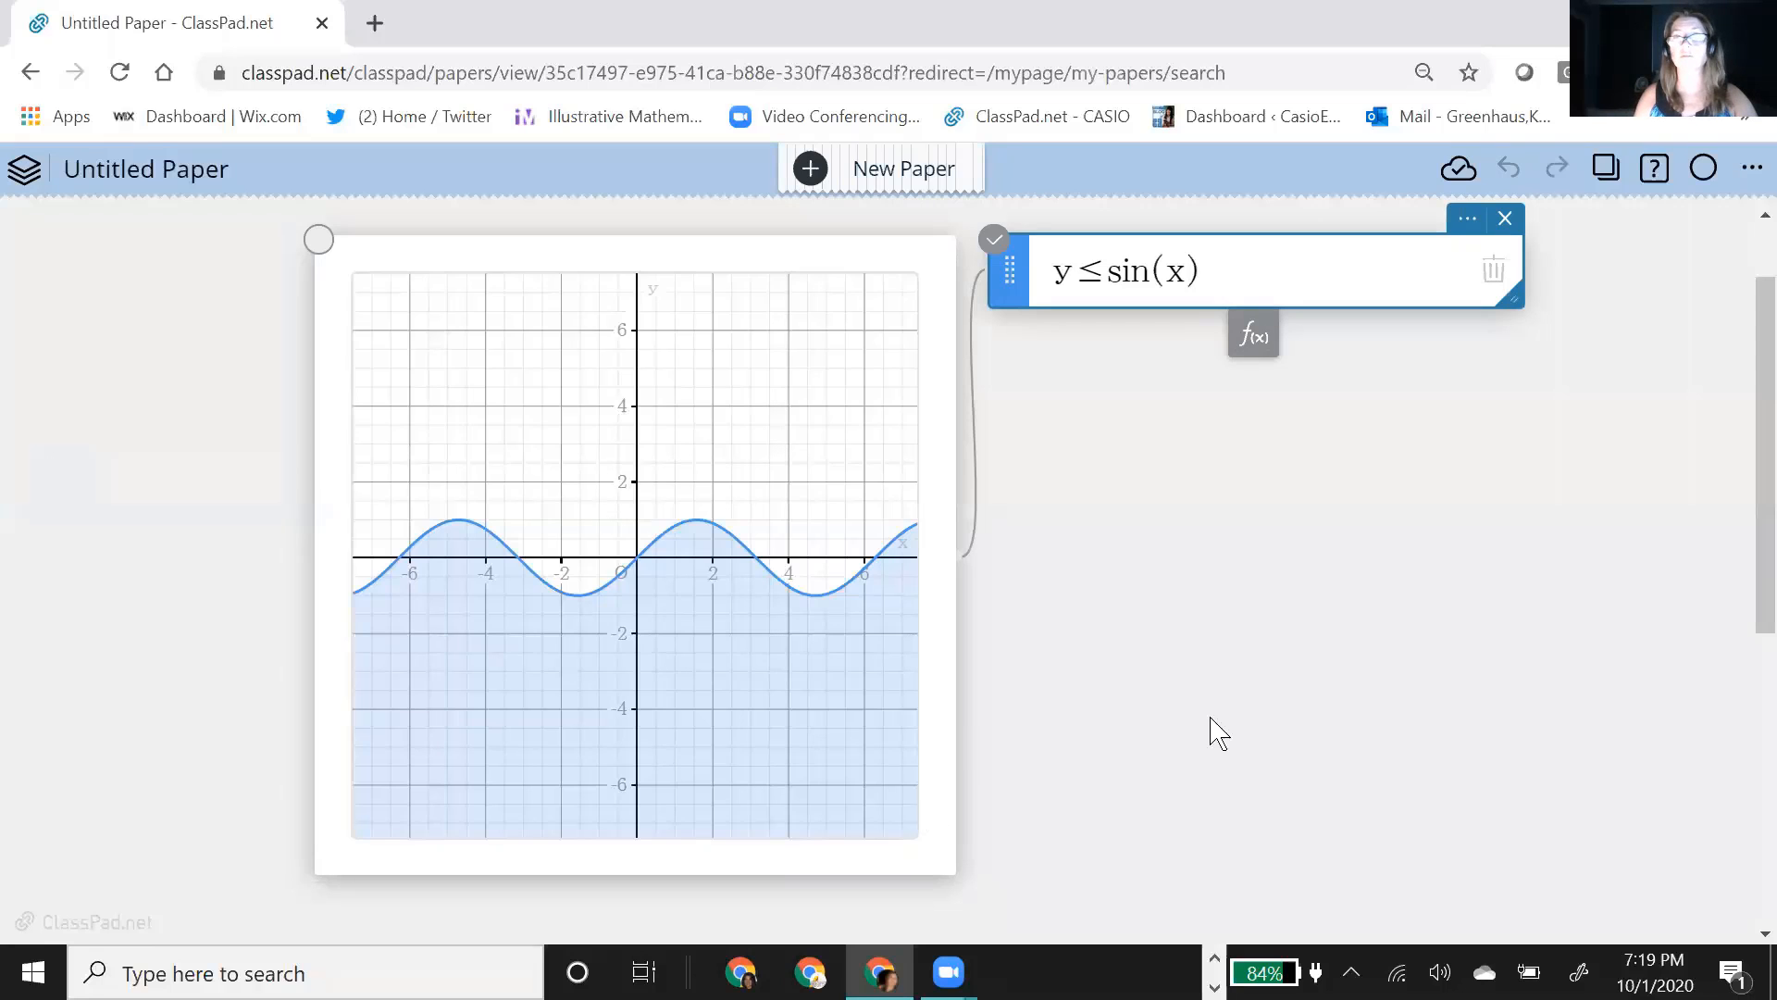
pyautogui.click(1271, 615)
pyautogui.click(1276, 560)
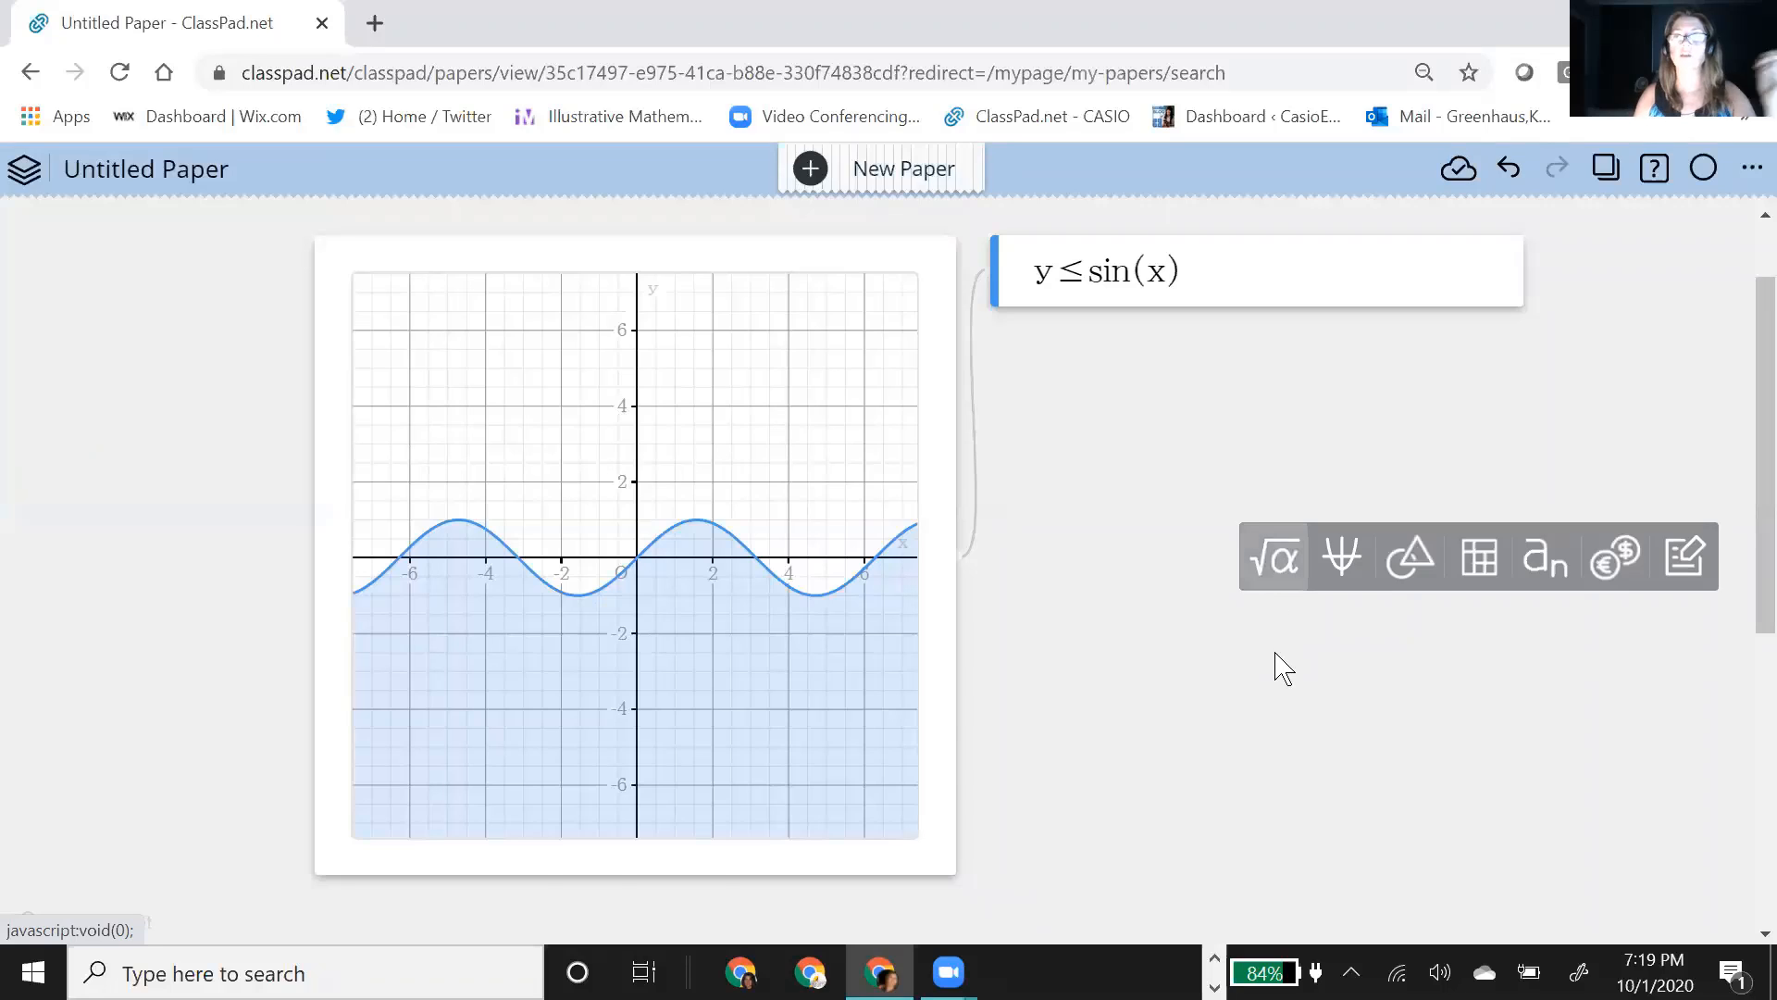
pyautogui.write('f(x)')
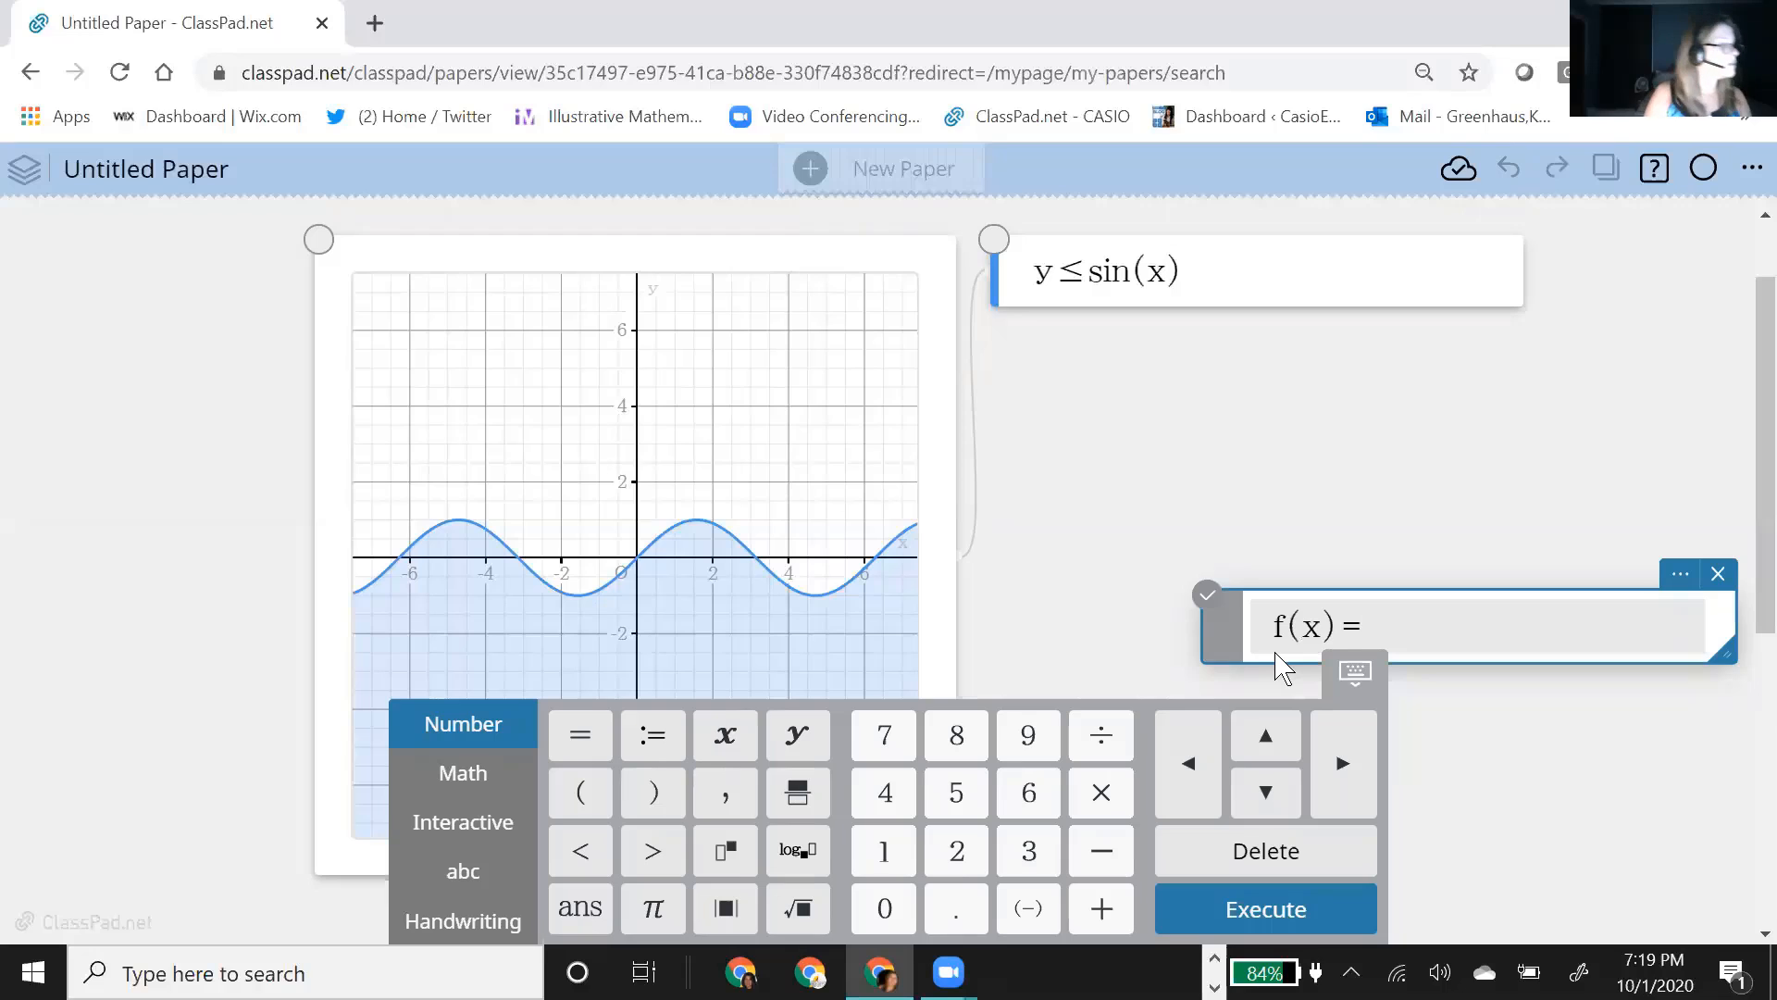
pyautogui.write('=cos(')
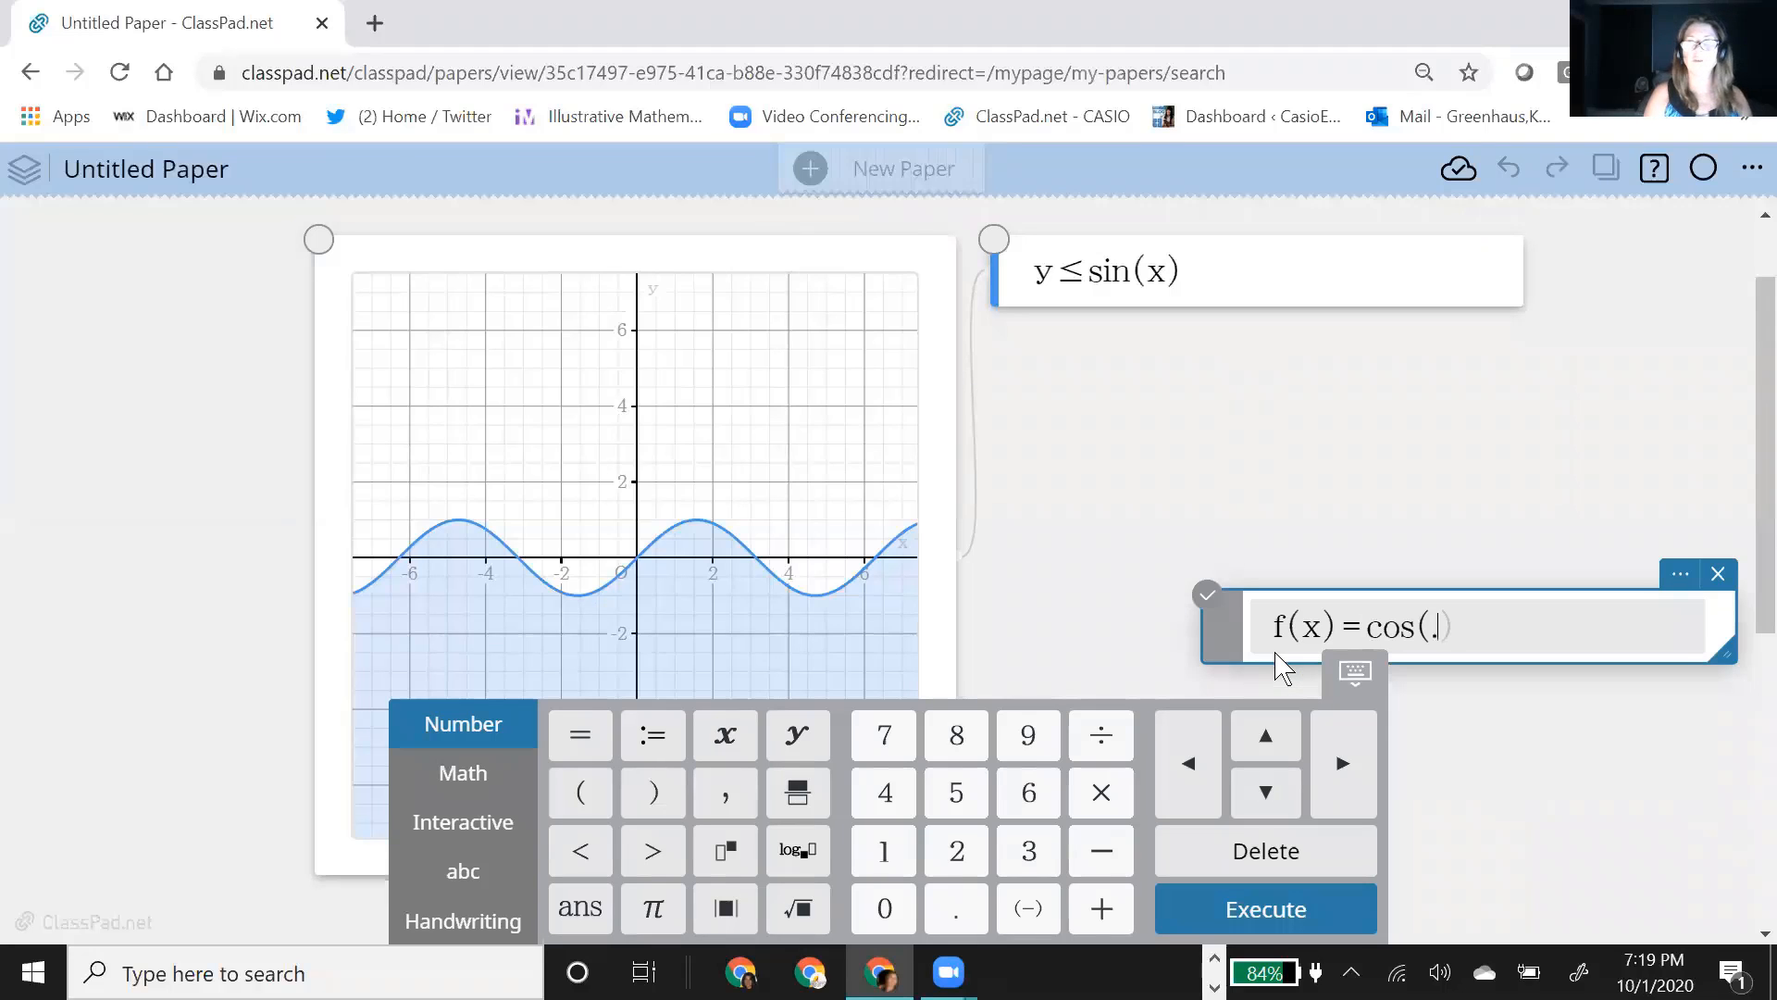
pyautogui.write('.5x')
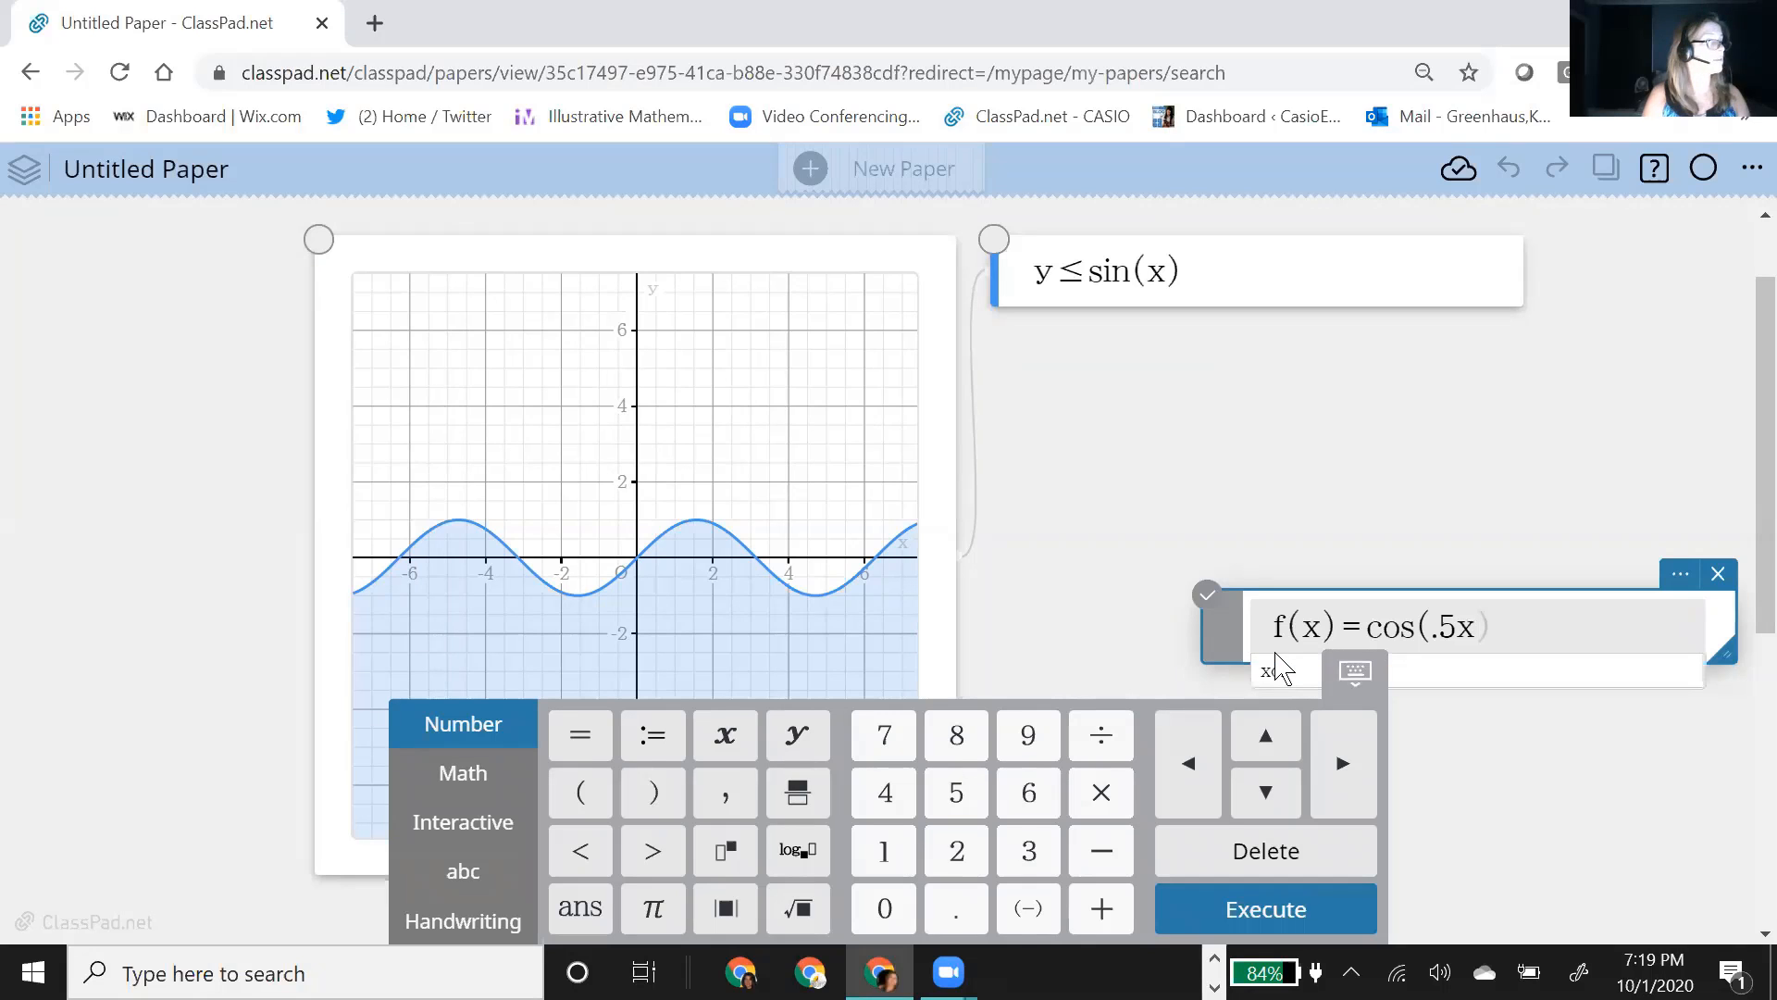
pyautogui.write(')-3')
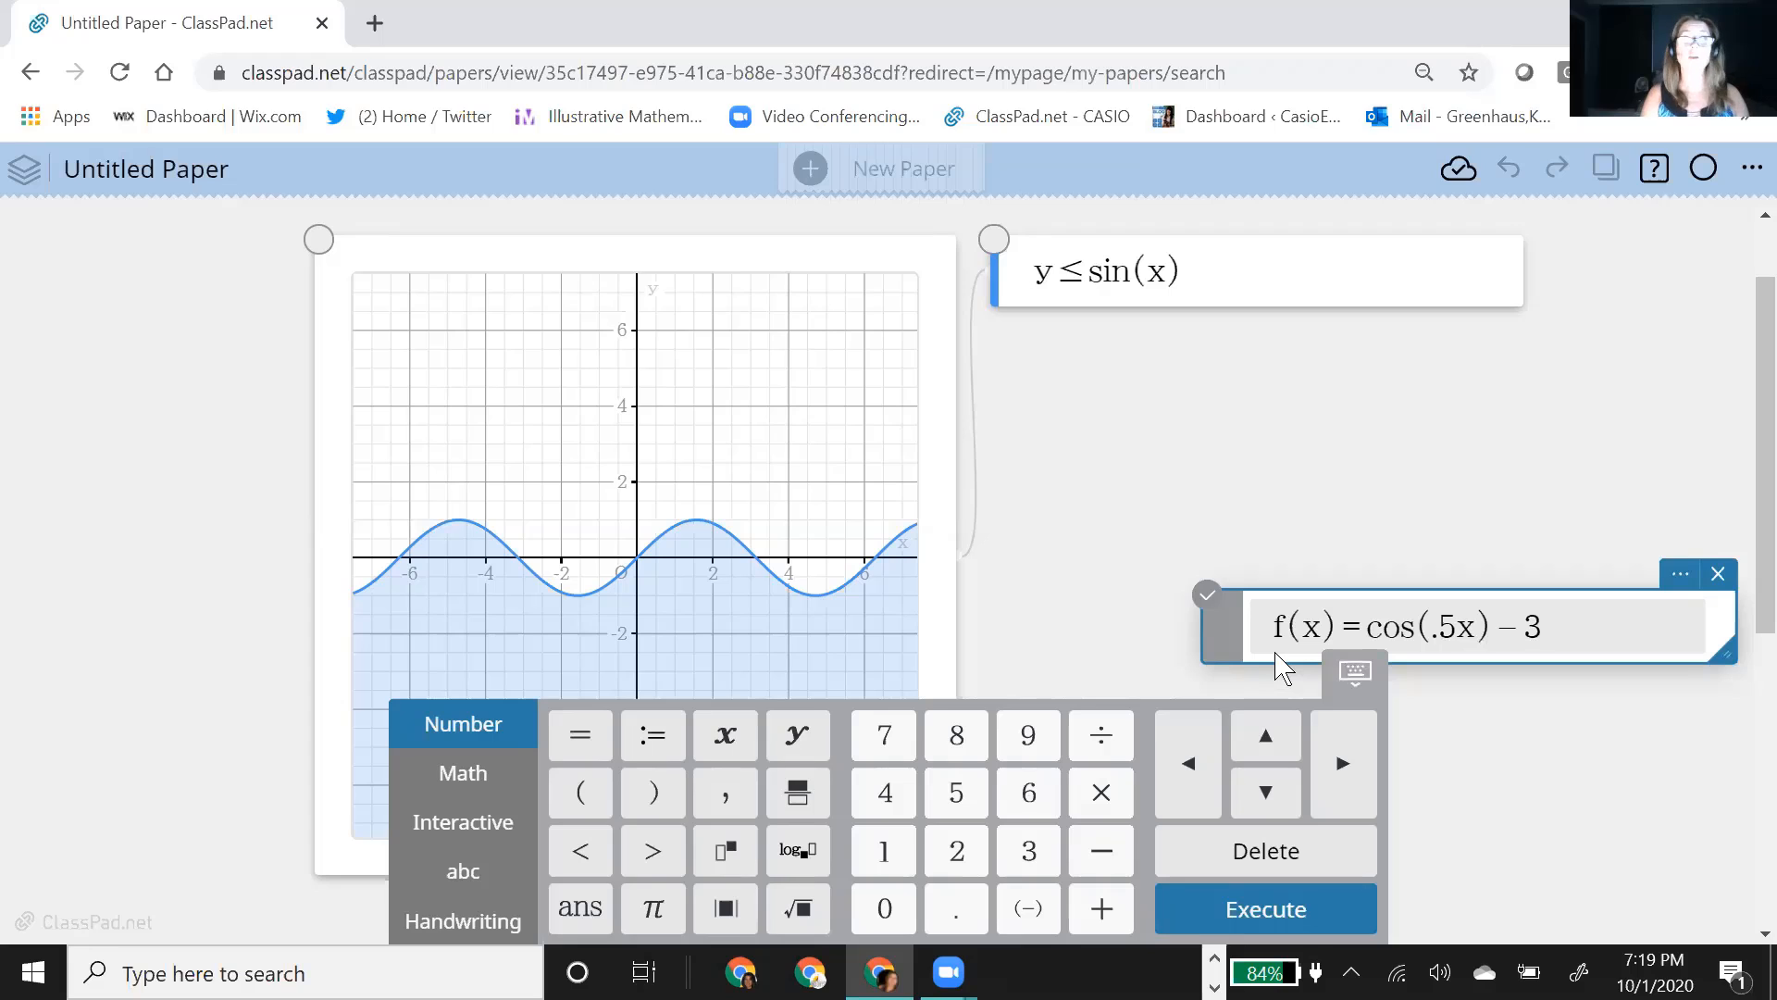
pyautogui.press('Return')
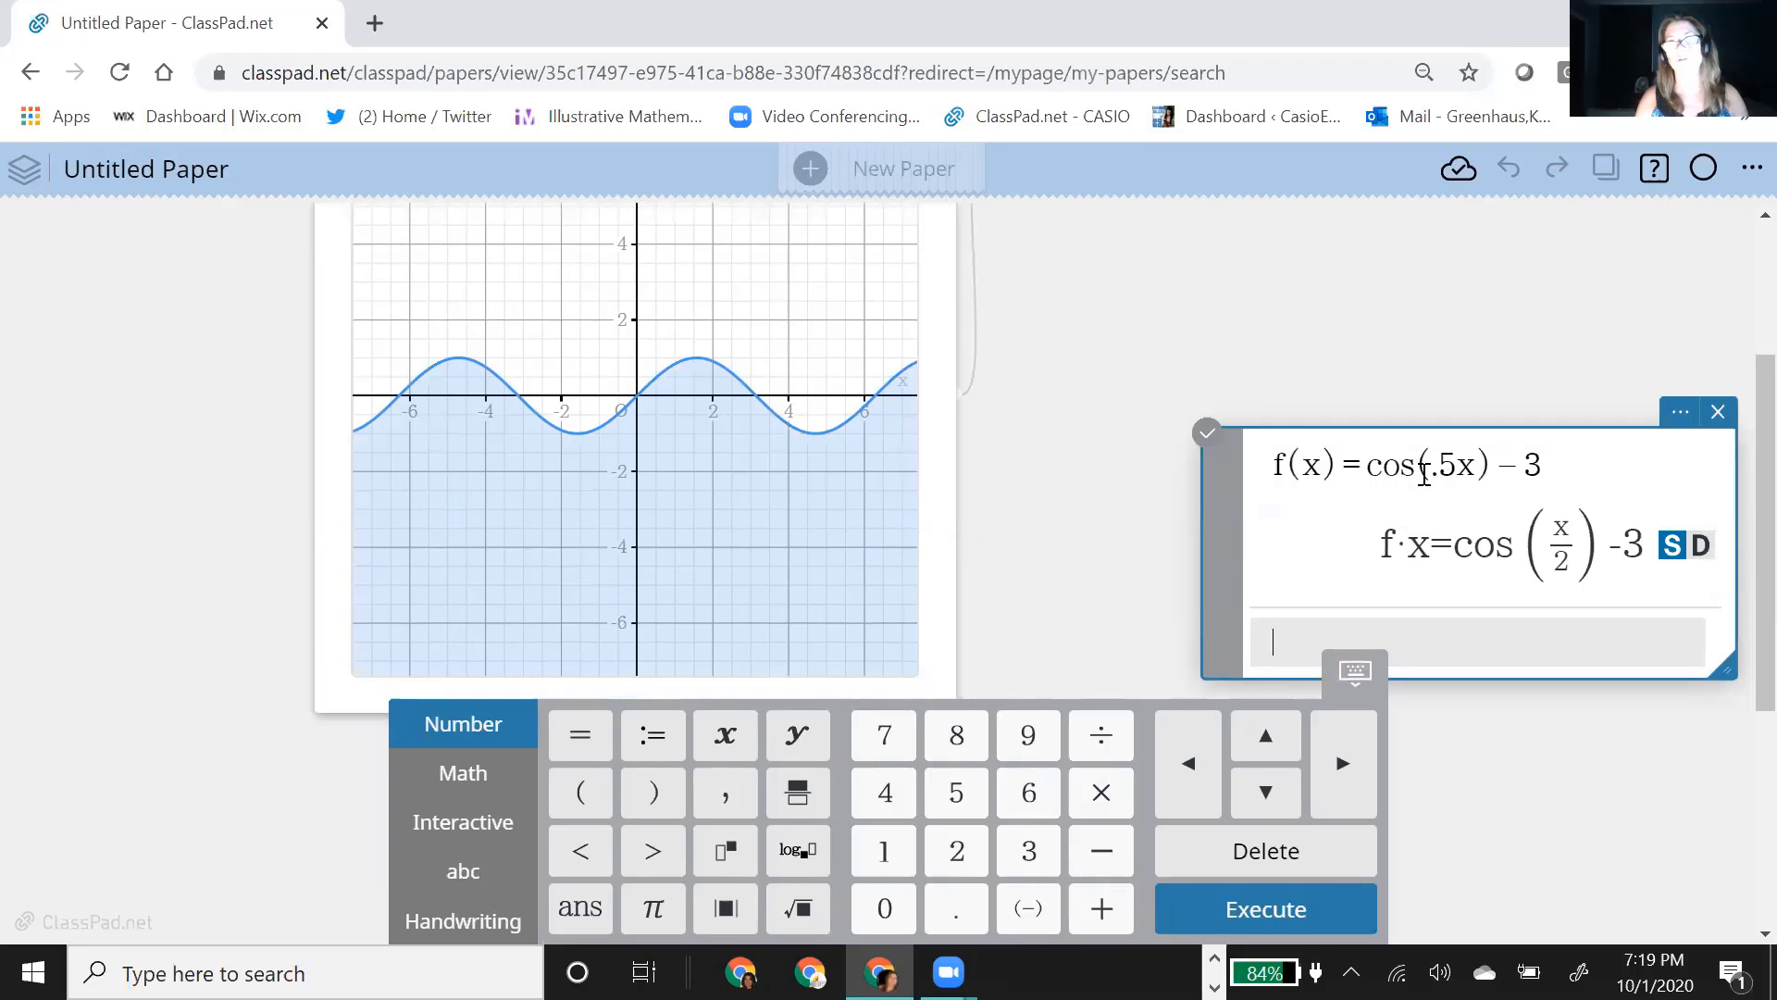
# Step: Try replacing the typed cos with the built-in cosine function and re-evaluate the expression as f(x)=cos((.5x)-3)
pyautogui.moveTo(1392, 466); pyautogui.dragTo(1368, 472)
pyautogui.click(453, 786)
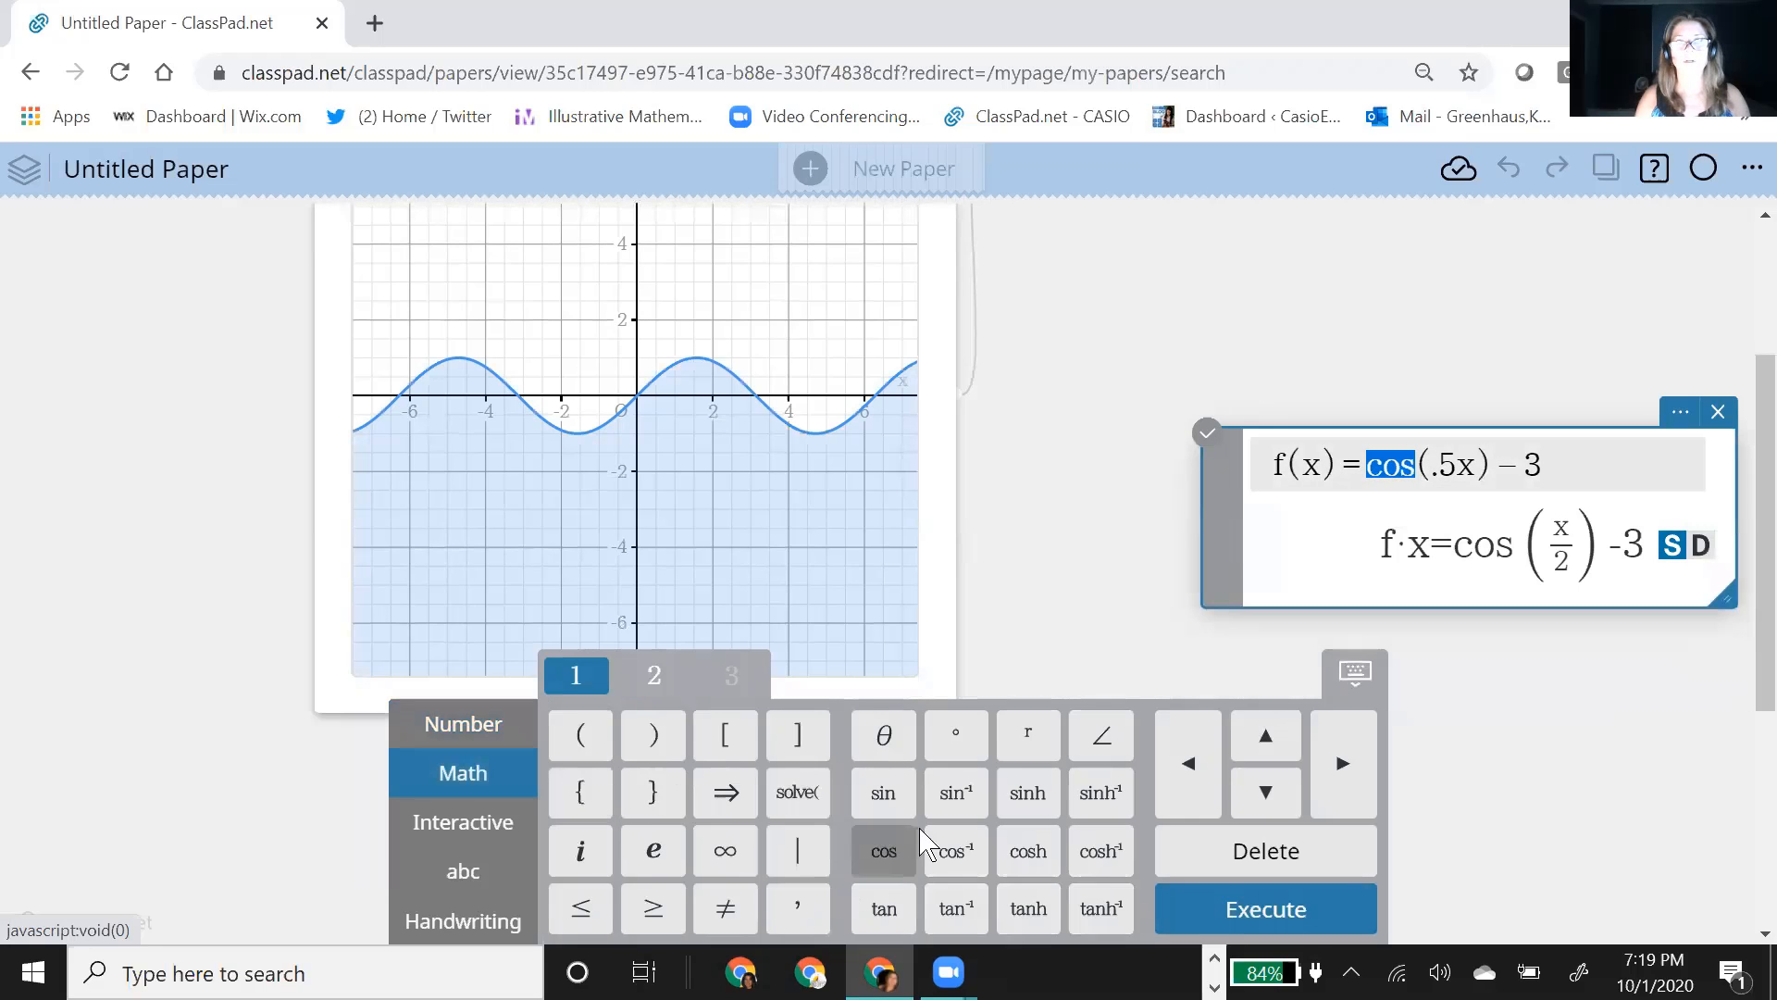
pyautogui.click(898, 847)
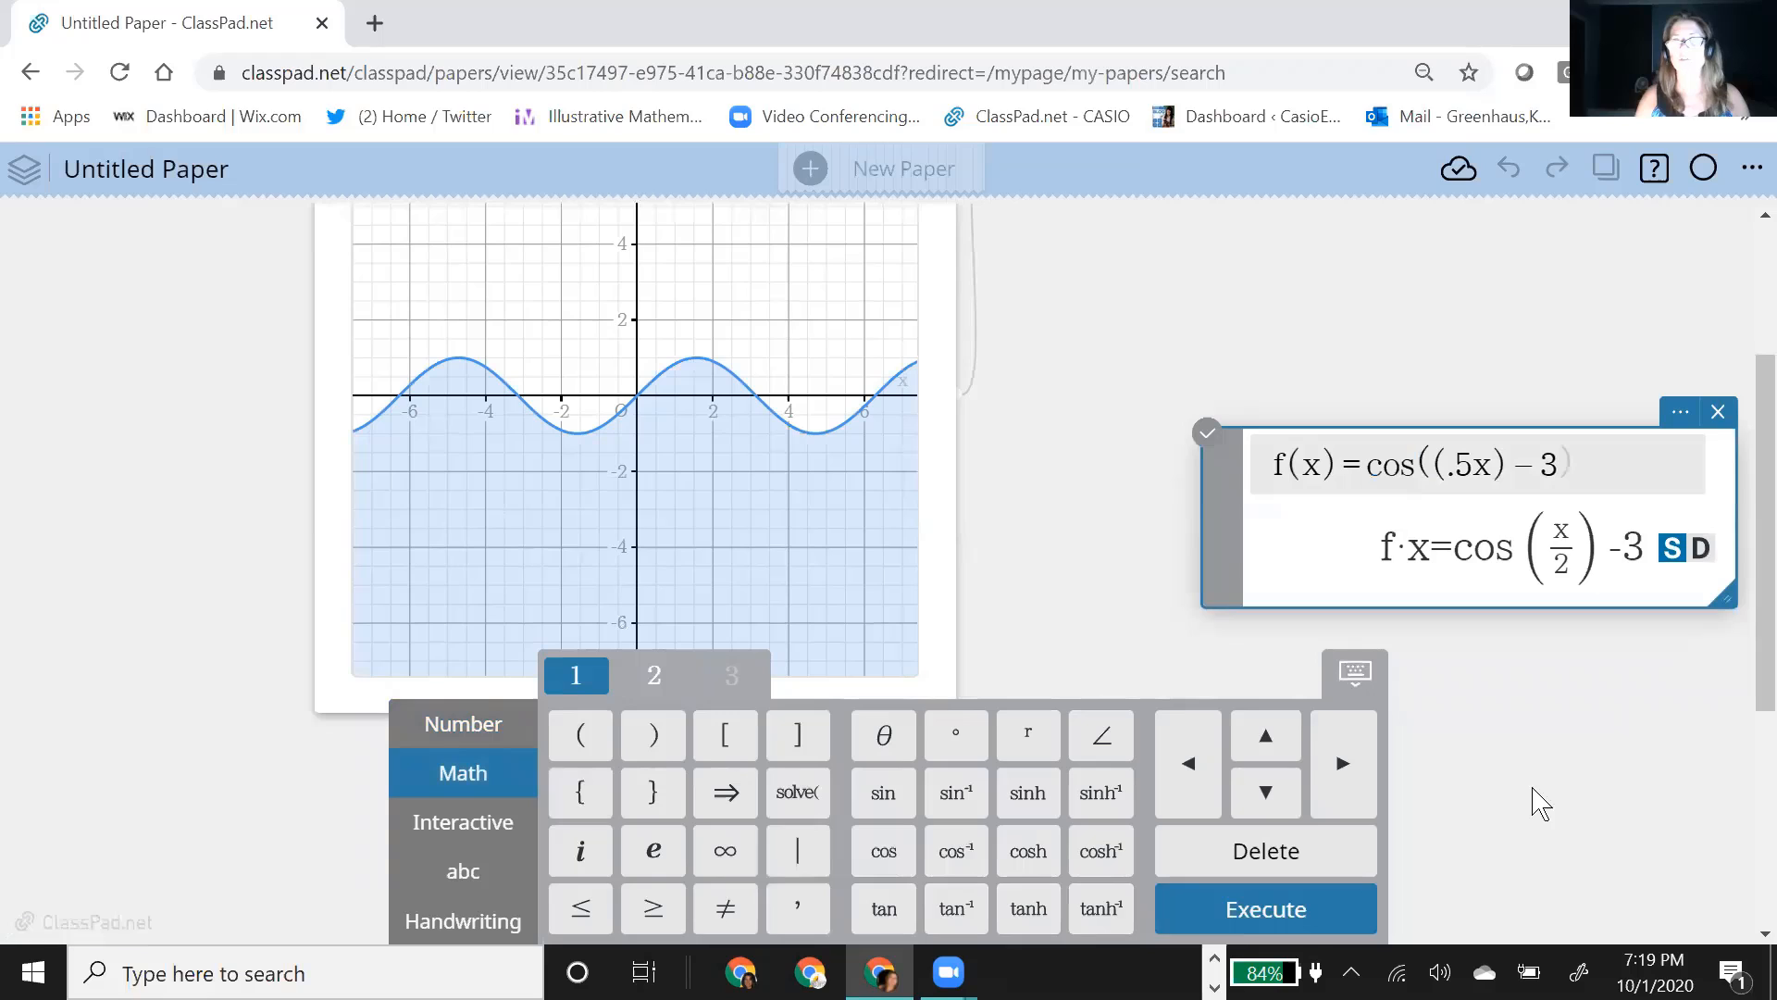
pyautogui.press('Return')
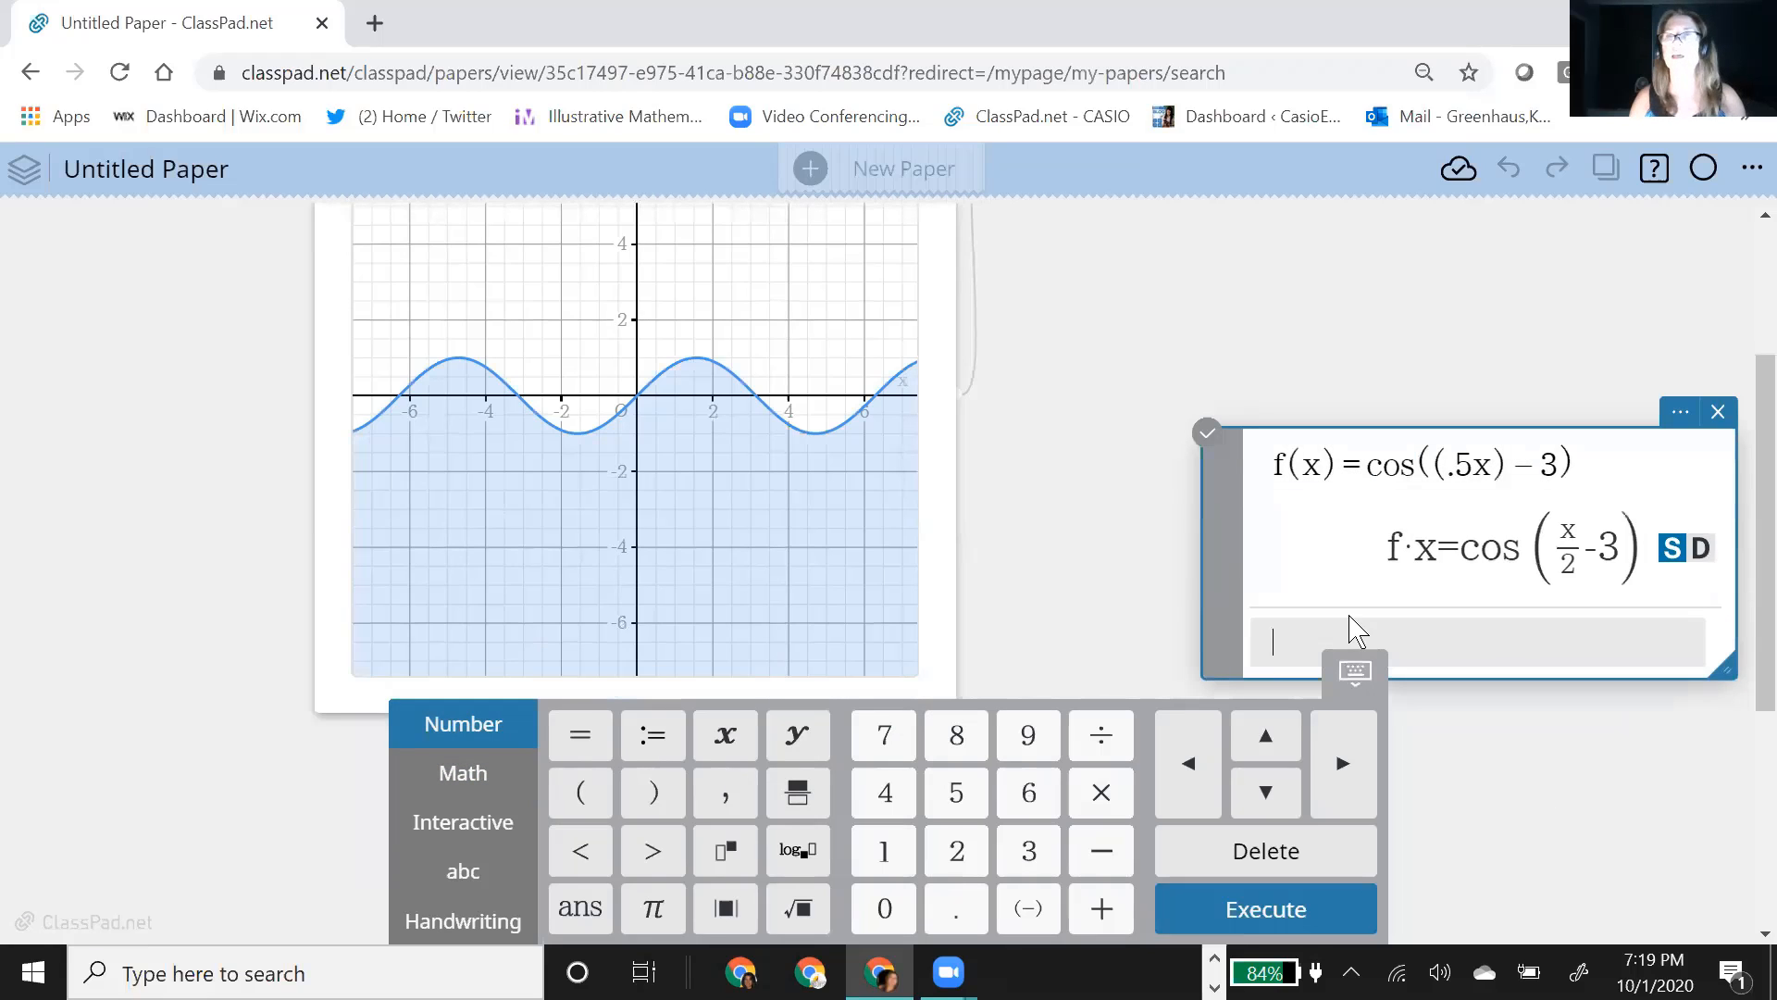
# Step: Rewrite the calculation note's expression as the definition f(x):=cos(.5x)-3 and evaluate it
pyautogui.click(1590, 469)
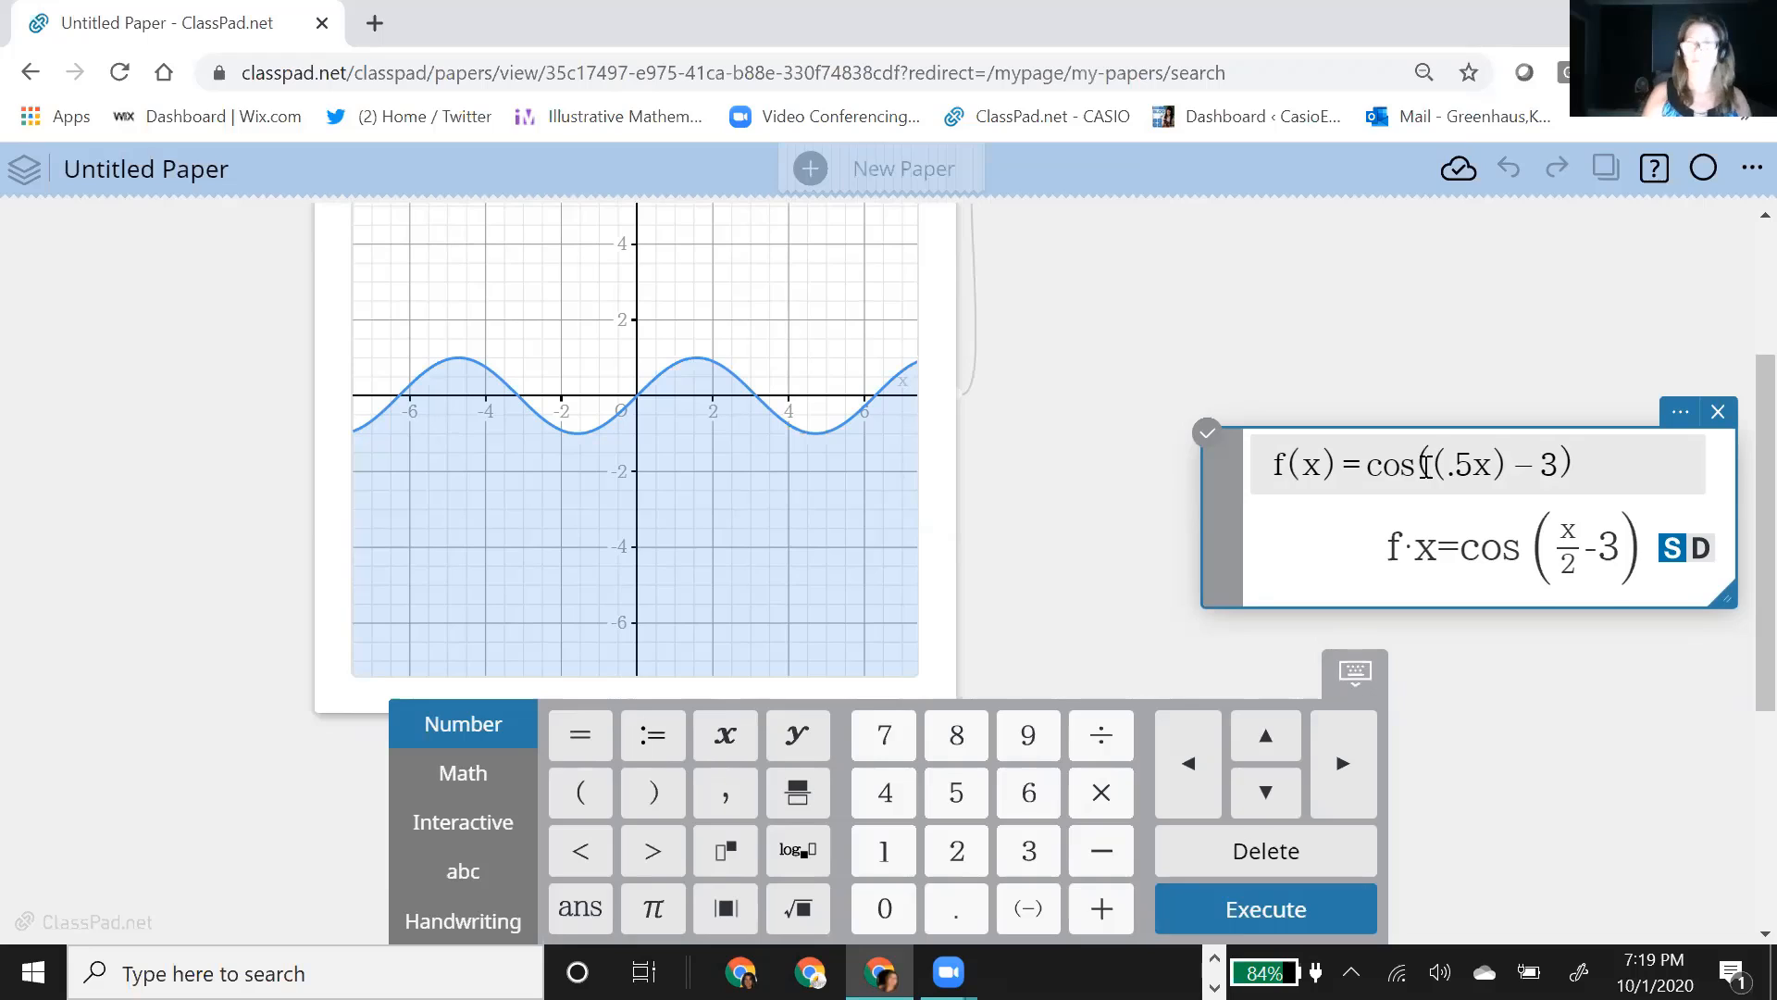
pyautogui.press('BackSpace')
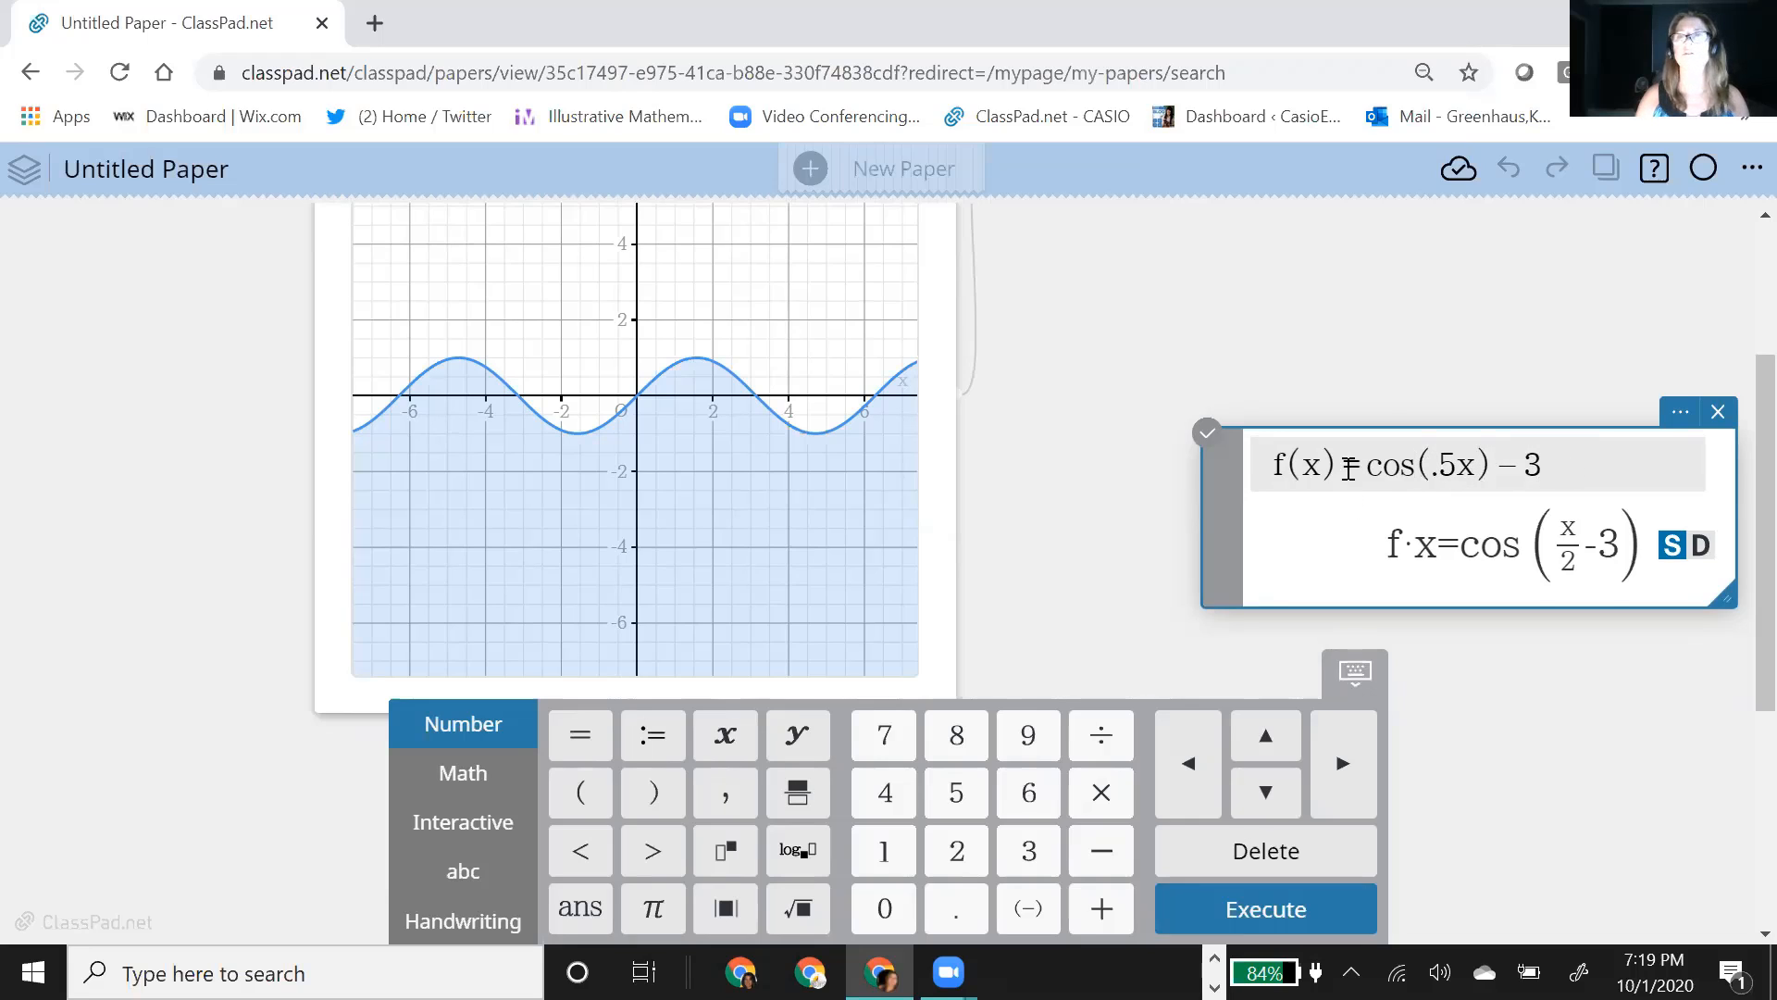
pyautogui.write(':')
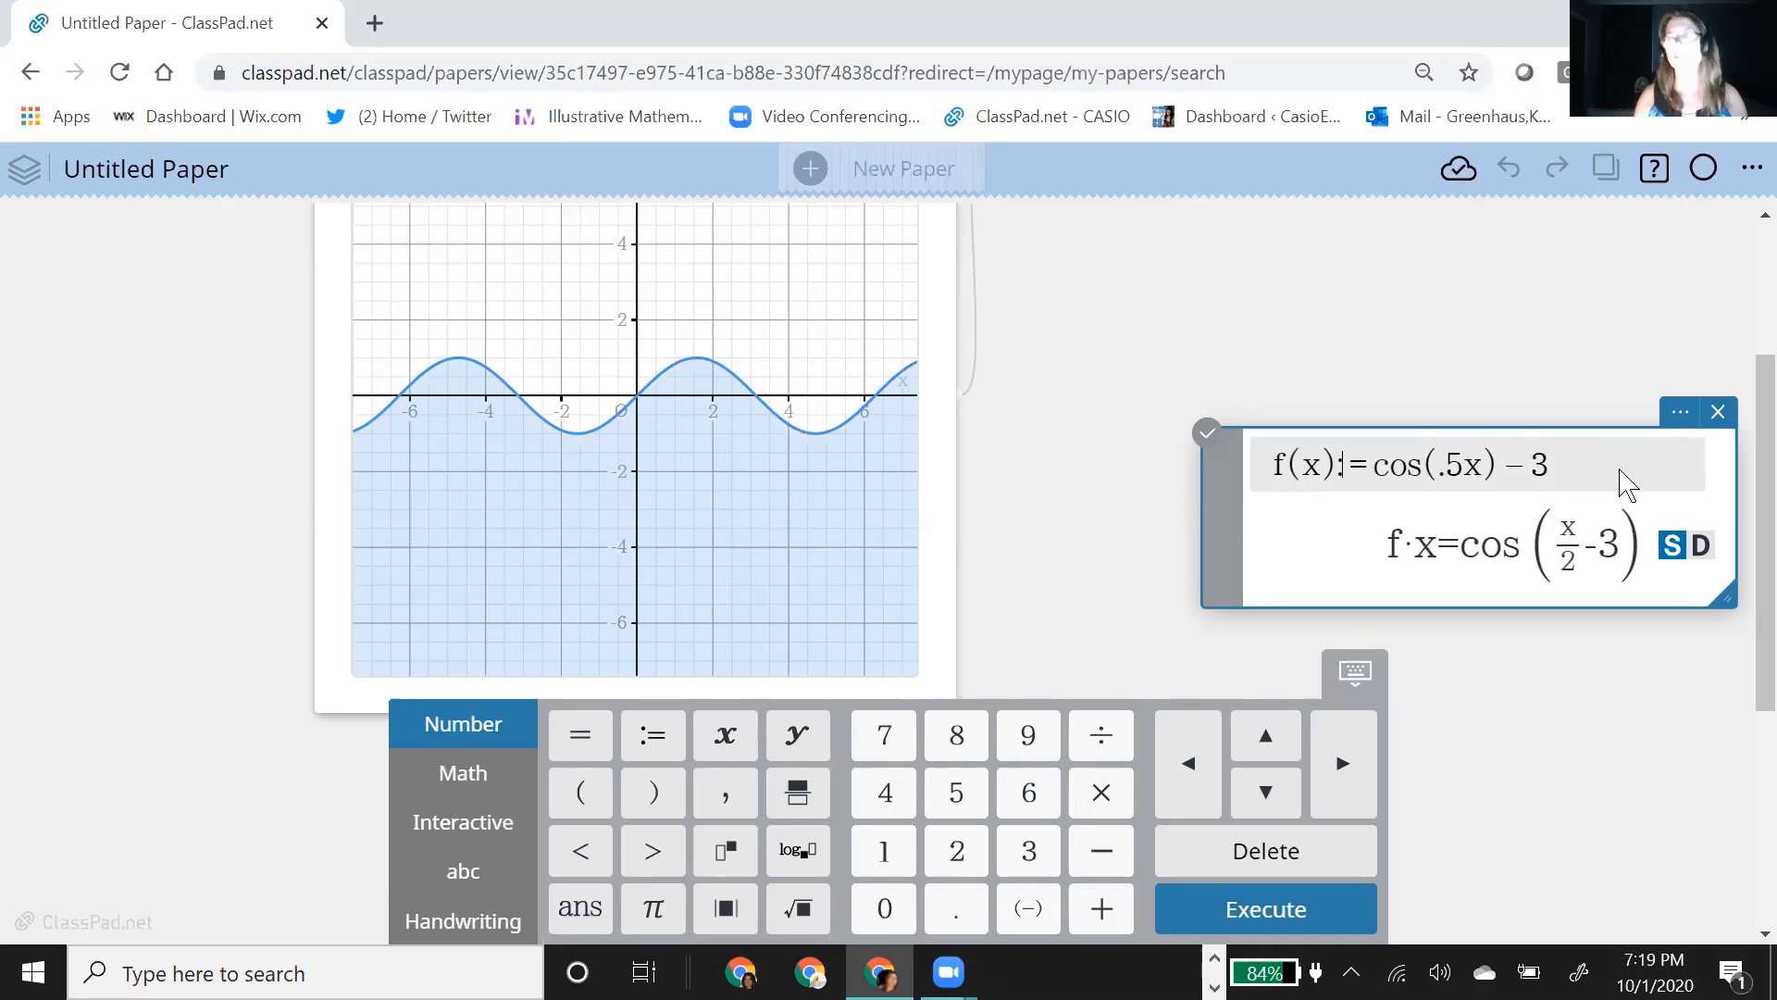
pyautogui.press('Return')
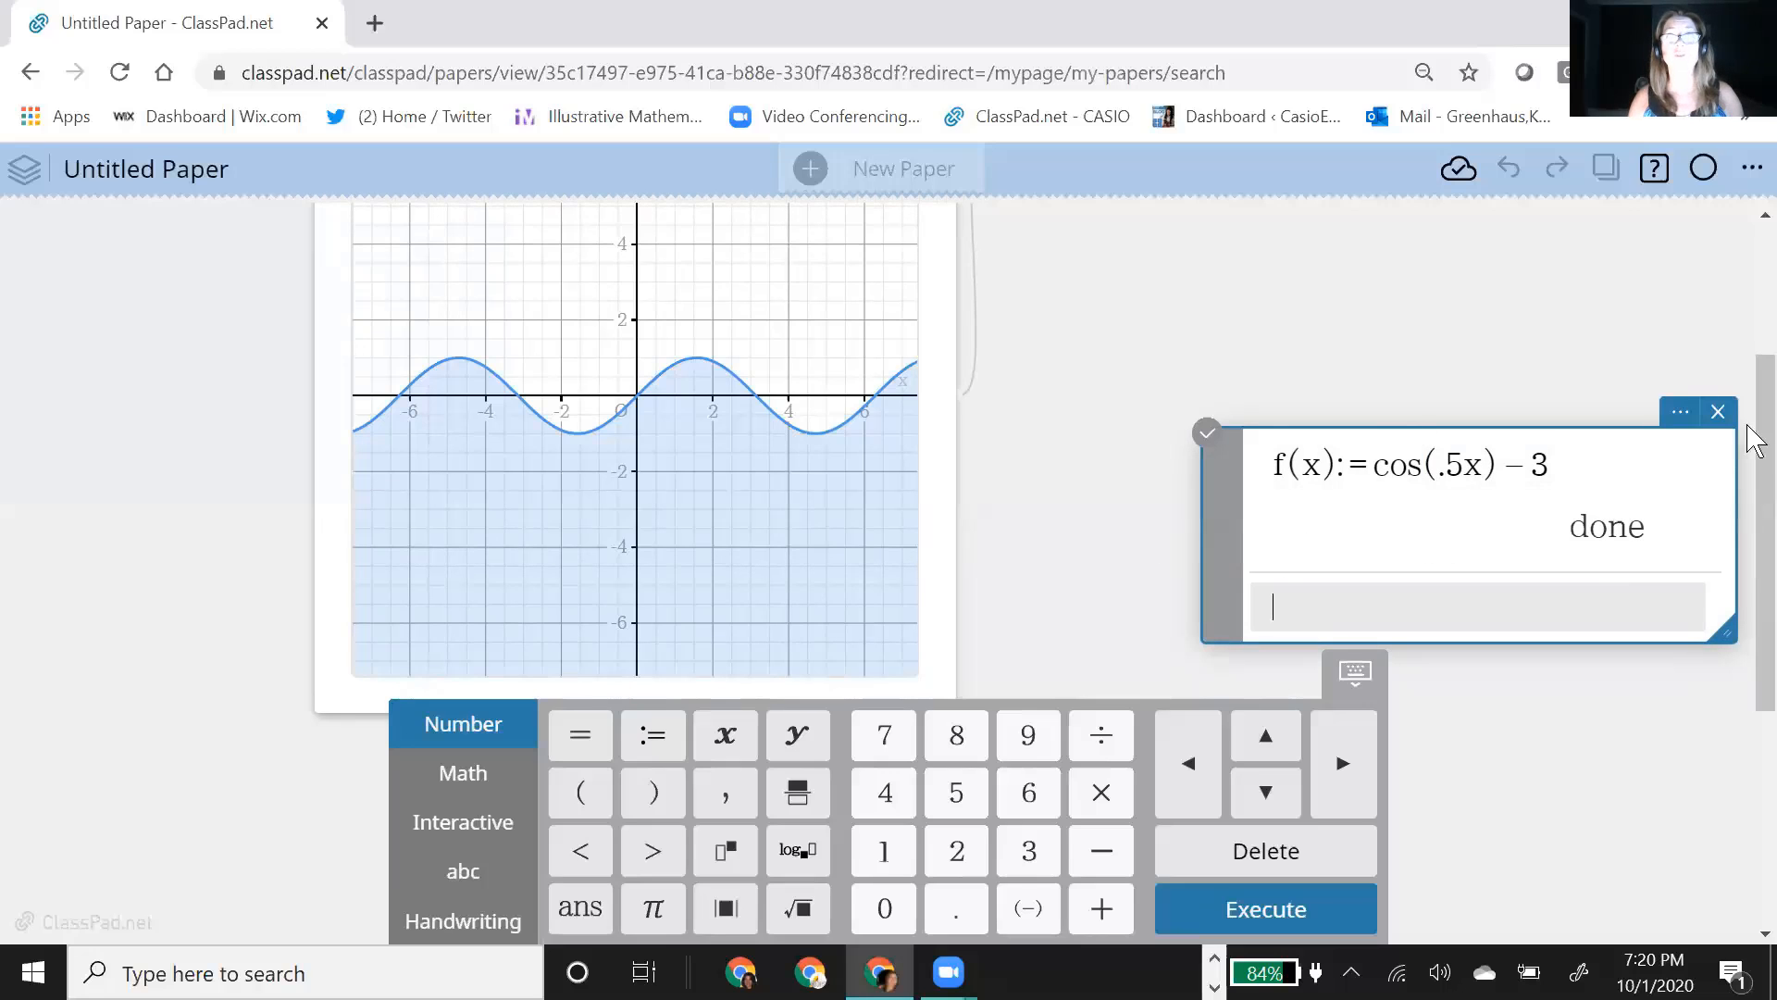
# Step: Add the function y=f(x) to the function note below y≤sin(x) and plot it on the graph
pyautogui.moveTo(1629, 457); pyautogui.dragTo(781, 417)
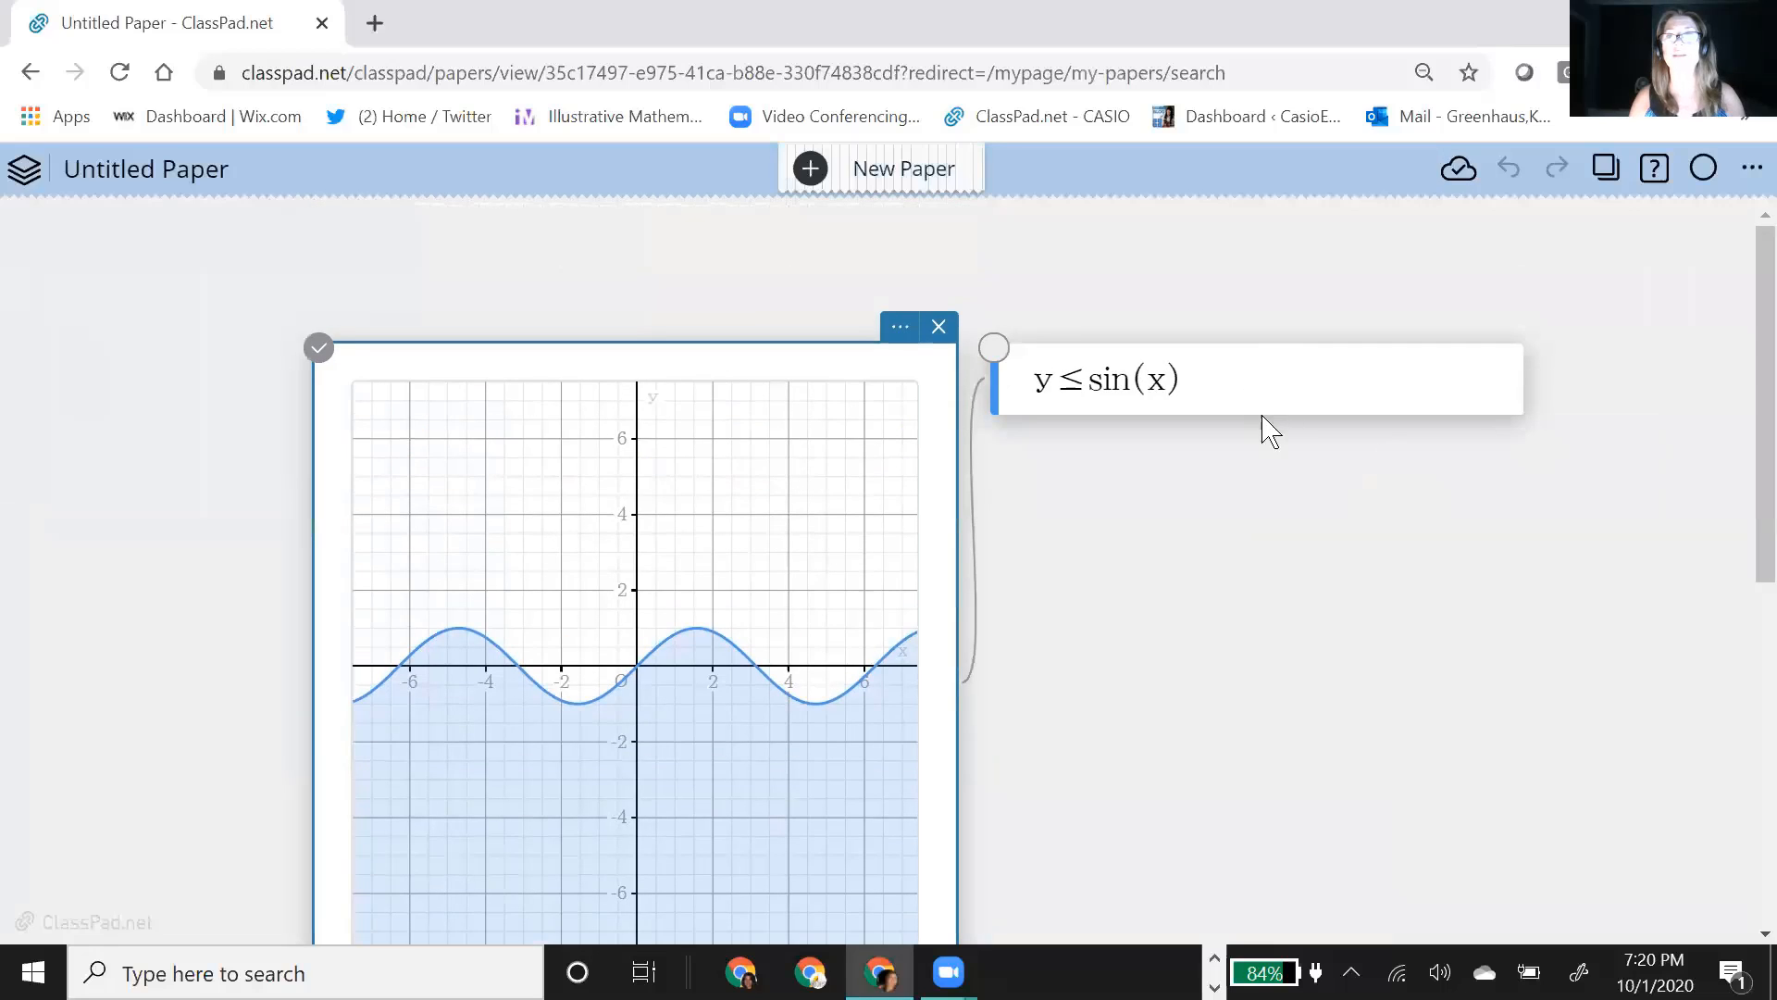
pyautogui.click(1264, 415)
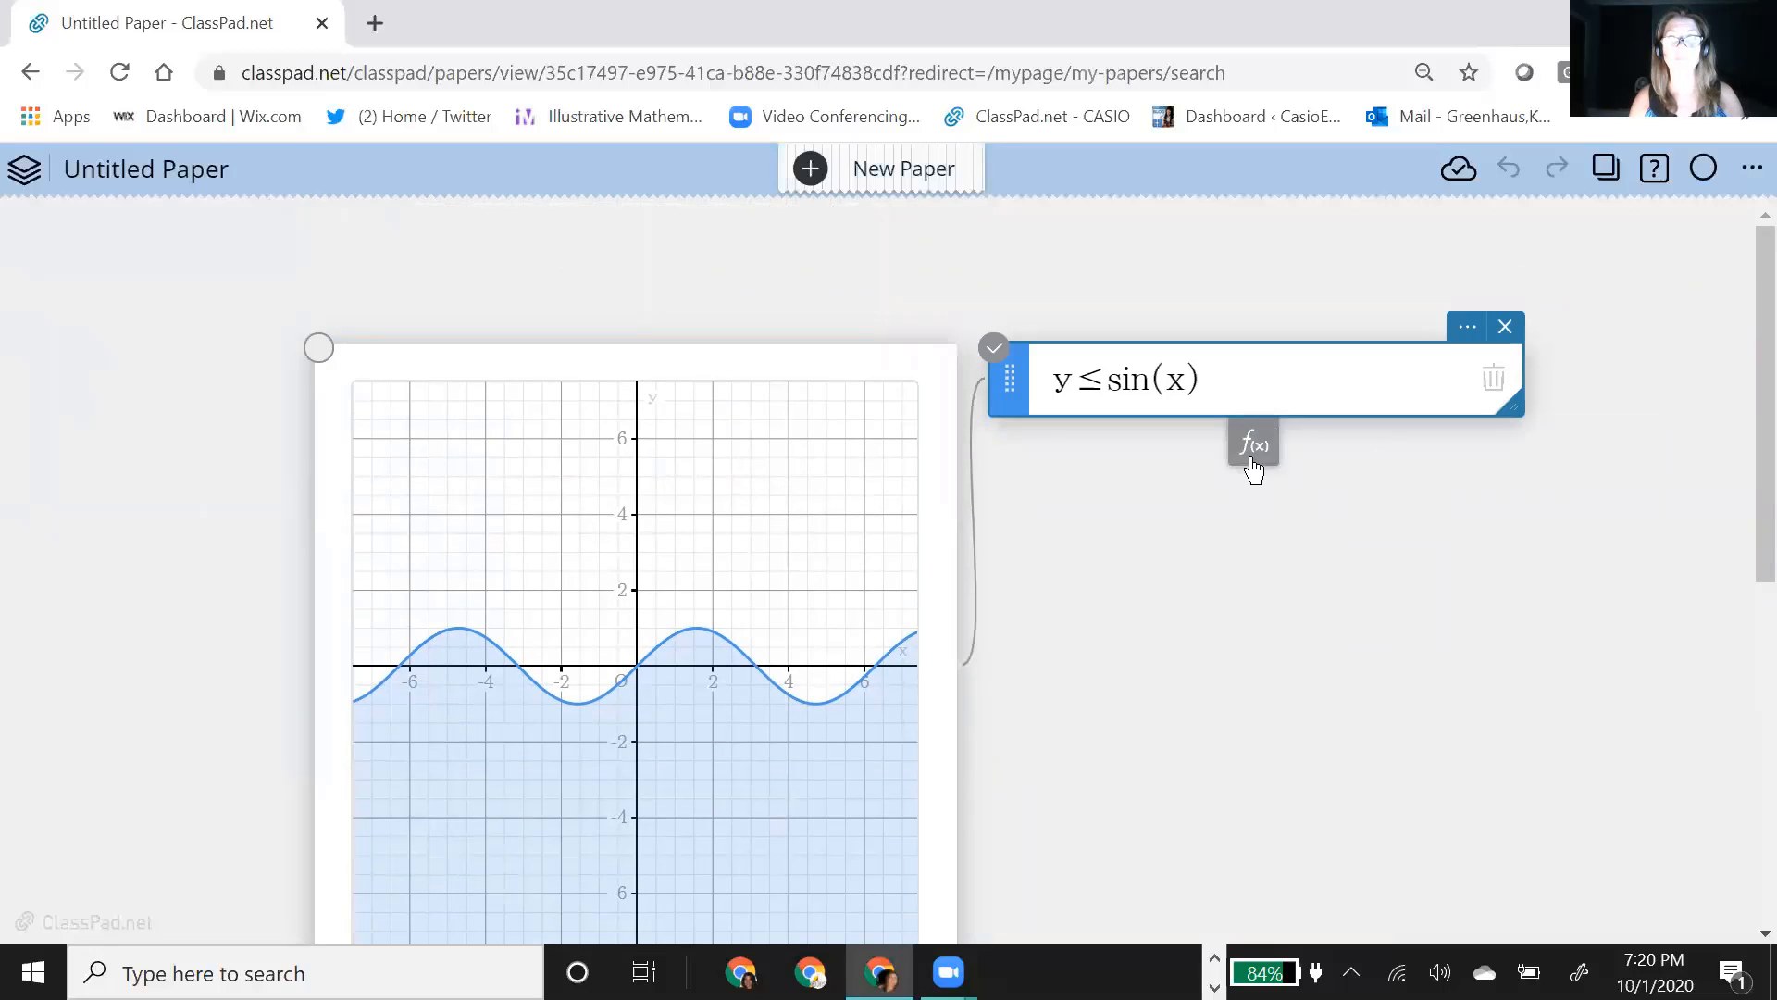
pyautogui.click(1254, 462)
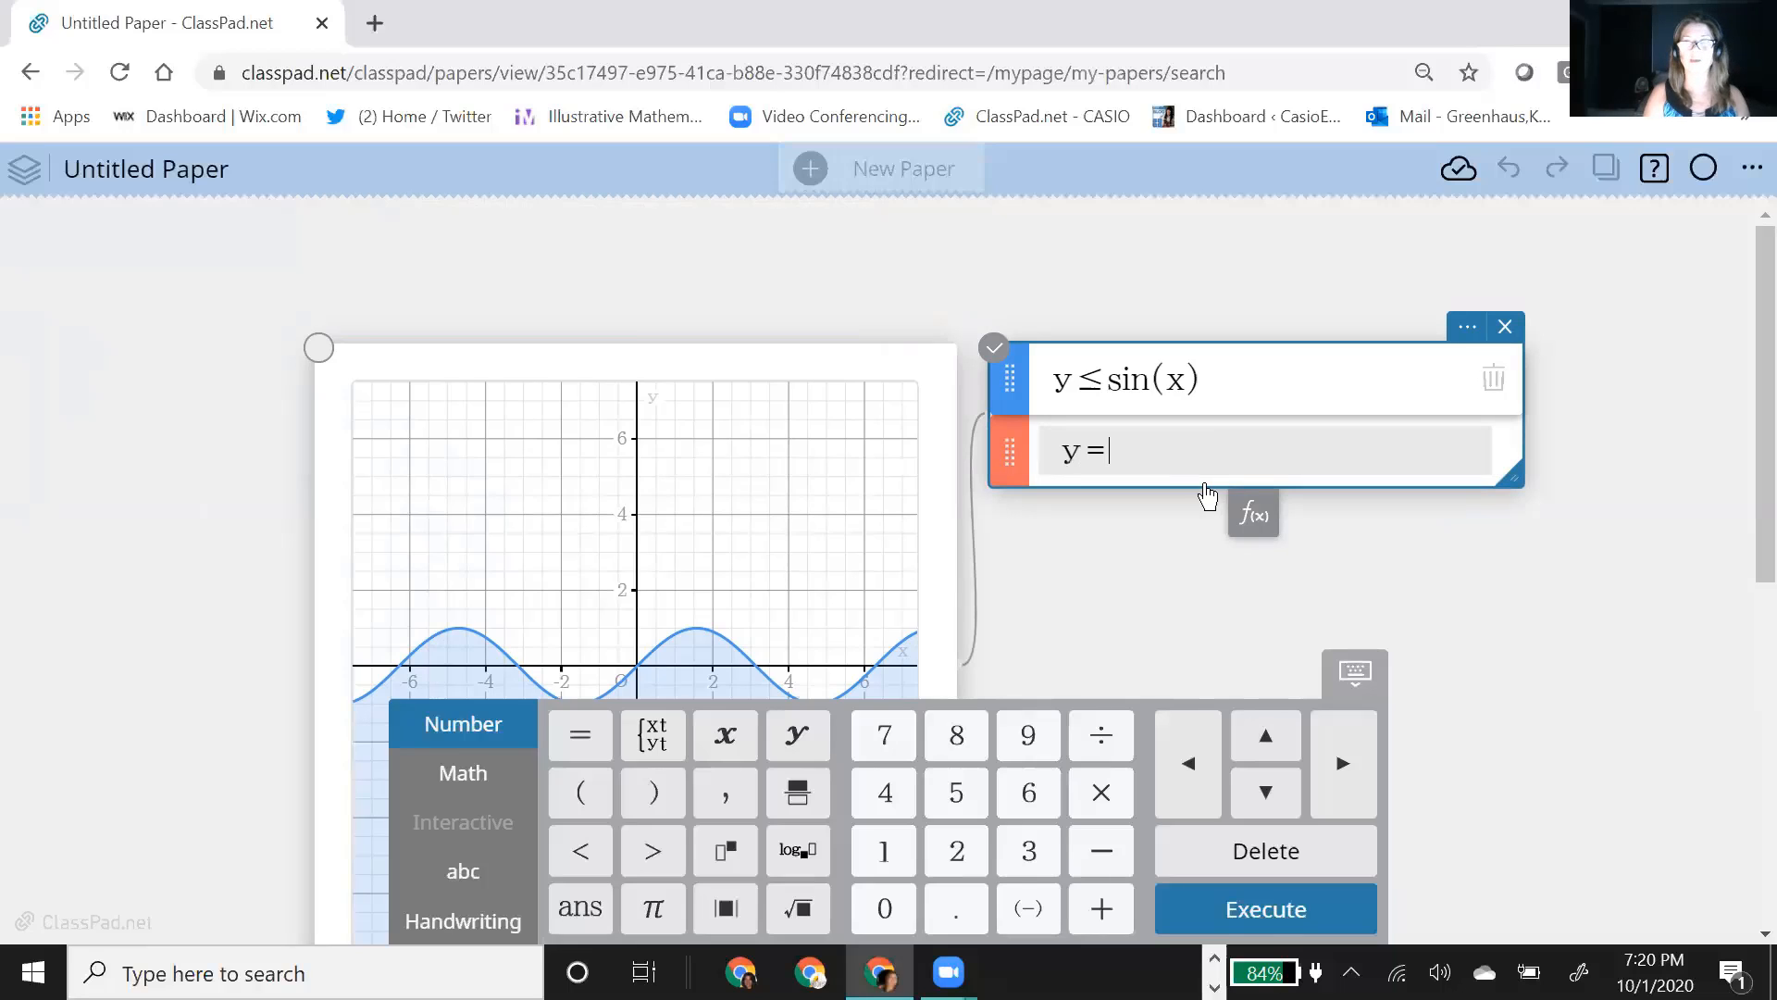
pyautogui.write('f(x)')
pyautogui.press('Return')
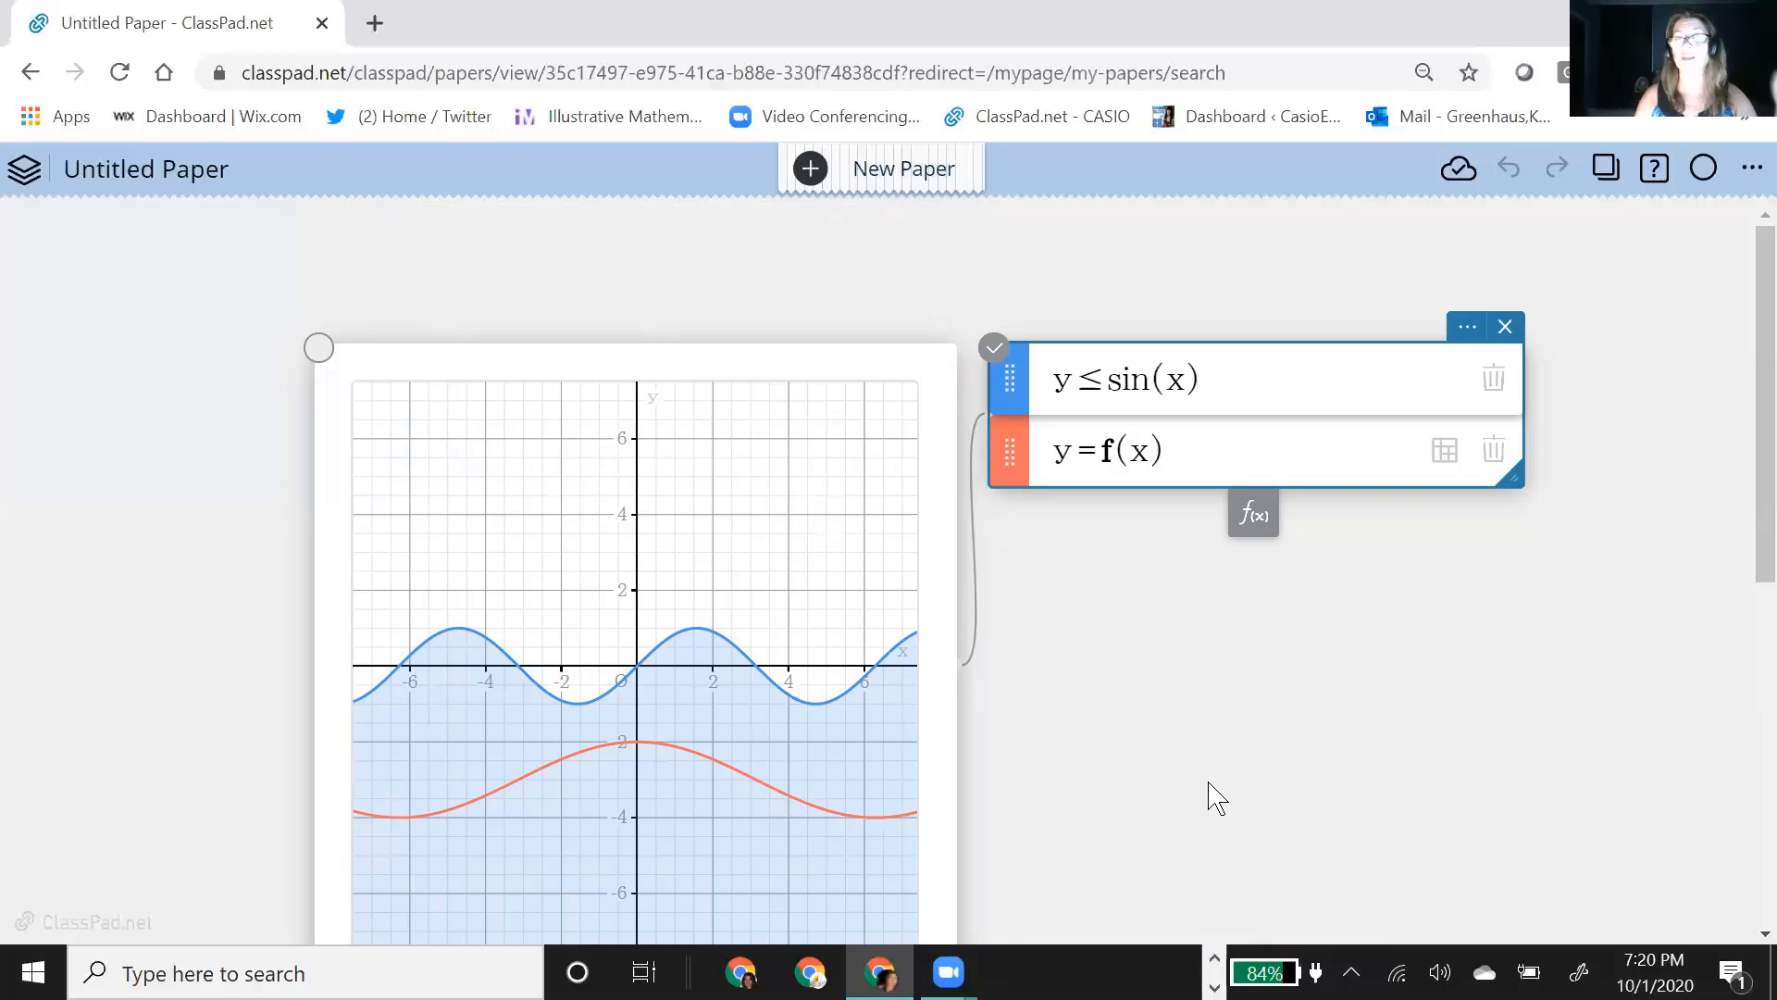
# Step: Add the vertical line x=a to the function note below y=f(x) so that it plots with a slider
pyautogui.scroll(-2, 1216, 794)
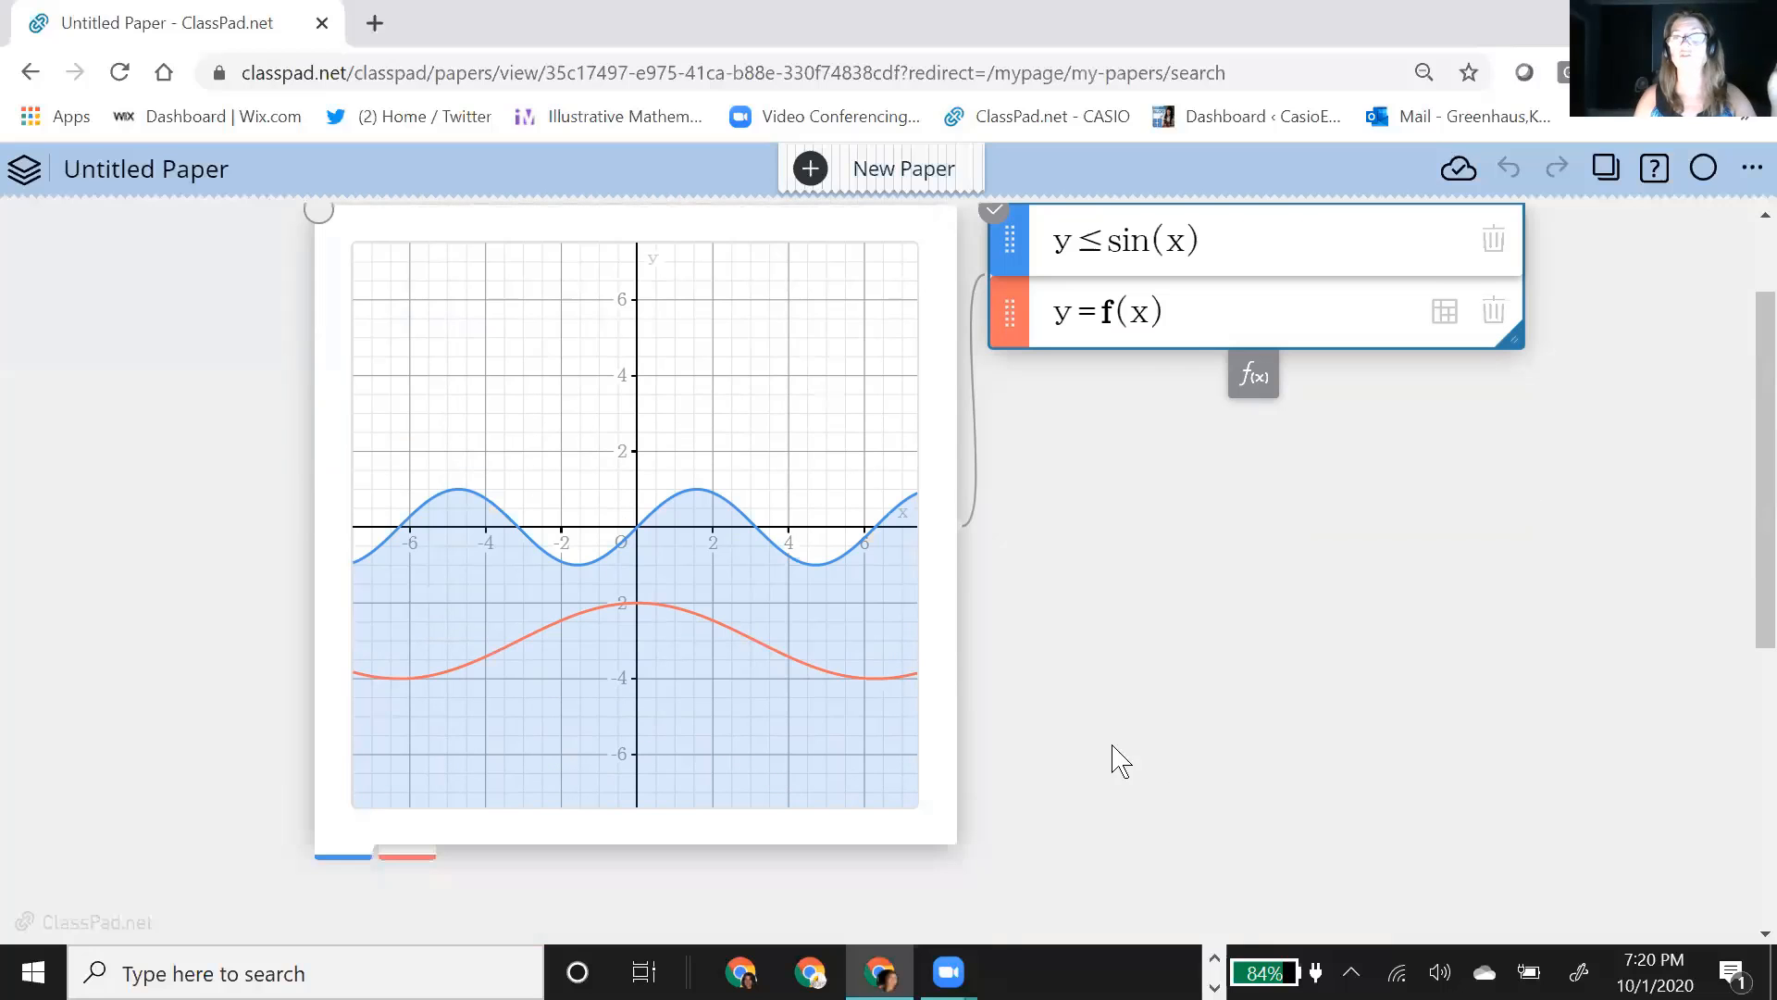
pyautogui.click(748, 752)
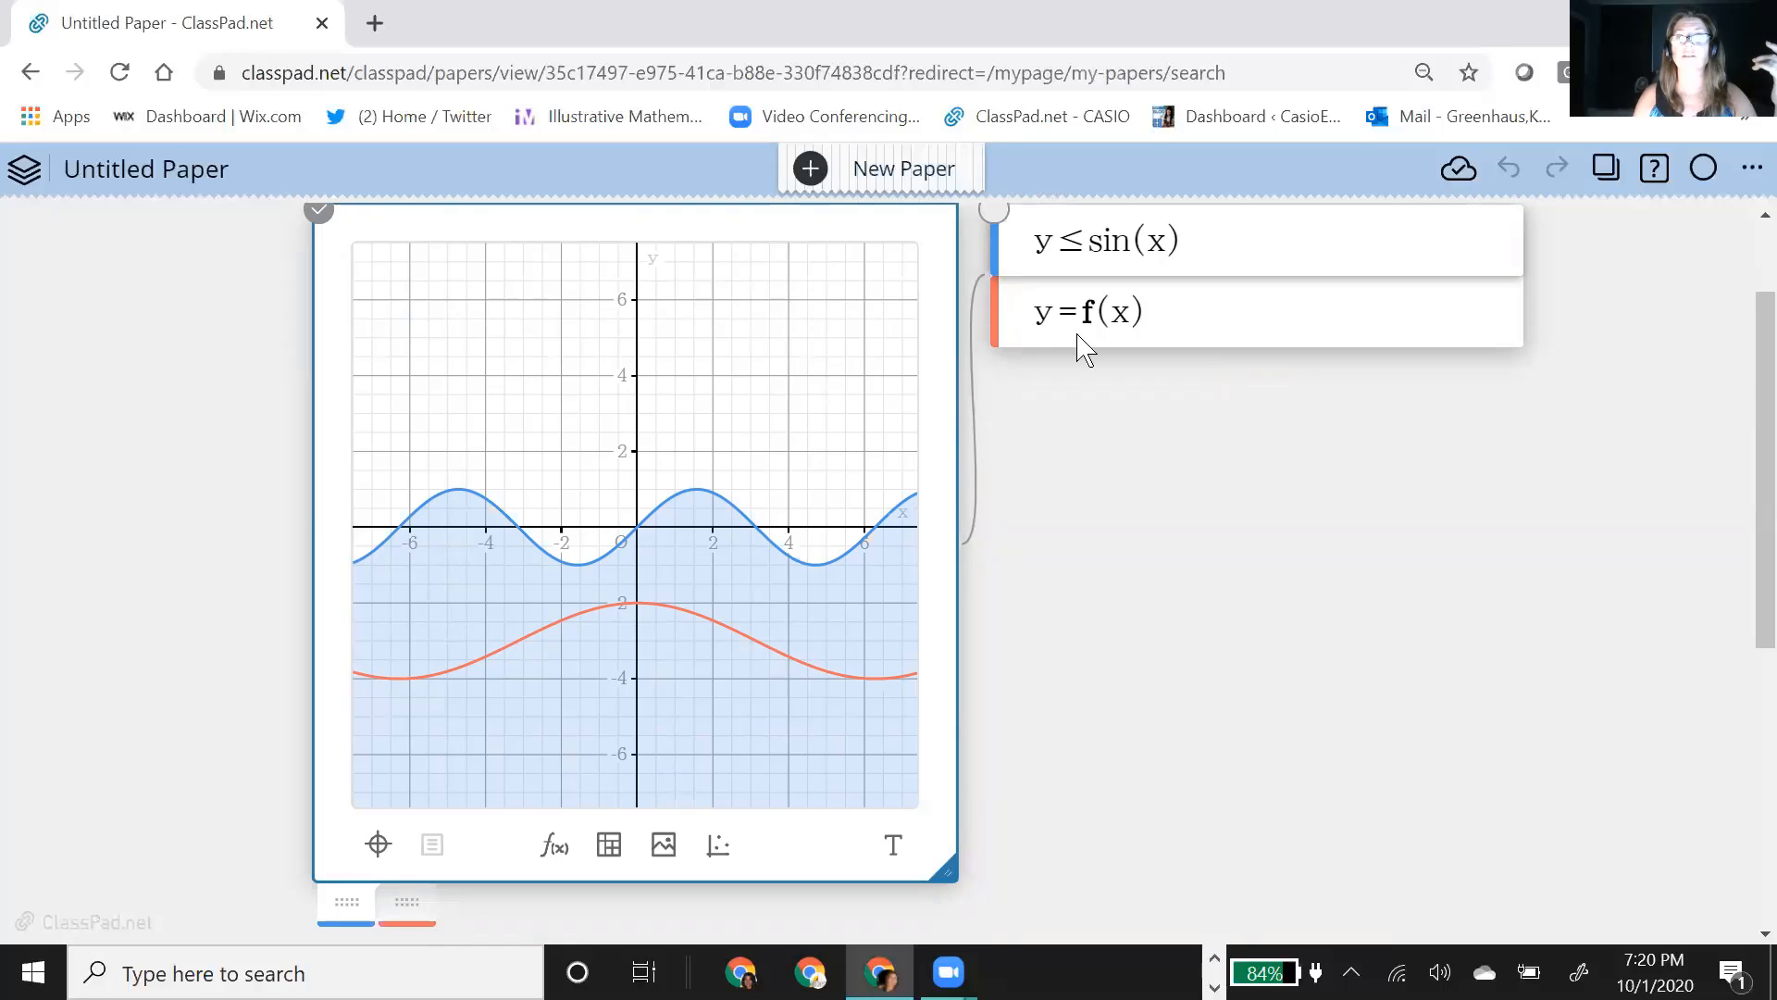
pyautogui.click(1194, 325)
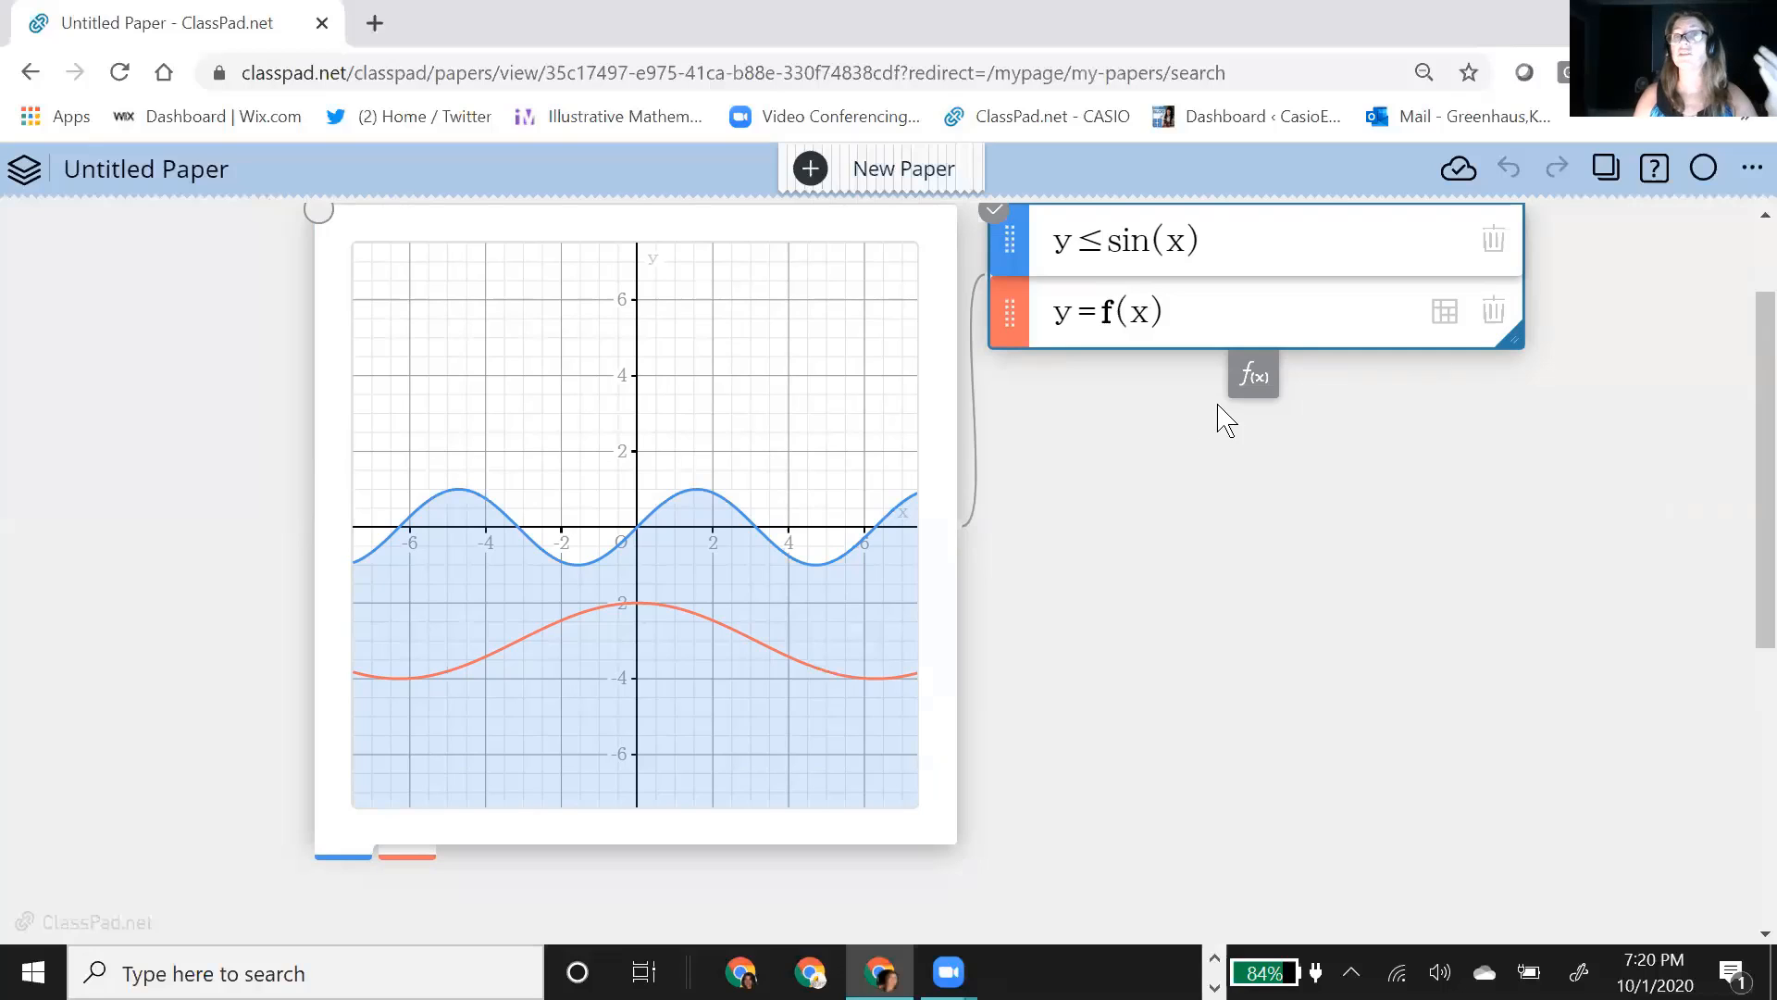
pyautogui.click(1250, 376)
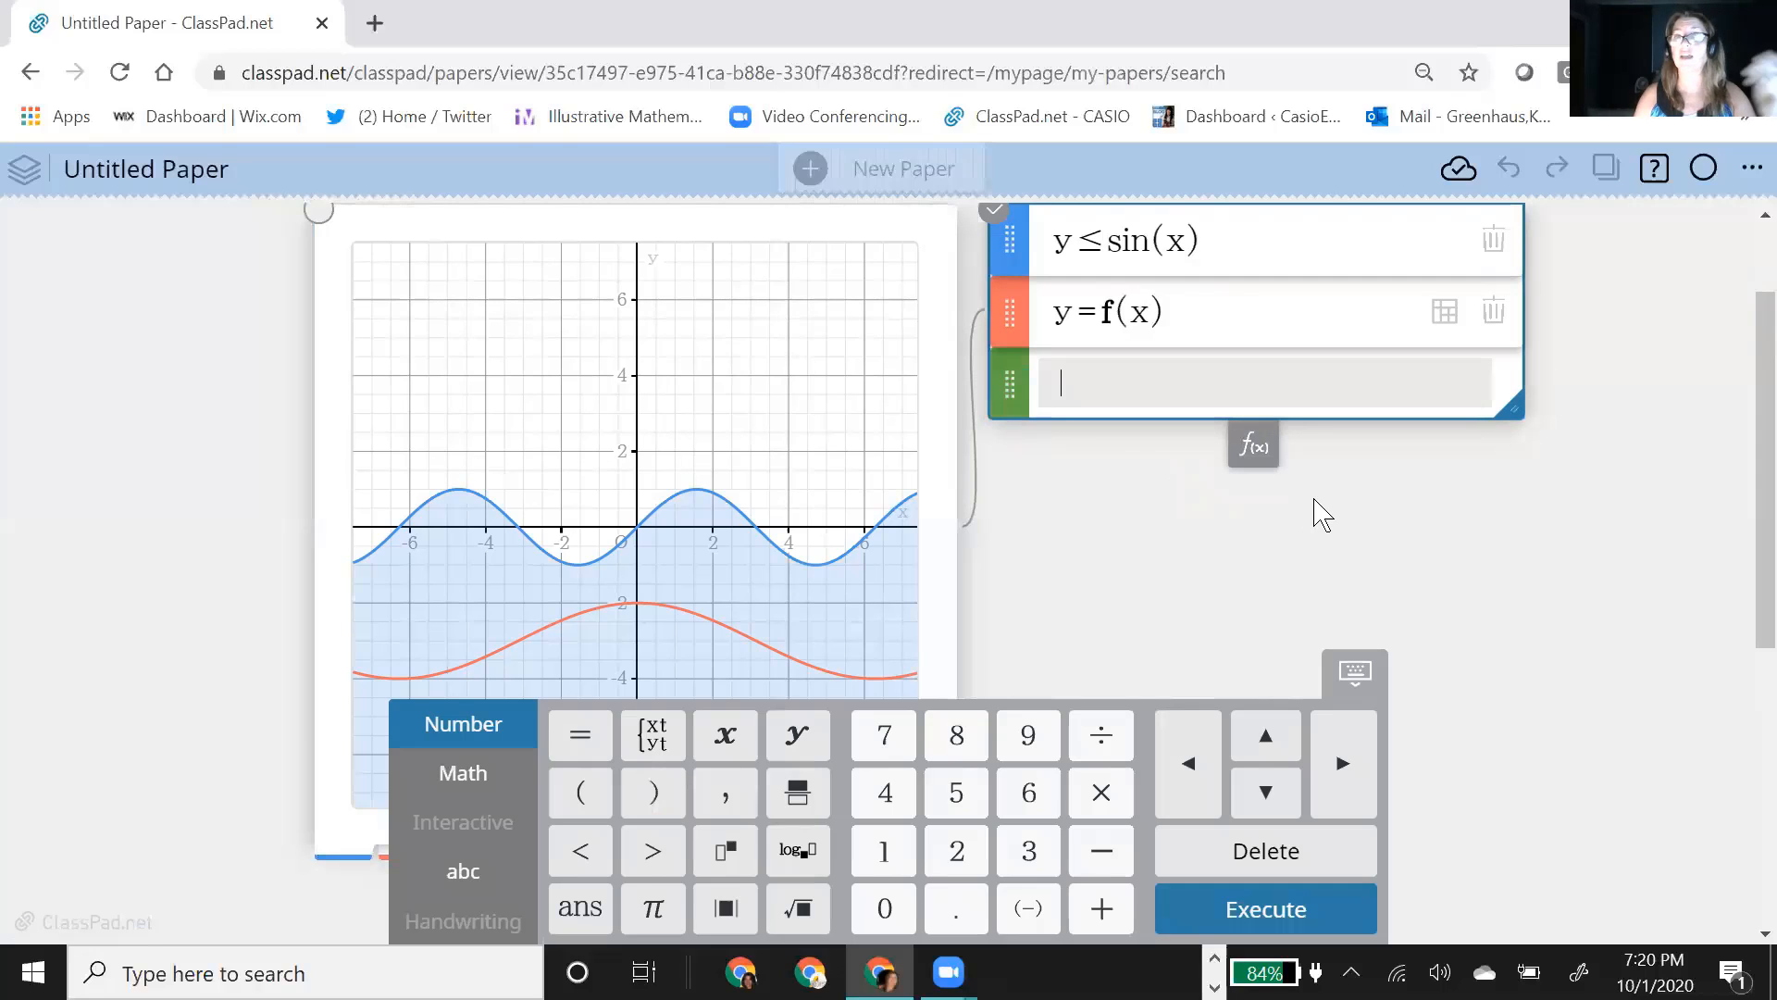
pyautogui.write('x=a')
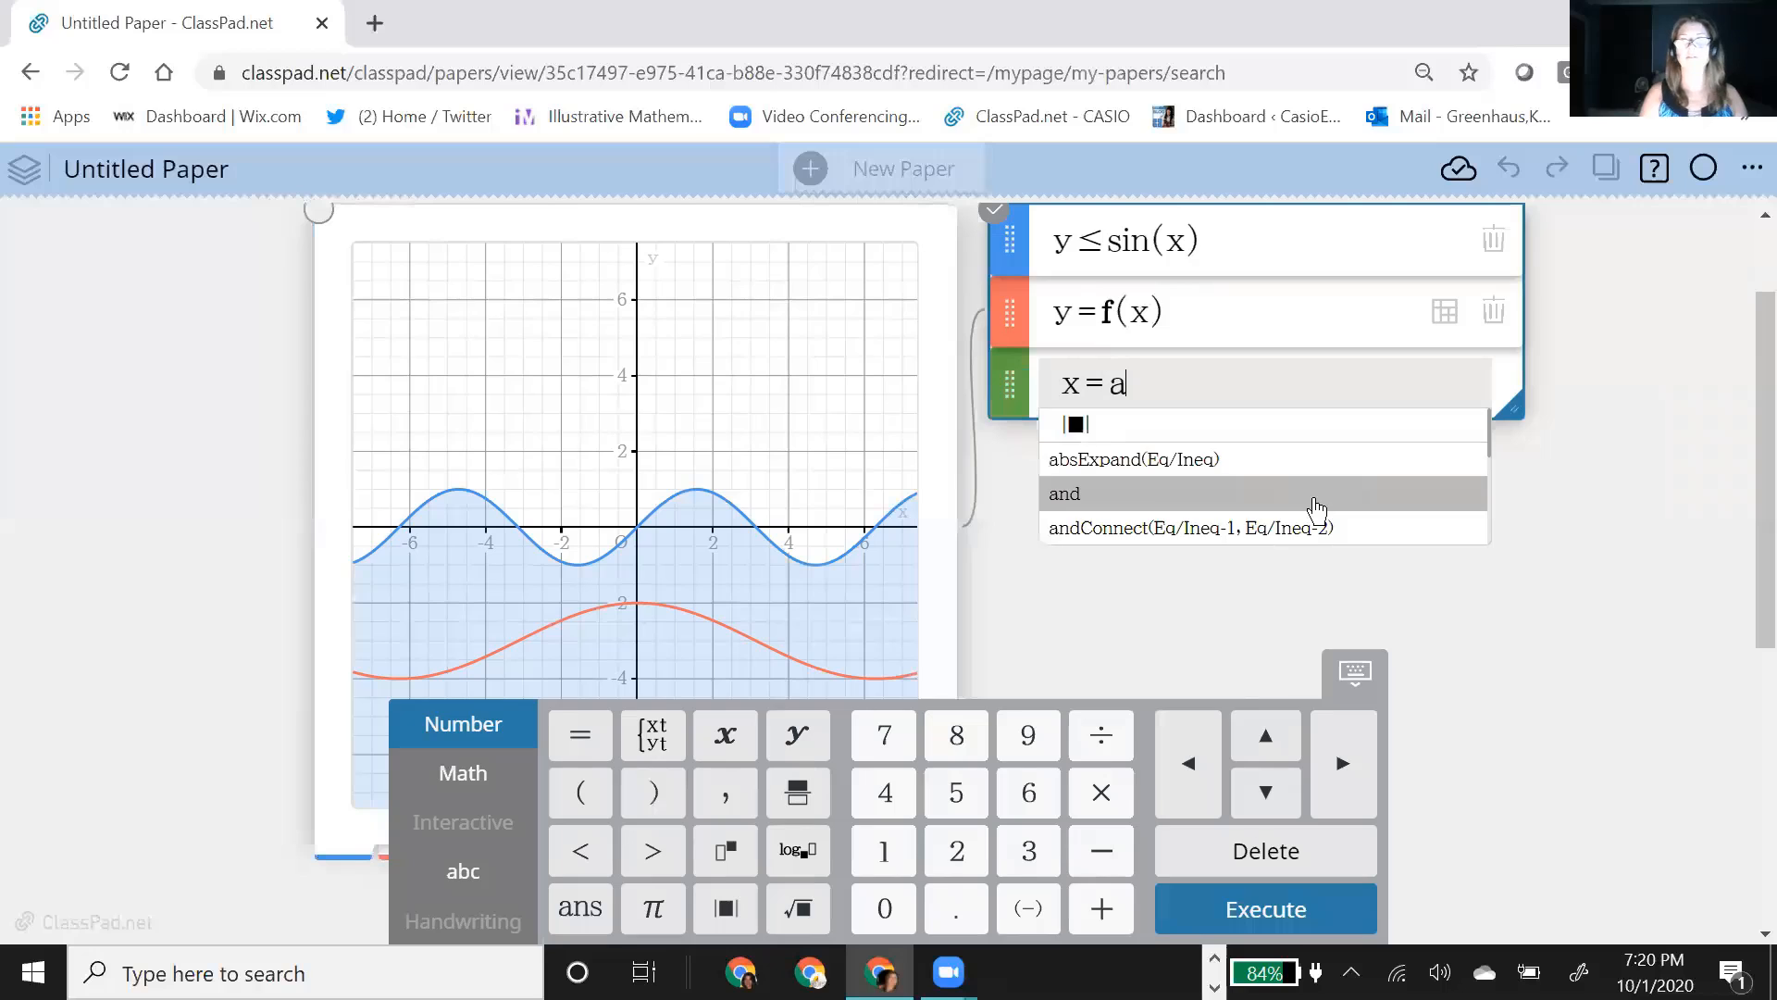
pyautogui.press('Return')
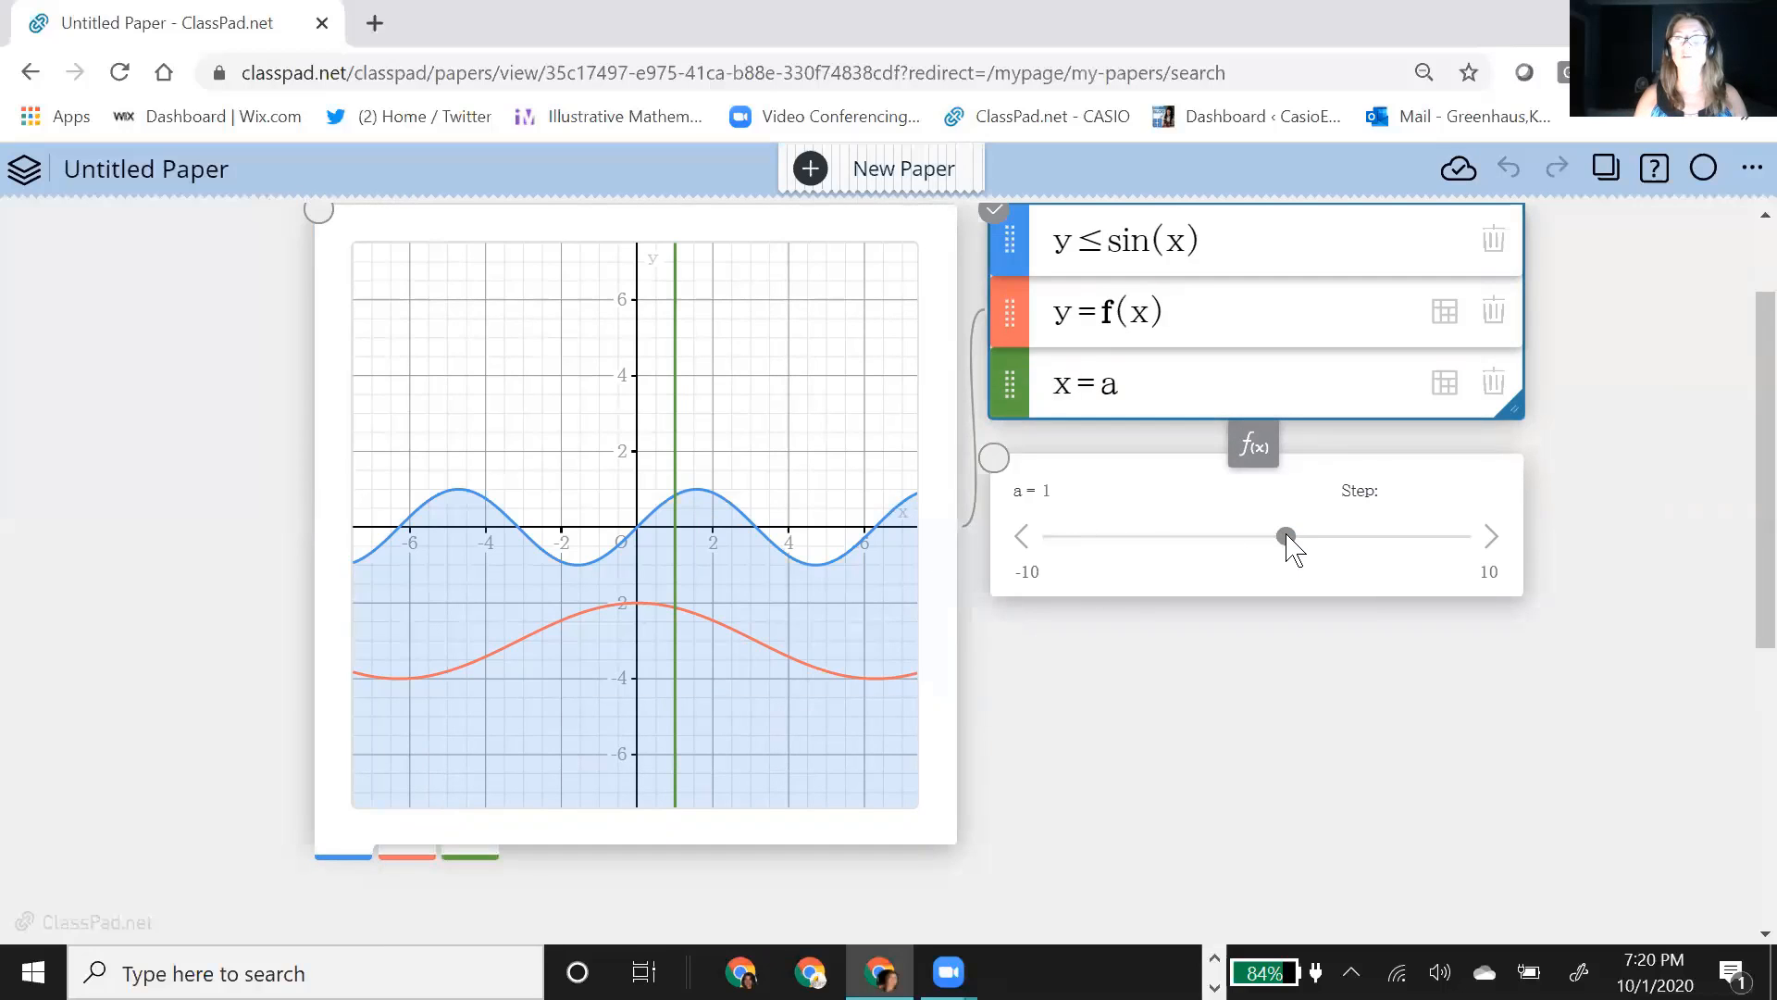
# Step: Set the slider's step to 1 and move the vertical line with it to a = 2
pyautogui.moveTo(1286, 539); pyautogui.dragTo(1240, 546)
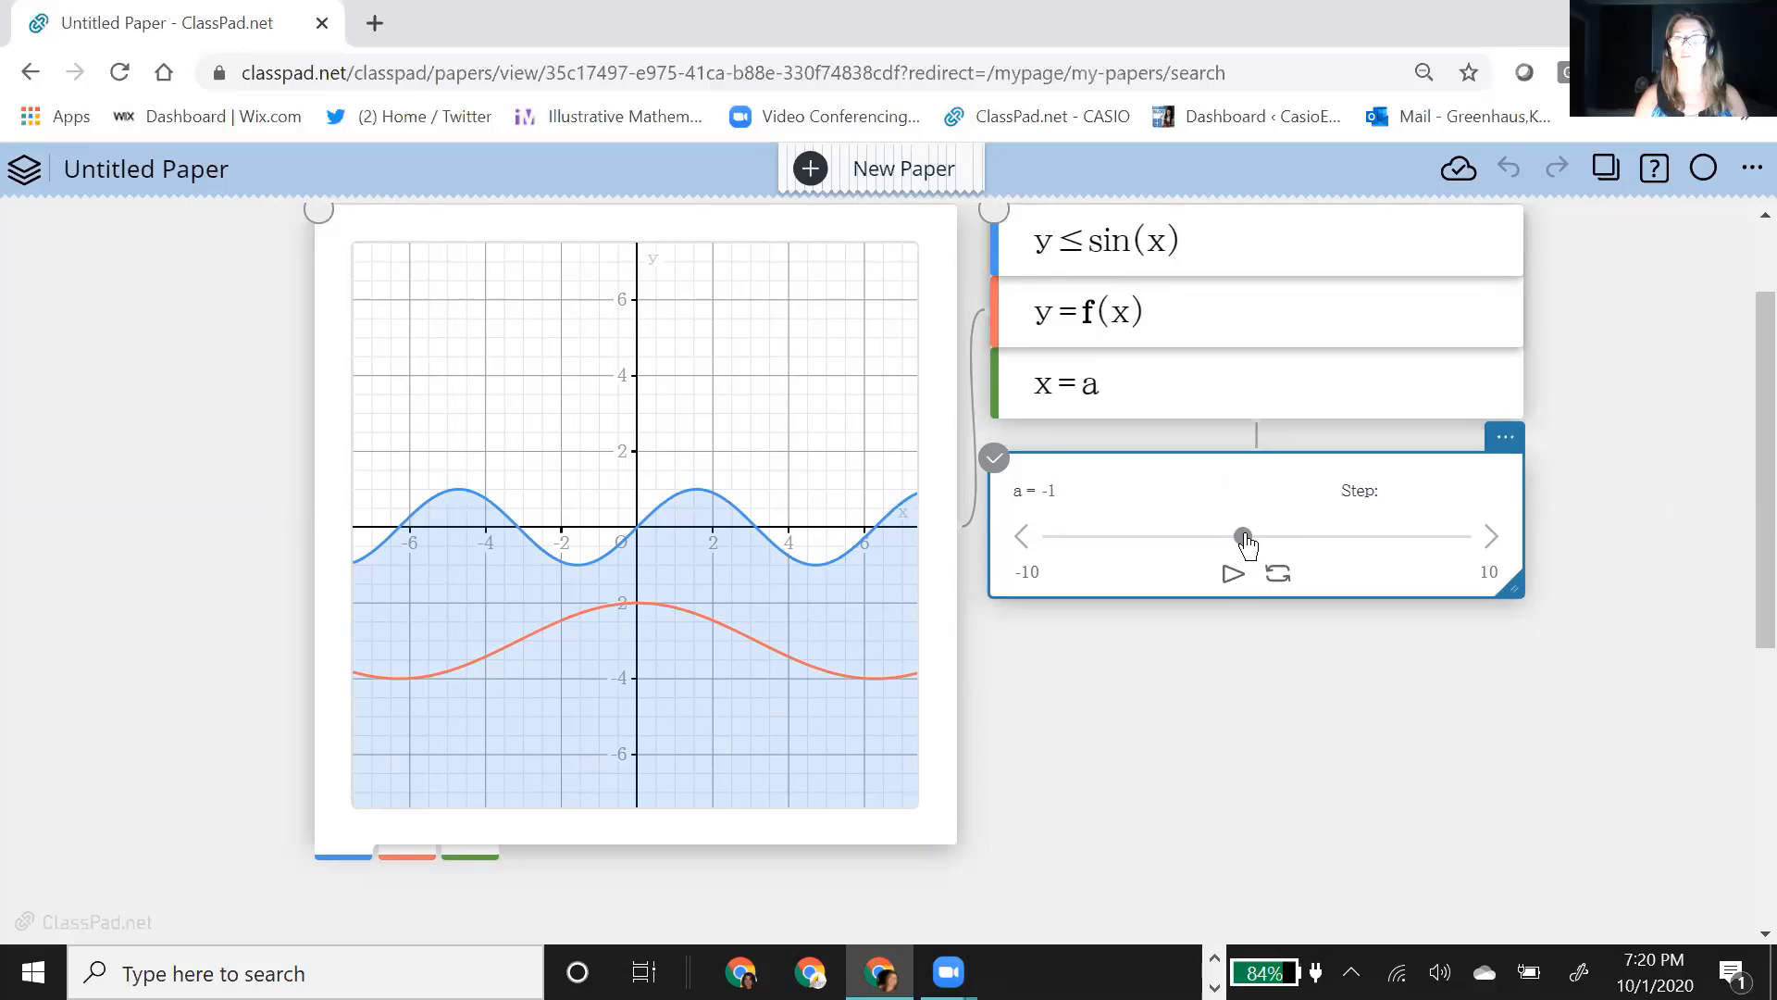
pyautogui.click(1442, 497)
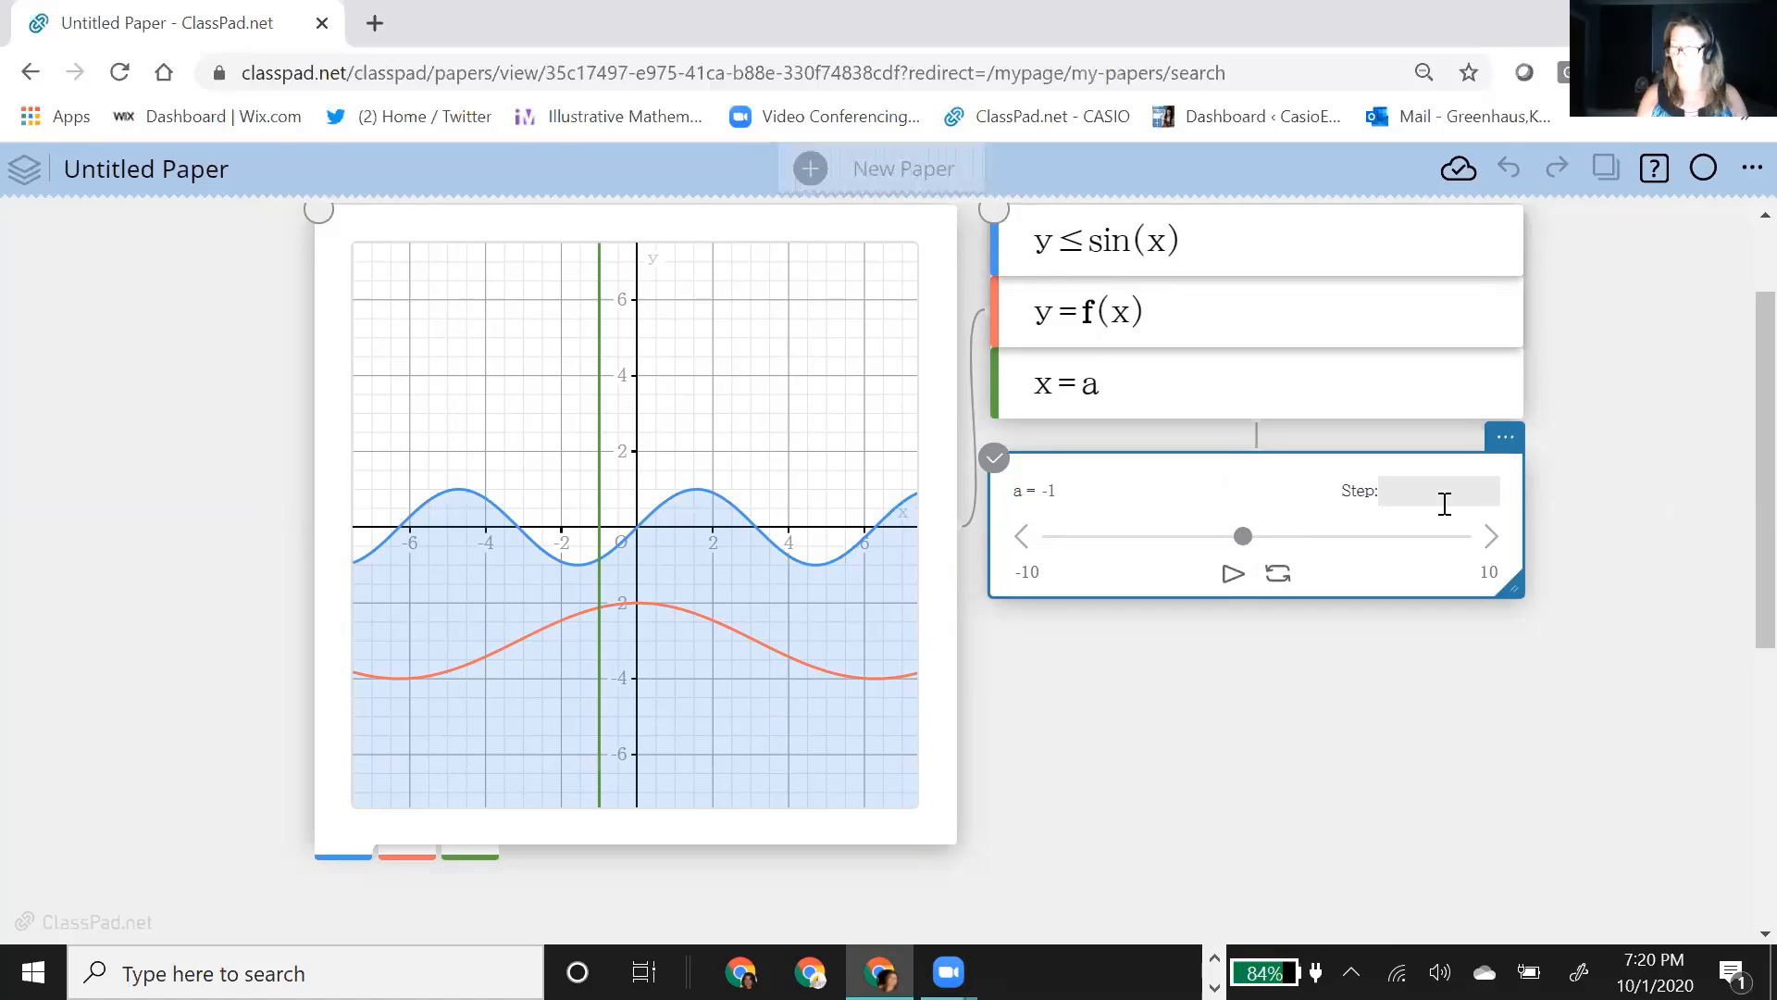
pyautogui.write('1')
pyautogui.press('Return')
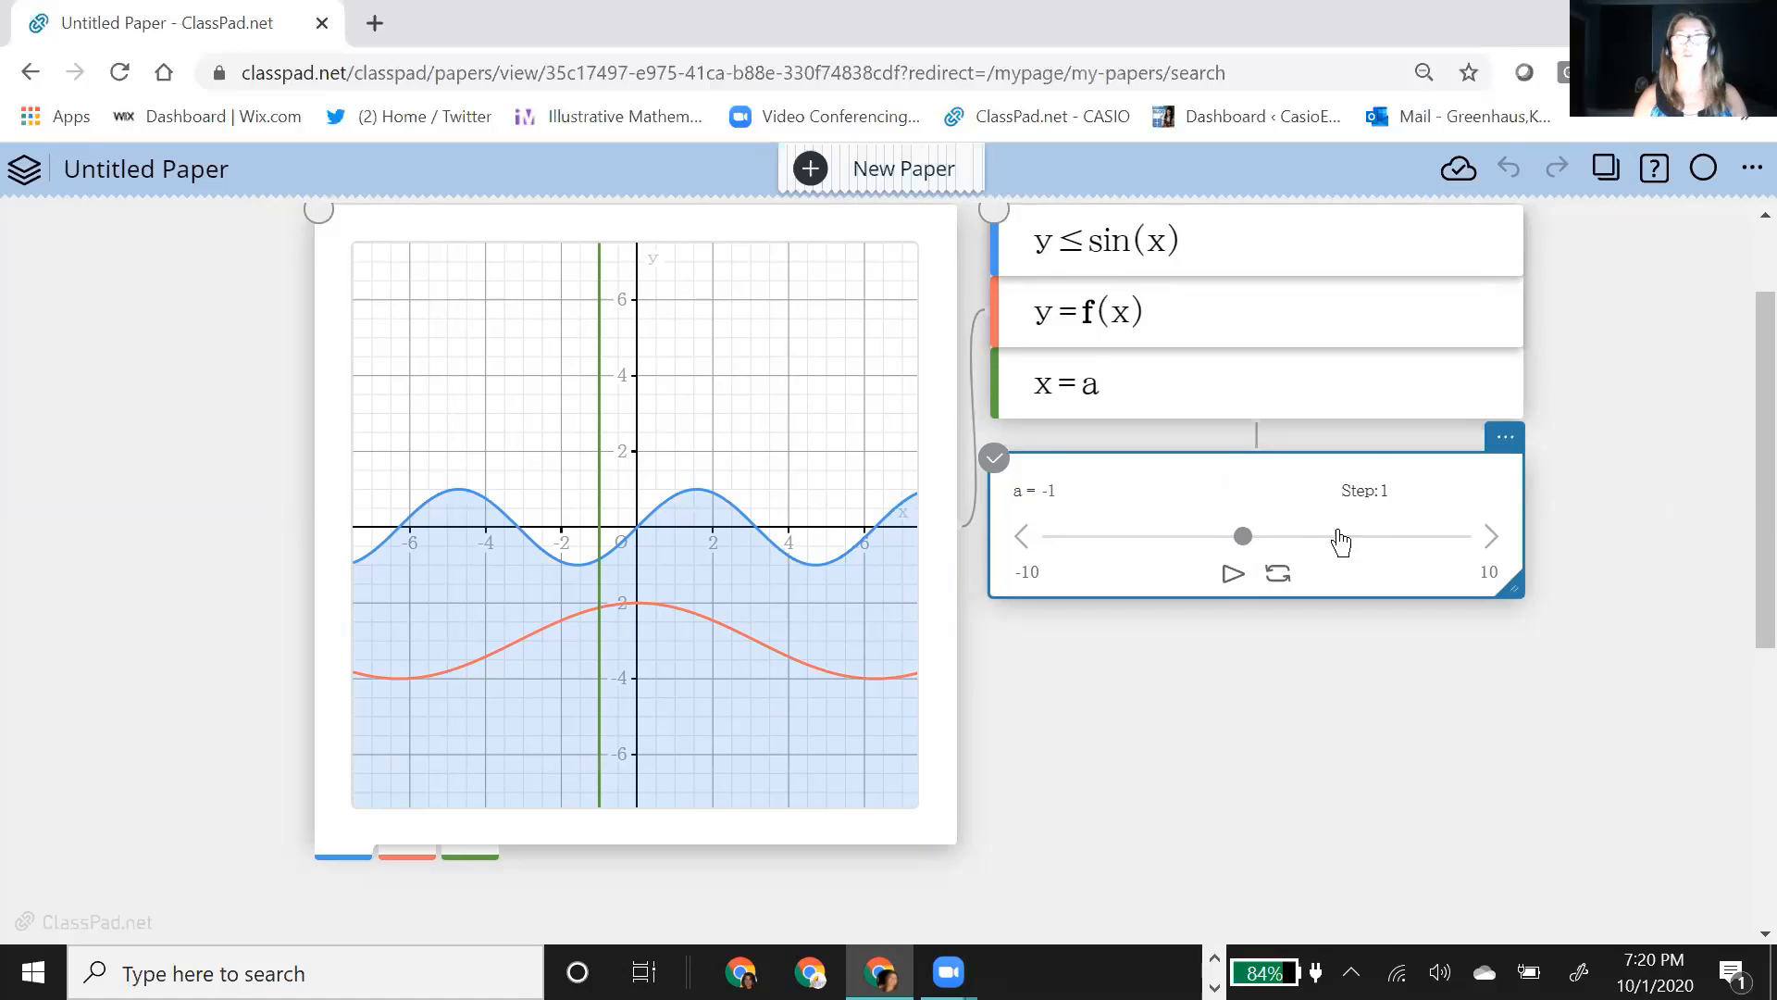
pyautogui.moveTo(1246, 546); pyautogui.dragTo(1314, 558)
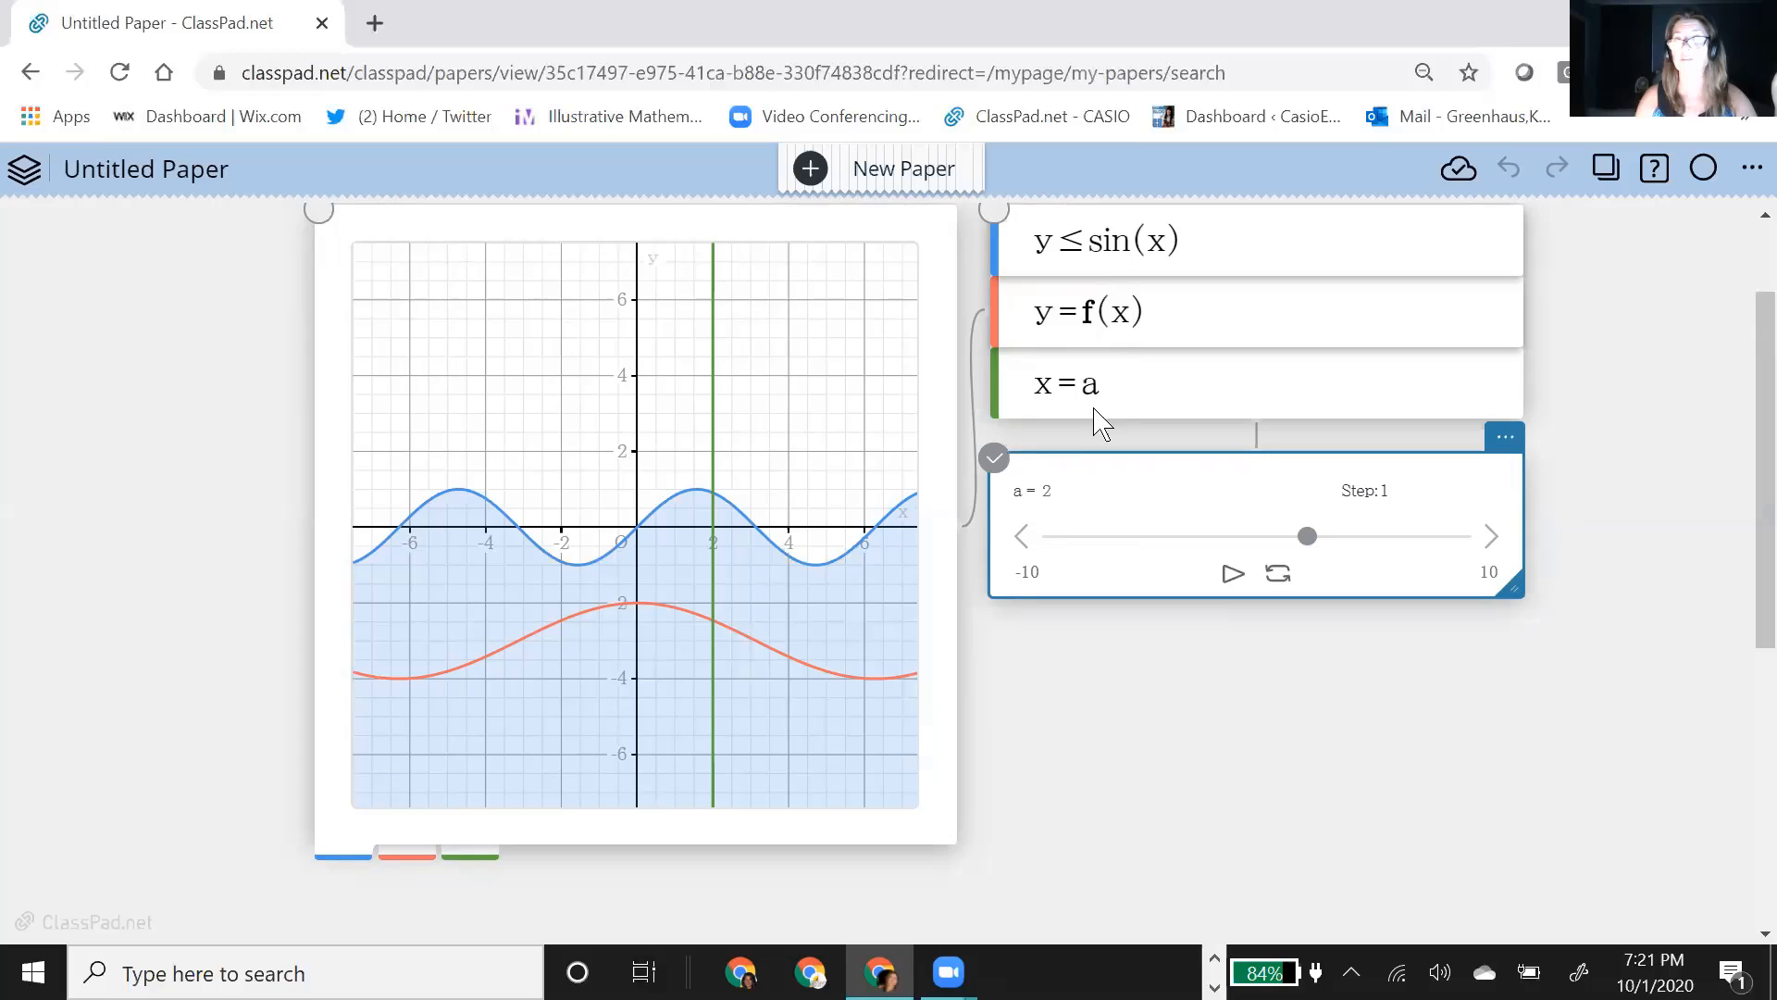
# Step: Attach an image note to the graph and insert fish.png from the Webinar Imagesw folder
pyautogui.click(671, 783)
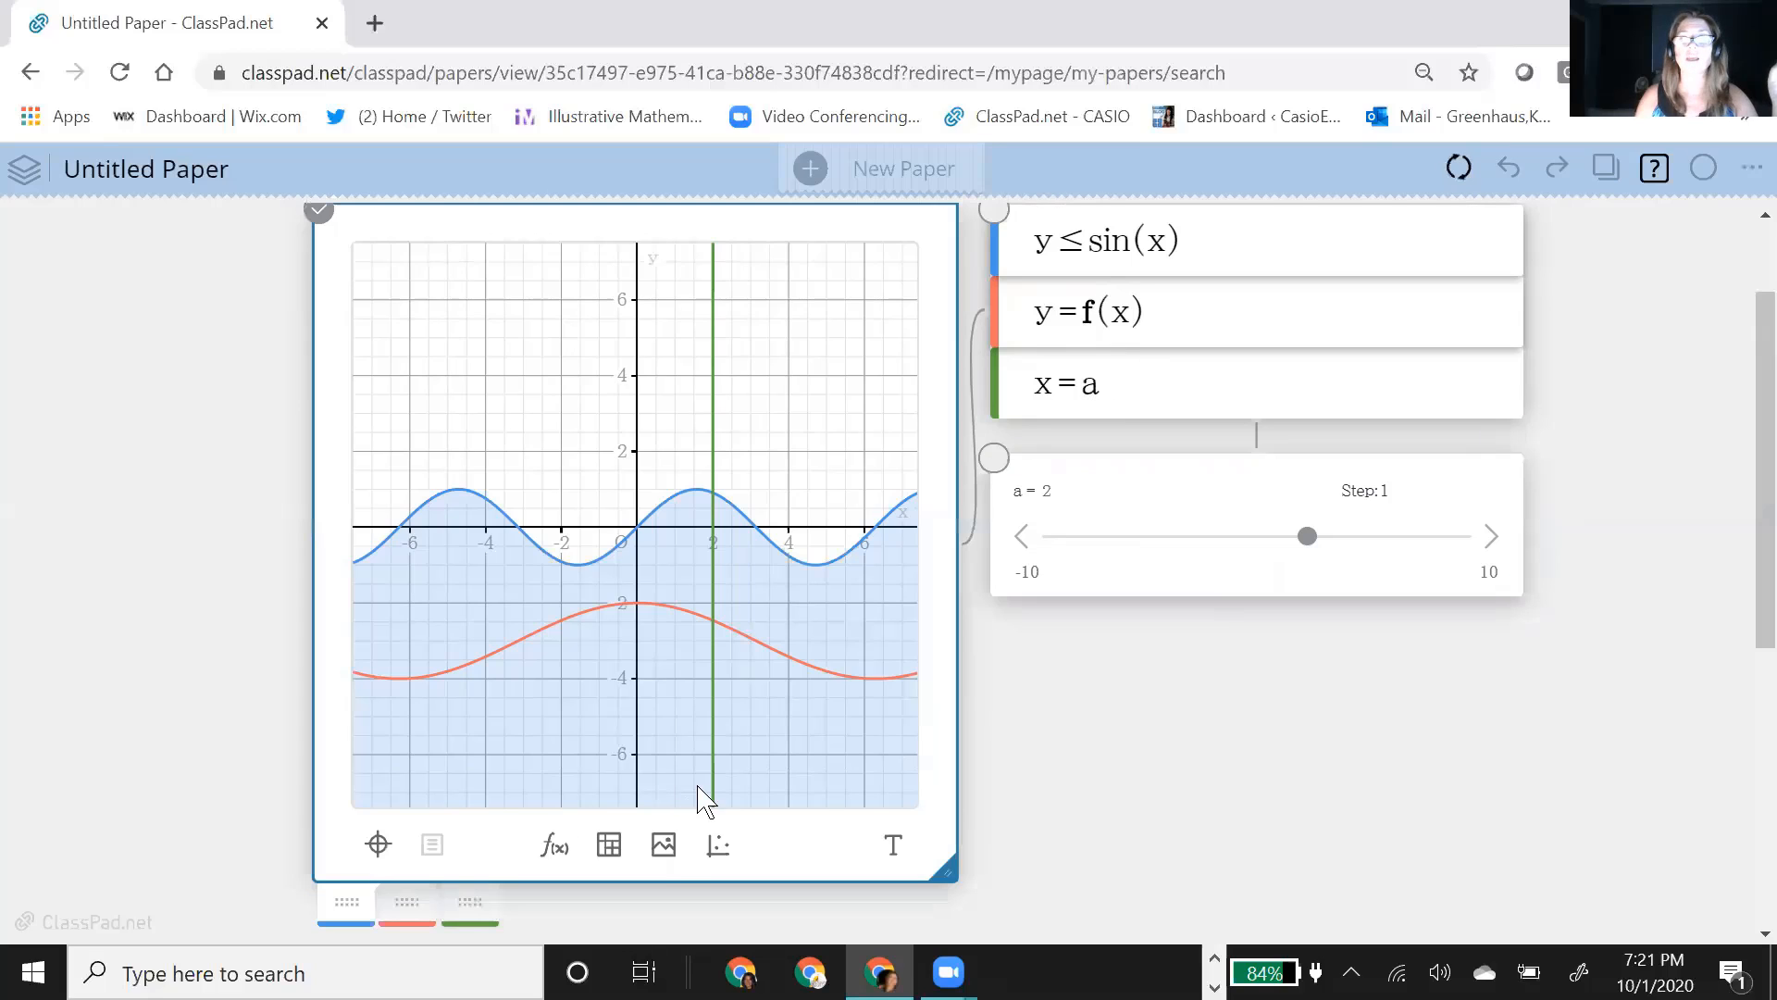
pyautogui.click(666, 847)
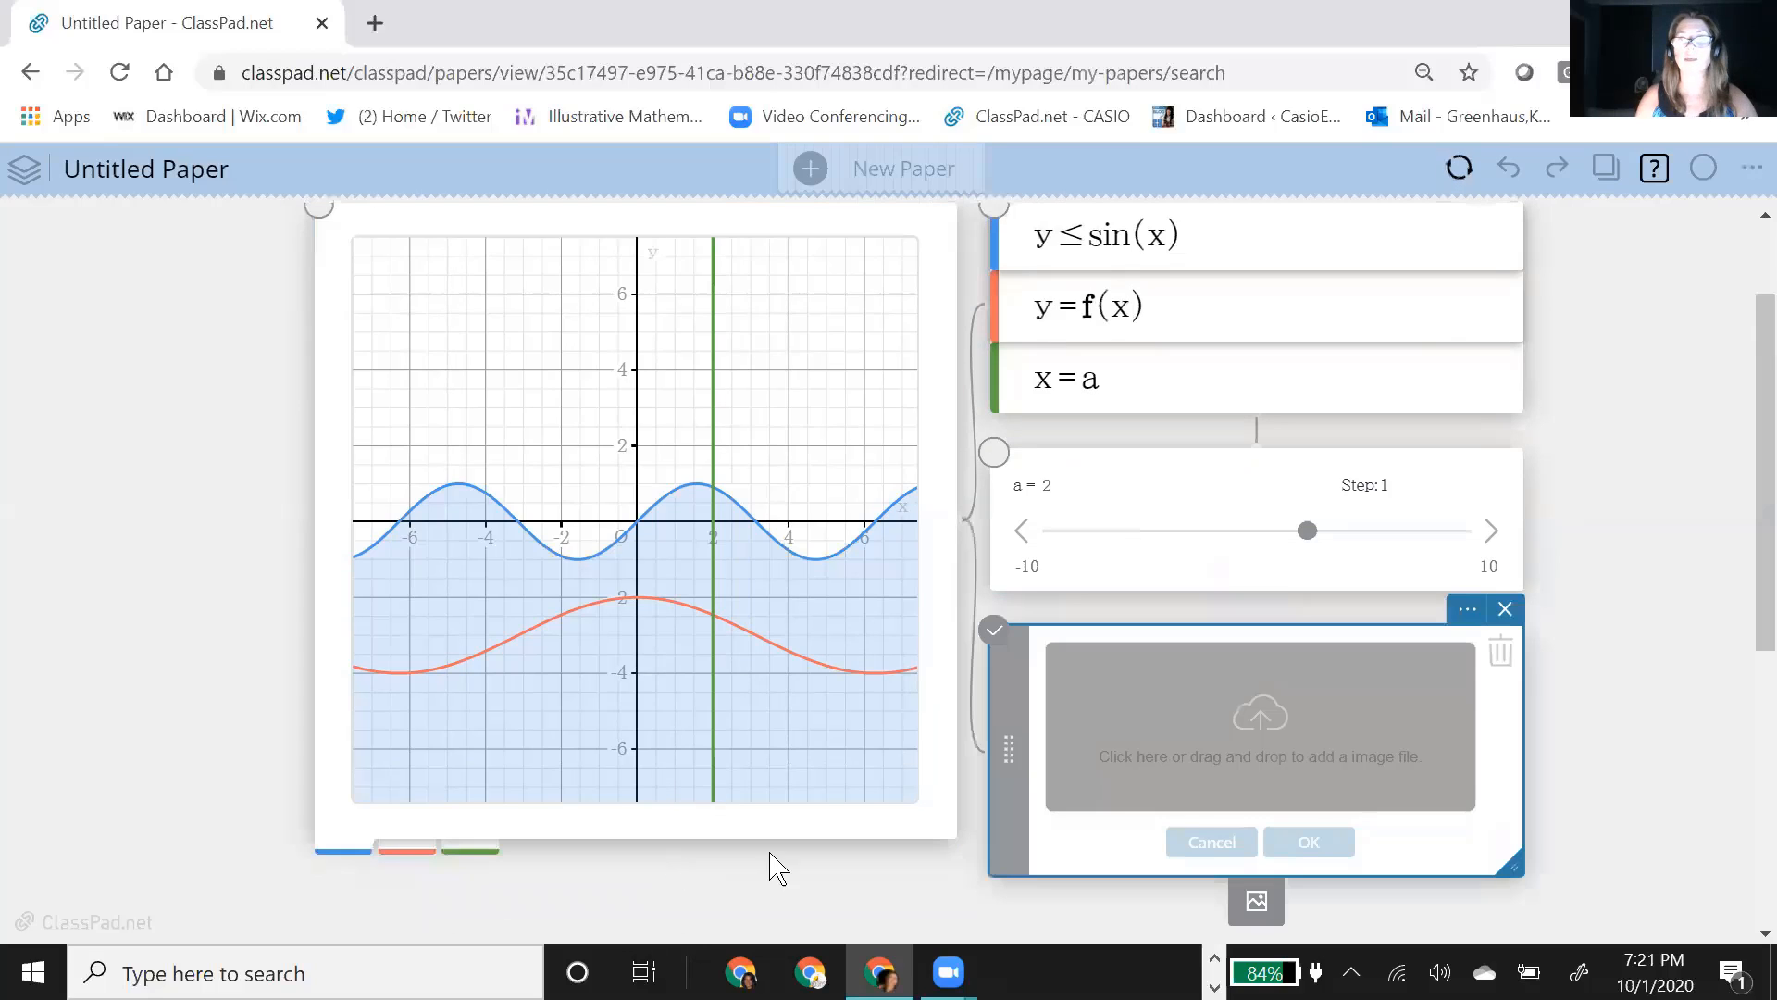
pyautogui.click(1242, 738)
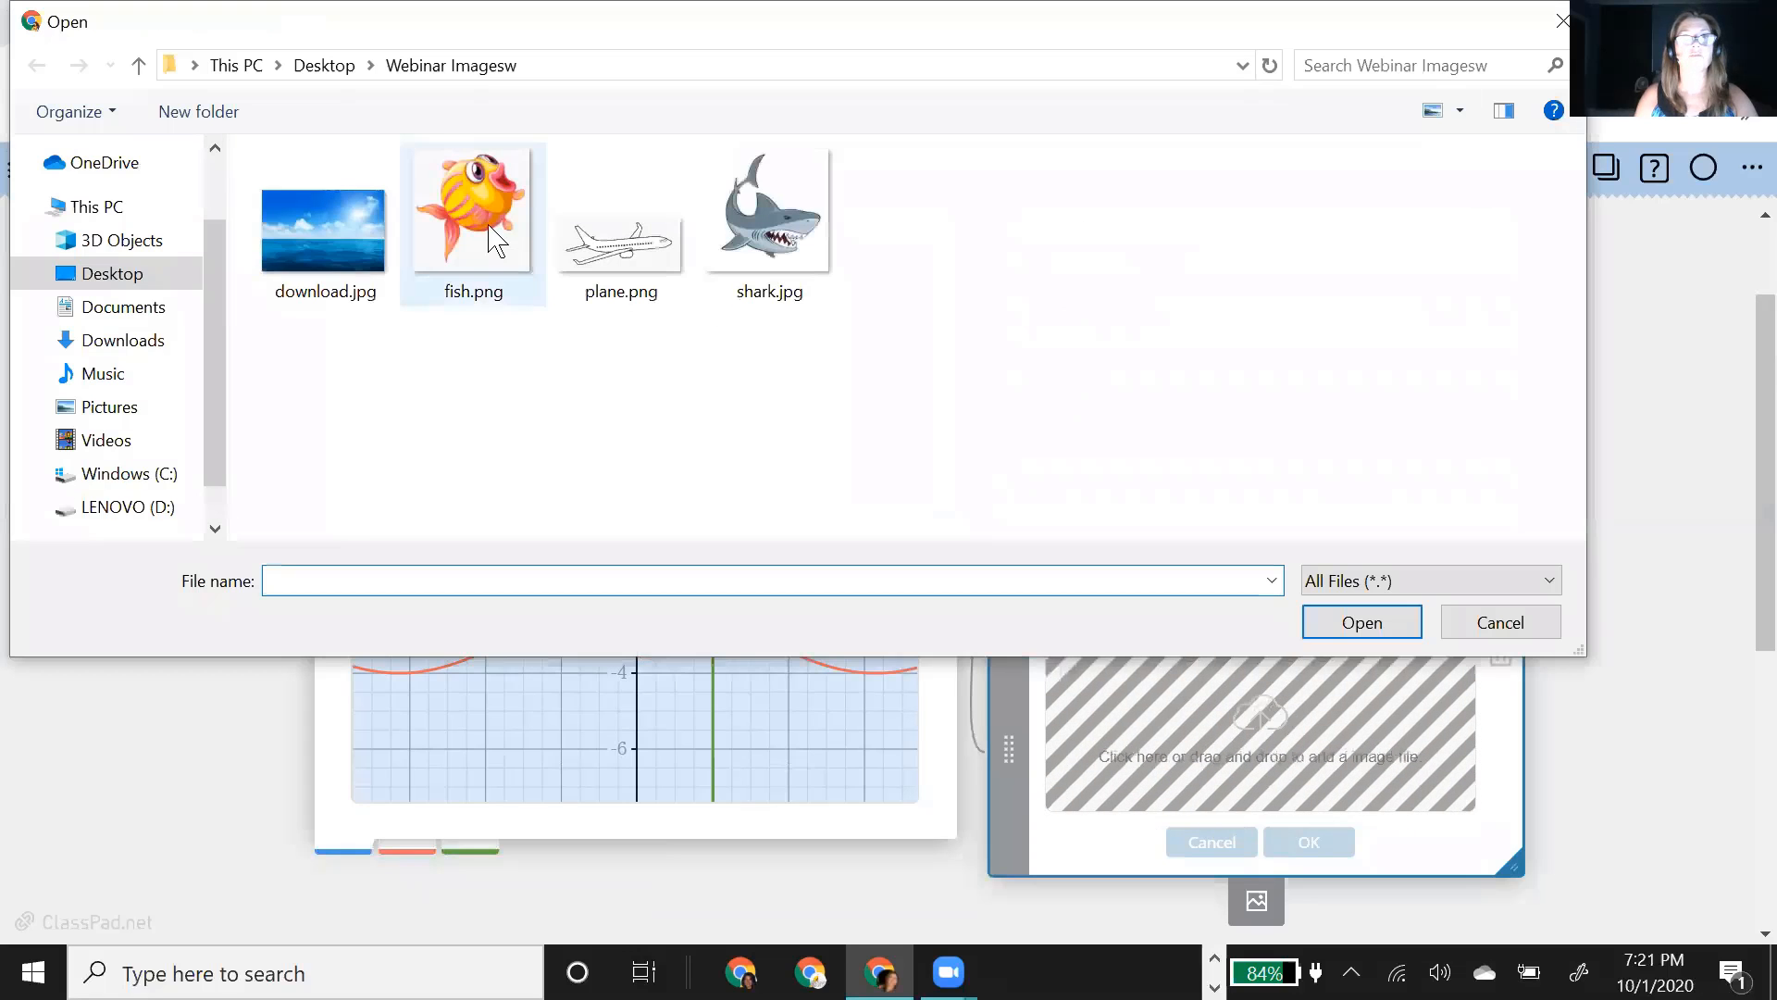
pyautogui.click(539, 268)
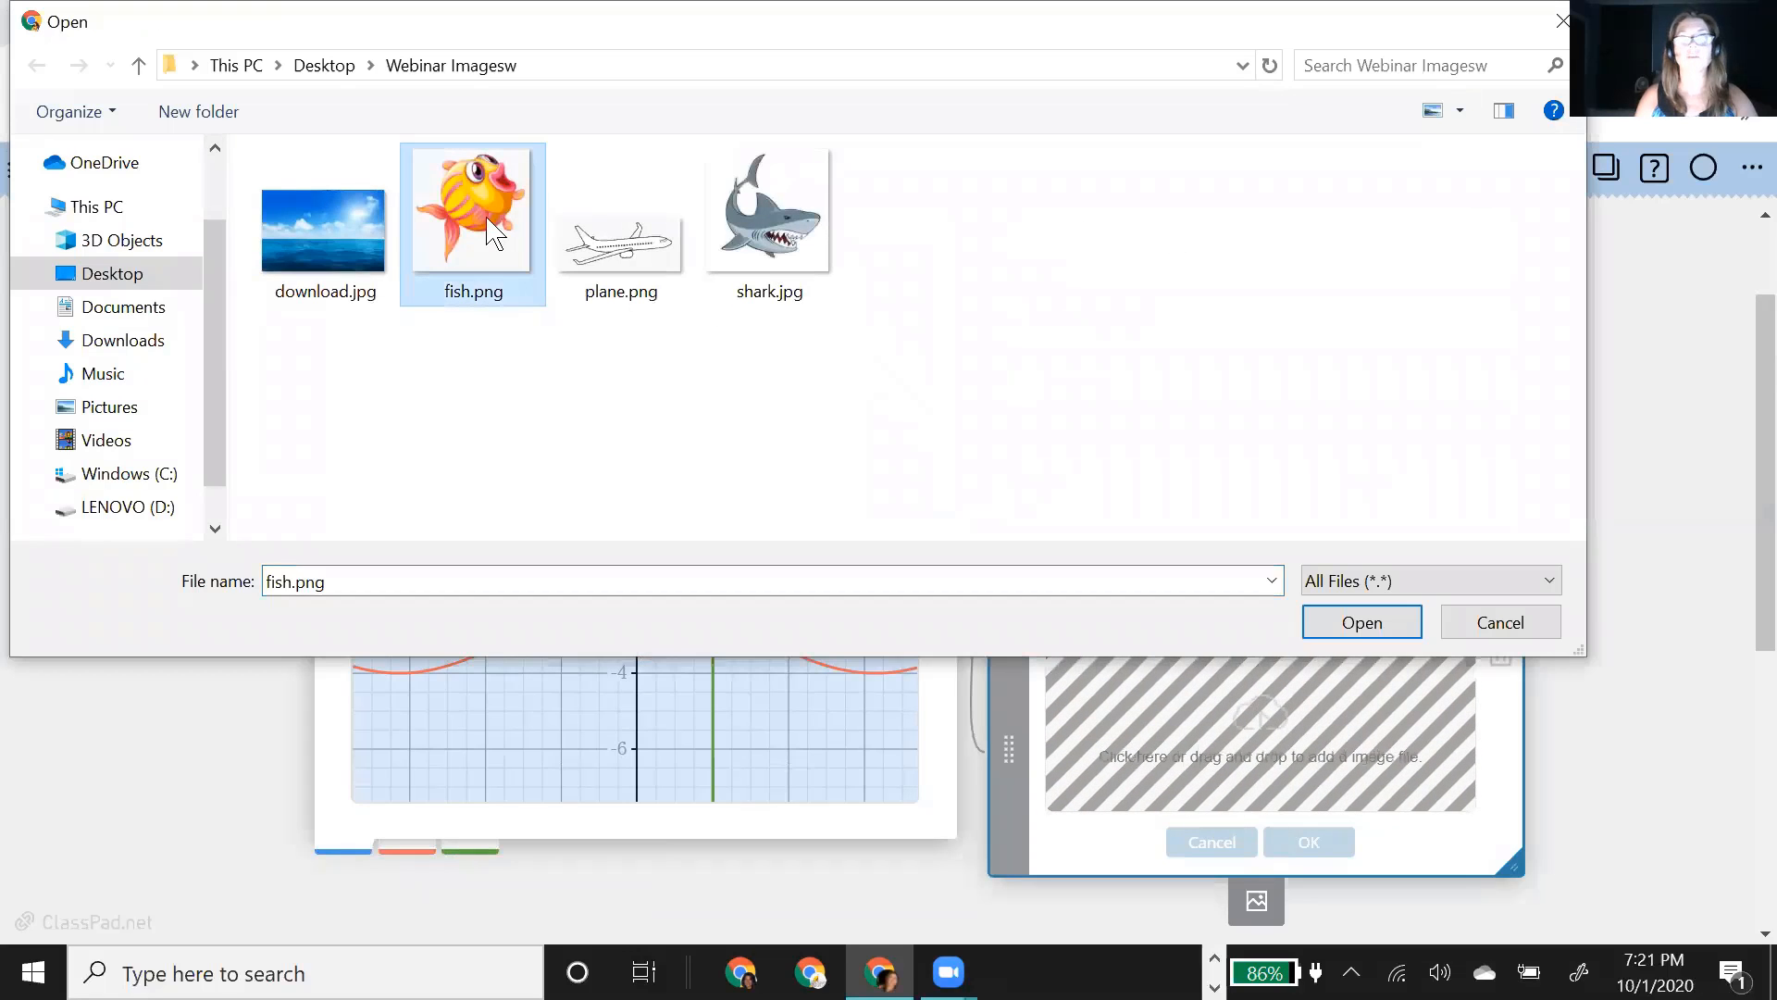
pyautogui.click(1358, 623)
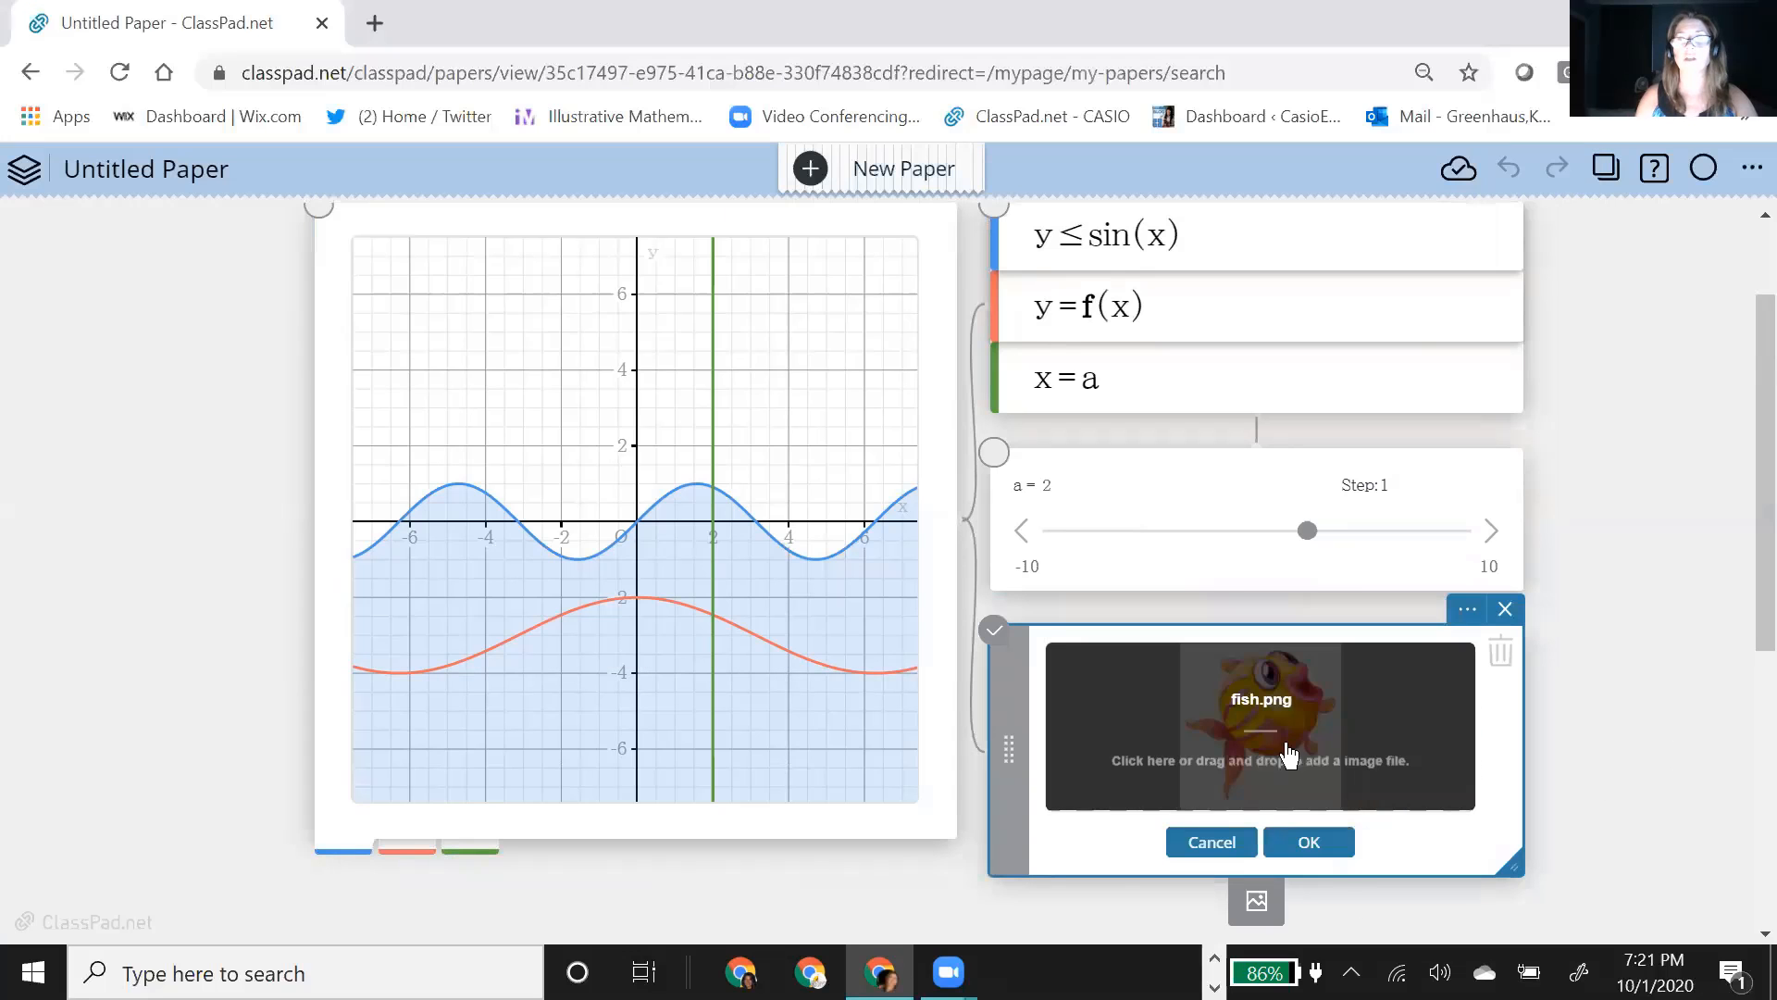
pyautogui.click(1318, 845)
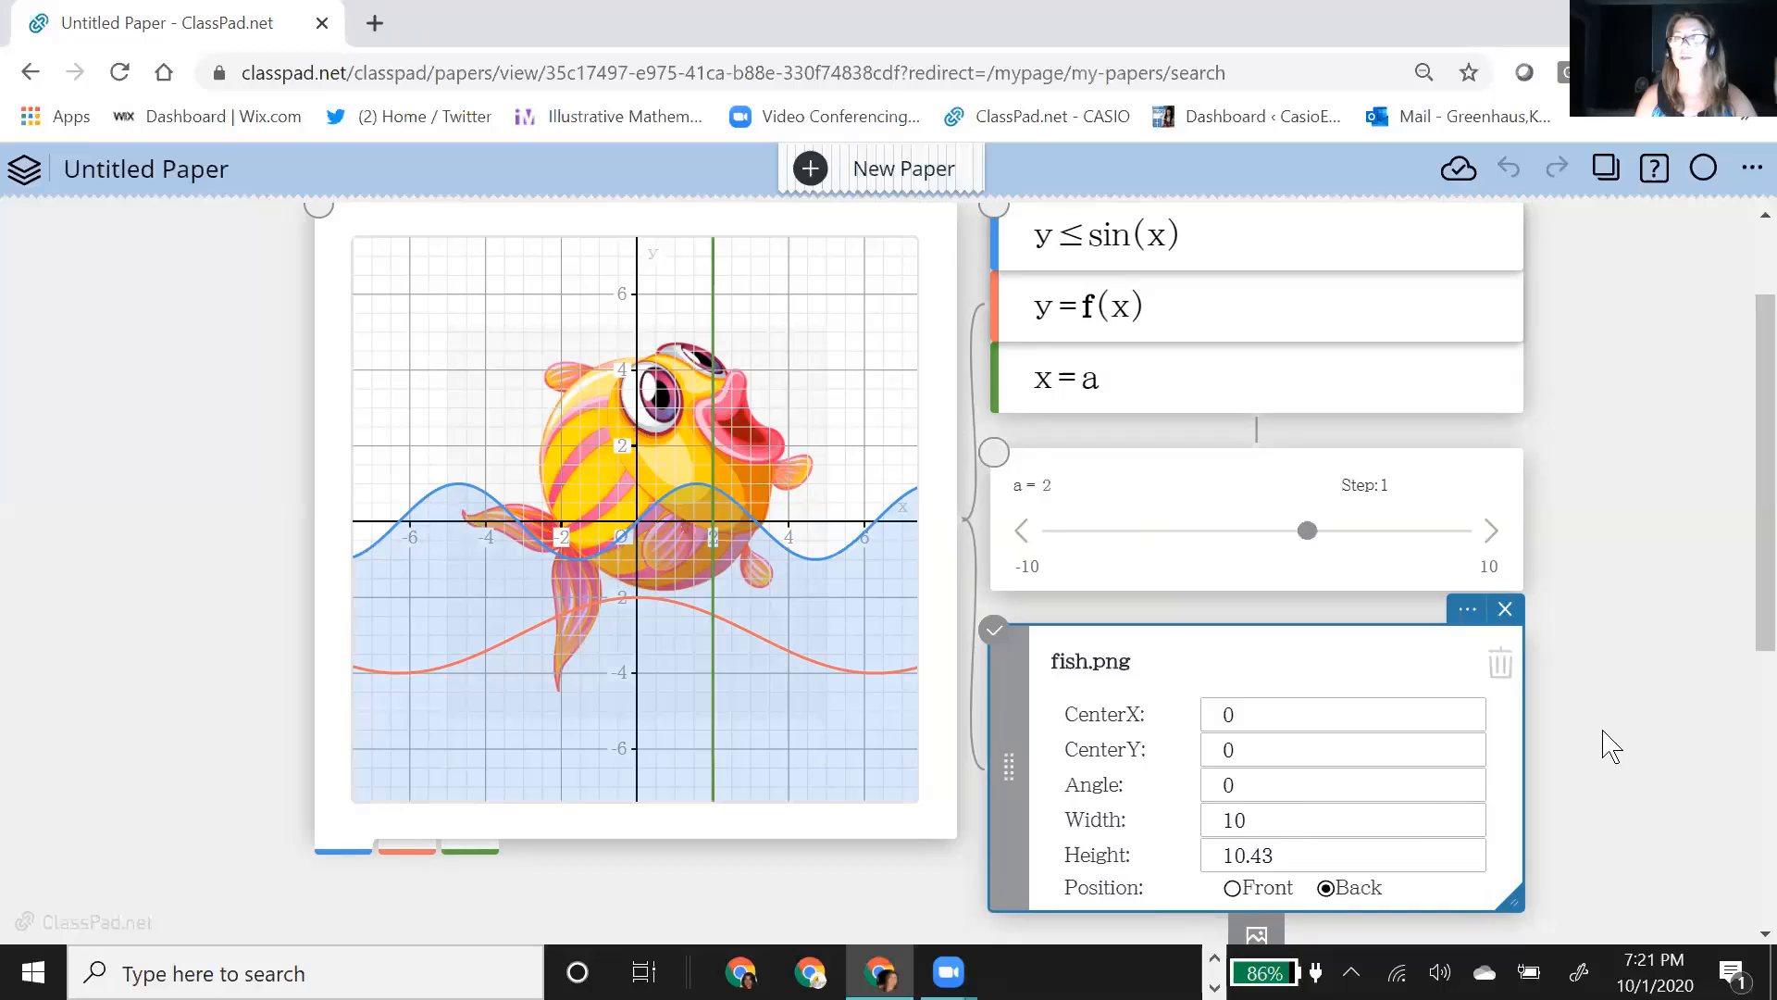
# Step: Move the fish image's note up over the slider and set the image's width to 2 and height to 2.08
pyautogui.moveTo(1270, 659); pyautogui.dragTo(1289, 448)
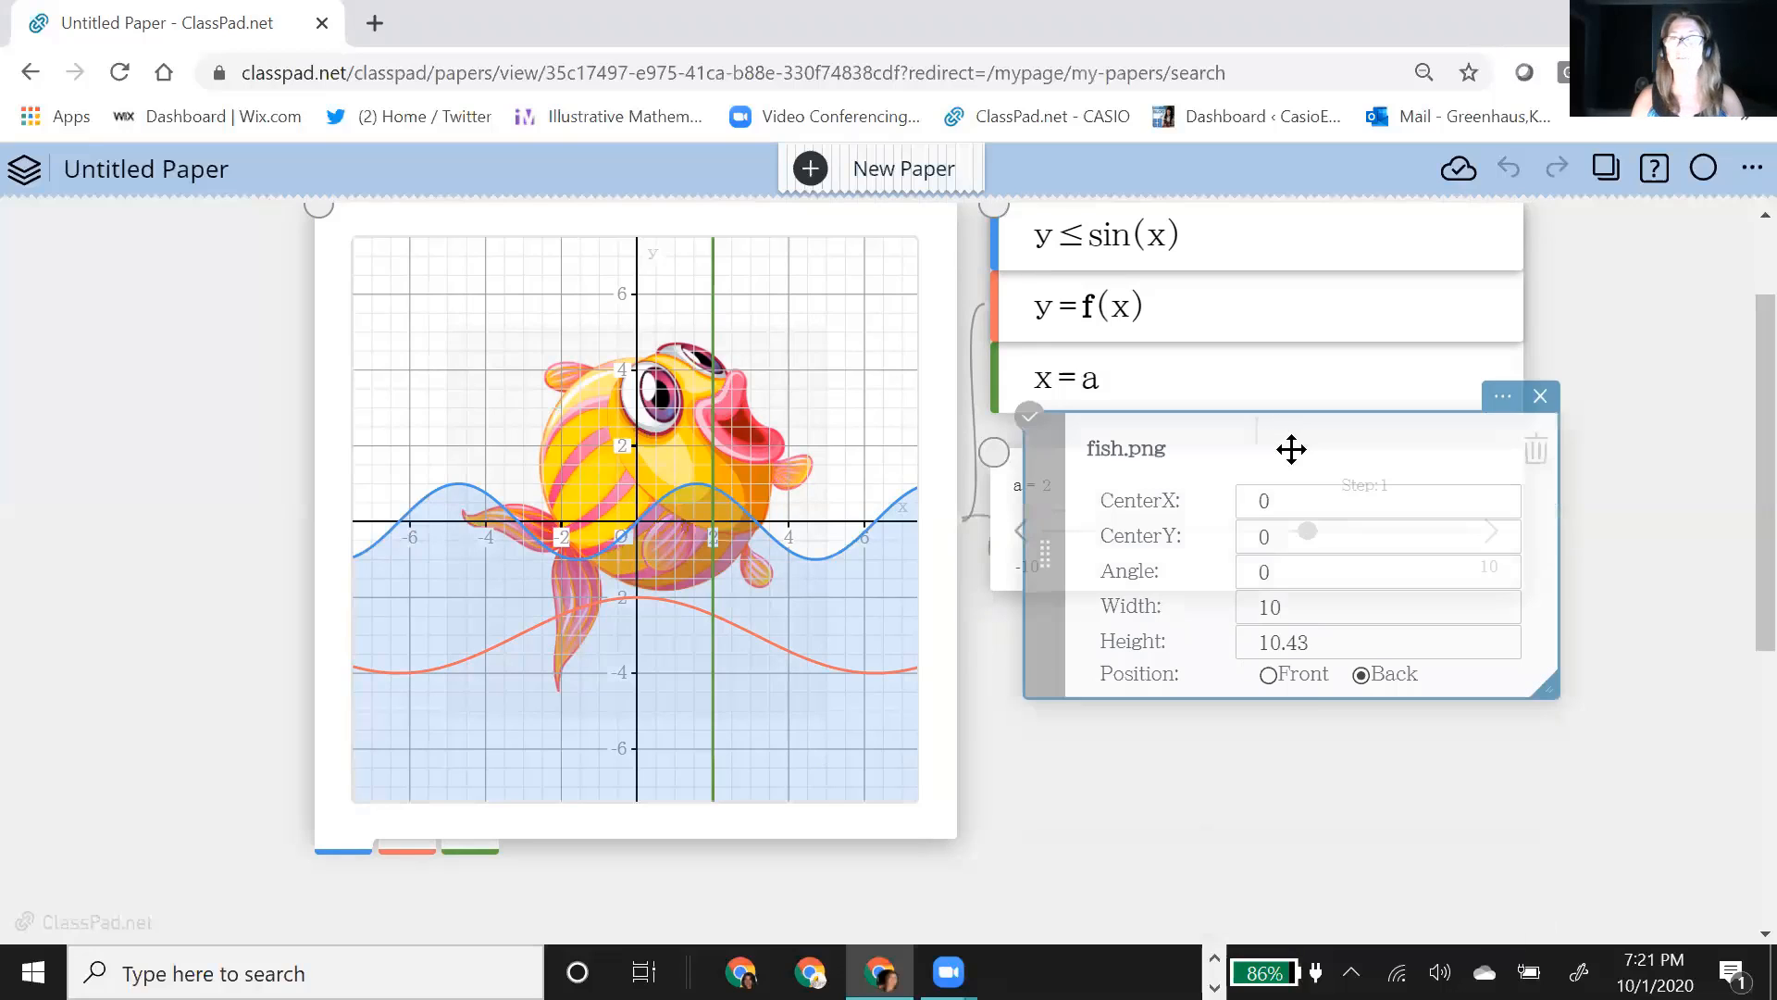
pyautogui.click(1289, 610)
pyautogui.press('BackSpace')
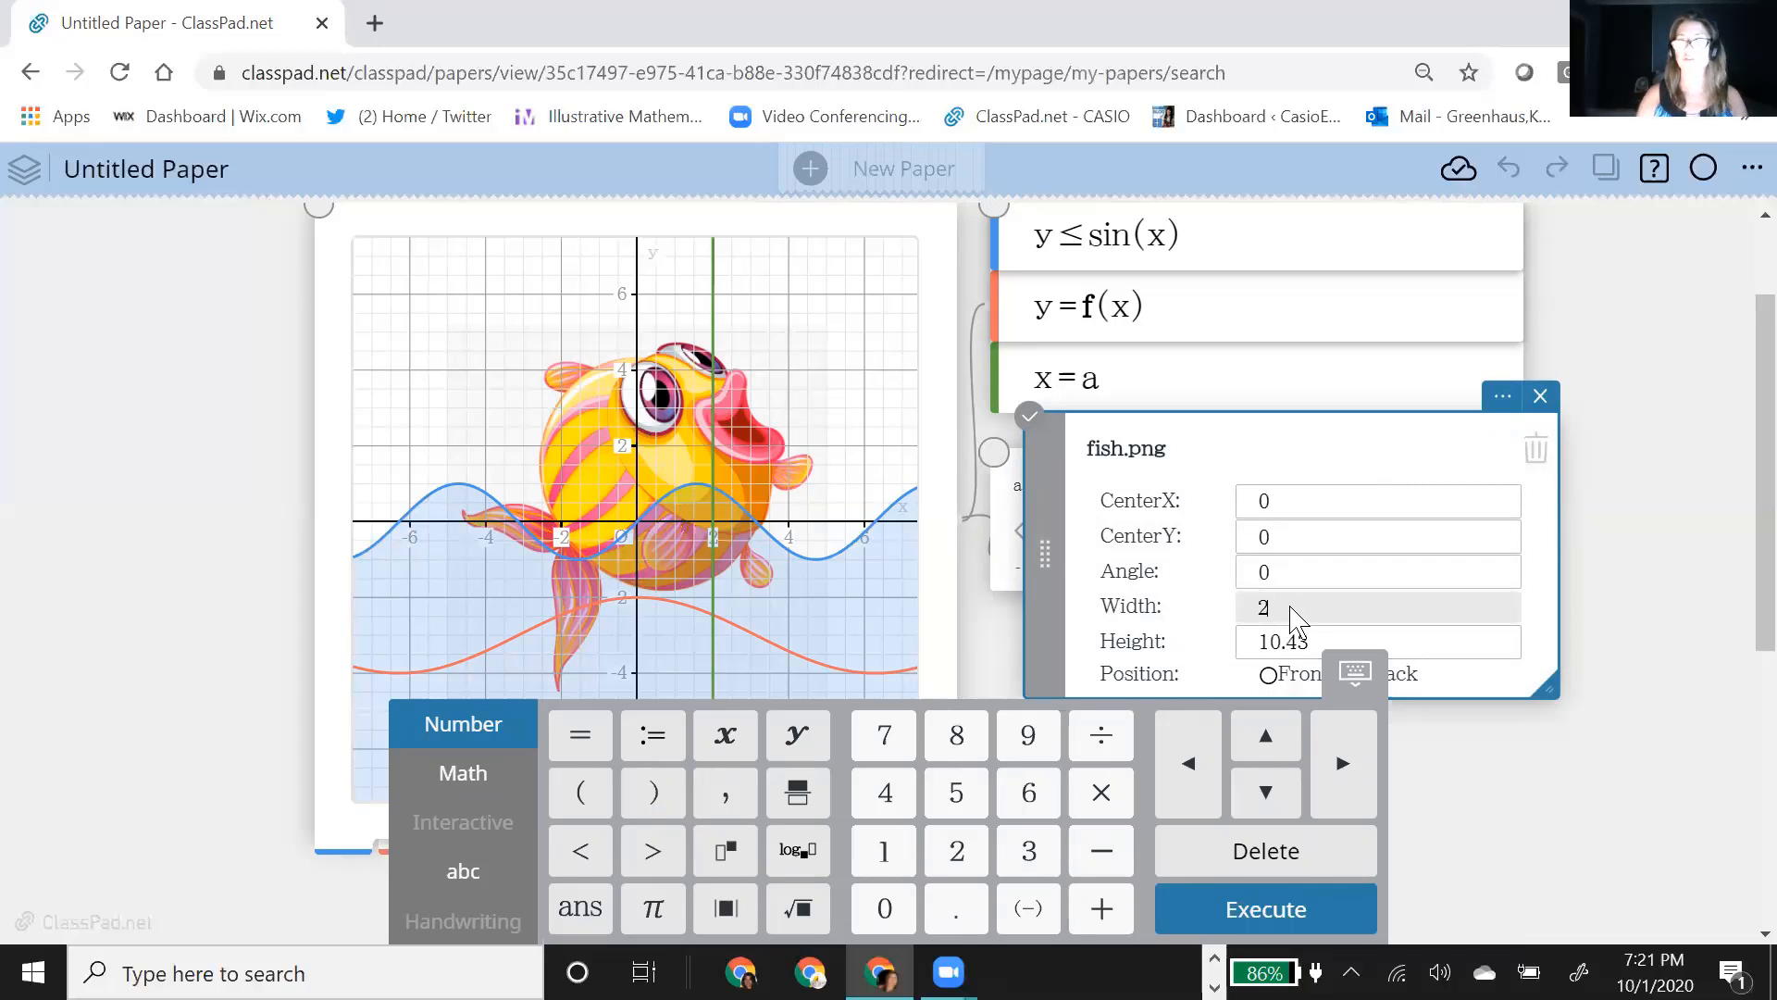
pyautogui.moveTo(1291, 638); pyautogui.dragTo(1260, 641)
pyautogui.write('2.08')
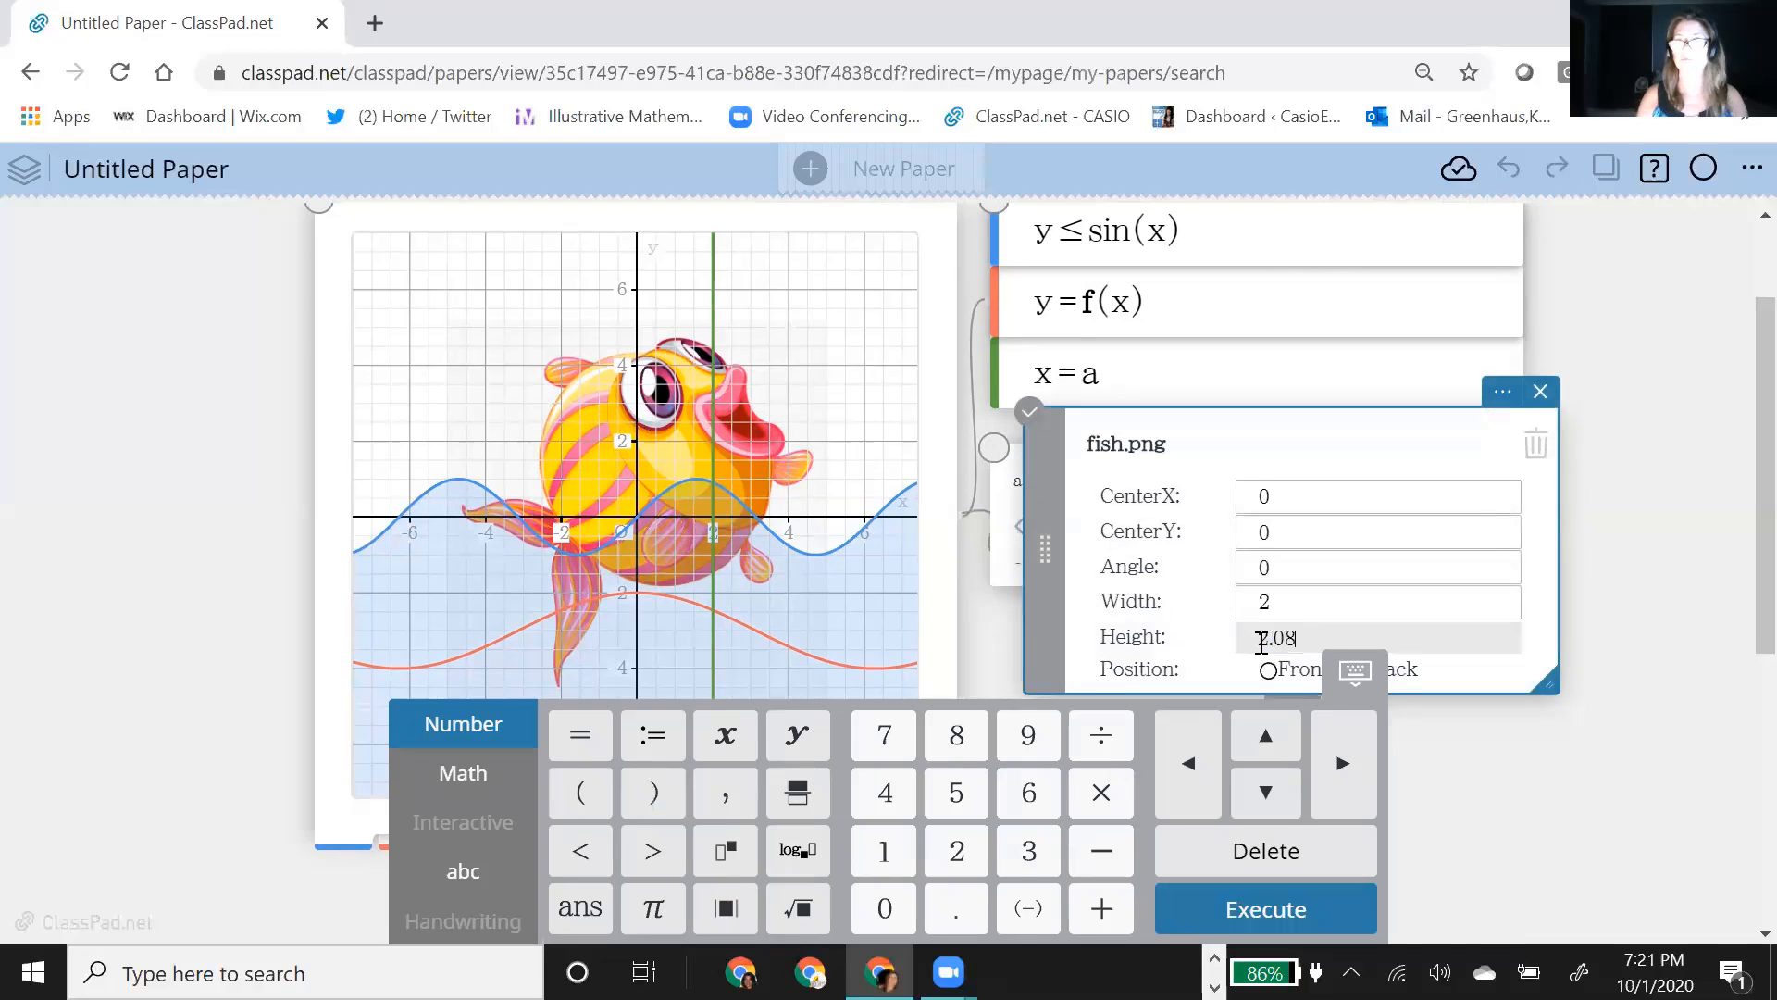
pyautogui.press('Return')
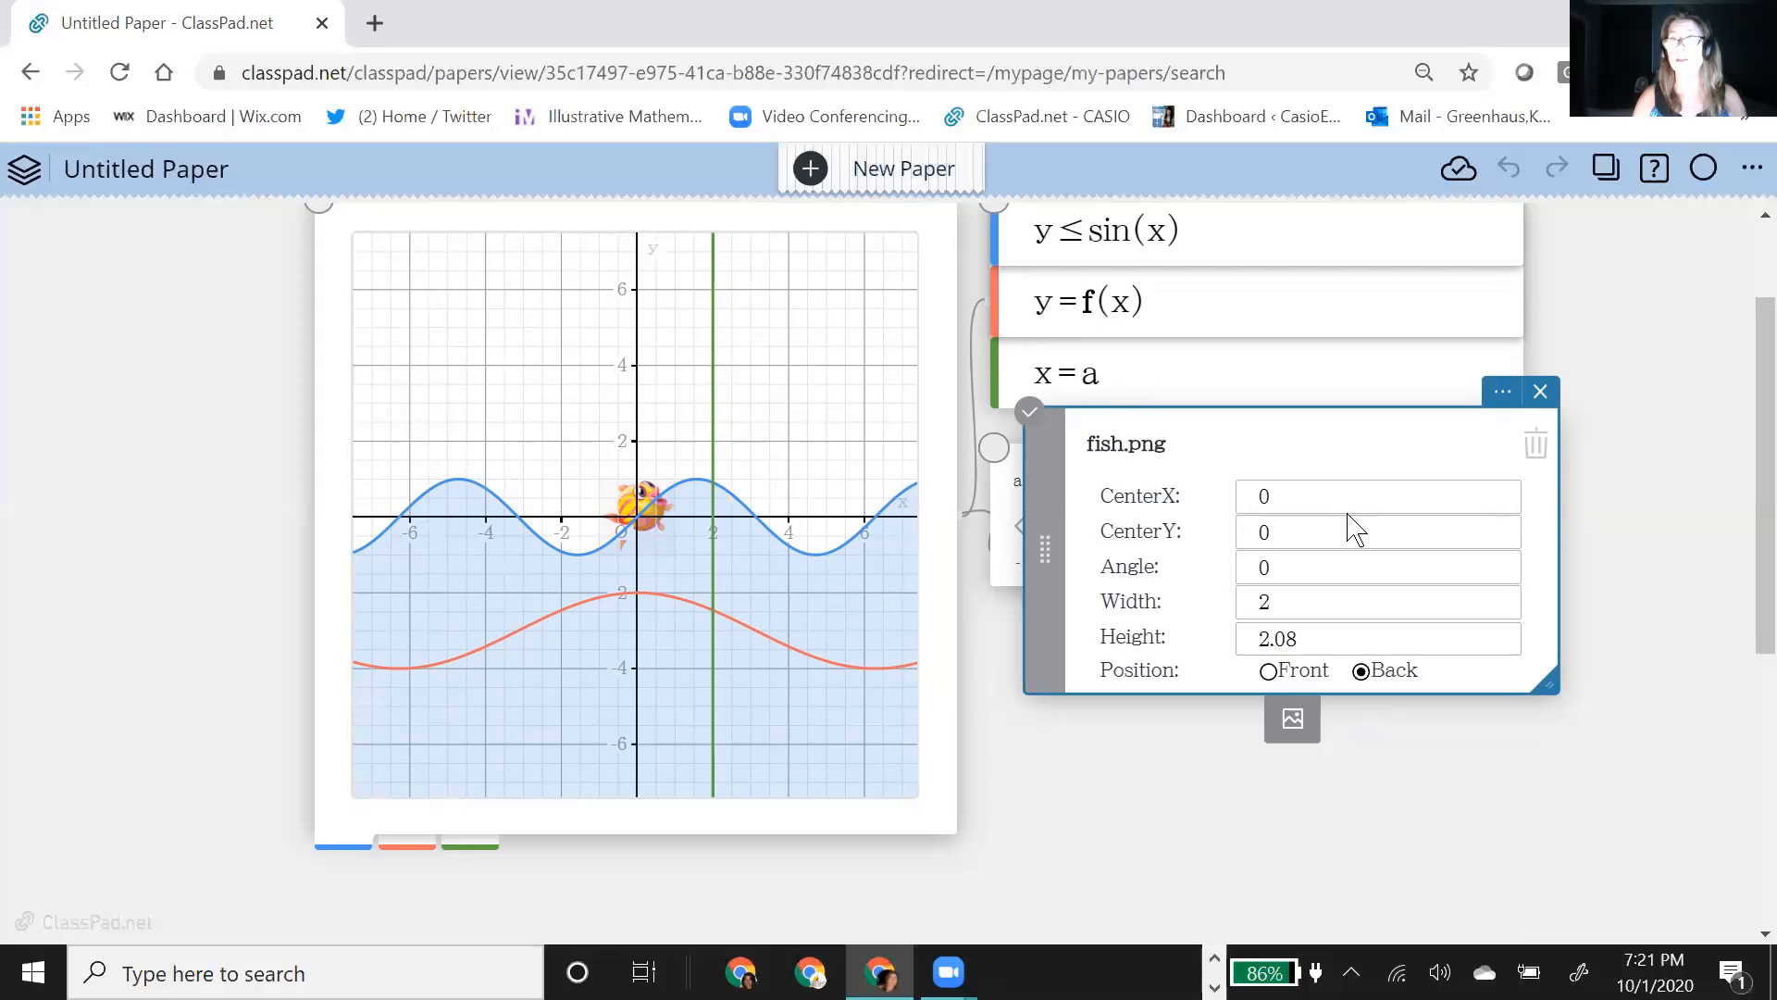
# Step: Set the fish image's CenterX to a so its horizontal position follows the slider
pyautogui.click(1256, 491)
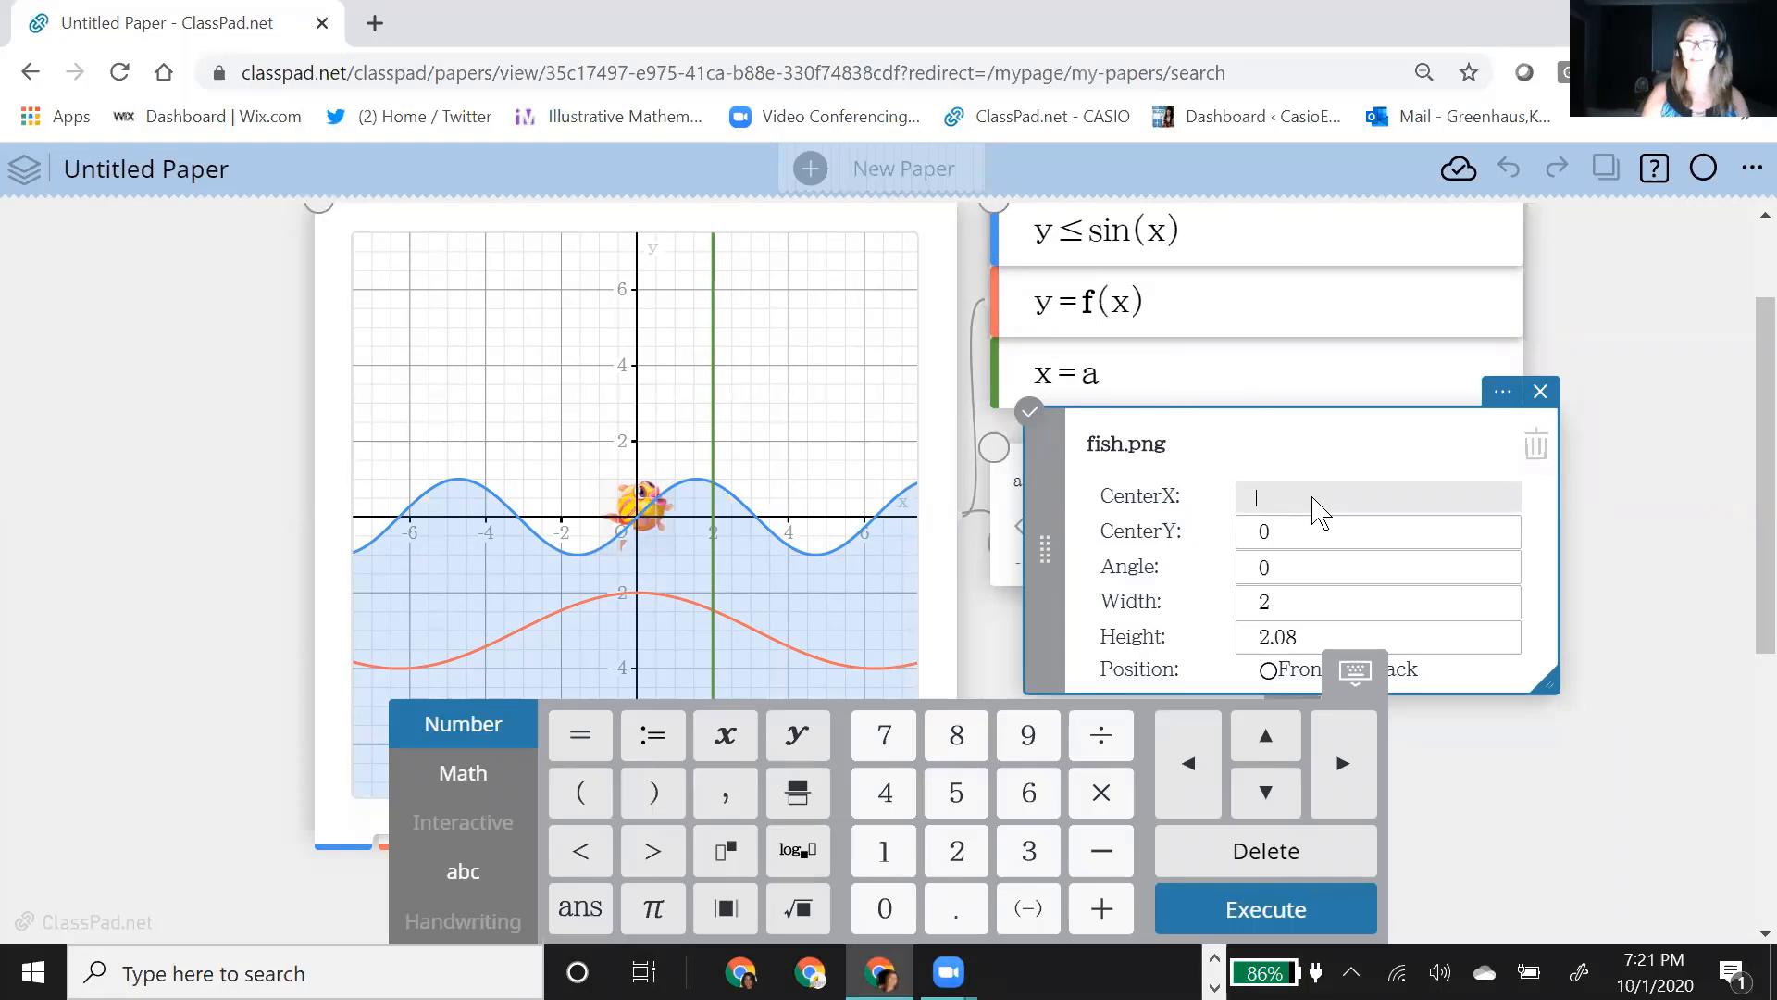
pyautogui.press('BackSpace')
pyautogui.write('a')
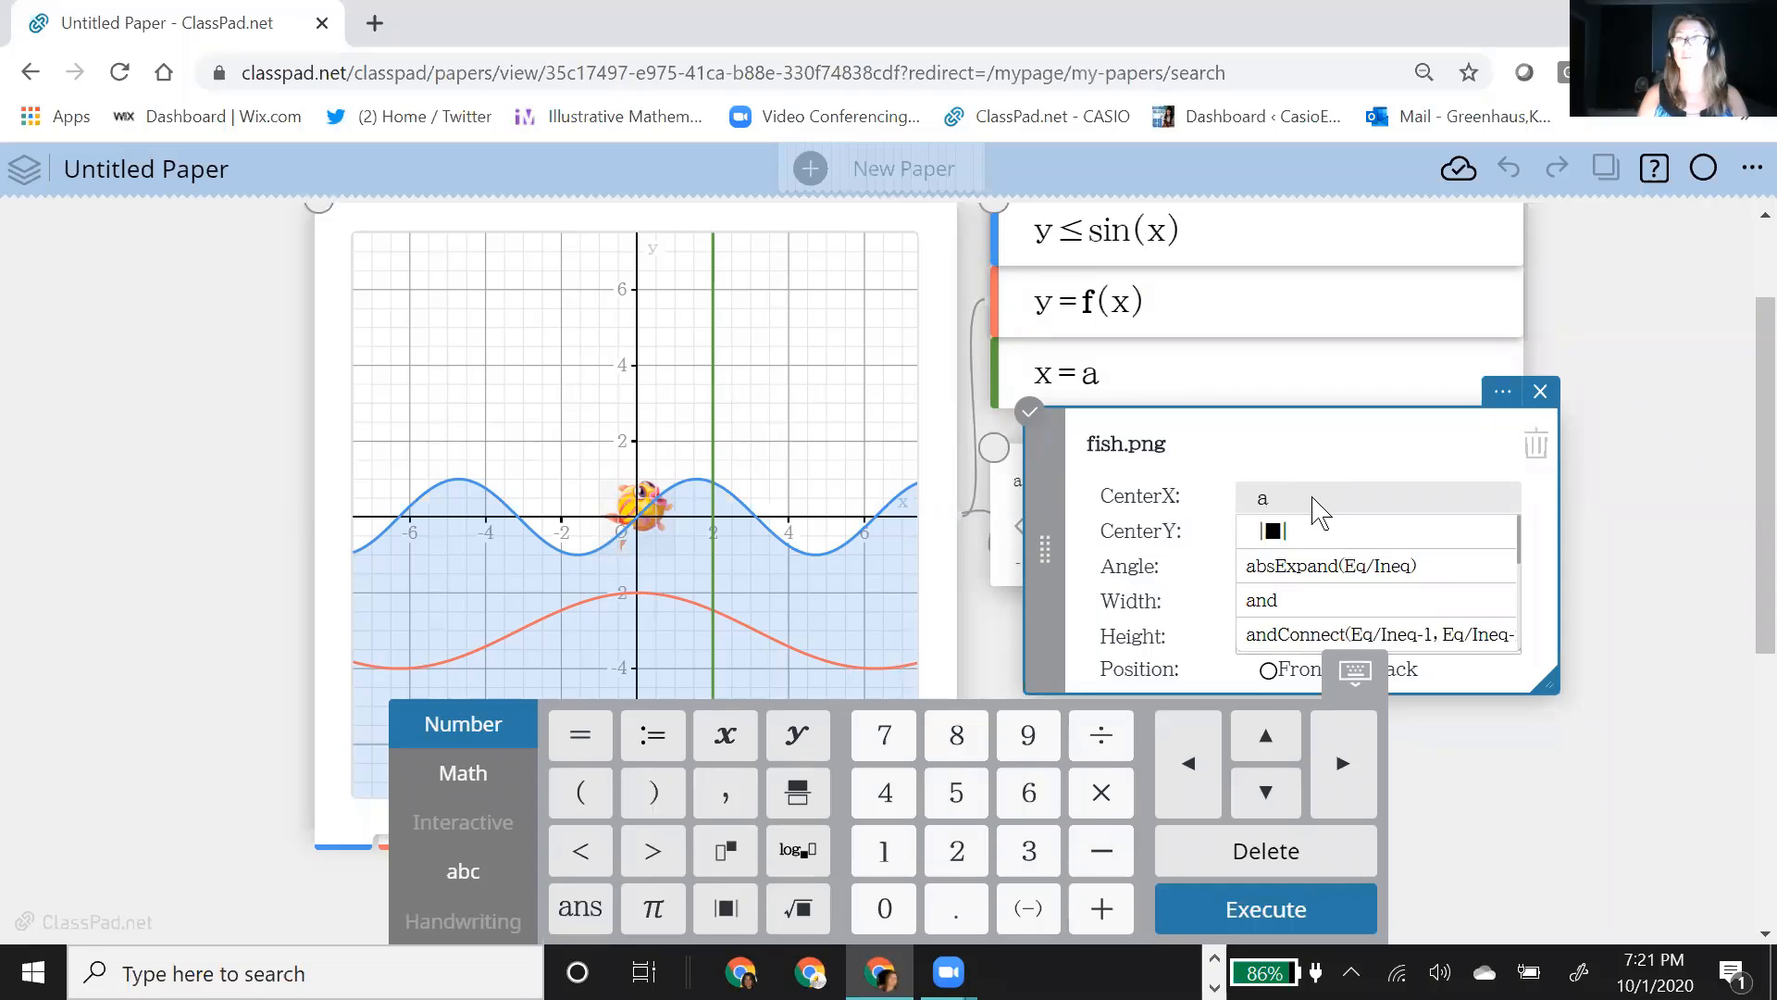
pyautogui.click(1210, 530)
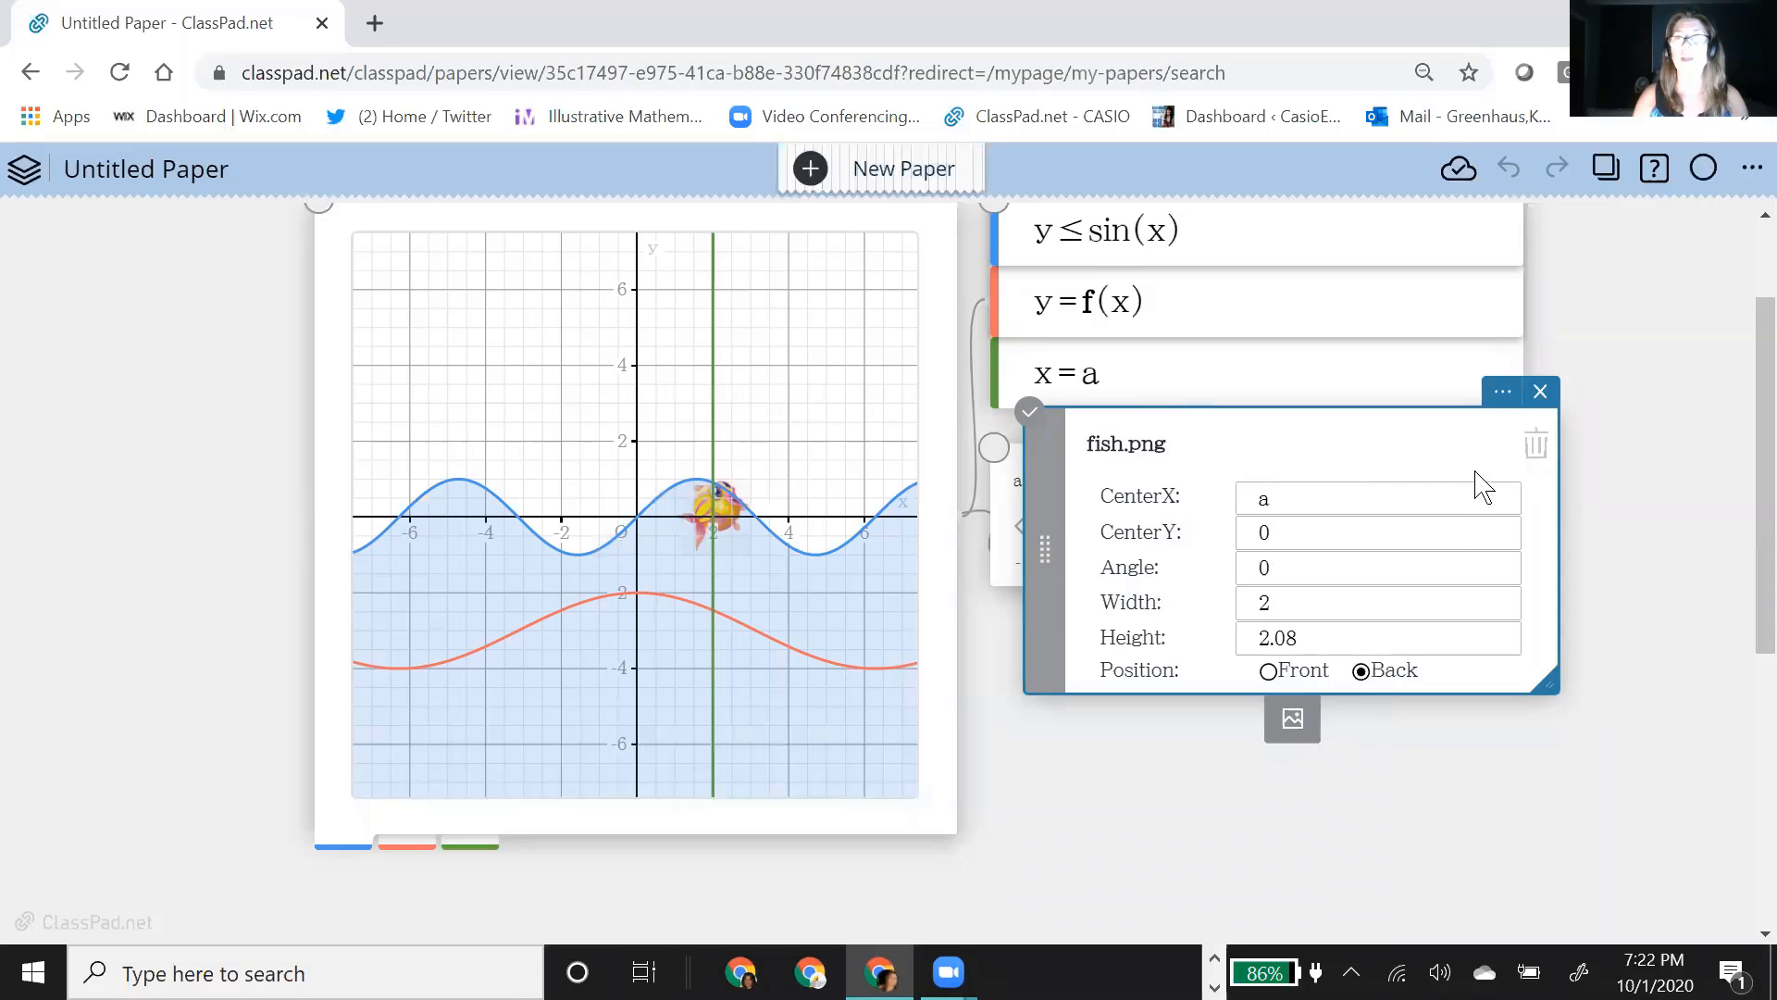
# Step: Move the slider to a = 3 to shift the fish along the x-axis with the vertical line
pyautogui.click(1308, 526)
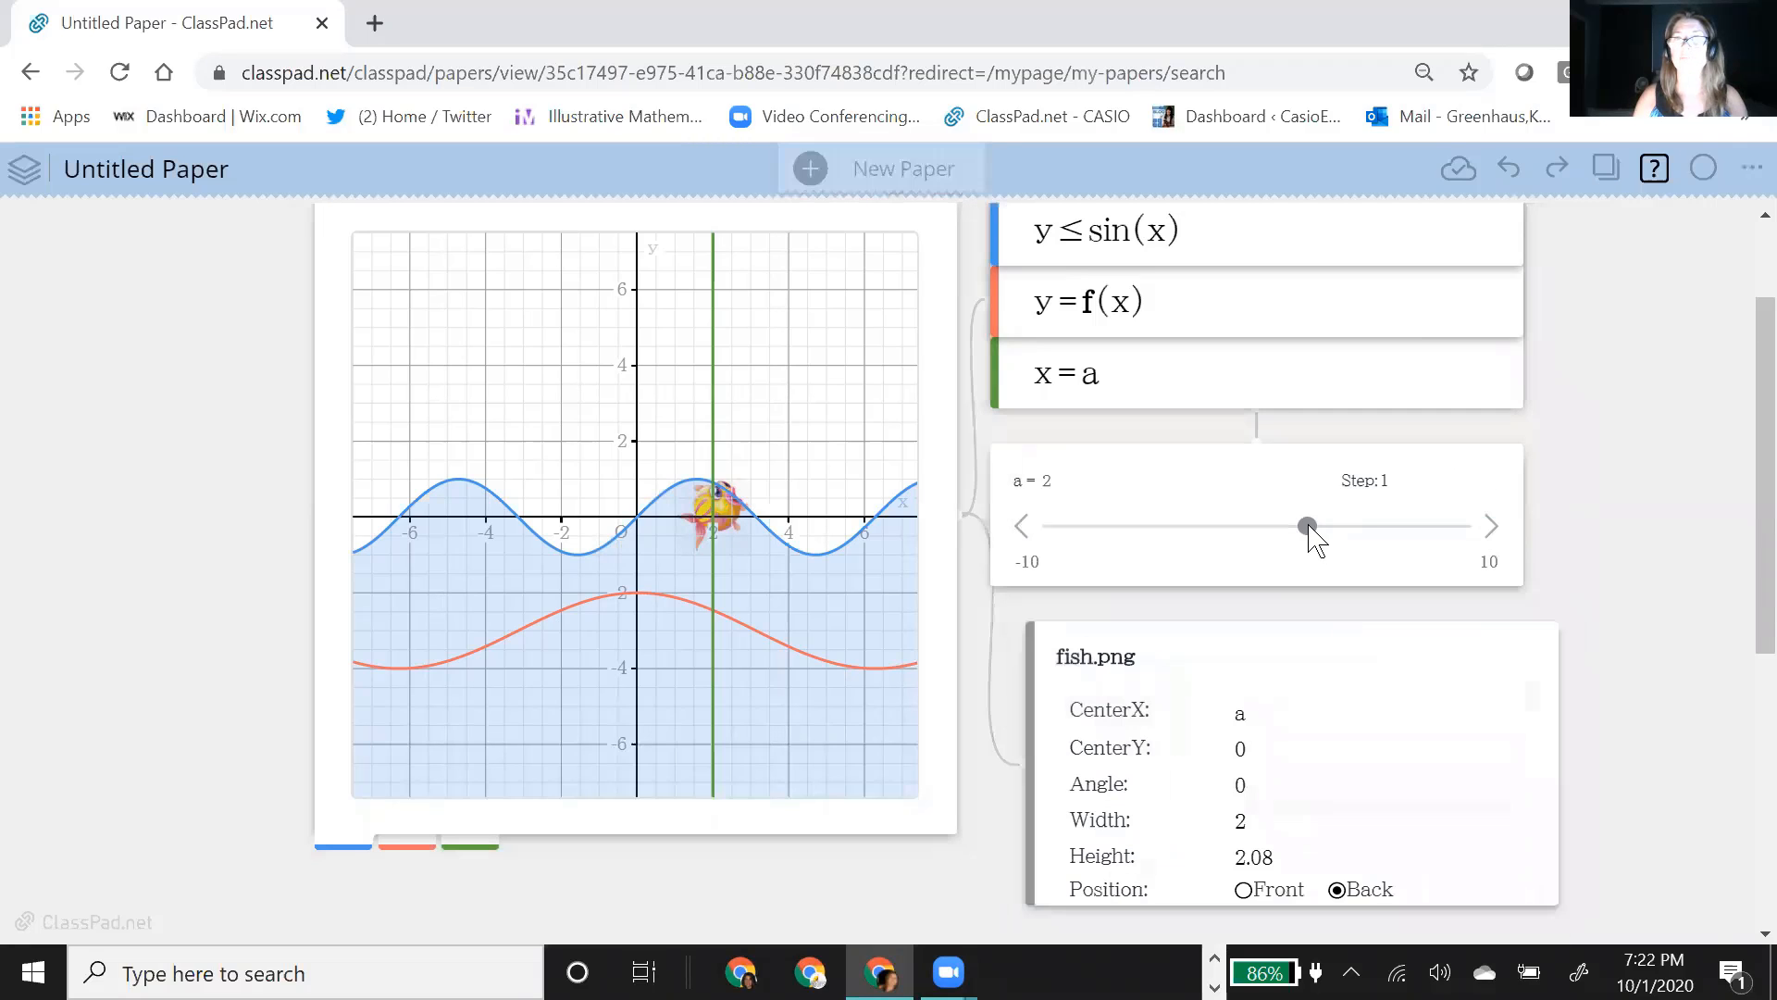
pyautogui.click(1309, 530)
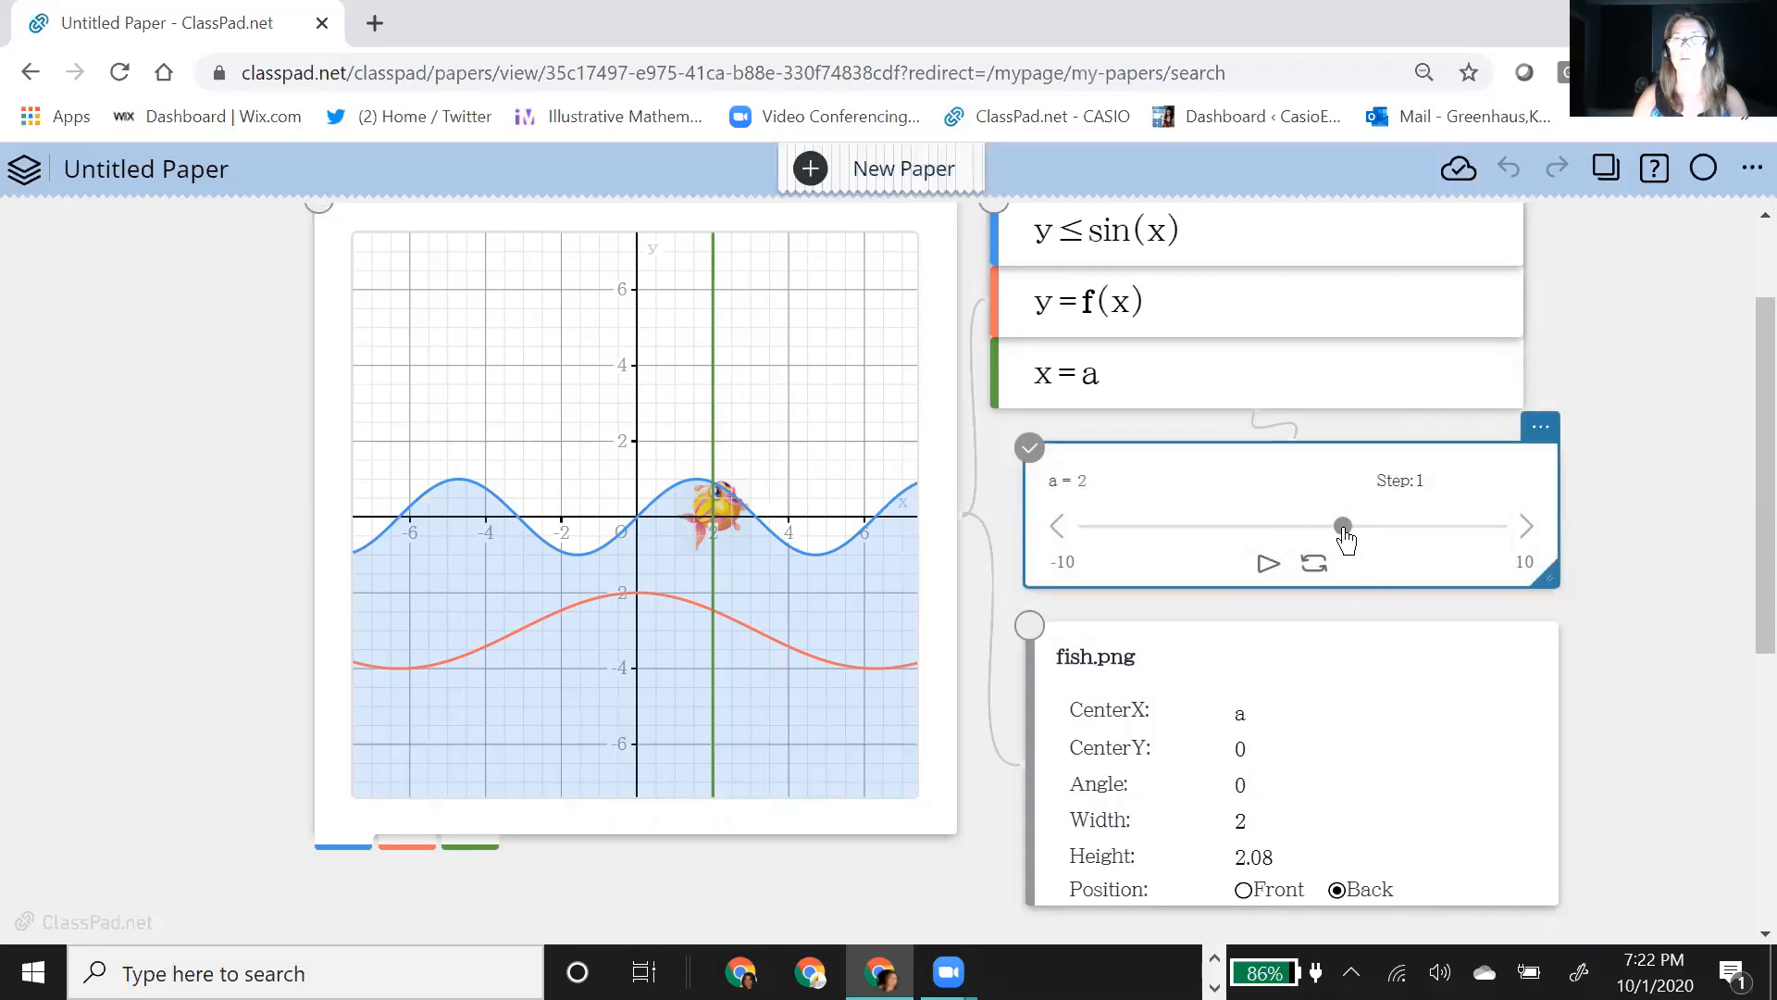
pyautogui.moveTo(1305, 532); pyautogui.dragTo(1374, 535)
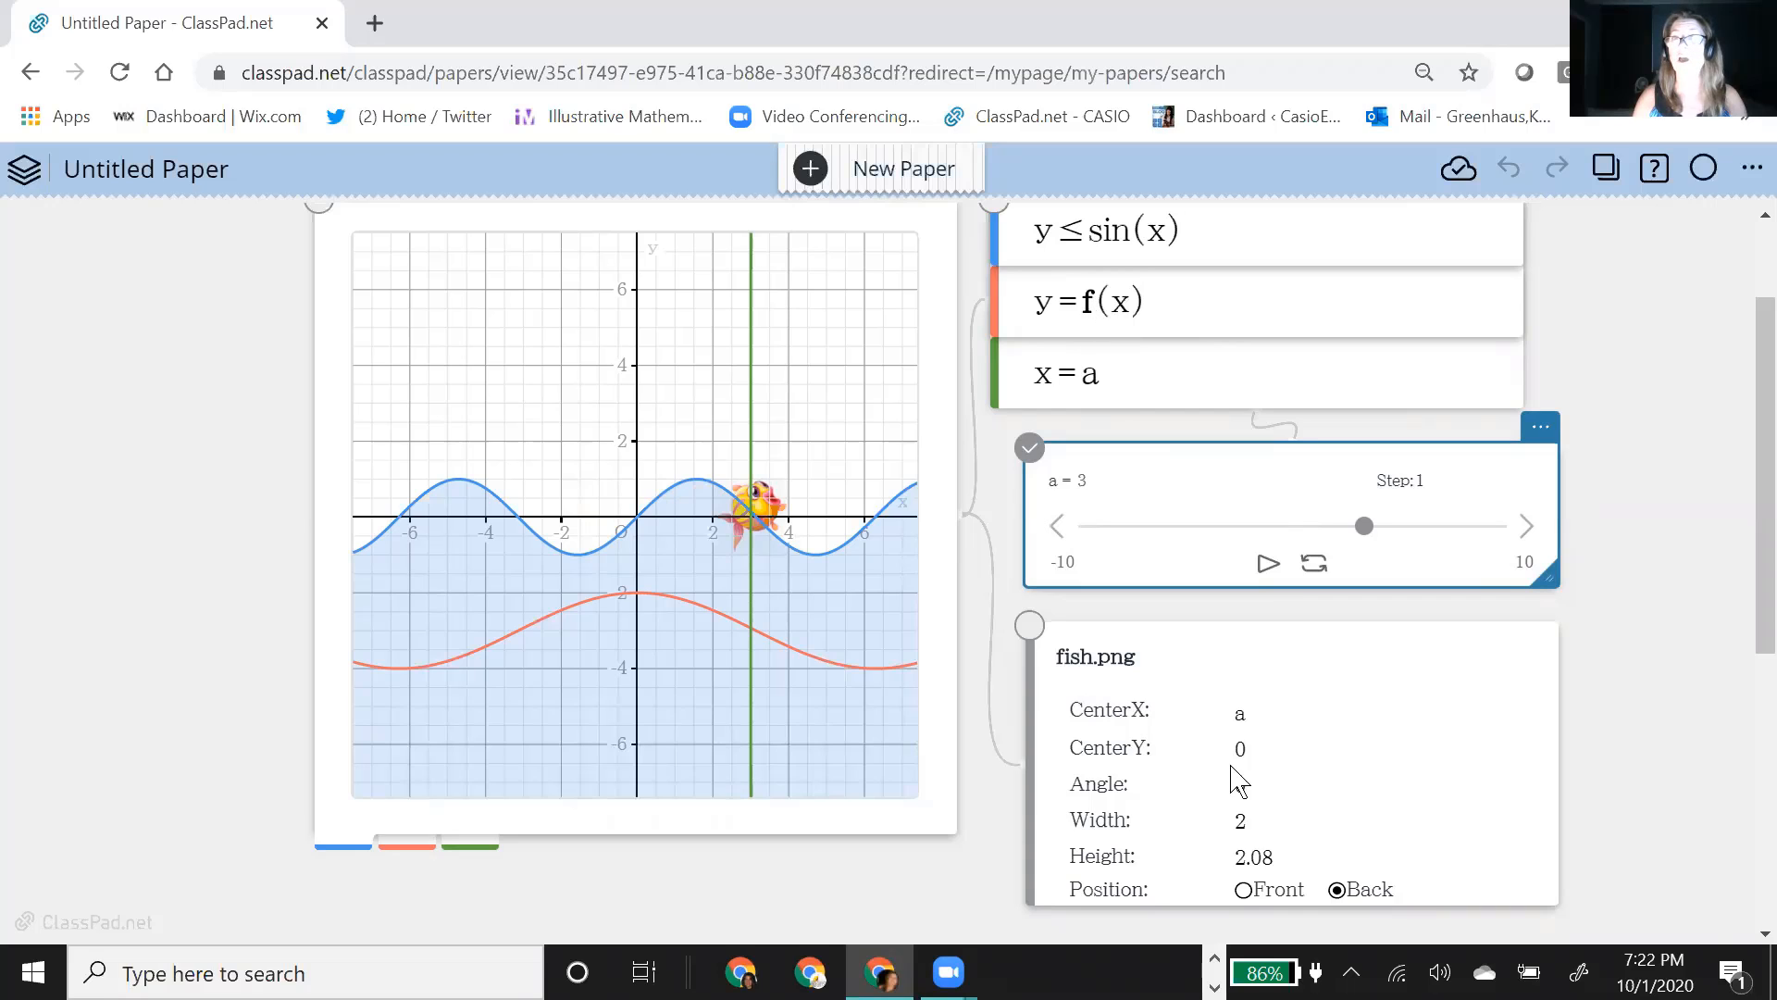
# Step: Set the fish image's CenterY to f(a) so its vertical position follows the cosine curve
pyautogui.click(1250, 761)
pyautogui.click(1281, 748)
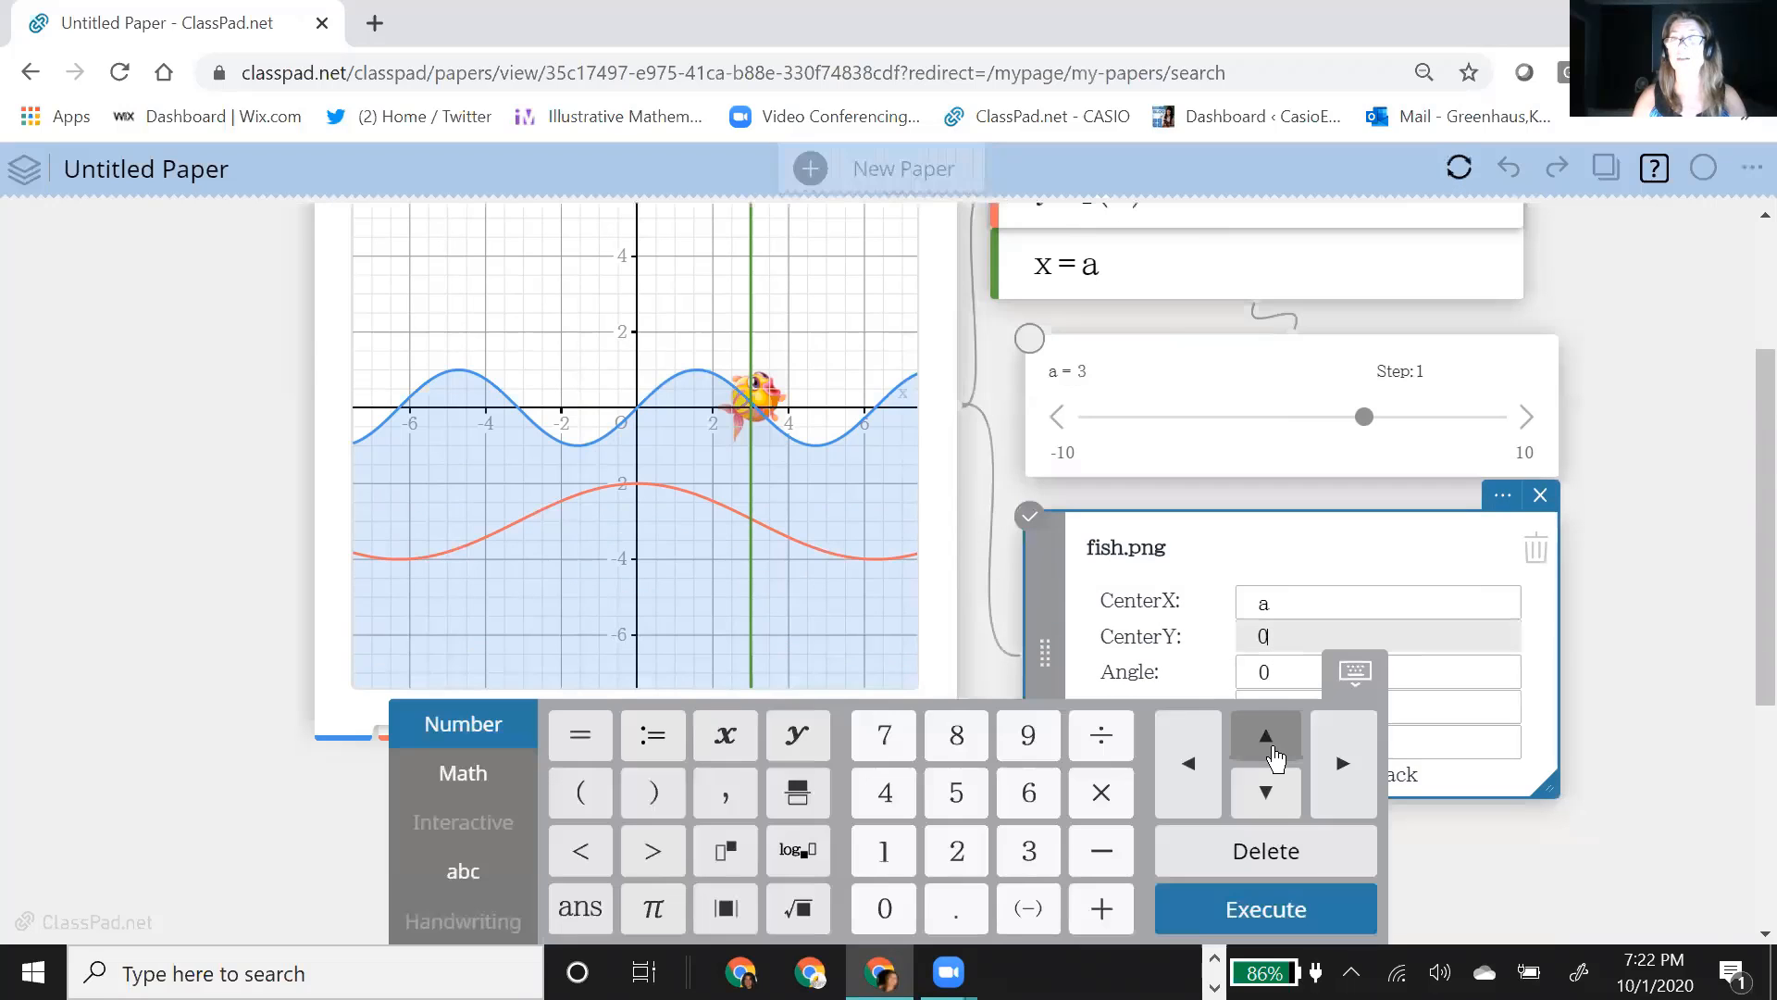
pyautogui.press('BackSpace')
pyautogui.write('f(a')
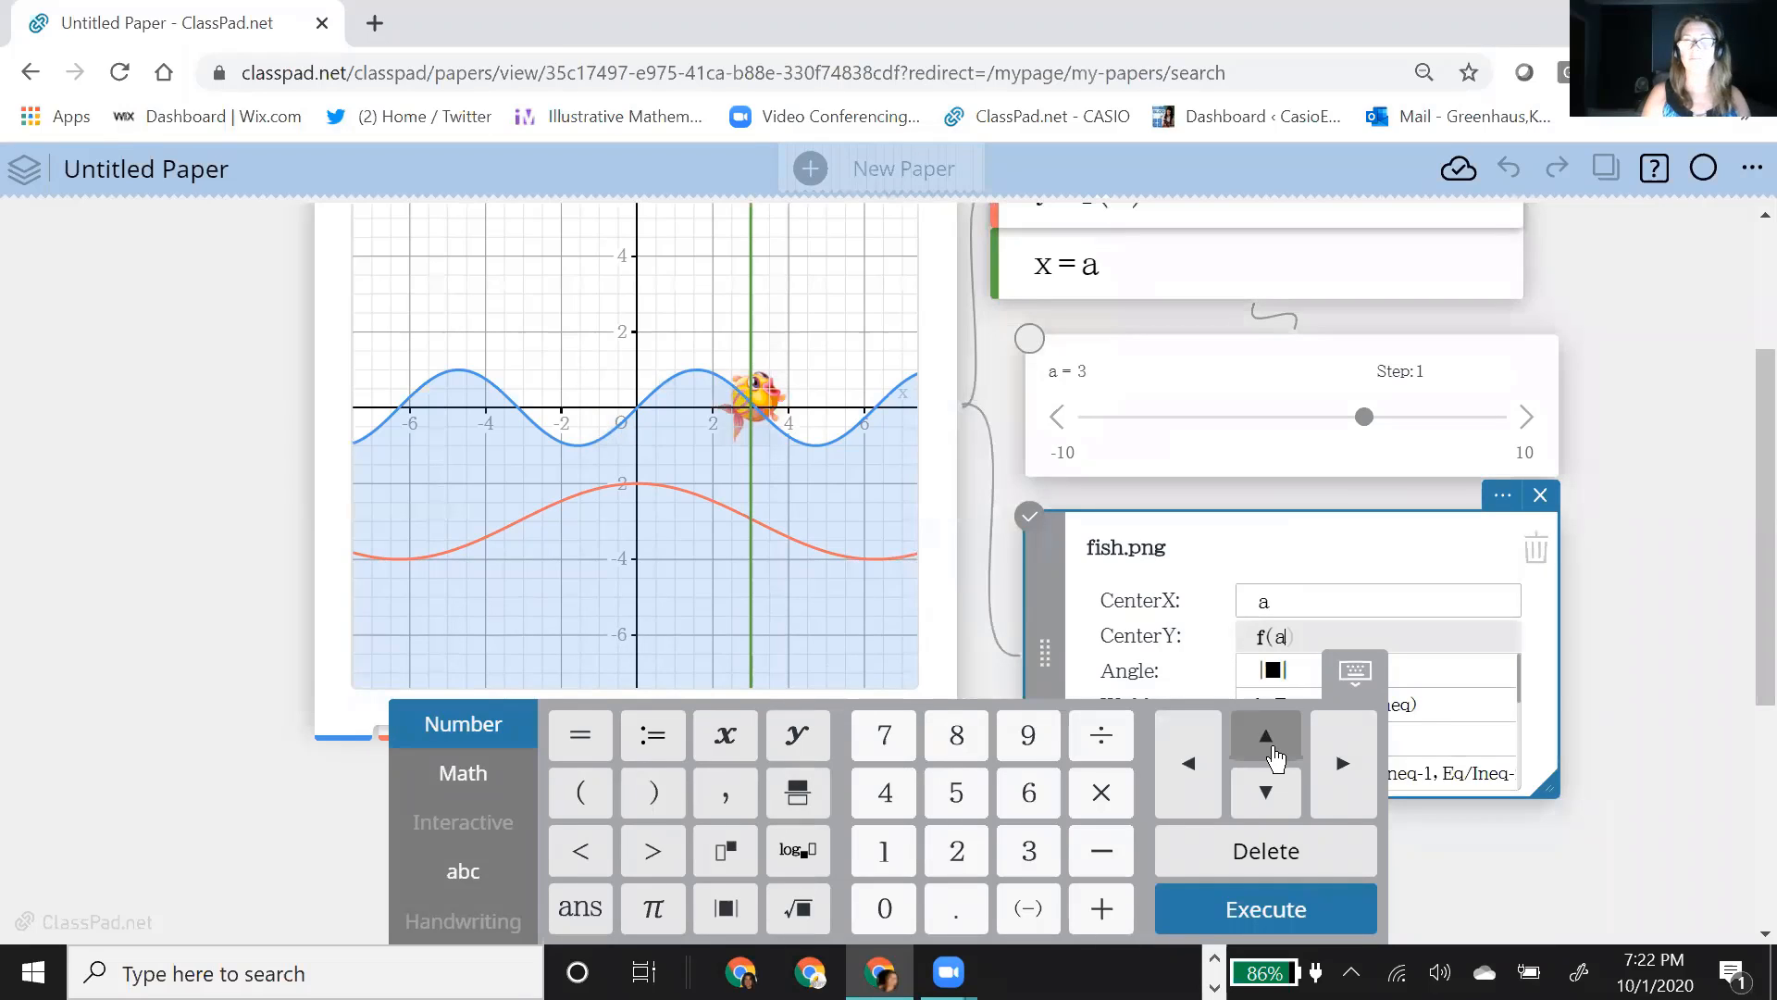
pyautogui.press('Return')
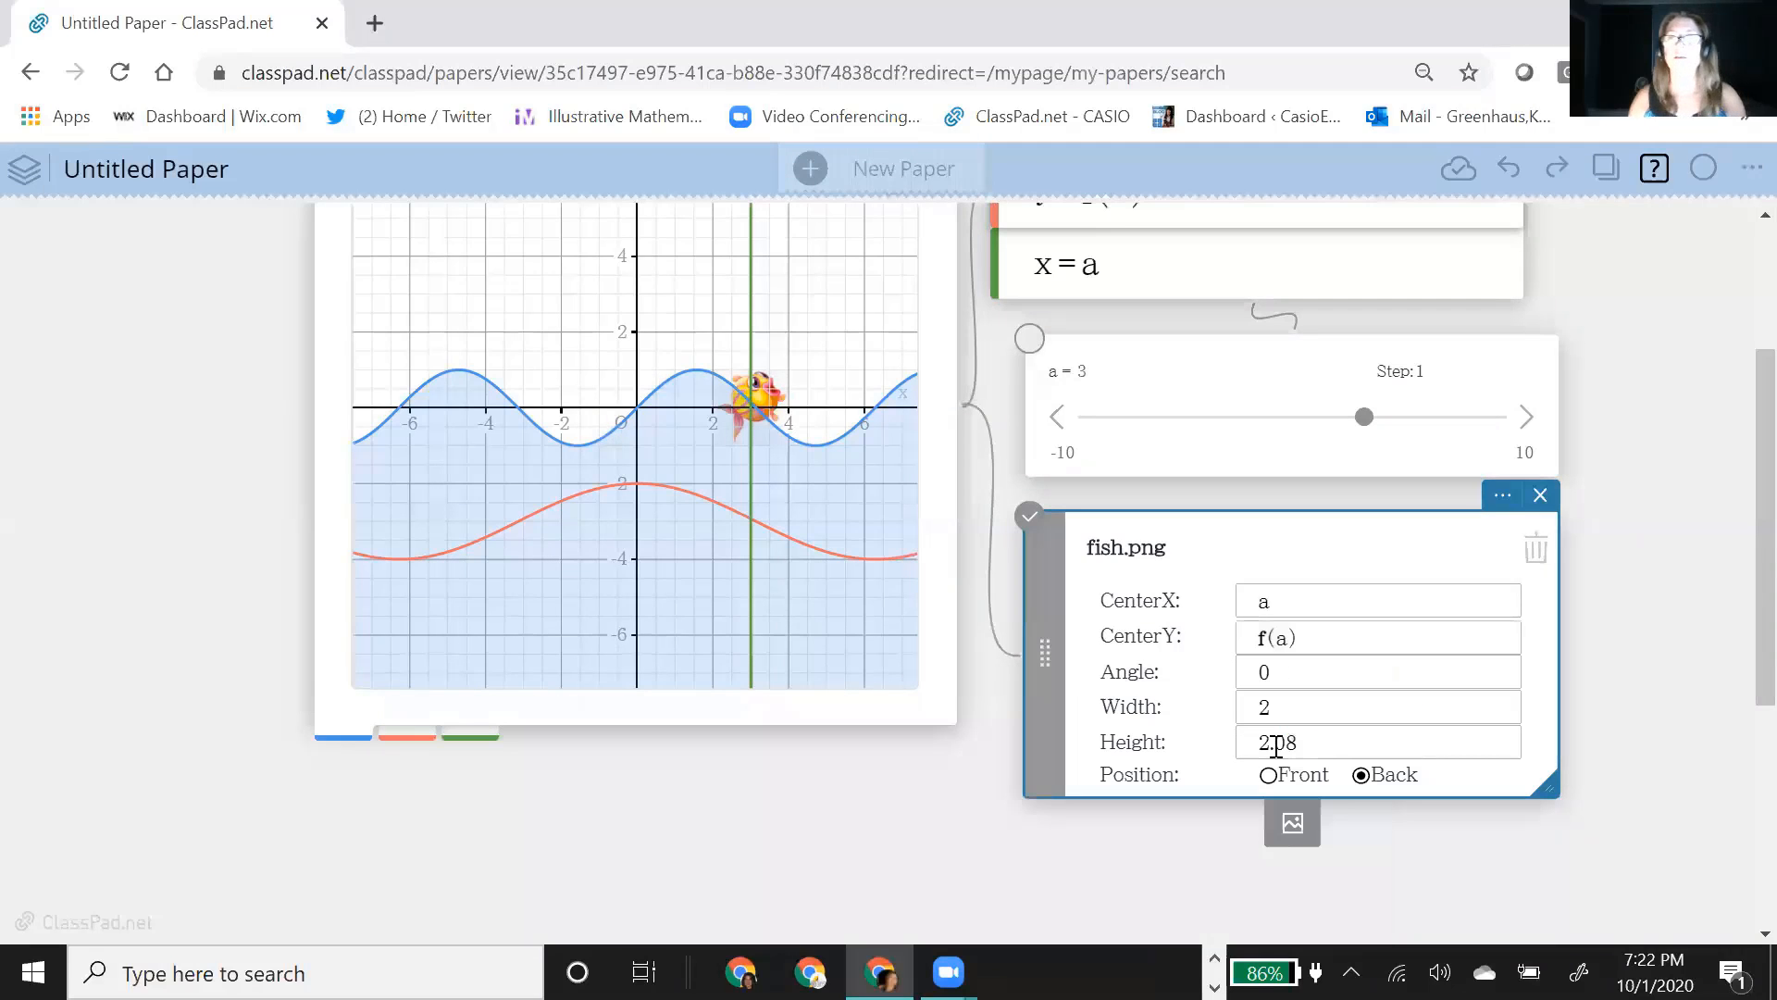
# Step: Move the slider to a = 2 to shift the fish along the cosine curve
pyautogui.click(1366, 422)
pyautogui.click(1367, 423)
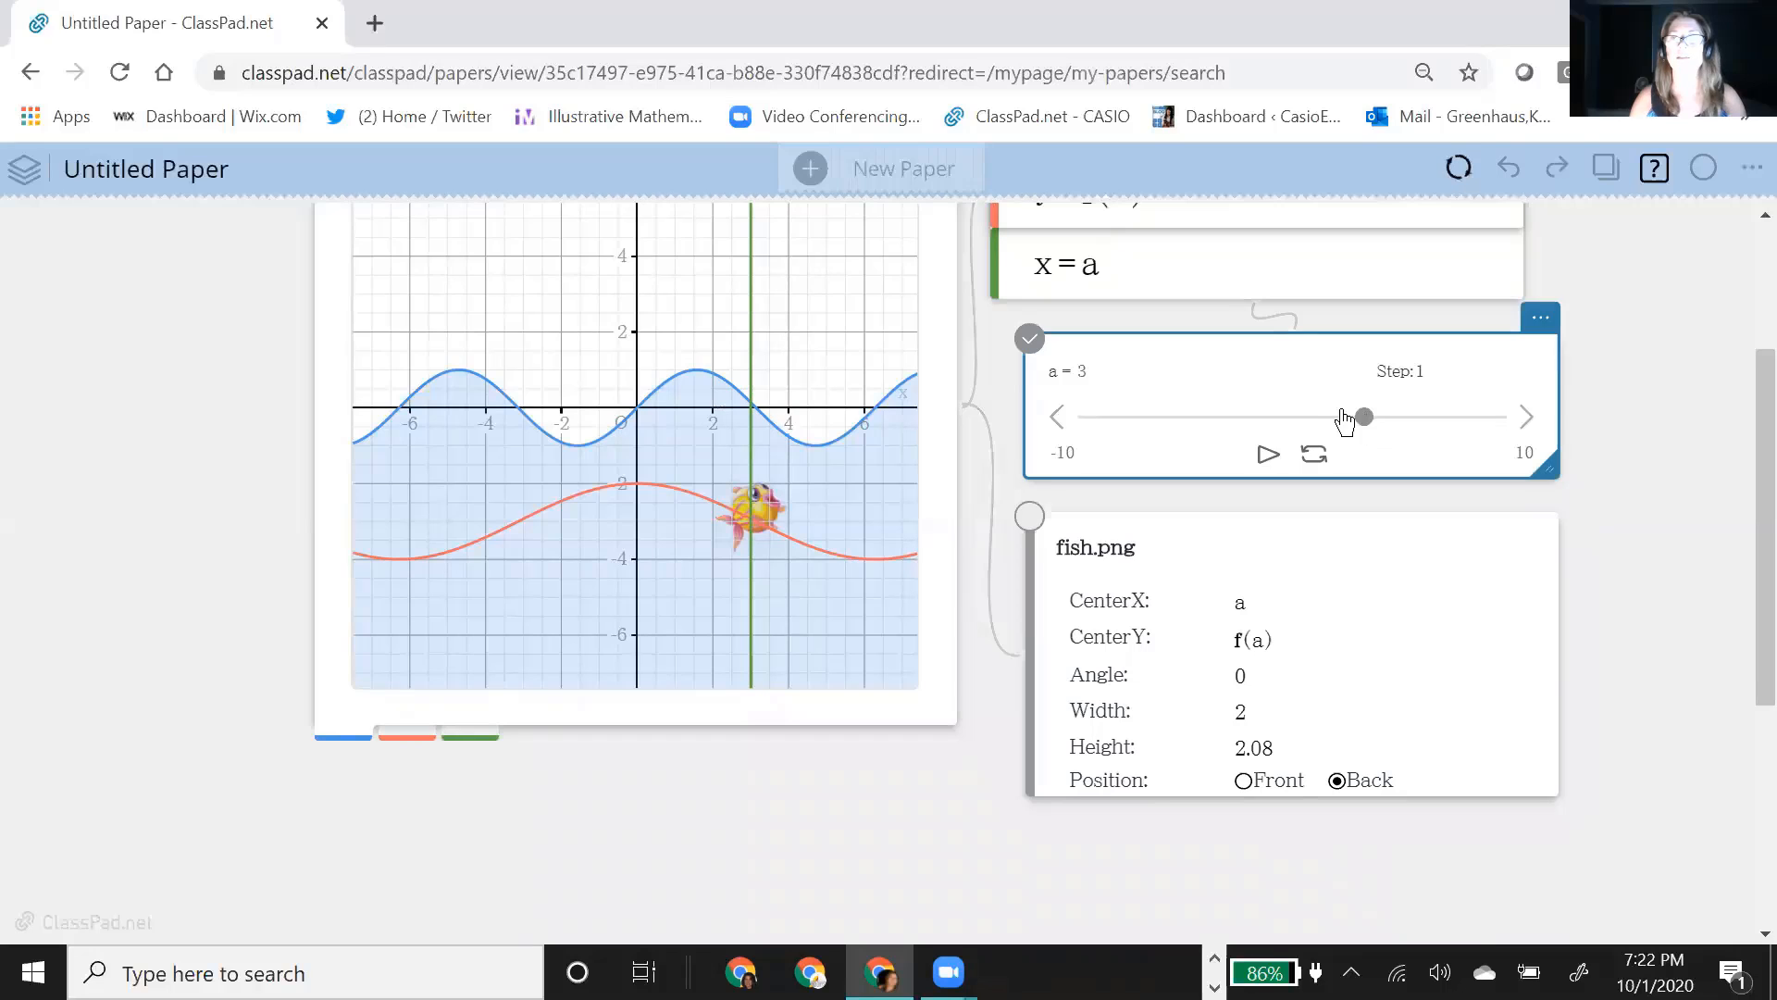
pyautogui.moveTo(1345, 421)
pyautogui.mouseDown()
pyautogui.moveTo(1127, 423)
pyautogui.moveTo(1339, 431)
pyautogui.mouseUp()
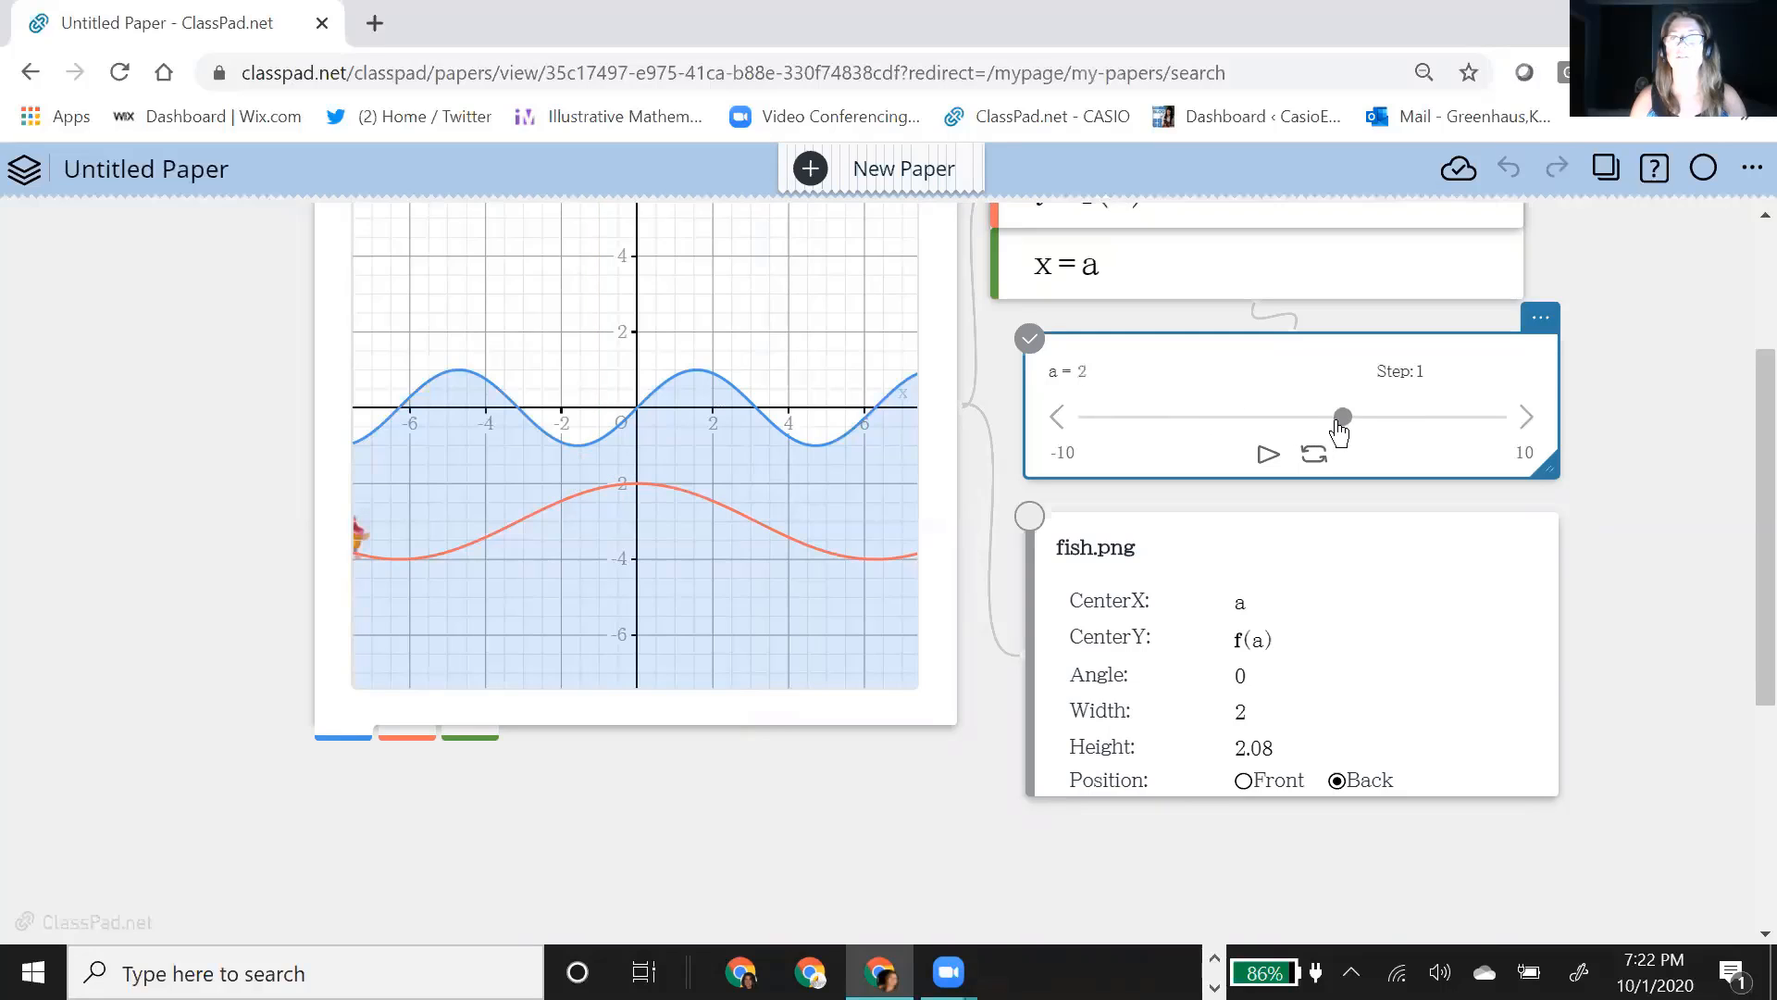
# Step: Rotate the fish image by setting its angle to -20
pyautogui.click(1271, 674)
pyautogui.click(1271, 673)
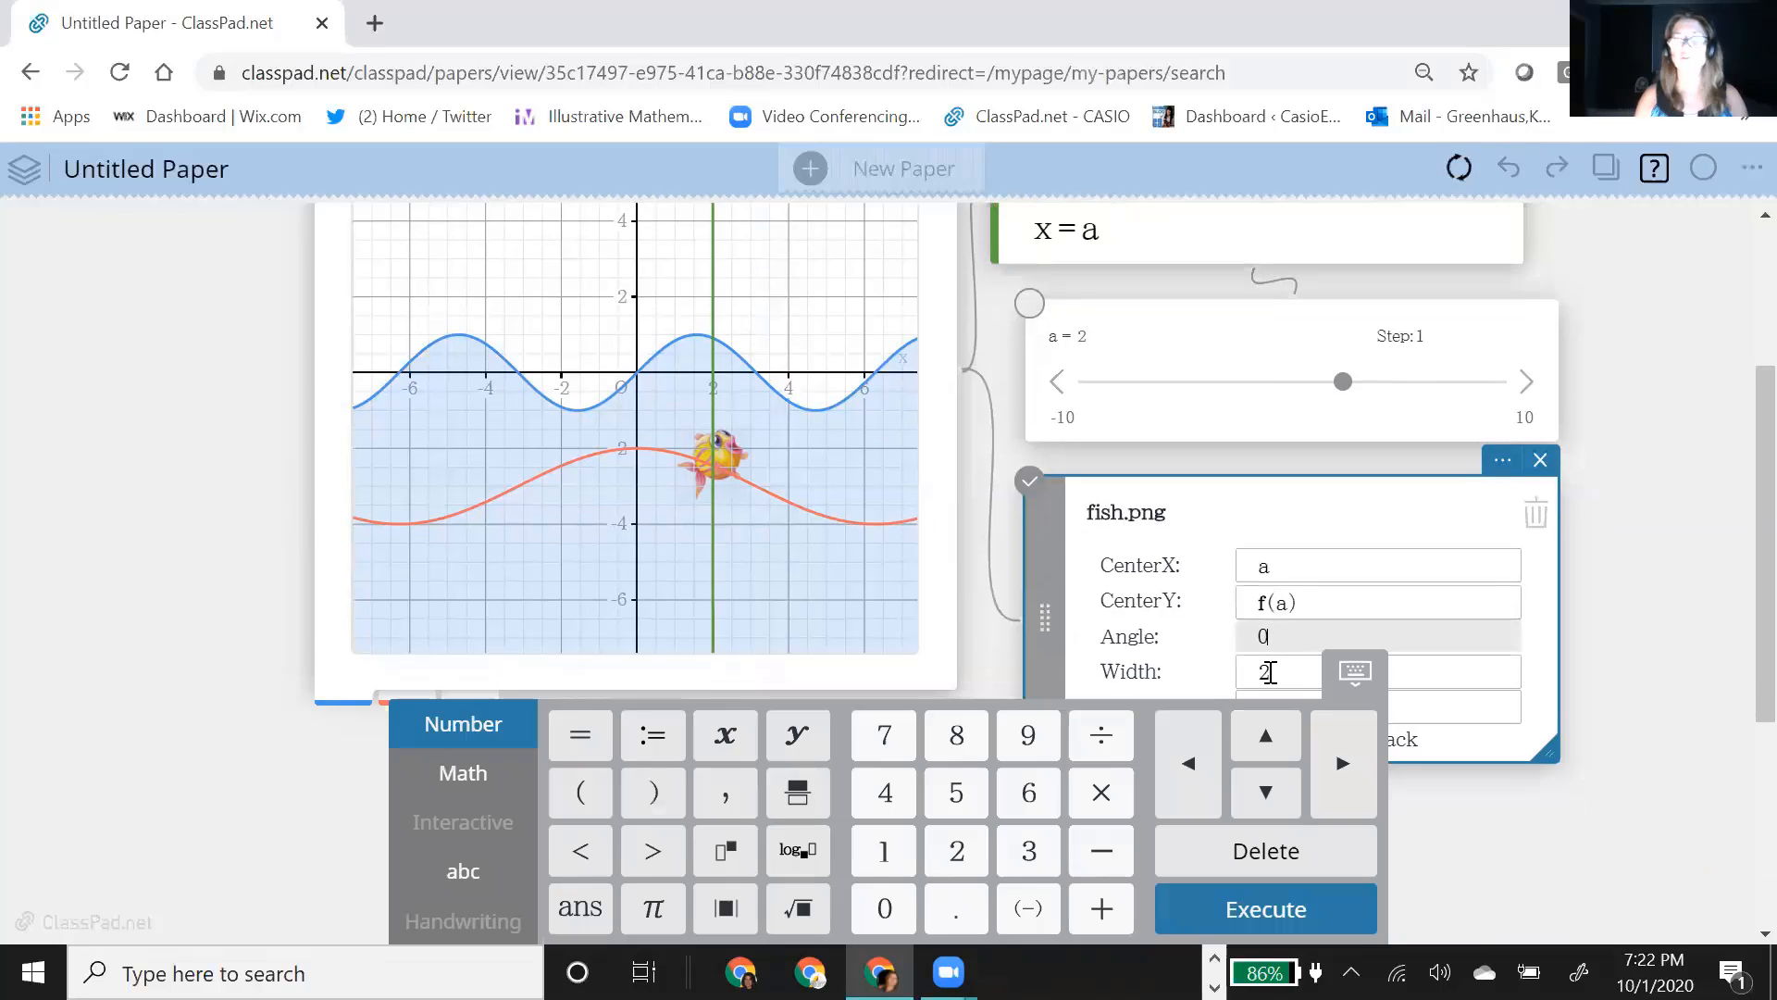
pyautogui.press('BackSpace')
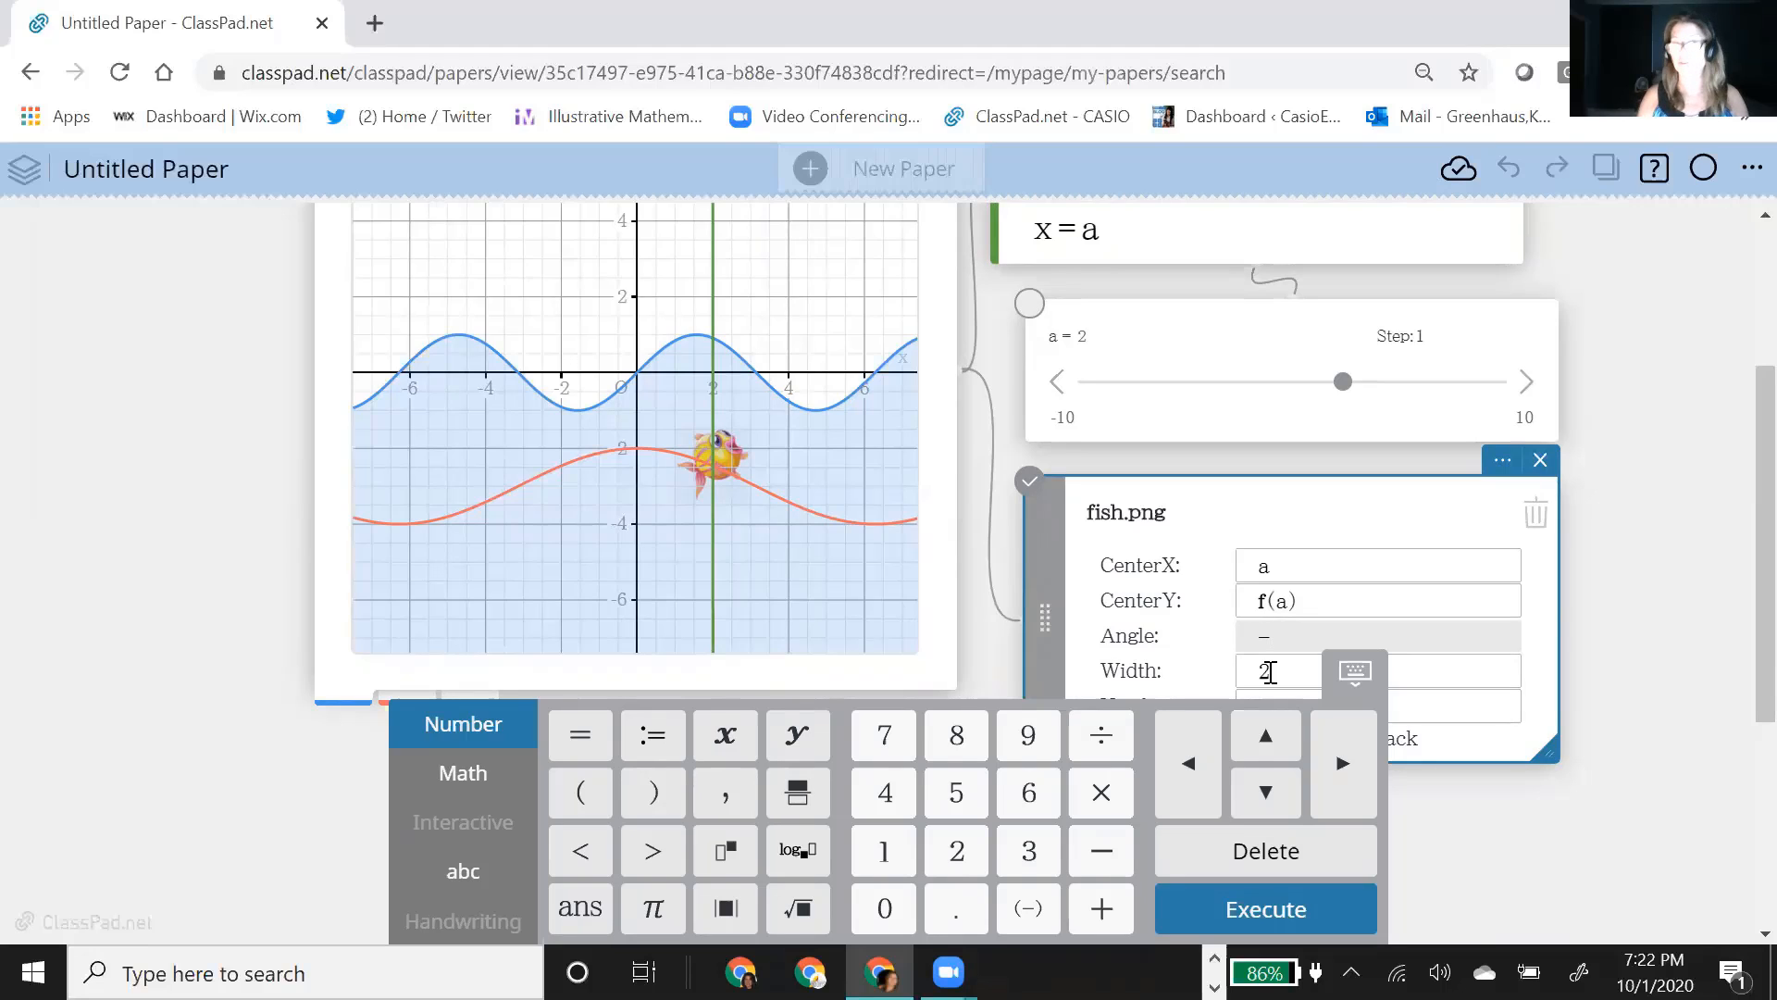
pyautogui.press('Return')
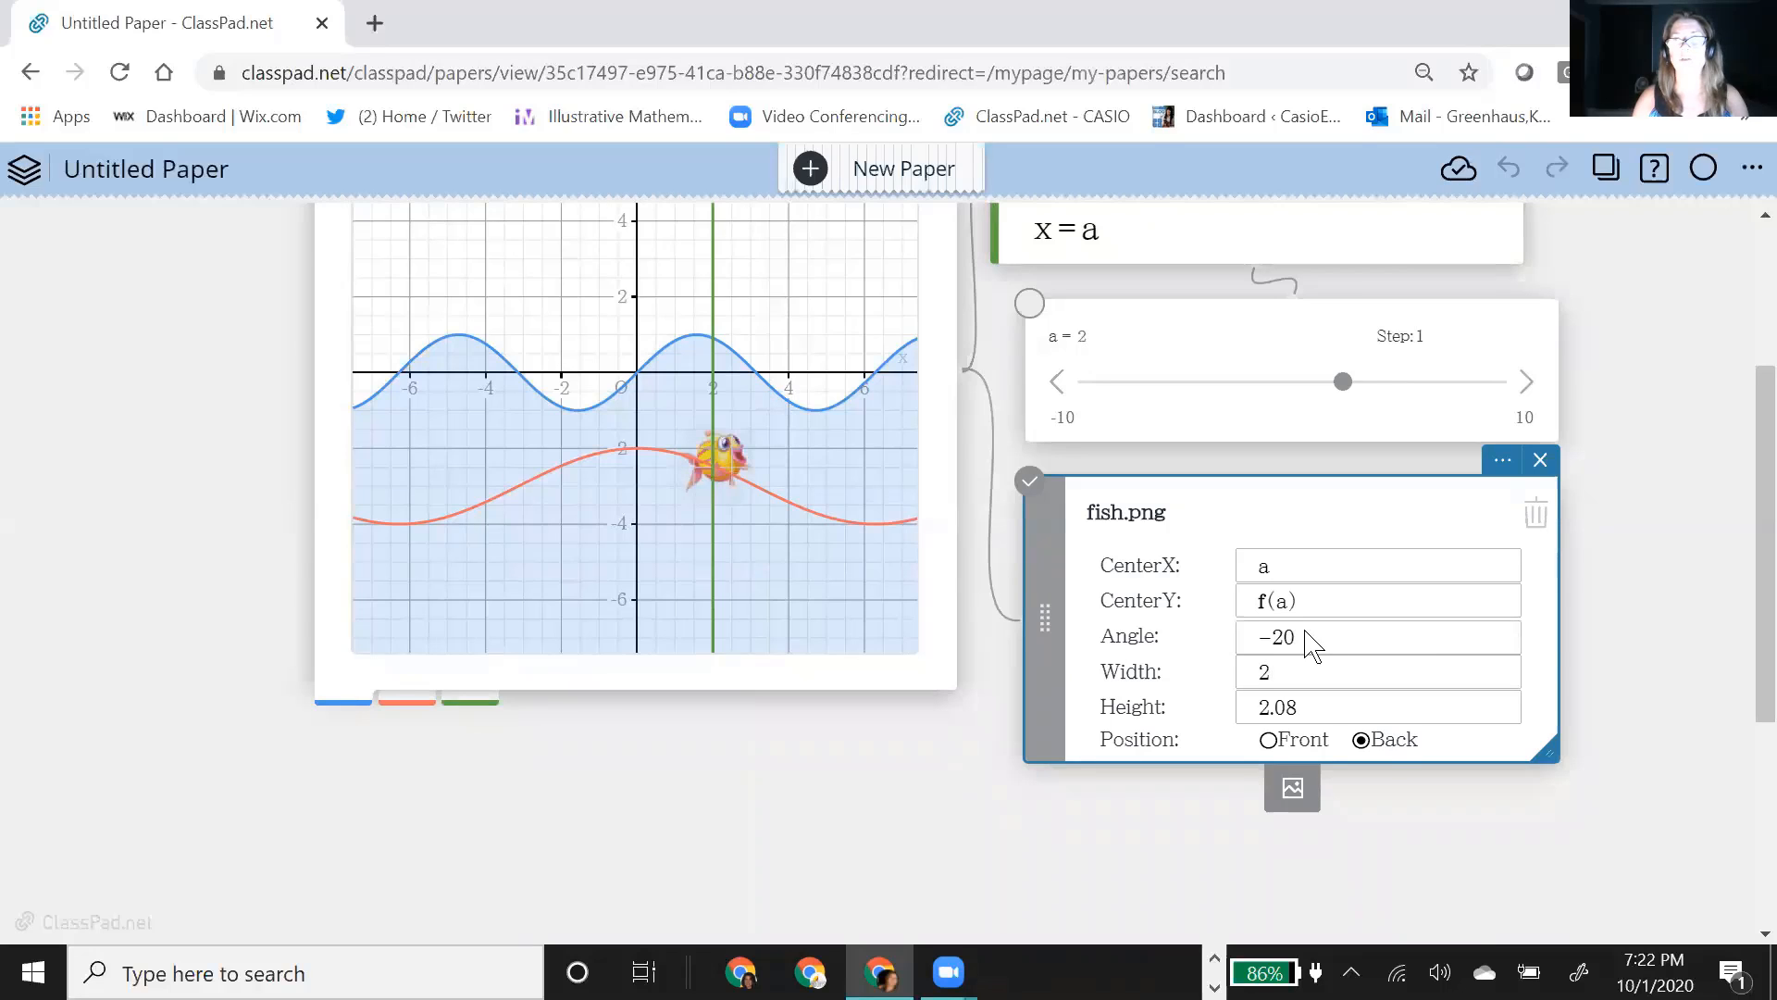
# Step: Change the fish image's angle to -35 to tilt it further
pyautogui.click(1312, 638)
pyautogui.press('BackSpace')
pyautogui.press('BackSpace')
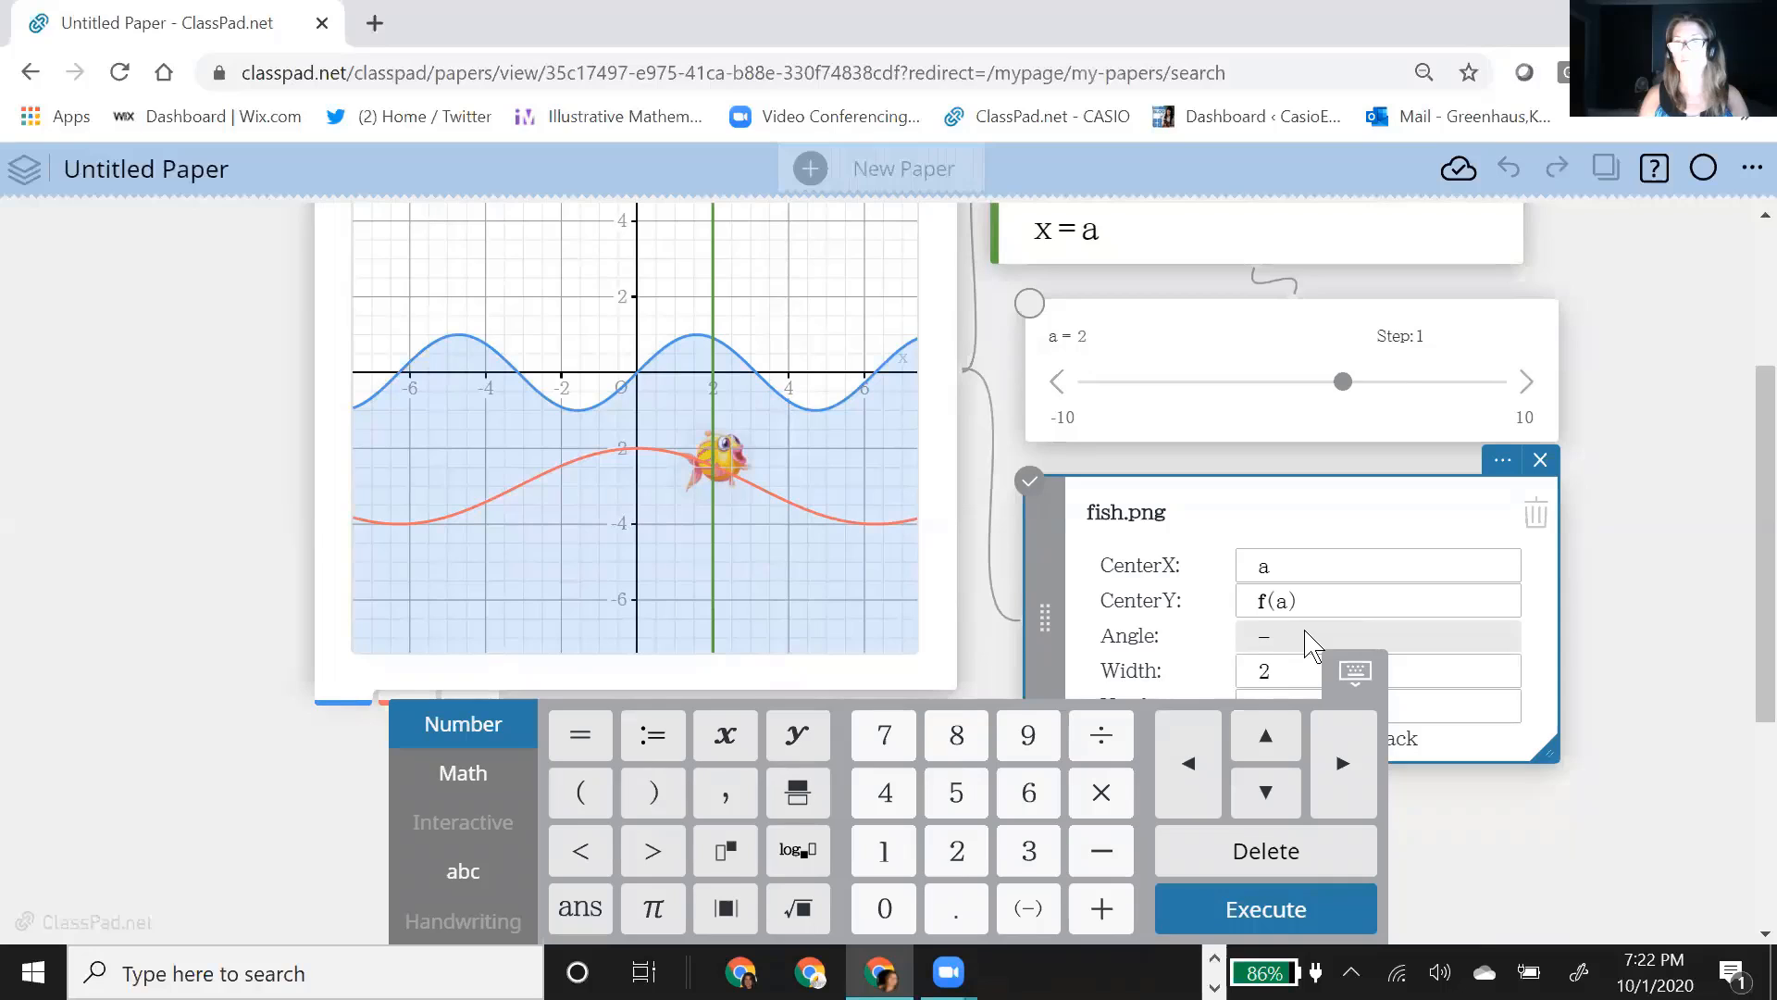
pyautogui.write('35')
pyautogui.press('Return')
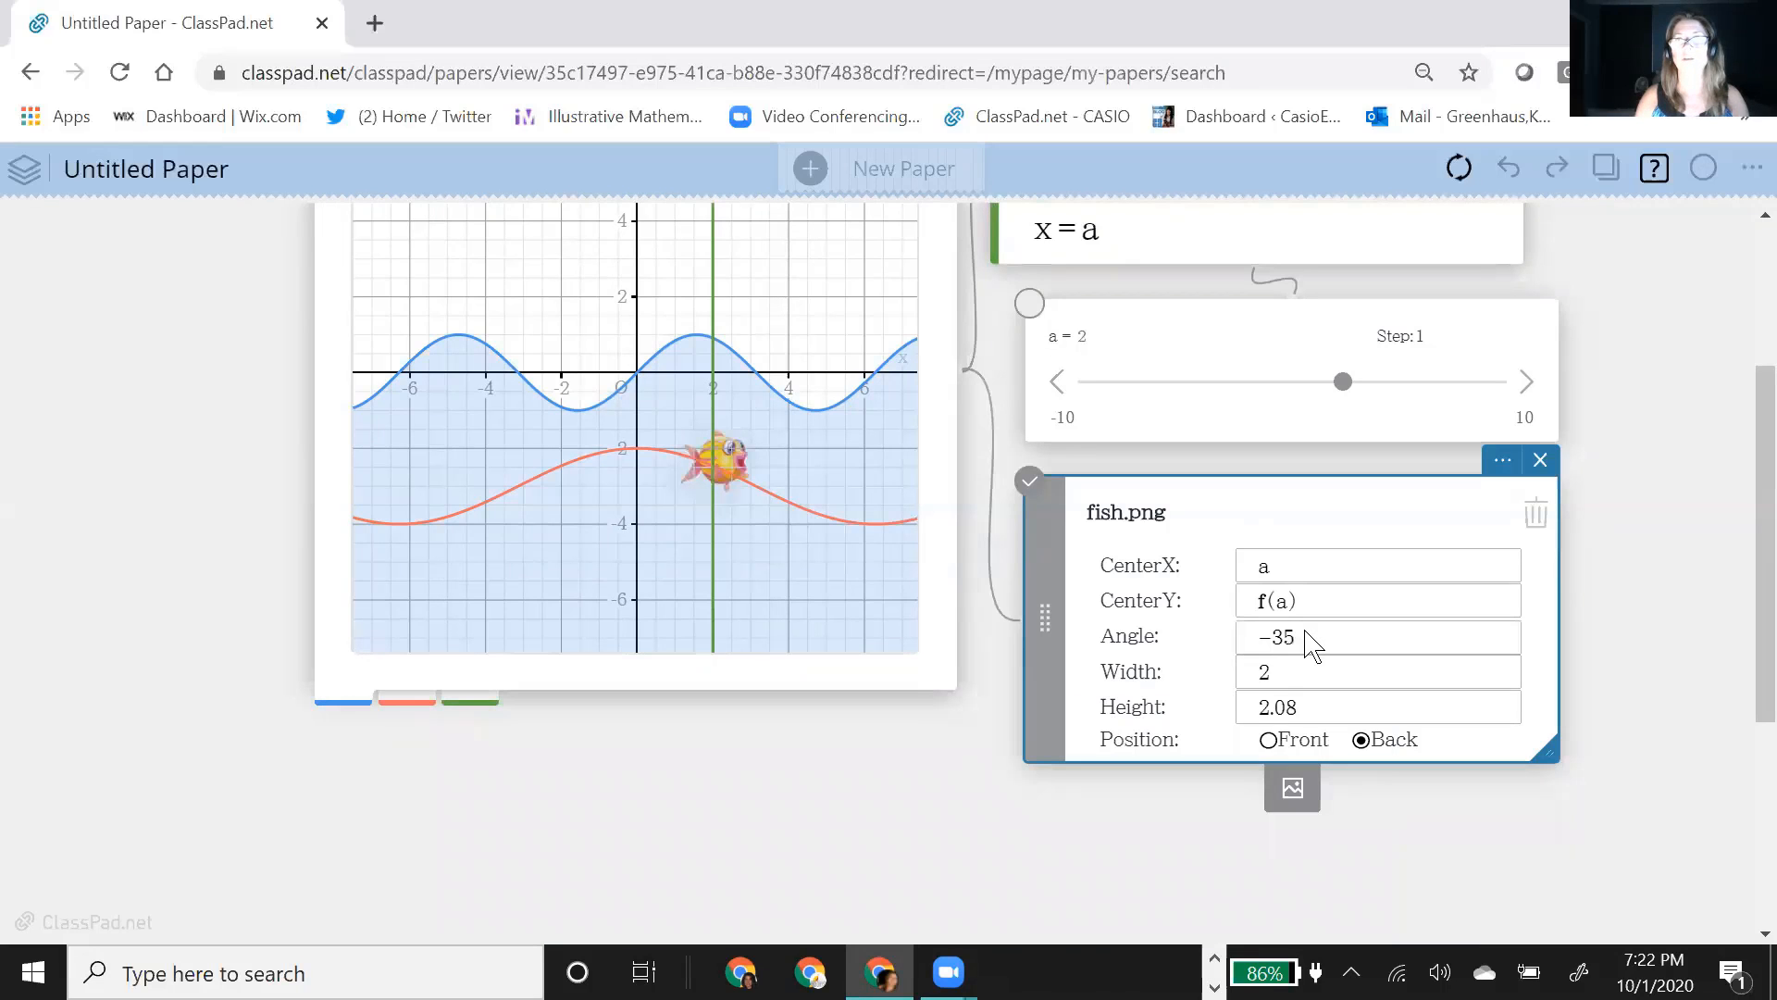
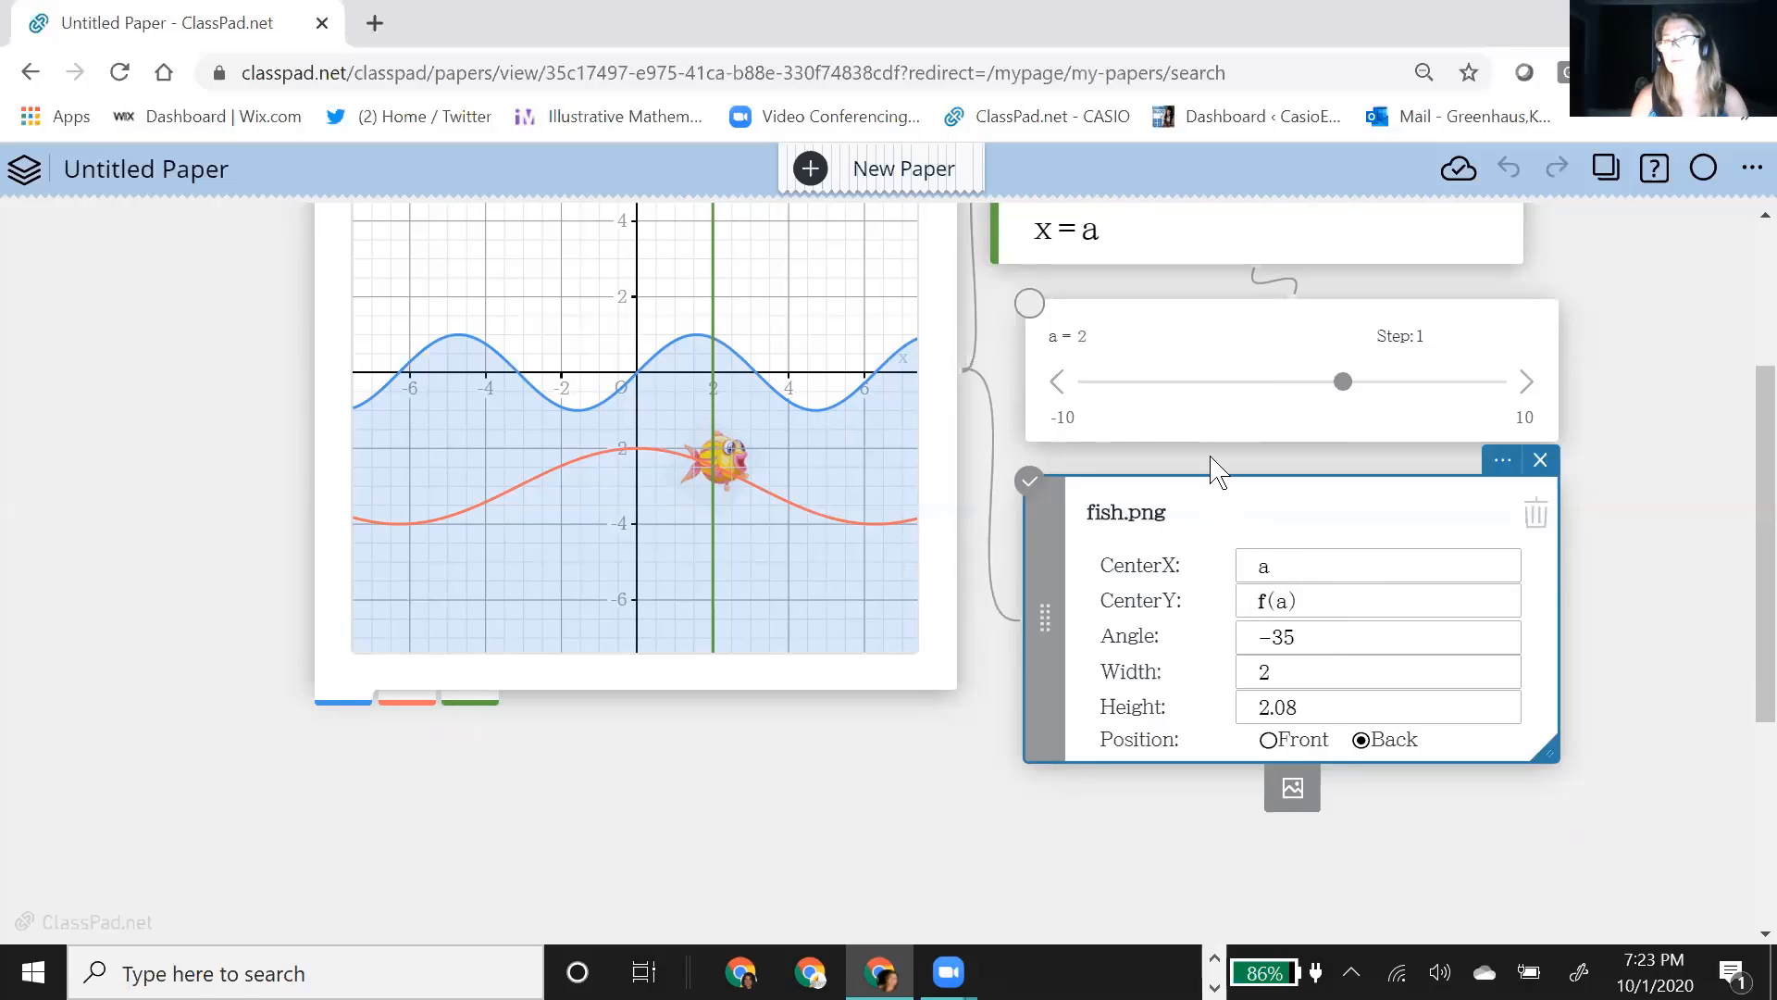
# Step: Set slider a's range from -7 to 7, then play its animation and stop it at a = -3
pyautogui.click(1077, 421)
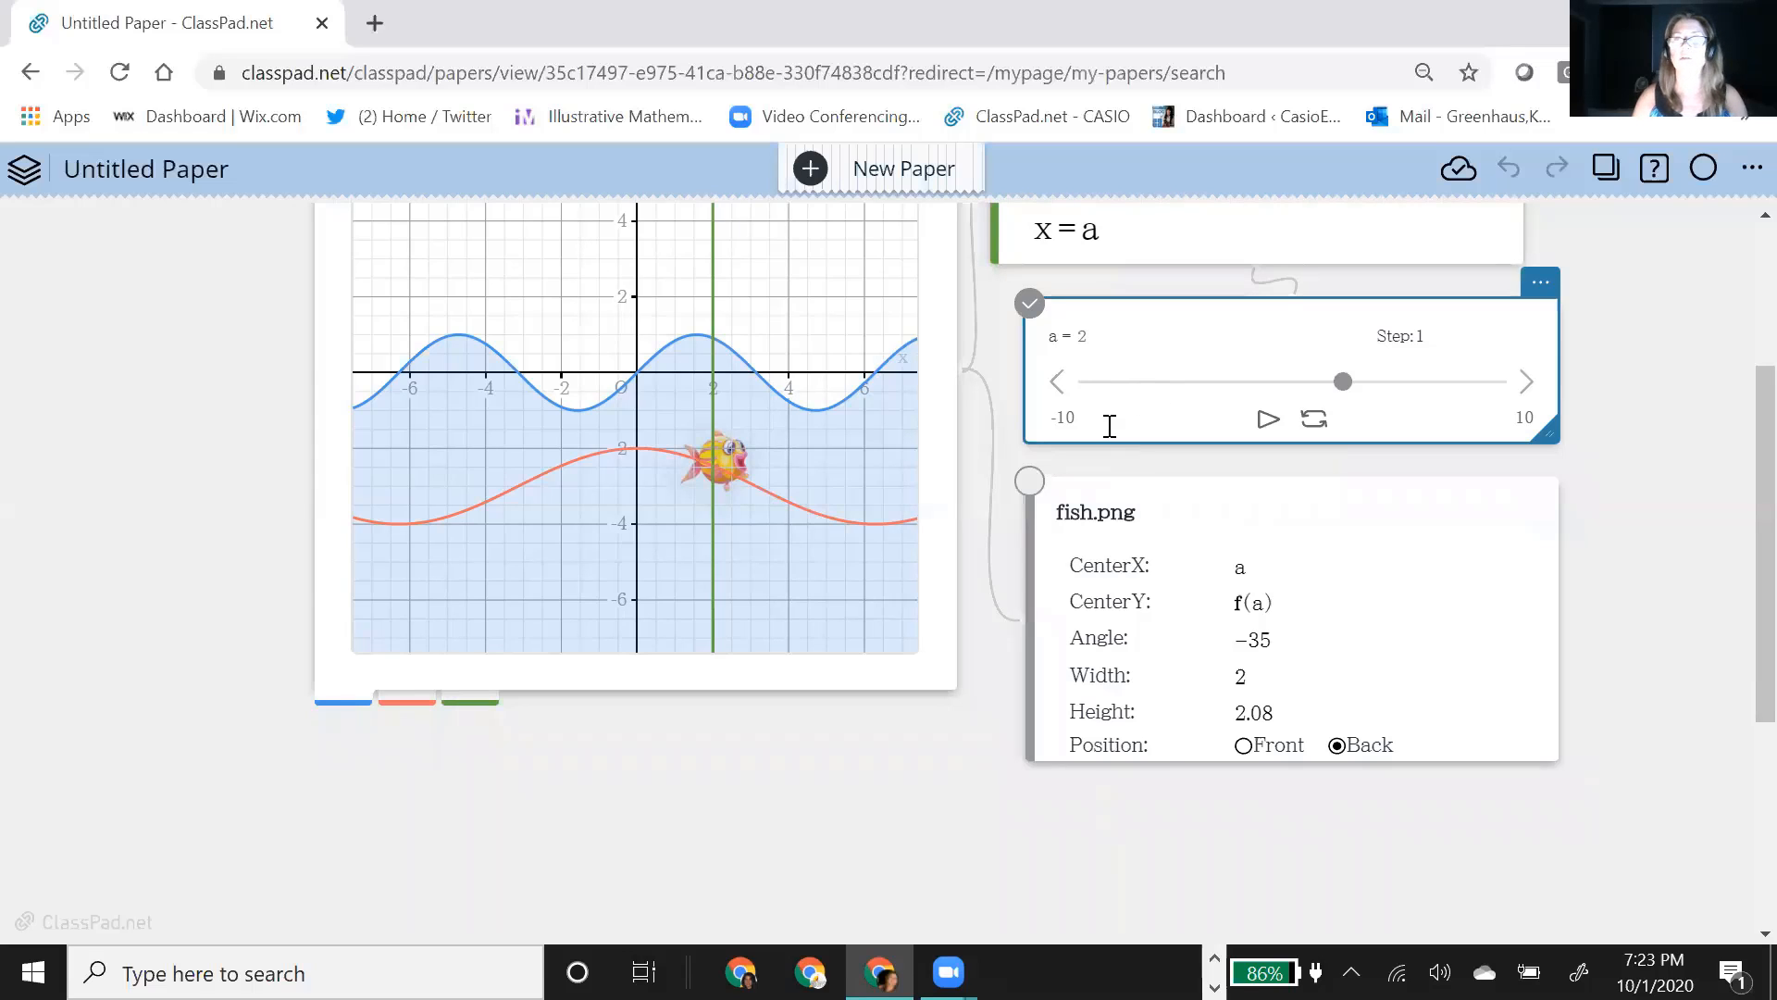
pyautogui.click(1089, 430)
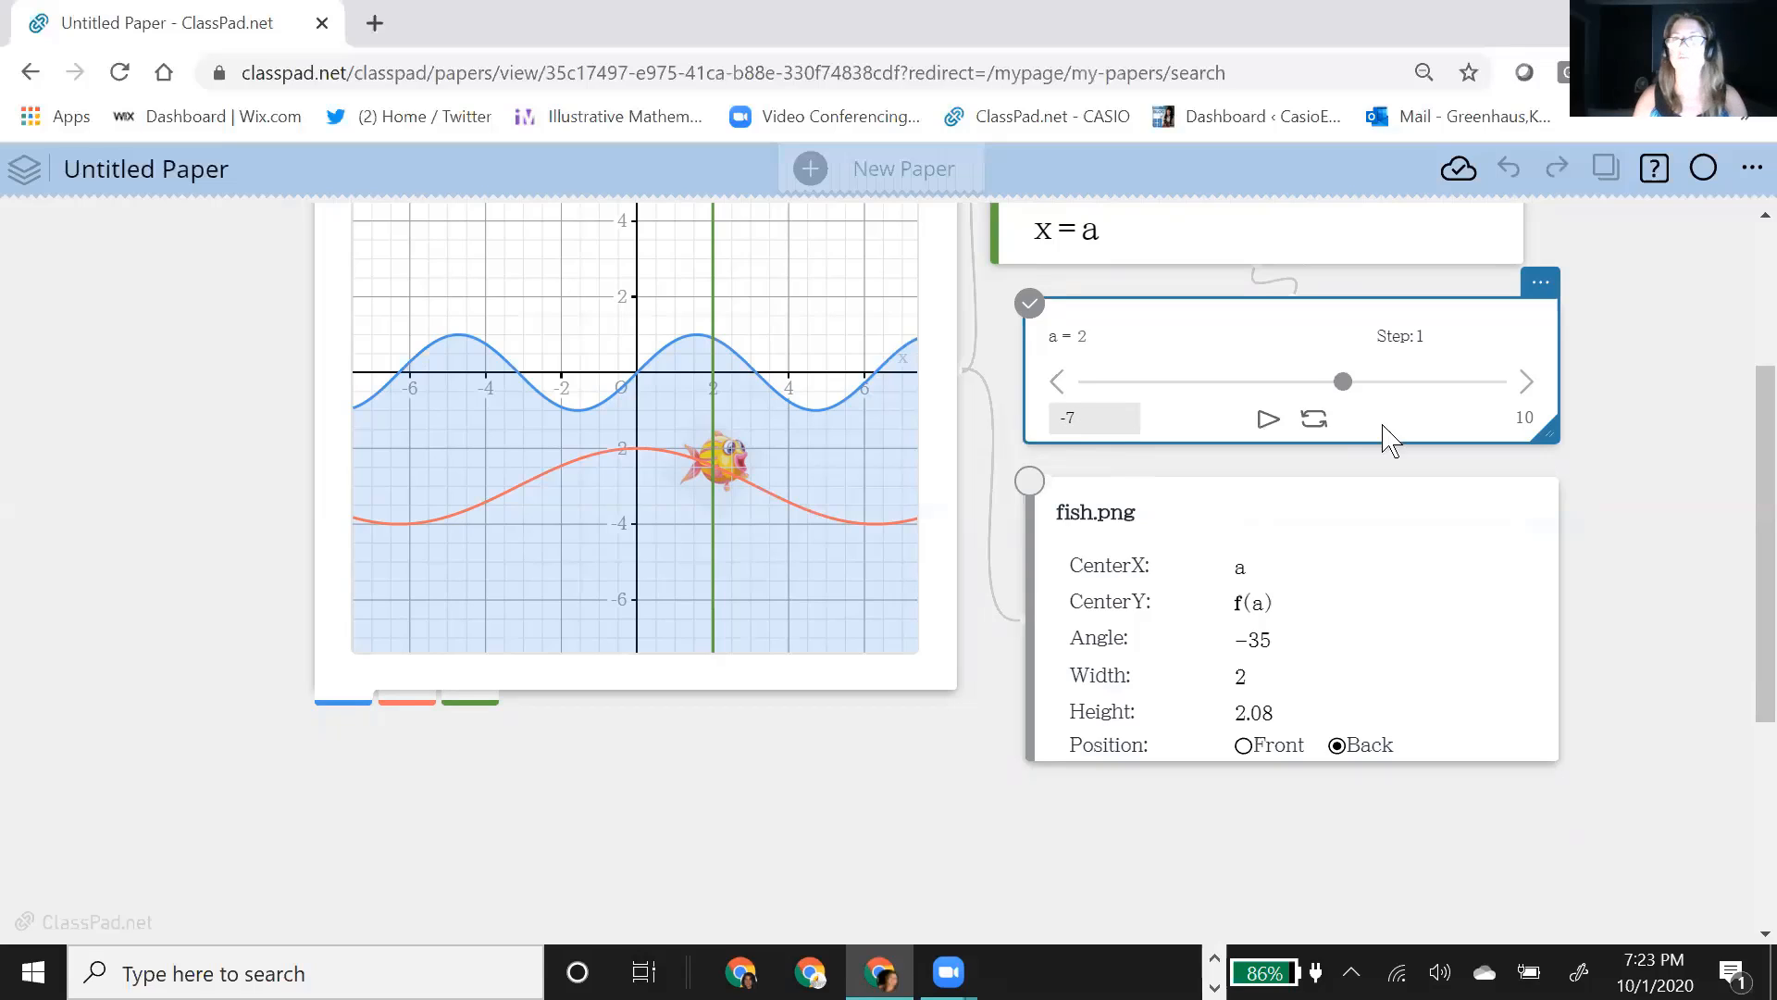
pyautogui.click(1527, 417)
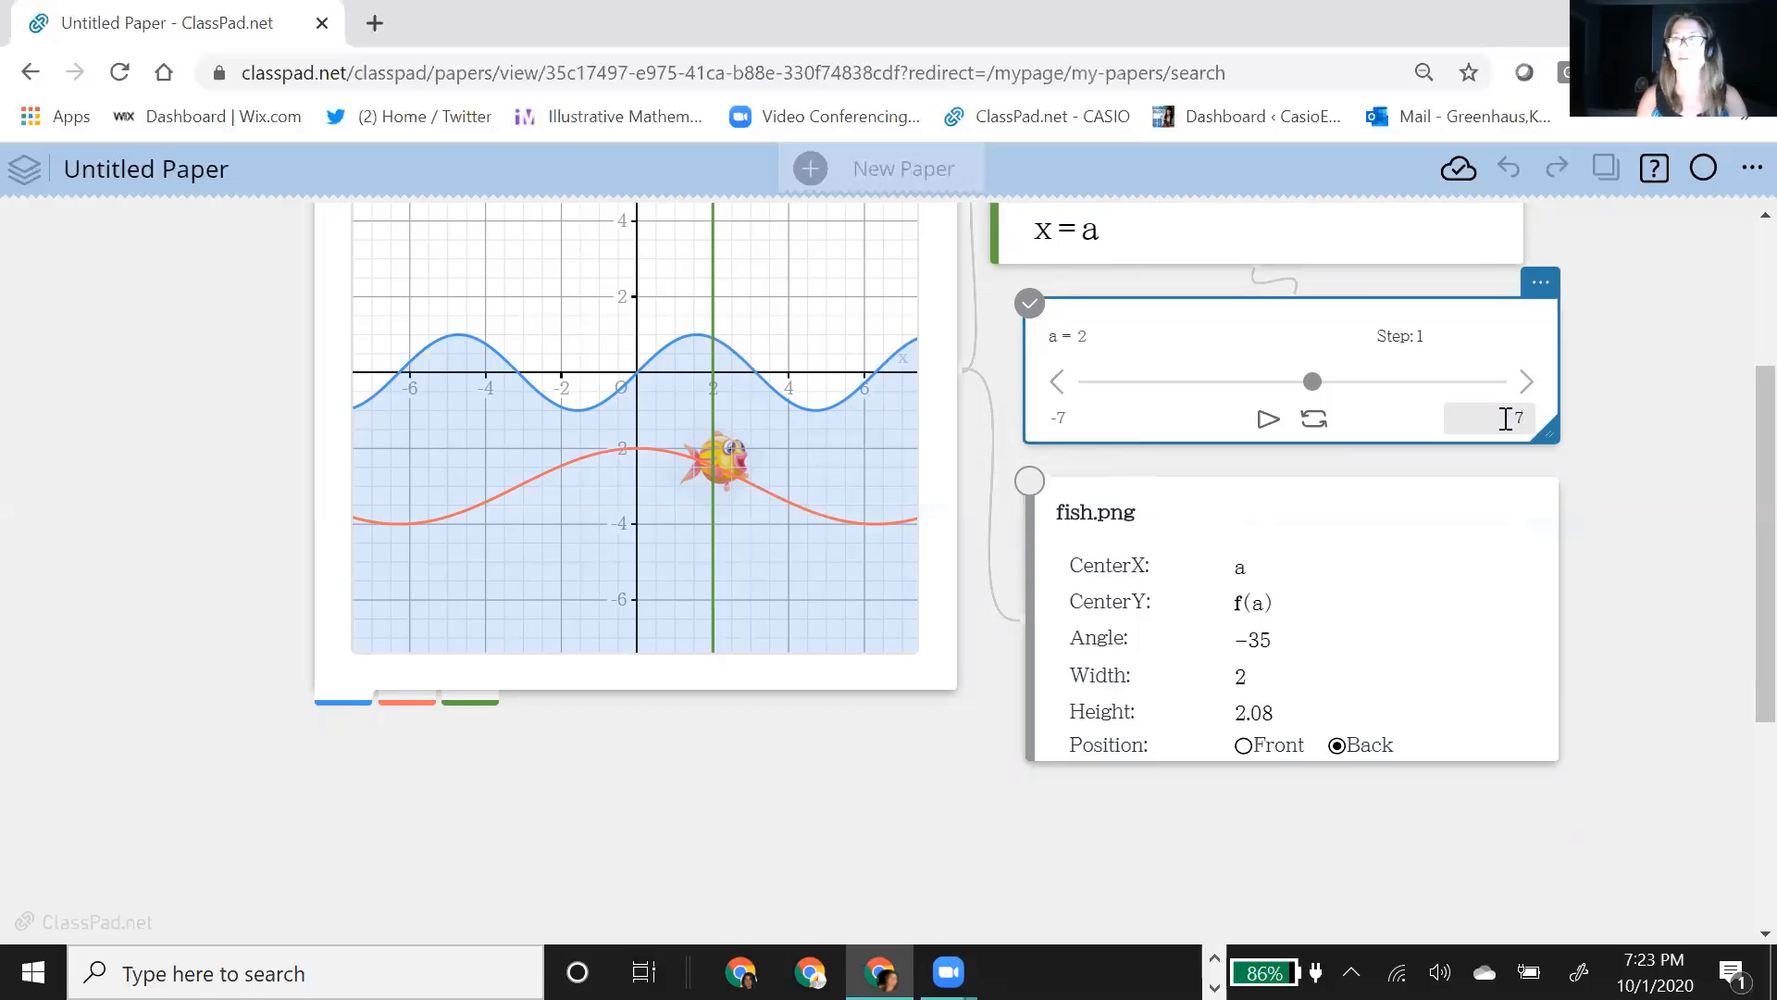
pyautogui.write('7')
pyautogui.press('Return')
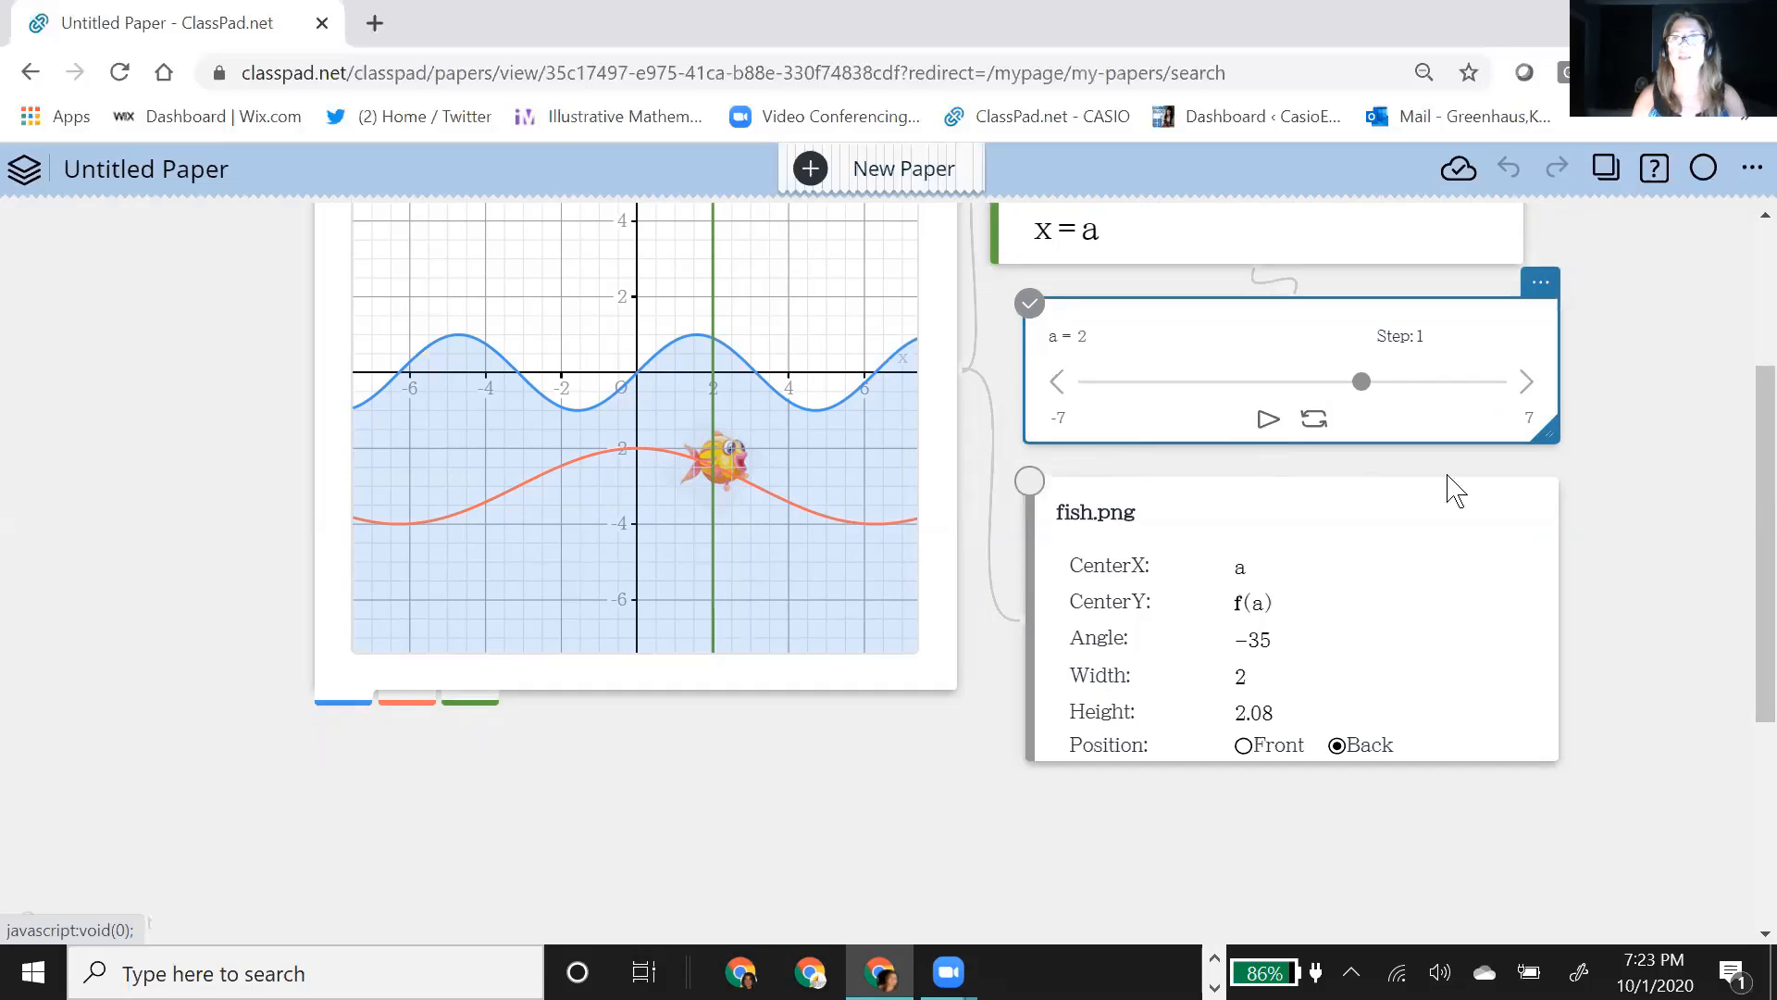
pyautogui.click(1268, 420)
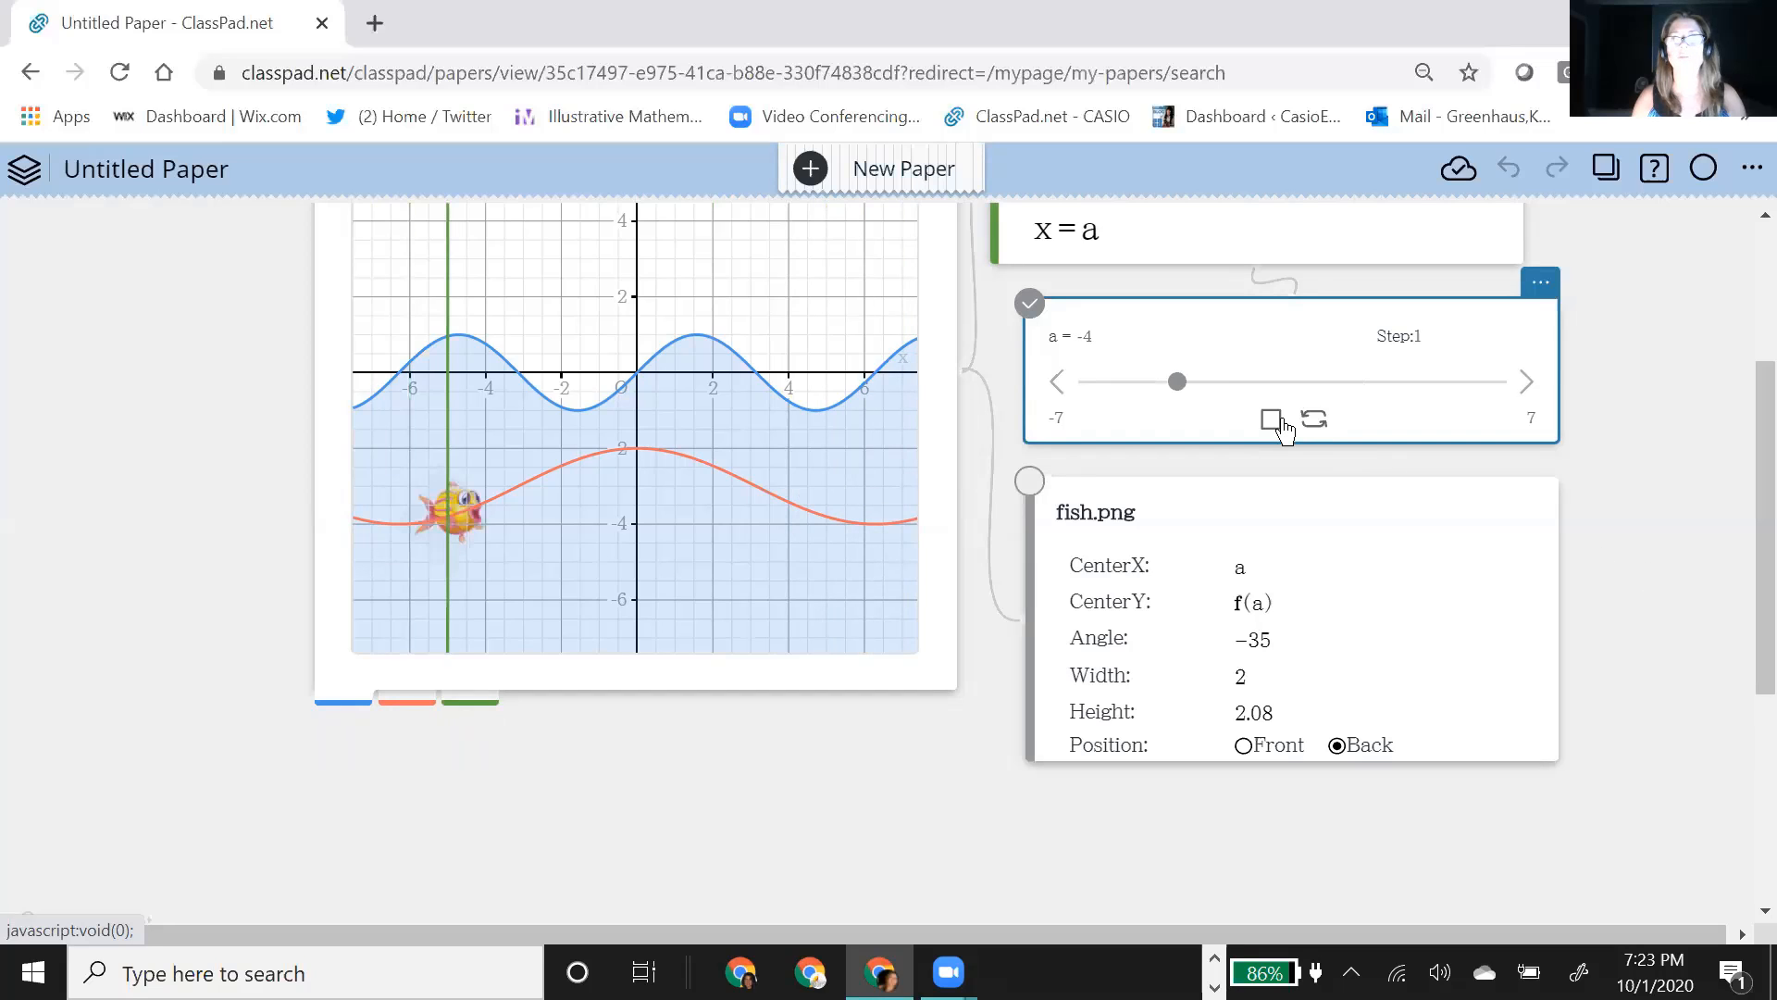
pyautogui.click(1272, 419)
# Step: Hide the graphs of x=a and y=f(x) so only the sine inequality and the fish show
pyautogui.scroll(2, 1689, 469)
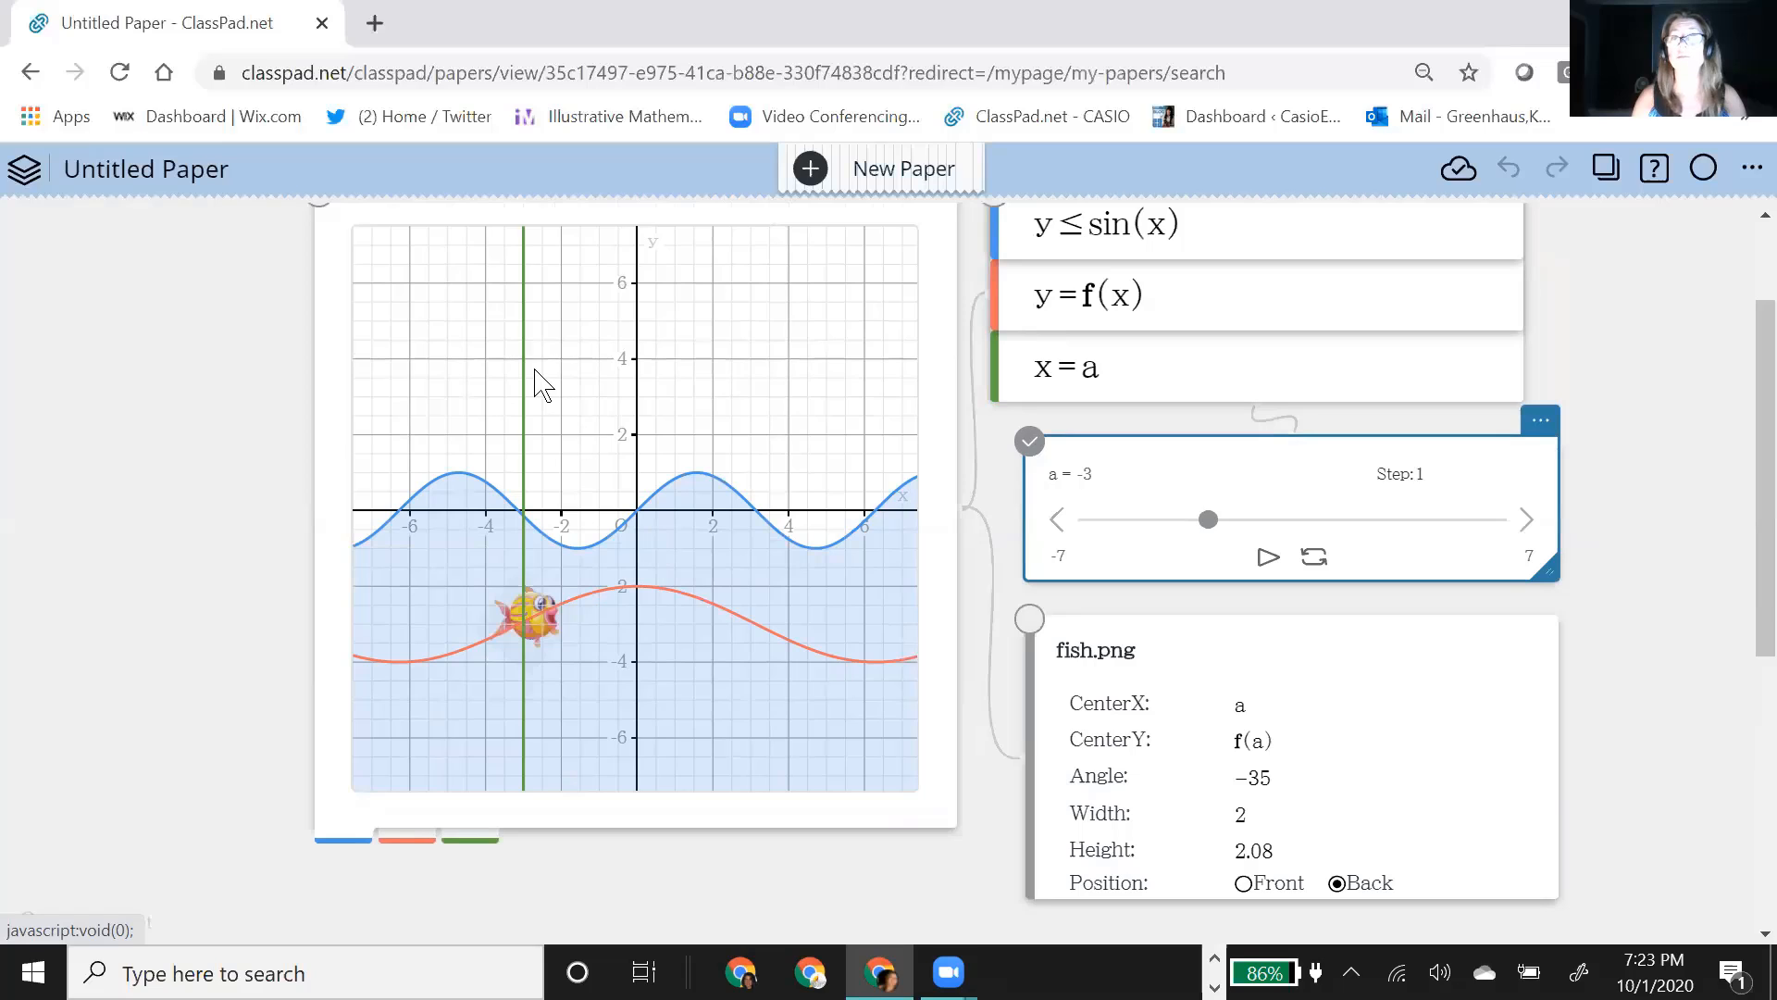
pyautogui.click(1001, 372)
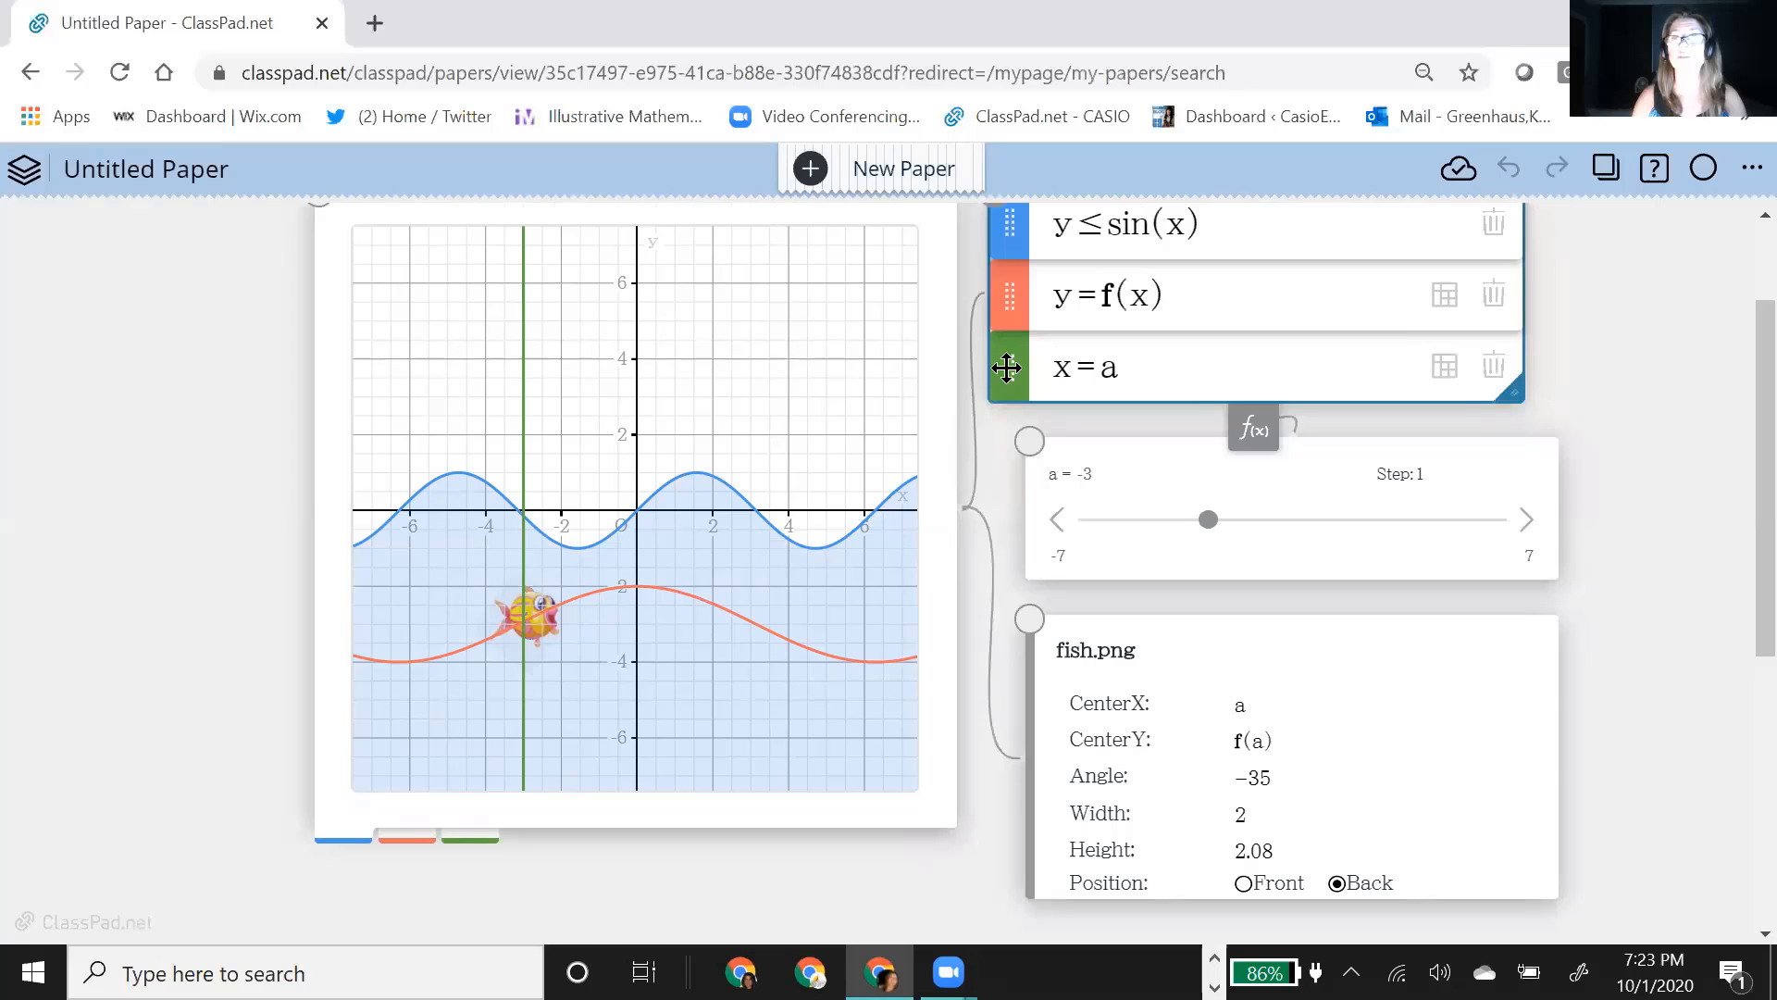
pyautogui.click(1016, 370)
pyautogui.click(1028, 570)
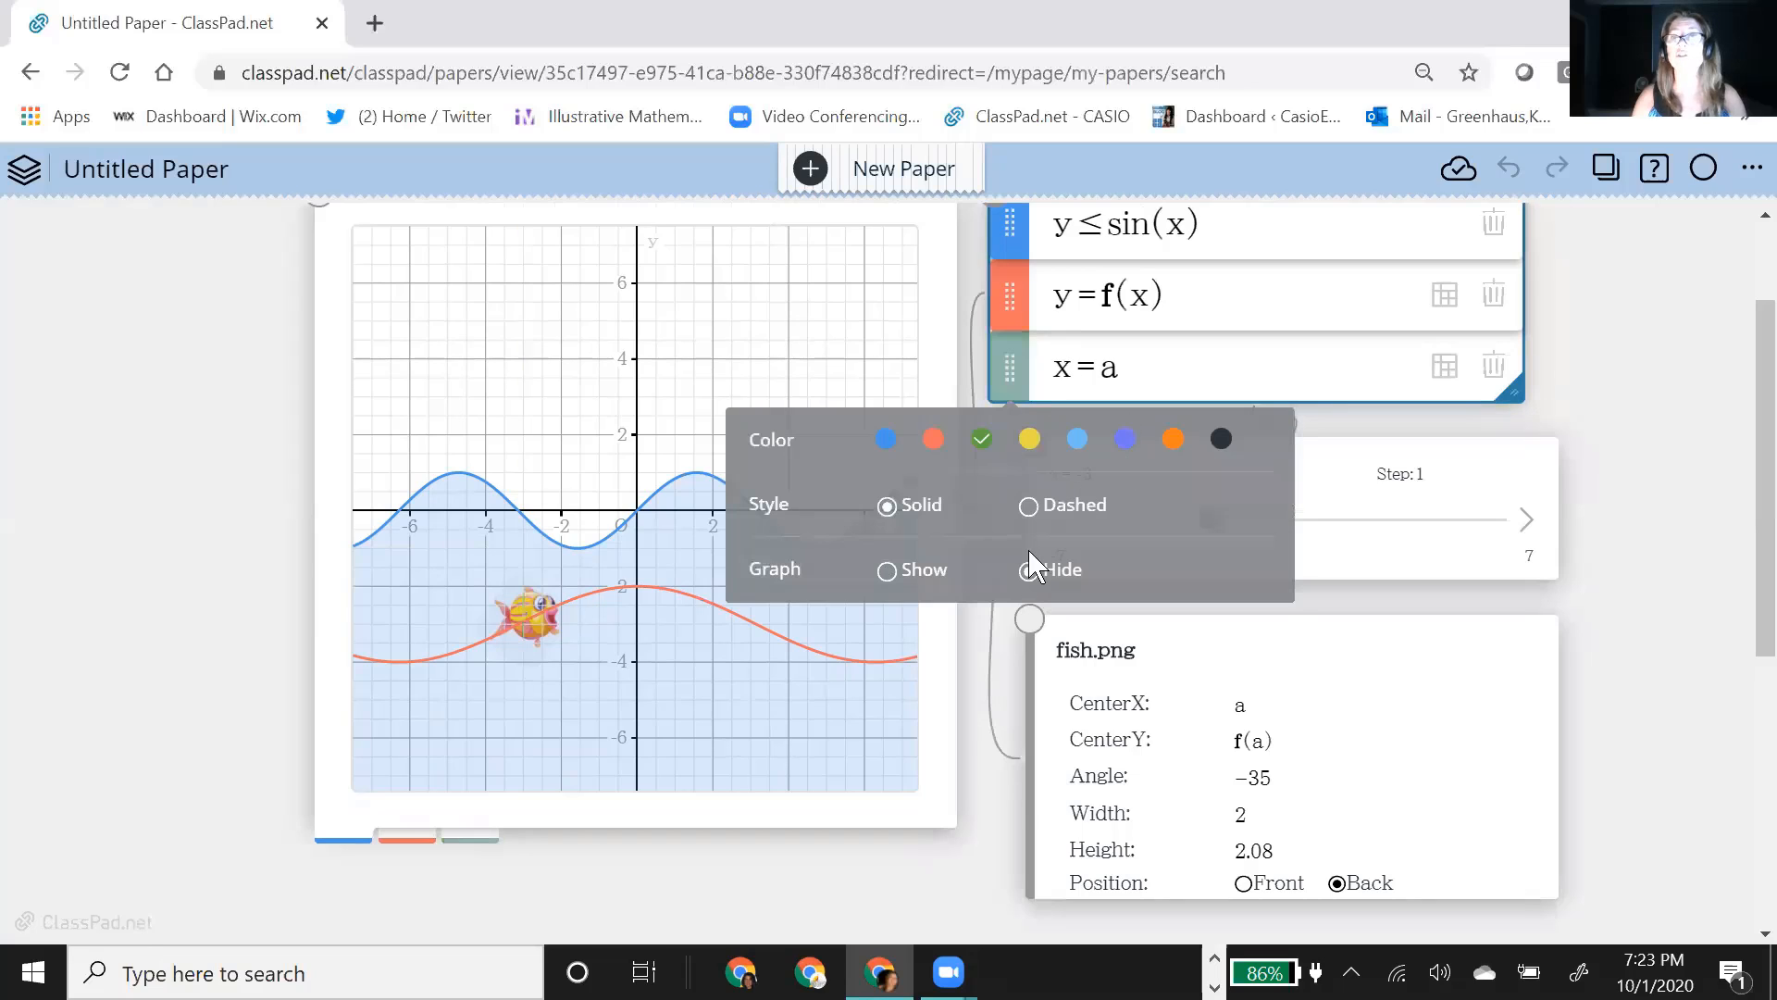
pyautogui.click(1016, 300)
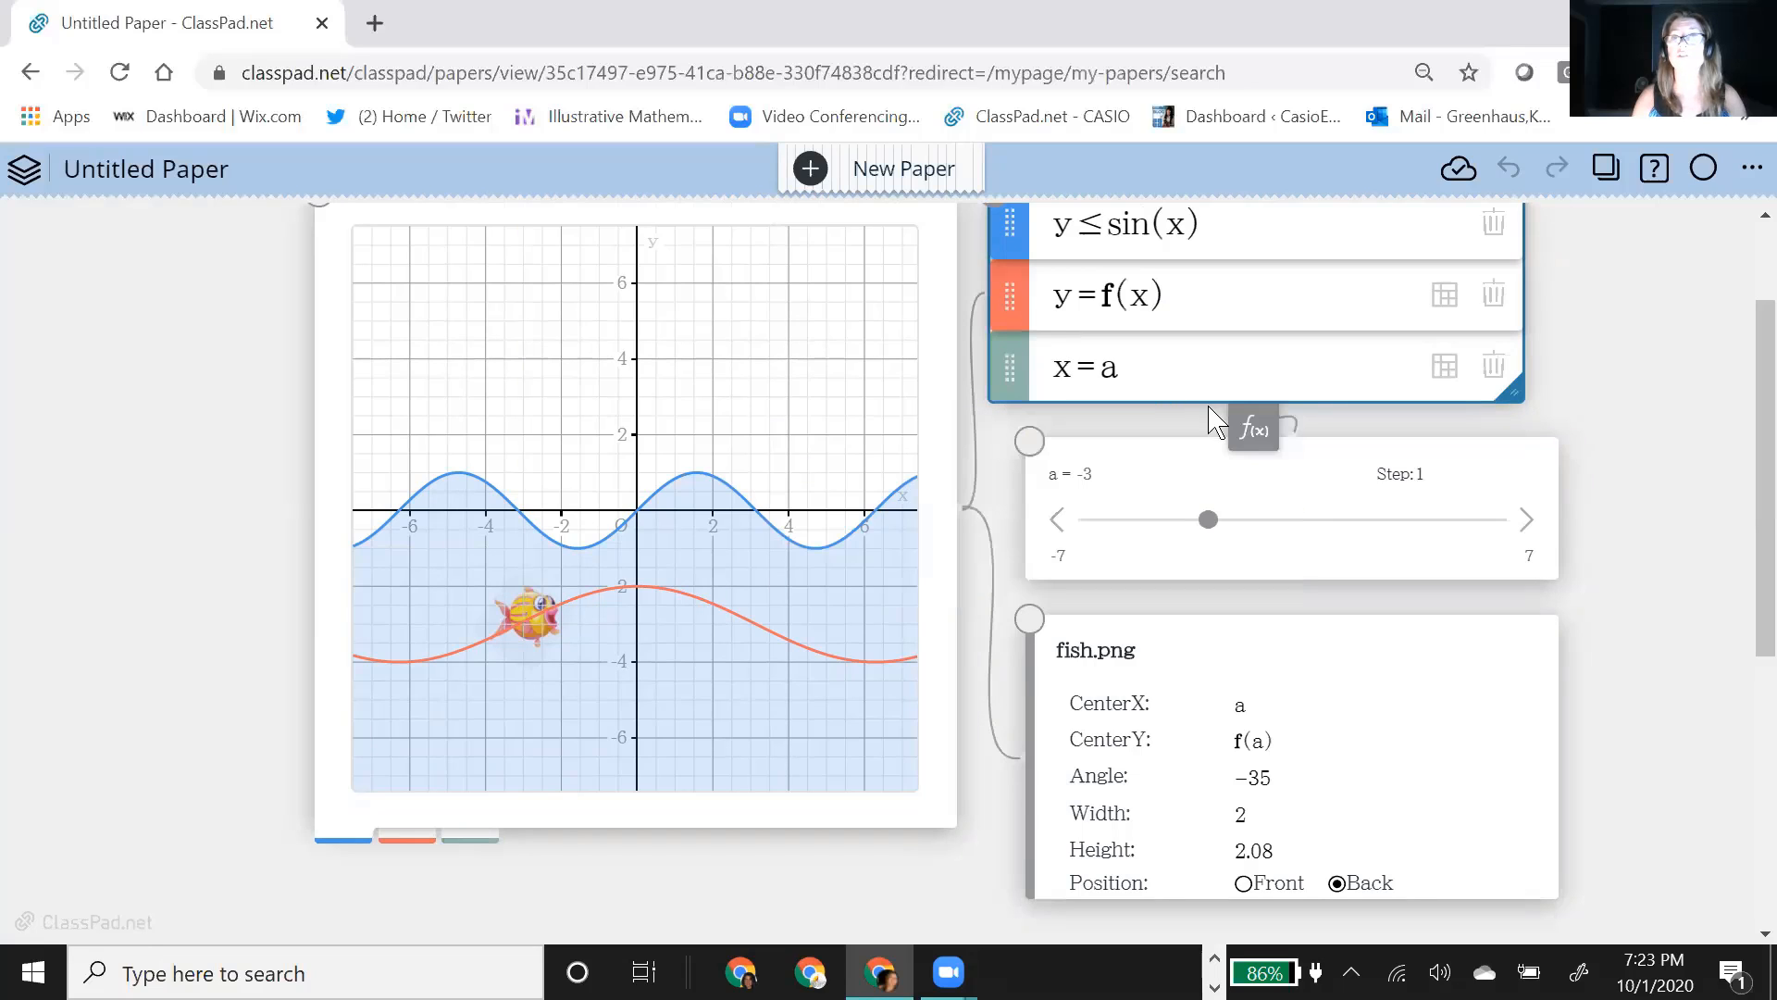
pyautogui.click(1008, 309)
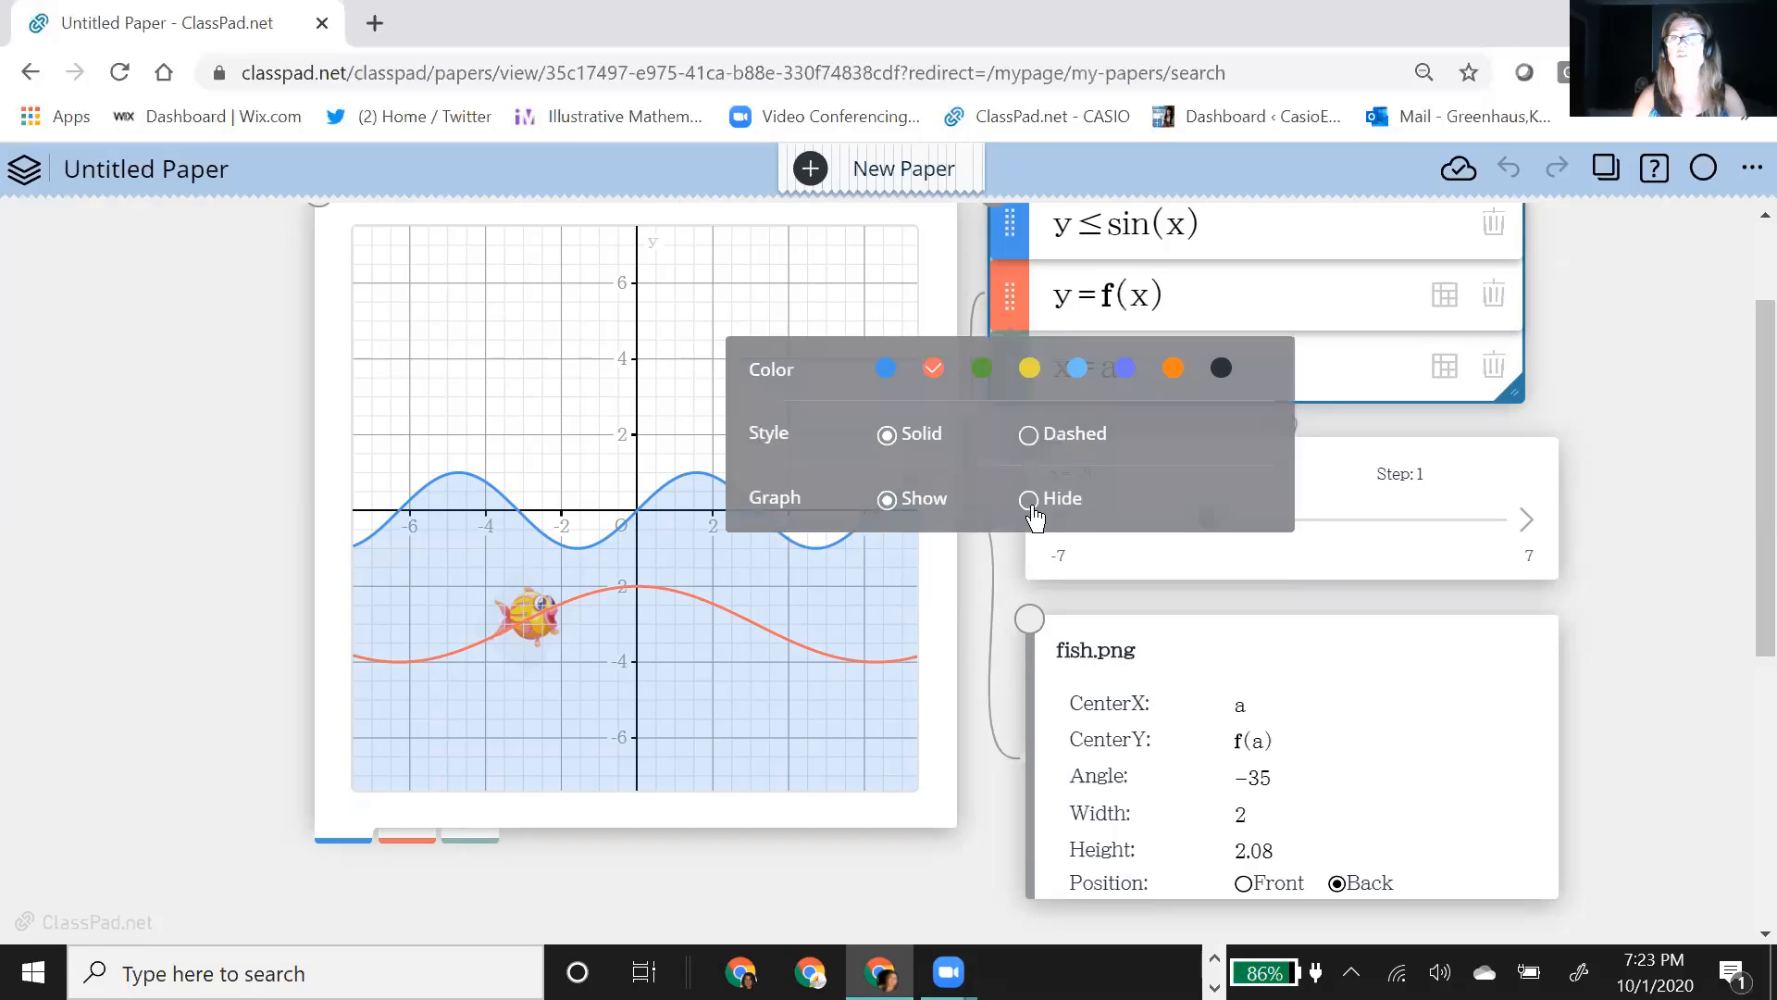
pyautogui.click(1028, 500)
# Step: Play slider a's animation to watch the fish swim with its path hidden, and stop it
pyautogui.click(1301, 556)
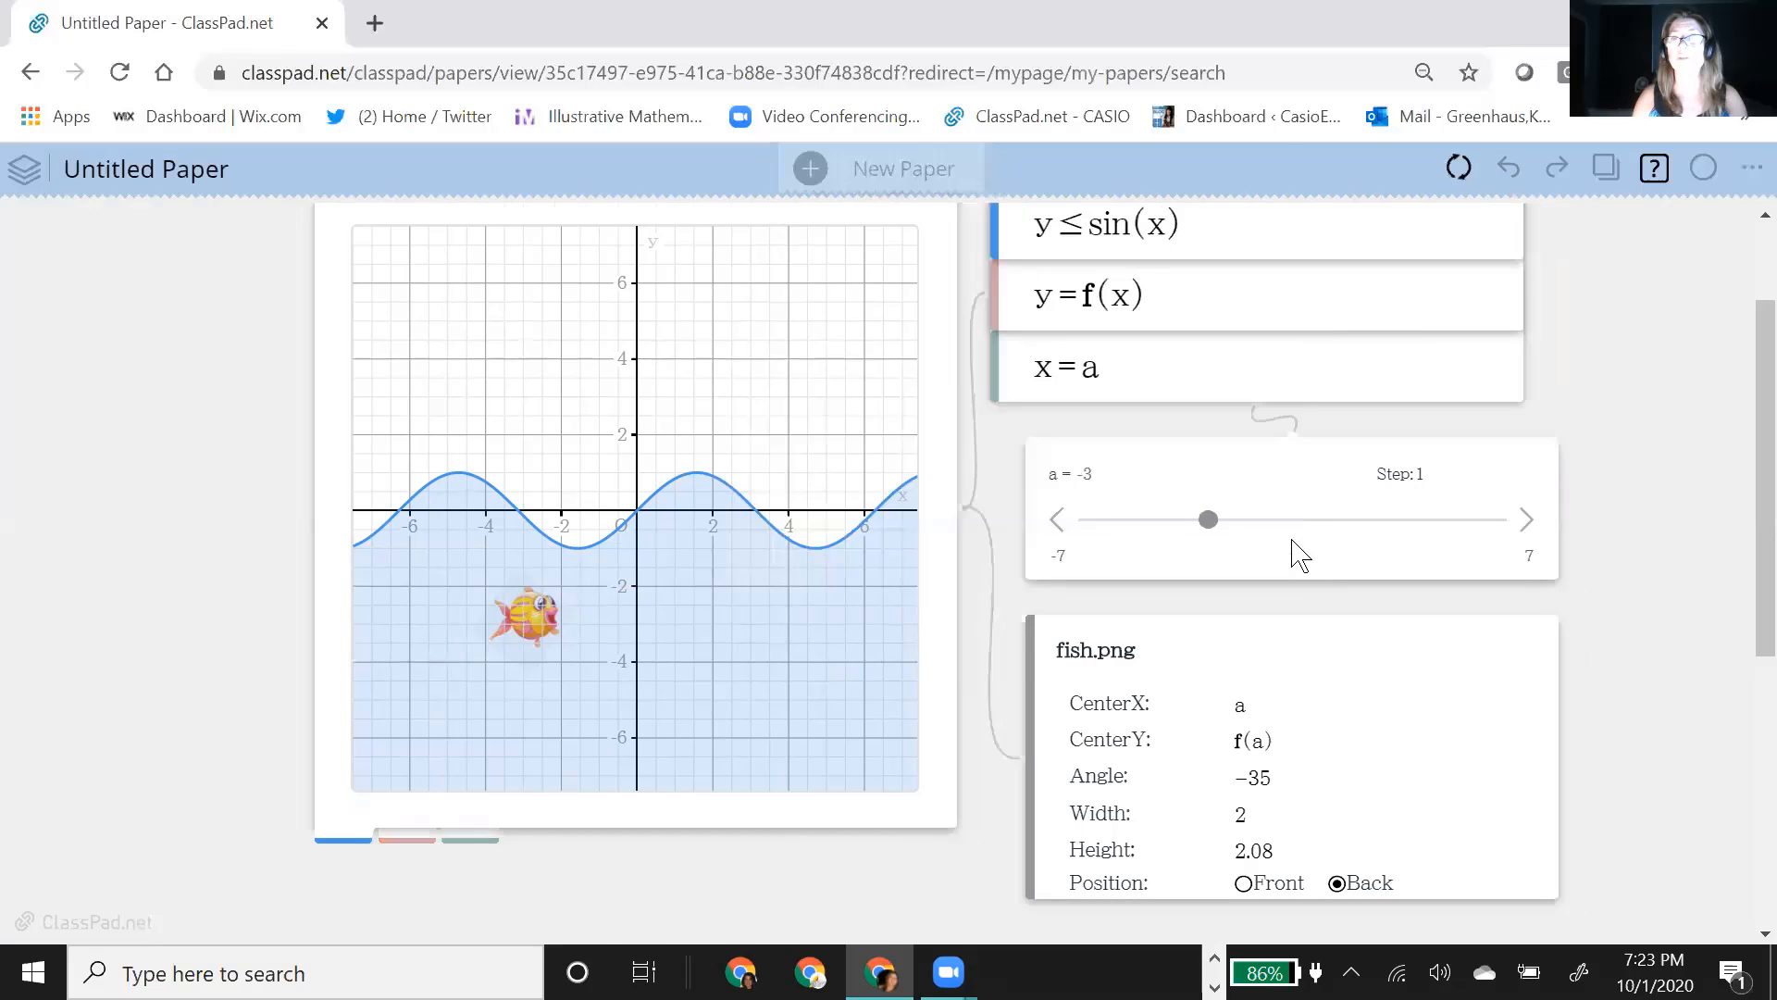
pyautogui.click(1271, 557)
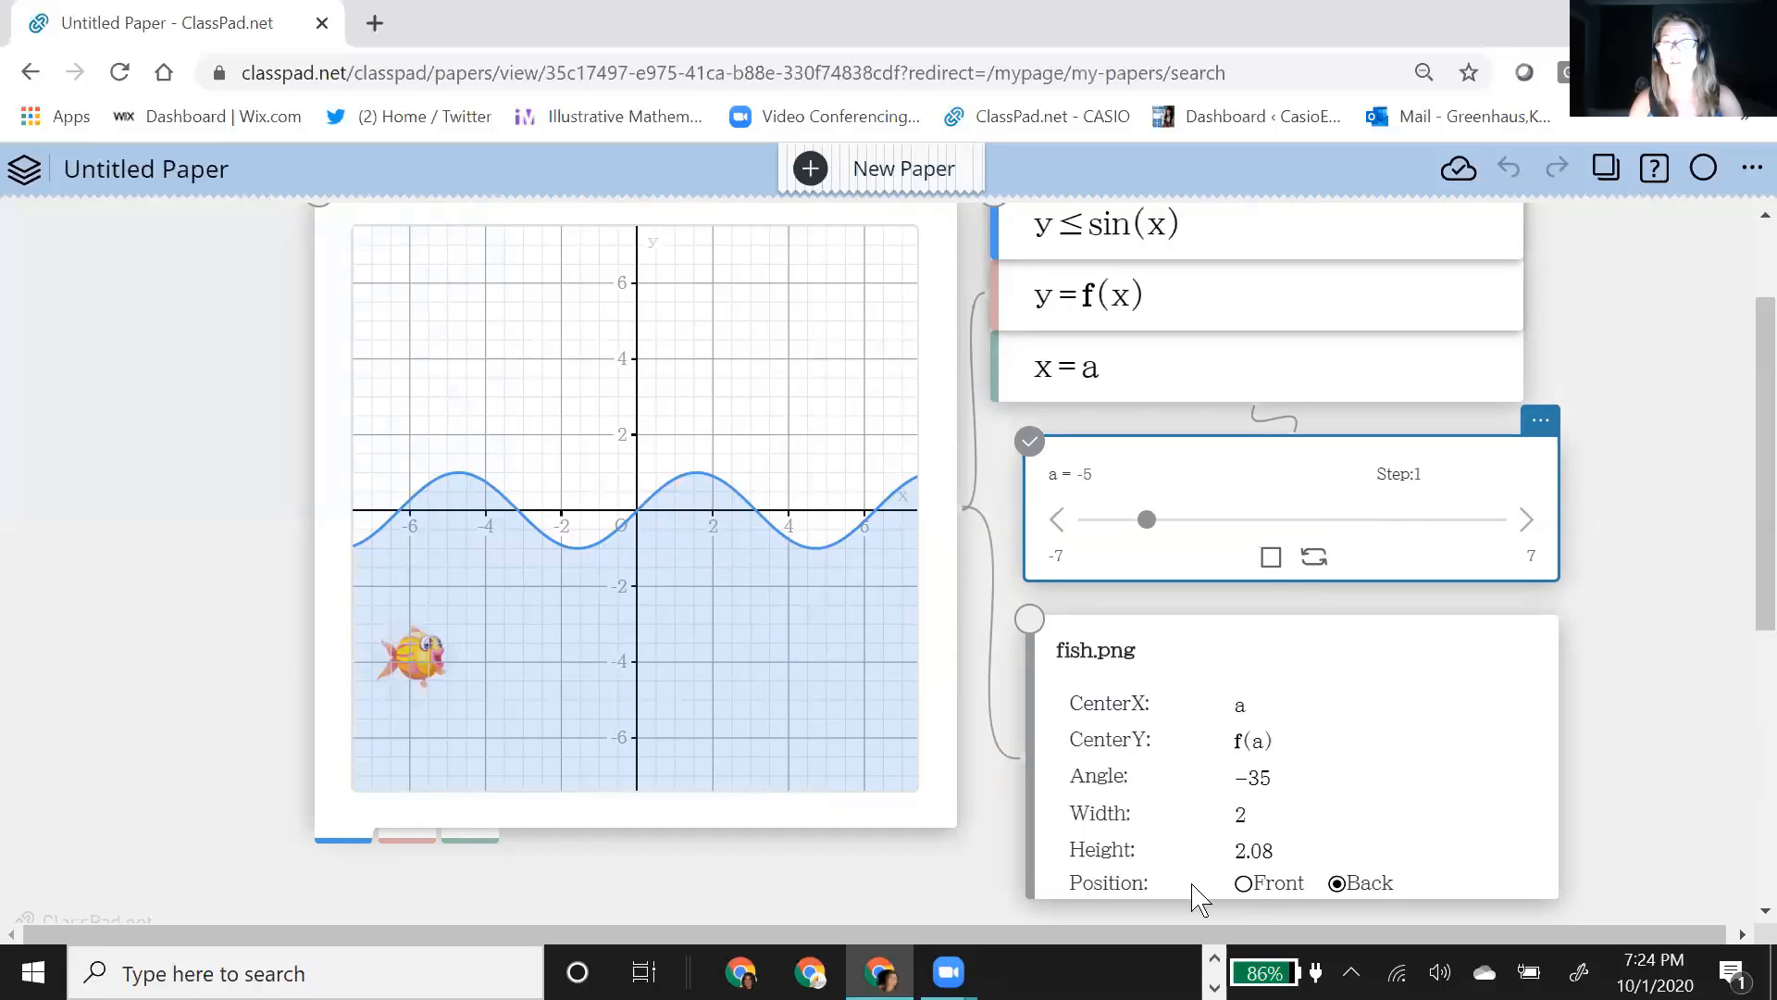
pyautogui.click(1271, 556)
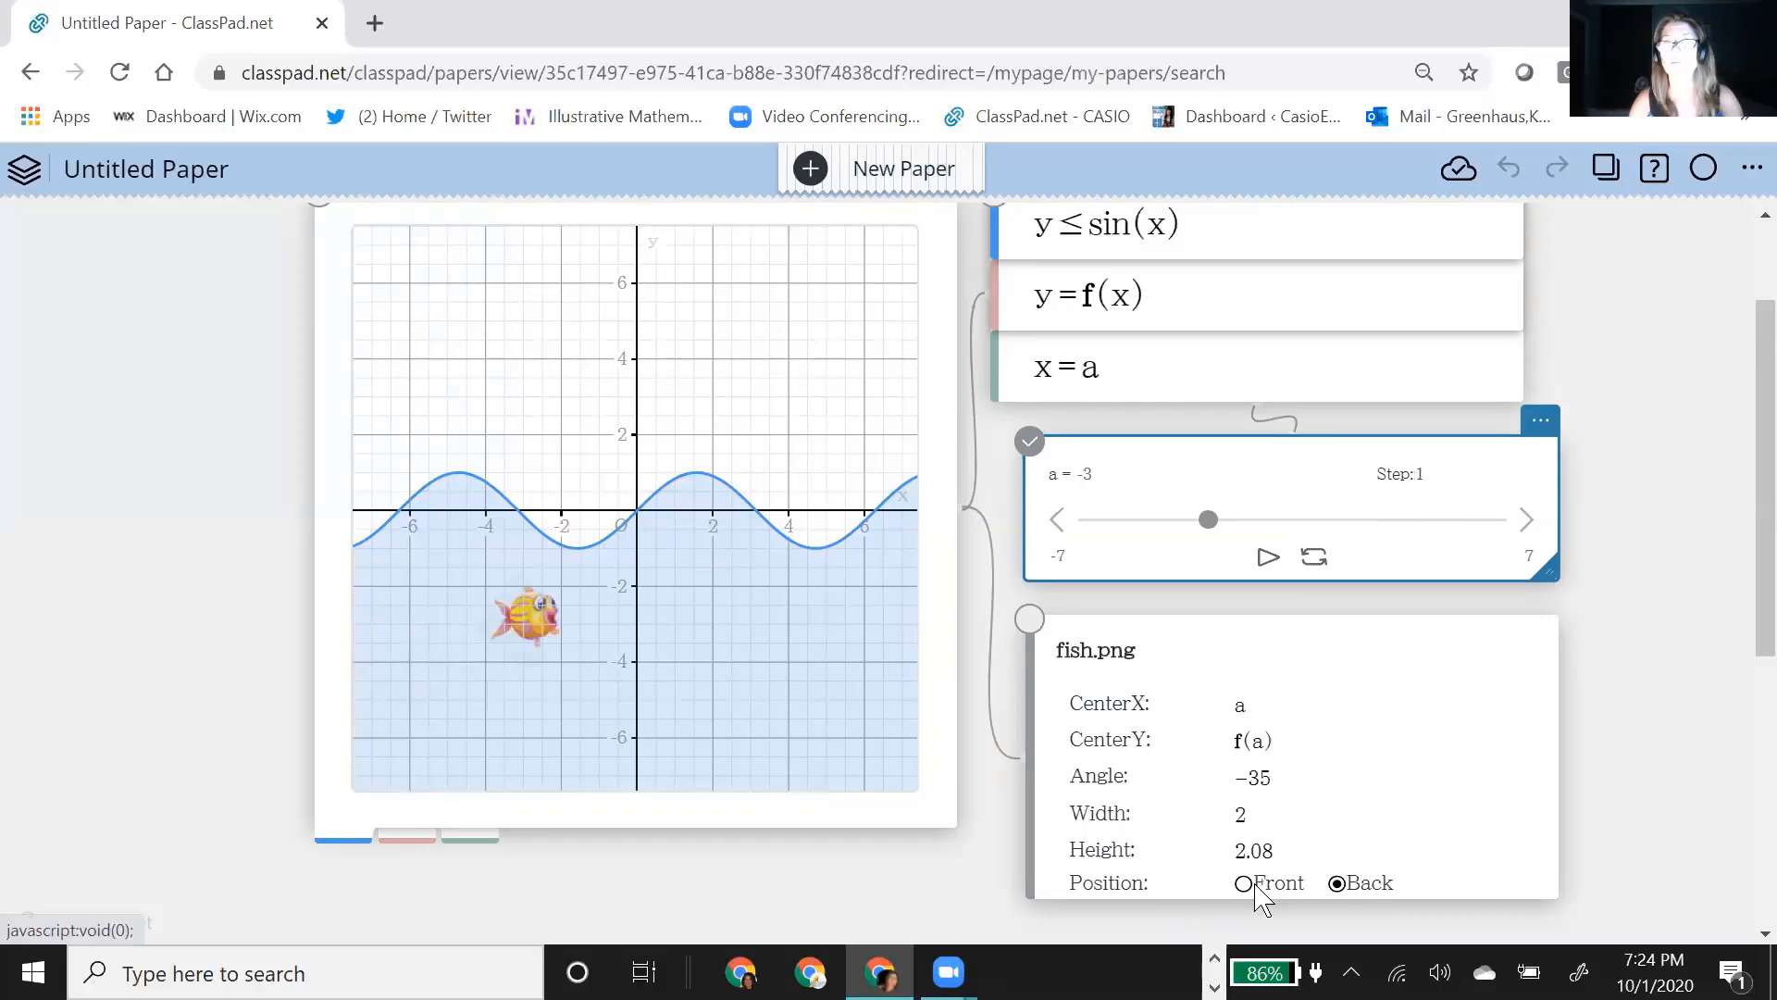
# Step: Set the fish image's position to Front
pyautogui.click(1364, 890)
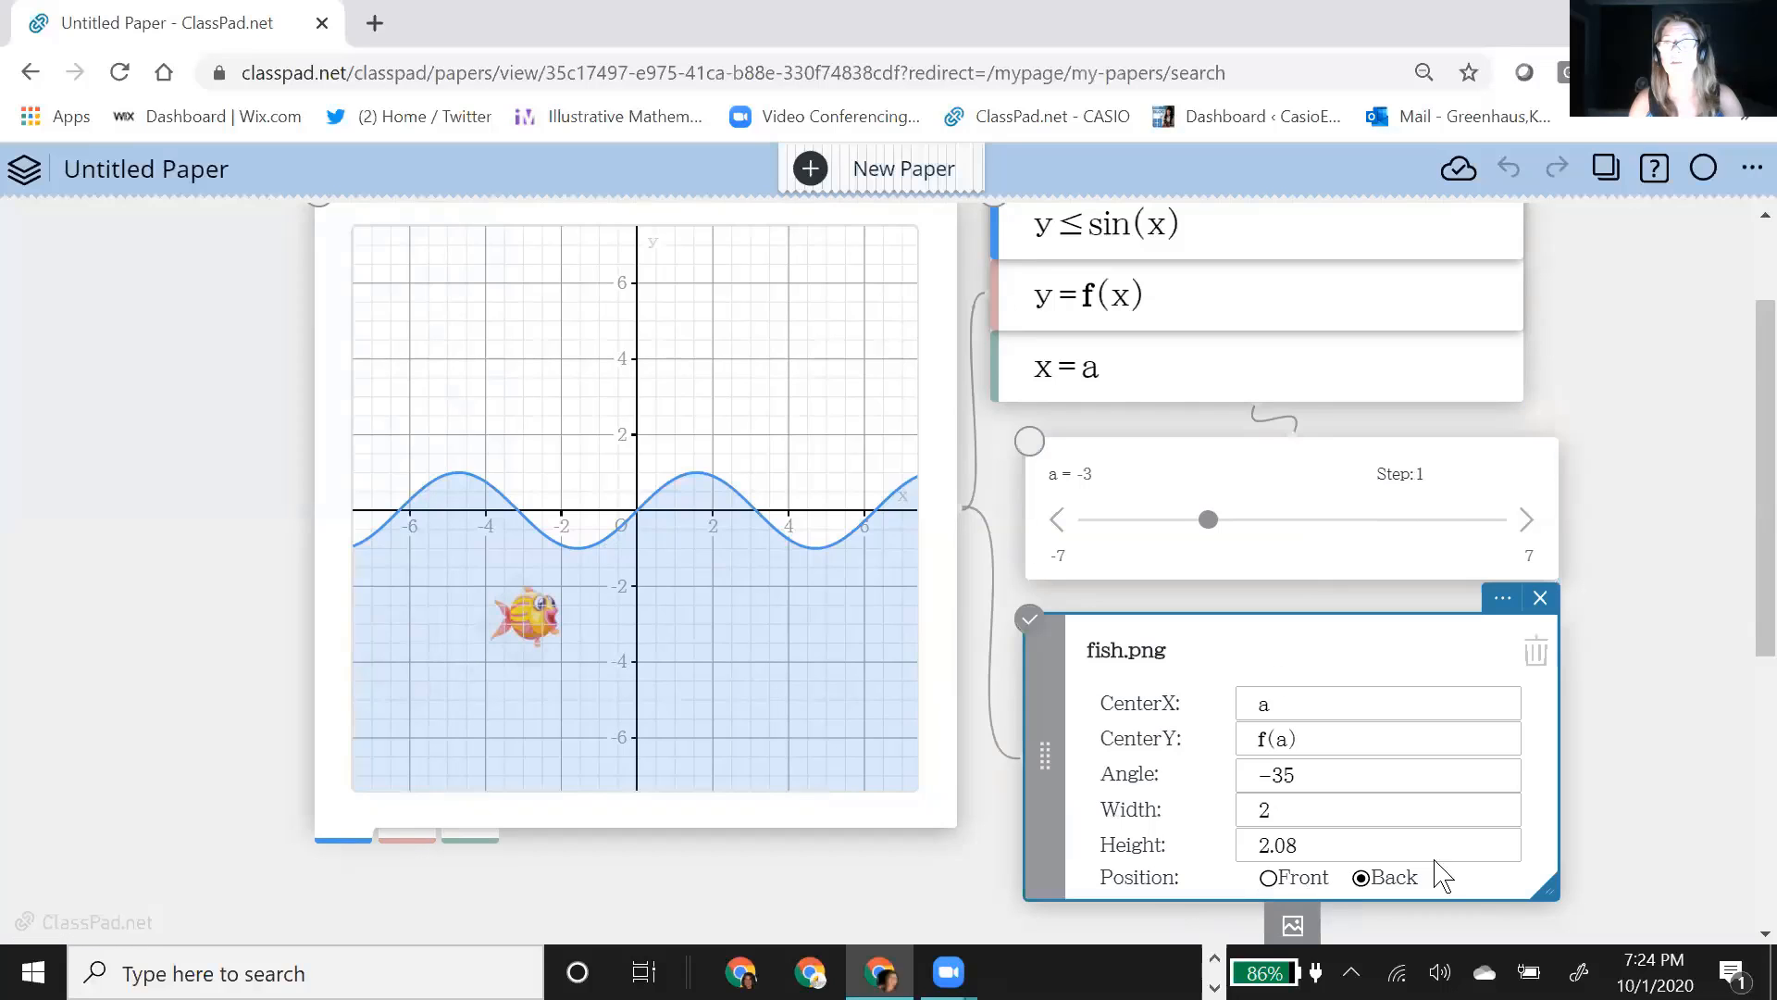
pyautogui.click(1616, 780)
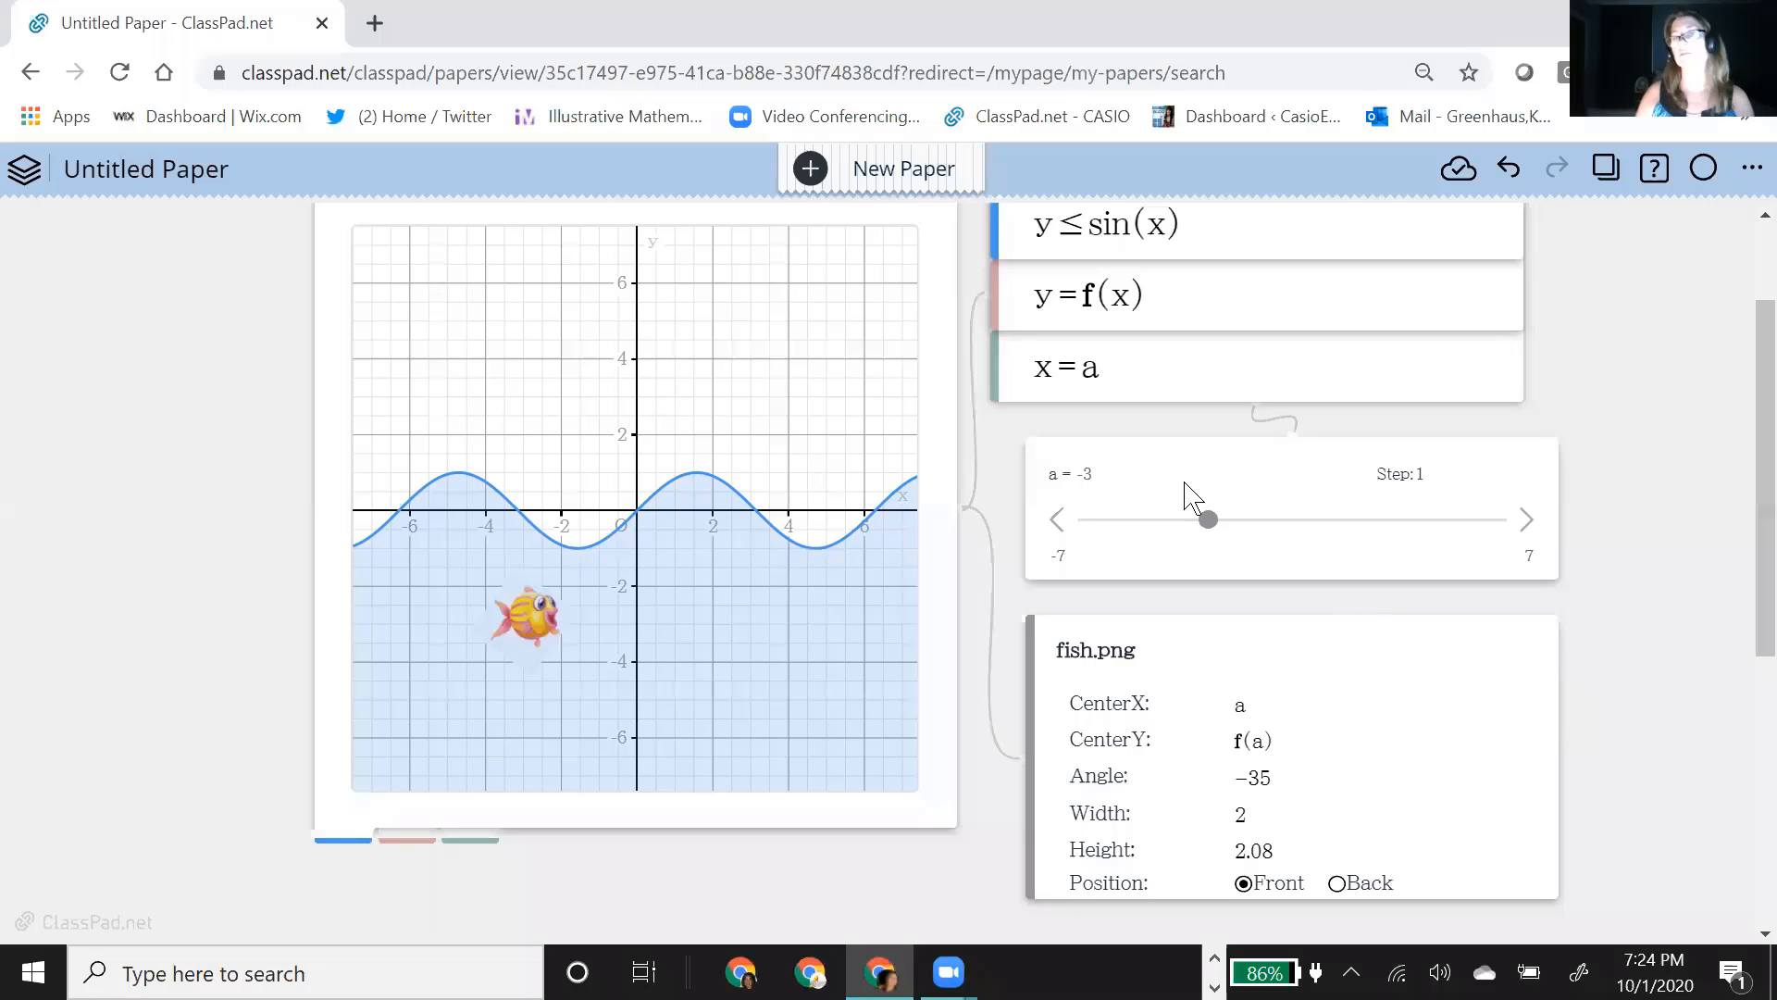
# Step: Shift the fish image note and the slider note down to leave space beneath the equation list
pyautogui.click(1246, 655)
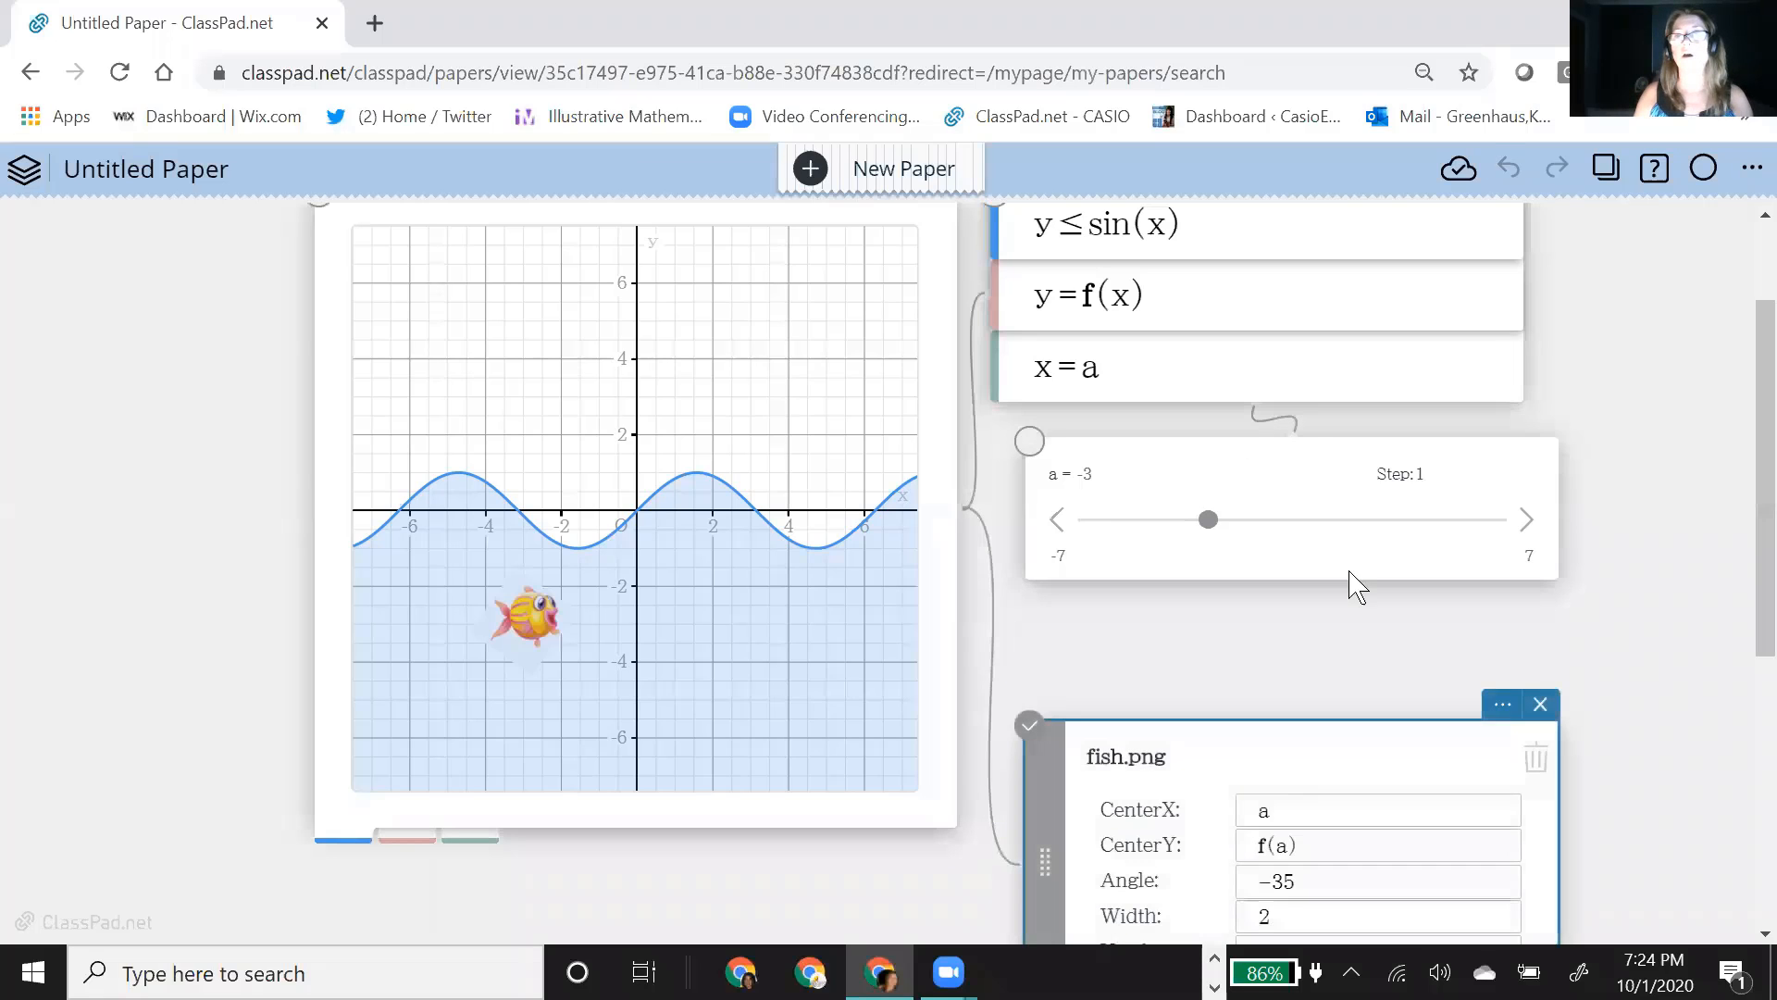
pyautogui.click(1329, 547)
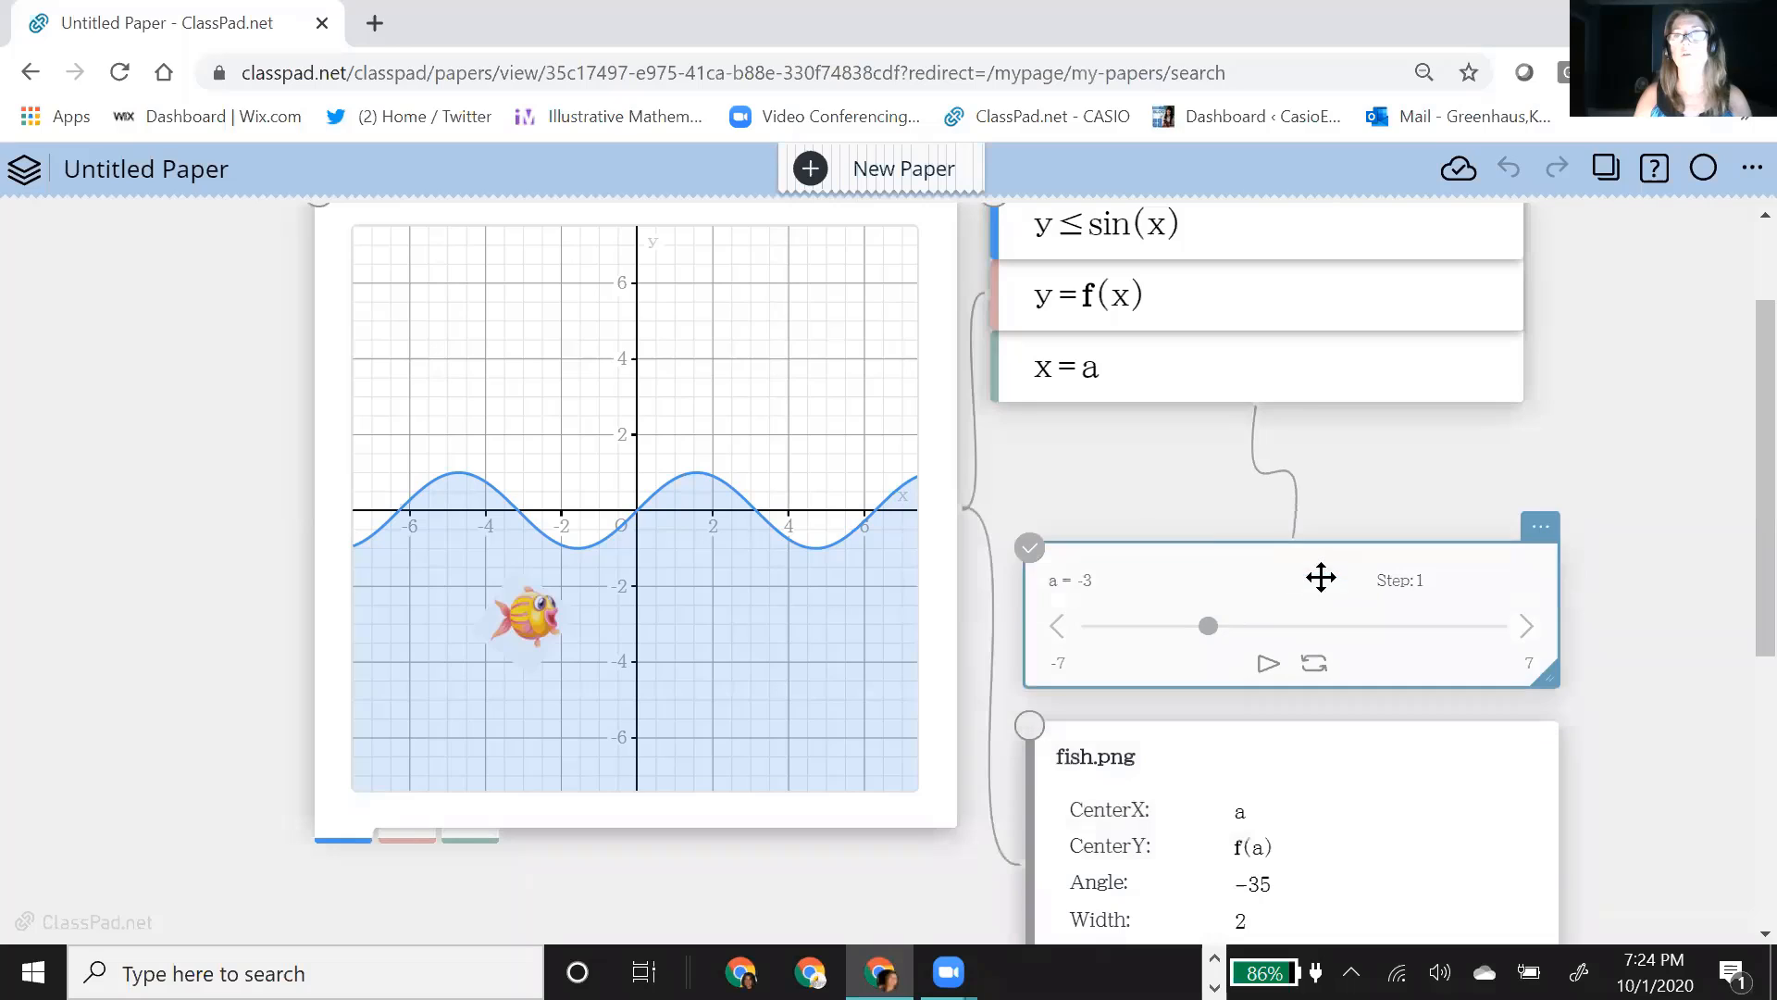
pyautogui.click(1255, 398)
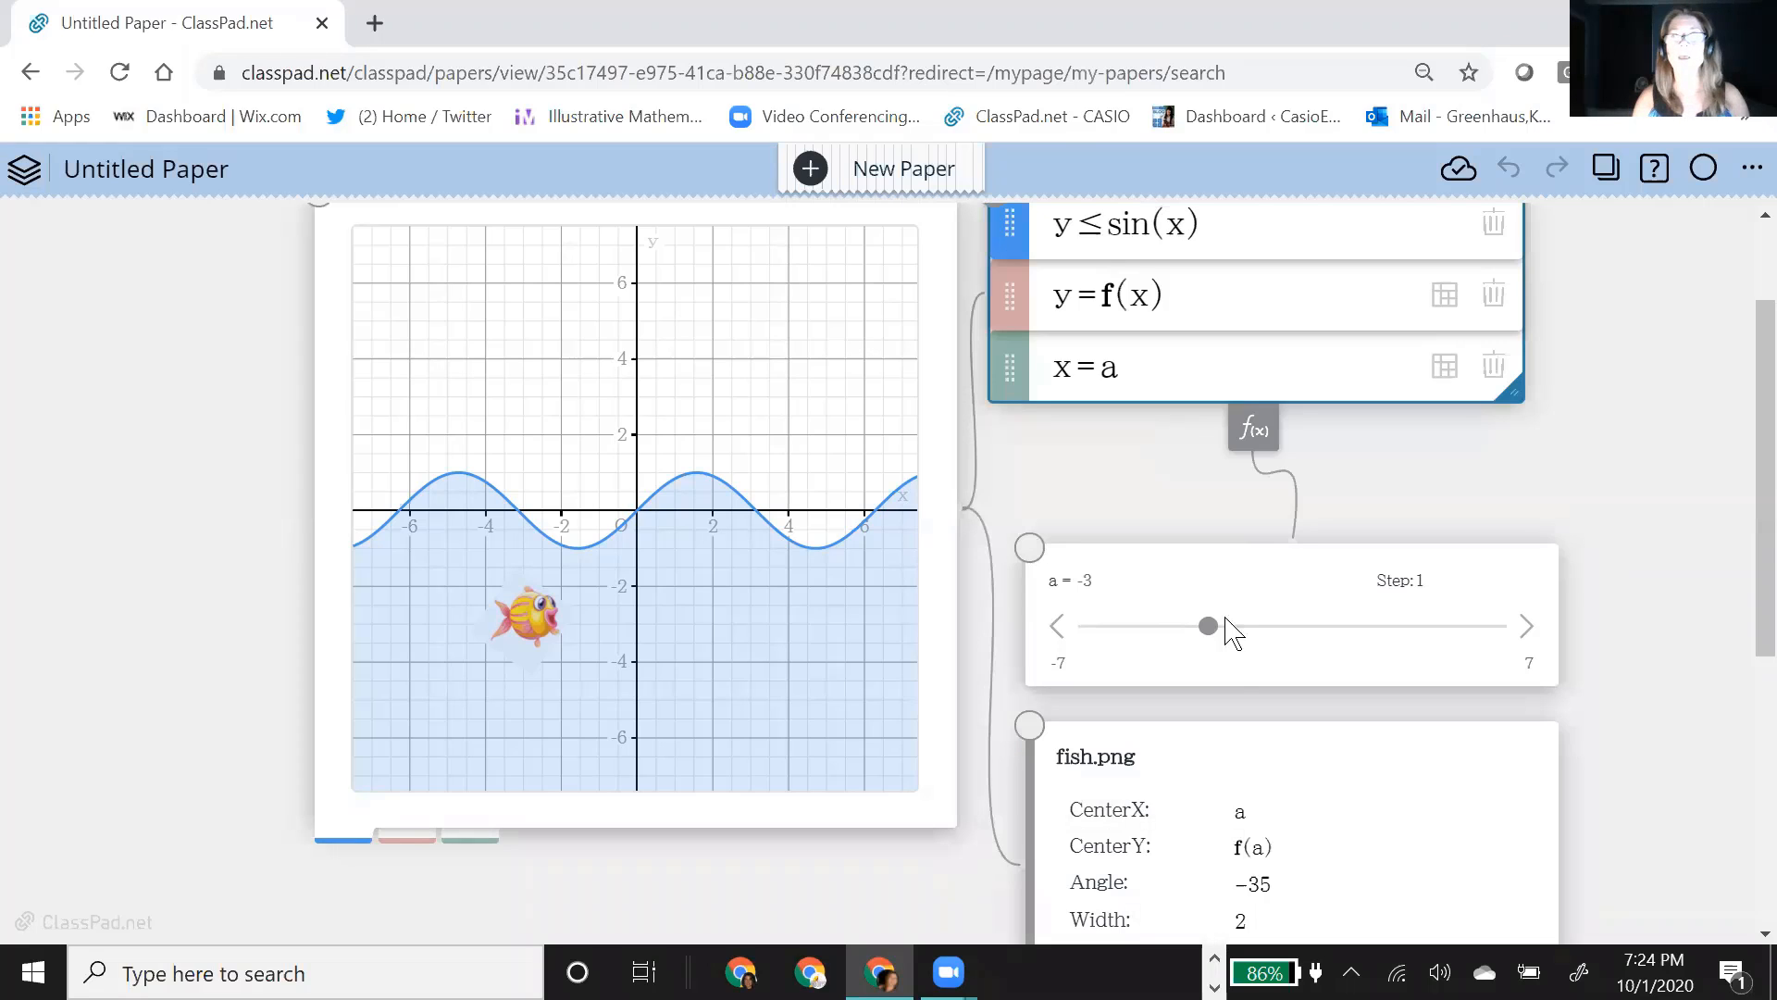
# Step: Move the graph aside and define g(x):=-3 below f(x) in the calculation note
pyautogui.moveTo(629, 216); pyautogui.dragTo(344, 286)
pyautogui.click(753, 567)
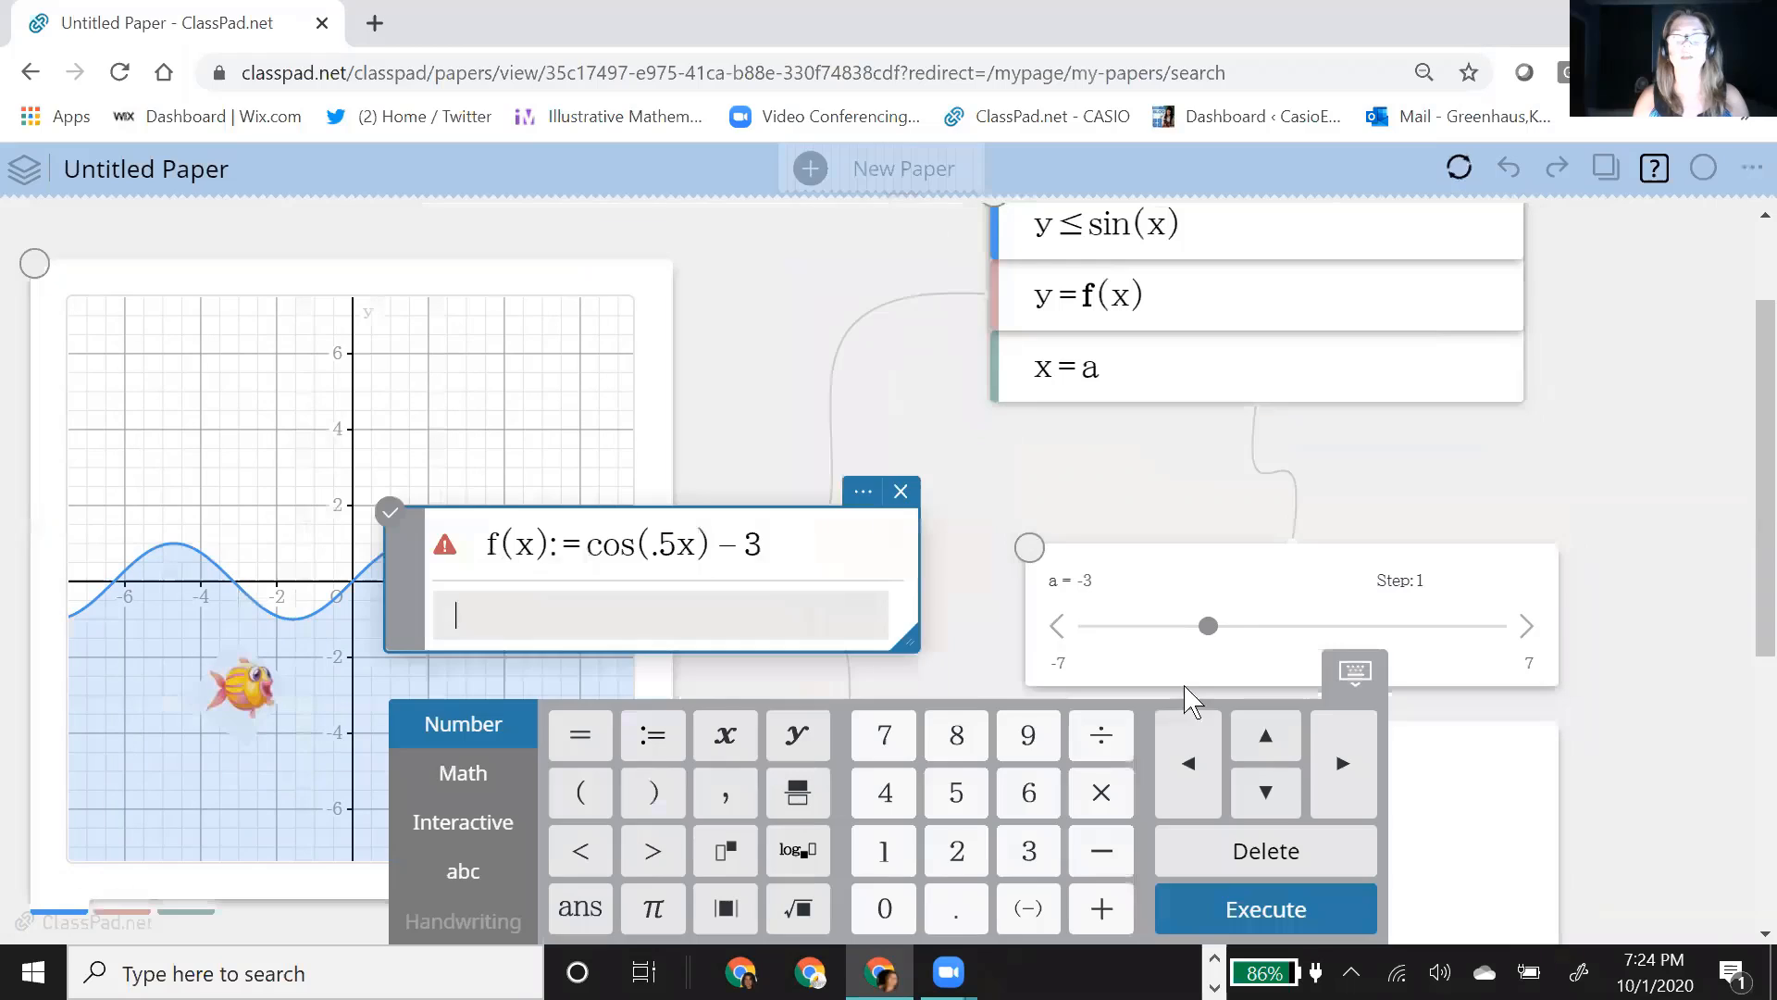
pyautogui.write('g(x):=−3')
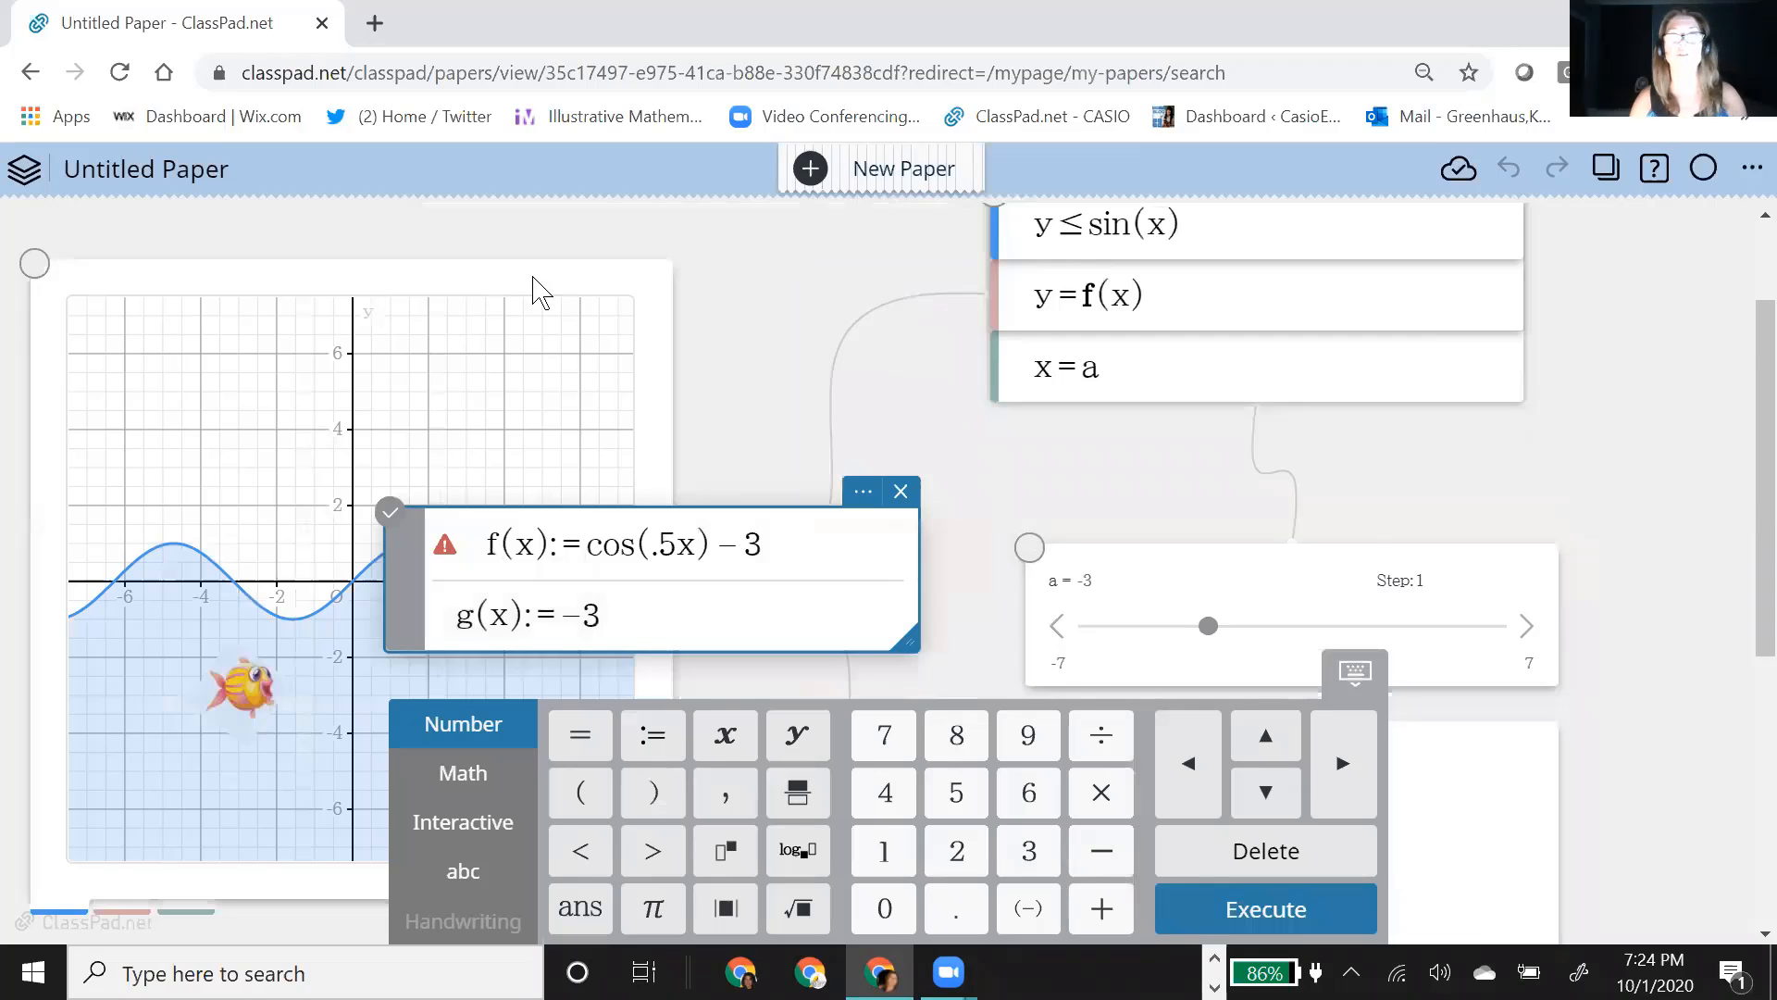
pyautogui.press('Return')
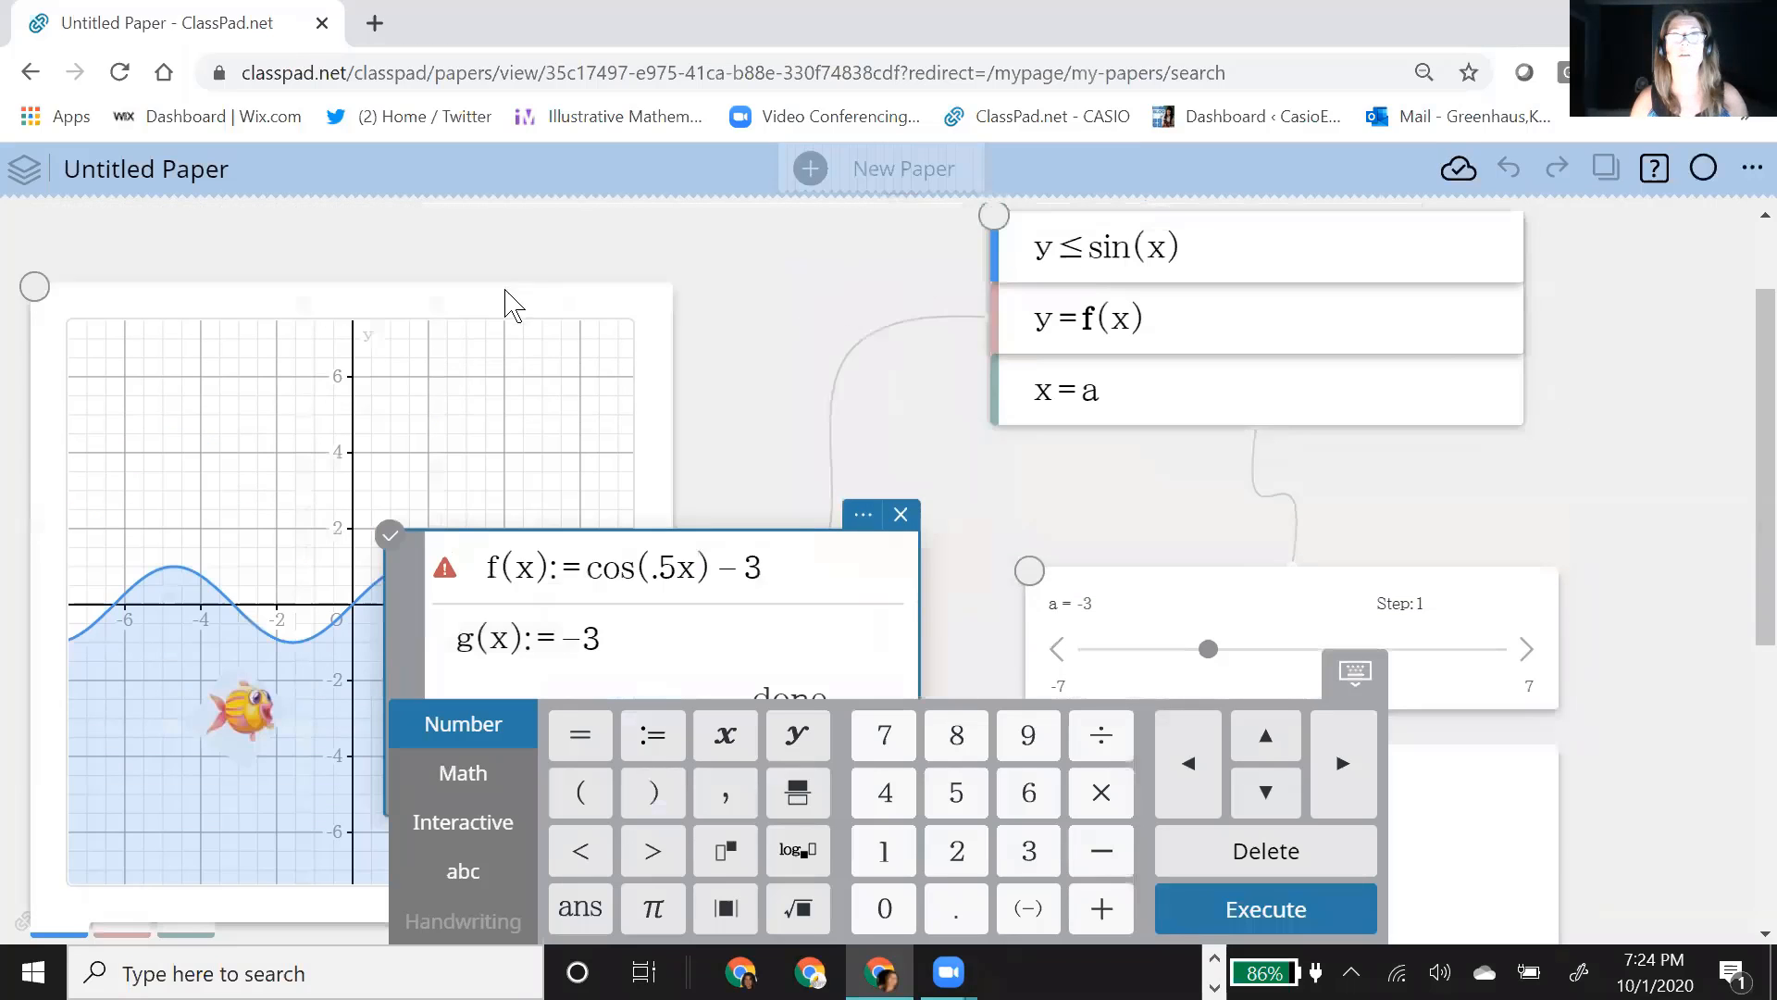
# Step: Move the graph back over the calculation note and add y=g(x) to the equation list
pyautogui.moveTo(539, 287); pyautogui.dragTo(751, 231)
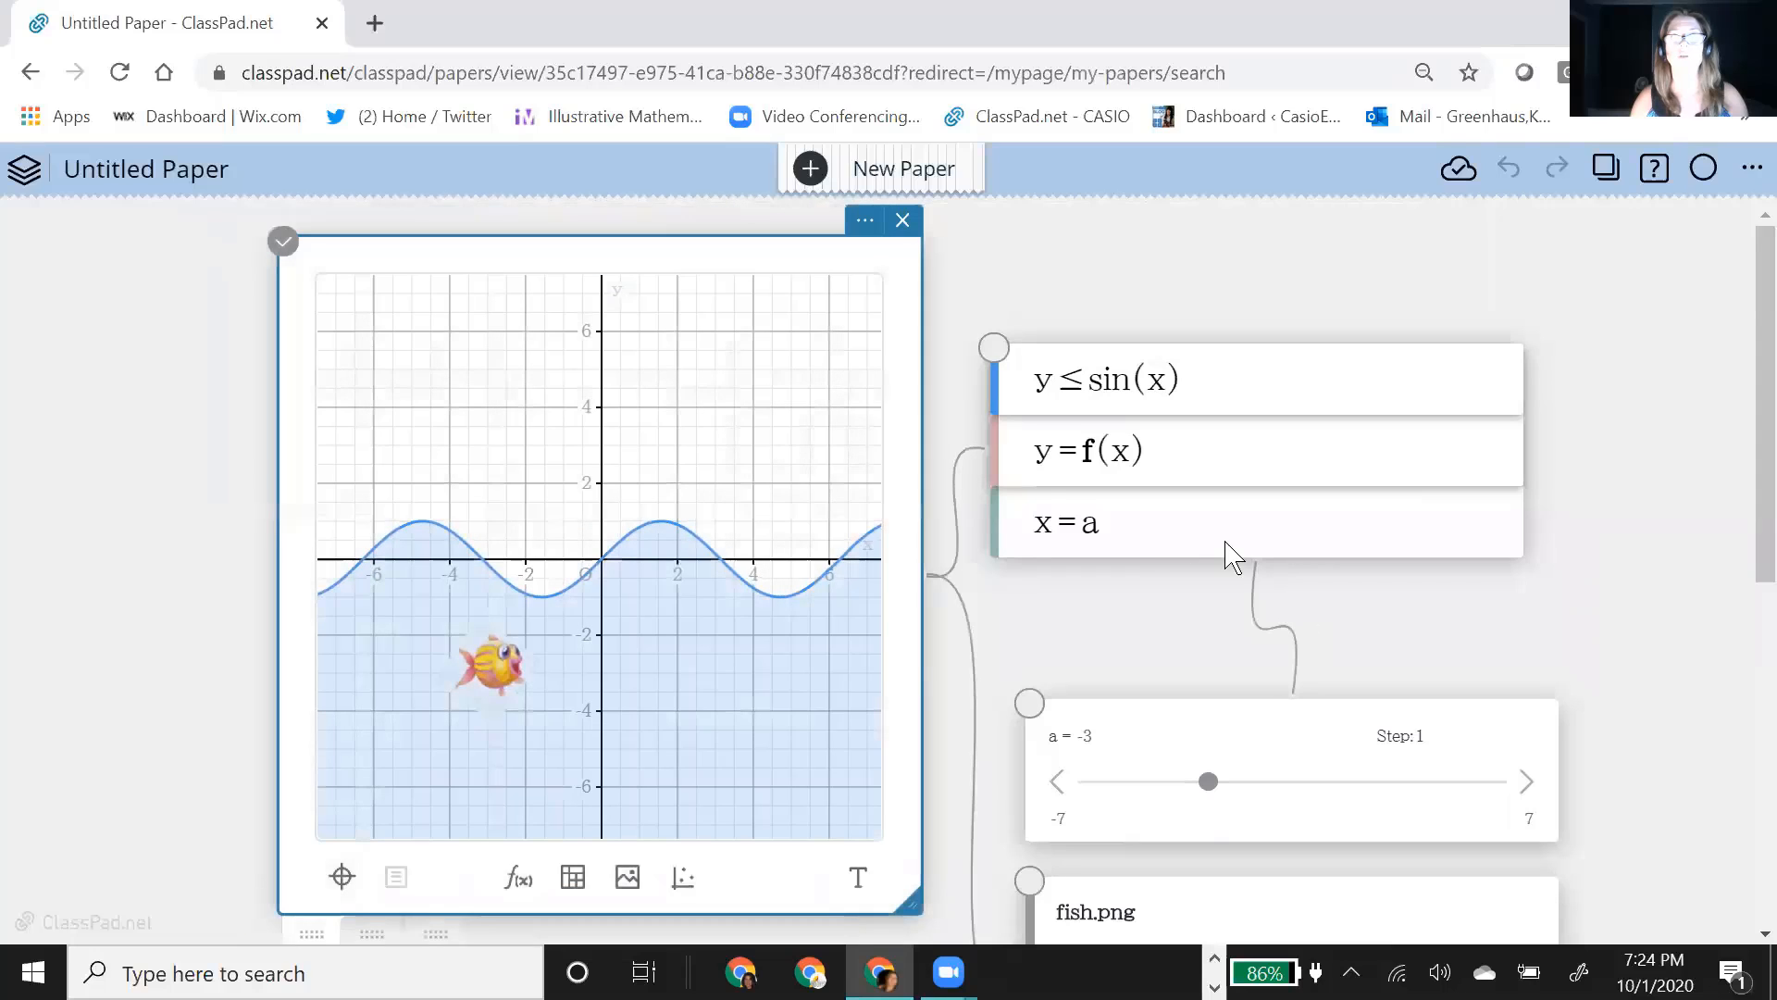
pyautogui.click(1240, 583)
pyautogui.click(1252, 588)
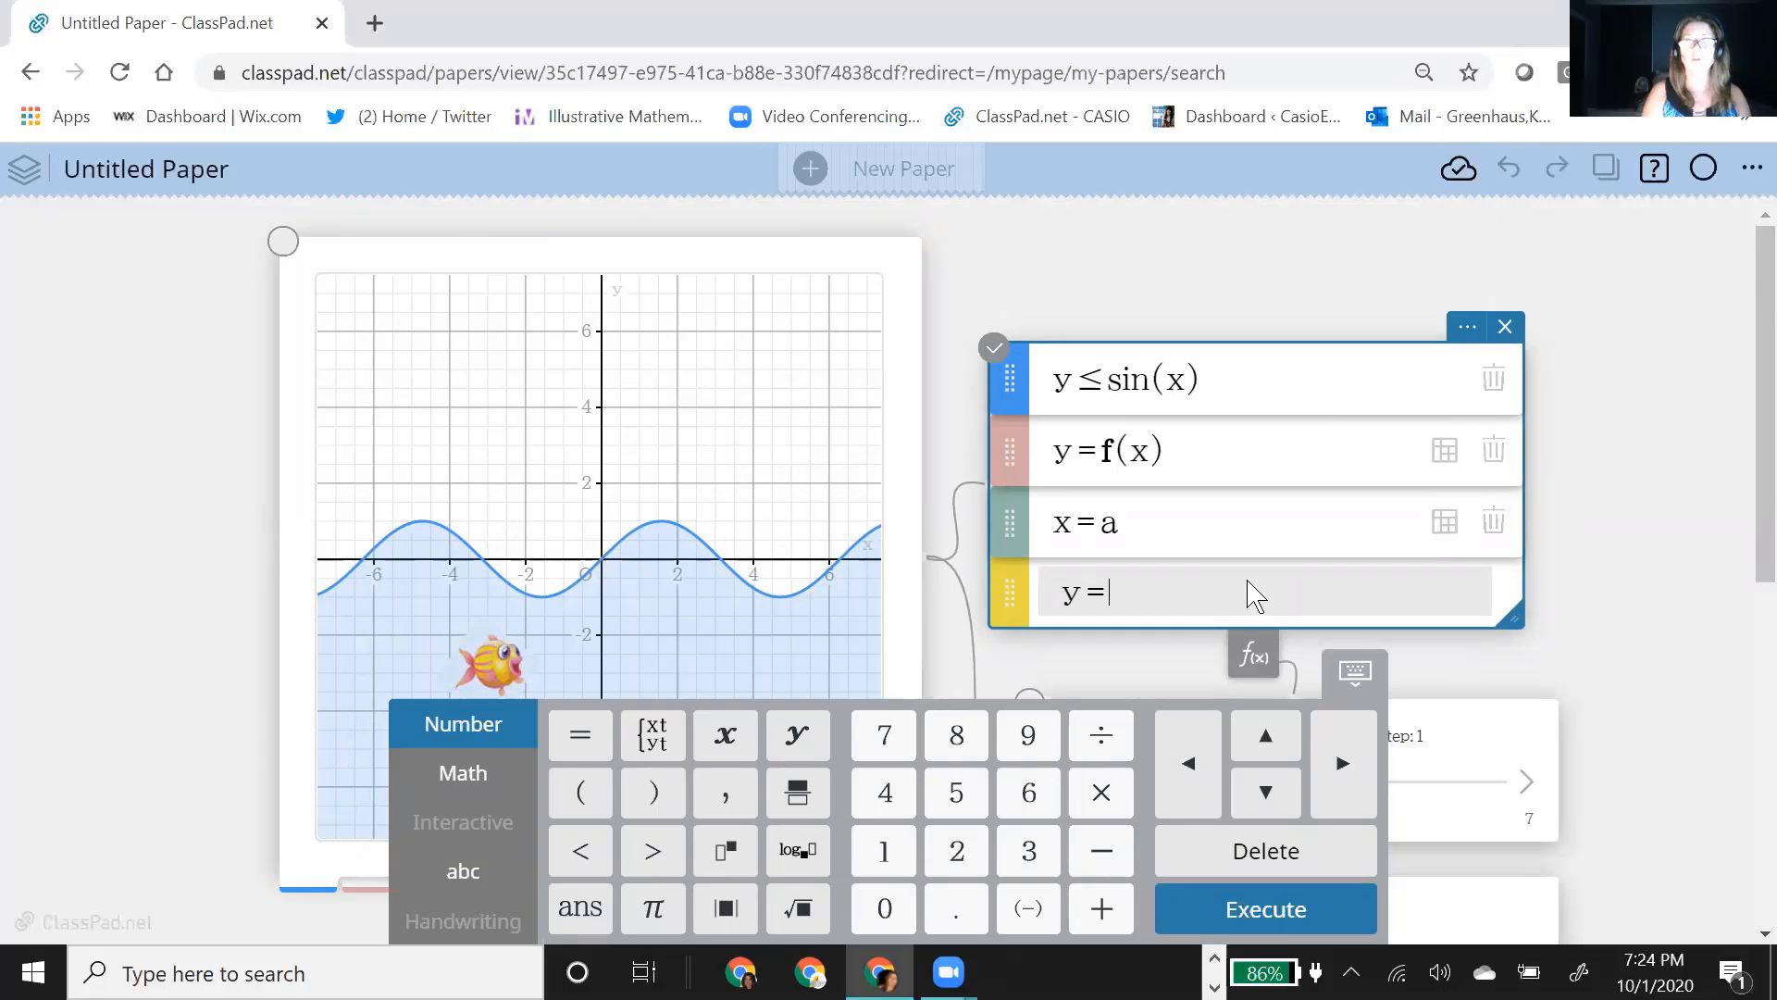
pyautogui.write('g(x')
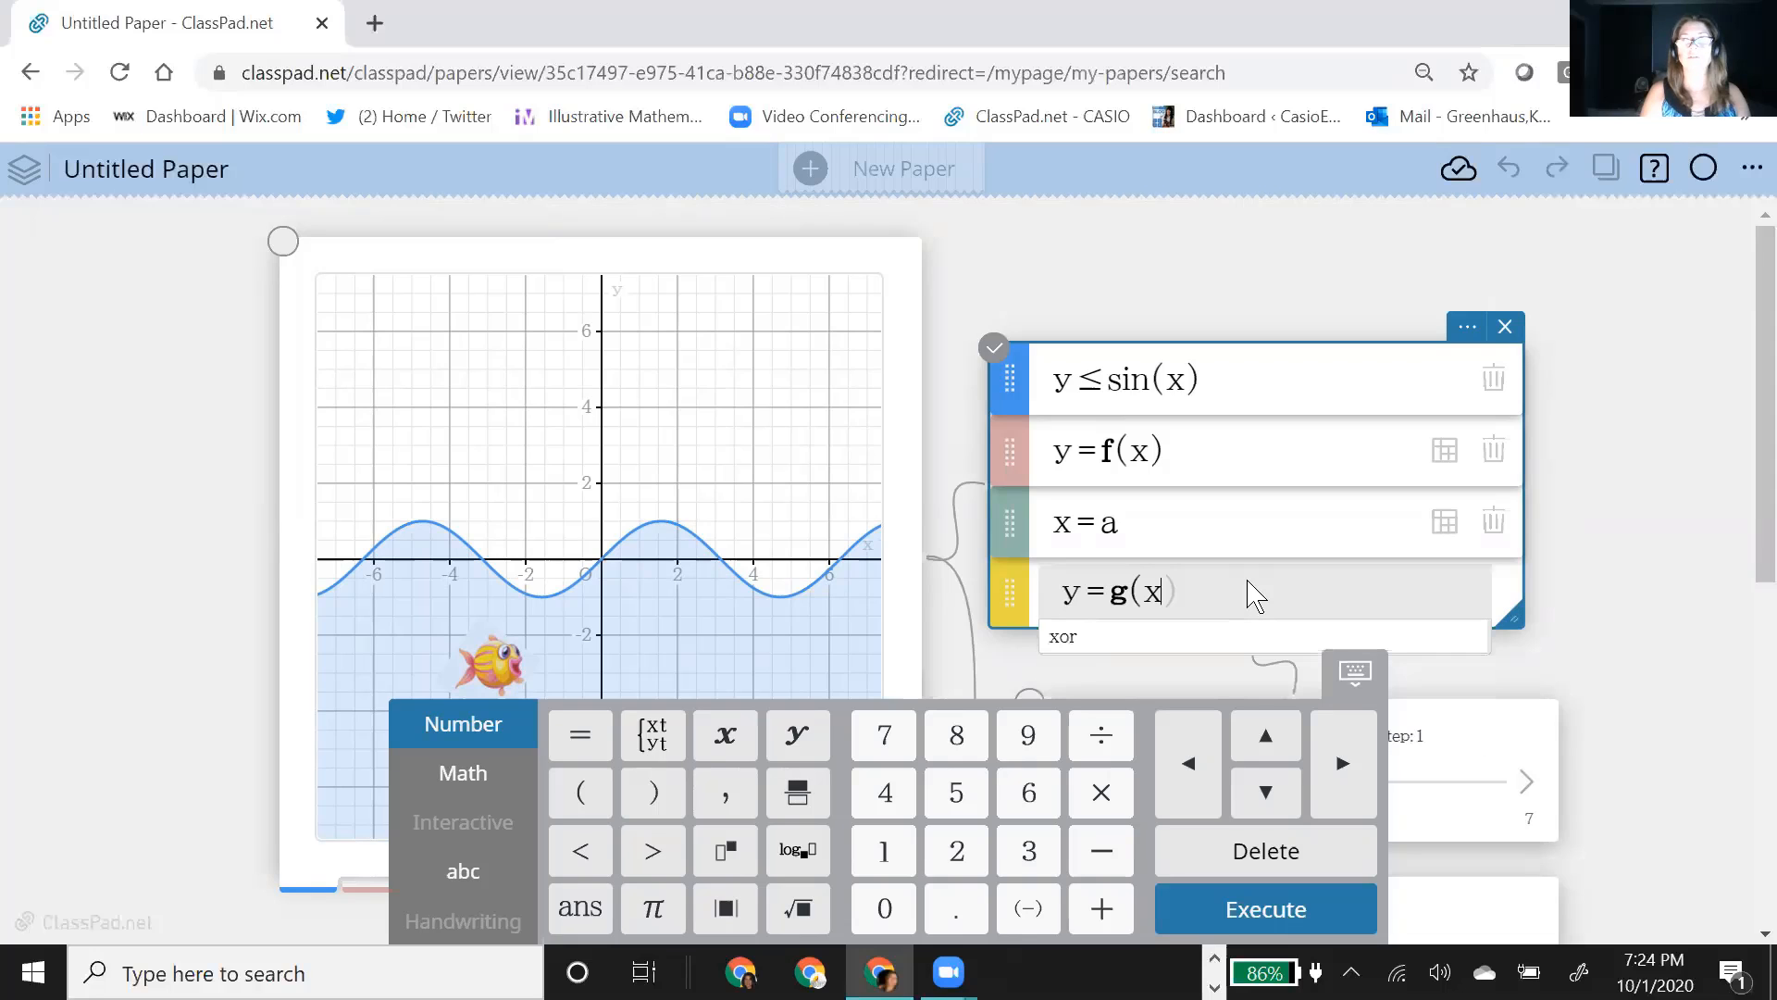
pyautogui.press('Return')
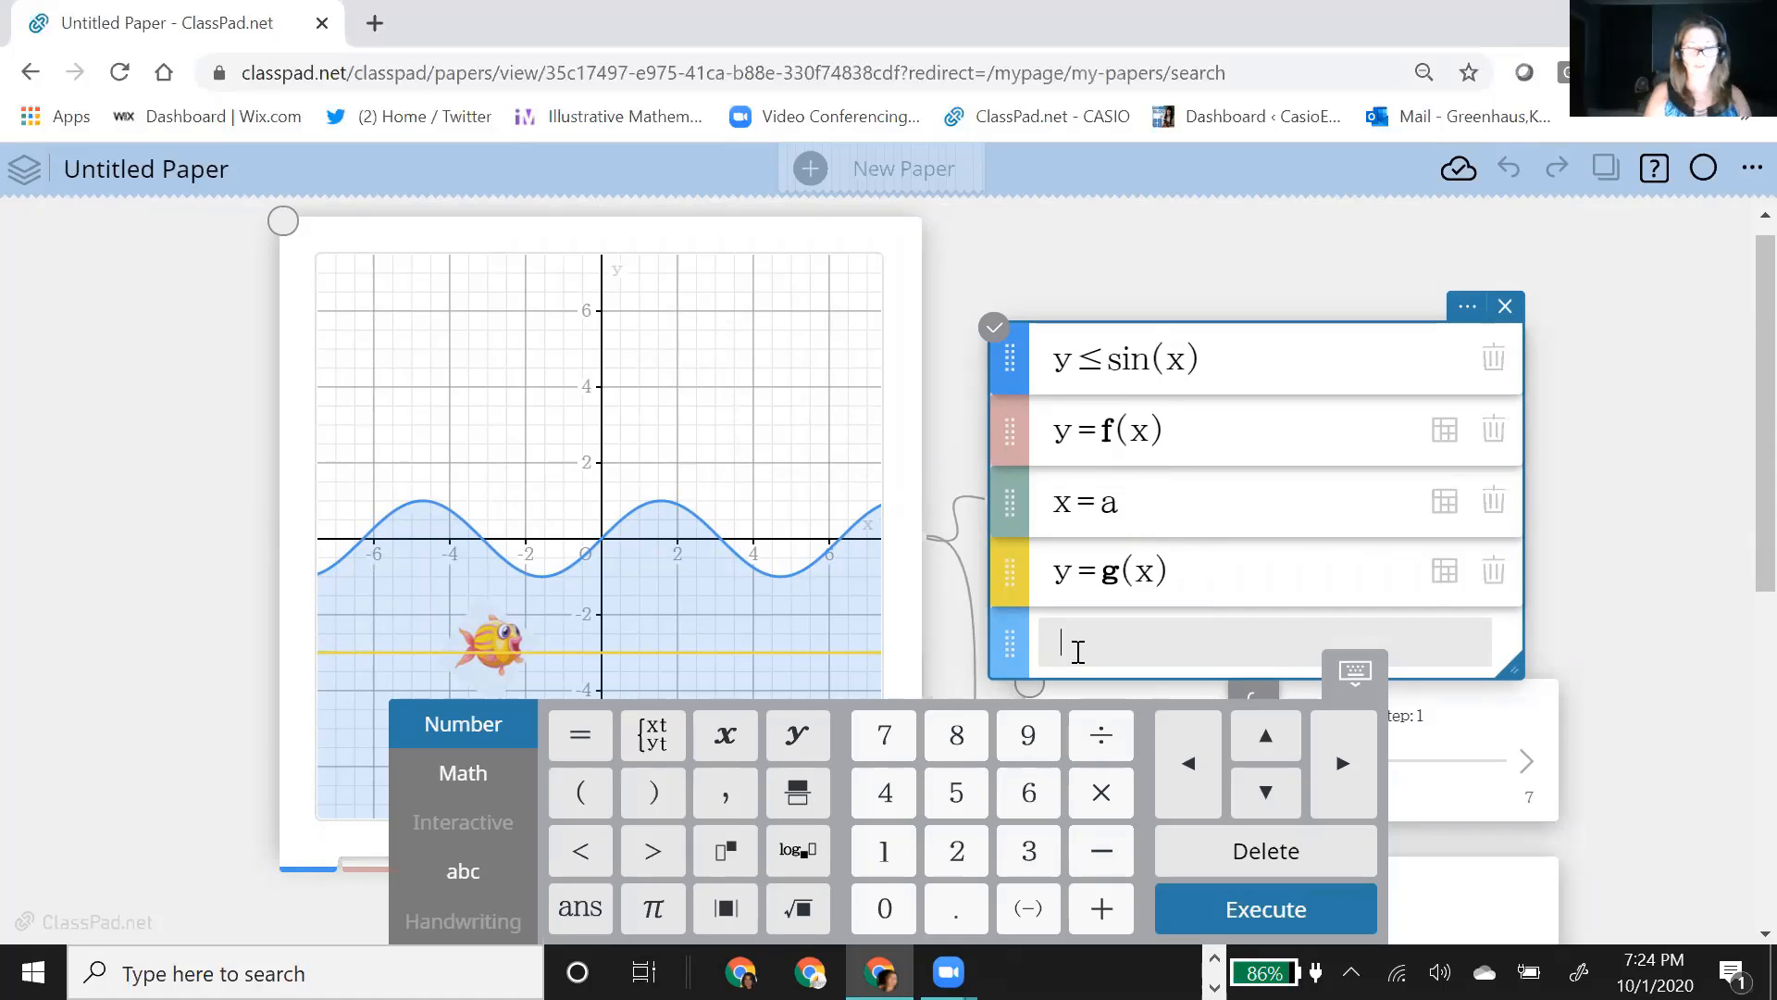
# Step: Add the vertical line x=b to the equation list to create a slider for b
pyautogui.write('x=b')
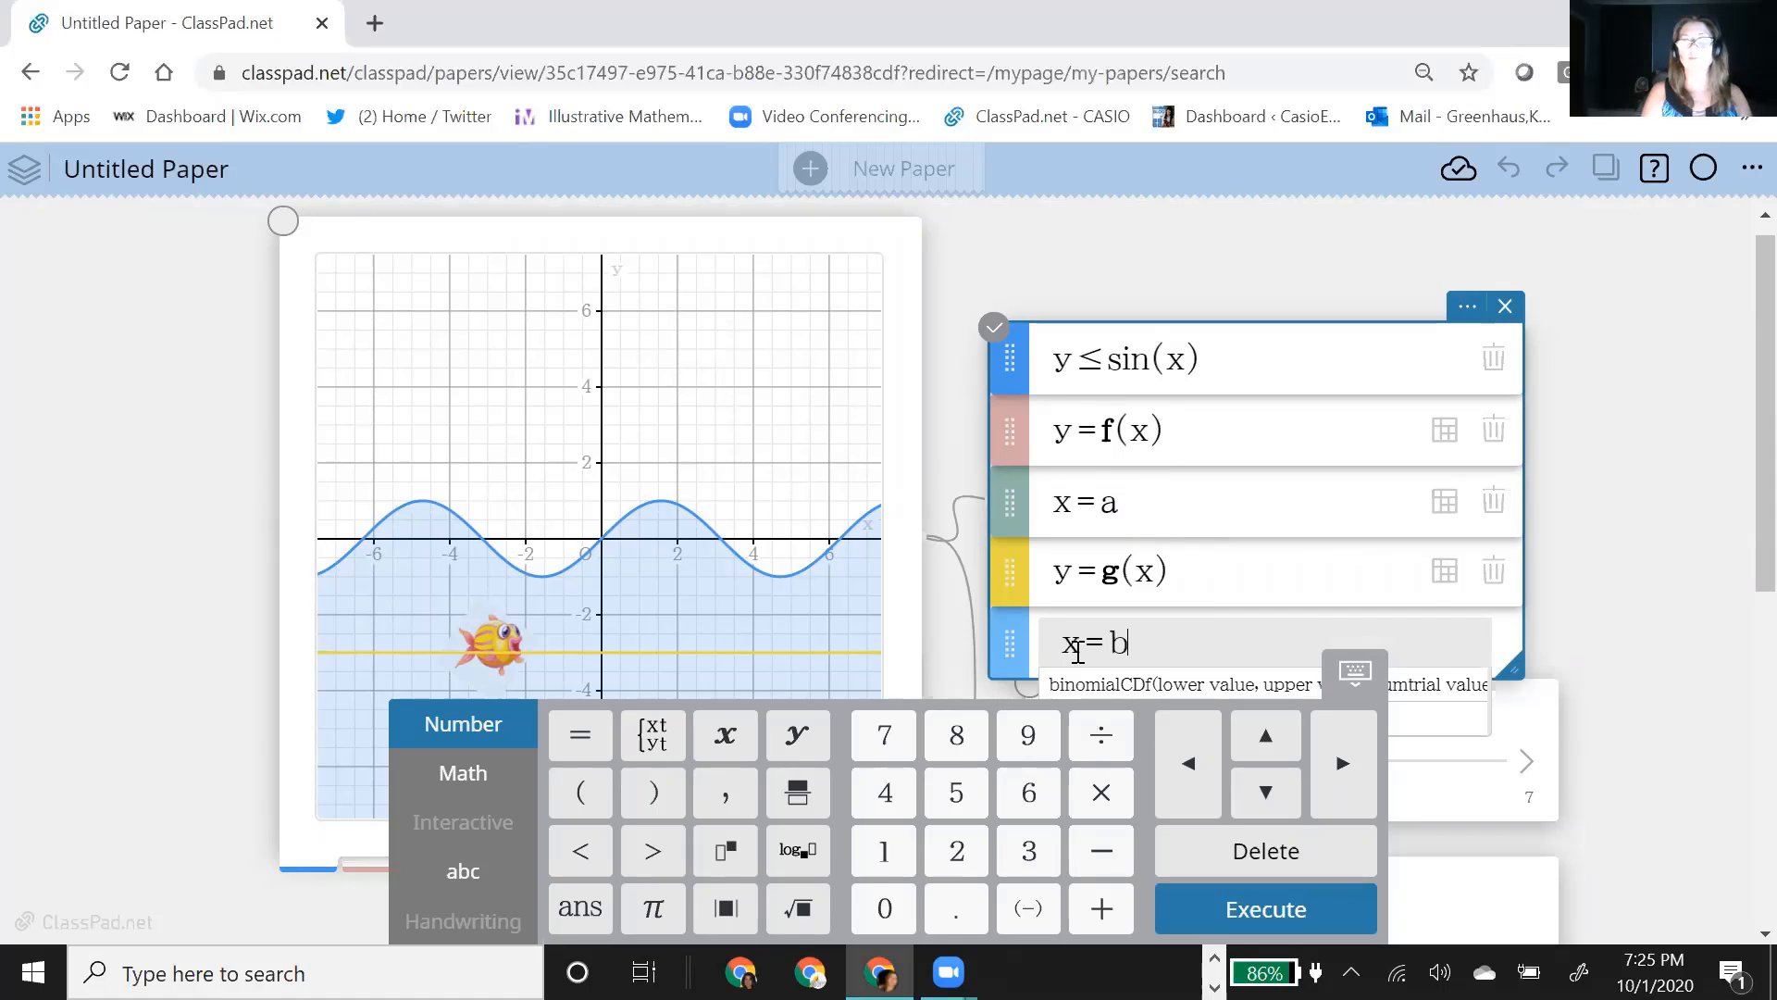
pyautogui.press('Return')
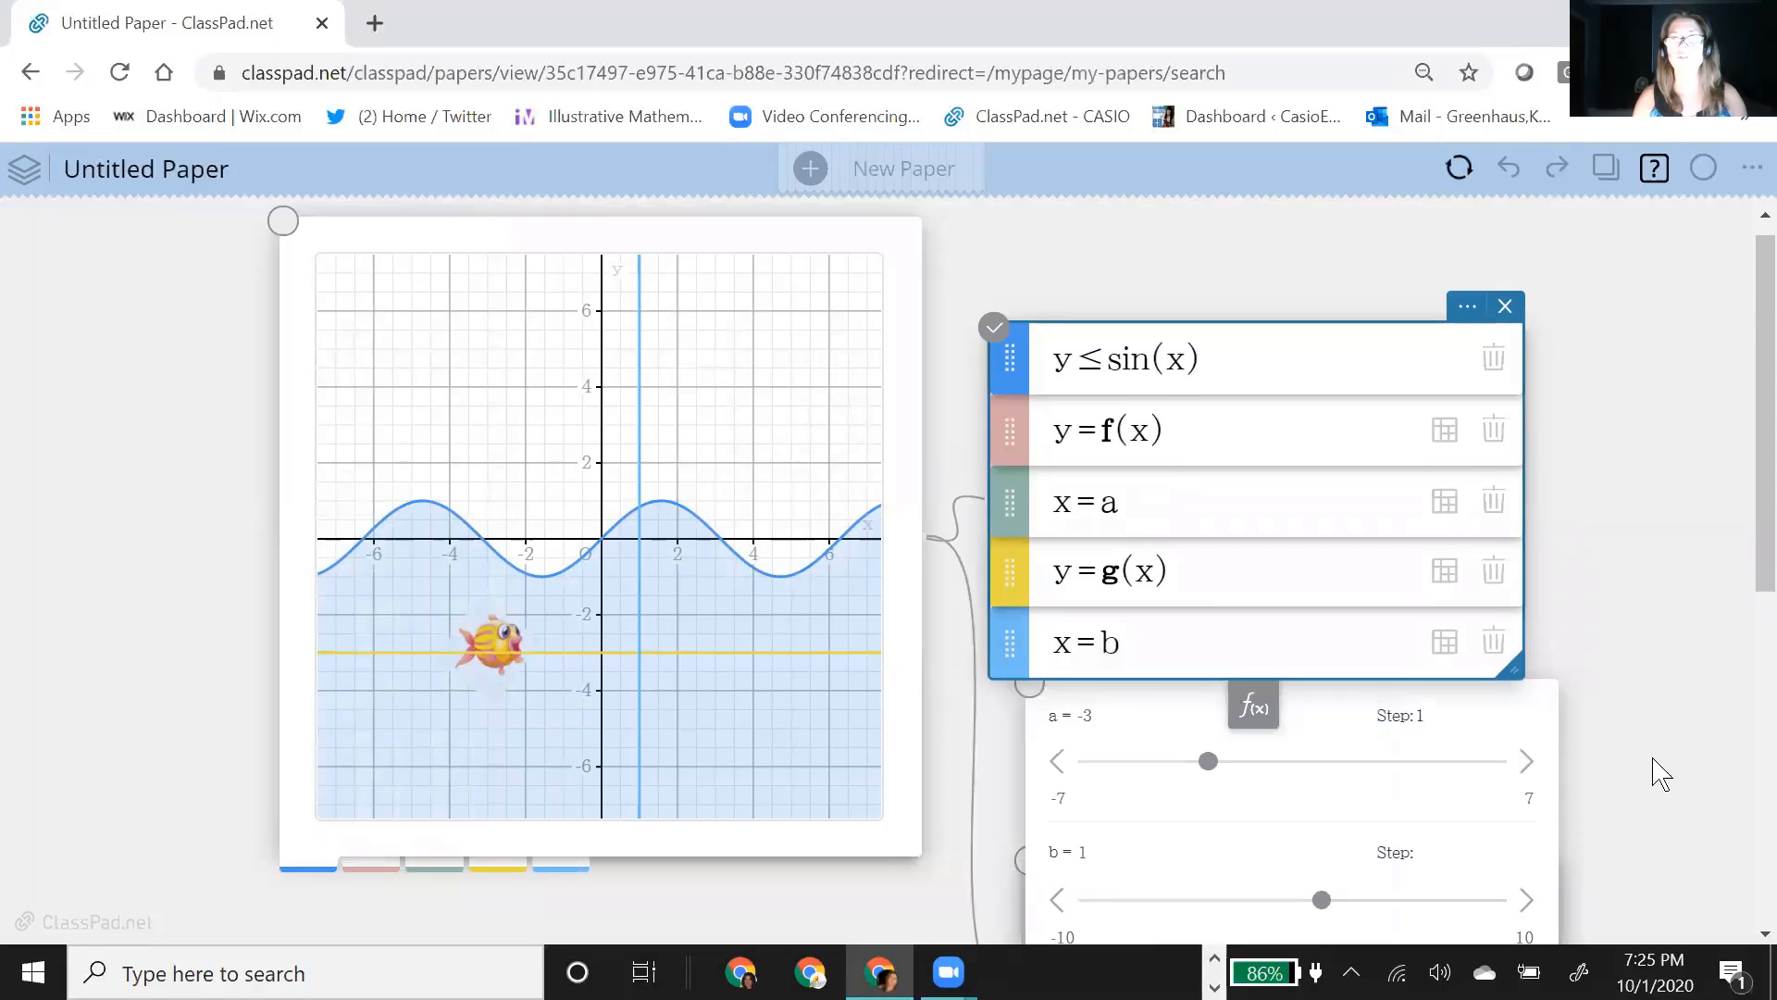
# Step: Place the fish image note below the graph and the slider note below the equation list
pyautogui.scroll(-3, 1491, 595)
pyautogui.moveTo(1208, 768); pyautogui.dragTo(436, 793)
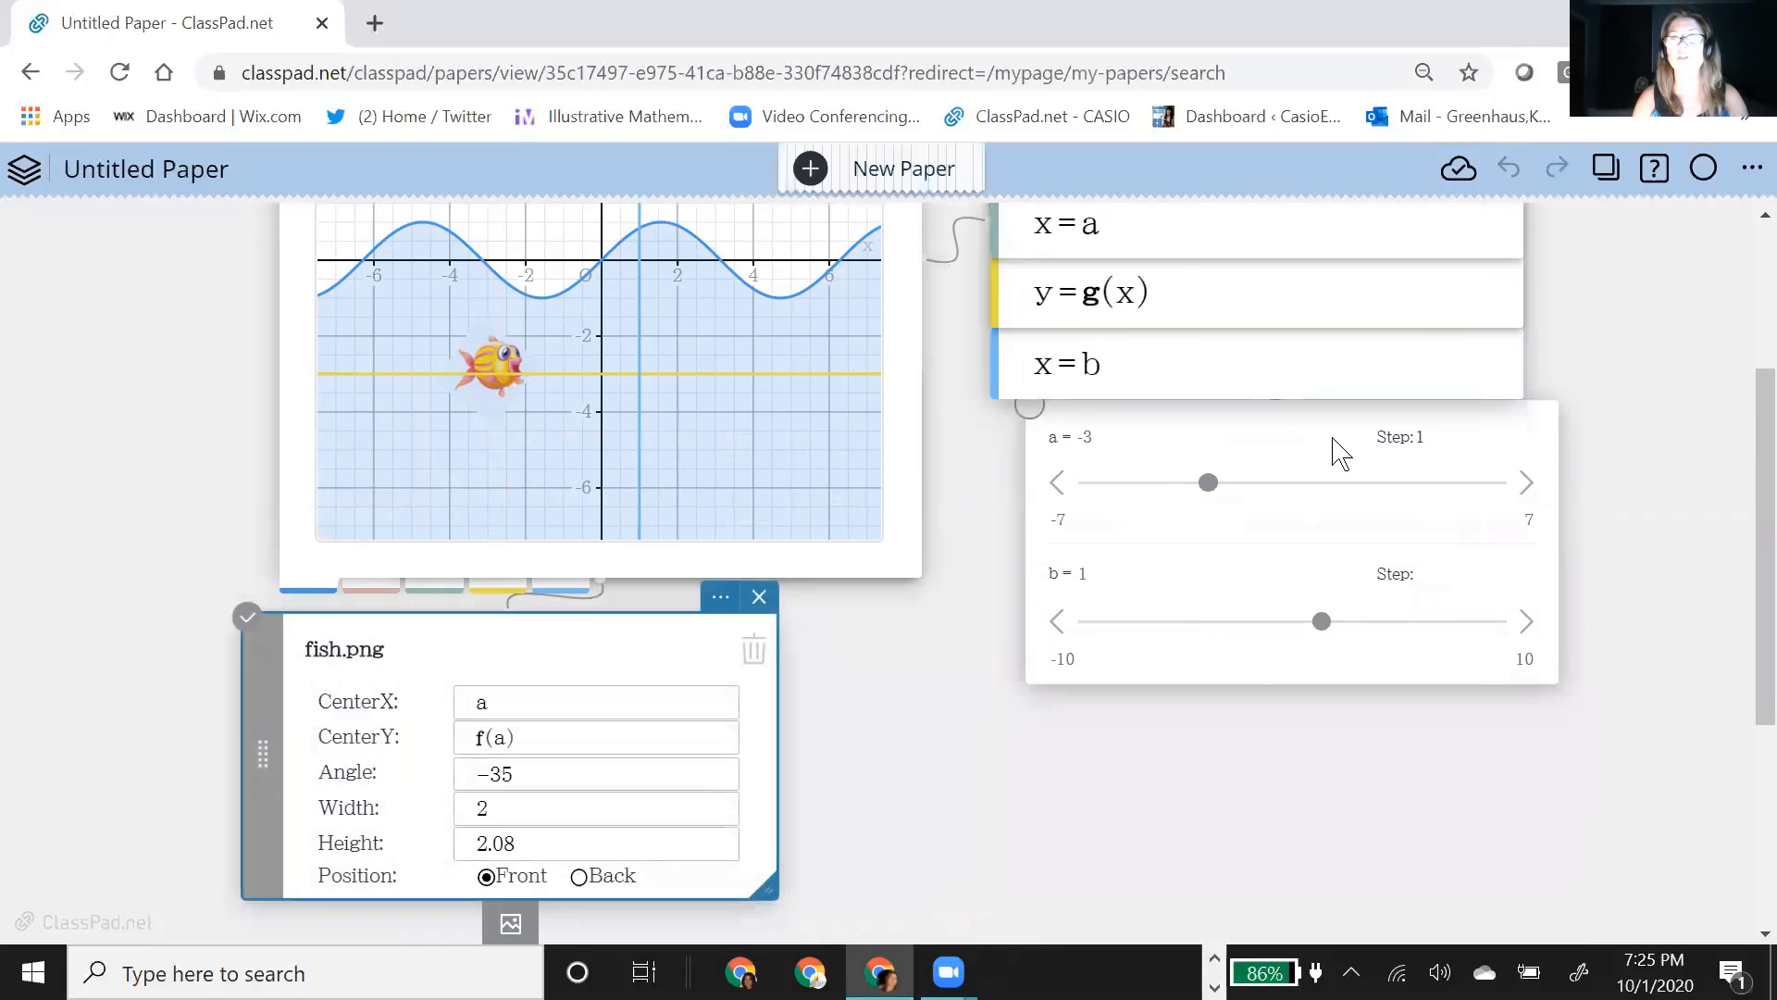
pyautogui.moveTo(1336, 448); pyautogui.dragTo(1303, 550)
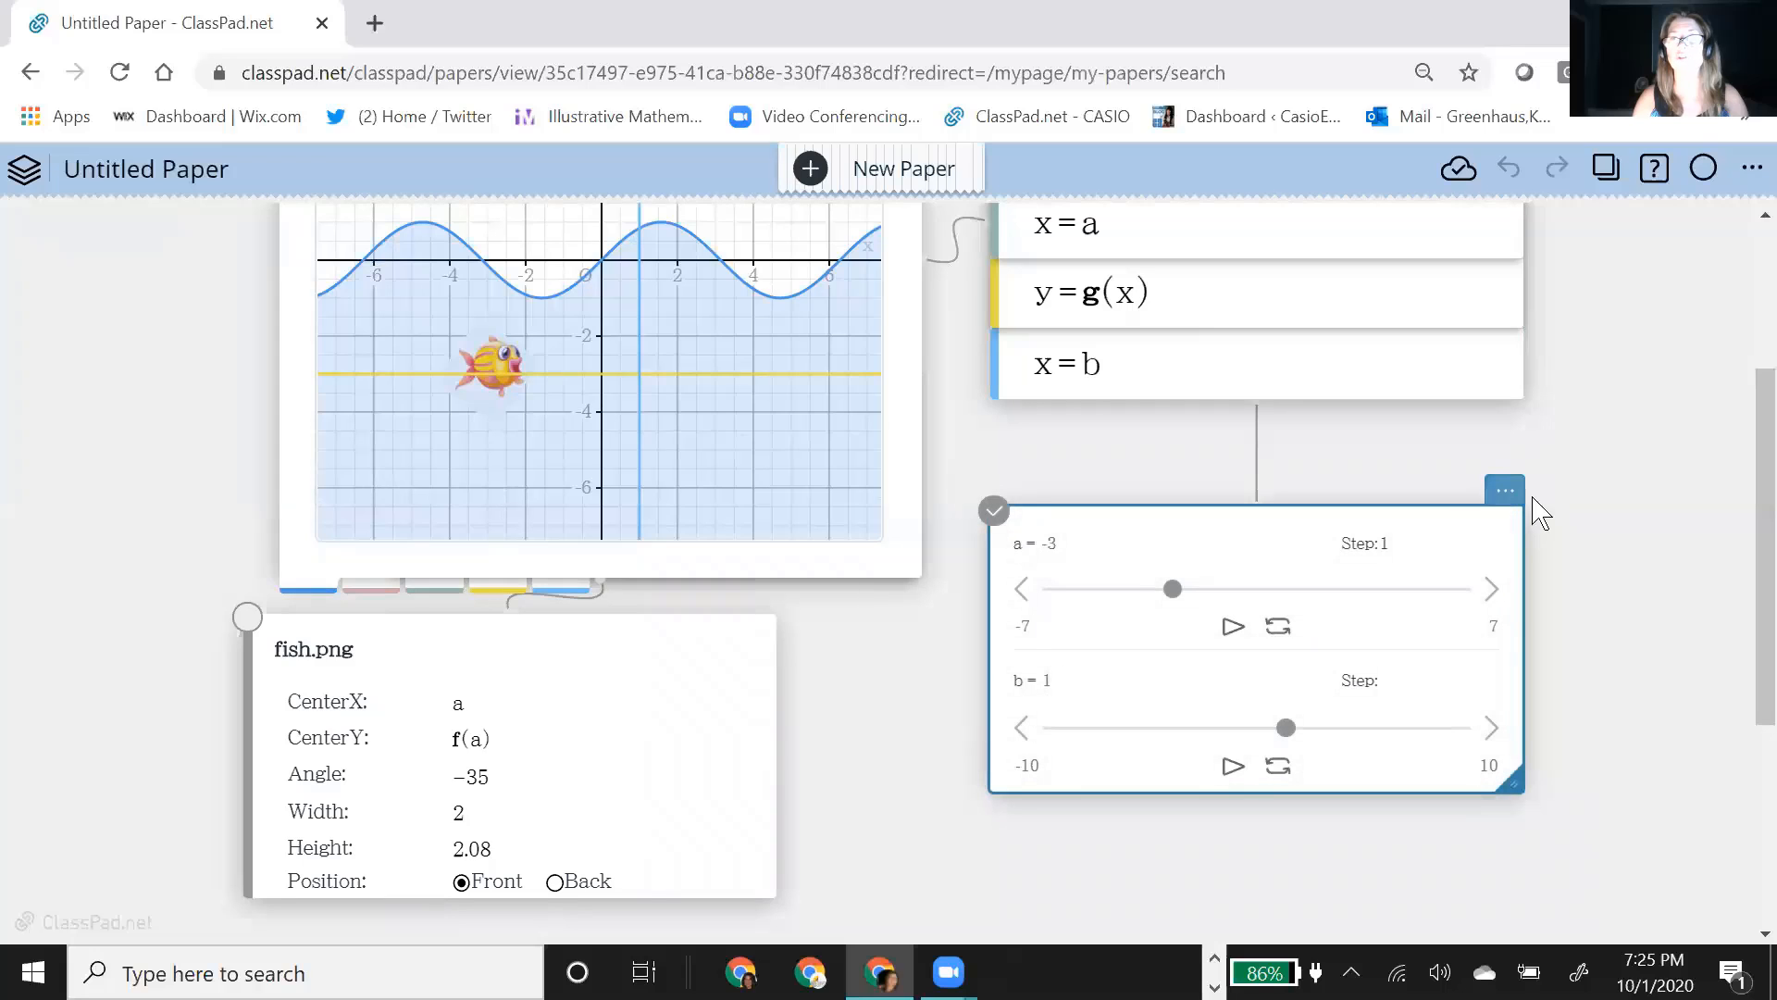
# Step: Set slider b's step to 0.5 and its range from -7 to 7
pyautogui.click(1396, 677)
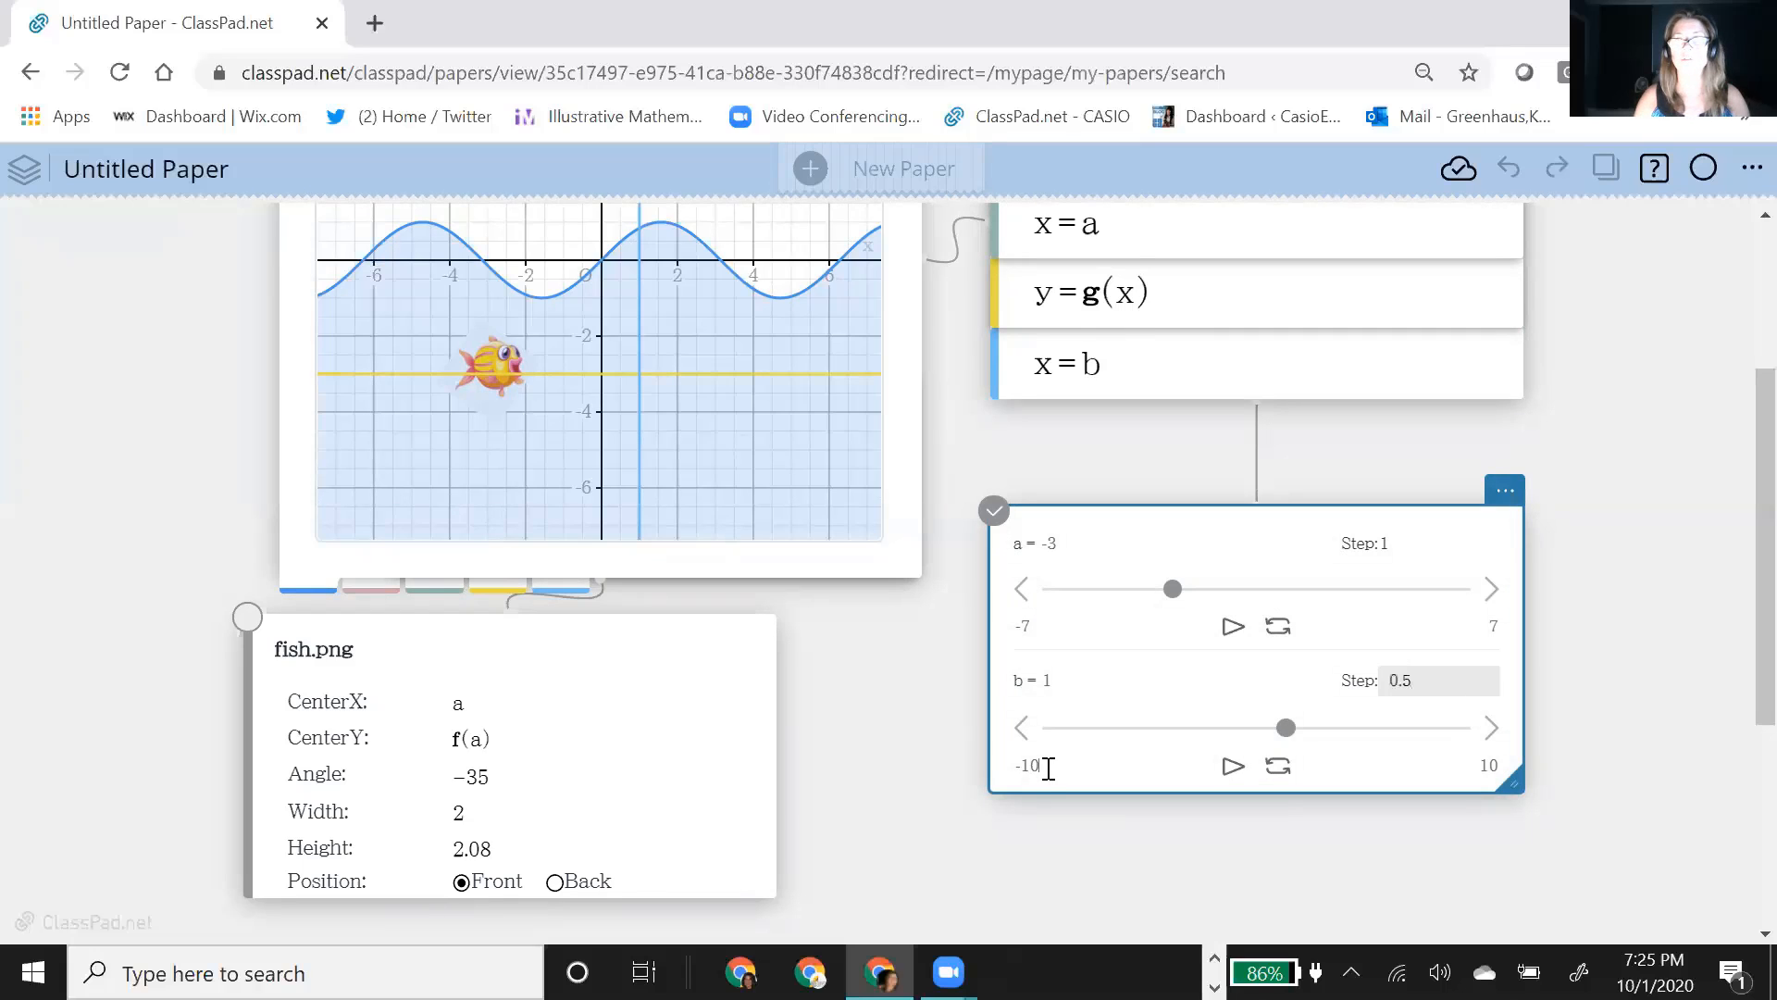
pyautogui.click(1049, 768)
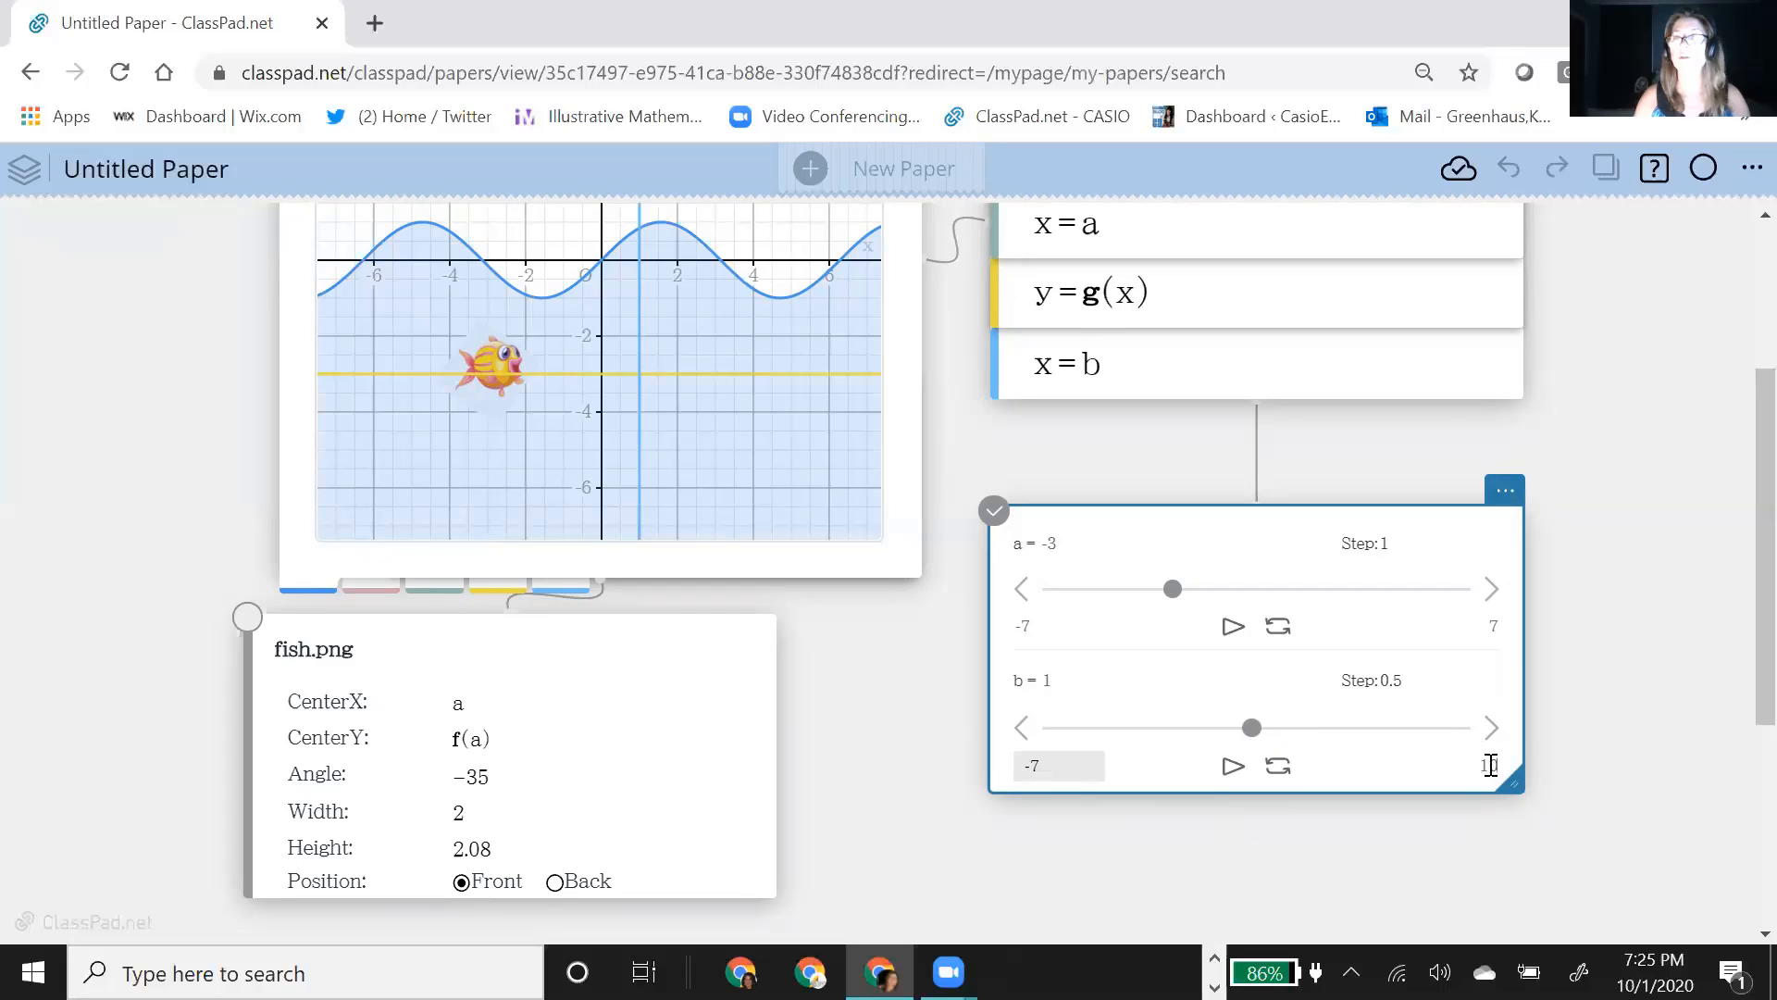
pyautogui.click(1677, 677)
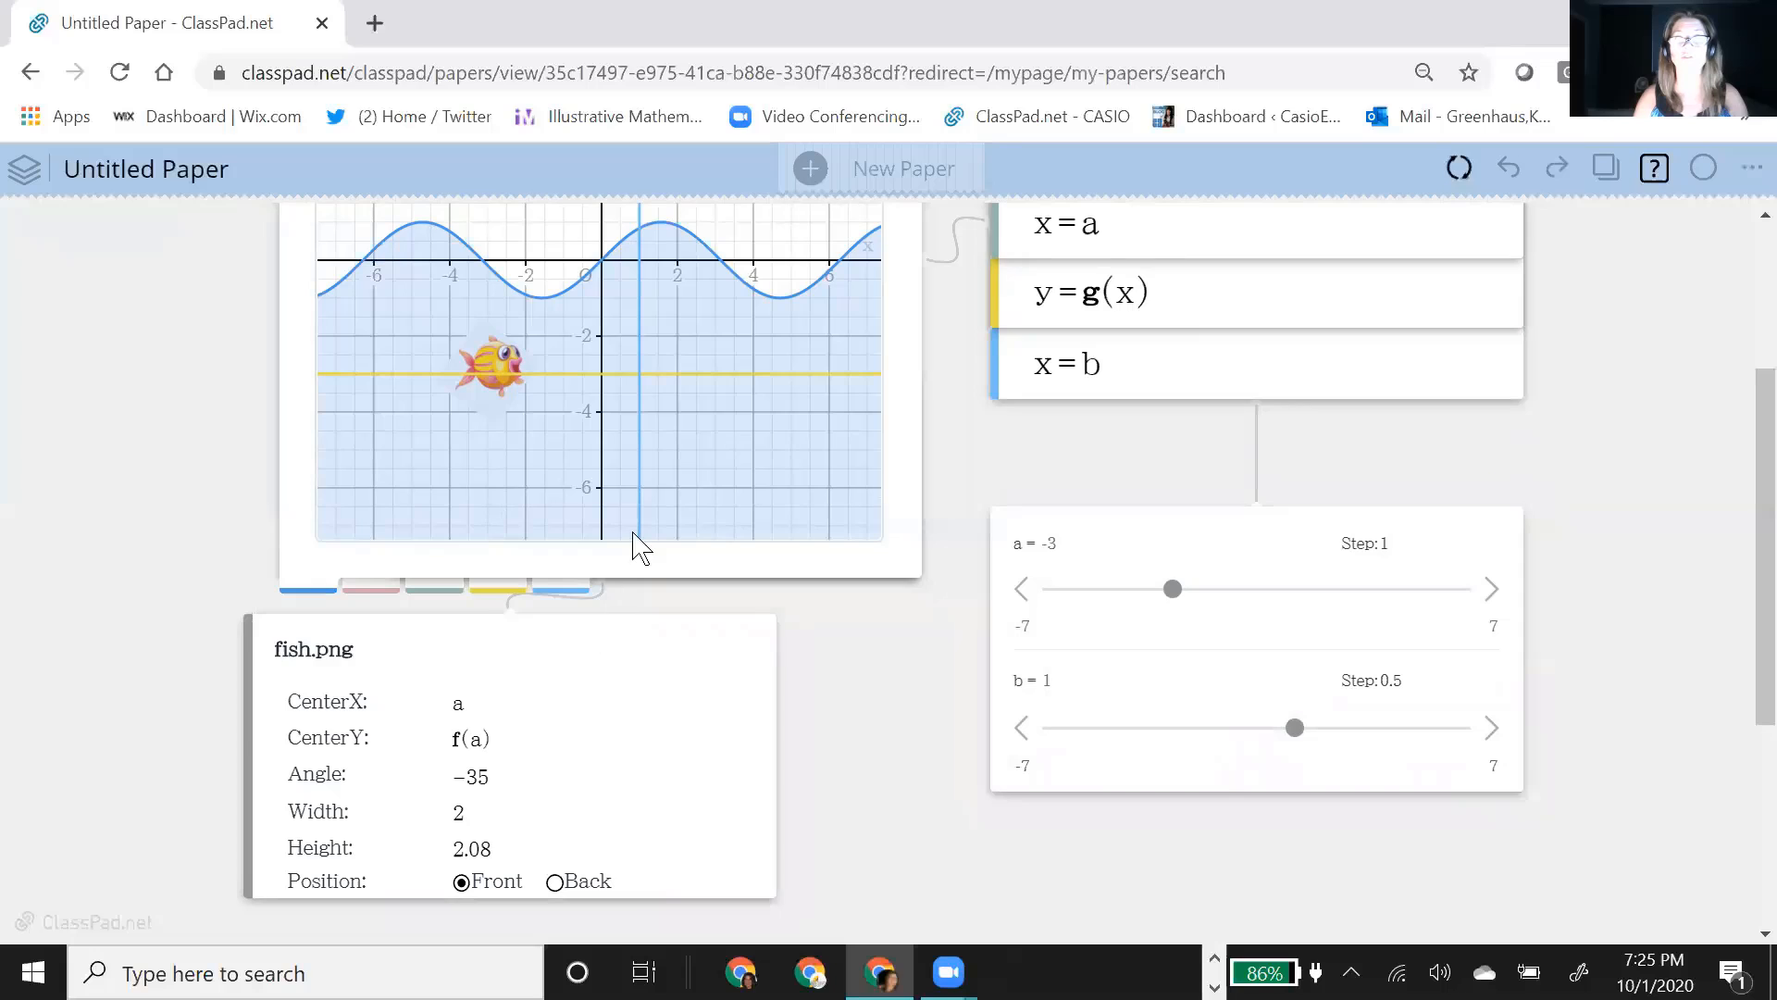
# Step: Add shark.jpg as a second image in the fish image note
pyautogui.click(706, 566)
pyautogui.click(764, 778)
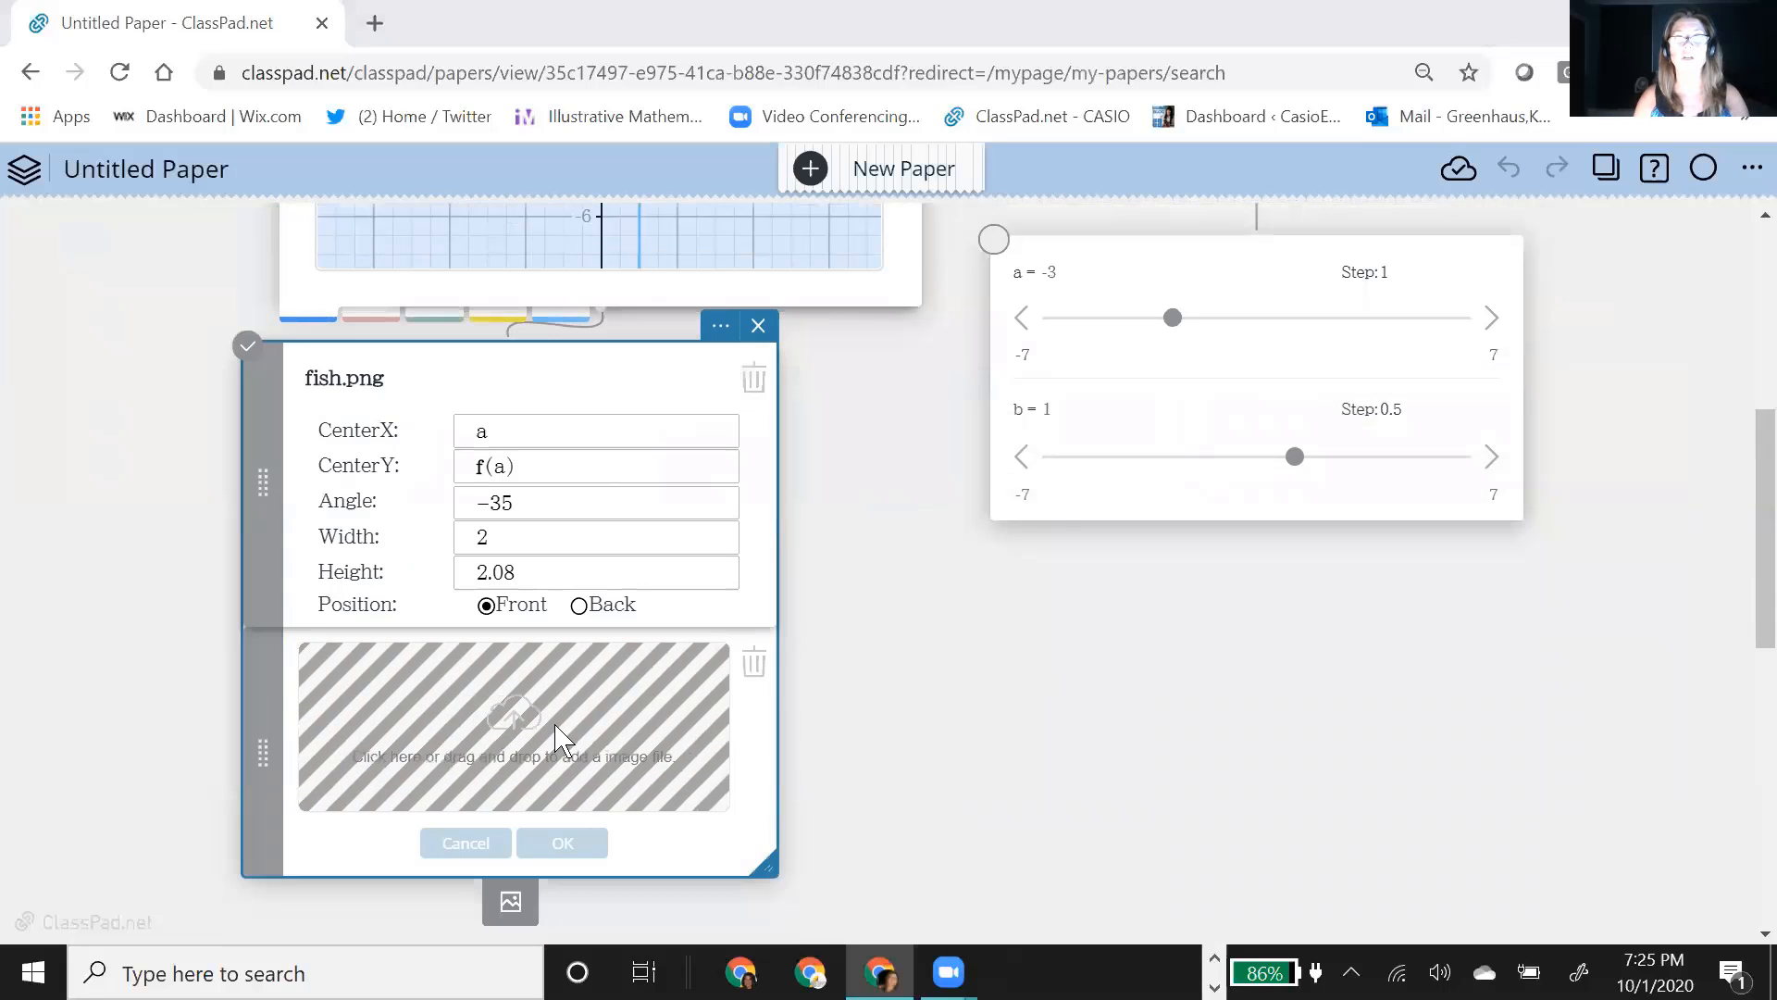
pyautogui.click(559, 738)
pyautogui.click(775, 242)
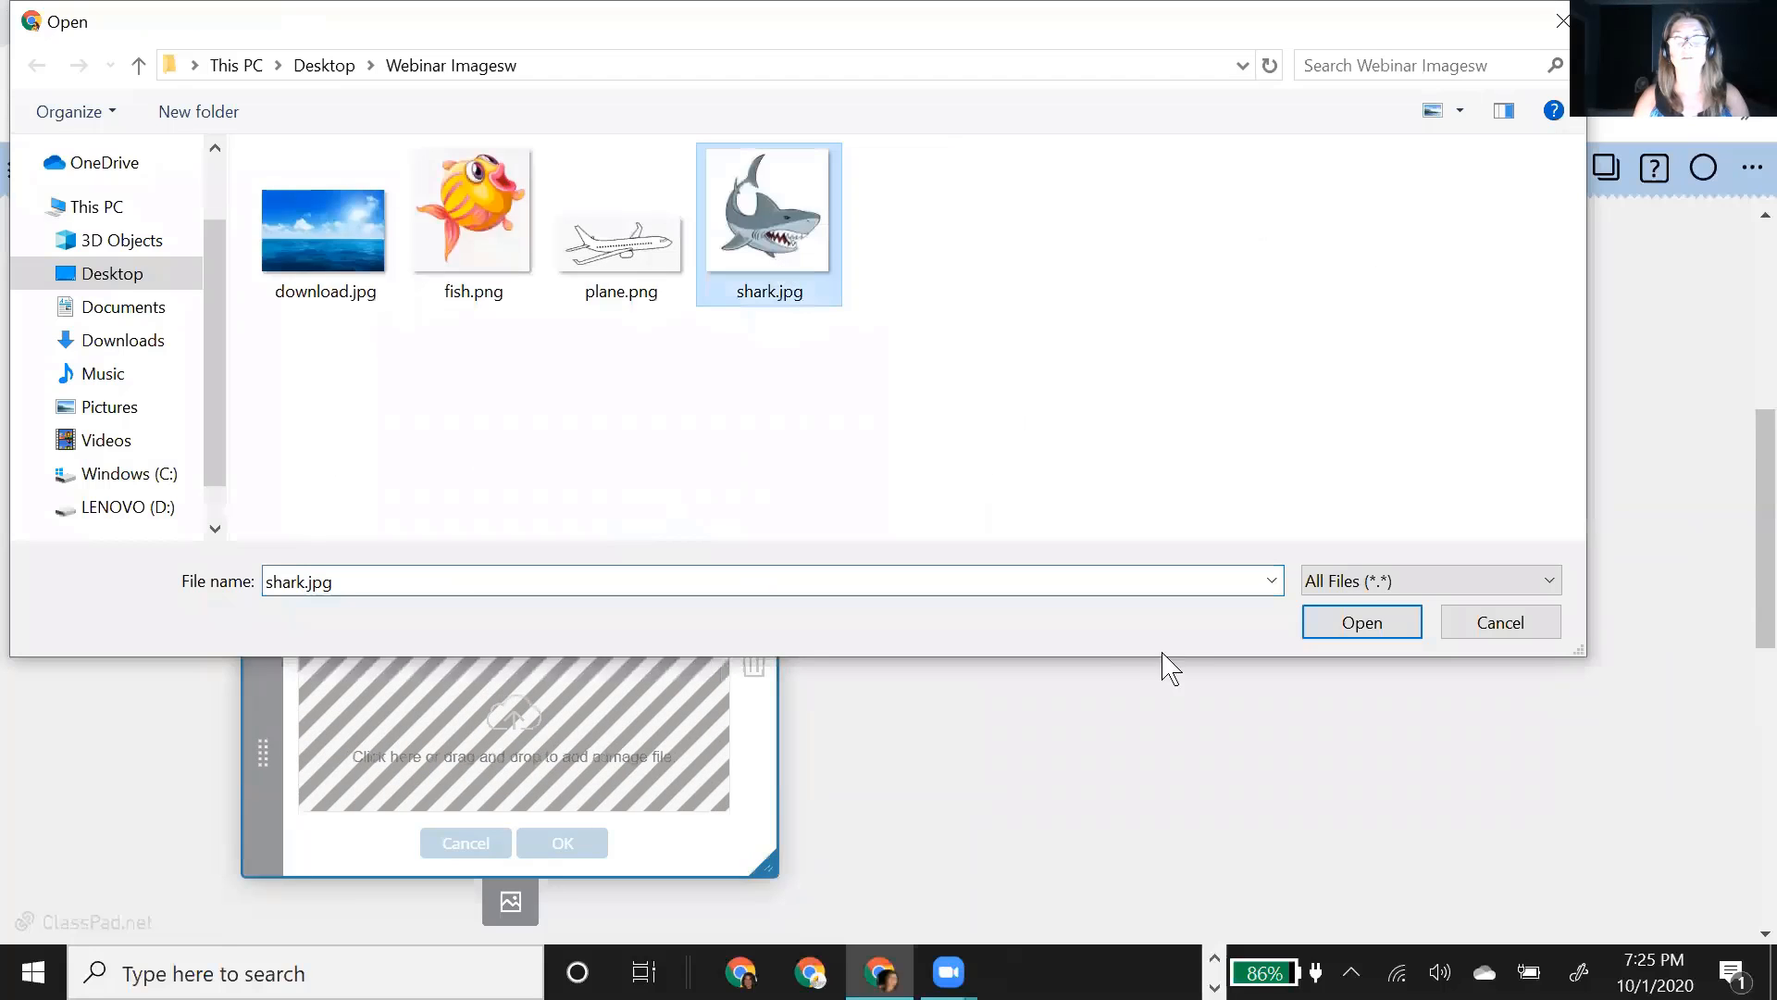
pyautogui.click(1366, 628)
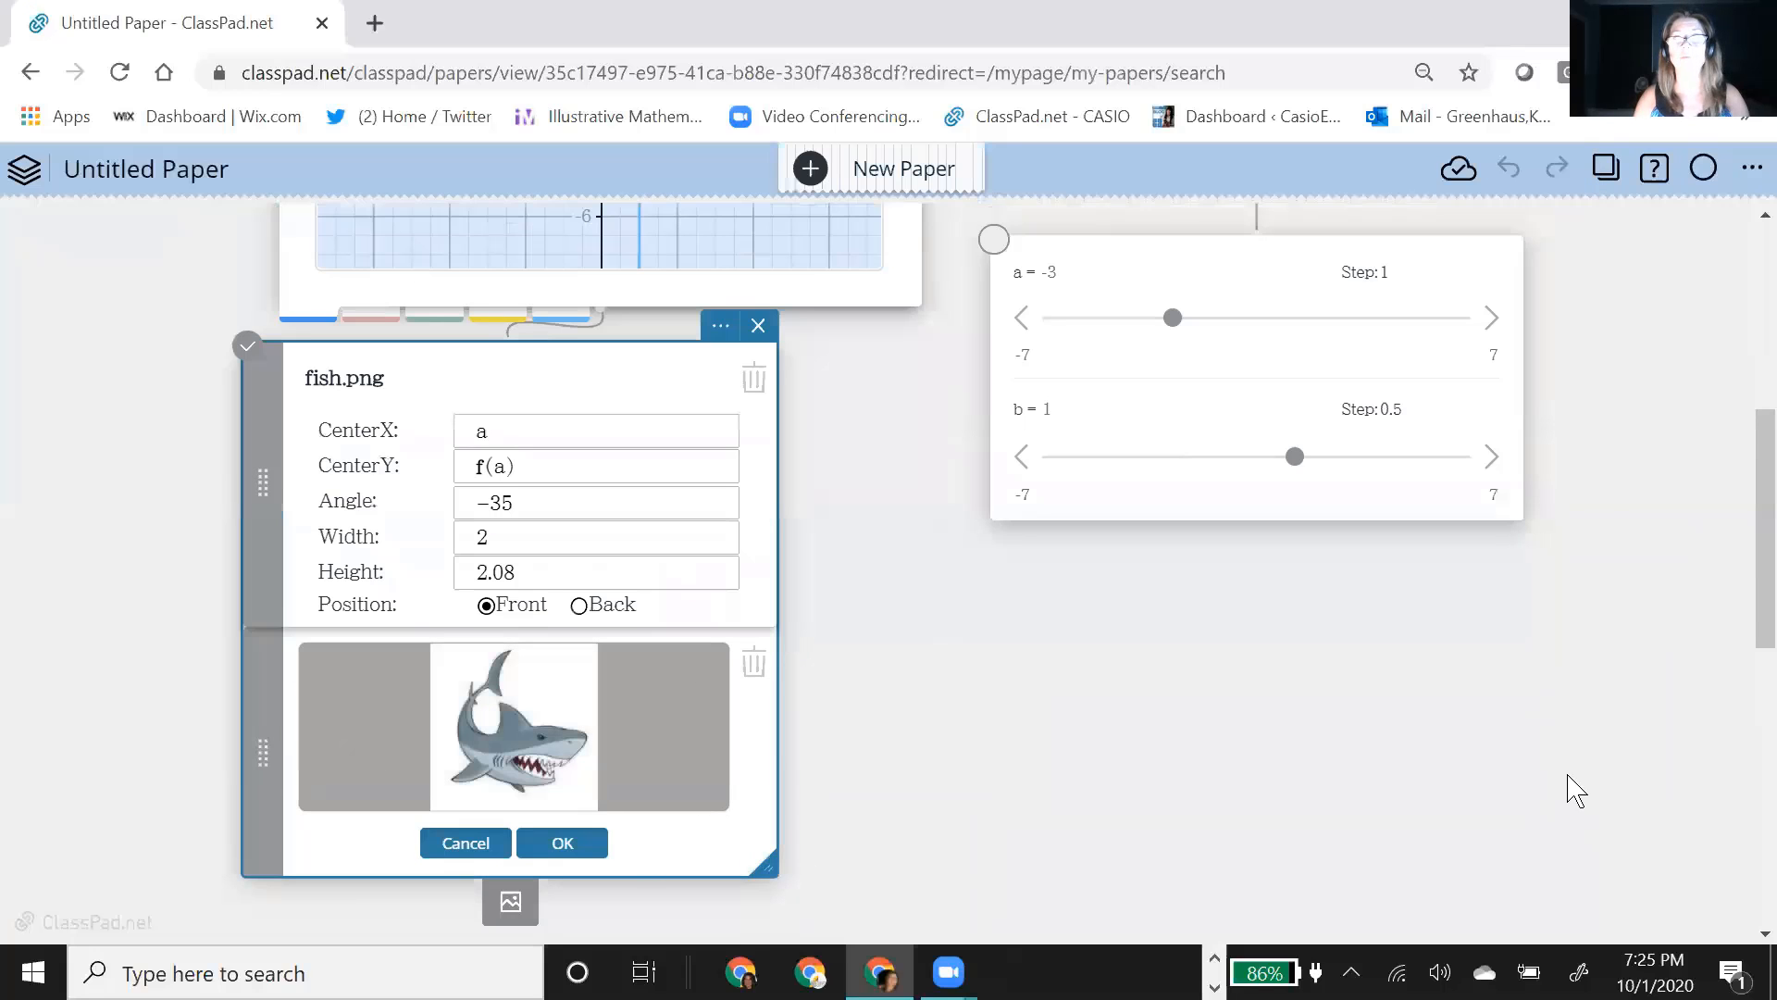
pyautogui.click(564, 849)
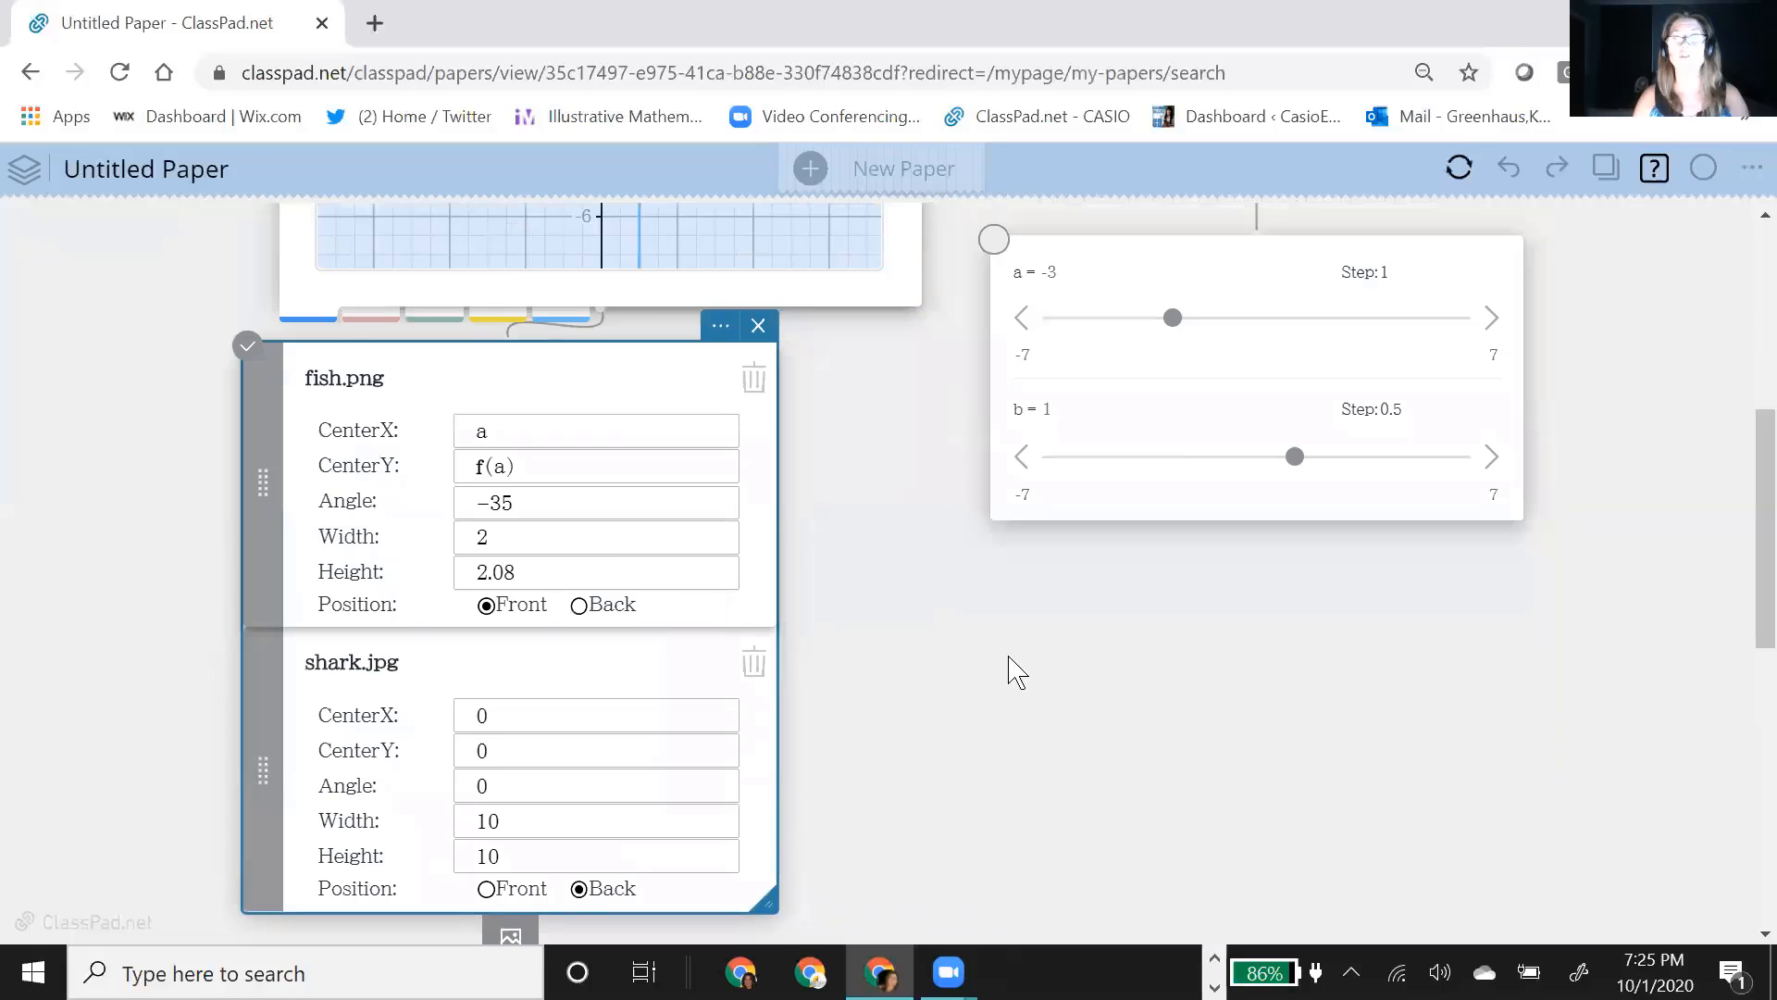
# Step: Set the shark image's width and height to 4 each
pyautogui.scroll(3, 925, 614)
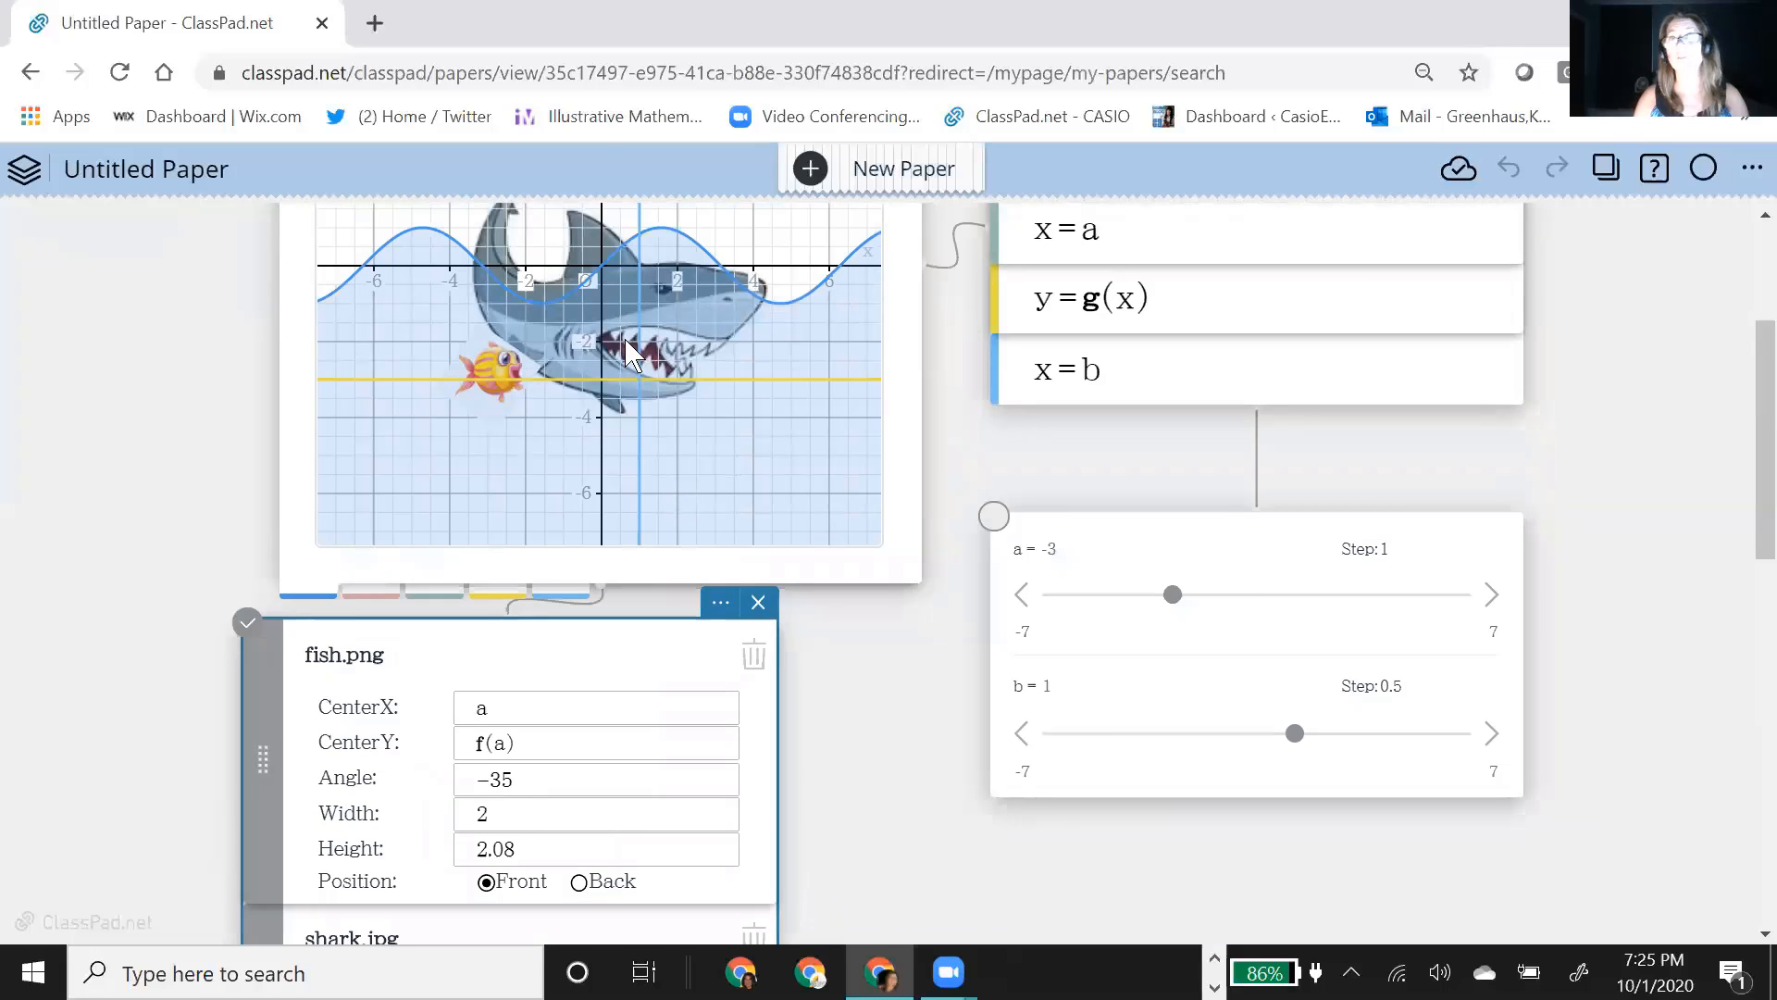
pyautogui.scroll(-3, 867, 718)
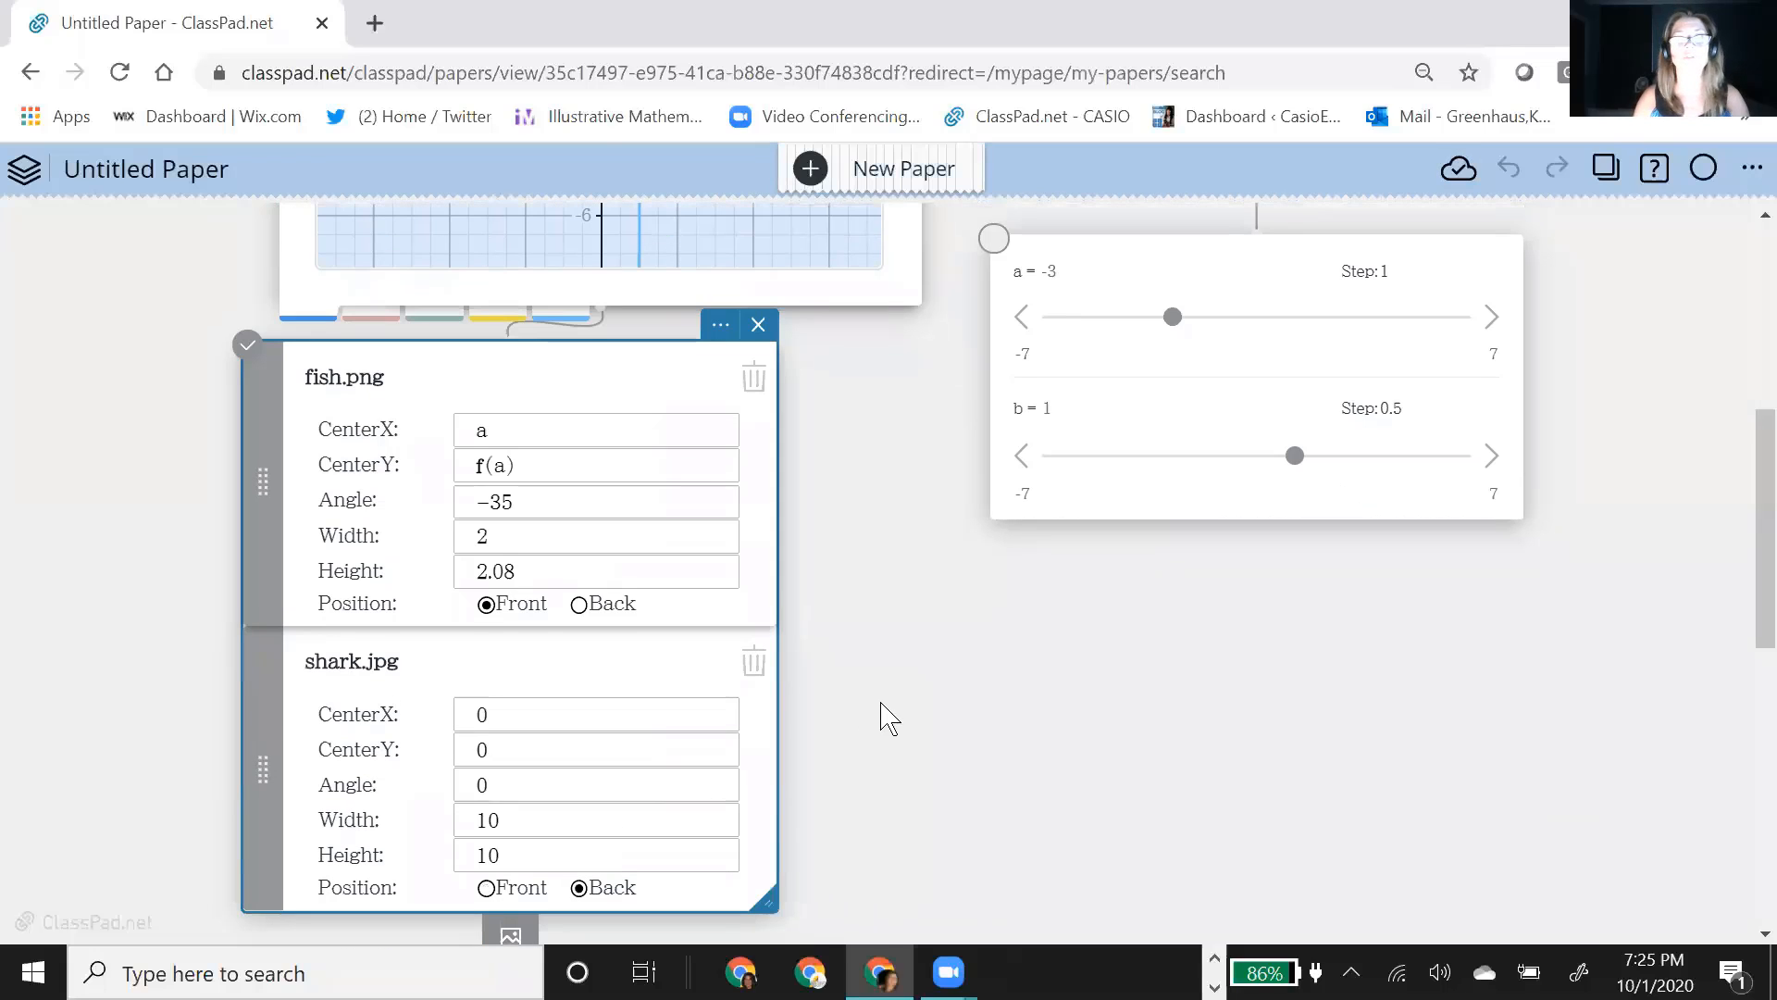
pyautogui.click(506, 822)
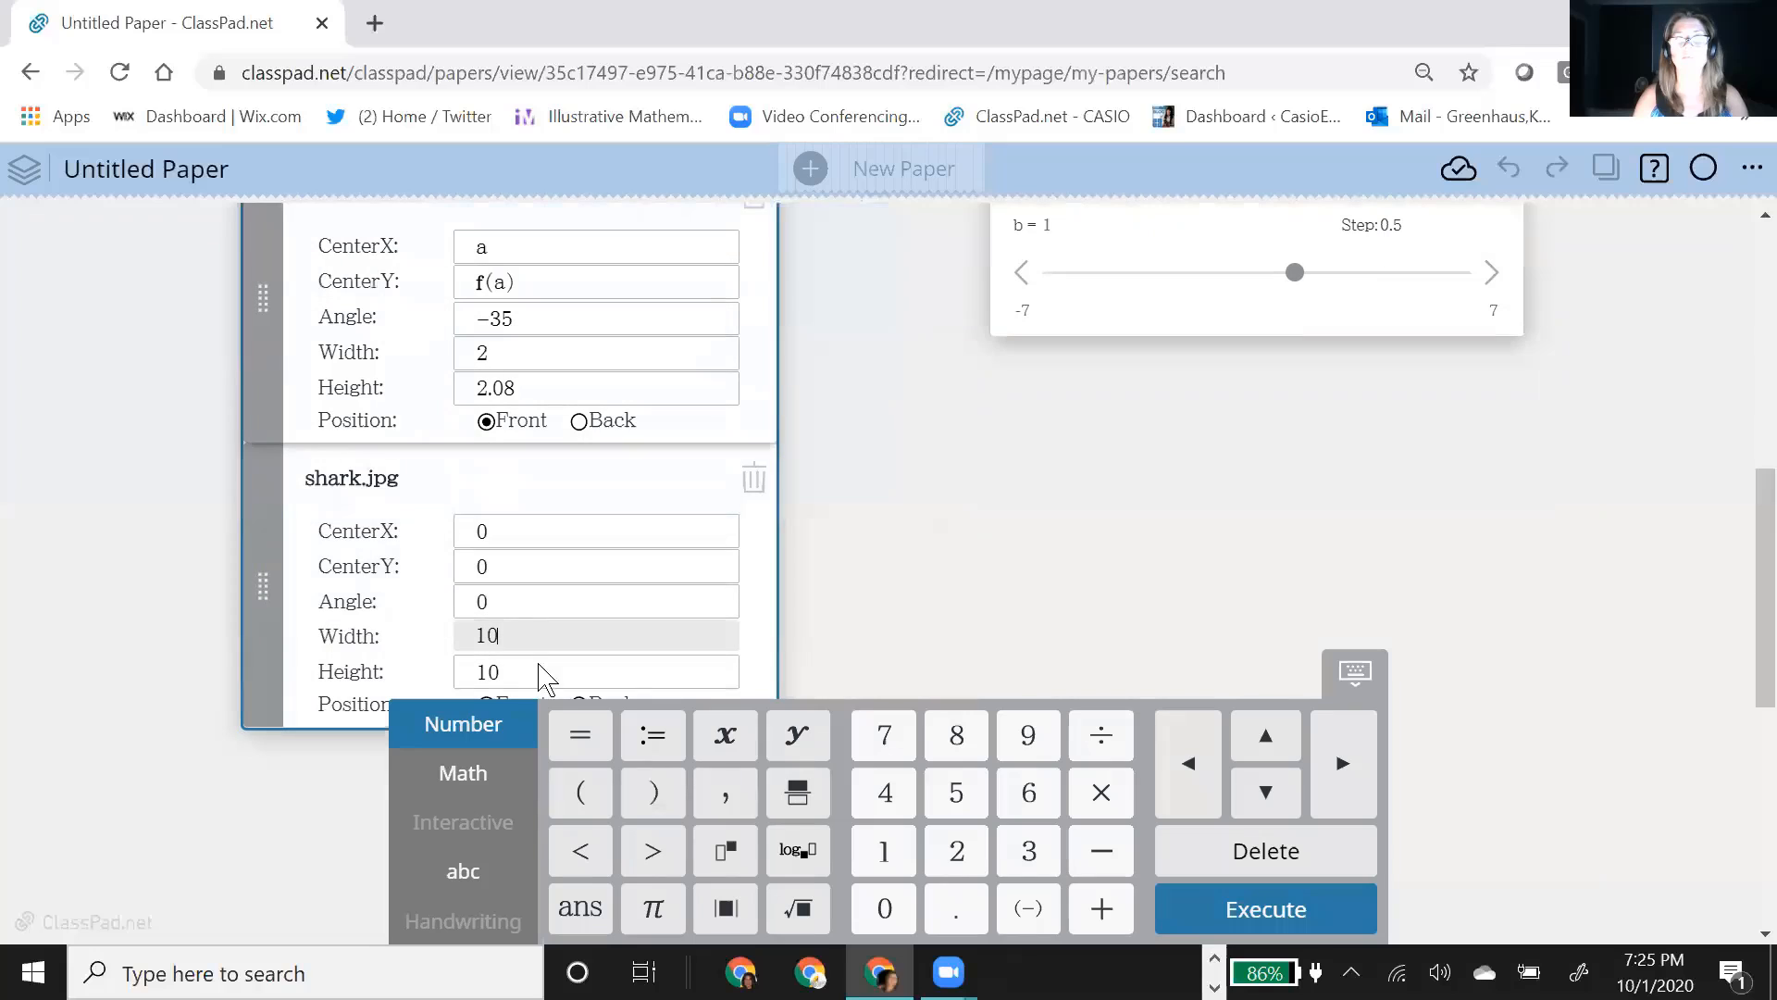
pyautogui.press('BackSpace')
pyautogui.press('BackSpace')
pyautogui.write('4')
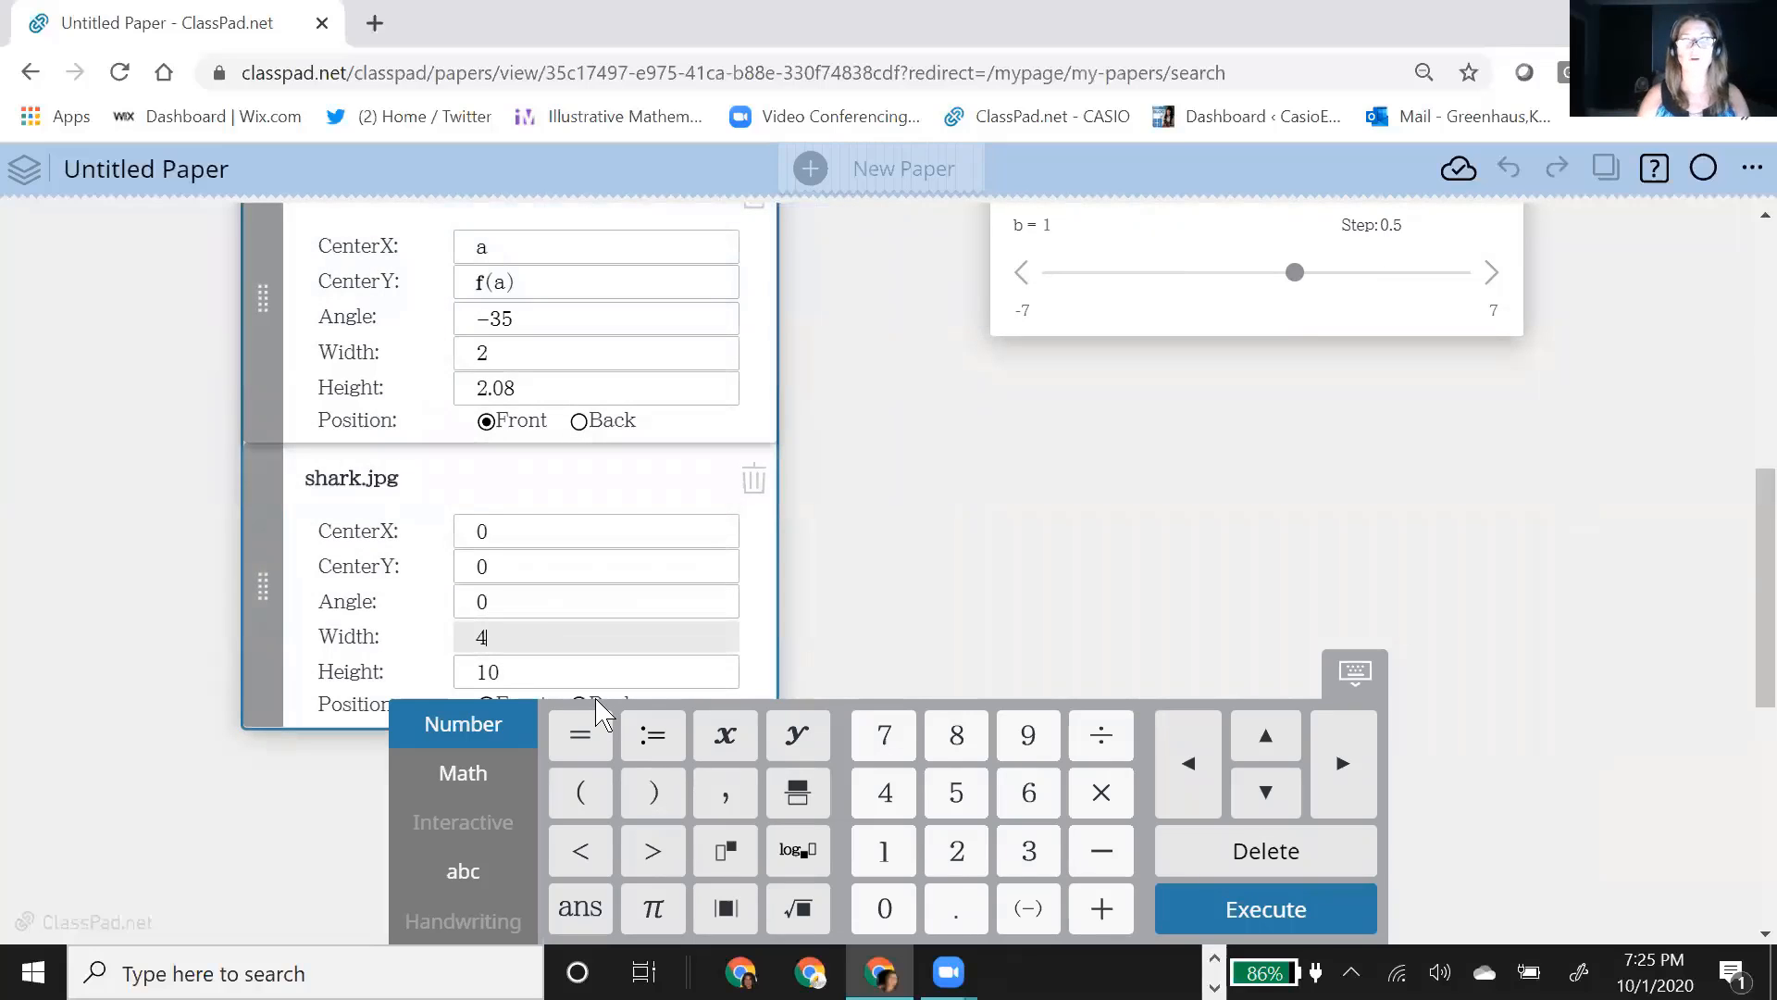
pyautogui.click(505, 670)
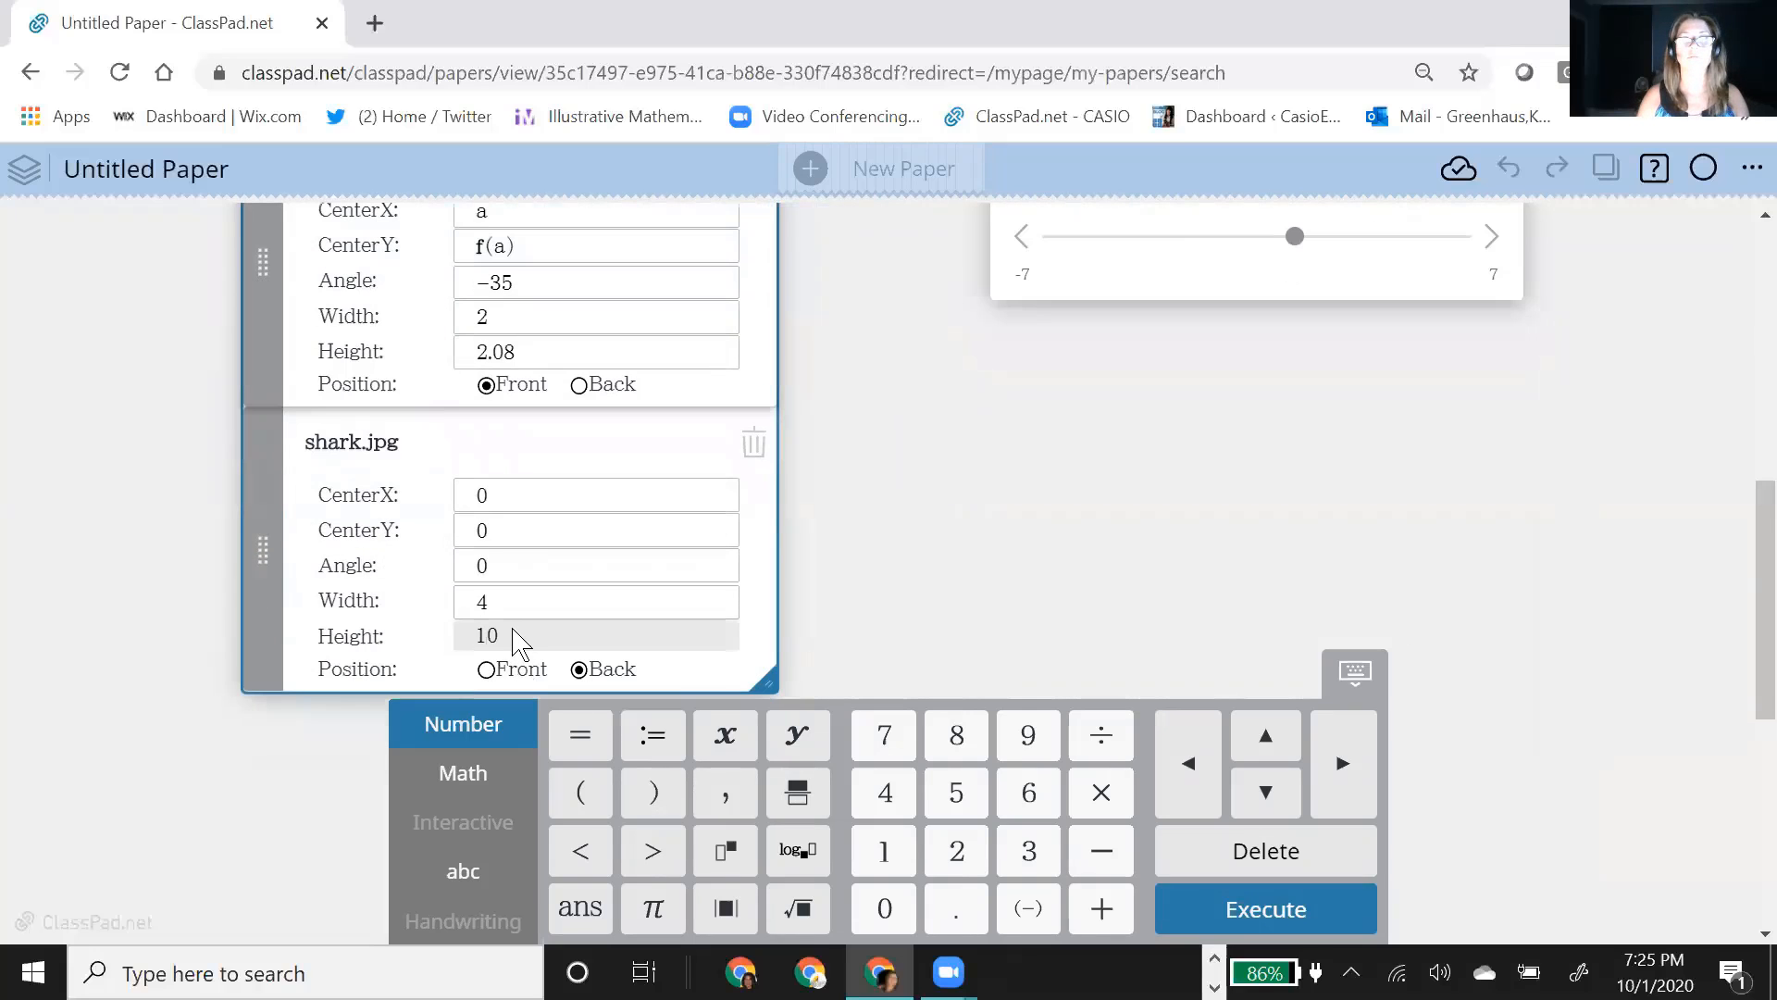
pyautogui.press('BackSpace')
pyautogui.press('BackSpace')
pyautogui.write('4')
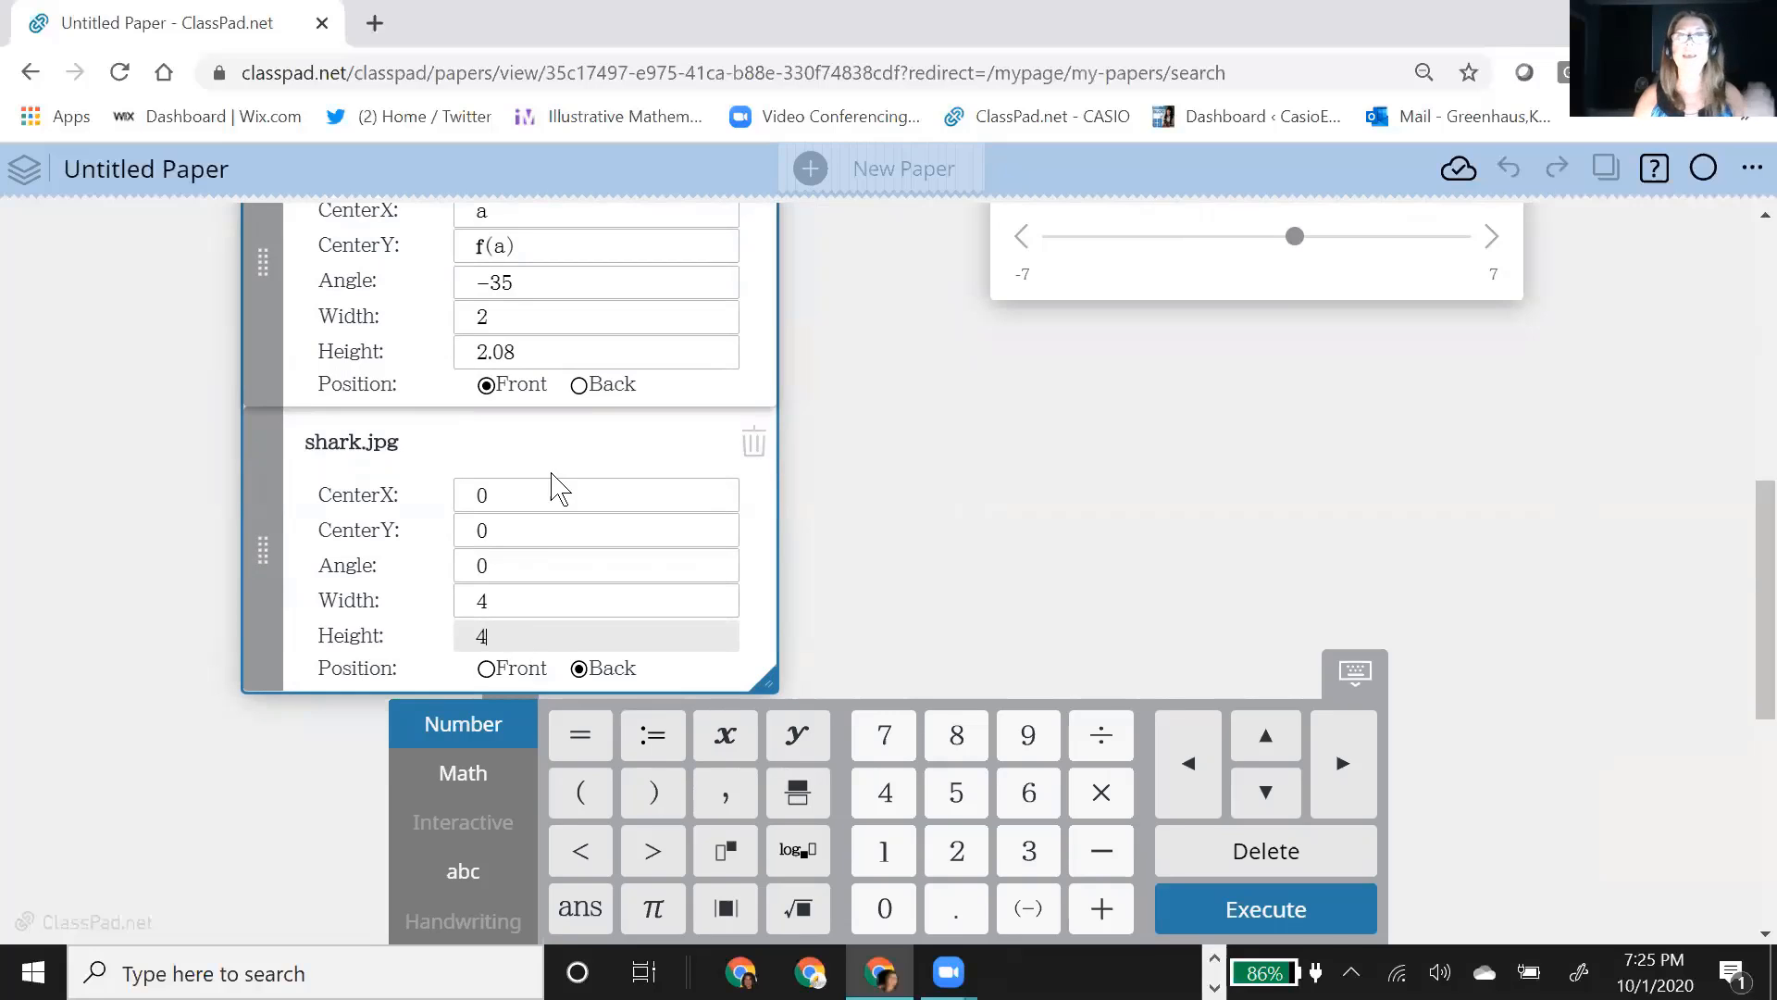
# Step: Set the shark image's CenterX to b so it moves with slider b
pyautogui.scroll(5, 1024, 484)
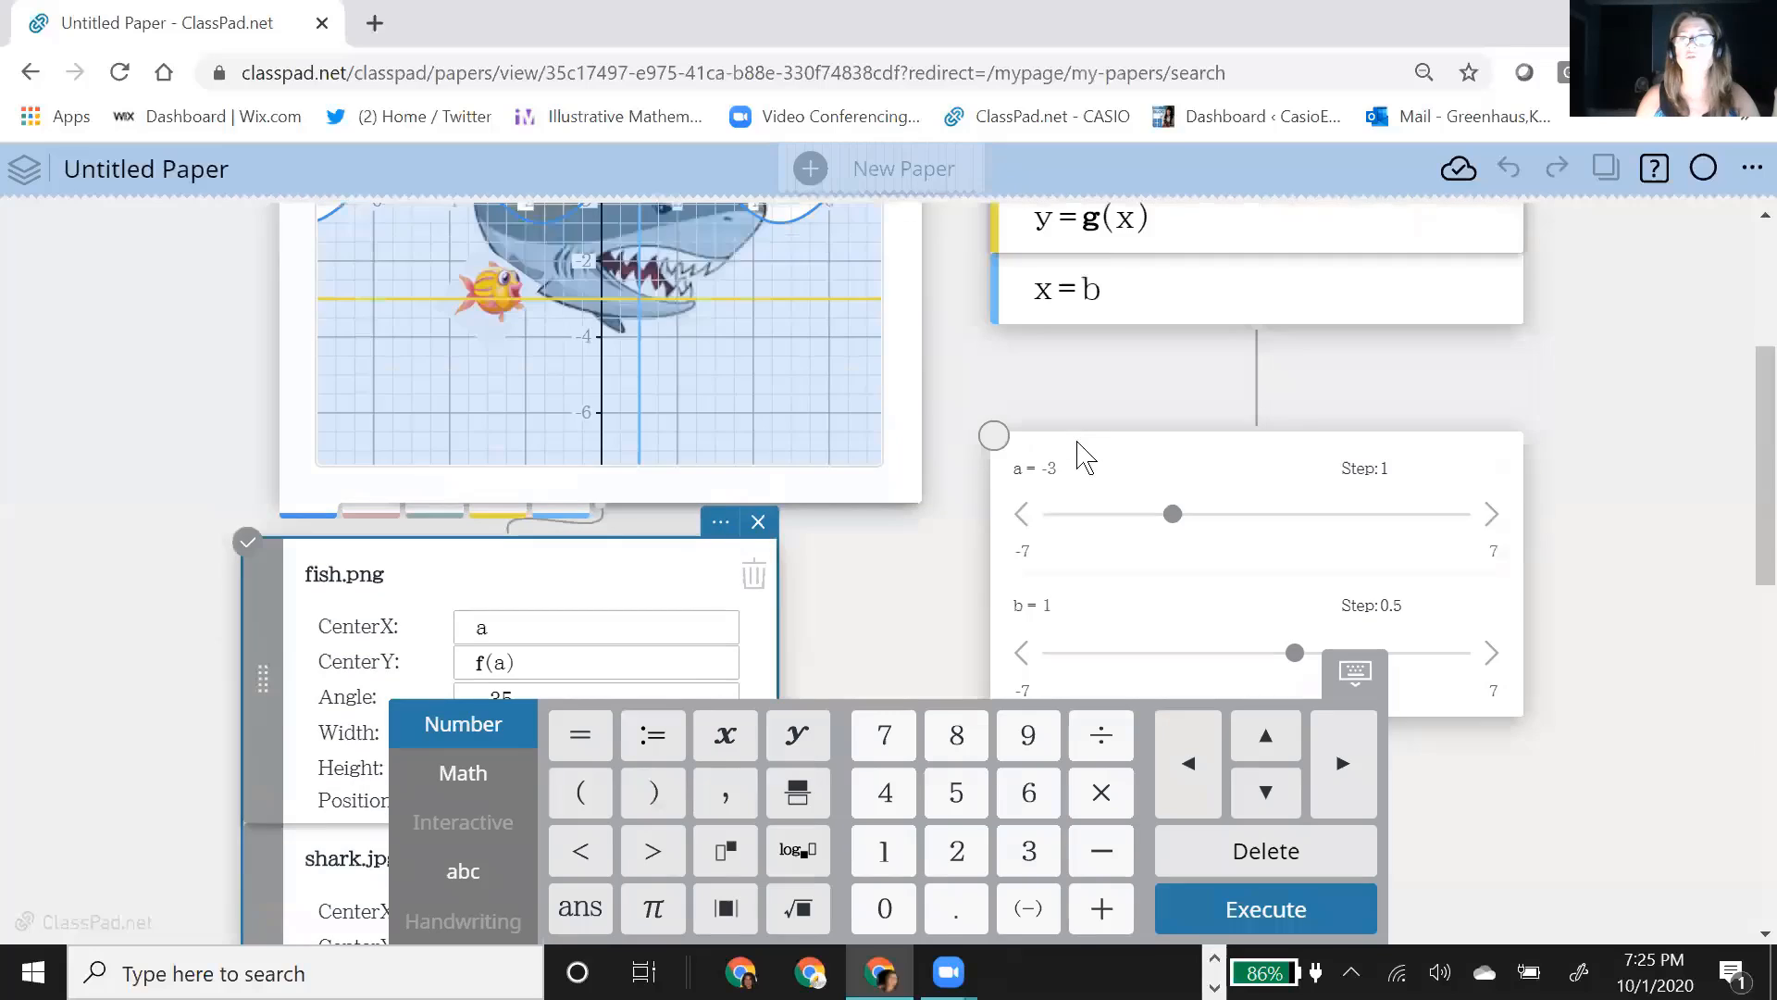
pyautogui.scroll(2, 1106, 269)
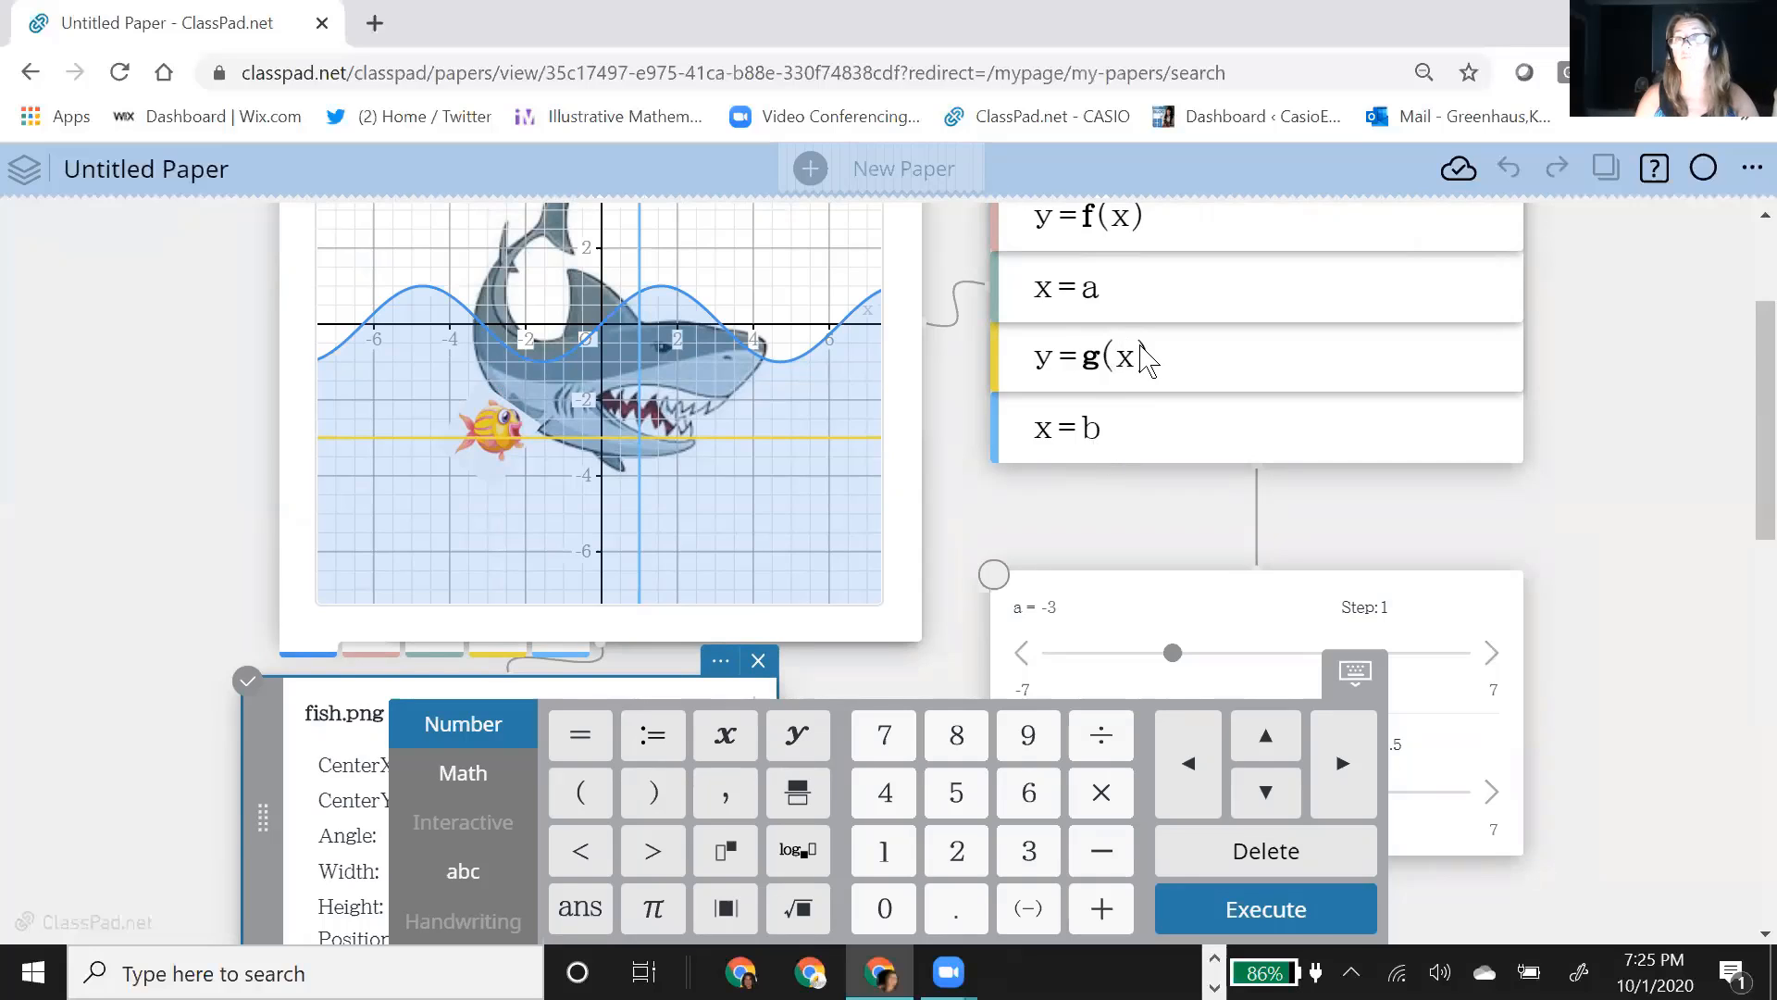
pyautogui.scroll(-2, 1111, 486)
pyautogui.scroll(-6, 757, 495)
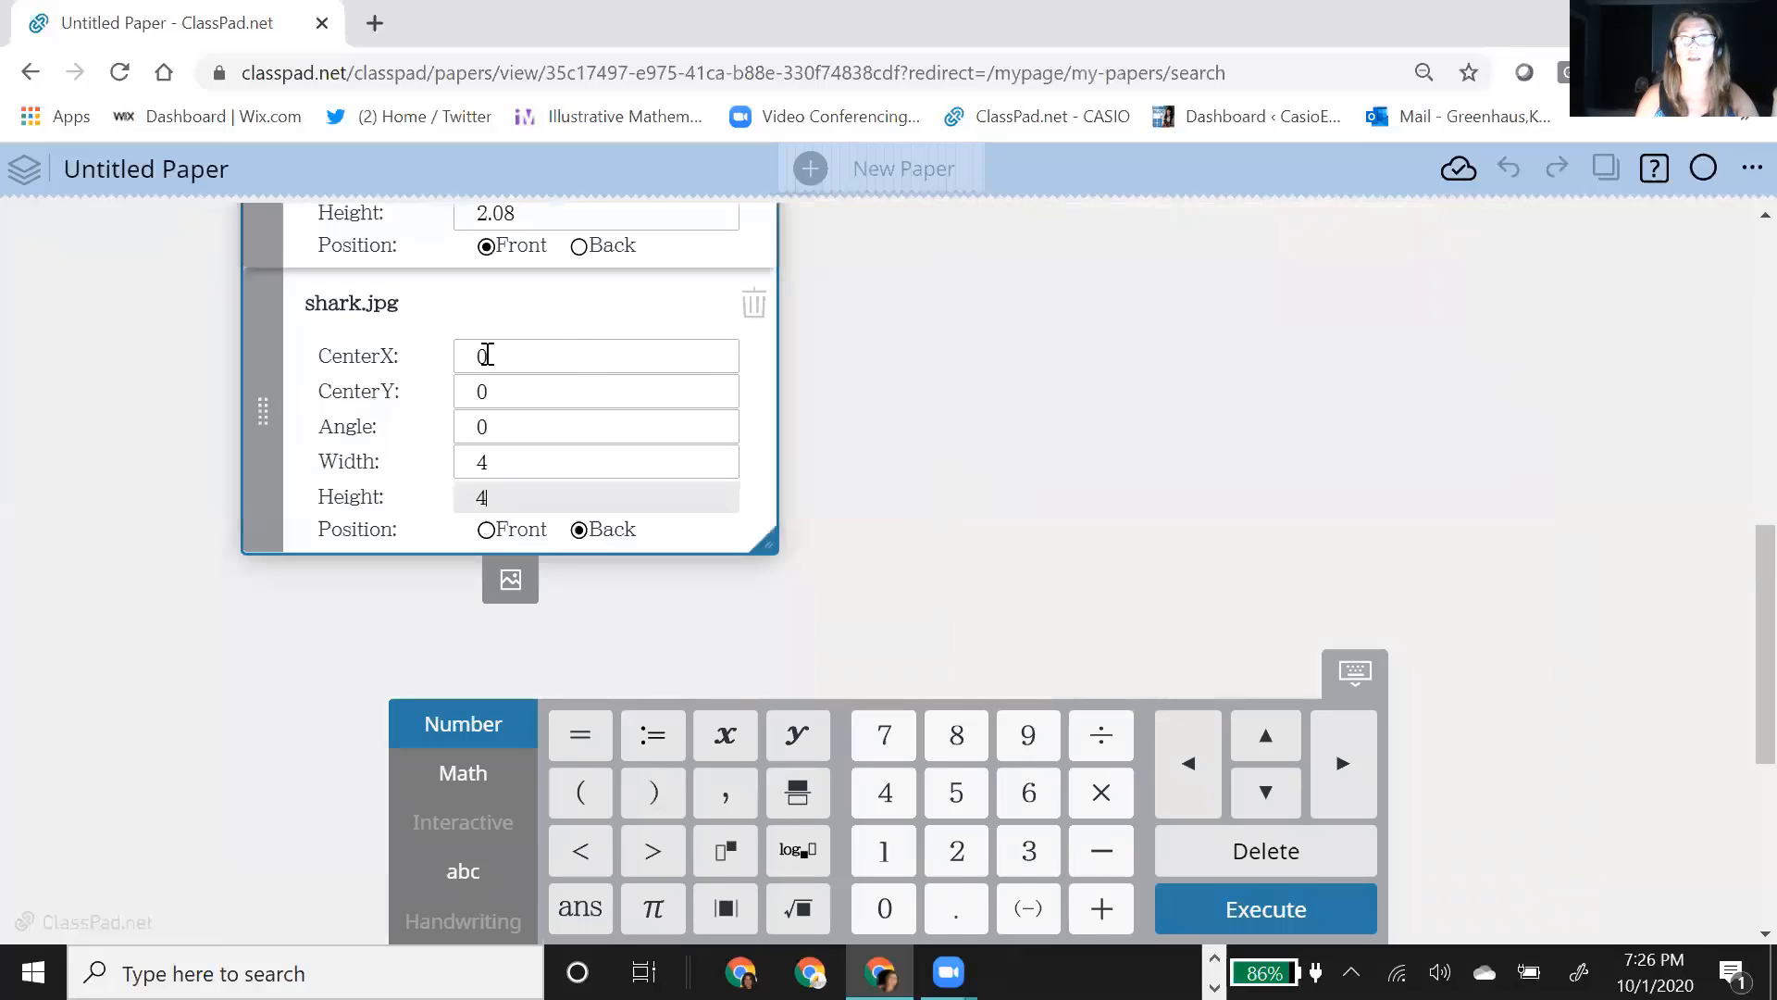
pyautogui.click(526, 363)
pyautogui.press('BackSpace')
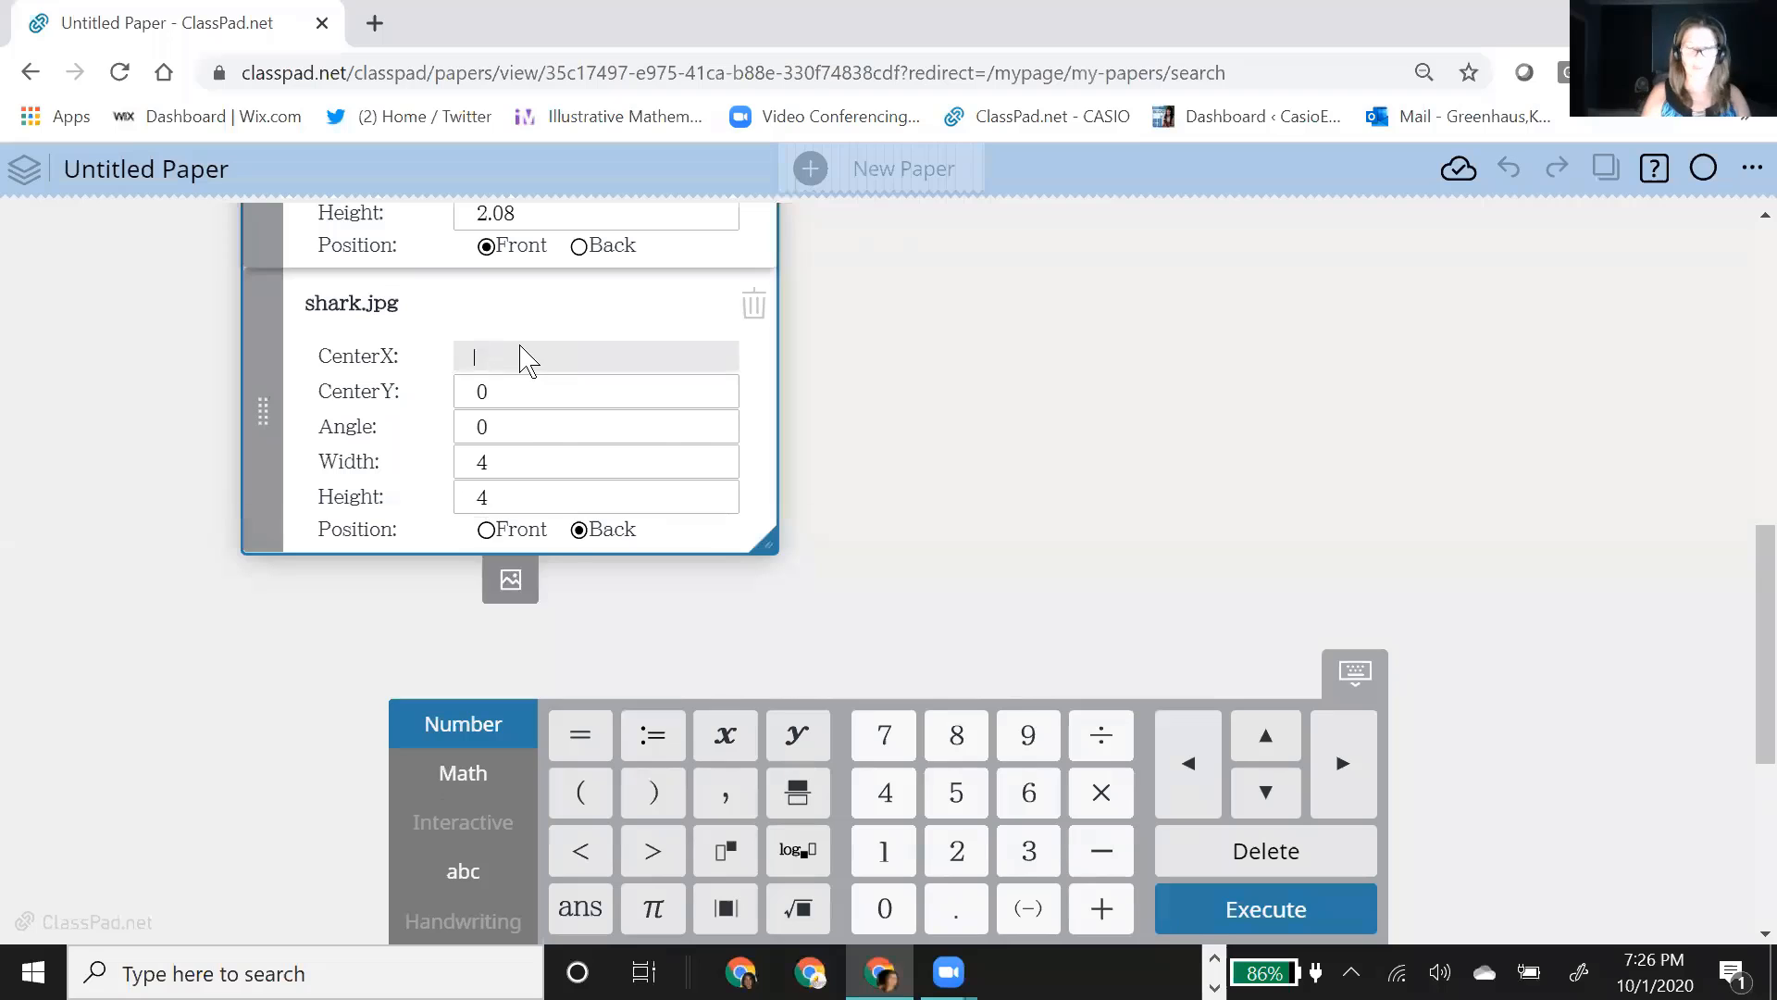
pyautogui.write('b')
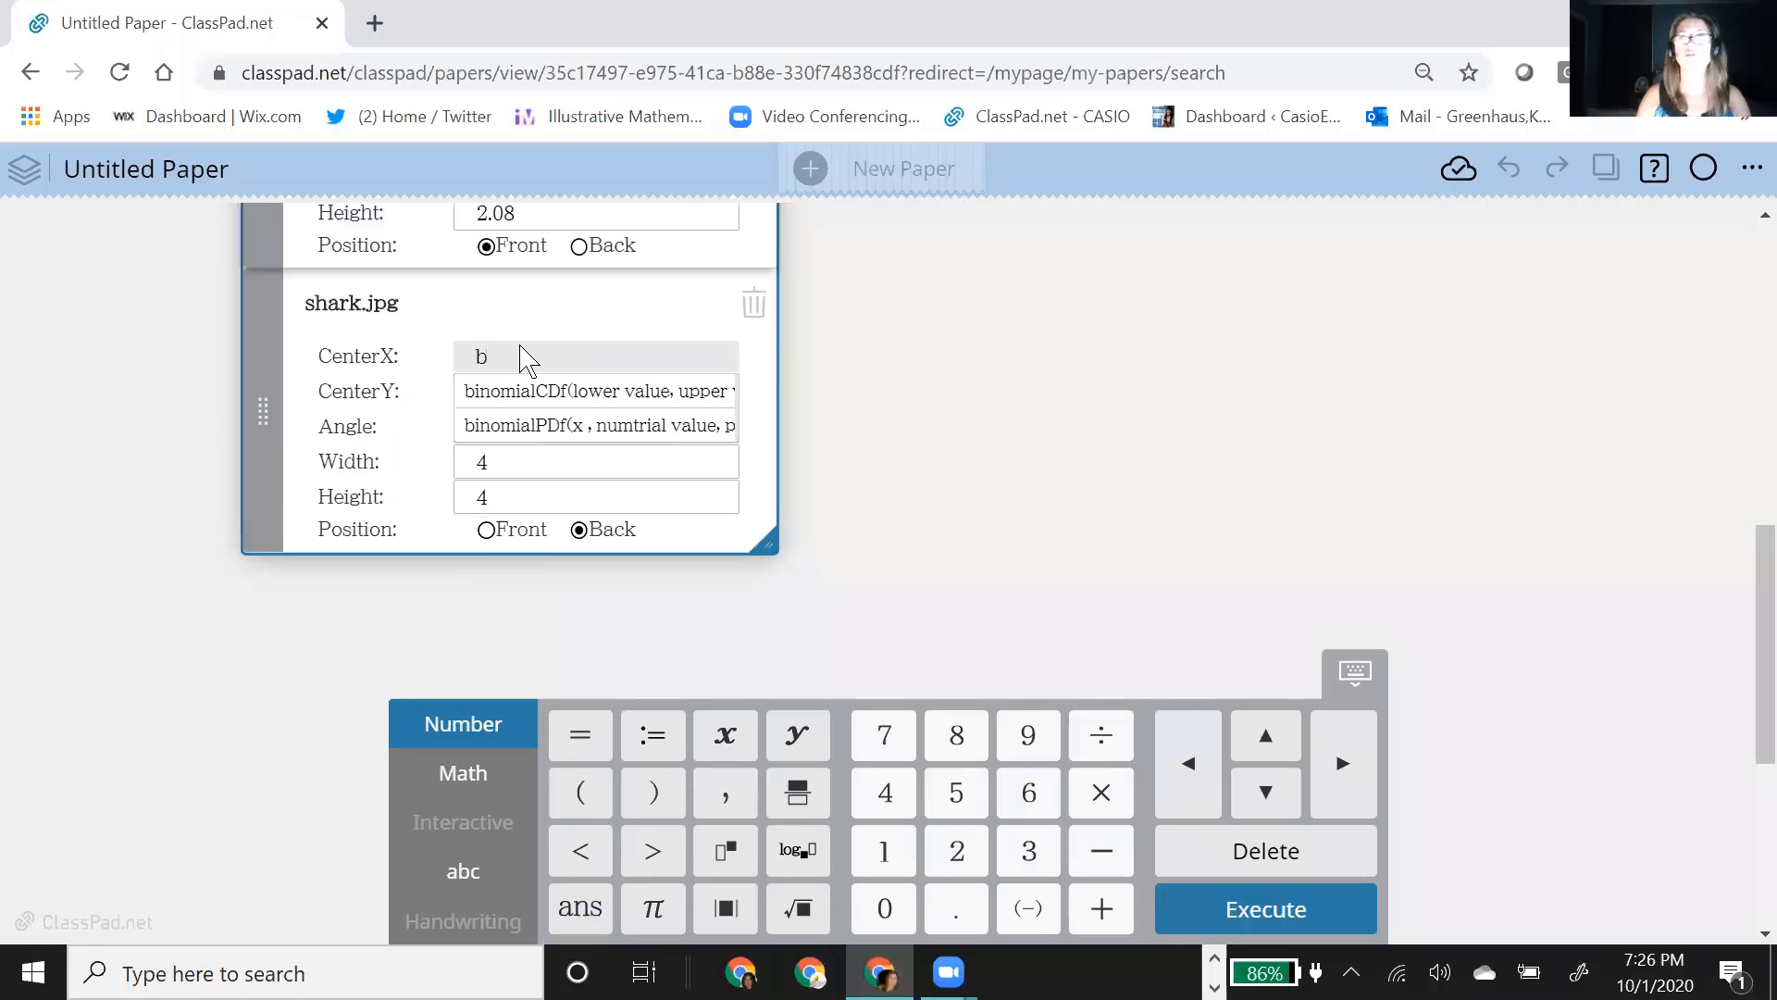
pyautogui.click(432, 388)
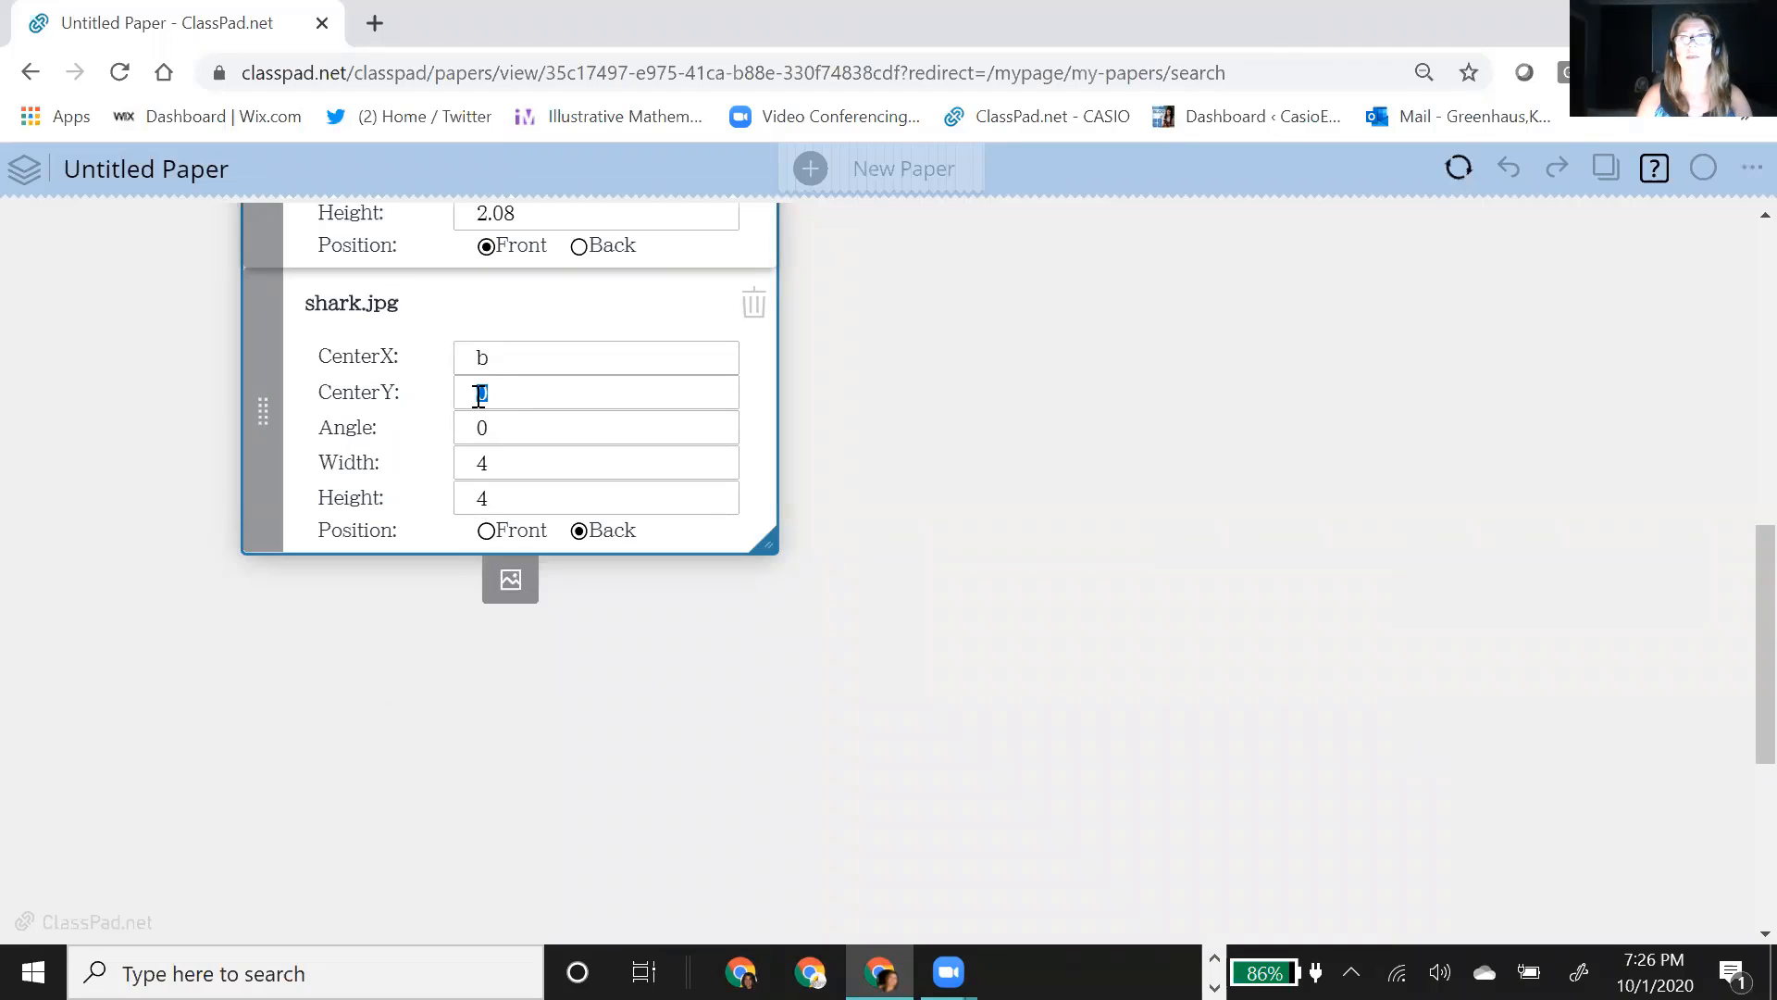
# Step: Set the shark image's CenterY to g(b) so it follows the g(x) curve
pyautogui.doubleClick(479, 393)
pyautogui.write('g')
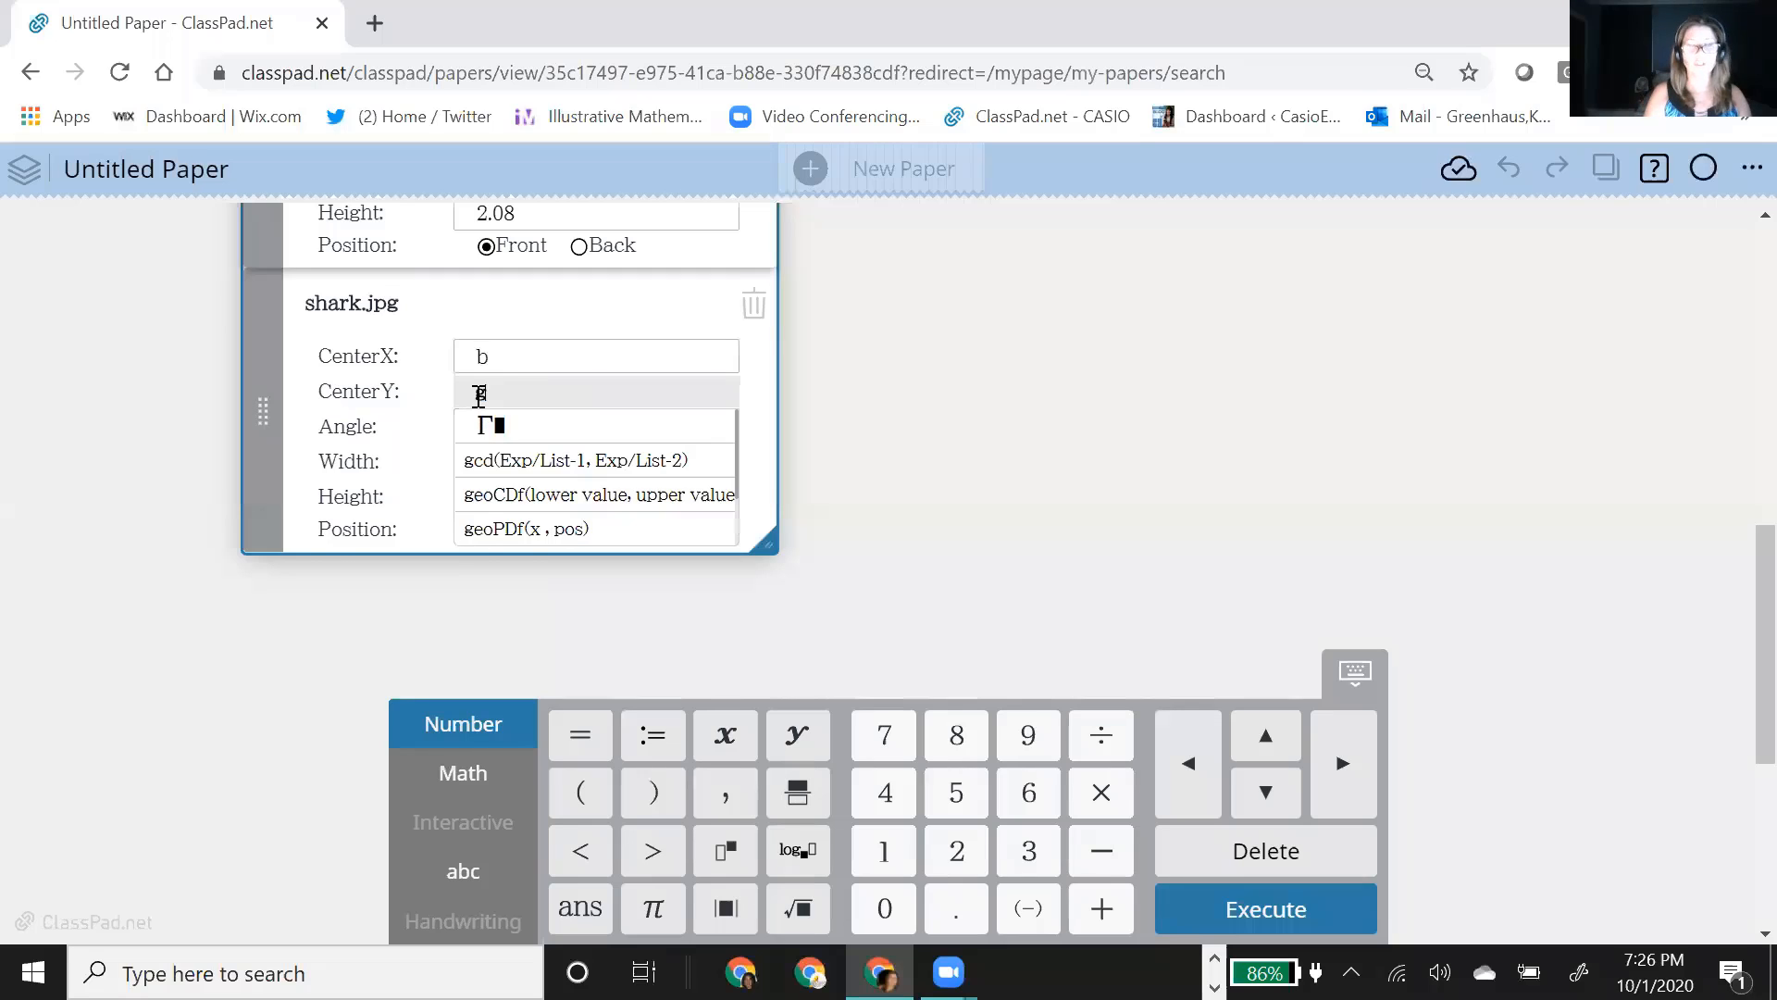
pyautogui.write('(b)')
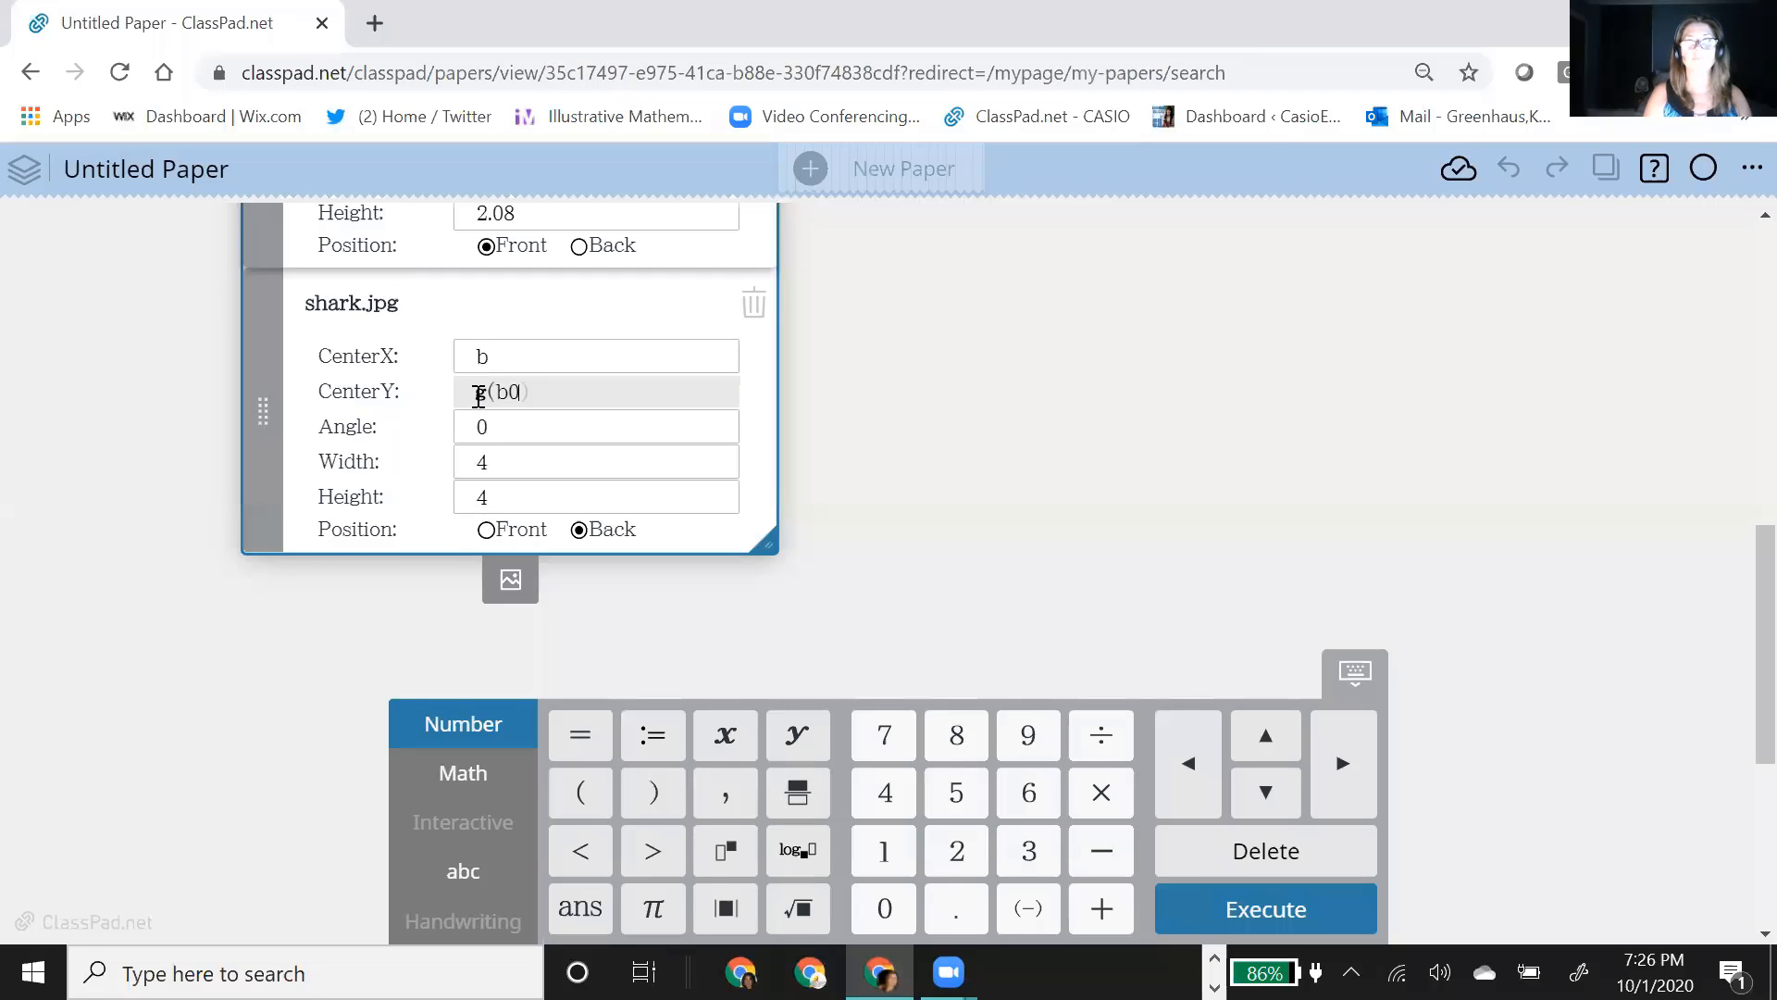
pyautogui.press('BackSpace')
pyautogui.press('Return')
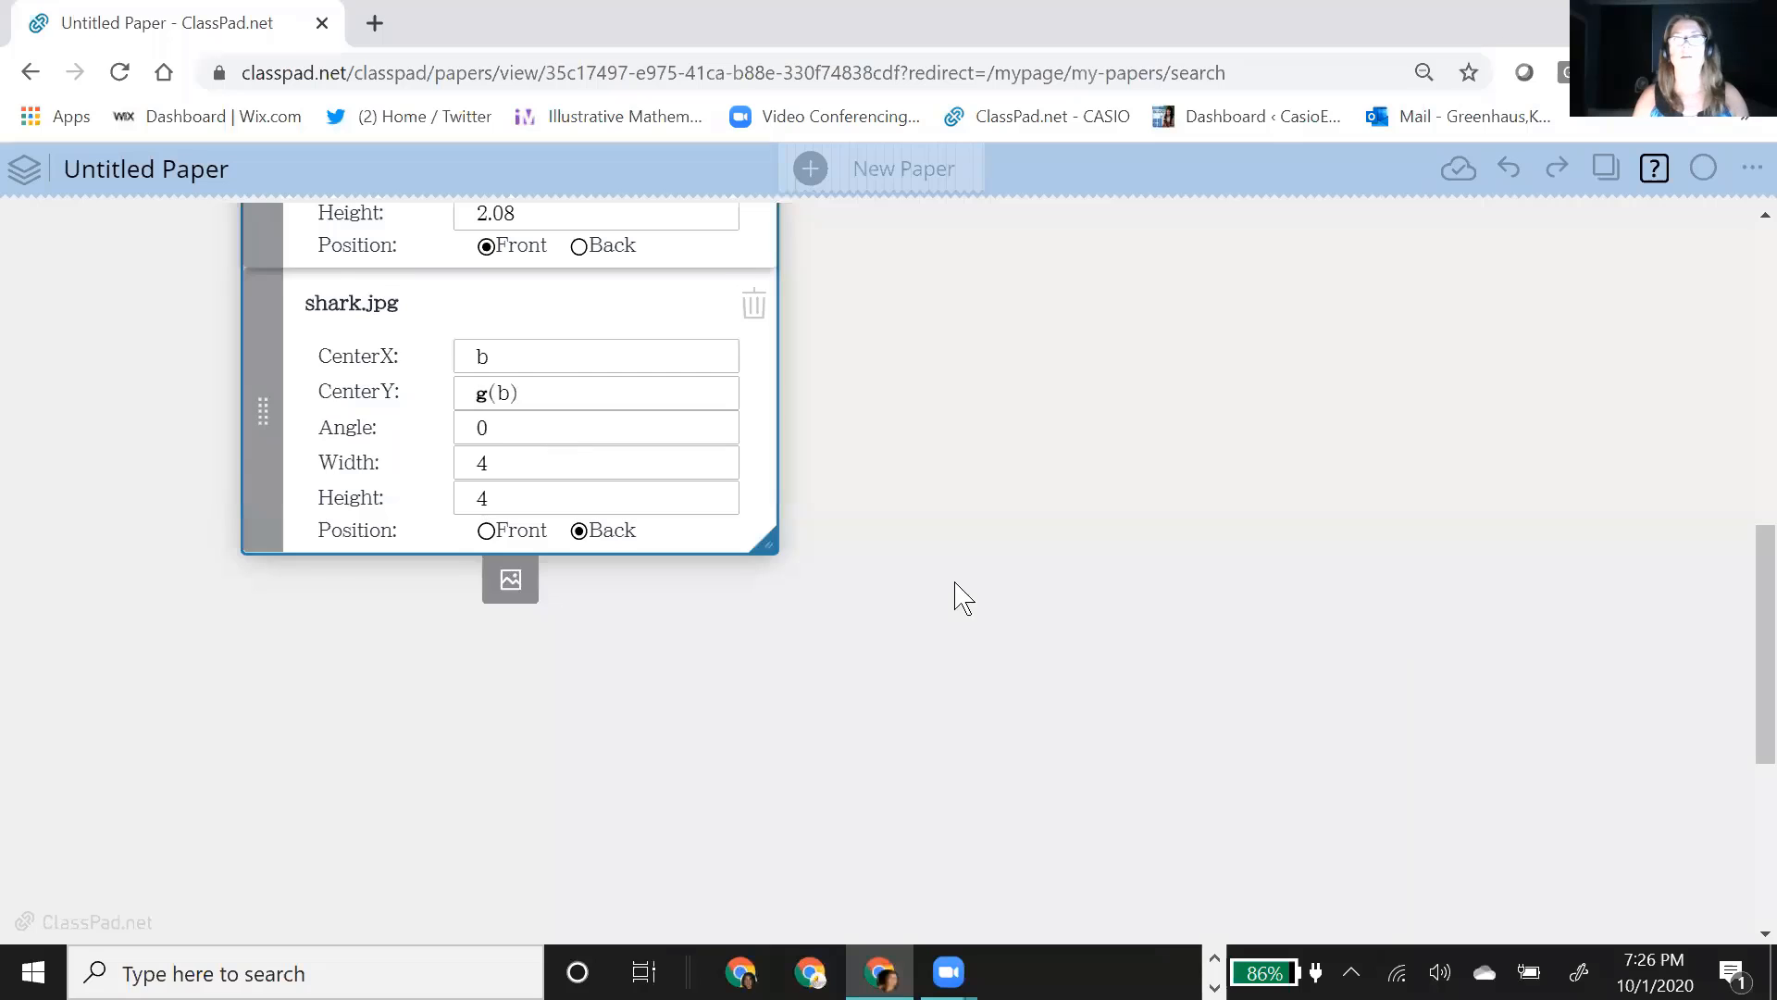
# Step: Set sliders b and a both to their minimum value of -7
pyautogui.scroll(6, 971, 595)
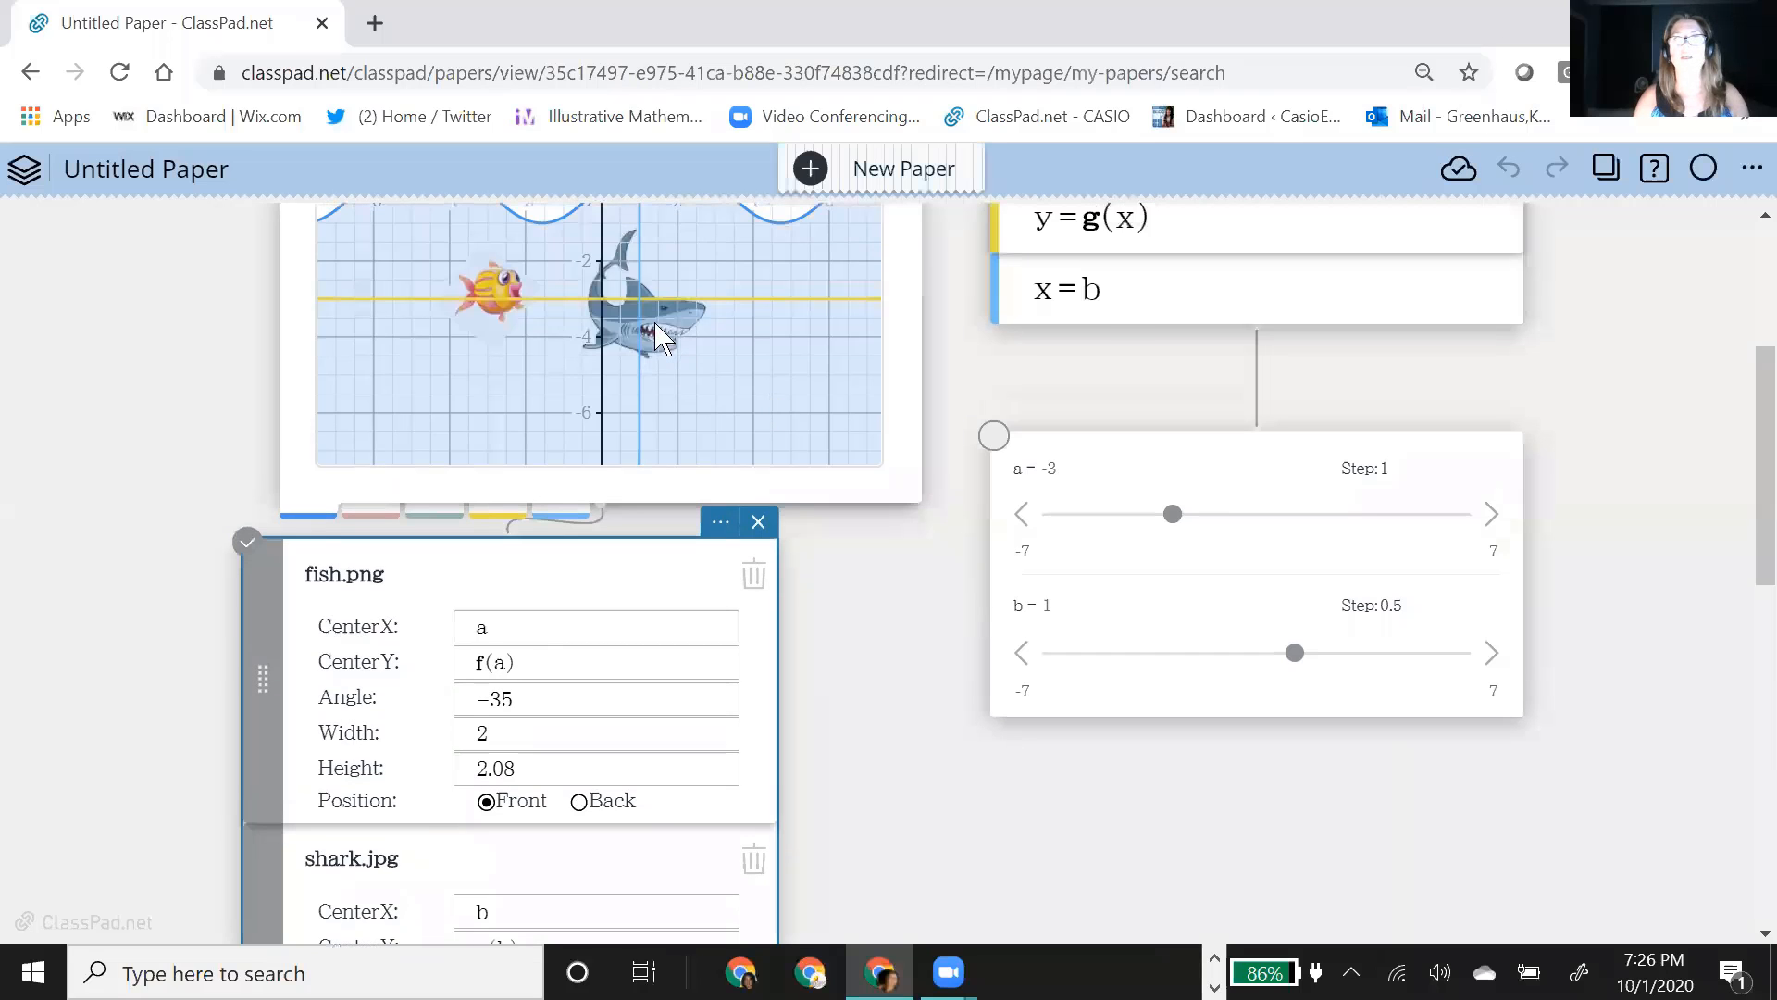
pyautogui.scroll(2, 697, 385)
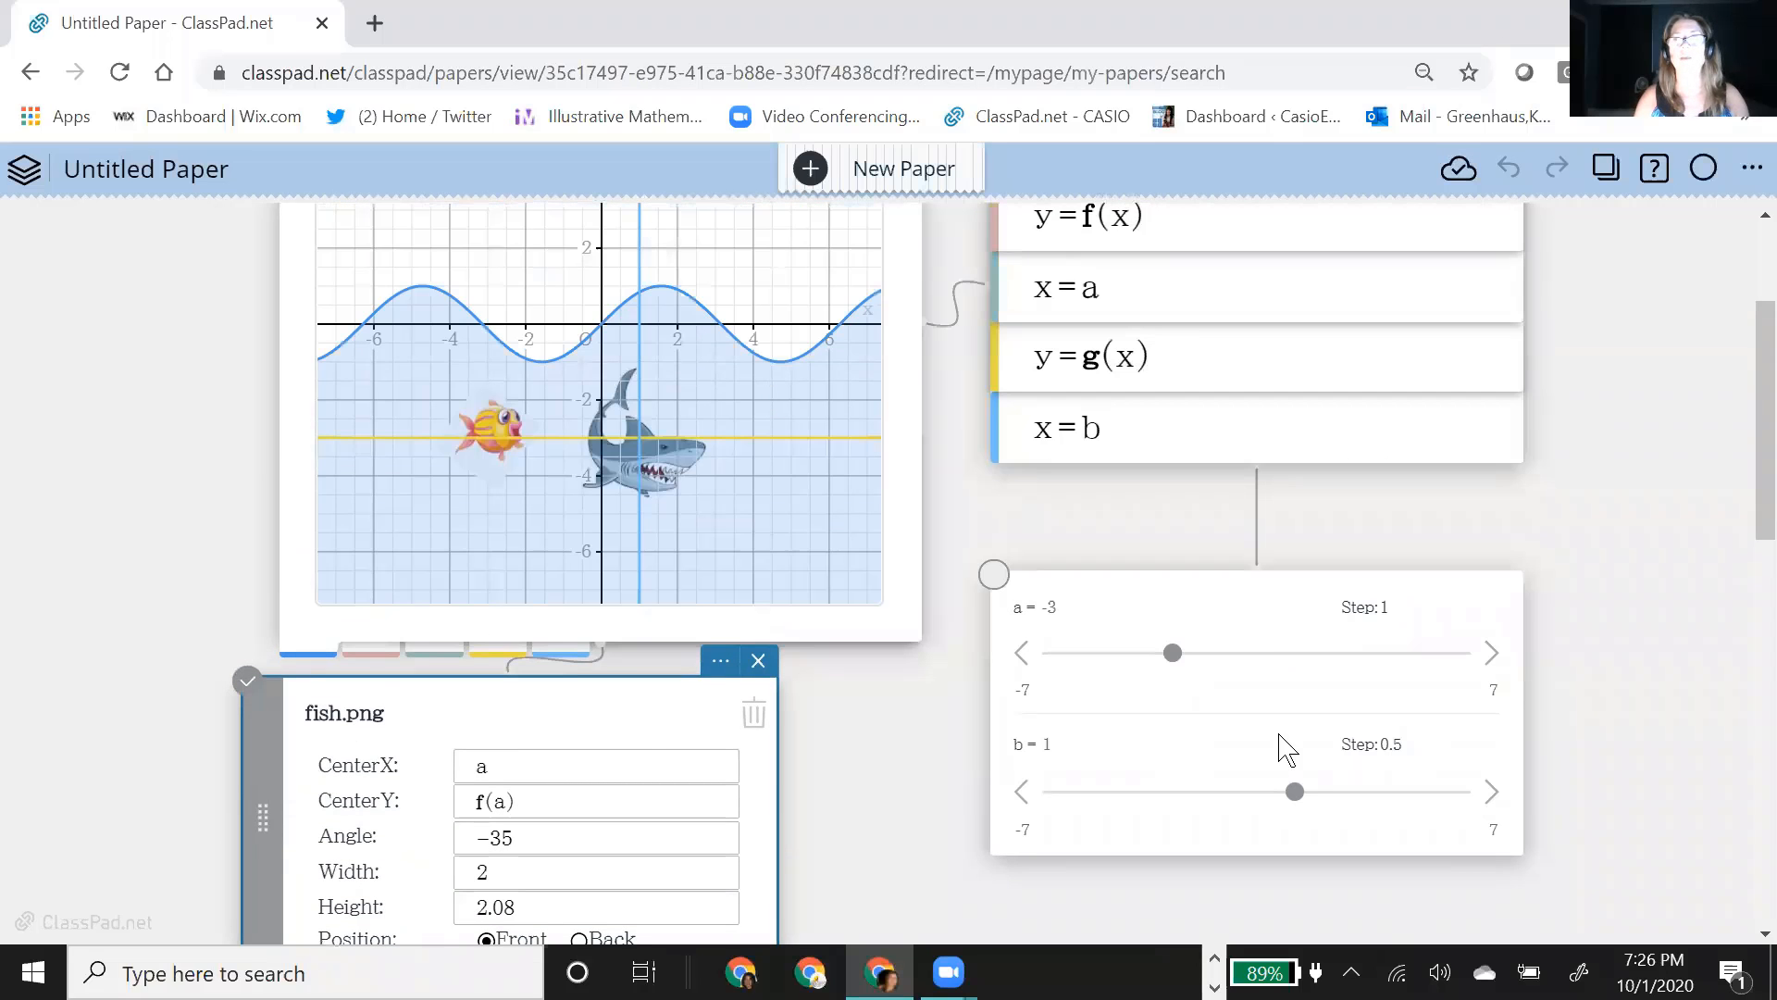
pyautogui.click(1295, 791)
pyautogui.moveTo(1294, 791); pyautogui.dragTo(1055, 801)
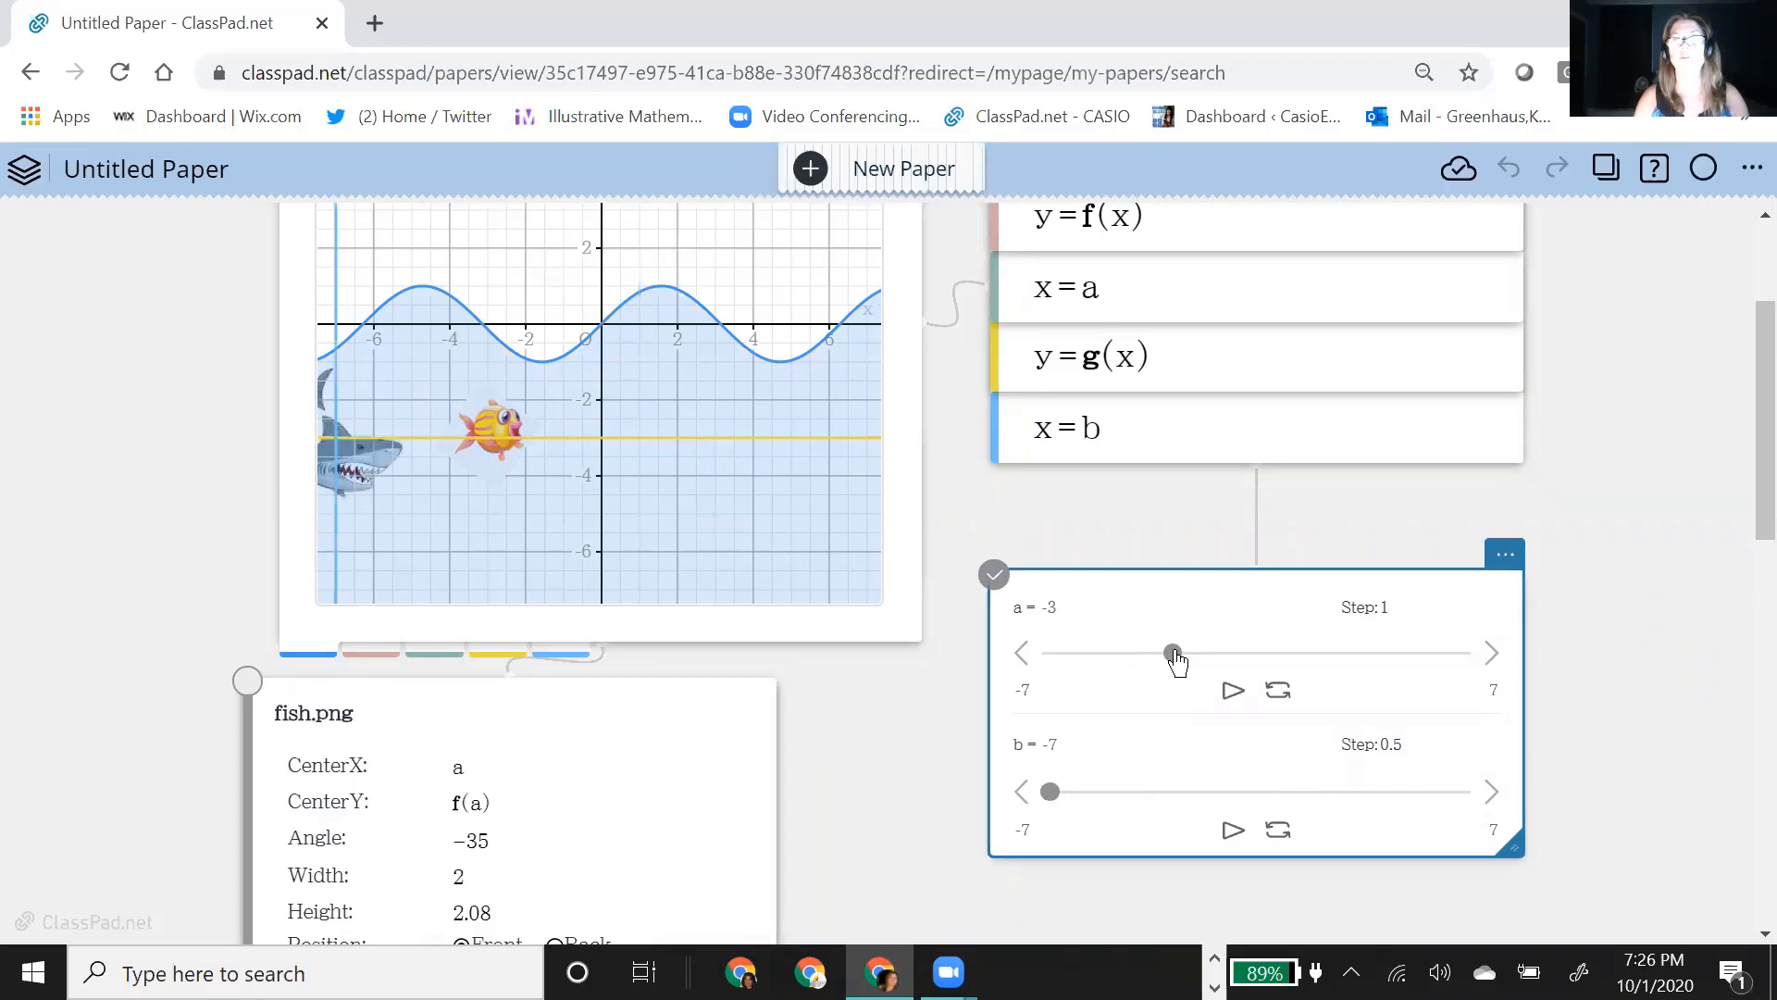
pyautogui.moveTo(1172, 654); pyautogui.dragTo(1072, 694)
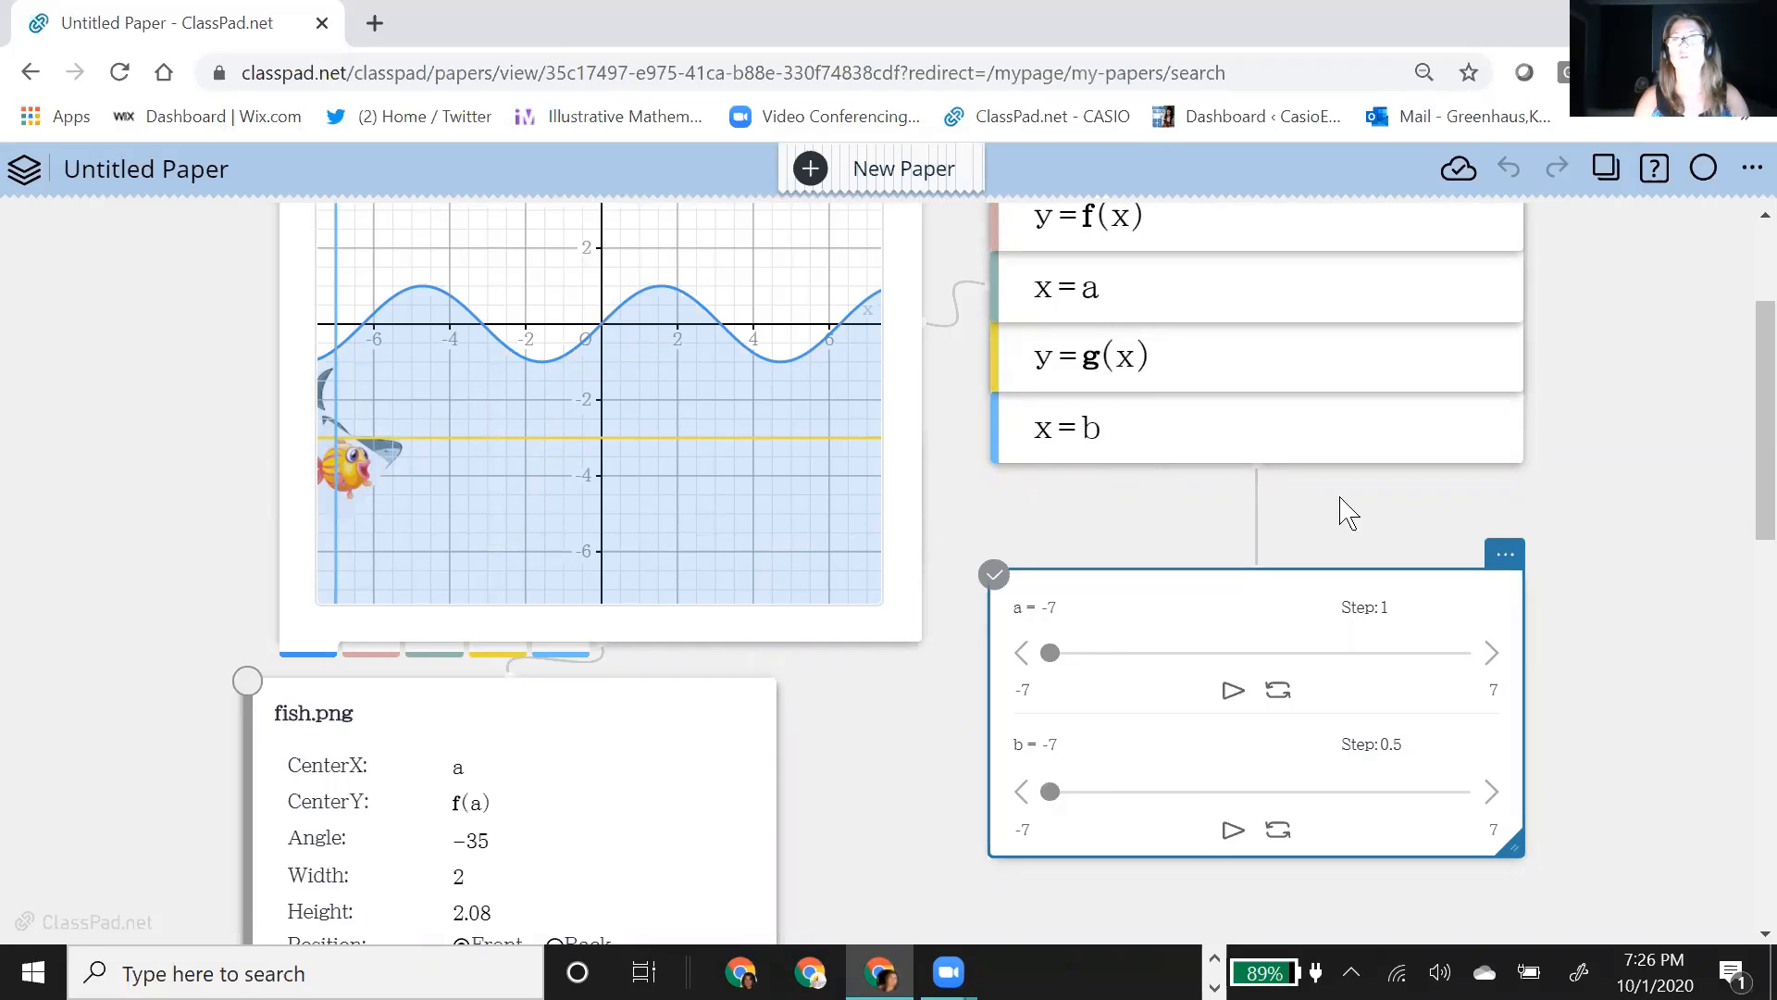
# Step: Play the animations of sliders a and b together and stop both after watching the fish and shark move
pyautogui.click(1232, 694)
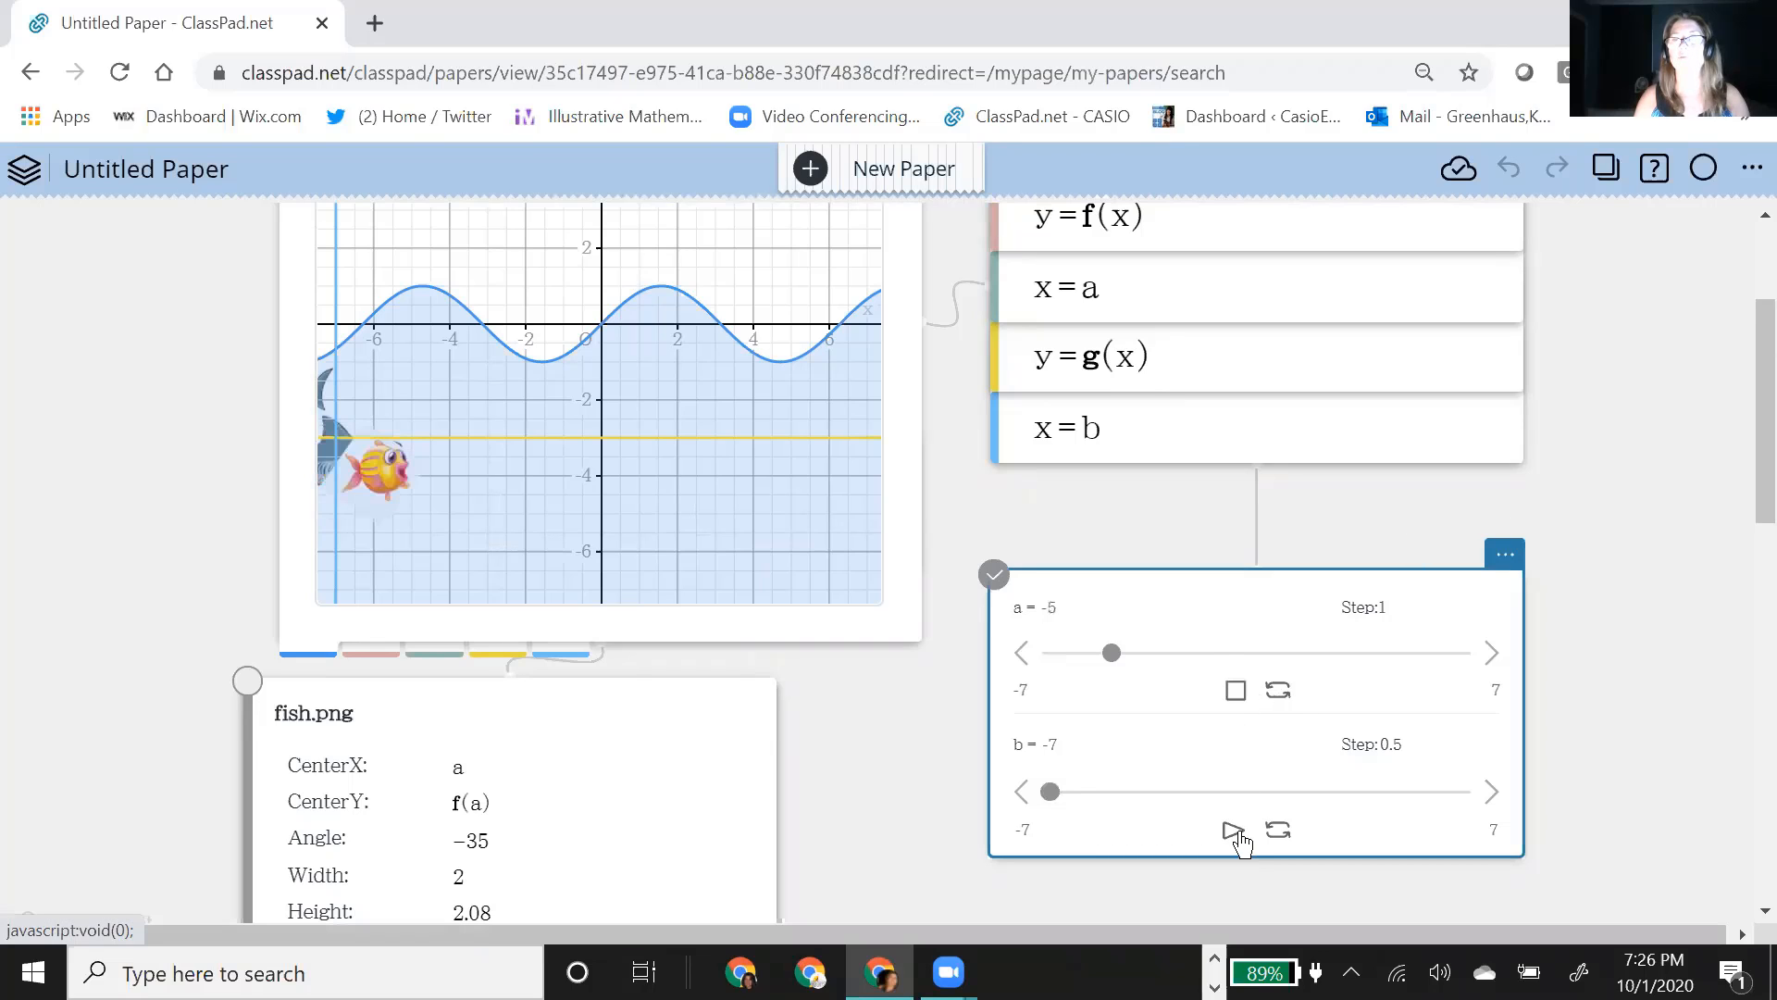
pyautogui.click(1232, 831)
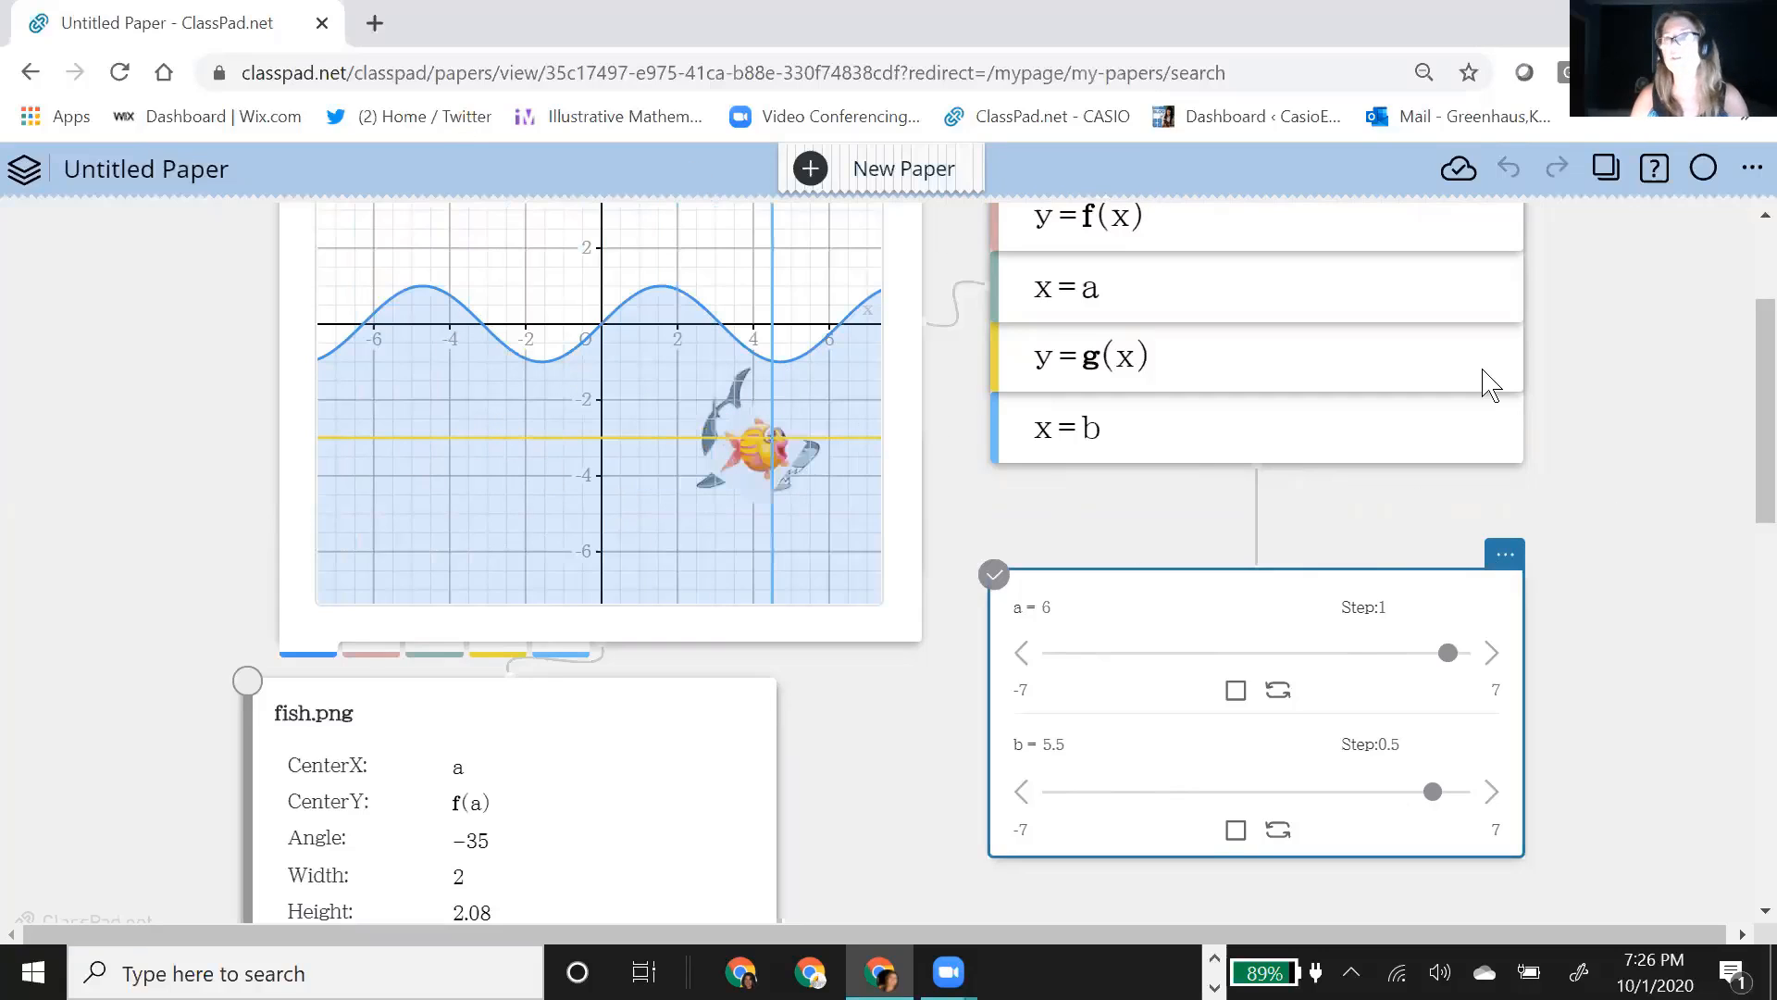
pyautogui.click(1233, 689)
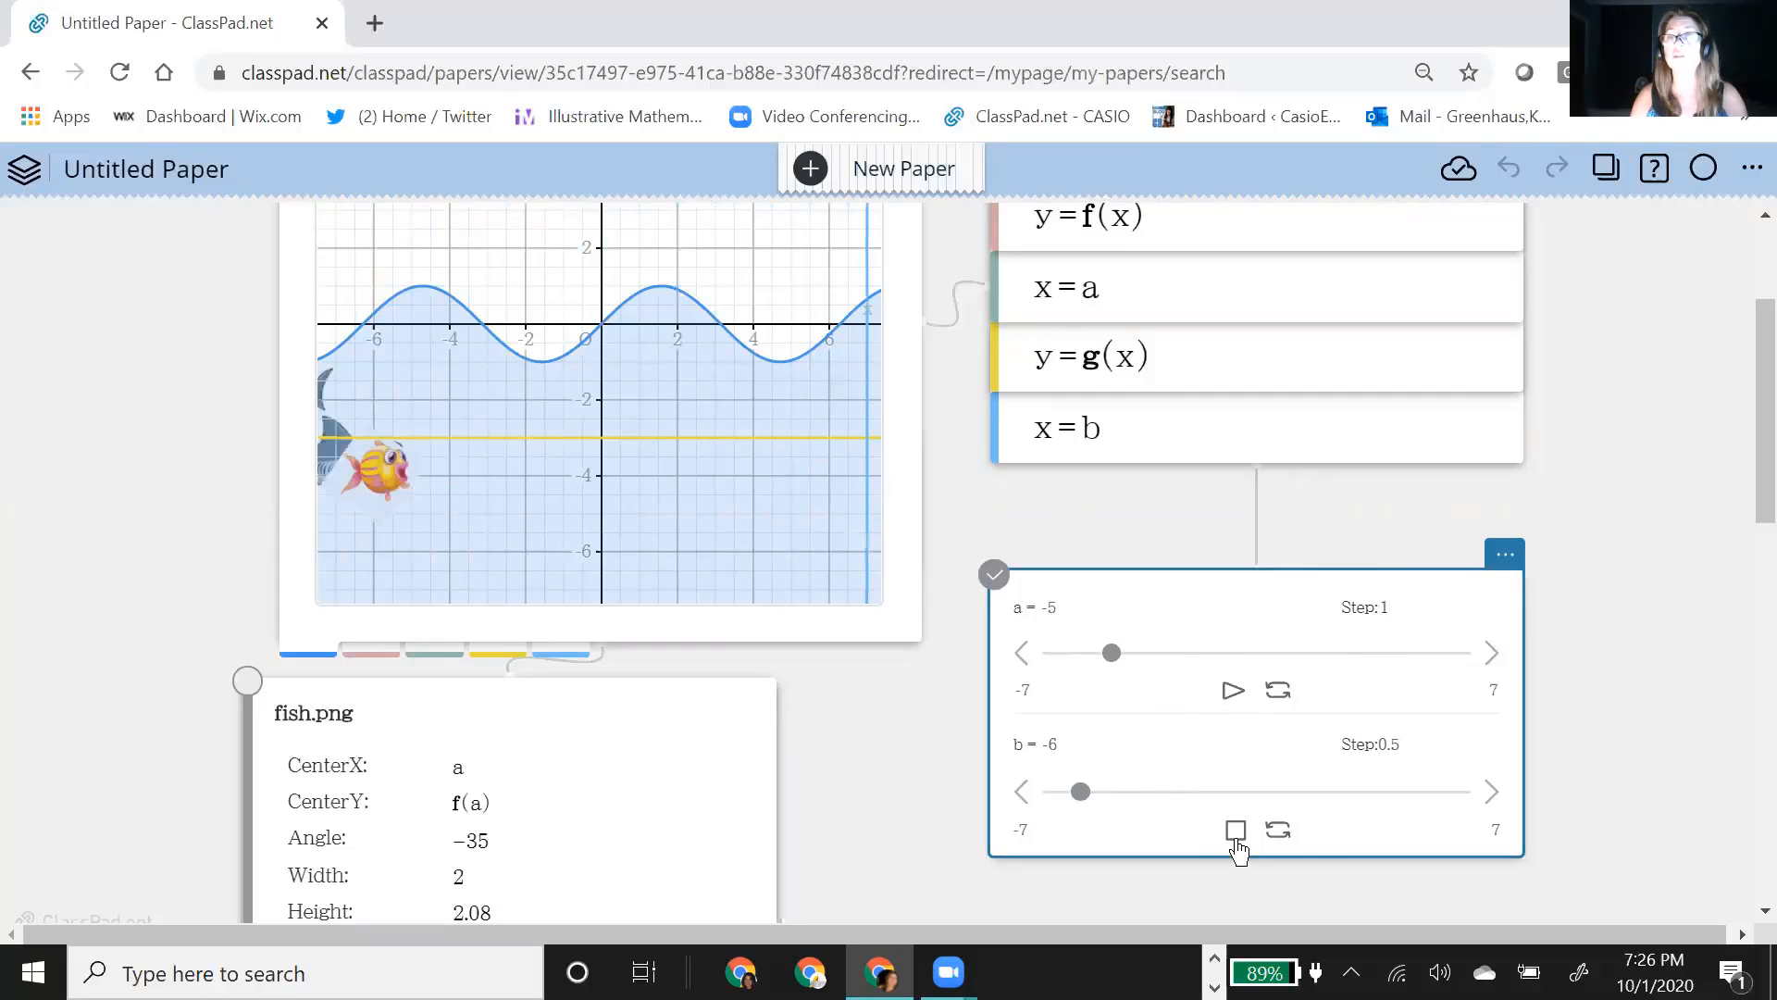
pyautogui.click(1235, 830)
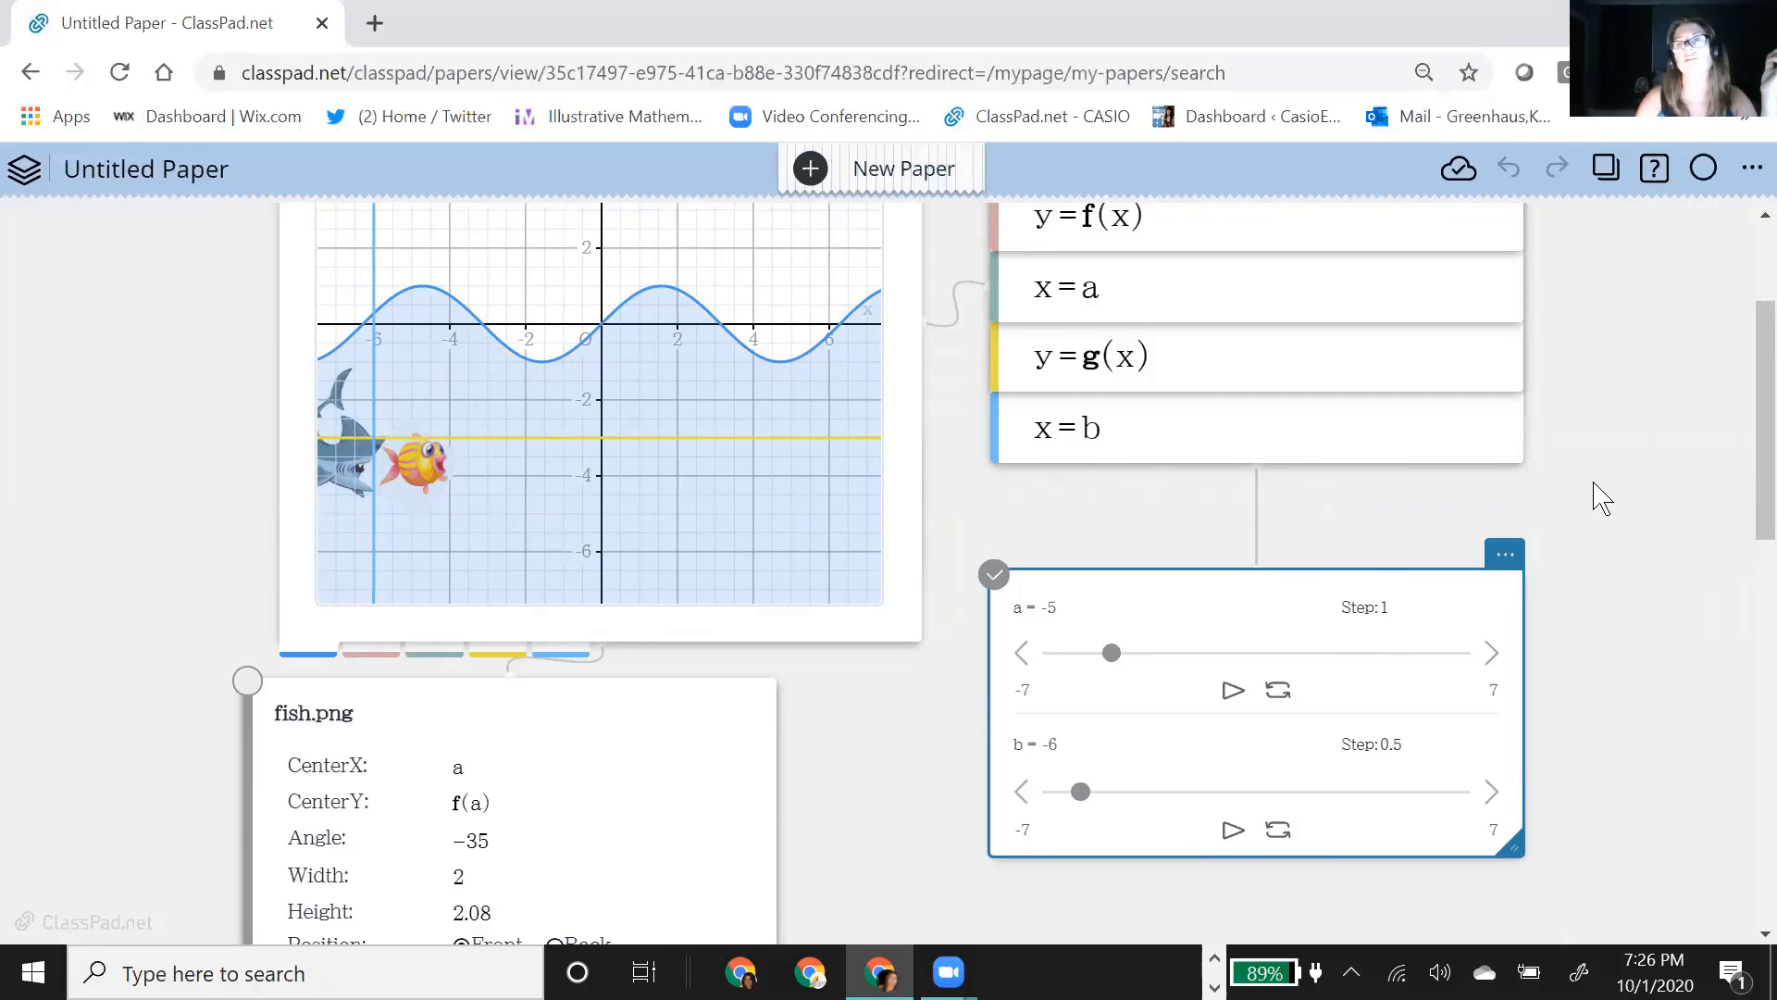
# Step: Turn off the graph's grid, axis numbering, axes and axis labels
pyautogui.scroll(1, 1599, 496)
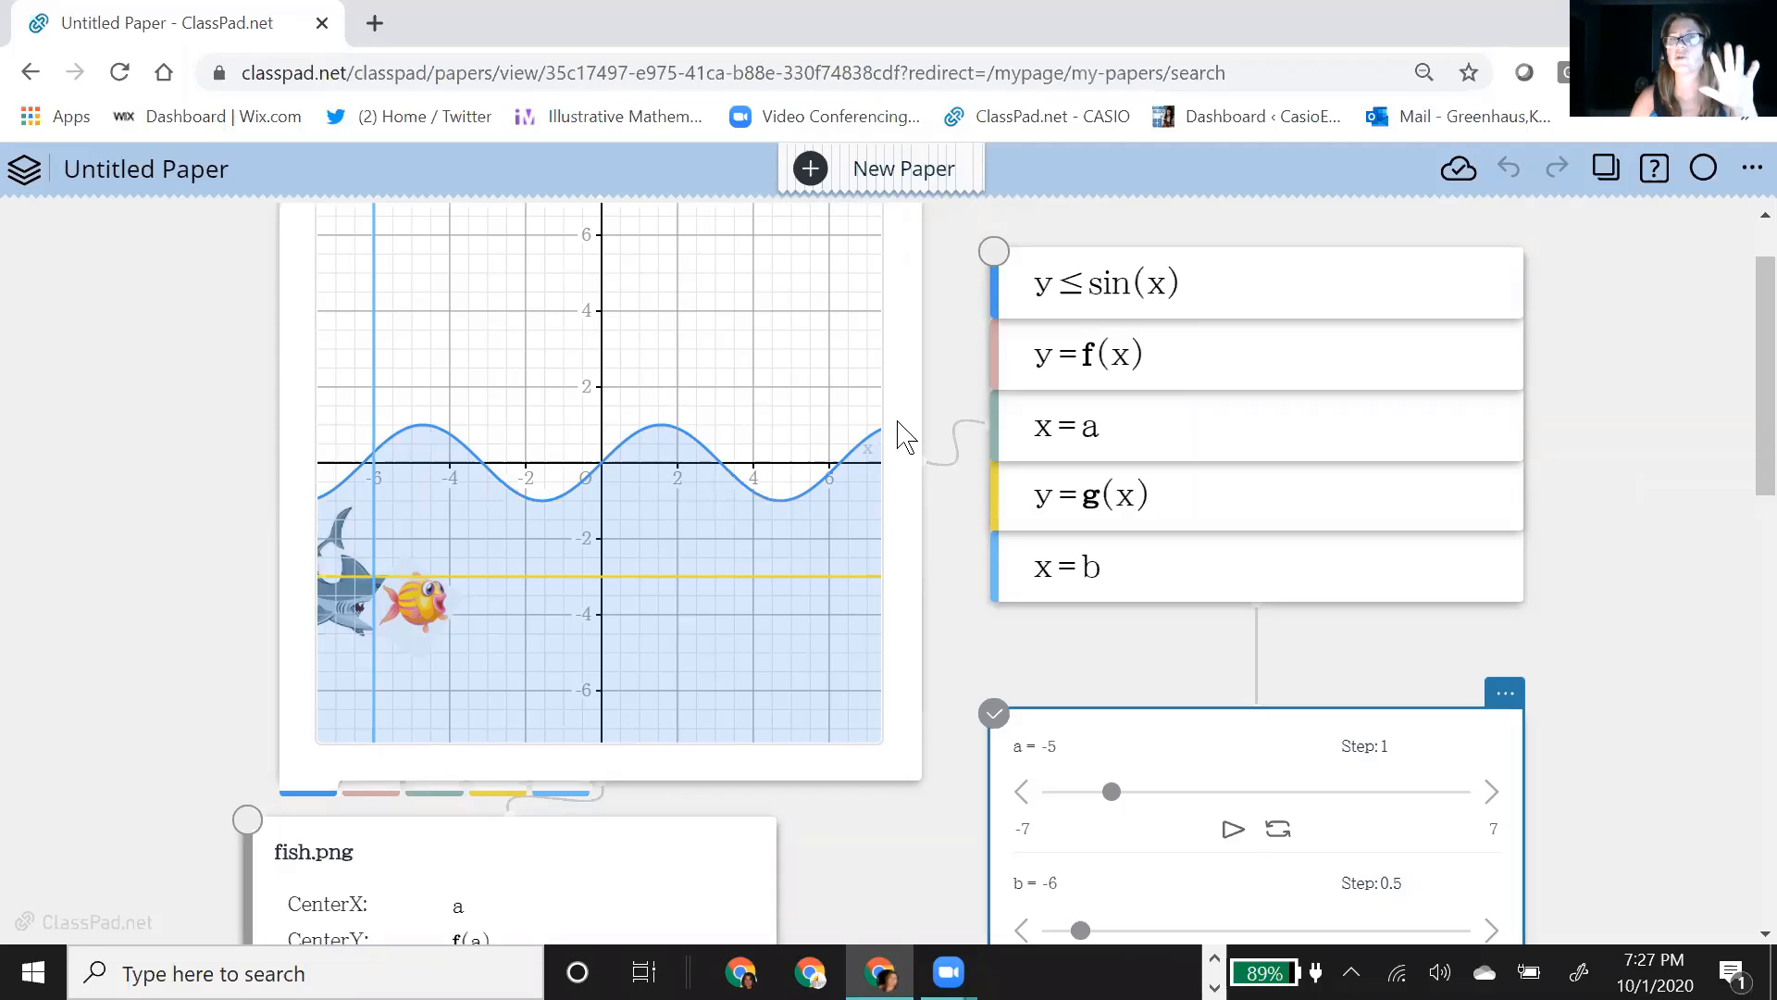
pyautogui.scroll(1, 952, 408)
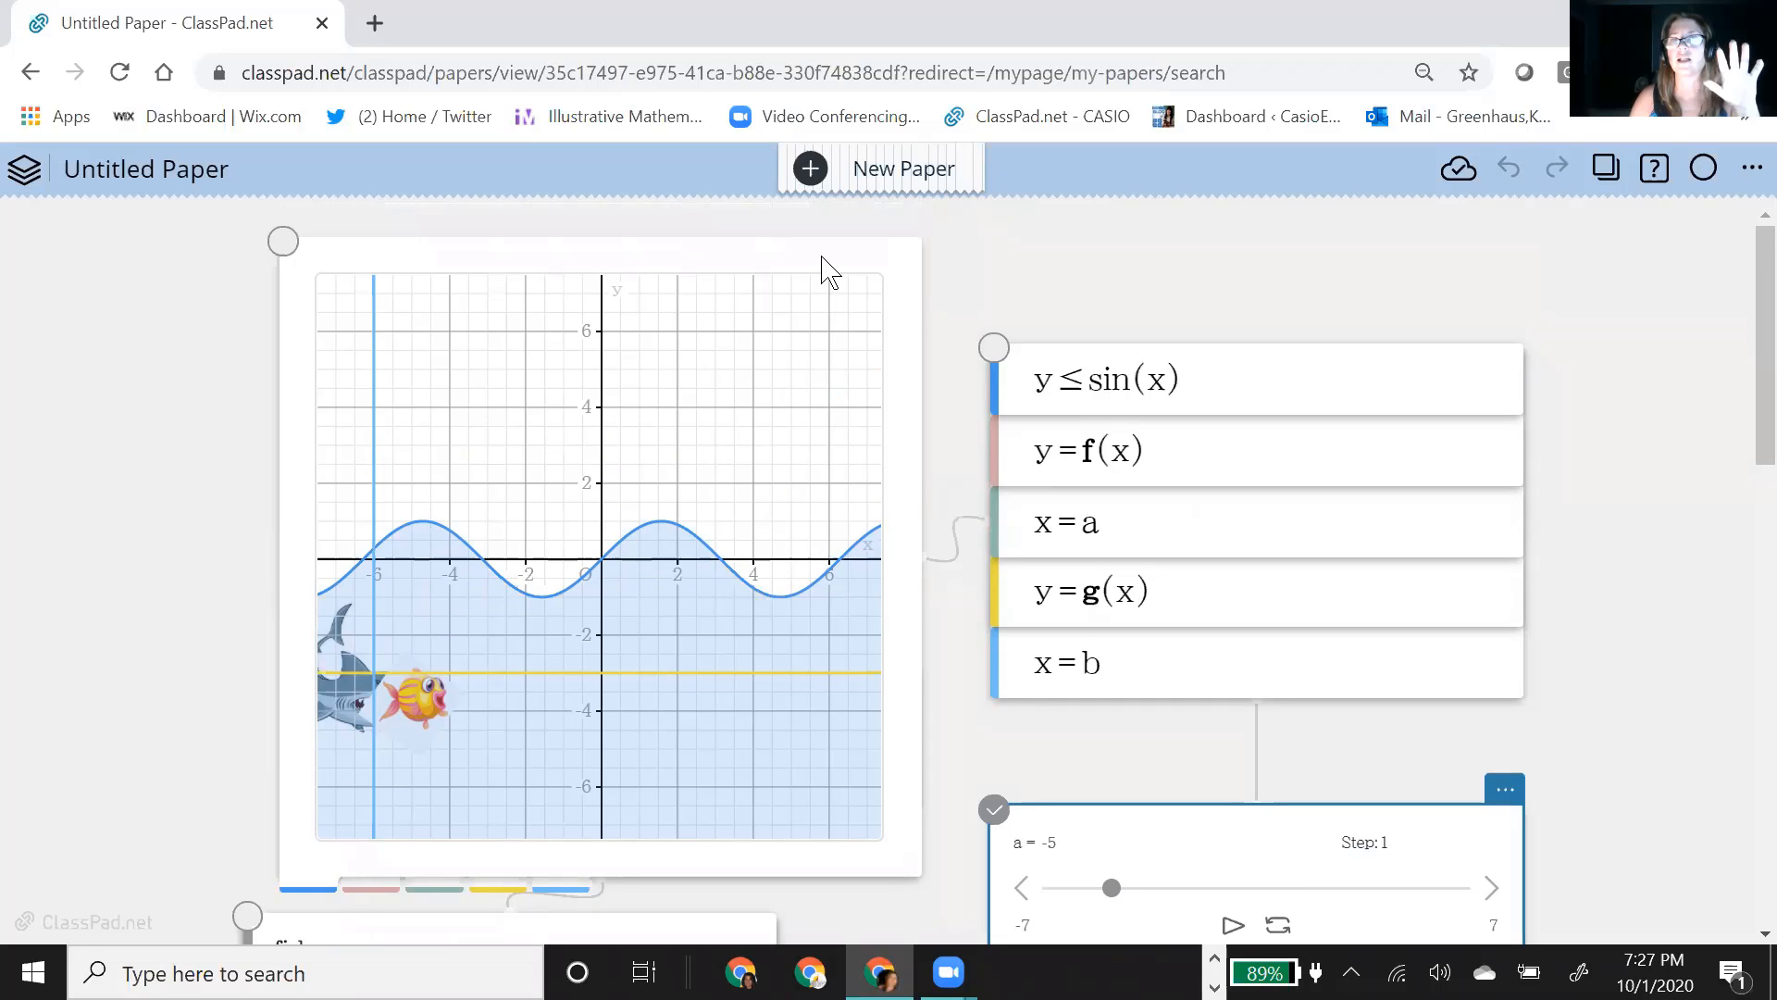
pyautogui.click(828, 271)
pyautogui.click(864, 220)
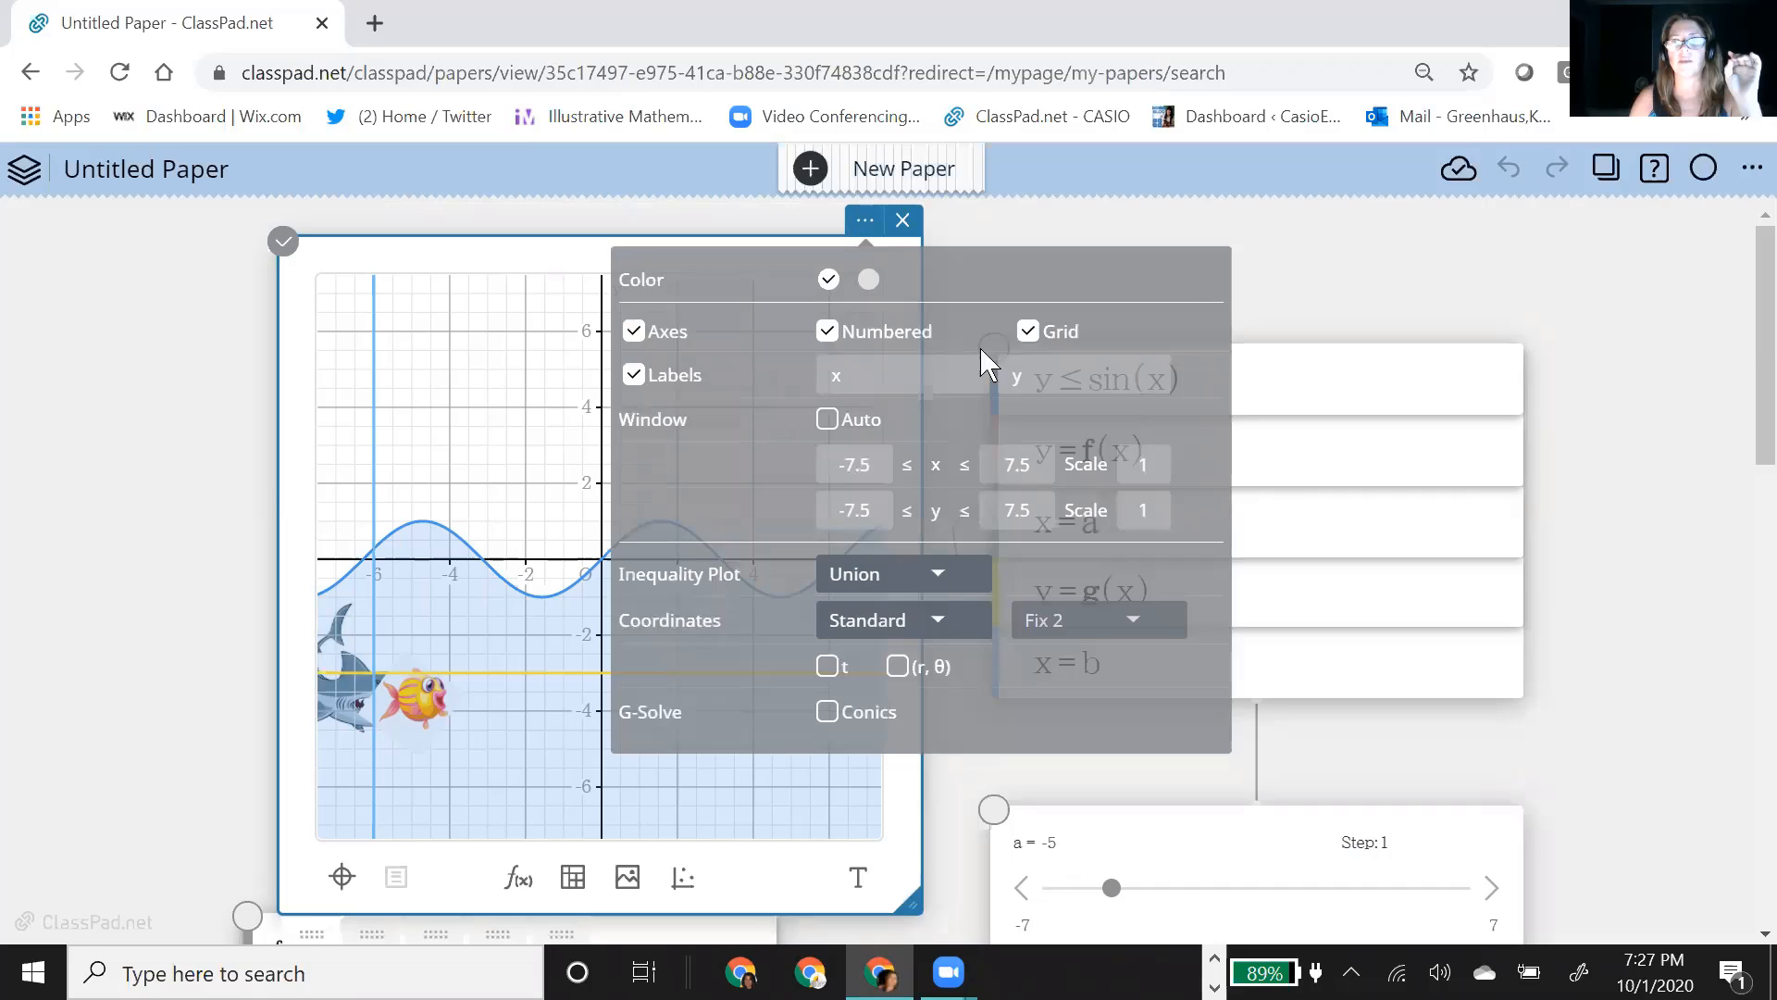
pyautogui.click(1027, 331)
pyautogui.click(827, 332)
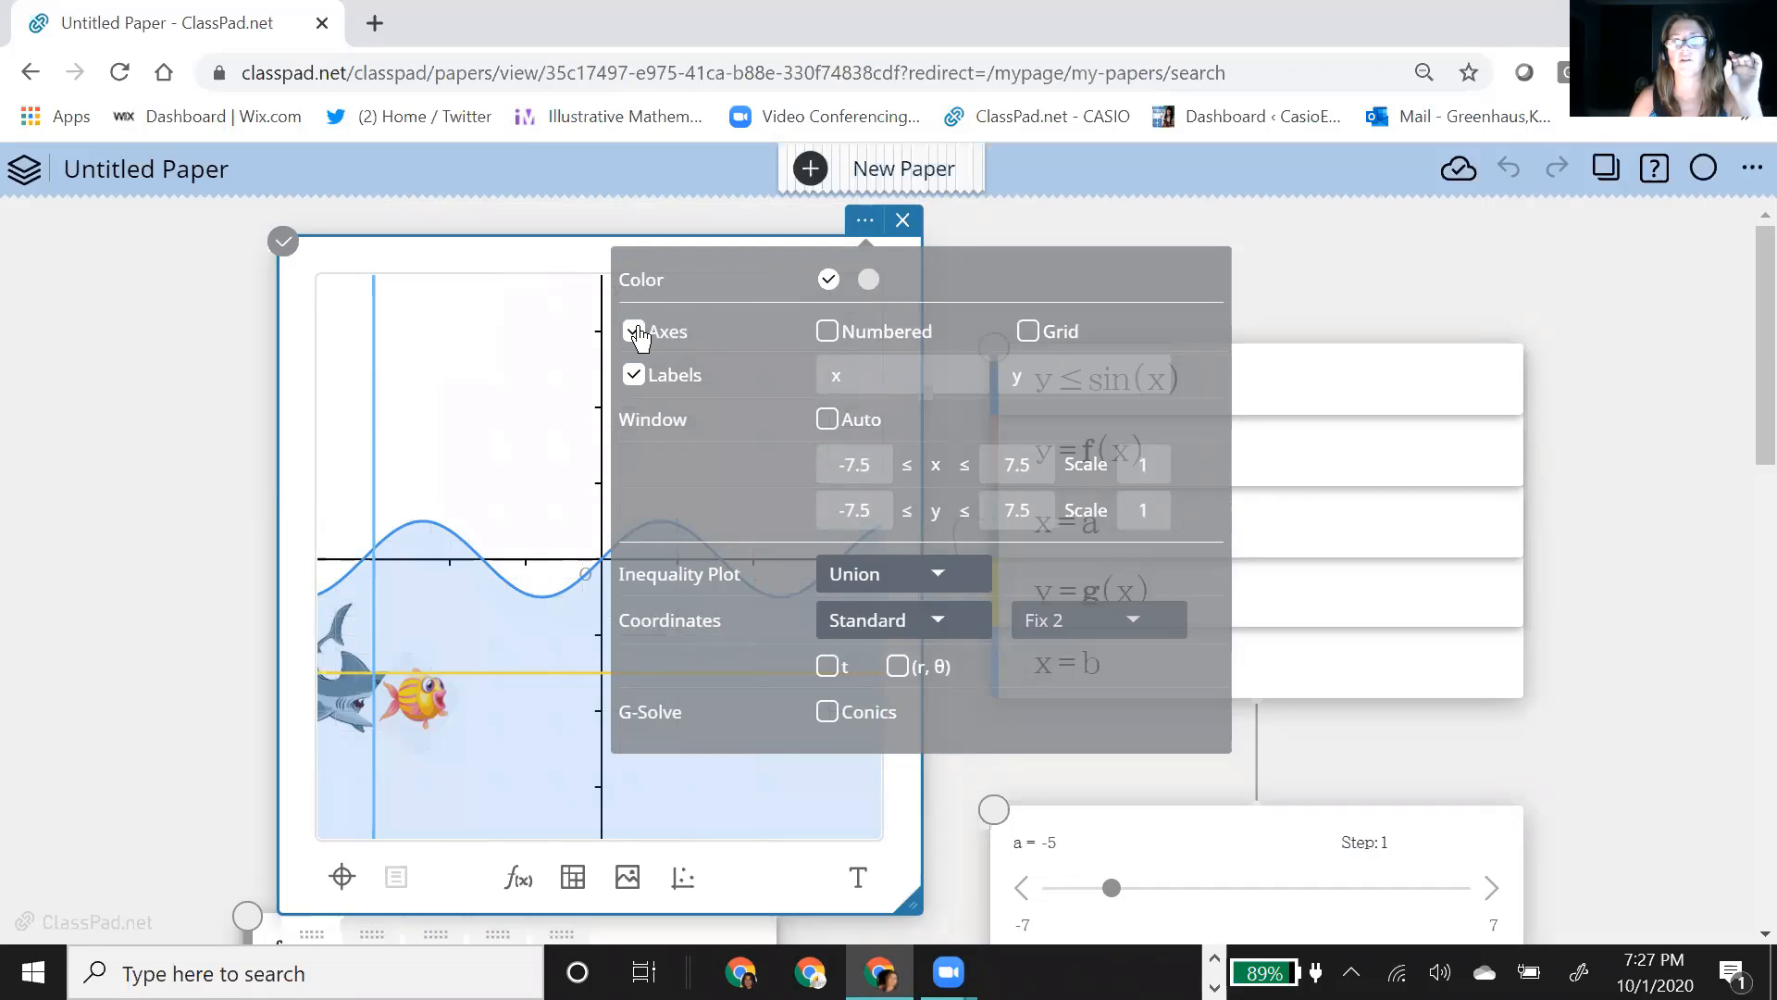
pyautogui.click(635, 331)
pyautogui.click(633, 375)
pyautogui.click(1610, 589)
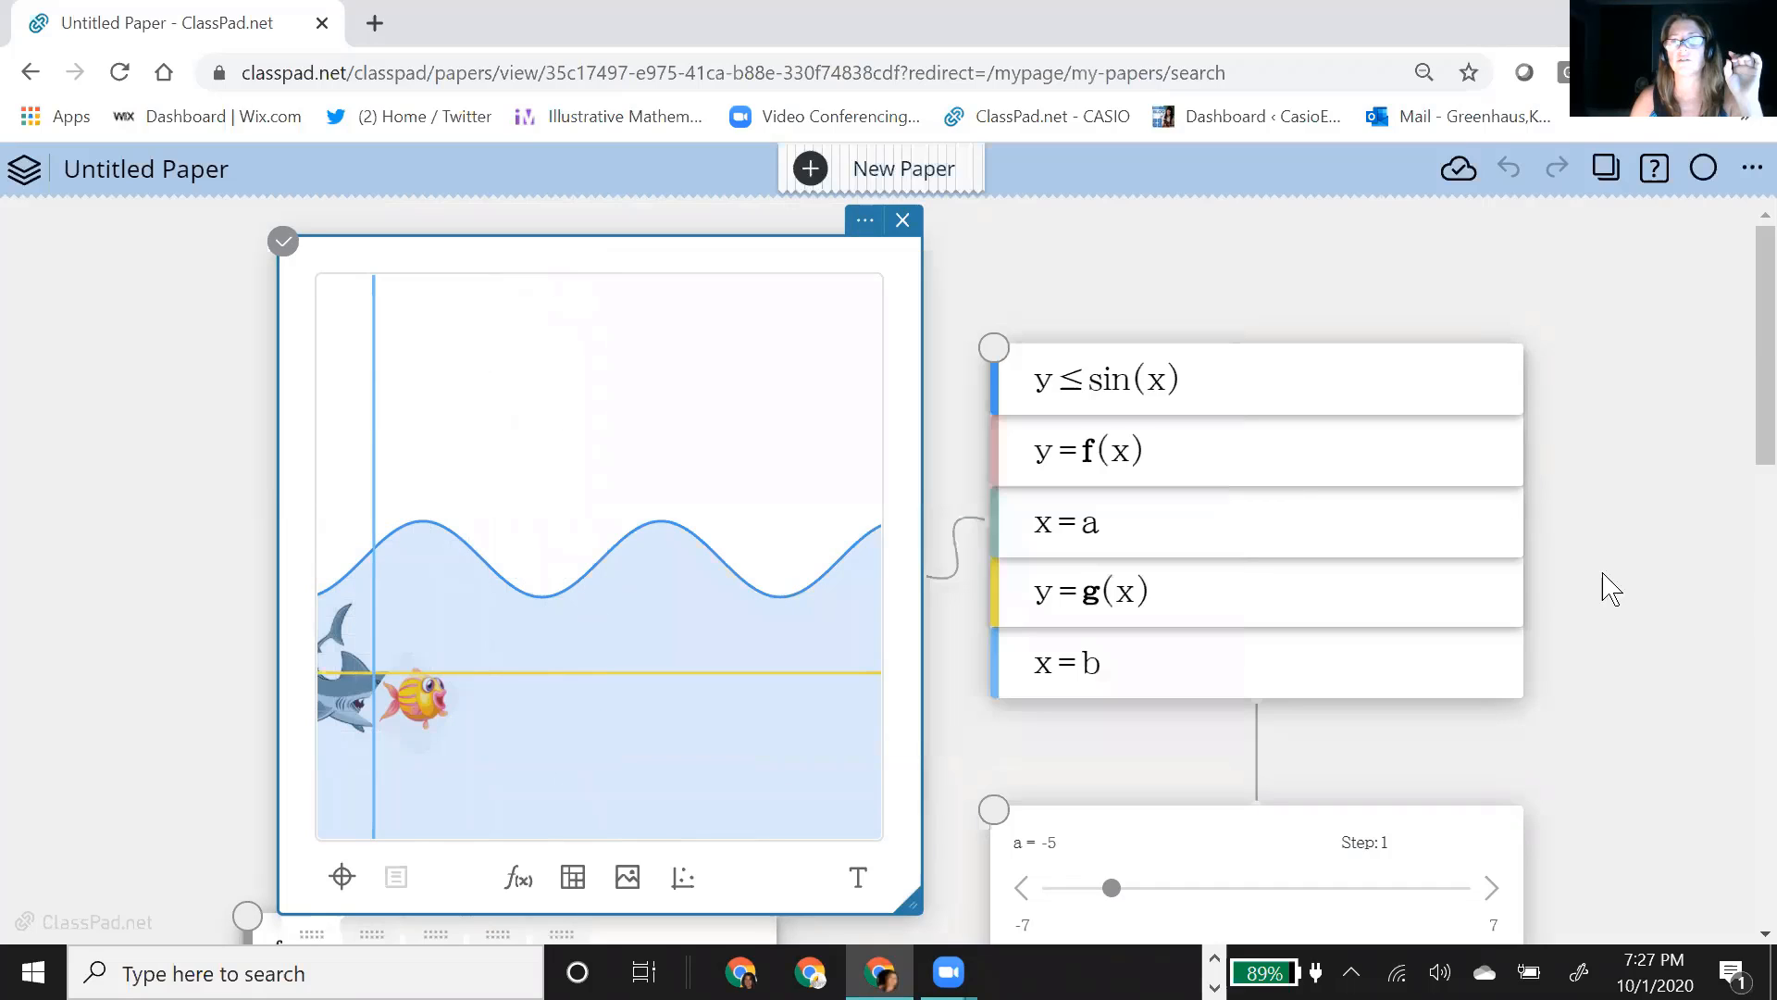
# Step: Hide the graphs of y=g(x) and x=b in the equation list
pyautogui.click(1010, 593)
pyautogui.click(1009, 592)
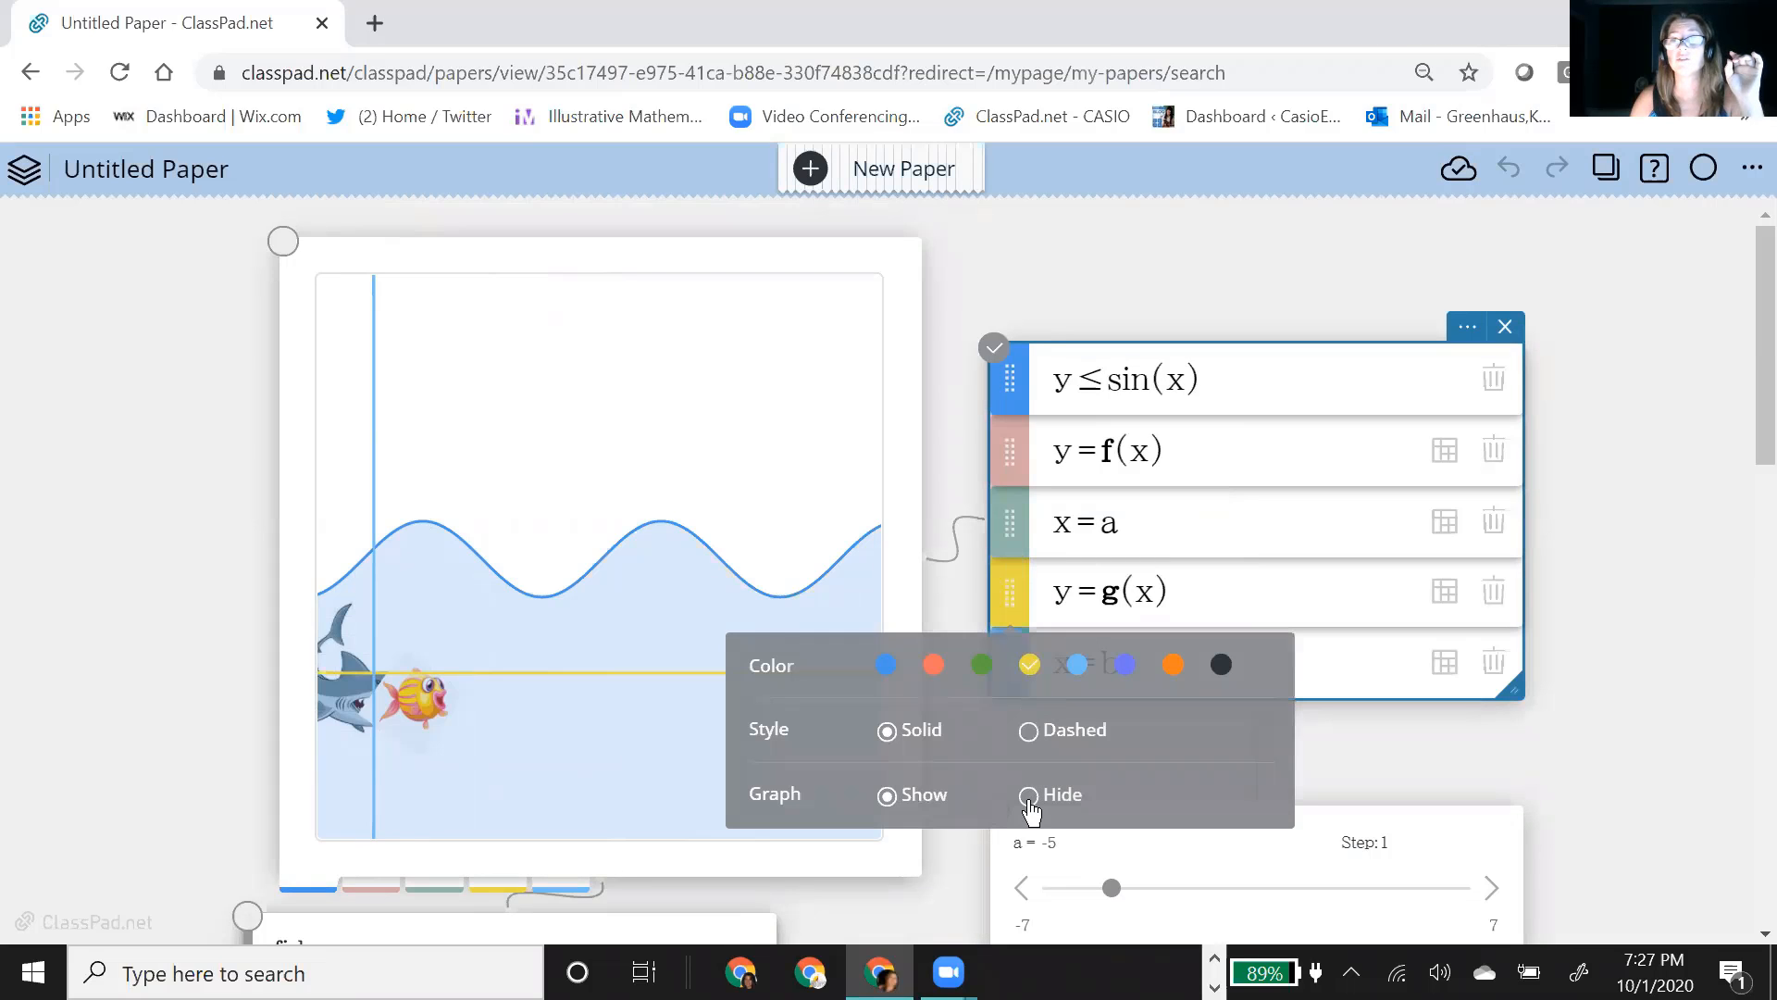
pyautogui.click(1029, 796)
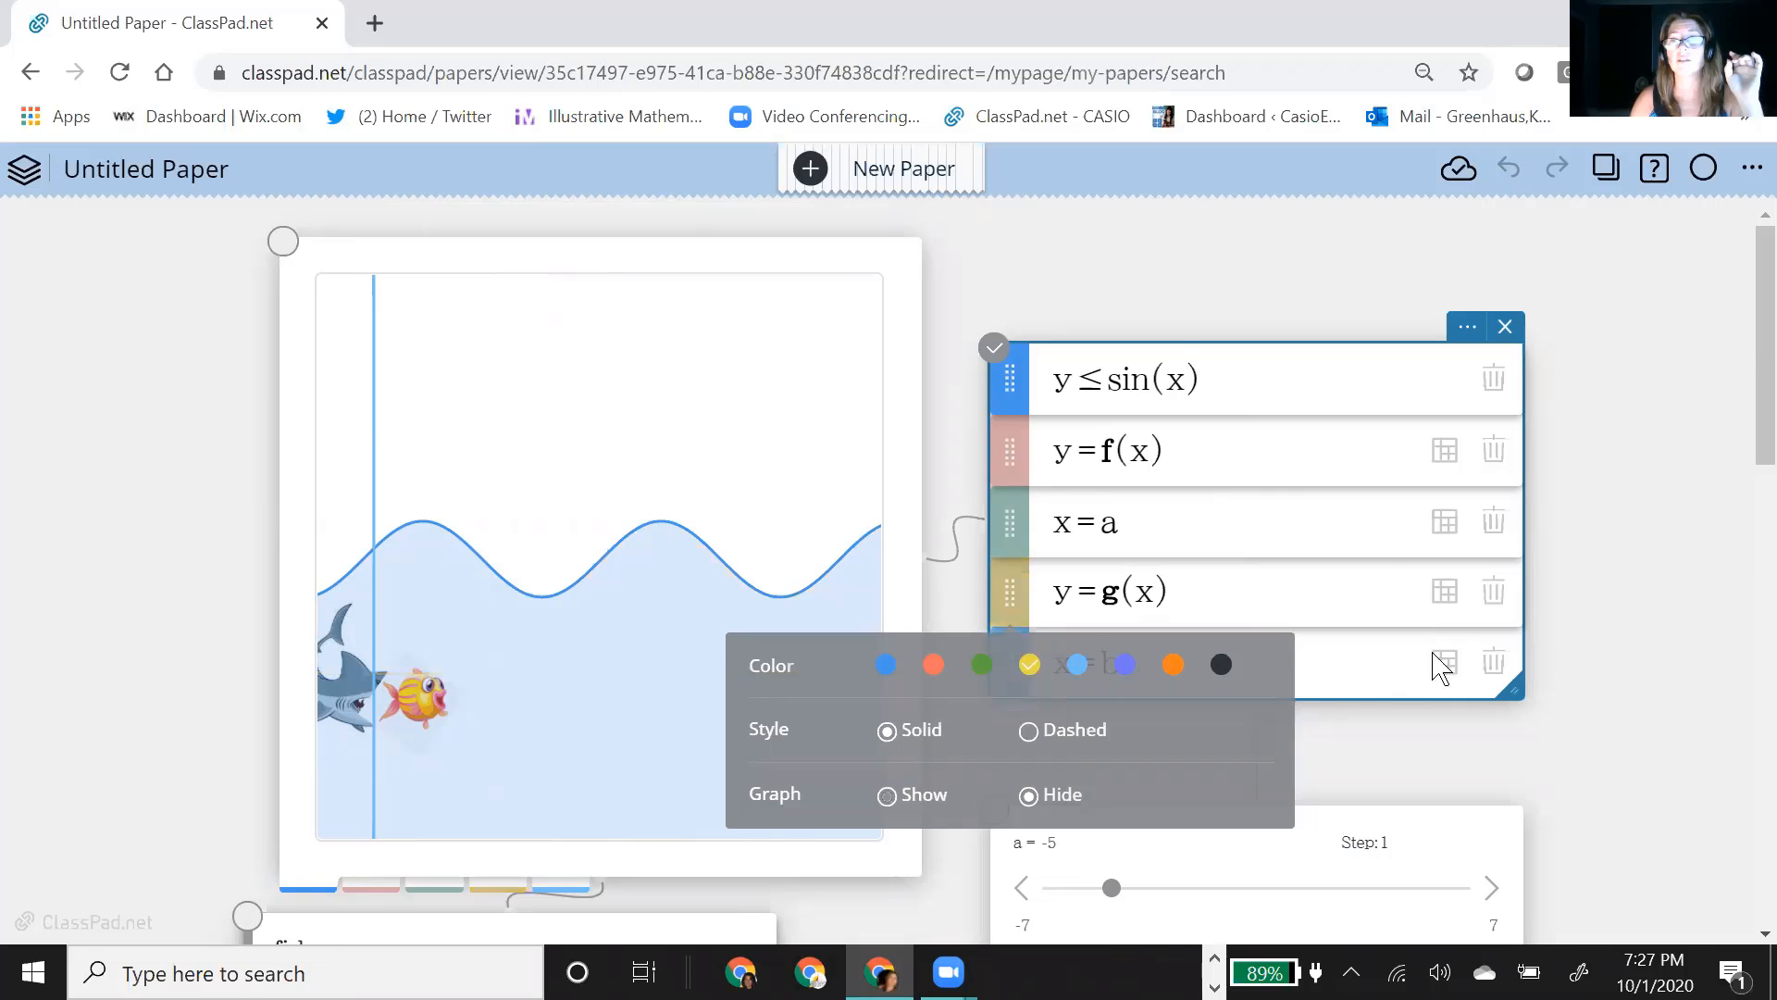
pyautogui.click(1009, 663)
pyautogui.click(1009, 663)
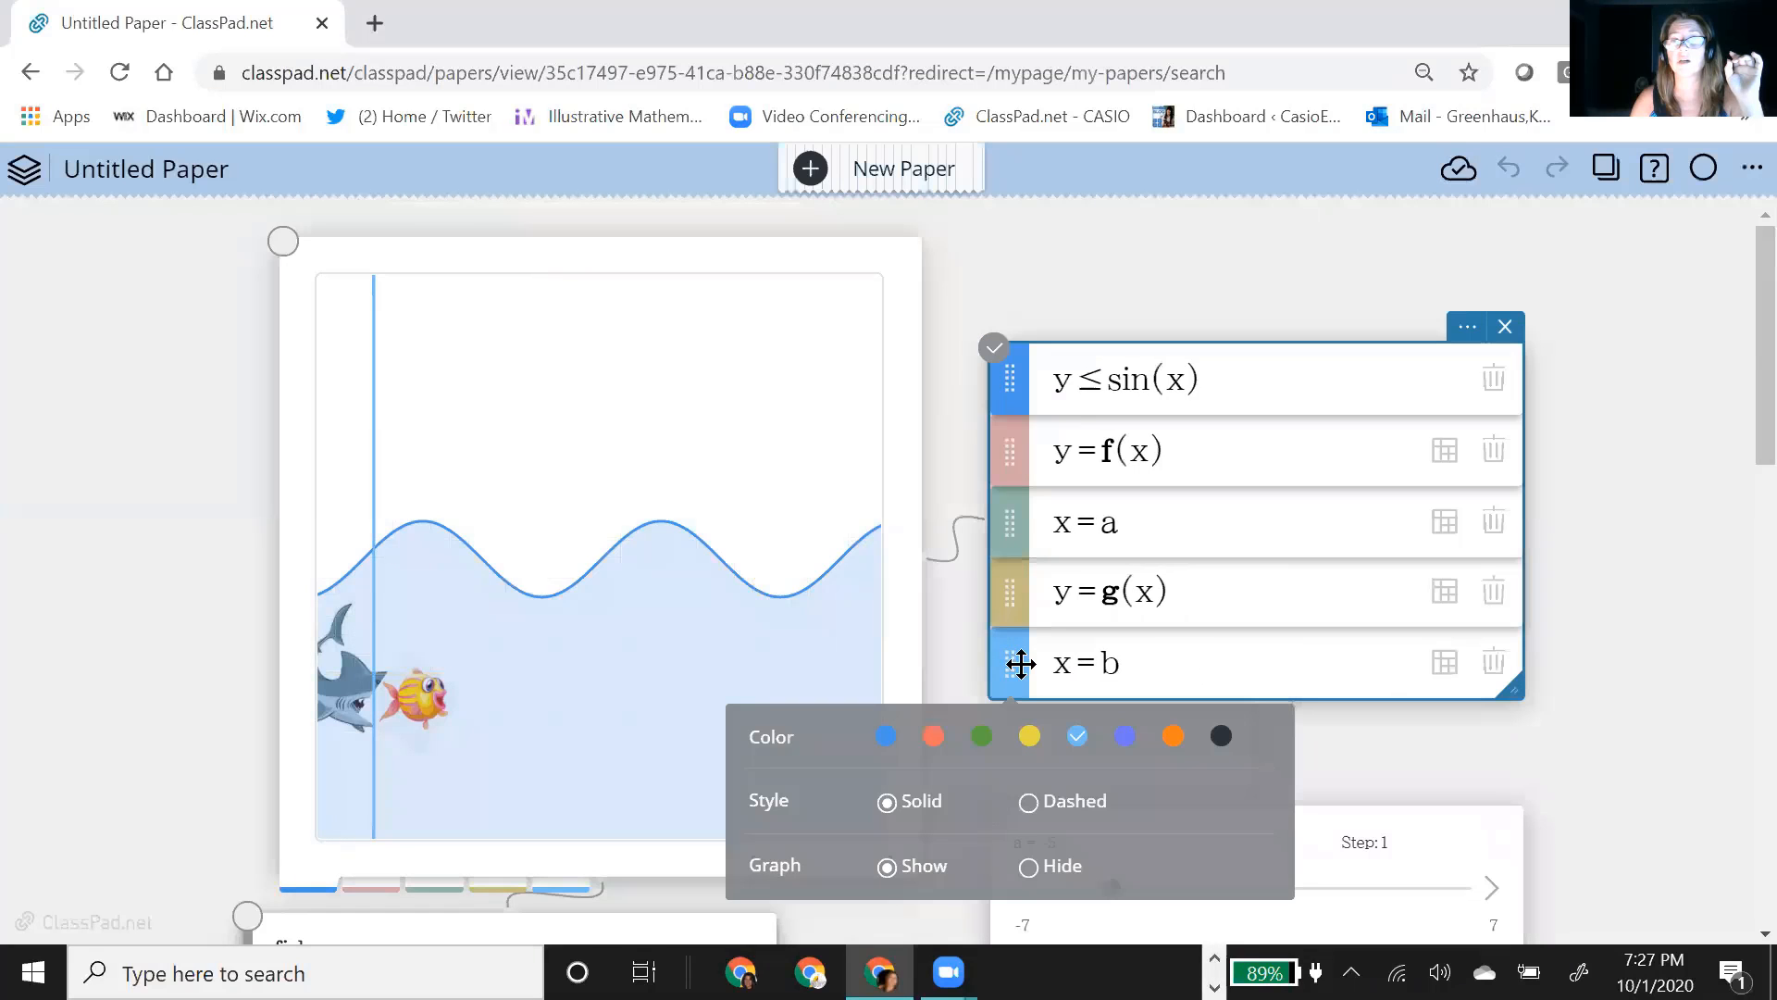
pyautogui.click(1030, 867)
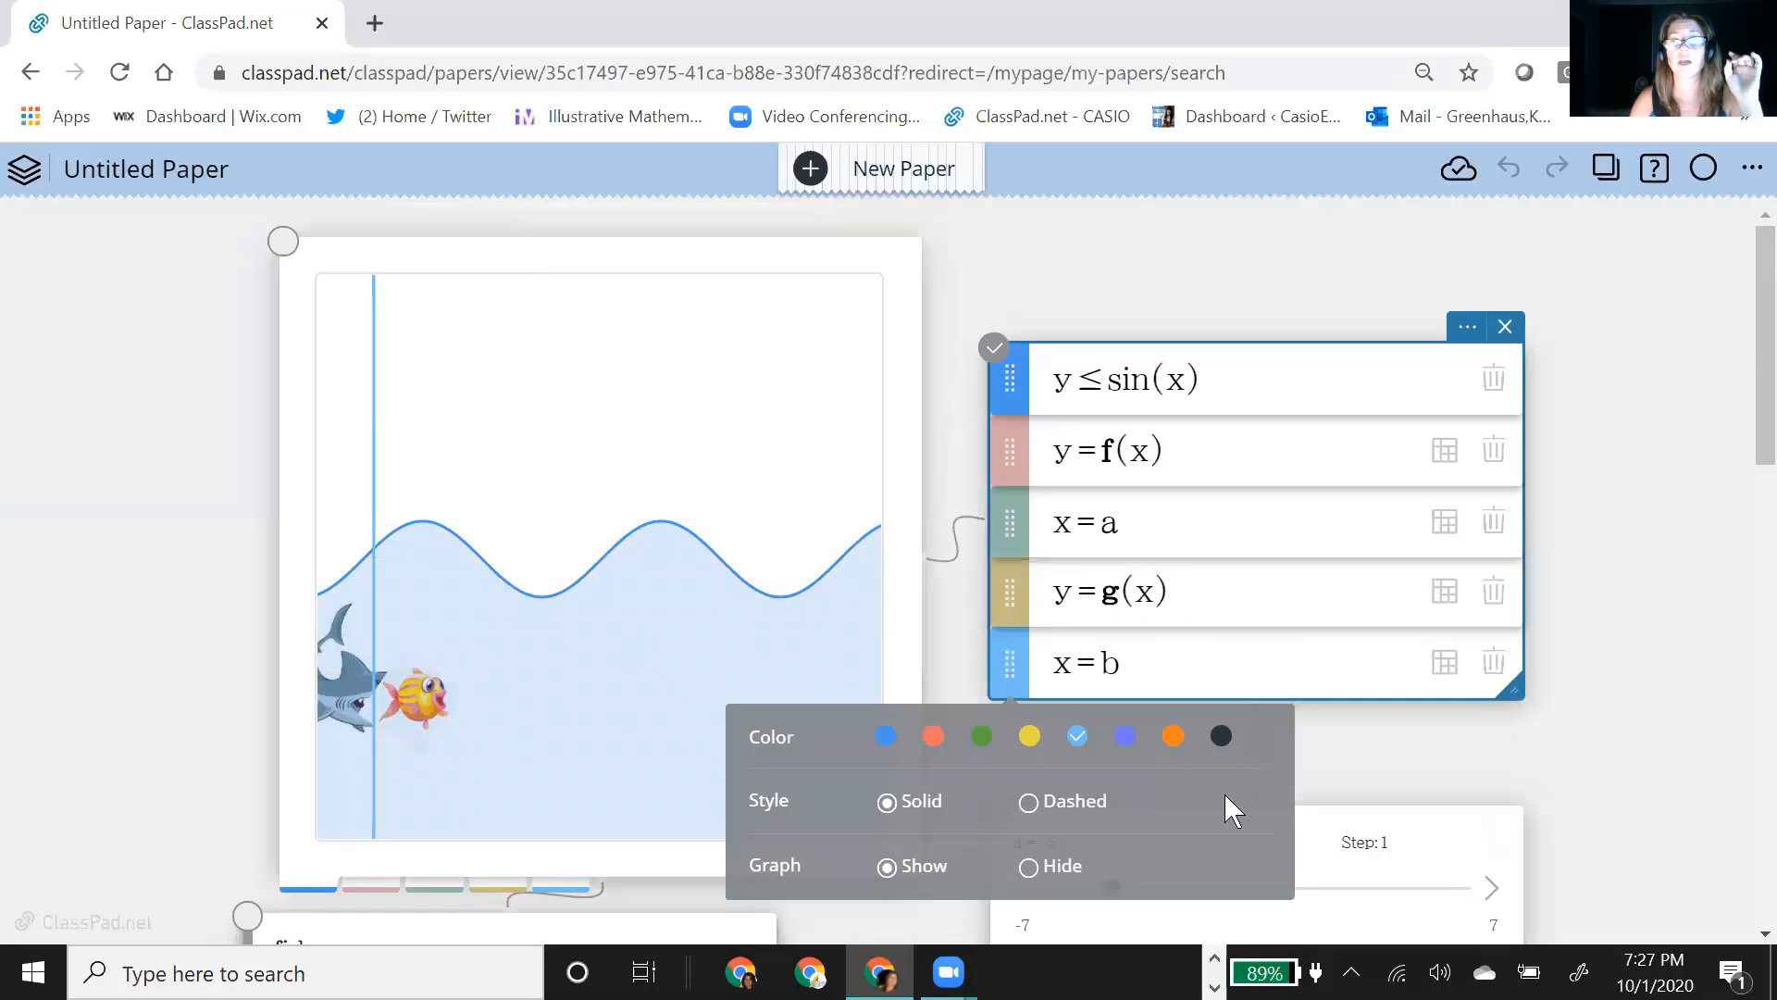
pyautogui.click(1671, 717)
# Step: Start the animations of sliders a and b on the cleaned-up ocean scene
pyautogui.scroll(-3, 1619, 690)
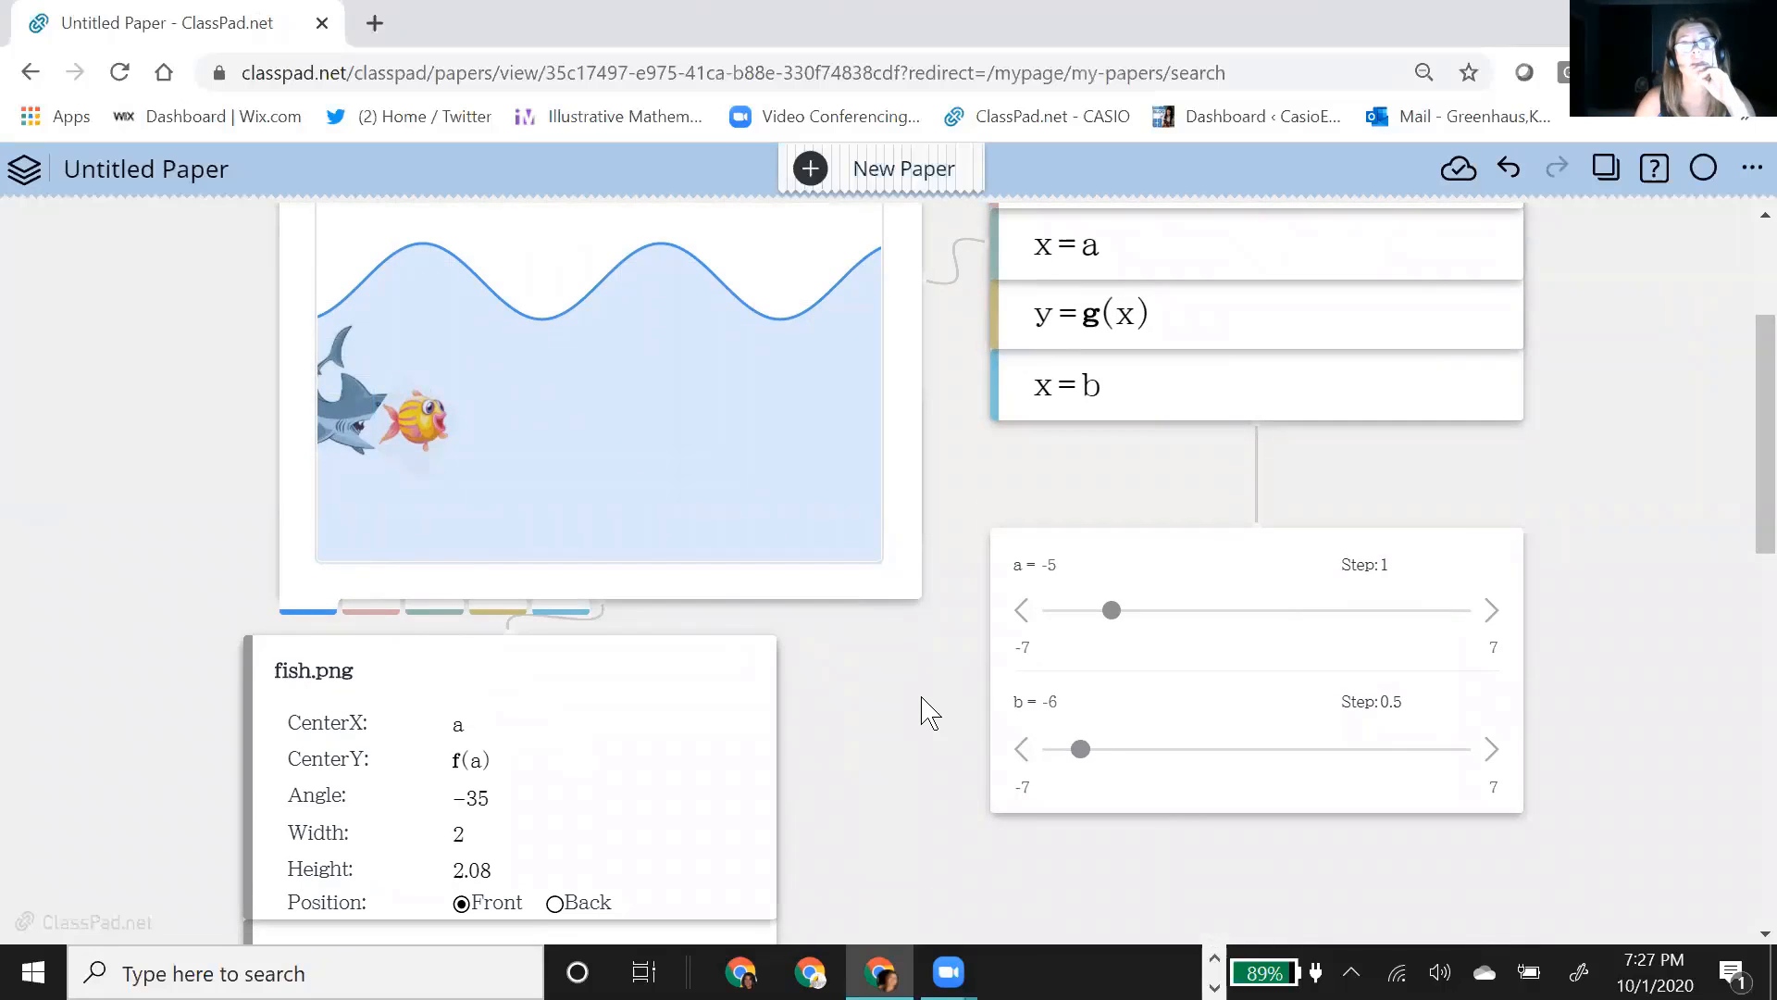
pyautogui.click(1245, 704)
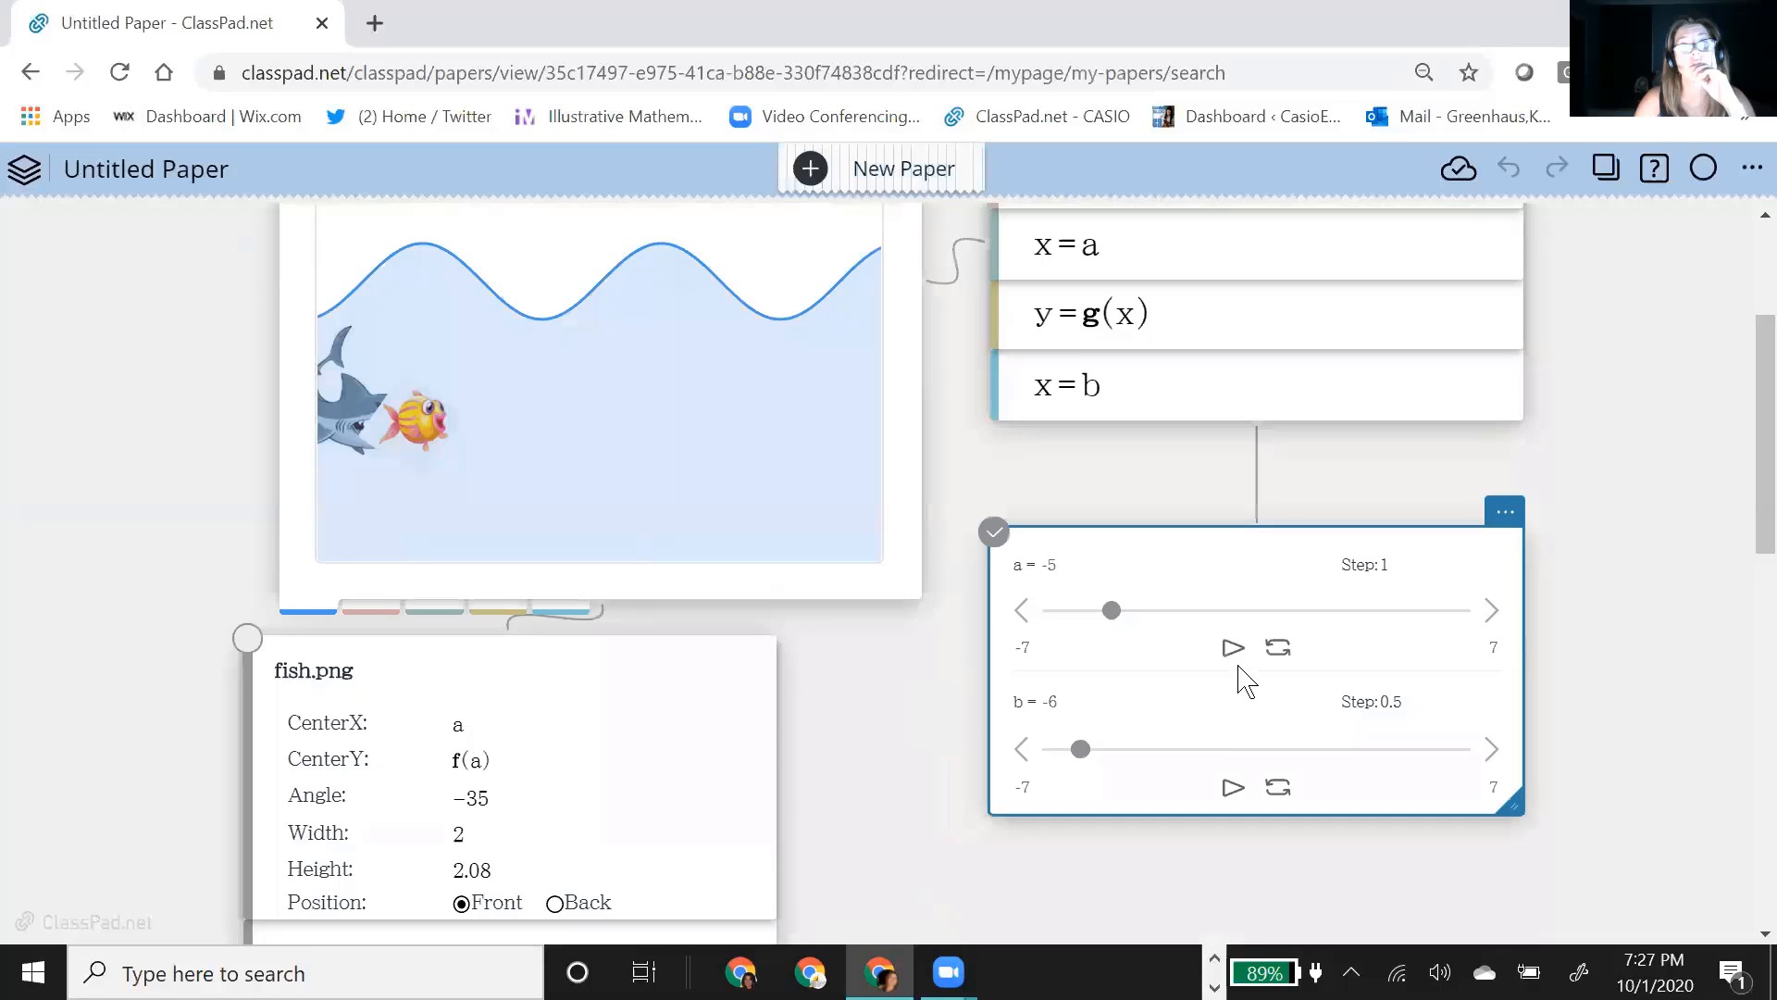
pyautogui.click(1235, 647)
pyautogui.click(1234, 789)
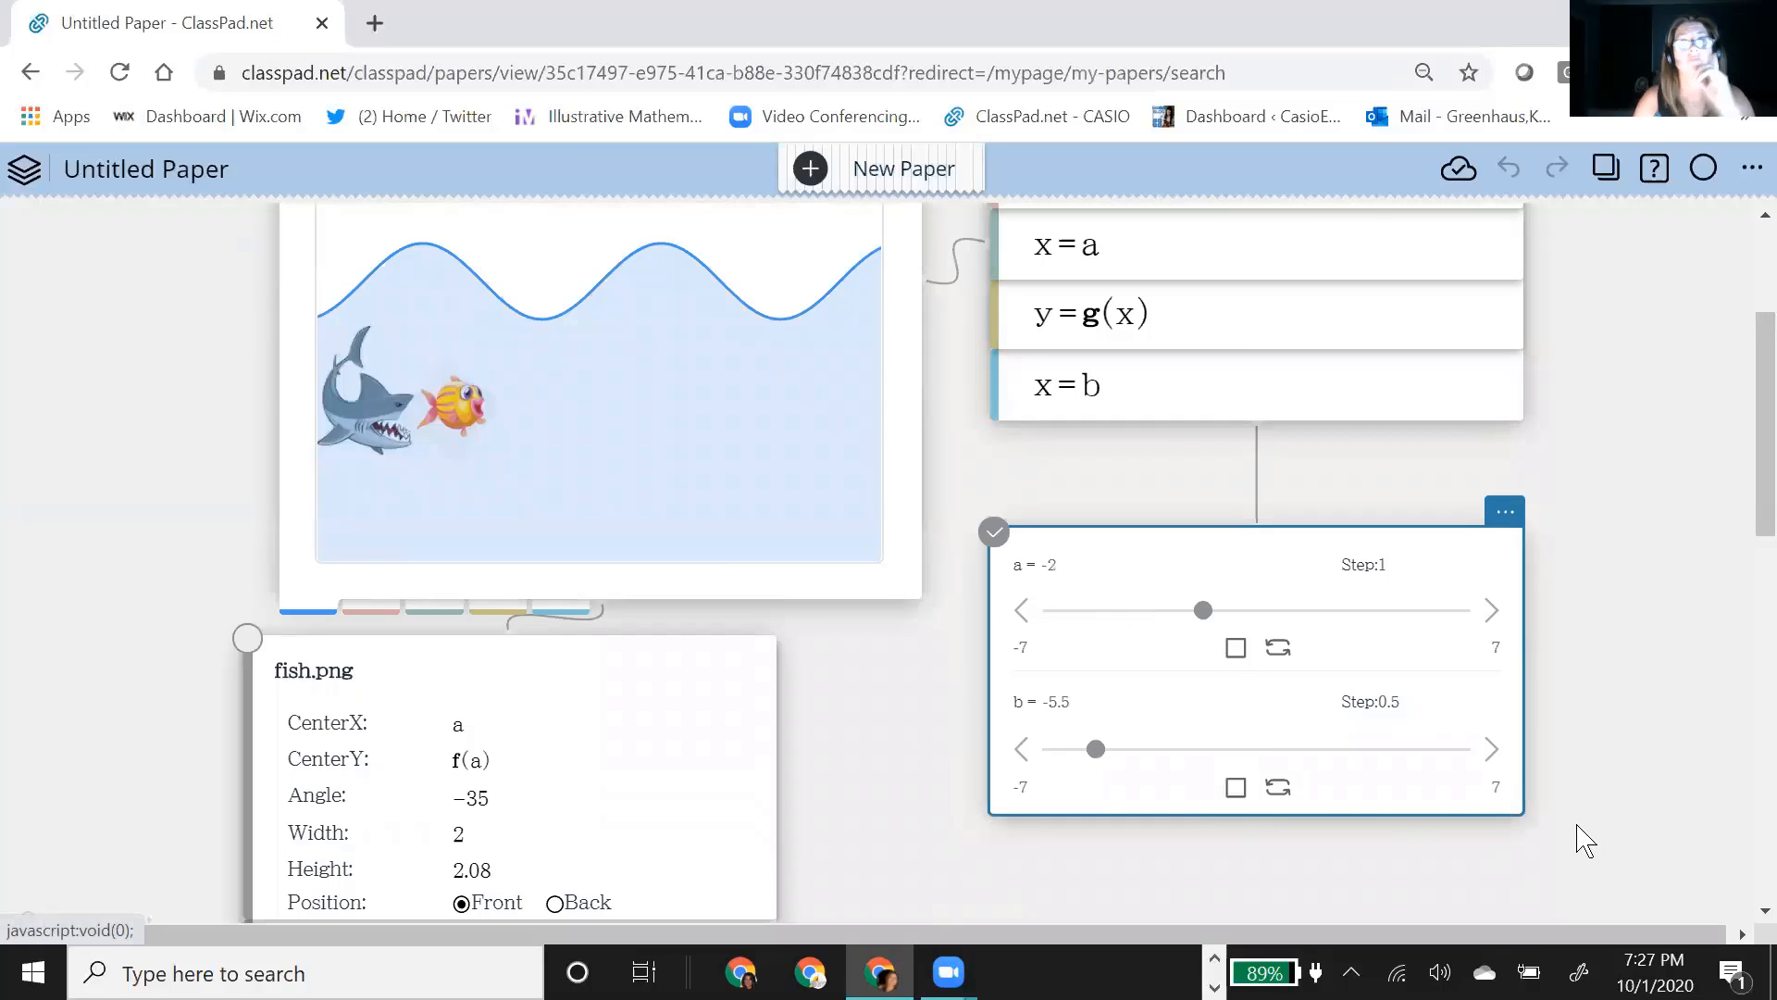